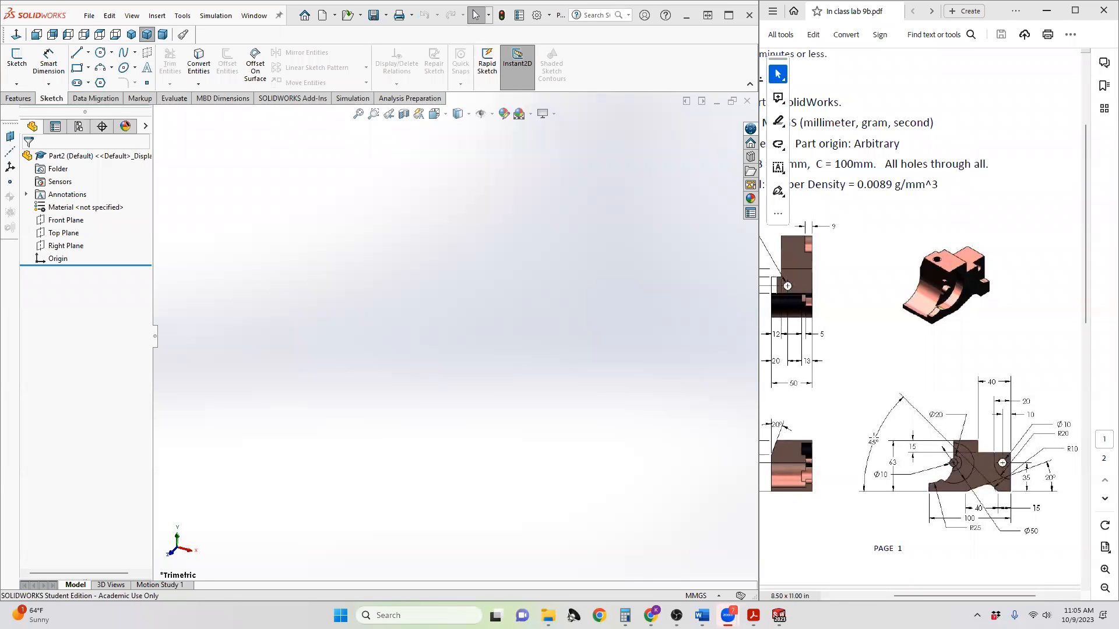
- Examine the dimensioned side view on page 1 and the isometric drawing on page 2 of the lab PDF
{"action": "left_click_drag", "start_coordinate": [1003, 597], "coordinate": [994, 597]}
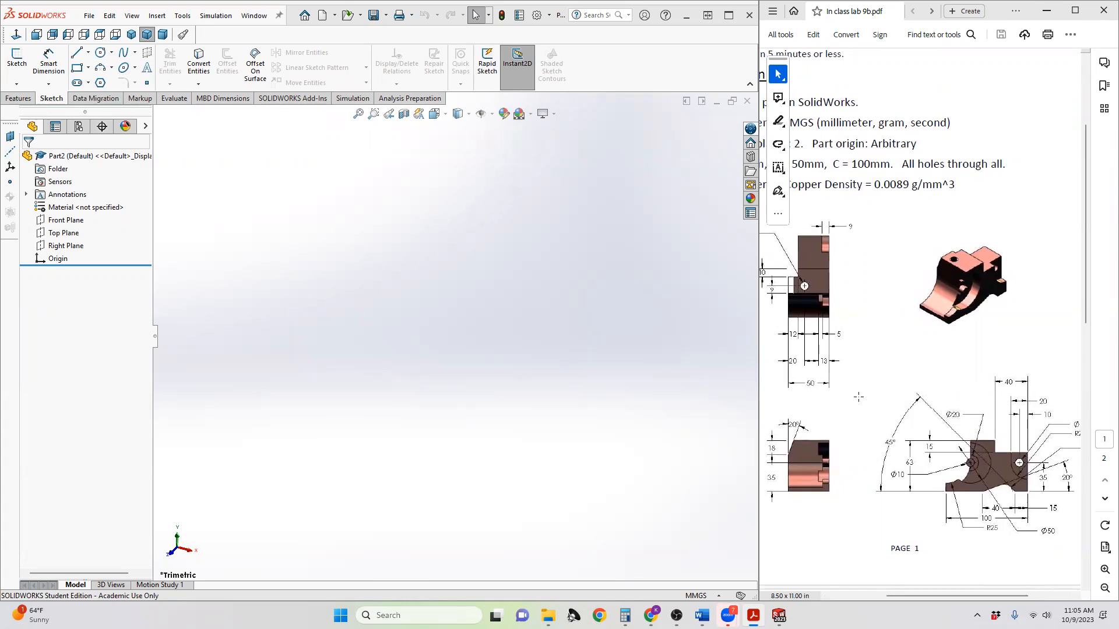
{"action": "scroll", "coordinate": [858, 397], "scroll_direction": "down", "scroll_amount": 10}
{"action": "scroll", "coordinate": [977, 559], "scroll_direction": "down", "scroll_amount": 1}
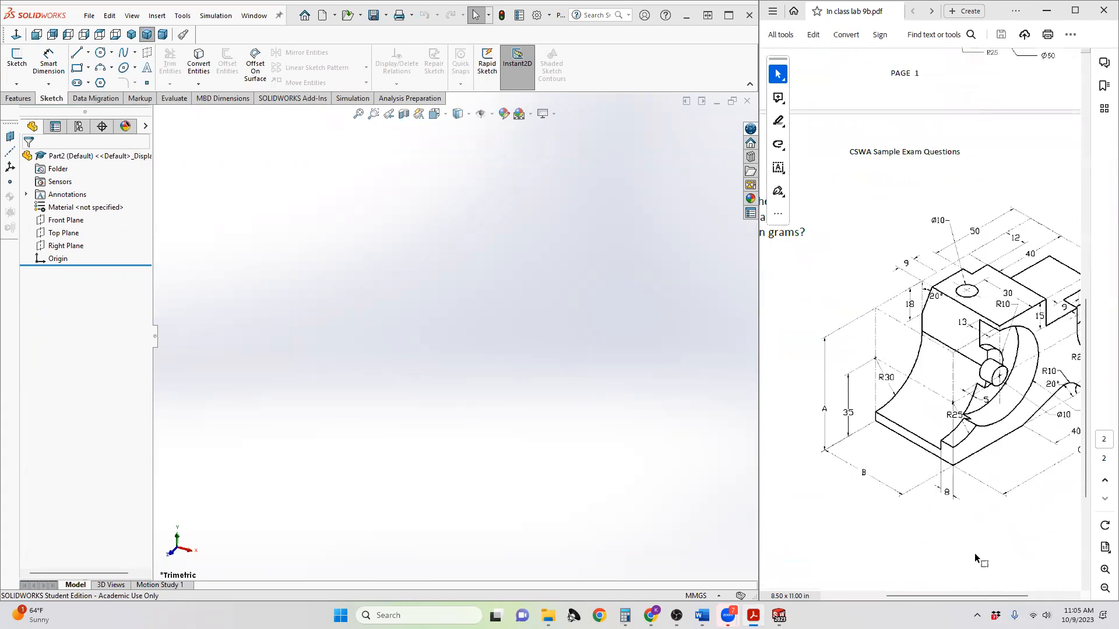
{"action": "left_click_drag", "start_coordinate": [986, 596], "coordinate": [1010, 593]}
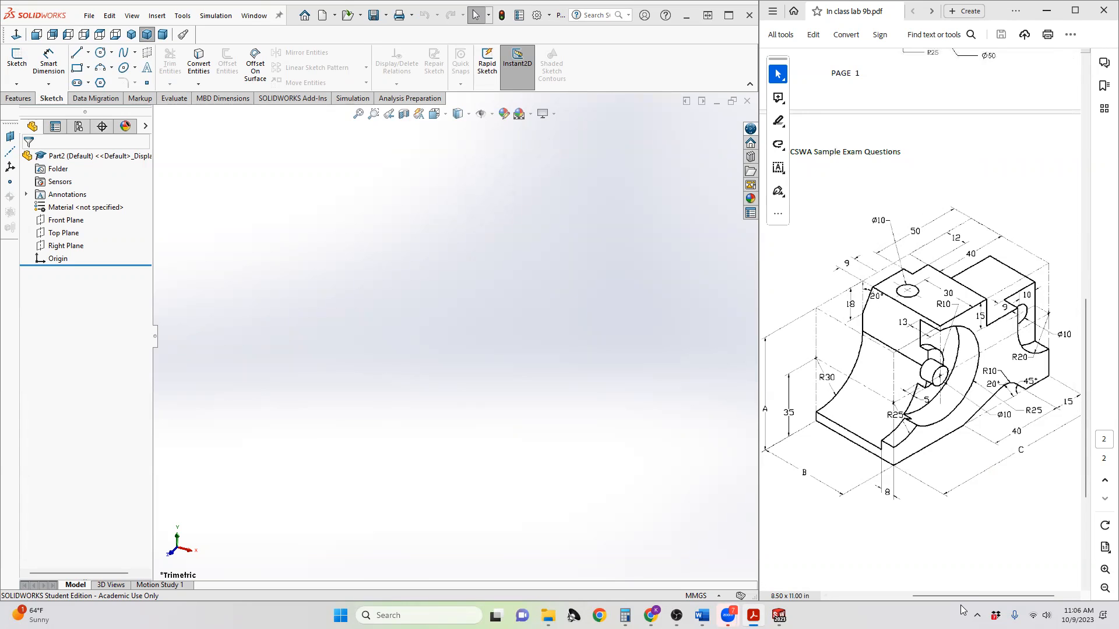
{"action": "left_click_drag", "start_coordinate": [960, 595], "coordinate": [961, 584]}
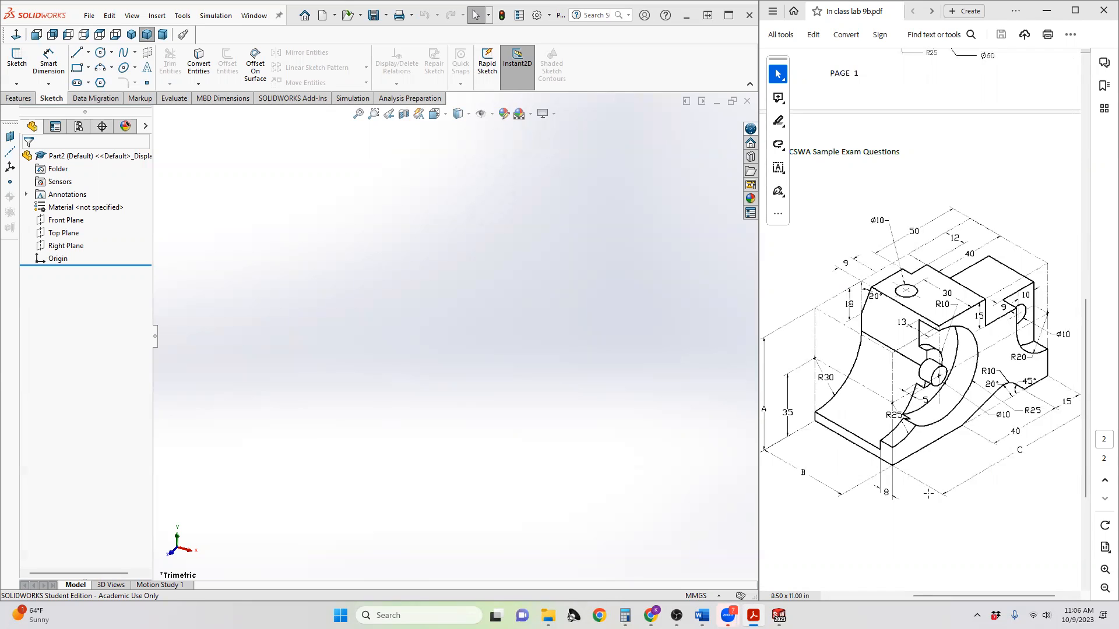
{"action": "scroll", "coordinate": [884, 394], "scroll_direction": "up", "scroll_amount": 3}
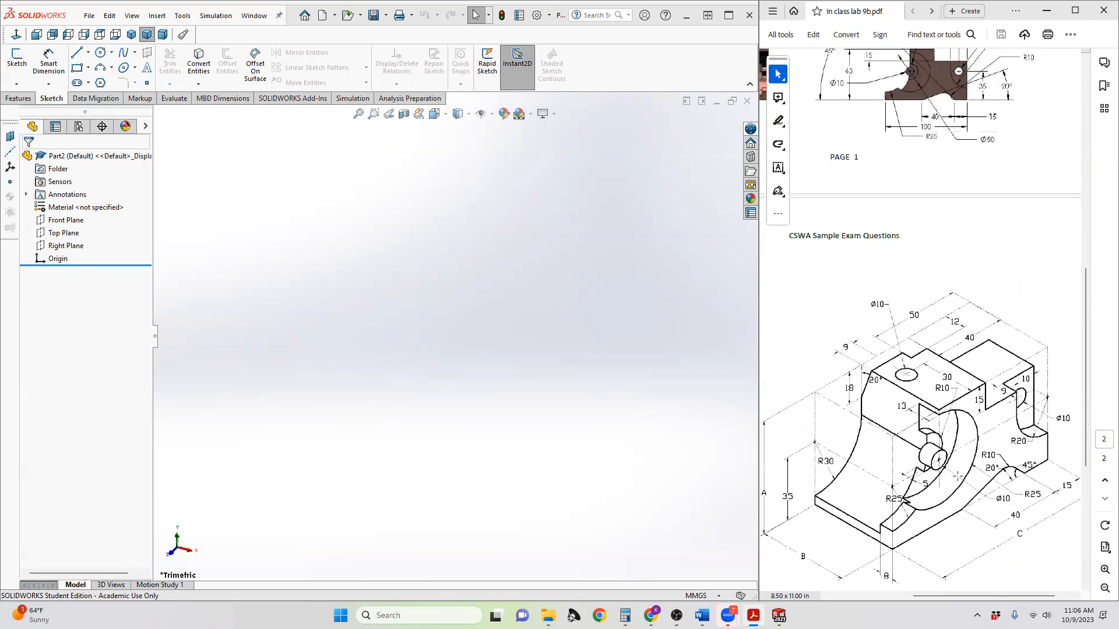
{"action": "scroll", "coordinate": [925, 419], "scroll_direction": "up", "scroll_amount": 5}
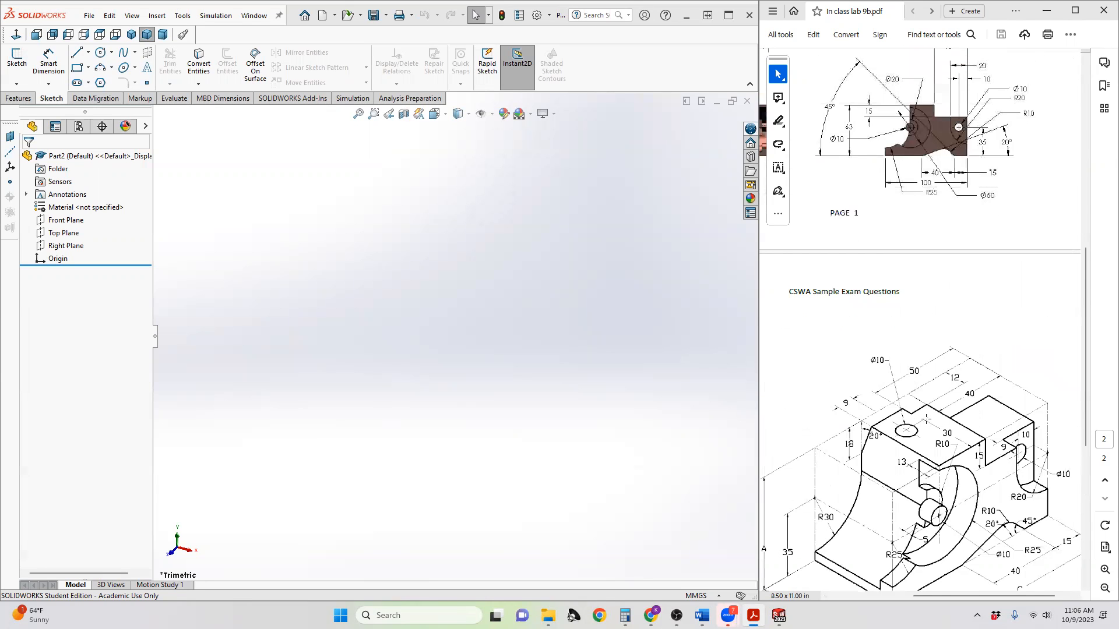
{"action": "scroll", "coordinate": [901, 486], "scroll_direction": "up", "scroll_amount": 5}
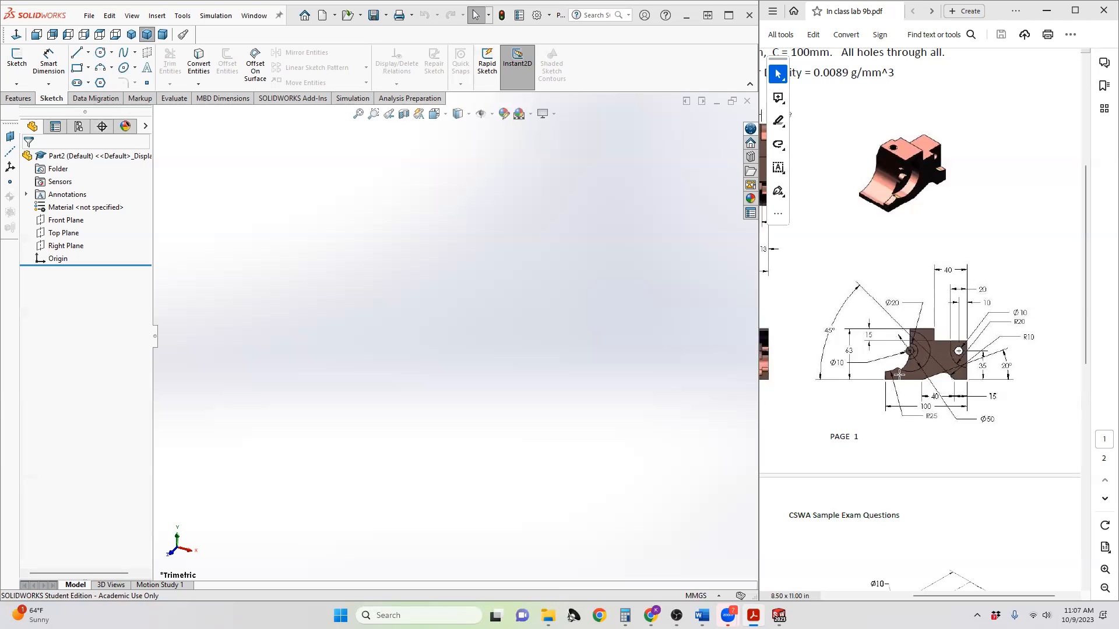
{"action": "scroll", "coordinate": [902, 373], "scroll_direction": "down", "scroll_amount": 10}
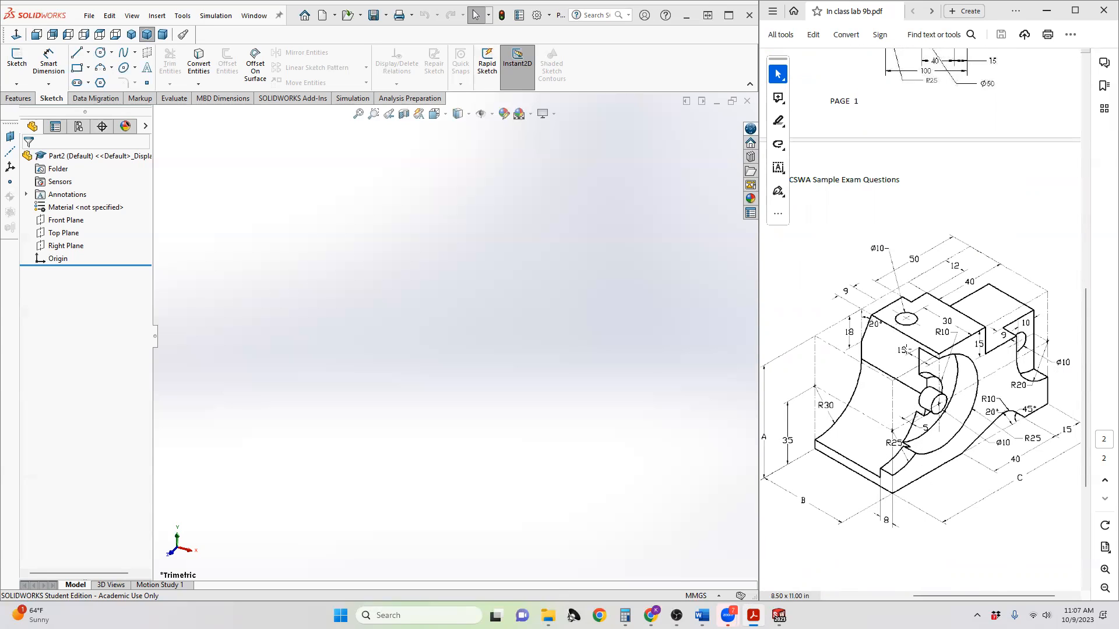
{"action": "scroll", "coordinate": [960, 400], "scroll_direction": "up", "scroll_amount": 5}
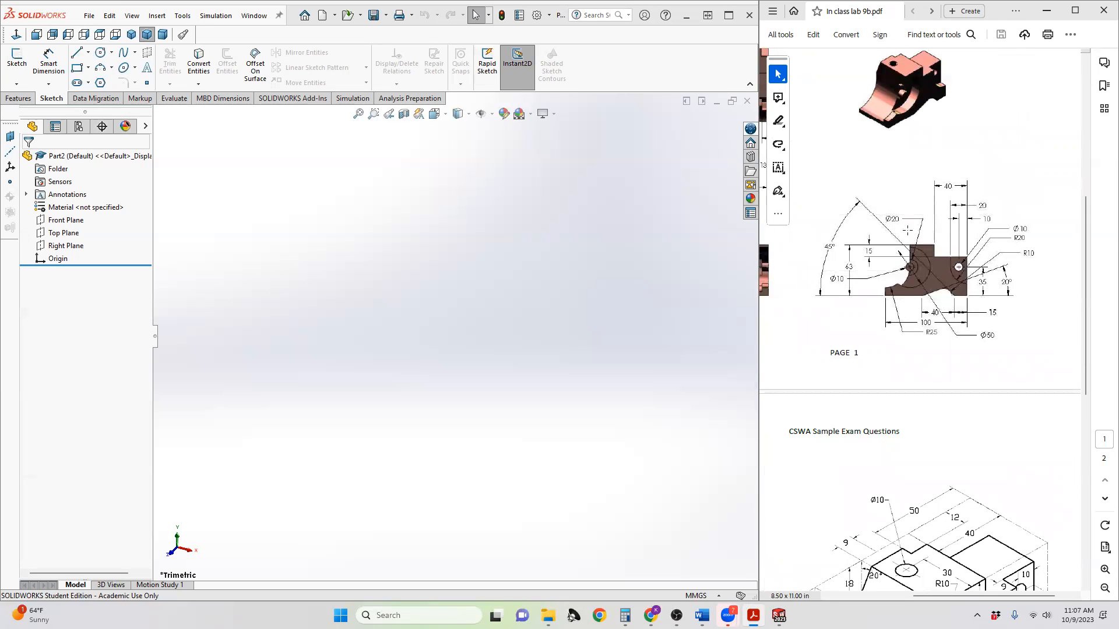
{"action": "scroll", "coordinate": [958, 267], "scroll_direction": "down", "scroll_amount": 6}
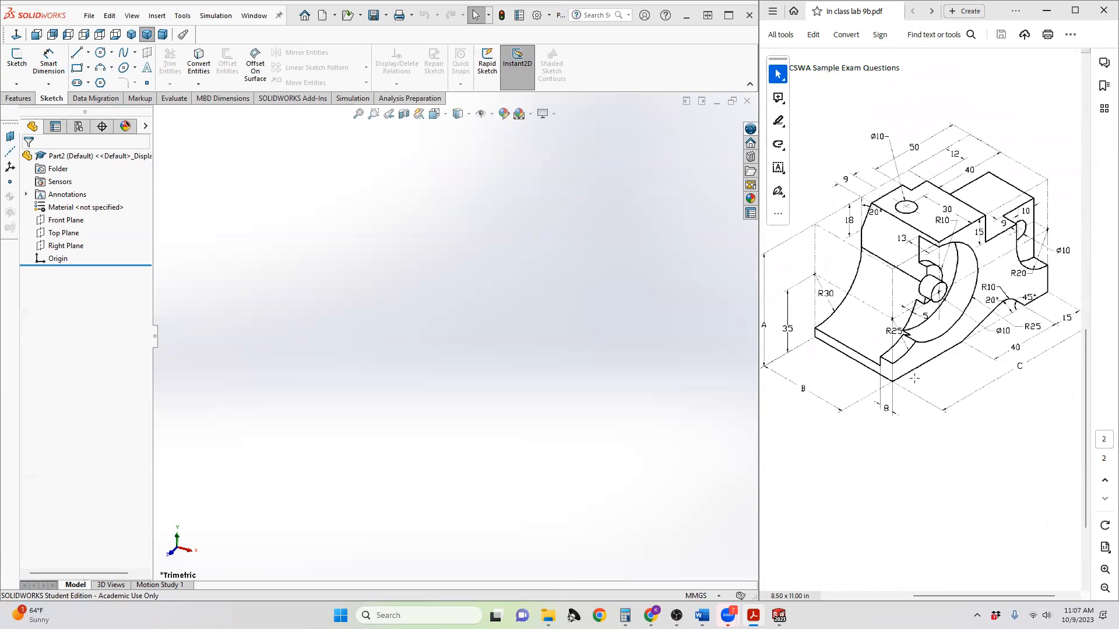
{"action": "scroll", "coordinate": [914, 553], "scroll_direction": "up", "scroll_amount": 5}
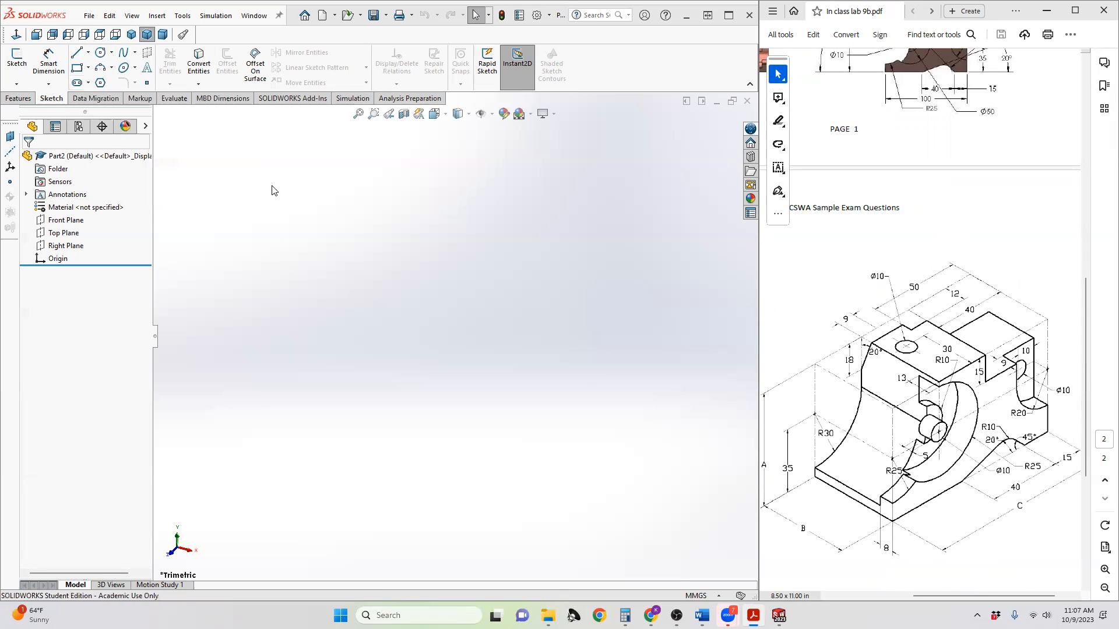
- Start a new sketch on the Right Plane
{"action": "left_click", "coordinate": [17, 58]}
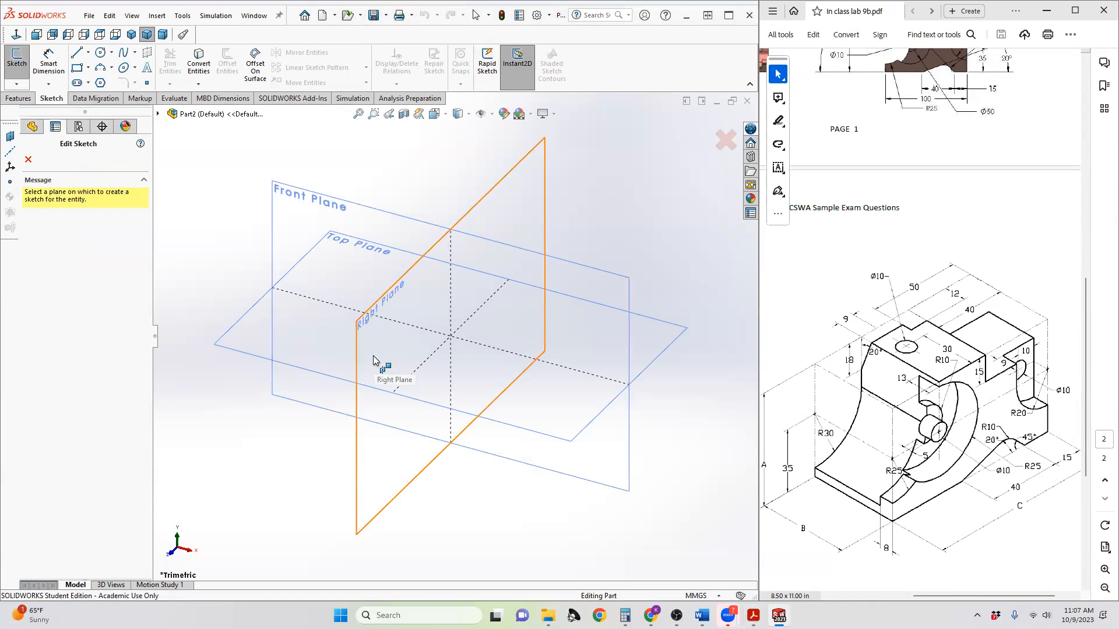
{"action": "left_click", "coordinate": [378, 364]}
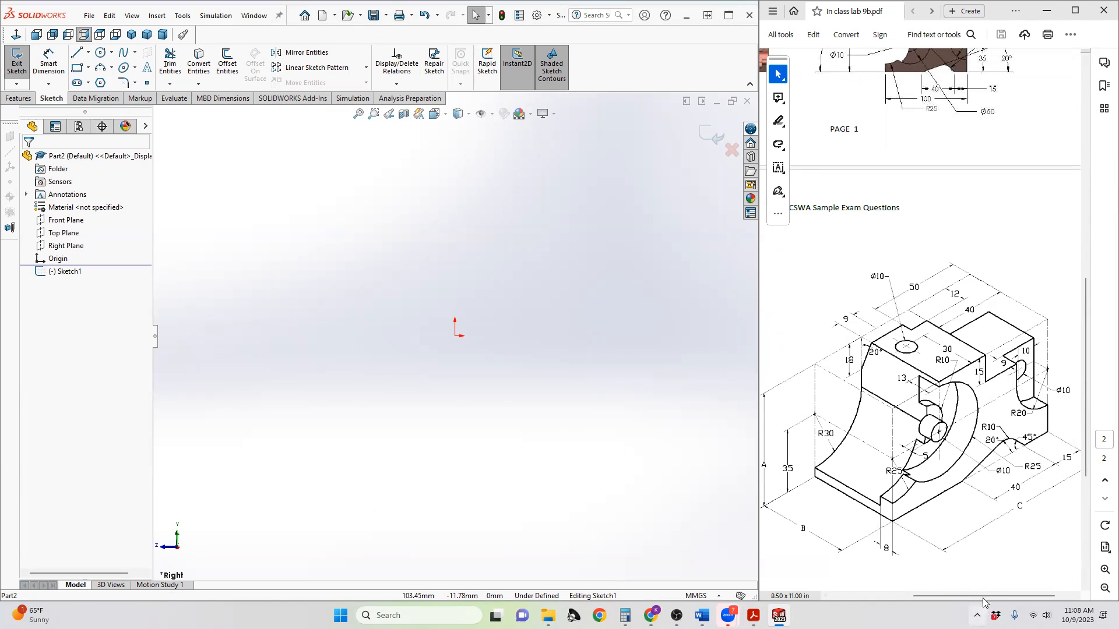
- Look up overall dimensions A, B and C in the question text and compare them with the side and isometric views
{"action": "left_click_drag", "start_coordinate": [980, 595], "coordinate": [921, 590]}
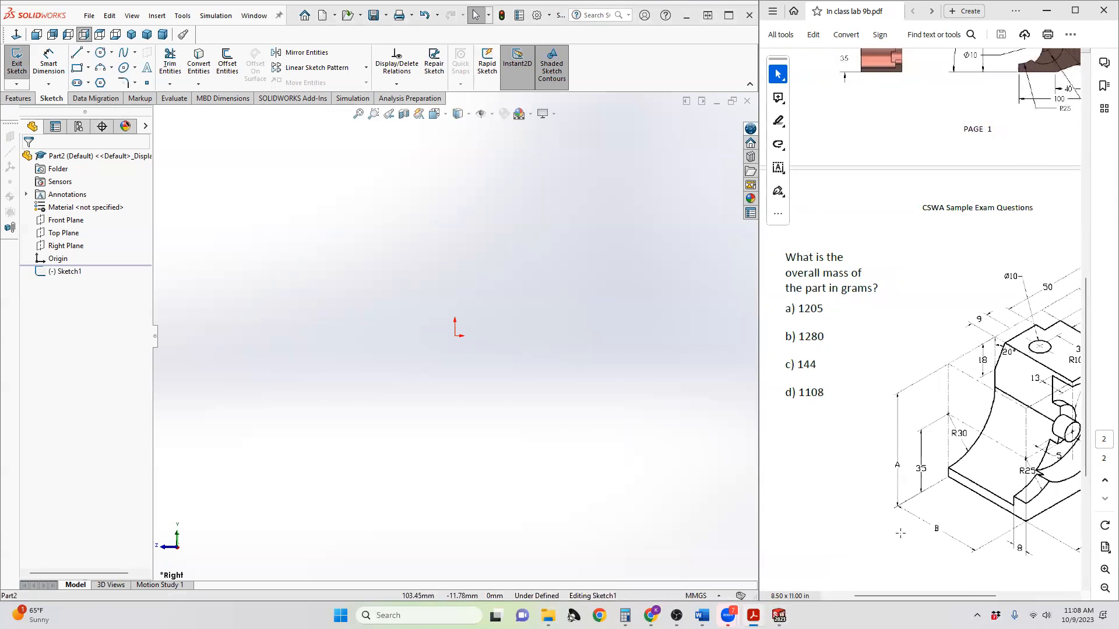
{"action": "scroll", "coordinate": [830, 295], "scroll_direction": "up", "scroll_amount": 10}
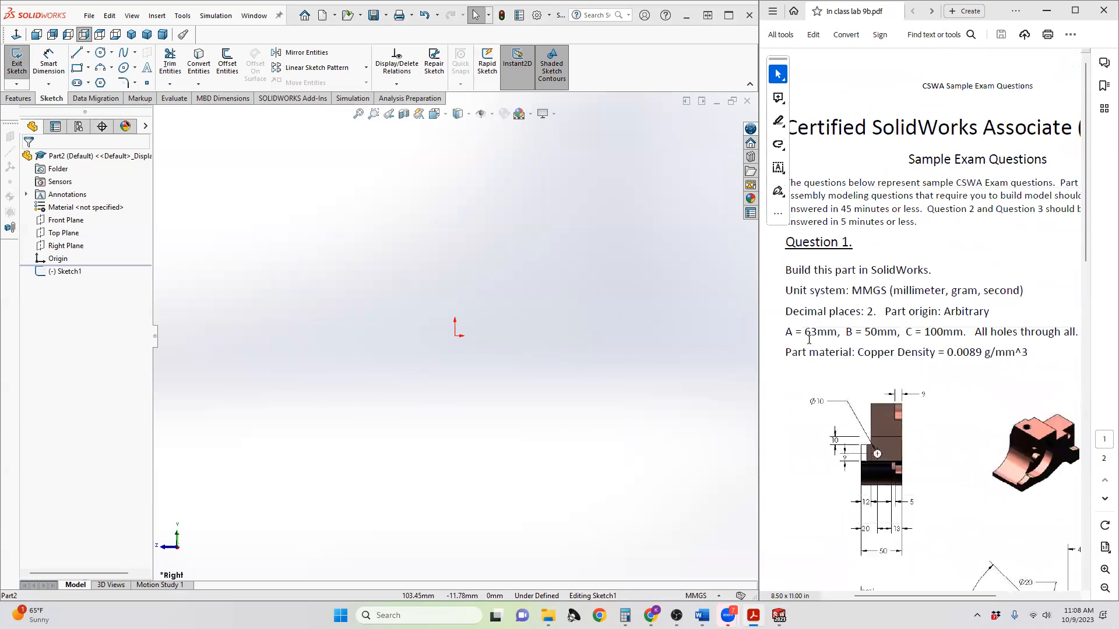
{"action": "left_click_drag", "start_coordinate": [805, 333], "coordinate": [826, 333]}
{"action": "scroll", "coordinate": [894, 374], "scroll_direction": "down", "scroll_amount": 3}
{"action": "scroll", "coordinate": [895, 374], "scroll_direction": "down", "scroll_amount": 2}
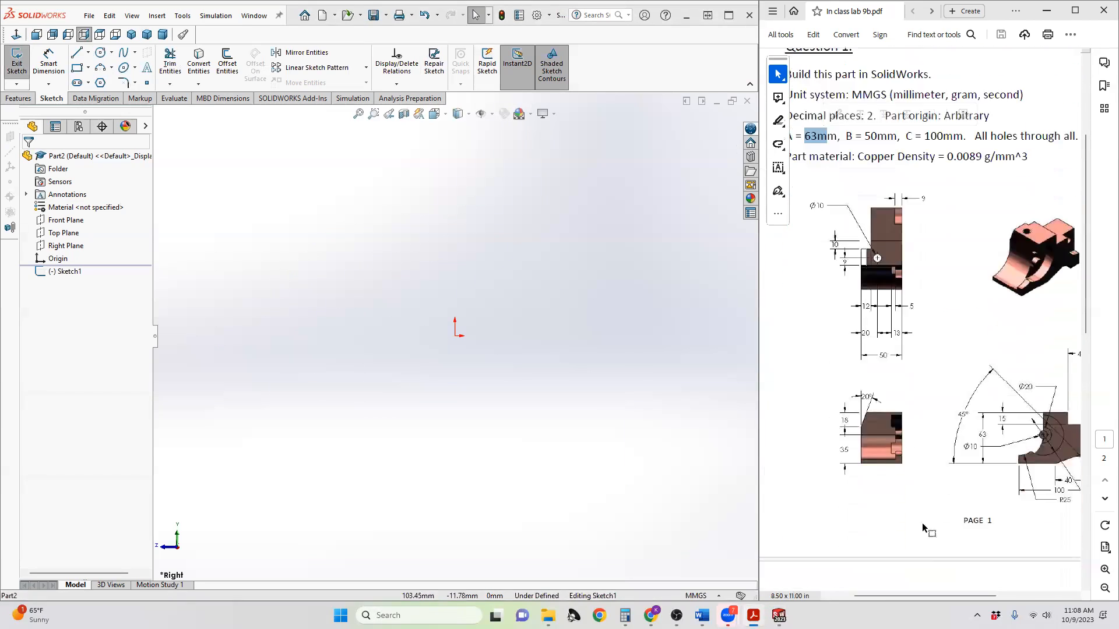
{"action": "left_click_drag", "start_coordinate": [936, 595], "coordinate": [994, 592]}
{"action": "scroll", "coordinate": [917, 445], "scroll_direction": "down", "scroll_amount": 5}
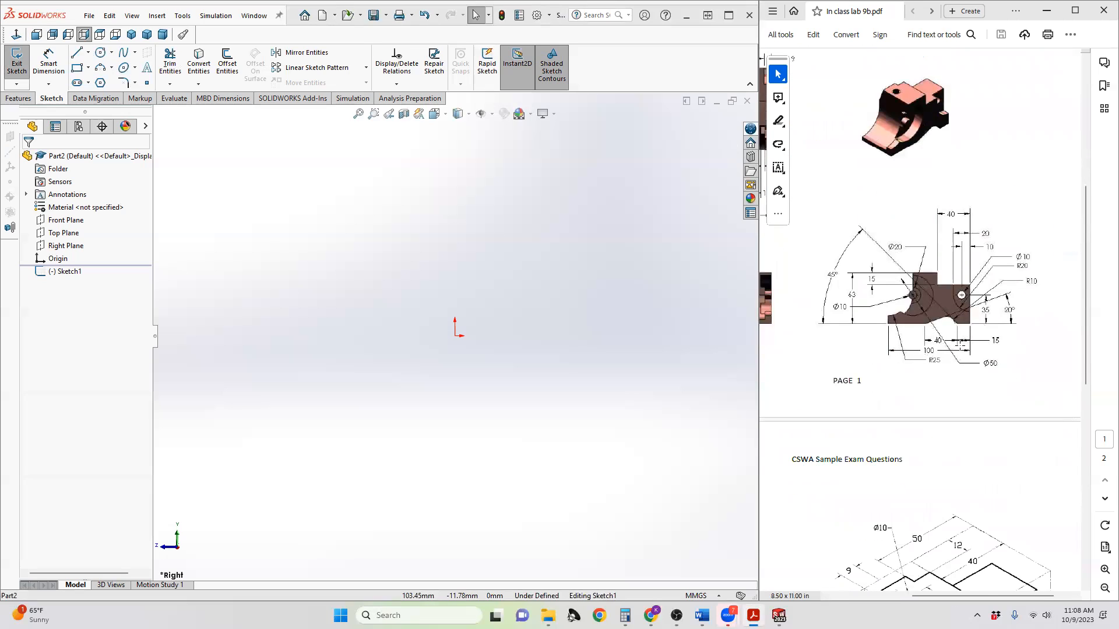
{"action": "scroll", "coordinate": [910, 340], "scroll_direction": "down", "scroll_amount": 8}
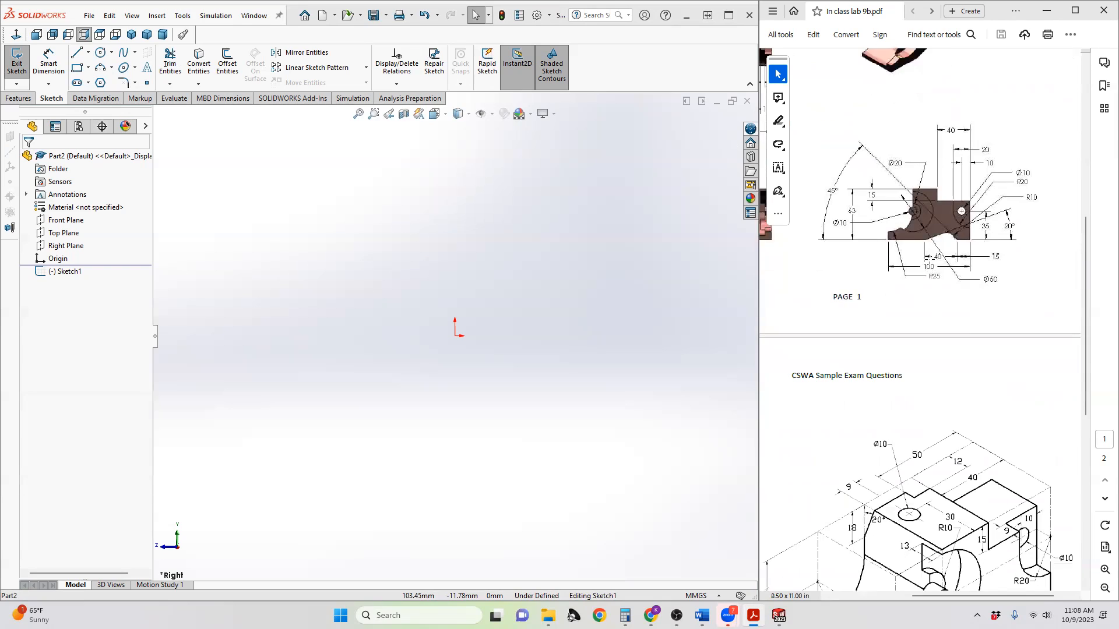
{"action": "scroll", "coordinate": [930, 488], "scroll_direction": "down", "scroll_amount": 1}
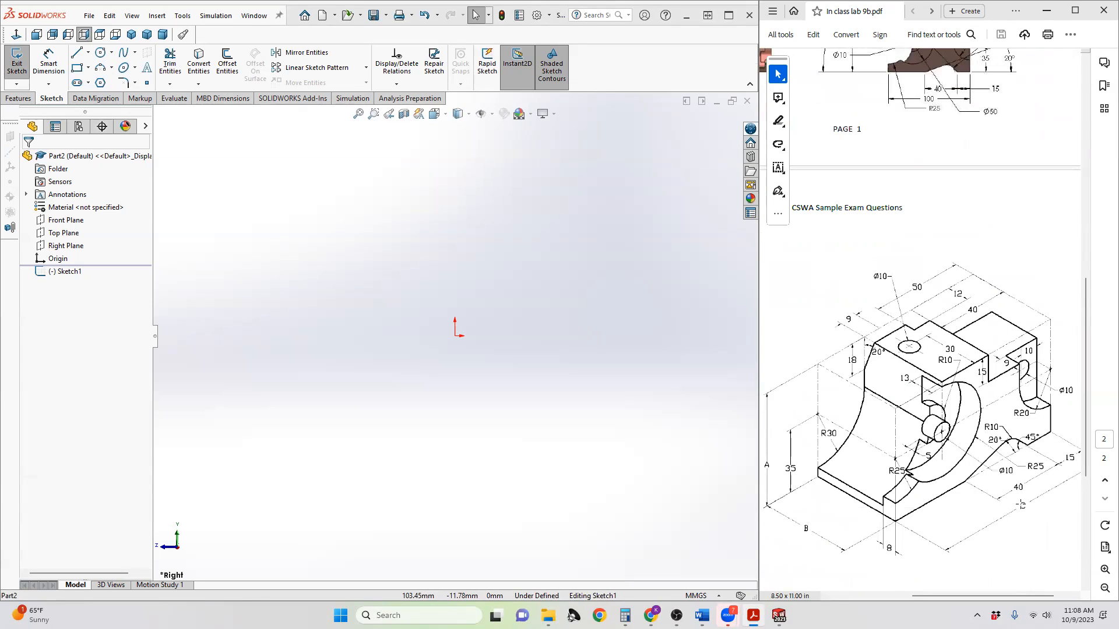
- Sketch a corner rectangle about 98 mm wide and 55 mm high with its lower right corner on the origin
{"action": "left_click", "coordinate": [76, 67]}
{"action": "left_click", "coordinate": [455, 336]}
{"action": "left_click", "coordinate": [169, 176]}
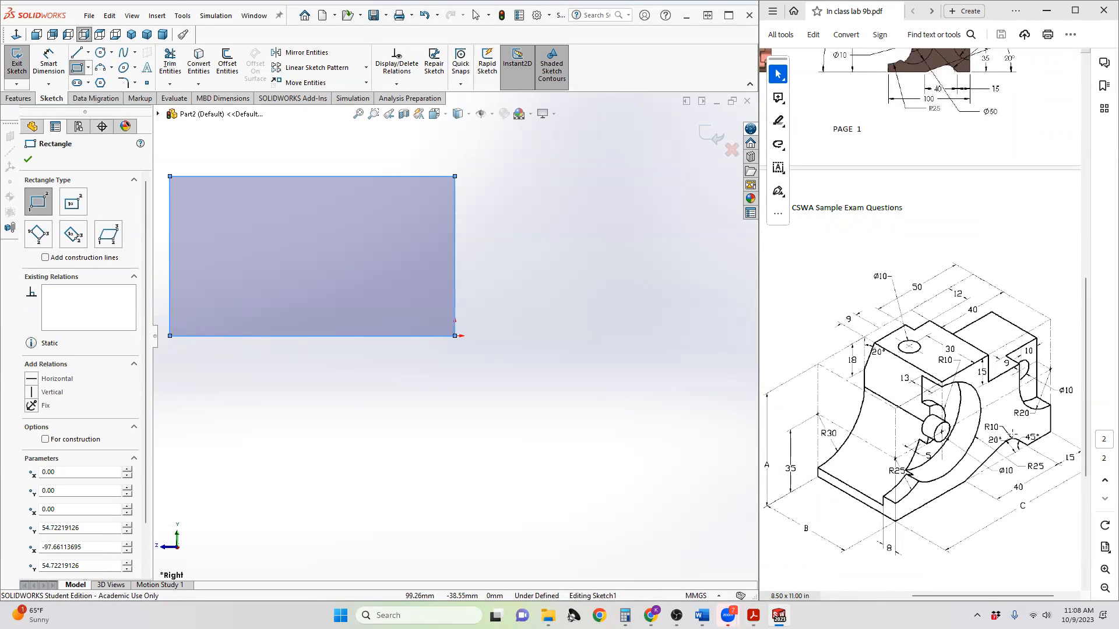
- Dimension the rectangle's bottom edge to 100 mm
{"action": "left_click_drag", "start_coordinate": [989, 596], "coordinate": [994, 596]}
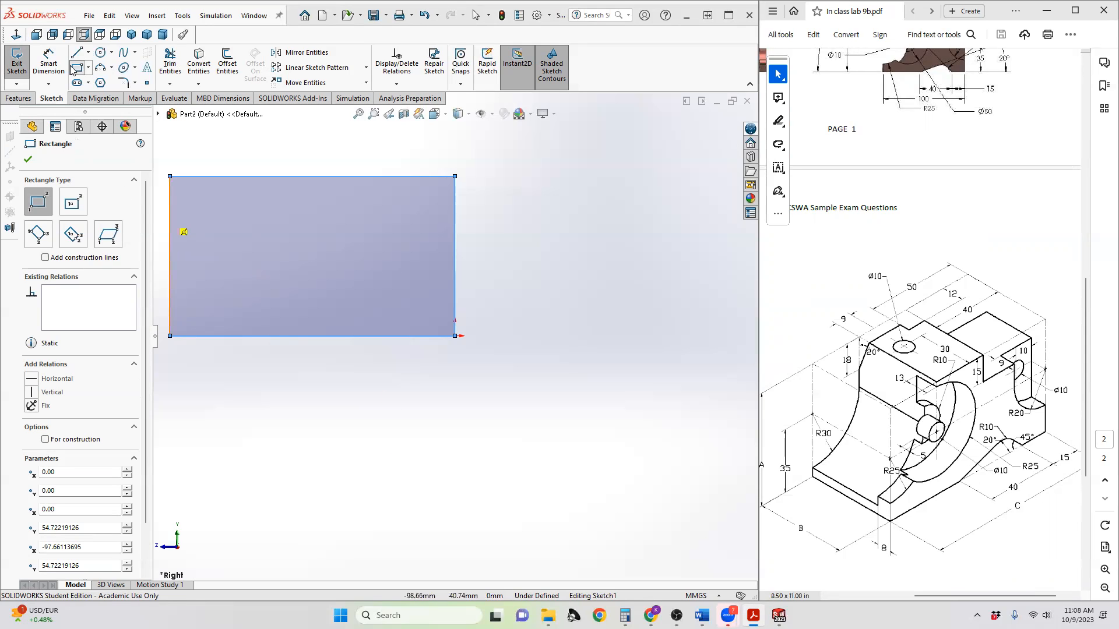
{"action": "left_click", "coordinate": [49, 60]}
{"action": "left_click", "coordinate": [402, 336]}
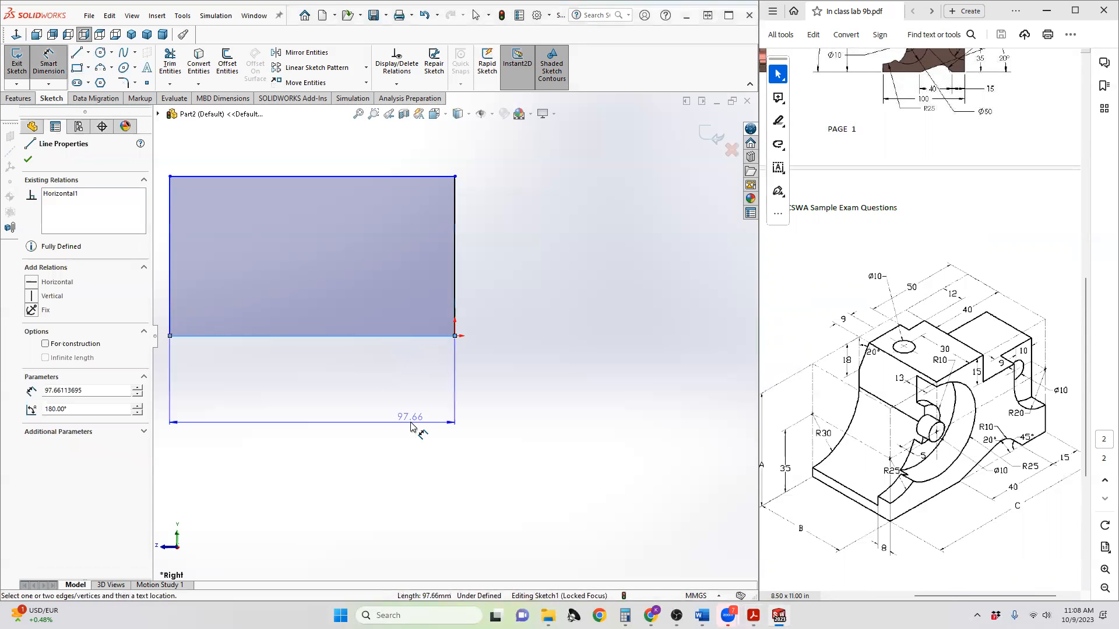
{"action": "left_click", "coordinate": [411, 427]}
{"action": "type", "text": "100"}
{"action": "key", "text": "Return"}
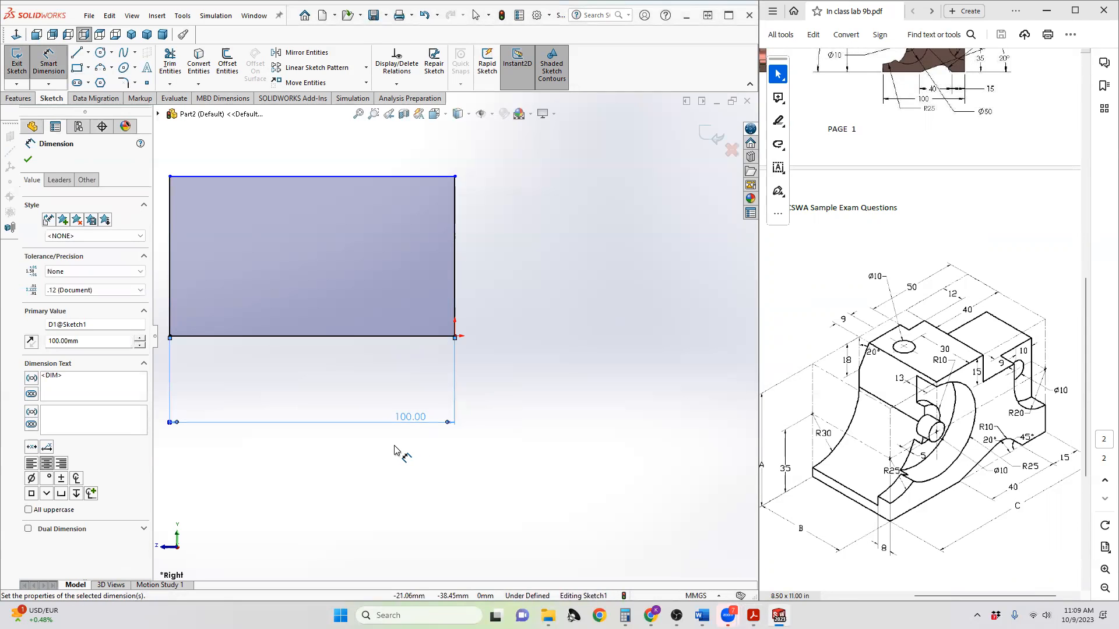
- Dimension the rectangle's left edge to a height of 63 mm
{"action": "mouse_move", "coordinate": [395, 451]}
{"action": "middle_mouse_down", "text": "ctrl"}
{"action": "mouse_move", "coordinate": [432, 445]}
{"action": "mouse_move", "coordinate": [524, 468]}
{"action": "mouse_move", "coordinate": [497, 444]}
{"action": "mouse_move", "coordinate": [527, 526]}
{"action": "mouse_move", "coordinate": [532, 565]}
{"action": "mouse_move", "coordinate": [520, 588]}
{"action": "middle_mouse_up", "text": "ctrl"}
{"action": "scroll", "coordinate": [523, 513], "scroll_direction": "down", "scroll_amount": 3}
{"action": "scroll", "coordinate": [505, 456], "scroll_direction": "up", "scroll_amount": 2}
{"action": "scroll", "coordinate": [505, 554], "scroll_direction": "down", "scroll_amount": 1}
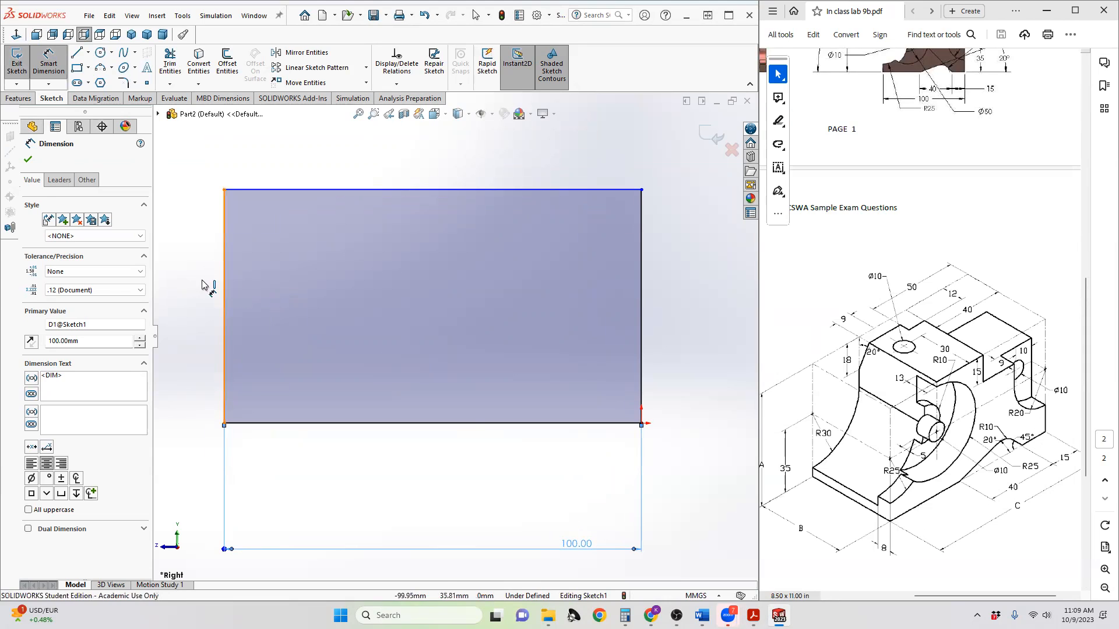
{"action": "left_click", "coordinate": [222, 278]}
{"action": "left_click", "coordinate": [169, 293]}
{"action": "type", "text": "63"}
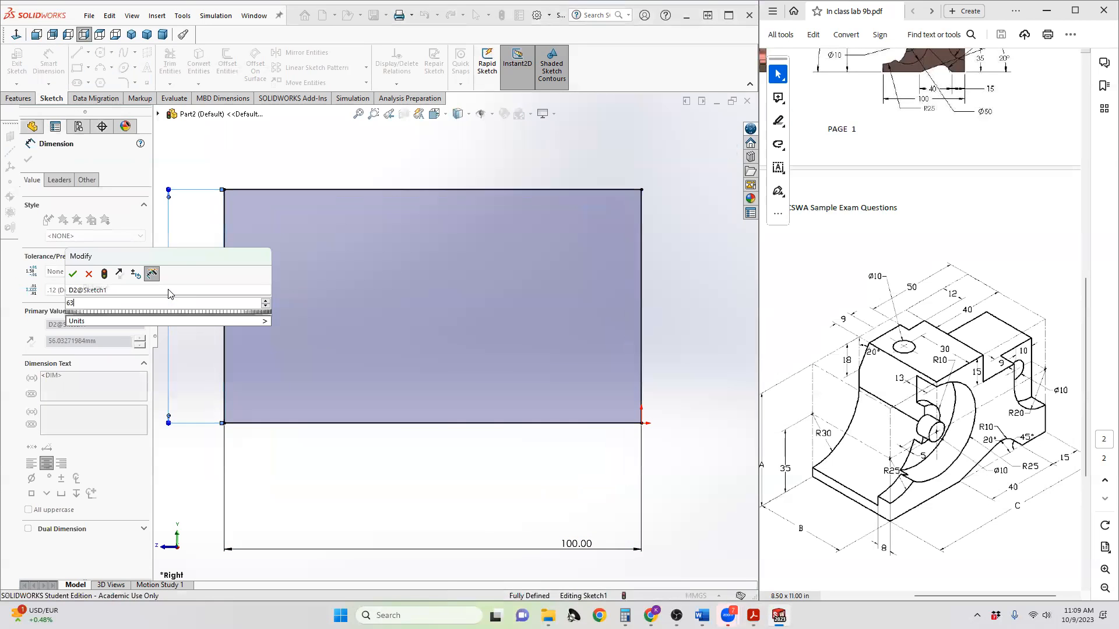
{"action": "key", "text": "Return"}
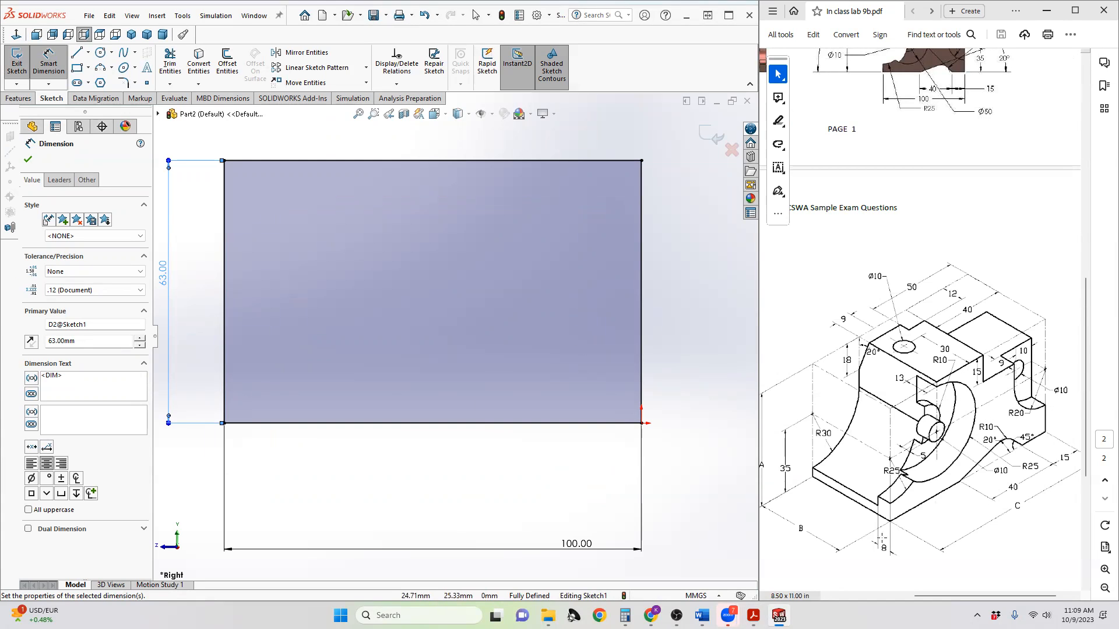
- Return to the dimensioned side view on page 1 of the lab PDF
{"action": "scroll", "coordinate": [940, 468], "scroll_direction": "up", "scroll_amount": 4}
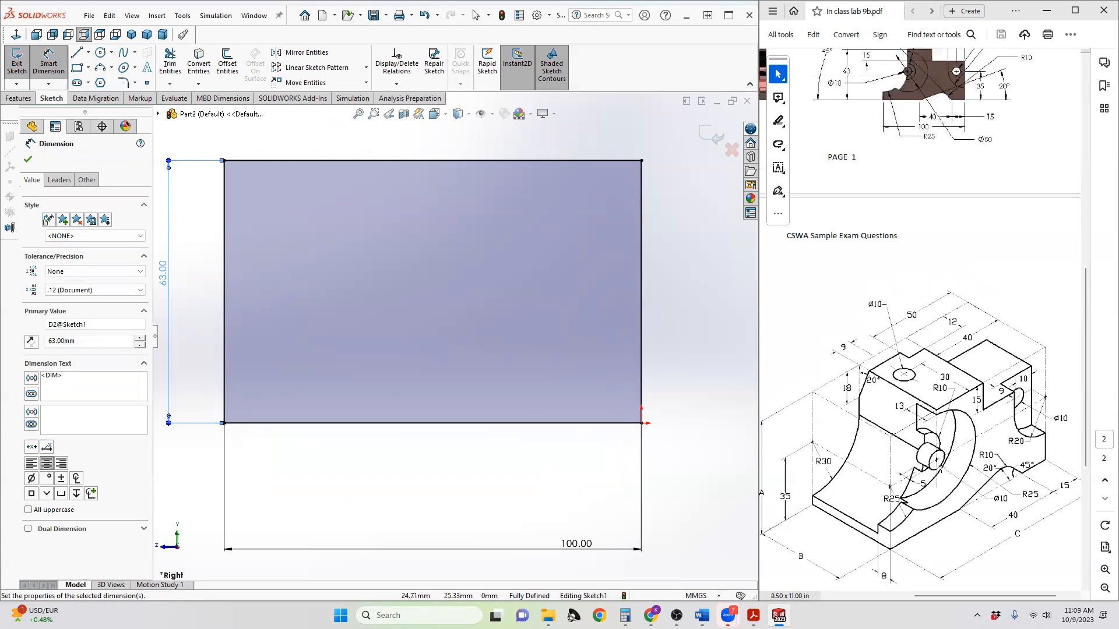
{"action": "scroll", "coordinate": [939, 470], "scroll_direction": "up", "scroll_amount": 3}
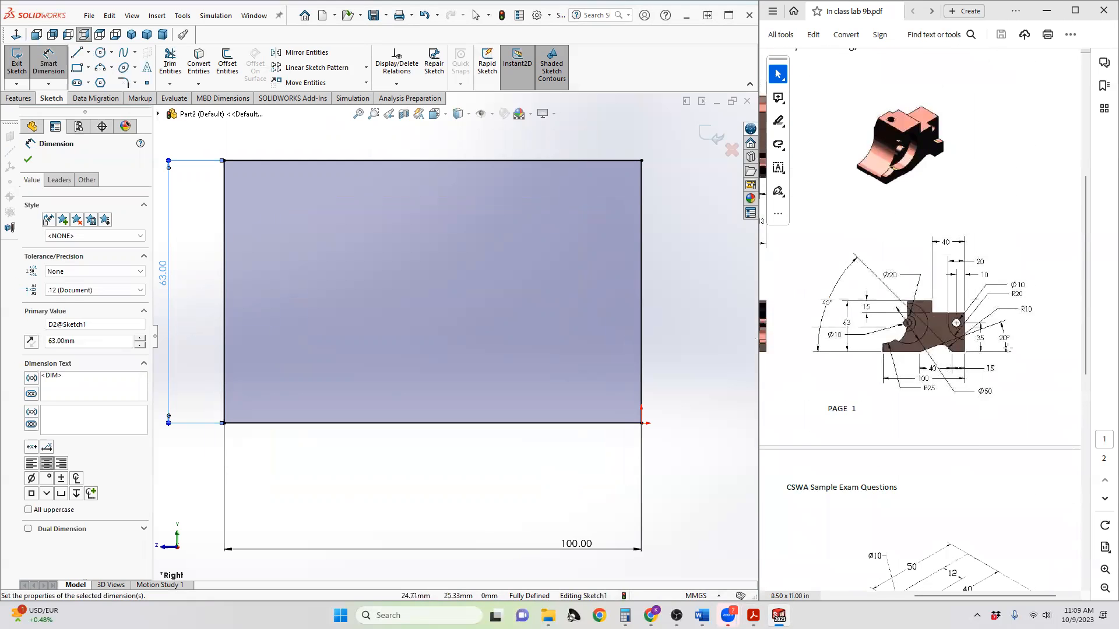
{"action": "scroll", "coordinate": [930, 376], "scroll_direction": "up", "scroll_amount": 1}
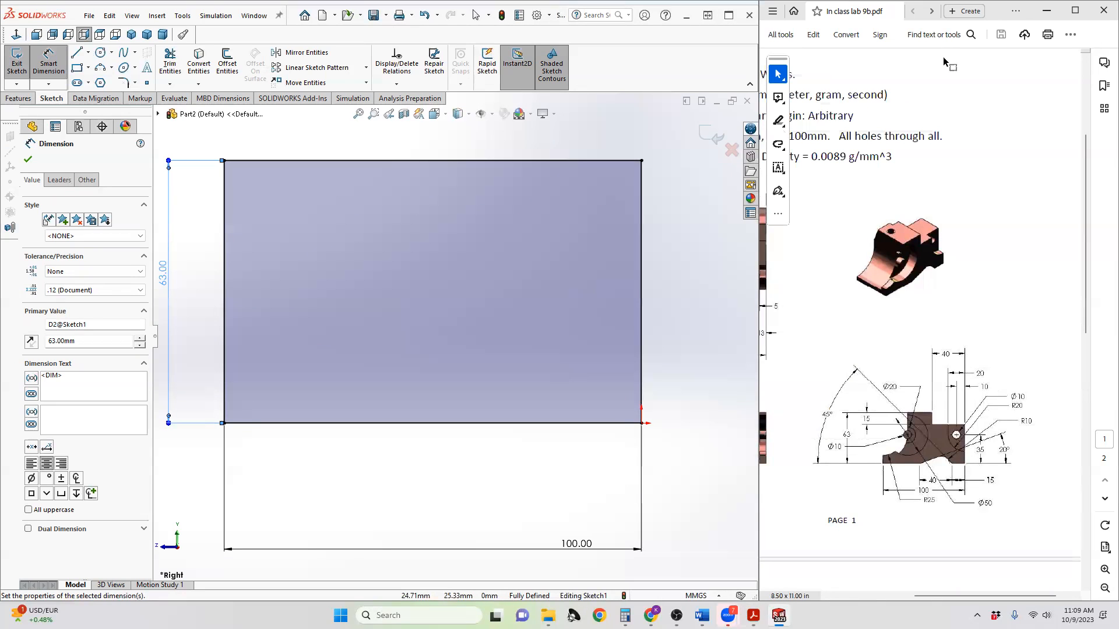
{"action": "left_click", "coordinate": [965, 11]}
{"action": "left_click", "coordinate": [995, 18]}
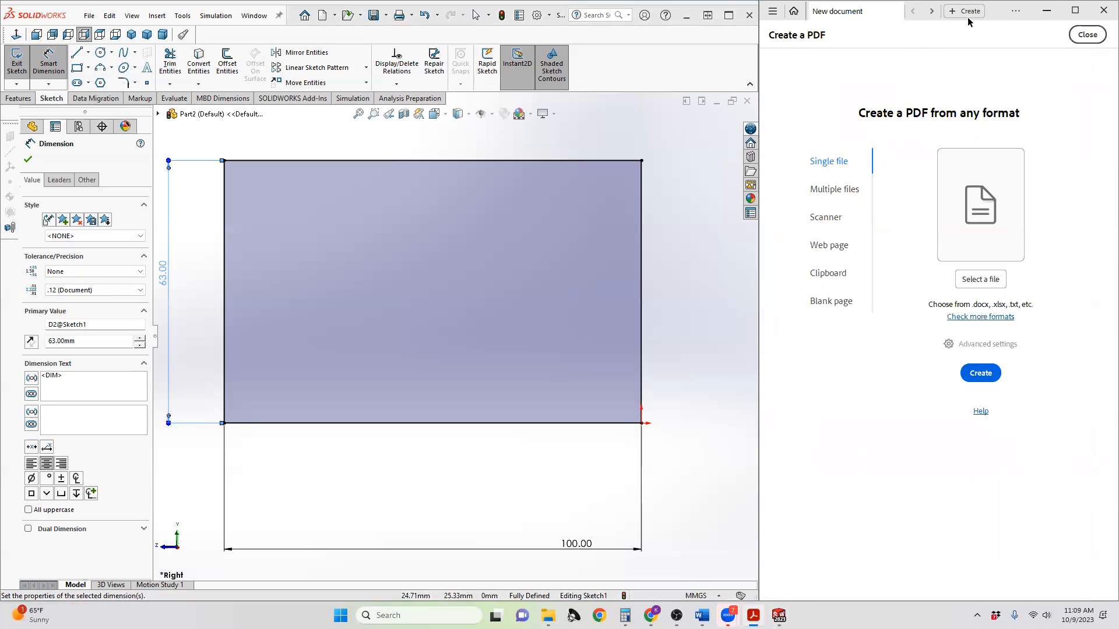
{"action": "left_click", "coordinate": [913, 11]}
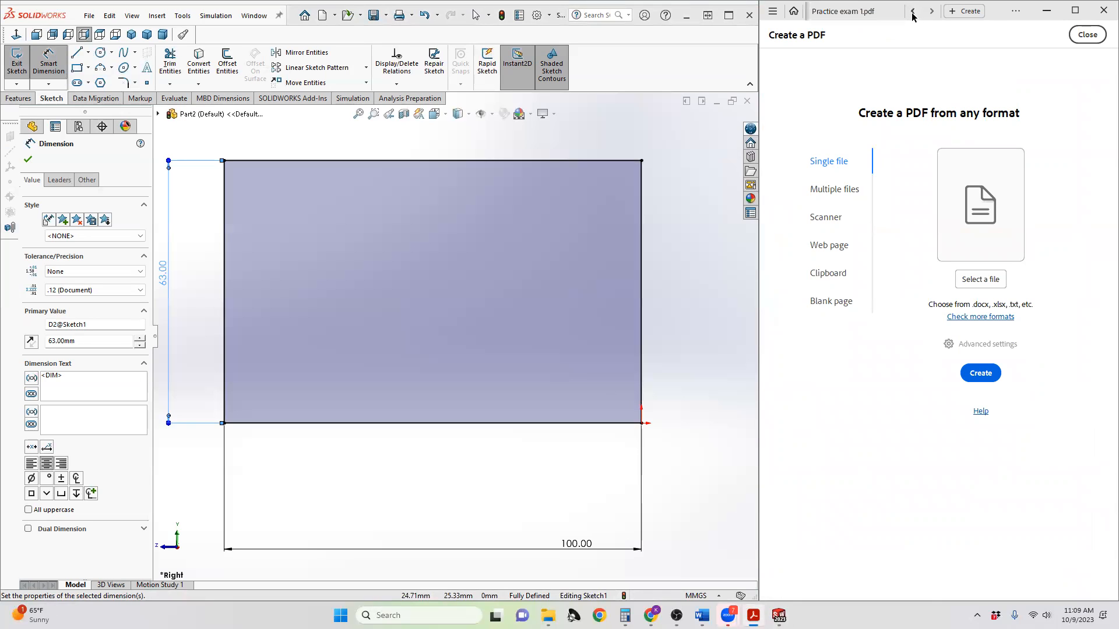
{"action": "scroll", "coordinate": [998, 189], "scroll_direction": "down", "scroll_amount": 1}
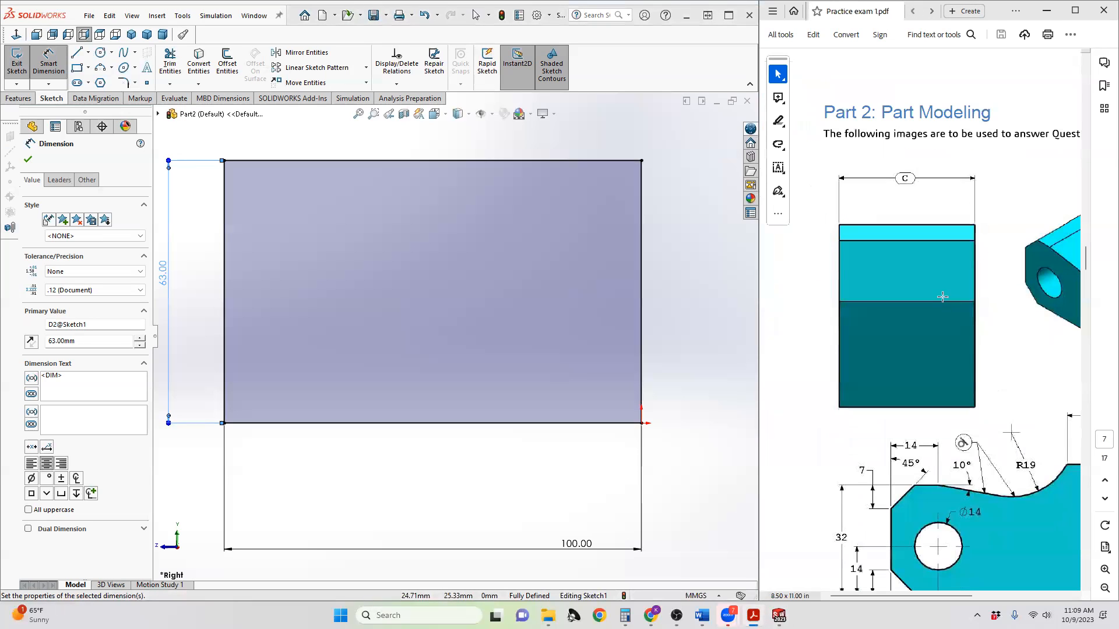
{"action": "left_click", "coordinate": [912, 13]}
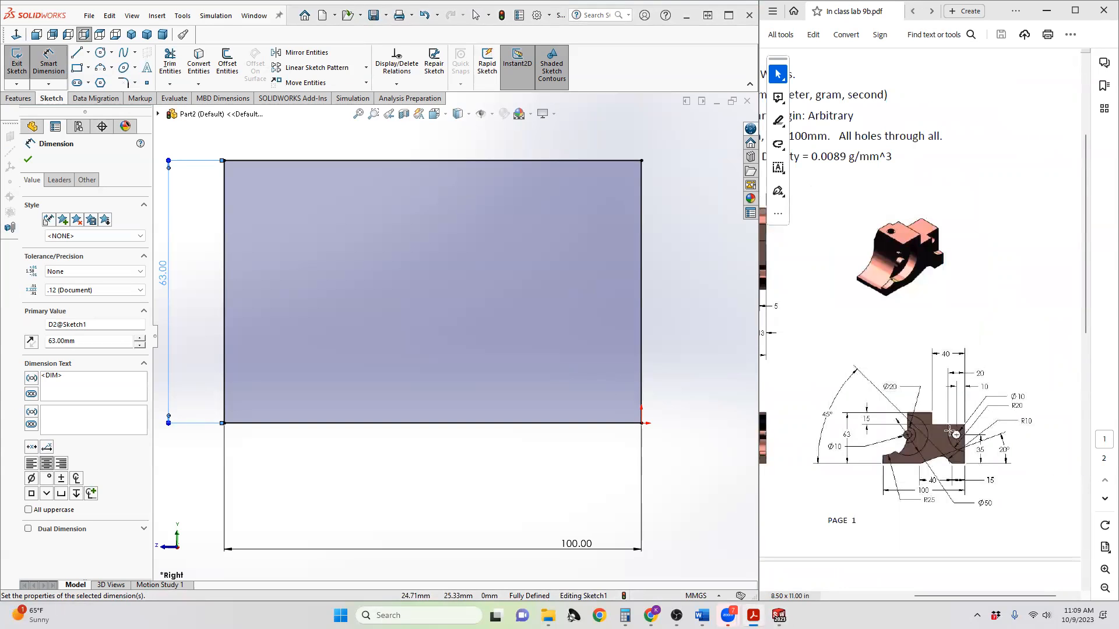
- Examine the page 1 side view's profile dimensions at 150% zoom
{"action": "scroll", "coordinate": [955, 435], "scroll_direction": "up", "scroll_amount": 2, "text": "ctrl"}
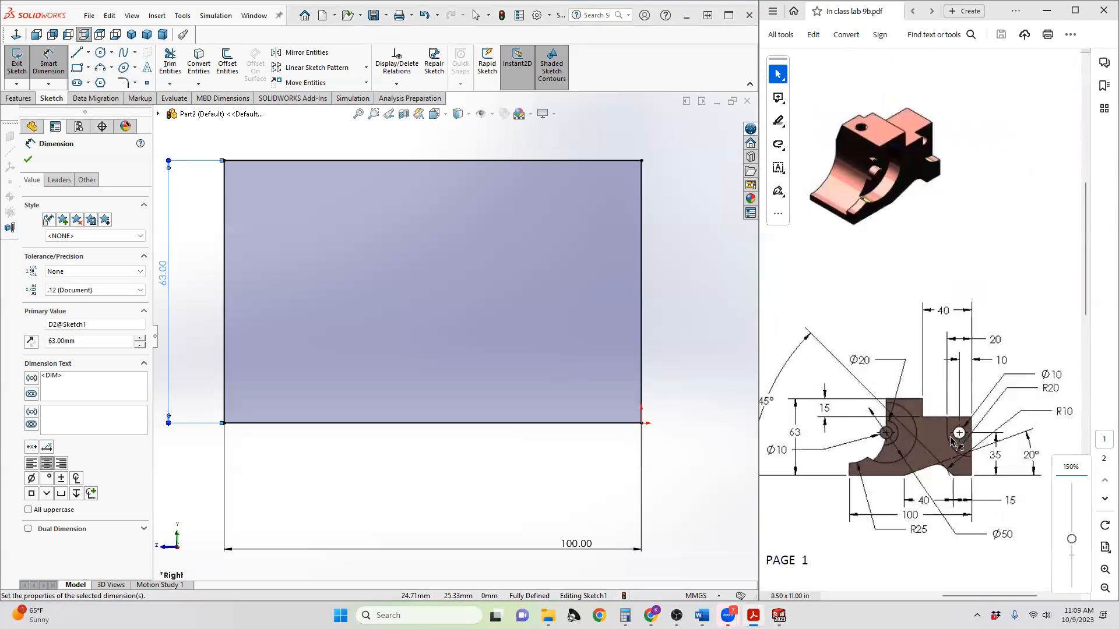
{"action": "left_click_drag", "start_coordinate": [983, 597], "coordinate": [982, 597]}
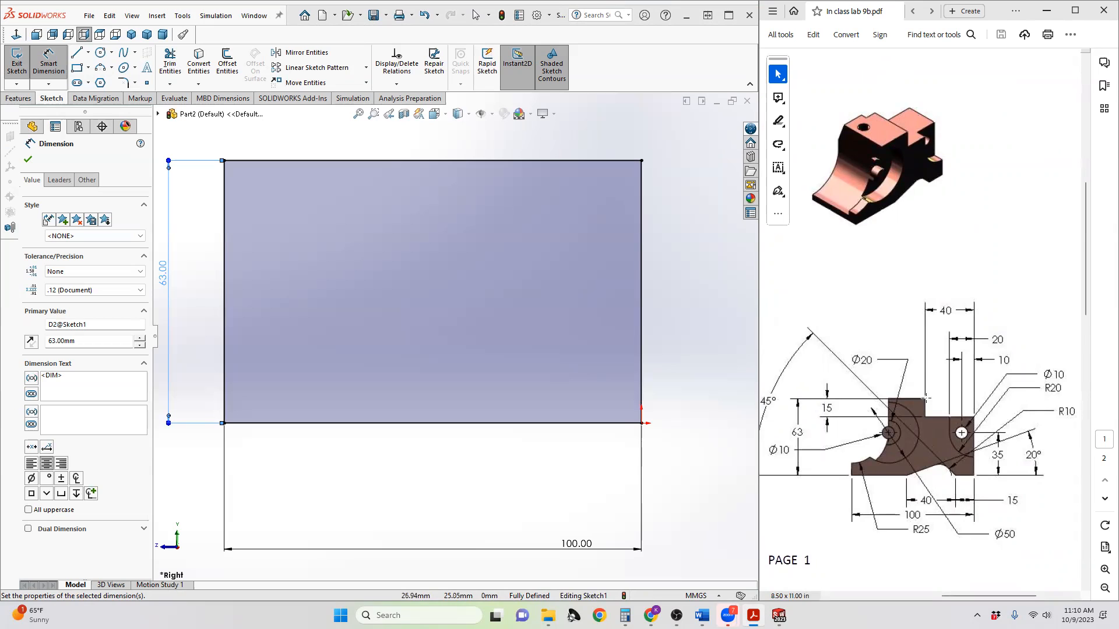
- Sketch a corner rectangle about 34 by 11 mm inside the main rectangle, starting from its upper-right corner
{"action": "left_click", "coordinate": [78, 67]}
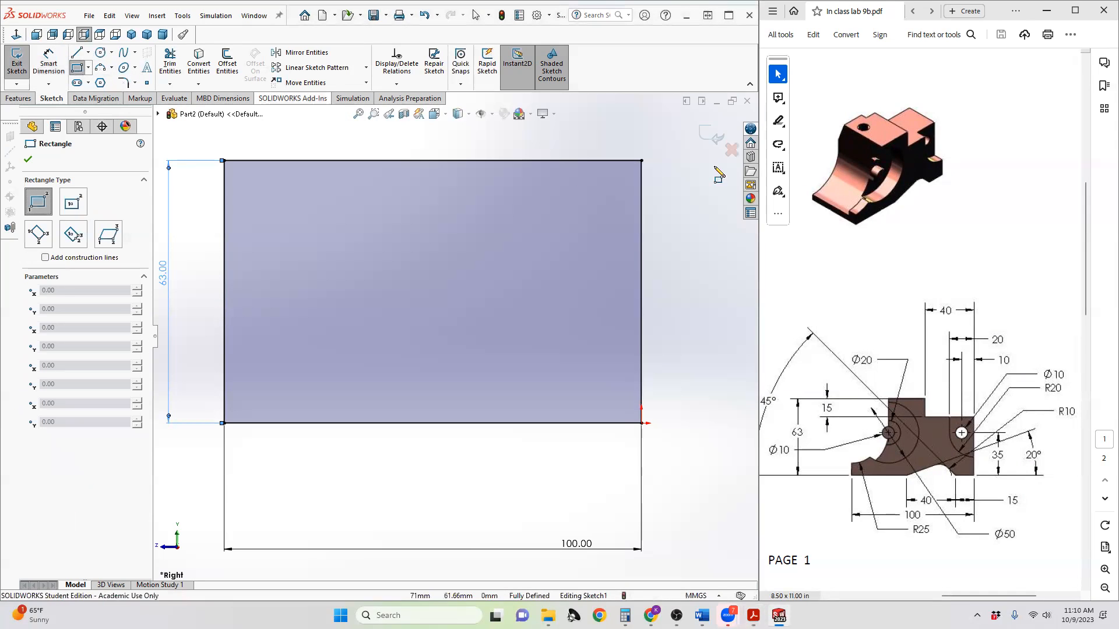
{"action": "left_click", "coordinate": [641, 160]}
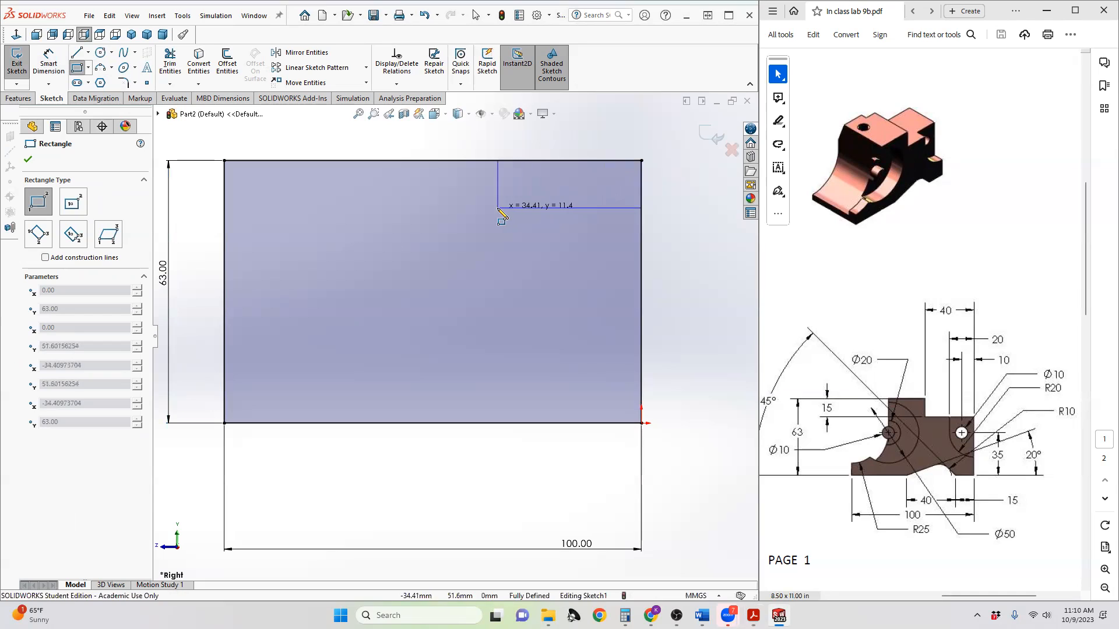
{"action": "left_click", "coordinate": [497, 207]}
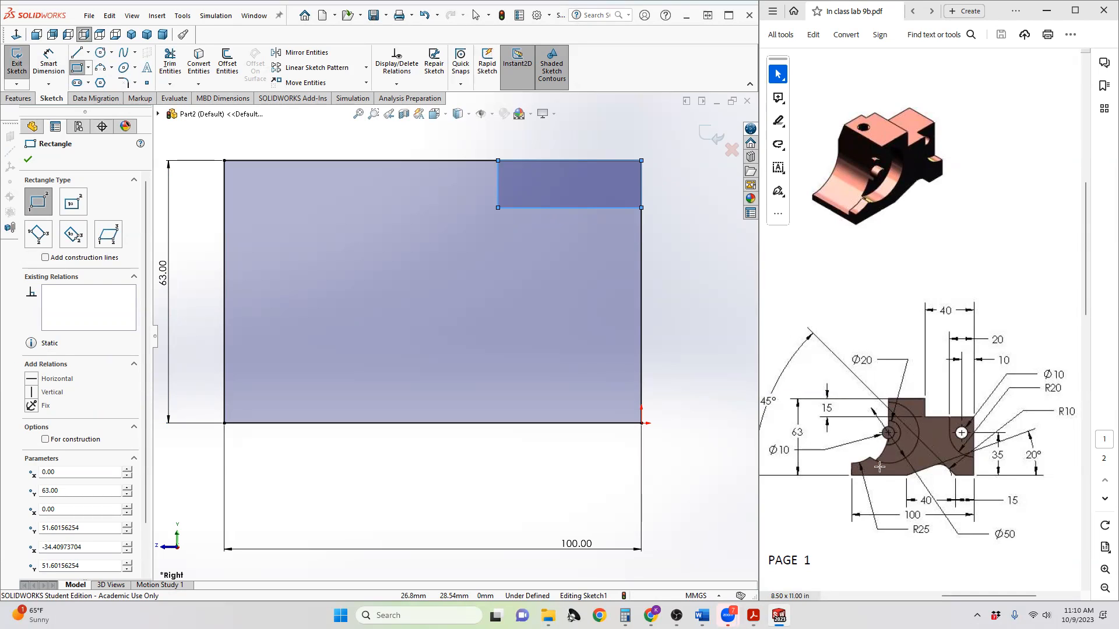
- Sketch a vertical centerline through the left third of the rectangle, extending past its top and bottom edges
{"action": "left_click", "coordinate": [88, 52]}
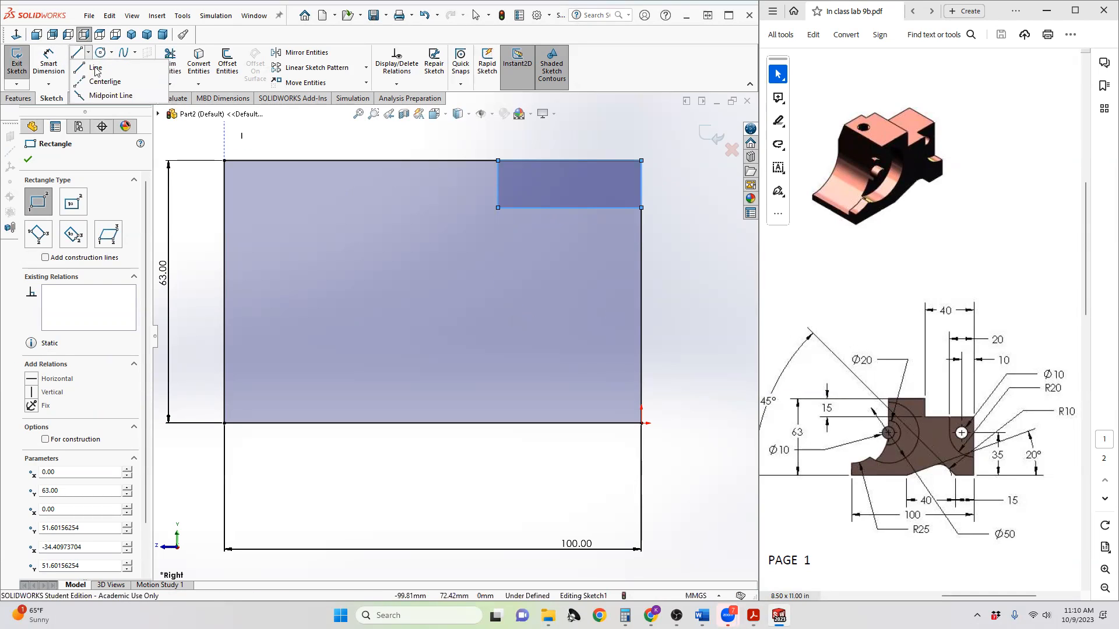
{"action": "left_click", "coordinate": [108, 76]}
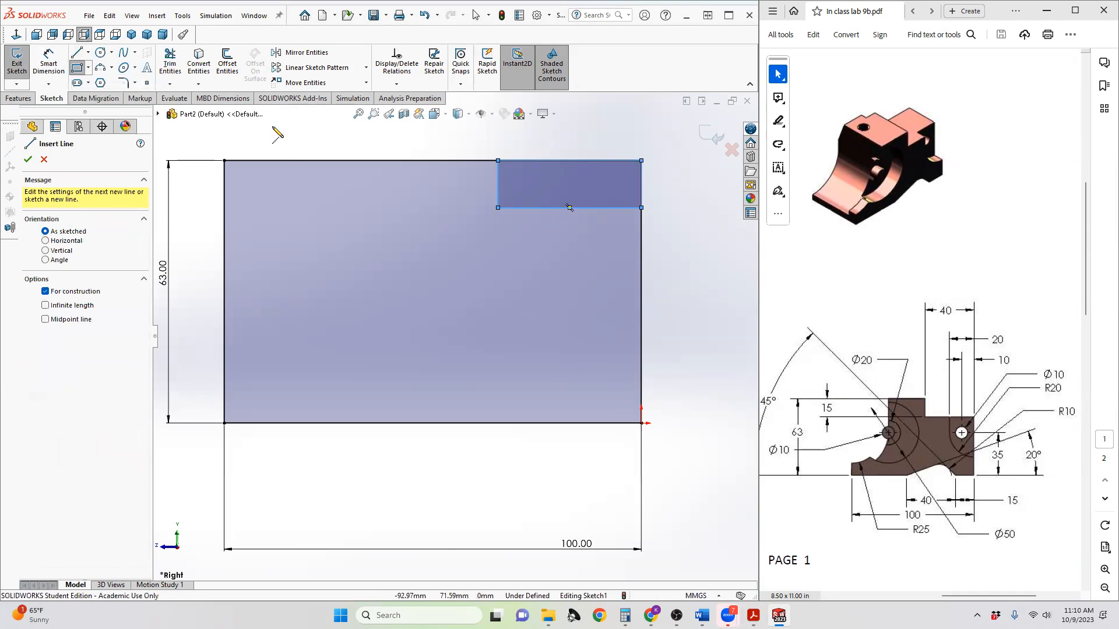
{"action": "left_click", "coordinate": [347, 138]}
{"action": "left_click", "coordinate": [347, 473]}
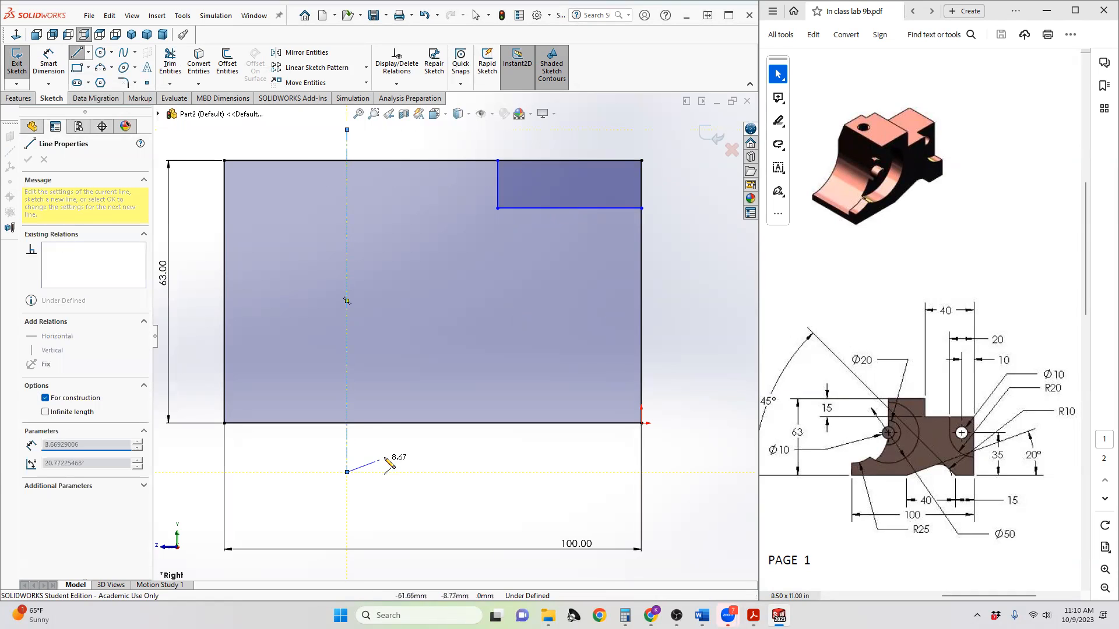
{"action": "key", "text": "Escape"}
{"action": "key", "text": "Escape"}
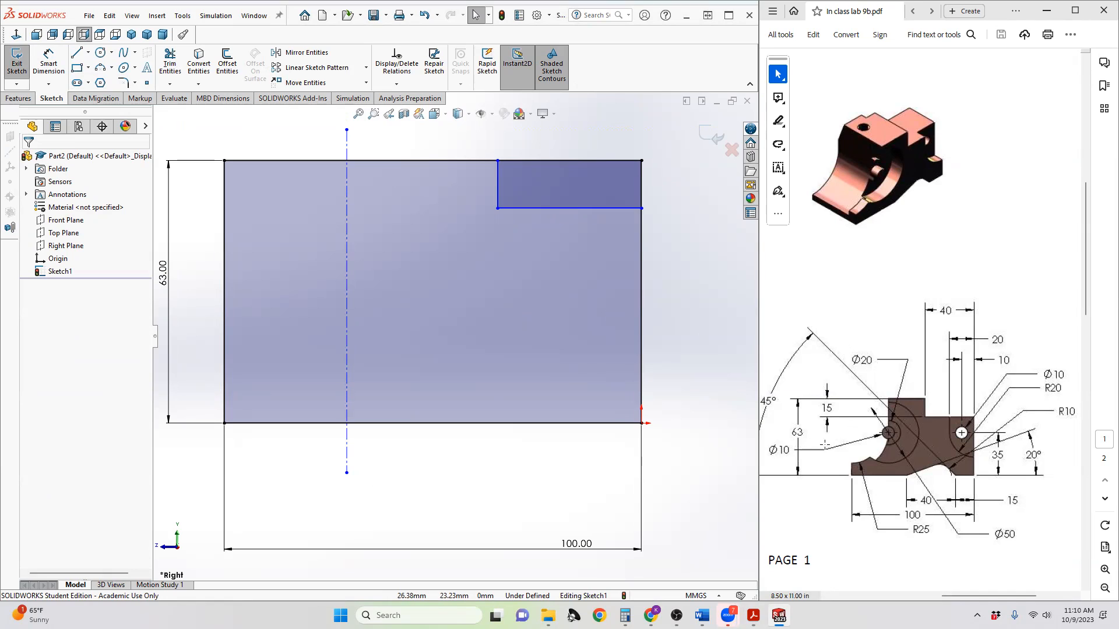
- Sketch a horizontal centerline about 120 mm long across the middle of the rectangle, extending past both sides
{"action": "left_click", "coordinate": [88, 53]}
{"action": "left_click", "coordinate": [99, 82]}
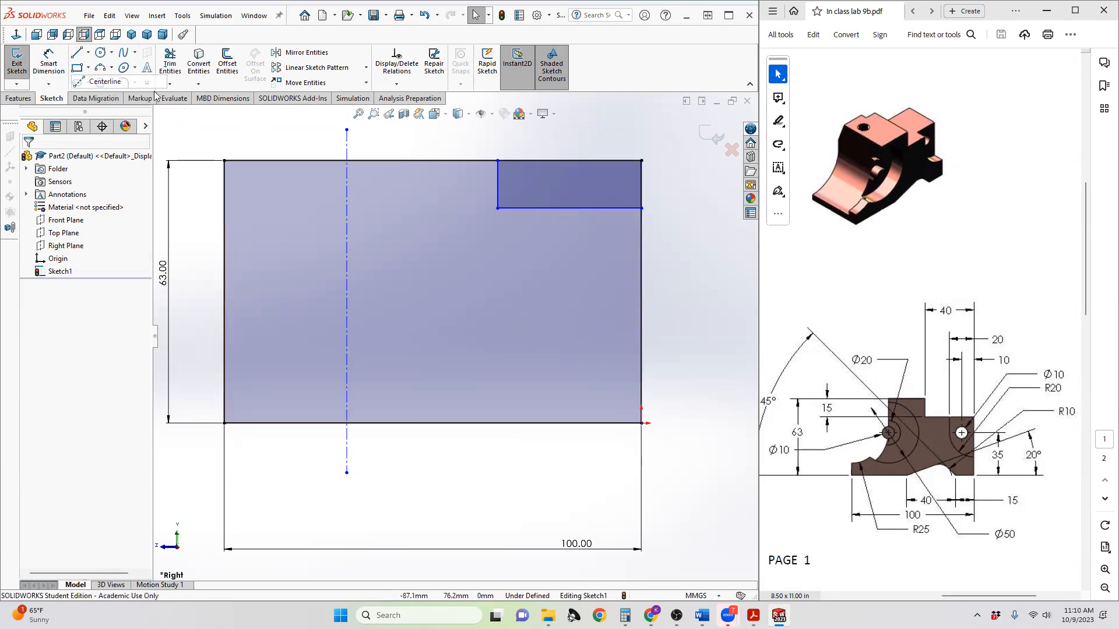
{"action": "left_click", "coordinate": [689, 279]}
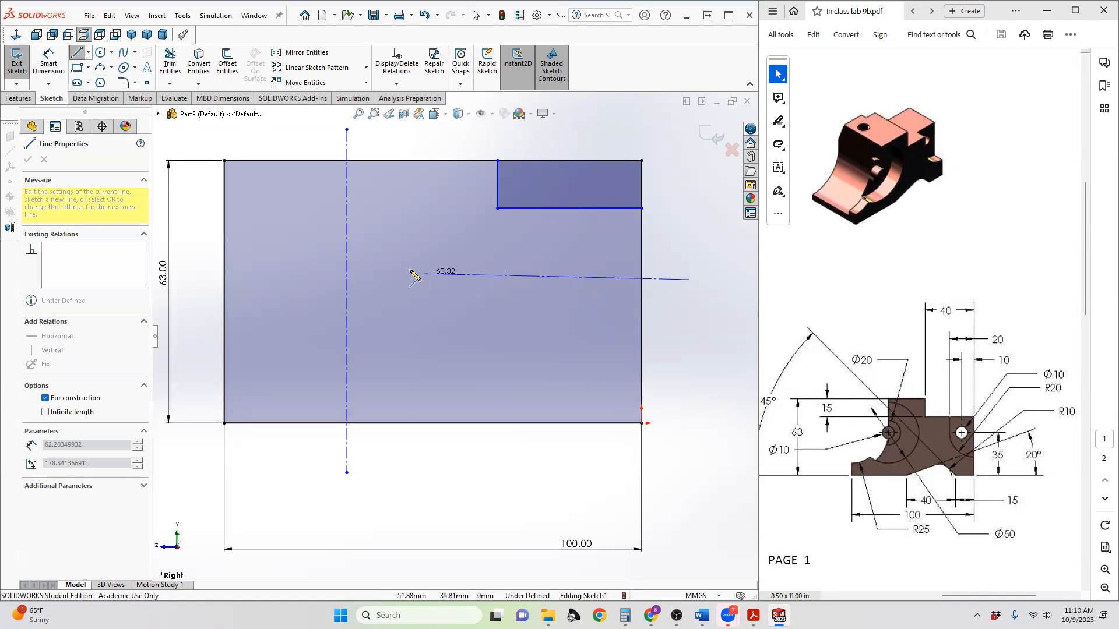
{"action": "left_click", "coordinate": [187, 279]}
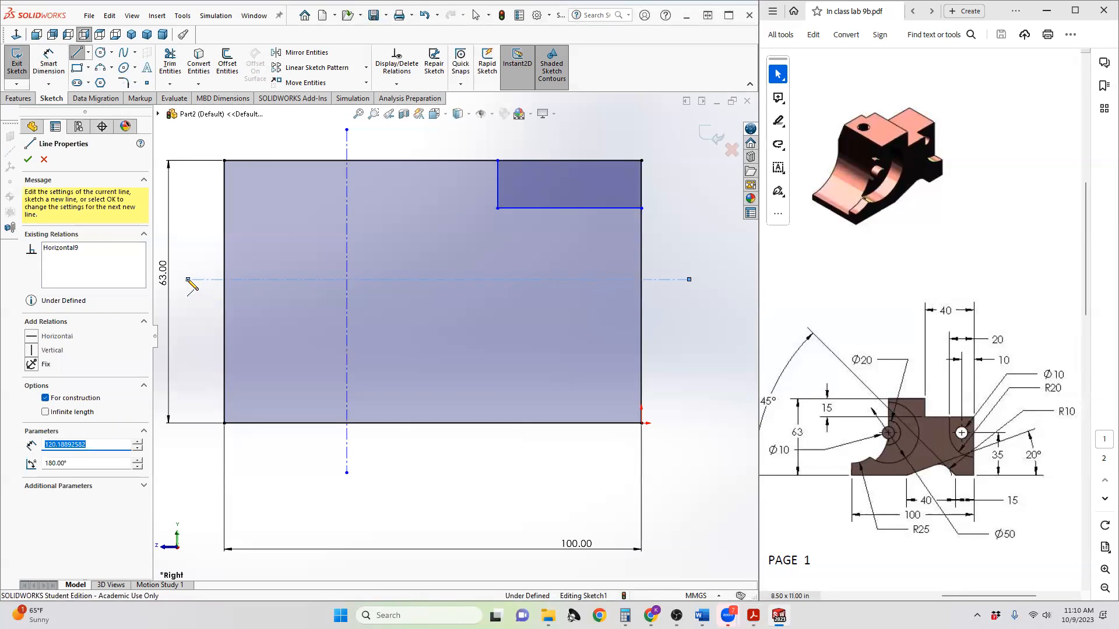
{"action": "key", "text": "Escape"}
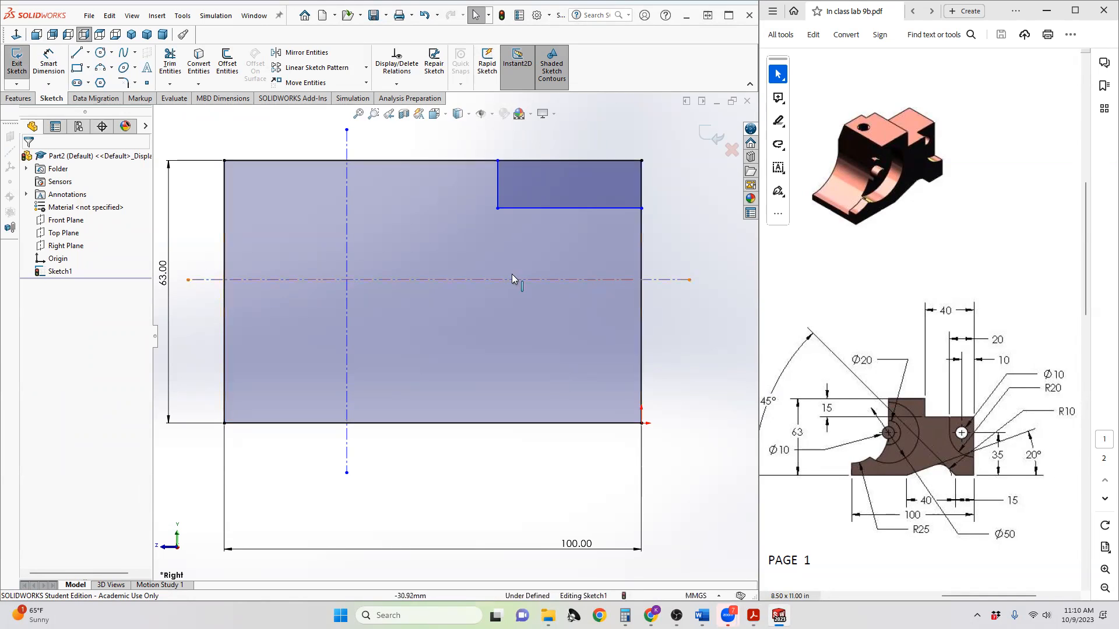
- Sketch a second vertical centerline about 98 mm long near the rectangle's right edge
{"action": "left_click", "coordinate": [88, 52]}
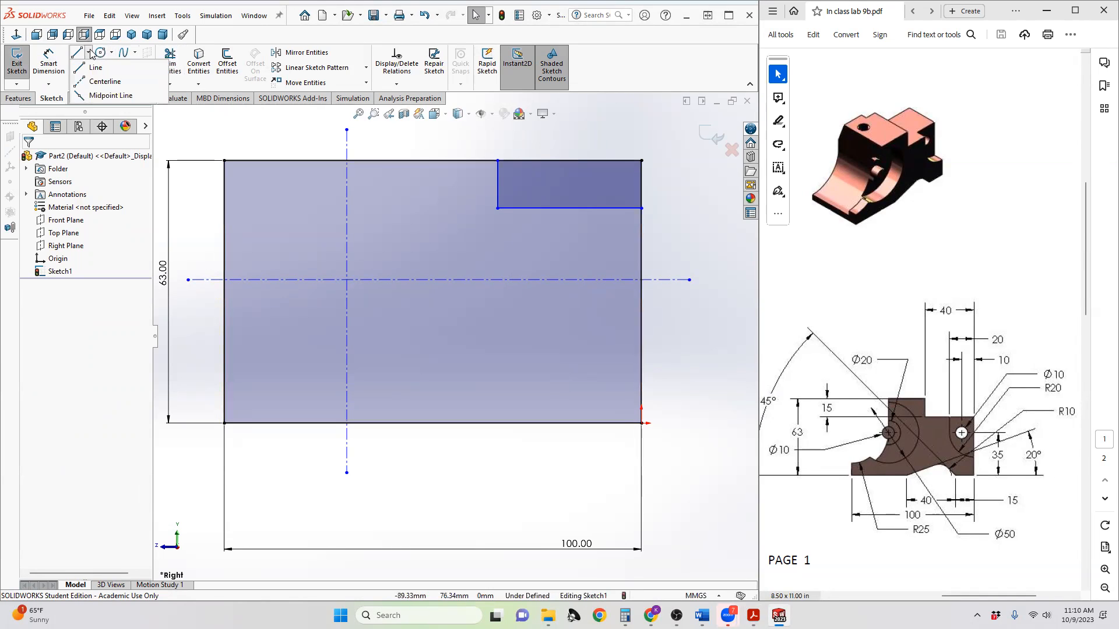
{"action": "left_click", "coordinate": [105, 81]}
{"action": "left_click", "coordinate": [601, 113]}
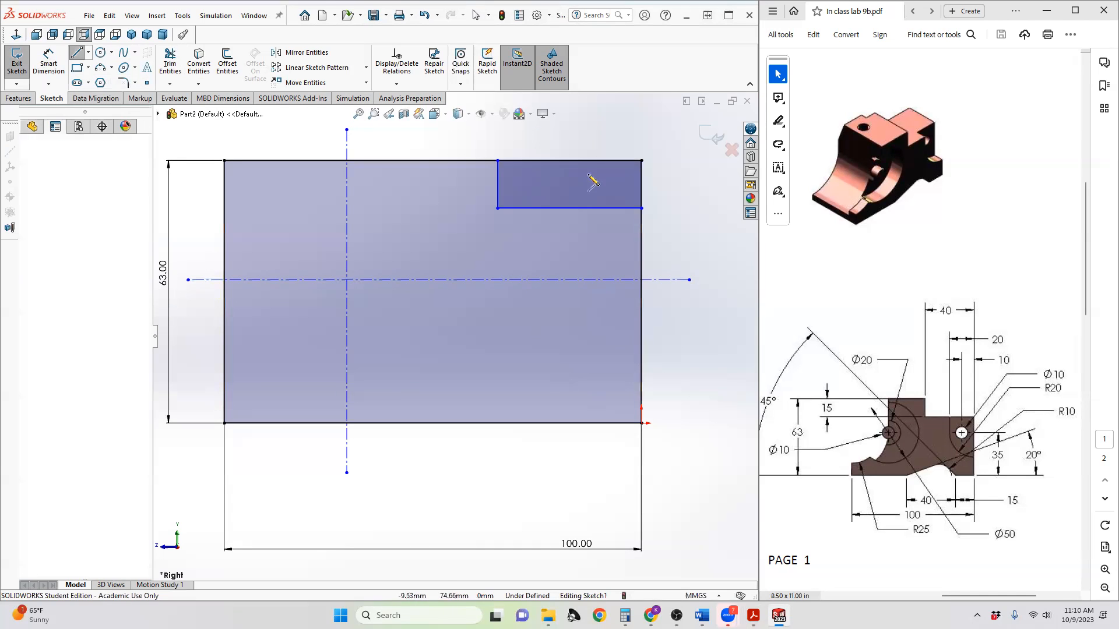
{"action": "left_click", "coordinate": [602, 517]}
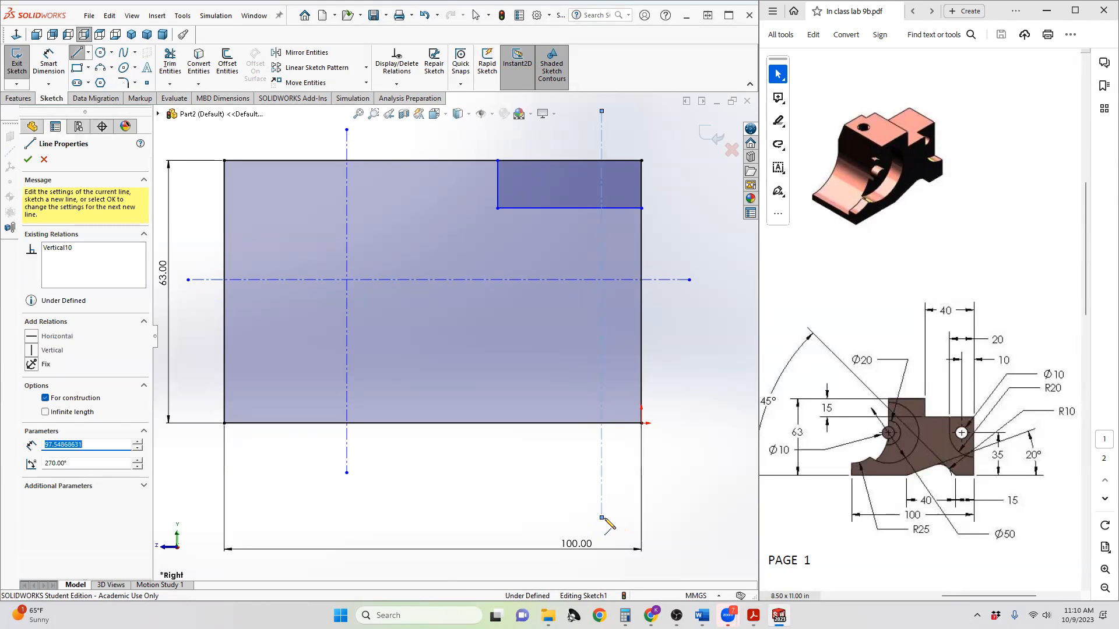
{"action": "key", "text": "Escape"}
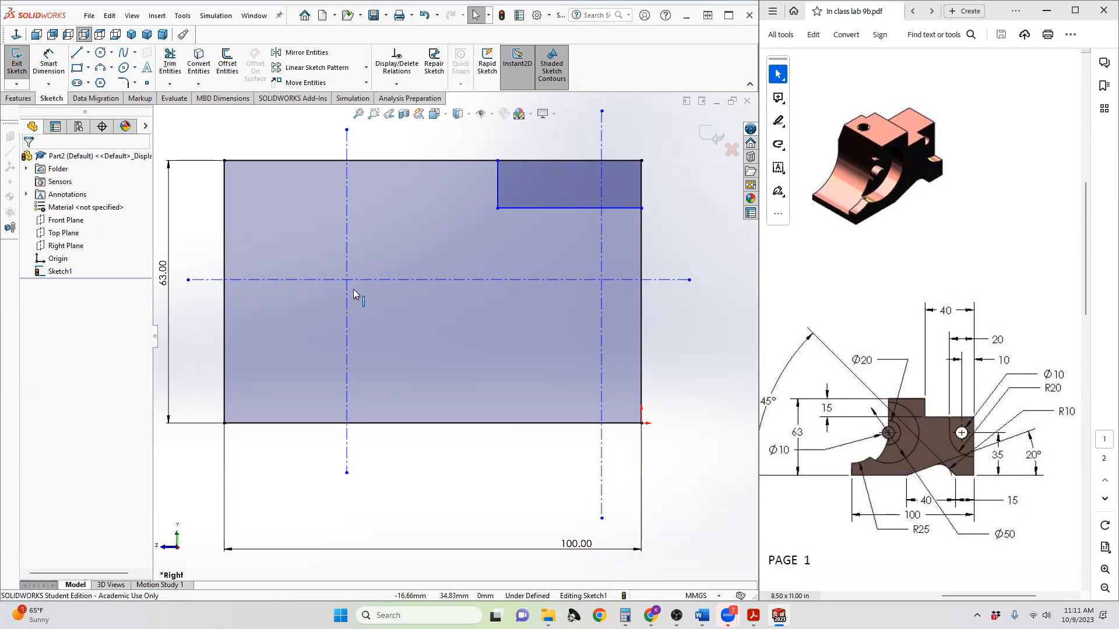
- Dimension the width of the small upper-right rectangle to 40 mm
{"action": "left_click", "coordinate": [53, 62]}
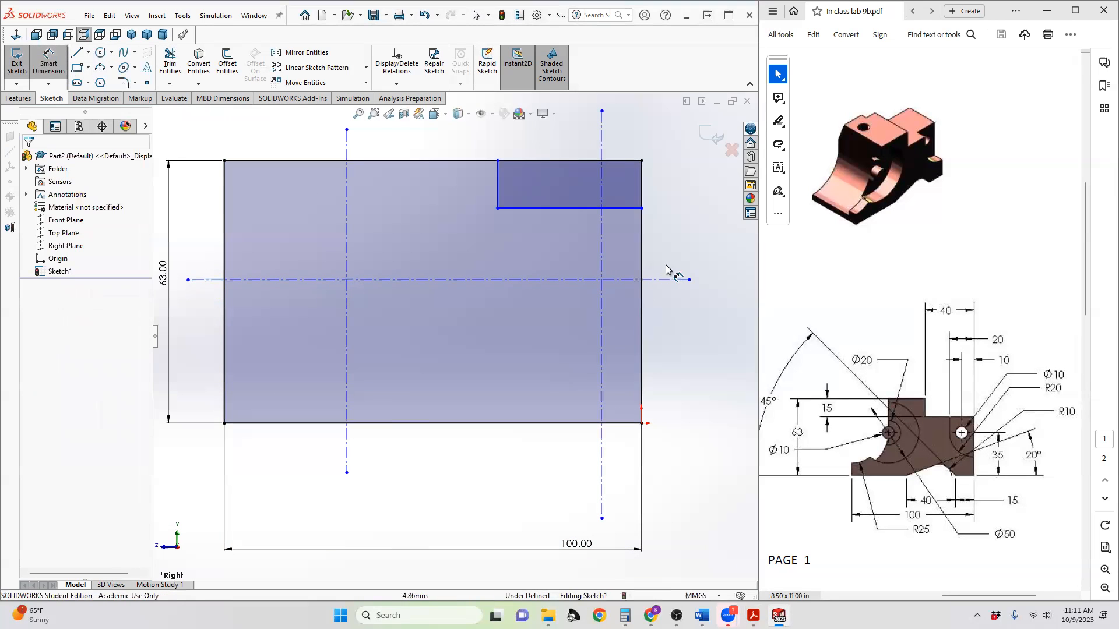
{"action": "left_click", "coordinate": [559, 208]}
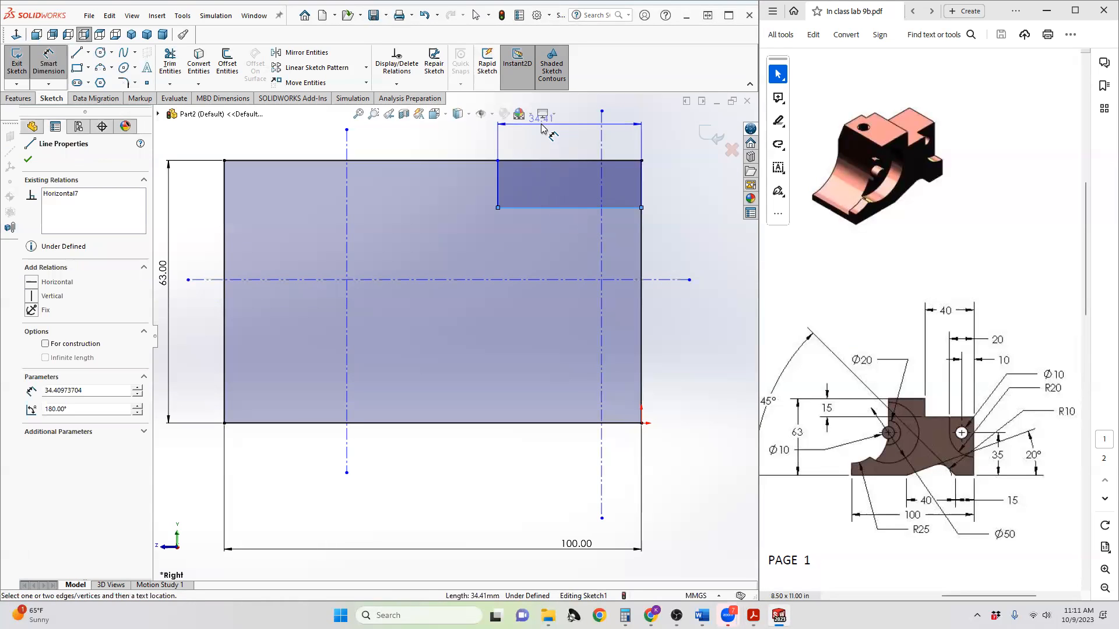
{"action": "scroll", "coordinate": [541, 120], "scroll_direction": "up", "scroll_amount": 2}
{"action": "left_click", "coordinate": [536, 138]}
{"action": "type", "text": "40"}
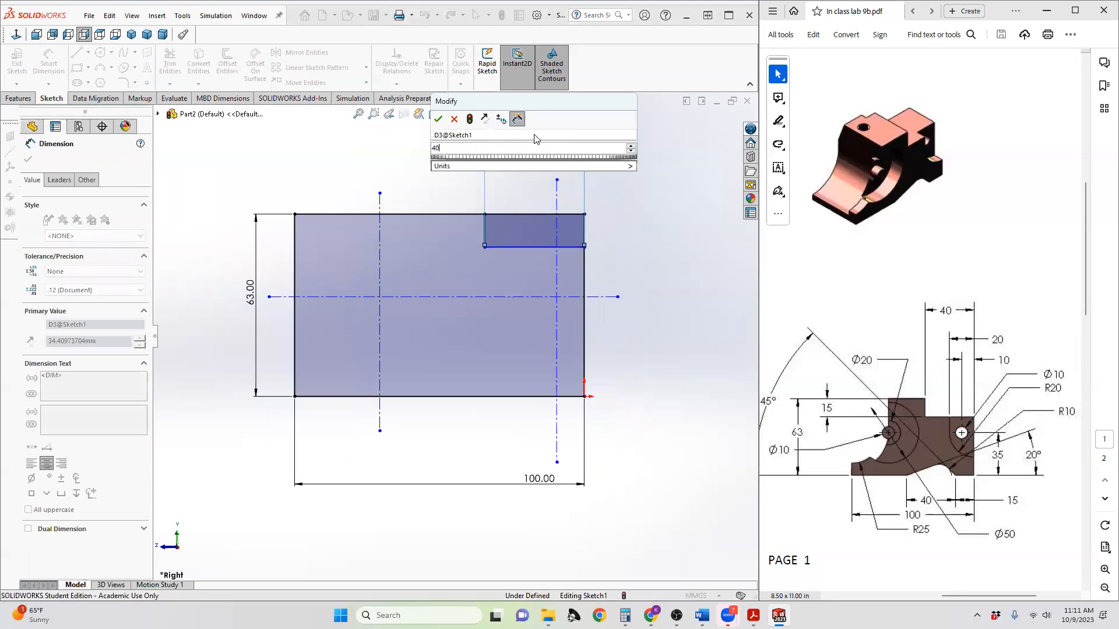
{"action": "key", "text": "Return"}
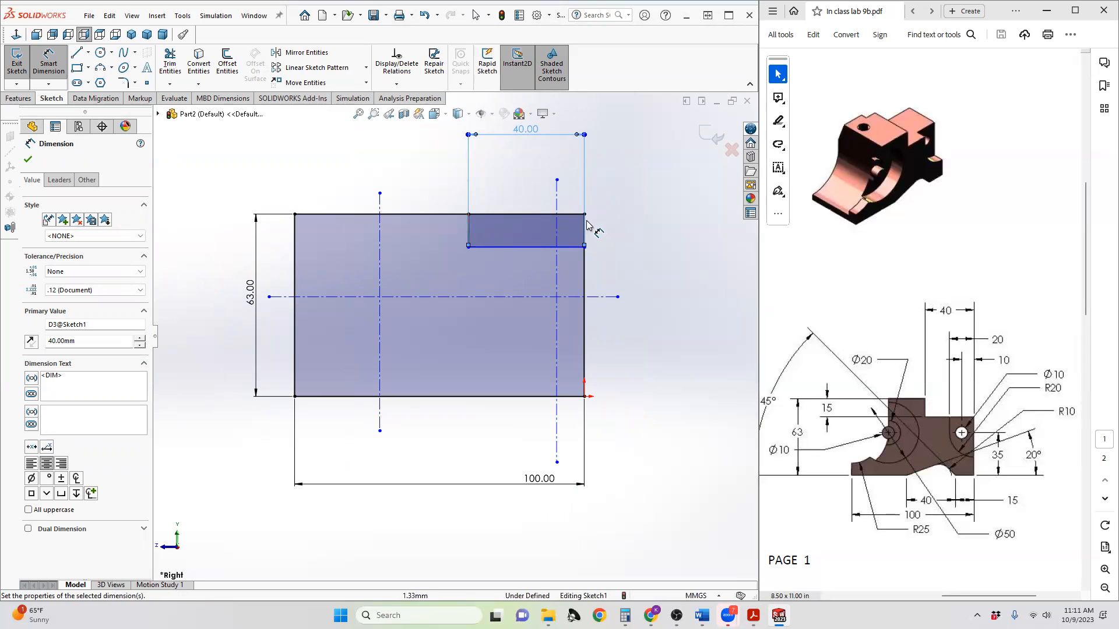
- Dimension the height of the small upper-right rectangle to 15 mm
{"action": "left_click", "coordinate": [469, 240]}
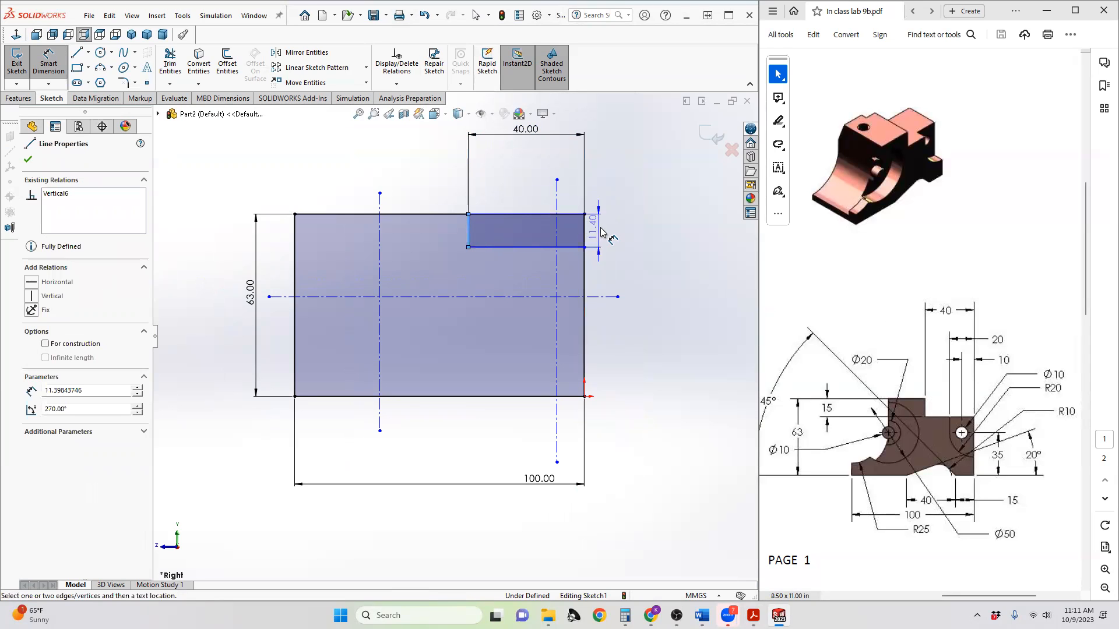
{"action": "left_click", "coordinate": [732, 228]}
{"action": "type", "text": "15"}
{"action": "key", "text": "Return"}
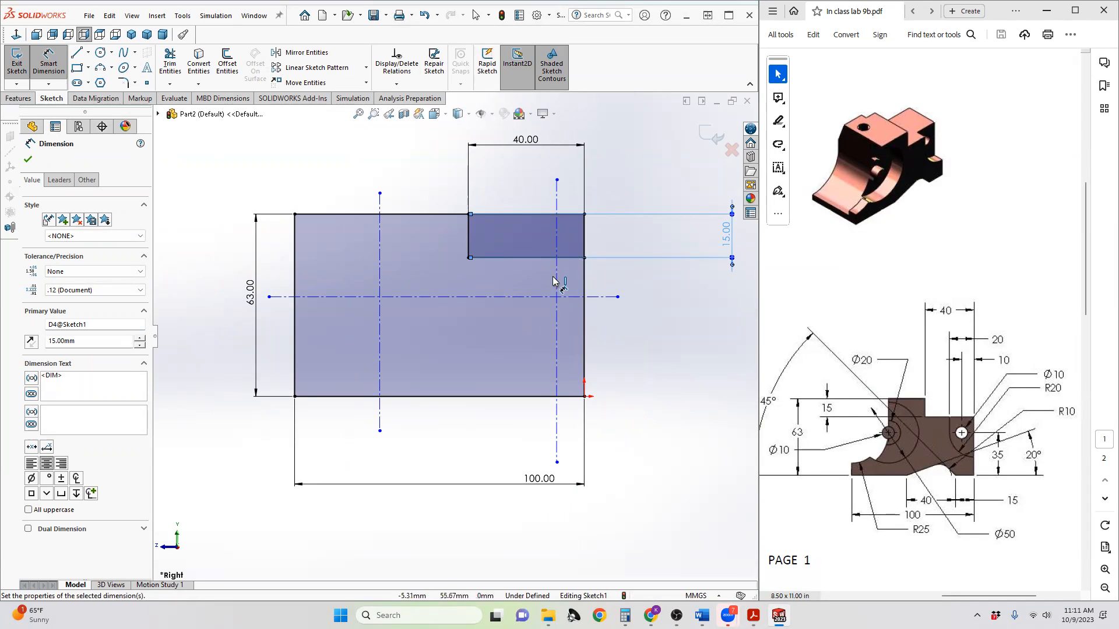
- Dimension the right vertical centerline 10 mm from the main rectangle's right edge
{"action": "left_click", "coordinate": [584, 288]}
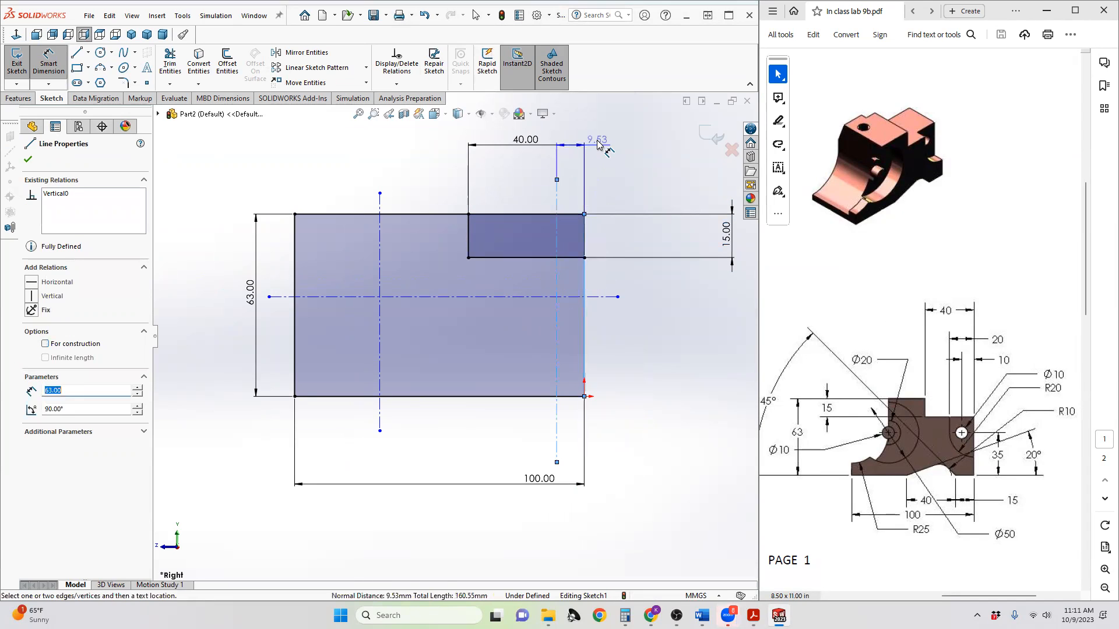
{"action": "left_click", "coordinate": [600, 125]}
{"action": "key", "text": "Return"}
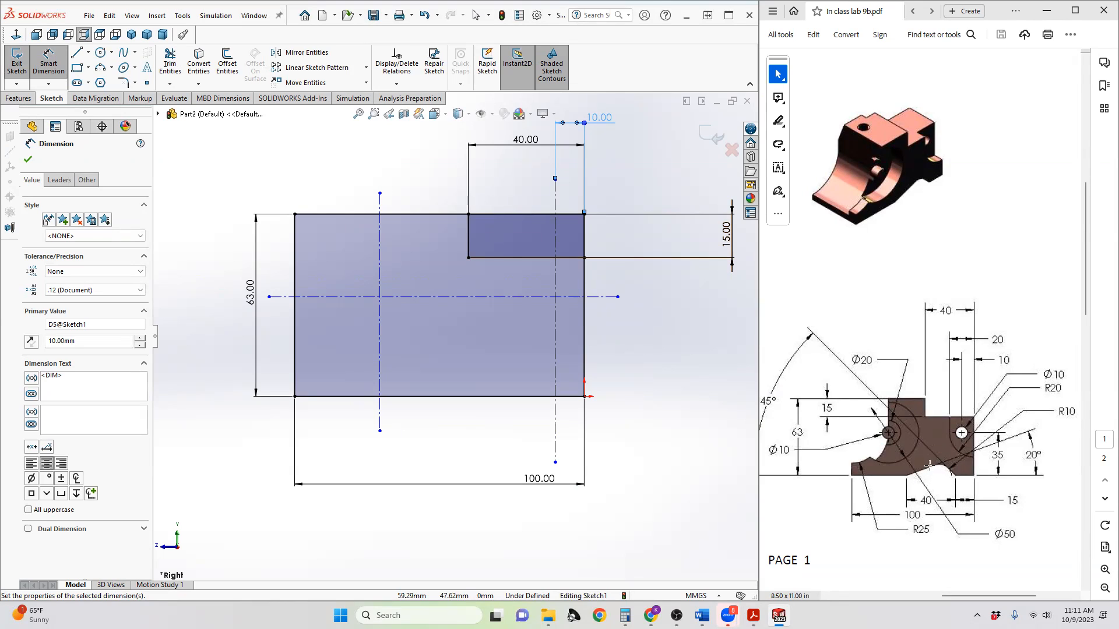
- Dimension the horizontal centerline 35 mm above the main rectangle's bottom edge, as given in the PDF side view
{"action": "scroll", "coordinate": [923, 466], "scroll_direction": "down", "scroll_amount": 2}
{"action": "scroll", "coordinate": [919, 470], "scroll_direction": "down", "scroll_amount": 7}
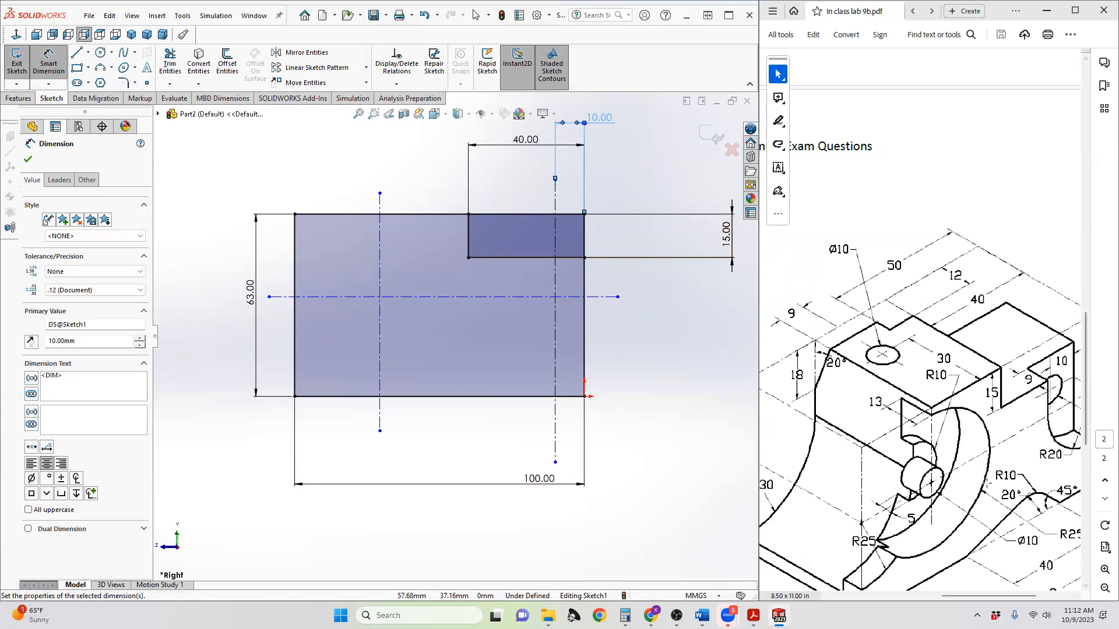
{"action": "scroll", "coordinate": [964, 330], "scroll_direction": "up", "scroll_amount": 6}
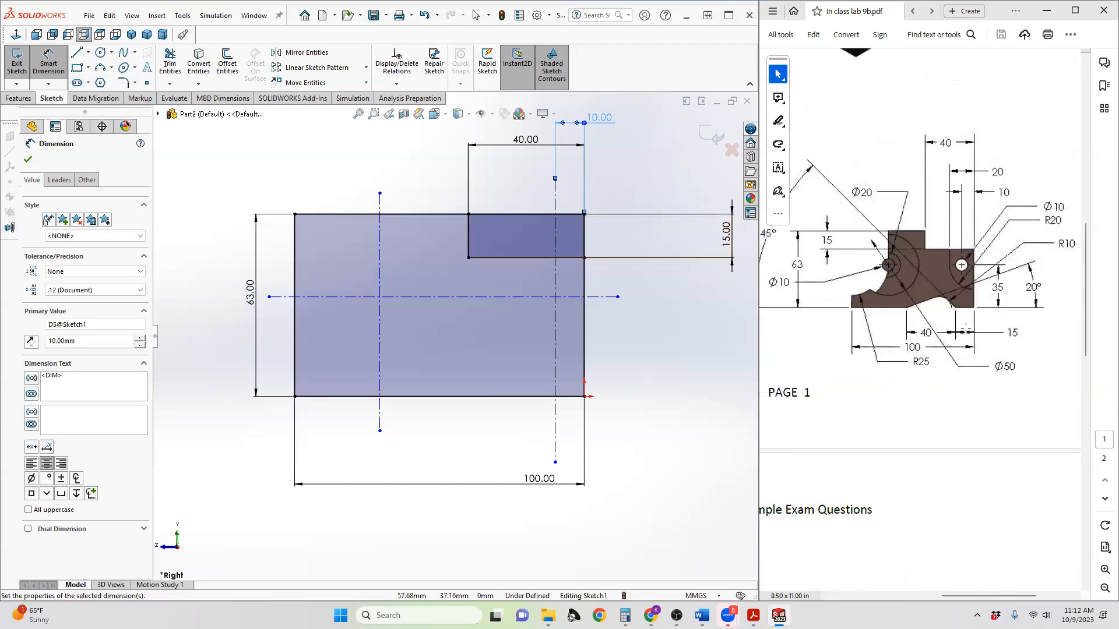
{"action": "scroll", "coordinate": [966, 329], "scroll_direction": "up", "scroll_amount": 4}
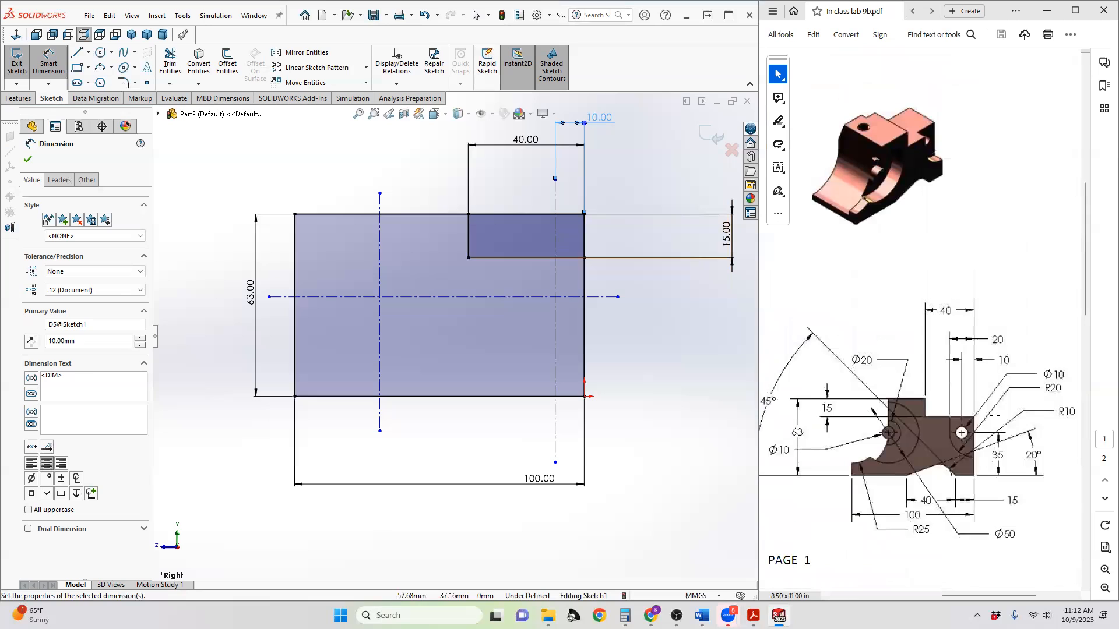
{"action": "scroll", "coordinate": [995, 415], "scroll_direction": "up", "scroll_amount": 1}
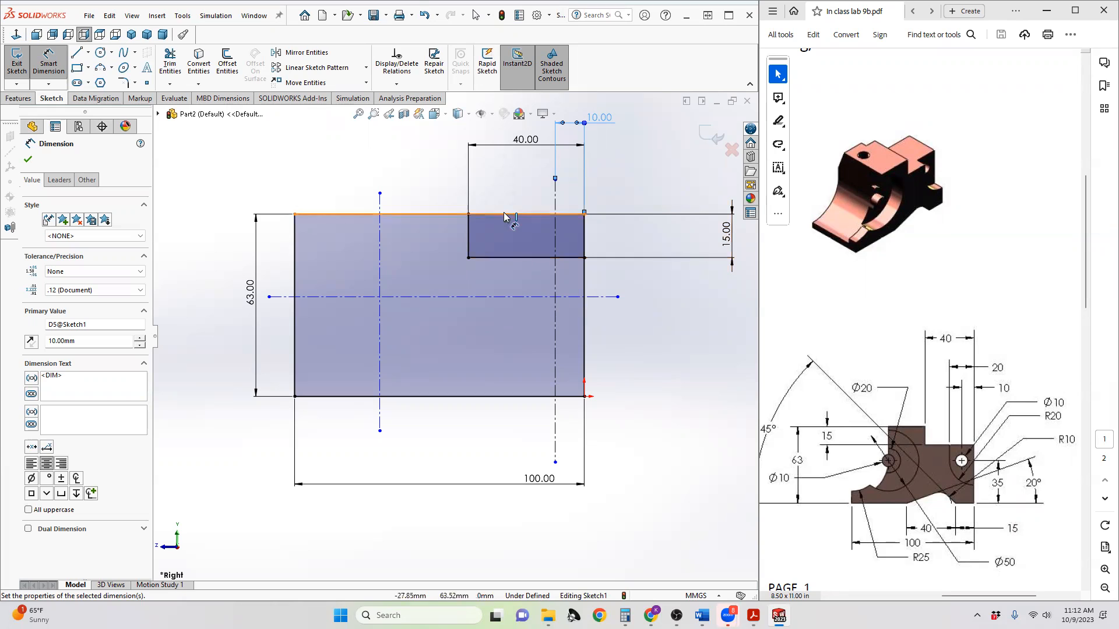
{"action": "left_click", "coordinate": [606, 297]}
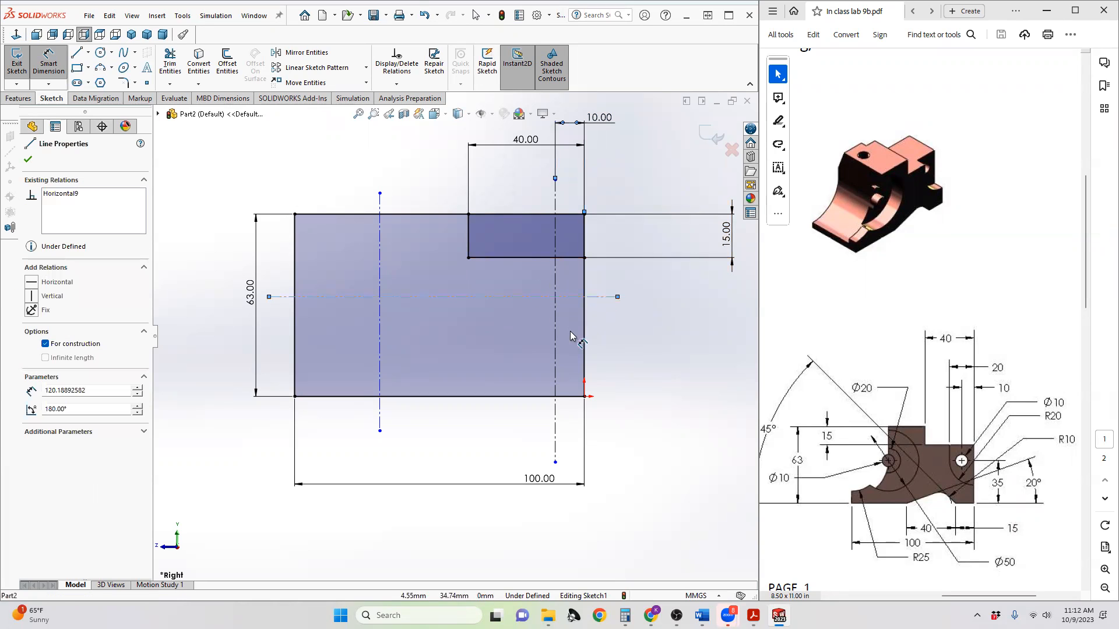
{"action": "left_click", "coordinate": [577, 397]}
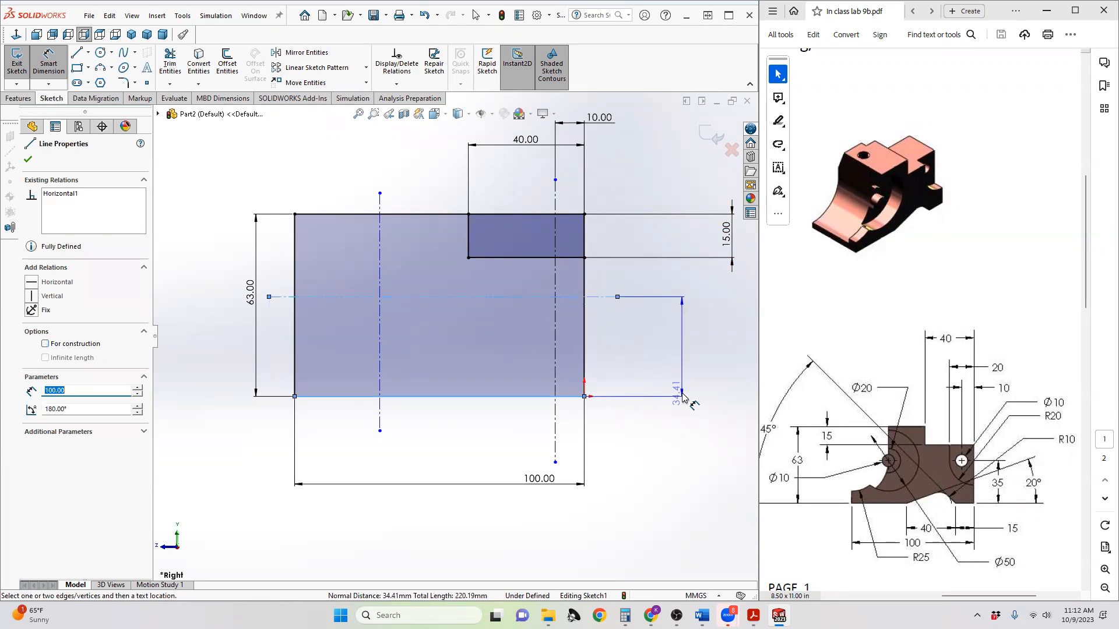
{"action": "left_click", "coordinate": [683, 397]}
{"action": "type", "text": "35"}
{"action": "key", "text": "Return"}
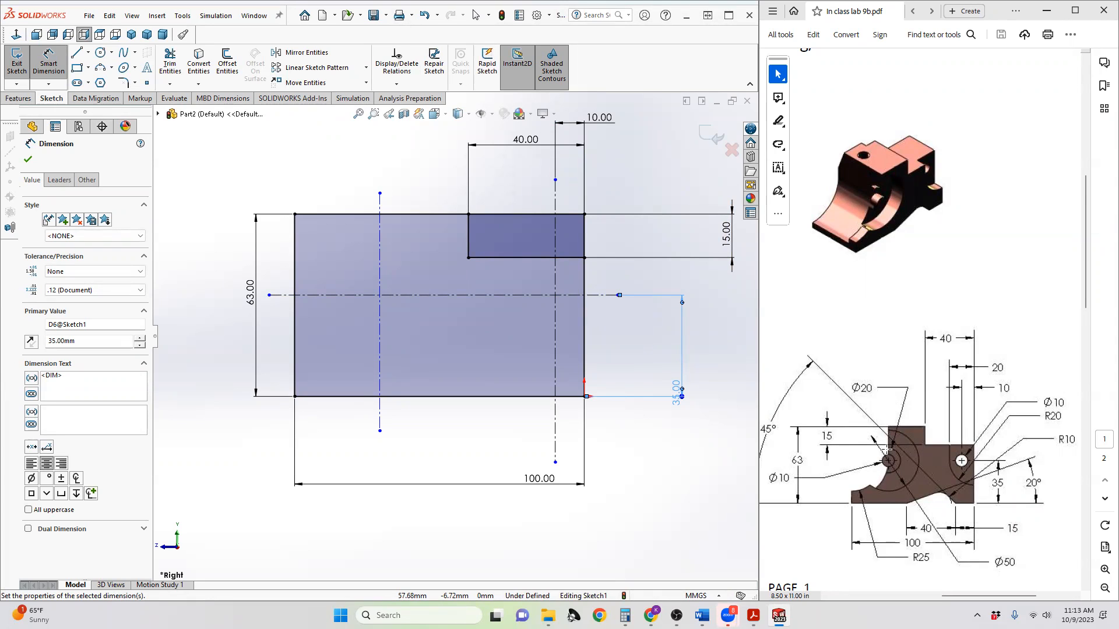
- Examine the isometric drawing on page 2 and the top and front views on page 1 of the lab PDF
{"action": "scroll", "coordinate": [886, 451], "scroll_direction": "down", "scroll_amount": 5}
{"action": "scroll", "coordinate": [887, 449], "scroll_direction": "down", "scroll_amount": 3}
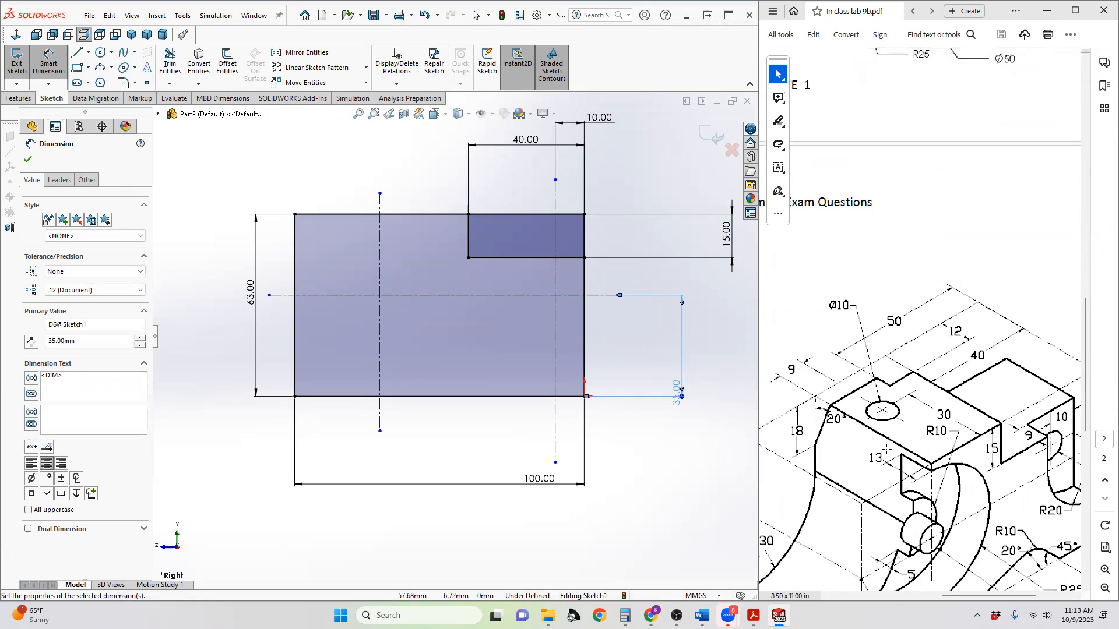
{"action": "scroll", "coordinate": [885, 449], "scroll_direction": "down", "scroll_amount": 1}
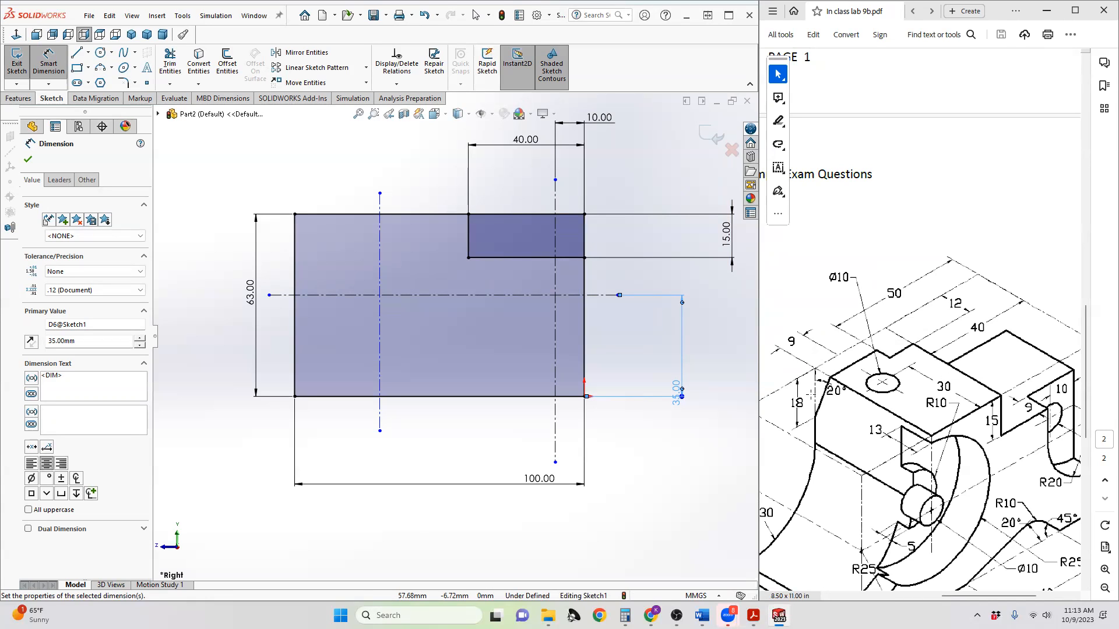
{"action": "scroll", "coordinate": [811, 394], "scroll_direction": "down", "scroll_amount": 2}
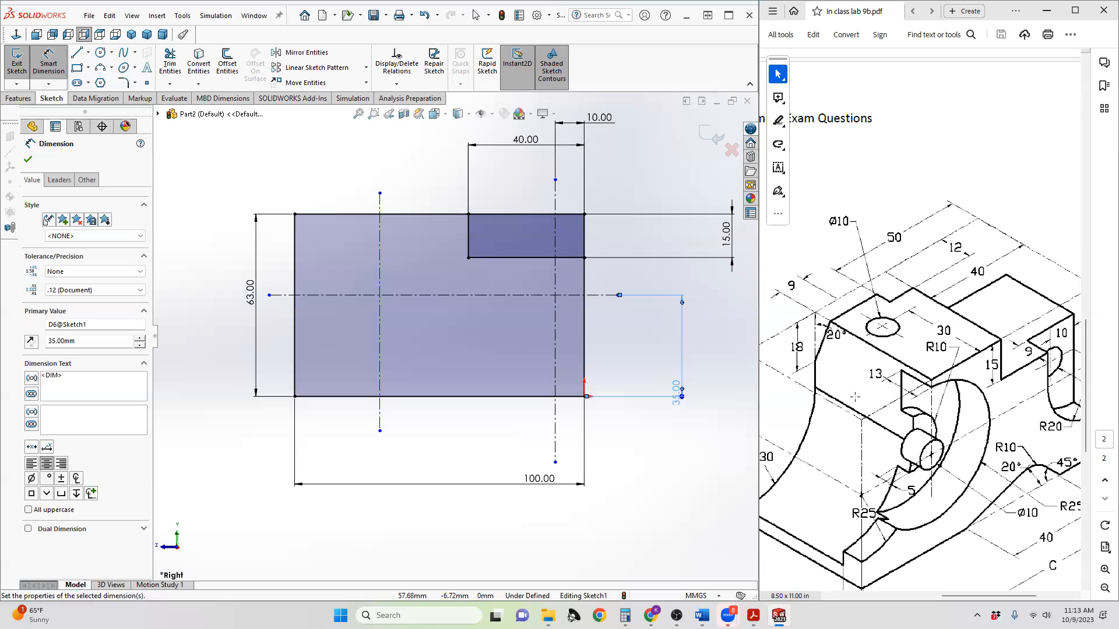
{"action": "scroll", "coordinate": [874, 408], "scroll_direction": "up", "scroll_amount": 5}
{"action": "scroll", "coordinate": [912, 423], "scroll_direction": "up", "scroll_amount": 5}
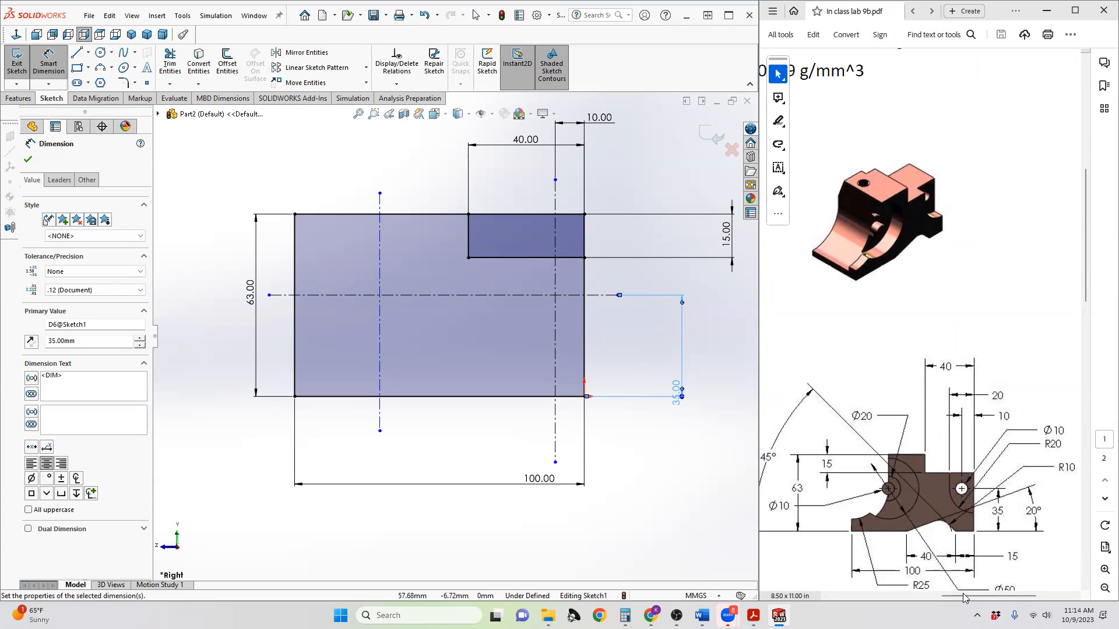
{"action": "left_click_drag", "start_coordinate": [960, 595], "coordinate": [889, 593]}
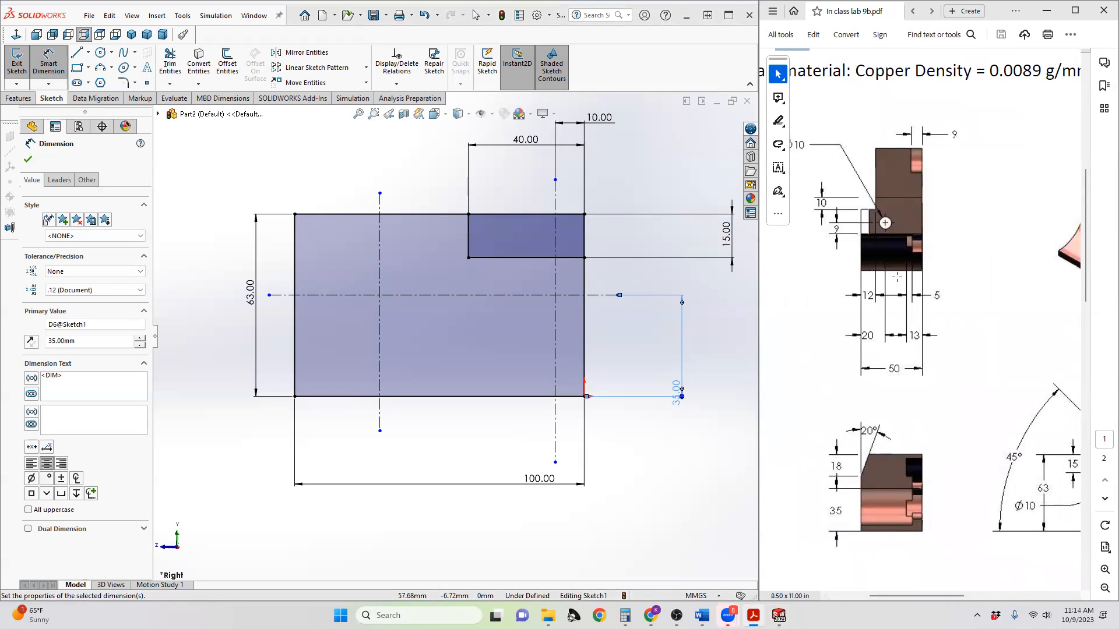
- Examine the views on page 1 and the isometric drawing on page 2 of the lab PDF for the left centerline's location
{"action": "scroll", "coordinate": [897, 482], "scroll_direction": "up", "scroll_amount": 2}
{"action": "scroll", "coordinate": [897, 345], "scroll_direction": "up", "scroll_amount": 3}
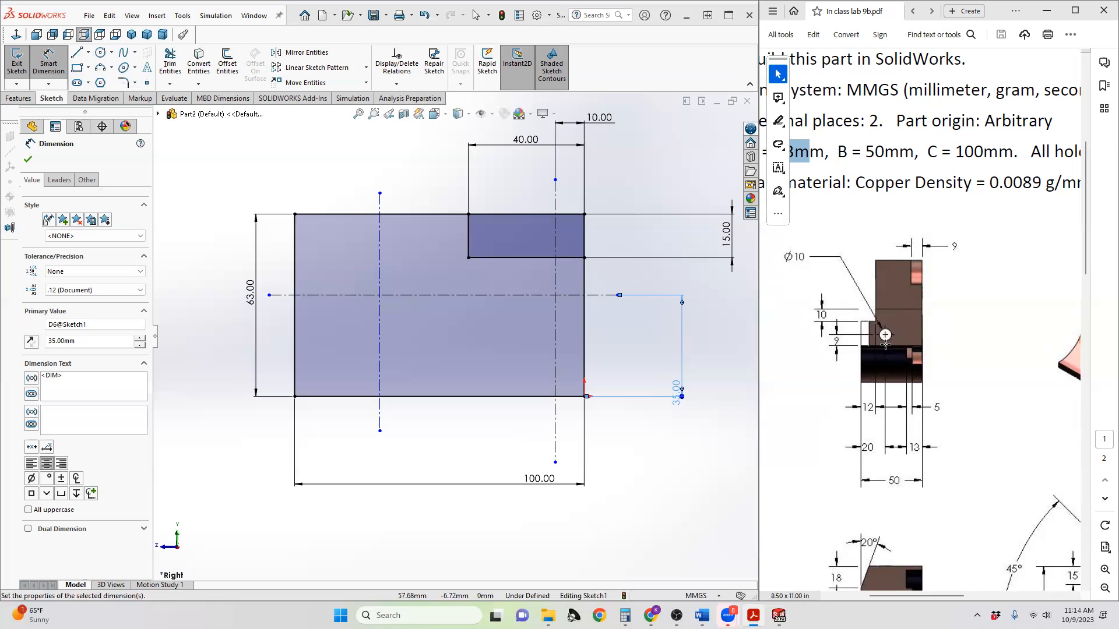
{"action": "left_click_drag", "start_coordinate": [936, 595], "coordinate": [1011, 601]}
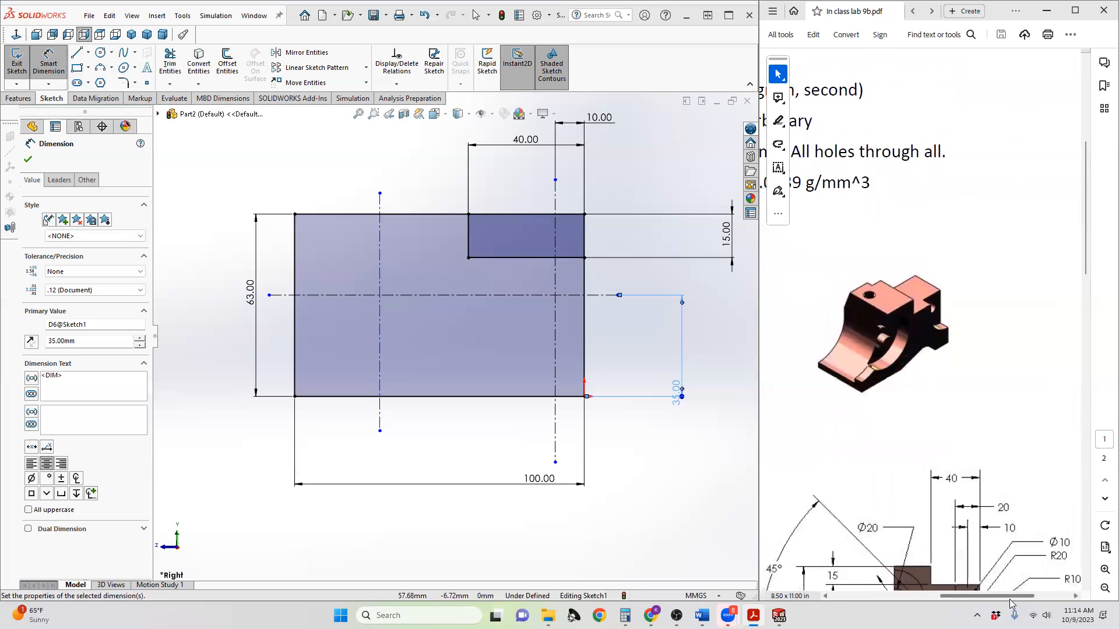
{"action": "scroll", "coordinate": [981, 400], "scroll_direction": "down", "scroll_amount": 3}
{"action": "scroll", "coordinate": [981, 400], "scroll_direction": "down", "scroll_amount": 18}
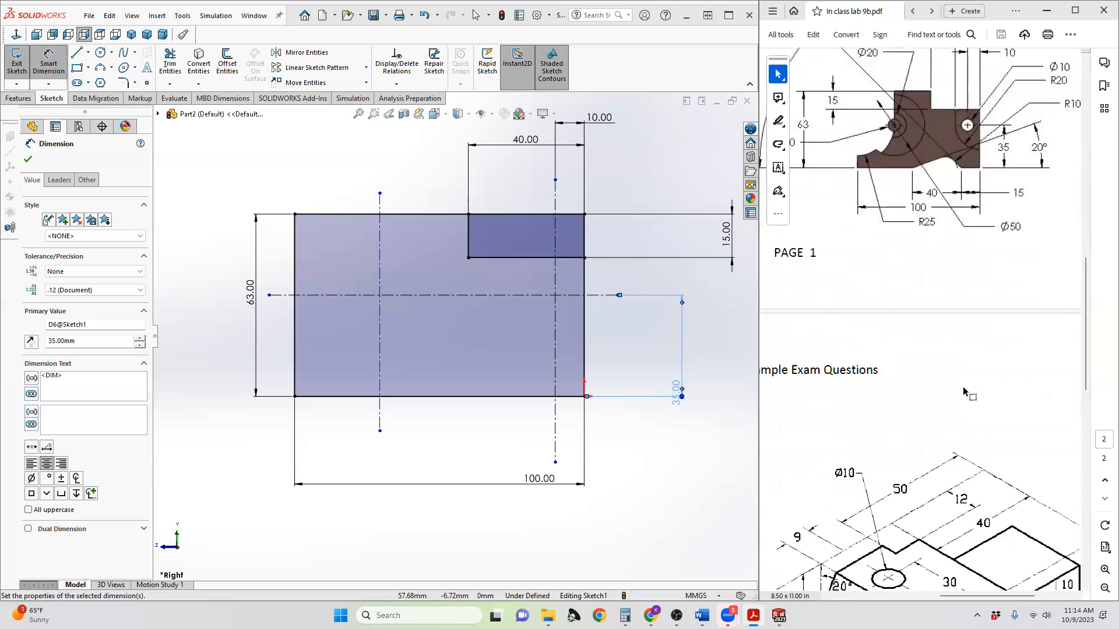
{"action": "scroll", "coordinate": [953, 371], "scroll_direction": "down", "scroll_amount": 1}
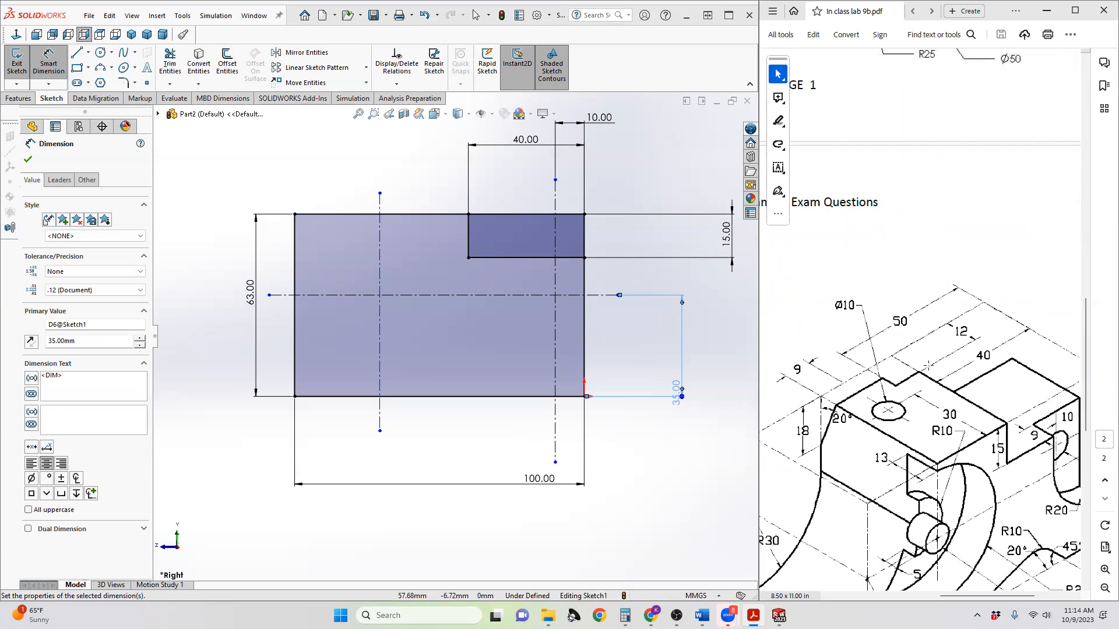
{"action": "scroll", "coordinate": [1040, 454], "scroll_direction": "down", "scroll_amount": 3}
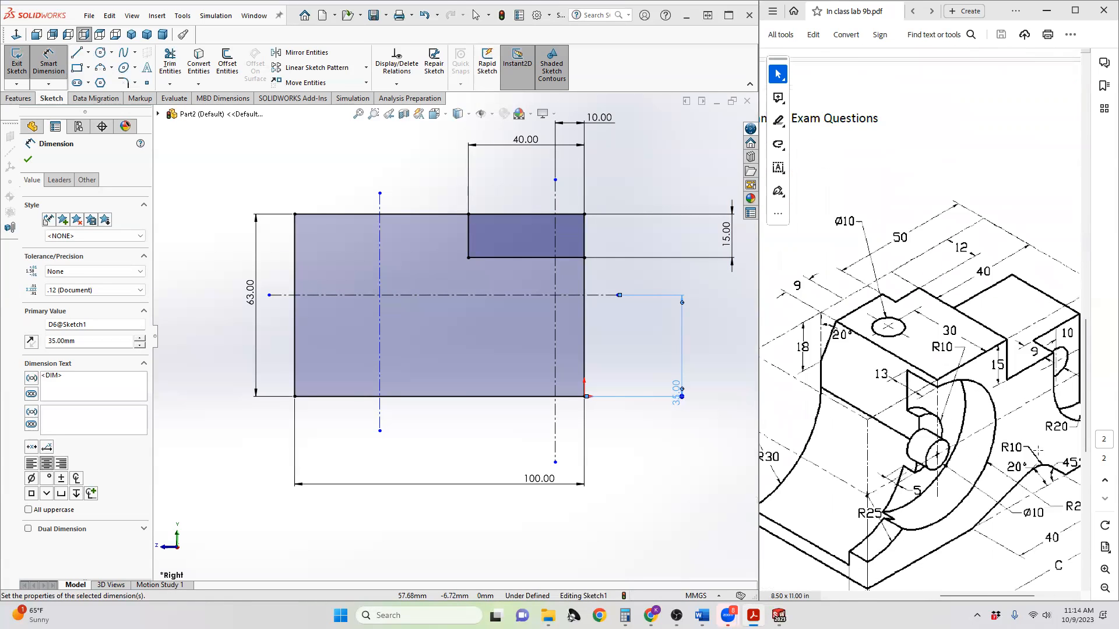
{"action": "scroll", "coordinate": [983, 533], "scroll_direction": "down", "scroll_amount": 1}
{"action": "scroll", "coordinate": [964, 428], "scroll_direction": "down", "scroll_amount": 1}
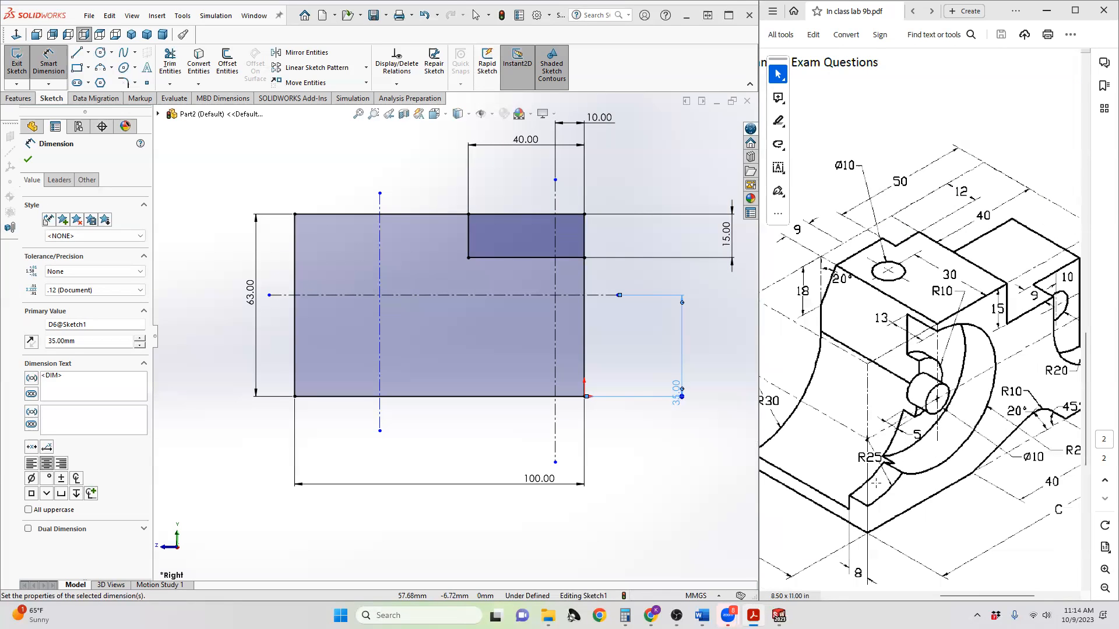
{"action": "left_click_drag", "start_coordinate": [955, 596], "coordinate": [947, 596]}
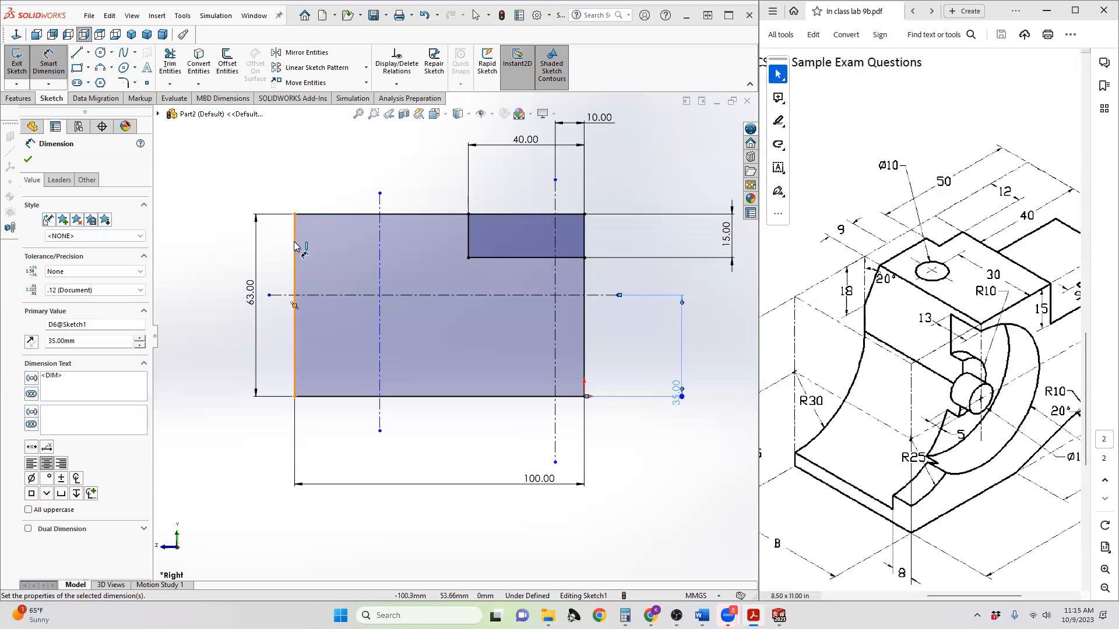
- Add a horizontal dimension between the main rectangle's left edge and the left vertical centerline
{"action": "left_click", "coordinate": [295, 304]}
{"action": "left_click", "coordinate": [379, 250]}
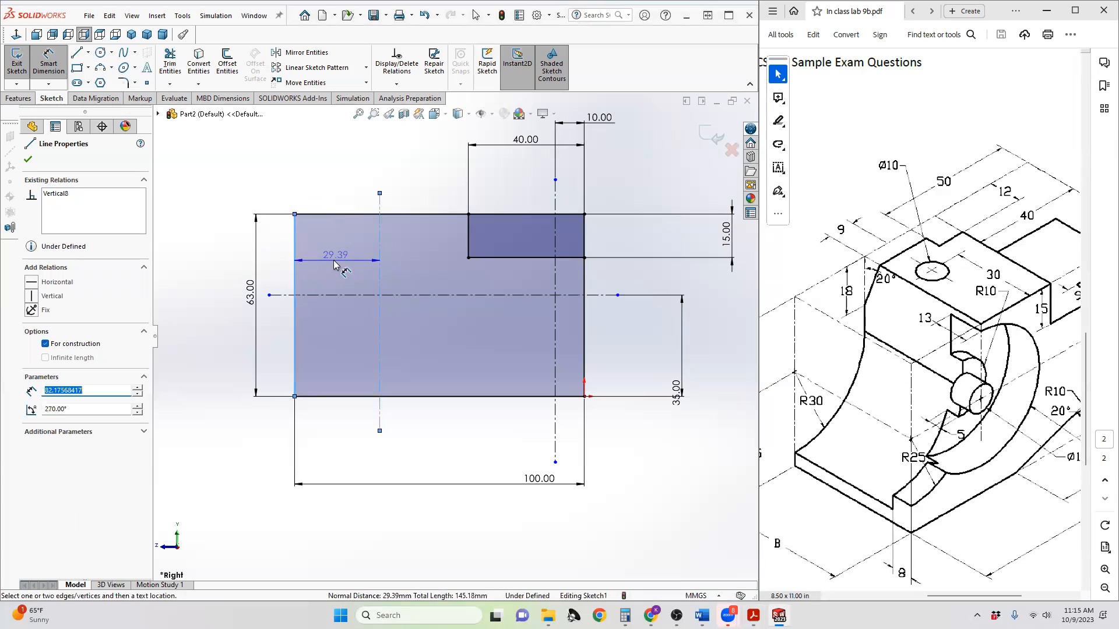
{"action": "left_click", "coordinate": [271, 158]}
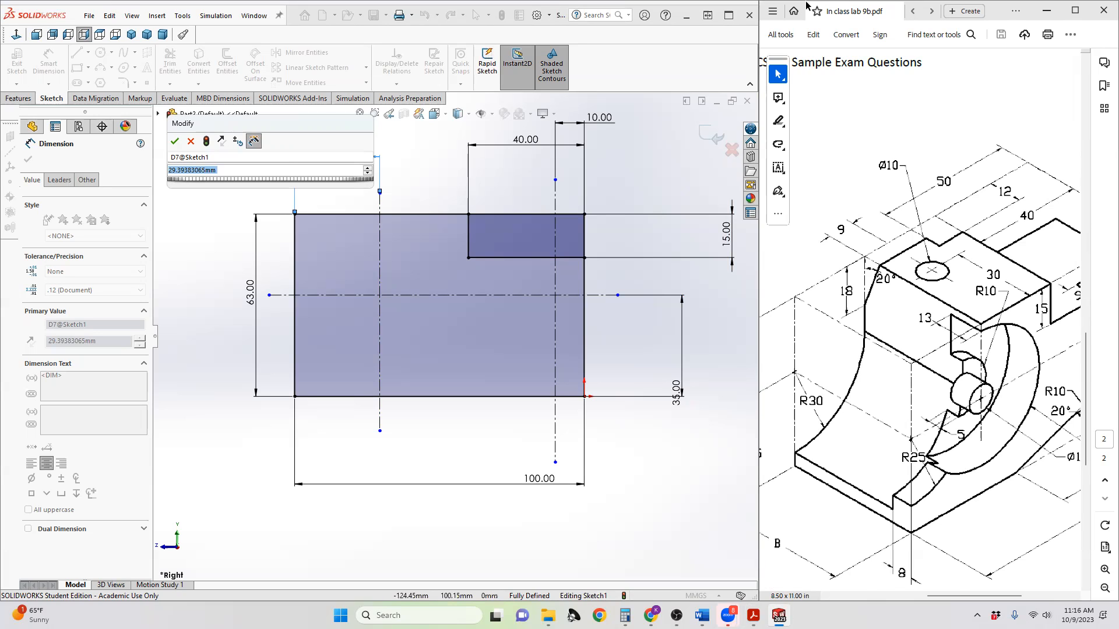
- Mark the R25 label in the PDF's page 1 side view with a red line and a freehand red circle
{"action": "scroll", "coordinate": [873, 346], "scroll_direction": "up", "scroll_amount": 5}
{"action": "scroll", "coordinate": [874, 346], "scroll_direction": "up", "scroll_amount": 4}
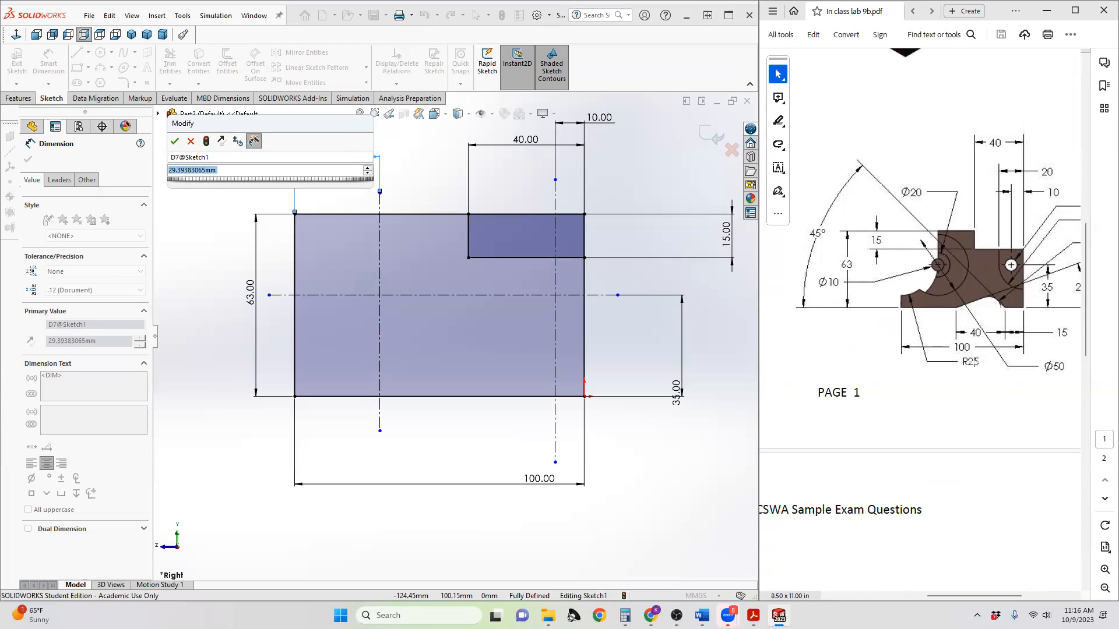
{"action": "left_click", "coordinate": [778, 121]}
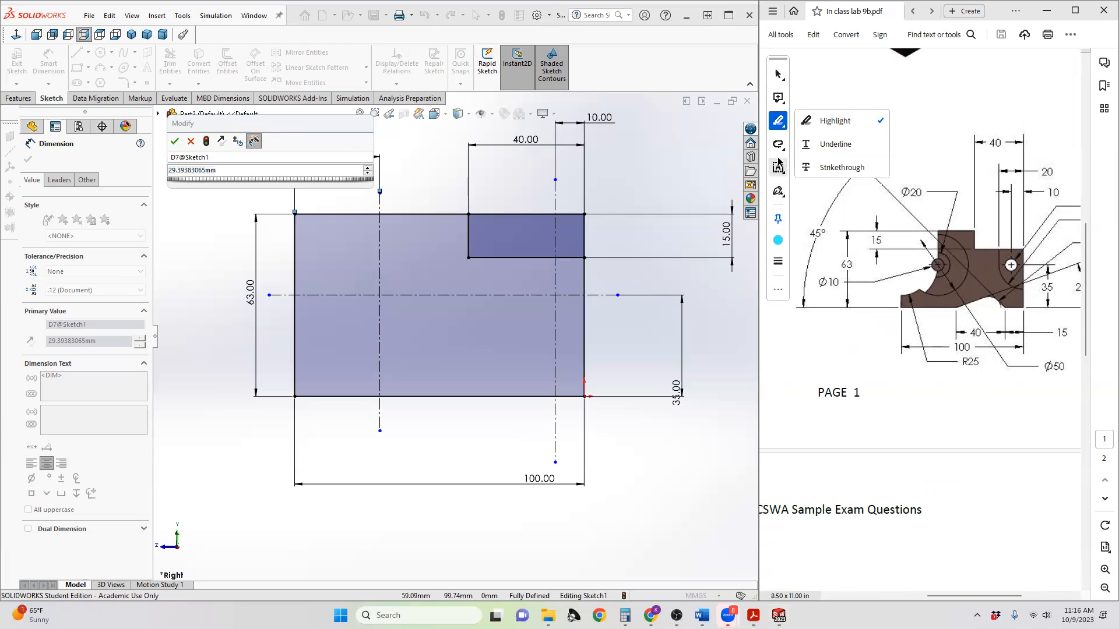
{"action": "left_click", "coordinate": [779, 80]}
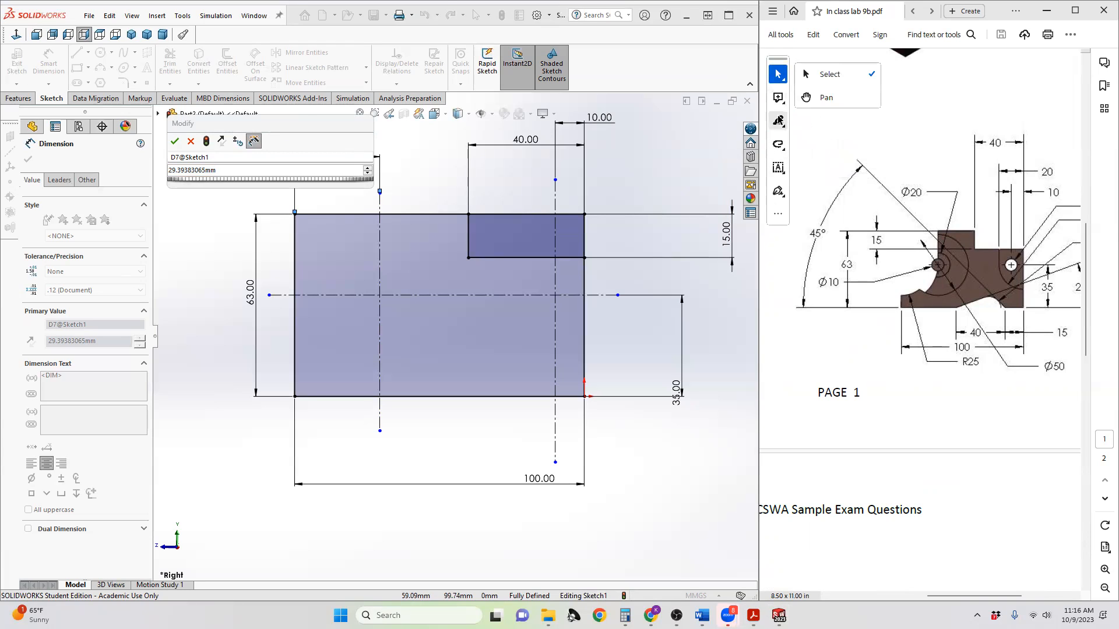
{"action": "left_click", "coordinate": [783, 150]}
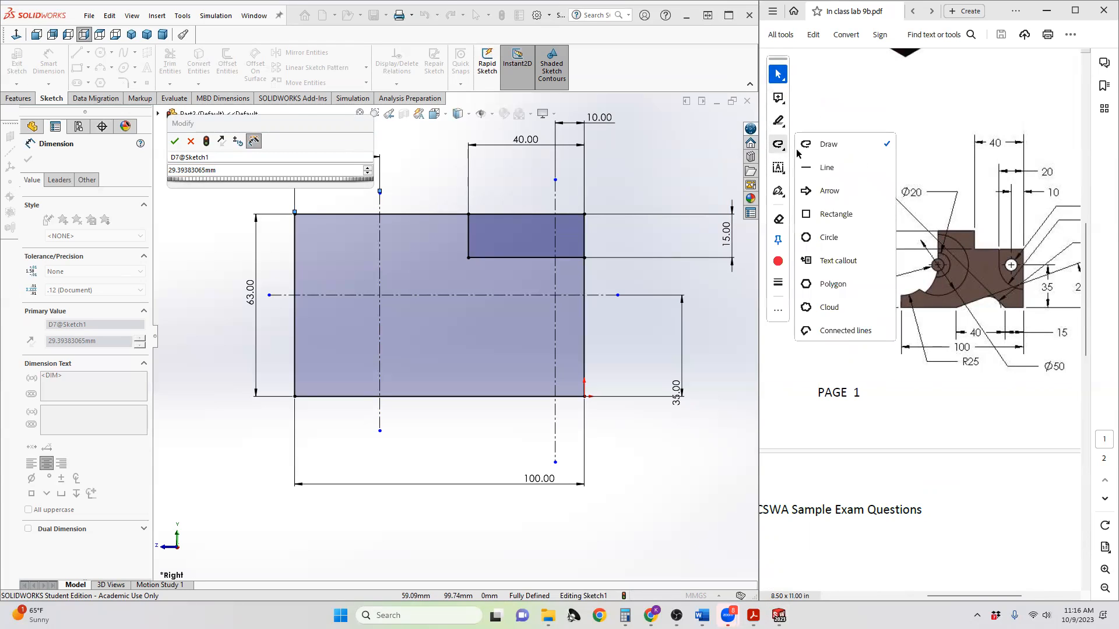
{"action": "left_click", "coordinate": [828, 168]}
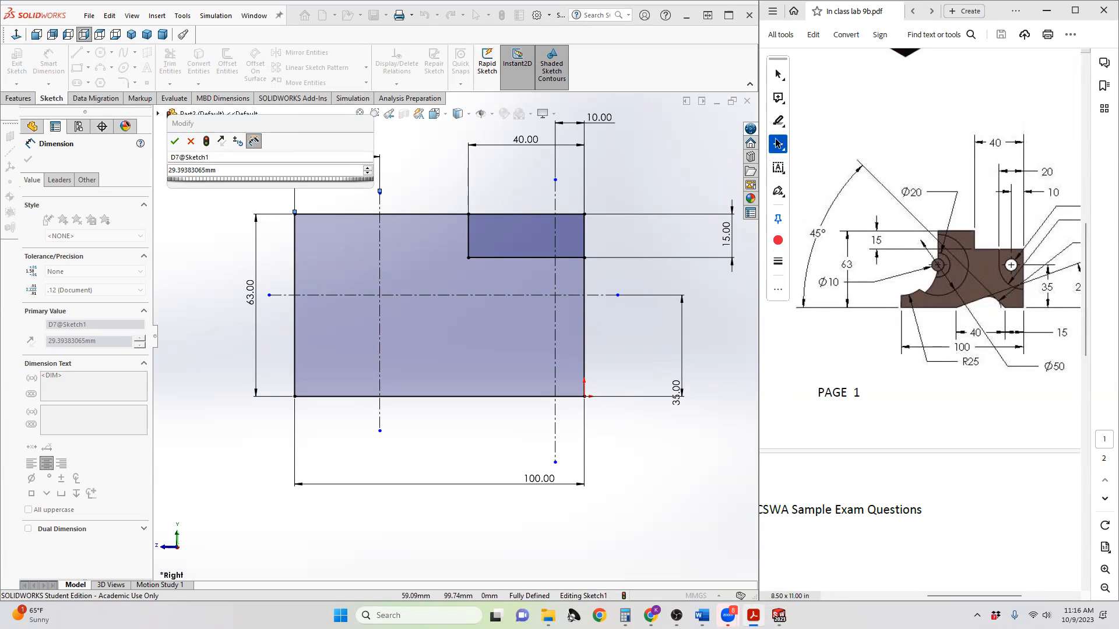
{"action": "left_click_drag", "start_coordinate": [981, 359], "coordinate": [962, 355]}
{"action": "left_click", "coordinate": [784, 149]}
{"action": "left_click", "coordinate": [819, 142]}
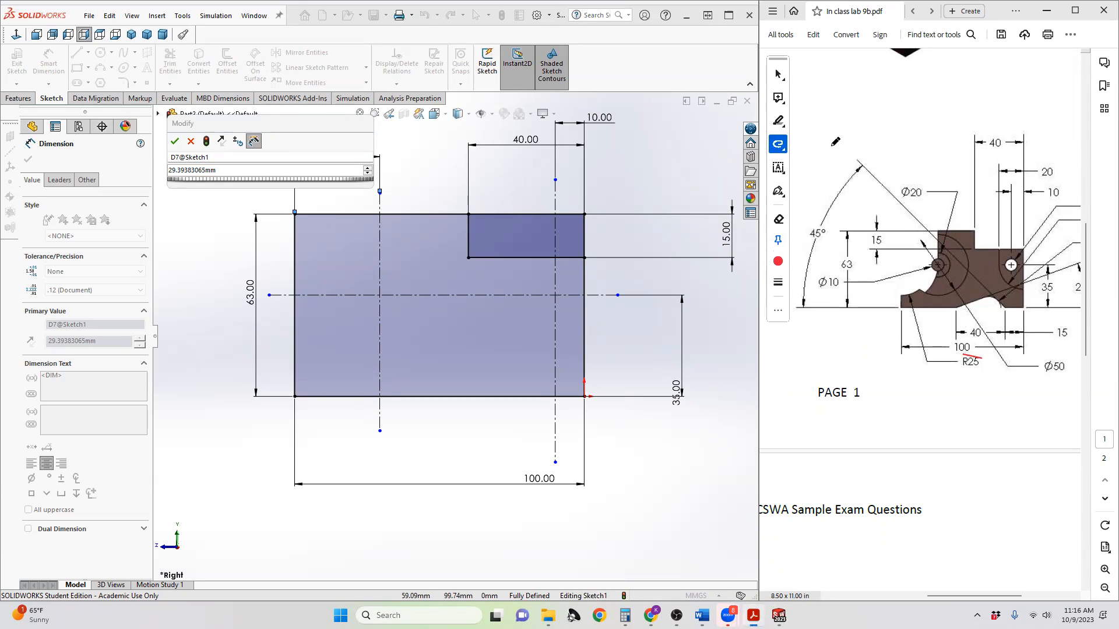
{"action": "mouse_move", "coordinate": [985, 357]}
{"action": "left_mouse_down"}
{"action": "mouse_move", "coordinate": [948, 362]}
{"action": "mouse_move", "coordinate": [997, 359]}
{"action": "mouse_move", "coordinate": [985, 350]}
{"action": "left_mouse_up"}
- Circle the R25 and R30 labels freehand in red on the PDF's page 2 isometric drawing
{"action": "scroll", "coordinate": [956, 340], "scroll_direction": "down", "scroll_amount": 2}
{"action": "scroll", "coordinate": [956, 340], "scroll_direction": "down", "scroll_amount": 15}
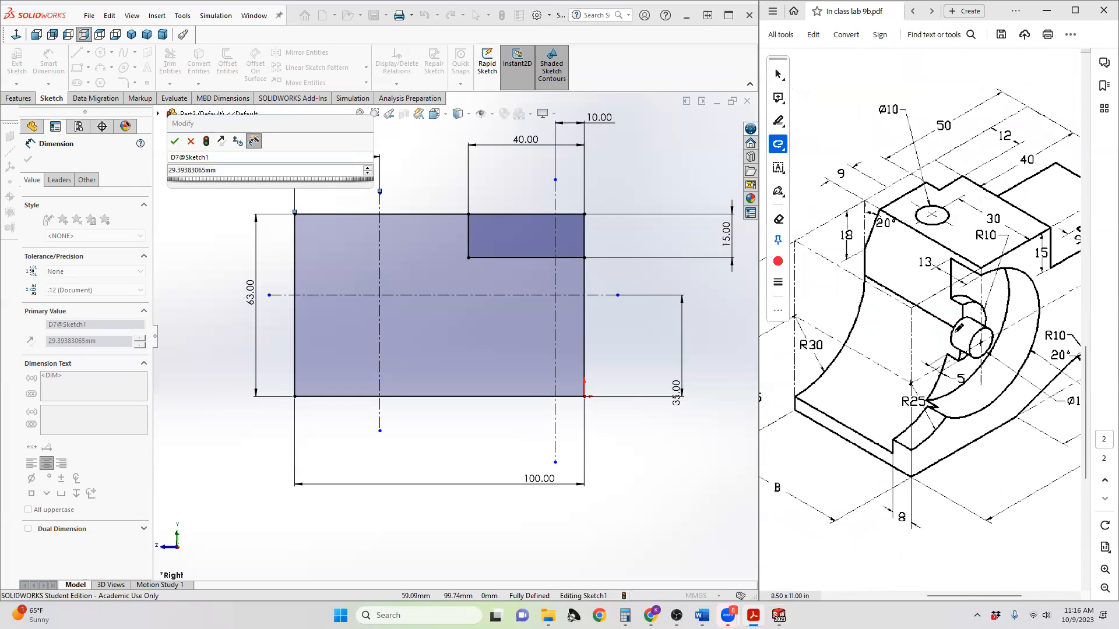
{"action": "mouse_move", "coordinate": [917, 376]}
{"action": "left_mouse_down"}
{"action": "mouse_move", "coordinate": [919, 404]}
{"action": "mouse_move", "coordinate": [927, 375]}
{"action": "mouse_move", "coordinate": [914, 373]}
{"action": "left_mouse_up"}
{"action": "mouse_move", "coordinate": [813, 311]}
{"action": "left_mouse_down"}
{"action": "mouse_move", "coordinate": [794, 335]}
{"action": "mouse_move", "coordinate": [833, 307]}
{"action": "mouse_move", "coordinate": [804, 317]}
{"action": "left_mouse_up"}
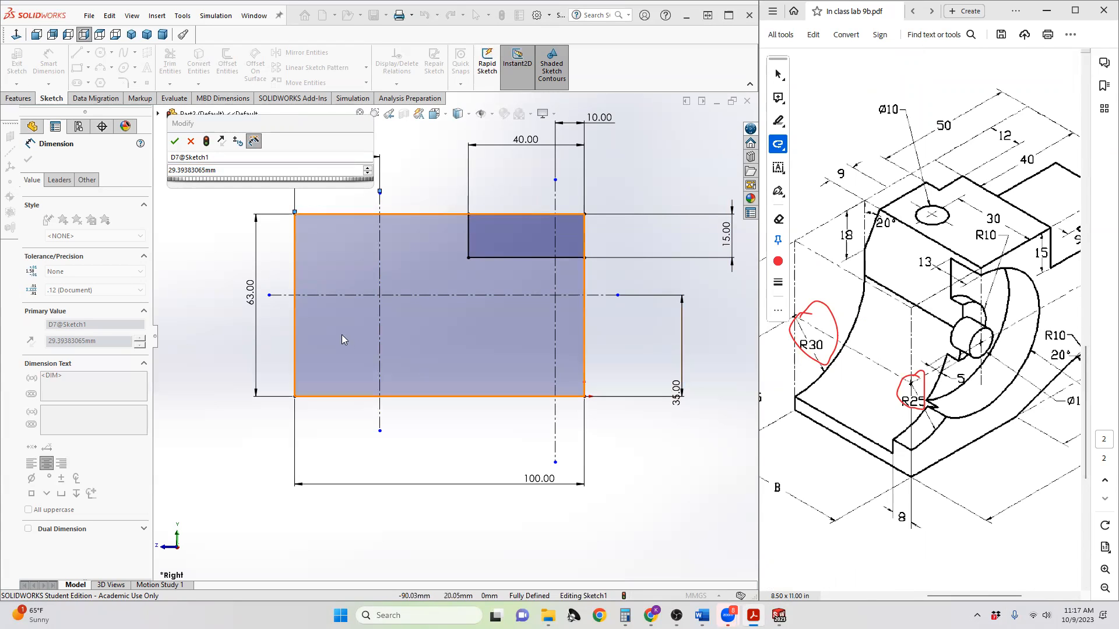
- Set the distance between the main rectangle's left edge and the left vertical centerline to 30 mm
{"action": "double_click", "coordinate": [226, 170]}
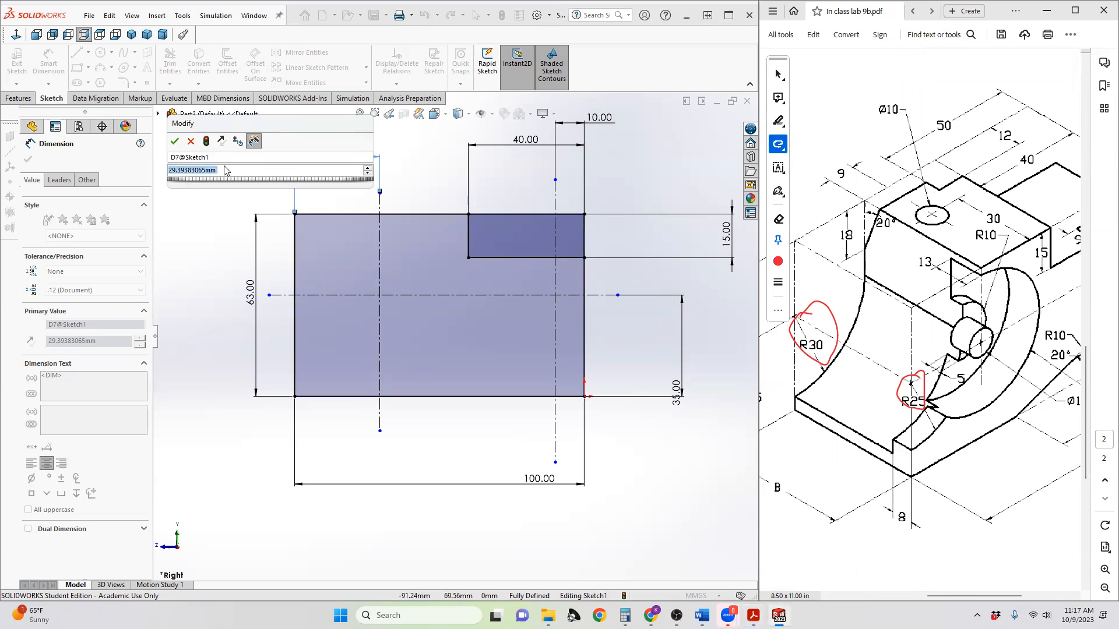
{"action": "type", "text": "30"}
{"action": "key", "text": "Return"}
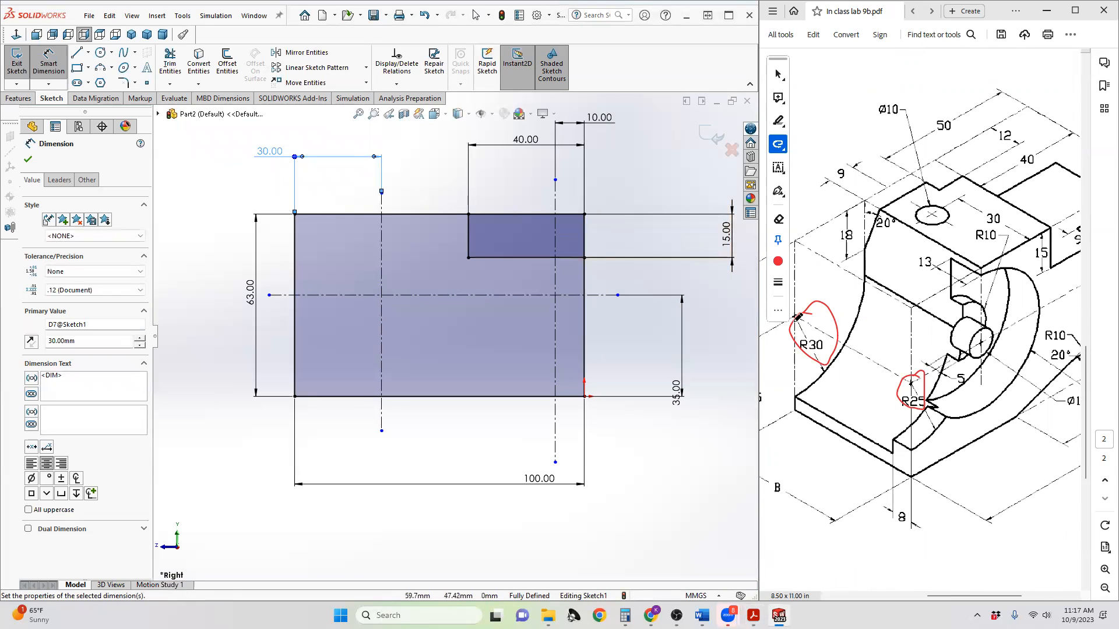
- Draw red freehand lines in the PDF from the R30 center to its arc, and through the side view's left hole center and left edge
{"action": "left_click_drag", "start_coordinate": [796, 316], "coordinate": [871, 272]}
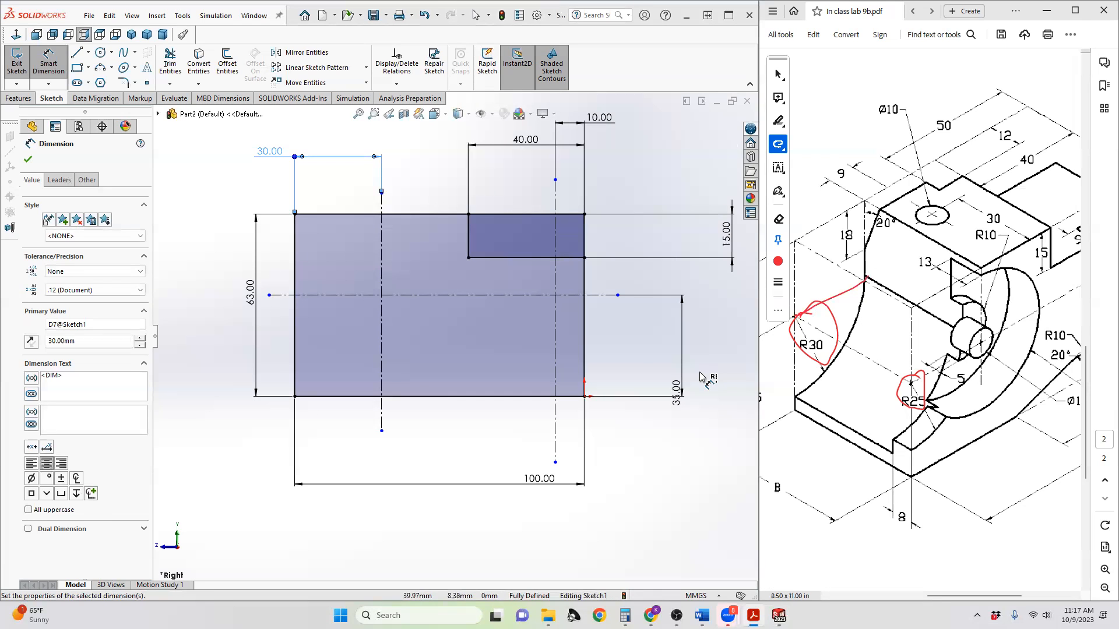
{"action": "scroll", "coordinate": [955, 256], "scroll_direction": "up", "scroll_amount": 10}
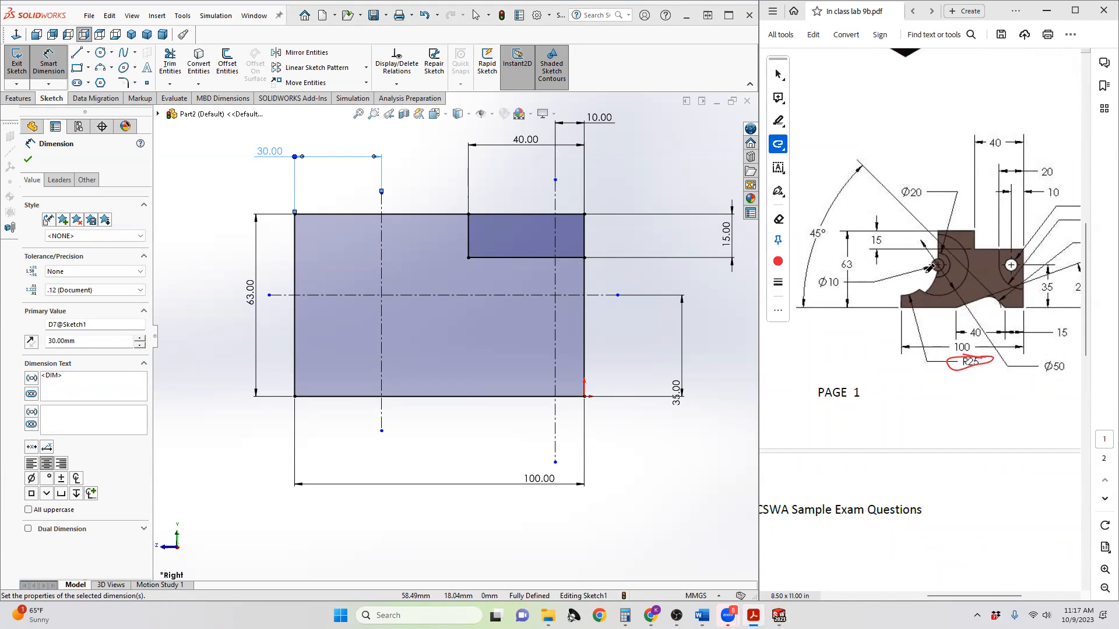
{"action": "scroll", "coordinate": [911, 275], "scroll_direction": "down", "scroll_amount": 1}
{"action": "scroll", "coordinate": [912, 275], "scroll_direction": "down", "scroll_amount": 5}
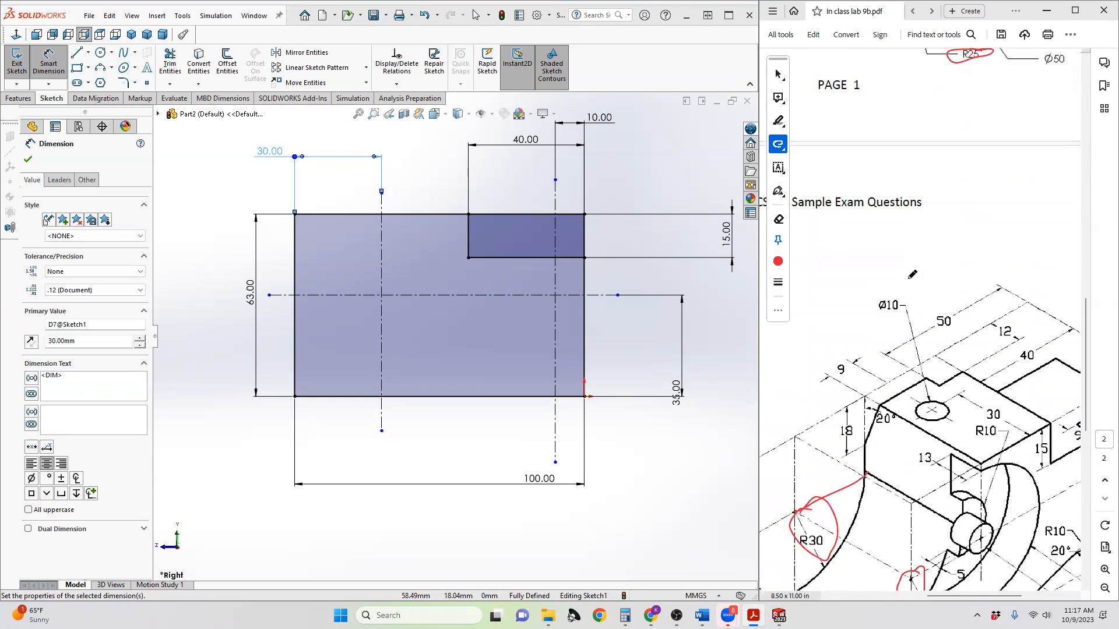
{"action": "scroll", "coordinate": [843, 388], "scroll_direction": "up", "scroll_amount": 5}
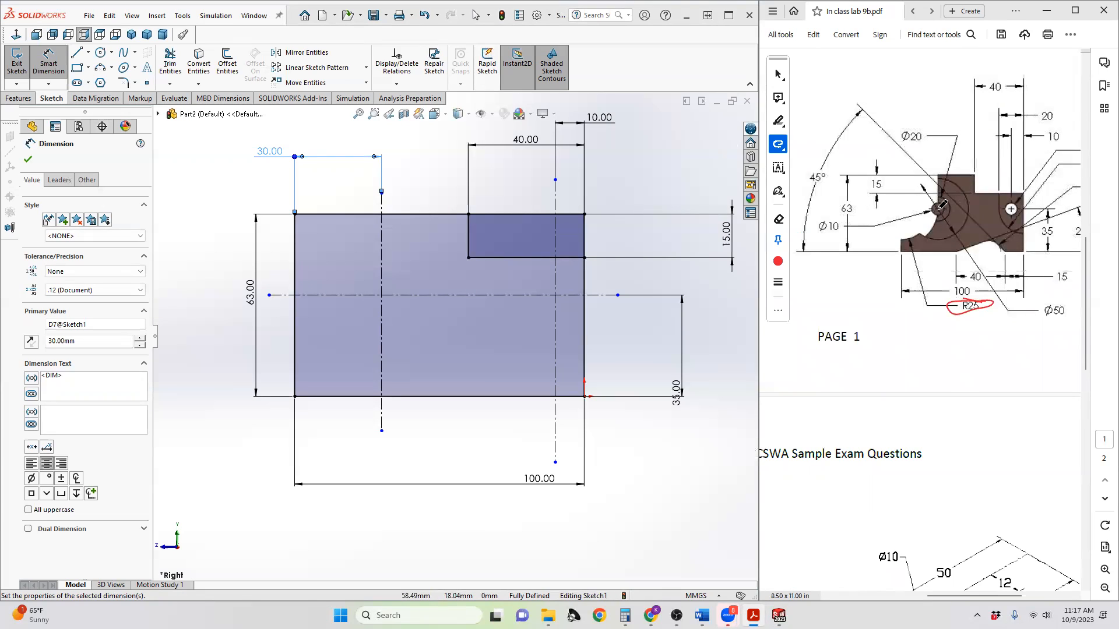
{"action": "left_click_drag", "start_coordinate": [942, 205], "coordinate": [887, 210]}
{"action": "left_click_drag", "start_coordinate": [902, 248], "coordinate": [897, 167]}
{"action": "key", "text": "ctrl+z"}
{"action": "left_click_drag", "start_coordinate": [901, 236], "coordinate": [900, 185]}
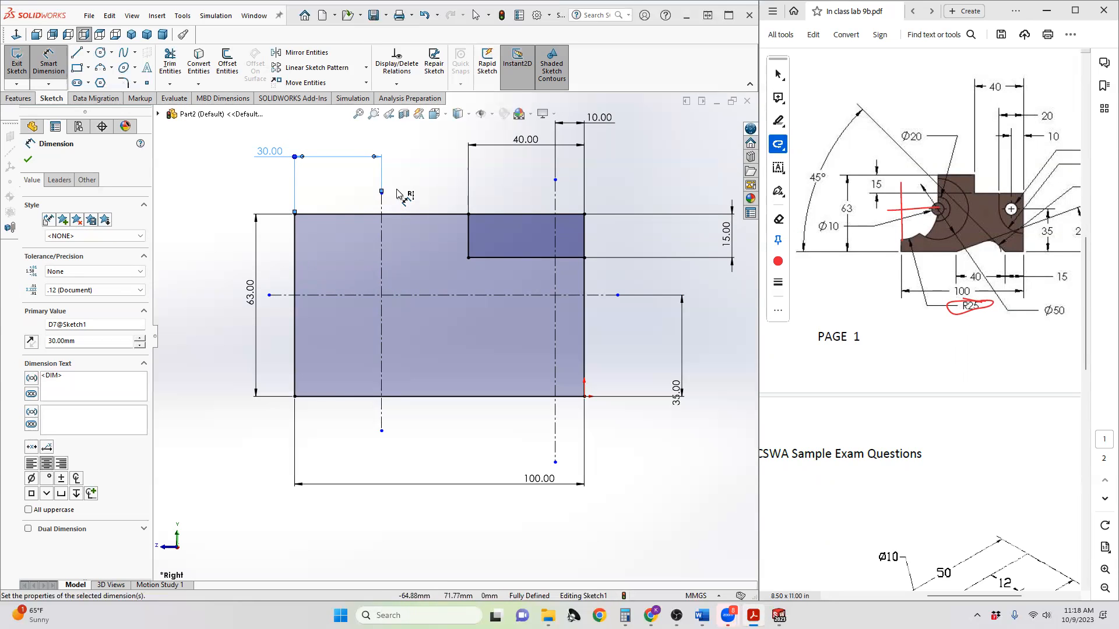
- Sketch concentric circles of about 20.7, 7.8 and 4.1 mm radius at the left centerline intersection and one of about 6 mm at the right intersection
{"action": "left_click", "coordinate": [101, 53]}
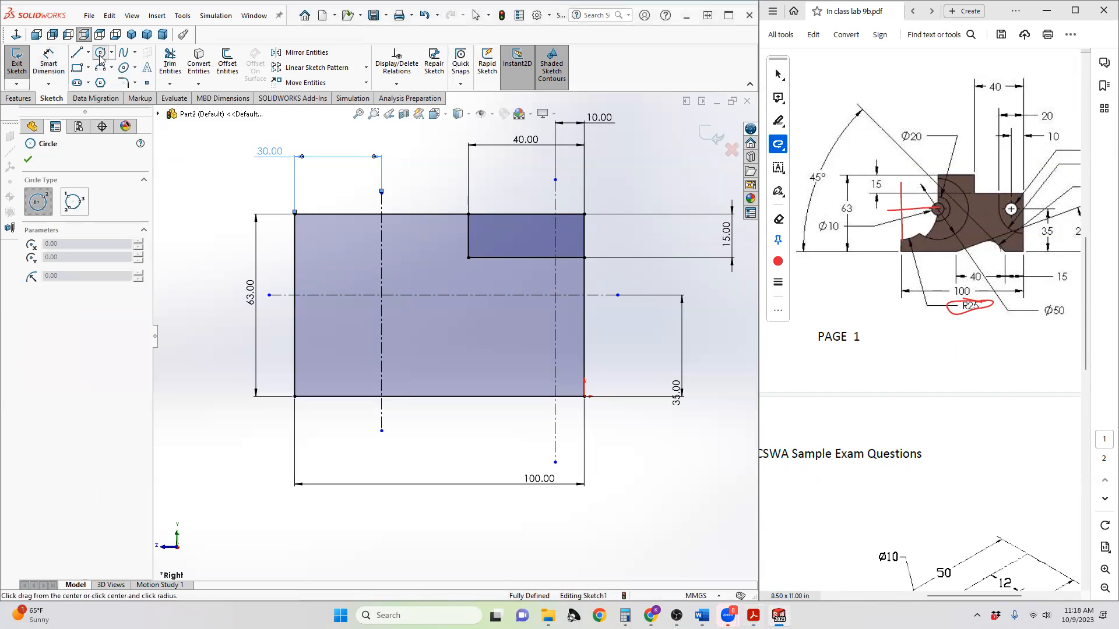
{"action": "left_click", "coordinate": [382, 295]}
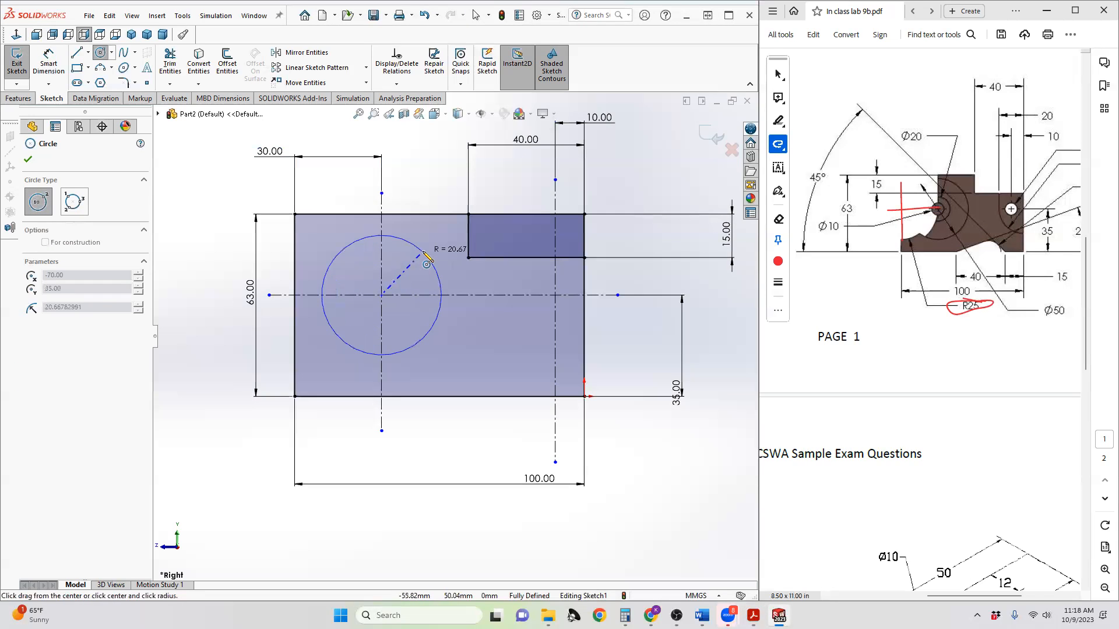
{"action": "left_click", "coordinate": [424, 255]}
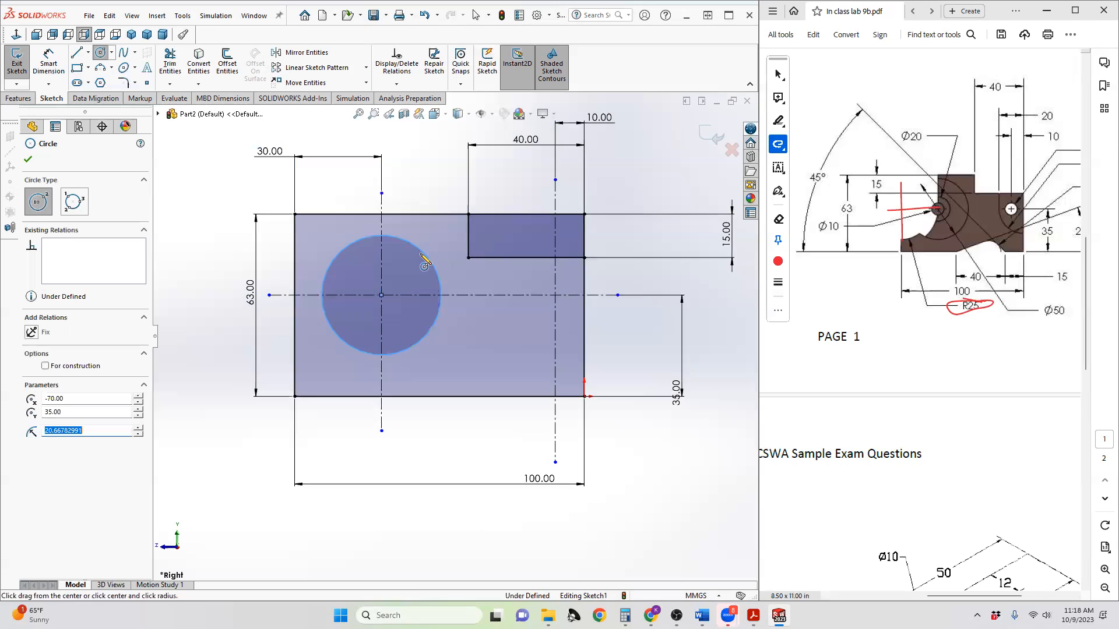
{"action": "left_click", "coordinate": [382, 295]}
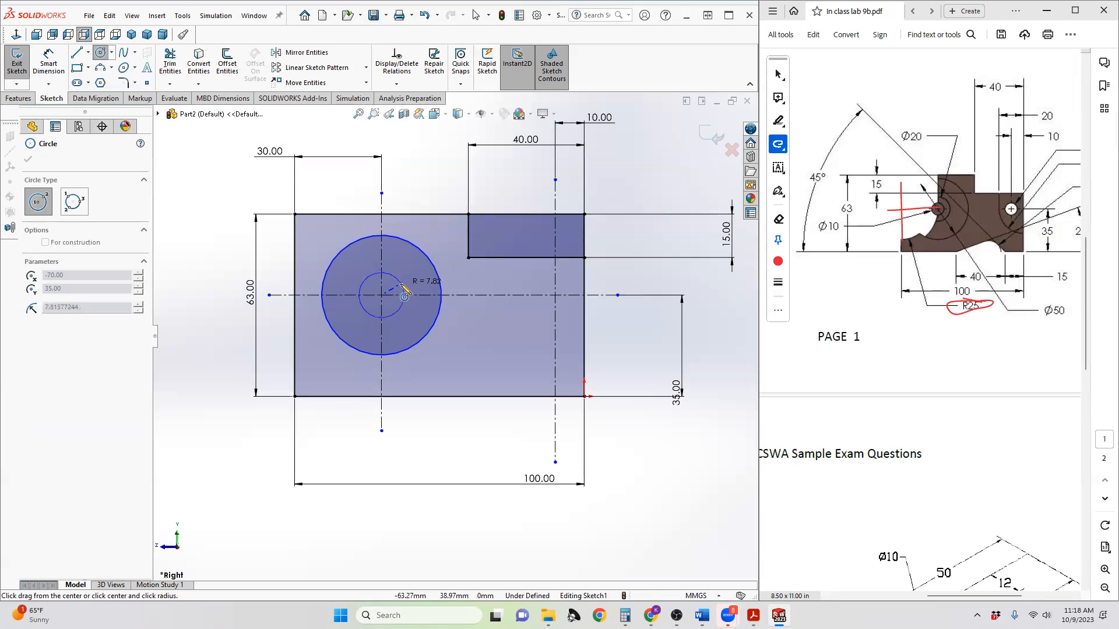
{"action": "left_click", "coordinate": [405, 294]}
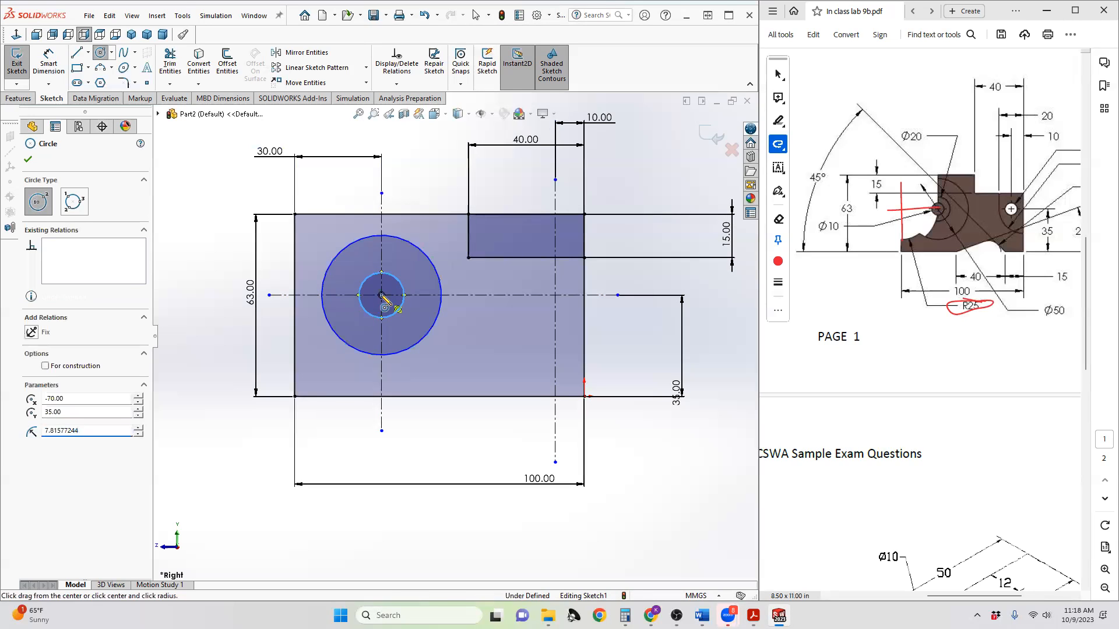
{"action": "left_click", "coordinate": [382, 294]}
{"action": "left_click", "coordinate": [396, 296]}
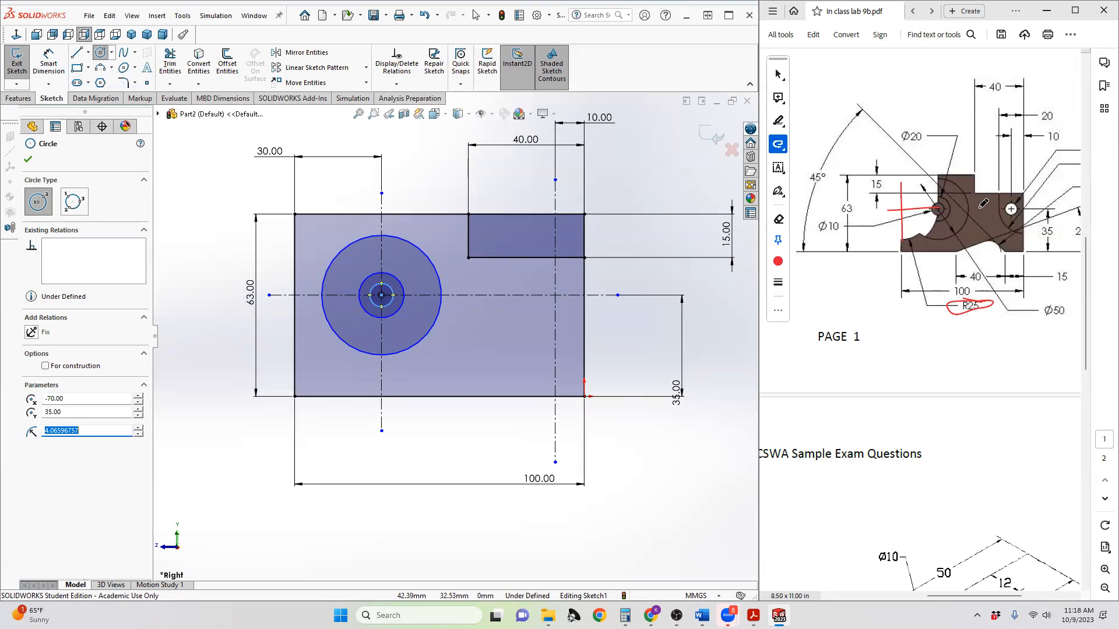
{"action": "left_click", "coordinate": [555, 295]}
{"action": "left_click", "coordinate": [539, 293]}
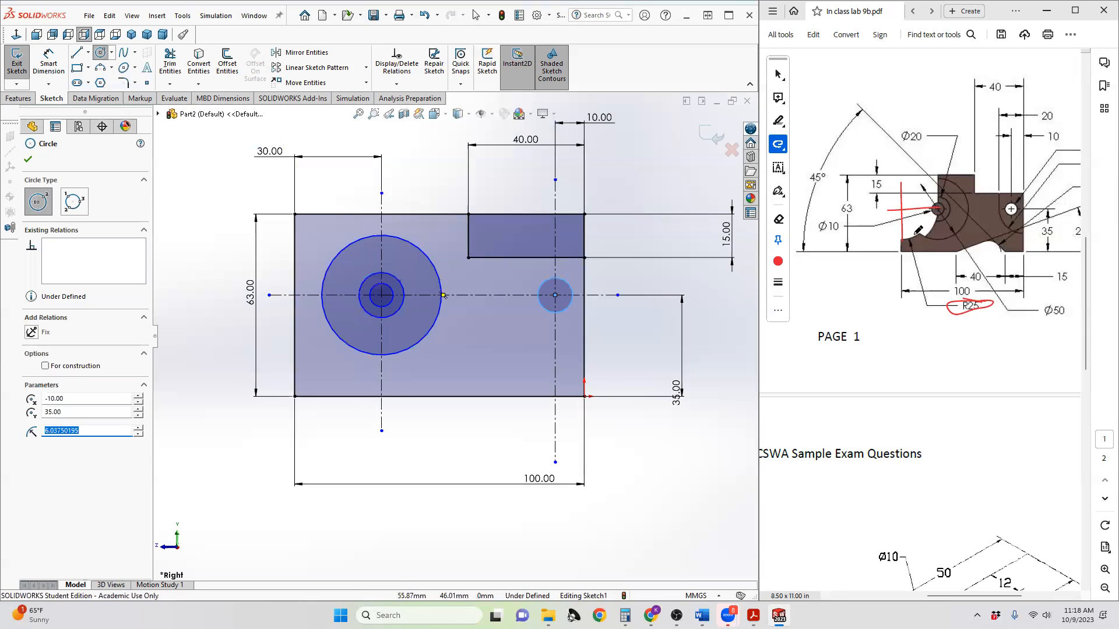
- Sketch two concentric 90° centerpoint arcs of about 25.4 and 29.2 mm radius, centered where the horizontal centerline meets the rectangle's left edge
{"action": "left_click", "coordinate": [112, 67]}
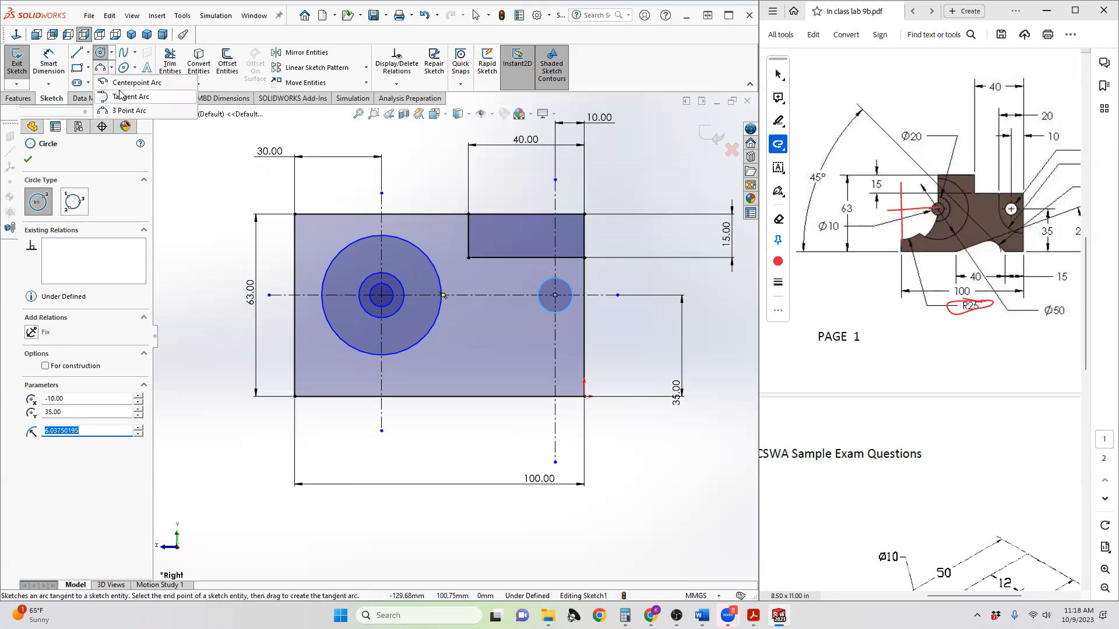
{"action": "left_click", "coordinate": [111, 67]}
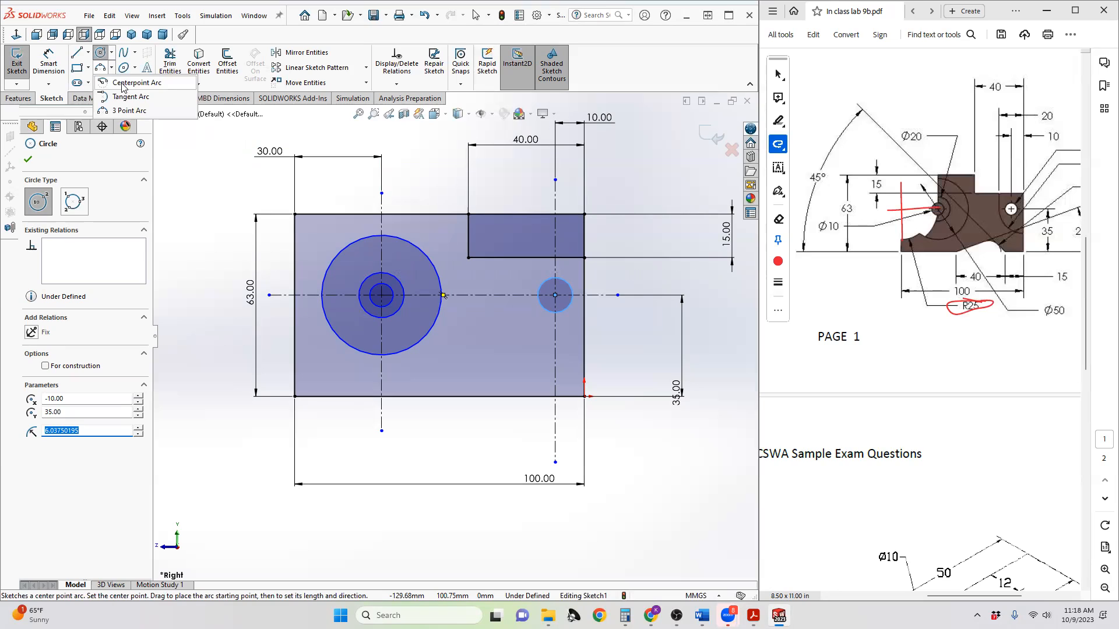
{"action": "left_click", "coordinate": [122, 83]}
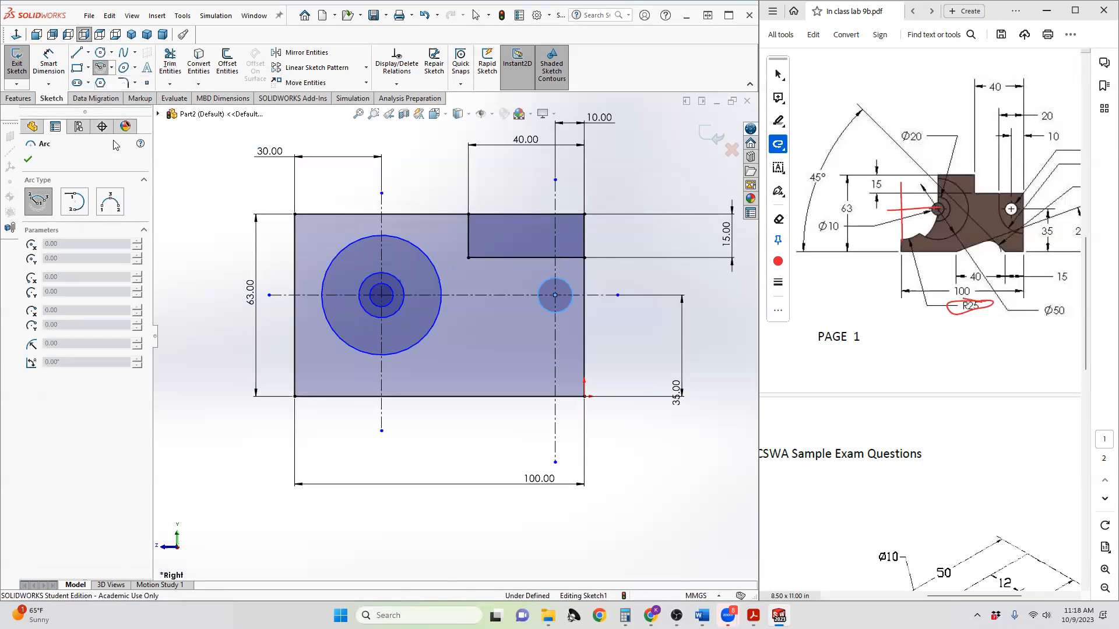
{"action": "left_click", "coordinate": [295, 295]}
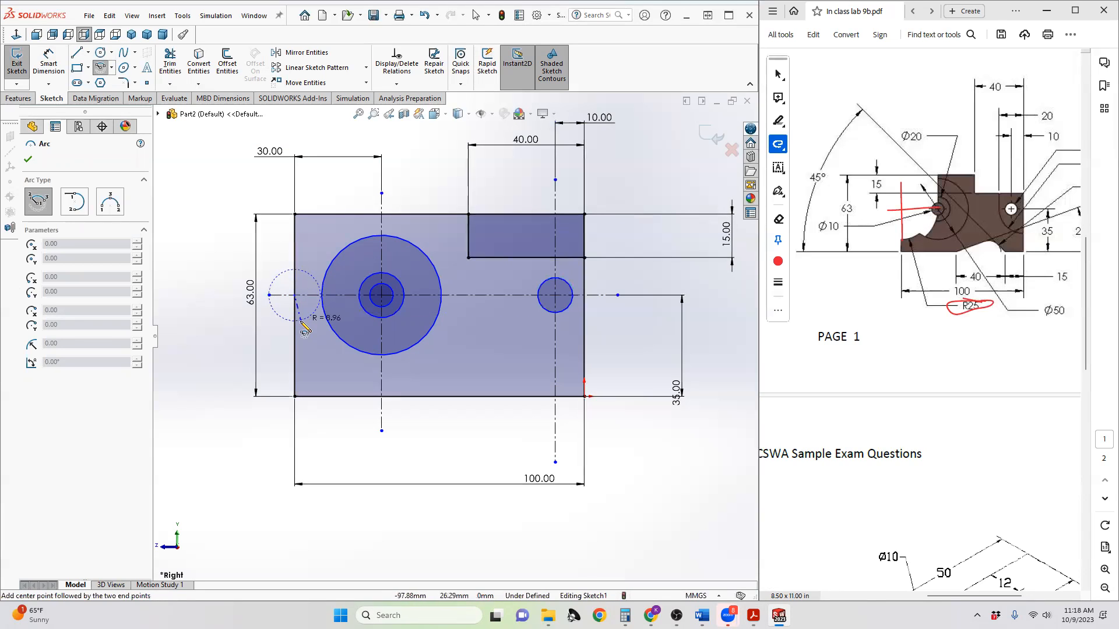
{"action": "left_click", "coordinate": [295, 369]}
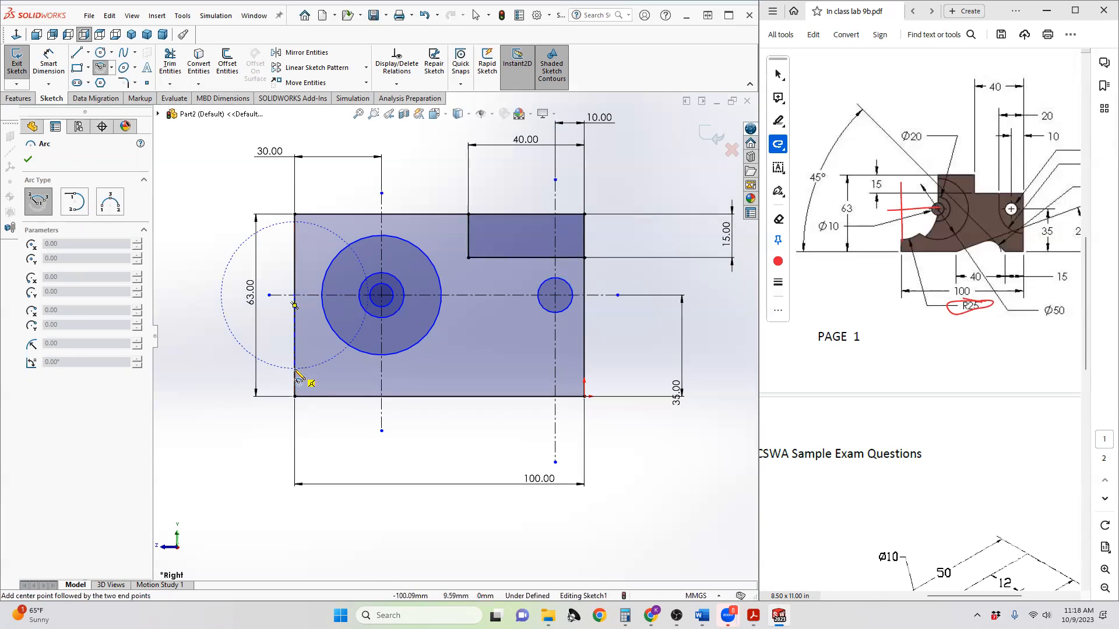
{"action": "left_click", "coordinate": [368, 296]}
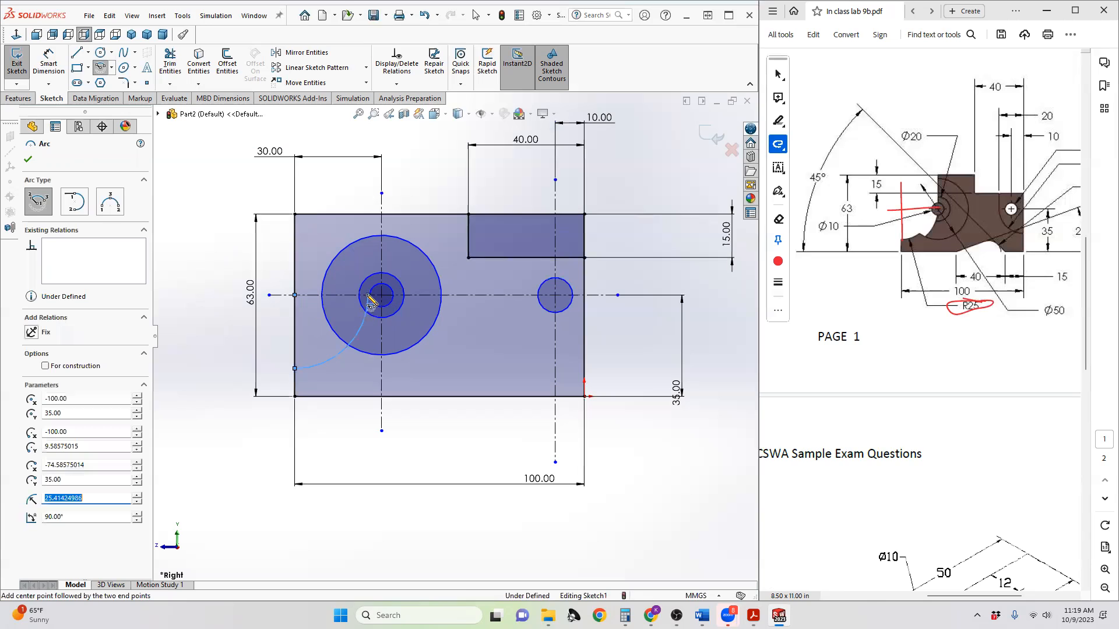
{"action": "left_click", "coordinate": [295, 295]}
{"action": "left_click", "coordinate": [297, 380]}
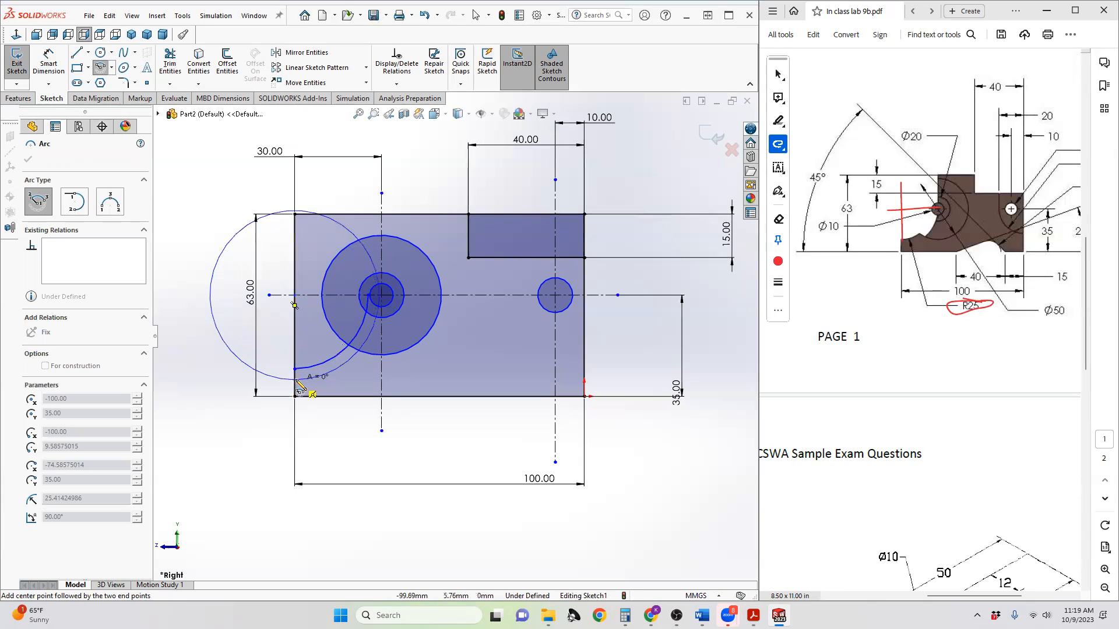
{"action": "left_click", "coordinate": [382, 296]}
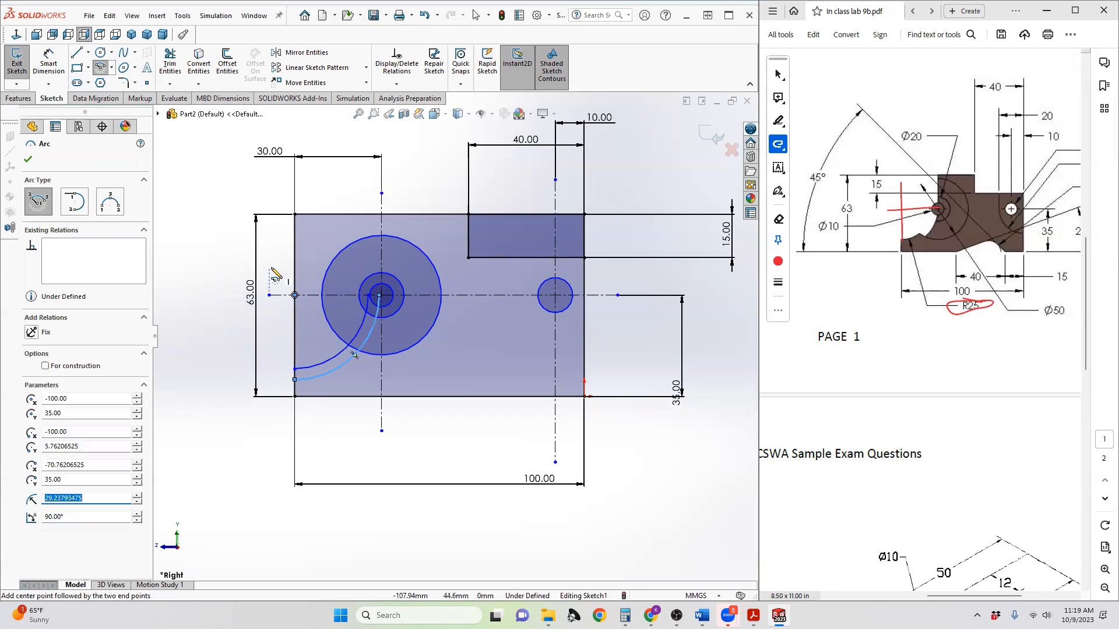
- Dimension the inner arc's radius to 25 mm and the outer arc's radius to 30 mm
{"action": "left_click", "coordinate": [49, 62]}
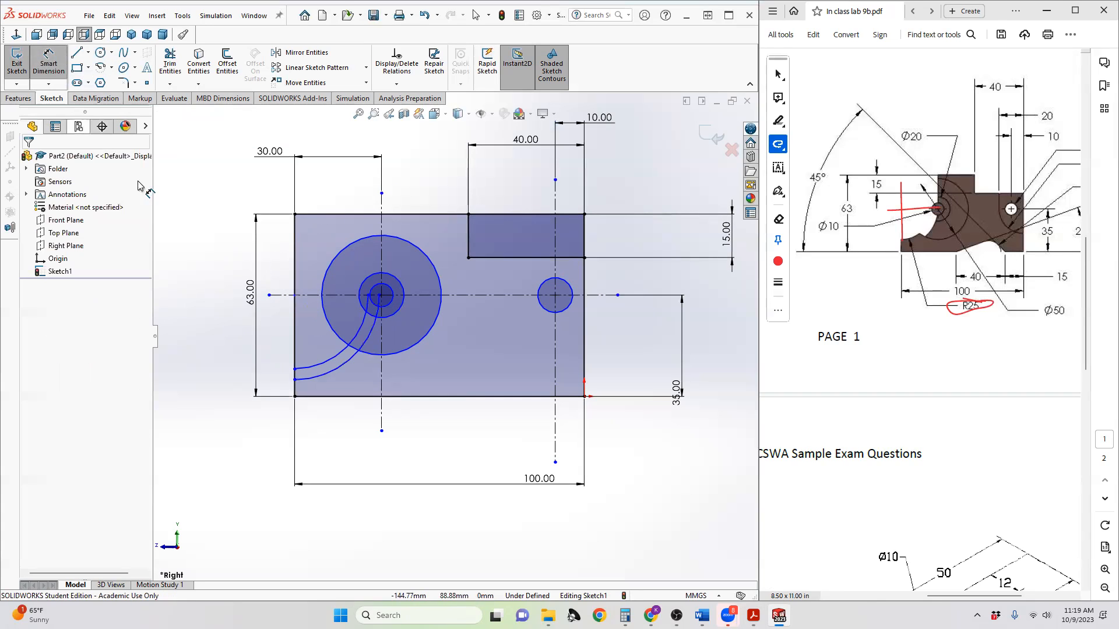
{"action": "left_click", "coordinate": [324, 365]}
{"action": "left_click", "coordinate": [324, 434]}
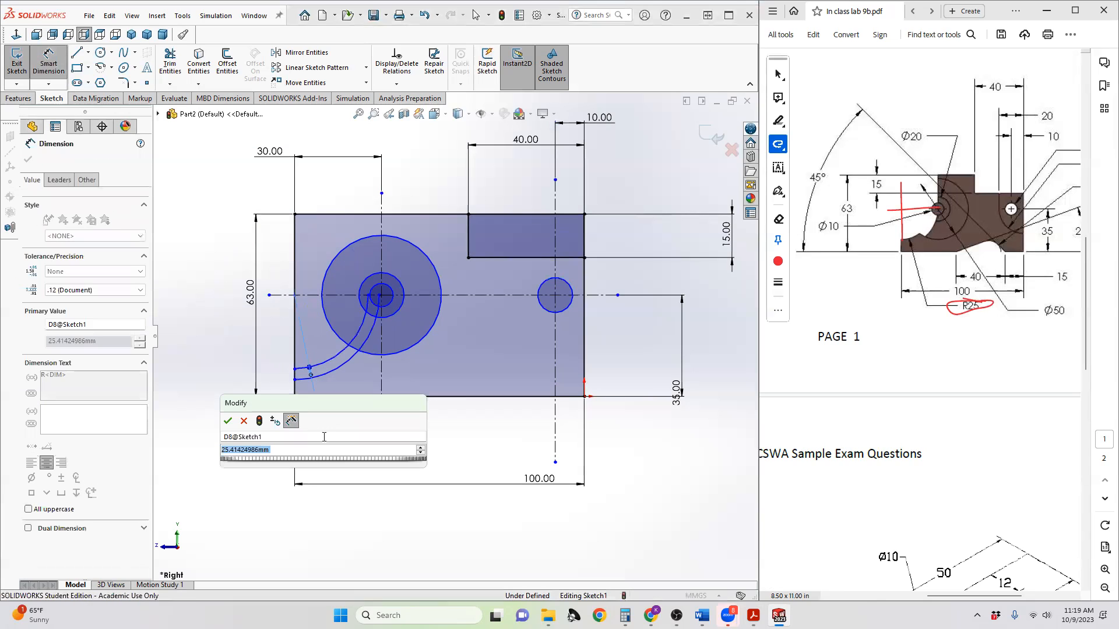
{"action": "type", "text": "25"}
{"action": "key", "text": "Return"}
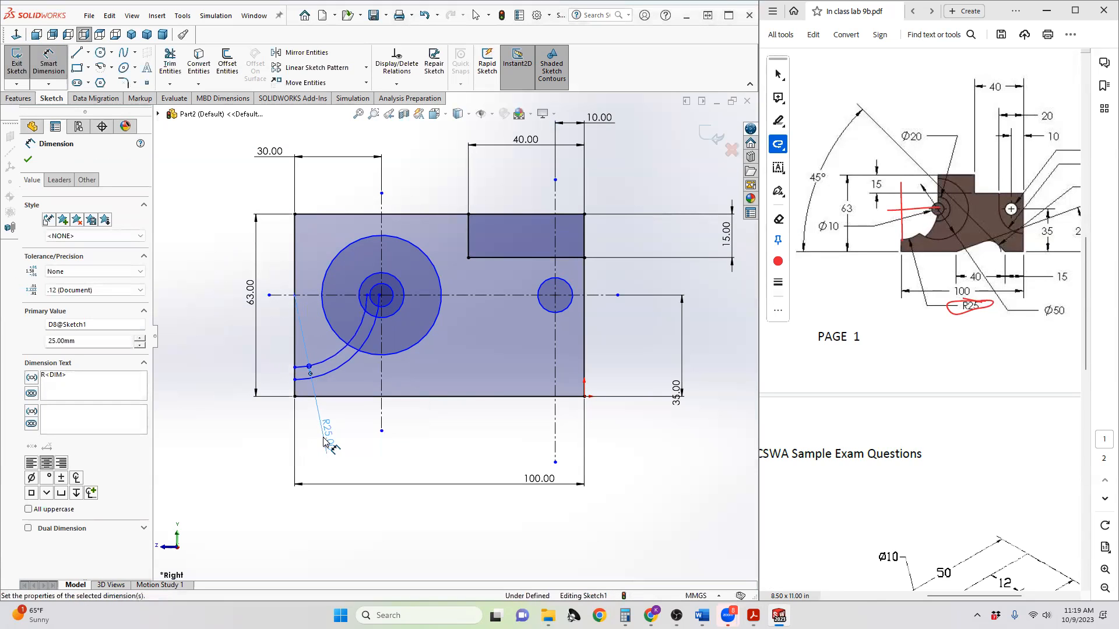
{"action": "left_click", "coordinate": [329, 374]}
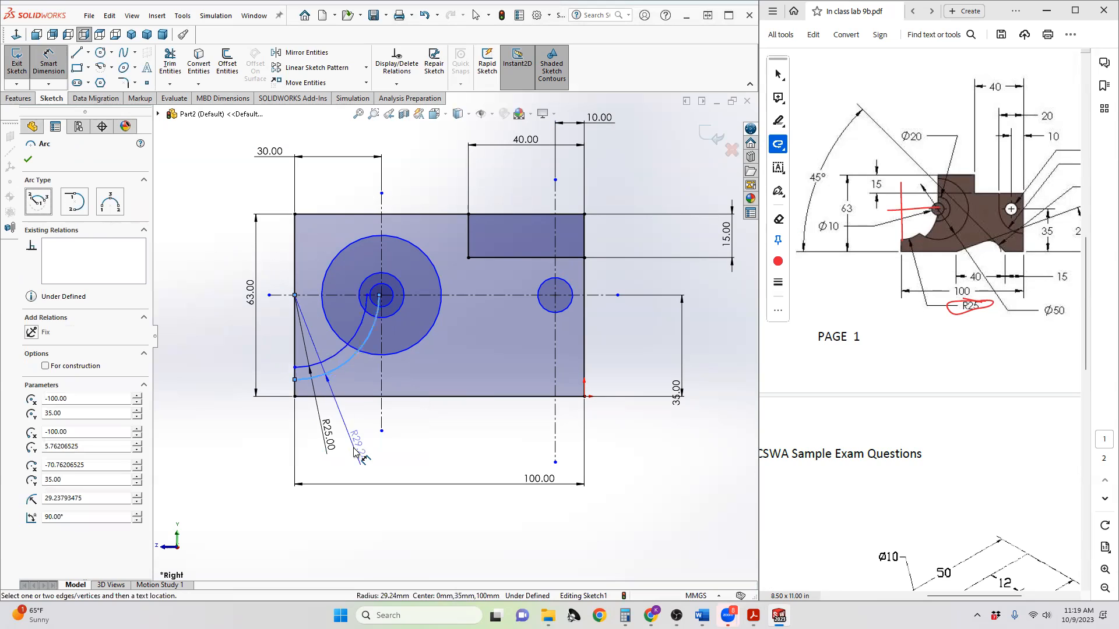
{"action": "left_click", "coordinate": [363, 522]}
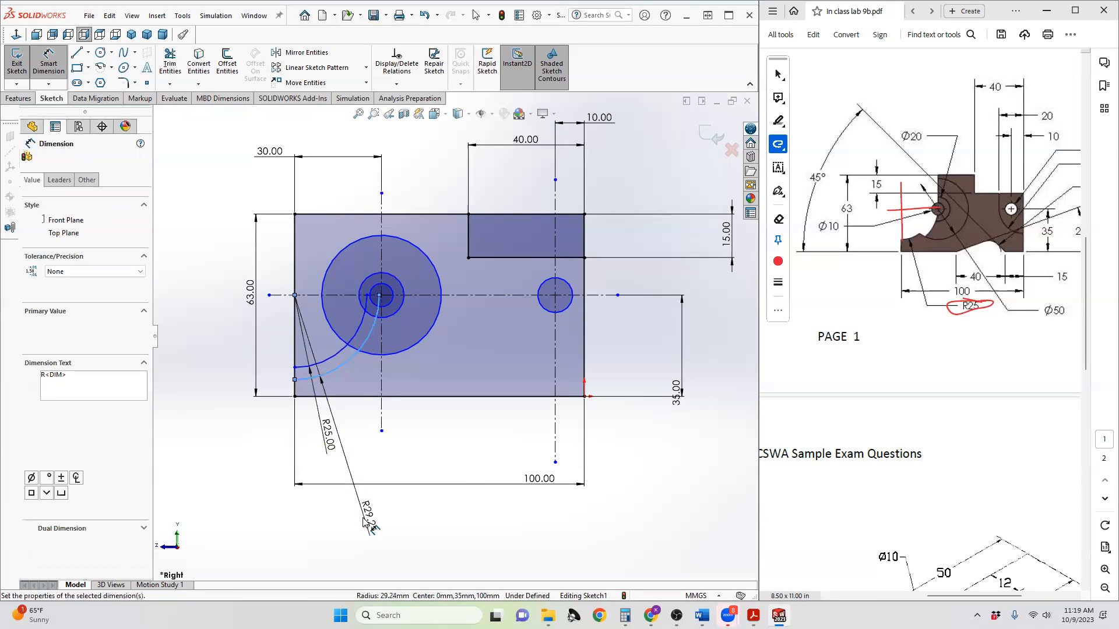
{"action": "type", "text": "30"}
{"action": "key", "text": "Return"}
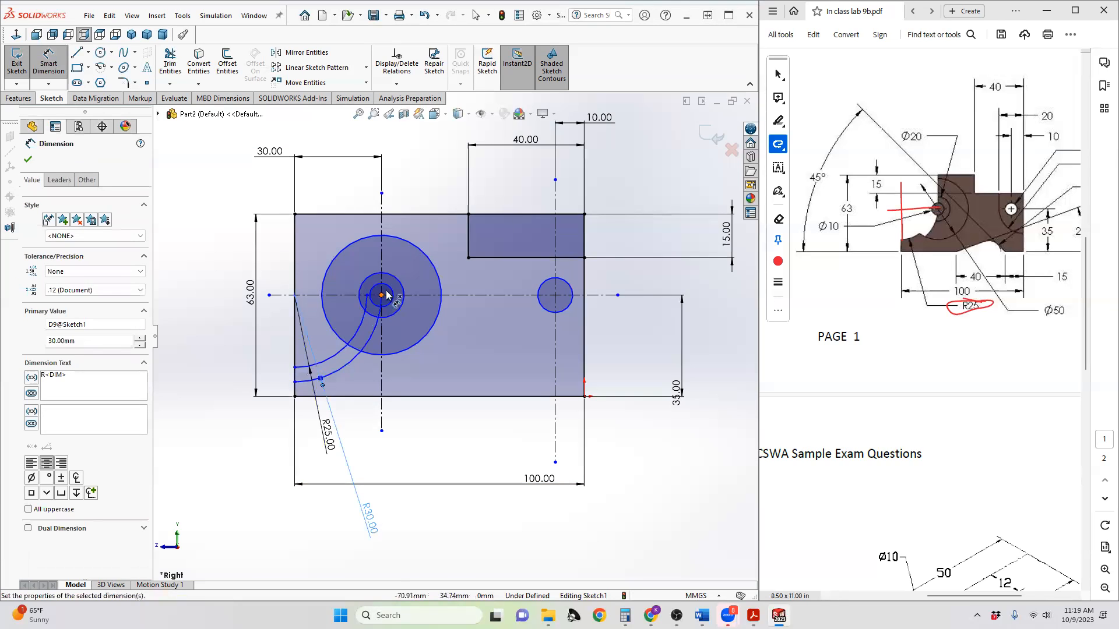
- Sketch a vertical line from the center of the left concentric circles up to the rectangle's top edge
{"action": "left_click", "coordinate": [76, 54]}
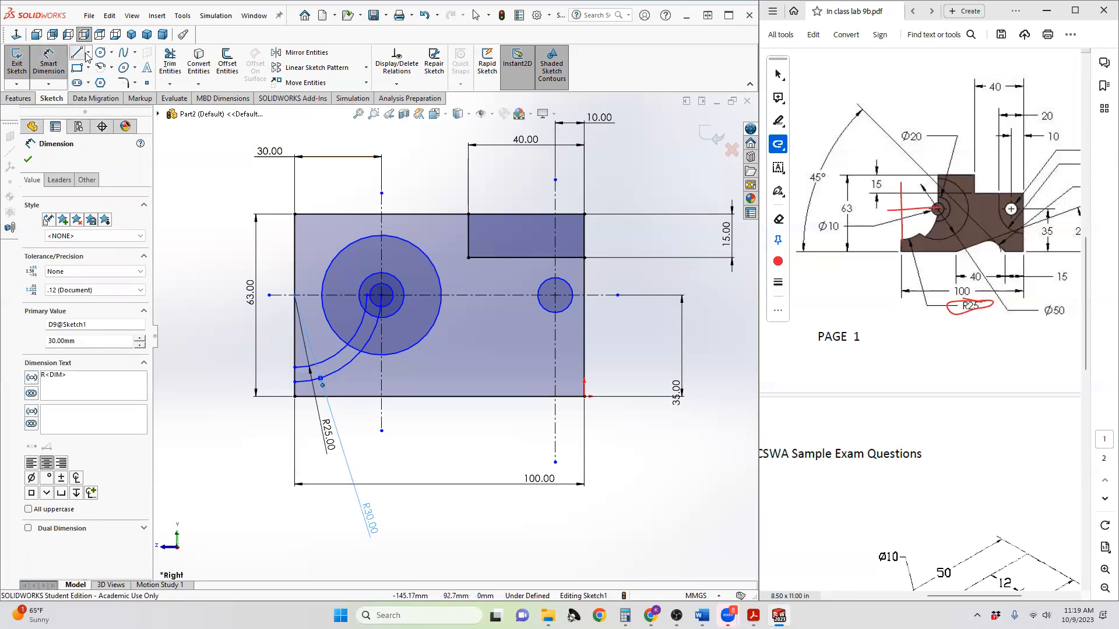
{"action": "left_click", "coordinate": [382, 296]}
{"action": "left_click", "coordinate": [381, 216]}
{"action": "key", "text": "Escape"}
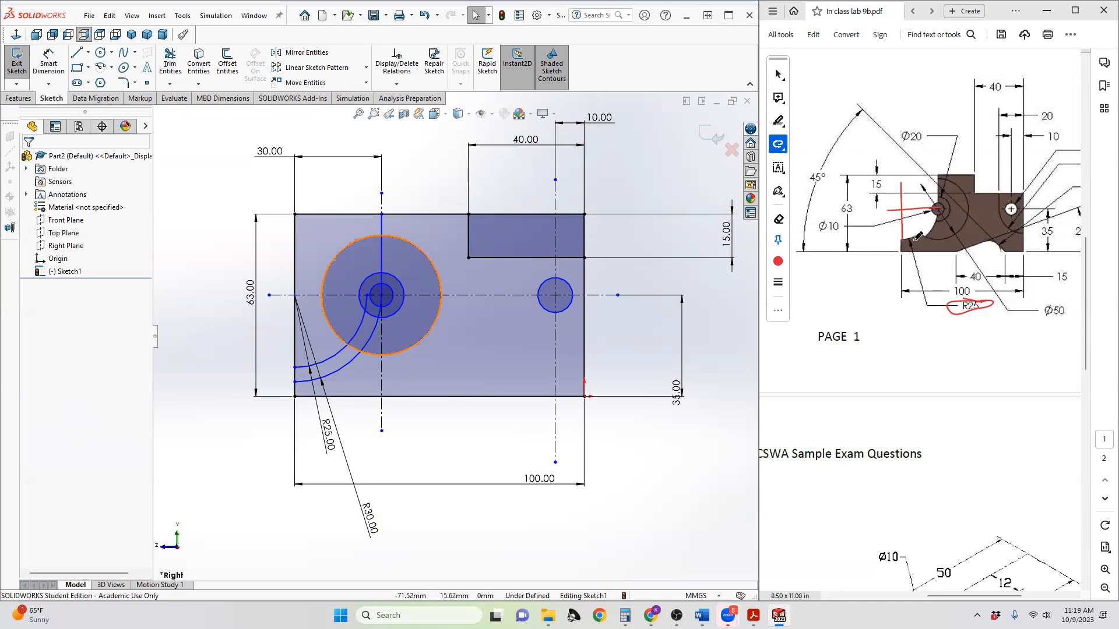
- Compare the PDF's page 1 orthographic views with the page 2 isometric drawing, examining the R25 and R30 arcs and hole diameters
{"action": "scroll", "coordinate": [893, 245], "scroll_direction": "down", "scroll_amount": 8}
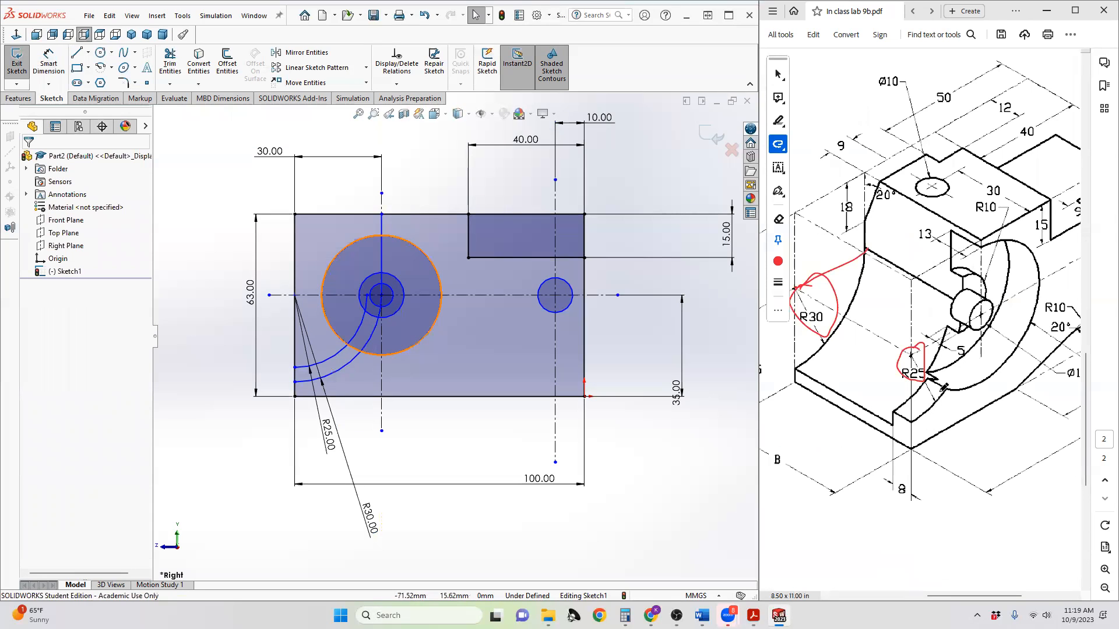
{"action": "scroll", "coordinate": [945, 373], "scroll_direction": "up", "scroll_amount": 10}
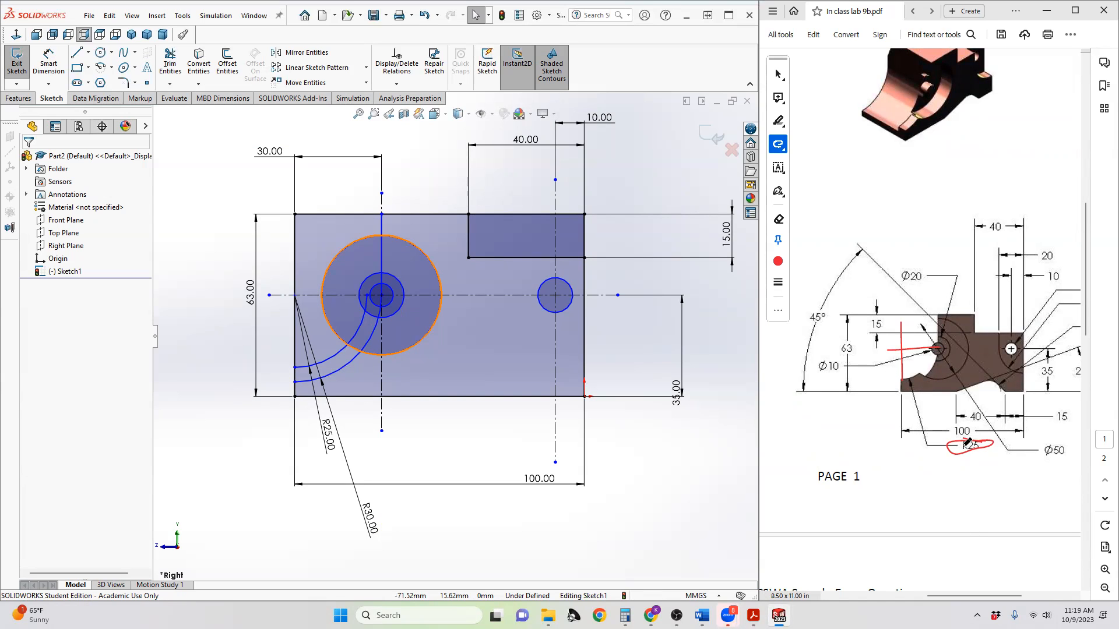
{"action": "scroll", "coordinate": [967, 443], "scroll_direction": "down", "scroll_amount": 6}
{"action": "scroll", "coordinate": [963, 440], "scroll_direction": "down", "scroll_amount": 2}
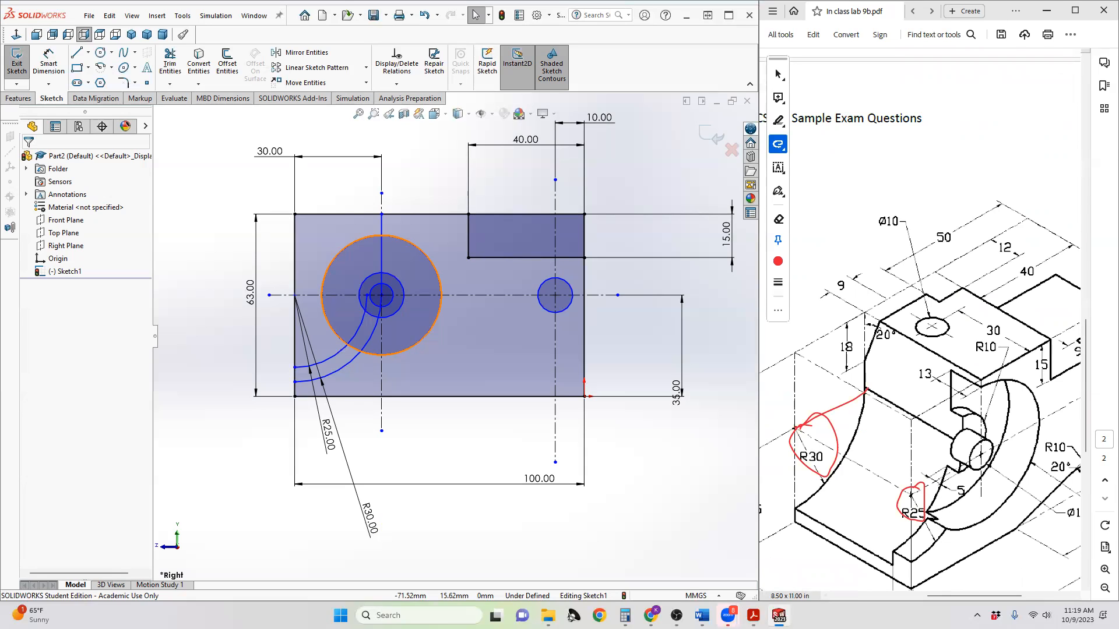
{"action": "left_click_drag", "start_coordinate": [952, 596], "coordinate": [880, 586]}
{"action": "scroll", "coordinate": [905, 374], "scroll_direction": "up", "scroll_amount": 7}
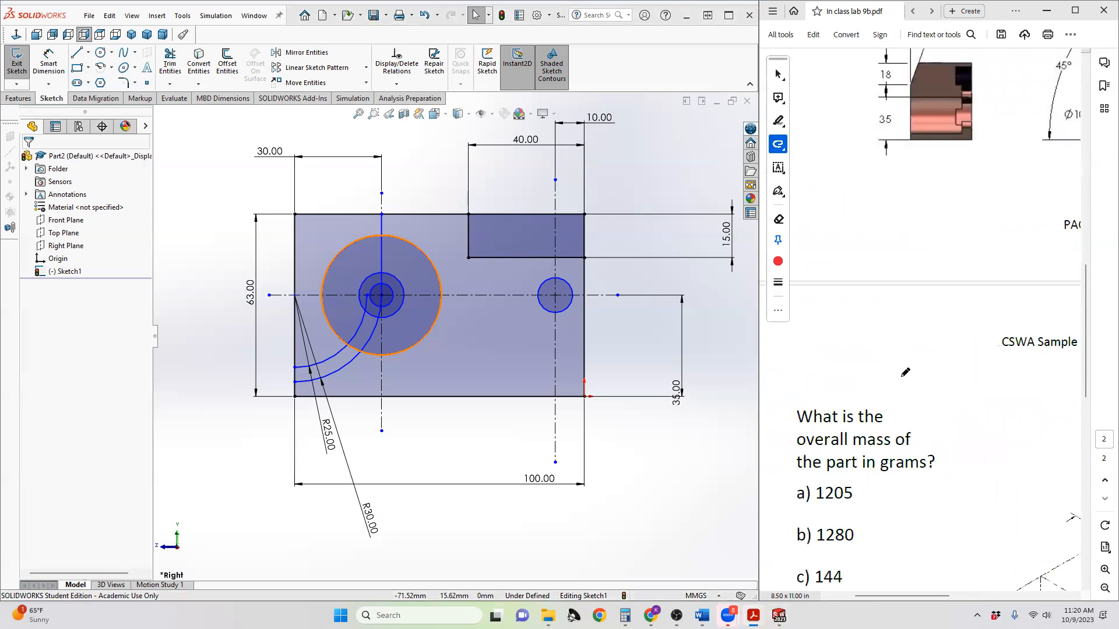
{"action": "scroll", "coordinate": [905, 372], "scroll_direction": "up", "scroll_amount": 4}
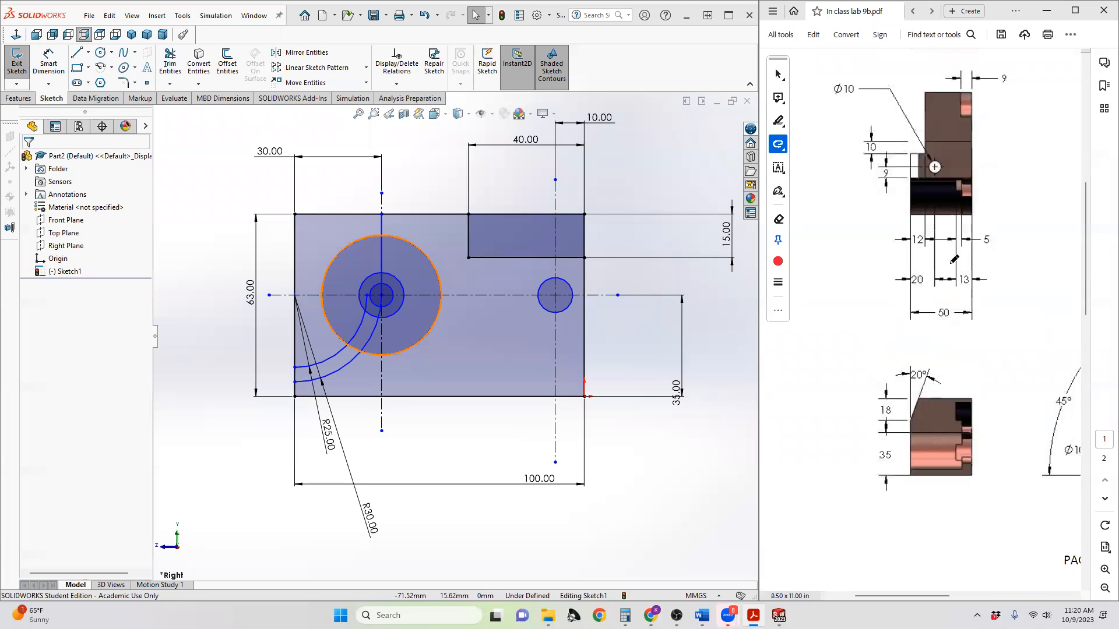
{"action": "scroll", "coordinate": [954, 259], "scroll_direction": "down", "scroll_amount": 10}
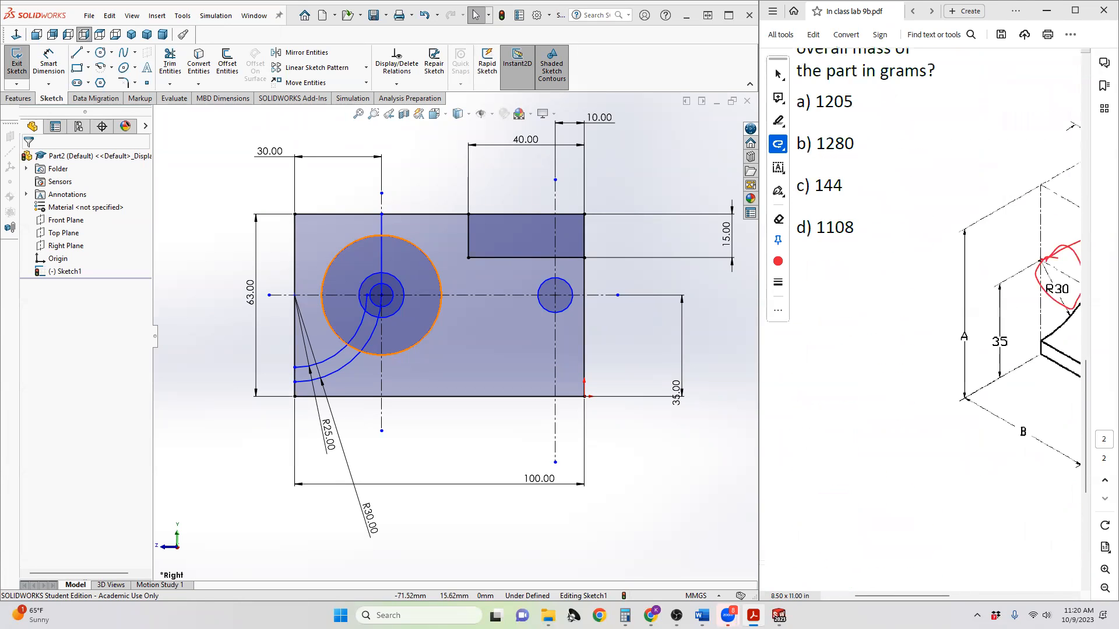
{"action": "left_click_drag", "start_coordinate": [934, 595], "coordinate": [1026, 594]}
{"action": "scroll", "coordinate": [842, 540], "scroll_direction": "up", "scroll_amount": 3}
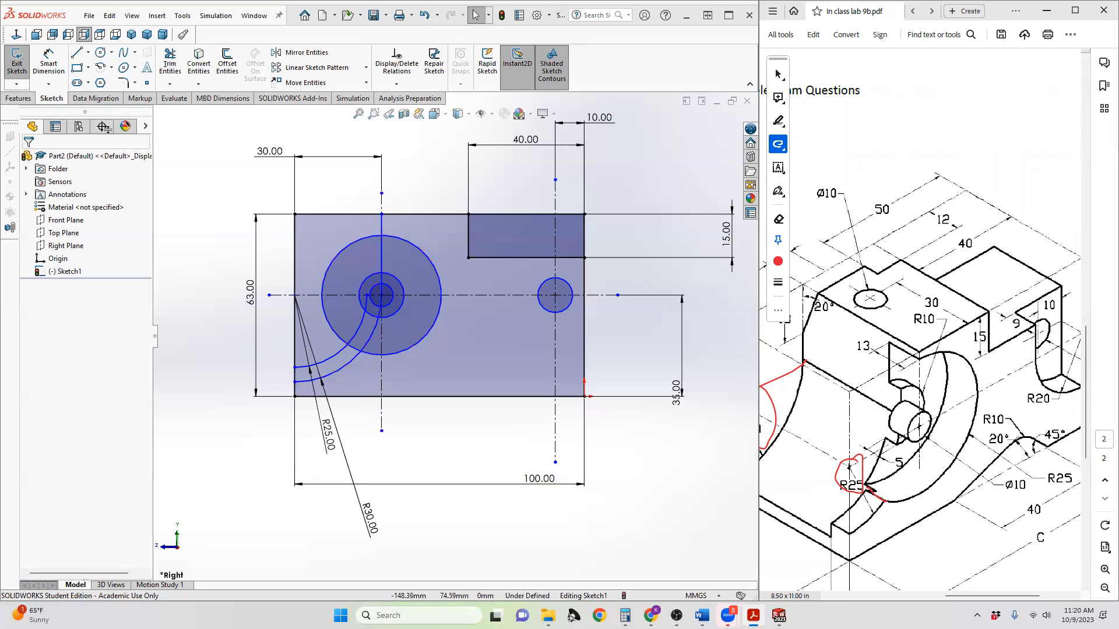
- Dimension the three concentric circles at the left centerline intersection to diameters of 10, 20 and 50 mm, from innermost to outermost
{"action": "left_click", "coordinate": [49, 61]}
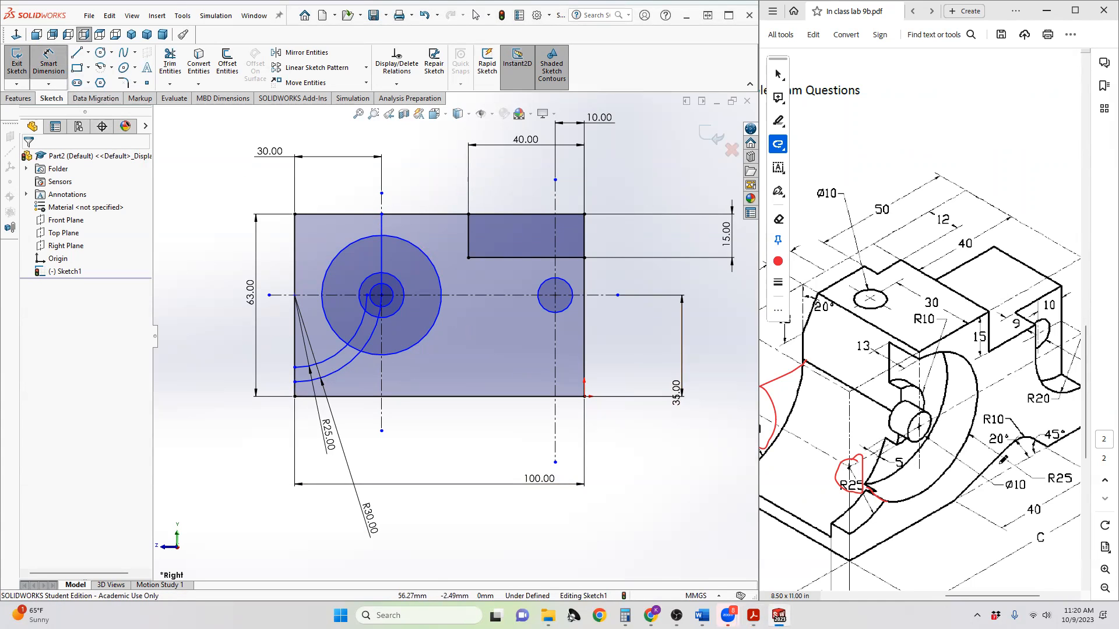
{"action": "left_click", "coordinate": [375, 290]}
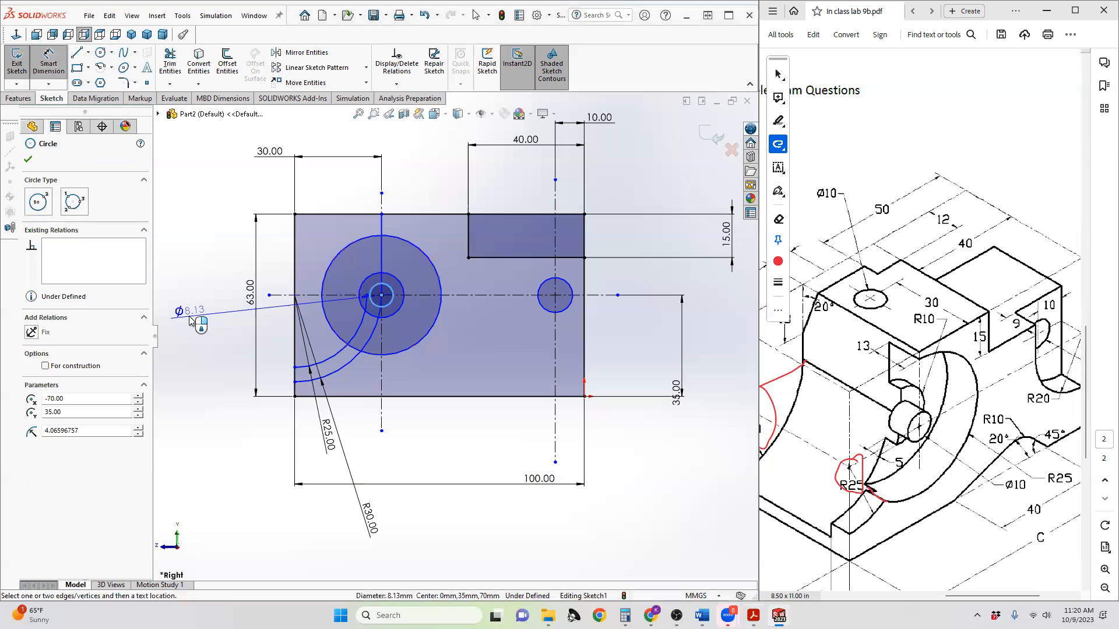
{"action": "left_click", "coordinate": [189, 317]}
{"action": "key", "text": "Return"}
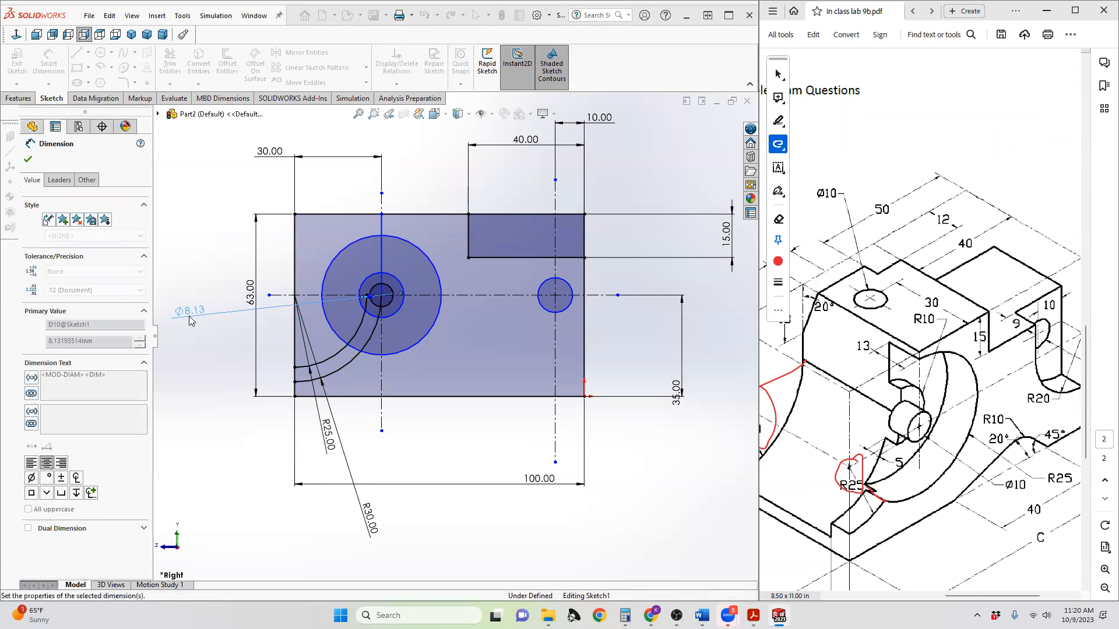
{"action": "left_click", "coordinate": [373, 278]}
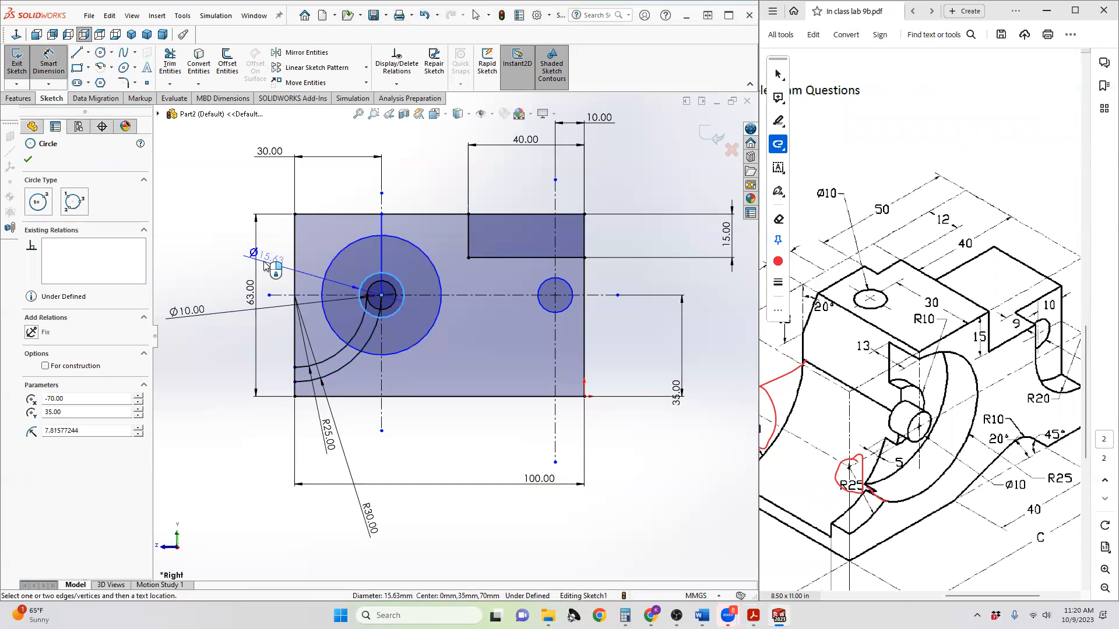
{"action": "left_click", "coordinate": [214, 251]}
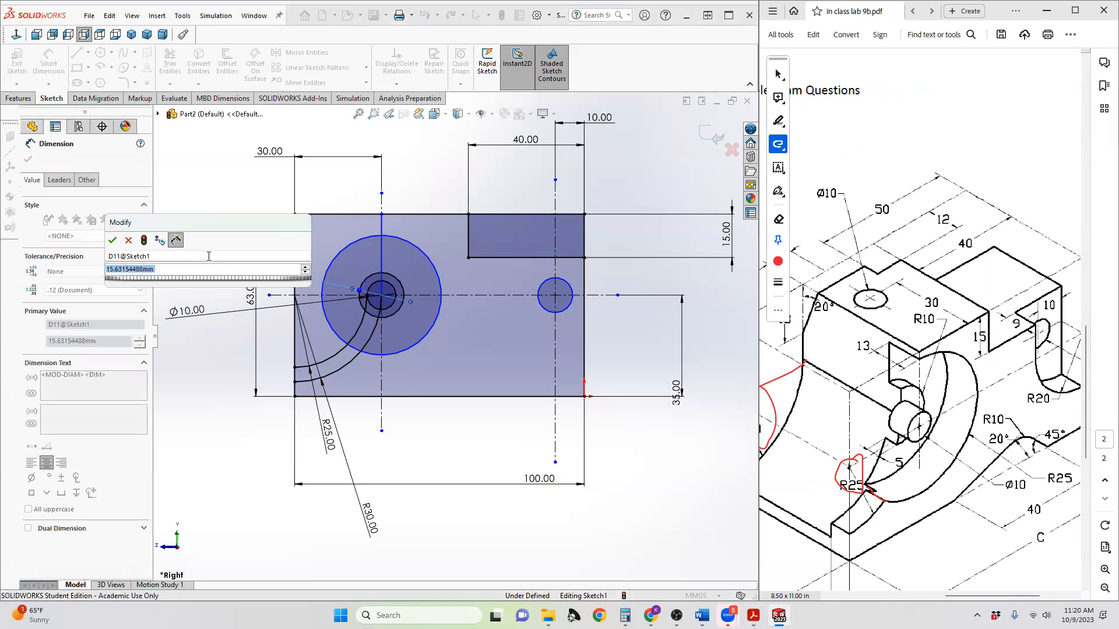
{"action": "type", "text": "20"}
{"action": "key", "text": "Return"}
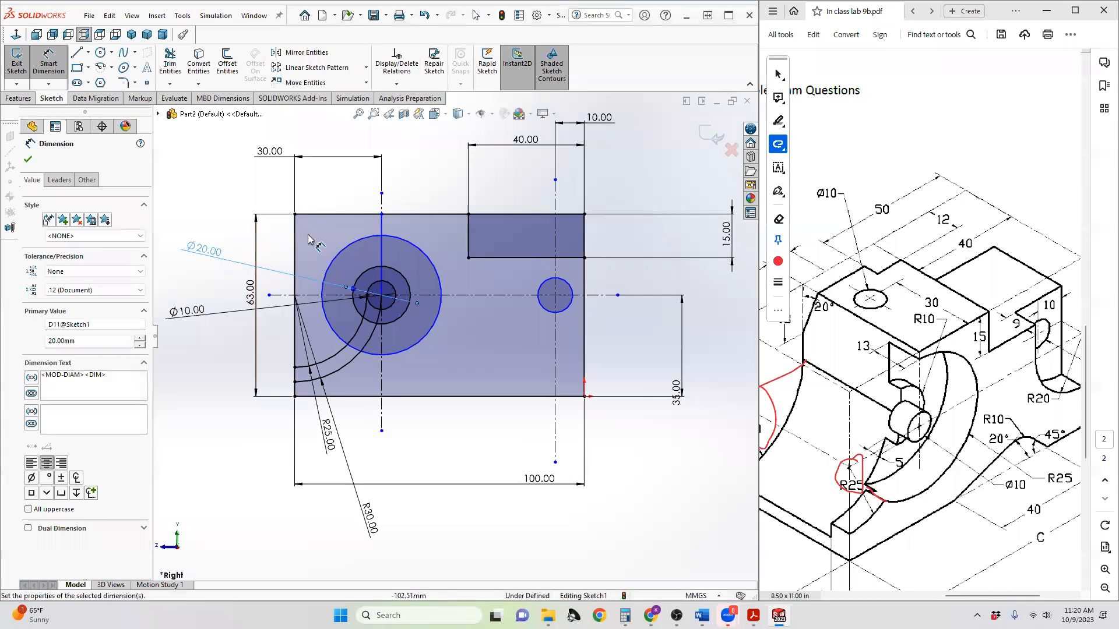
{"action": "left_click", "coordinate": [352, 247]}
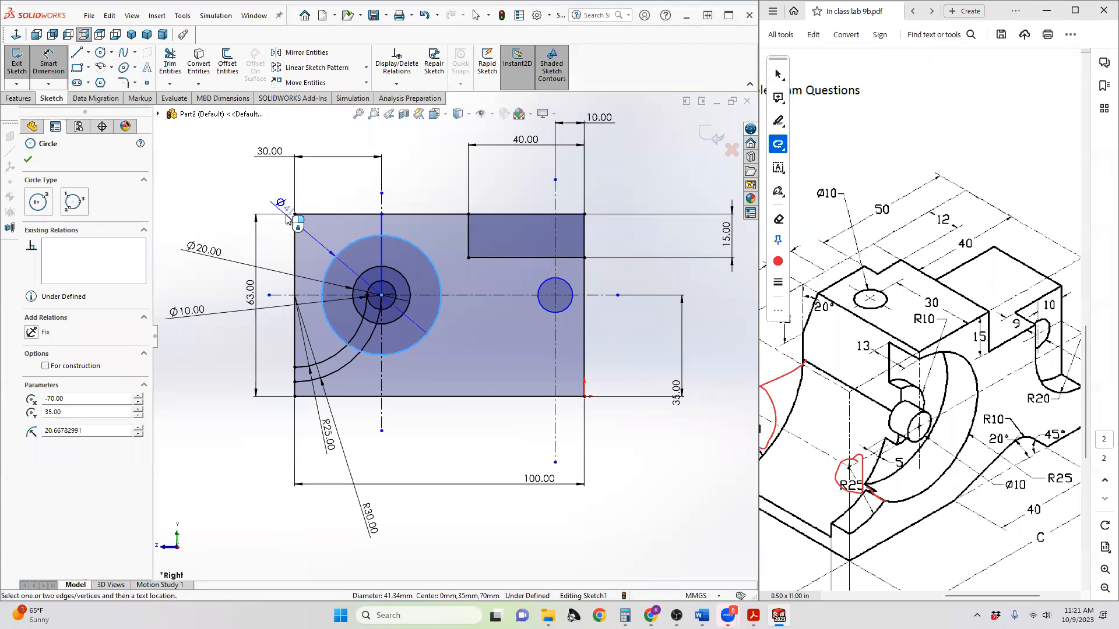
{"action": "left_click", "coordinate": [274, 195]}
{"action": "type", "text": "50"}
{"action": "key", "text": "Return"}
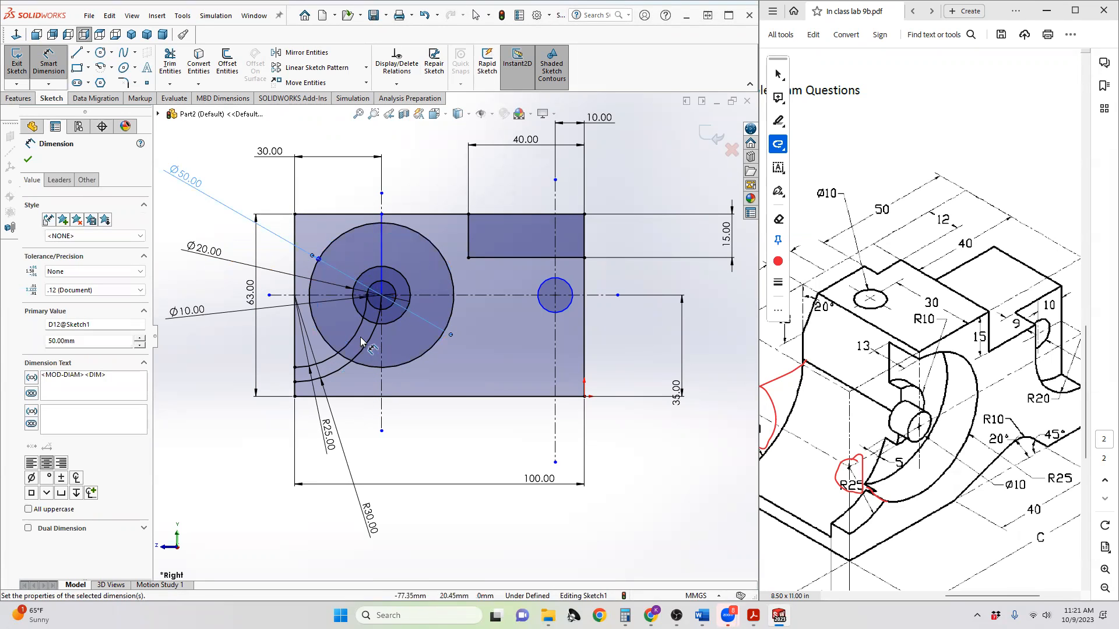
- Trim the left portions of the 50 mm and 20 mm circles and the part of the R25 arc inside the 50 mm circle
{"action": "left_click", "coordinate": [170, 64]}
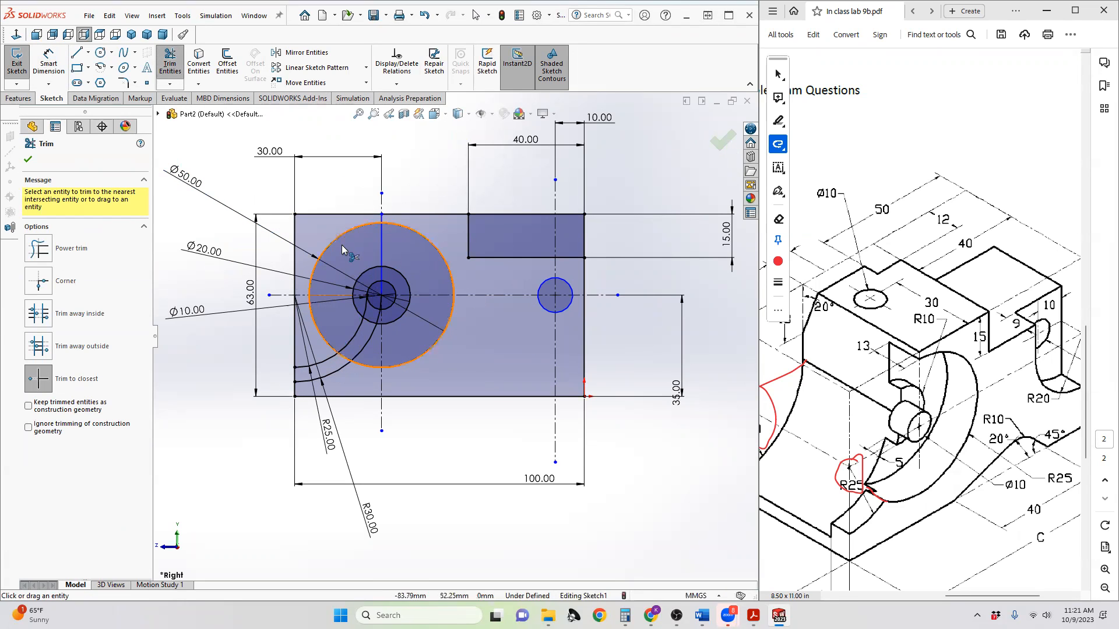
{"action": "left_click", "coordinate": [372, 228]}
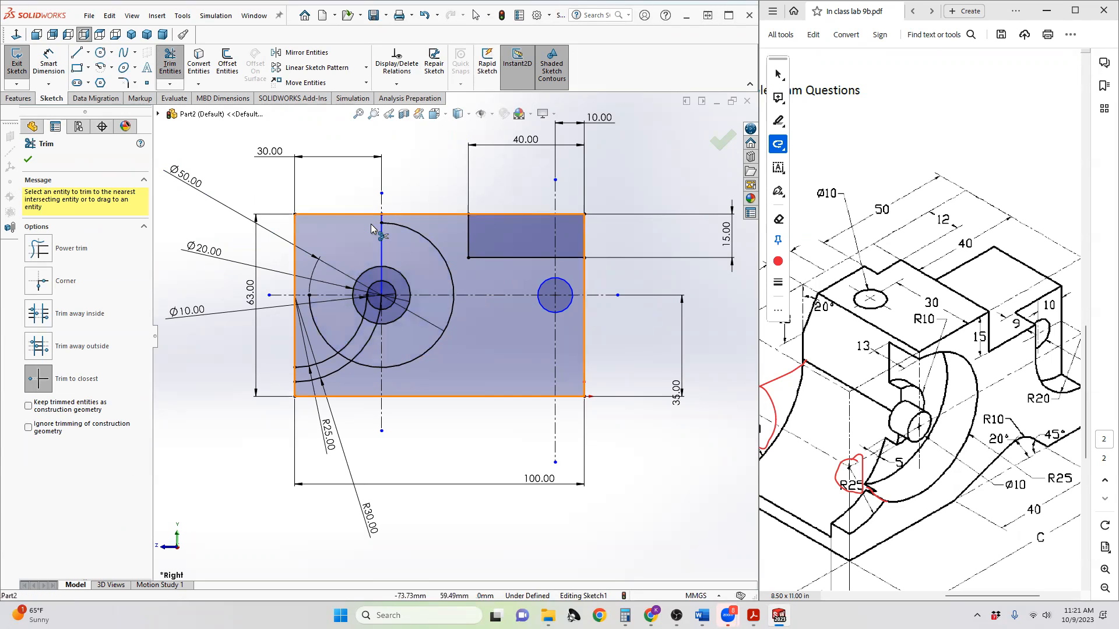
{"action": "left_click", "coordinate": [313, 317]}
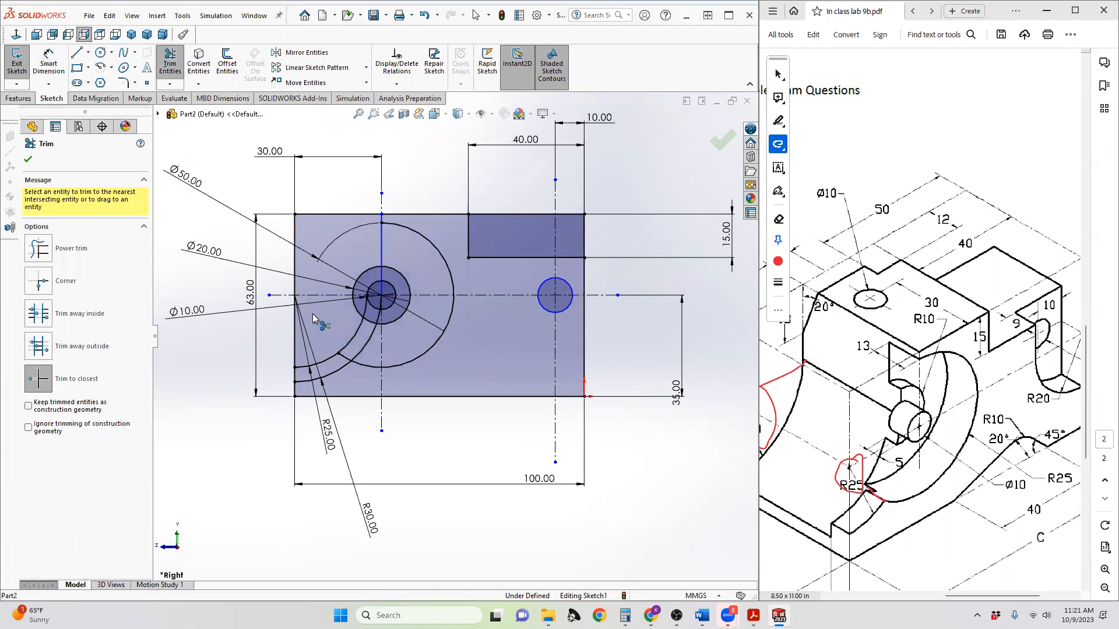
{"action": "left_click", "coordinate": [351, 340]}
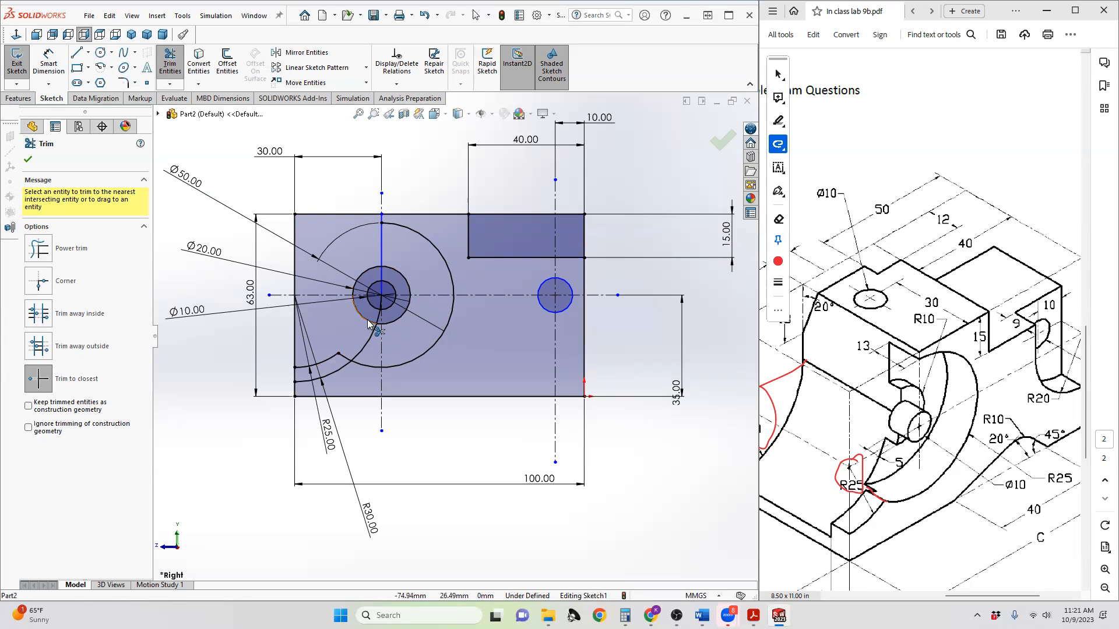
{"action": "left_click", "coordinate": [367, 324]}
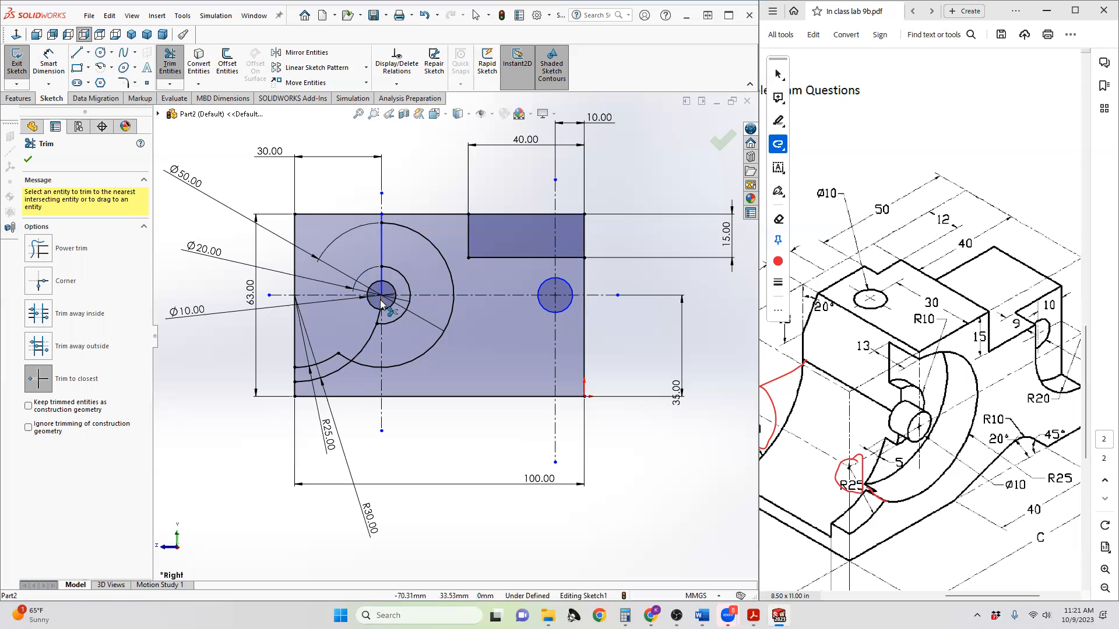
{"action": "left_click", "coordinate": [369, 347]}
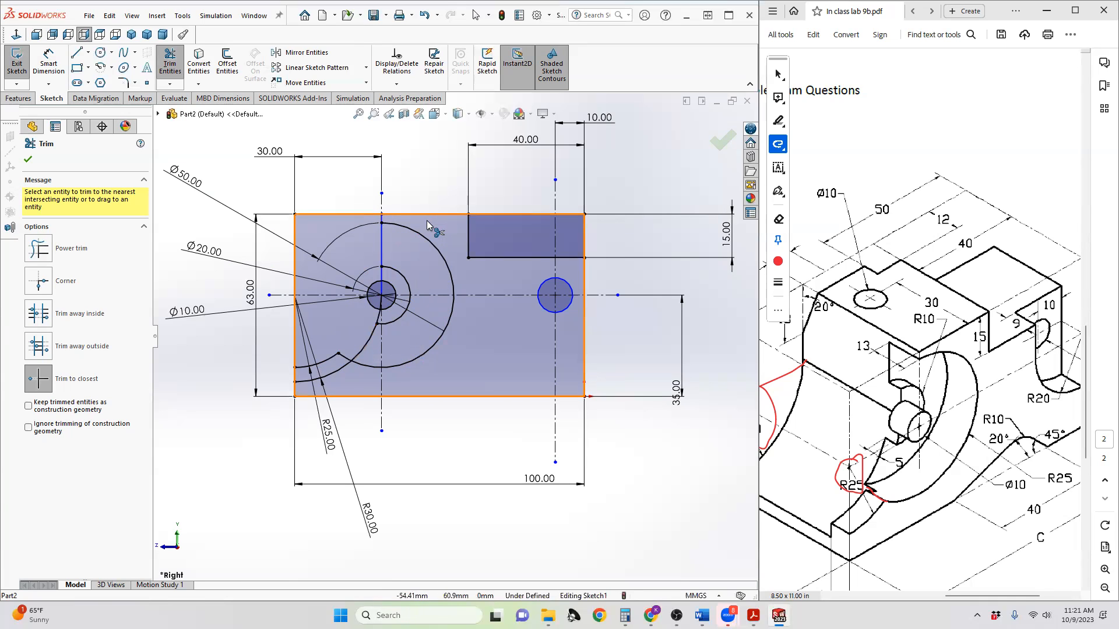
- Exit the profile sketch and reopen Sketch1 for editing
{"action": "left_click", "coordinate": [17, 60]}
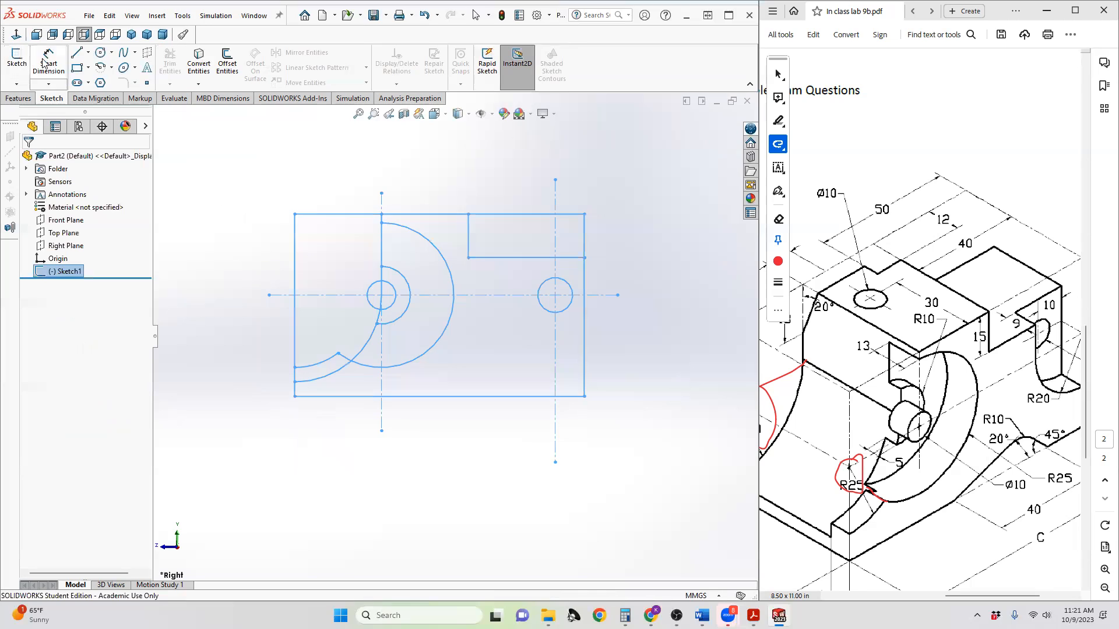
{"action": "right_click", "coordinate": [66, 275]}
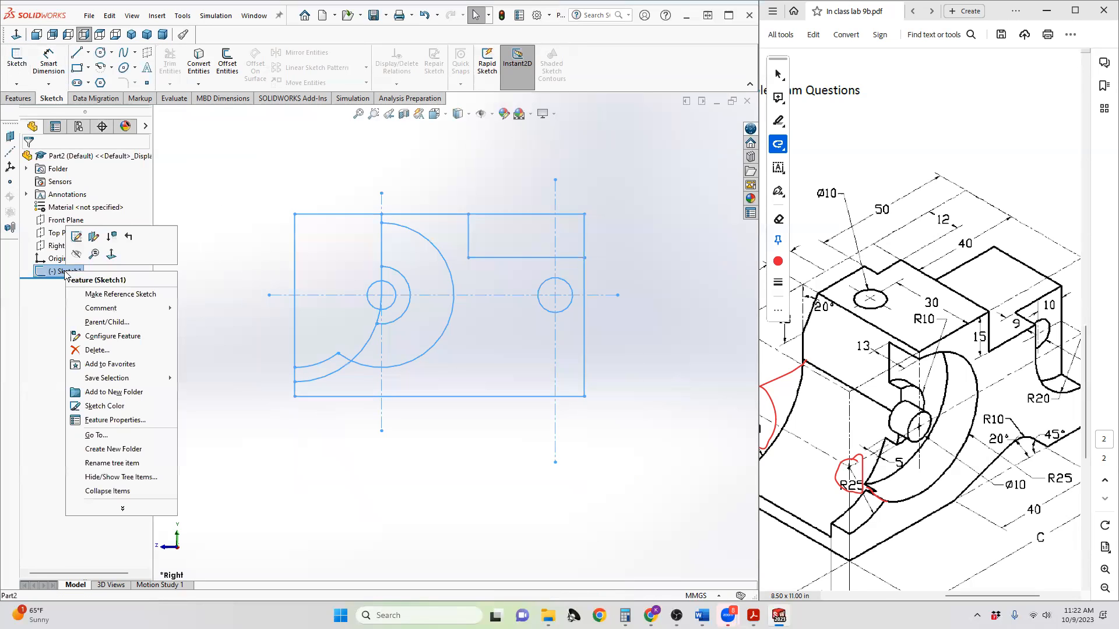
{"action": "left_click", "coordinate": [76, 236]}
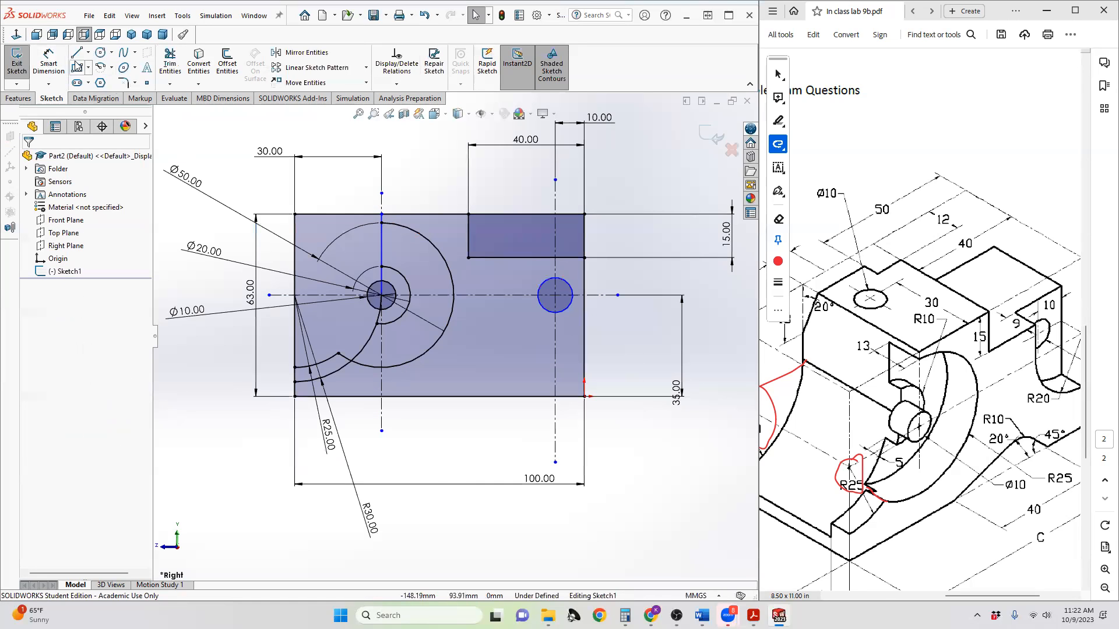
- Dimension the circle at the right centerline intersection to a diameter of 10 mm
{"action": "left_click", "coordinate": [47, 63]}
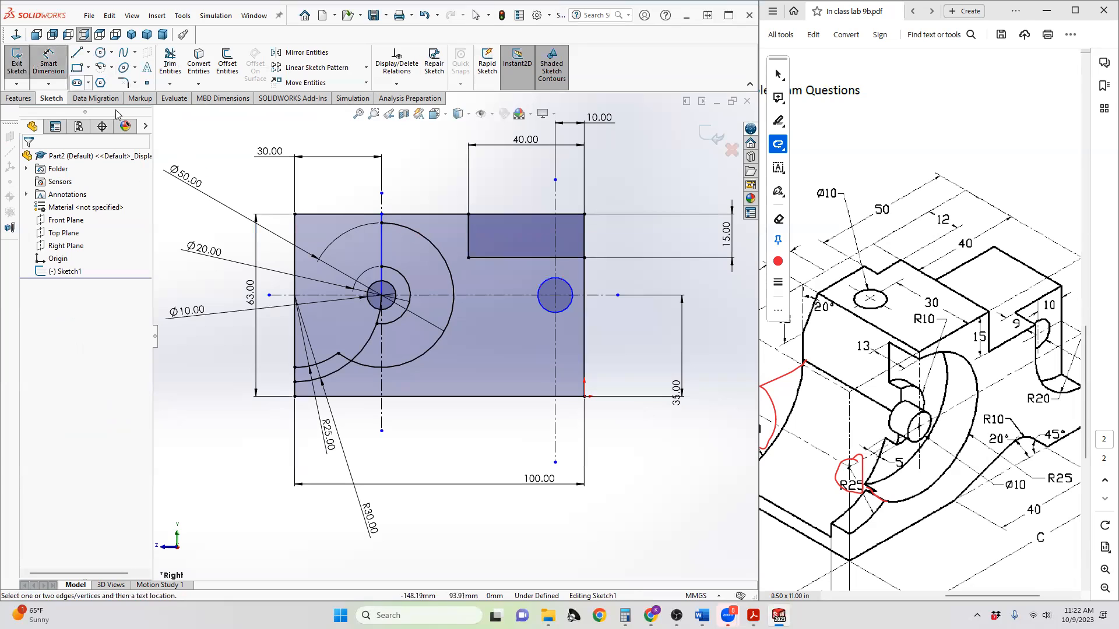
{"action": "left_click", "coordinate": [559, 286]}
{"action": "left_click", "coordinate": [620, 284]}
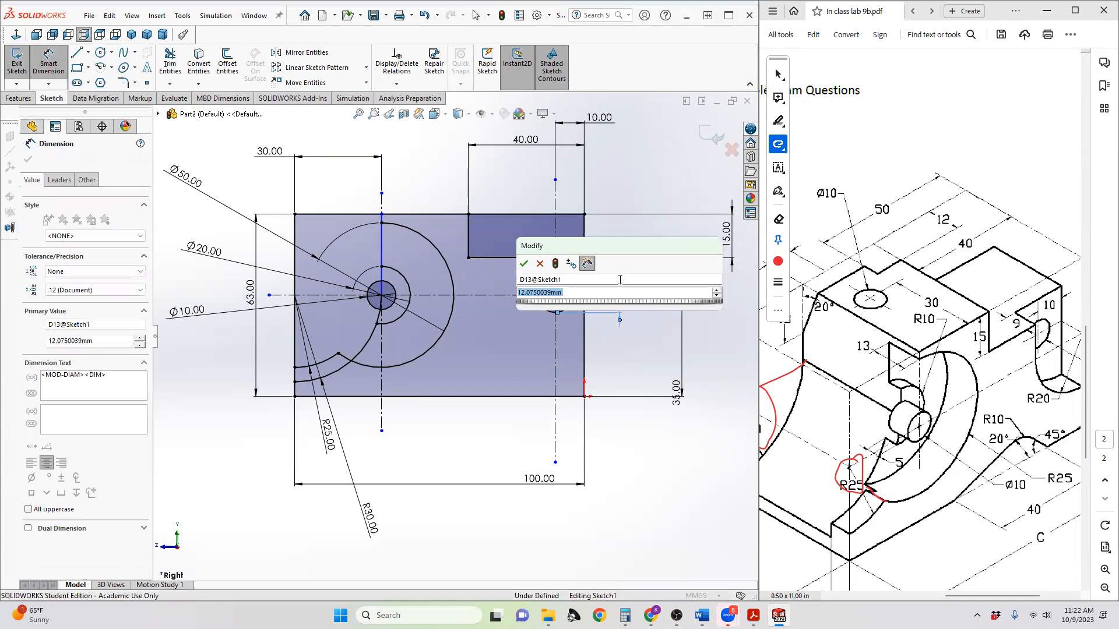
{"action": "type", "text": "10"}
{"action": "key", "text": "Return"}
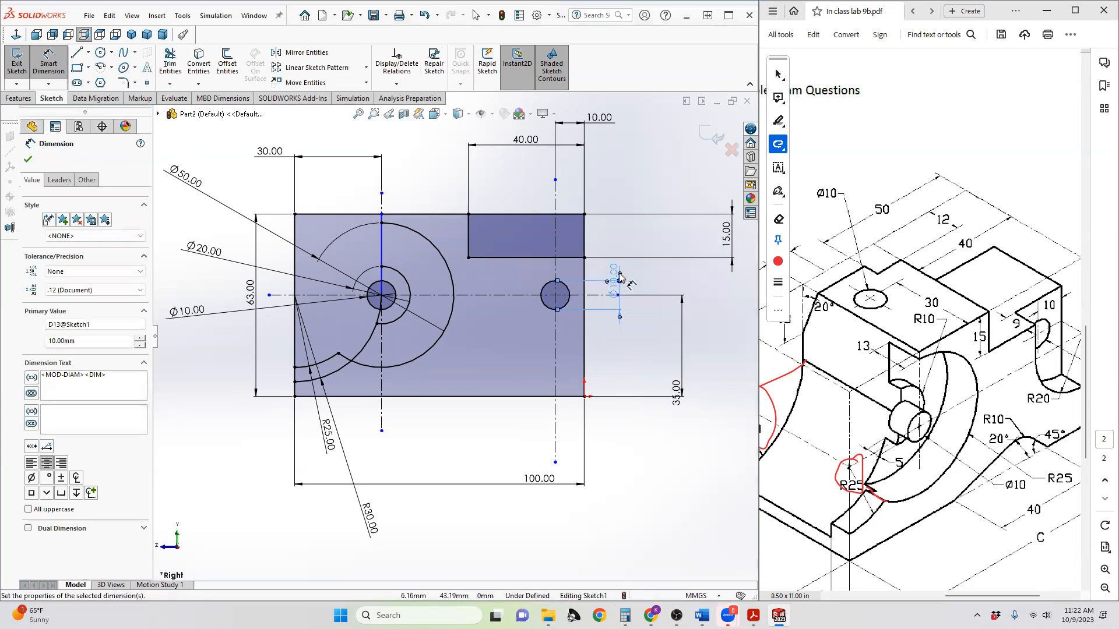
{"action": "left_click", "coordinate": [717, 314]}
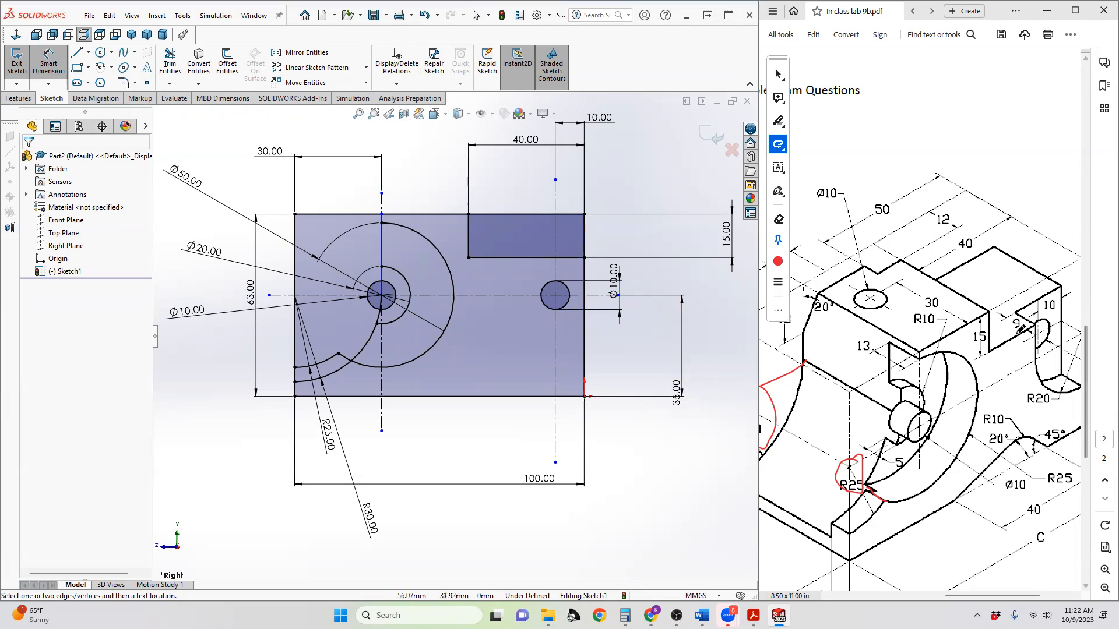
- Trim the outer rectangle's edges along the upper-right notch, following the PDF's page 1 side view
{"action": "scroll", "coordinate": [1025, 326], "scroll_direction": "up", "scroll_amount": 7}
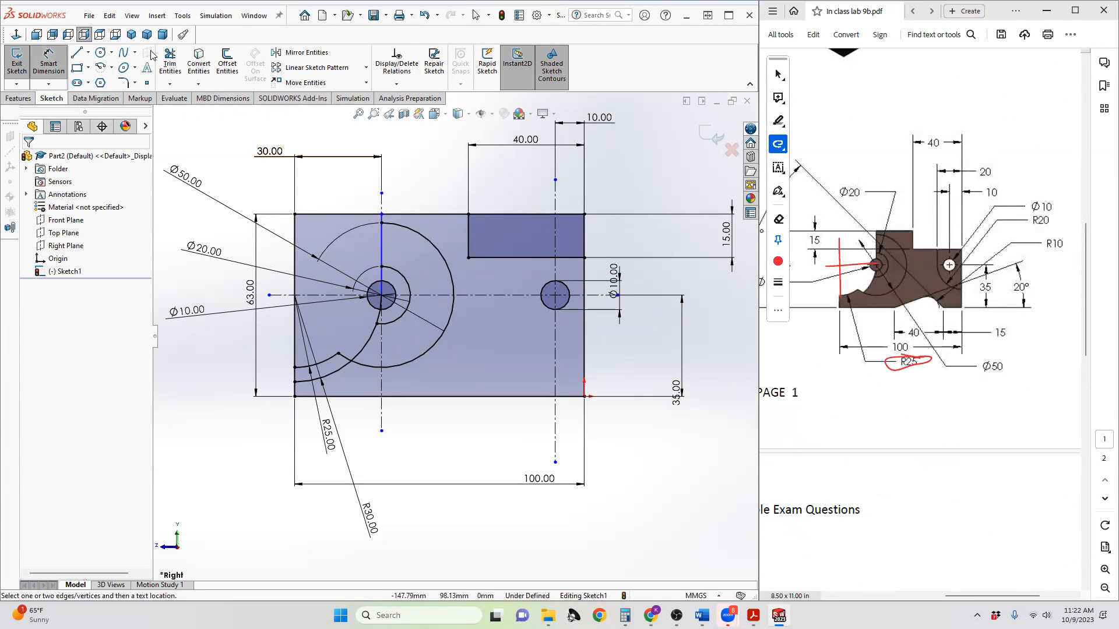
{"action": "left_click", "coordinate": [170, 62]}
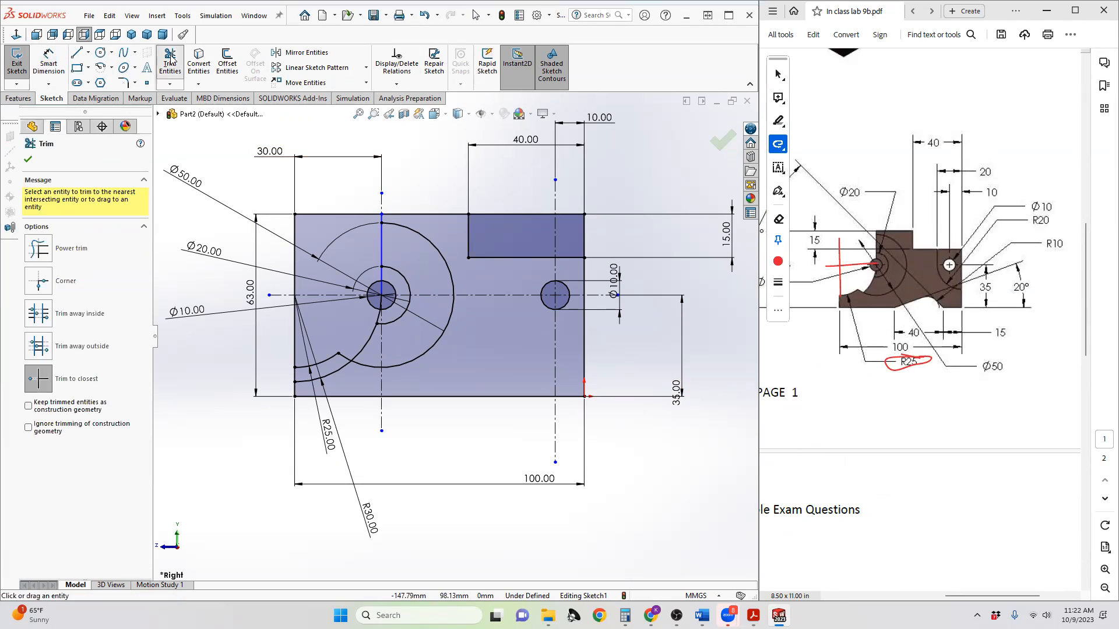
{"action": "left_click", "coordinate": [526, 213]}
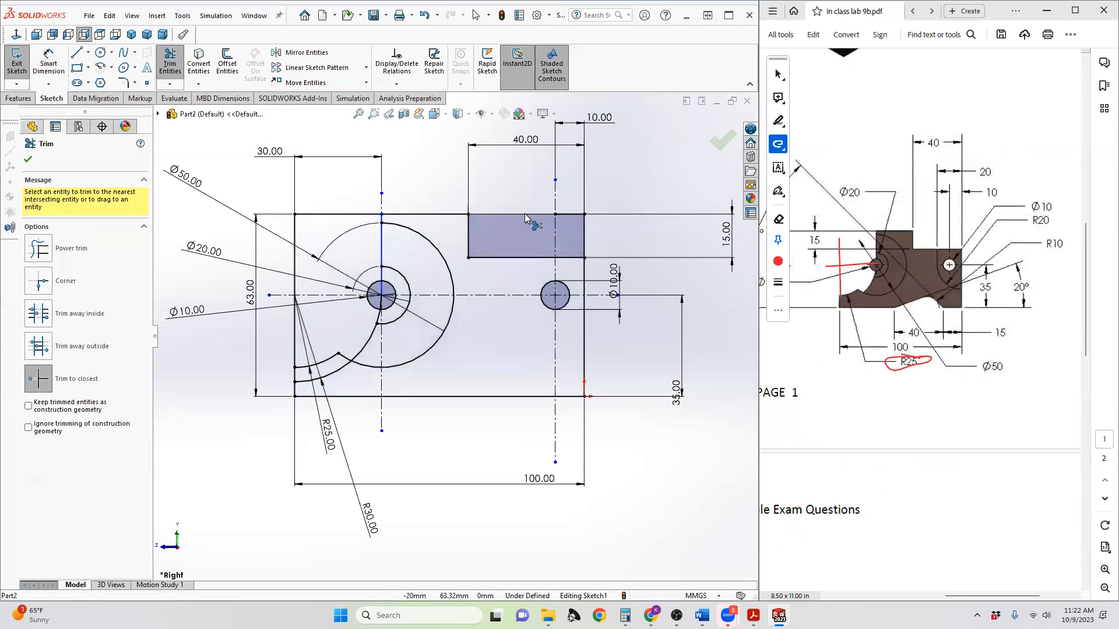
{"action": "left_click", "coordinate": [577, 217]}
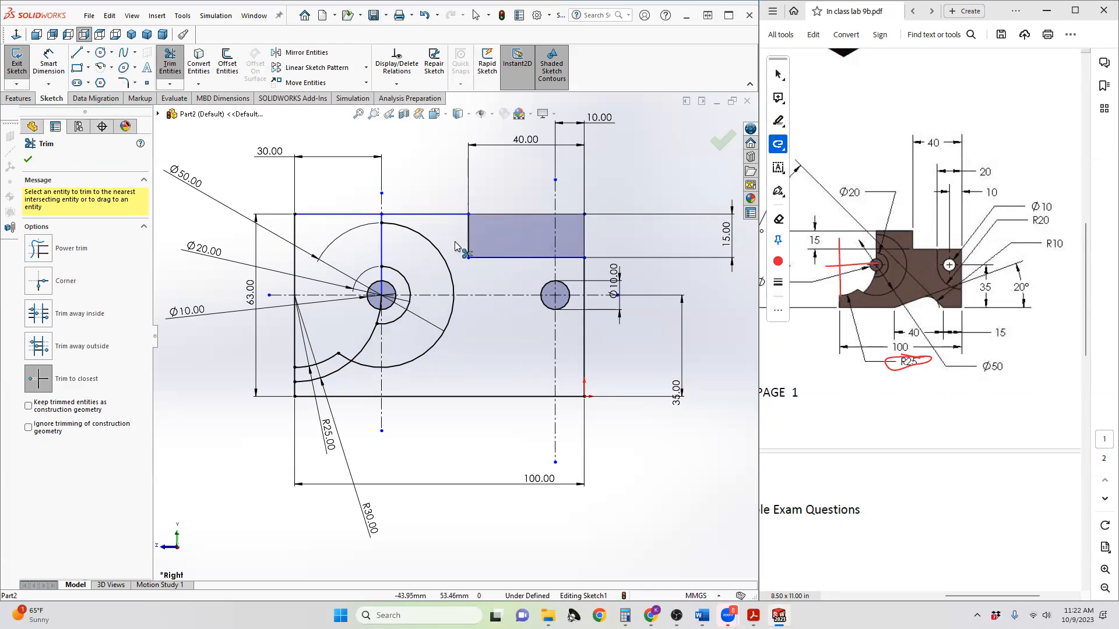
- Sketch a 90° centerpoint arc of radius 20 mm, centered where the right edge meets the horizontal centerline, from that edge below to the centerline
{"action": "left_click", "coordinate": [101, 67]}
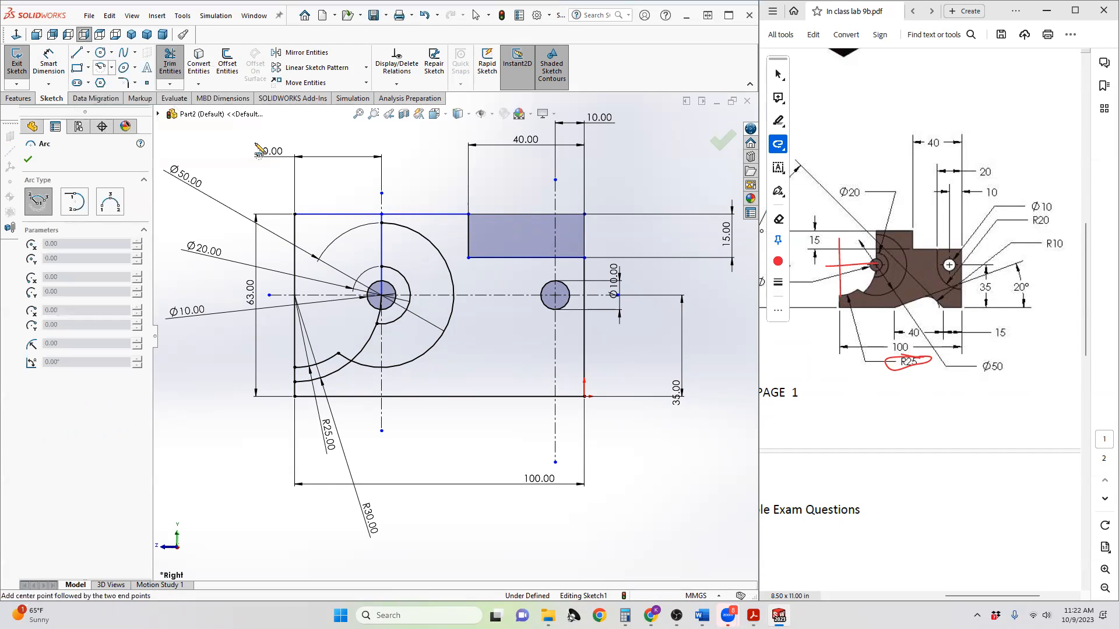
{"action": "left_click", "coordinate": [584, 295]}
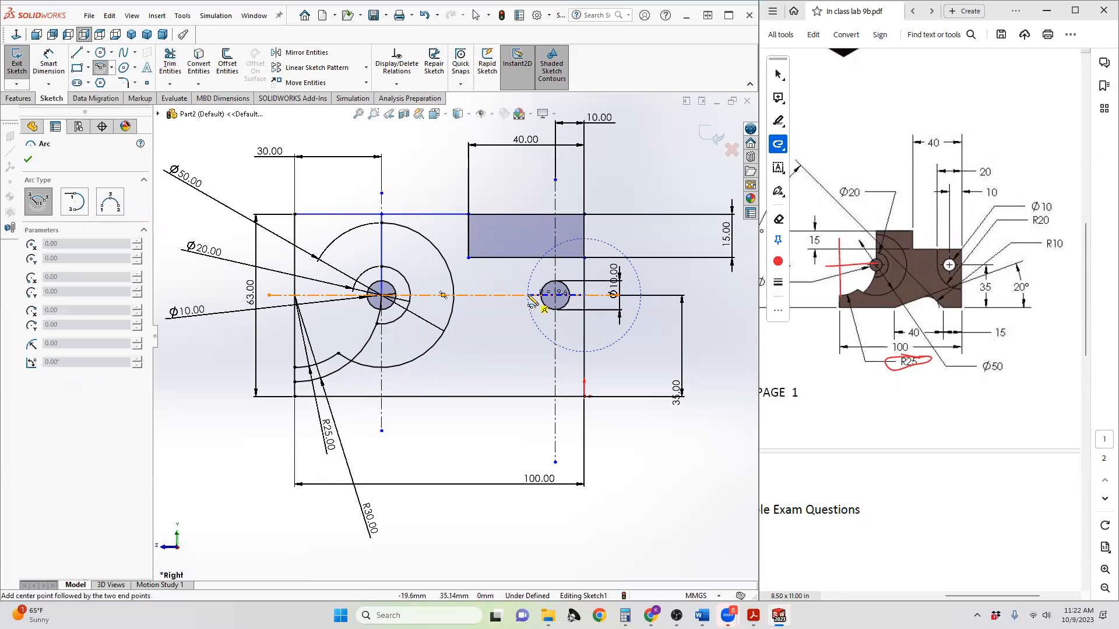
{"action": "left_click", "coordinate": [584, 353]}
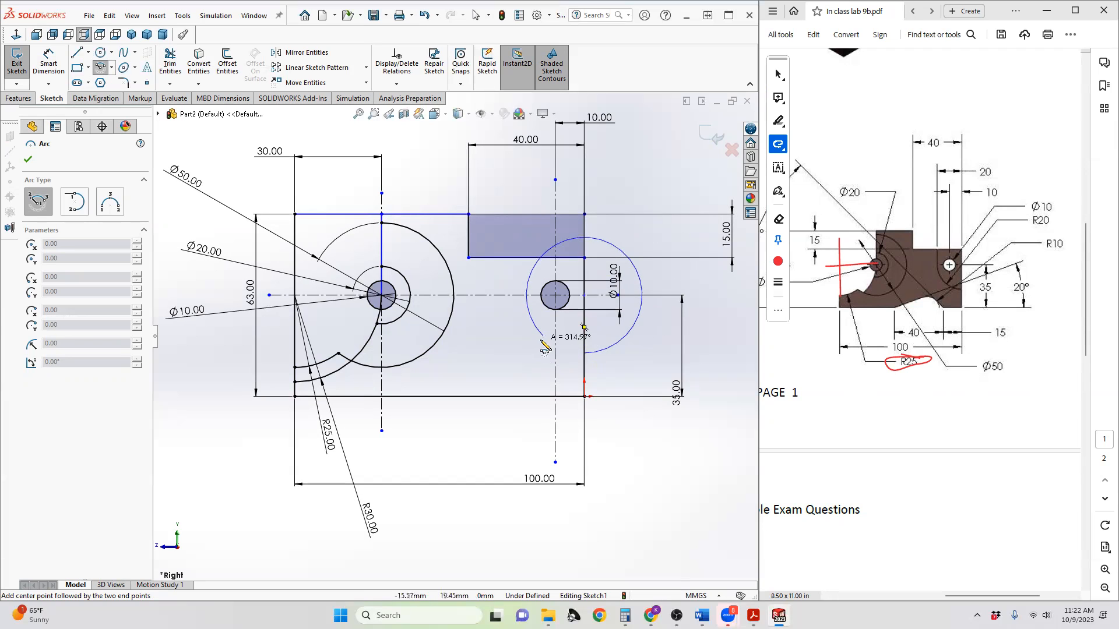
{"action": "left_click", "coordinate": [526, 295]}
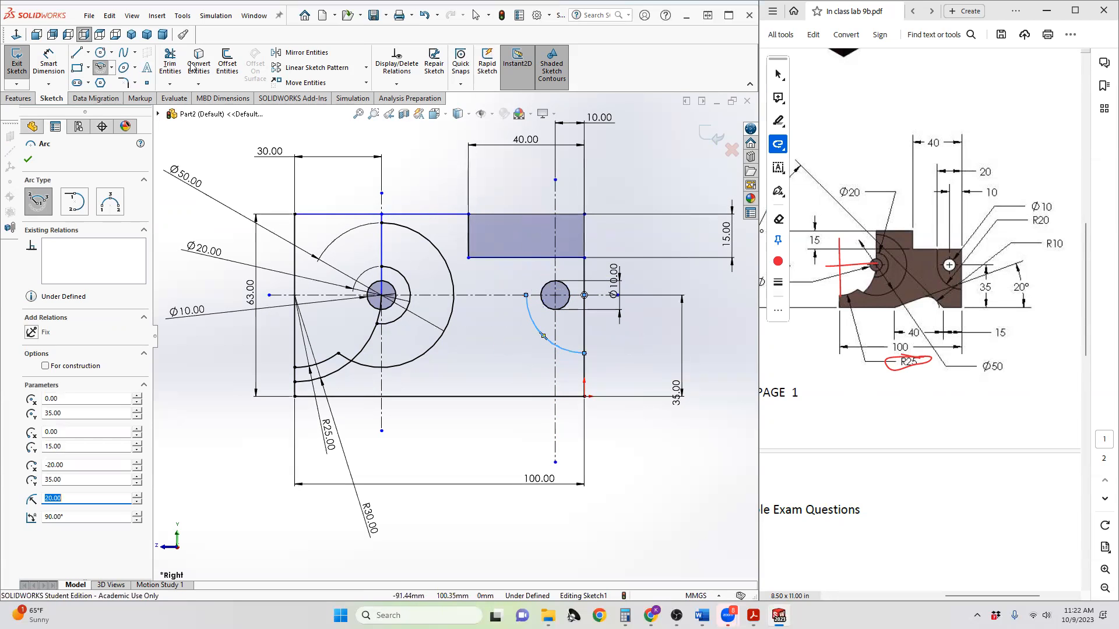
- Sketch a vertical line from the quarter arc's end on the centerline up to the notch's lower edge
{"action": "key", "text": "l"}
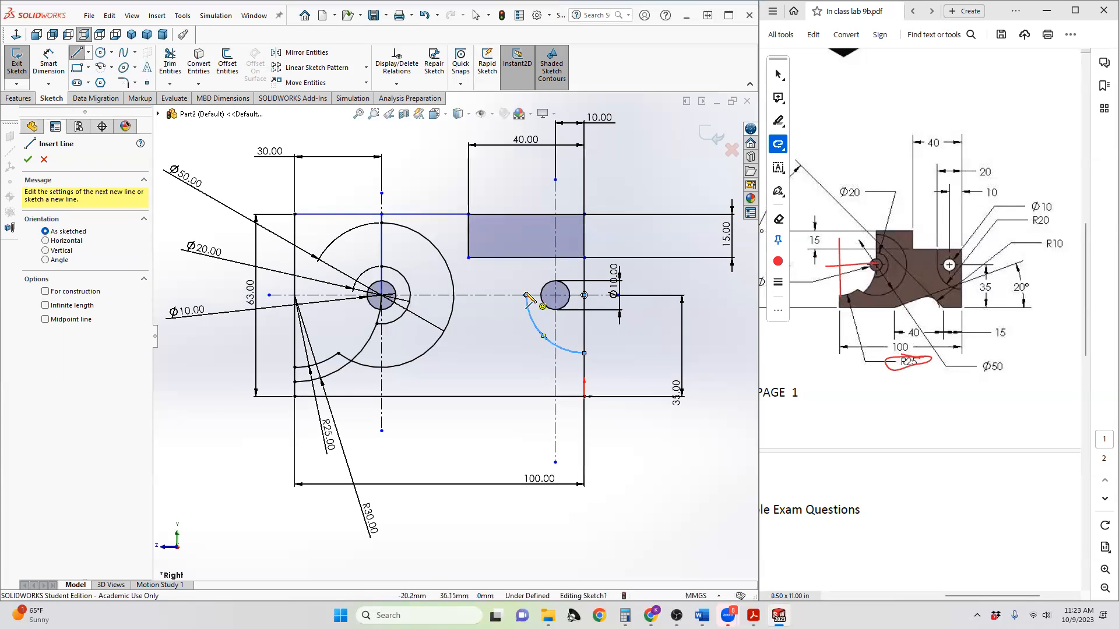
{"action": "left_click", "coordinate": [526, 295]}
{"action": "left_click", "coordinate": [526, 257]}
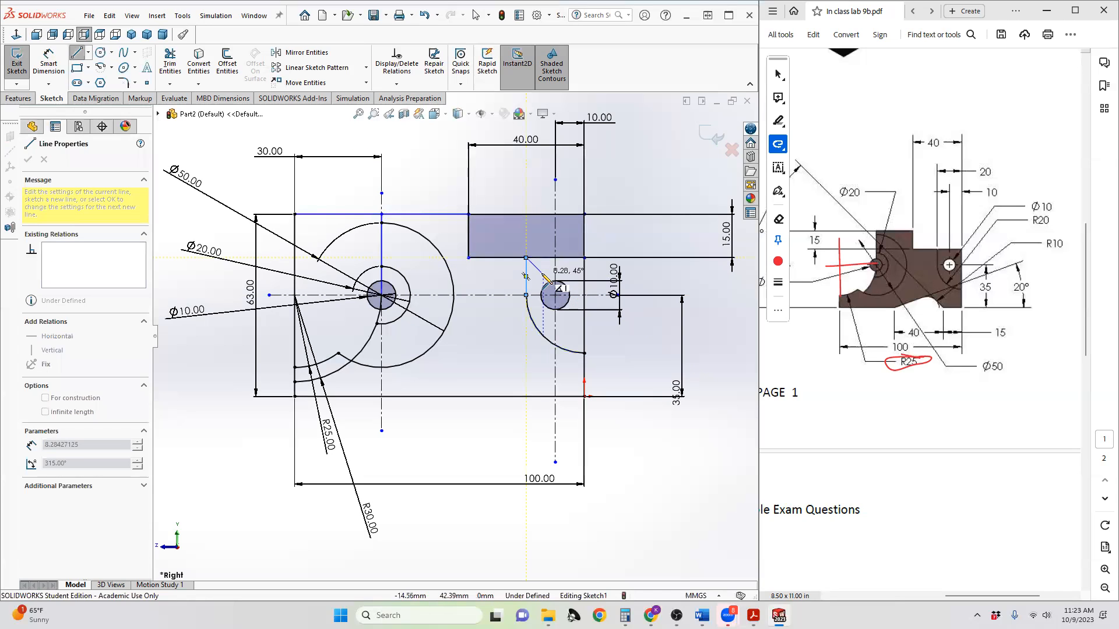
{"action": "key", "text": "Escape"}
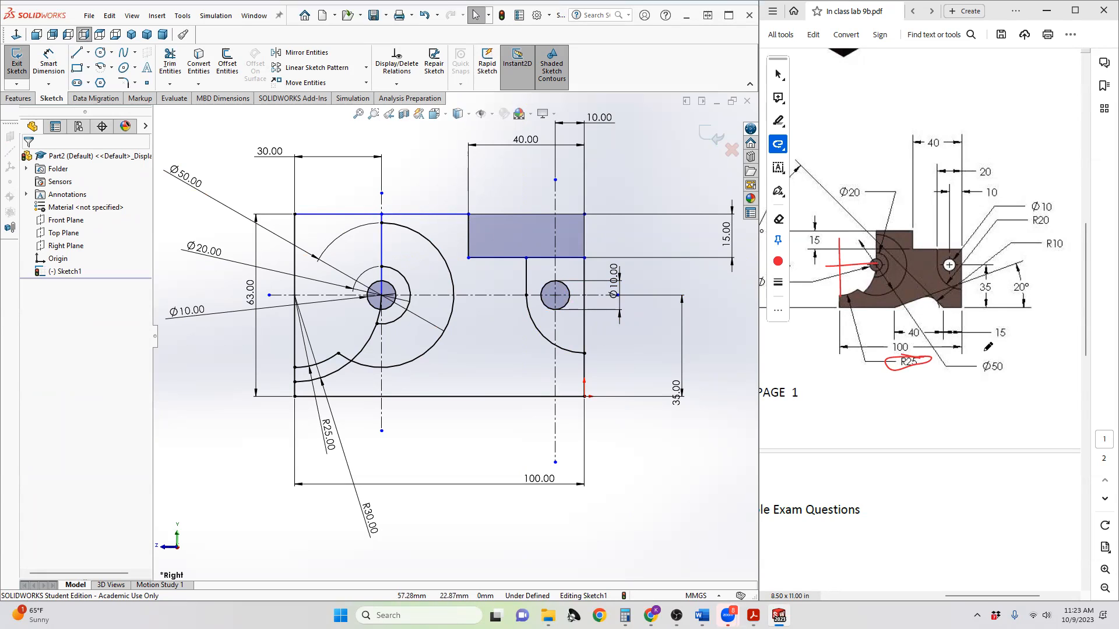
- Sketch two slanted lines forming a peak above the bottom edge, the right one about 18 mm long at 45°, both ending on that edge
{"action": "left_click_drag", "start_coordinate": [987, 597], "coordinate": [983, 599]}
{"action": "scroll", "coordinate": [945, 399], "scroll_direction": "up", "scroll_amount": 1}
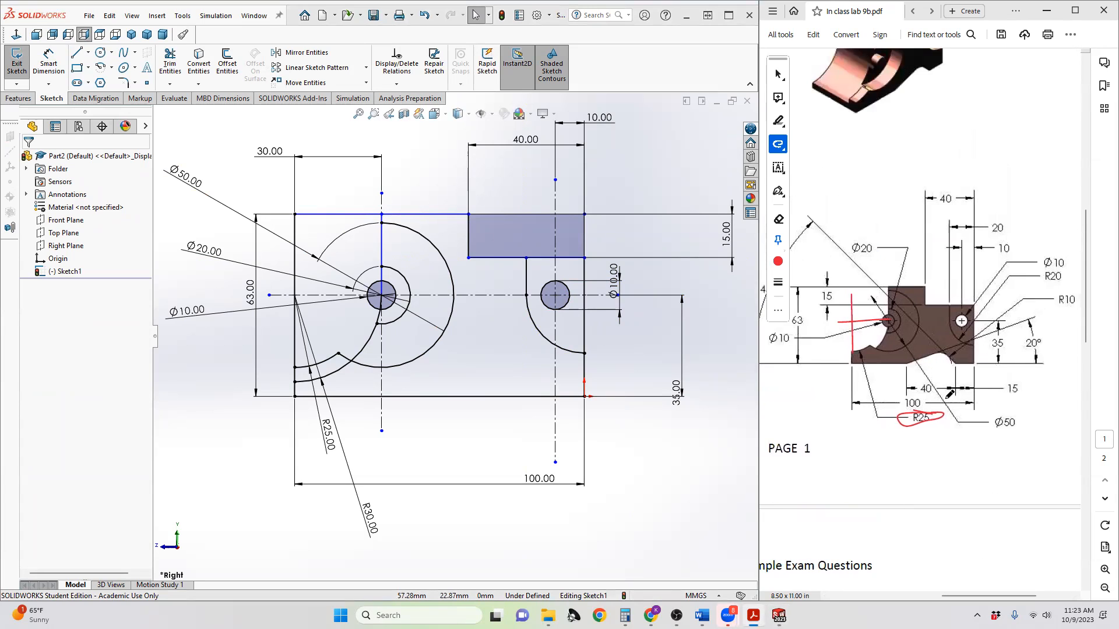
{"action": "scroll", "coordinate": [949, 395], "scroll_direction": "up", "scroll_amount": 2}
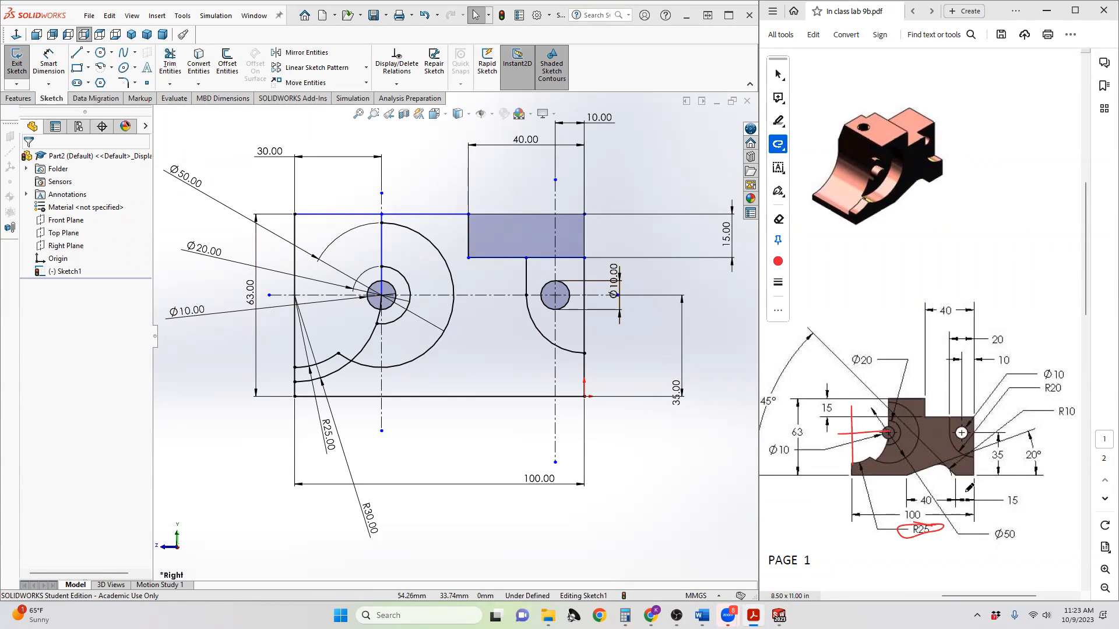
{"action": "left_click", "coordinate": [76, 53]}
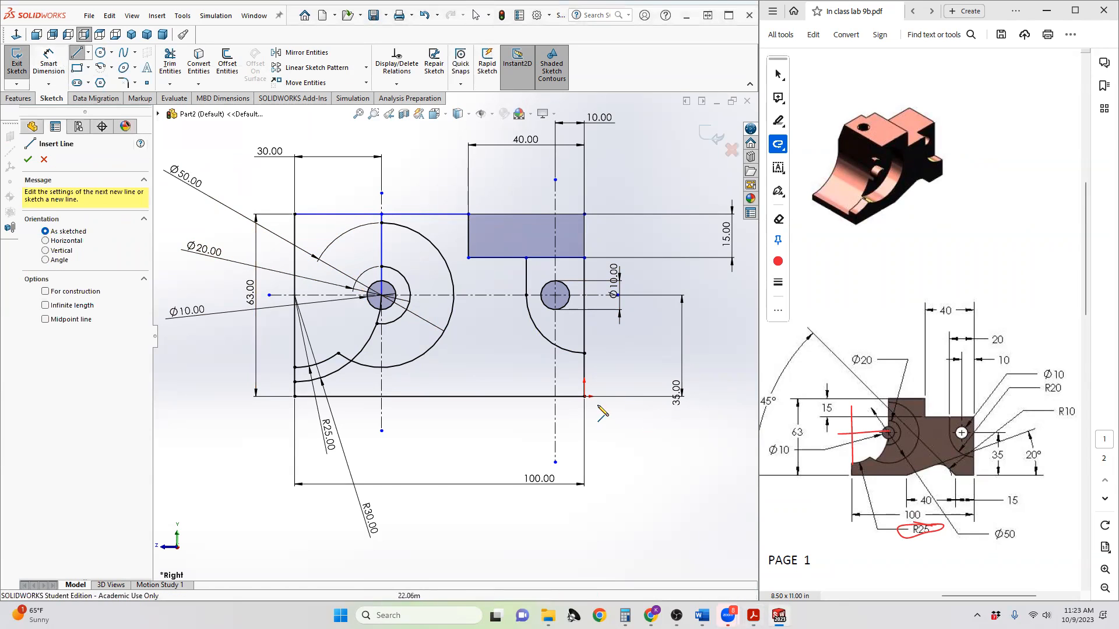
{"action": "left_click", "coordinate": [530, 397]}
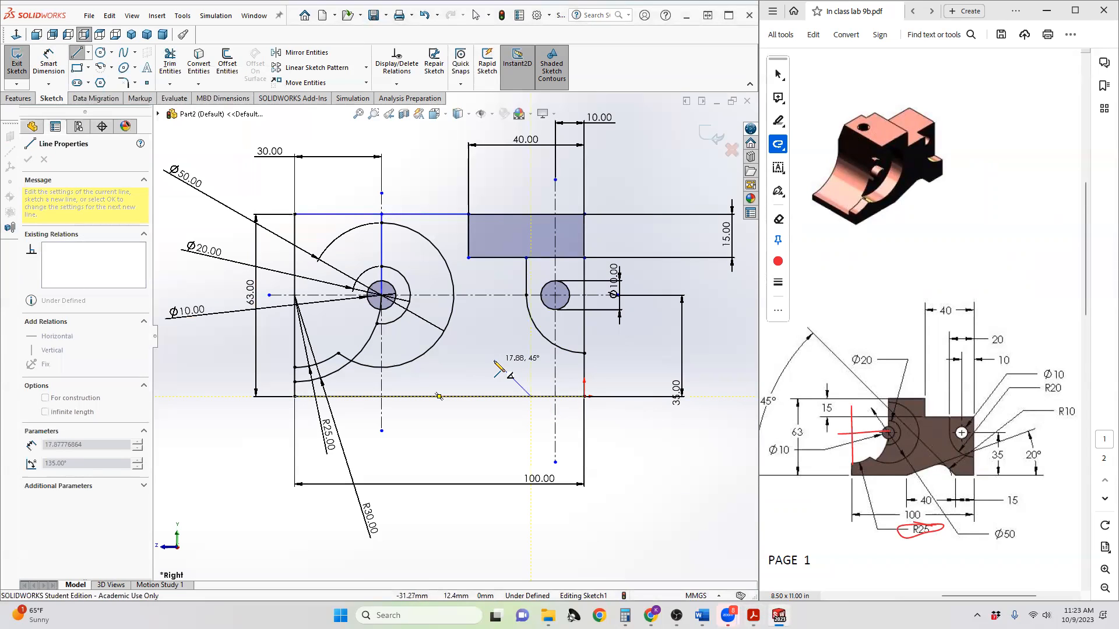
{"action": "left_click", "coordinate": [494, 360]}
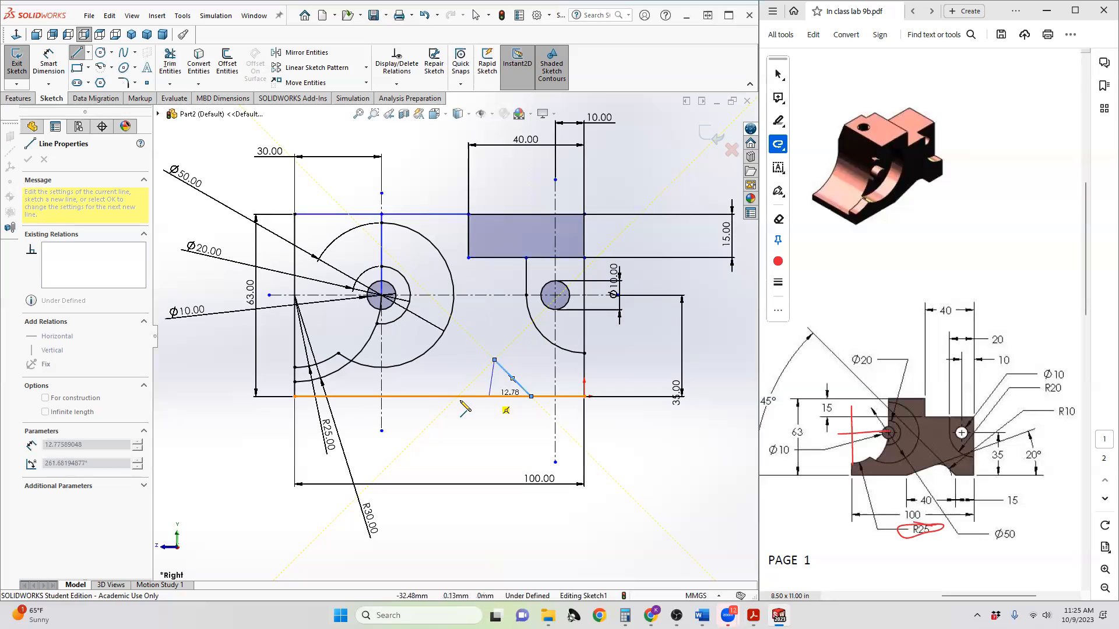
{"action": "left_click", "coordinate": [429, 396]}
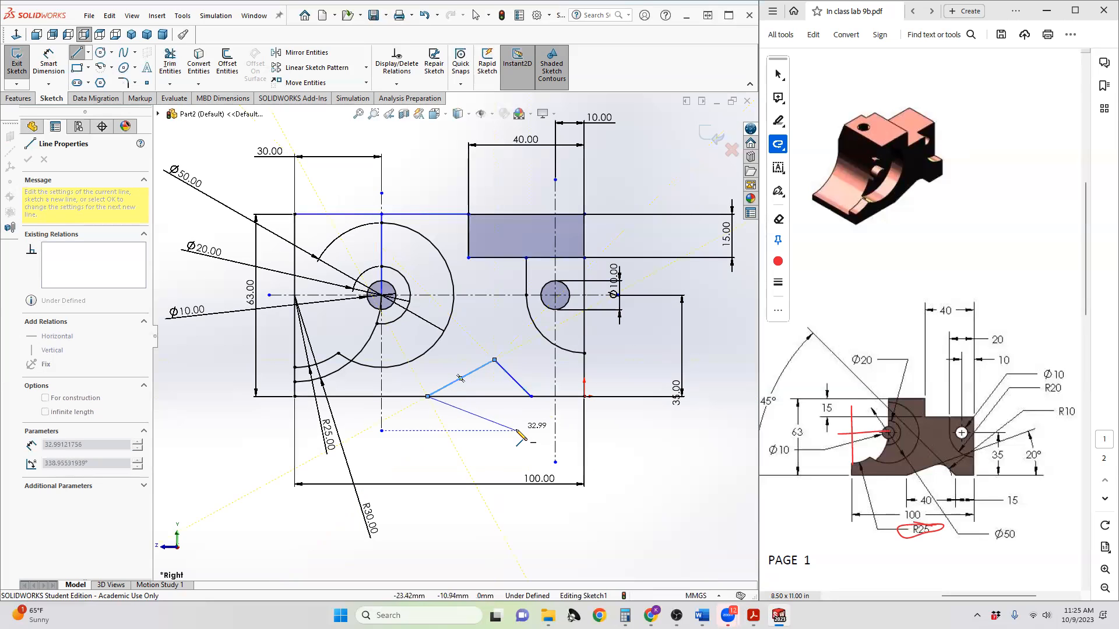
{"action": "key", "text": "Escape"}
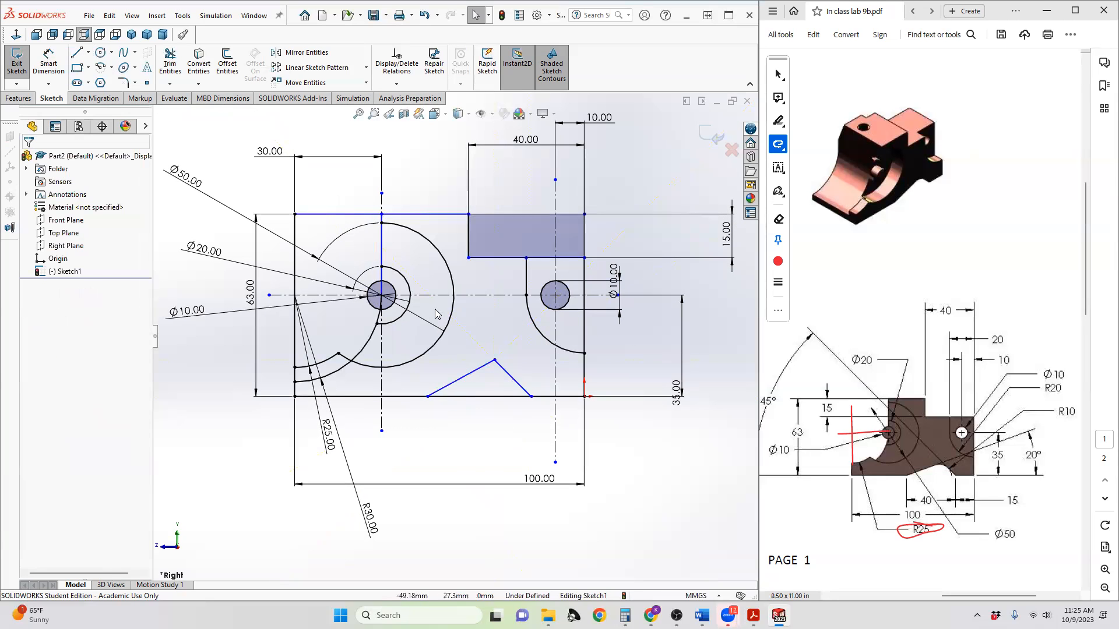
- Dimension the bottom peak's right slanted line at 45° and its left slanted line at 25° to the bottom edge
{"action": "left_click", "coordinate": [48, 63]}
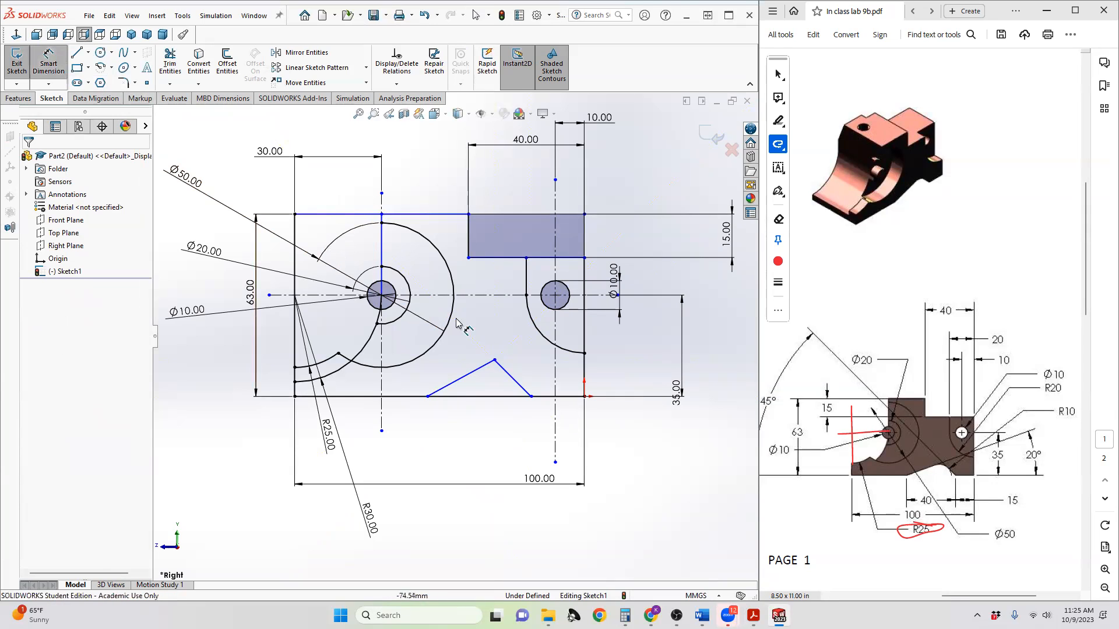
{"action": "left_click", "coordinate": [516, 396]}
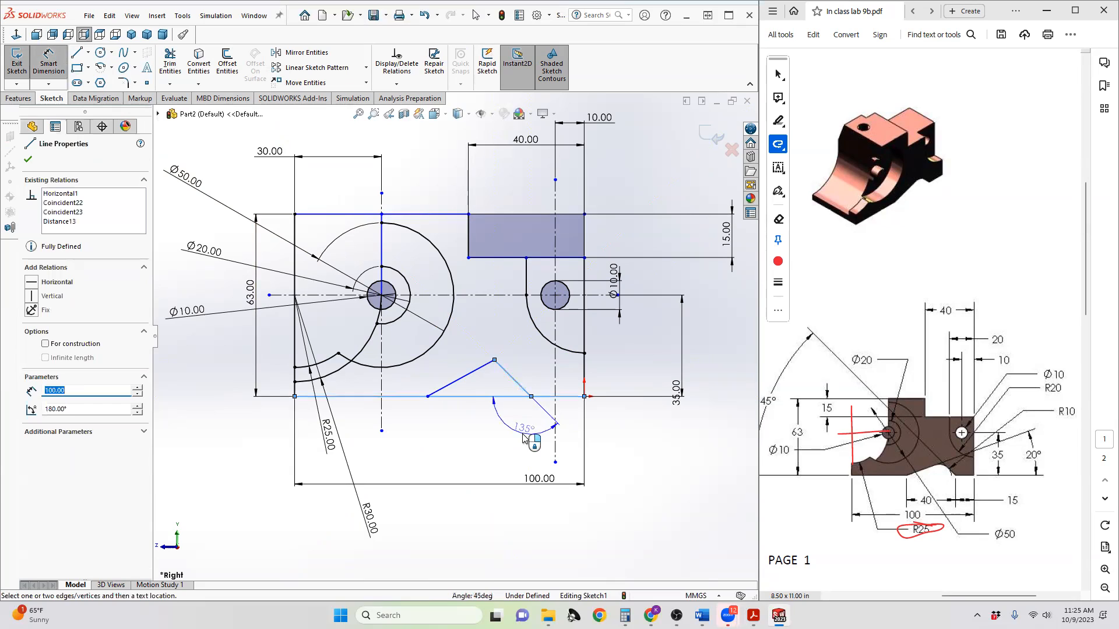
{"action": "left_click", "coordinate": [467, 376]}
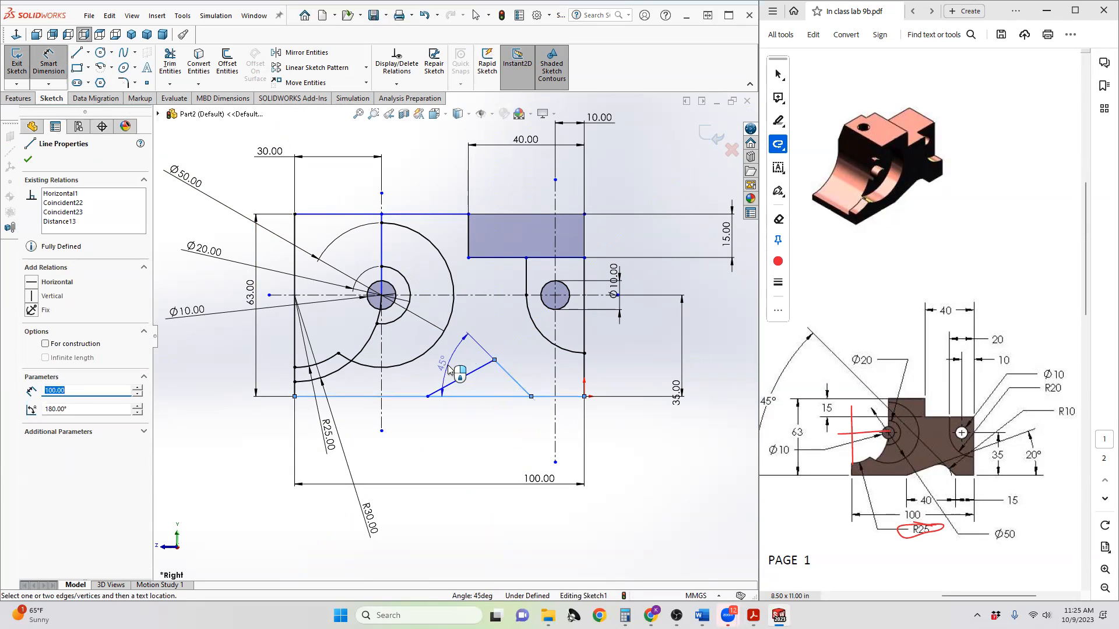
{"action": "left_click", "coordinate": [418, 369]}
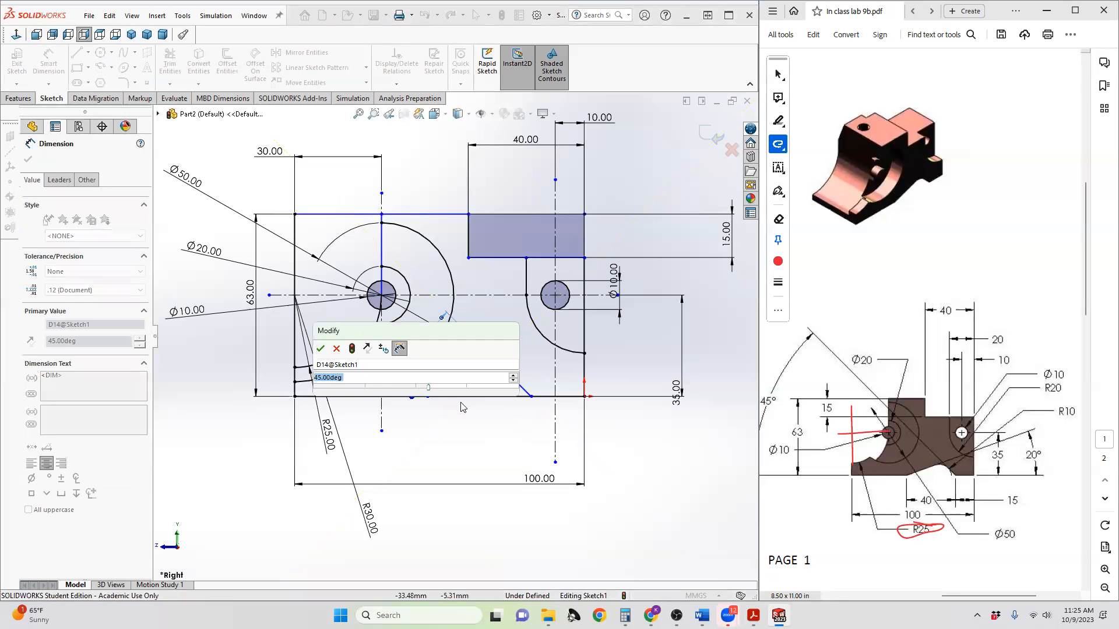
{"action": "left_click", "coordinate": [320, 348]}
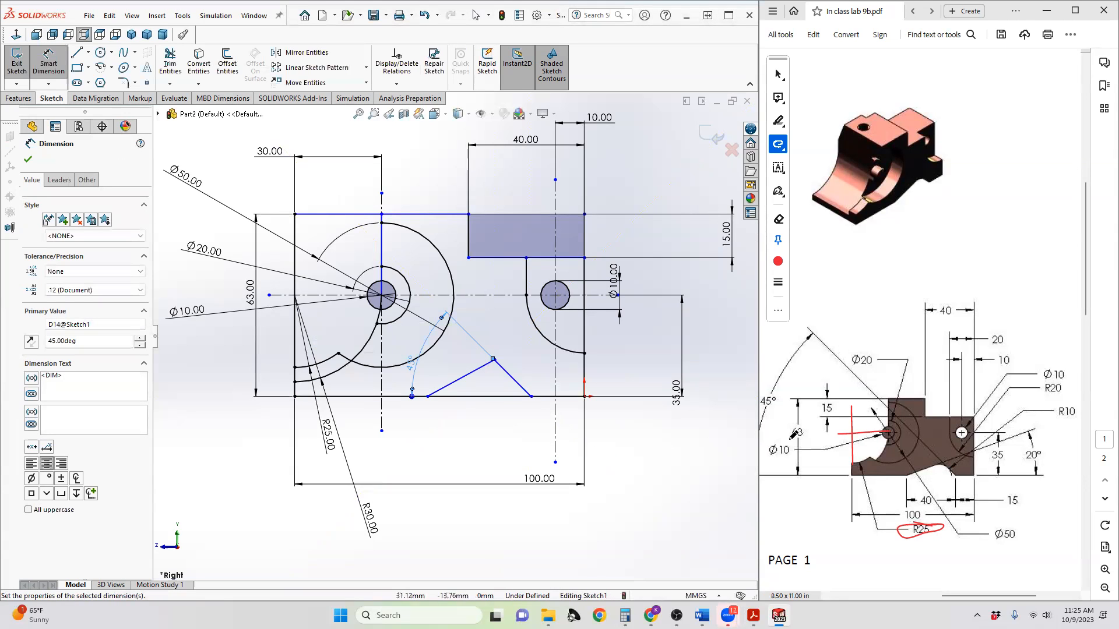
{"action": "left_click", "coordinate": [455, 384]}
{"action": "left_click", "coordinate": [463, 399]}
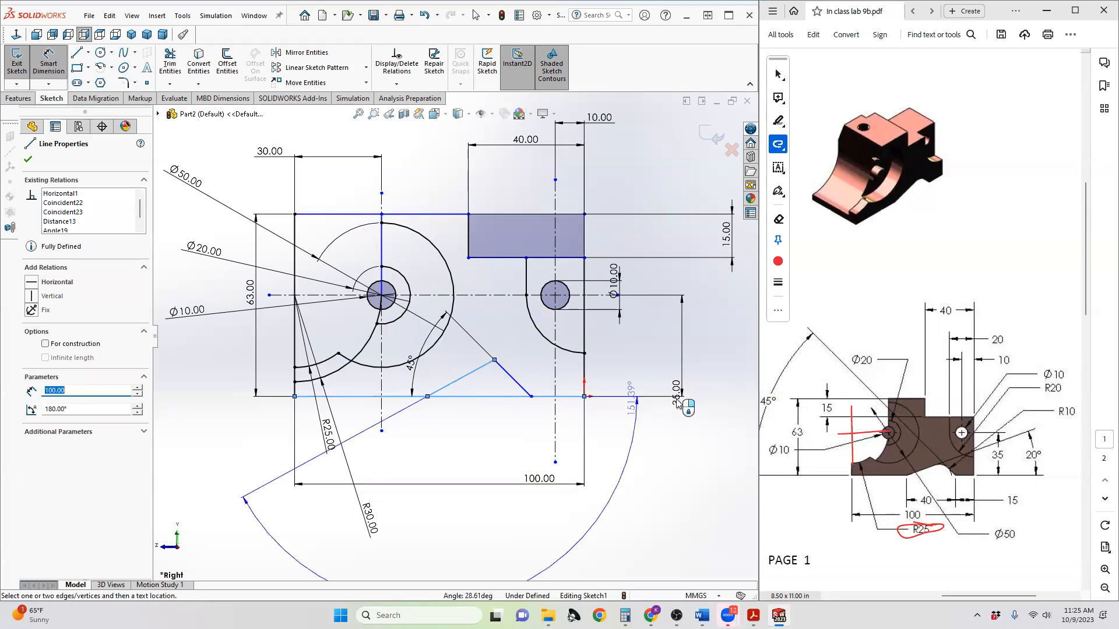
{"action": "left_click", "coordinate": [688, 353]}
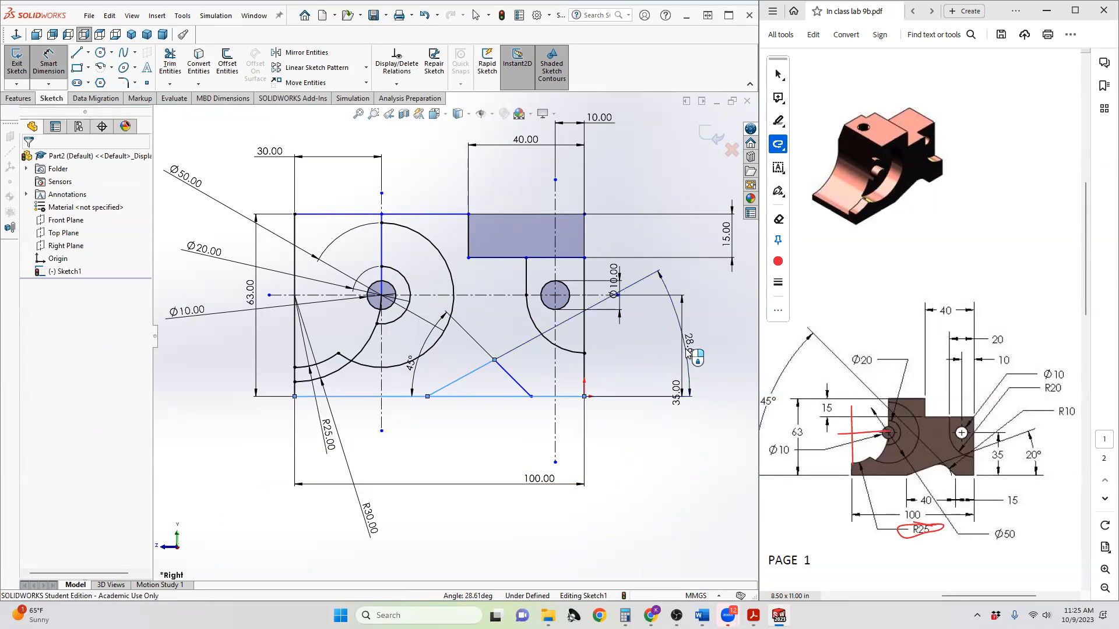
{"action": "key", "text": "Return"}
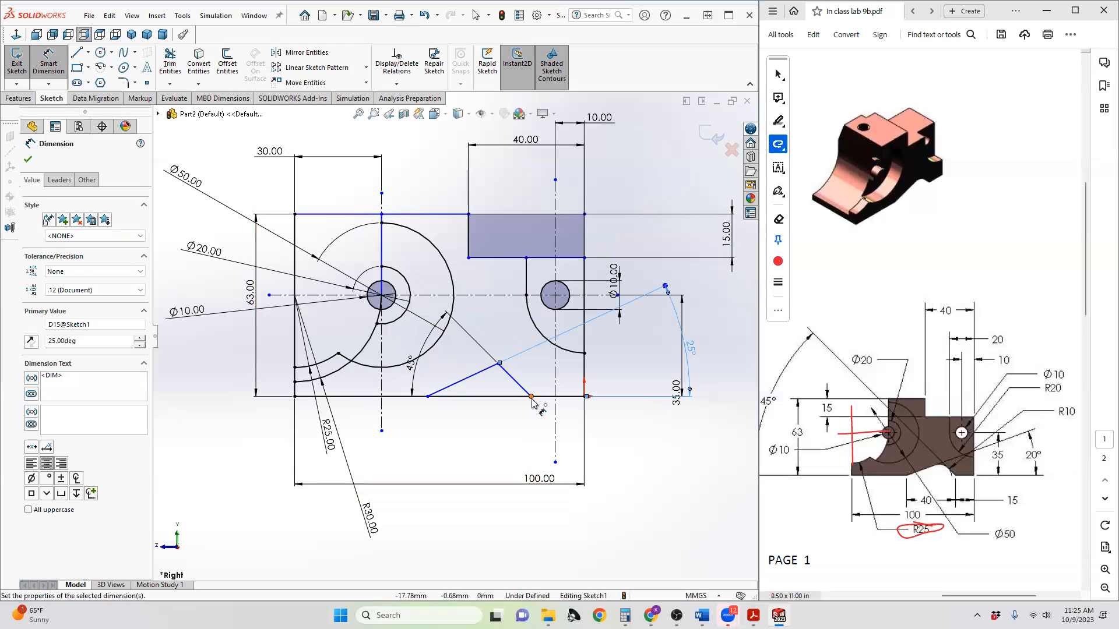
- Place the peak's right end 15 mm from the bottom-right corner and set the distance between its two ends to 40 mm
{"action": "left_click", "coordinate": [585, 397]}
{"action": "left_click", "coordinate": [531, 397]}
{"action": "left_click", "coordinate": [579, 498]}
{"action": "type", "text": "15"}
{"action": "key", "text": "Return"}
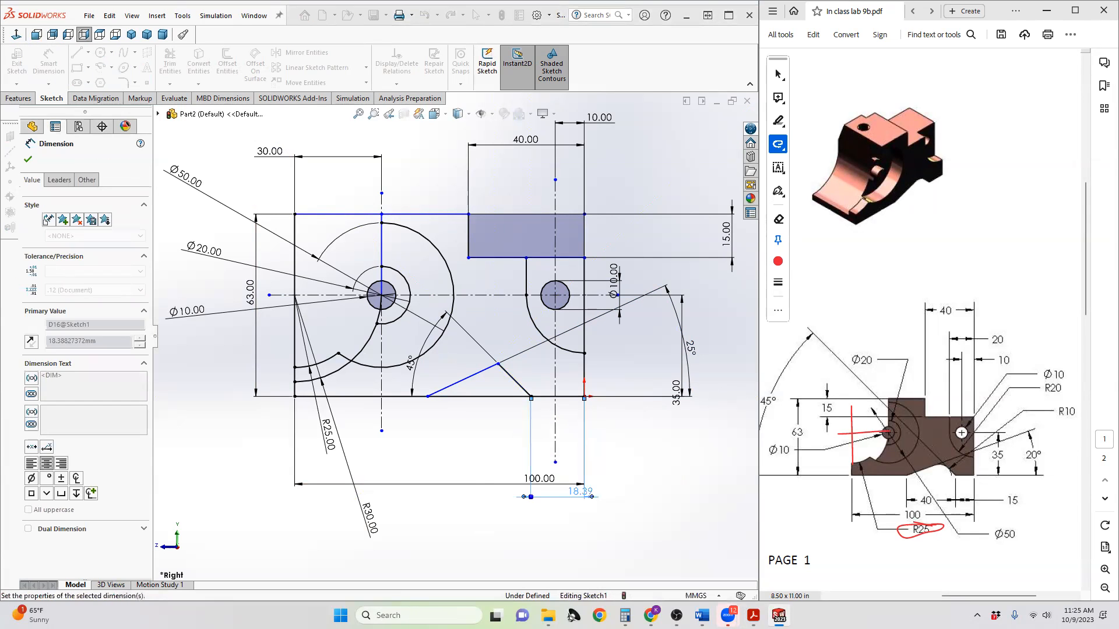
{"action": "left_click", "coordinate": [427, 397]}
{"action": "left_click", "coordinate": [540, 397]}
{"action": "left_click", "coordinate": [505, 528]}
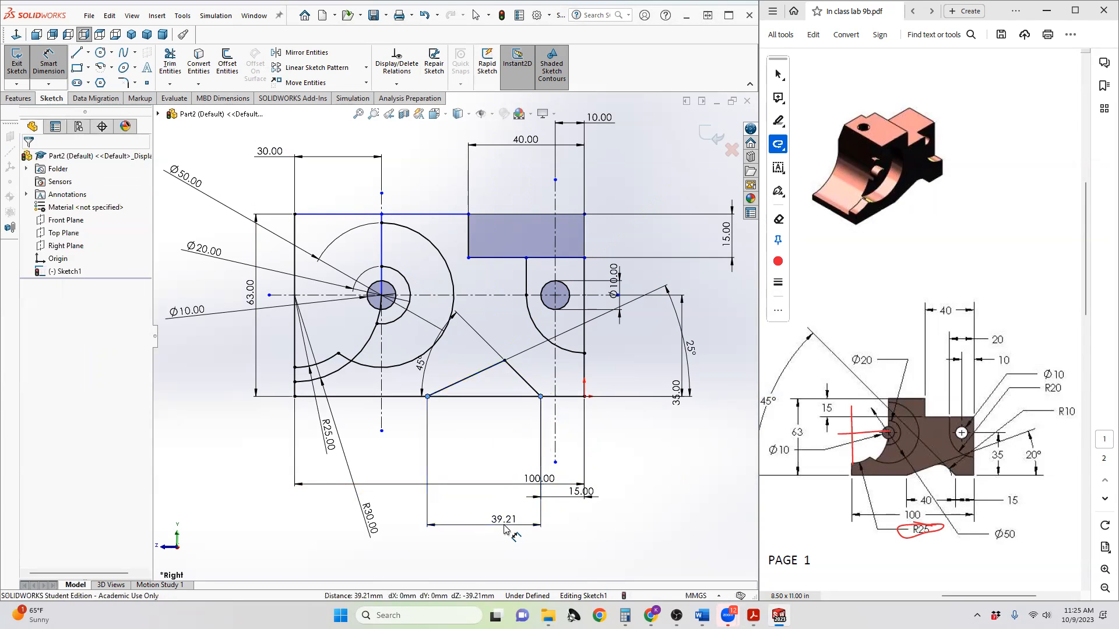
{"action": "type", "text": "40"}
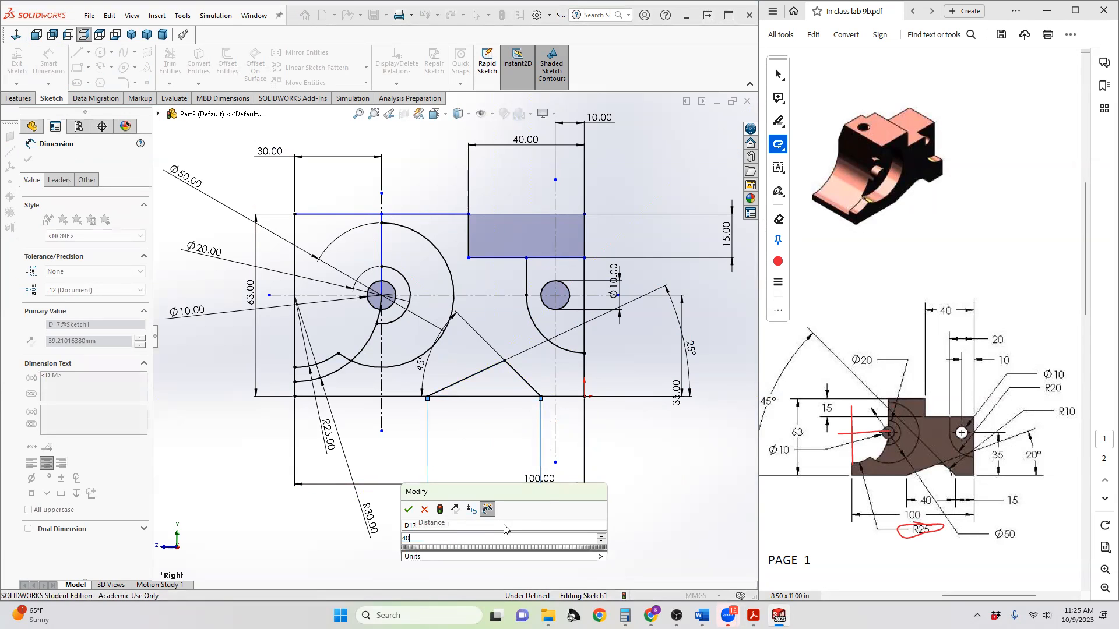
{"action": "key", "text": "Return"}
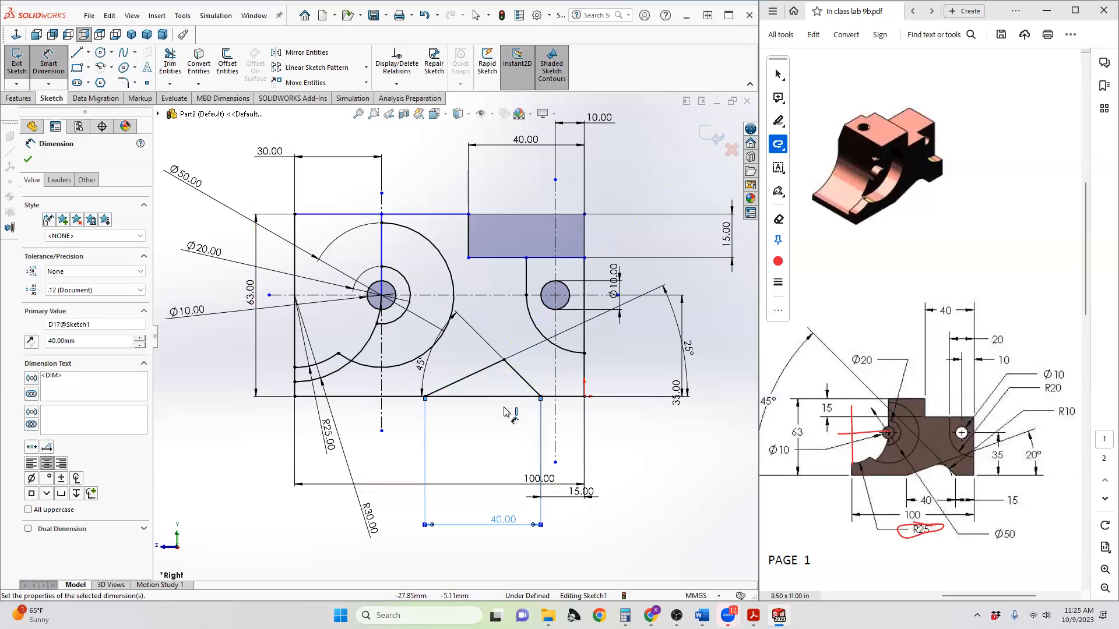
- Round the peak between the two slanted lines with a 10 mm sketch fillet
{"action": "left_click", "coordinate": [123, 82]}
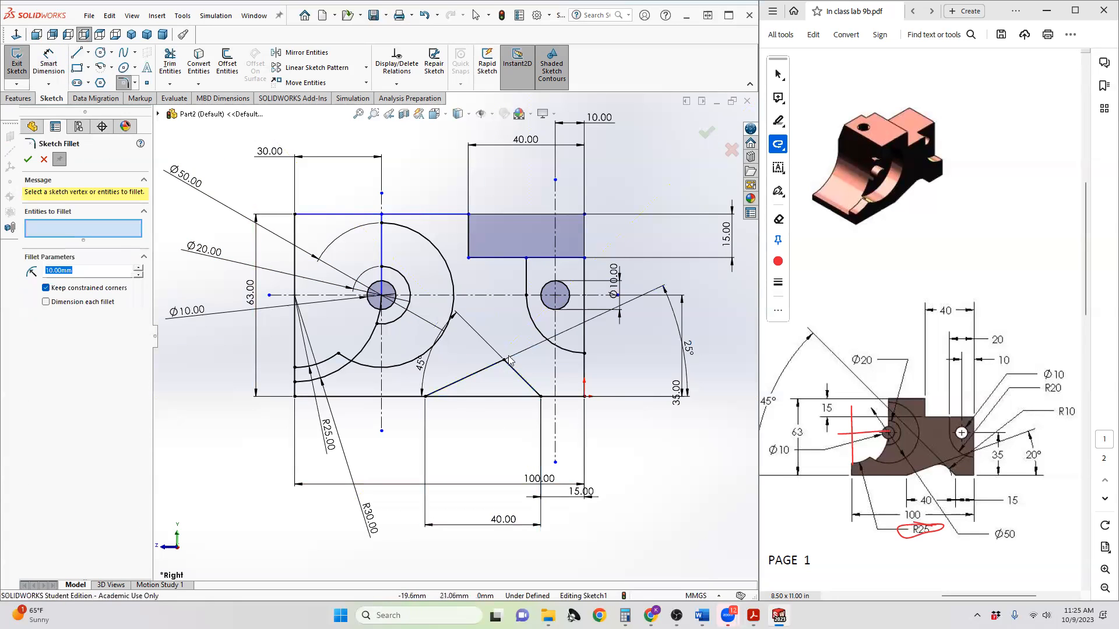
{"action": "left_click", "coordinate": [503, 360]}
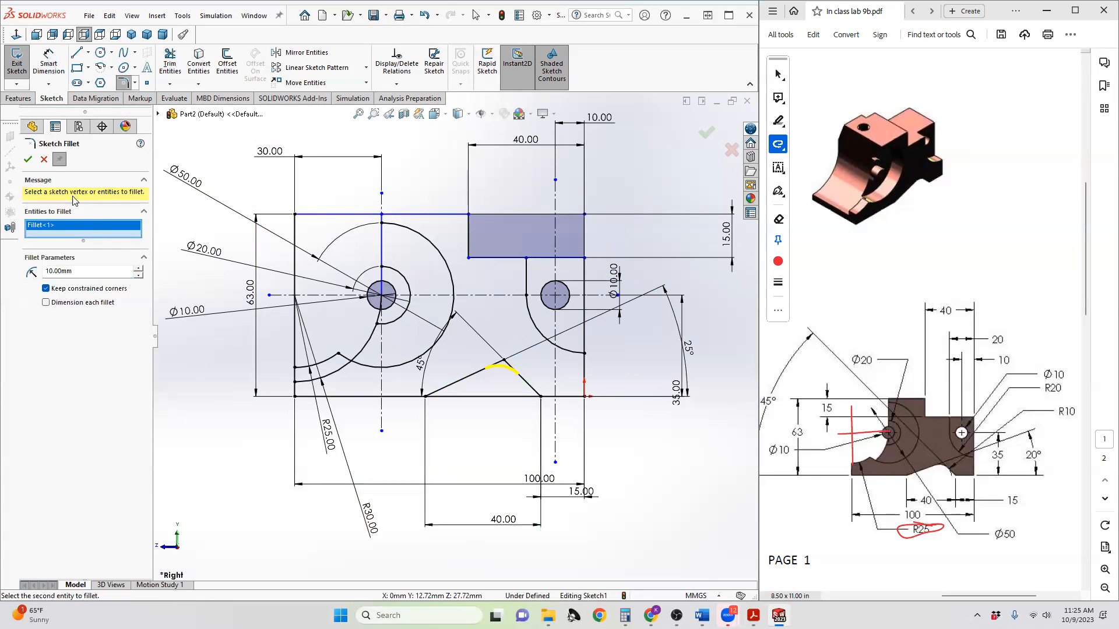
{"action": "left_click", "coordinate": [28, 159]}
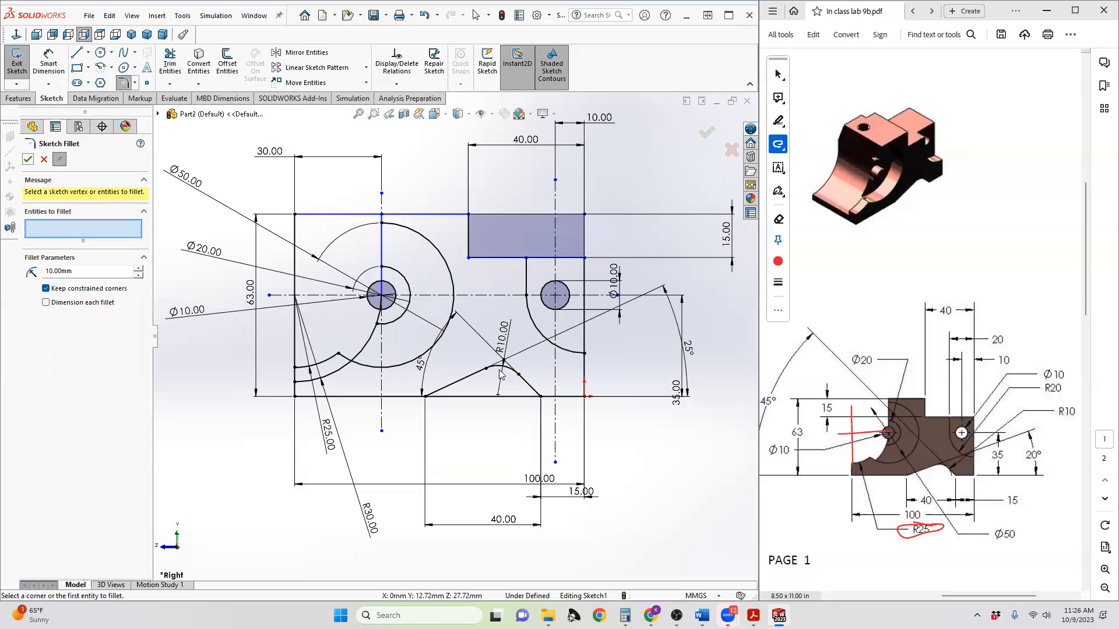
- Trim the bottom edge under the peak, the rectangle's upper-left edges and the right edge beside the notch, finishing the sketch
{"action": "left_click", "coordinate": [42, 56]}
{"action": "left_click", "coordinate": [170, 61]}
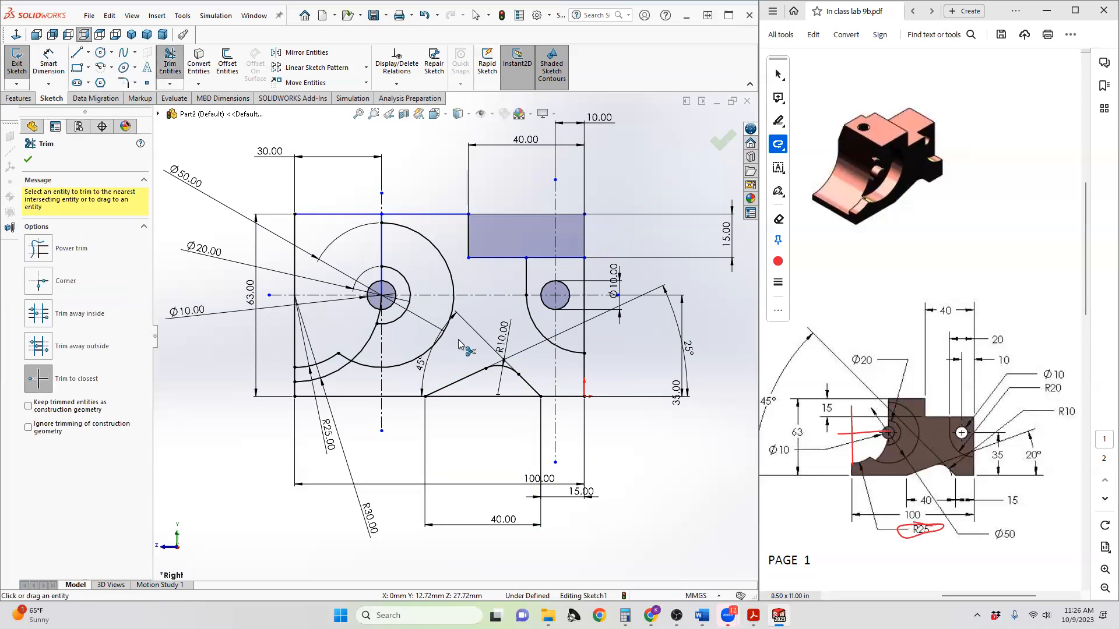
{"action": "left_click", "coordinate": [474, 397]}
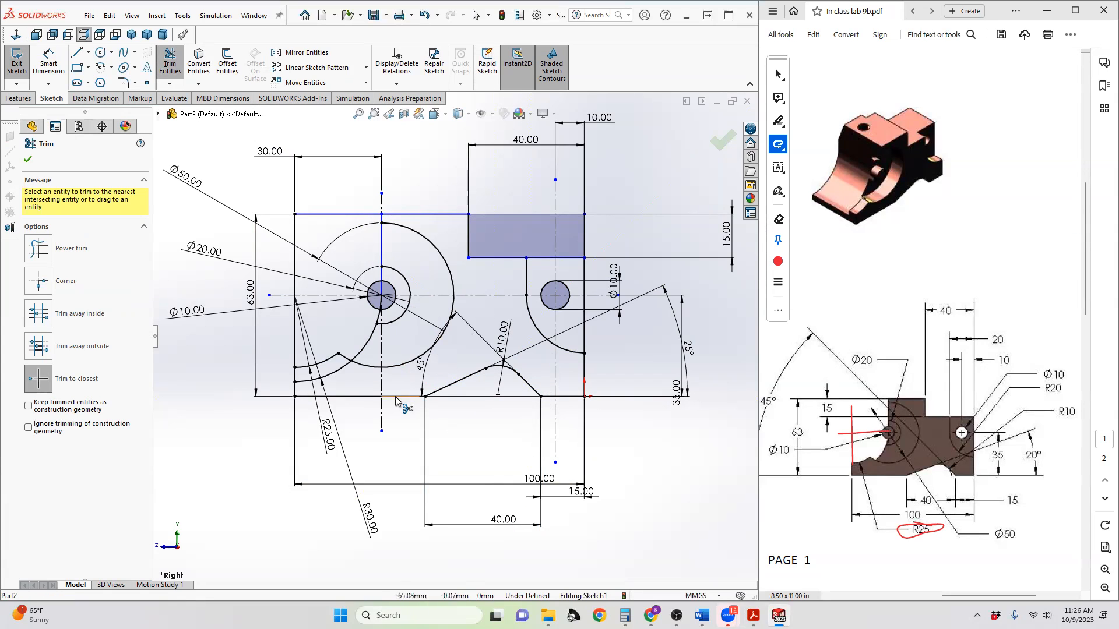
{"action": "left_click", "coordinate": [352, 215]}
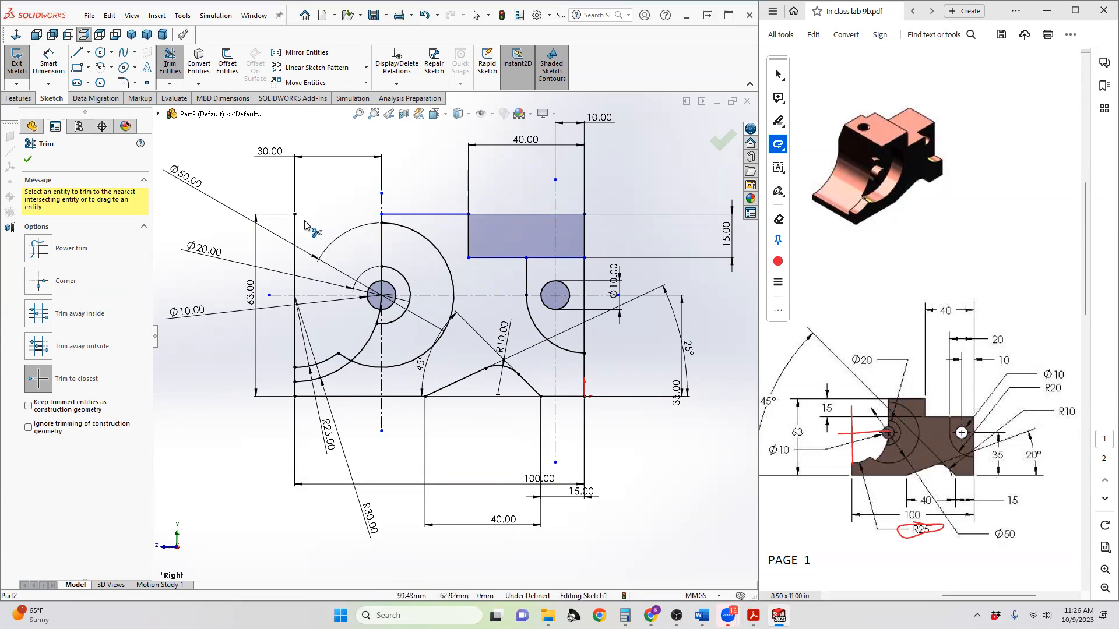
{"action": "left_click", "coordinate": [296, 236]}
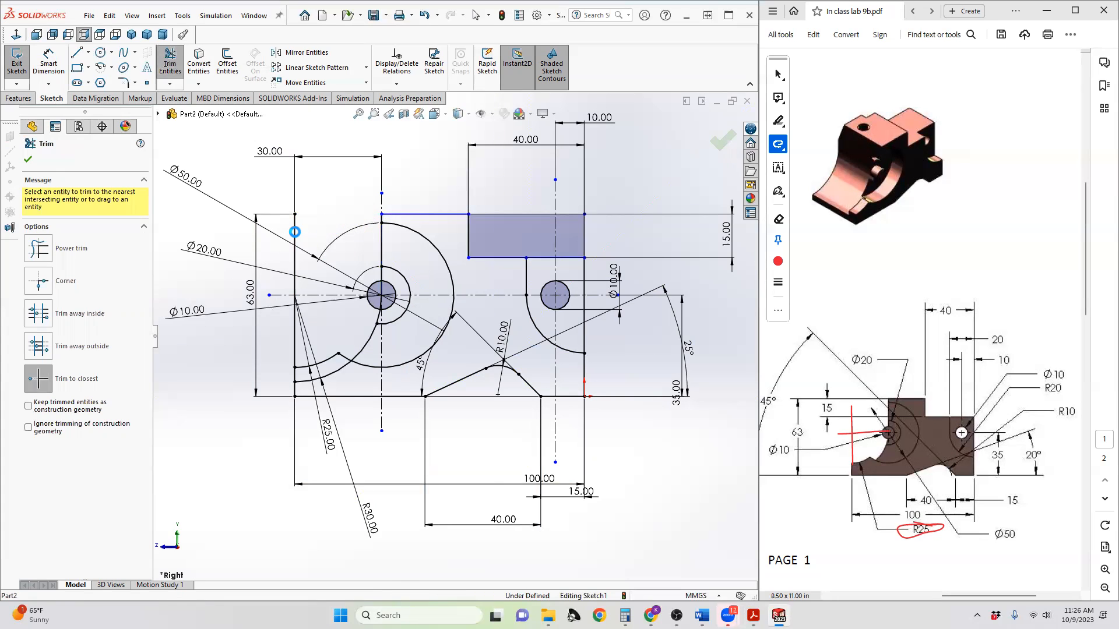
{"action": "left_click", "coordinate": [593, 313]}
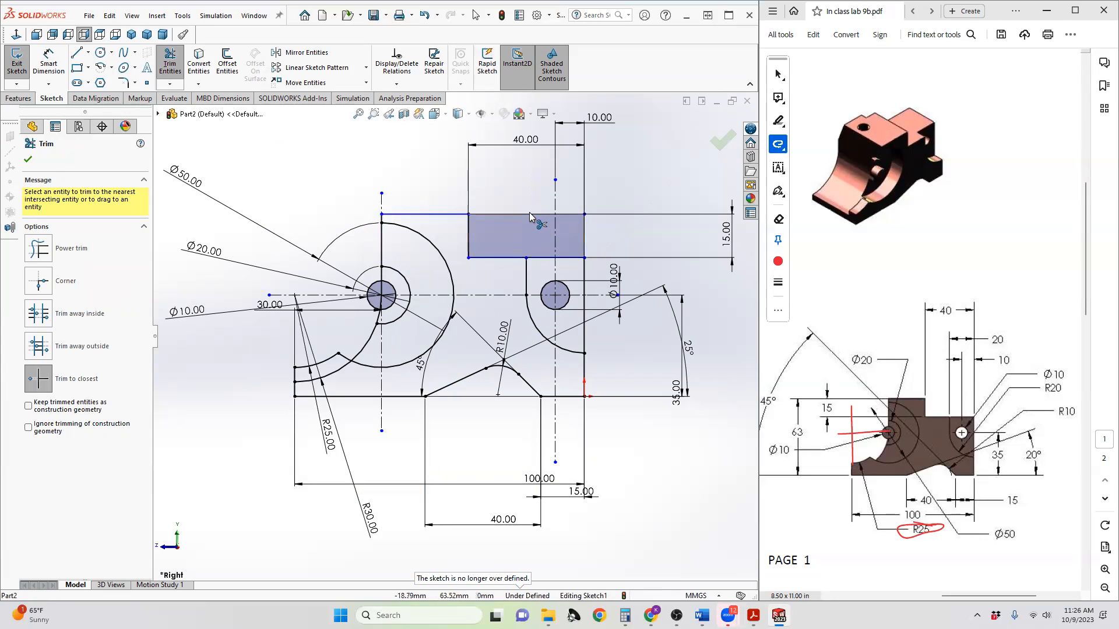
{"action": "left_click", "coordinate": [583, 234]}
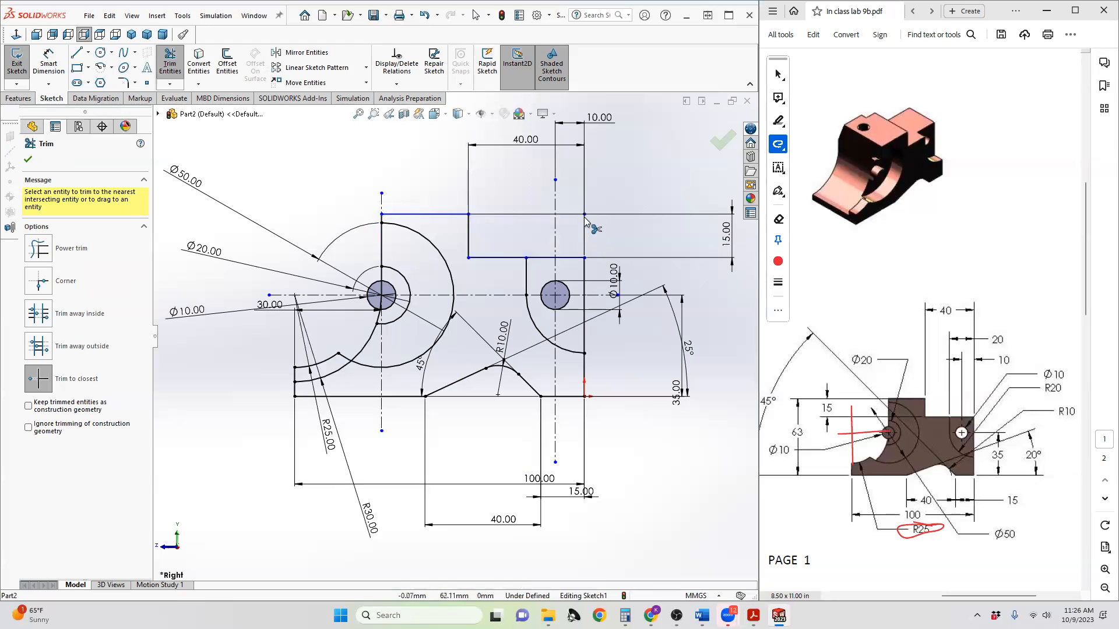
{"action": "left_click", "coordinate": [20, 83]}
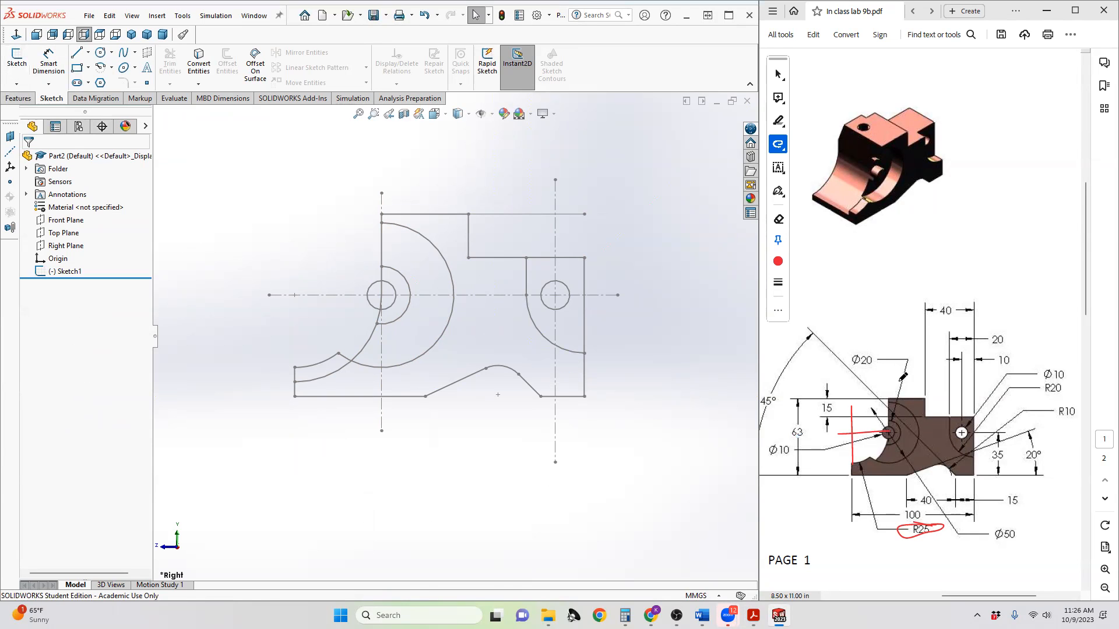
- Examine the isometric view and question on page 2 of the lab PDF and the part specifications on page 1
{"action": "scroll", "coordinate": [902, 350], "scroll_direction": "down", "scroll_amount": 10}
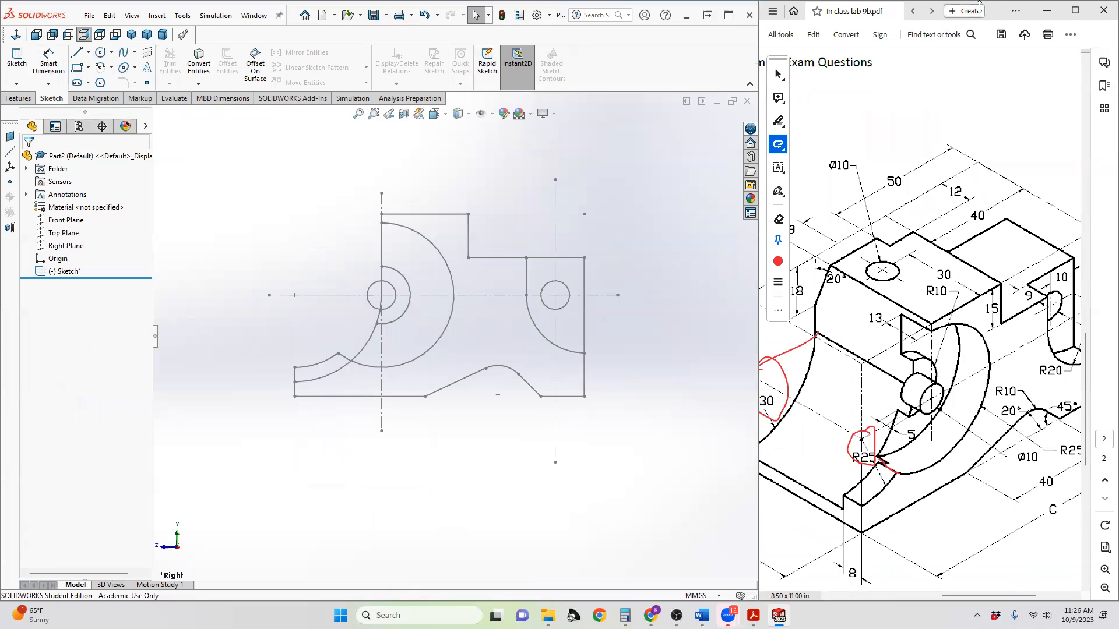
{"action": "scroll", "coordinate": [919, 410], "scroll_direction": "down", "scroll_amount": 2, "text": "ctrl"}
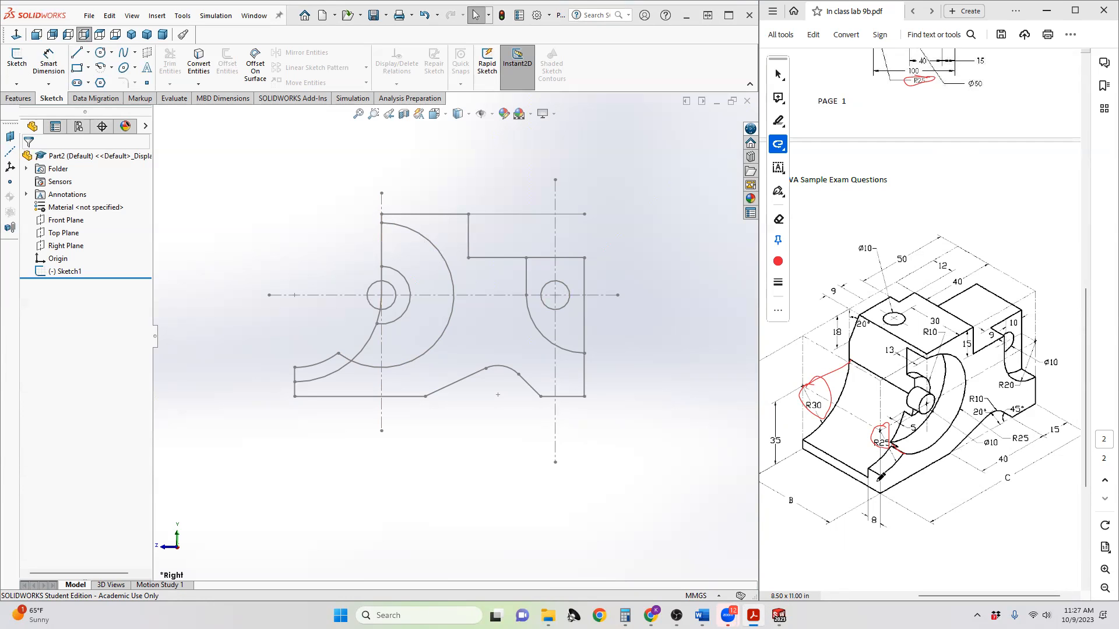
{"action": "left_click_drag", "start_coordinate": [981, 596], "coordinate": [892, 597]}
{"action": "scroll", "coordinate": [874, 385], "scroll_direction": "up", "scroll_amount": 2}
{"action": "scroll", "coordinate": [874, 385], "scroll_direction": "up", "scroll_amount": 10}
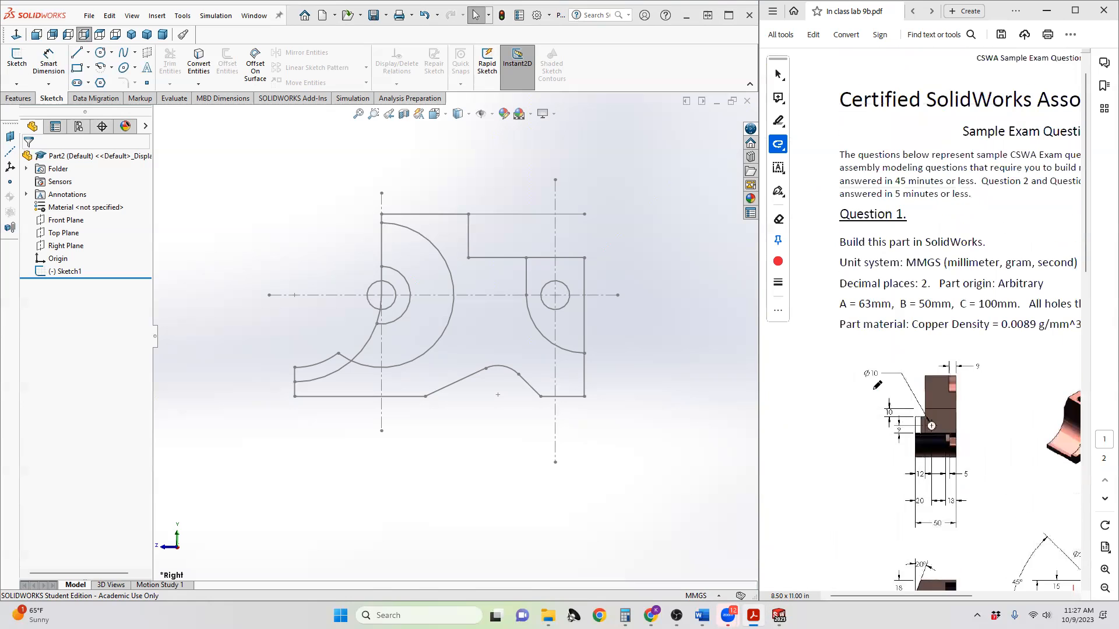
{"action": "scroll", "coordinate": [877, 385], "scroll_direction": "down", "scroll_amount": 10}
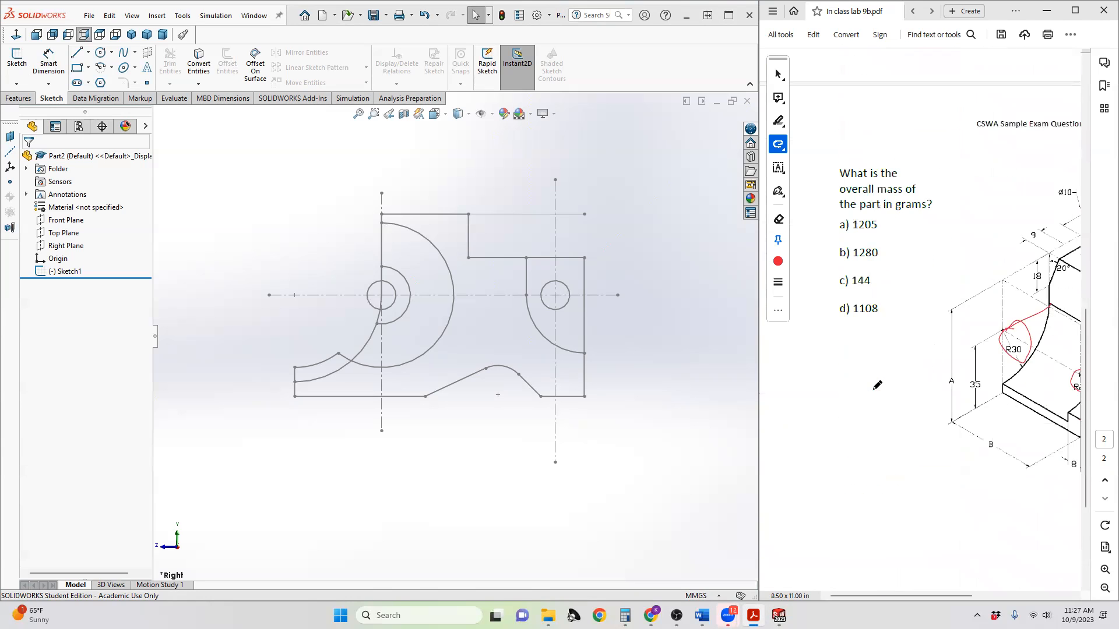
{"action": "left_click_drag", "start_coordinate": [892, 597], "coordinate": [981, 600]}
{"action": "scroll", "coordinate": [967, 443], "scroll_direction": "up", "scroll_amount": 3}
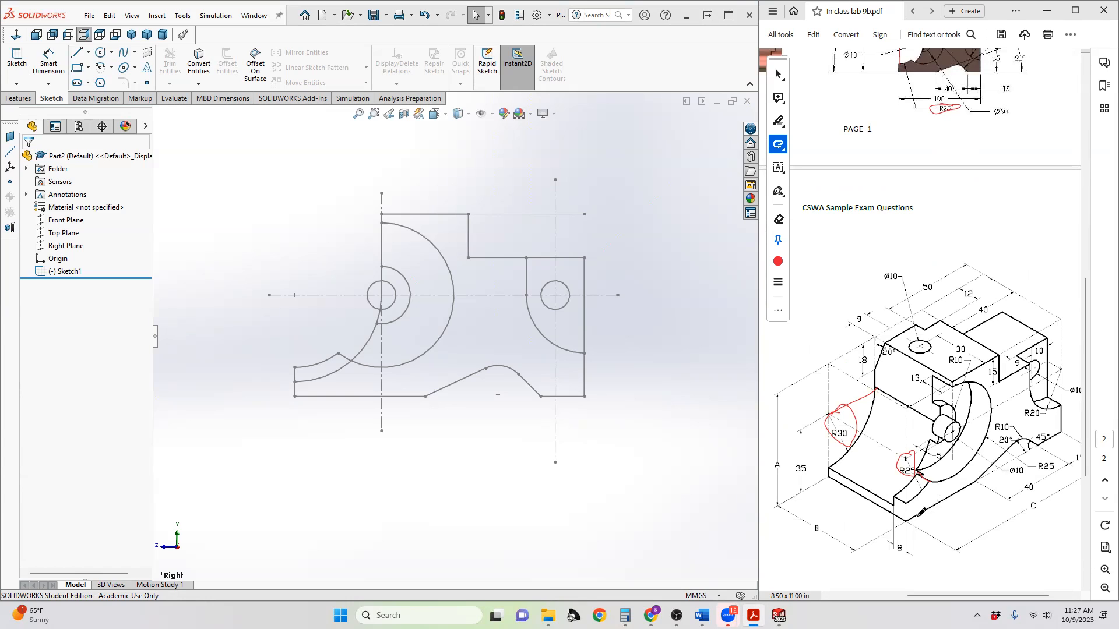
- Set up an extruded boss from the side profile sketch, using only the main body region as contour, with Thin Feature off
{"action": "left_click", "coordinate": [19, 98]}
{"action": "left_click", "coordinate": [21, 61]}
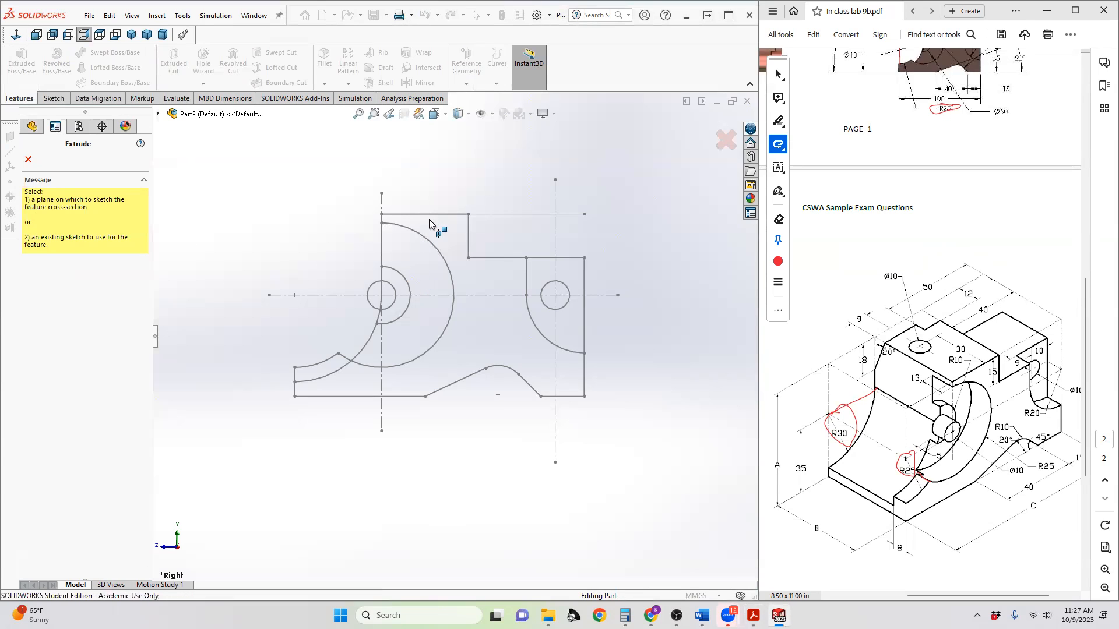
{"action": "left_click", "coordinate": [468, 231]}
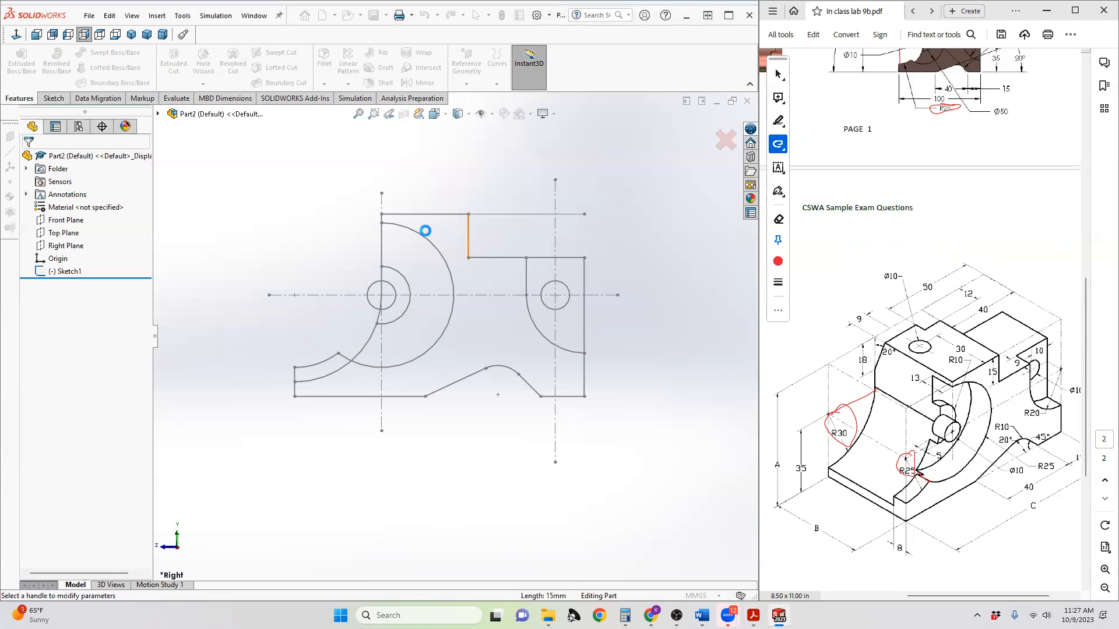
{"action": "left_click", "coordinate": [101, 428]}
{"action": "right_click", "coordinate": [101, 427]}
{"action": "left_click", "coordinate": [142, 438]}
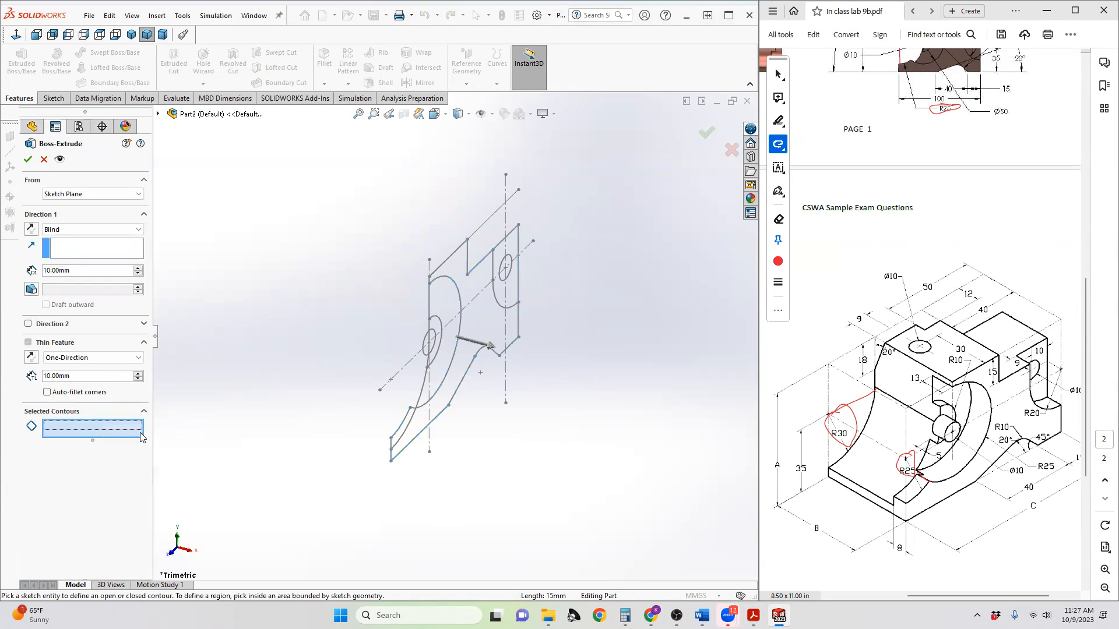
{"action": "left_click", "coordinate": [410, 431]}
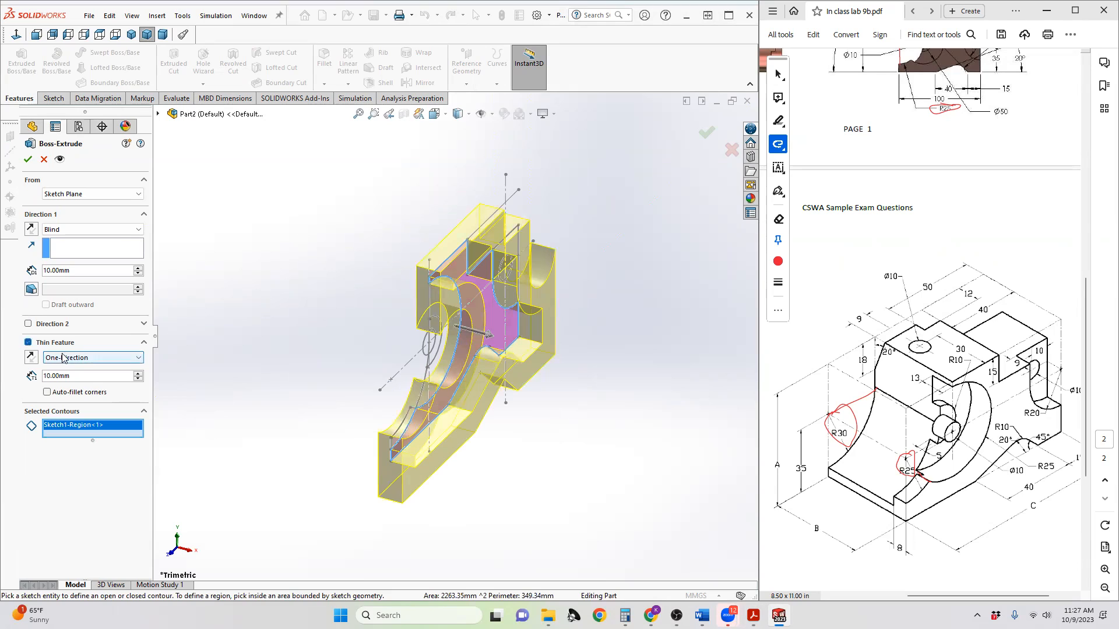
{"action": "left_click", "coordinate": [28, 342]}
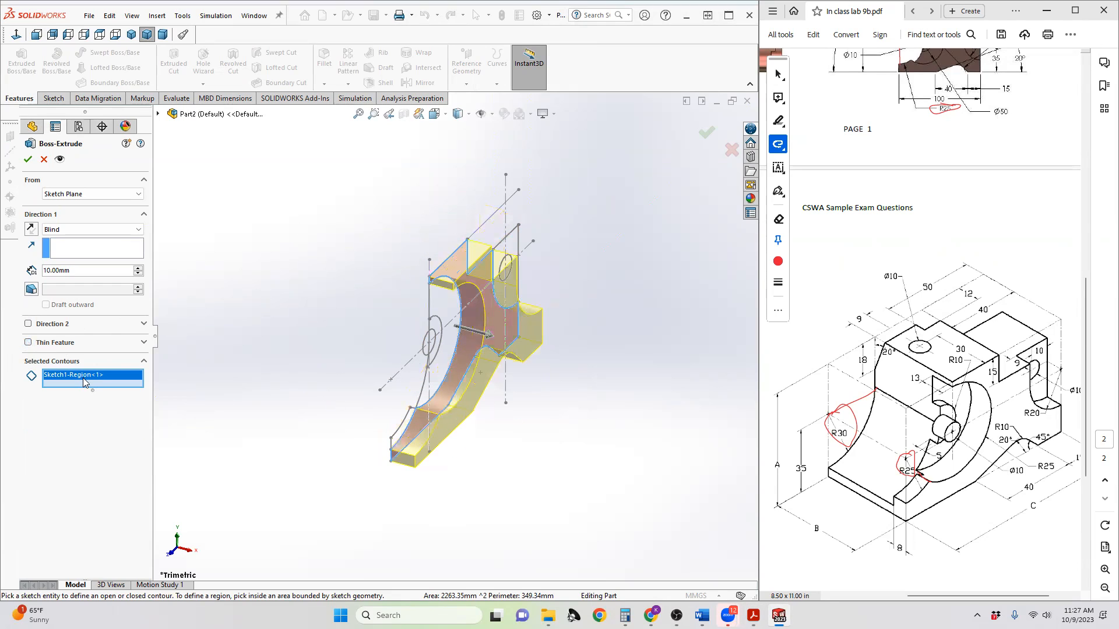
- Reverse the direction of the main body's extrusion
{"action": "middle_click_drag", "start_coordinate": [524, 375], "coordinate": [361, 384]}
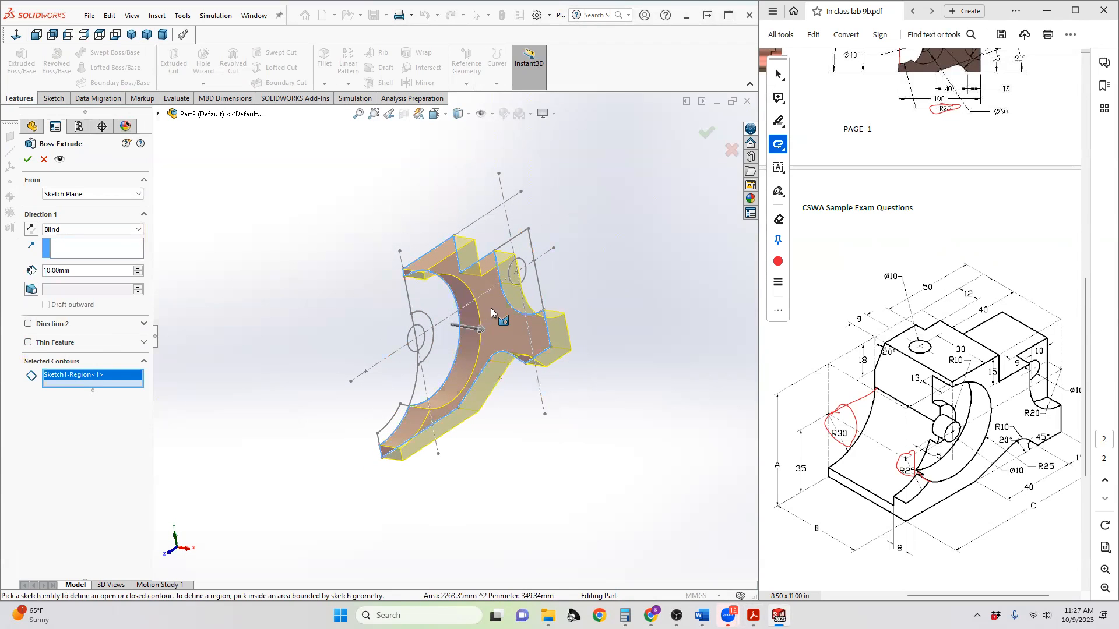
{"action": "left_click", "coordinate": [521, 309]}
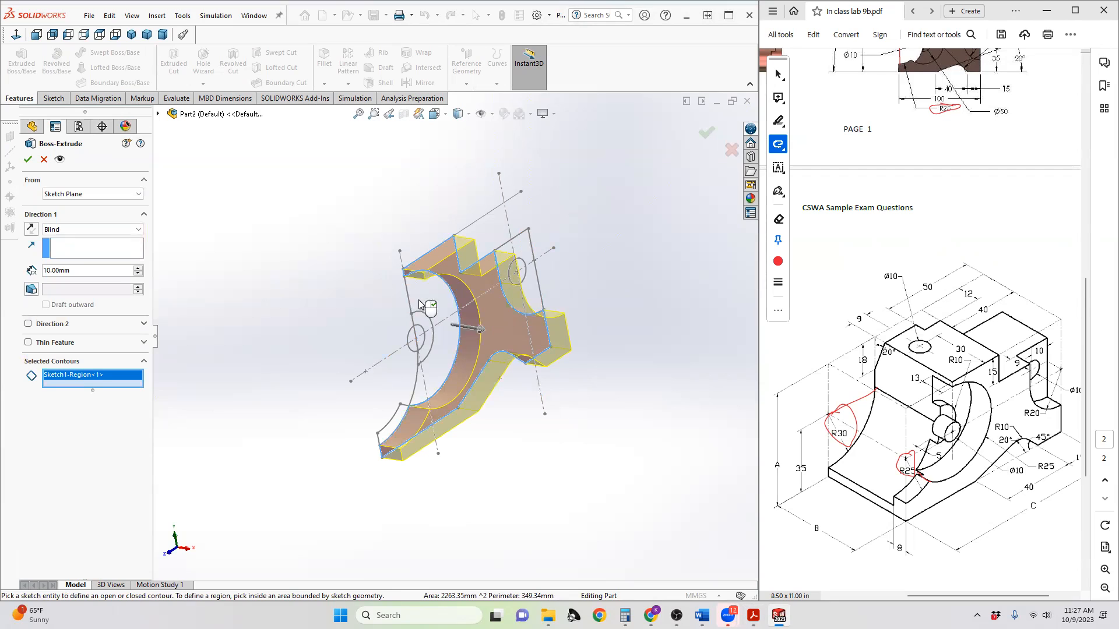
{"action": "left_click", "coordinate": [33, 231]}
{"action": "middle_click_drag", "start_coordinate": [523, 332], "coordinate": [441, 317]}
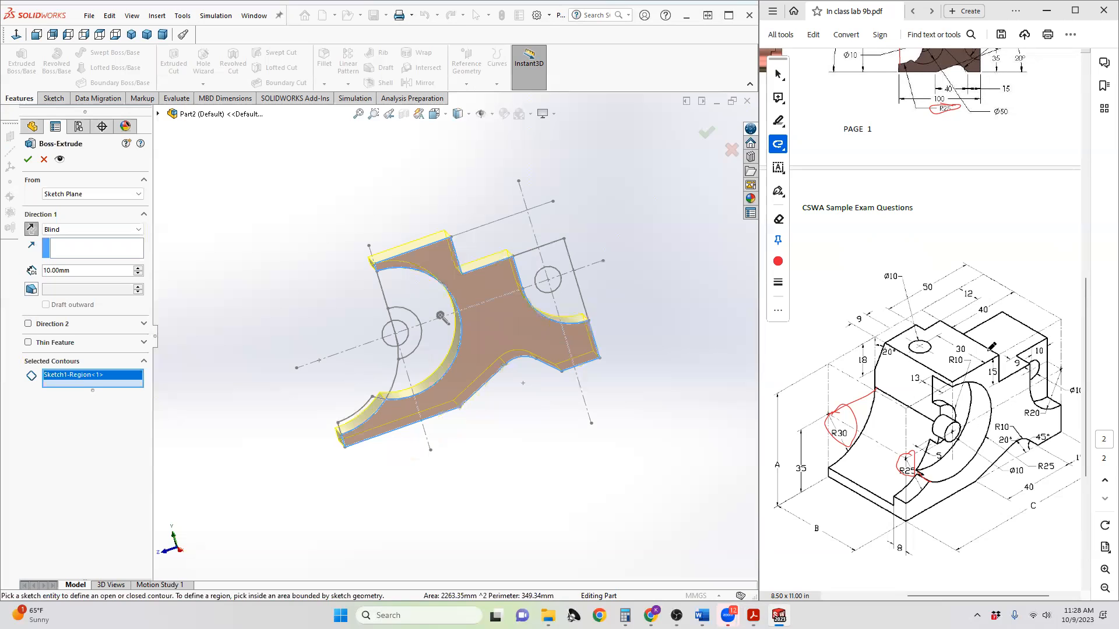
- Set the main body's extrusion depth to 50 mm, matching the overall width in the lab PDF, and complete the boss
{"action": "scroll", "coordinate": [934, 325], "scroll_direction": "up", "scroll_amount": 5}
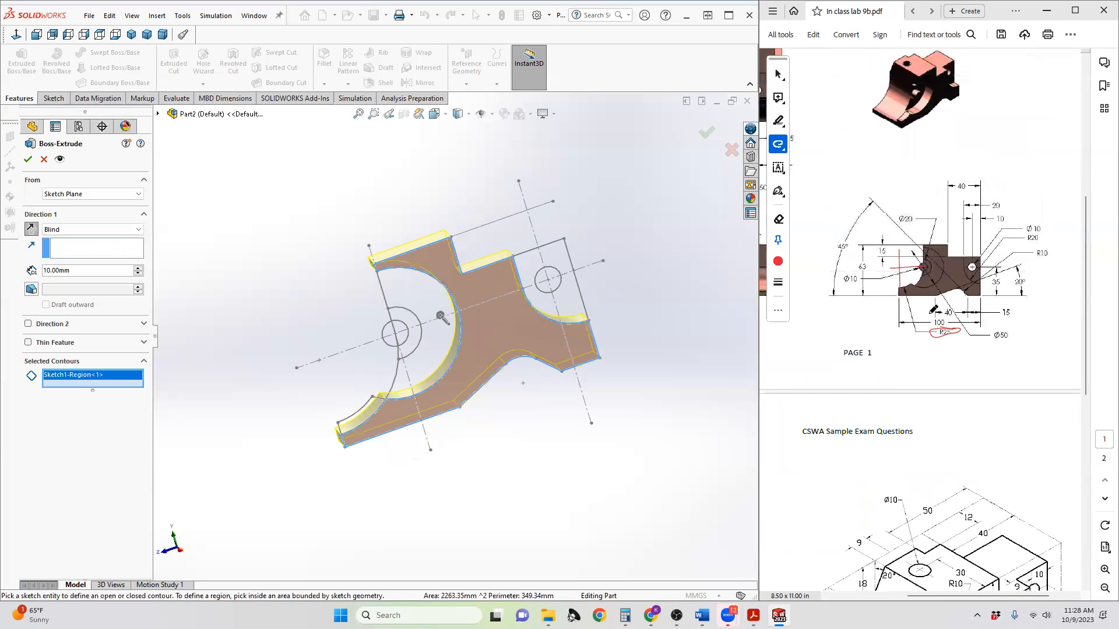
{"action": "scroll", "coordinate": [963, 467], "scroll_direction": "down", "scroll_amount": 5}
{"action": "scroll", "coordinate": [965, 416], "scroll_direction": "down", "scroll_amount": 2}
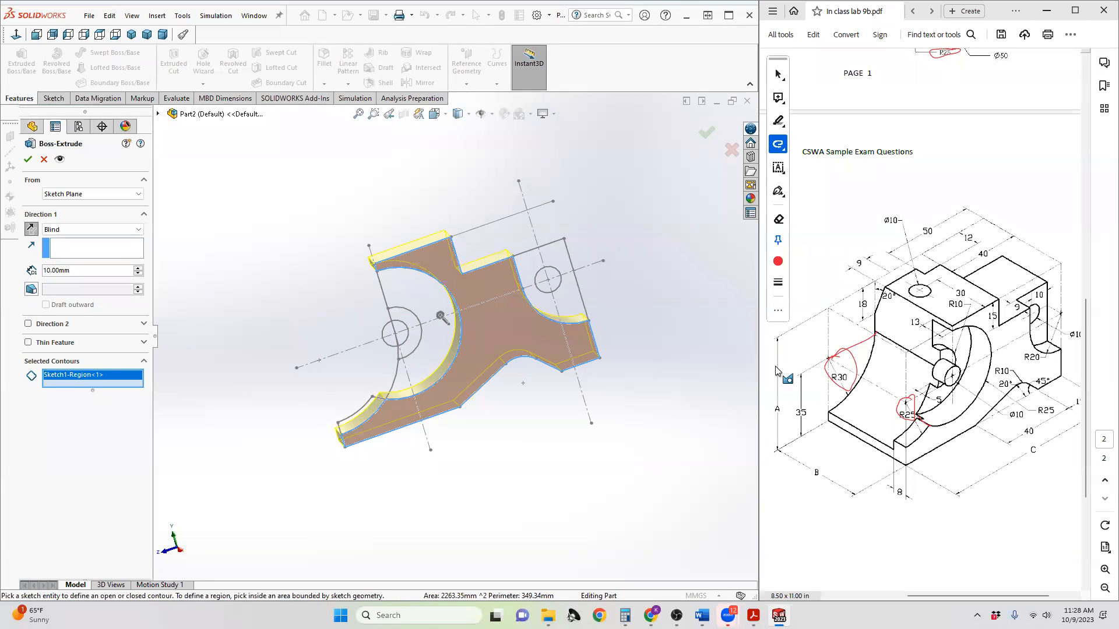
{"action": "left_click", "coordinate": [46, 272]}
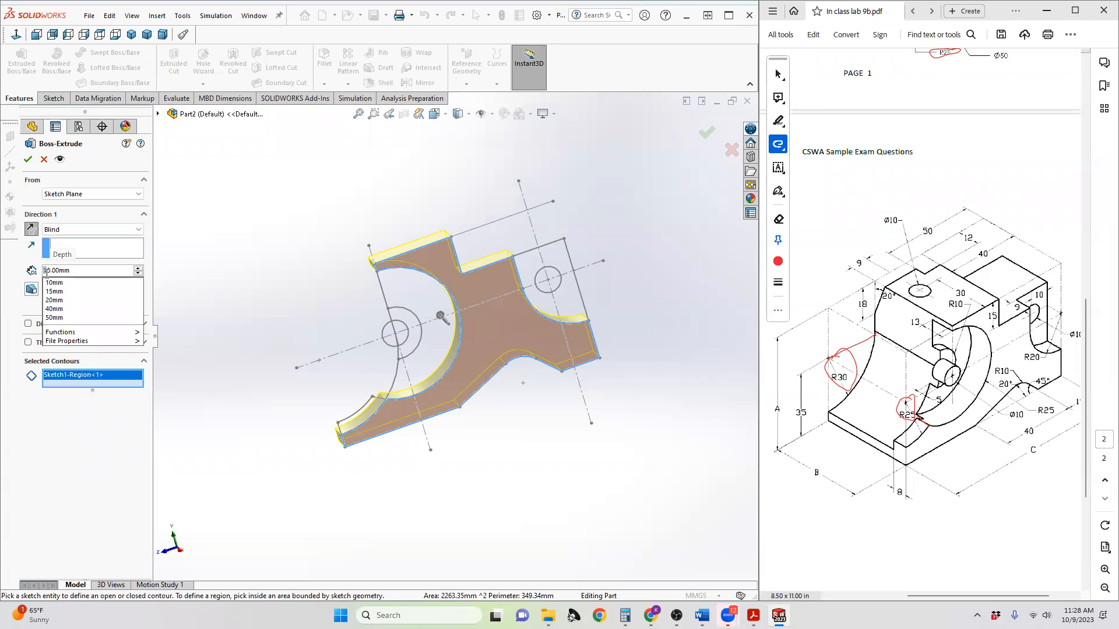
{"action": "left_click", "coordinate": [54, 318]}
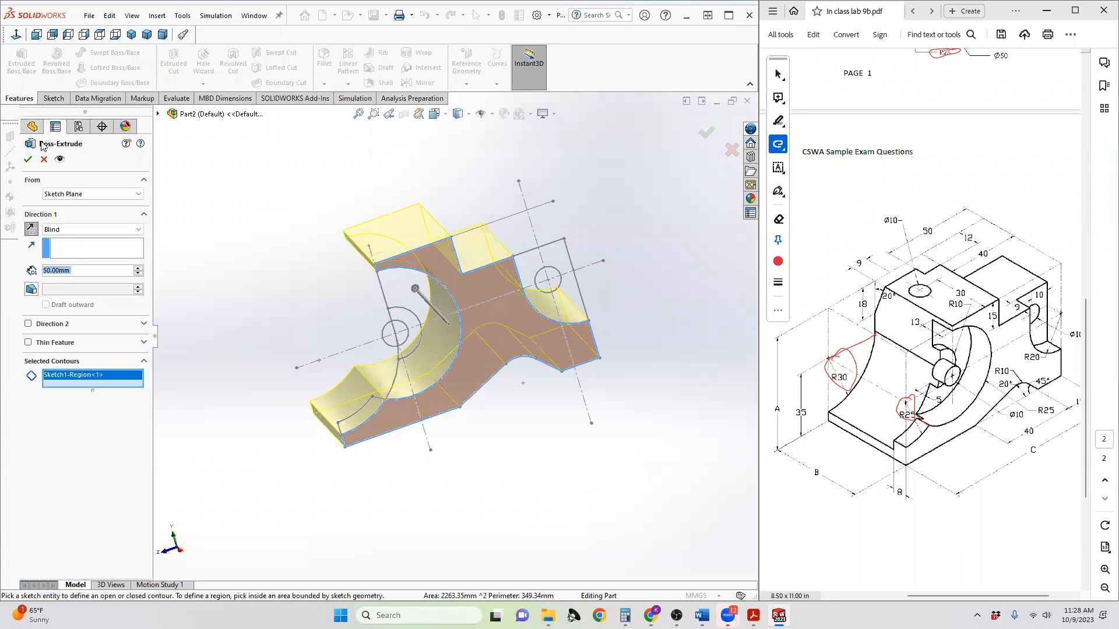
{"action": "left_click", "coordinate": [27, 159]}
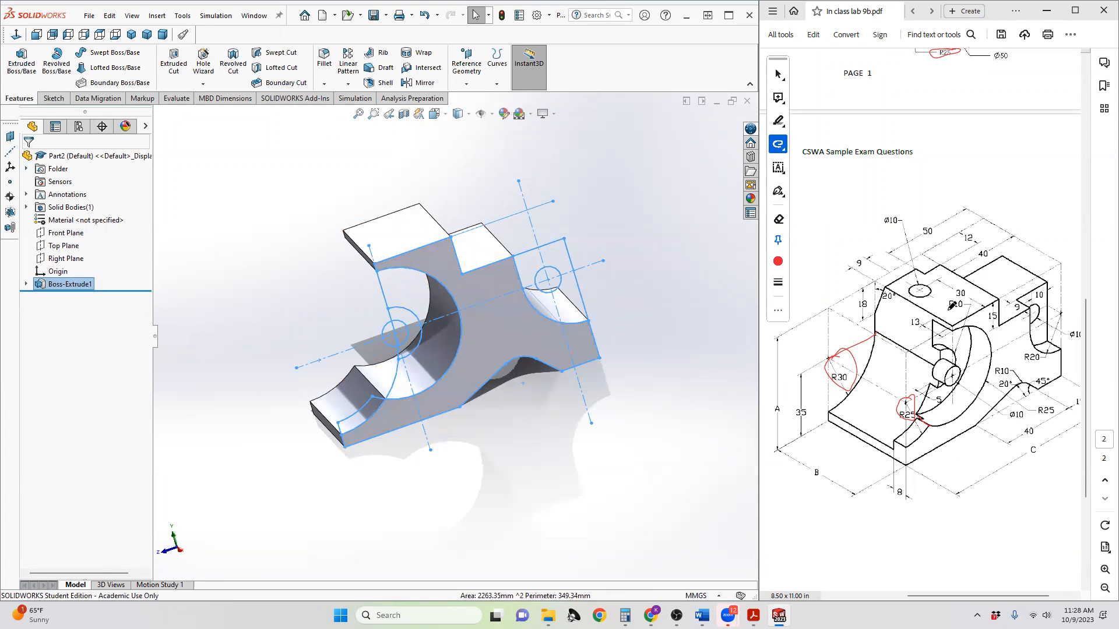
- Set up a second extruded boss from the same side profile sketch, using the corner region around the small hole as contour
{"action": "left_click", "coordinate": [489, 353]}
{"action": "scroll", "coordinate": [998, 540], "scroll_direction": "up", "scroll_amount": 2}
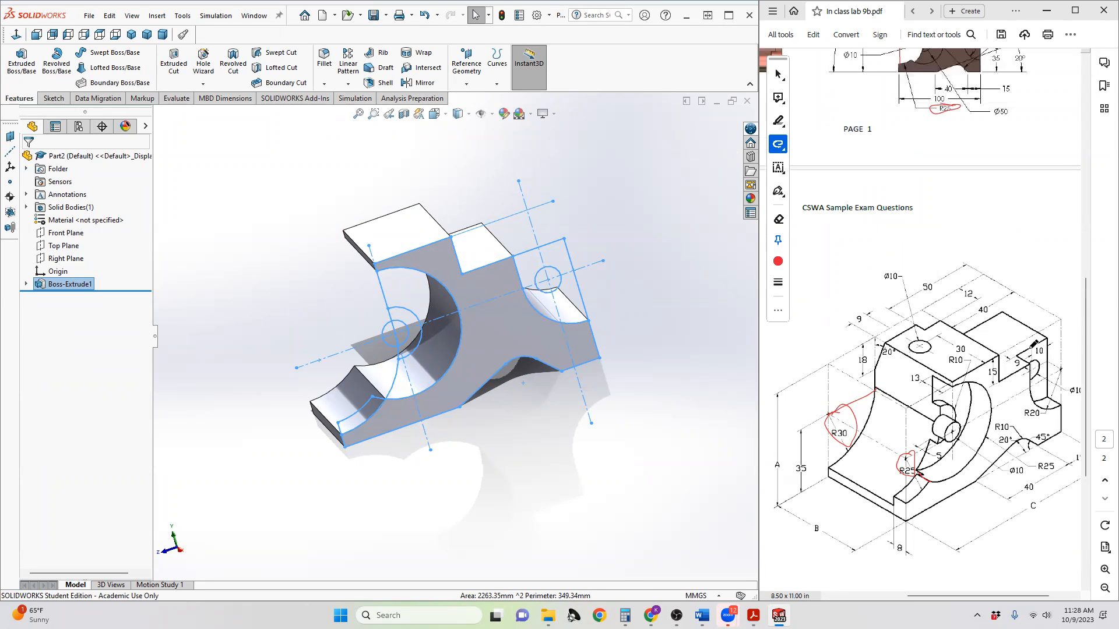
{"action": "left_click_drag", "start_coordinate": [983, 597], "coordinate": [996, 600]}
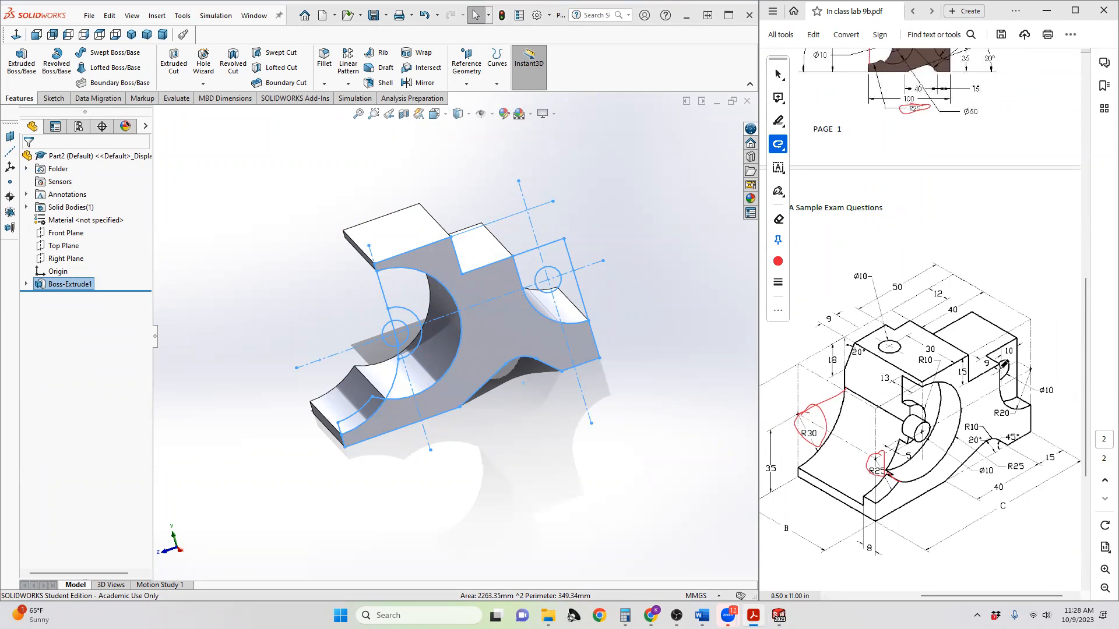
{"action": "left_click", "coordinate": [22, 61]}
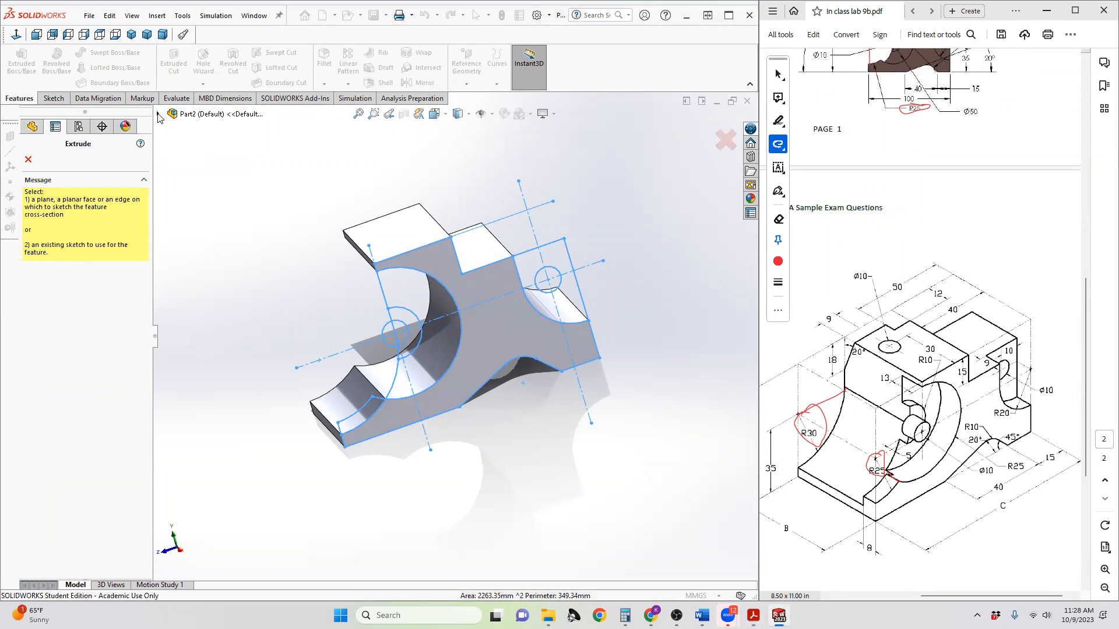
{"action": "left_click", "coordinate": [158, 115]}
{"action": "left_click", "coordinate": [171, 242]}
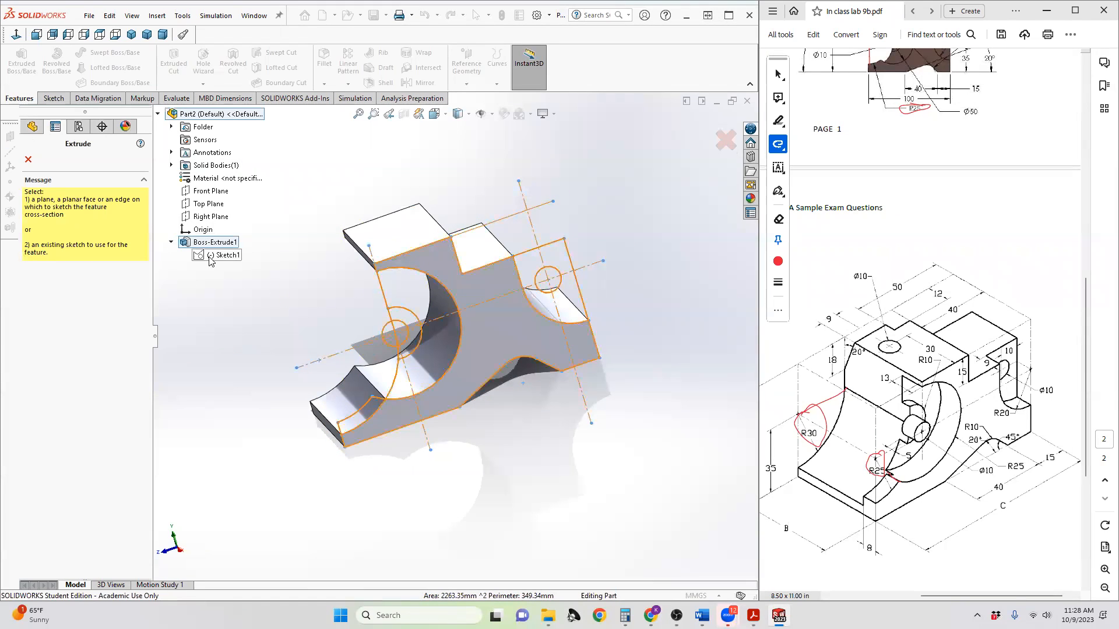
{"action": "left_click", "coordinate": [213, 256]}
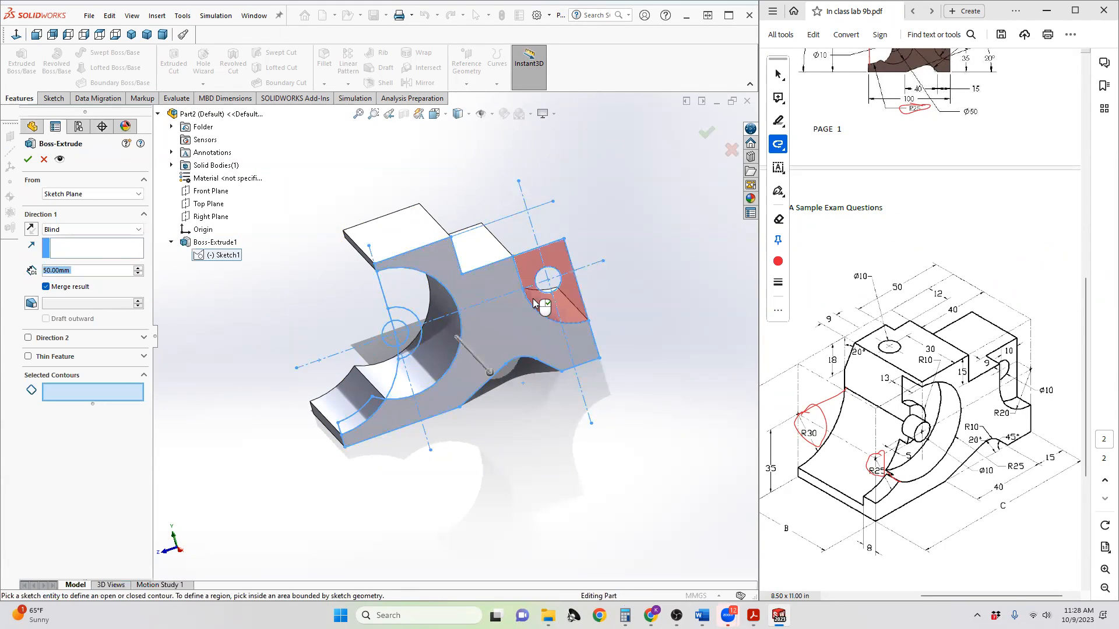
{"action": "left_click", "coordinate": [530, 265]}
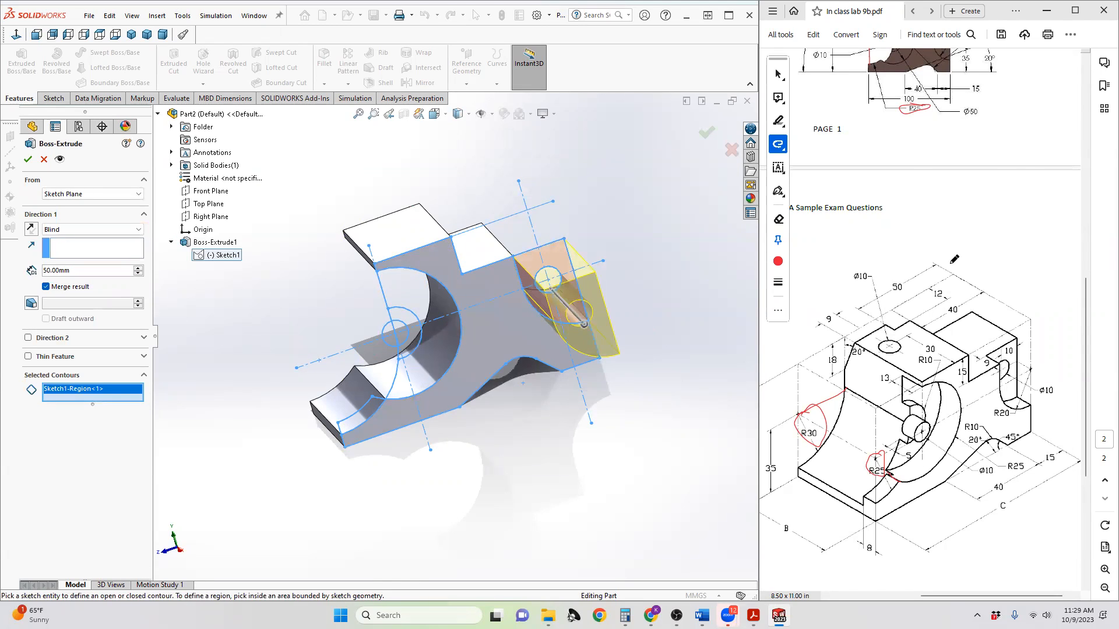
- Start the corner boss at a 9 mm offset from the sketch plane, reversing both the offset and the extrusion toward the body
{"action": "scroll", "coordinate": [953, 259], "scroll_direction": "up", "scroll_amount": 3}
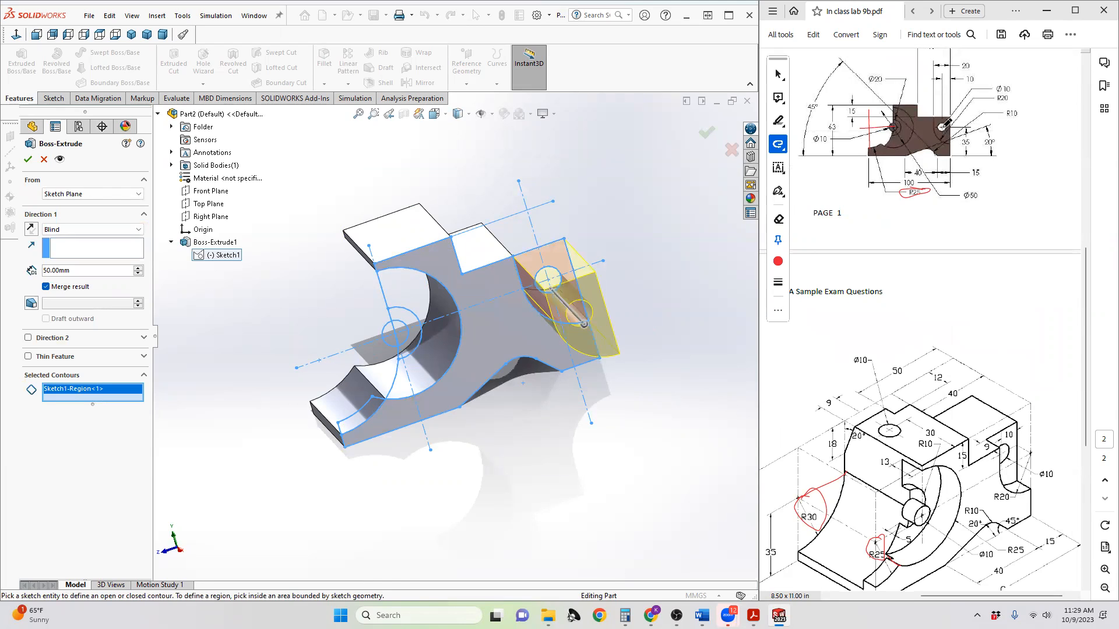
{"action": "scroll", "coordinate": [1015, 430], "scroll_direction": "down", "scroll_amount": 1}
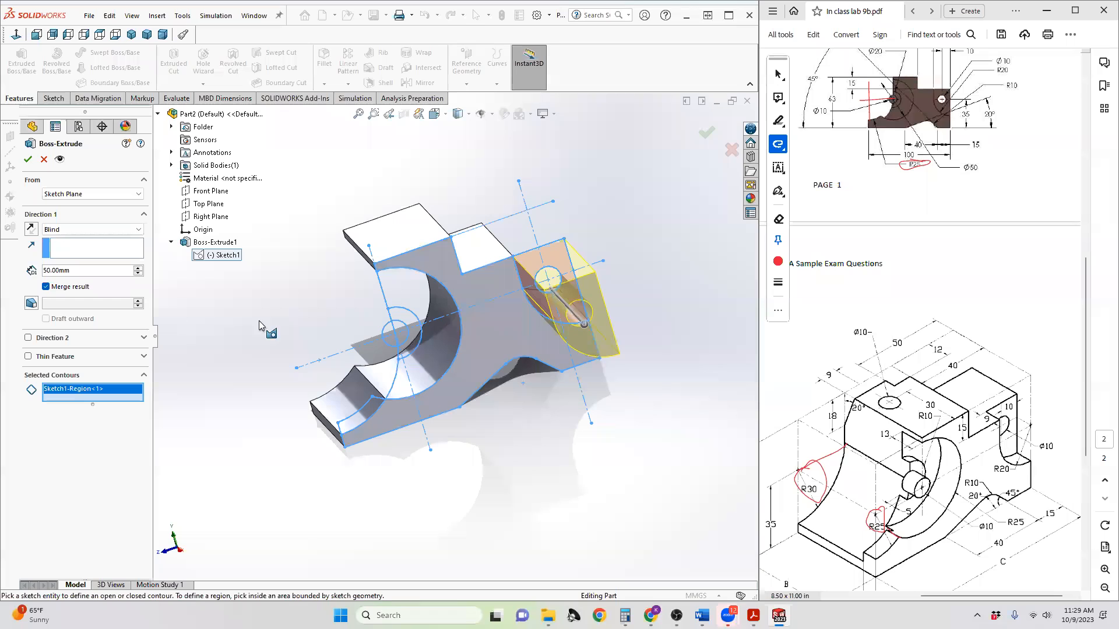
{"action": "left_click", "coordinate": [75, 199]}
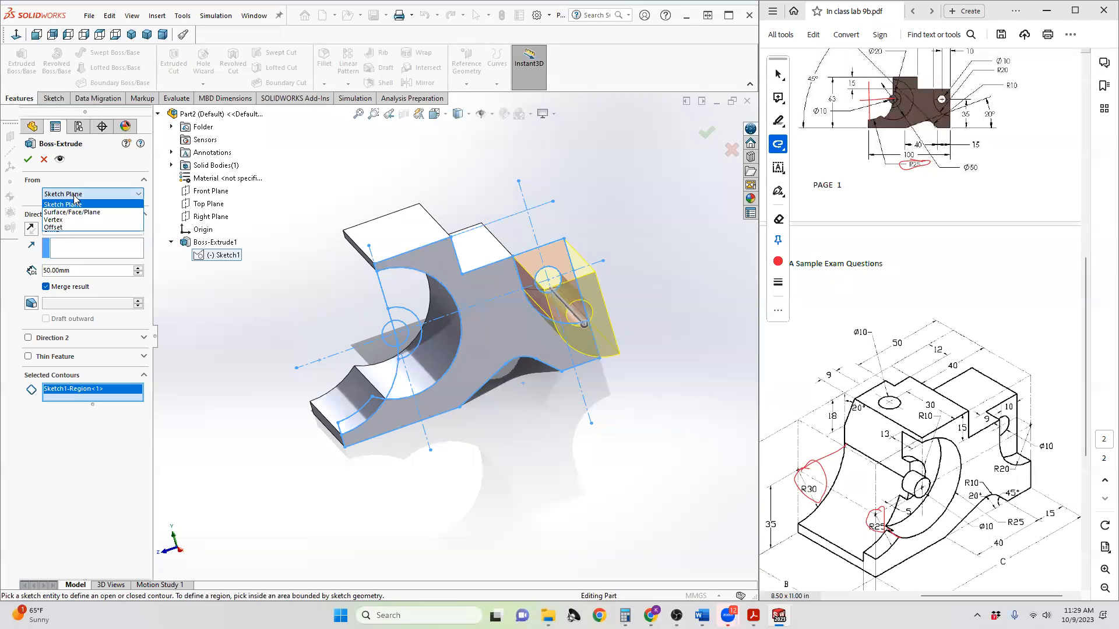
{"action": "left_click", "coordinate": [75, 227]}
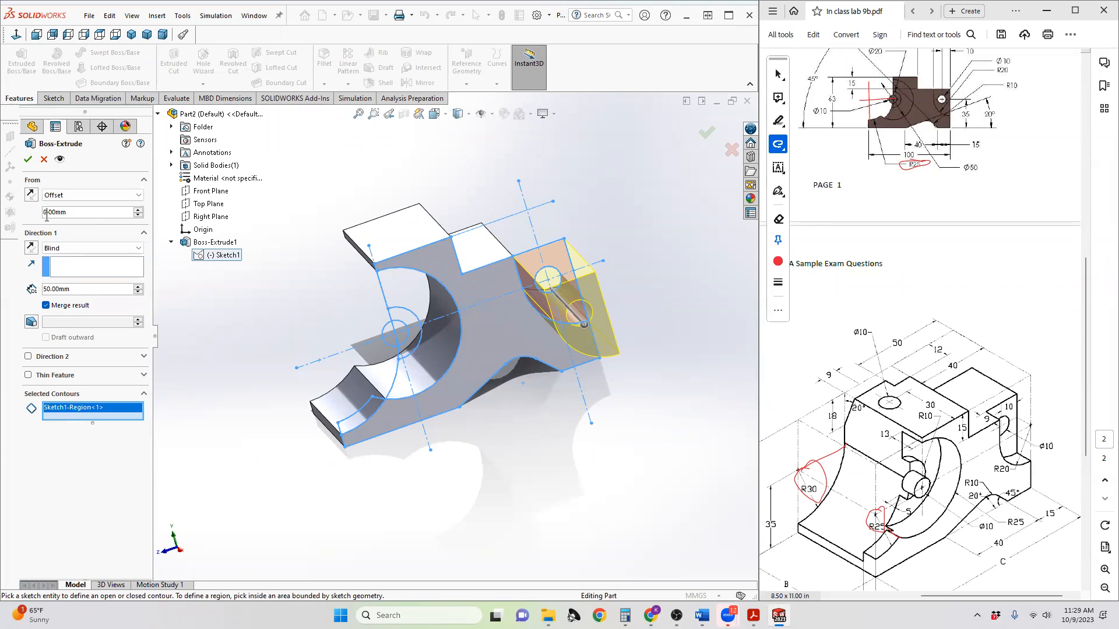
{"action": "type", "text": "9"}
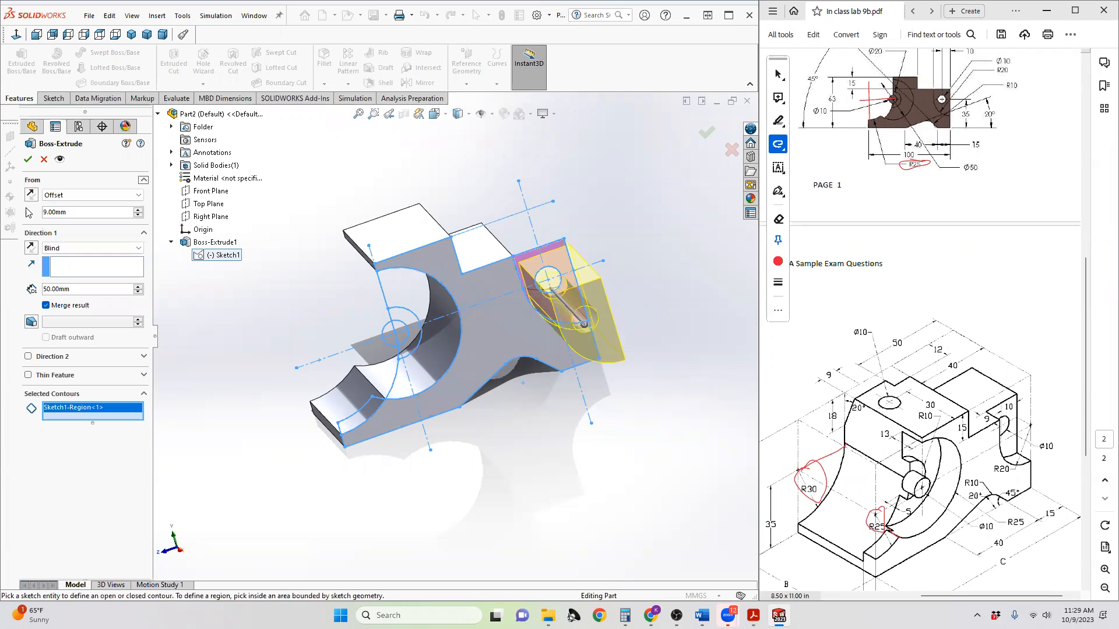
{"action": "left_click", "coordinate": [32, 195]}
{"action": "scroll", "coordinate": [561, 265], "scroll_direction": "down", "scroll_amount": 3}
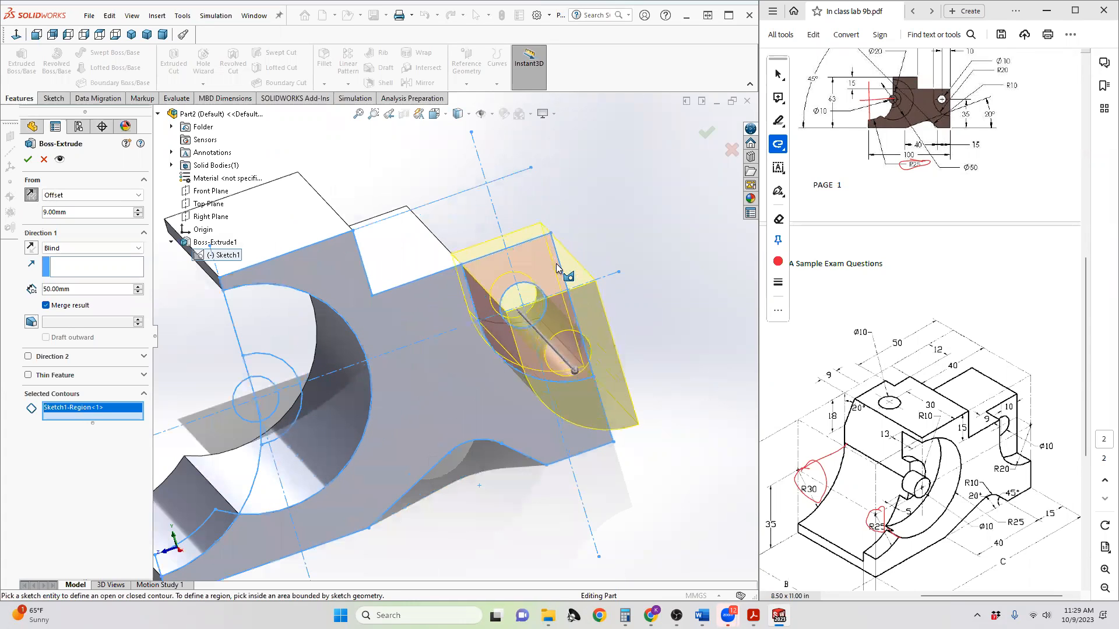
{"action": "left_click", "coordinate": [31, 248]}
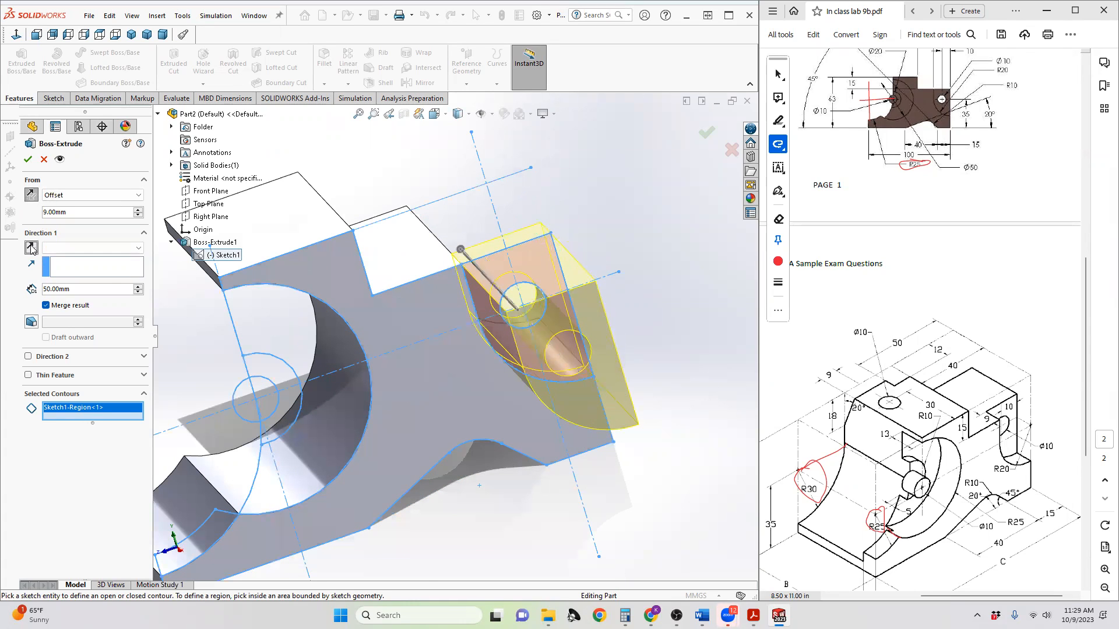
{"action": "middle_click_drag", "start_coordinate": [587, 251], "coordinate": [639, 297]}
- Try the Up To Next end condition for the corner boss
{"action": "left_click", "coordinate": [46, 305]}
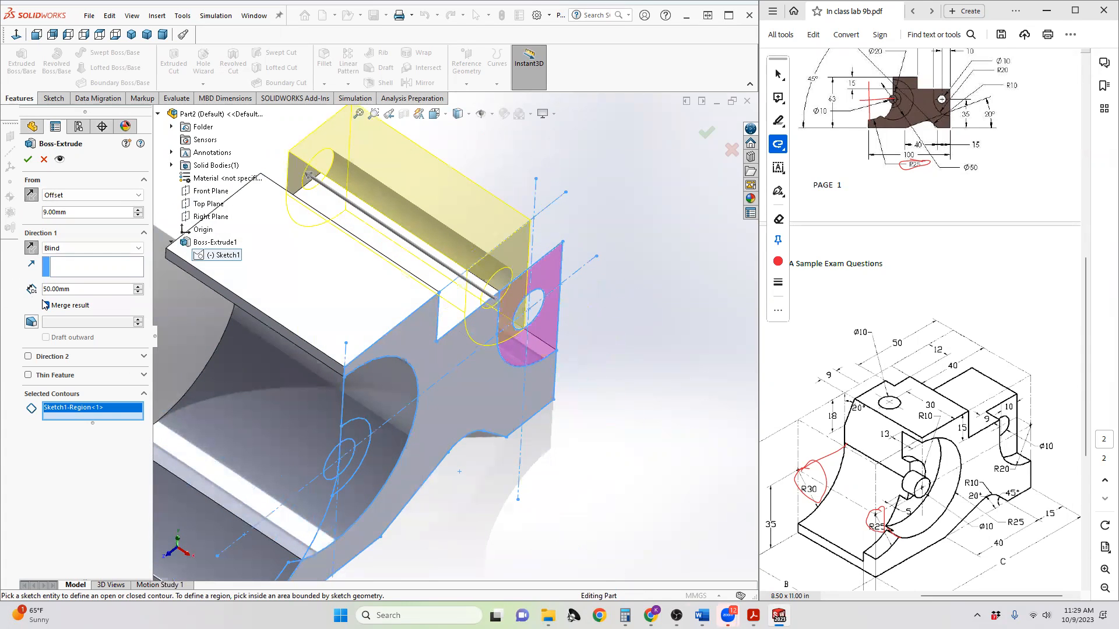
{"action": "left_click", "coordinate": [44, 290]}
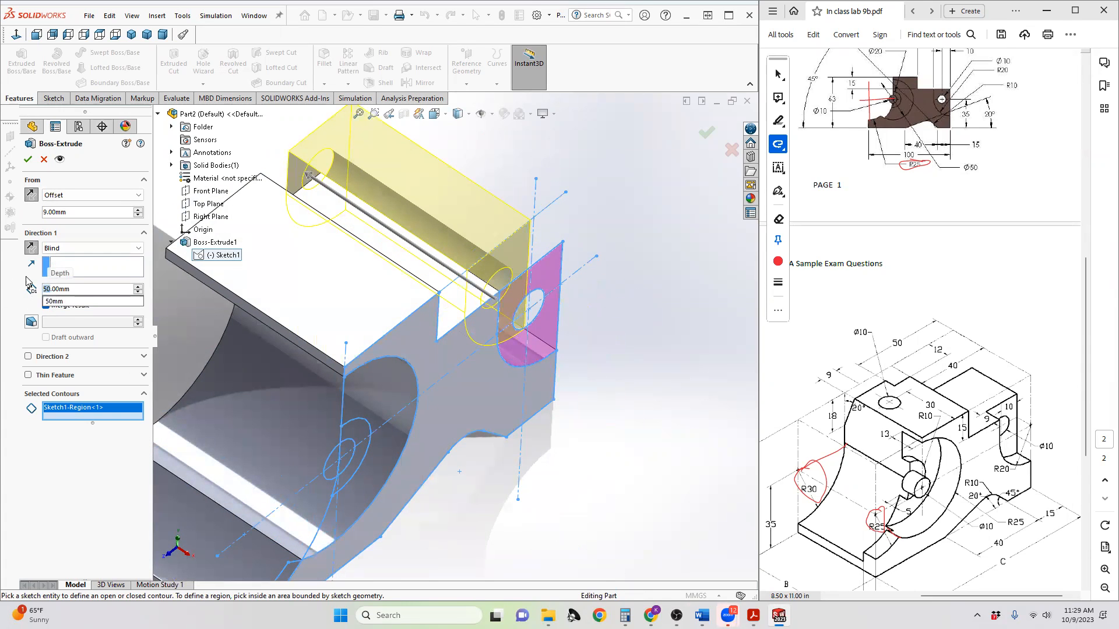
{"action": "left_click", "coordinate": [82, 248]}
{"action": "left_click", "coordinate": [82, 274]}
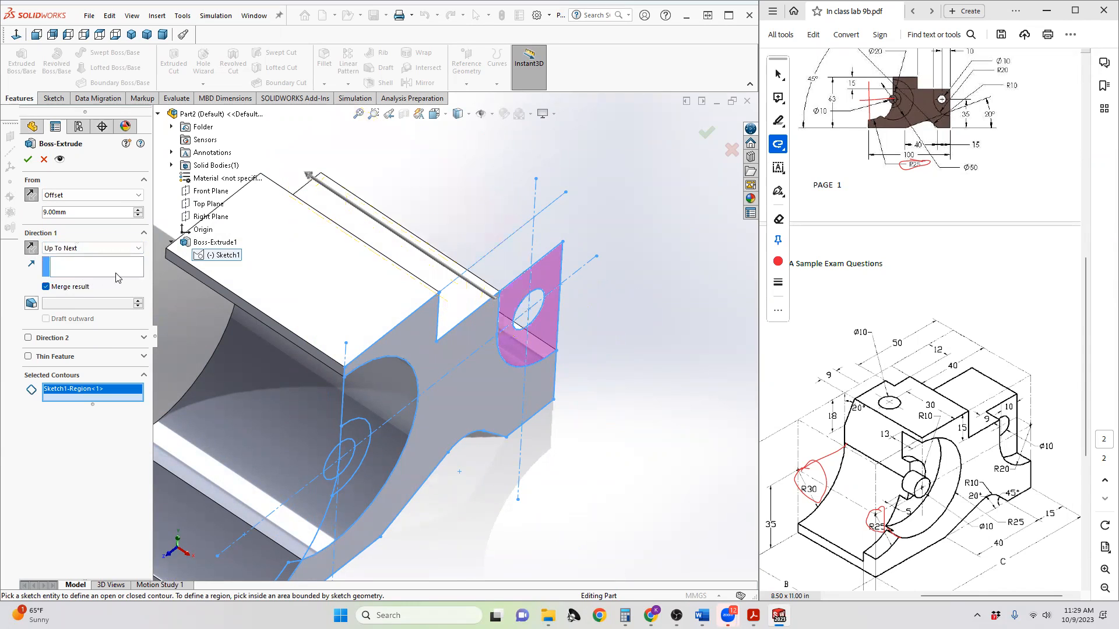
- End the corner boss Up To Surface at the main body's far side face and complete the extrusion
{"action": "left_click", "coordinate": [70, 249]}
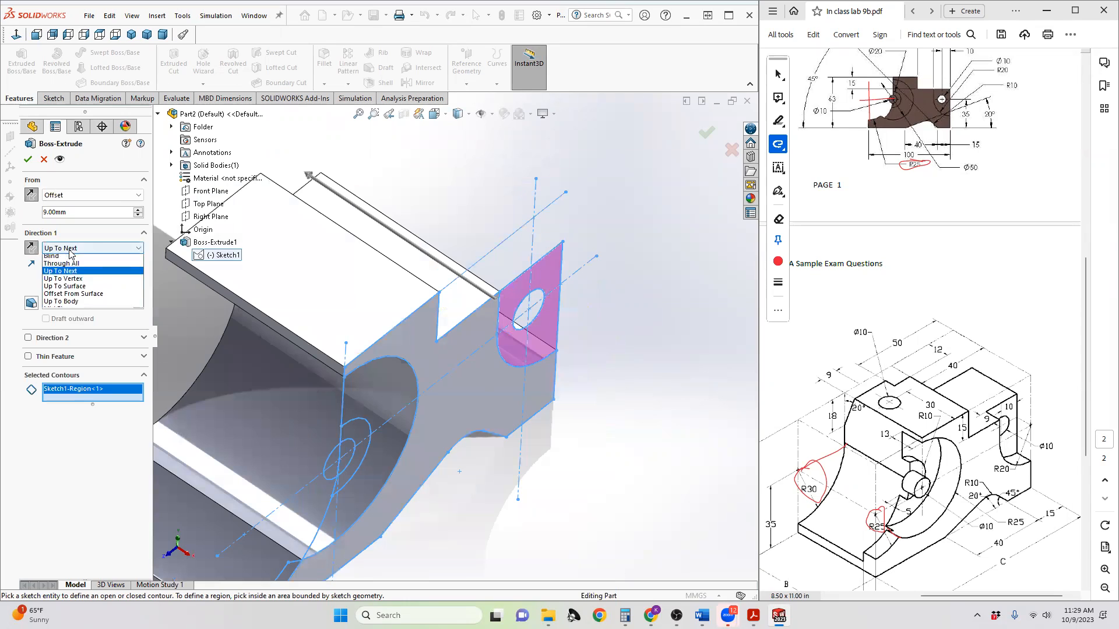
{"action": "left_click", "coordinate": [78, 288]}
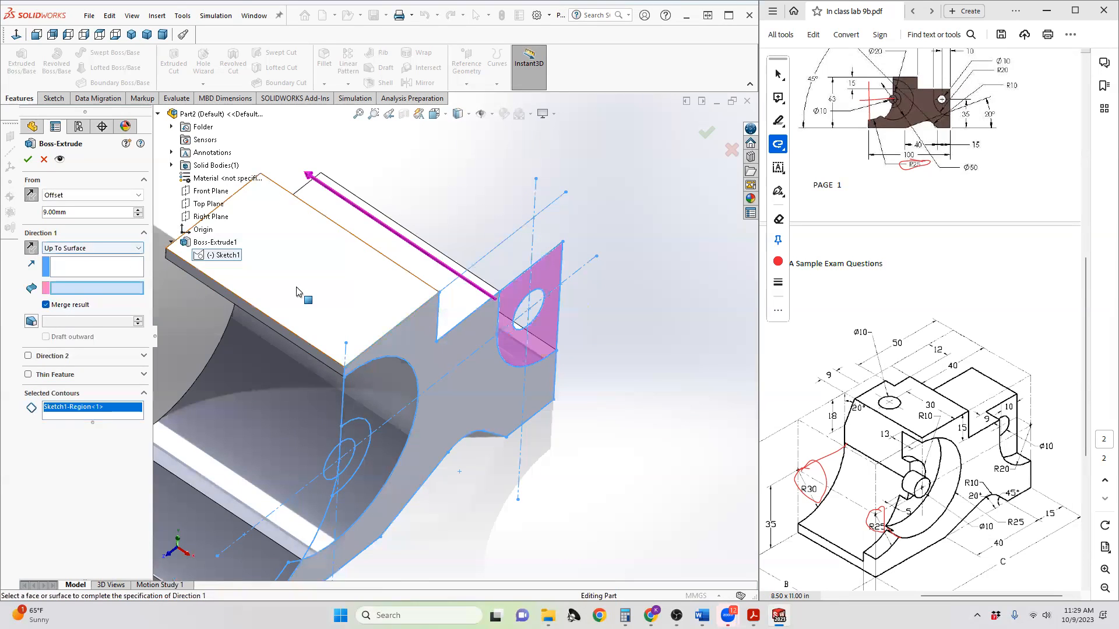
{"action": "mouse_move", "coordinate": [299, 268]}
{"action": "middle_mouse_down"}
{"action": "mouse_move", "coordinate": [339, 290]}
{"action": "mouse_move", "coordinate": [315, 262]}
{"action": "middle_mouse_up"}
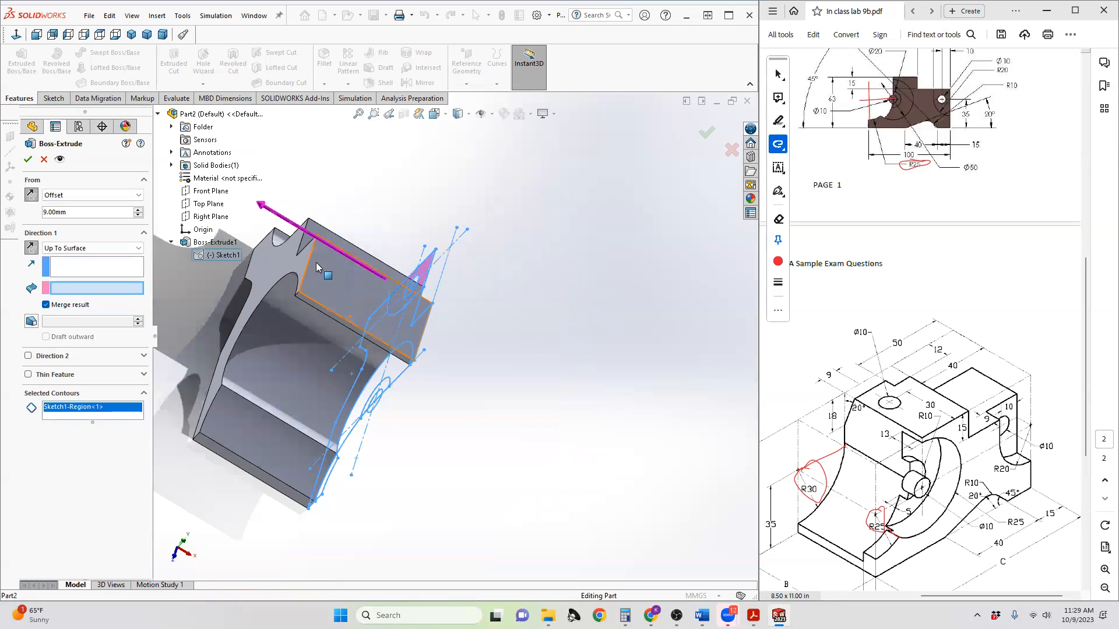
{"action": "left_click", "coordinate": [265, 259]}
{"action": "middle_click_drag", "start_coordinate": [410, 266], "coordinate": [358, 265]}
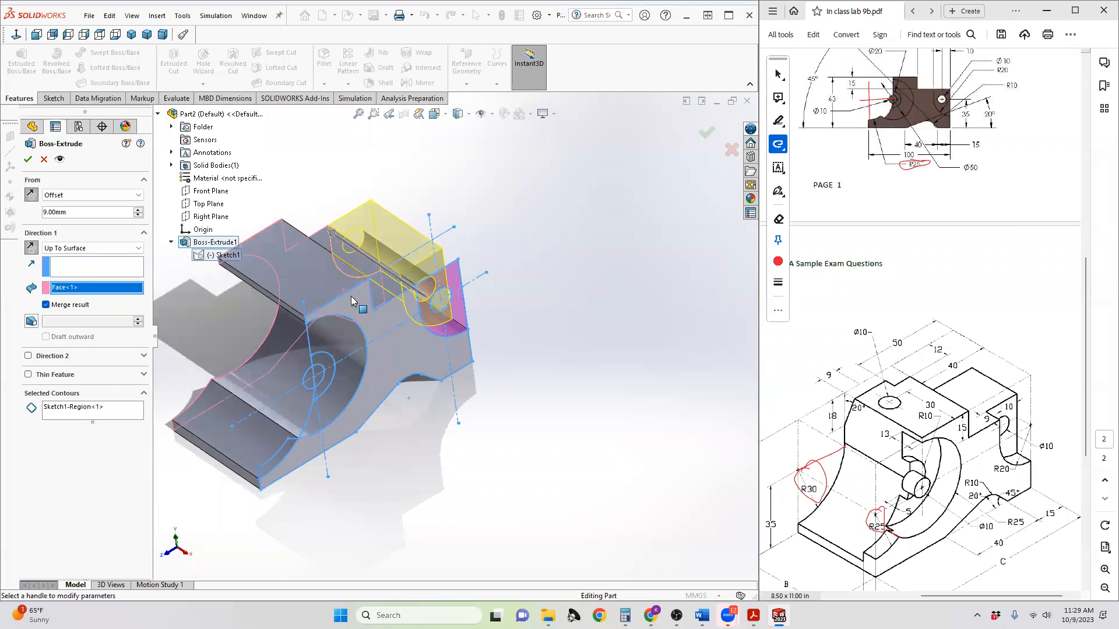
{"action": "left_click", "coordinate": [28, 159]}
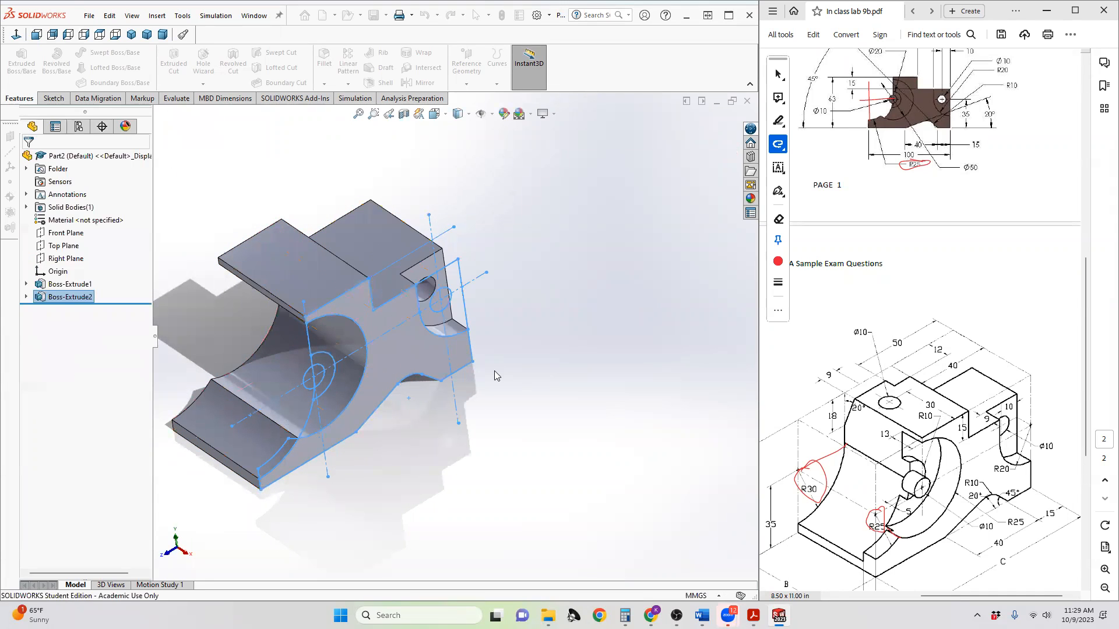
- Start another boss extrusion and examine the PDF's isometric, side and end views for the depths of the remaining profile regions
{"action": "middle_click_drag", "start_coordinate": [451, 394], "coordinate": [450, 350]}
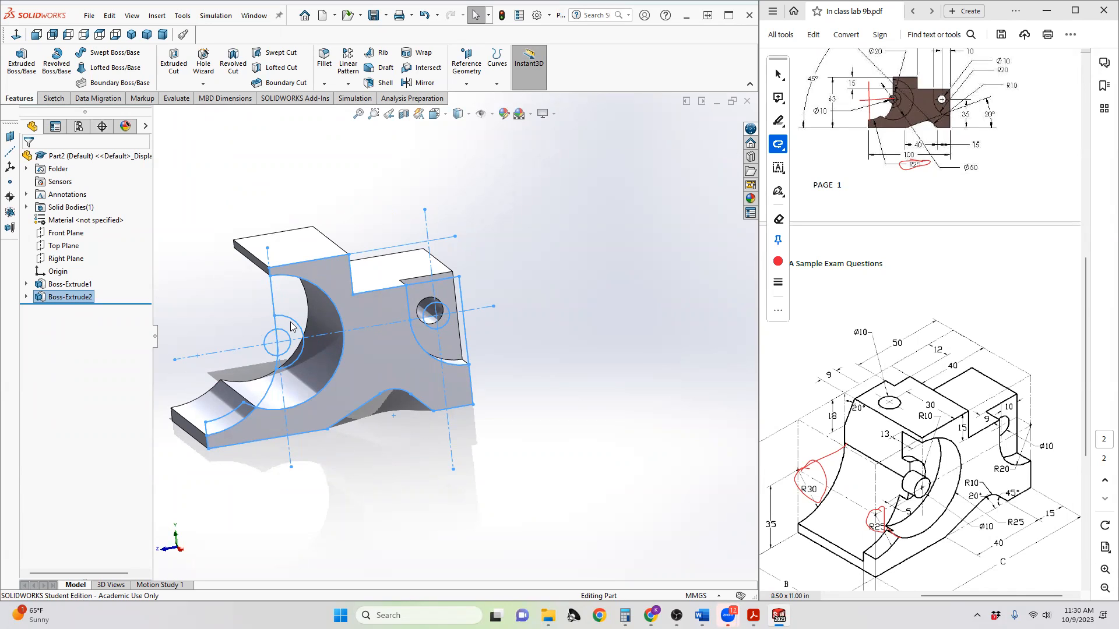
{"action": "middle_click_drag", "start_coordinate": [291, 327], "coordinate": [314, 338]}
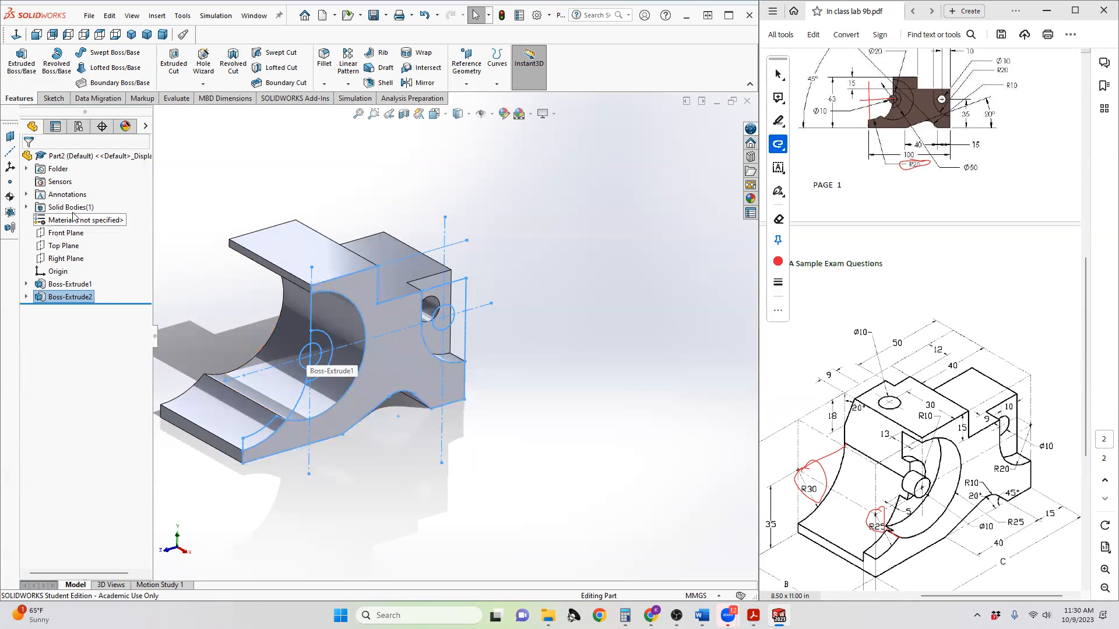
{"action": "left_click", "coordinate": [21, 60]}
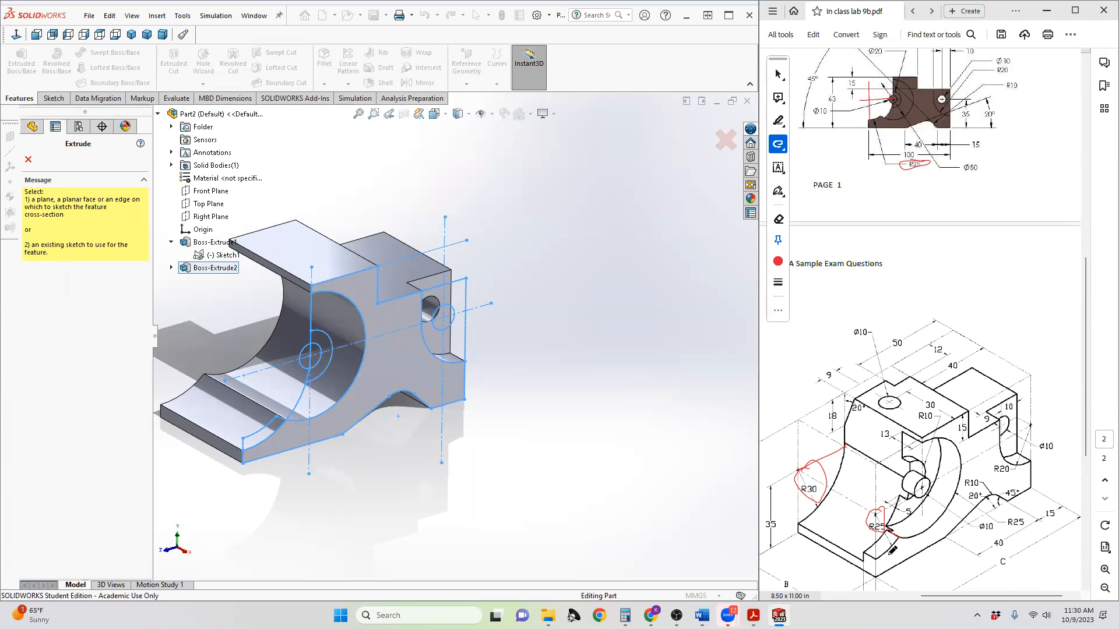
{"action": "scroll", "coordinate": [892, 549], "scroll_direction": "down", "scroll_amount": 2}
{"action": "scroll", "coordinate": [885, 488], "scroll_direction": "up", "scroll_amount": 1}
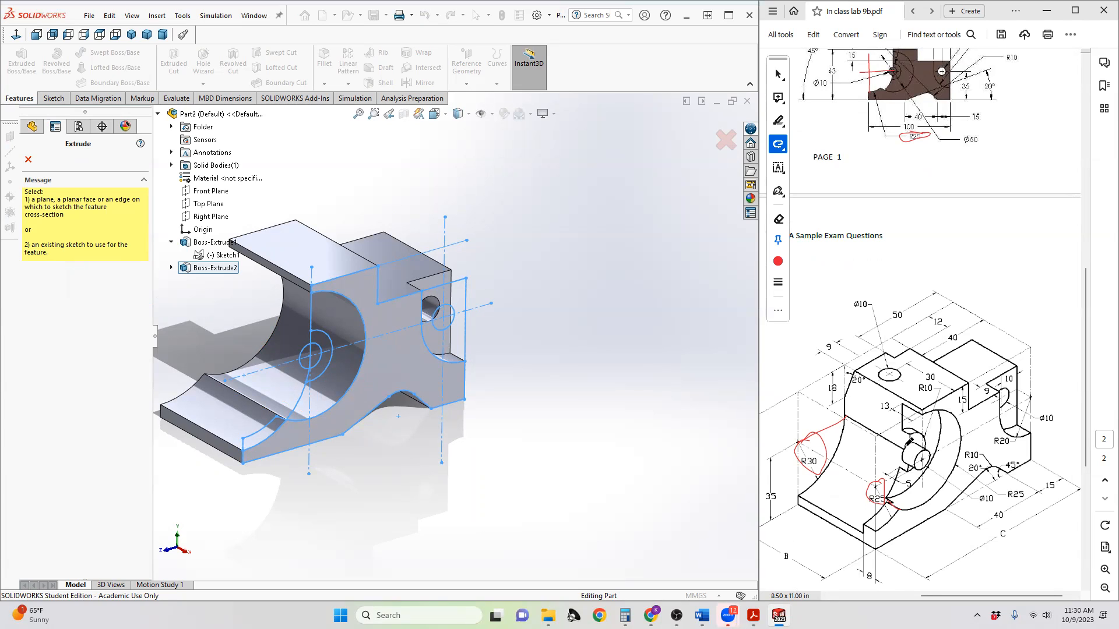
{"action": "scroll", "coordinate": [905, 402], "scroll_direction": "up", "scroll_amount": 2}
{"action": "scroll", "coordinate": [905, 402], "scroll_direction": "up", "scroll_amount": 4}
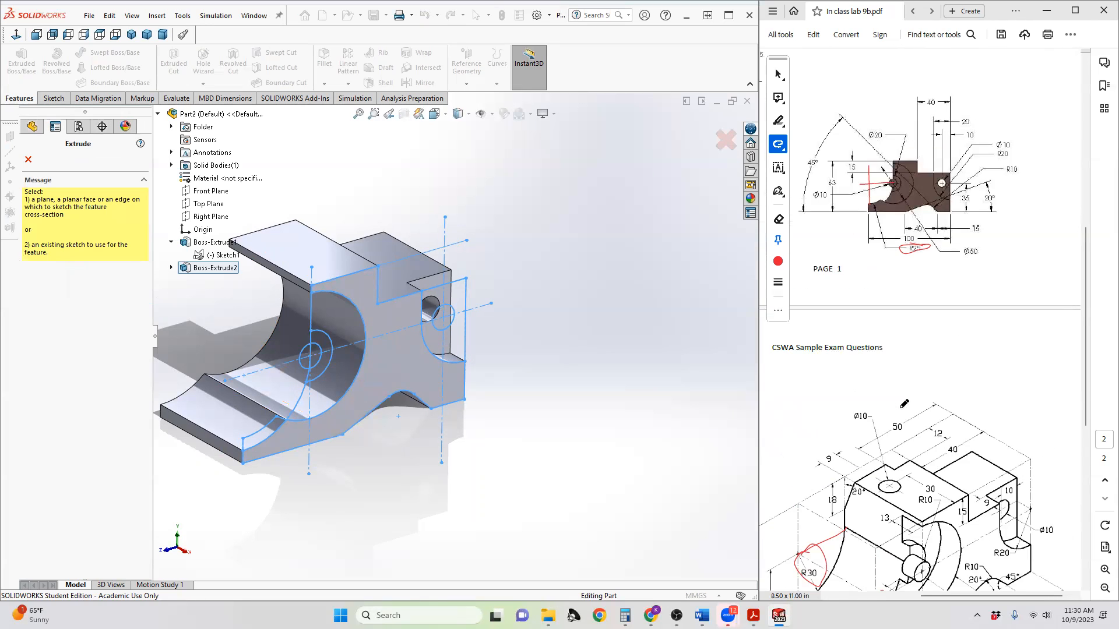
{"action": "scroll", "coordinate": [904, 405], "scroll_direction": "down", "scroll_amount": 6}
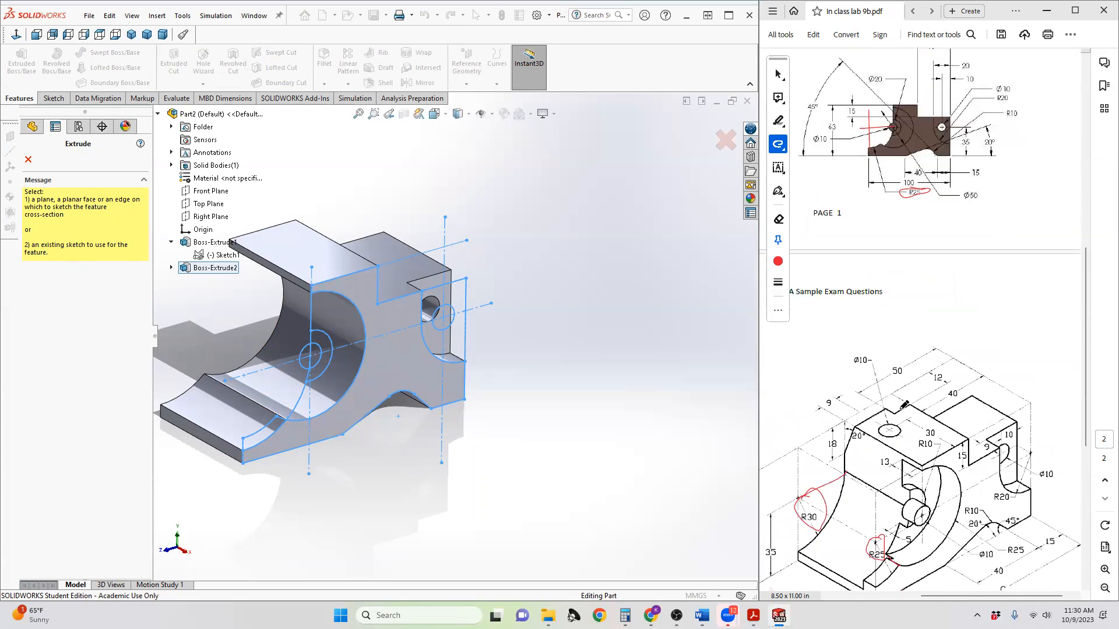
{"action": "scroll", "coordinate": [897, 406], "scroll_direction": "up", "scroll_amount": 15}
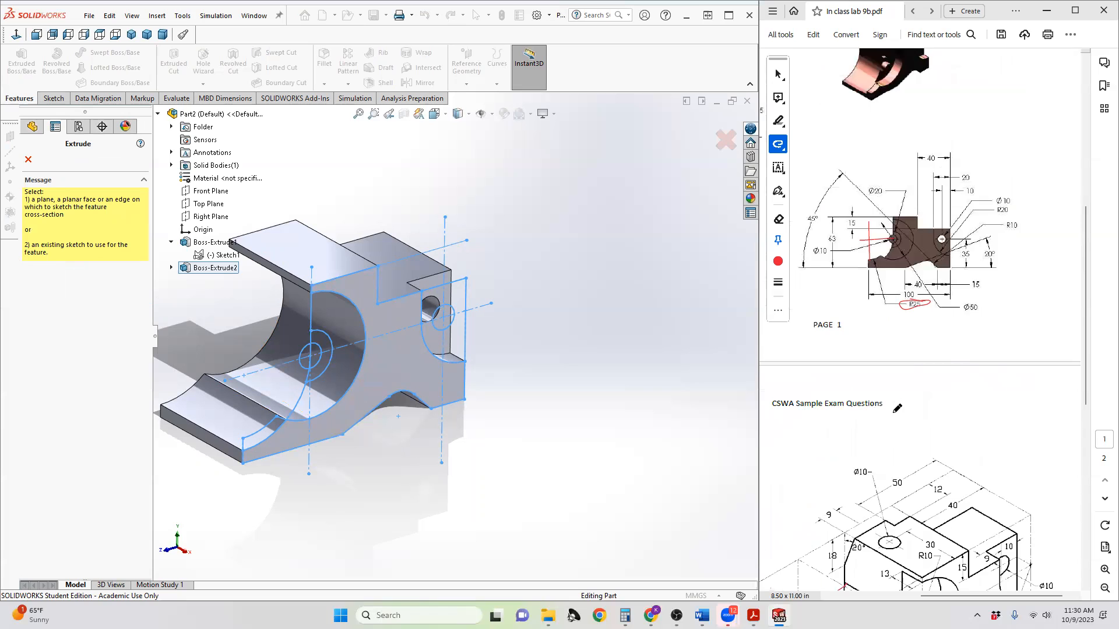
{"action": "left_click_drag", "start_coordinate": [952, 595], "coordinate": [886, 595]}
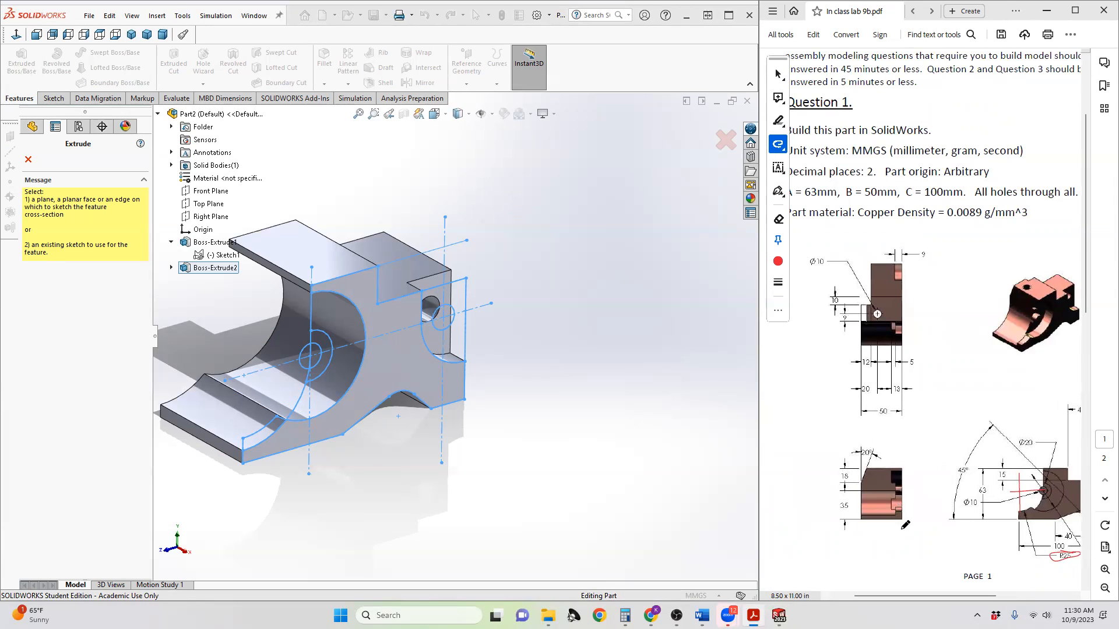
{"action": "scroll", "coordinate": [899, 484], "scroll_direction": "up", "scroll_amount": 3, "text": "ctrl"}
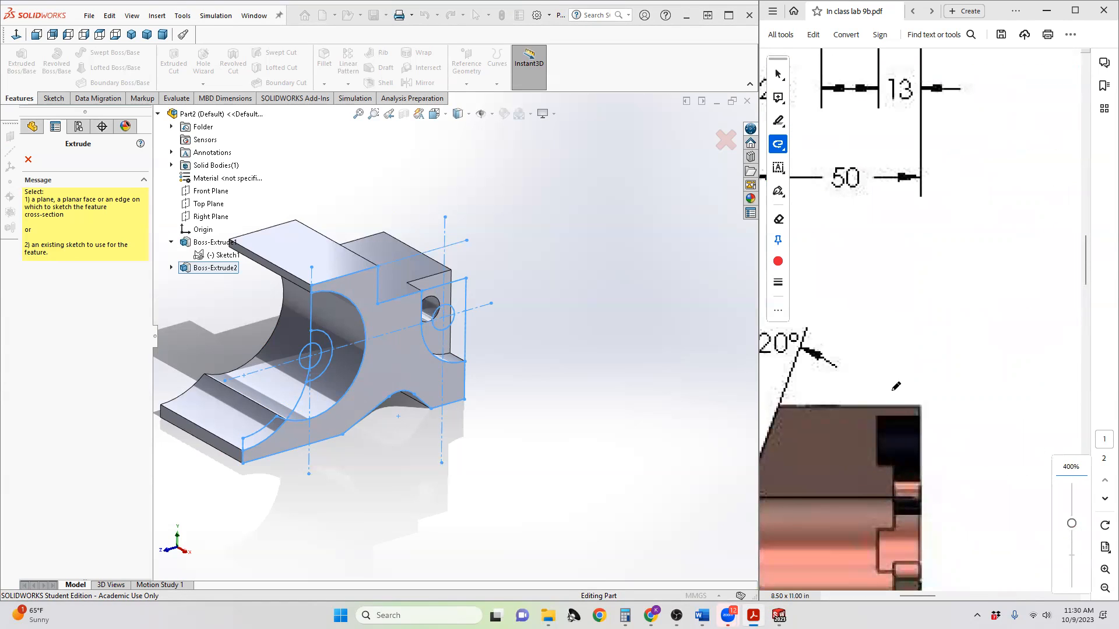
- Mark the inner face of the recessed regions with a vertical red line across the PDF's end view, and return to the isometric drawing
{"action": "left_click_drag", "start_coordinate": [894, 392], "coordinate": [896, 606]}
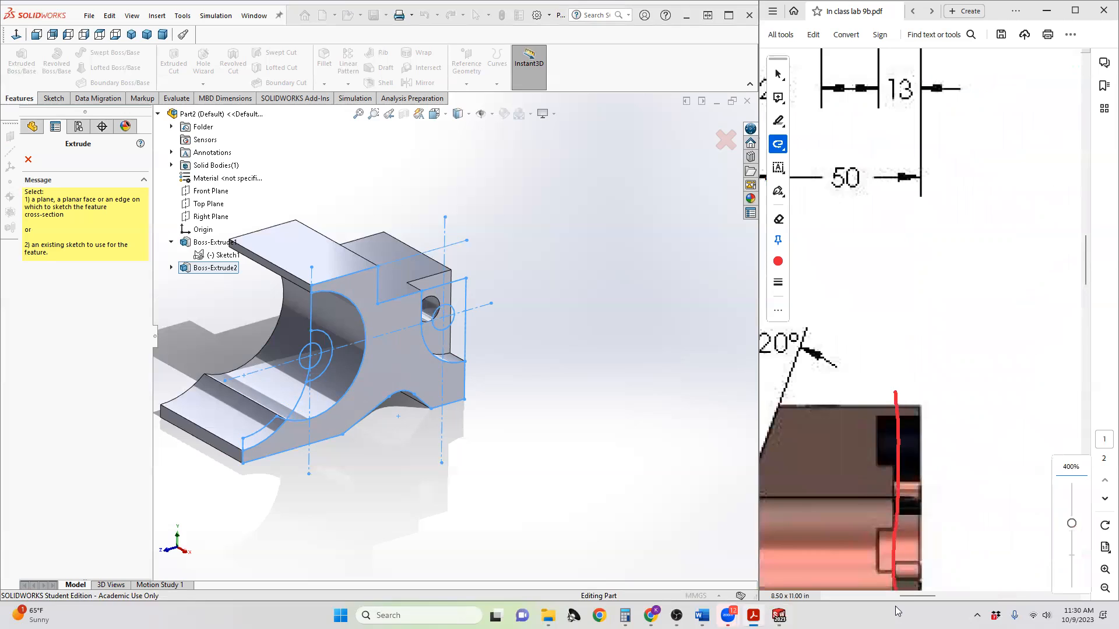
{"action": "scroll", "coordinate": [928, 490], "scroll_direction": "down", "scroll_amount": 2}
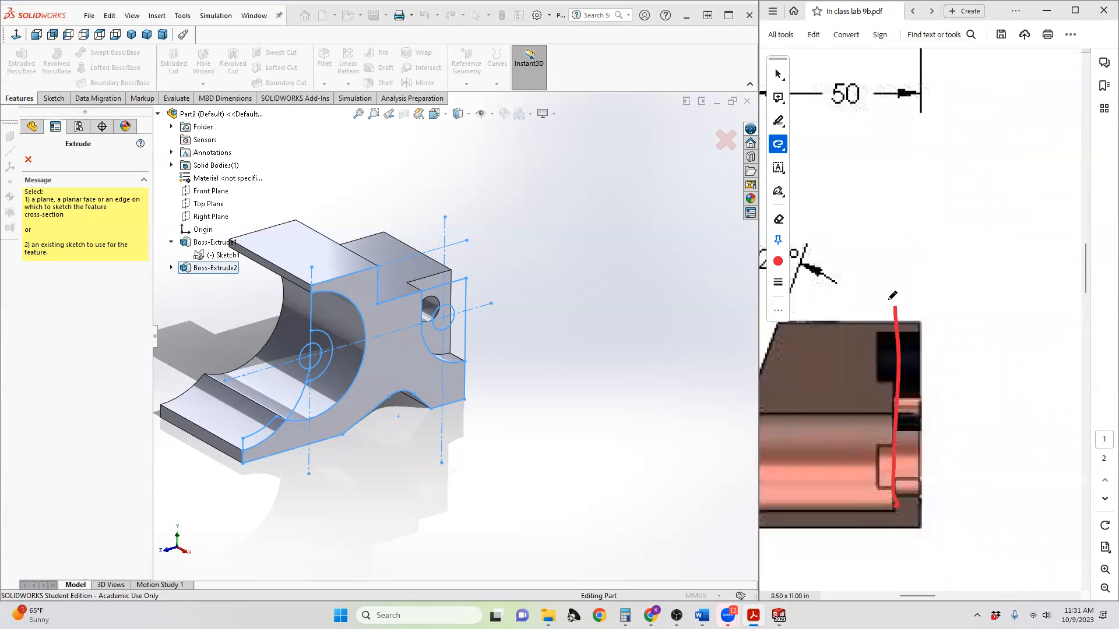
{"action": "scroll", "coordinate": [904, 328], "scroll_direction": "up", "scroll_amount": 1}
{"action": "scroll", "coordinate": [904, 311], "scroll_direction": "down", "scroll_amount": 5, "text": "ctrl"}
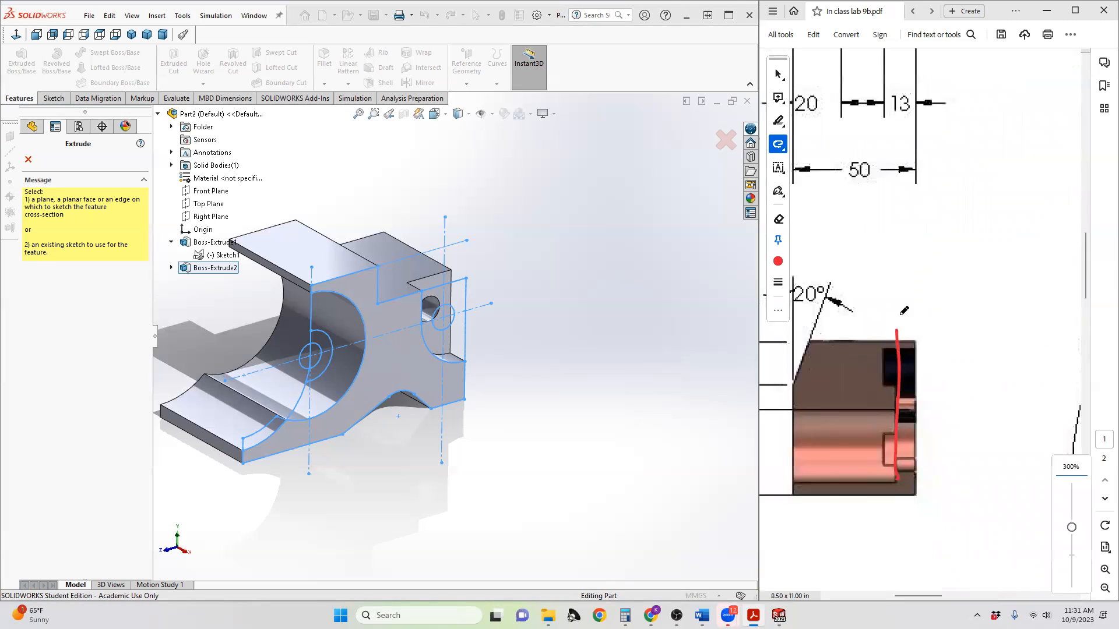
{"action": "left_click_drag", "start_coordinate": [899, 597], "coordinate": [955, 596]}
{"action": "scroll", "coordinate": [923, 321], "scroll_direction": "down", "scroll_amount": 8}
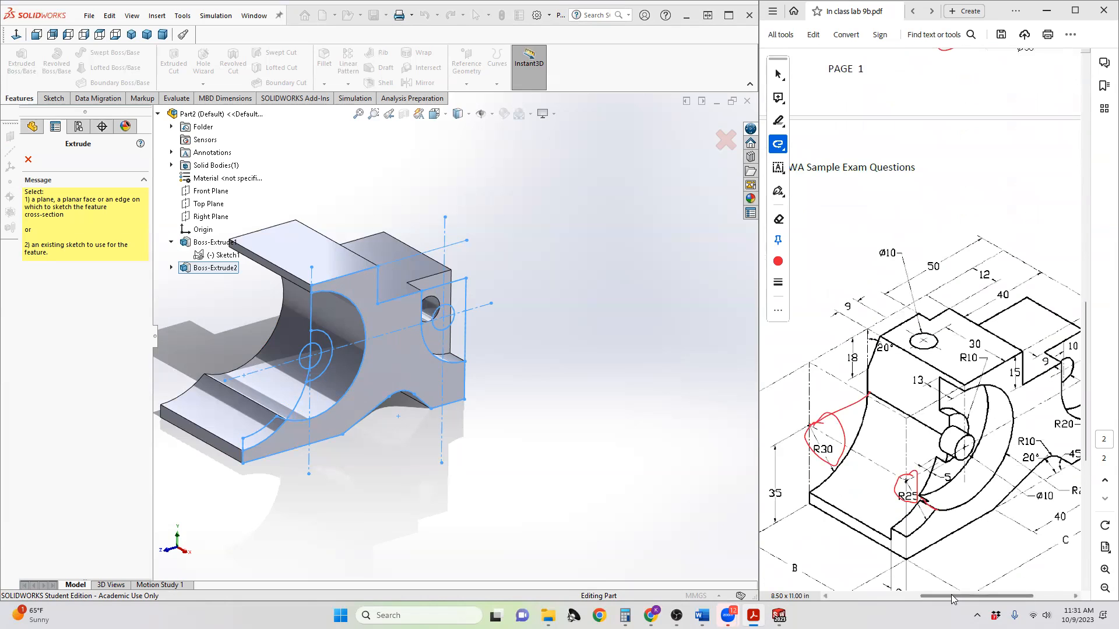
{"action": "left_click_drag", "start_coordinate": [955, 597], "coordinate": [966, 598]}
{"action": "scroll", "coordinate": [931, 423], "scroll_direction": "down", "scroll_amount": 2, "text": "ctrl"}
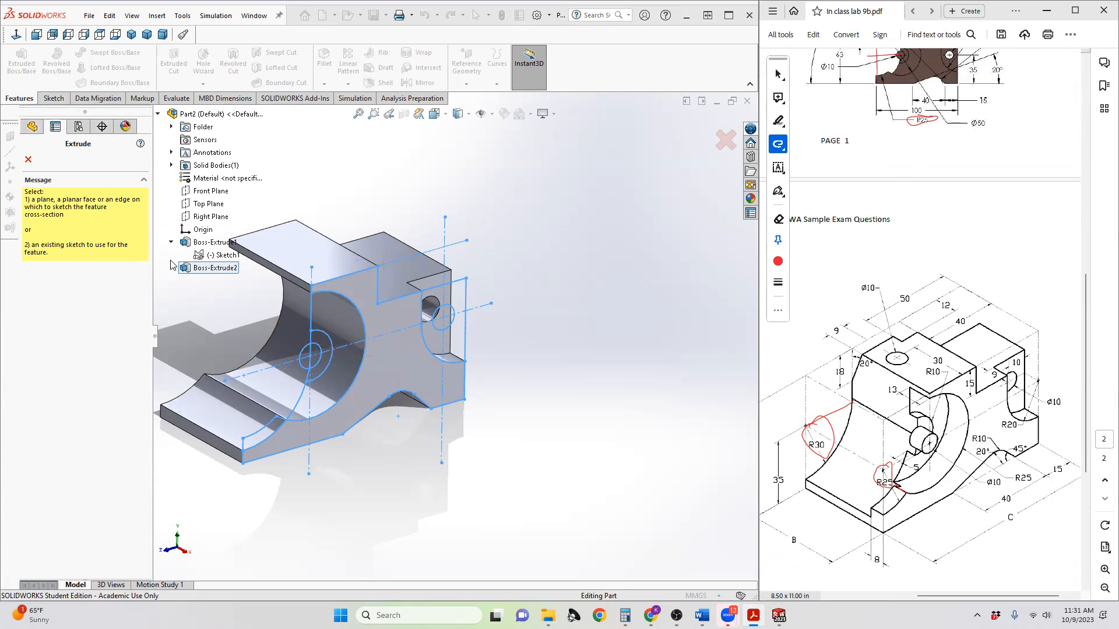
- Use the side profile sketch for the boss, selecting the small circle inside the large arc and the curved strip at the foot as contours
{"action": "left_click", "coordinate": [221, 254]}
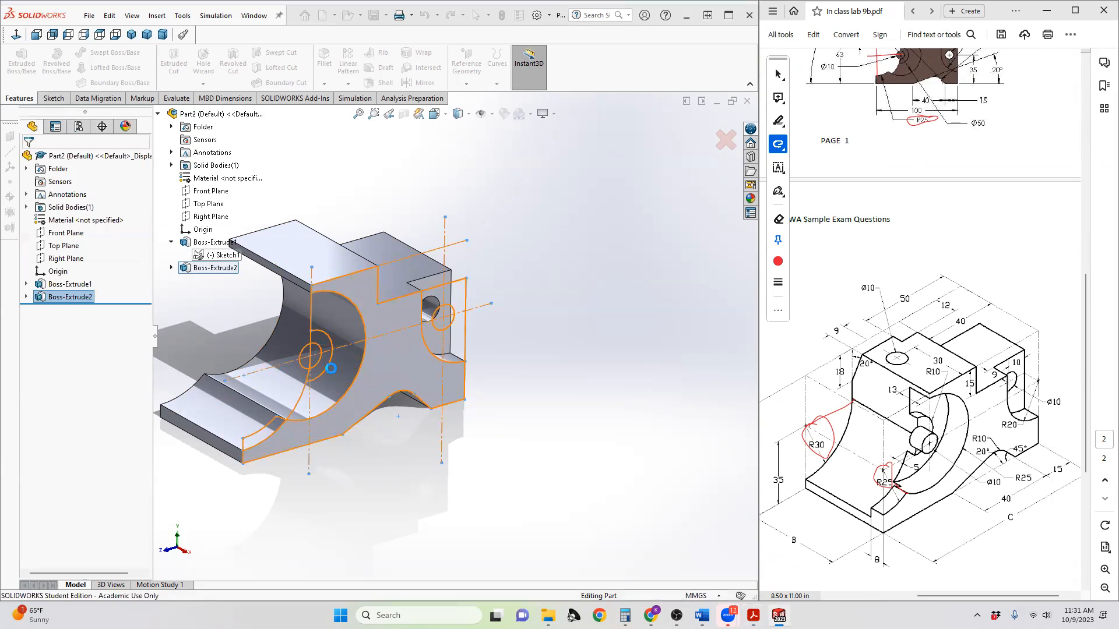
{"action": "left_click", "coordinate": [306, 352]}
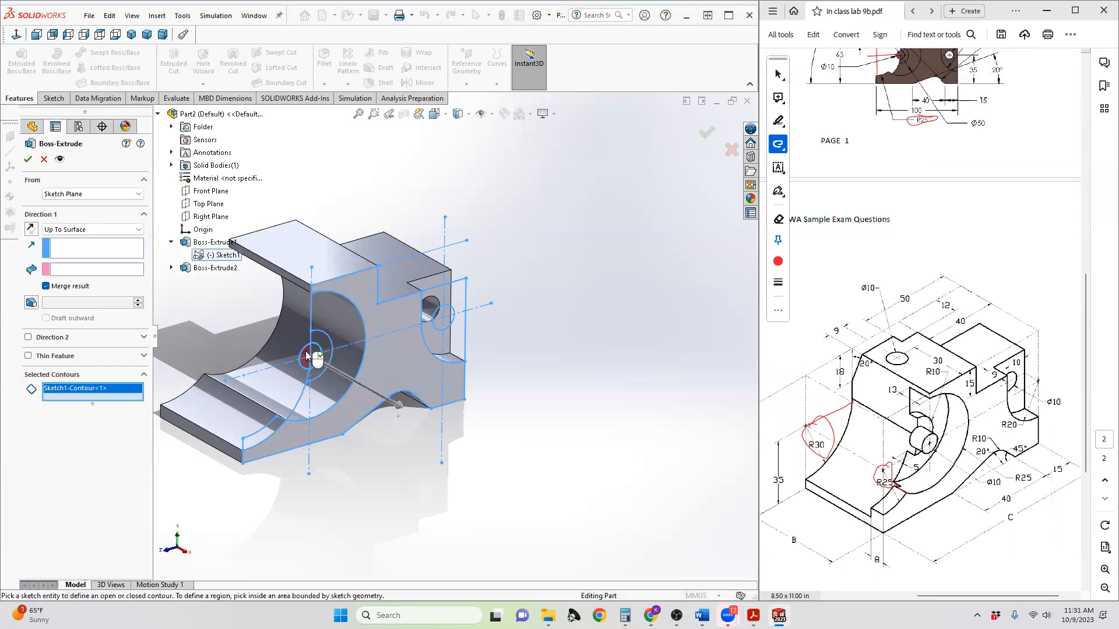
{"action": "left_click", "coordinate": [306, 352]}
{"action": "scroll", "coordinate": [305, 352], "scroll_direction": "down", "scroll_amount": 5}
{"action": "scroll", "coordinate": [305, 352], "scroll_direction": "down", "scroll_amount": 10}
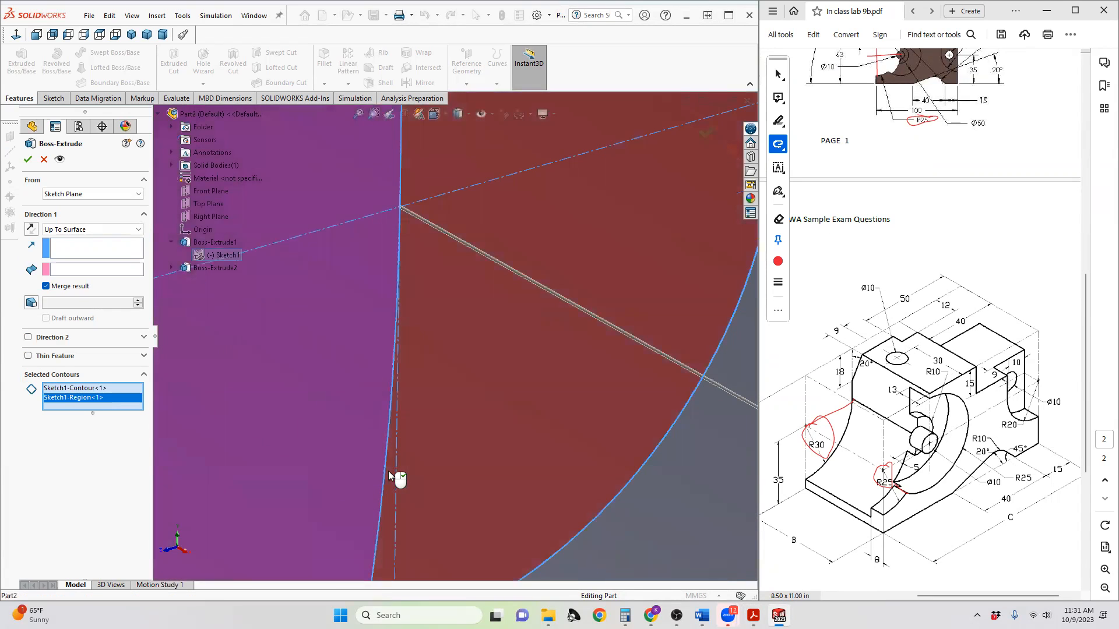
{"action": "left_click", "coordinate": [394, 473]}
{"action": "scroll", "coordinate": [439, 377], "scroll_direction": "up", "scroll_amount": 10}
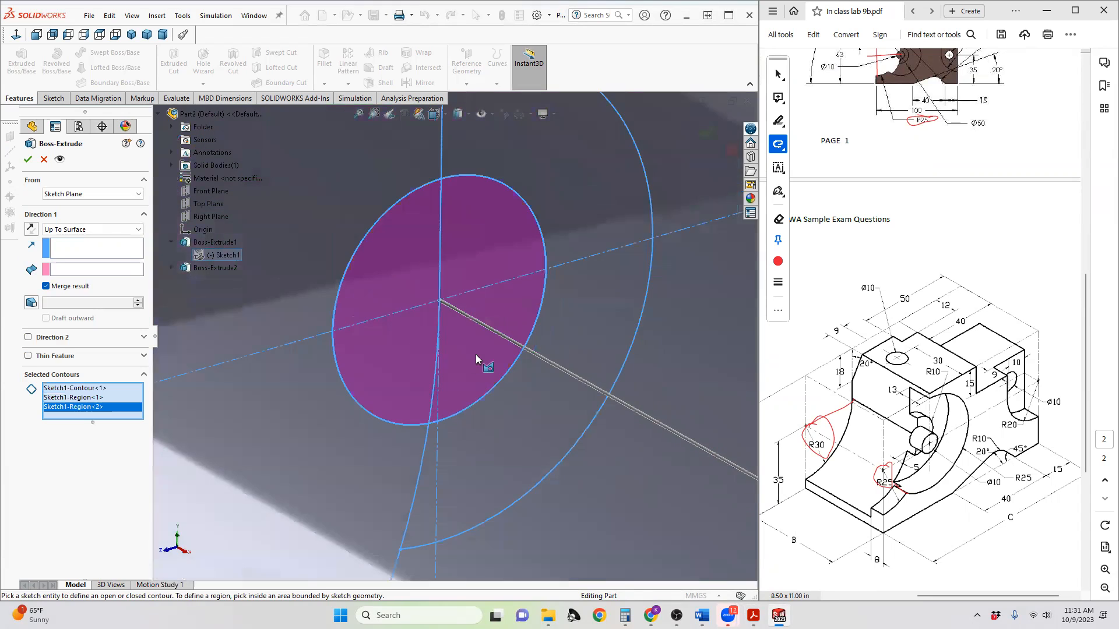
{"action": "scroll", "coordinate": [452, 346], "scroll_direction": "up", "scroll_amount": 3}
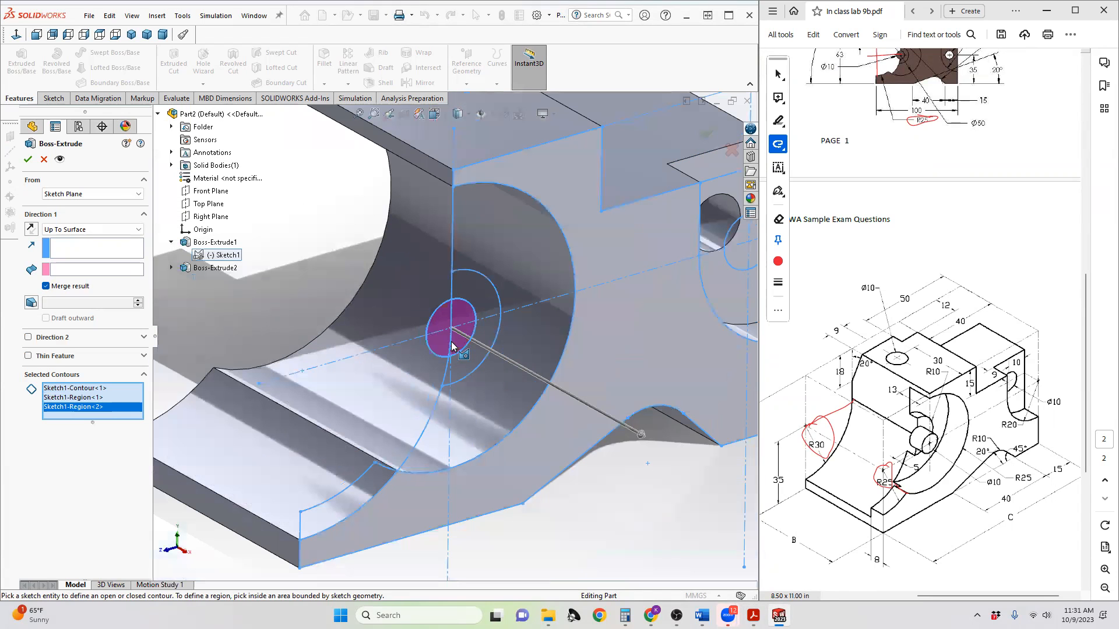
{"action": "left_click", "coordinate": [359, 491]}
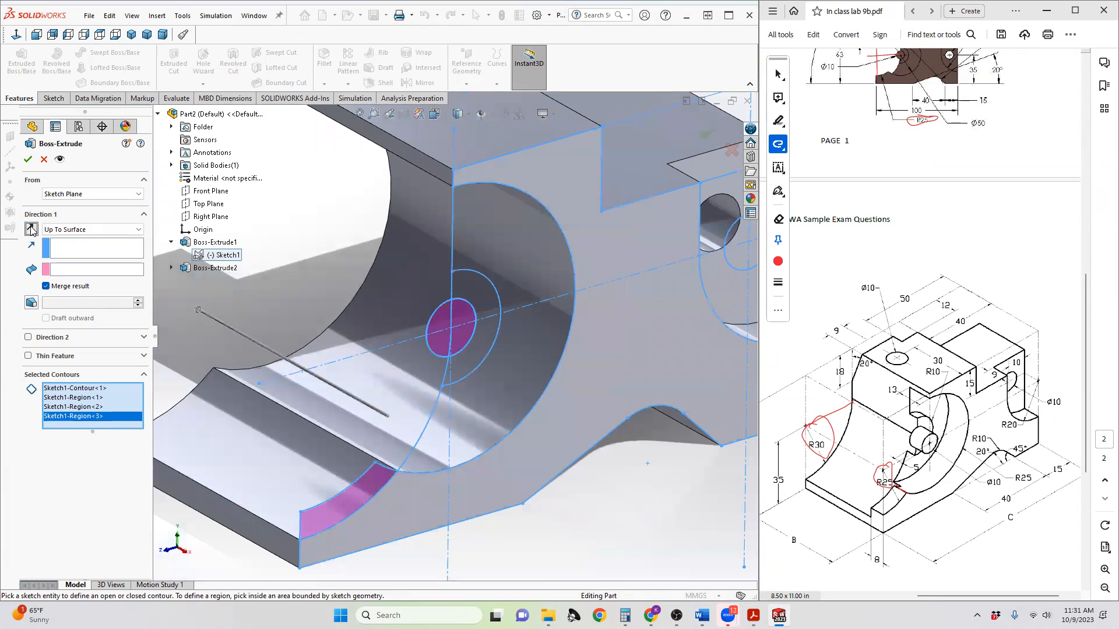
- Extrude the circle and foot strip regions Blind 8 mm, reversed toward the body, and complete the boss
{"action": "left_click", "coordinate": [73, 229]}
{"action": "left_click", "coordinate": [73, 241]}
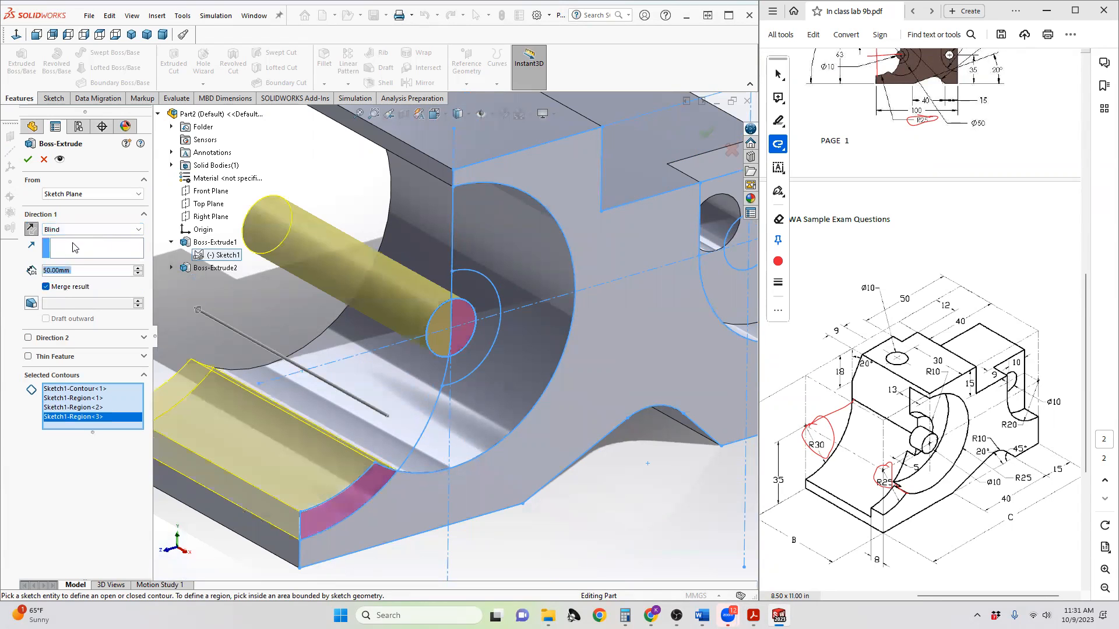
{"action": "left_click", "coordinate": [50, 271]}
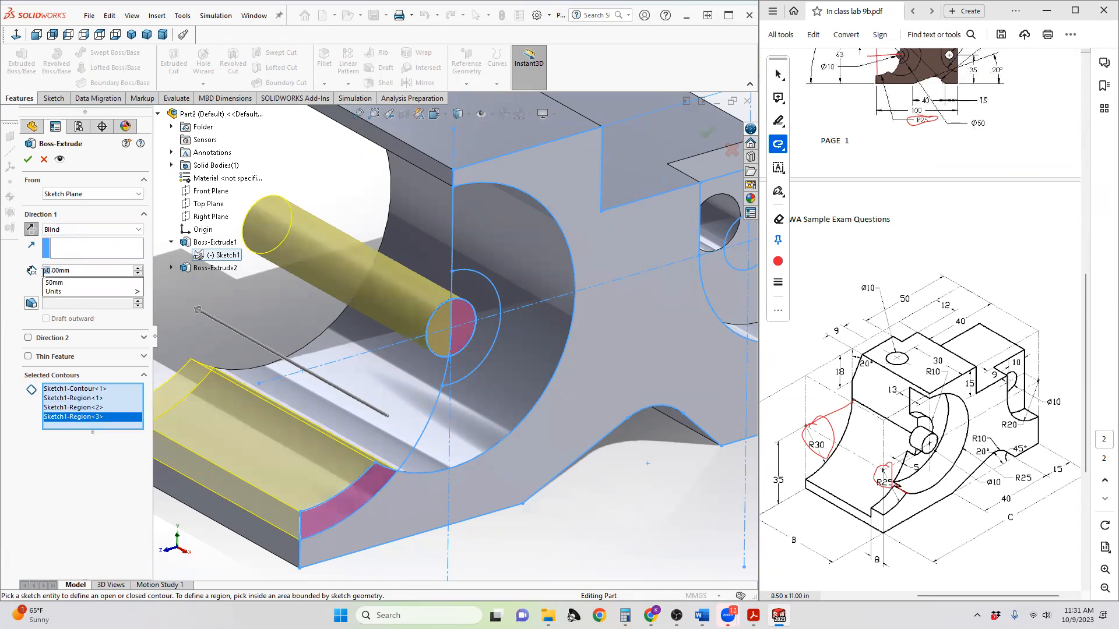
{"action": "key", "text": "BackSpace"}
{"action": "key", "text": "BackSpace"}
{"action": "type", "text": "8"}
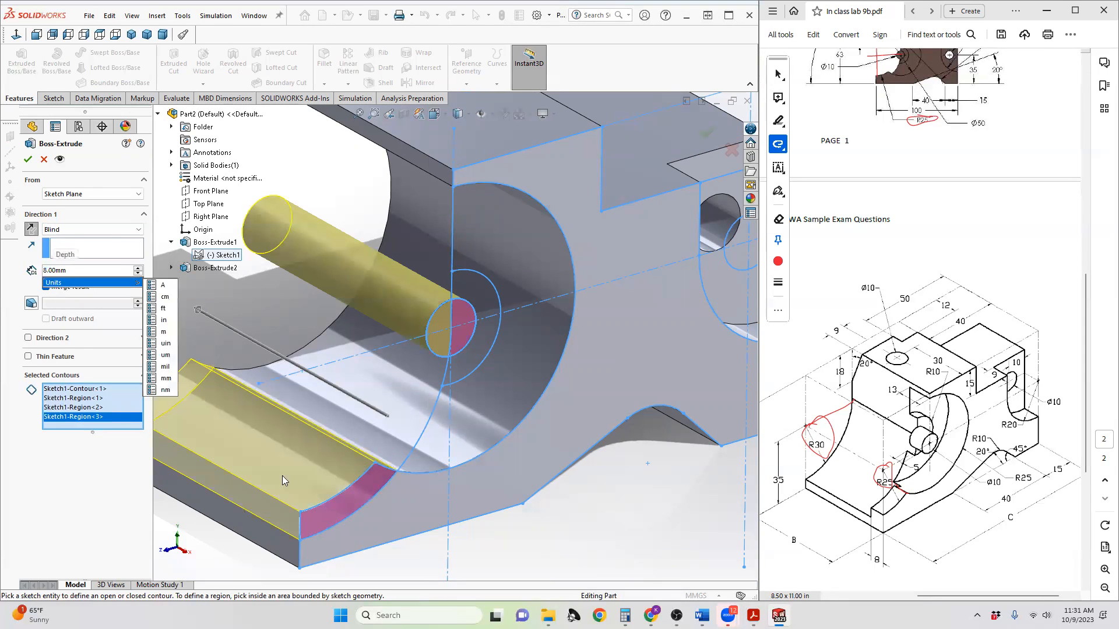
{"action": "key", "text": "Return"}
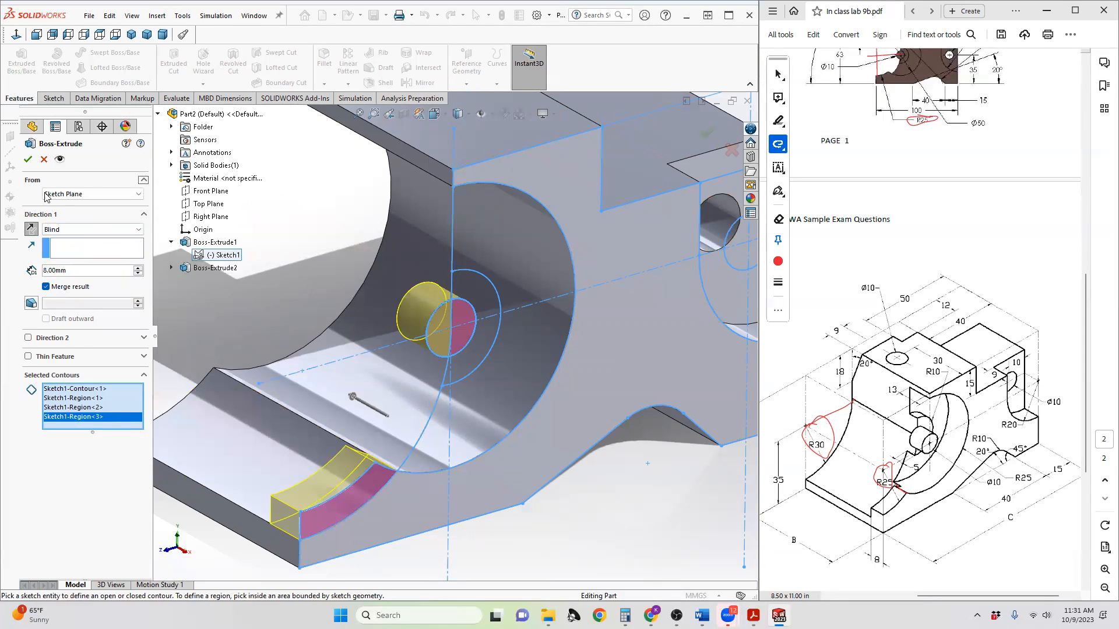
{"action": "scroll", "coordinate": [456, 406], "scroll_direction": "up", "scroll_amount": 2}
{"action": "middle_click_drag", "start_coordinate": [457, 406], "coordinate": [446, 370]}
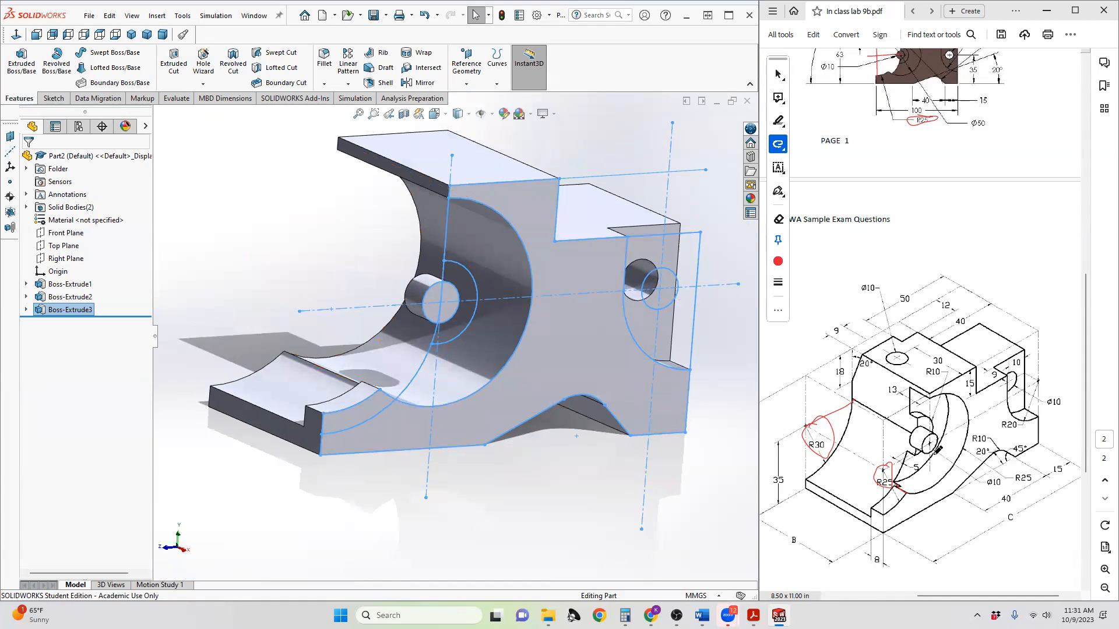
- Set up another extruded boss from the same side profile sketch, using the half-ring region around the pin as contour
{"action": "left_click", "coordinate": [21, 60]}
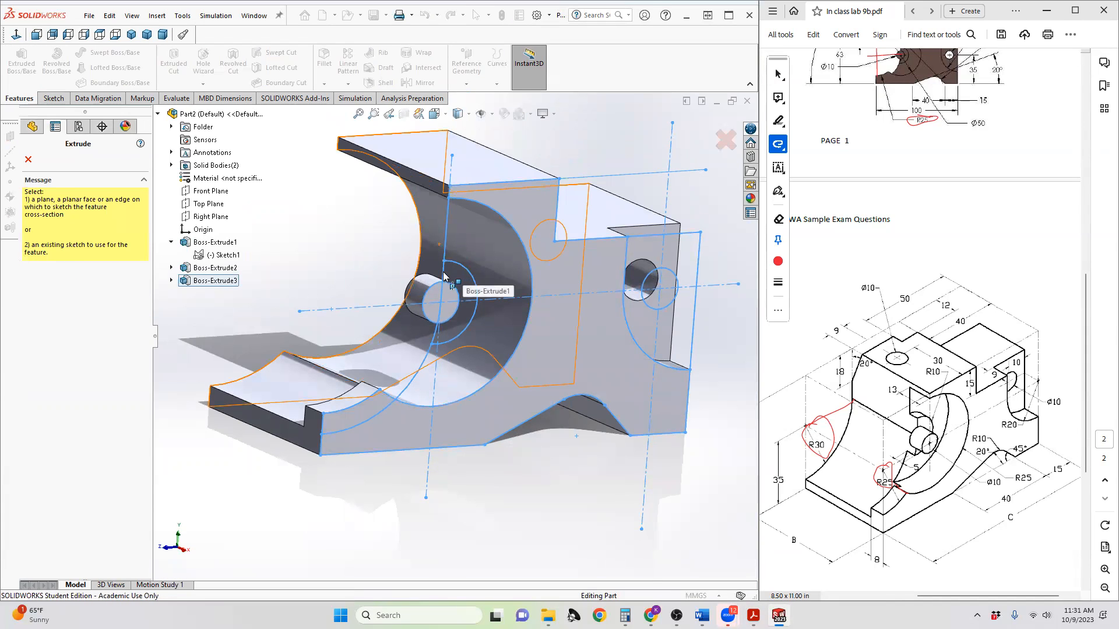
{"action": "left_click", "coordinate": [219, 255]}
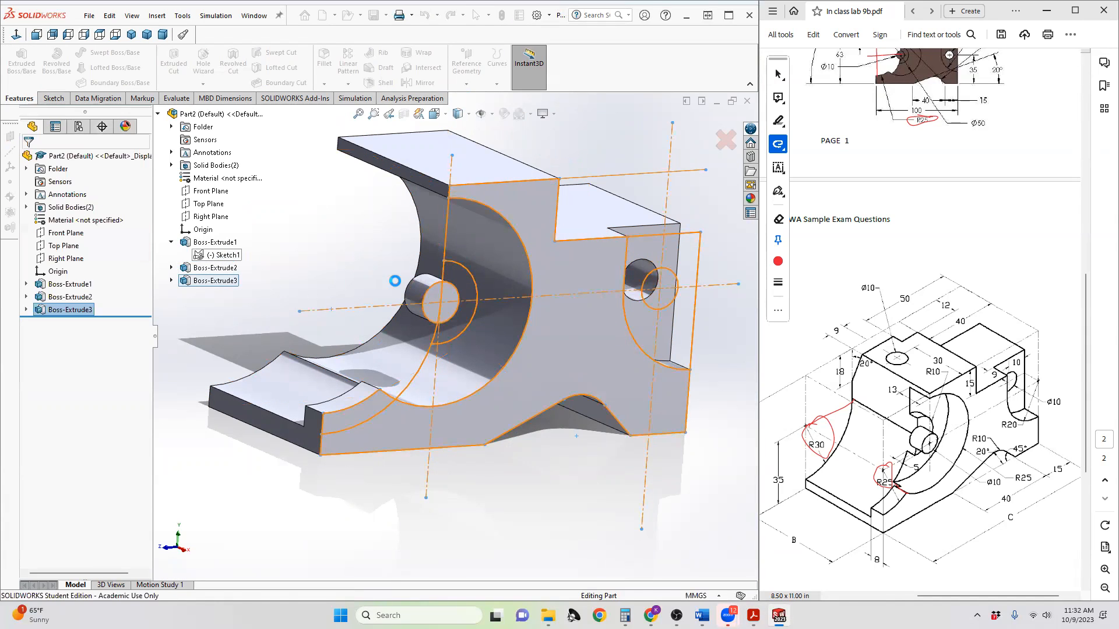
{"action": "left_click", "coordinate": [457, 273]}
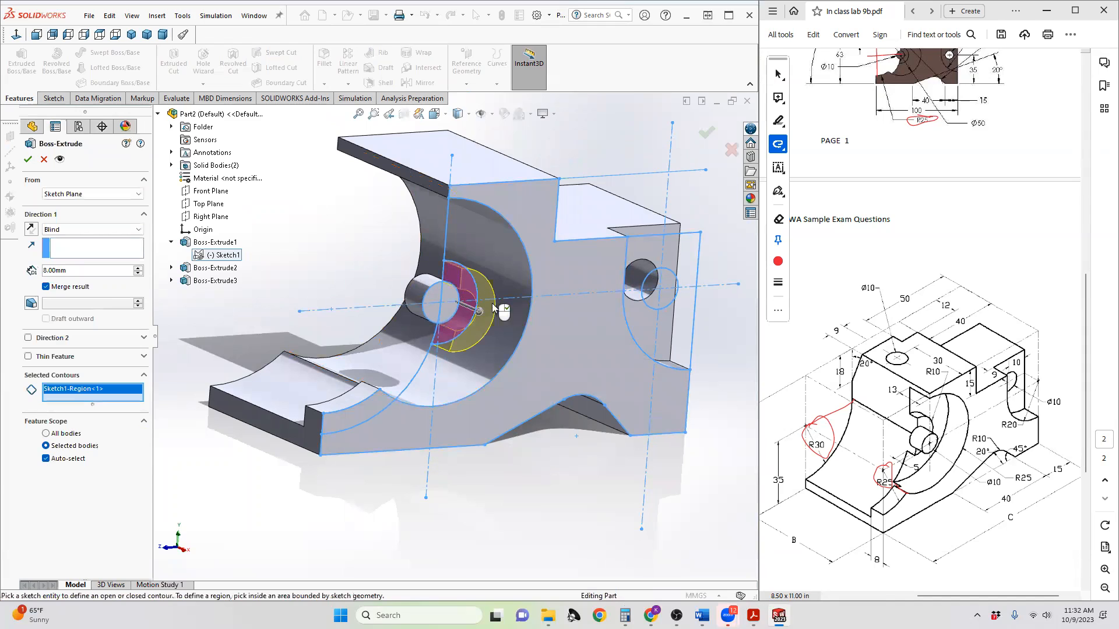
- Start the half-ring boss at an 8 mm offset from the sketch plane, toward the body
{"action": "left_click", "coordinate": [81, 195]}
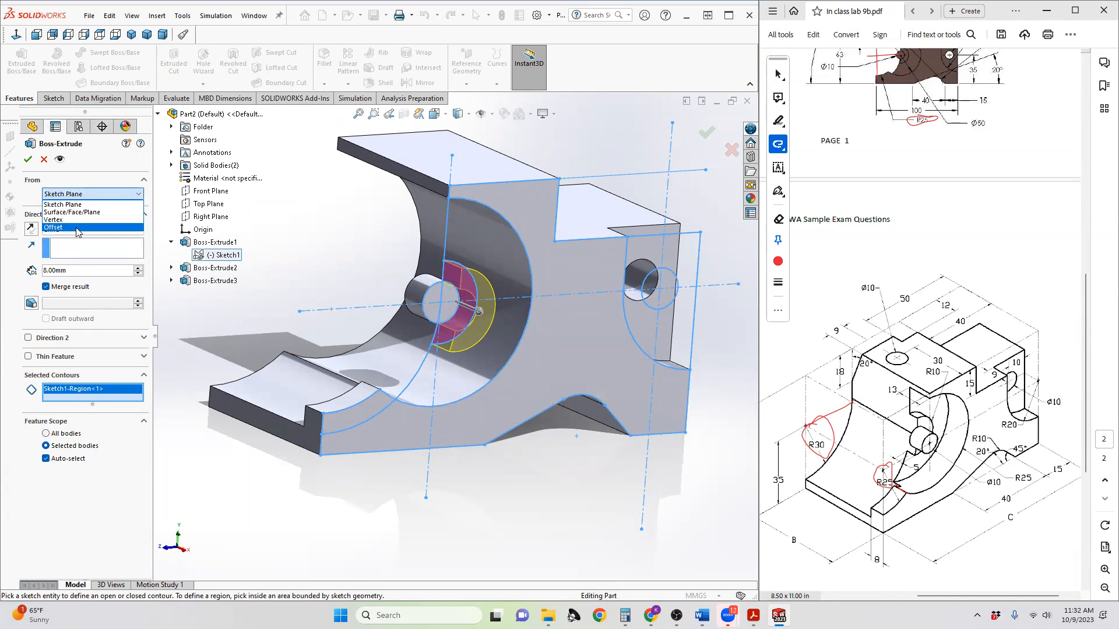
{"action": "left_click", "coordinate": [78, 231]}
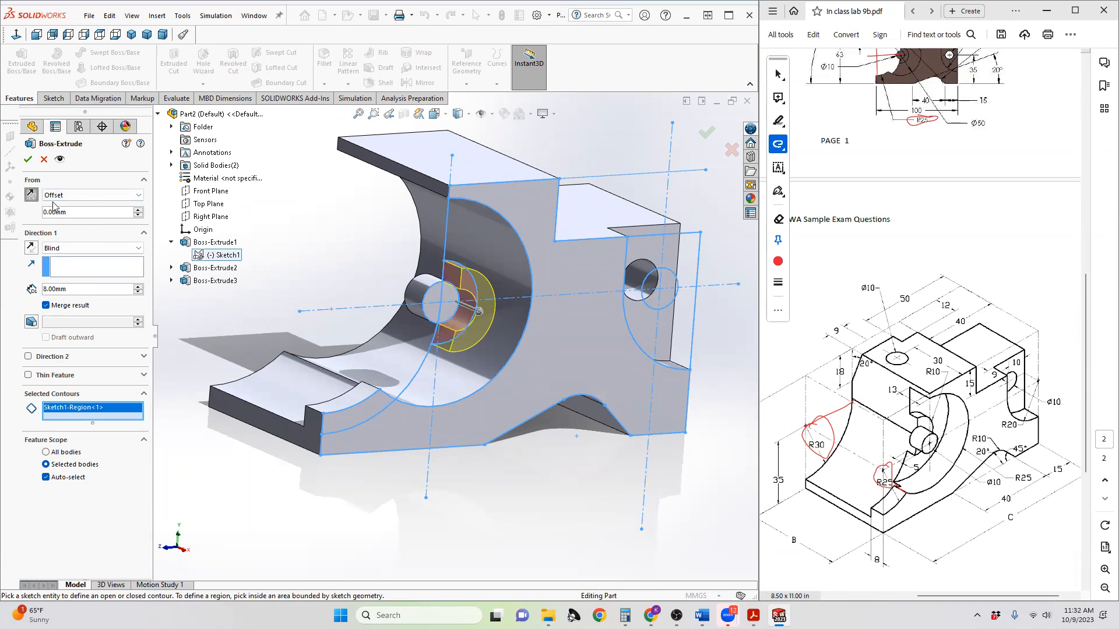
{"action": "left_click_drag", "start_coordinate": [46, 212], "coordinate": [39, 213]}
{"action": "type", "text": "8"}
{"action": "key", "text": "Return"}
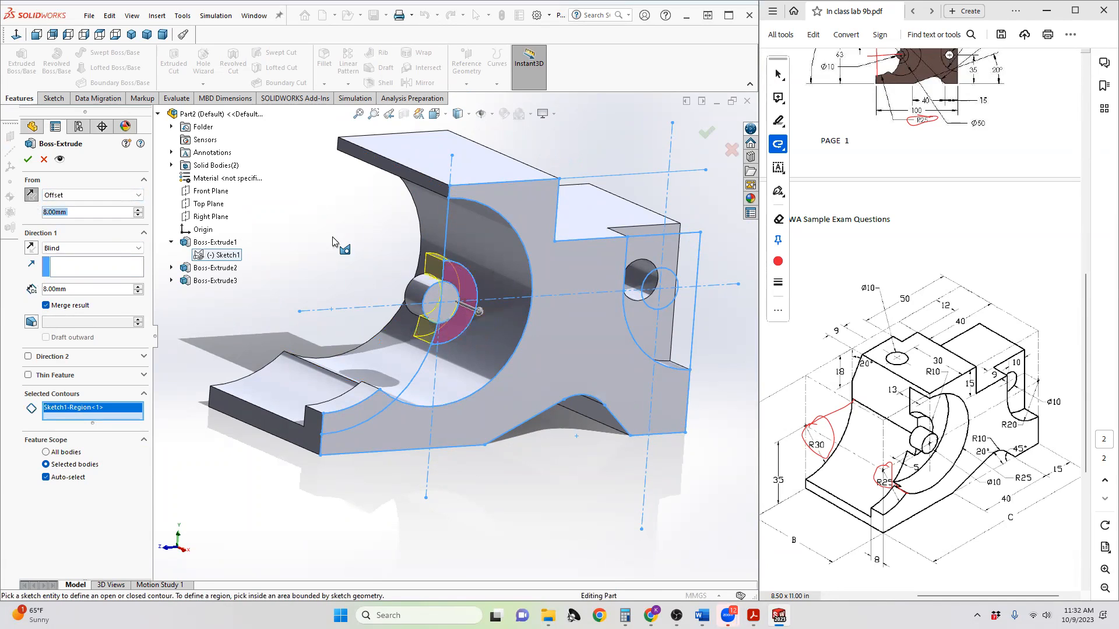
- Set the half-ring boss's blind depth to 5 mm and reverse its extrusion direction into the body
{"action": "left_click", "coordinate": [47, 289]}
{"action": "left_click", "coordinate": [31, 247]}
{"action": "left_click_drag", "start_coordinate": [48, 291], "coordinate": [43, 292]}
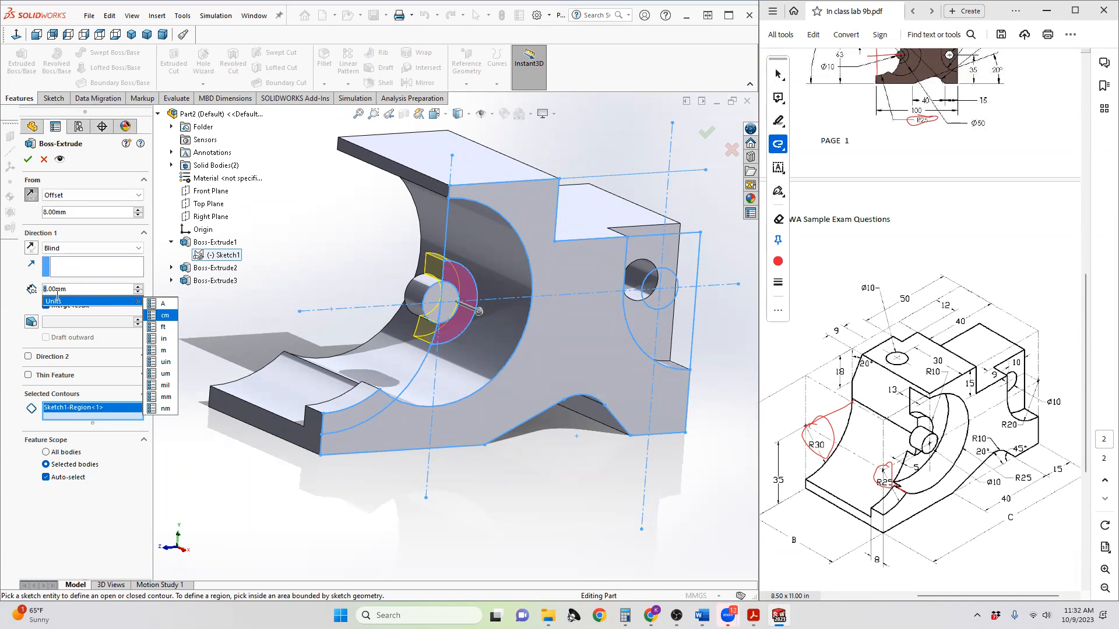
{"action": "type", "text": "5"}
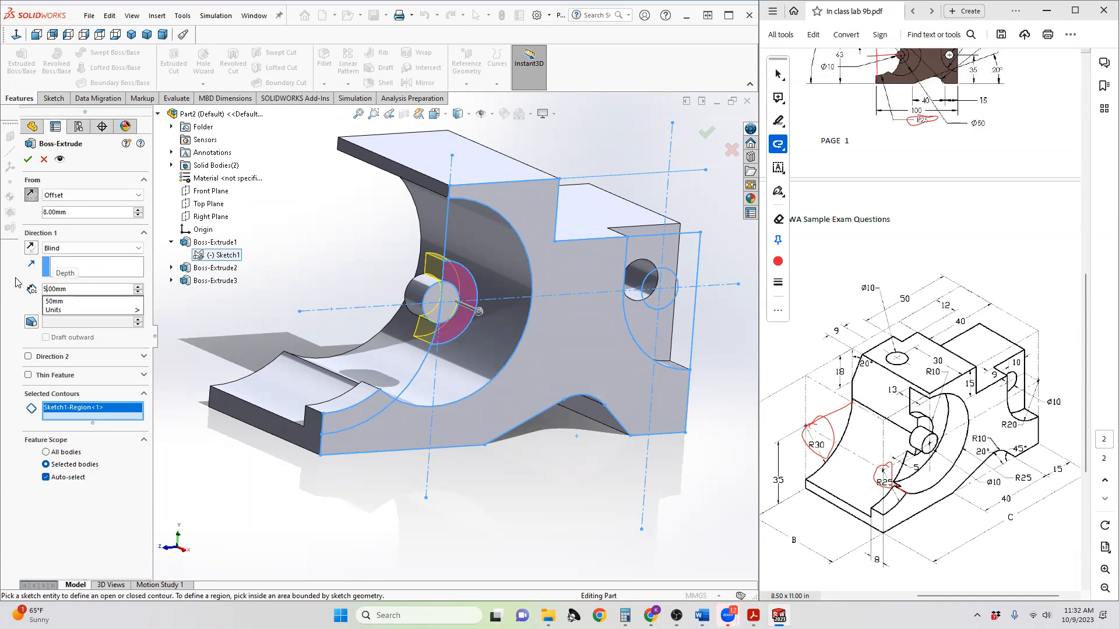
{"action": "key", "text": "Return"}
{"action": "left_click", "coordinate": [31, 248]}
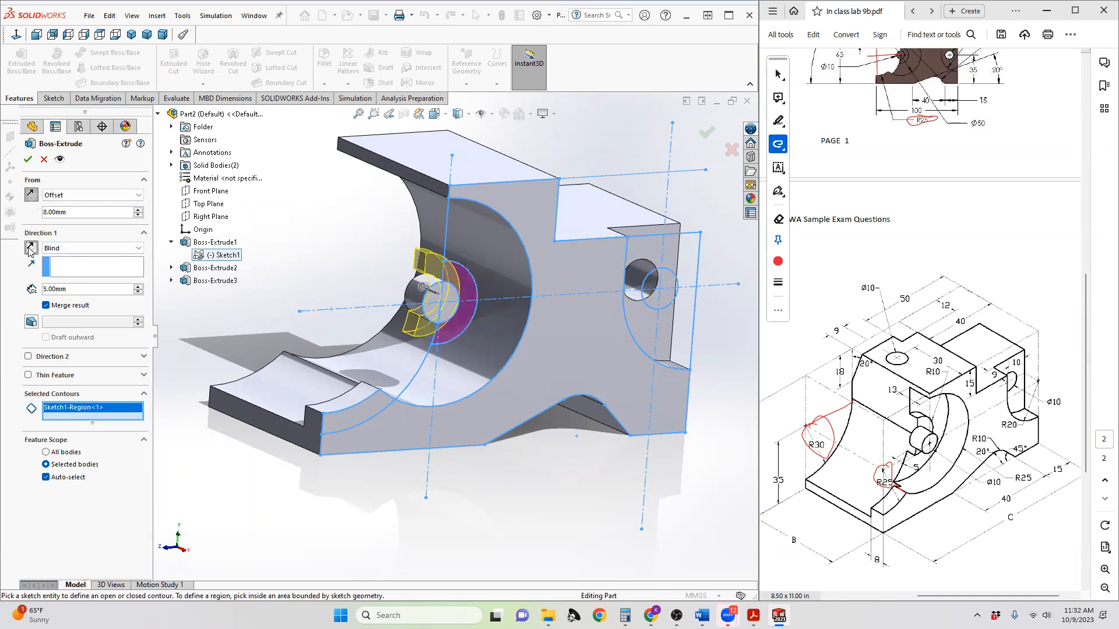
{"action": "scroll", "coordinate": [442, 282], "scroll_direction": "down", "scroll_amount": 5}
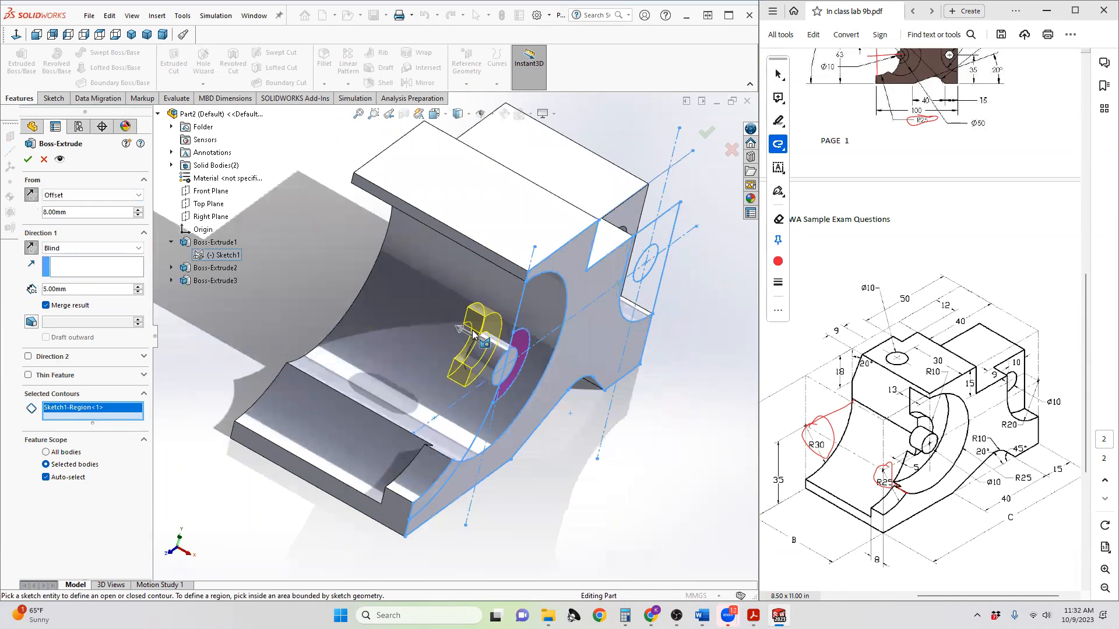
- Add the pin's half-circle region to the half-ring boss's contours and complete the boss
{"action": "mouse_move", "coordinate": [485, 315]}
{"action": "middle_mouse_down"}
{"action": "mouse_move", "coordinate": [473, 303]}
{"action": "mouse_move", "coordinate": [498, 310]}
{"action": "mouse_move", "coordinate": [463, 301]}
{"action": "middle_mouse_up"}
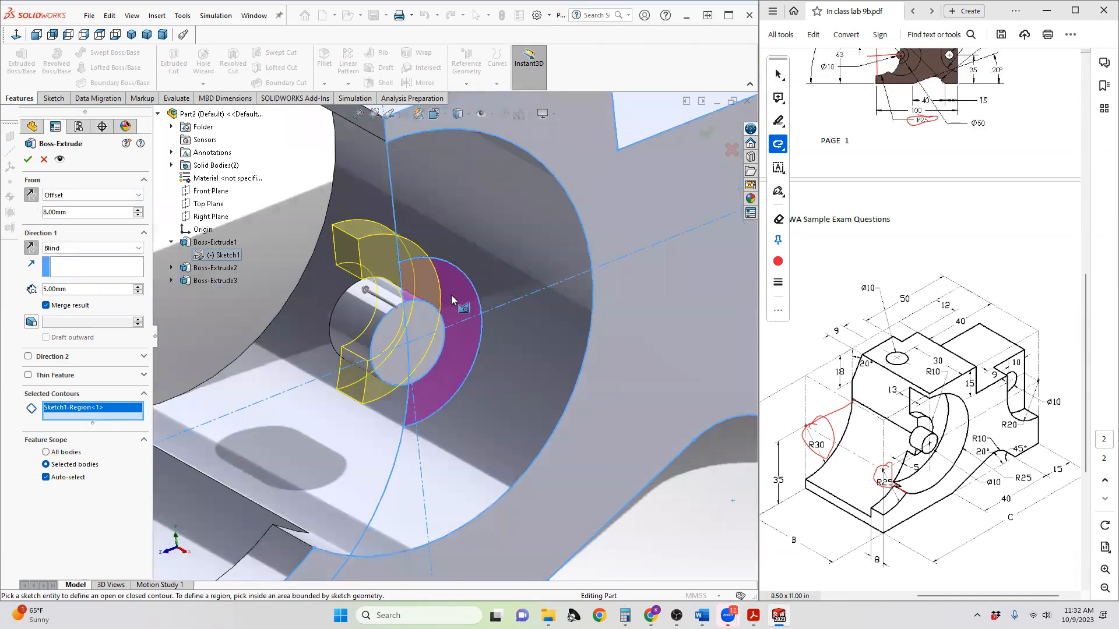
{"action": "left_click", "coordinate": [437, 327]}
{"action": "middle_click_drag", "start_coordinate": [437, 373], "coordinate": [326, 284]}
{"action": "key", "text": "ctrl+shift+z"}
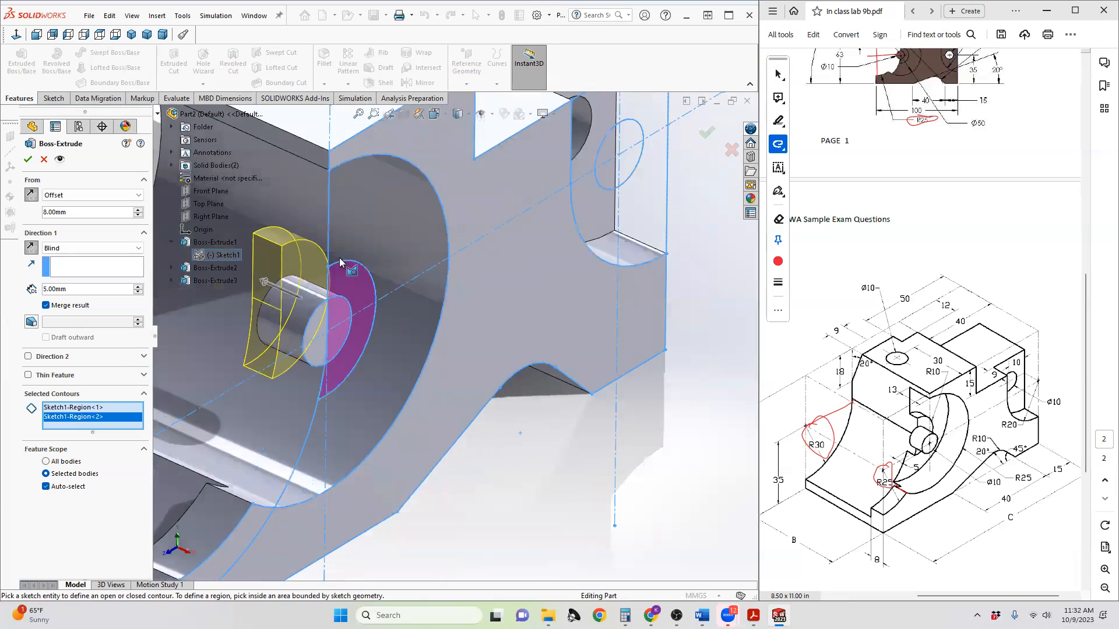
{"action": "left_click", "coordinate": [27, 158]}
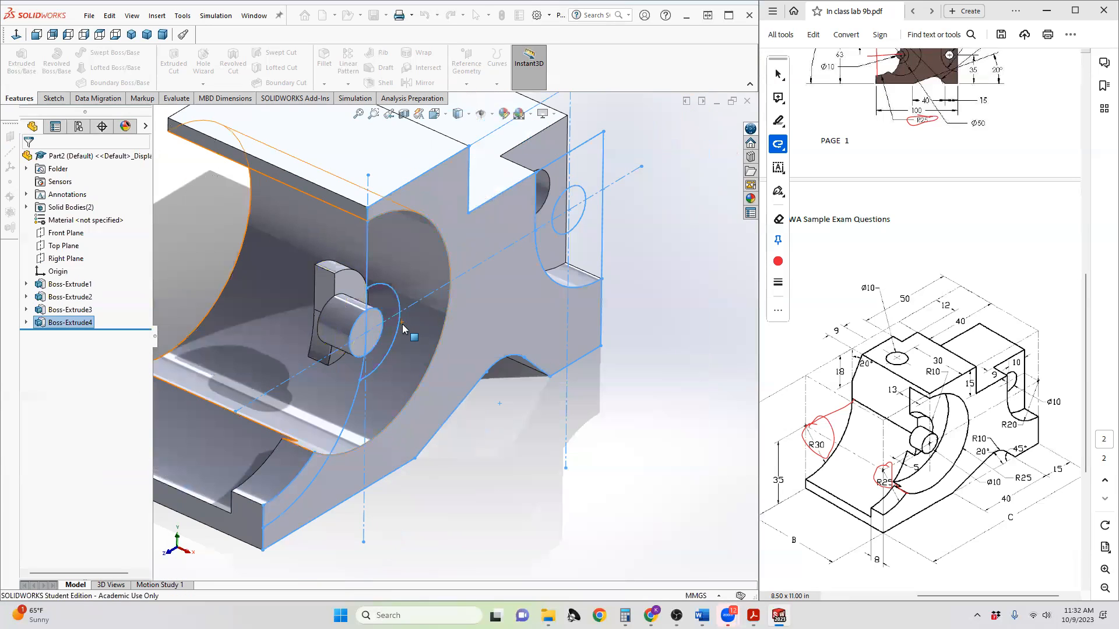
- Set up another extruded boss from the side profile sketch's large crescent region, starting from the half-ring boss's inner flat face
{"action": "middle_click_drag", "start_coordinate": [381, 317], "coordinate": [359, 281]}
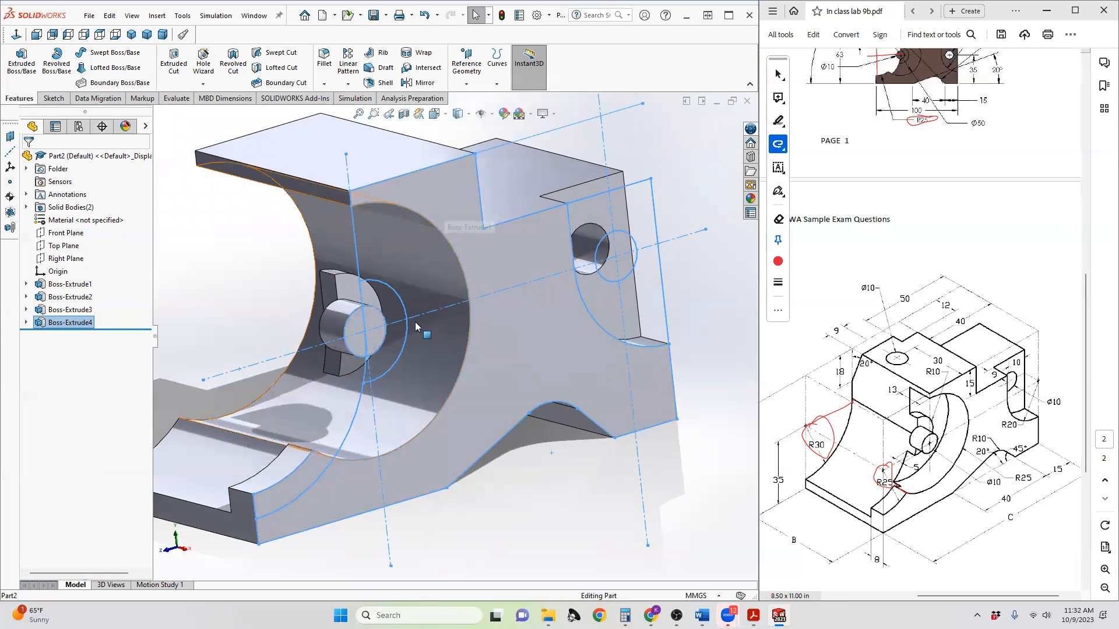
{"action": "left_click", "coordinate": [26, 74]}
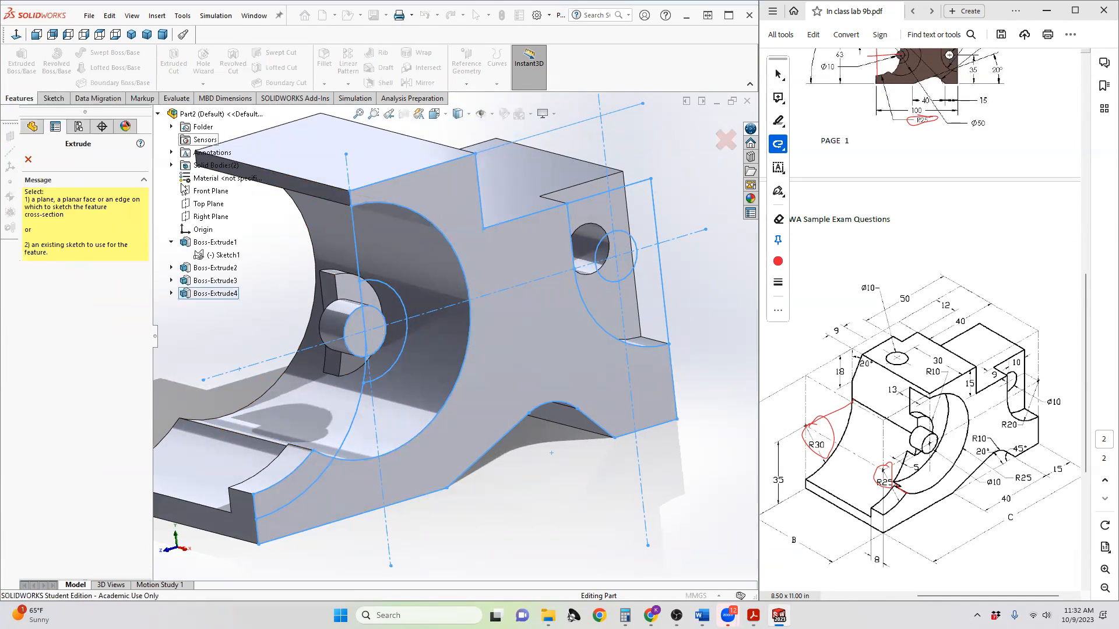
{"action": "left_click", "coordinate": [210, 257]}
{"action": "left_click", "coordinate": [414, 270]}
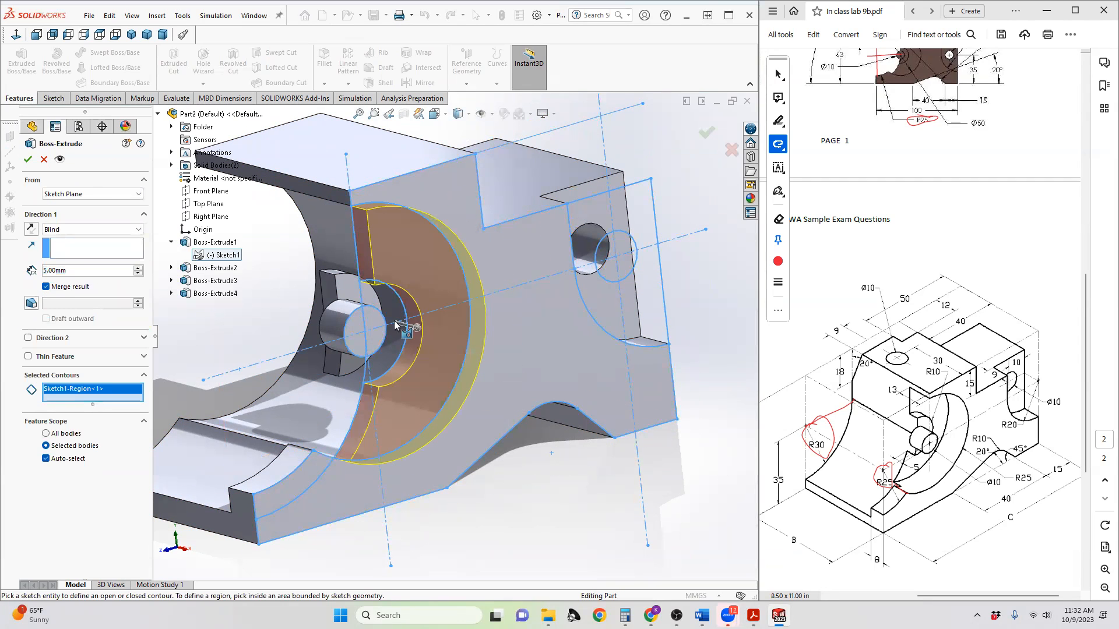
{"action": "left_click", "coordinate": [106, 194]}
{"action": "left_click", "coordinate": [106, 213]}
{"action": "middle_click_drag", "start_coordinate": [291, 326], "coordinate": [523, 361]}
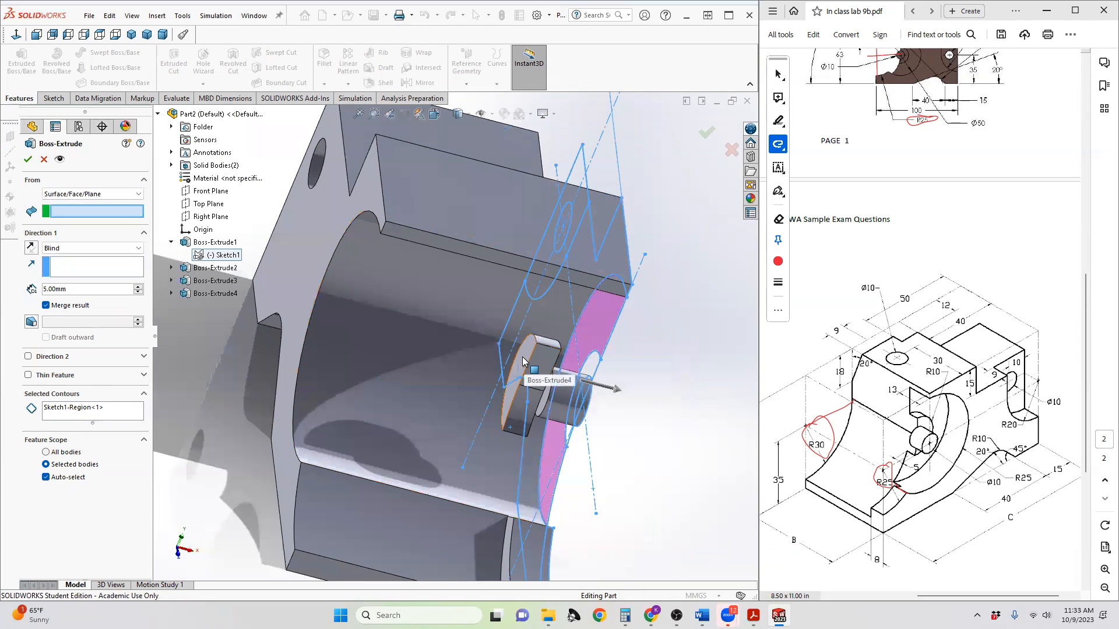
{"action": "left_click", "coordinate": [523, 361]}
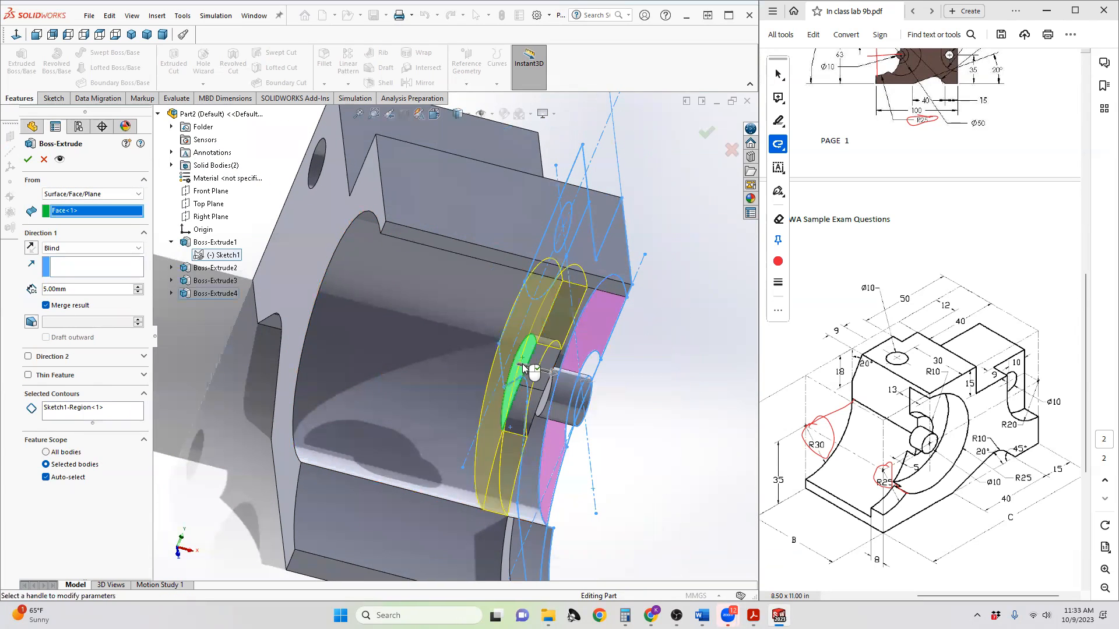
- End the crescent boss with Up To Surface at the body's far side face
{"action": "left_click", "coordinate": [51, 250]}
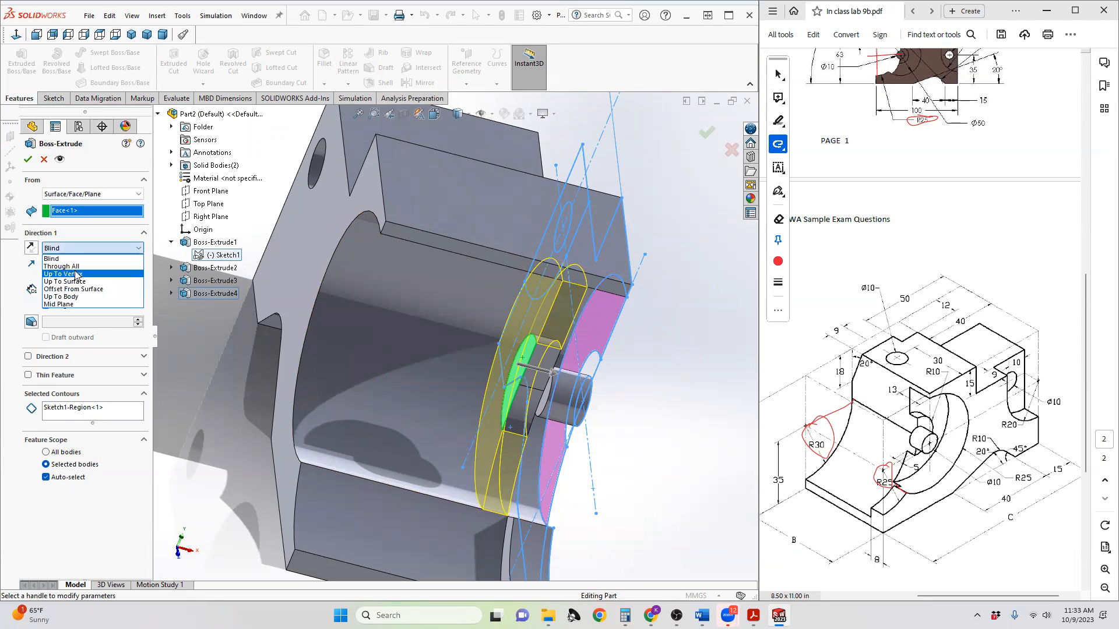
{"action": "left_click", "coordinate": [76, 274]}
{"action": "left_click", "coordinate": [78, 247]}
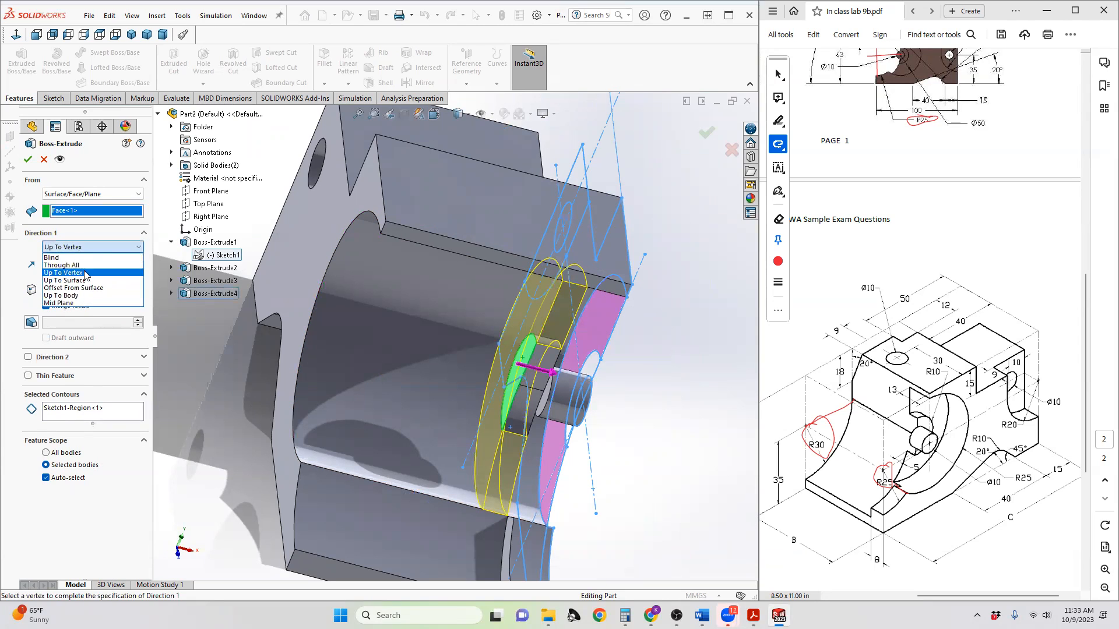
{"action": "left_click", "coordinate": [85, 282]}
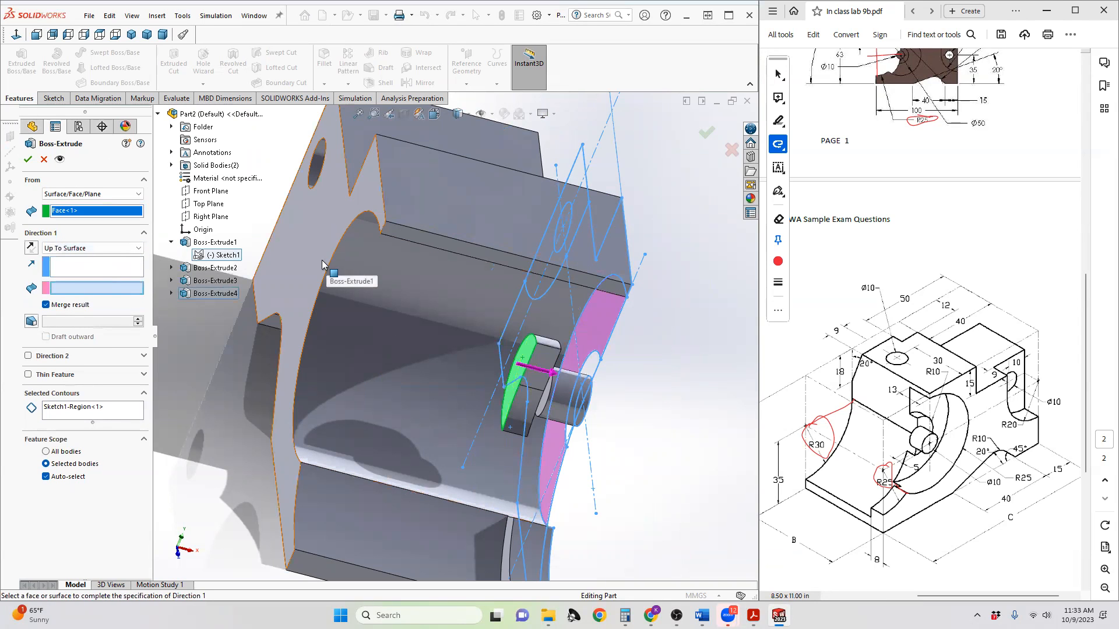
{"action": "left_click", "coordinate": [322, 261]}
{"action": "middle_click_drag", "start_coordinate": [520, 372], "coordinate": [628, 392]}
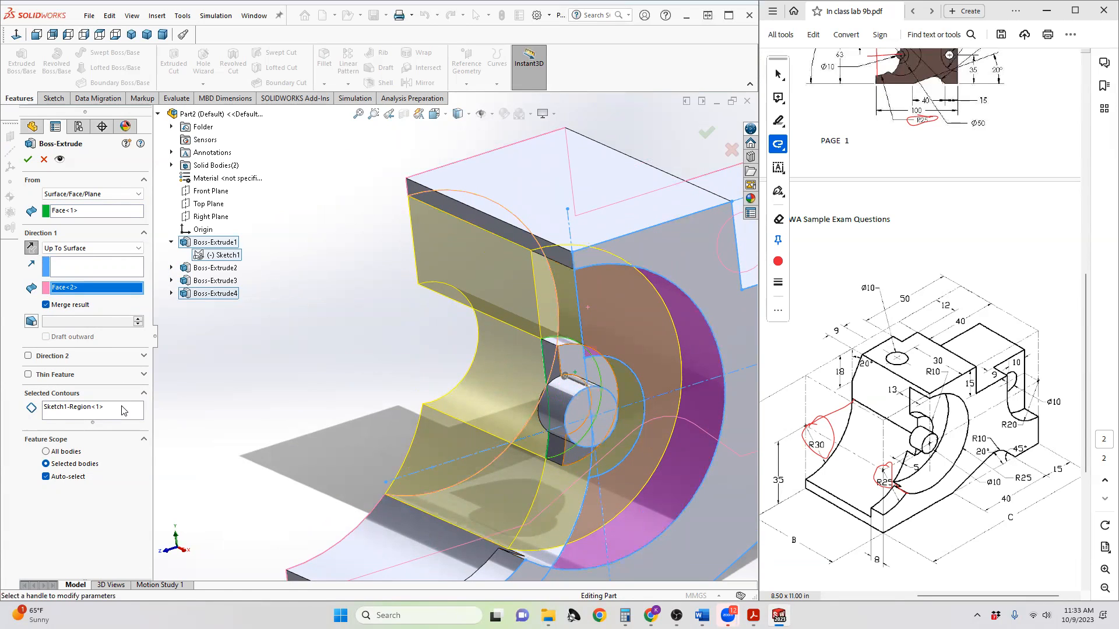
- Add the half-ring and pin half-circle regions to the crescent boss's contours and complete the boss
{"action": "left_click", "coordinate": [124, 409]}
{"action": "left_click", "coordinate": [604, 373]}
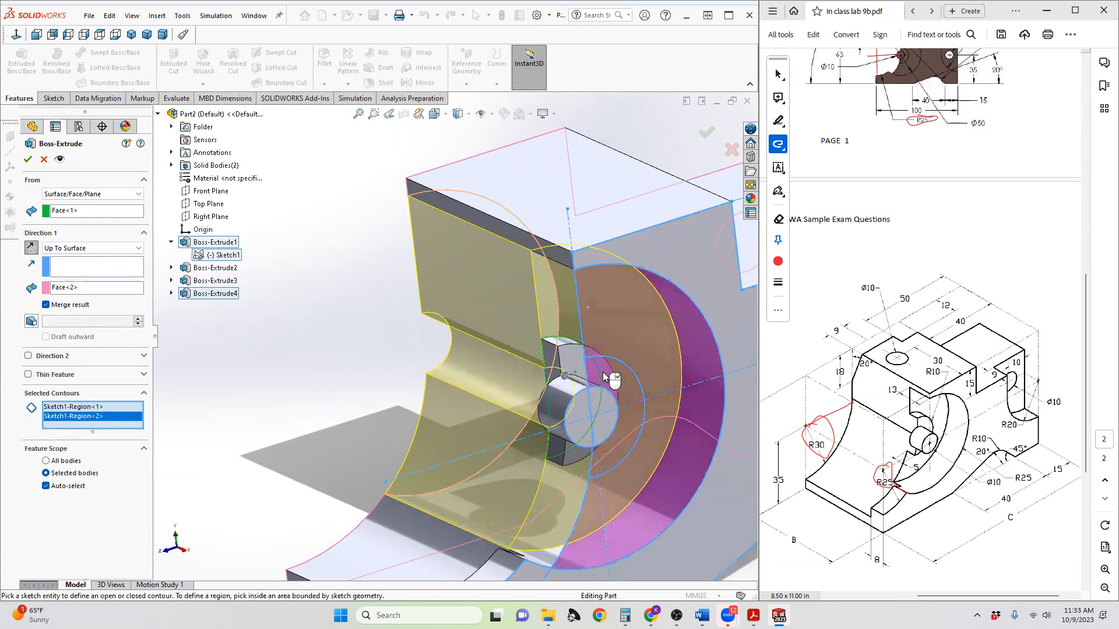
{"action": "mouse_move", "coordinate": [523, 359]}
{"action": "middle_mouse_down"}
{"action": "mouse_move", "coordinate": [542, 361]}
{"action": "mouse_move", "coordinate": [552, 390]}
{"action": "middle_mouse_up"}
{"action": "left_click", "coordinate": [552, 390]}
{"action": "middle_click_drag", "start_coordinate": [384, 386], "coordinate": [398, 380]}
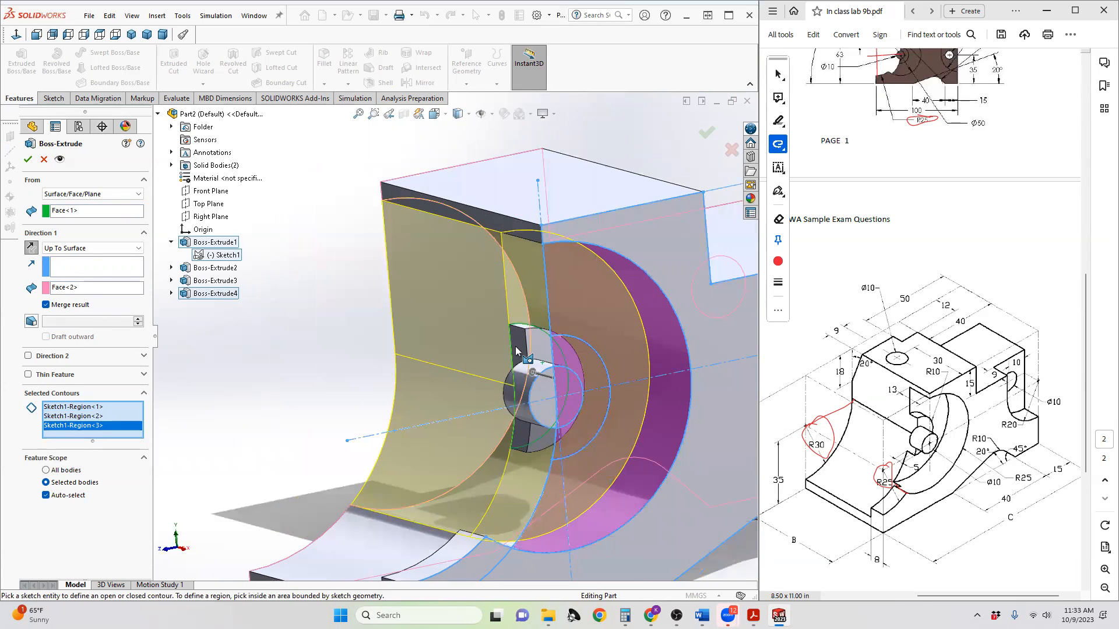
{"action": "left_click", "coordinate": [28, 159]}
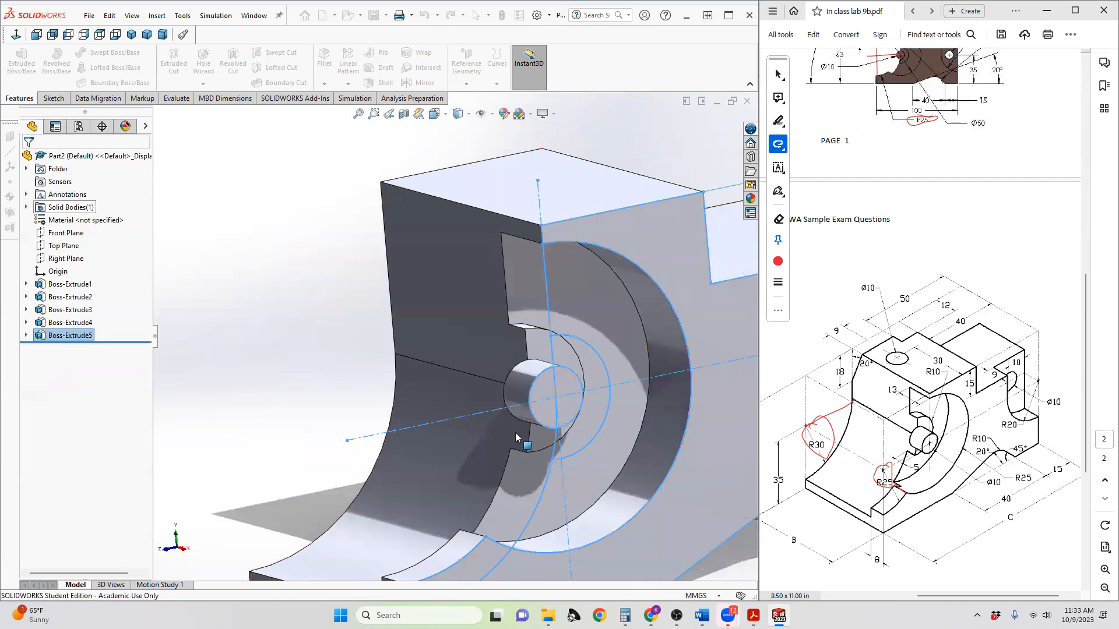
- Examine the extruded body from several sides and compare it with the dimensioned views on page 1 of the lab PDF
{"action": "mouse_move", "coordinate": [559, 410]}
{"action": "middle_mouse_down"}
{"action": "mouse_move", "coordinate": [562, 433]}
{"action": "mouse_move", "coordinate": [557, 391]}
{"action": "mouse_move", "coordinate": [555, 422]}
{"action": "middle_mouse_up"}
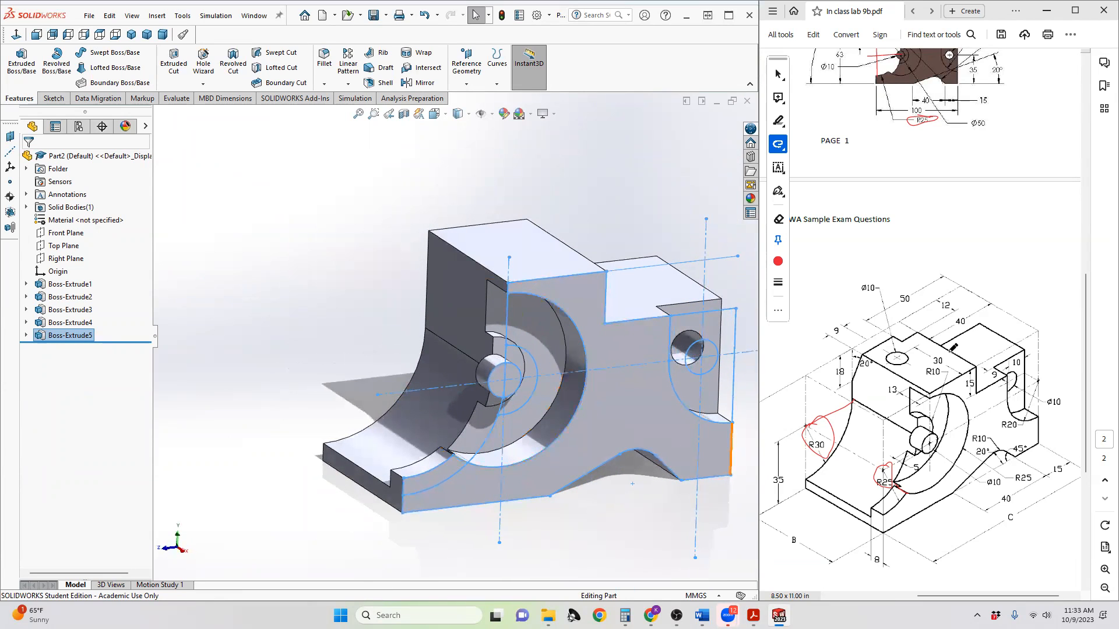
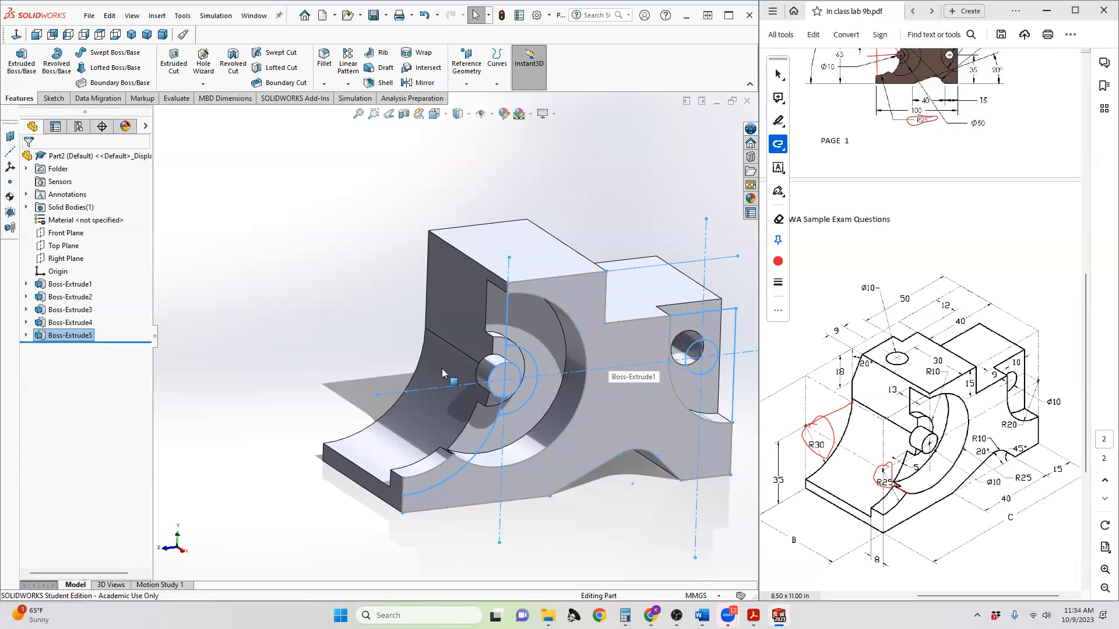
{"action": "middle_click_drag", "start_coordinate": [607, 354], "coordinate": [574, 426]}
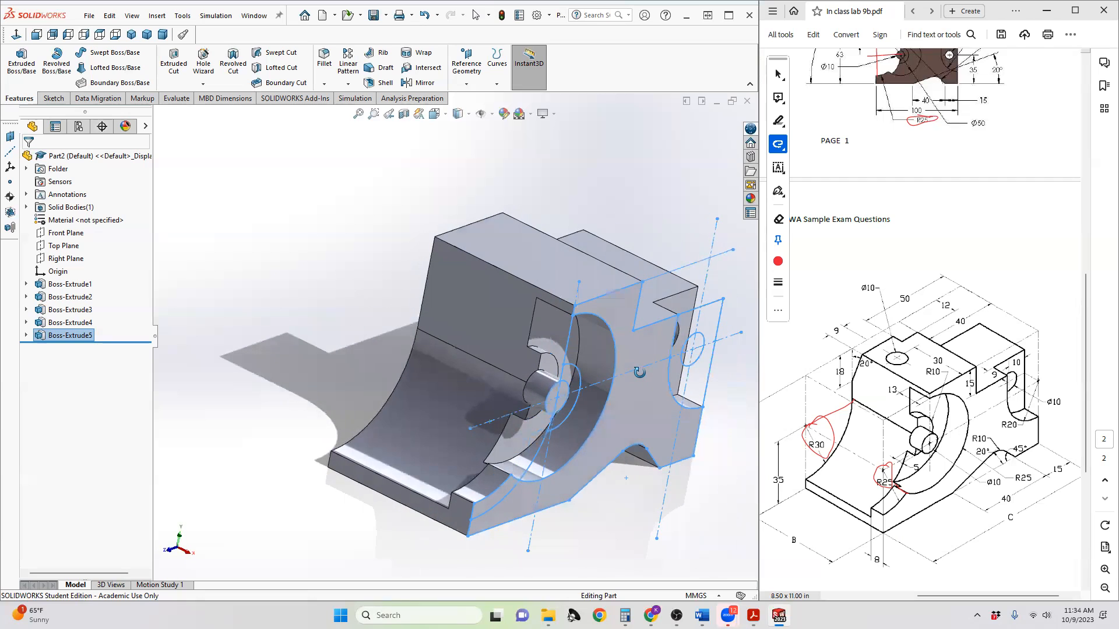
{"action": "middle_click_drag", "start_coordinate": [603, 365], "coordinate": [618, 300]}
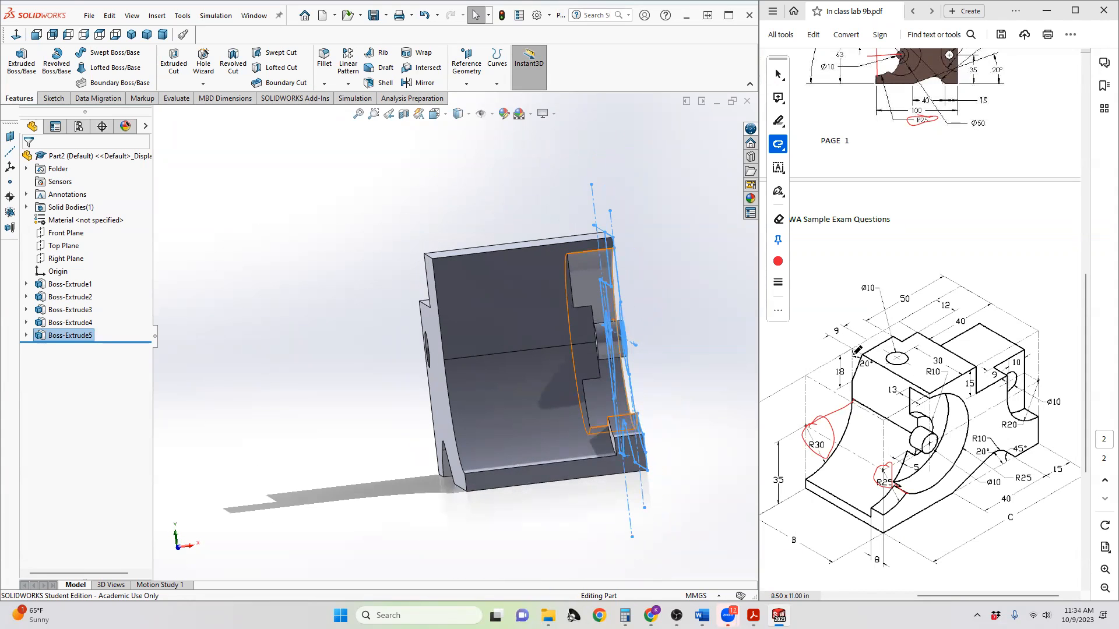
{"action": "scroll", "coordinate": [857, 350], "scroll_direction": "up", "scroll_amount": 6}
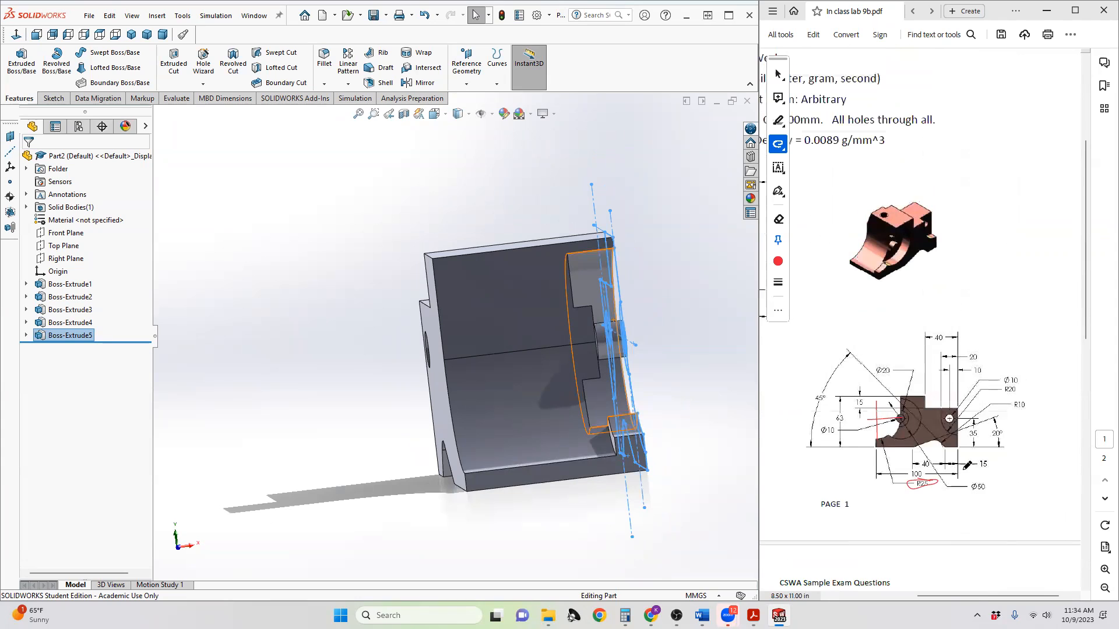
{"action": "left_click_drag", "start_coordinate": [979, 596], "coordinate": [907, 595]}
{"action": "scroll", "coordinate": [913, 299], "scroll_direction": "up", "scroll_amount": 2}
{"action": "scroll", "coordinate": [884, 282], "scroll_direction": "down", "scroll_amount": 1}
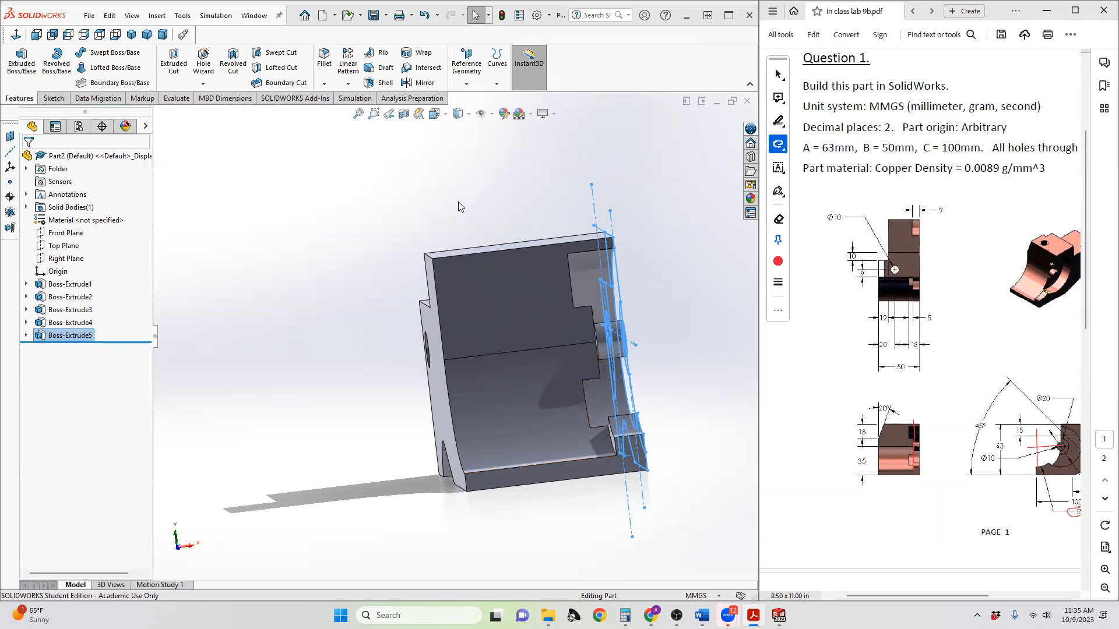
{"action": "middle_click_drag", "start_coordinate": [493, 278], "coordinate": [489, 362]}
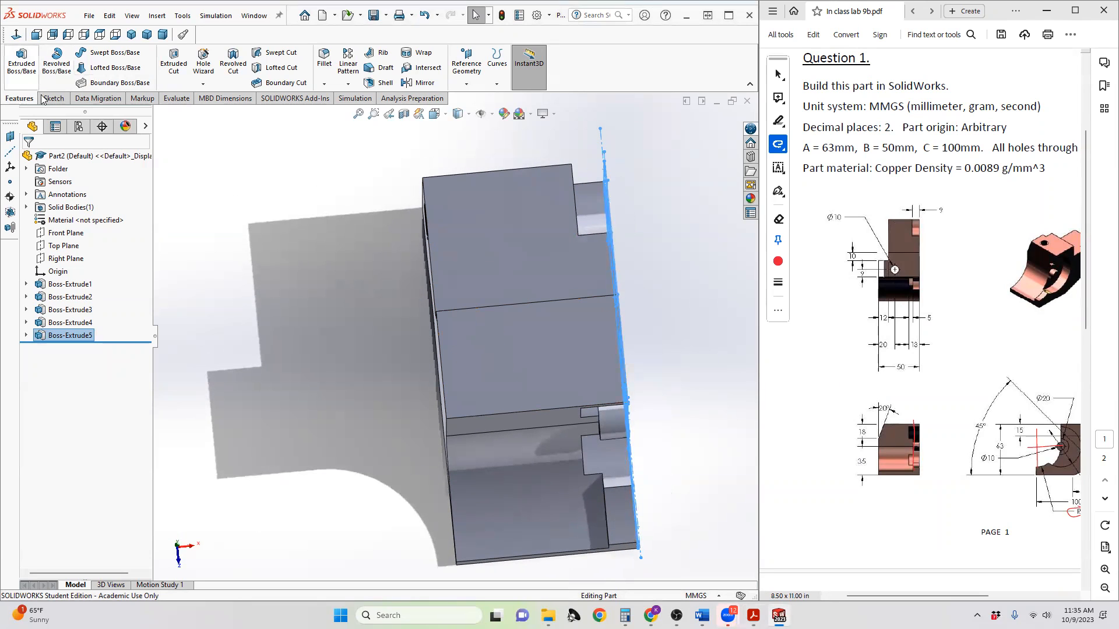
- Start a new sketch on the top face of the body's higher block and orient the view to Top
{"action": "left_click", "coordinate": [62, 98]}
{"action": "left_click", "coordinate": [49, 67]}
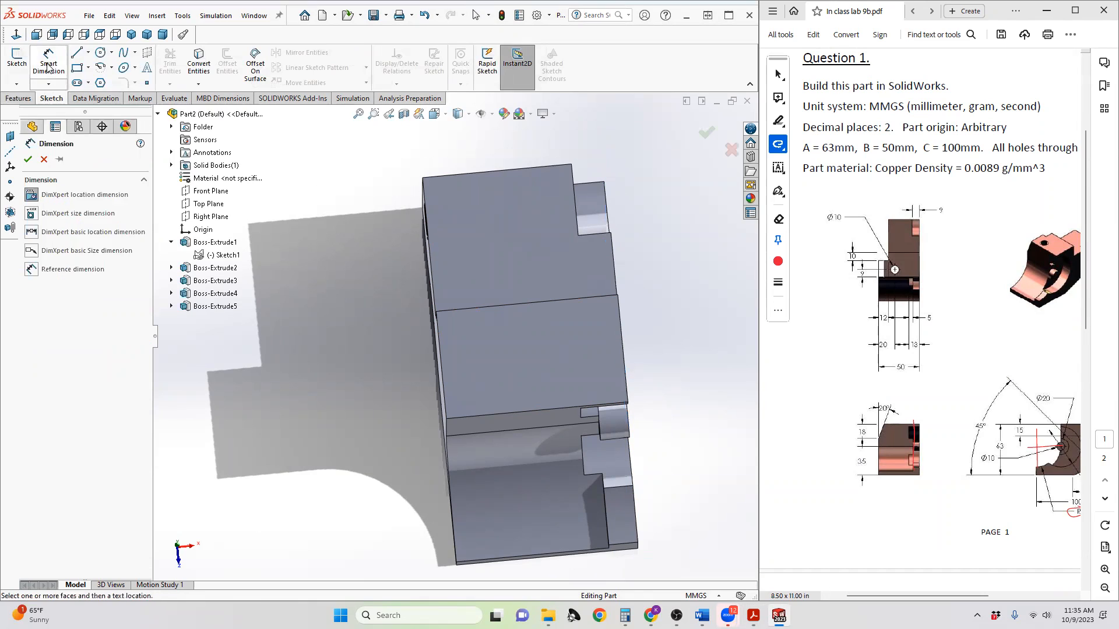
{"action": "left_click", "coordinate": [11, 63]}
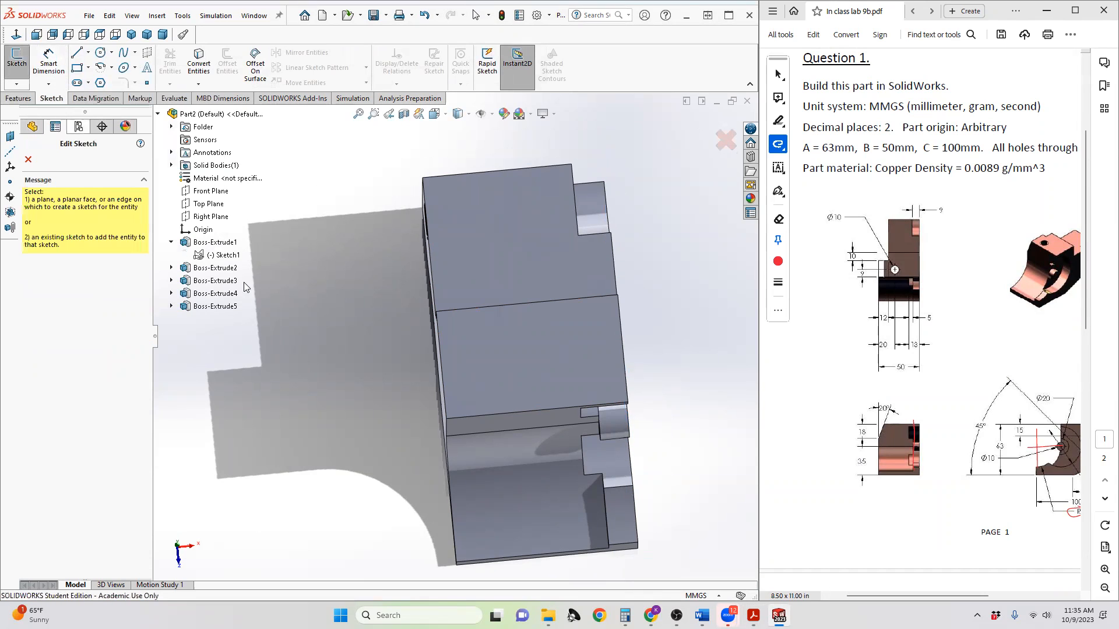
{"action": "left_click", "coordinate": [465, 336]}
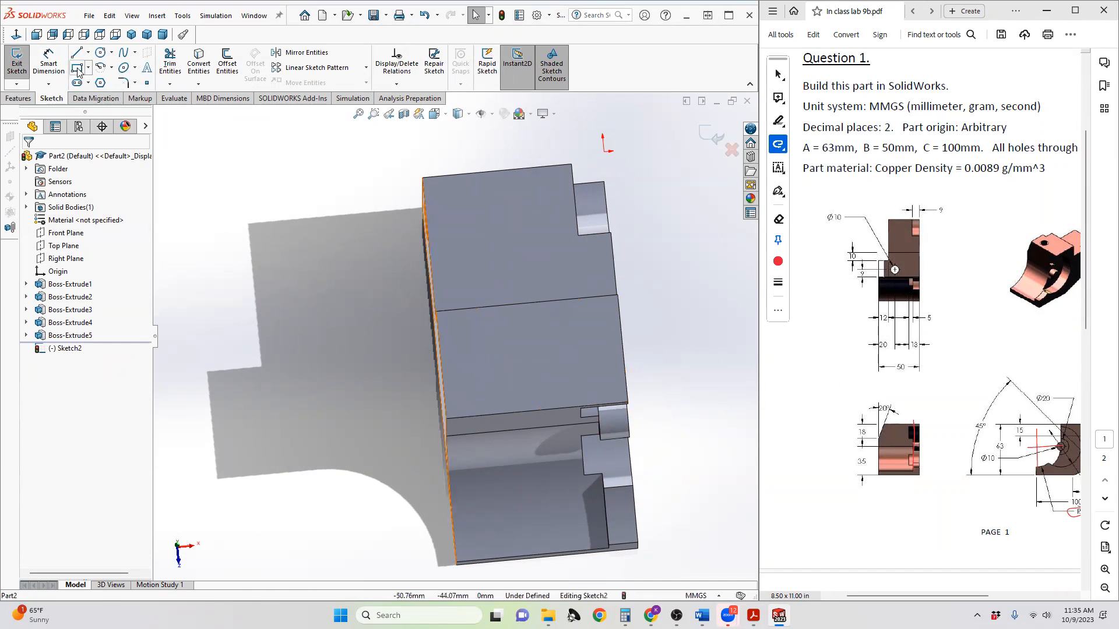
{"action": "middle_click_drag", "start_coordinate": [429, 183], "coordinate": [443, 201]}
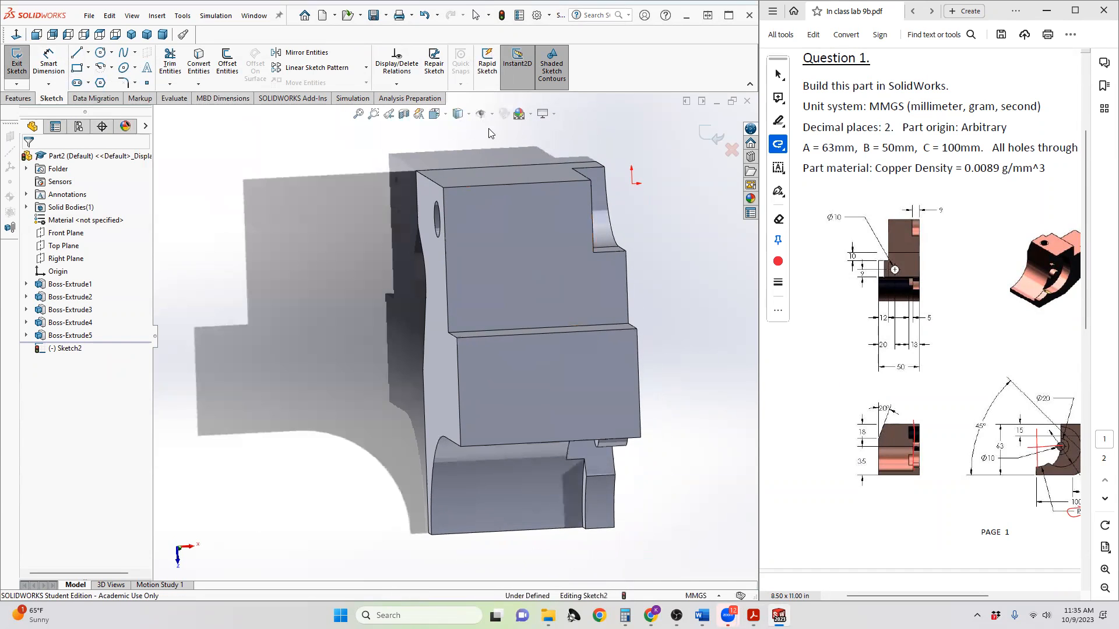
{"action": "left_click", "coordinate": [435, 115]}
{"action": "left_click", "coordinate": [361, 332]}
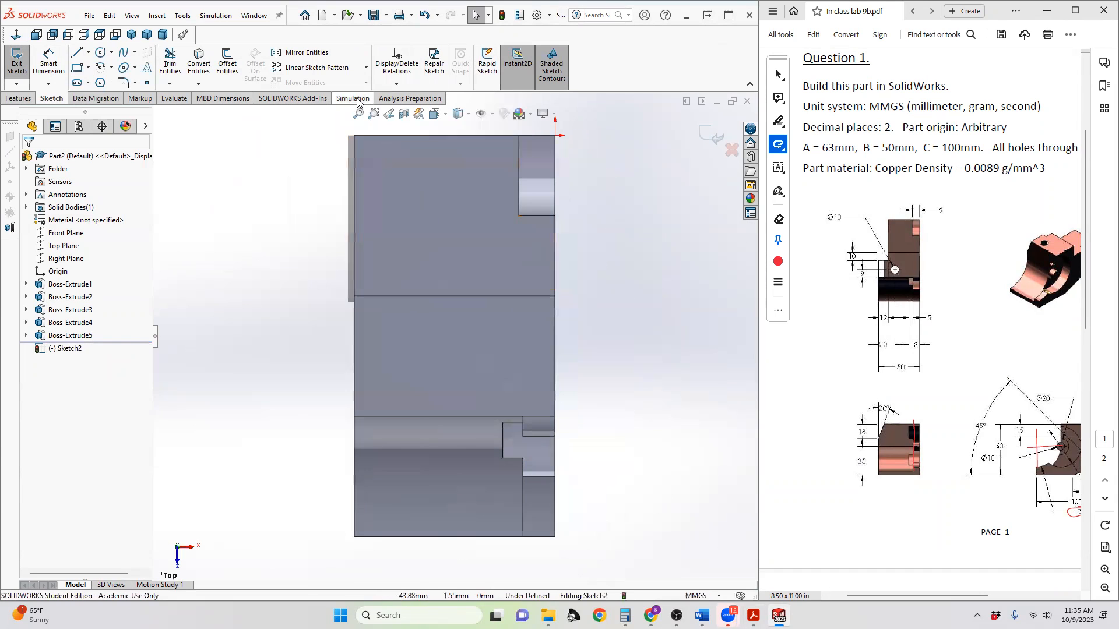
- Draw a corner rectangle about 14 mm wide and 40 mm long over the rear step, along the side opposite the notch
{"action": "left_click", "coordinate": [76, 52]}
{"action": "left_click", "coordinate": [77, 67]}
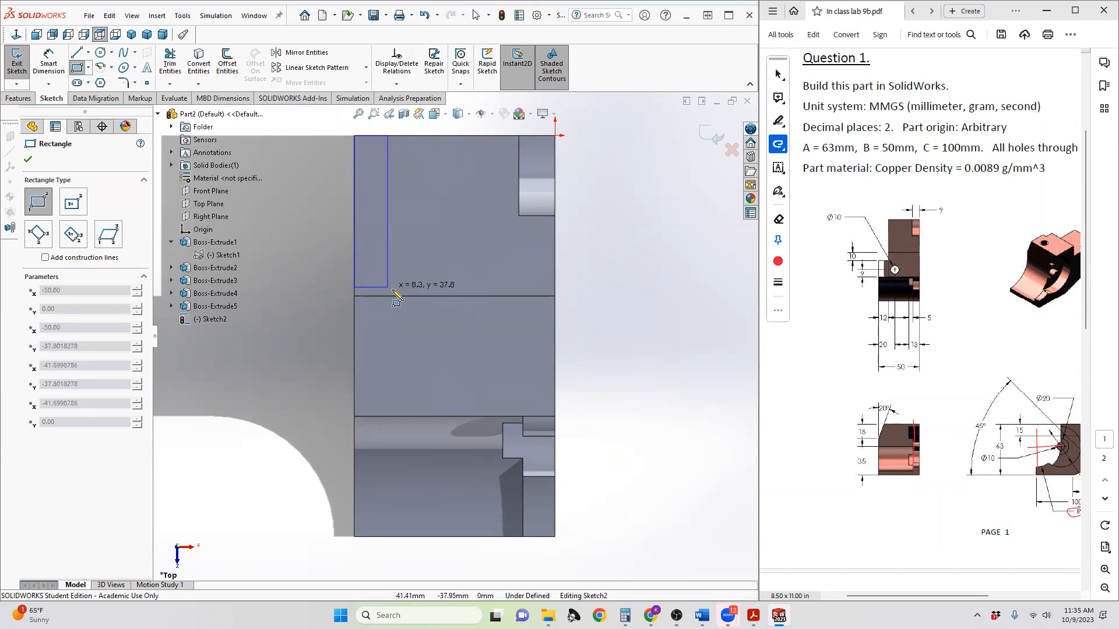
{"action": "left_click", "coordinate": [410, 296]}
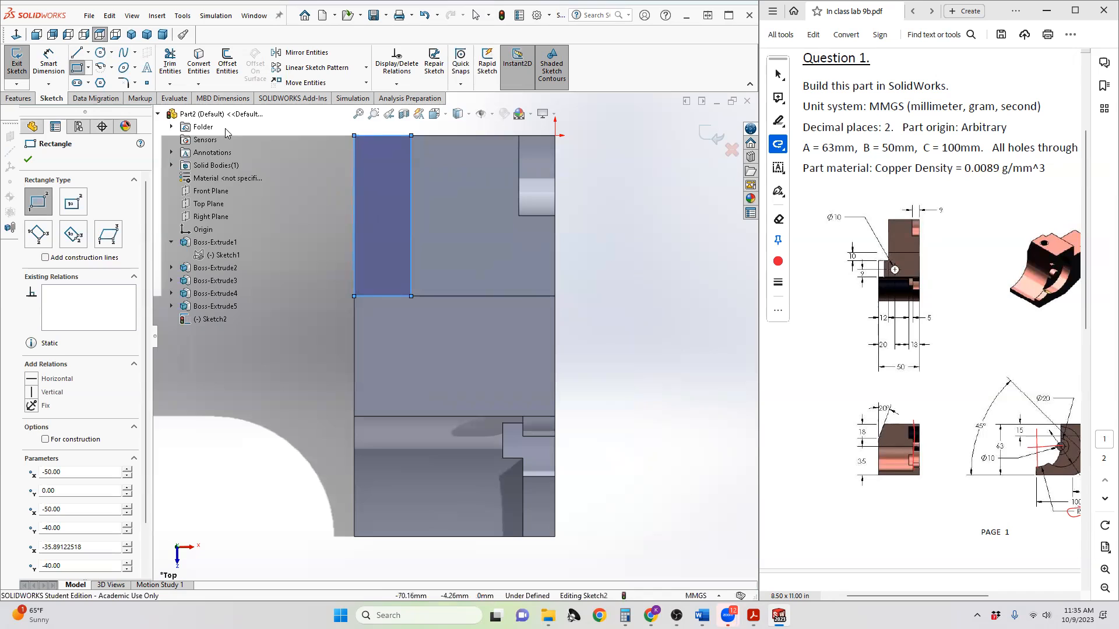
- Check the part drawing, and dimension the rectangle's long outer edge as a driven dimension
{"action": "left_click", "coordinate": [36, 65]}
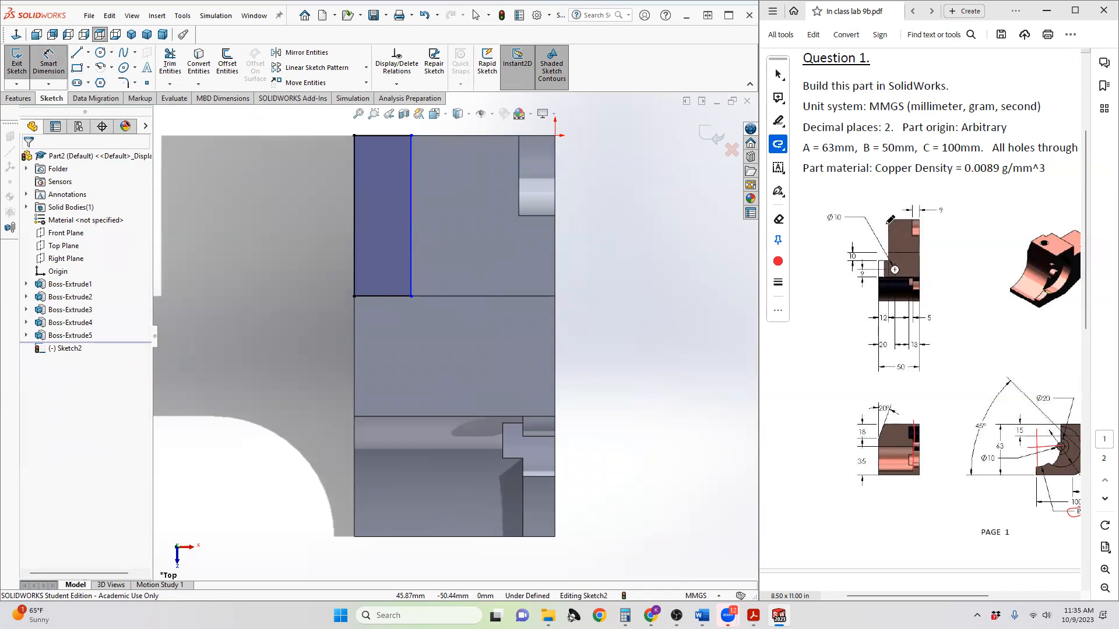
{"action": "scroll", "coordinate": [1003, 469], "scroll_direction": "down", "scroll_amount": 5}
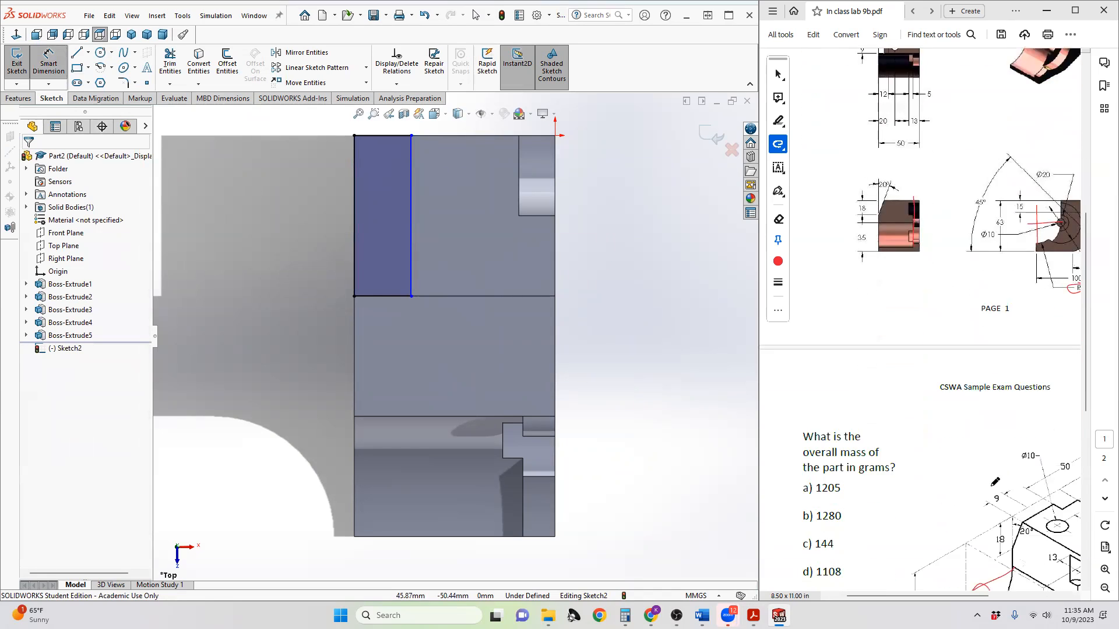
{"action": "left_click_drag", "start_coordinate": [971, 597], "coordinate": [1022, 597]}
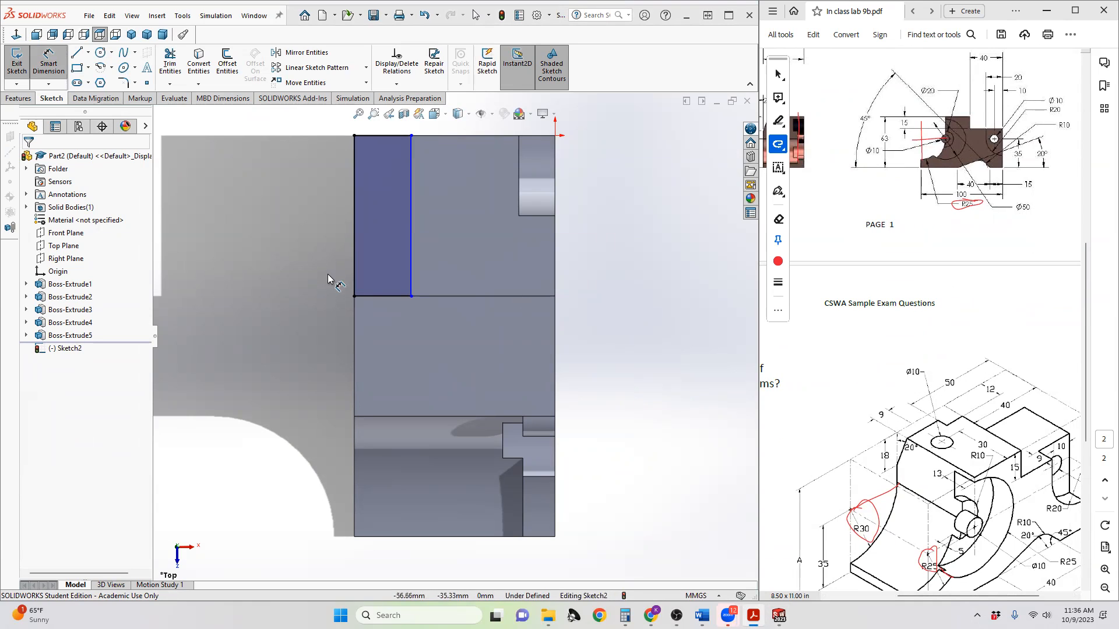
{"action": "left_click", "coordinate": [354, 257]}
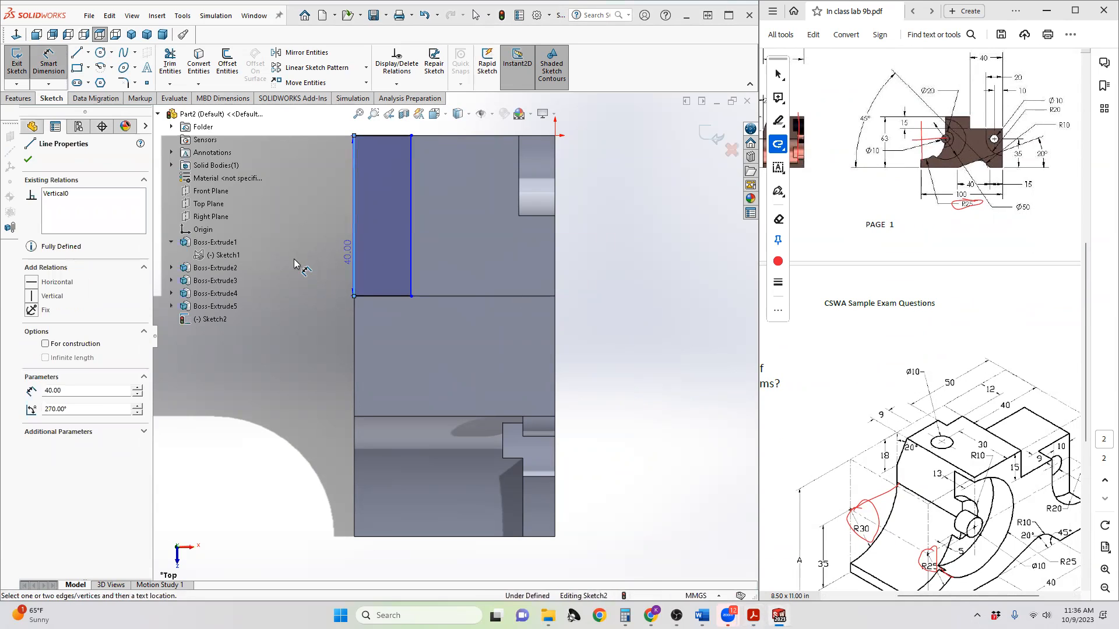
{"action": "left_click", "coordinate": [293, 258]}
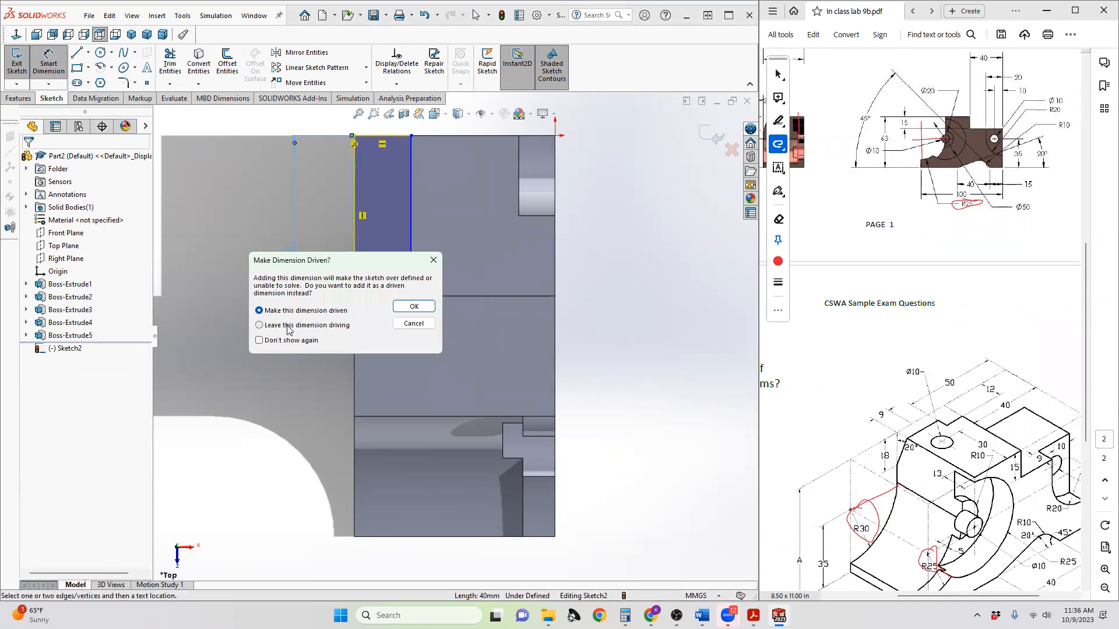
{"action": "left_click", "coordinate": [411, 307]}
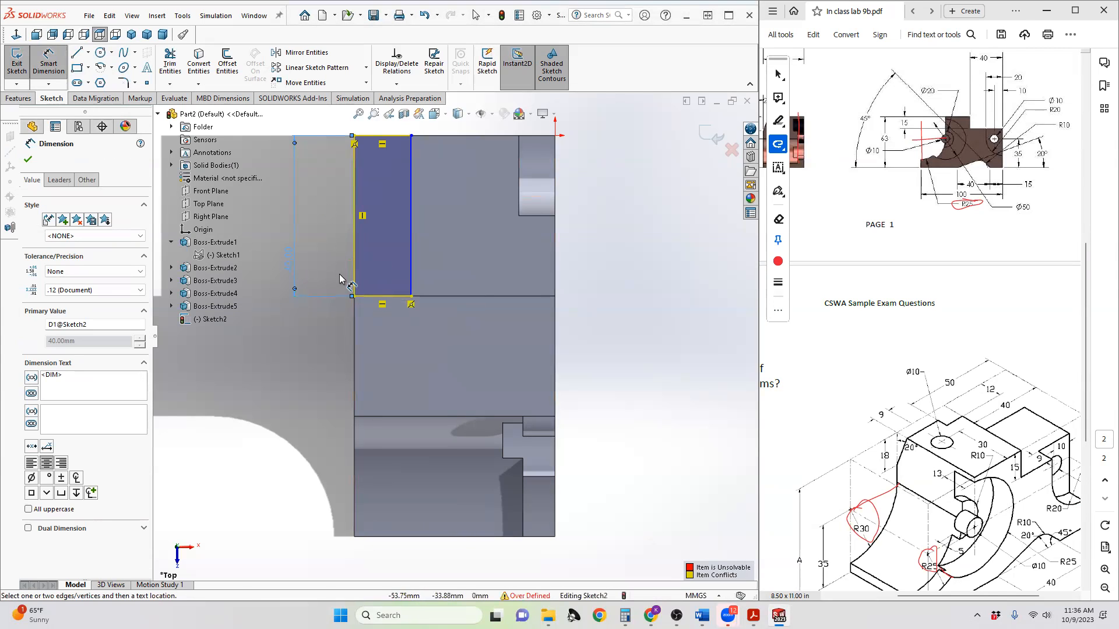
- Delete the conflicting relation at the rectangle's inner corner on the step edge to resolve the over-defined sketch
{"action": "scroll", "coordinate": [339, 275], "scroll_direction": "down", "scroll_amount": 2}
{"action": "scroll", "coordinate": [339, 277], "scroll_direction": "up", "scroll_amount": 3}
{"action": "scroll", "coordinate": [416, 214], "scroll_direction": "down", "scroll_amount": 1}
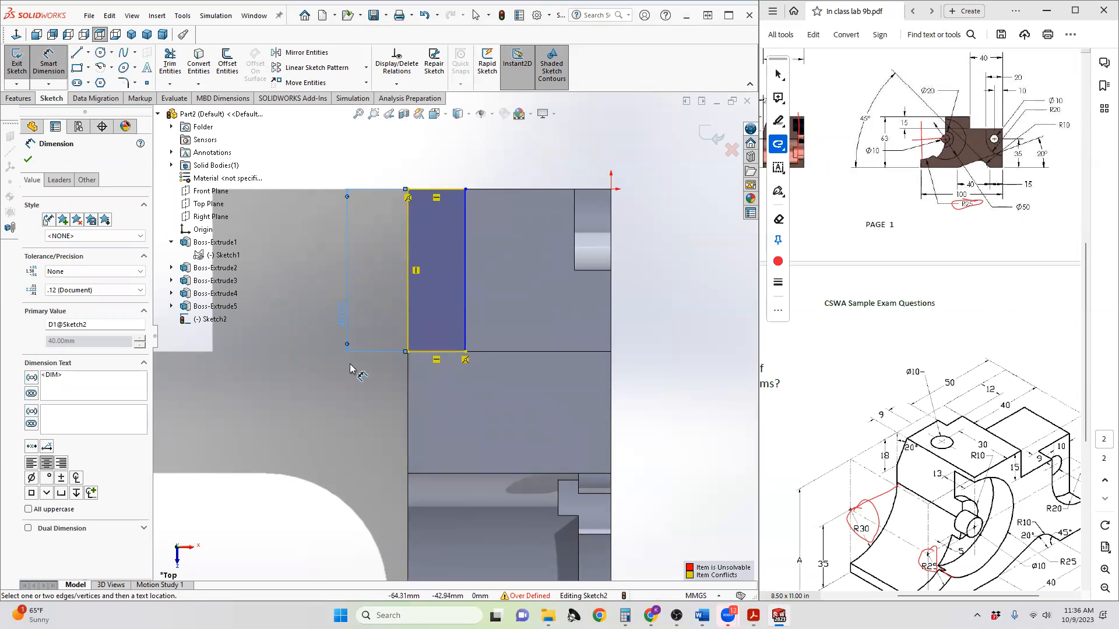
{"action": "key", "text": "Escape"}
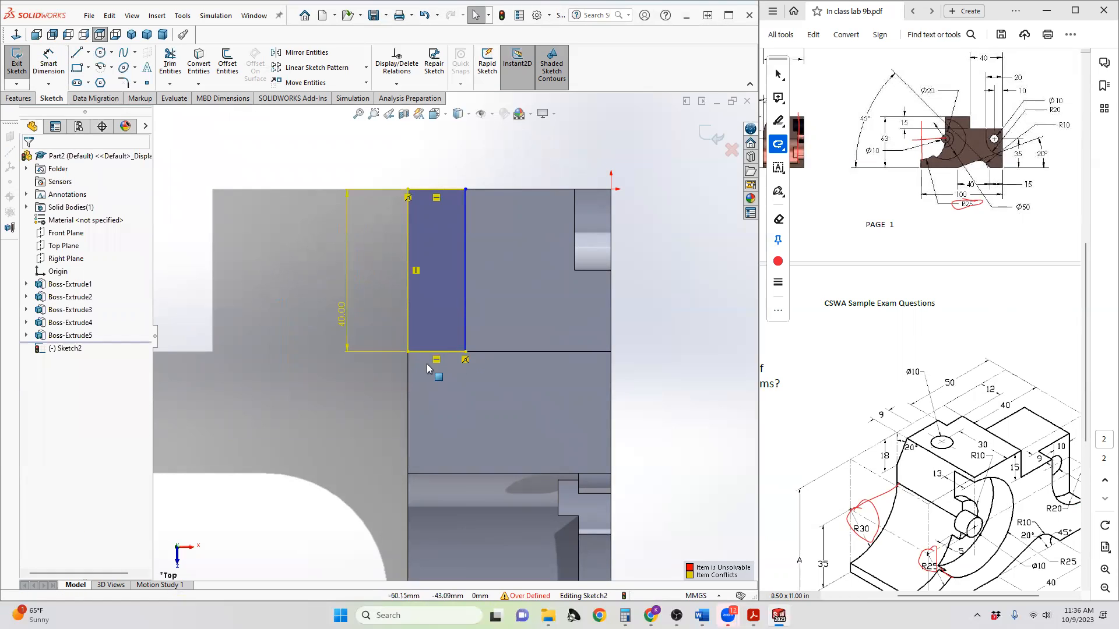
{"action": "right_click", "coordinate": [465, 360]}
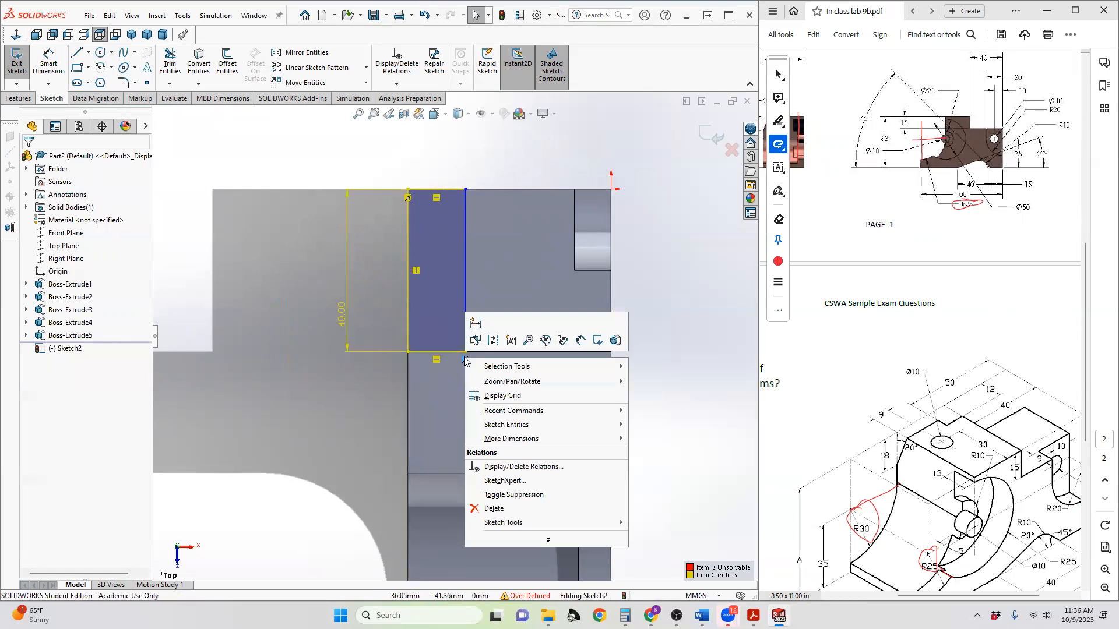
{"action": "left_click", "coordinate": [498, 509]}
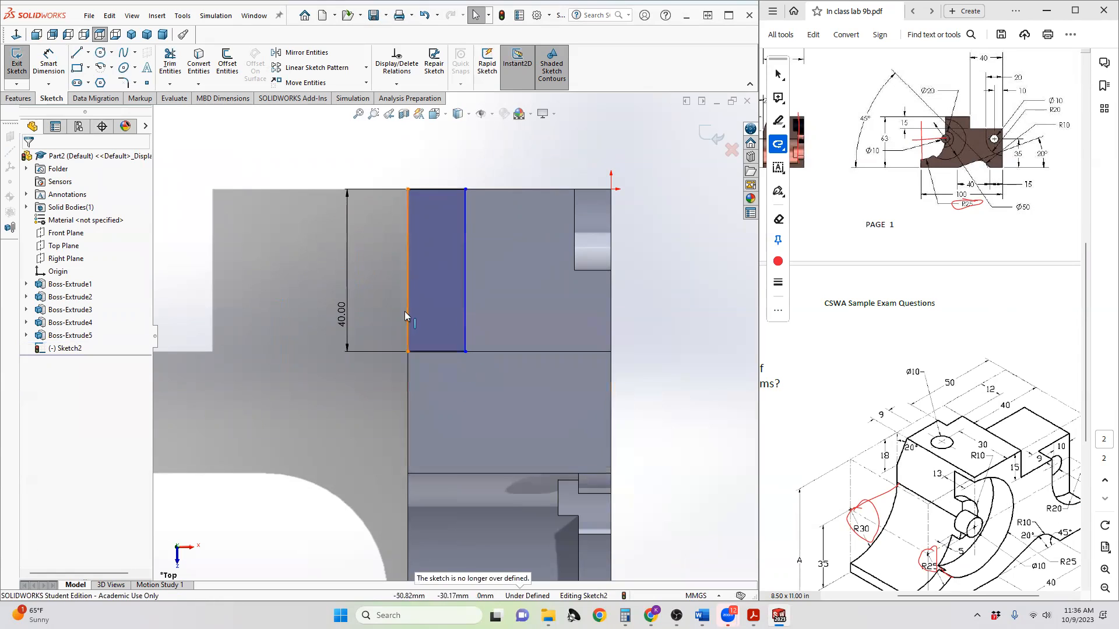
- Set the rectangle's length to 50 mm and dimension its width at 12 mm
{"action": "double_click", "coordinate": [343, 320]}
{"action": "type", "text": "50"}
{"action": "key", "text": "Return"}
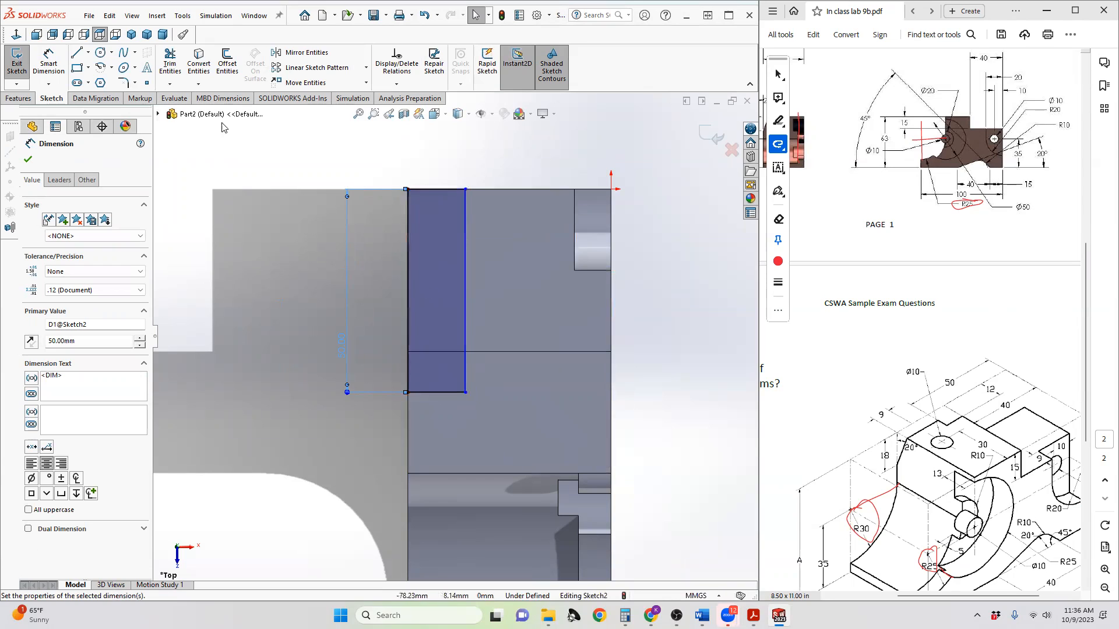
{"action": "left_click", "coordinate": [49, 61]}
{"action": "left_click", "coordinate": [433, 189]}
{"action": "left_click", "coordinate": [431, 164]}
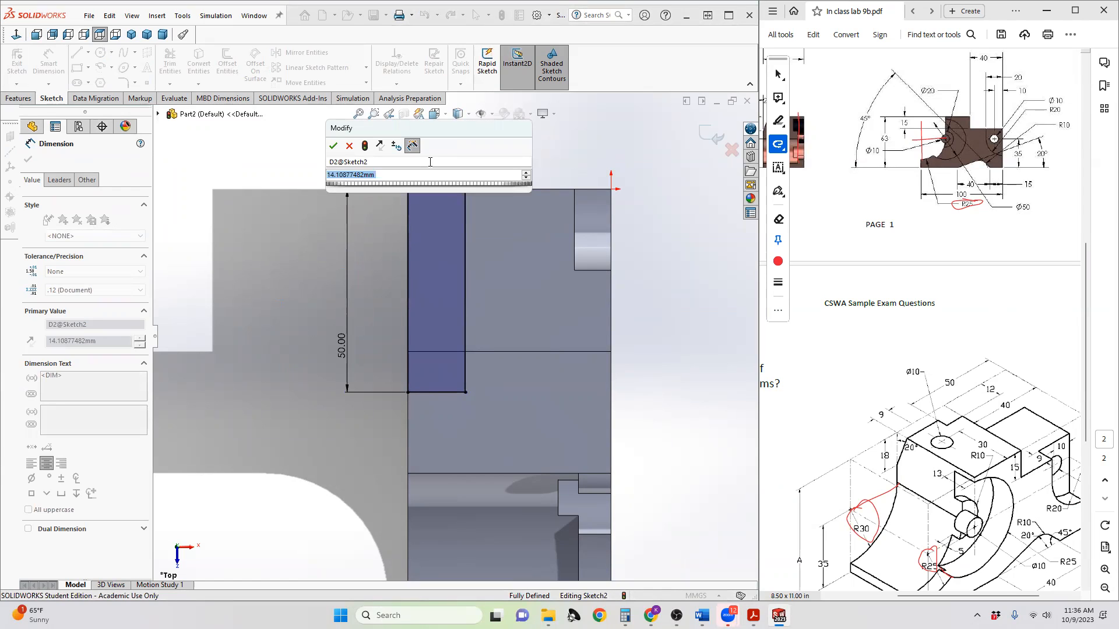
{"action": "type", "text": "12"}
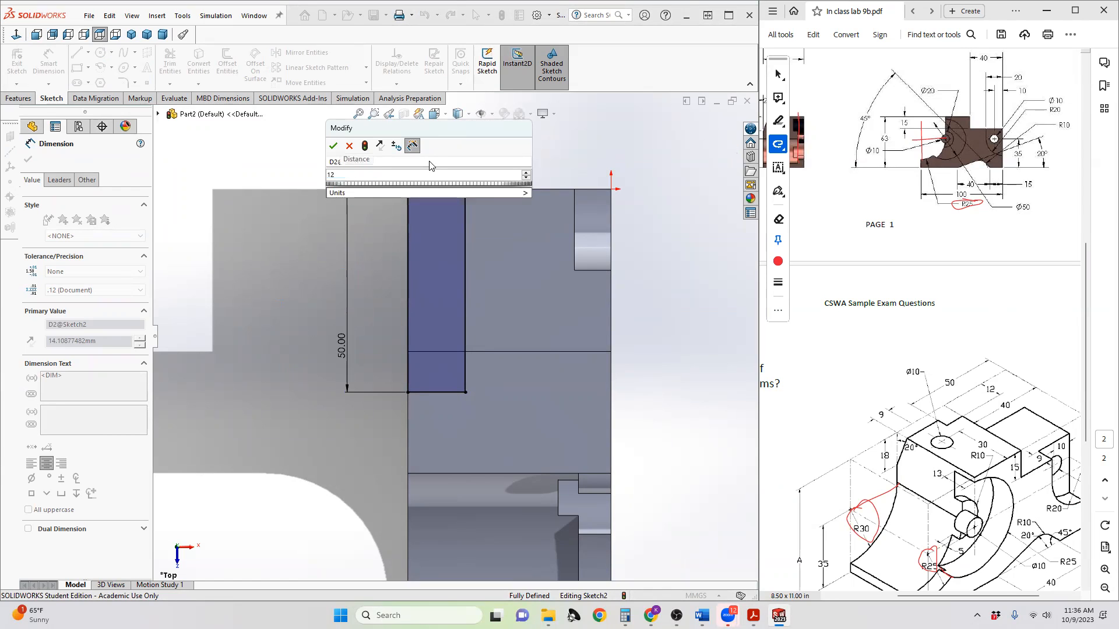
{"action": "key", "text": "Return"}
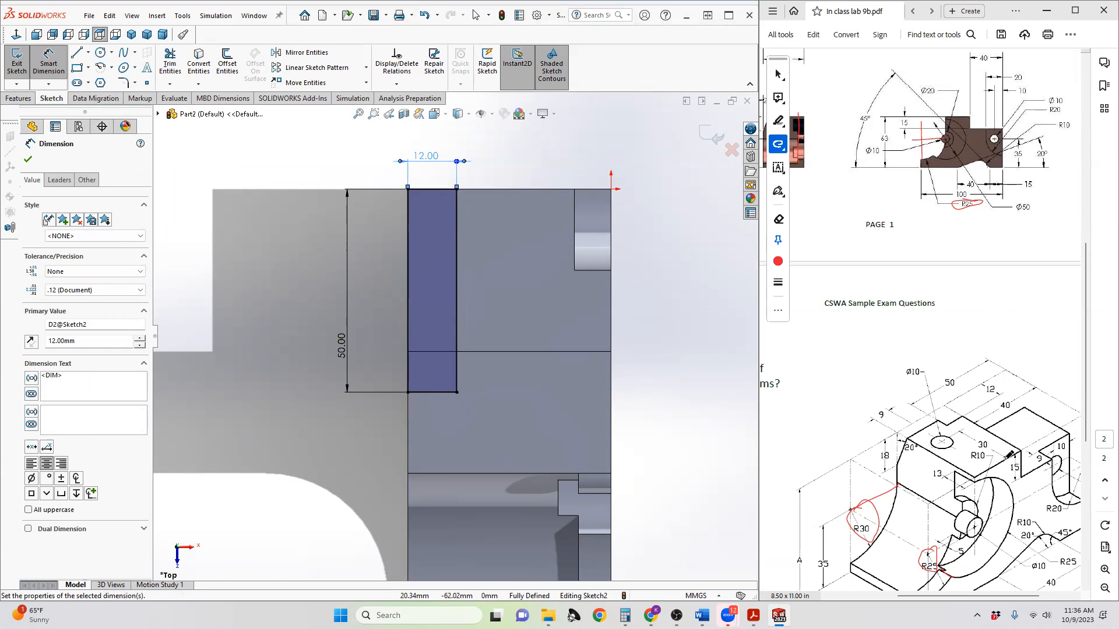
- Draw a vertical centerline about 101 mm long just beside the rectangle, extending past the body's rear edge
{"action": "left_click", "coordinate": [88, 52]}
{"action": "left_click", "coordinate": [102, 81]}
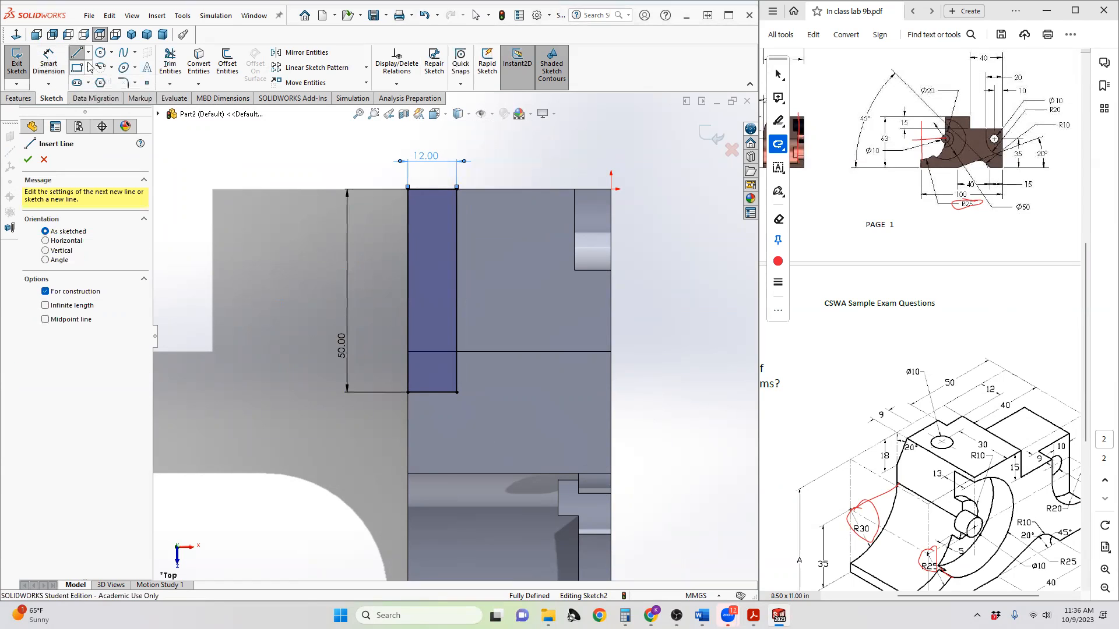
{"action": "left_click", "coordinate": [88, 52]}
{"action": "left_click", "coordinate": [93, 81]}
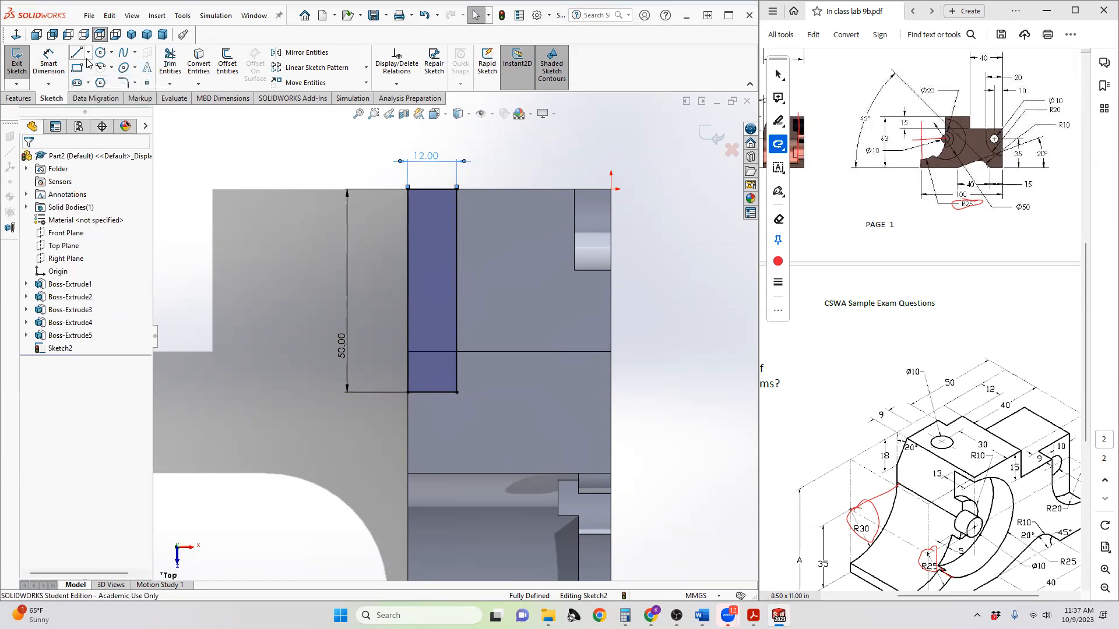
{"action": "left_click", "coordinate": [88, 53]}
{"action": "left_click", "coordinate": [99, 82]}
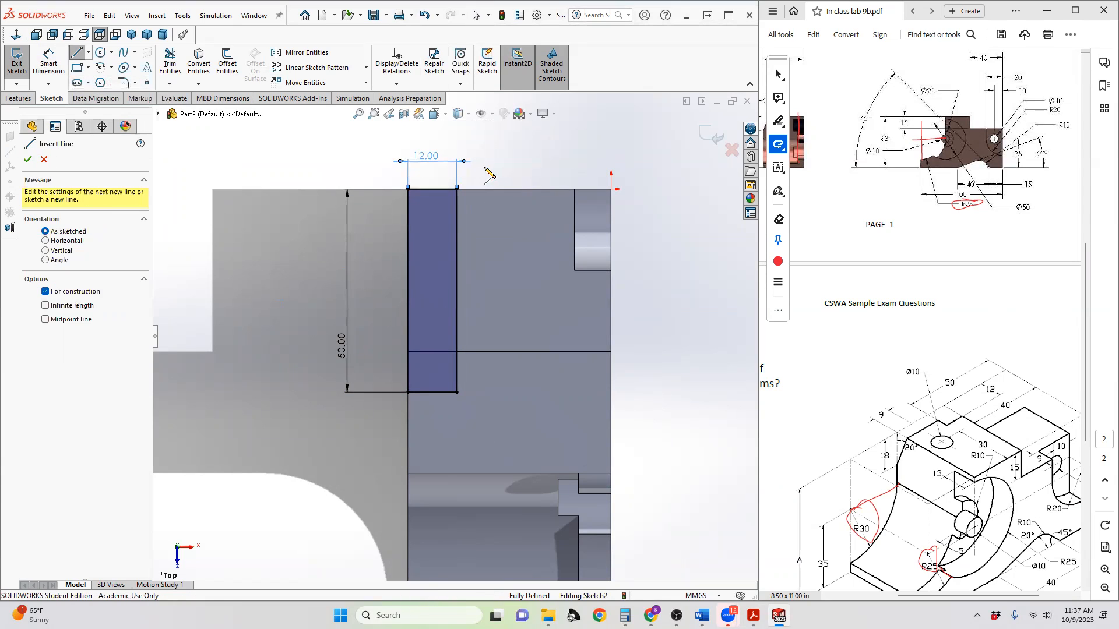
{"action": "left_click", "coordinate": [478, 150]}
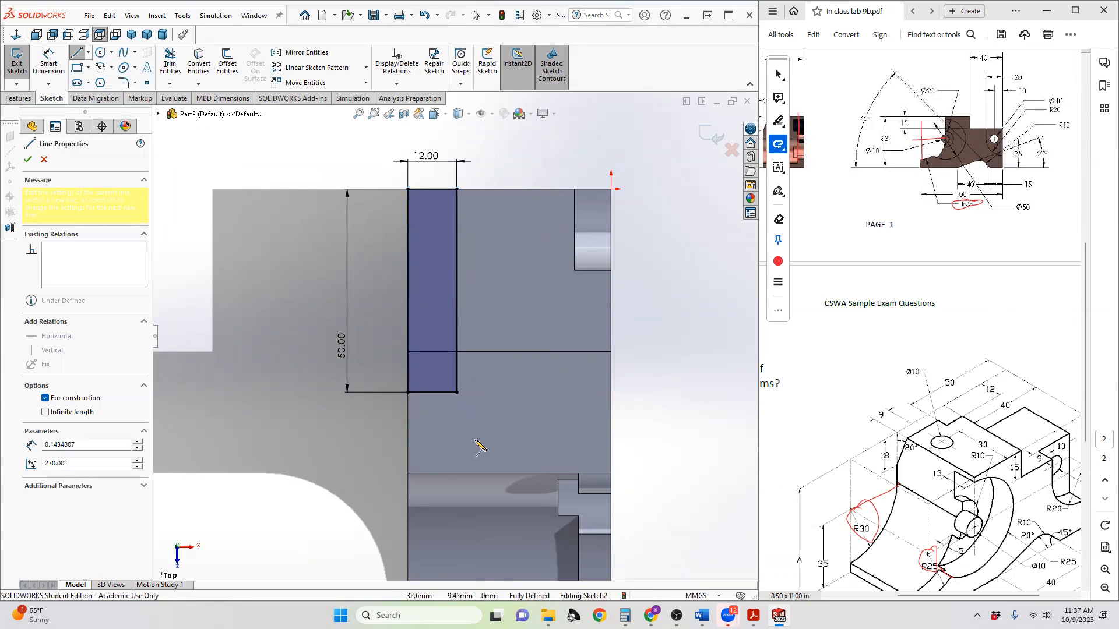
{"action": "left_click", "coordinate": [479, 562]}
{"action": "key", "text": "Escape"}
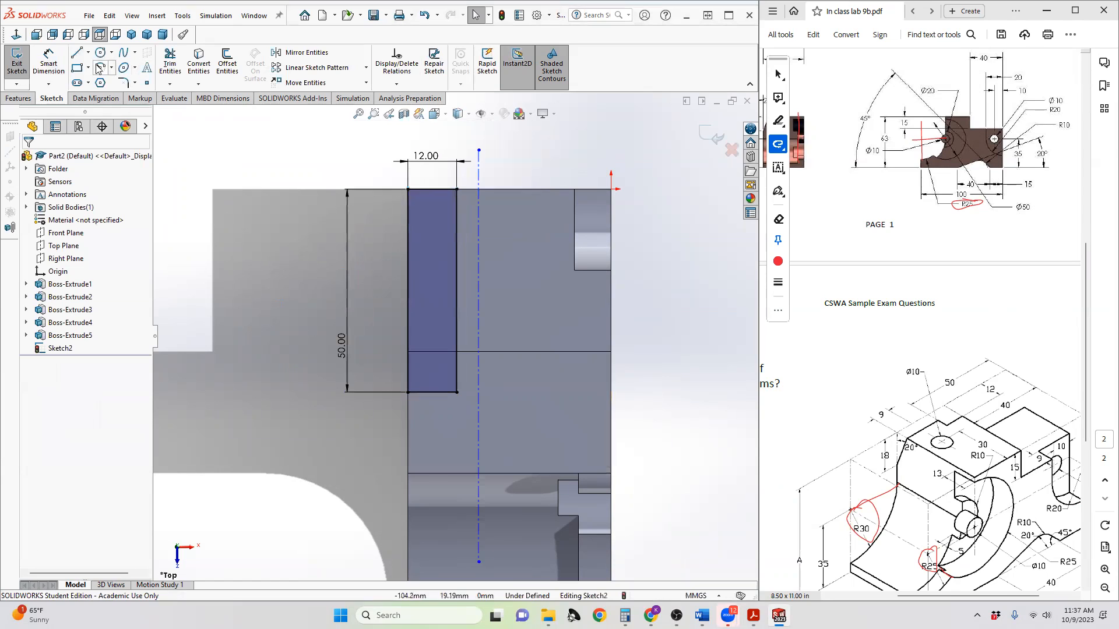
- Dimension the vertical centerline 30 mm from the body's notched side edge
{"action": "left_click", "coordinate": [45, 67]}
{"action": "left_click", "coordinate": [479, 400]}
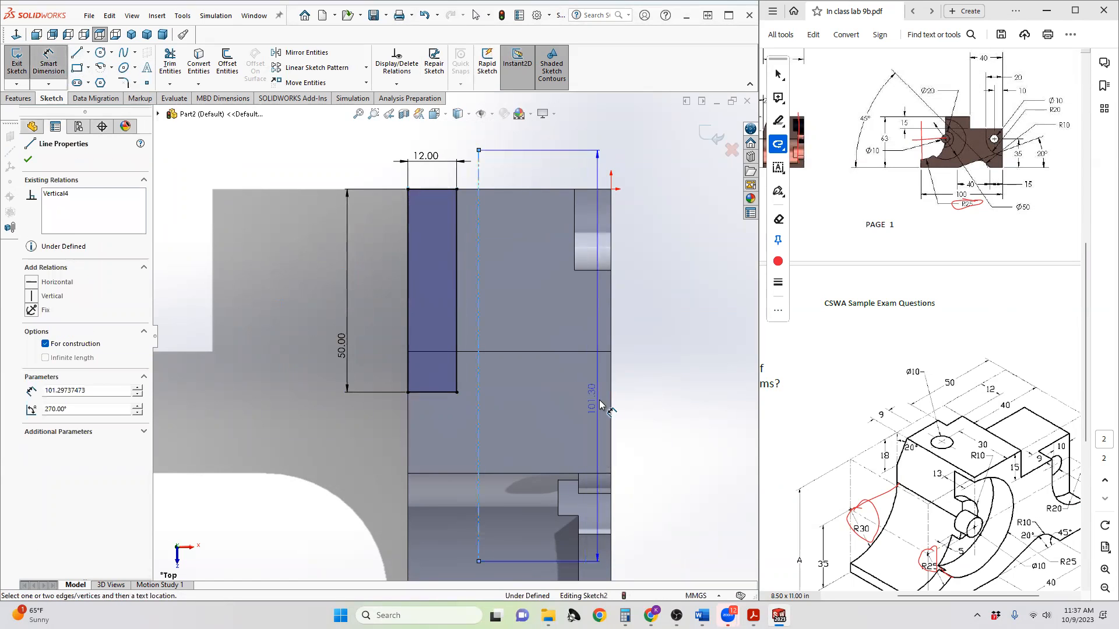
{"action": "left_click", "coordinate": [610, 406]}
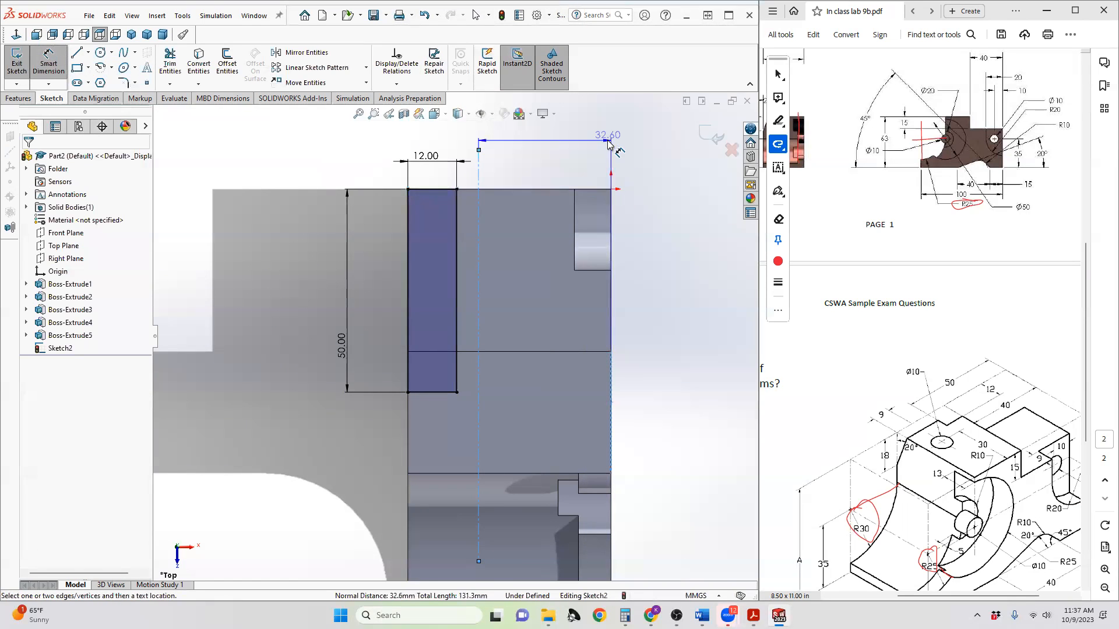
{"action": "left_click", "coordinate": [609, 142]}
{"action": "type", "text": "30"}
{"action": "key", "text": "Return"}
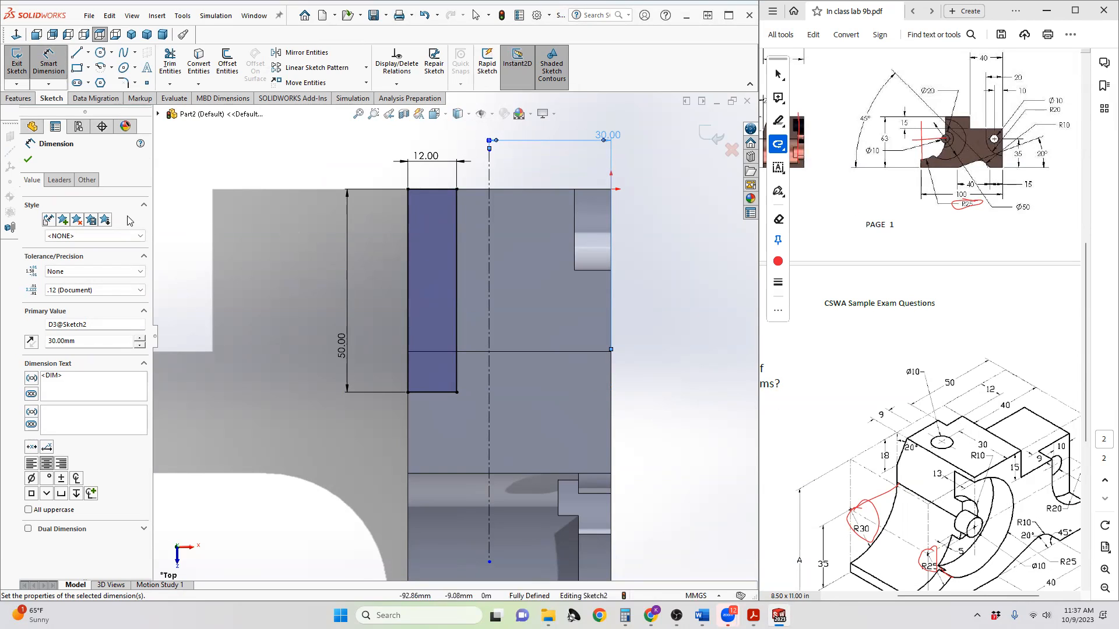
- Draw a horizontal centerline about 65 mm long across the higher block, crossing the vertical centerline
{"action": "left_click", "coordinate": [88, 52]}
{"action": "left_click", "coordinate": [93, 75]}
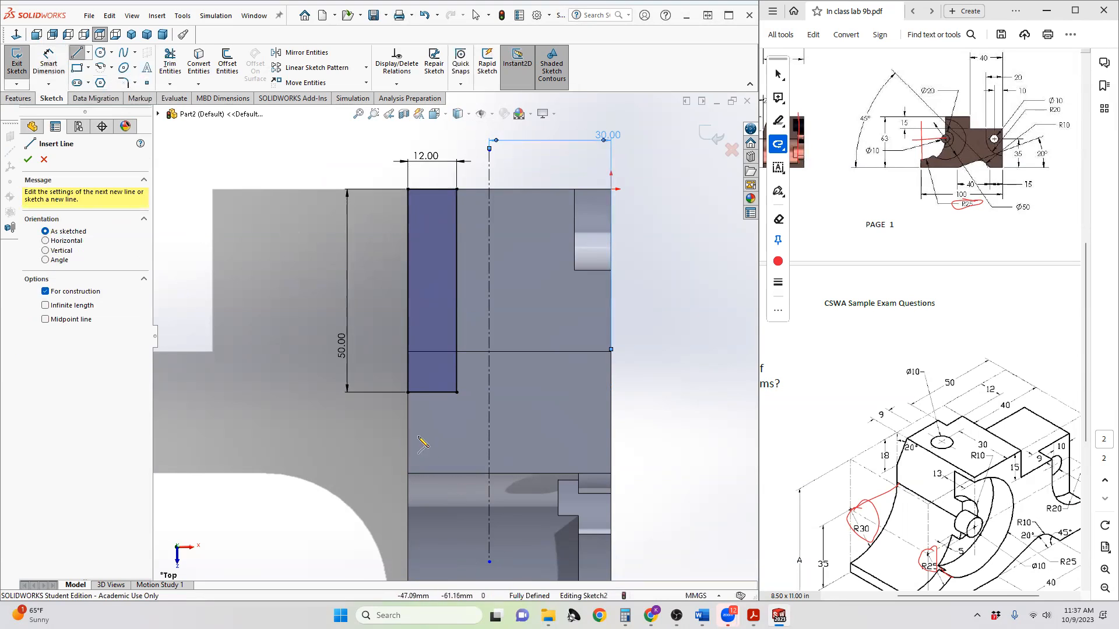
{"action": "left_click", "coordinate": [388, 436]}
{"action": "left_click", "coordinate": [652, 435]}
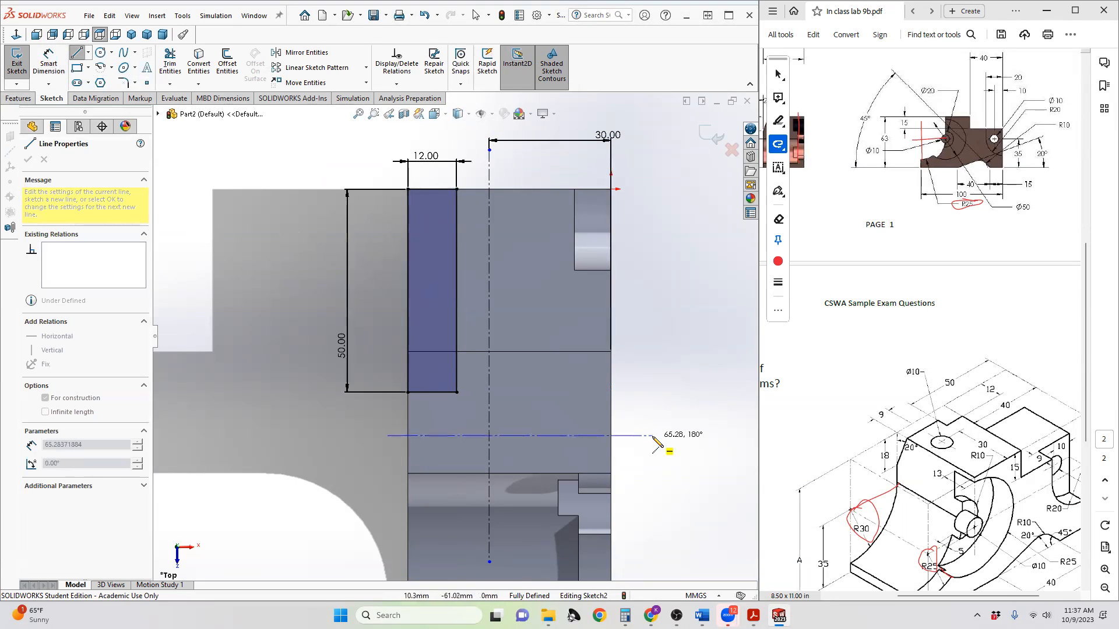
{"action": "key", "text": "Escape"}
{"action": "key", "text": "Escape"}
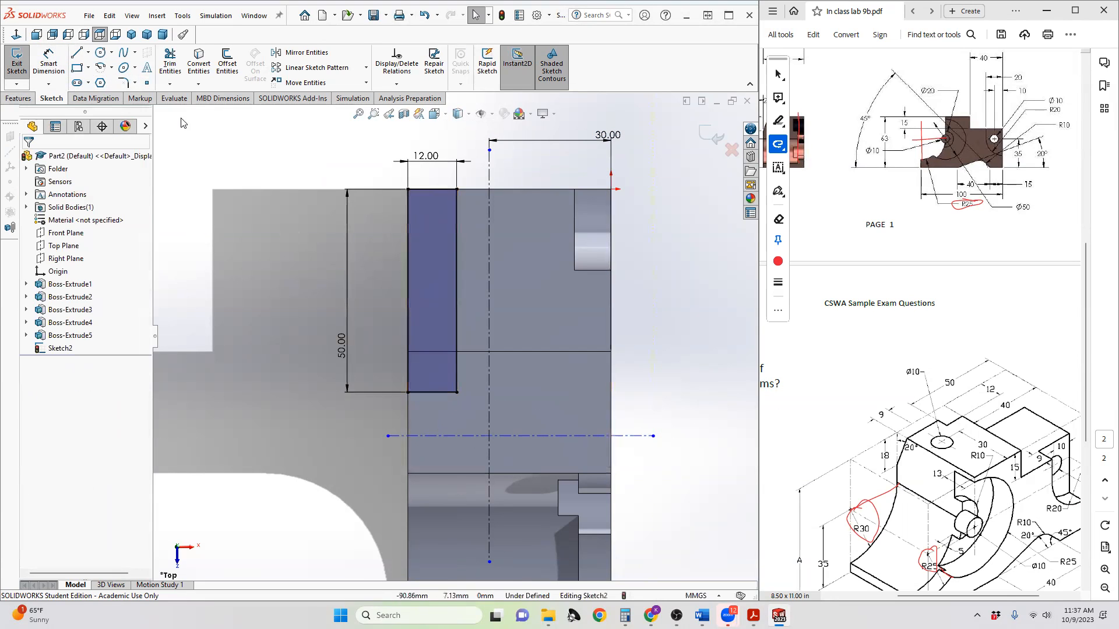
- Dimension the horizontal centerline 9 mm from the higher block's front edge
{"action": "left_click", "coordinate": [48, 62]}
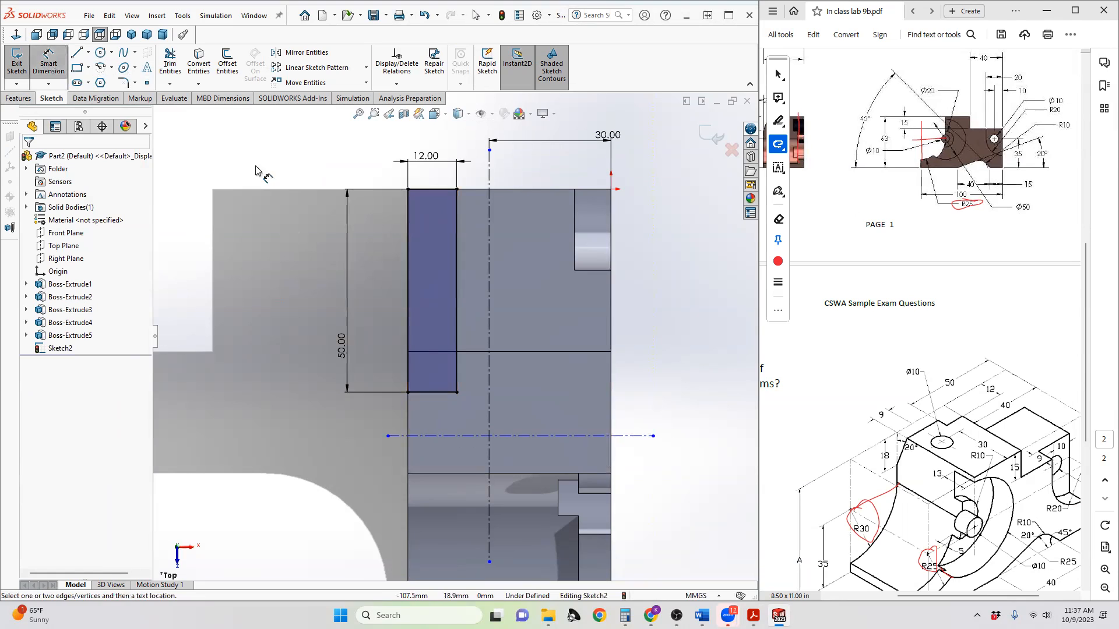
{"action": "left_click", "coordinate": [530, 436]}
{"action": "left_click", "coordinate": [526, 473]}
{"action": "left_click", "coordinate": [350, 466]}
{"action": "type", "text": "9"}
{"action": "key", "text": "Return"}
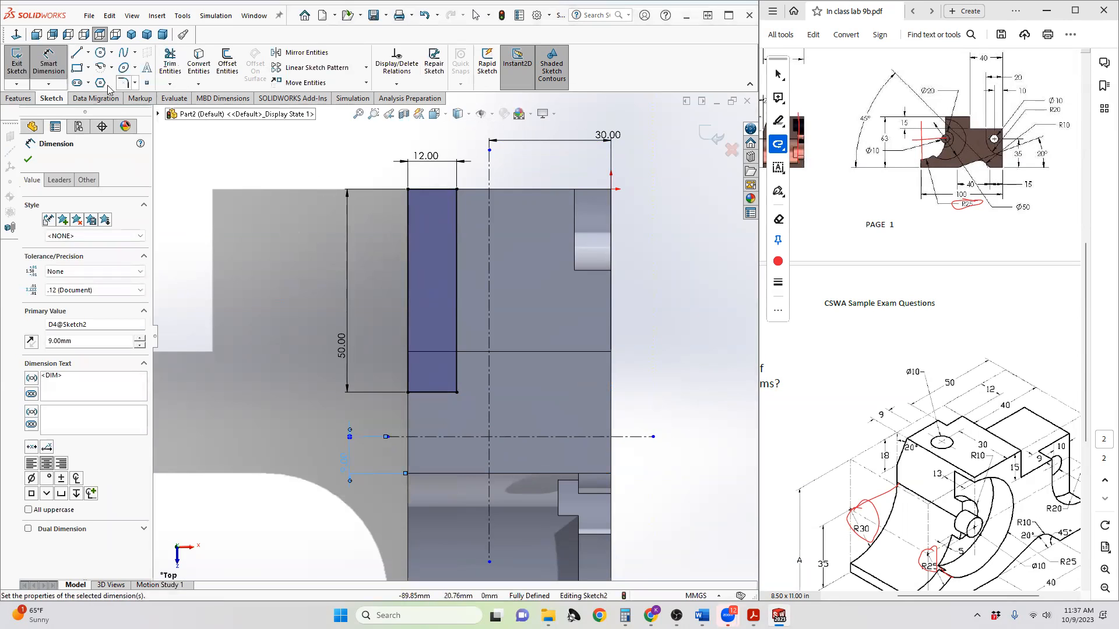
- Draw a circle with a 5 mm radius centred on the intersection of the two centerlines
{"action": "left_click", "coordinate": [100, 52]}
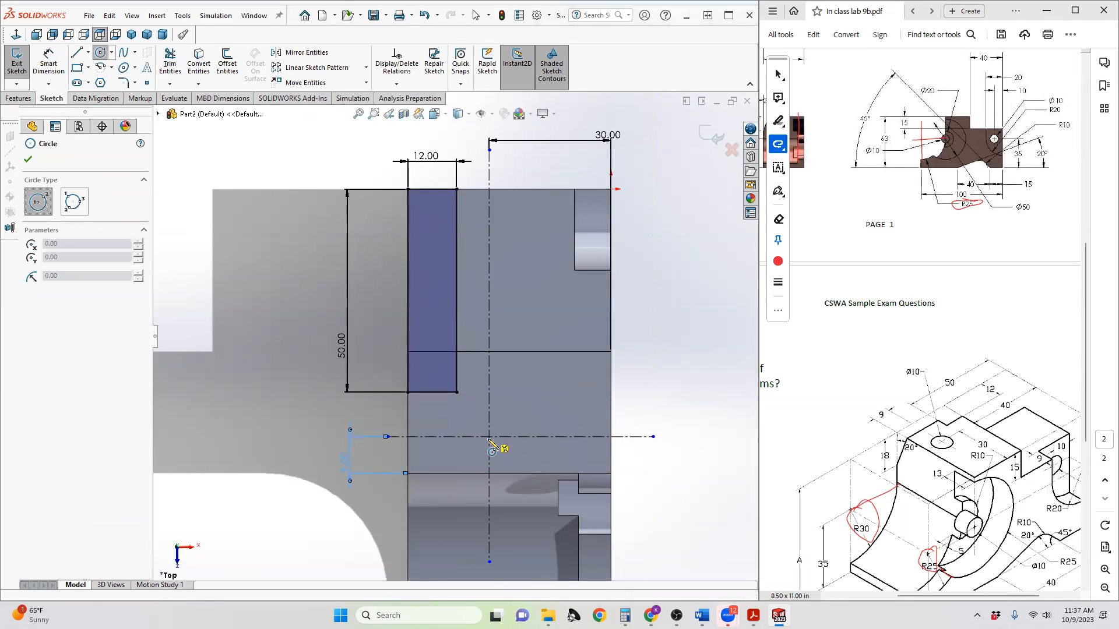
{"action": "left_click", "coordinate": [488, 436]}
{"action": "left_click", "coordinate": [501, 439]}
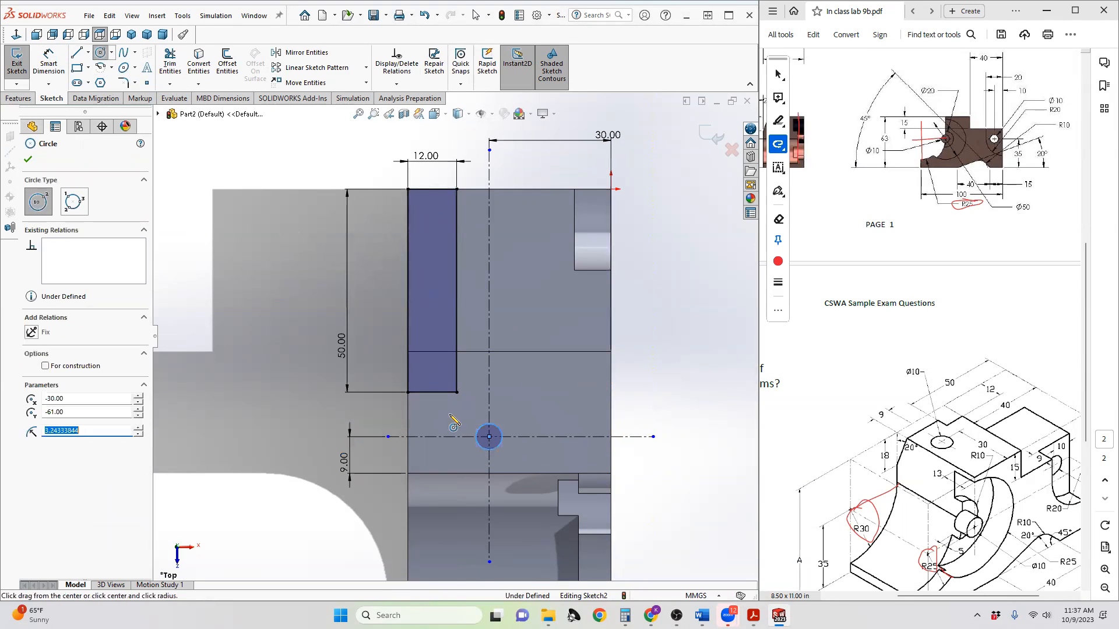
{"action": "type", "text": "5"}
{"action": "key", "text": "Return"}
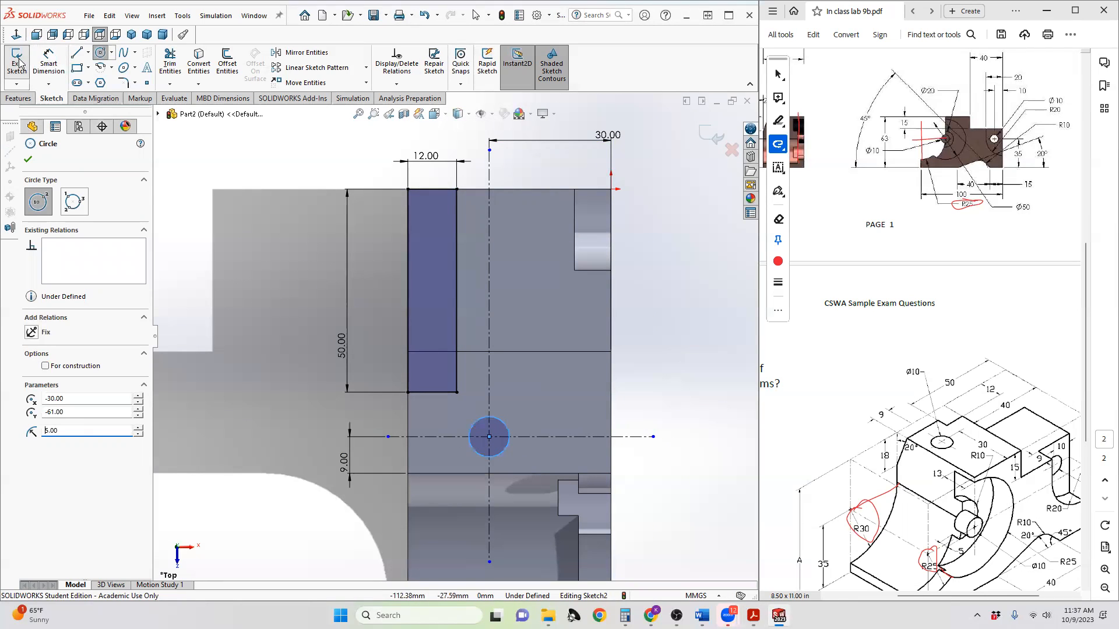
- Cut-extrude the two rectangle regions and the circle region Through All
{"action": "left_click", "coordinate": [22, 100]}
{"action": "left_click", "coordinate": [173, 63]}
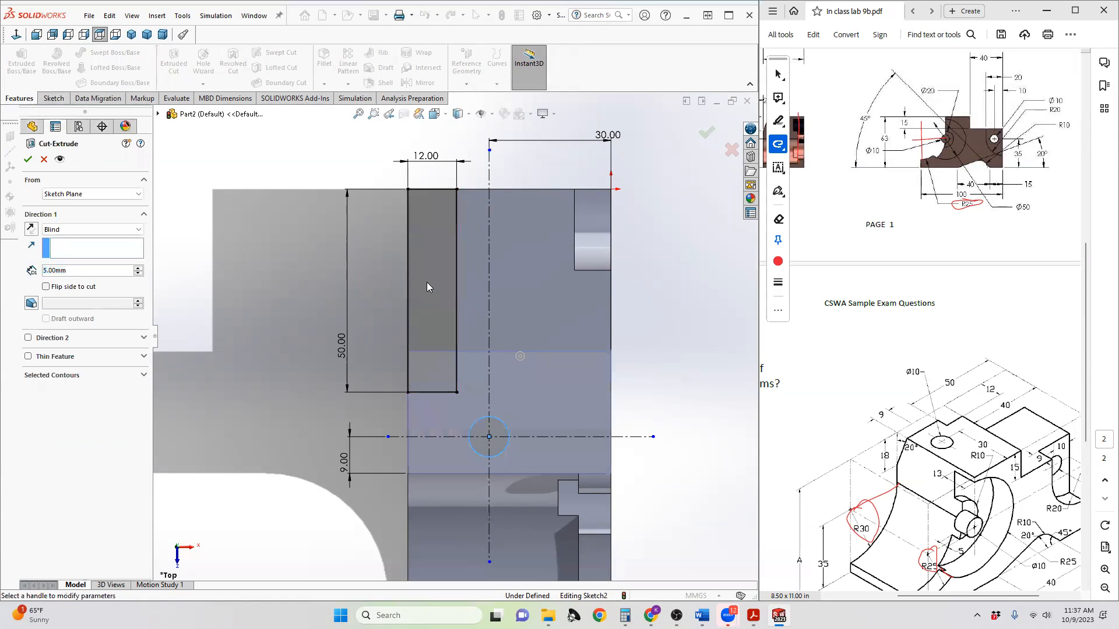
{"action": "left_click", "coordinate": [44, 377]}
{"action": "left_click", "coordinate": [432, 357]}
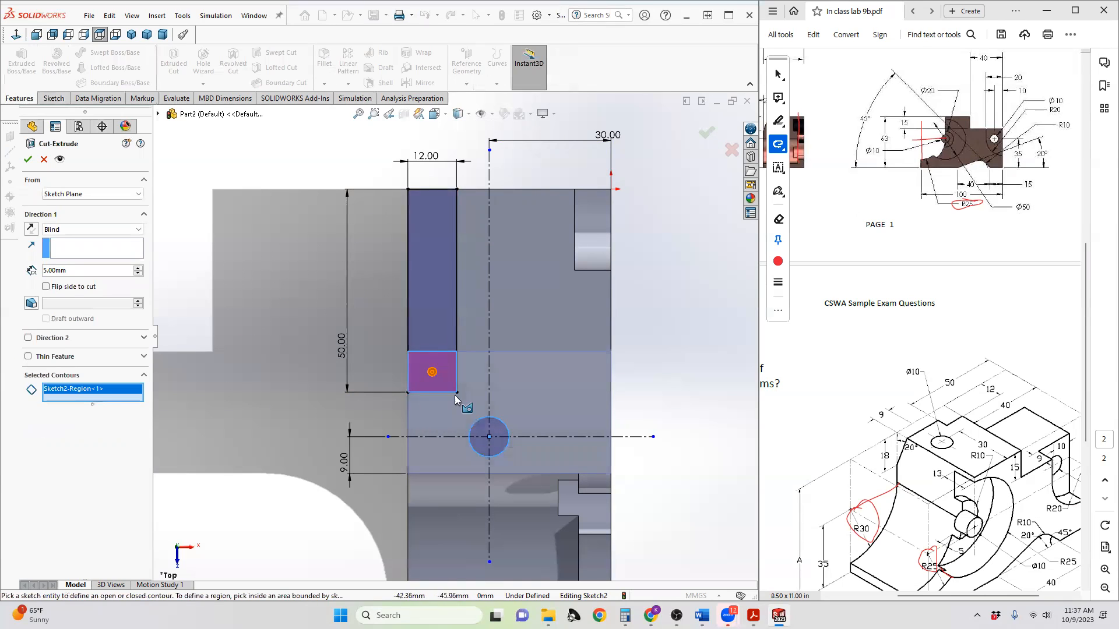
{"action": "left_click", "coordinate": [436, 310]}
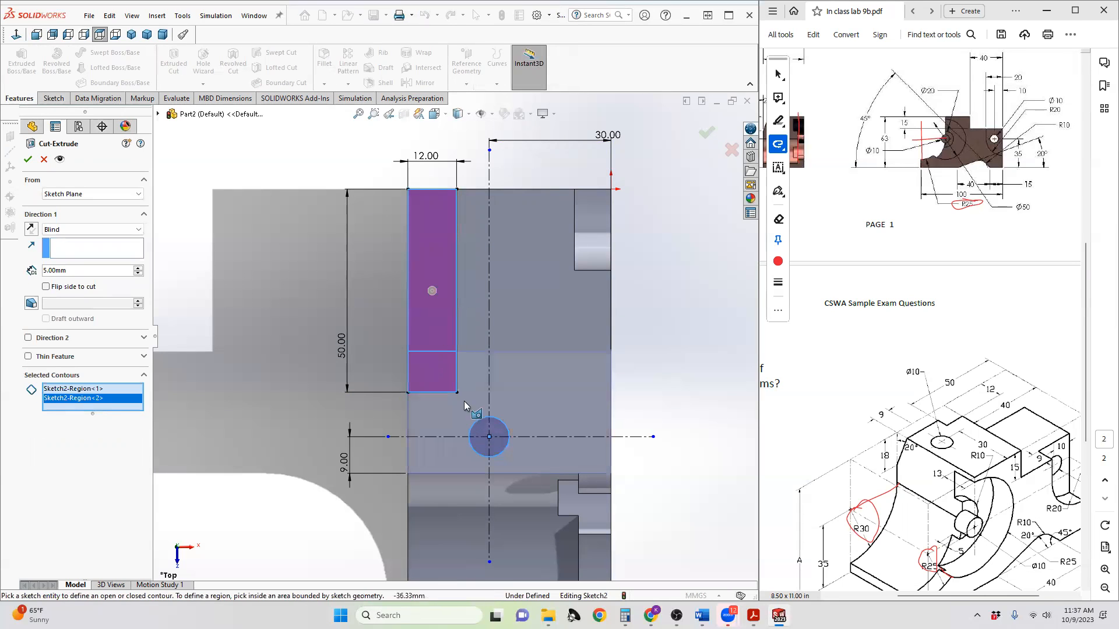
{"action": "left_click", "coordinate": [480, 432]}
{"action": "key", "text": "f"}
{"action": "mouse_move", "coordinate": [571, 457]}
{"action": "middle_mouse_down"}
{"action": "mouse_move", "coordinate": [581, 357]}
{"action": "mouse_move", "coordinate": [552, 332]}
{"action": "middle_mouse_up"}
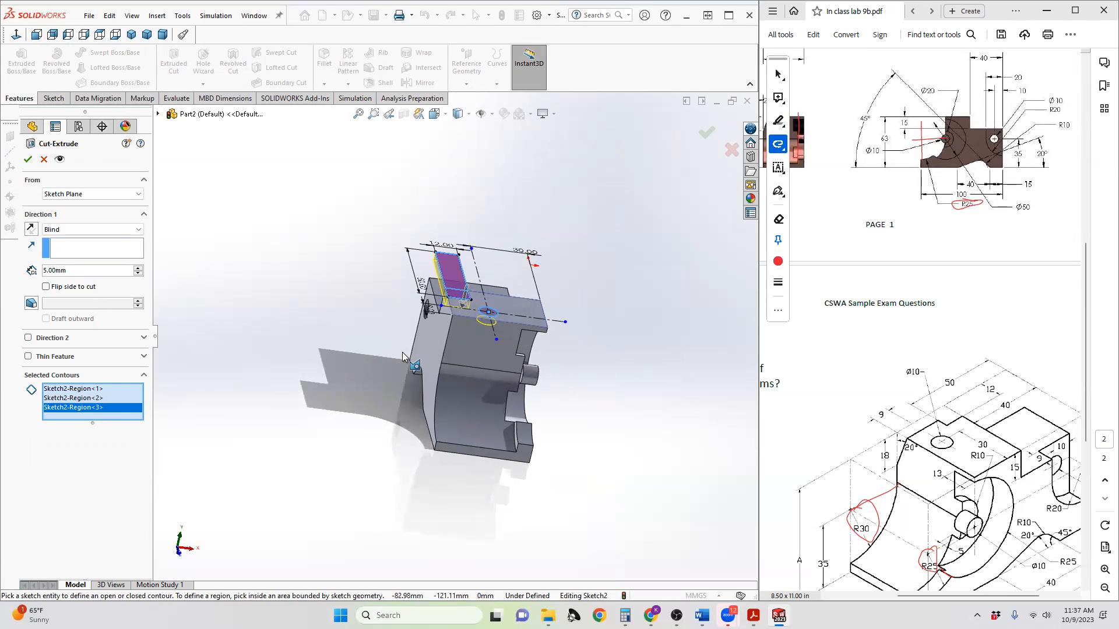
{"action": "left_click", "coordinate": [96, 228]}
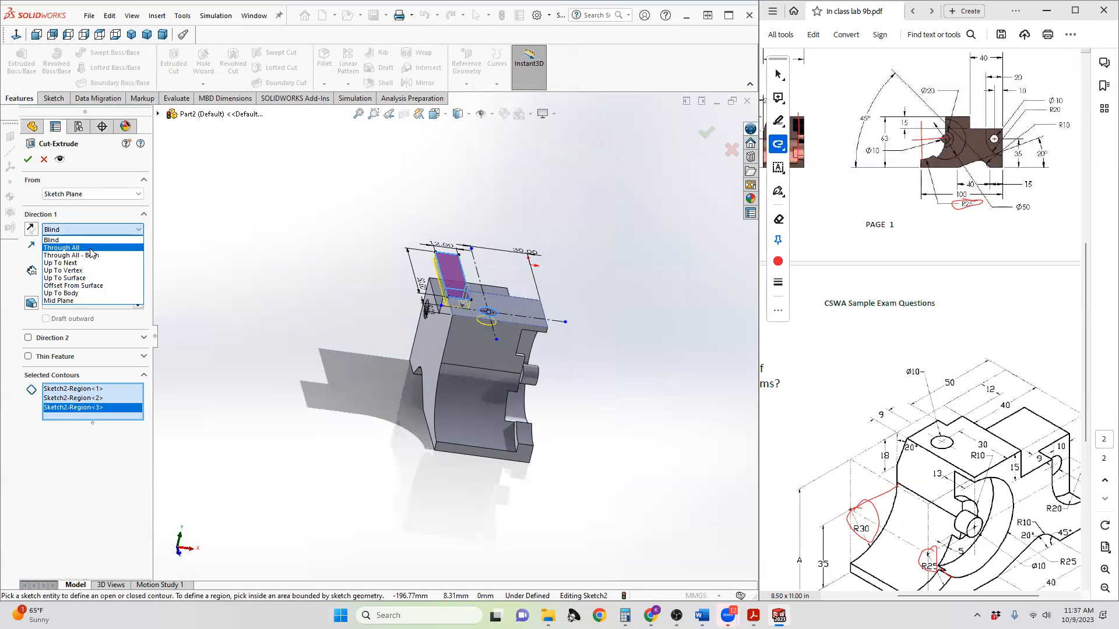
{"action": "left_click", "coordinate": [92, 247]}
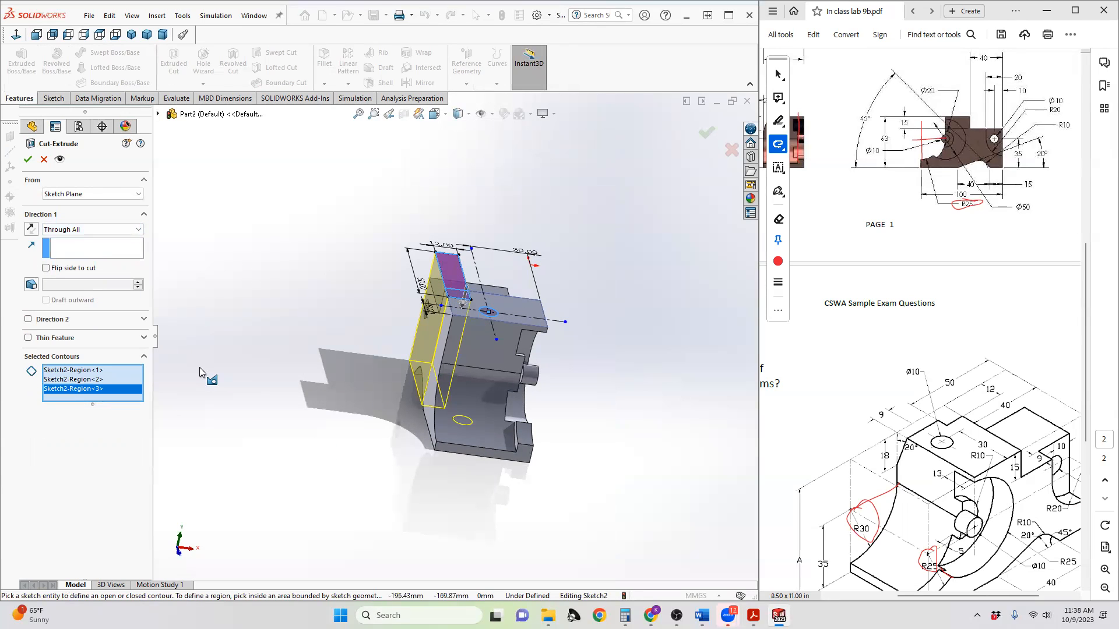
{"action": "left_click", "coordinate": [28, 159]}
- Sketch a closed triangle in the front view at the block's upper-left corner, with a vertical side about 16.5 mm long
{"action": "middle_click_drag", "start_coordinate": [615, 343], "coordinate": [565, 244]}
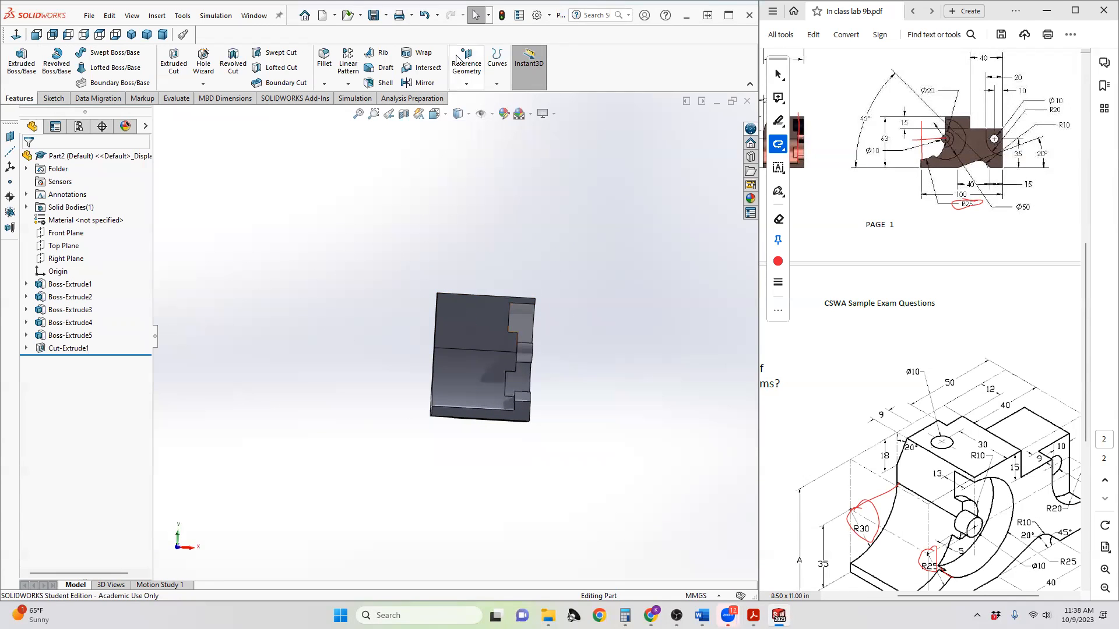
{"action": "key", "text": "space"}
{"action": "left_click", "coordinate": [332, 304]}
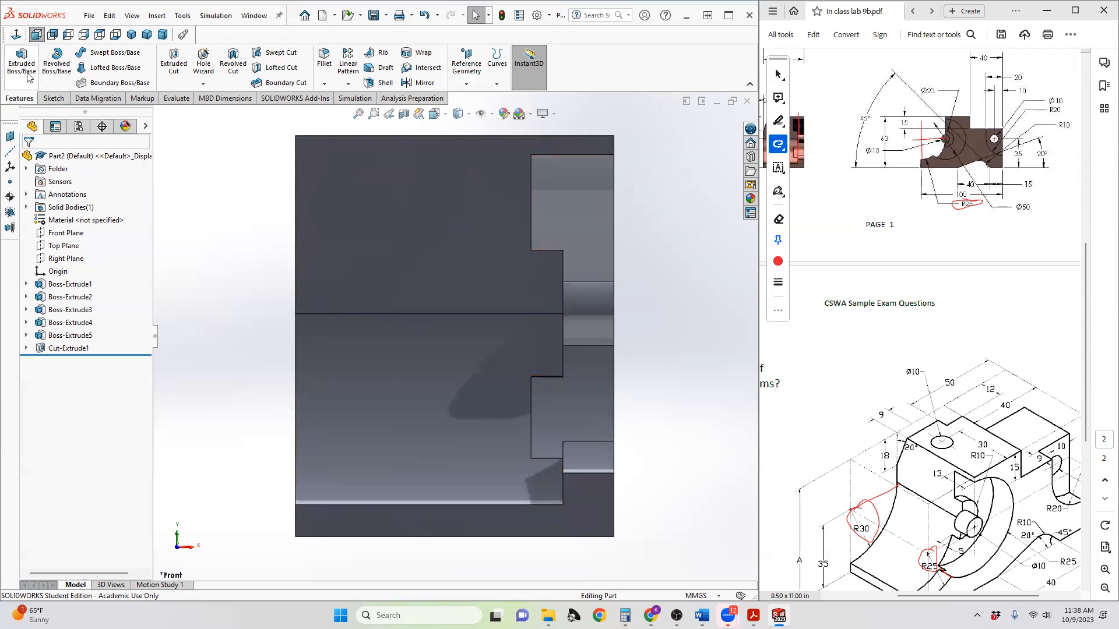
{"action": "left_click", "coordinate": [50, 99]}
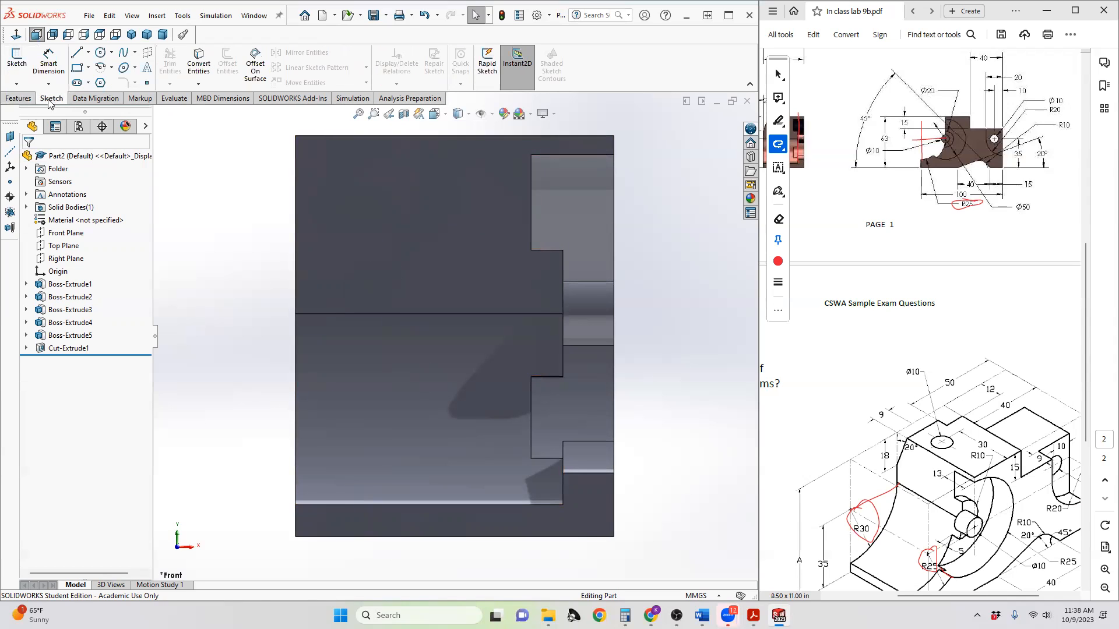
{"action": "left_click", "coordinate": [14, 61]}
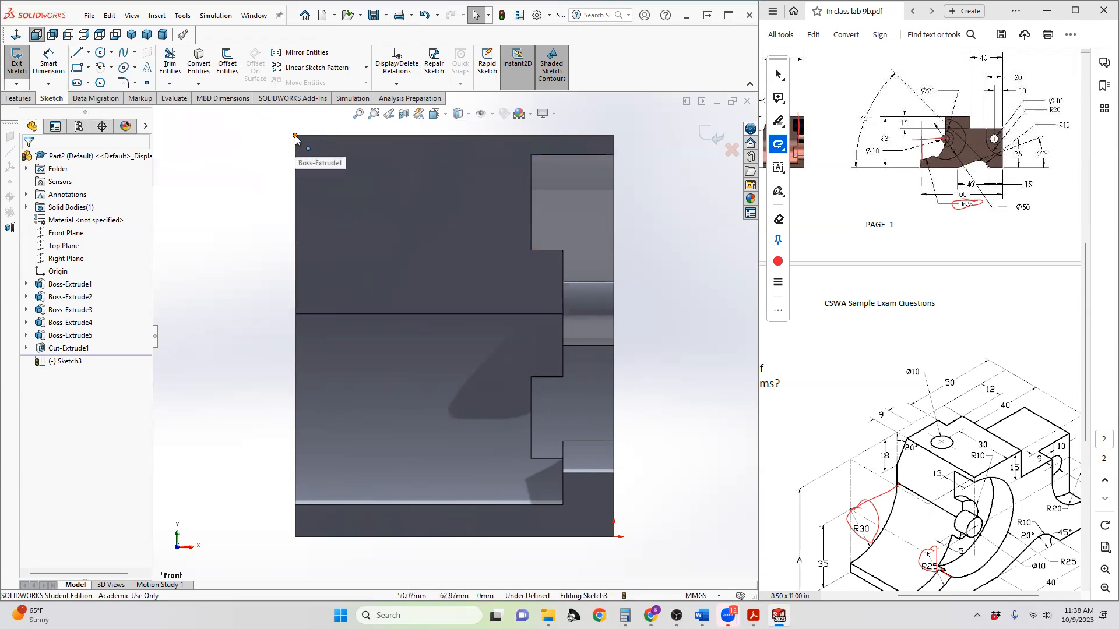
{"action": "left_click", "coordinate": [76, 52]}
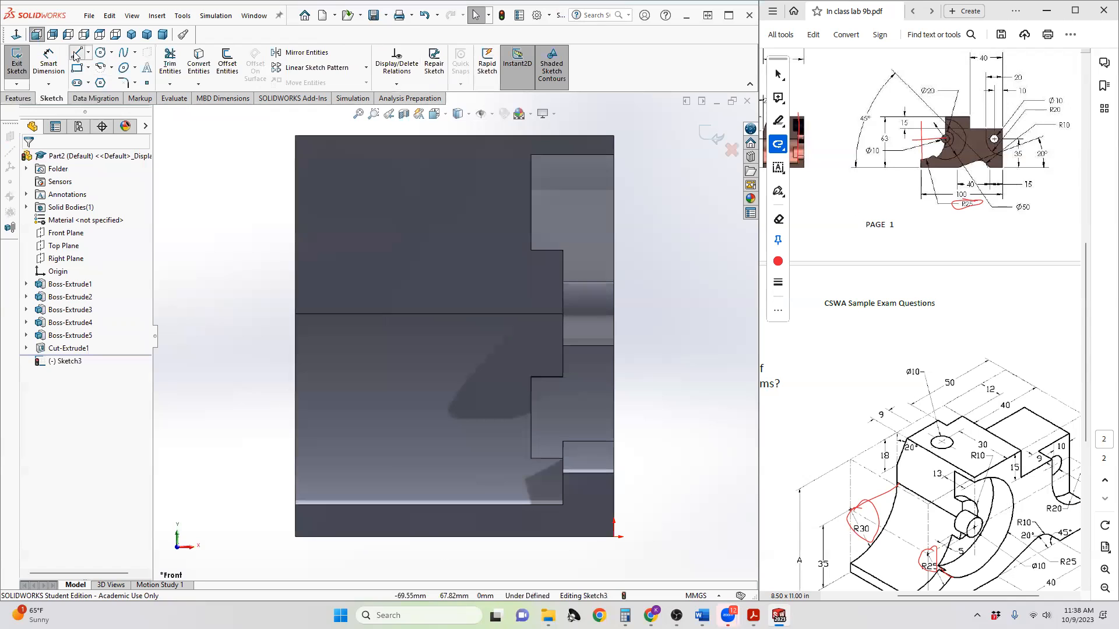
{"action": "left_click", "coordinate": [311, 137]}
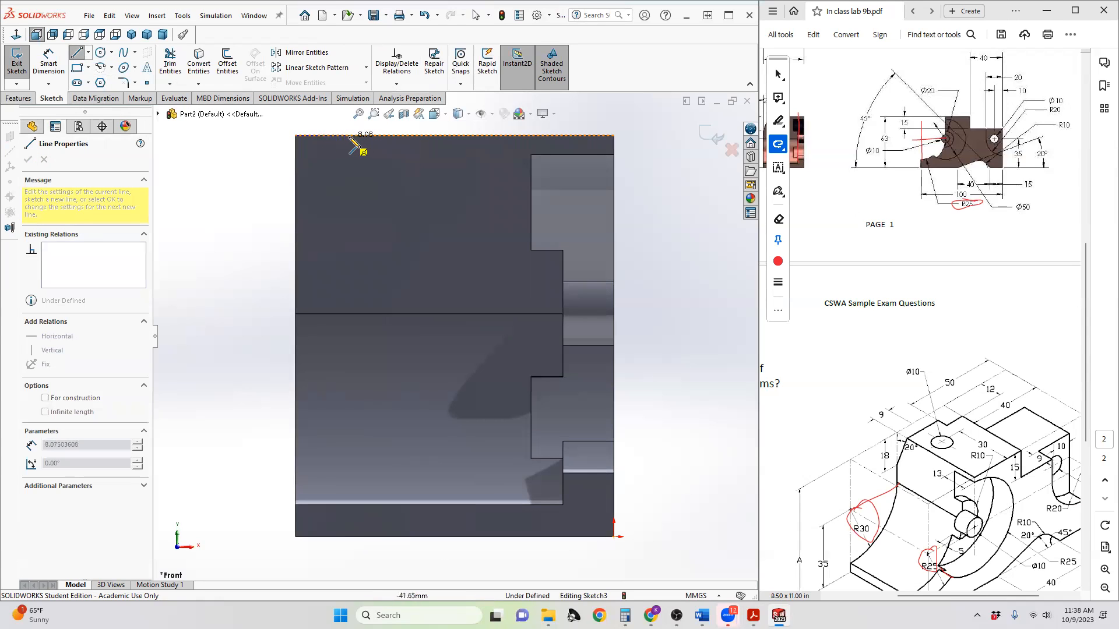
{"action": "left_click", "coordinate": [351, 136]}
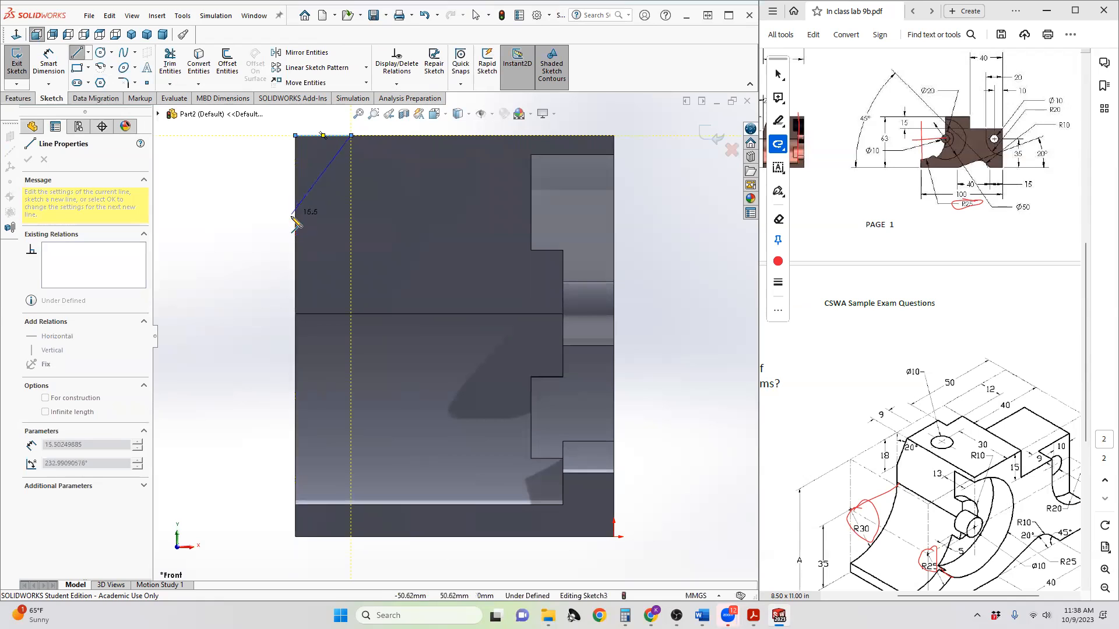
{"action": "left_click", "coordinate": [295, 240]}
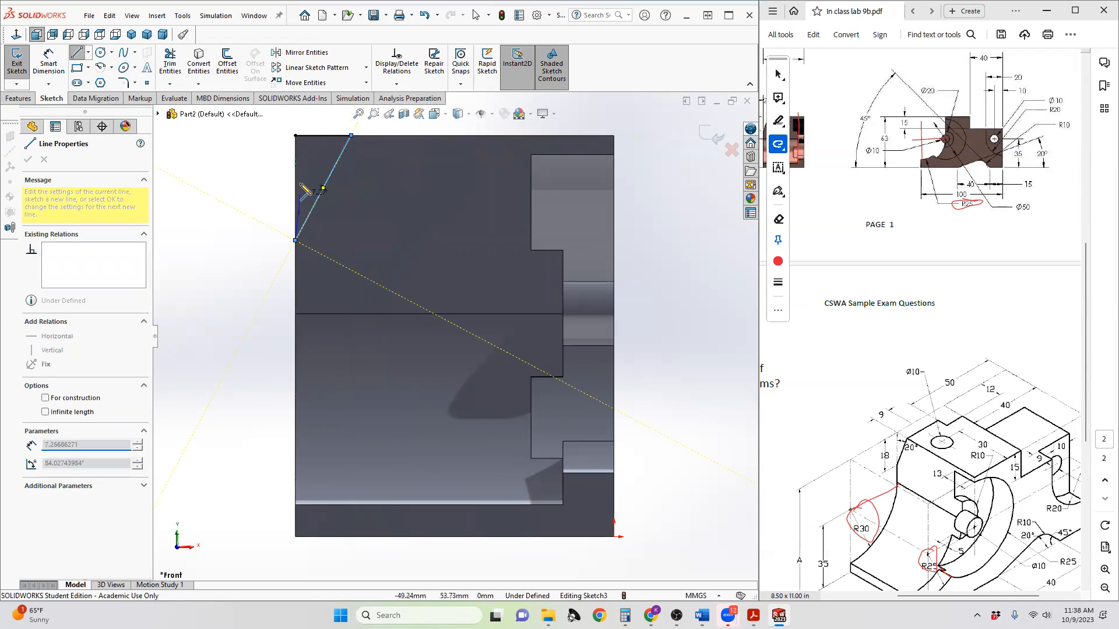
{"action": "left_click", "coordinate": [296, 135]}
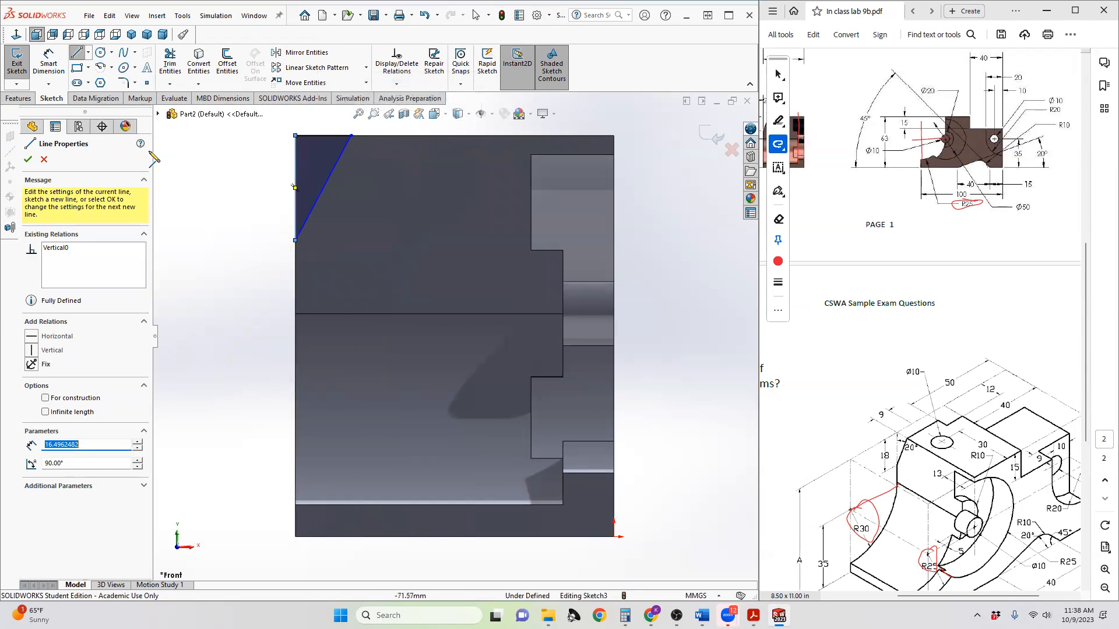
{"action": "left_click", "coordinate": [16, 64]}
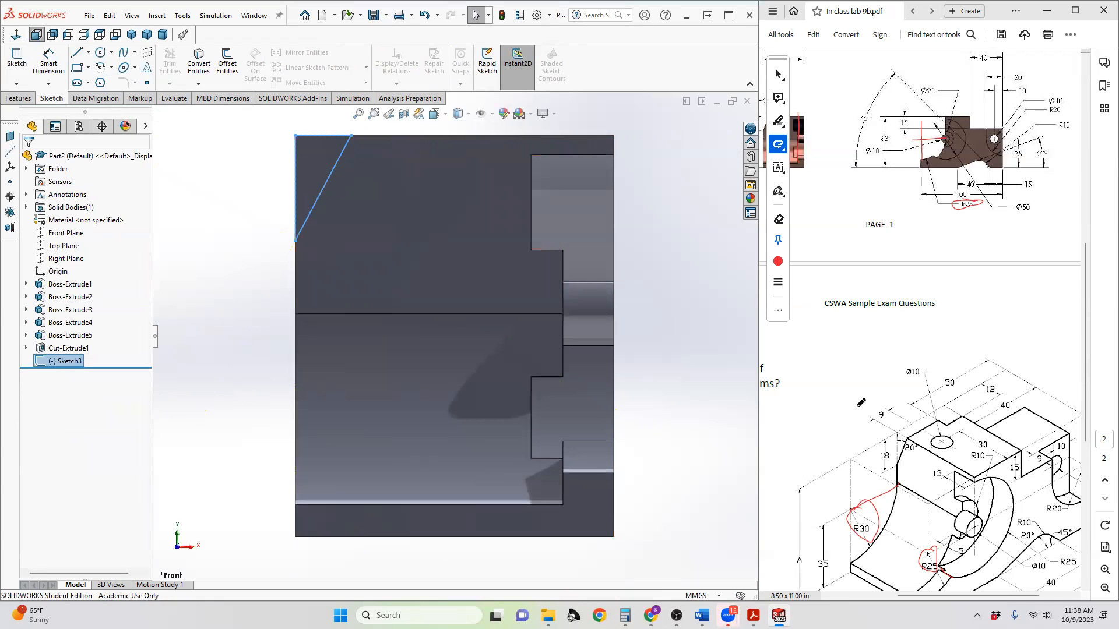
- Start dimensioning the corner triangle along the block's left vertical edge
{"action": "left_click", "coordinate": [49, 60]}
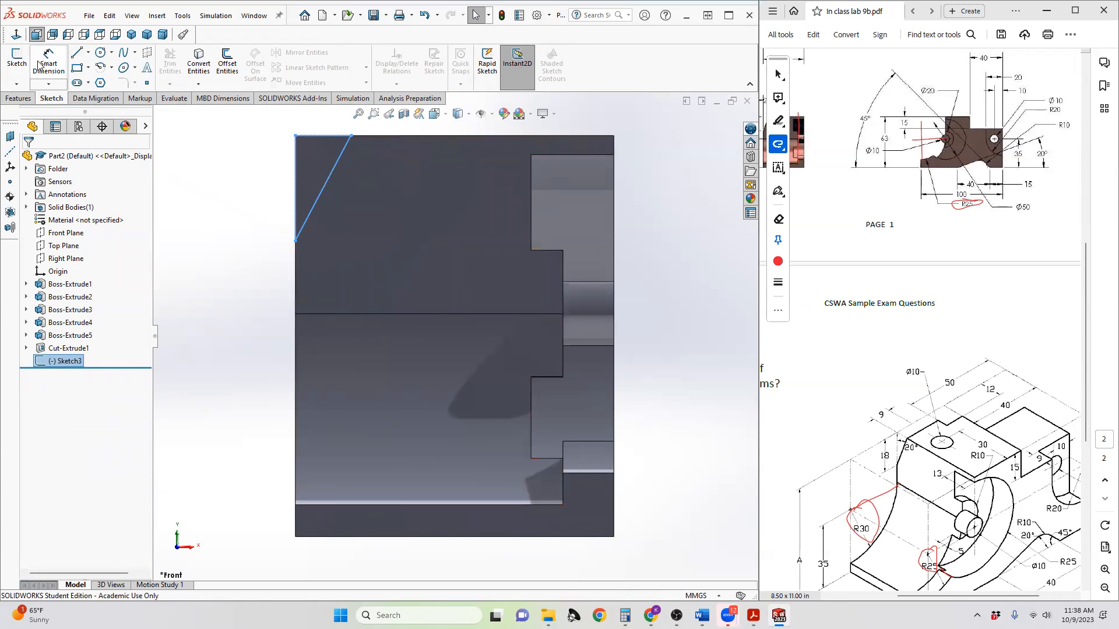
{"action": "left_click", "coordinate": [294, 205]}
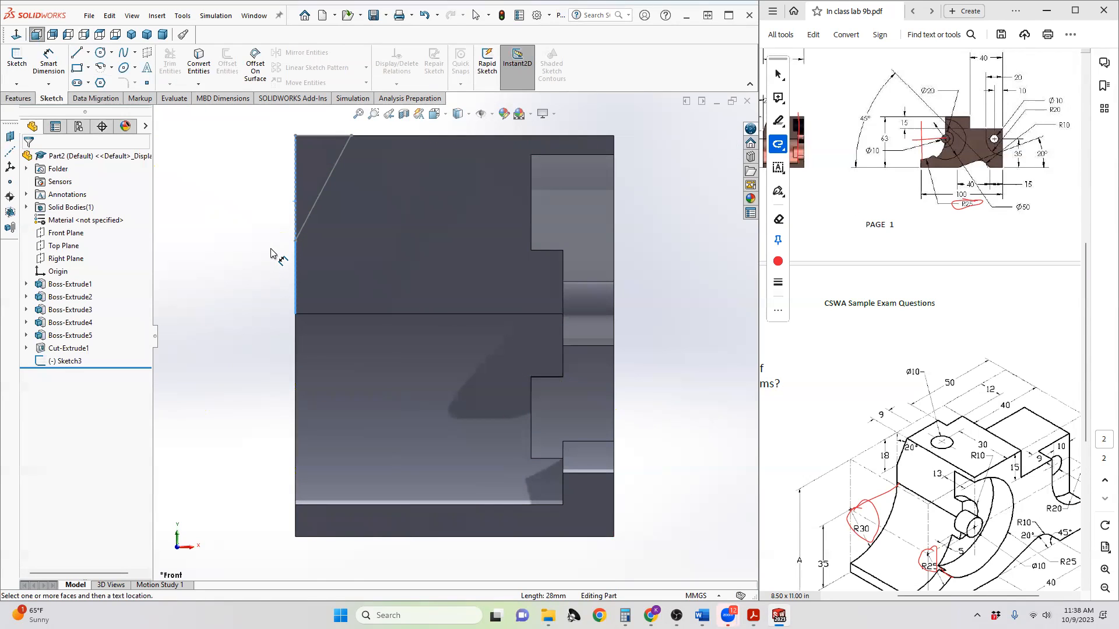
- Reopen the corner triangle sketch for editing and dimension its vertical side to 18 mm
{"action": "key", "text": "Escape"}
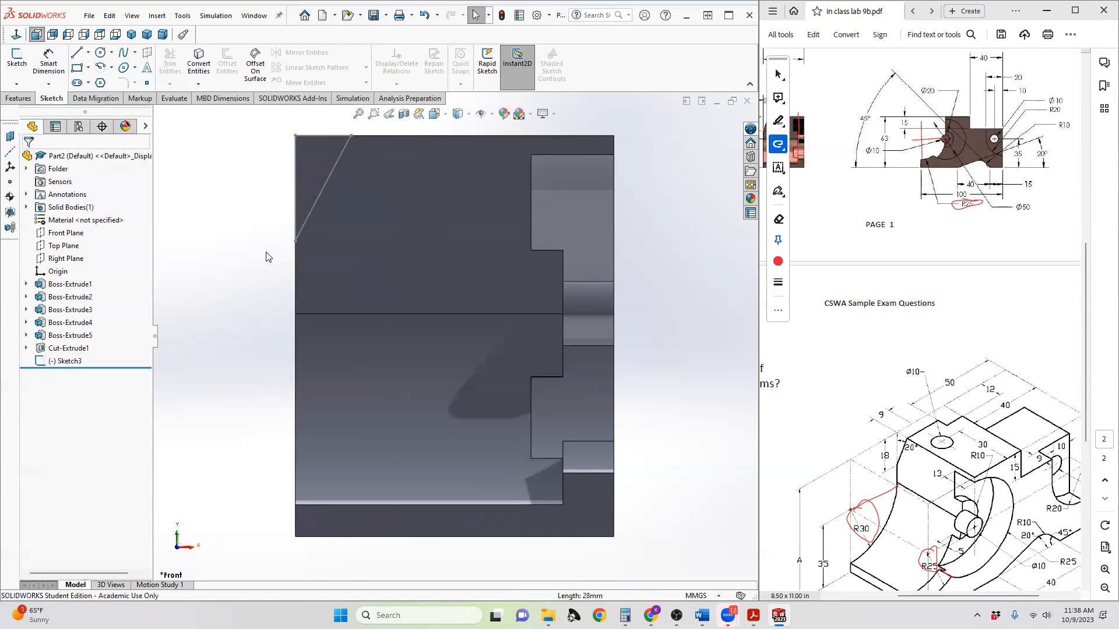
{"action": "left_click", "coordinate": [67, 361]}
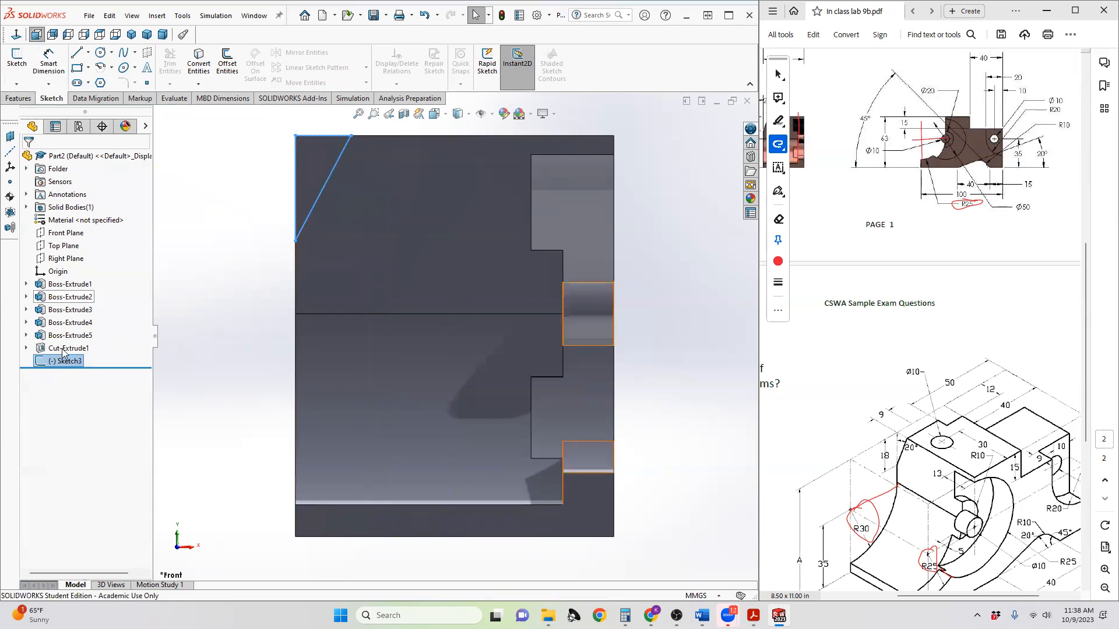
{"action": "right_click", "coordinate": [65, 361]}
{"action": "left_click", "coordinate": [72, 326]}
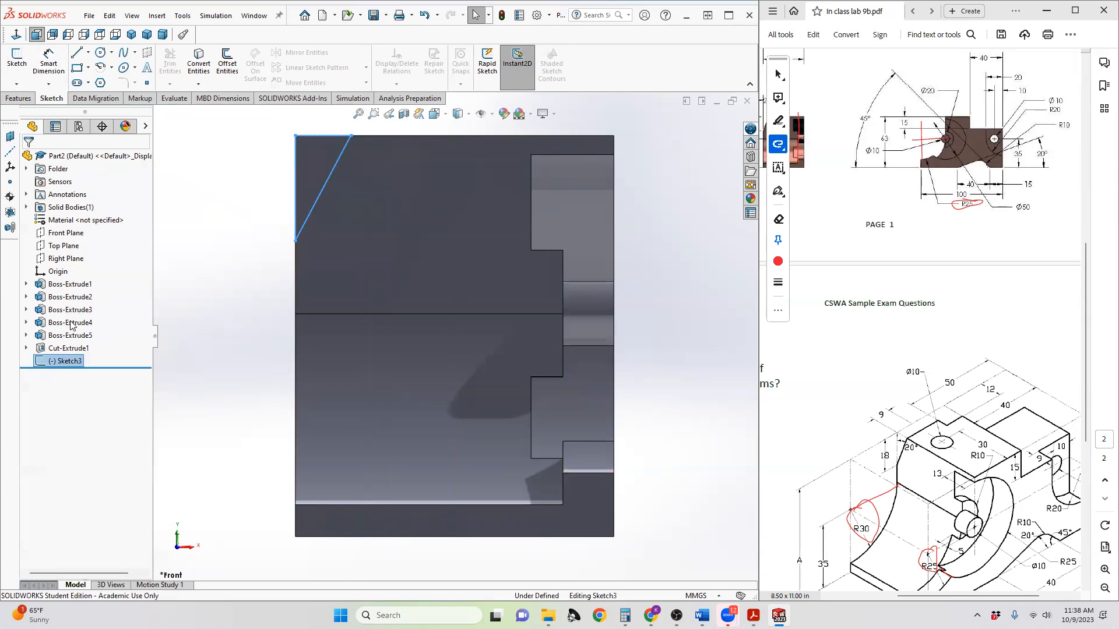
{"action": "left_click", "coordinate": [47, 62]}
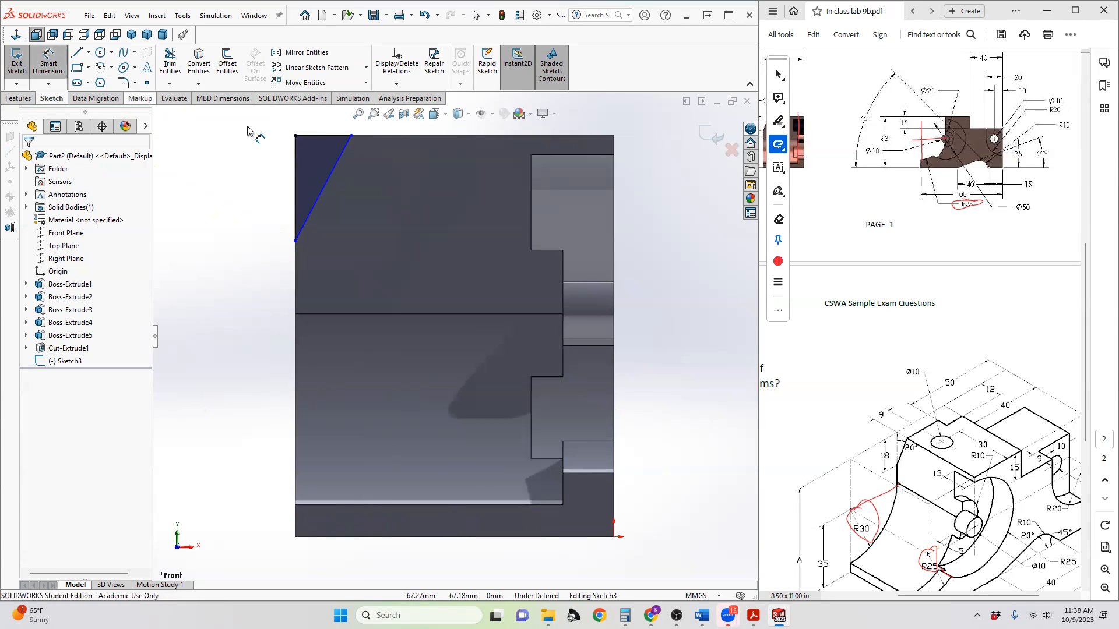
{"action": "left_click", "coordinate": [296, 180]}
{"action": "left_click", "coordinate": [232, 192]}
{"action": "type", "text": "187"}
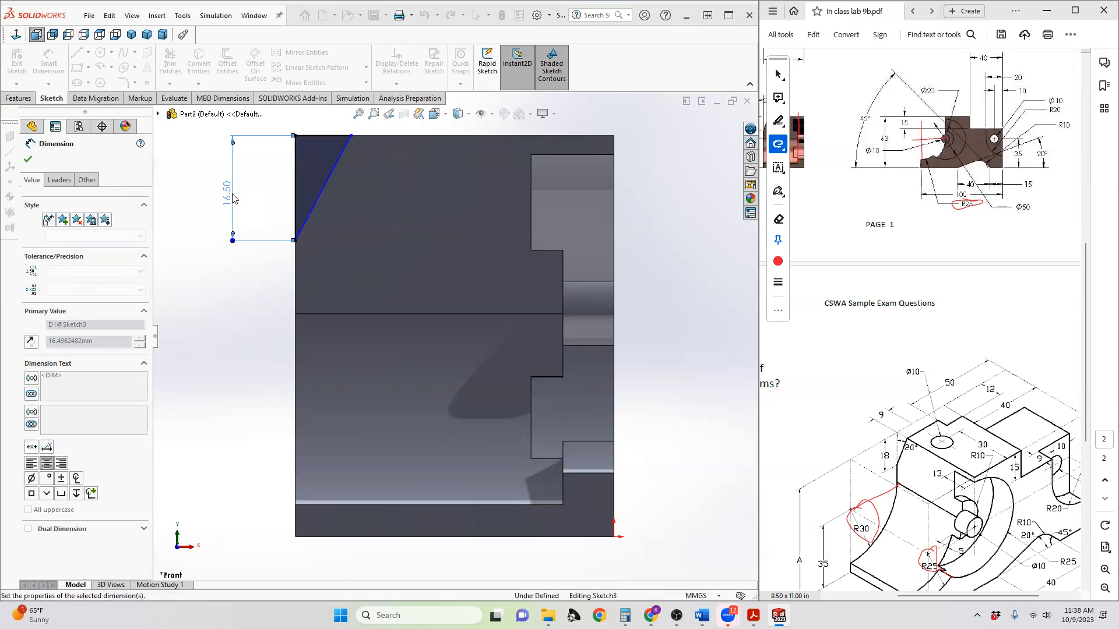
{"action": "key", "text": "Return"}
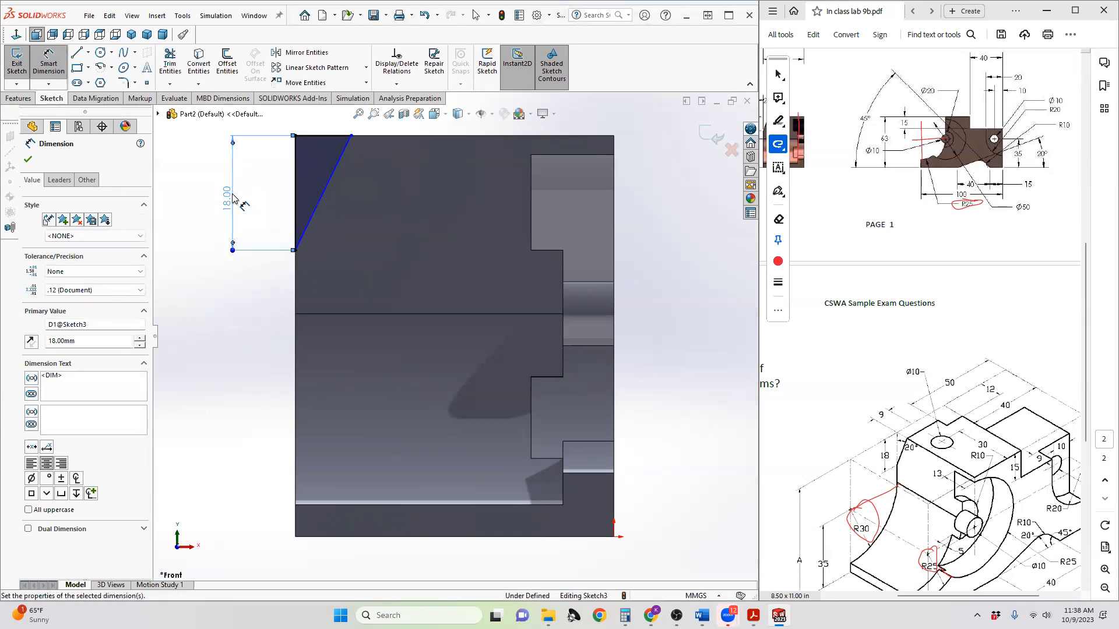
- Dimension the angle between the triangle's vertical side and its sloped line to 20 degrees
{"action": "left_click", "coordinate": [319, 200]}
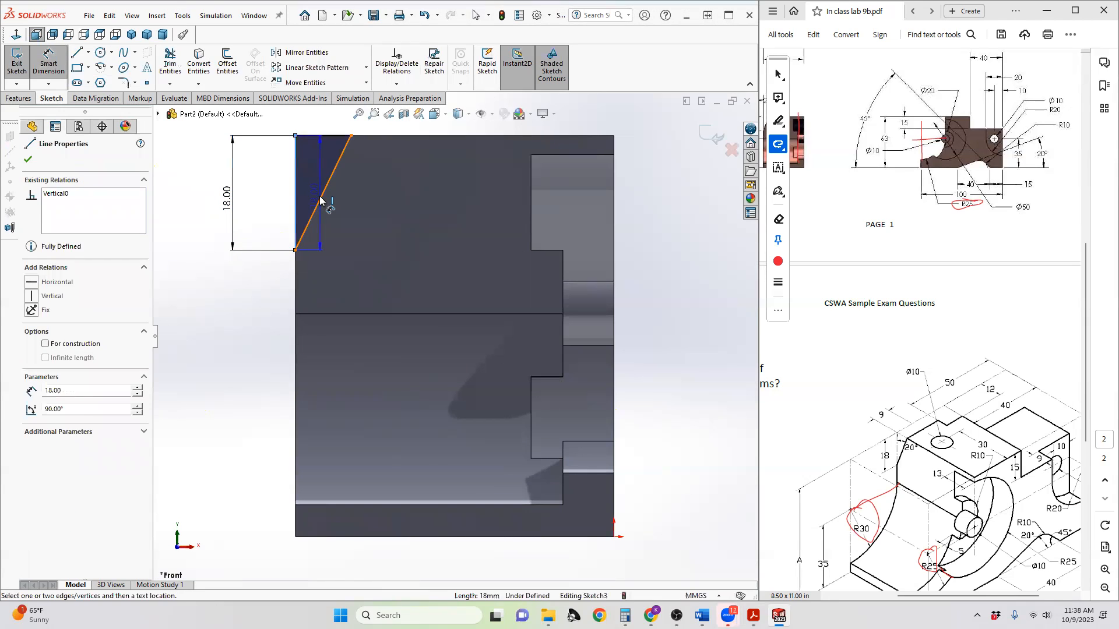
{"action": "left_click", "coordinate": [346, 131]}
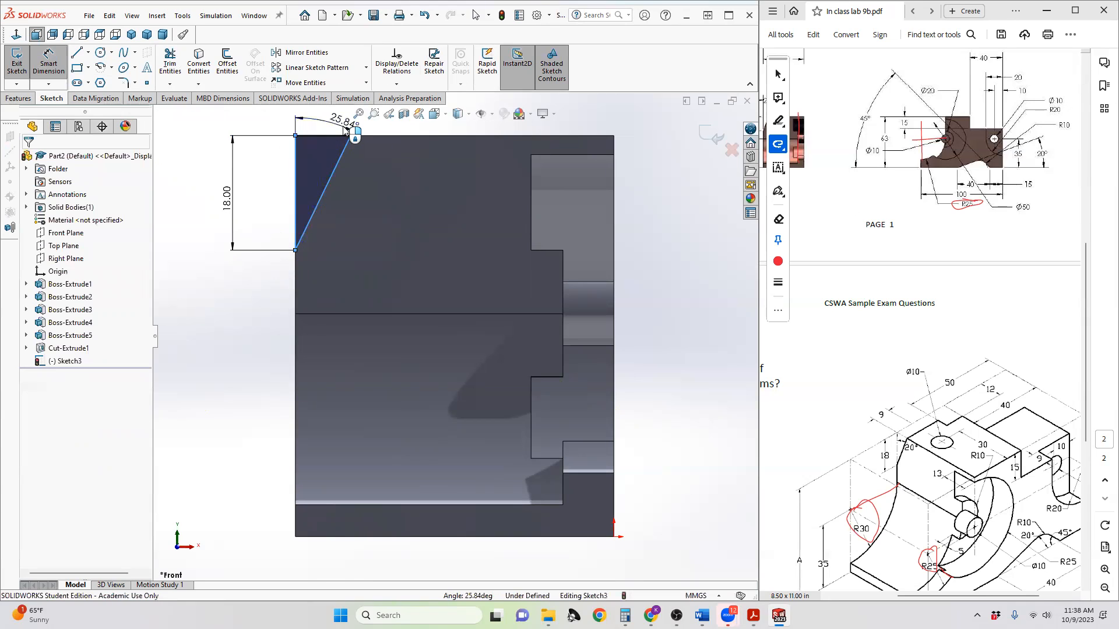
{"action": "type", "text": "20"}
{"action": "key", "text": "Return"}
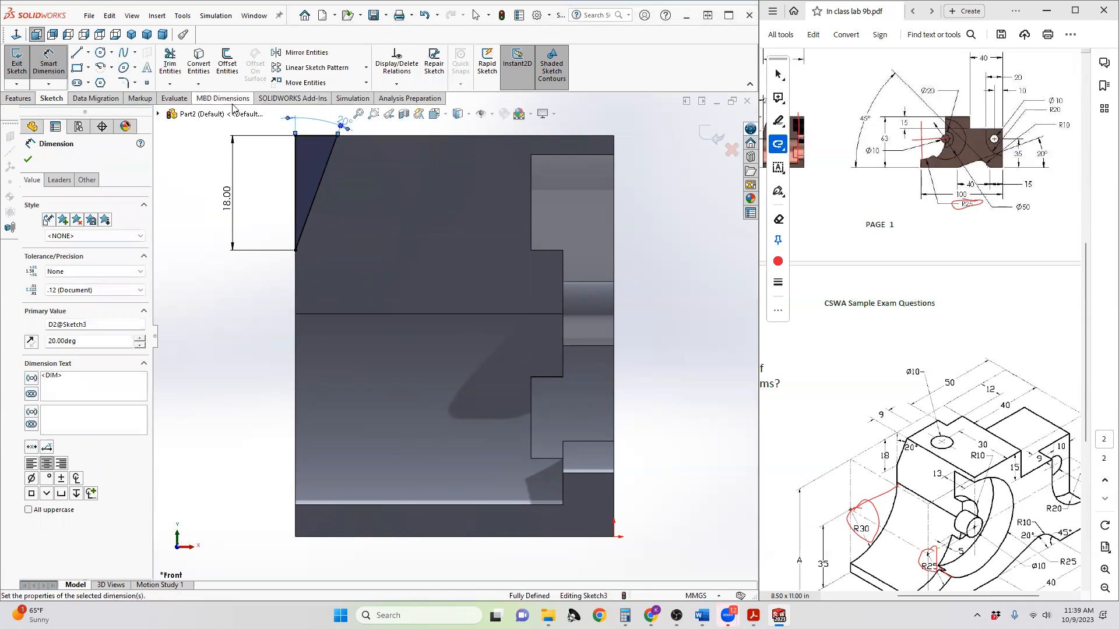
- Cut-extrude the corner triangle Through All to bevel the upper edge of the block
{"action": "left_click", "coordinate": [28, 99]}
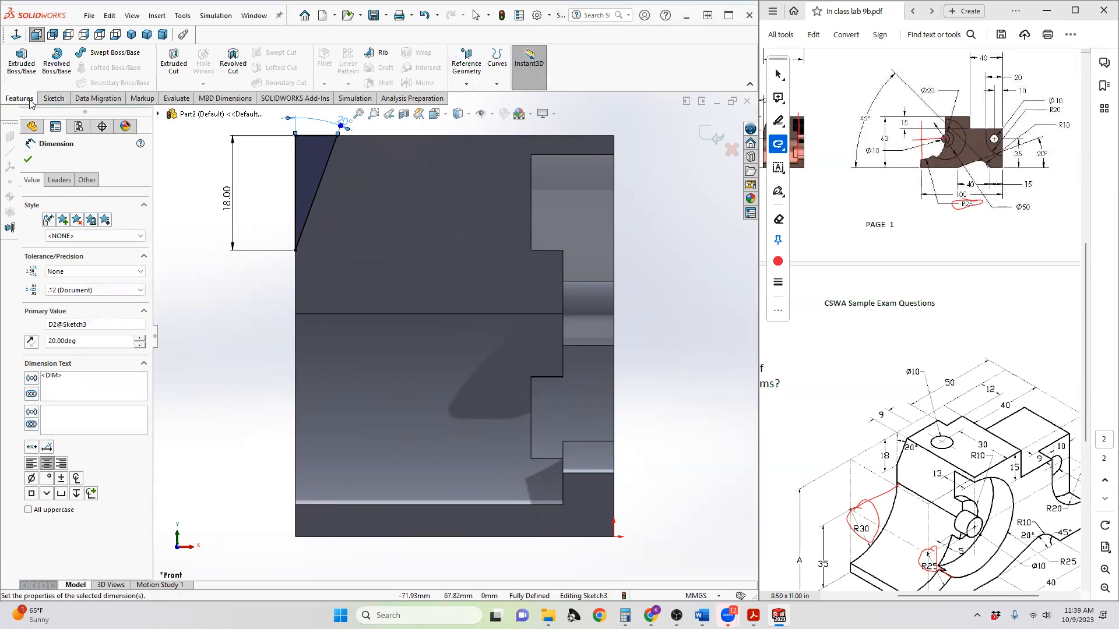
{"action": "left_click", "coordinate": [168, 71]}
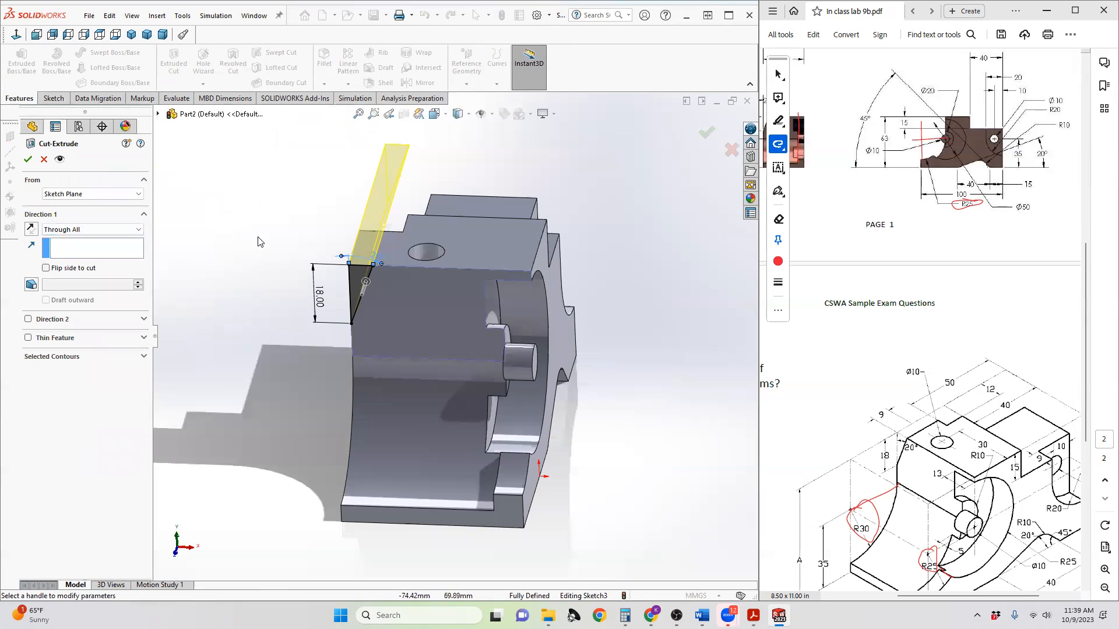
{"action": "left_click", "coordinate": [28, 160]}
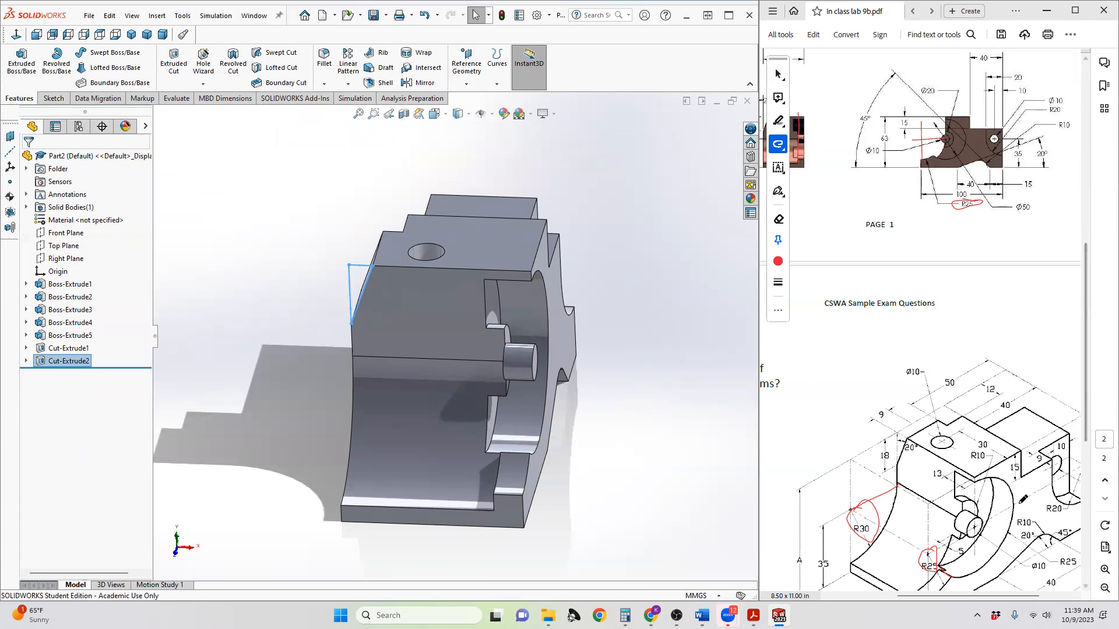
{"action": "middle_click_drag", "start_coordinate": [682, 359], "coordinate": [598, 383]}
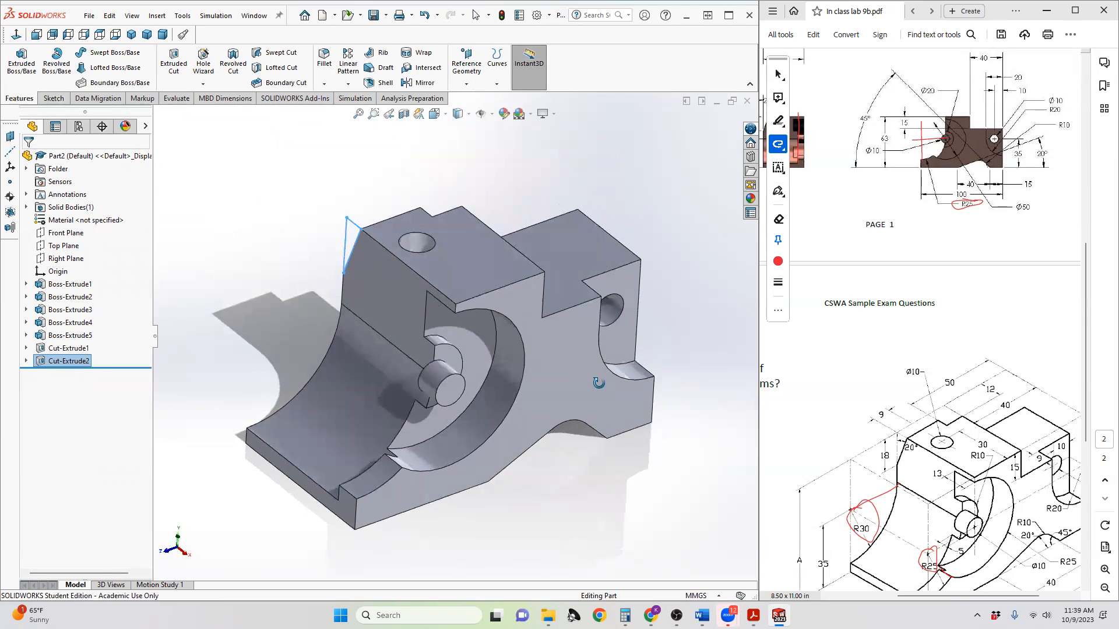
- Check the drawing and material specification in the PDF, and assign Copper from Copper Alloys as the part material
{"action": "scroll", "coordinate": [979, 379], "scroll_direction": "down", "scroll_amount": 3}
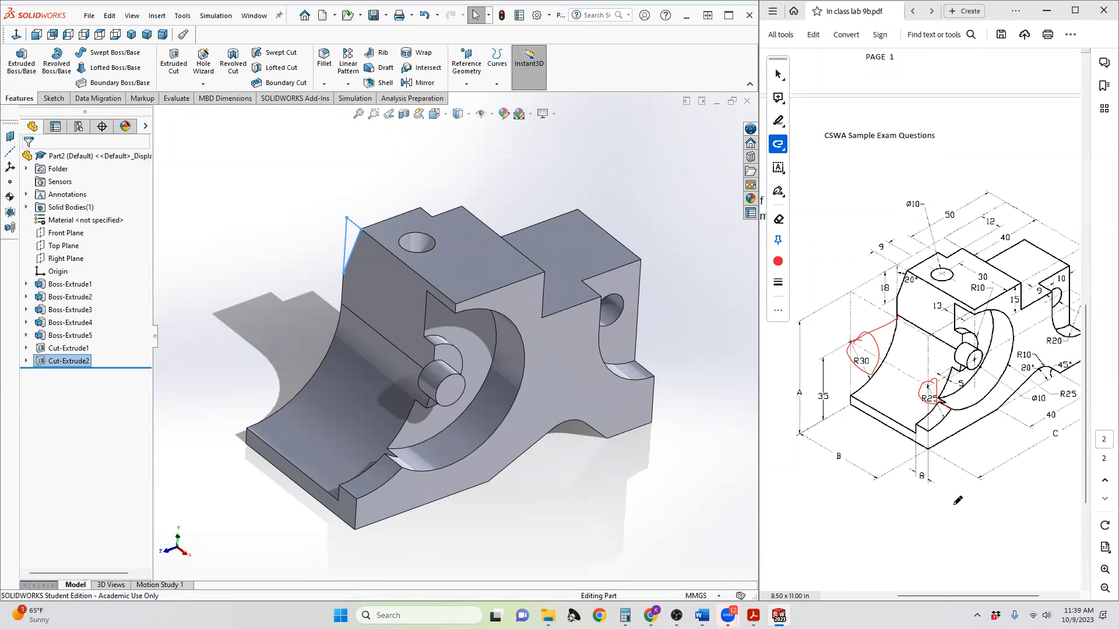
{"action": "left_click_drag", "start_coordinate": [936, 595], "coordinate": [963, 595]}
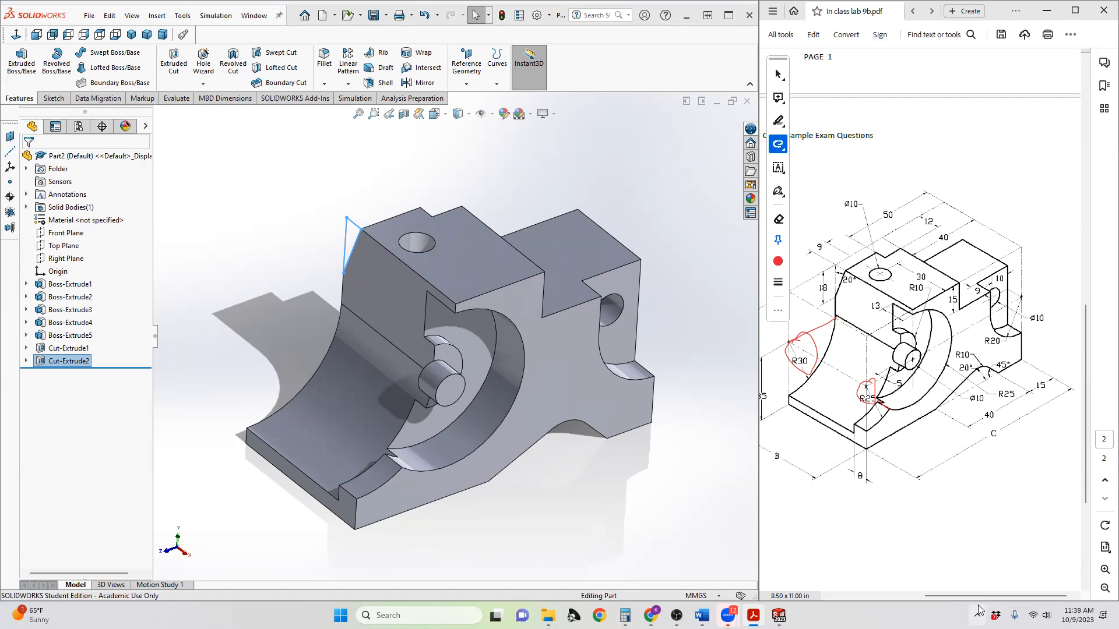
{"action": "left_click_drag", "start_coordinate": [978, 596], "coordinate": [883, 600]}
{"action": "scroll", "coordinate": [883, 330], "scroll_direction": "up", "scroll_amount": 10}
{"action": "scroll", "coordinate": [884, 331], "scroll_direction": "up", "scroll_amount": 3}
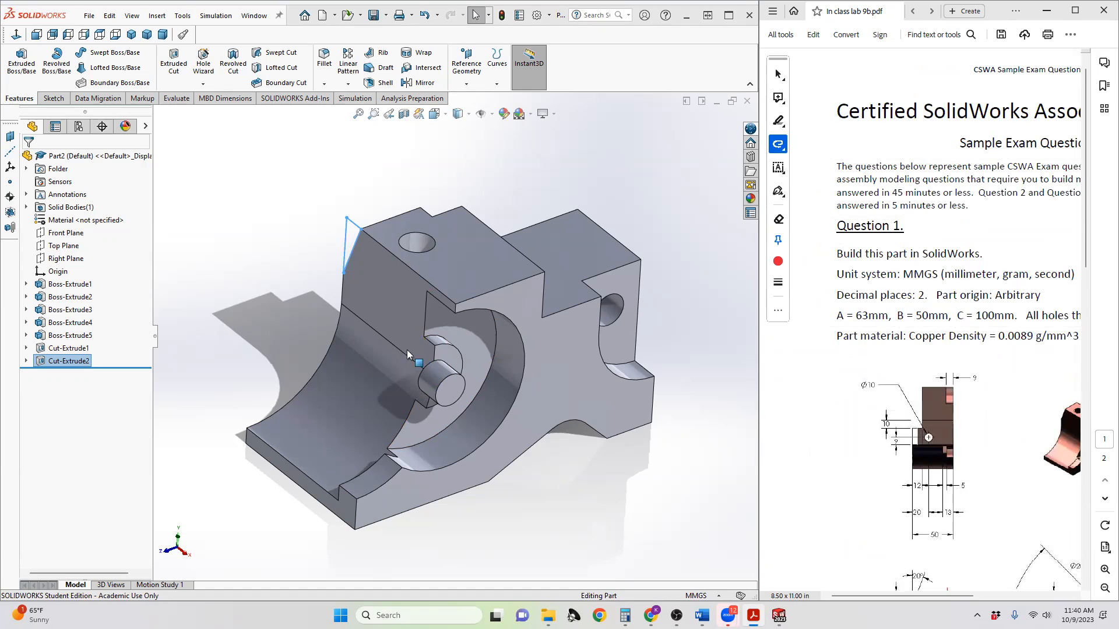
{"action": "left_click", "coordinate": [69, 220]}
{"action": "right_click", "coordinate": [70, 221]}
{"action": "left_click", "coordinate": [87, 228]}
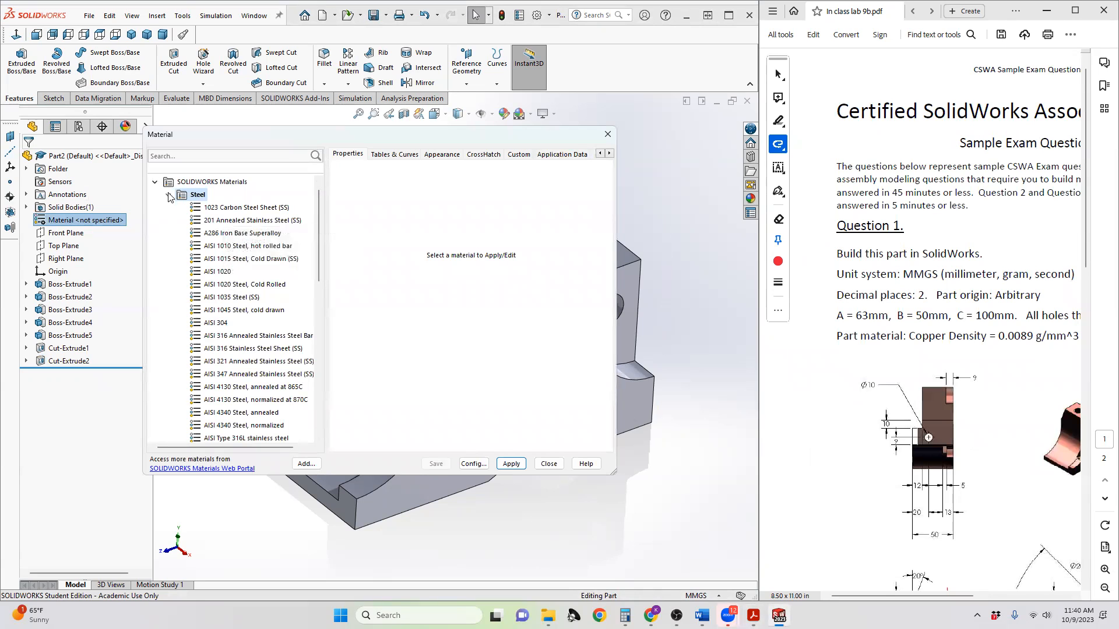
{"action": "left_click", "coordinate": [169, 195]}
{"action": "left_click", "coordinate": [168, 233]}
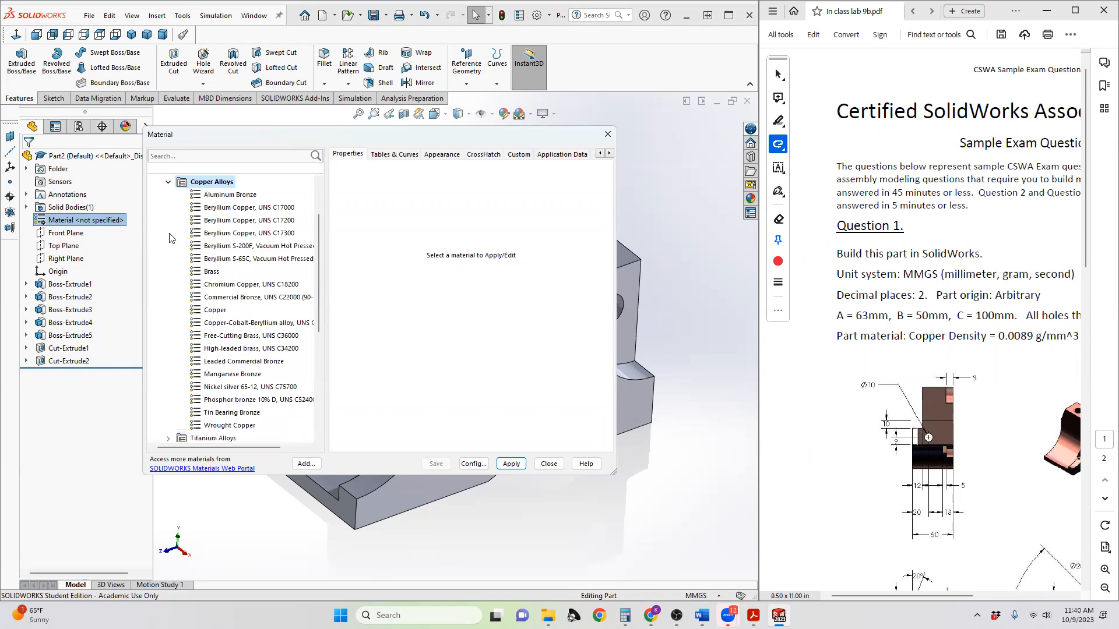
{"action": "left_click", "coordinate": [218, 310]}
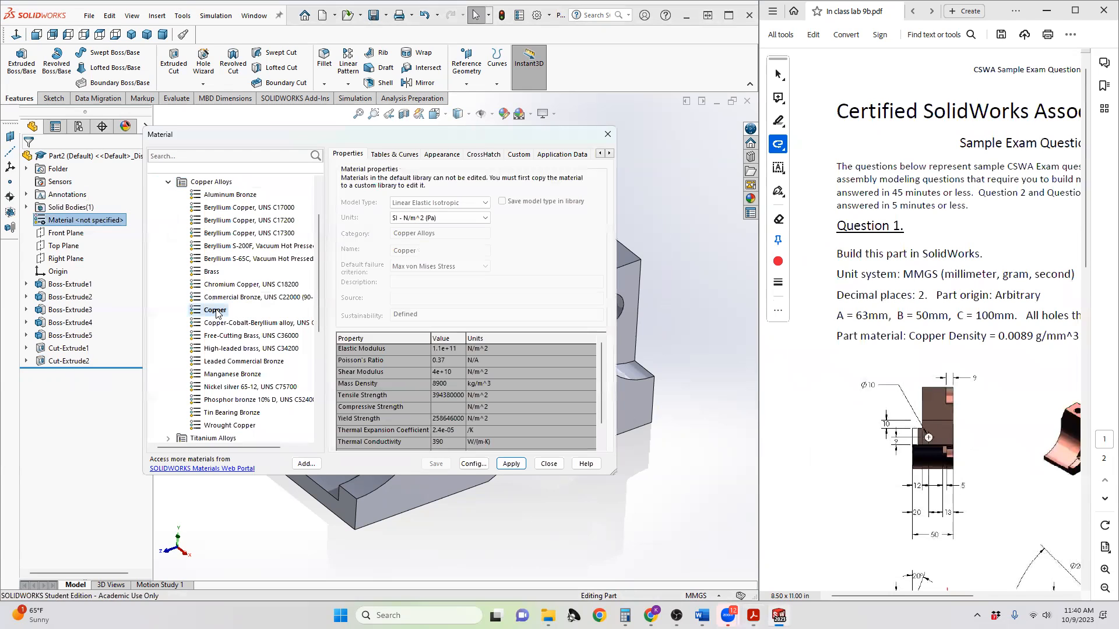
{"action": "left_click", "coordinate": [511, 464]}
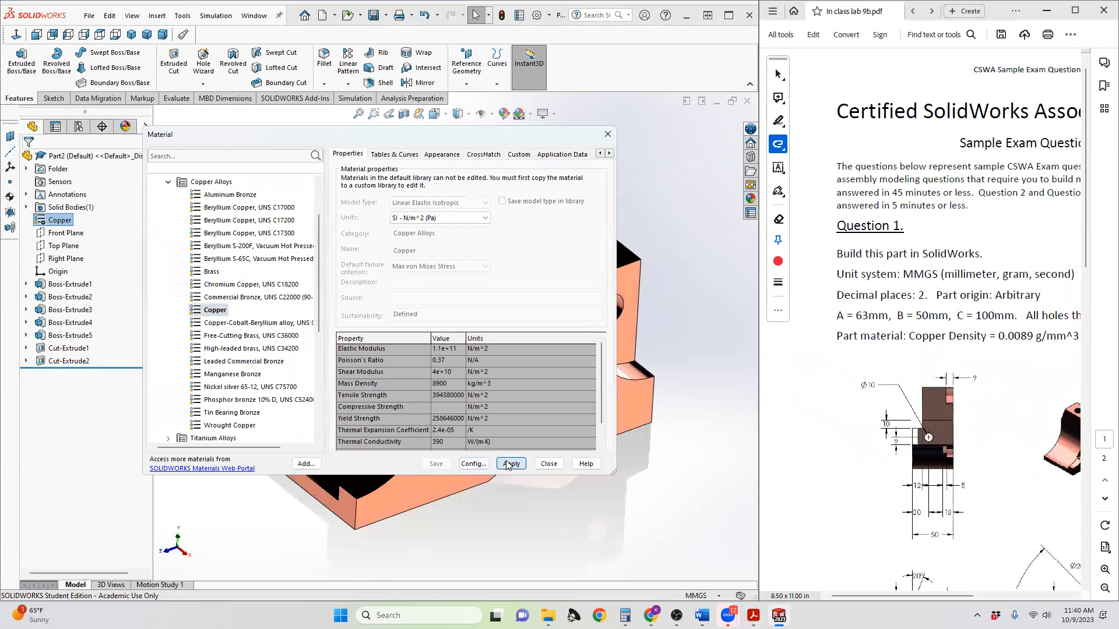
{"action": "left_click", "coordinate": [537, 465]}
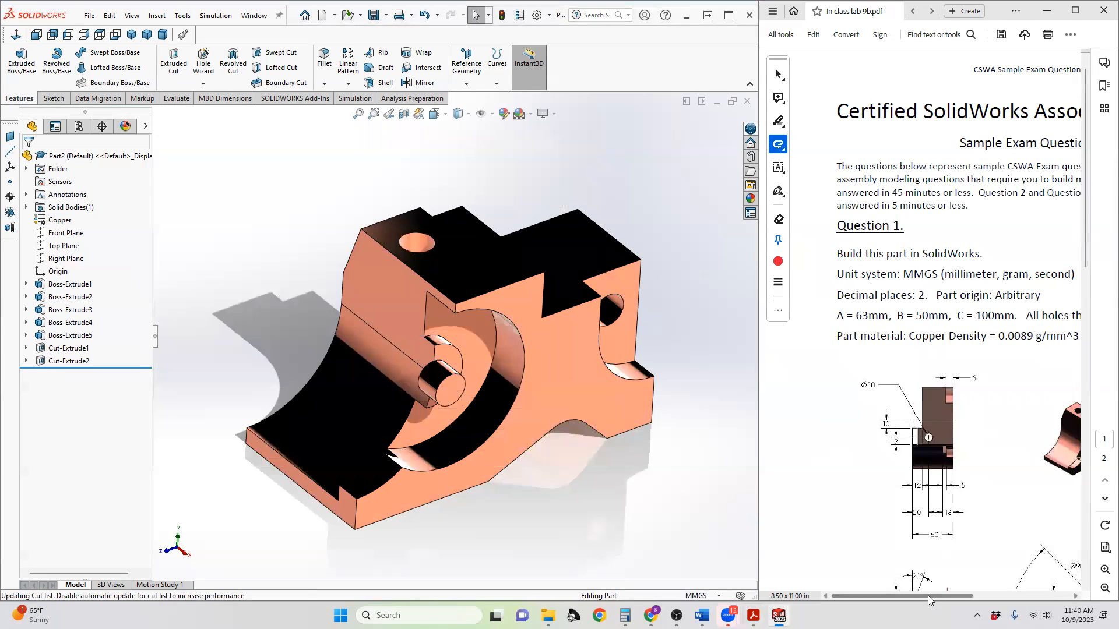
- Find the overall mass question in the PDF and evaluate the part's mass properties to read its mass
{"action": "left_click_drag", "start_coordinate": [927, 595], "coordinate": [951, 597]}
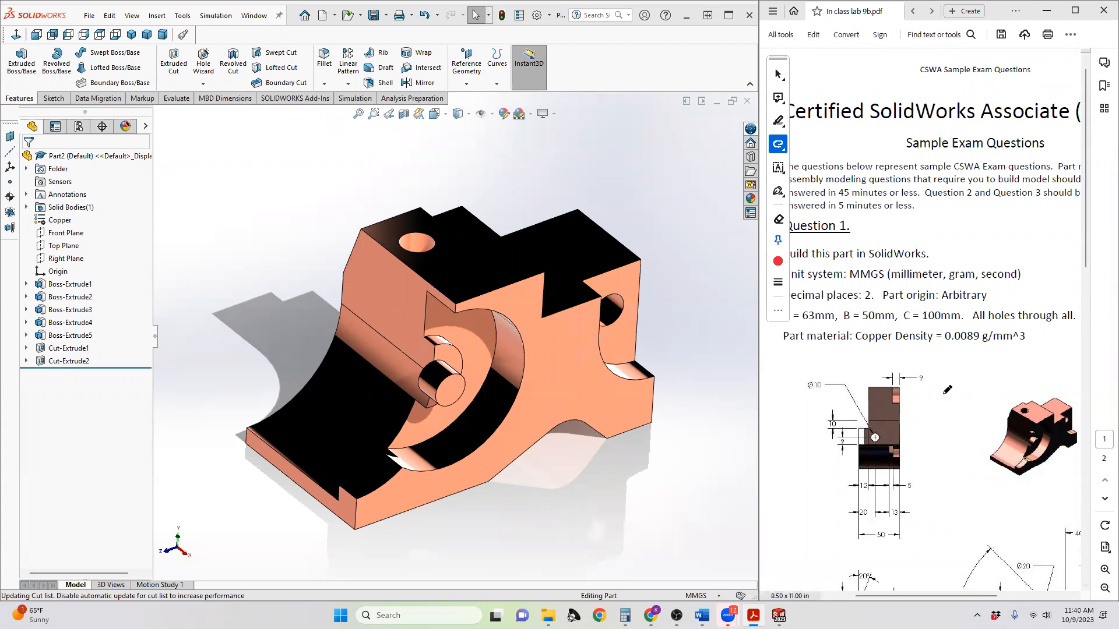
{"action": "scroll", "coordinate": [873, 368], "scroll_direction": "down", "scroll_amount": 1}
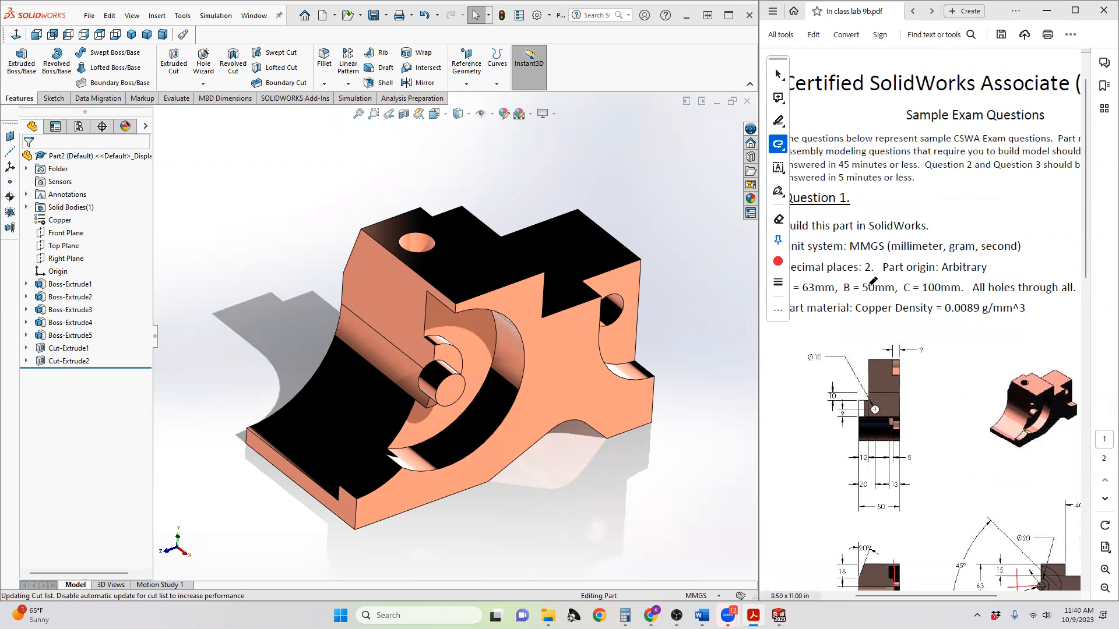
{"action": "scroll", "coordinate": [859, 338], "scroll_direction": "down", "scroll_amount": 10}
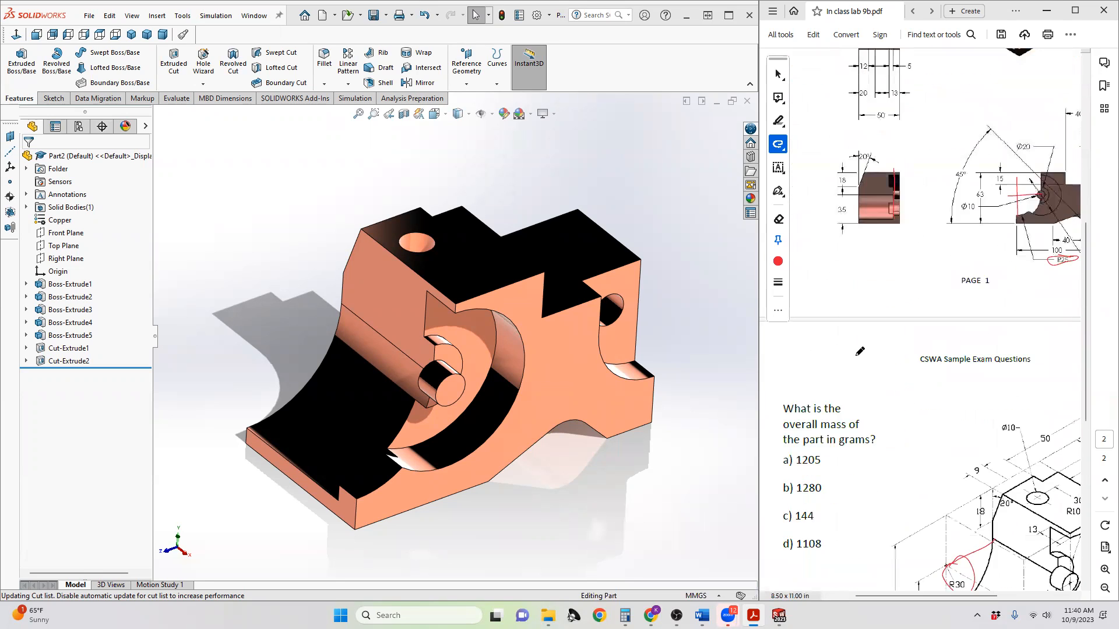
{"action": "scroll", "coordinate": [859, 351], "scroll_direction": "up", "scroll_amount": 1}
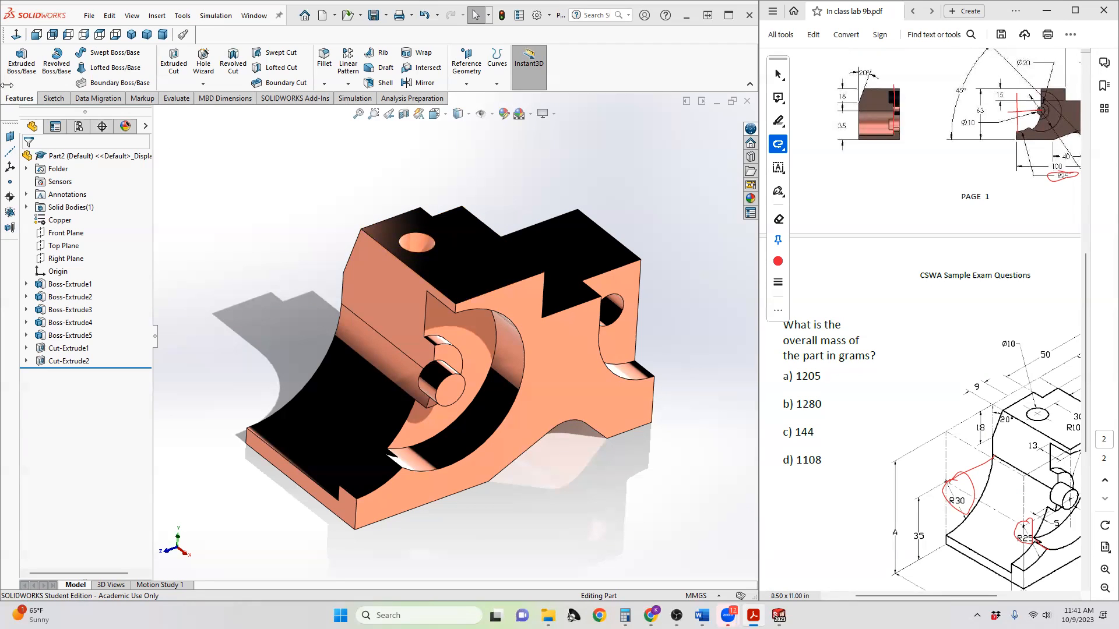
{"action": "left_click", "coordinate": [177, 99]}
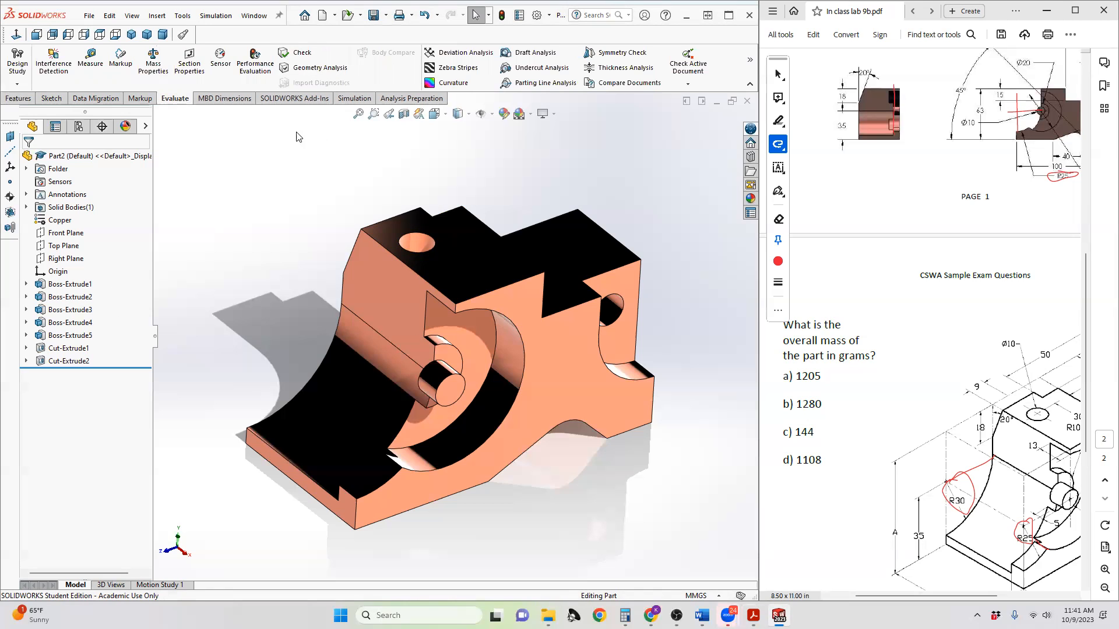
{"action": "left_click", "coordinate": [153, 61]}
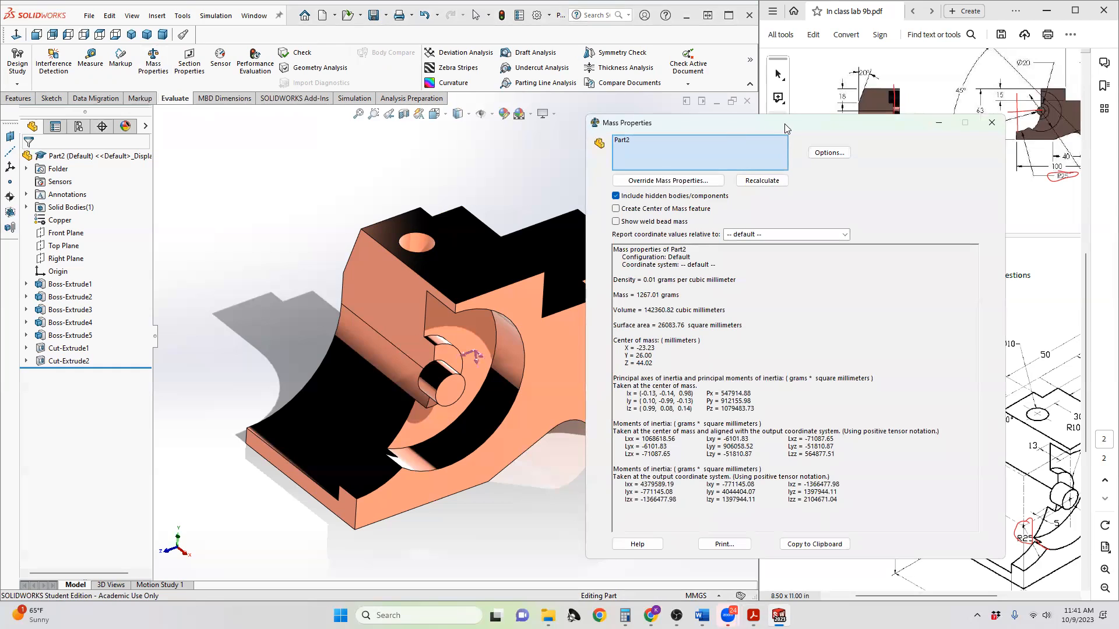
{"action": "left_click_drag", "start_coordinate": [769, 127], "coordinate": [481, 127]}
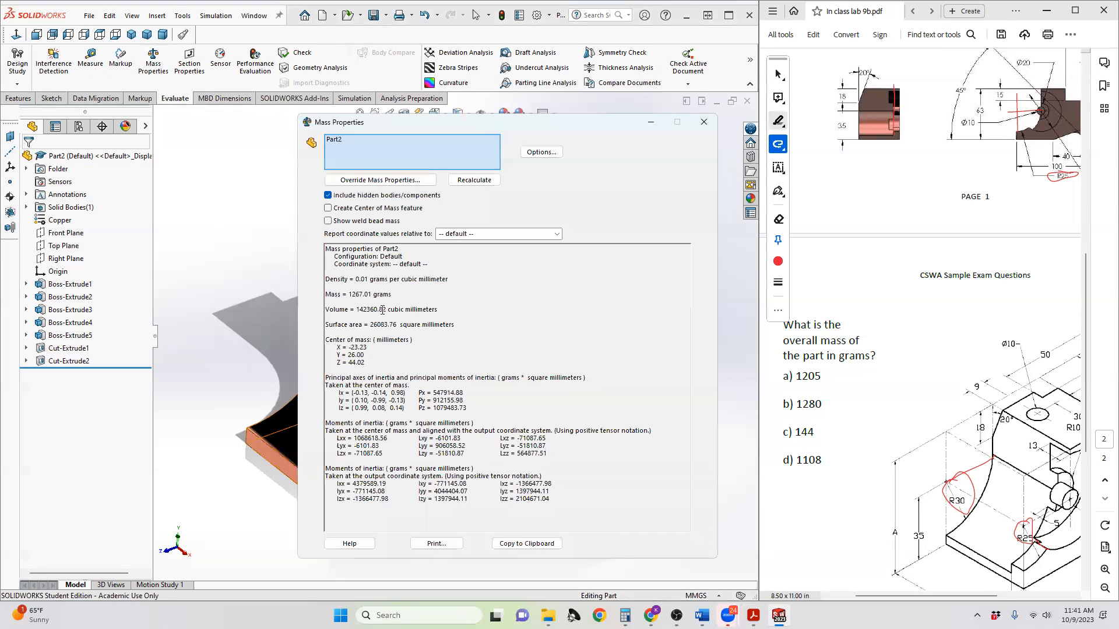
{"action": "left_click_drag", "start_coordinate": [371, 294], "coordinate": [352, 295]}
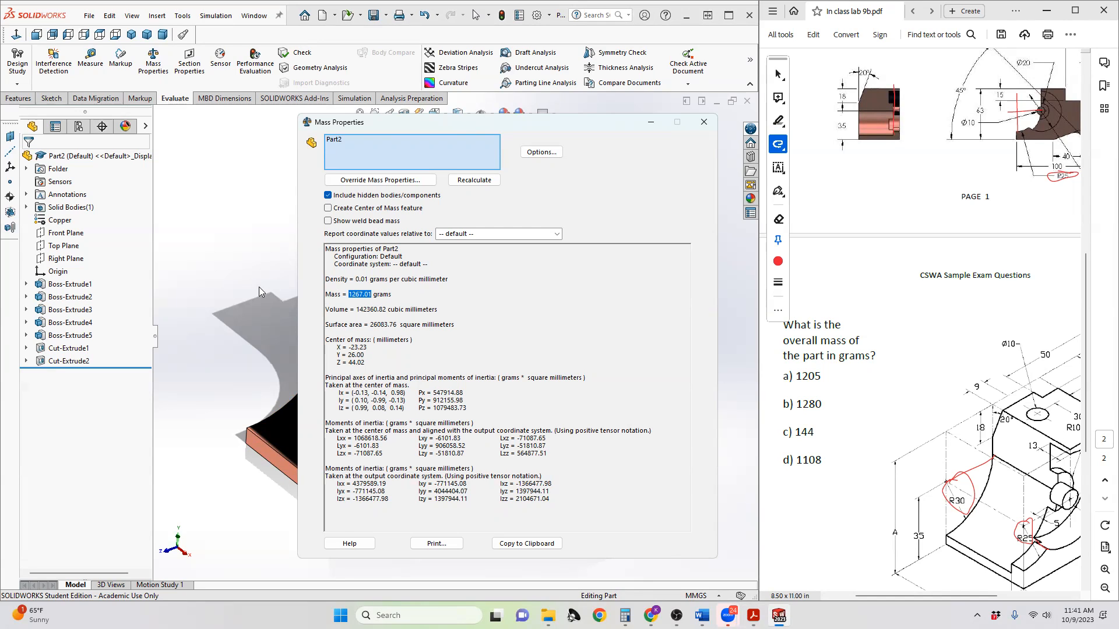
- Compare the part's evaluated mass with the answer choices and the isometric drawing in the PDF
{"action": "left_click_drag", "start_coordinate": [948, 597], "coordinate": [986, 597]}
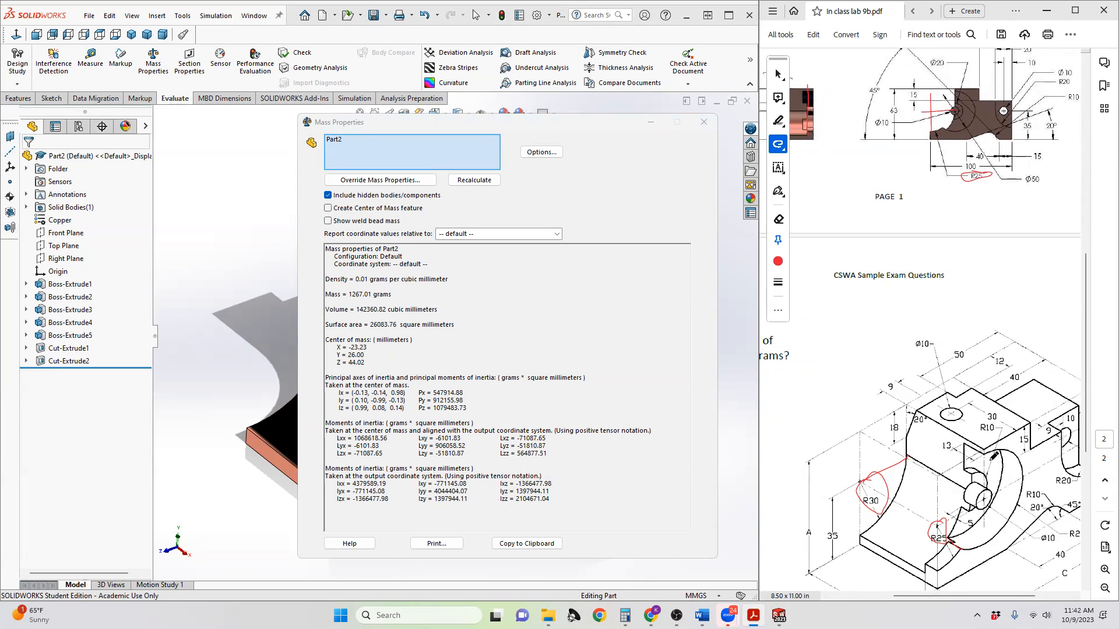
{"action": "left_click", "coordinate": [237, 309]}
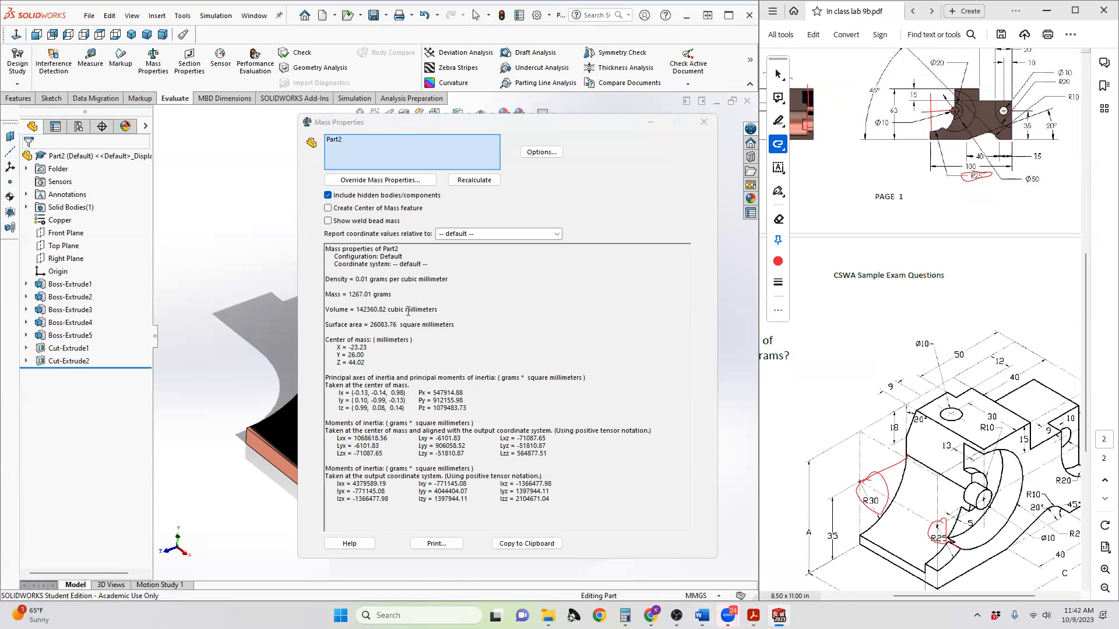
{"action": "double_click", "coordinate": [360, 295]}
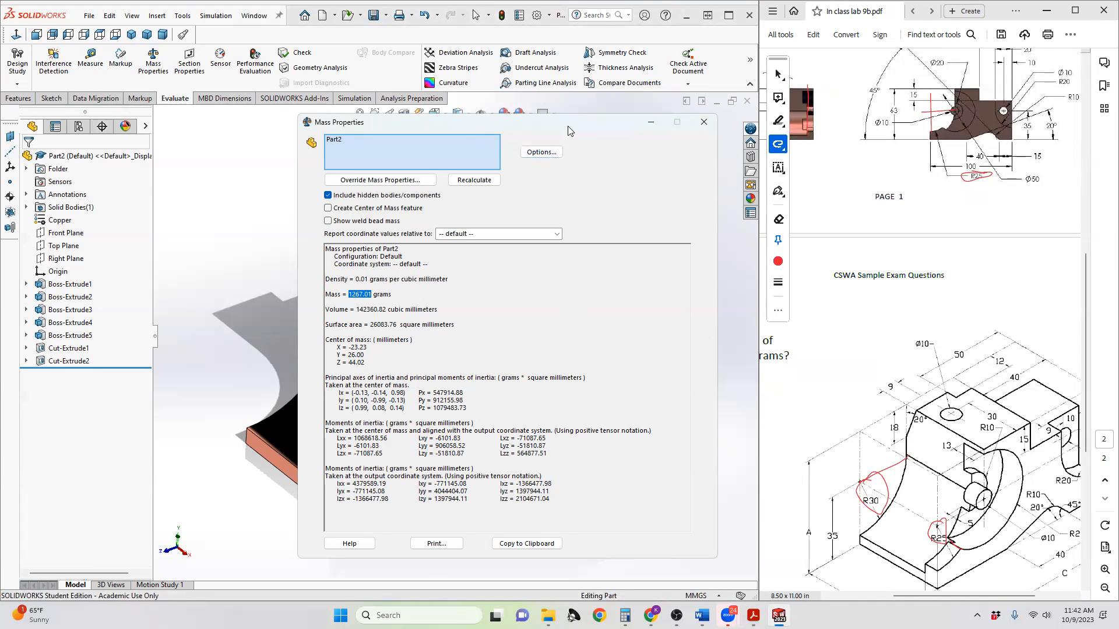
{"action": "left_click_drag", "start_coordinate": [568, 127], "coordinate": [571, 129]}
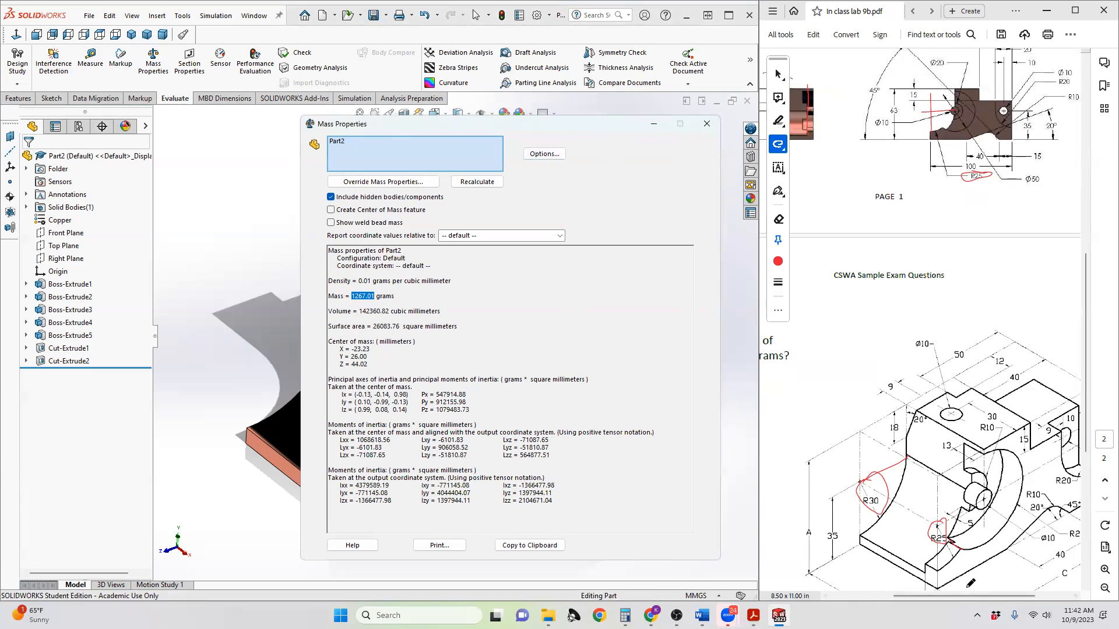
{"action": "left_click_drag", "start_coordinate": [961, 596], "coordinate": [918, 595]}
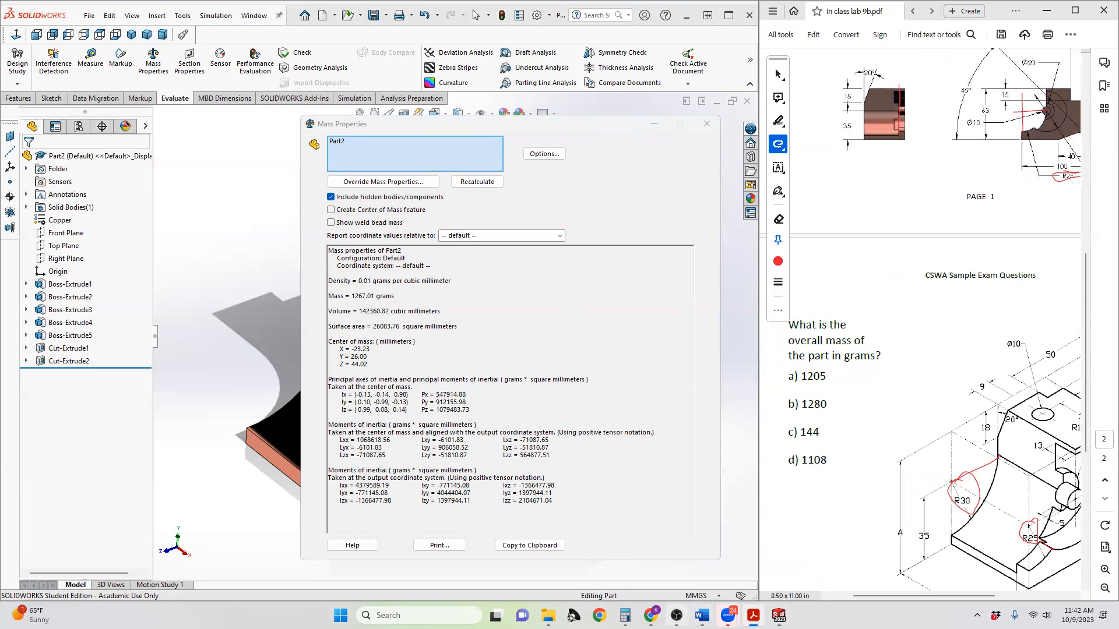
- In Calculator, divide the part's mass of 1267.01 by the answer choice of 1280
{"action": "left_click", "coordinate": [625, 615]}
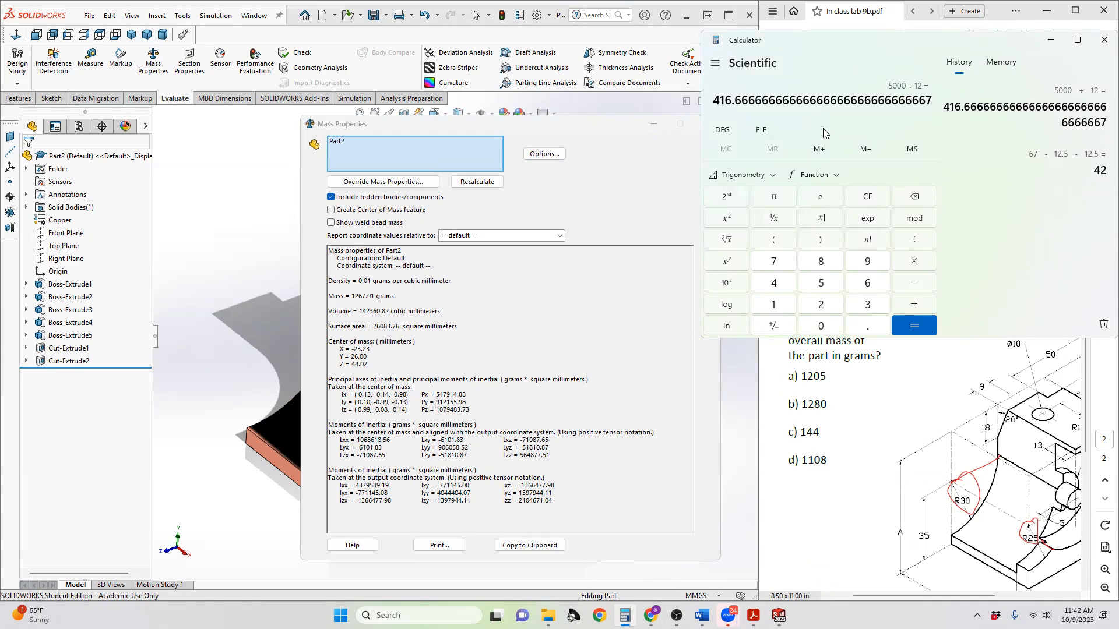
{"action": "left_click", "coordinate": [882, 195]}
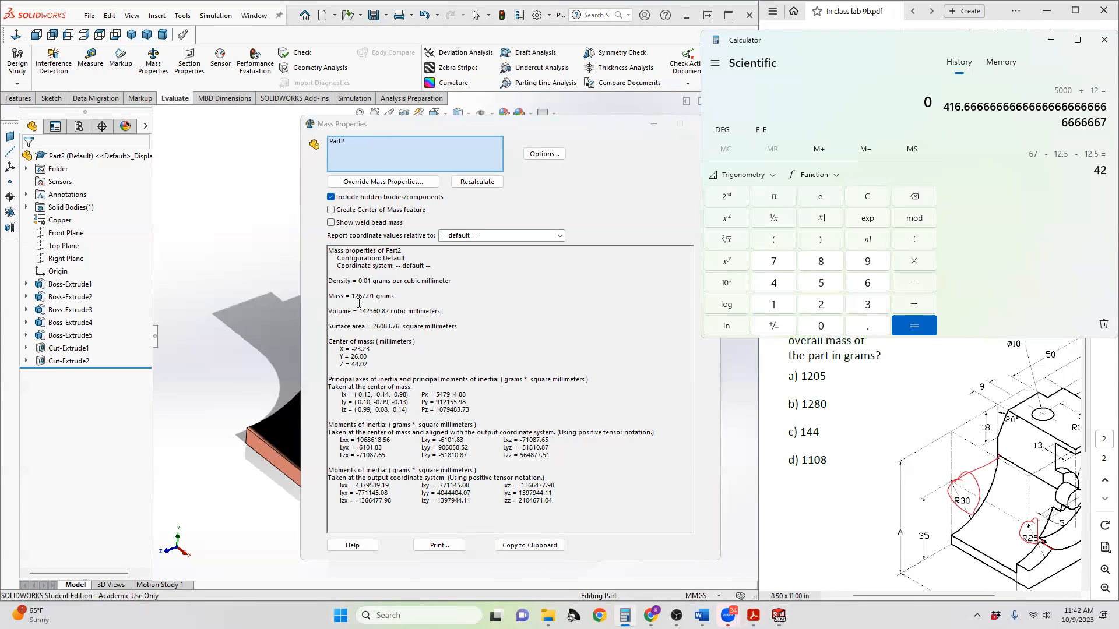
{"action": "type", "text": "1267.01"}
{"action": "key", "text": "slash"}
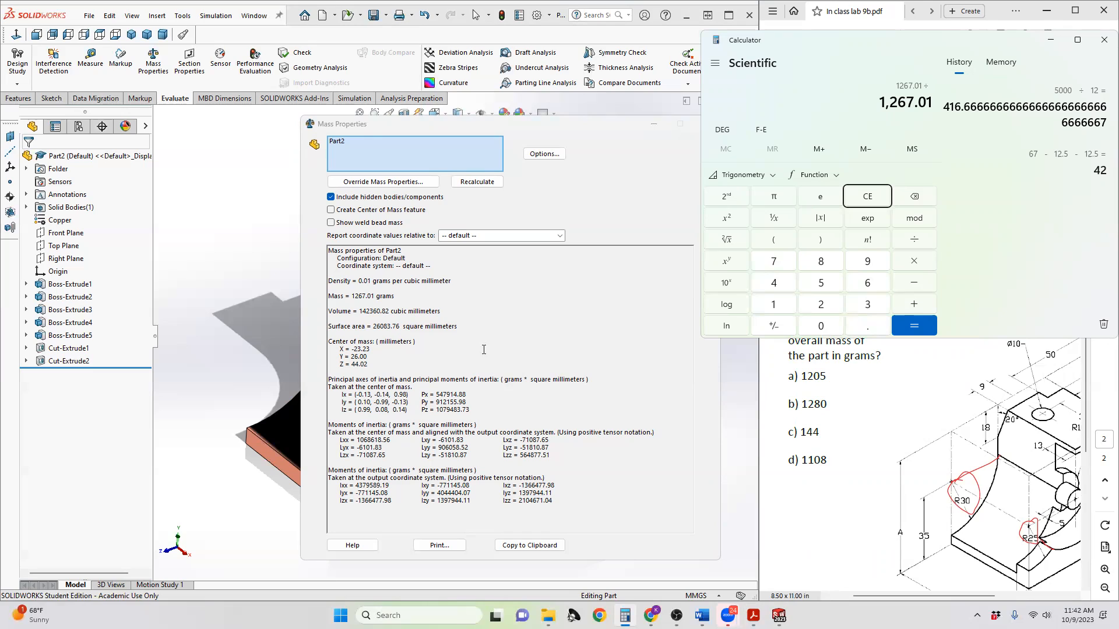
{"action": "type", "text": "1280"}
{"action": "key", "text": "Return"}
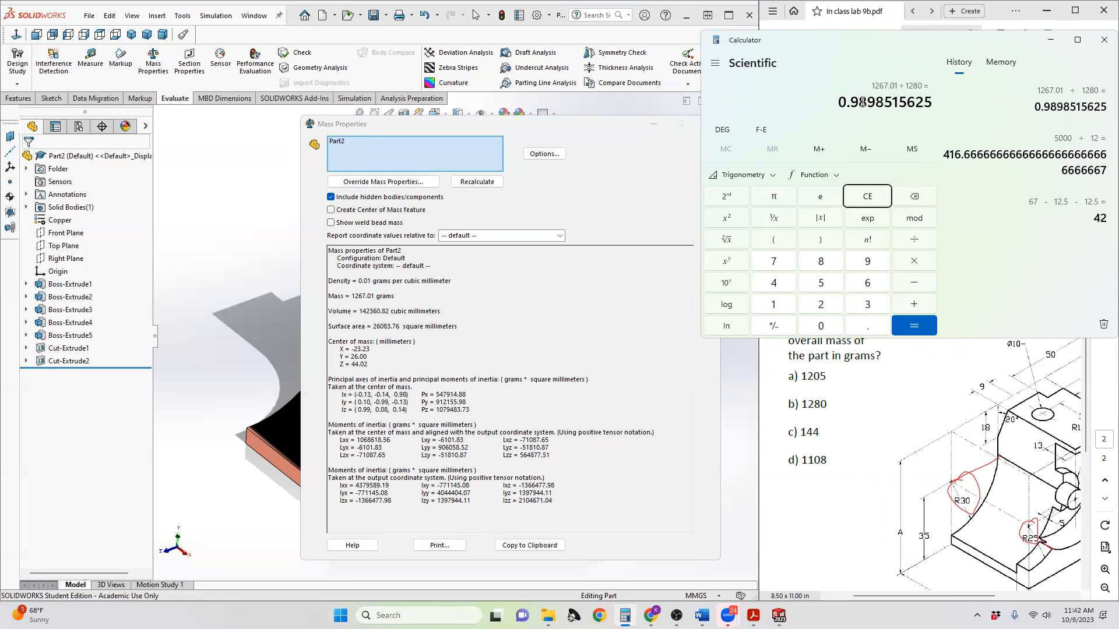
{"action": "left_click_drag", "start_coordinate": [842, 102], "coordinate": [939, 108]}
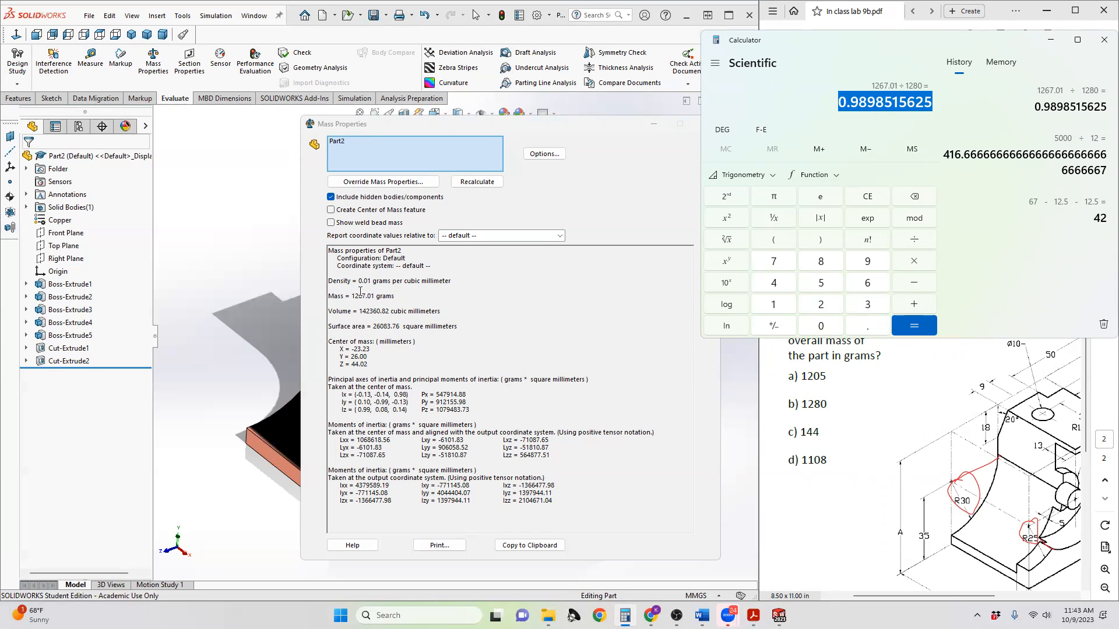
- Subtract 1 from the calculated ratio to find the relative mass error, and recheck the mass reading
{"action": "left_click_drag", "start_coordinate": [353, 300], "coordinate": [377, 296]}
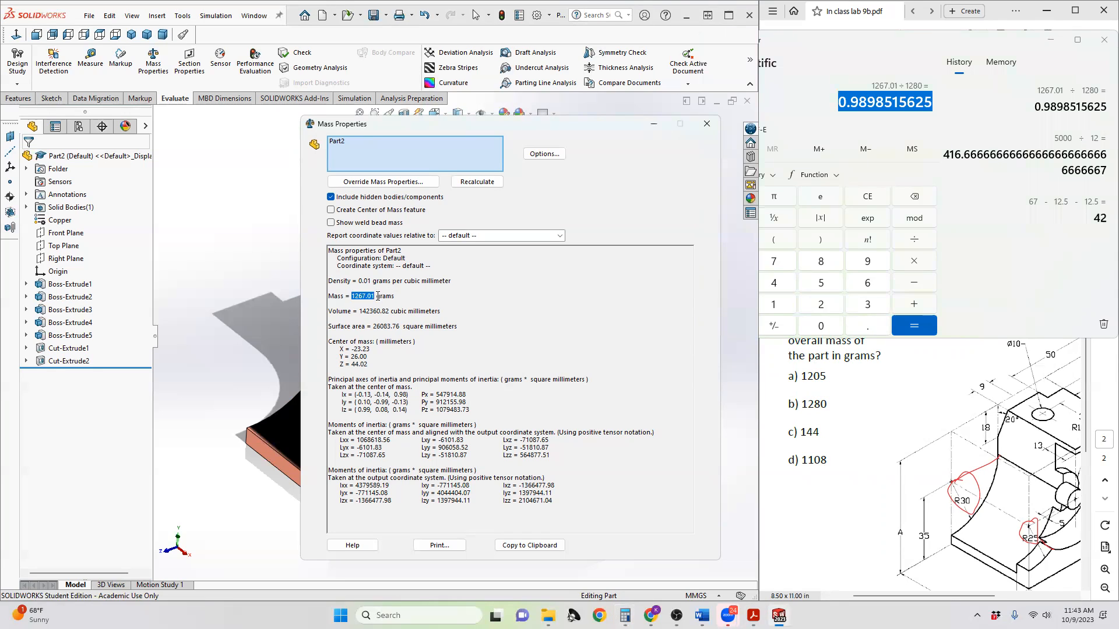
{"action": "left_click", "coordinate": [867, 113]}
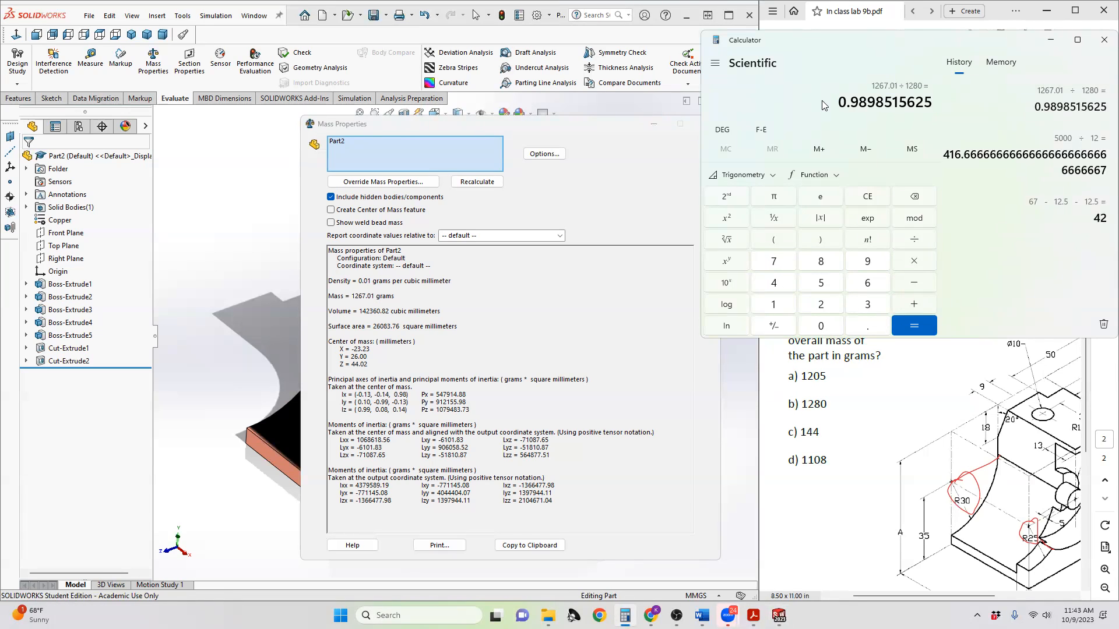
{"action": "key", "text": "minus"}
{"action": "type", "text": "1"}
{"action": "key", "text": "Return"}
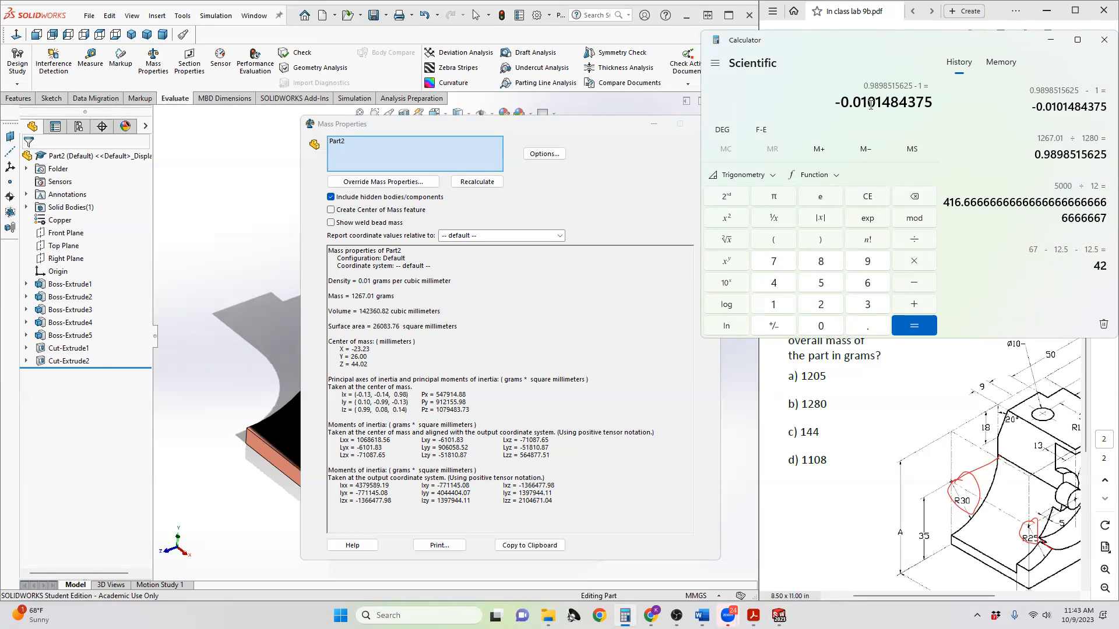
{"action": "left_click_drag", "start_coordinate": [871, 102], "coordinate": [884, 102]}
{"action": "left_click", "coordinate": [390, 299]}
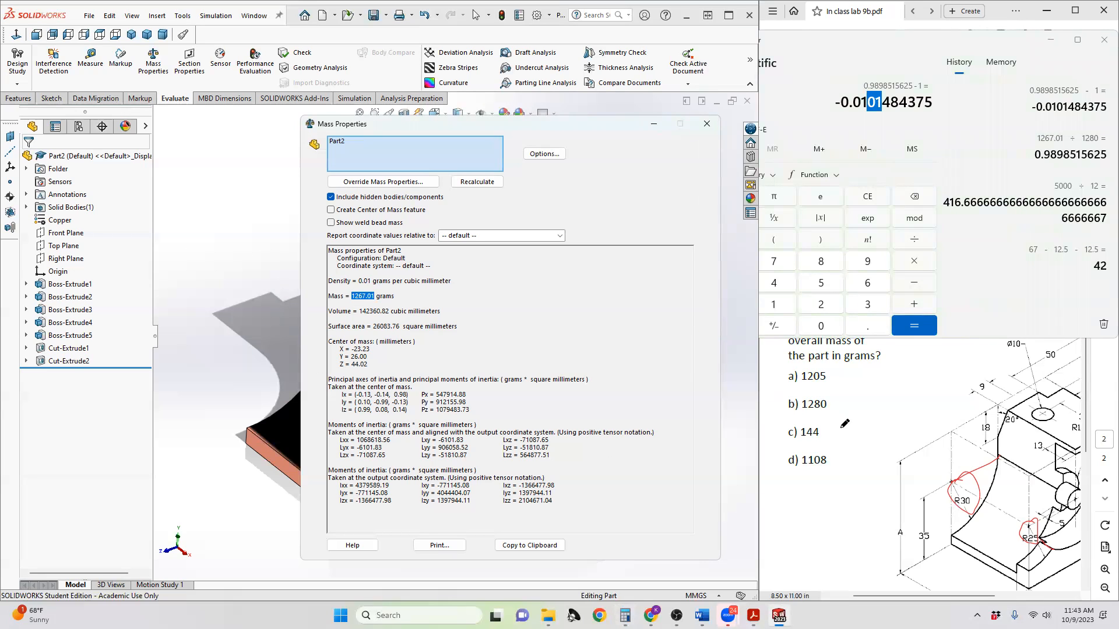
- Leave the mass properties and check the assigned copper's mass density against the material specification in the PDF
{"action": "left_click", "coordinate": [707, 123]}
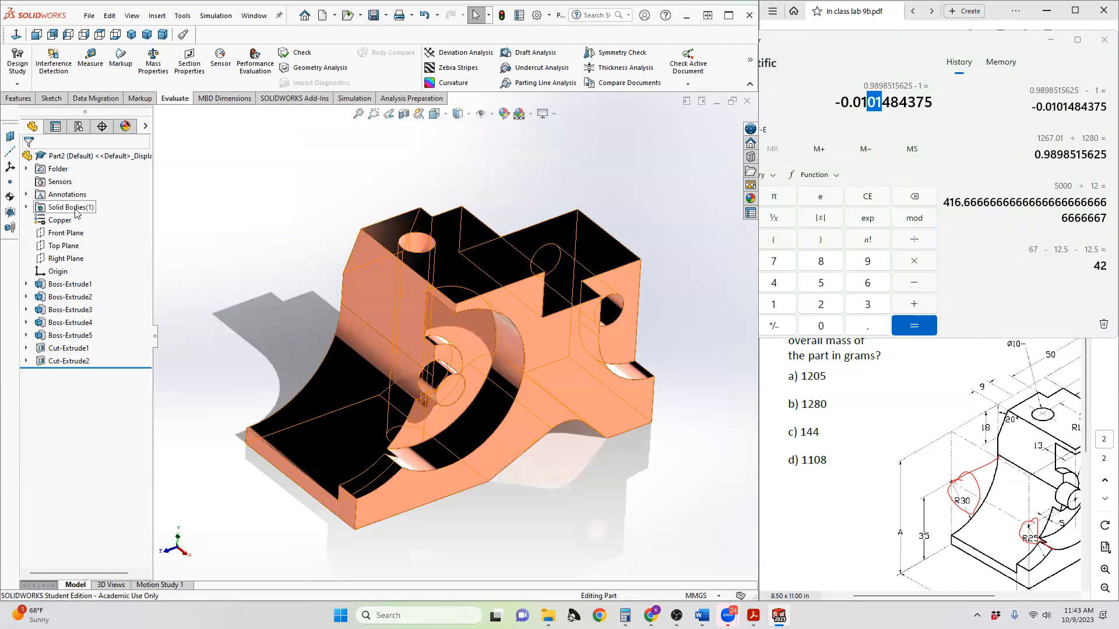
{"action": "right_click", "coordinate": [61, 221]}
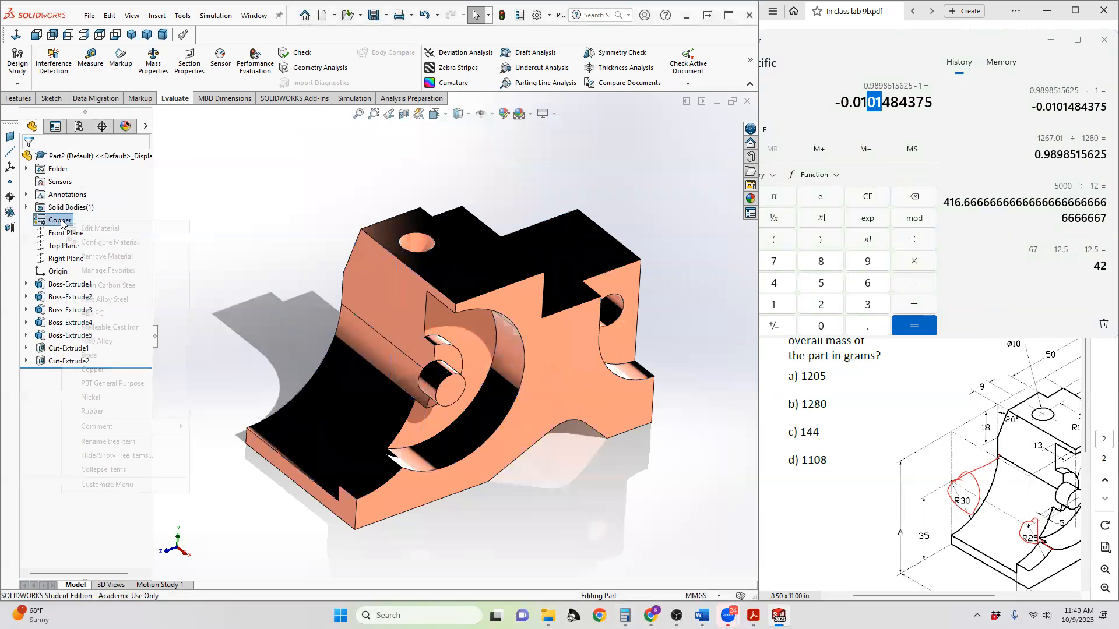
{"action": "left_click", "coordinate": [97, 228]}
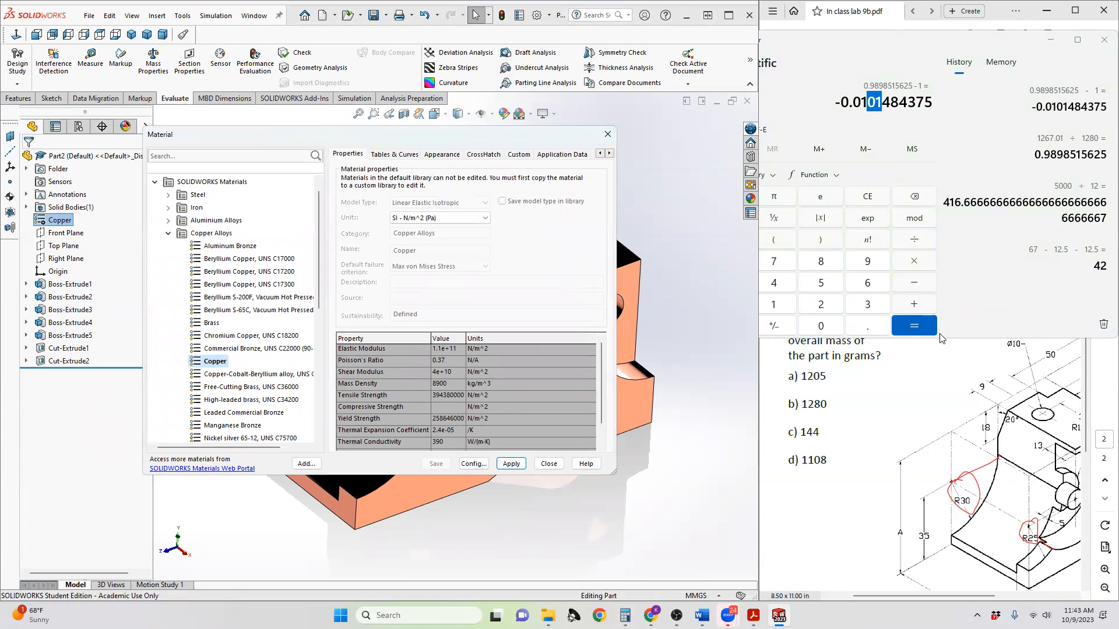
{"action": "left_click", "coordinate": [918, 380]}
{"action": "scroll", "coordinate": [894, 366], "scroll_direction": "up", "scroll_amount": 10}
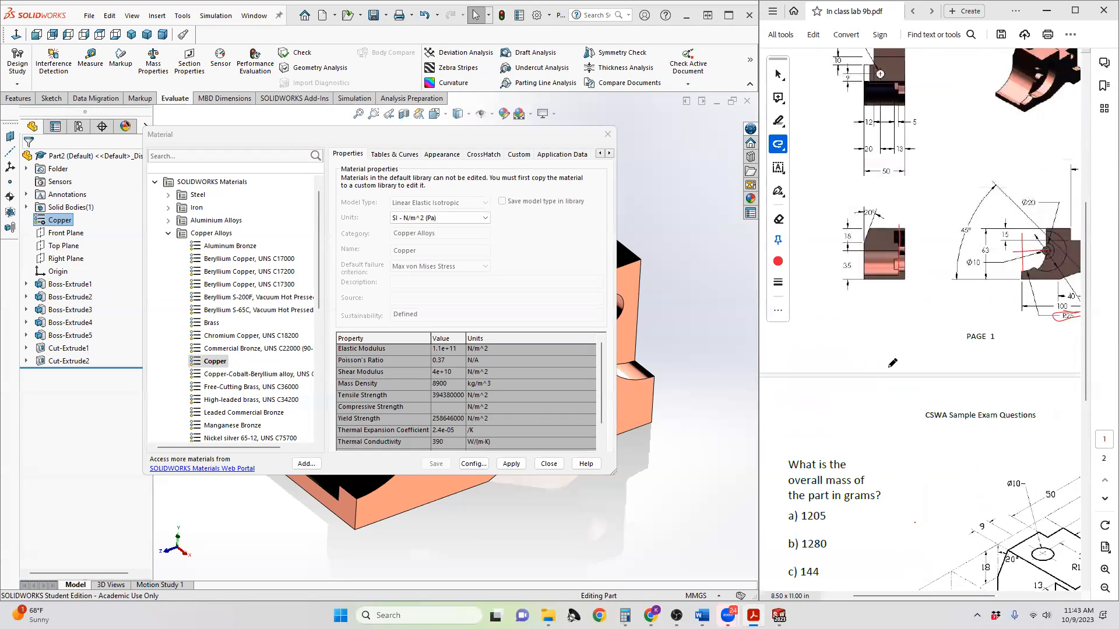
{"action": "scroll", "coordinate": [893, 363], "scroll_direction": "up", "scroll_amount": 2}
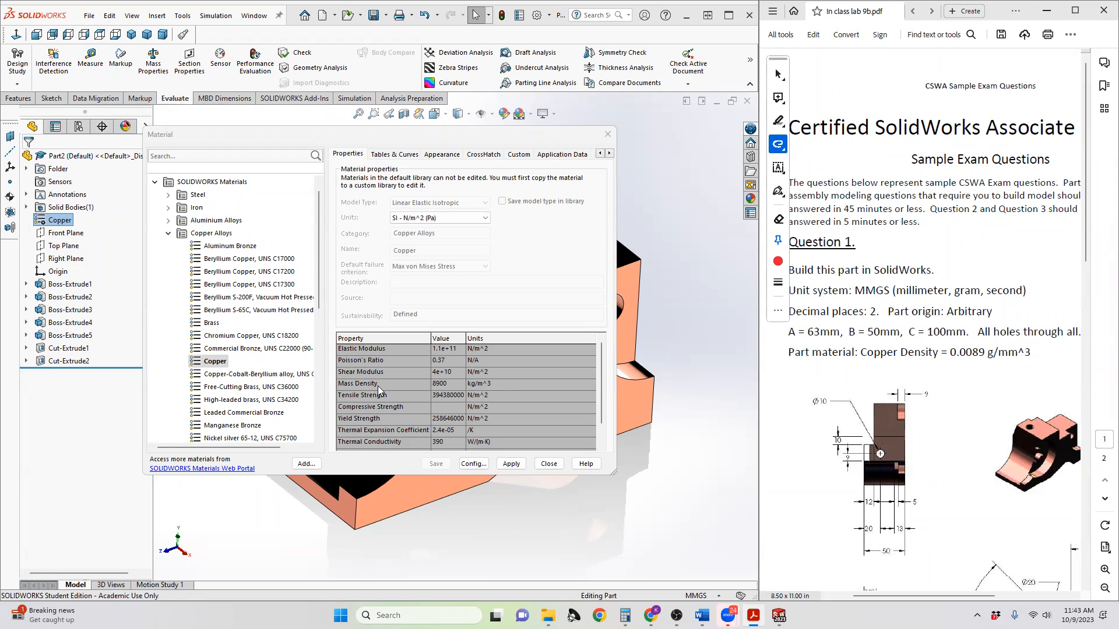
{"action": "left_click", "coordinate": [543, 465]}
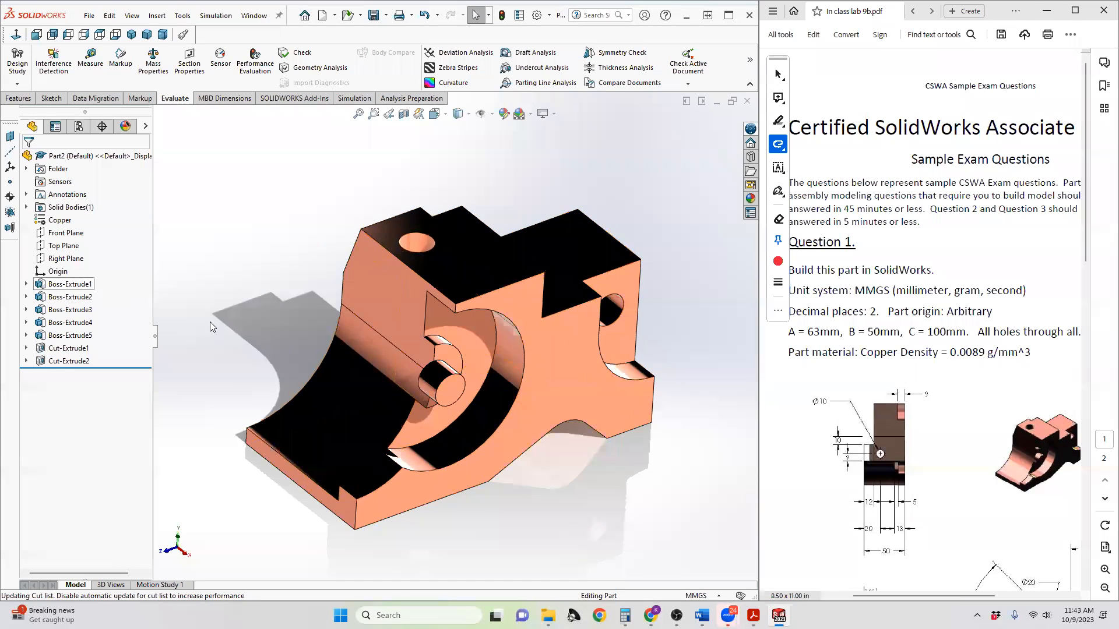
- Measure the distance between the two upper corners of the recess in the block's front face
{"action": "middle_click_drag", "start_coordinate": [466, 402], "coordinate": [489, 408]}
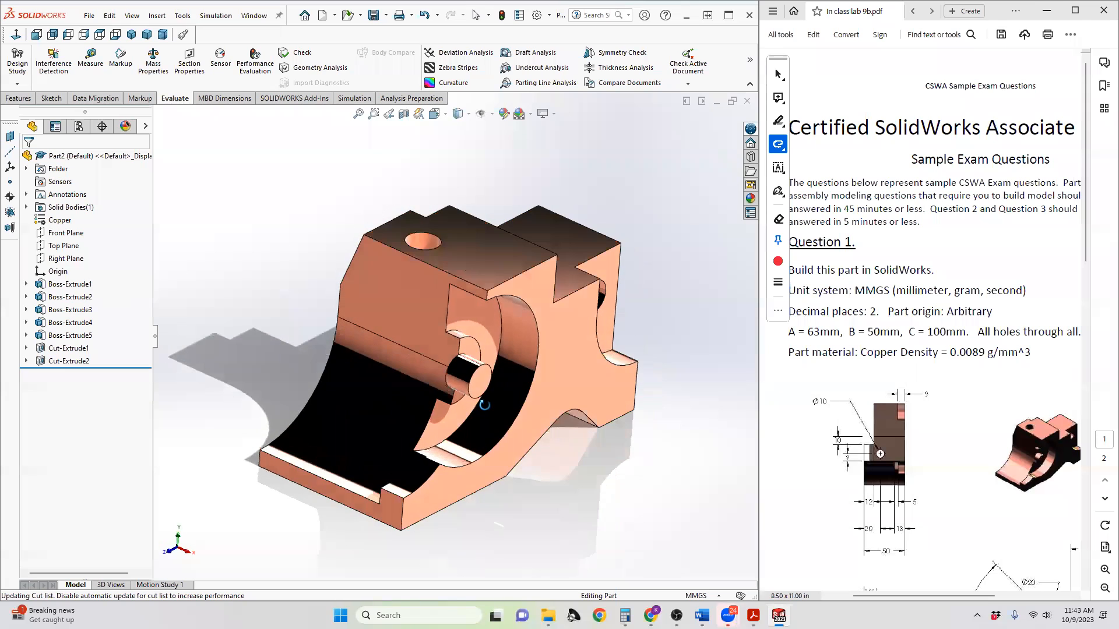
{"action": "left_click", "coordinate": [90, 59]}
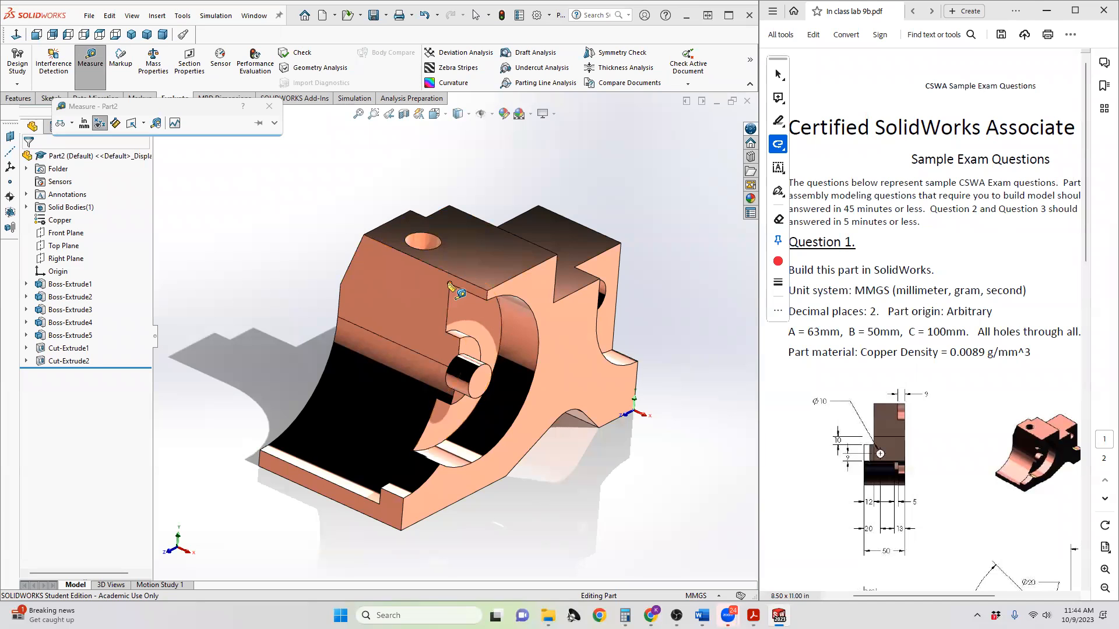
{"action": "left_click", "coordinate": [486, 300]}
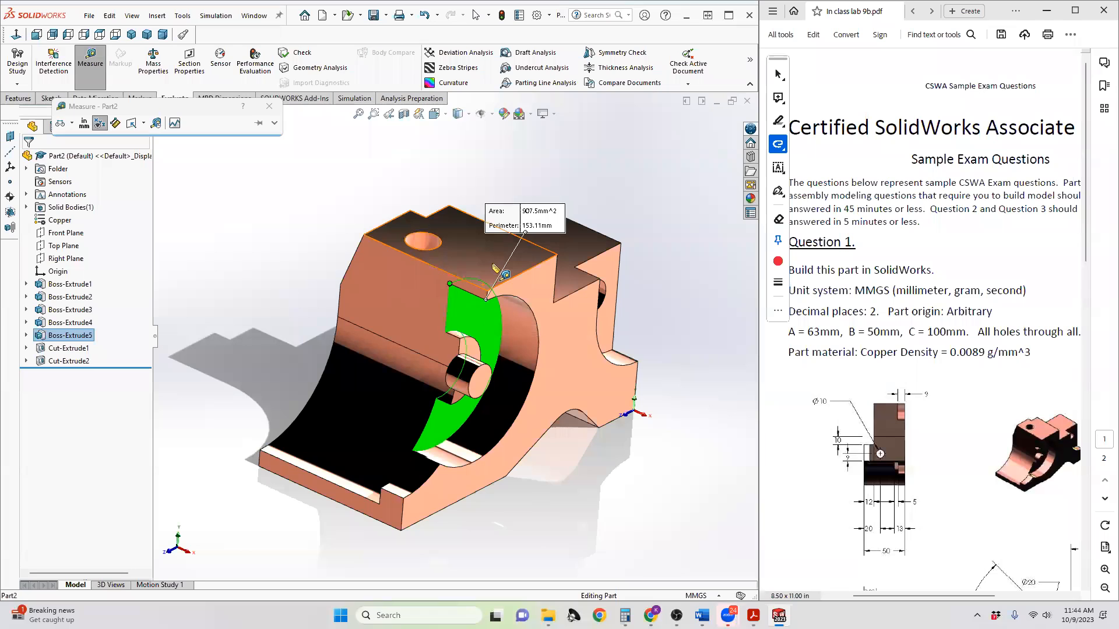
{"action": "key", "text": "Escape"}
{"action": "key", "text": "Escape"}
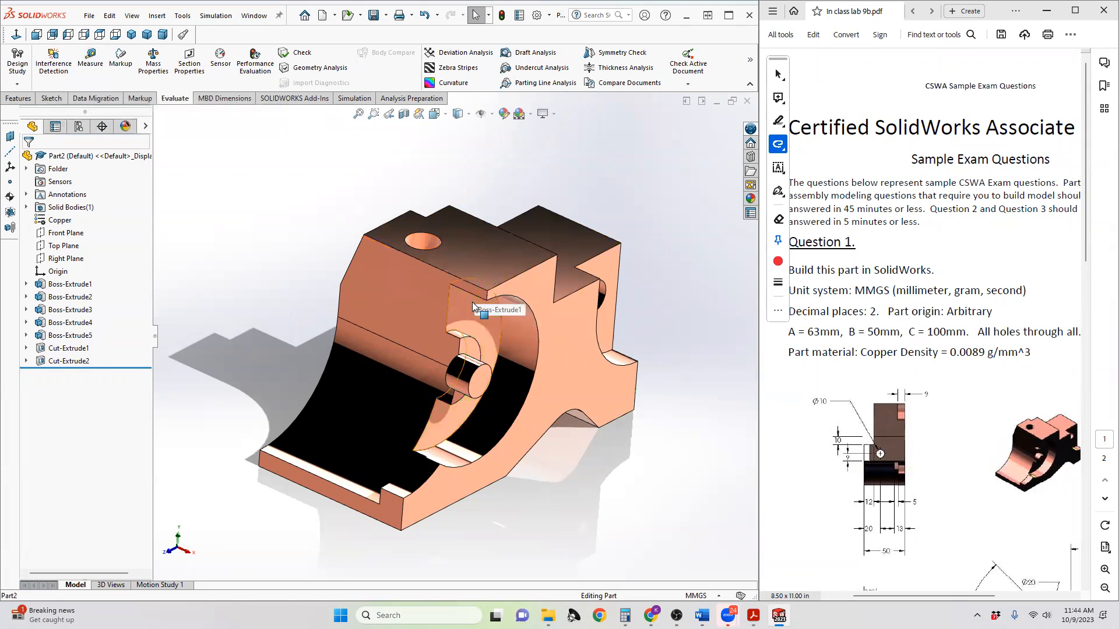
{"action": "left_click", "coordinate": [90, 61]}
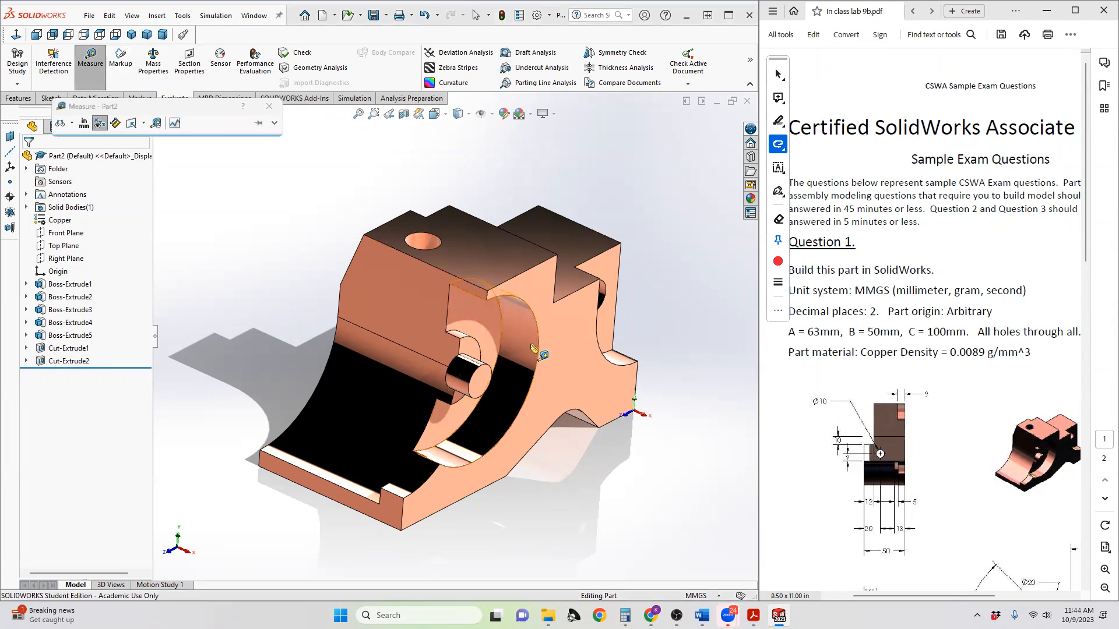
{"action": "scroll", "coordinate": [500, 312], "scroll_direction": "down", "scroll_amount": 3}
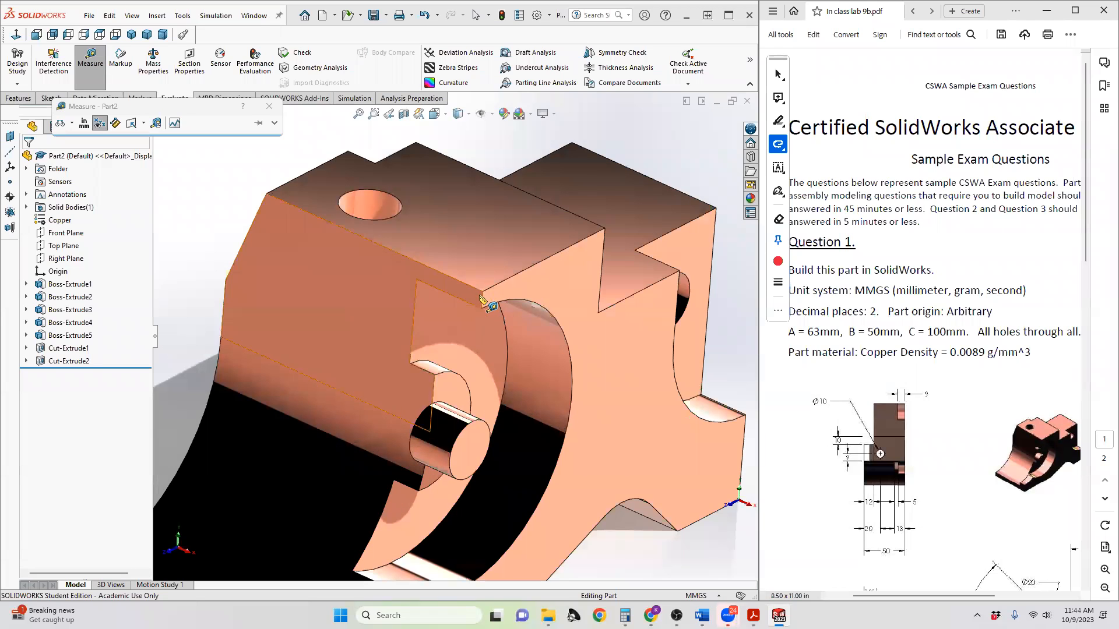
{"action": "left_click", "coordinate": [481, 308]}
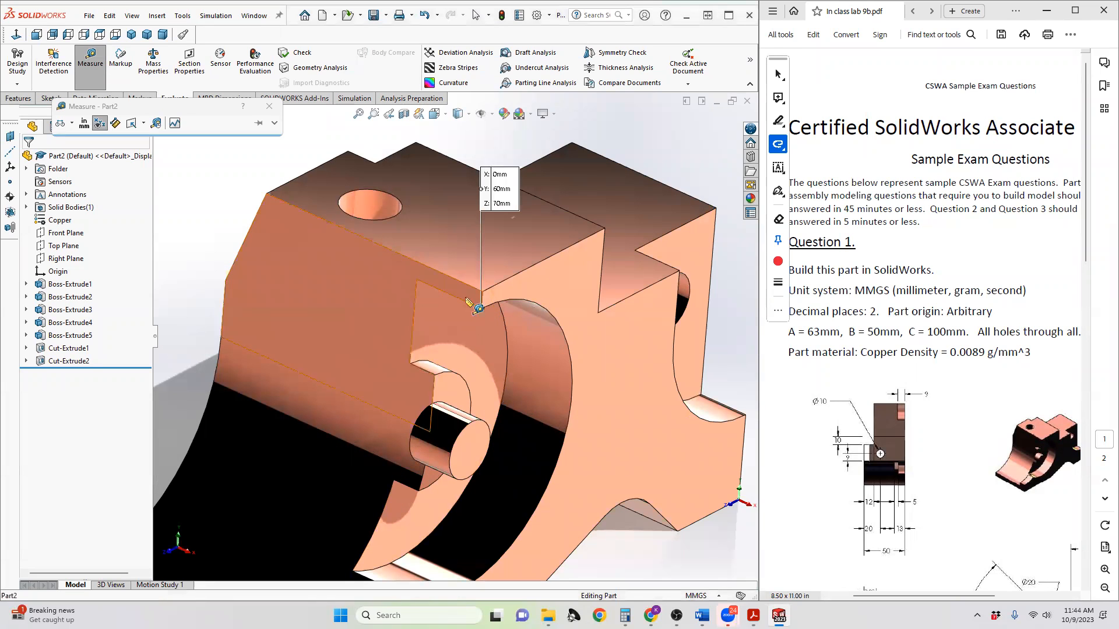
{"action": "left_click", "coordinate": [418, 281]}
{"action": "scroll", "coordinate": [495, 259], "scroll_direction": "up", "scroll_amount": 2}
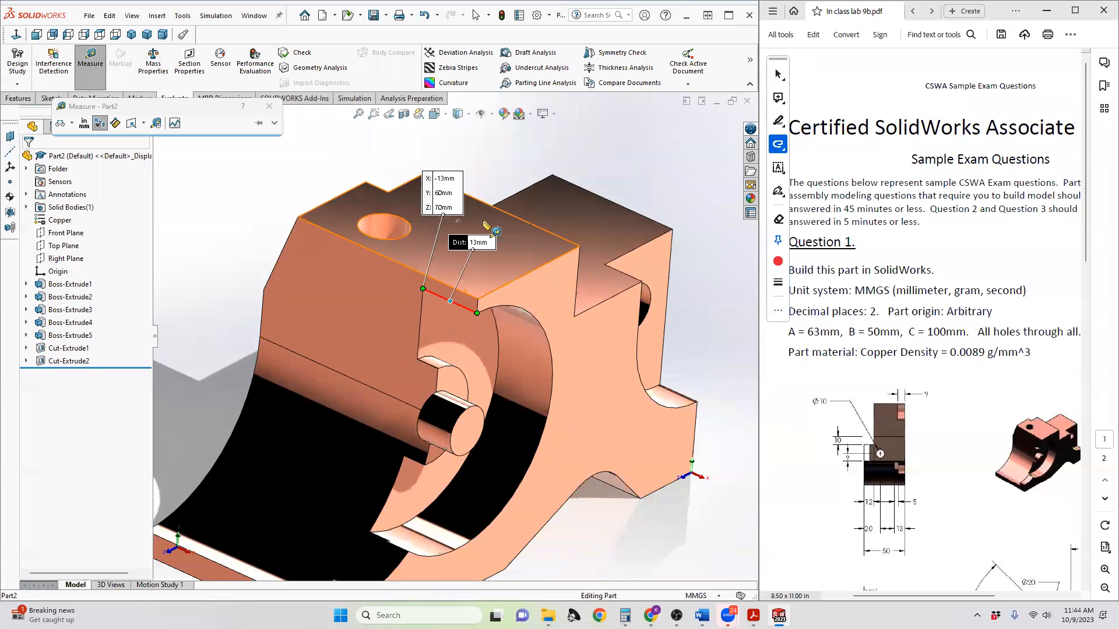
- Measure the corner points at both ends of the short ledge edge above the round pin
{"action": "scroll", "coordinate": [1043, 431], "scroll_direction": "down", "scroll_amount": 4}
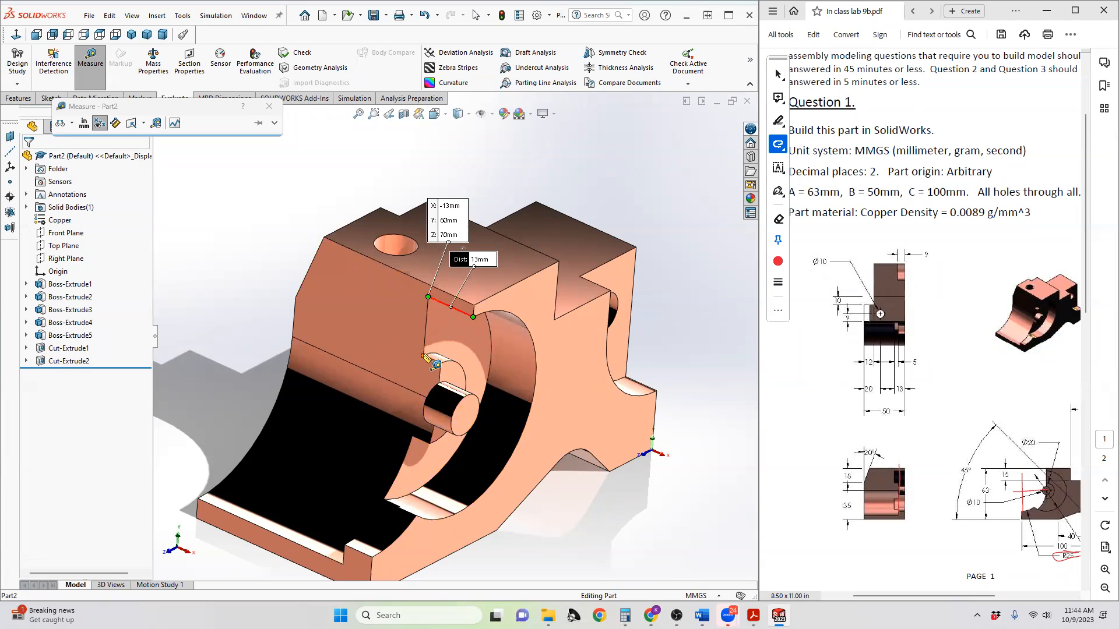
{"action": "scroll", "coordinate": [425, 352], "scroll_direction": "down", "scroll_amount": 5}
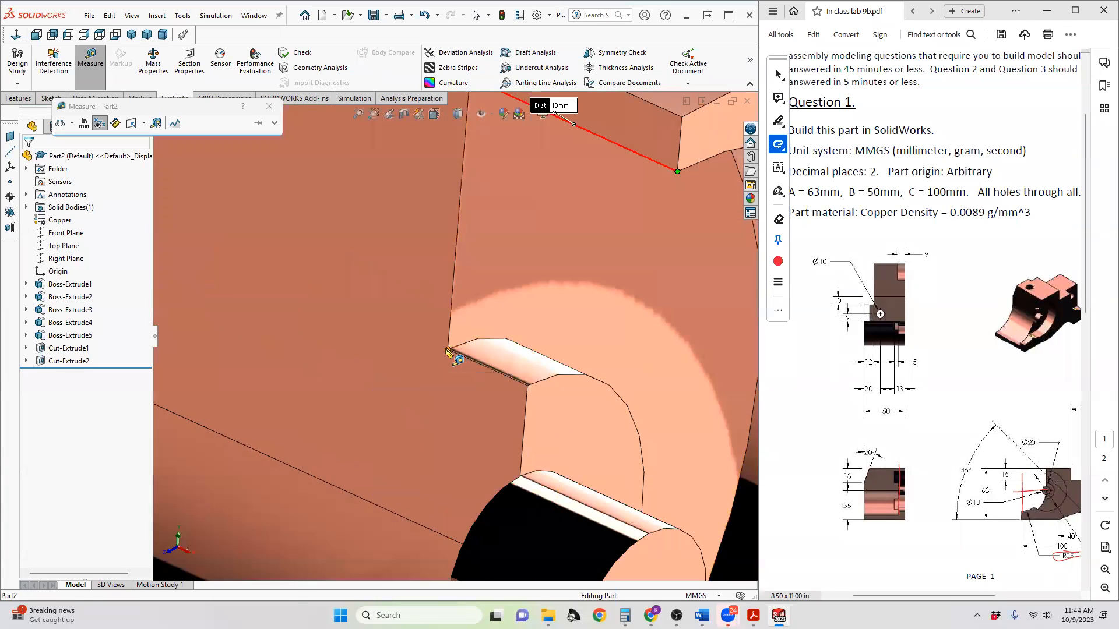
{"action": "left_click", "coordinate": [448, 350]}
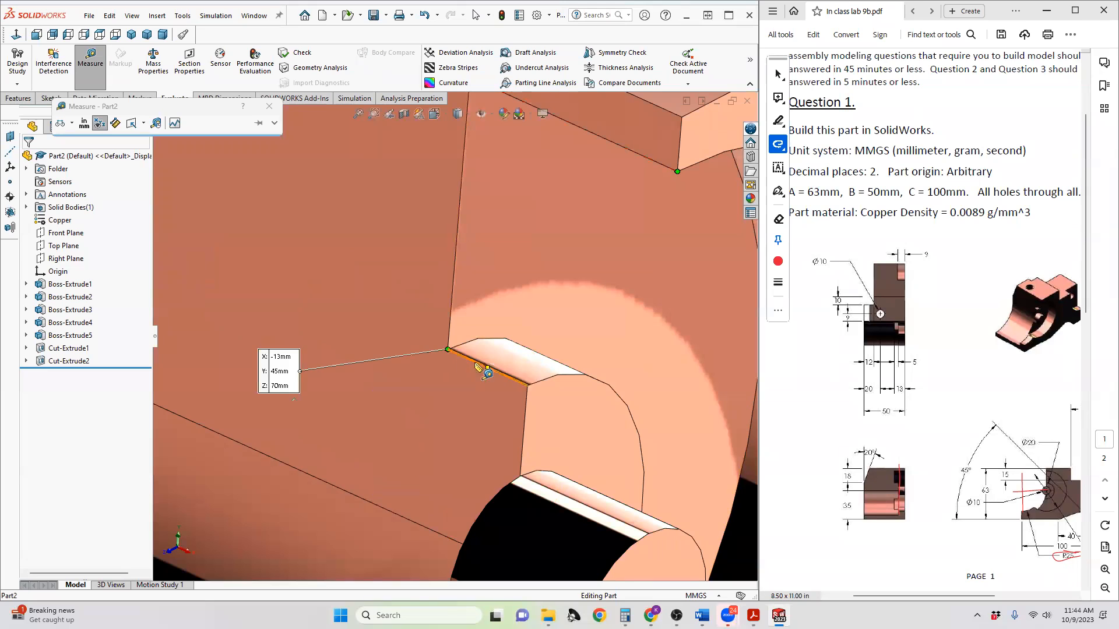
{"action": "left_click", "coordinate": [526, 385]}
{"action": "scroll", "coordinate": [479, 363], "scroll_direction": "up", "scroll_amount": 2}
{"action": "scroll", "coordinate": [479, 362], "scroll_direction": "up", "scroll_amount": 3}
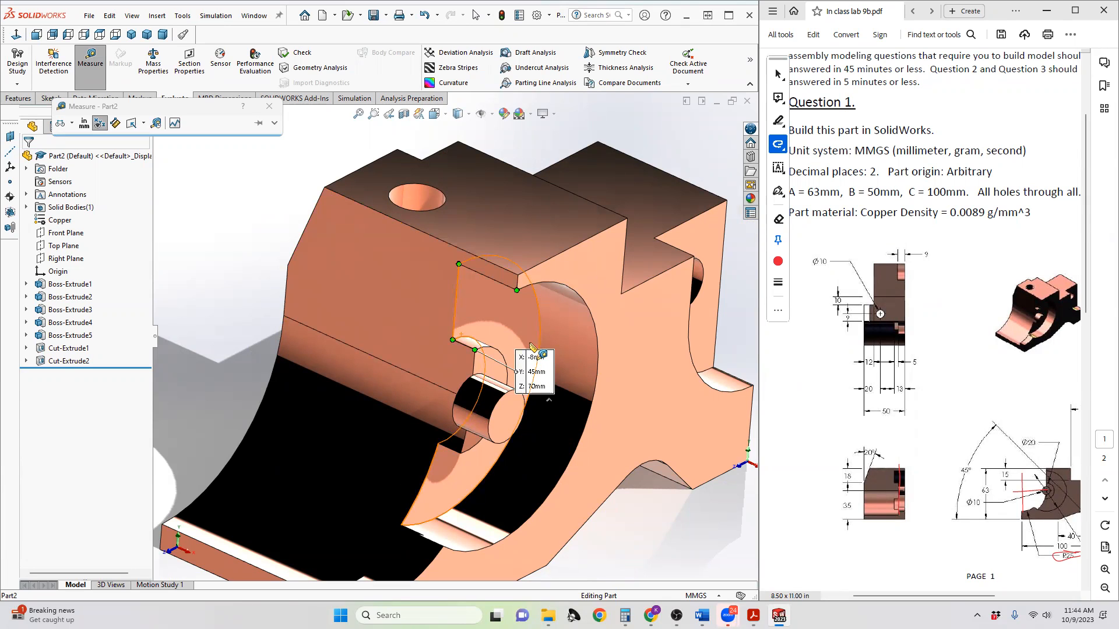
{"action": "scroll", "coordinate": [466, 417], "scroll_direction": "up", "scroll_amount": 2}
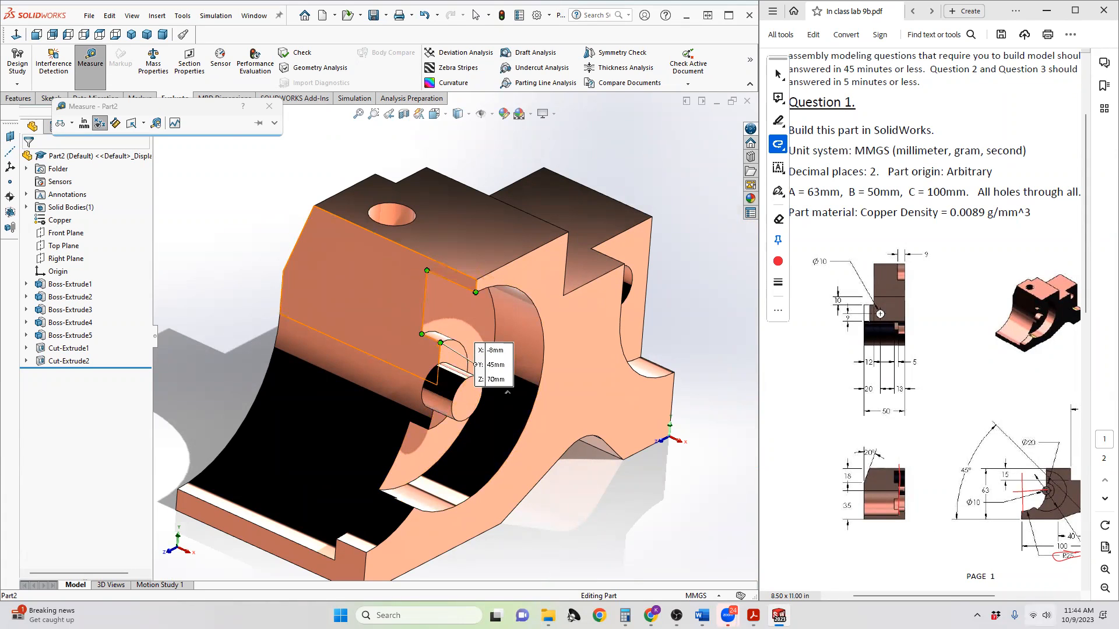
- Check the recess dimensions in the PDF's isometric drawing and clear the measured selections
{"action": "left_click_drag", "start_coordinate": [945, 597], "coordinate": [992, 597]}
{"action": "scroll", "coordinate": [989, 385], "scroll_direction": "down", "scroll_amount": 7}
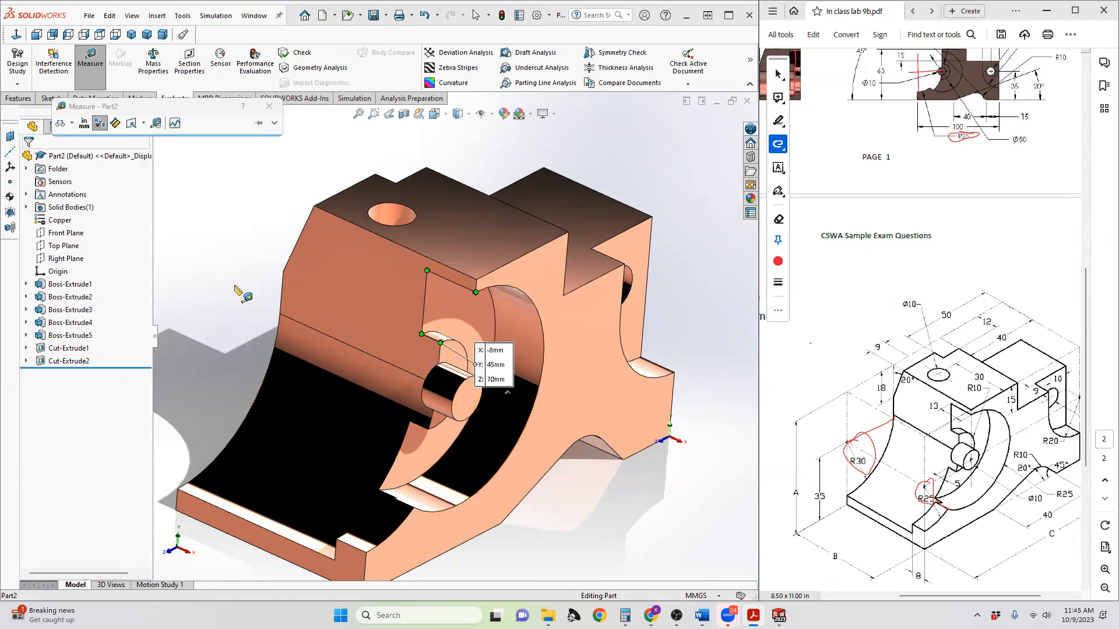
{"action": "left_click", "coordinate": [236, 288]}
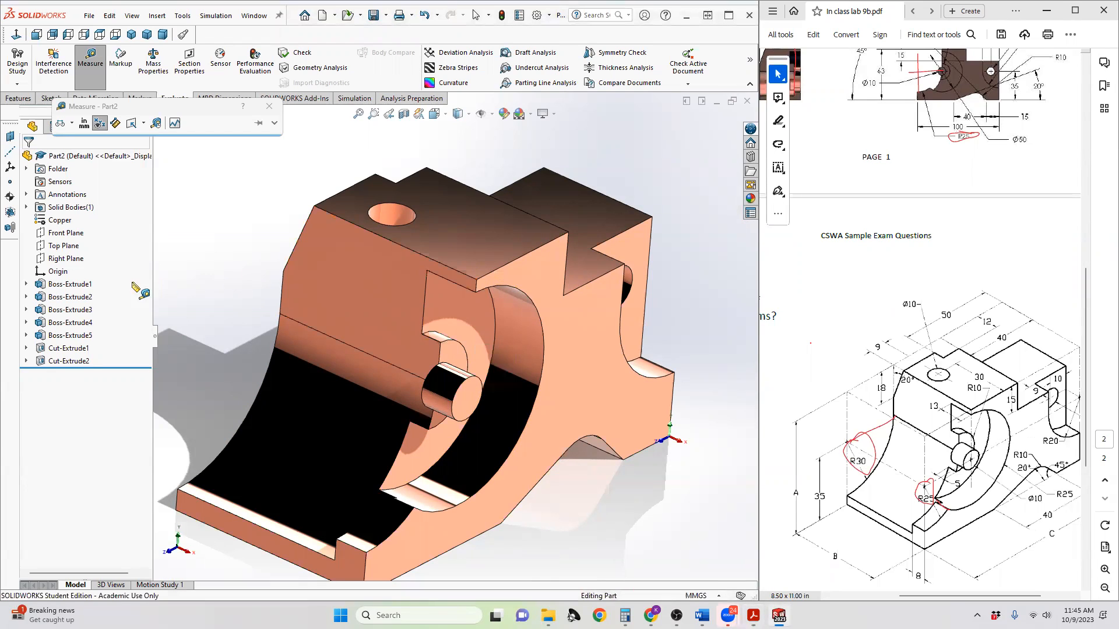
- Leave the measurement and review the offset and depth settings of Boss-Extrude4, keeping them as they are
{"action": "left_click", "coordinate": [276, 109]}
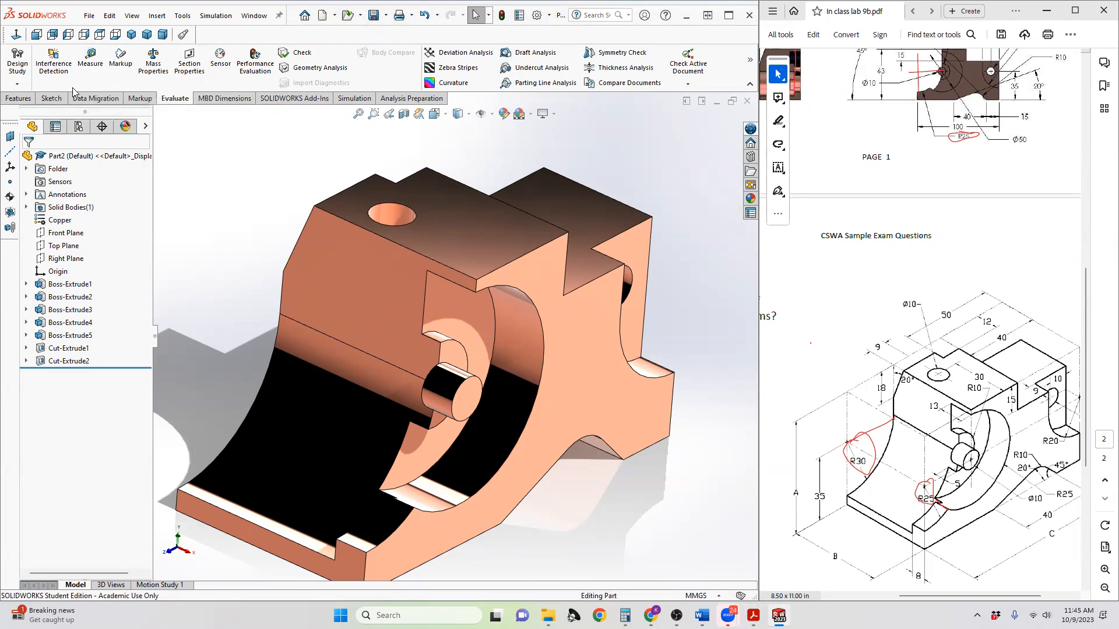
{"action": "left_click", "coordinate": [68, 324]}
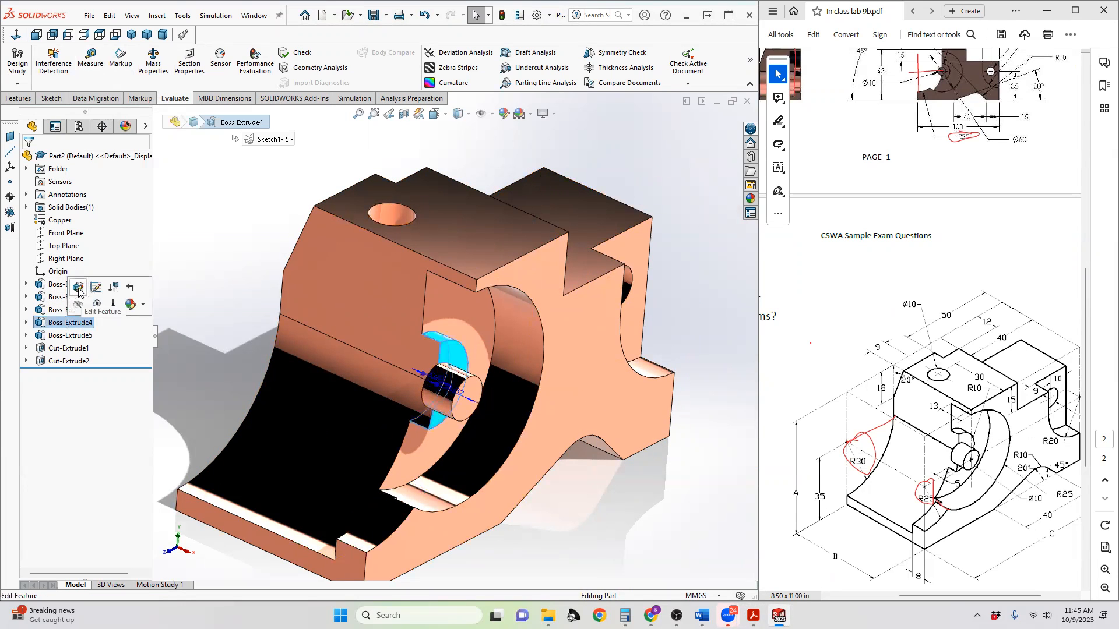
{"action": "left_click", "coordinate": [79, 291]}
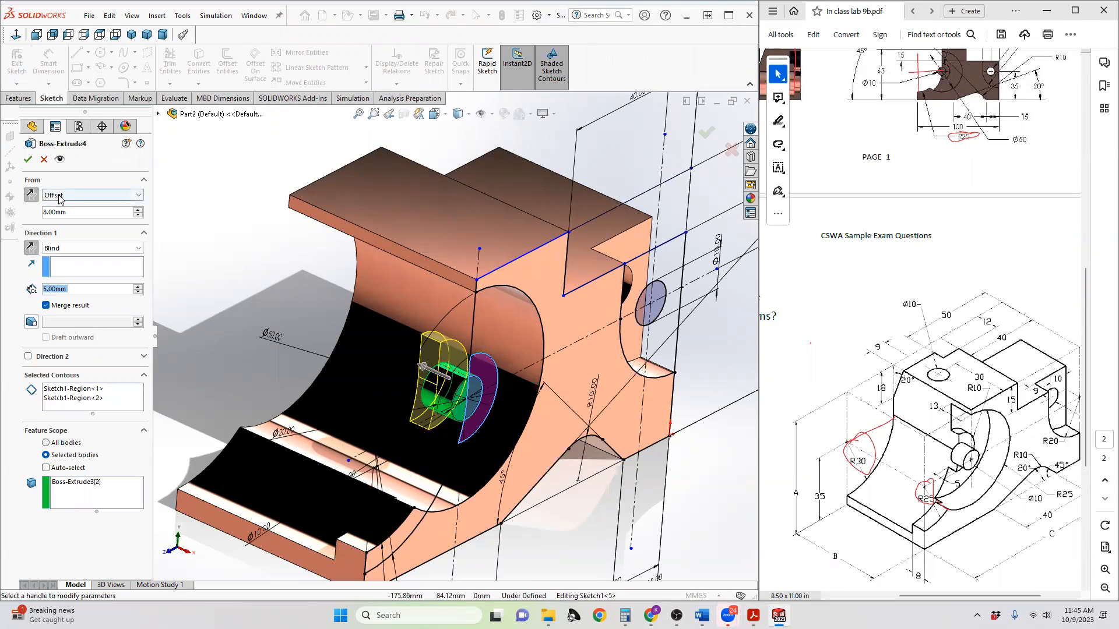
{"action": "left_click", "coordinate": [28, 161]}
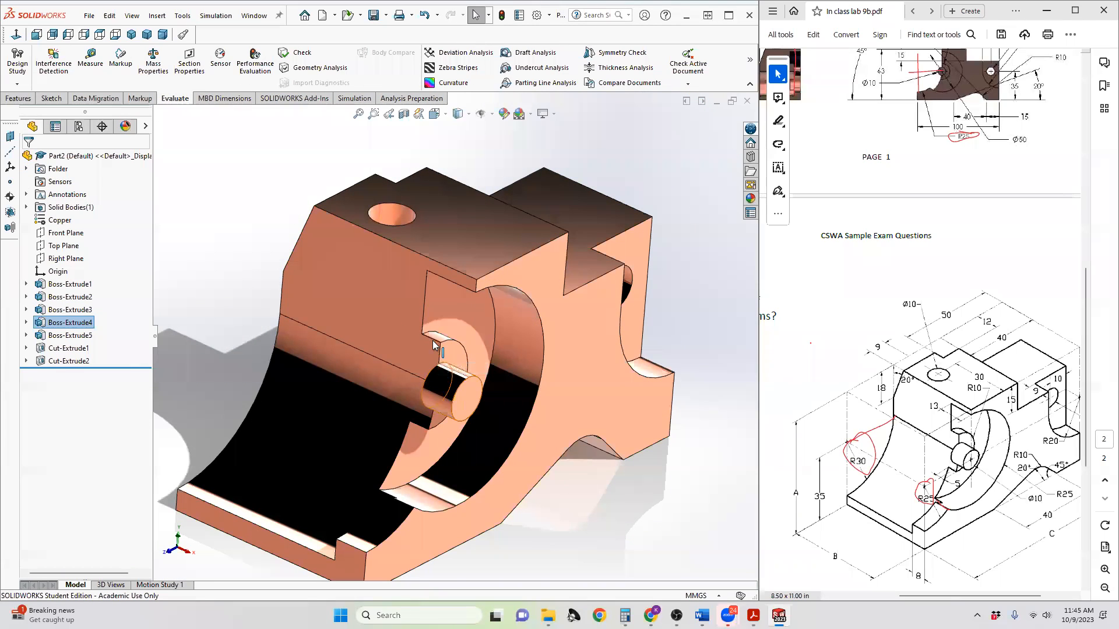
- Measure the distance between the end points of the short ledge edge above the round pin
{"action": "left_click", "coordinate": [90, 59]}
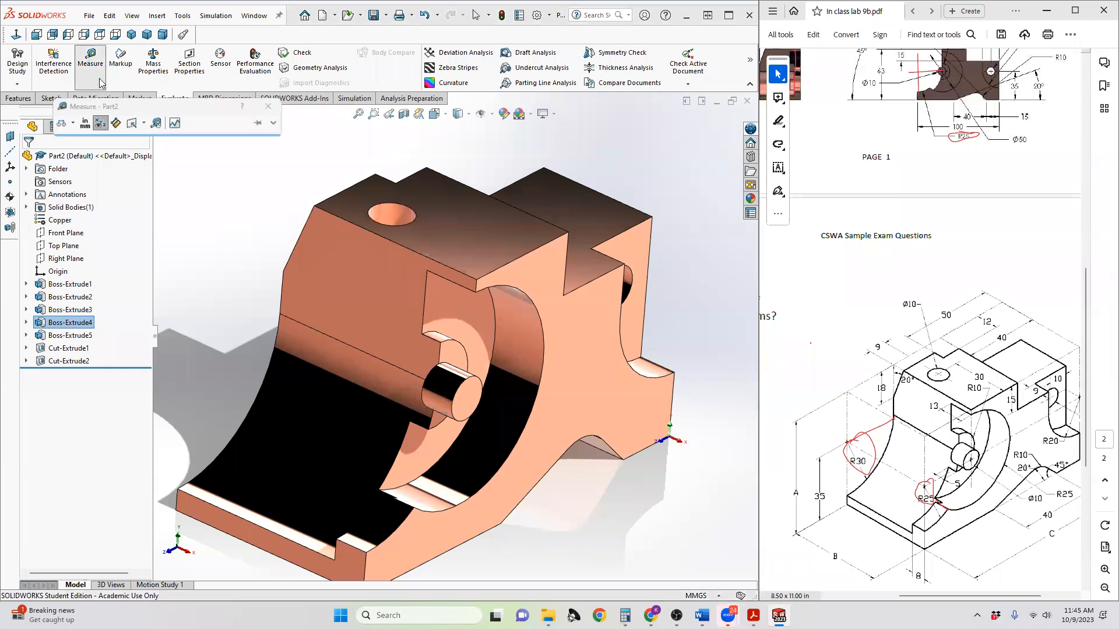
{"action": "left_click", "coordinate": [421, 334]}
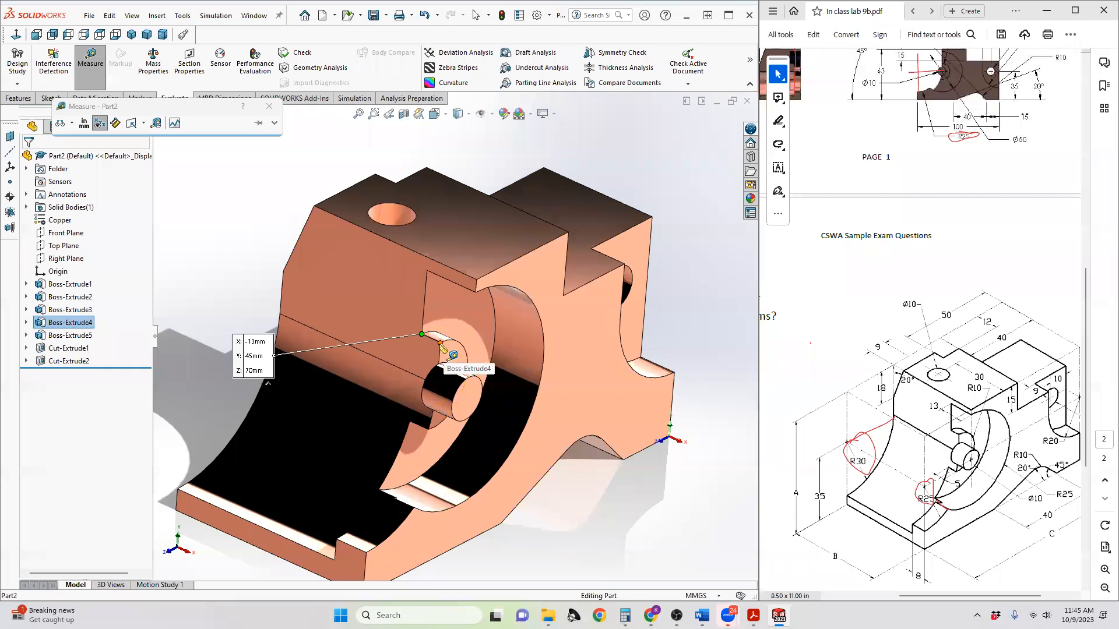
{"action": "left_click", "coordinate": [440, 344]}
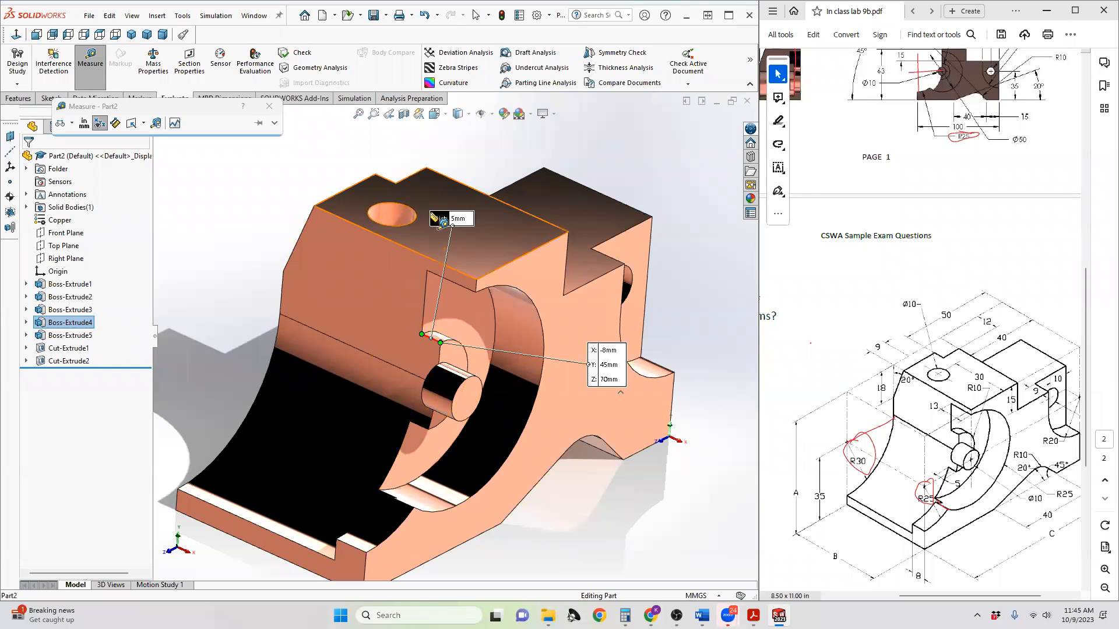
{"action": "key", "text": "Escape"}
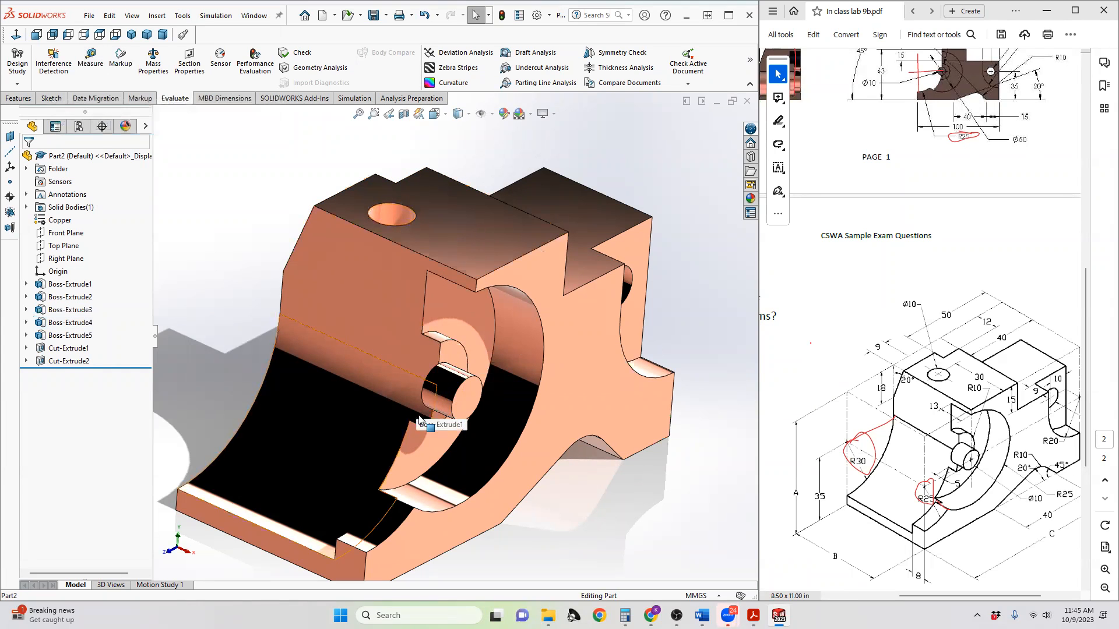
- Measure the large front arc, the ledge arc around the pin and the pin's circular edge
{"action": "middle_click_drag", "start_coordinate": [464, 497], "coordinate": [426, 476]}
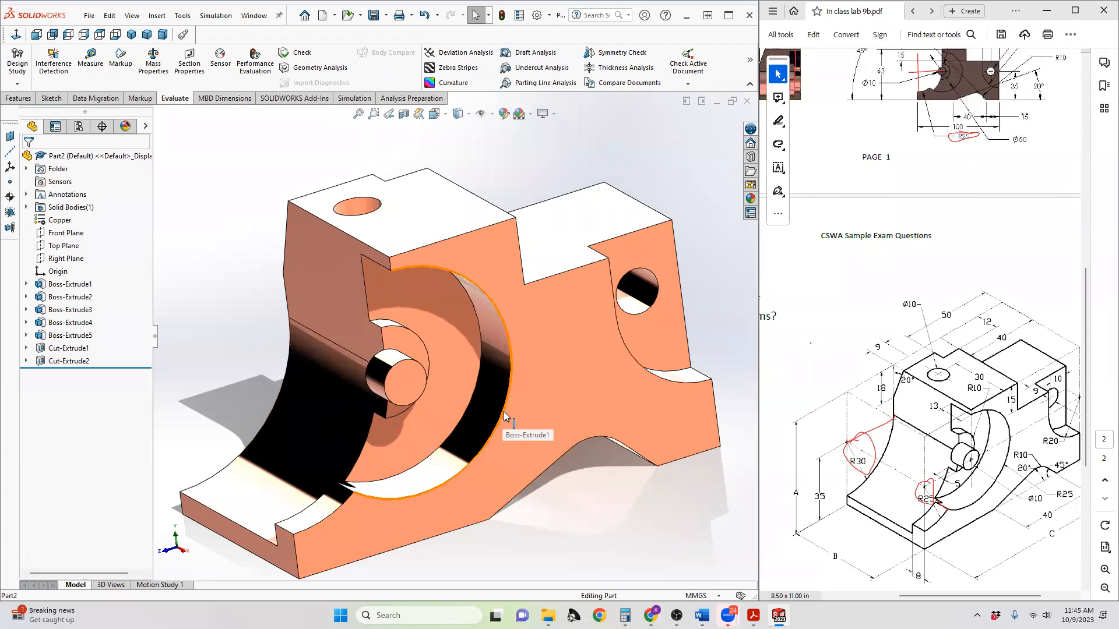
{"action": "left_click", "coordinate": [92, 64]}
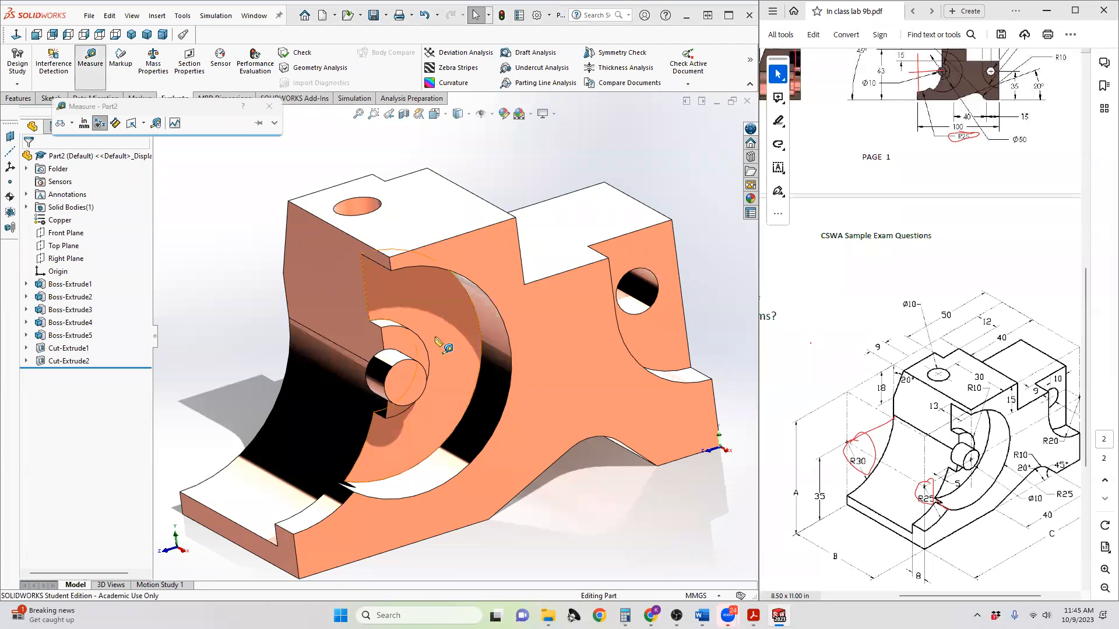
{"action": "left_click", "coordinate": [505, 414]}
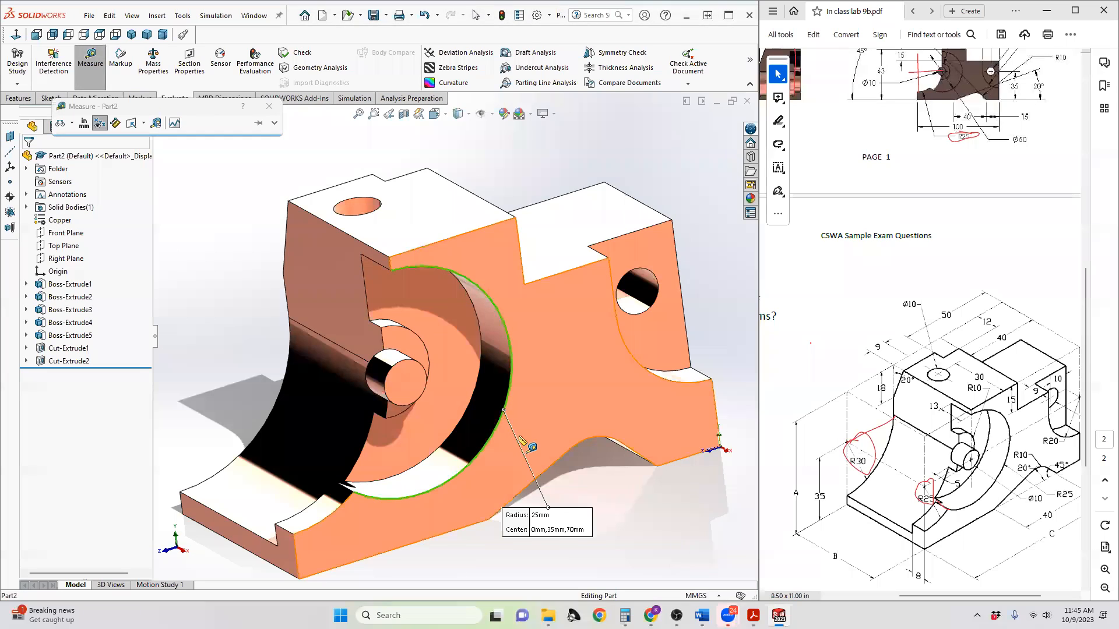
{"action": "left_click", "coordinate": [429, 356]}
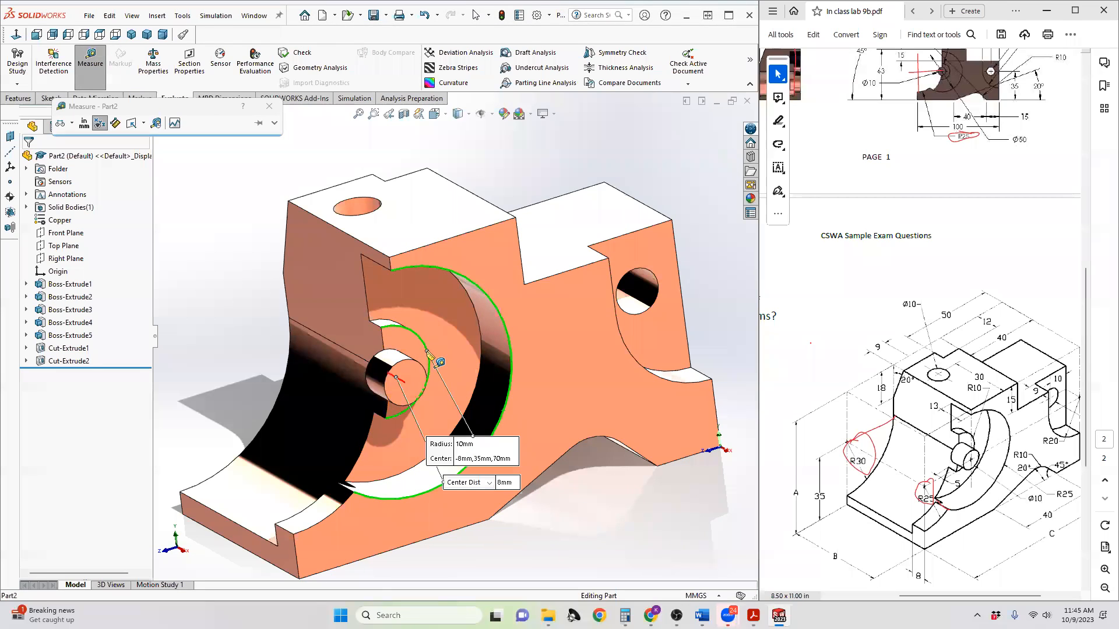
{"action": "left_click", "coordinate": [411, 362]}
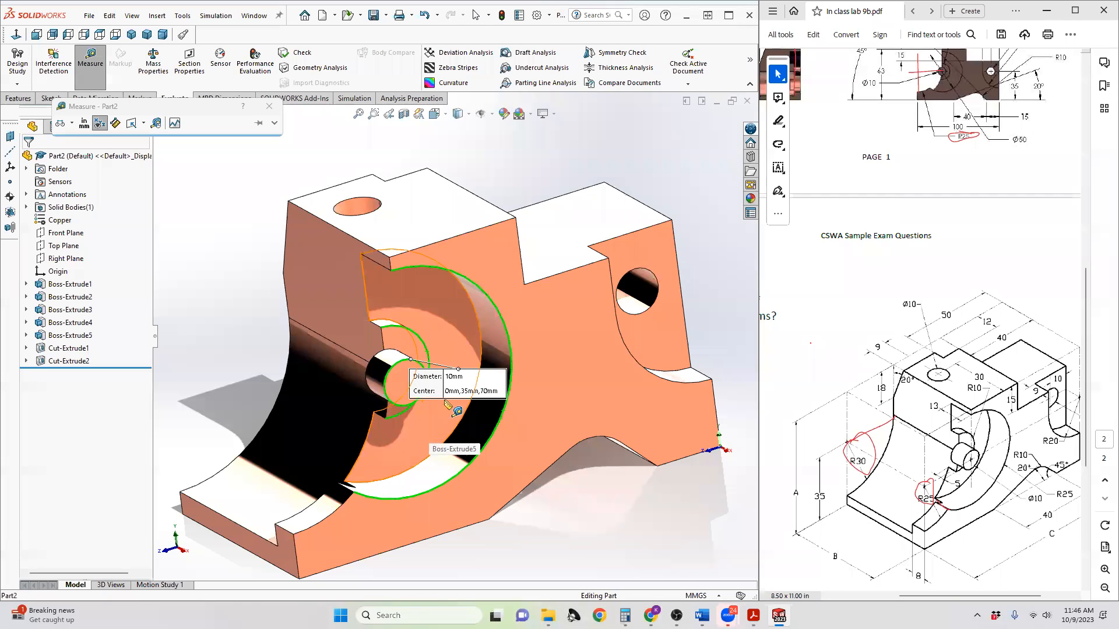
- Measure the diameters of the front-face hole and the top-face hole, comparing the part with the PDF's dimensioned views
{"action": "left_click", "coordinate": [628, 272]}
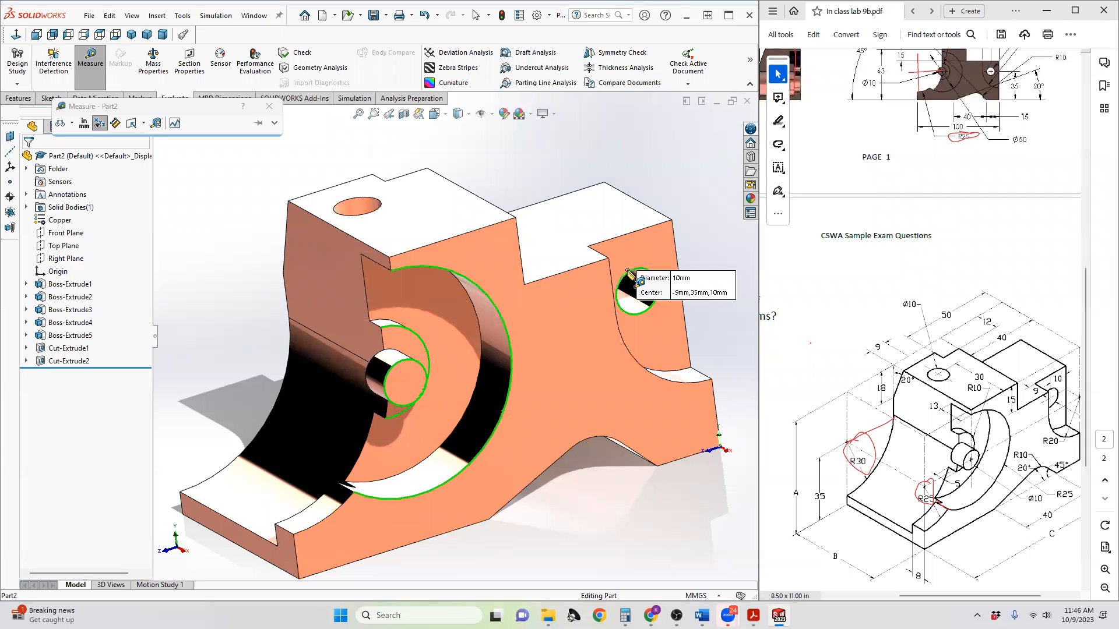
{"action": "left_click", "coordinate": [381, 202]}
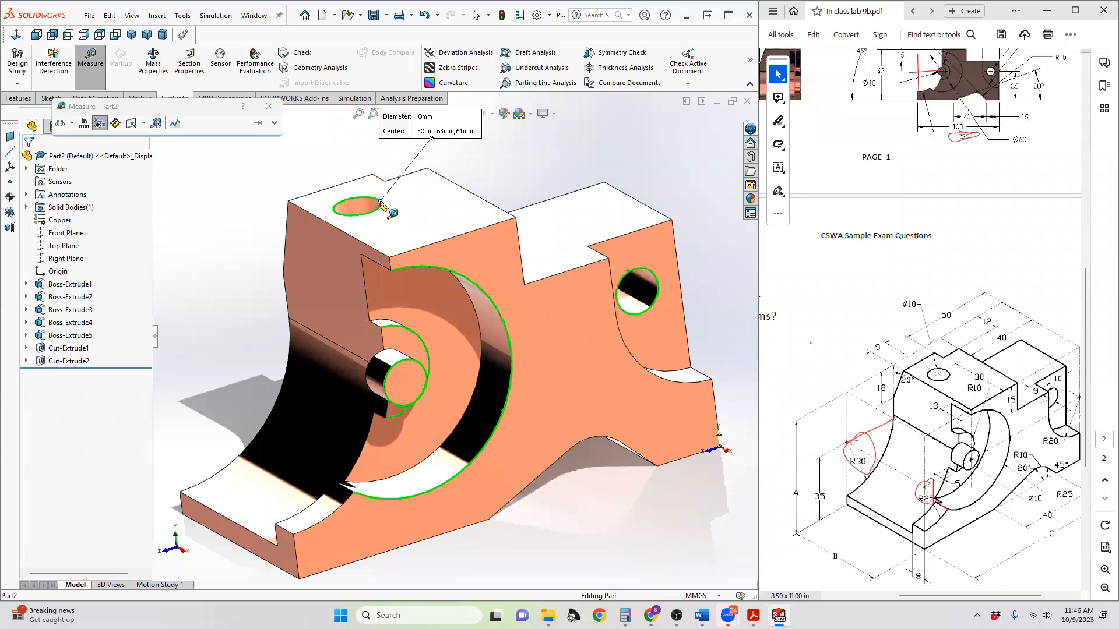
{"action": "scroll", "coordinate": [969, 359], "scroll_direction": "up", "scroll_amount": 2}
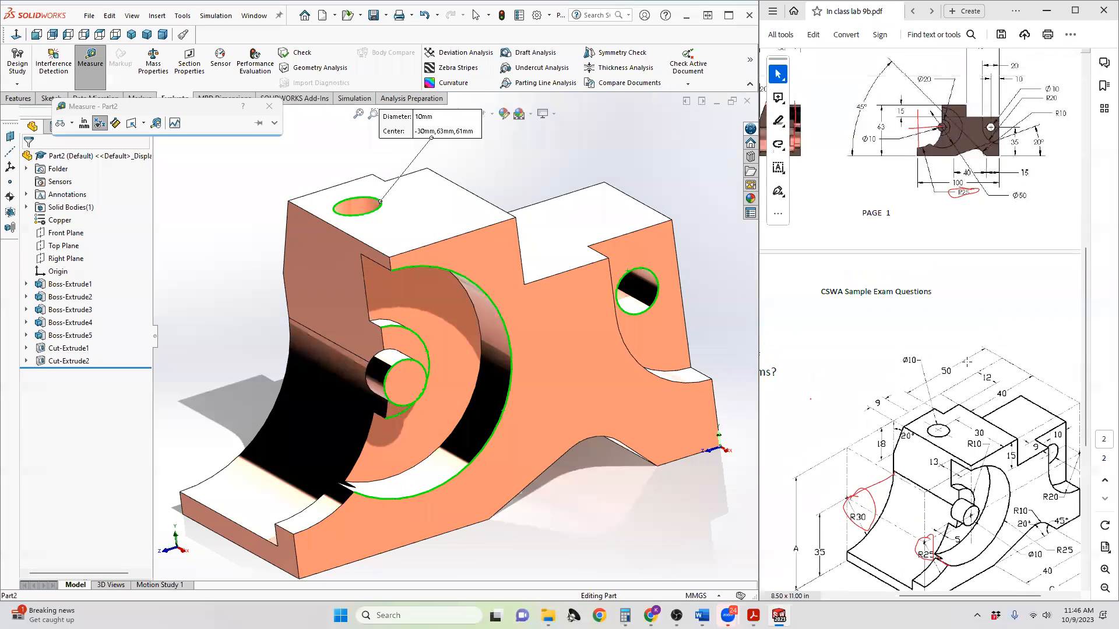
{"action": "scroll", "coordinate": [958, 357], "scroll_direction": "up", "scroll_amount": 2}
{"action": "middle_click_drag", "start_coordinate": [586, 478], "coordinate": [519, 443]}
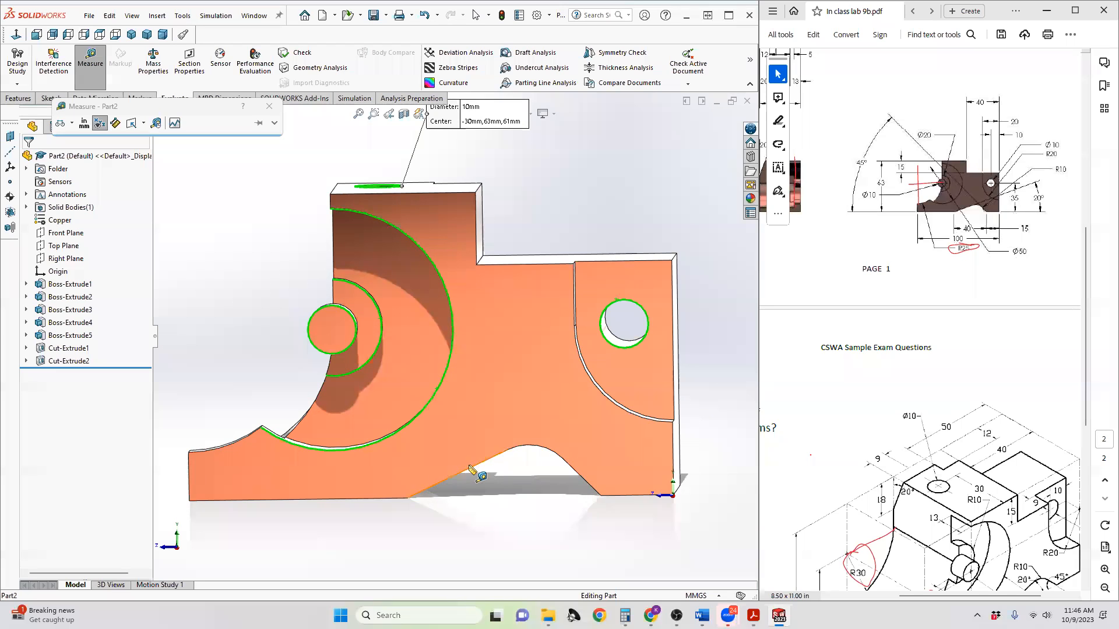
{"action": "middle_click_drag", "start_coordinate": [594, 389], "coordinate": [616, 460]}
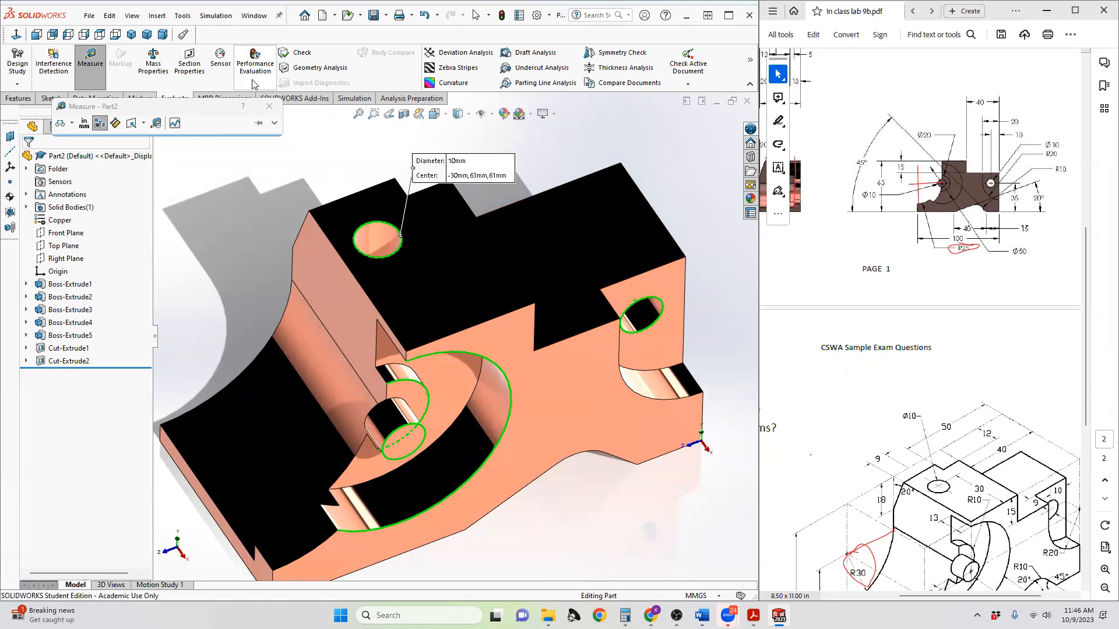
{"action": "left_click", "coordinate": [269, 106]}
{"action": "left_click", "coordinate": [90, 58]}
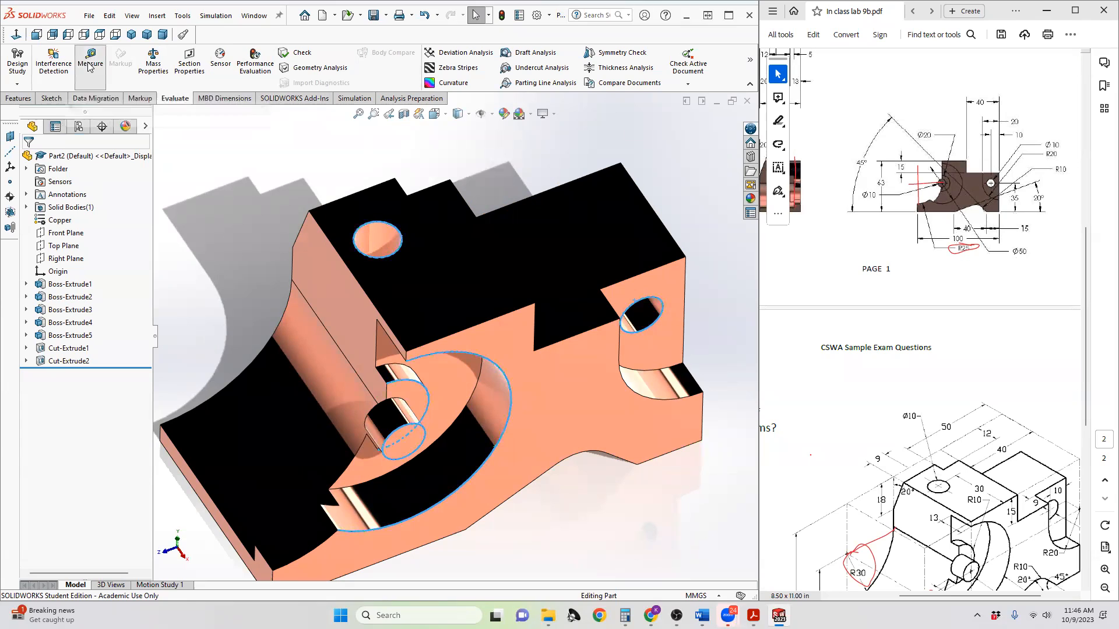
{"action": "scroll", "coordinate": [619, 293], "scroll_direction": "down", "scroll_amount": 5}
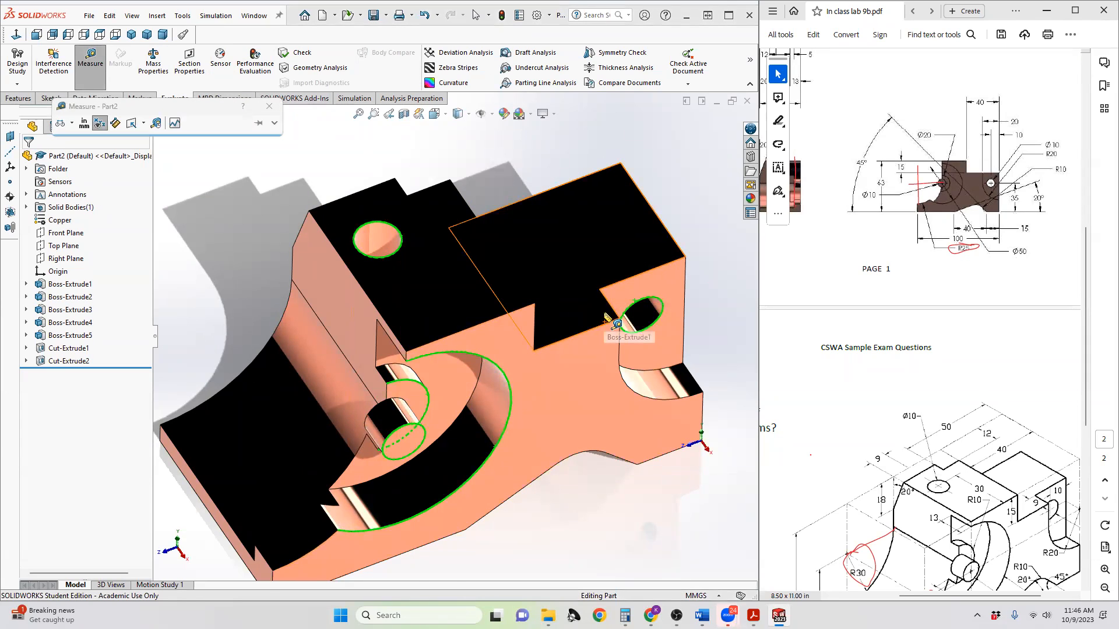
{"action": "middle_click_drag", "start_coordinate": [603, 294], "coordinate": [586, 348]}
{"action": "left_click", "coordinate": [577, 344]}
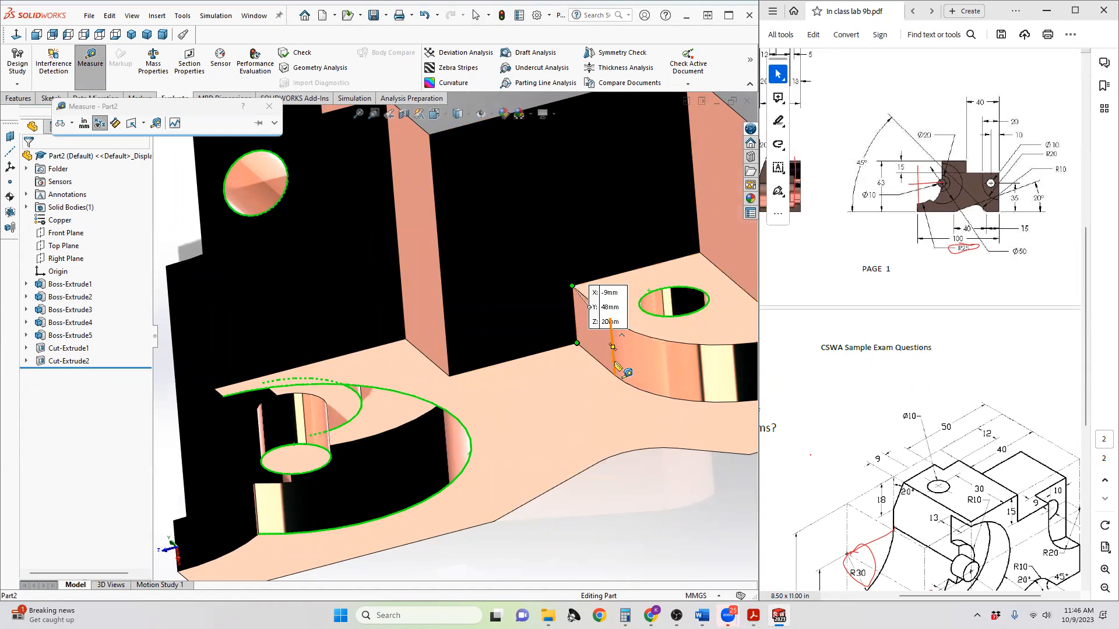
{"action": "scroll", "coordinate": [637, 303], "scroll_direction": "down", "scroll_amount": 3}
{"action": "scroll", "coordinate": [637, 303], "scroll_direction": "up", "scroll_amount": 3}
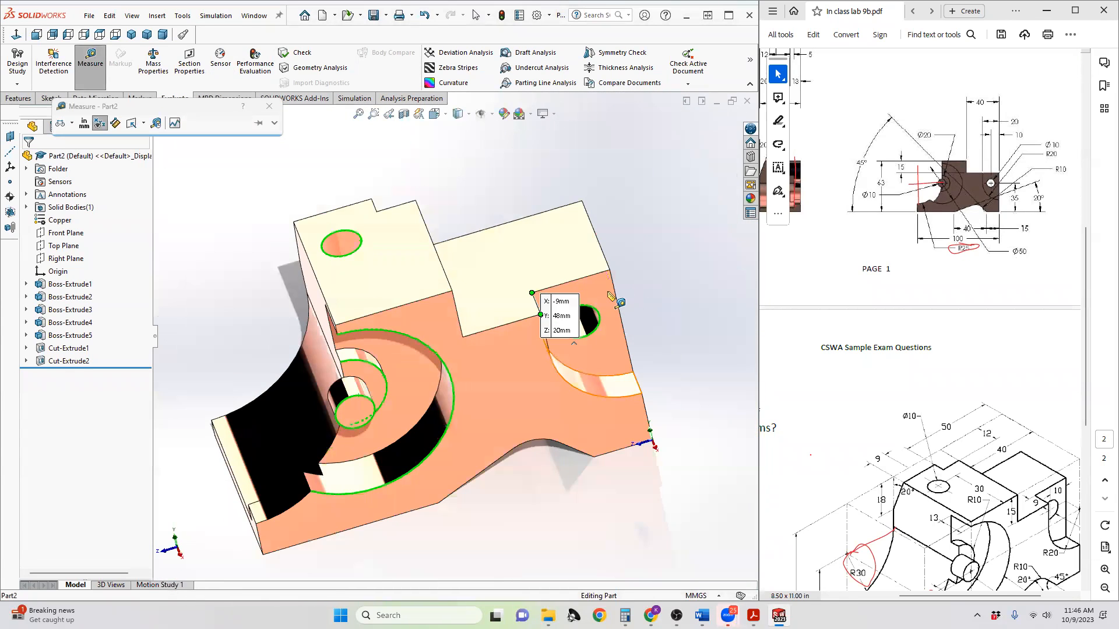
{"action": "key", "text": "Escape"}
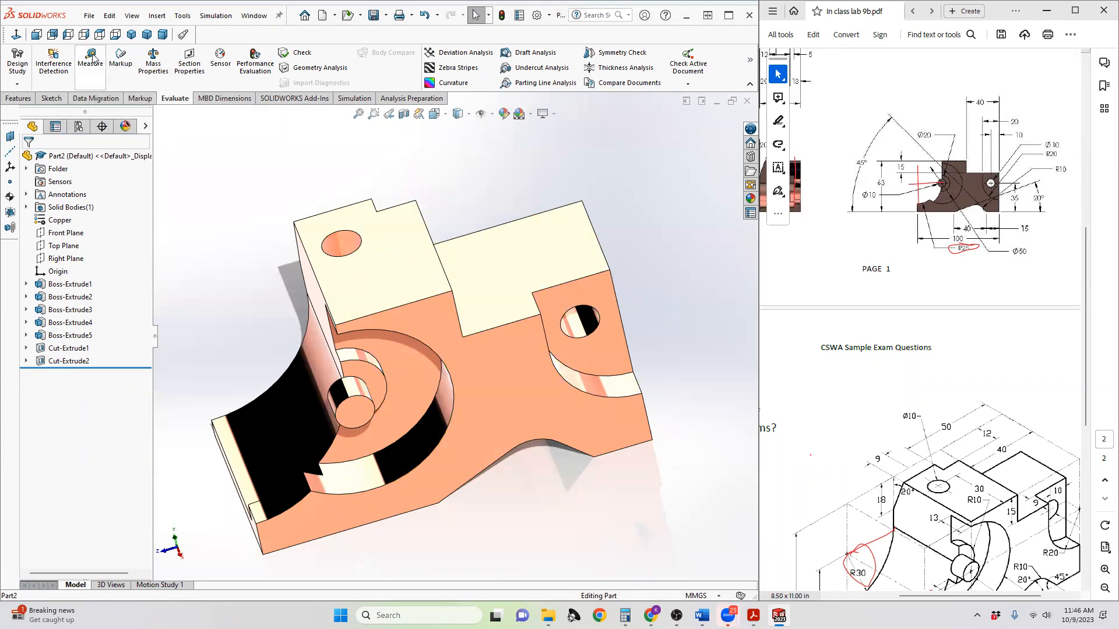
- Measure the depth of the corner recess around the front through hole between its front and back upper corners
{"action": "left_click", "coordinate": [90, 57]}
{"action": "scroll", "coordinate": [559, 309], "scroll_direction": "down", "scroll_amount": 5}
{"action": "middle_click_drag", "start_coordinate": [557, 310], "coordinate": [508, 382]}
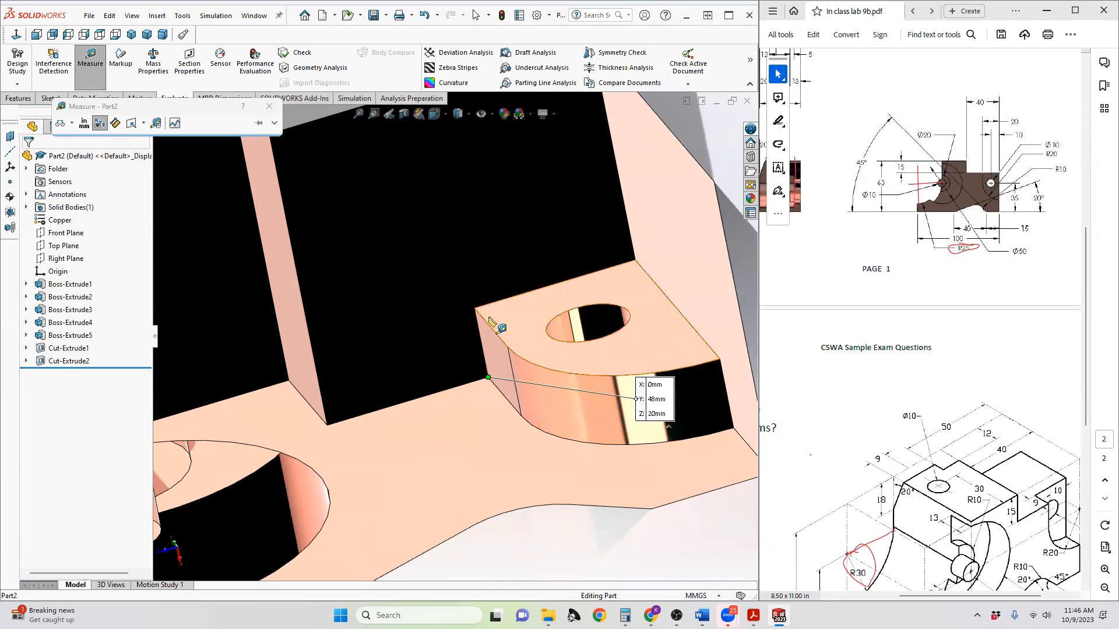
{"action": "left_click", "coordinate": [475, 309]}
{"action": "scroll", "coordinate": [554, 320], "scroll_direction": "up", "scroll_amount": 3}
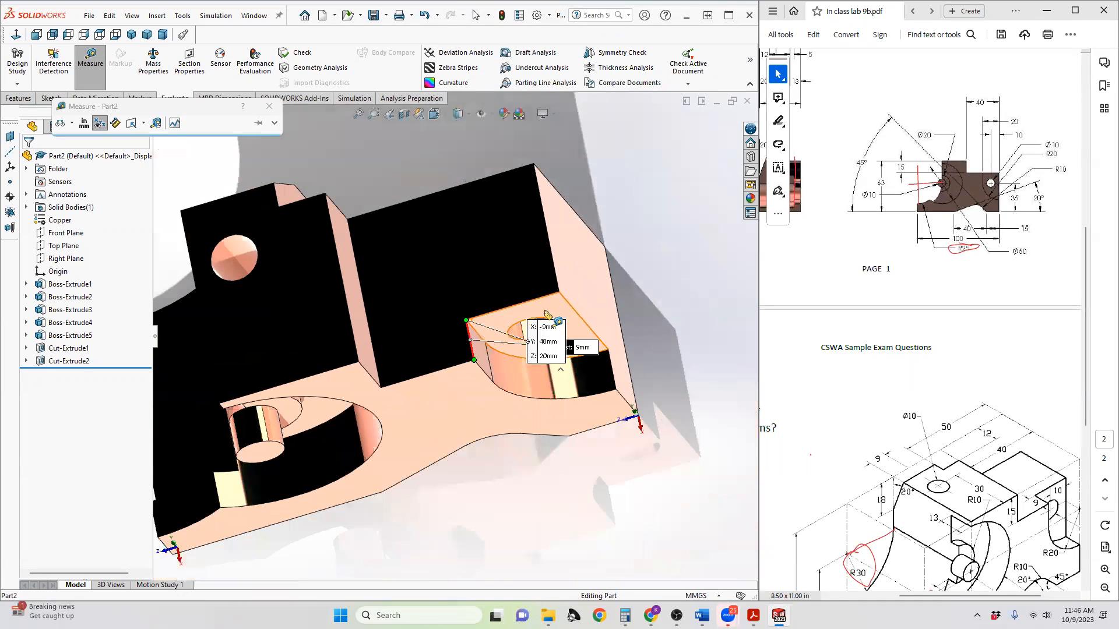
{"action": "middle_click_drag", "start_coordinate": [543, 314], "coordinate": [577, 279]}
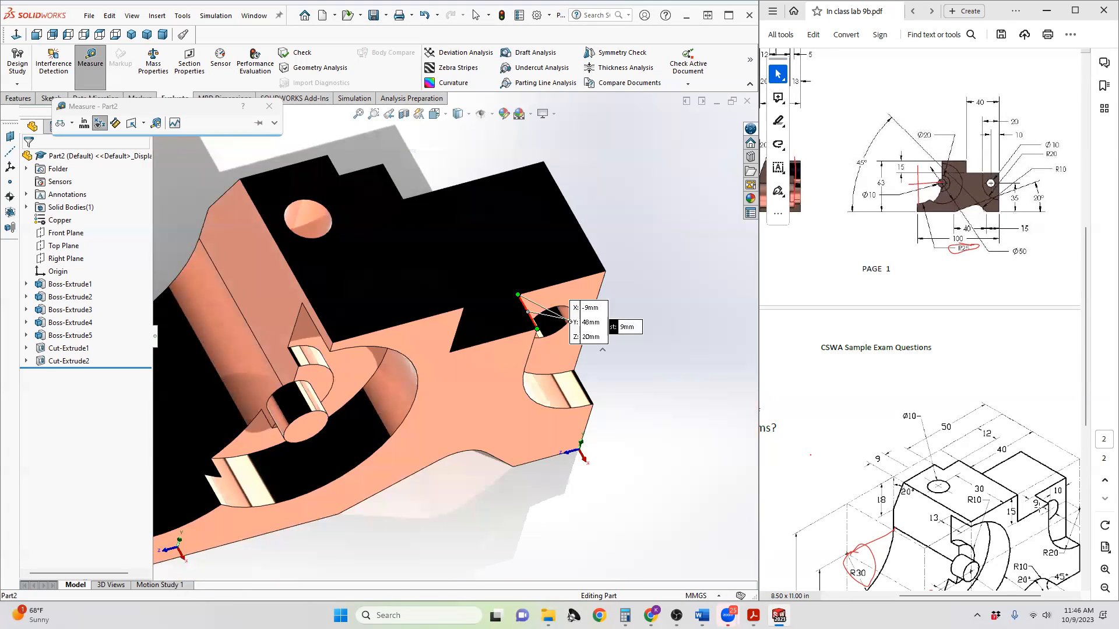
{"action": "middle_click_drag", "start_coordinate": [464, 375], "coordinate": [499, 239]}
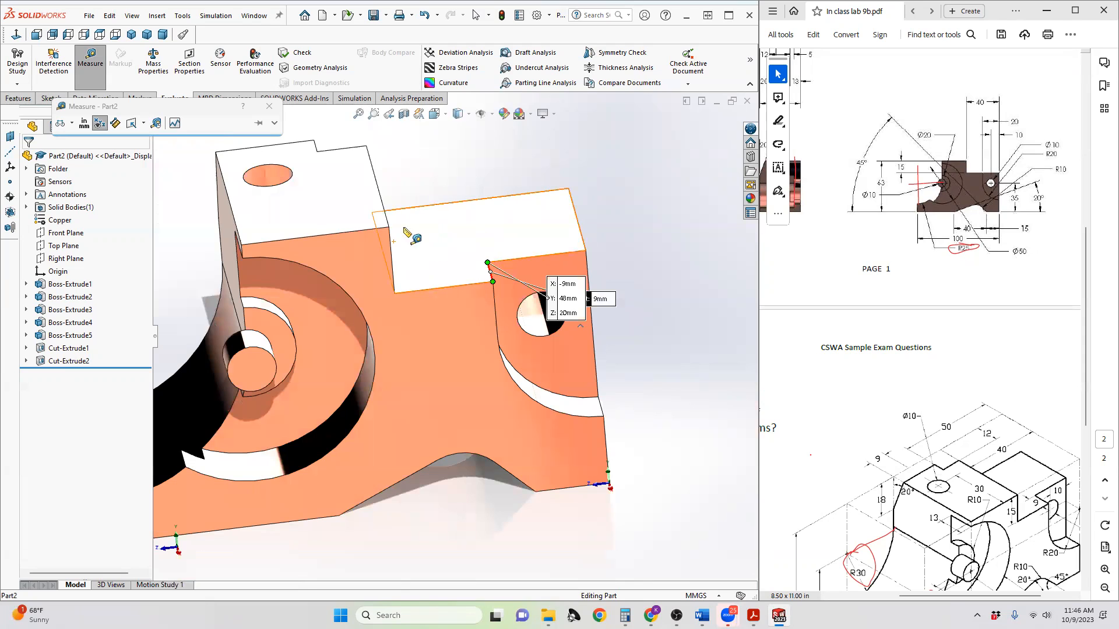
{"action": "middle_click_drag", "start_coordinate": [419, 260], "coordinate": [425, 243]}
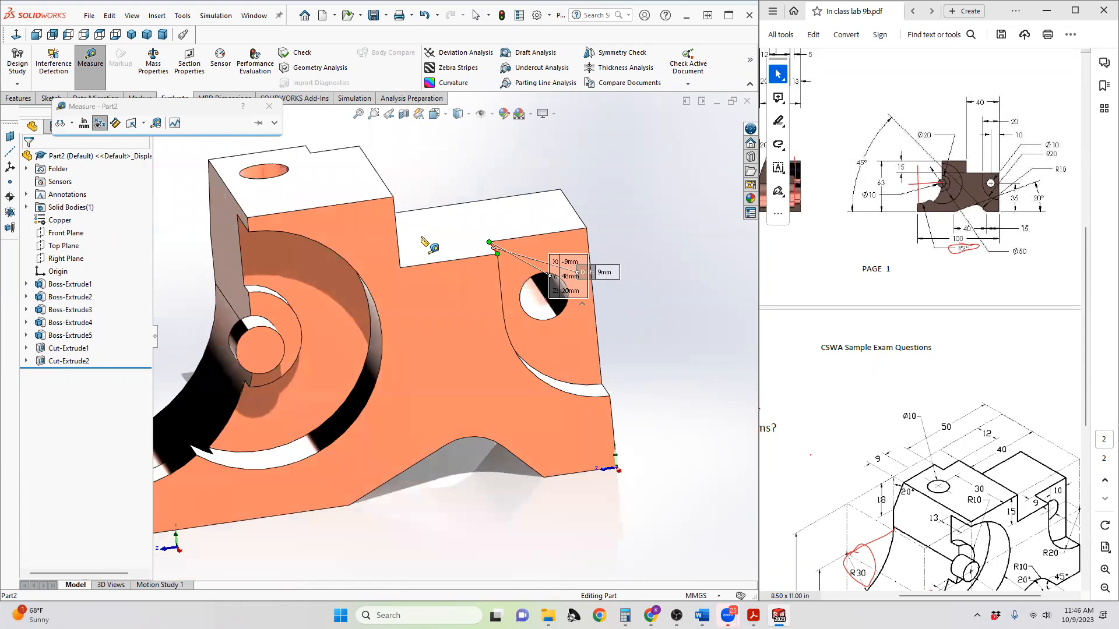
{"action": "middle_click_drag", "start_coordinate": [535, 263], "coordinate": [509, 285]}
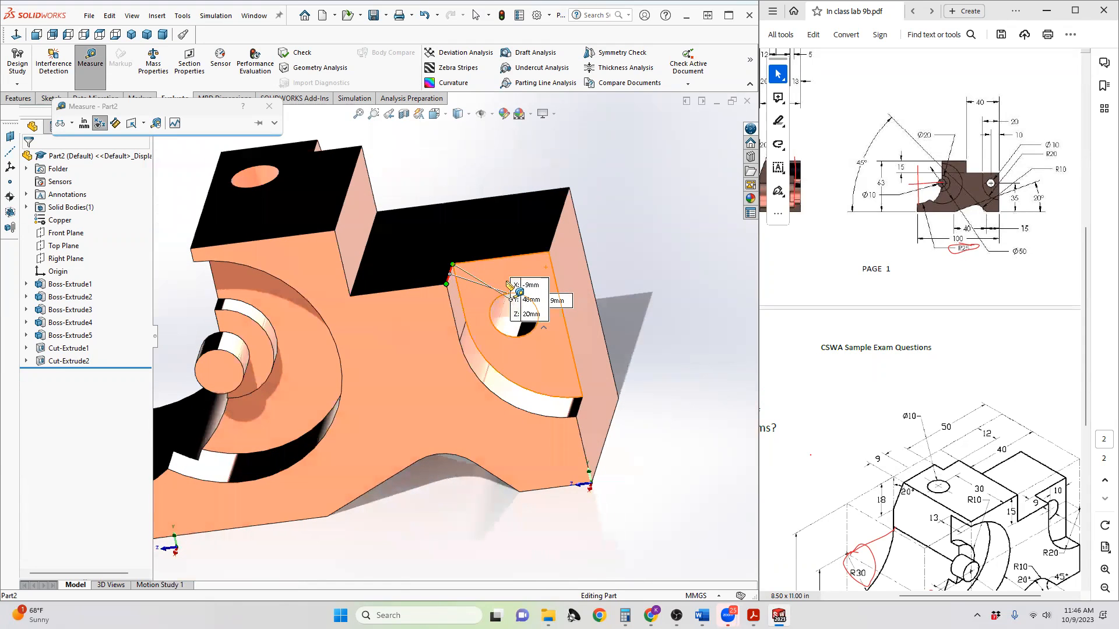
{"action": "key", "text": "Escape"}
- Measure the distance between the inner front corner and the far rear corner of the lower top face
{"action": "left_click", "coordinate": [96, 73]}
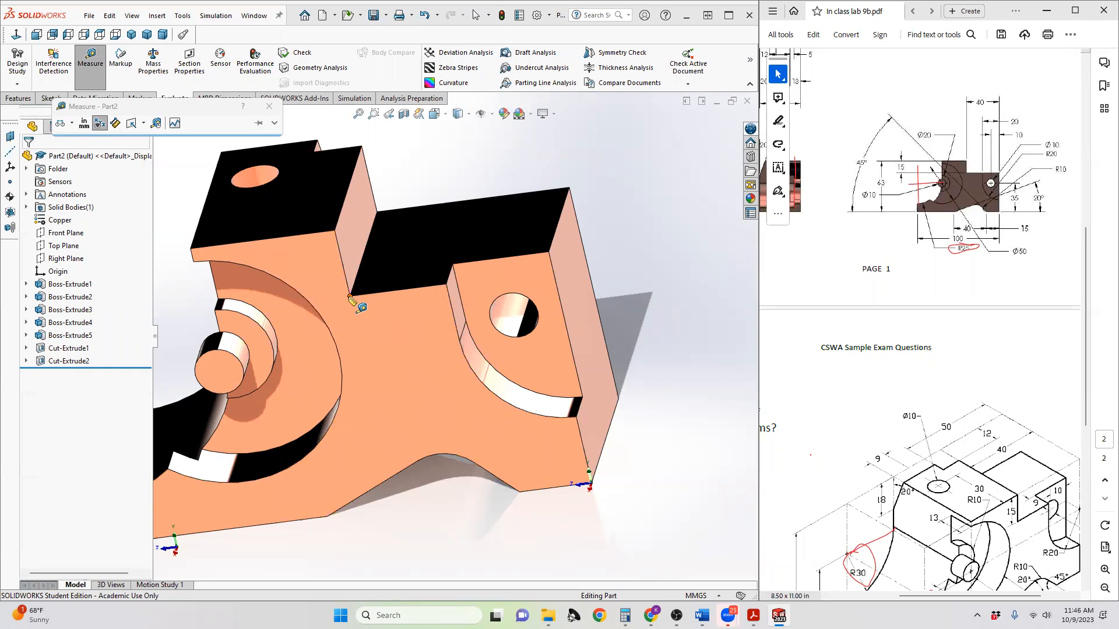
{"action": "left_click", "coordinate": [350, 297]}
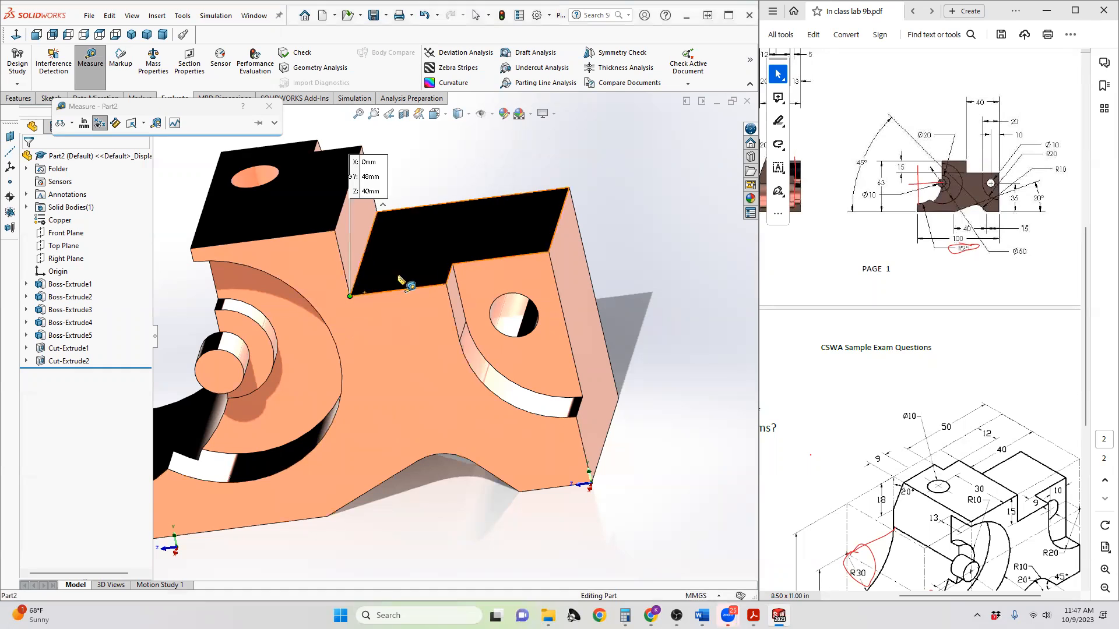
{"action": "left_click", "coordinate": [569, 189]}
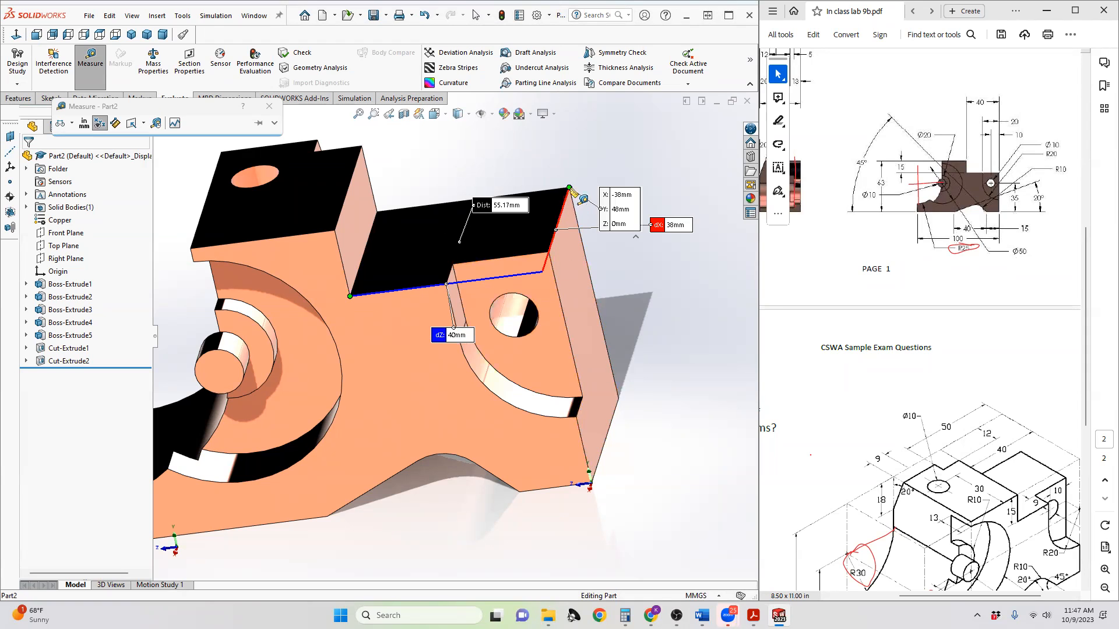
{"action": "middle_click_drag", "start_coordinate": [600, 193], "coordinate": [621, 285]}
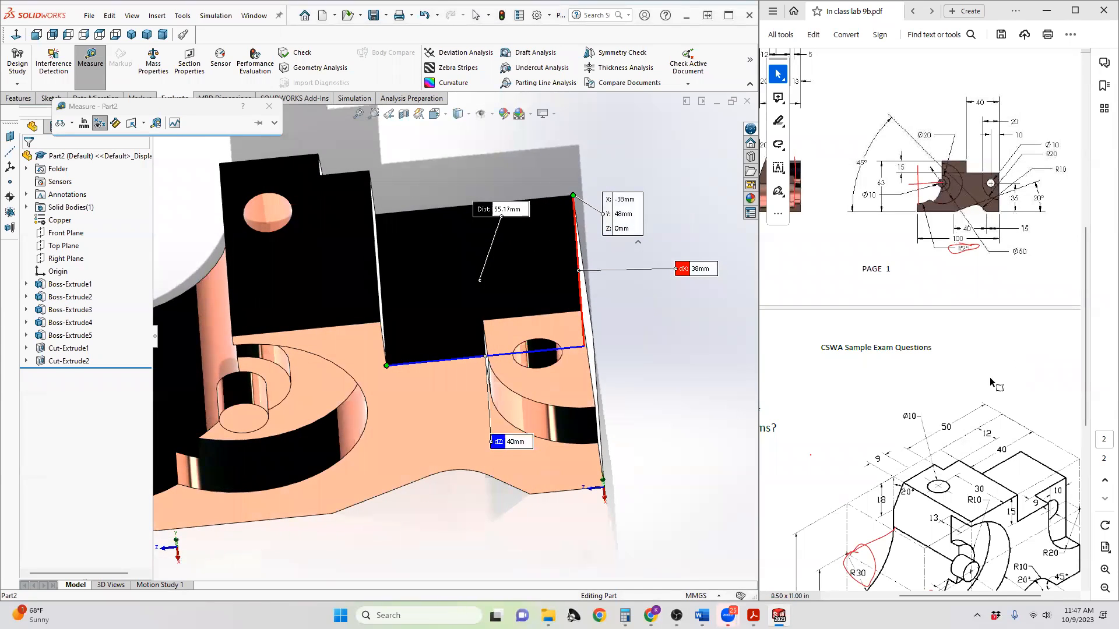
- Check the lower block's width and depth dimensions in the orthographic views on page 1 of the PDF
{"action": "scroll", "coordinate": [952, 425], "scroll_direction": "down", "scroll_amount": 2}
{"action": "scroll", "coordinate": [953, 425], "scroll_direction": "up", "scroll_amount": 5}
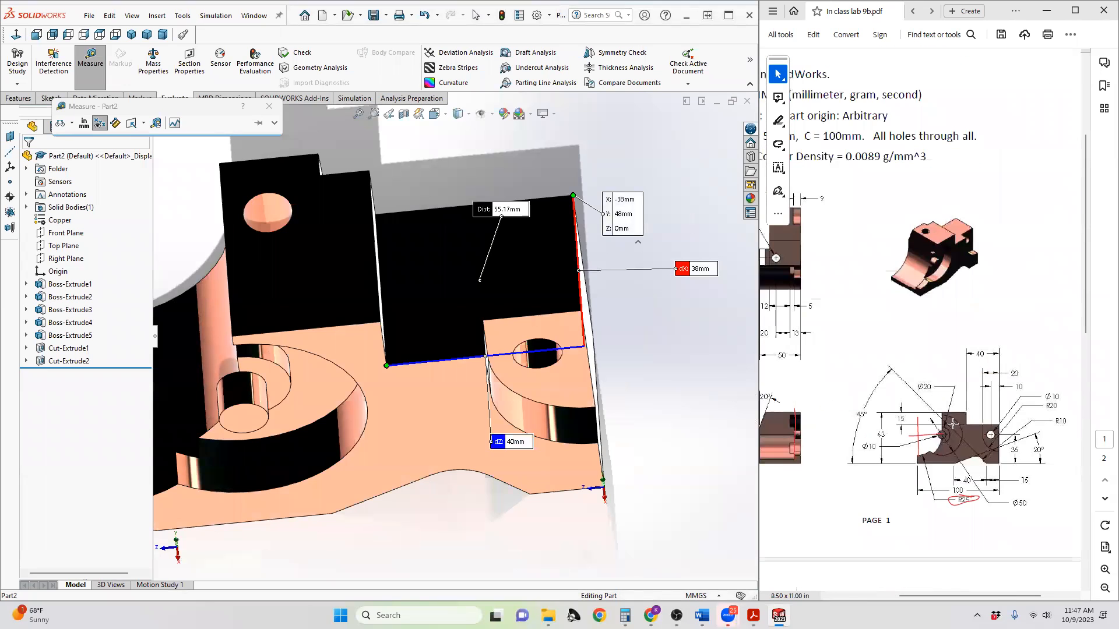
{"action": "left_click_drag", "start_coordinate": [994, 597], "coordinate": [945, 591]}
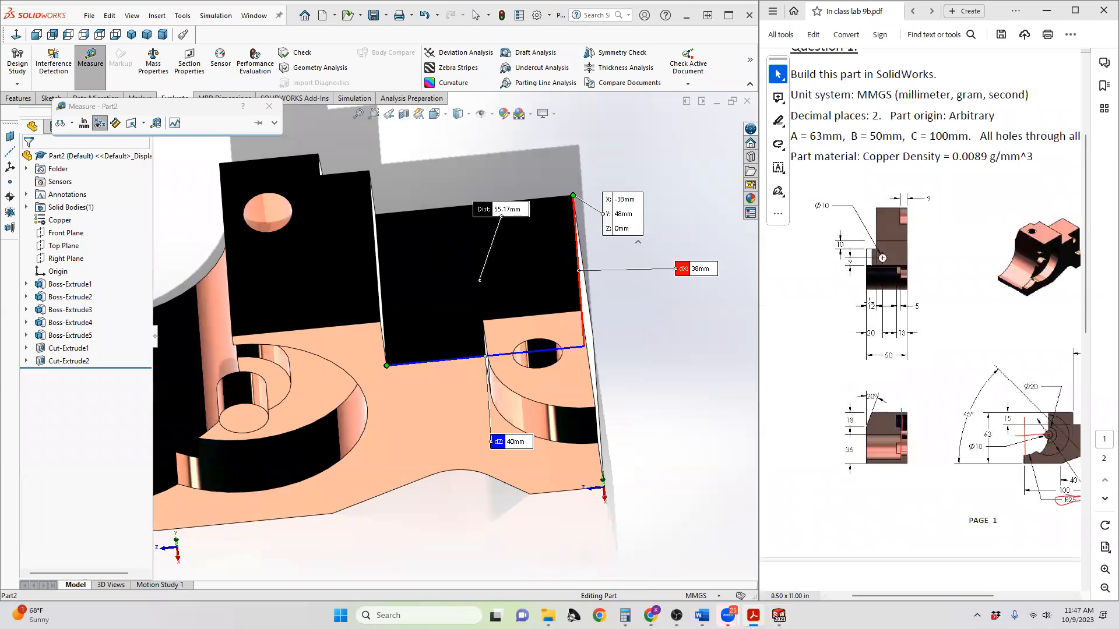
- Check the side-view dimensions on page 1 of the PDF and the dimensioned isometric view on page 2
{"action": "scroll", "coordinate": [900, 426], "scroll_direction": "right", "scroll_amount": 2}
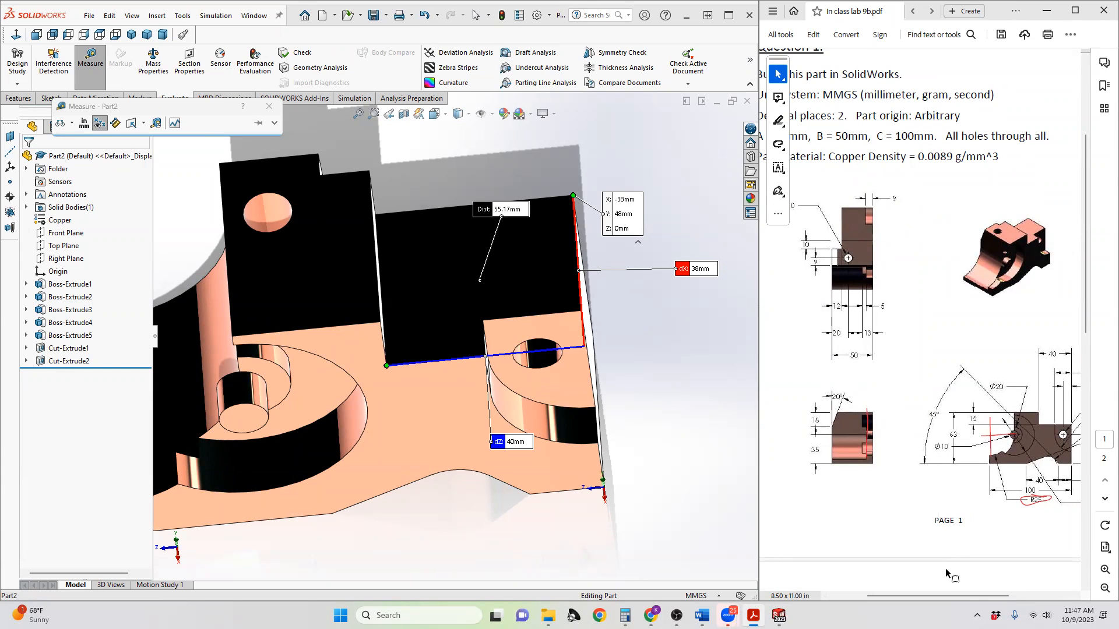
{"action": "left_click_drag", "start_coordinate": [944, 597], "coordinate": [989, 595]}
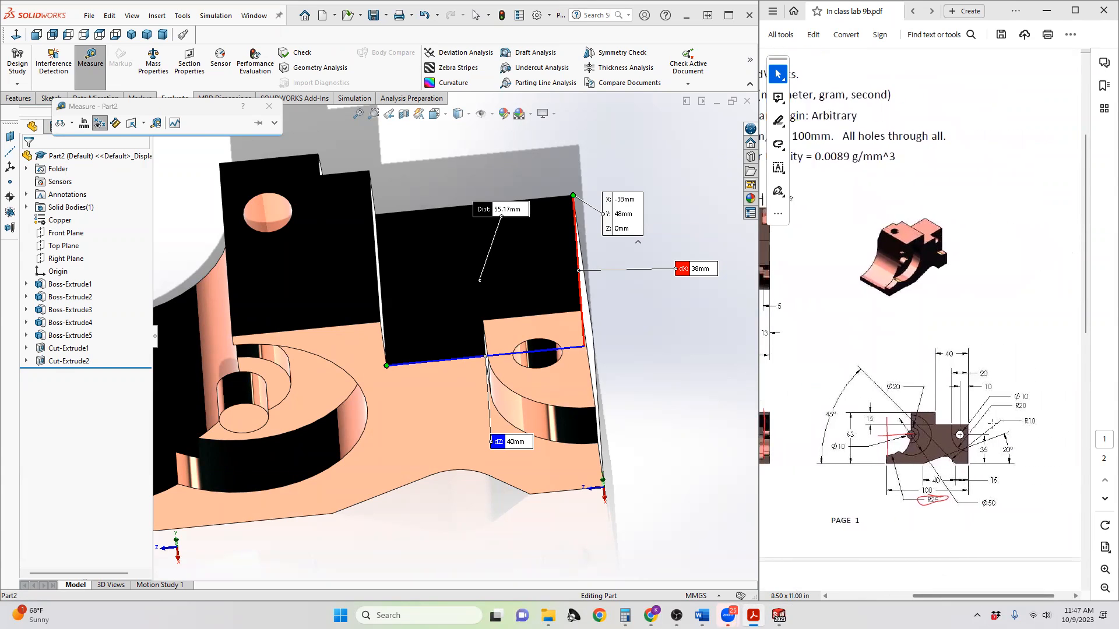
{"action": "scroll", "coordinate": [993, 417], "scroll_direction": "down", "scroll_amount": 4}
{"action": "scroll", "coordinate": [979, 412], "scroll_direction": "down", "scroll_amount": 2}
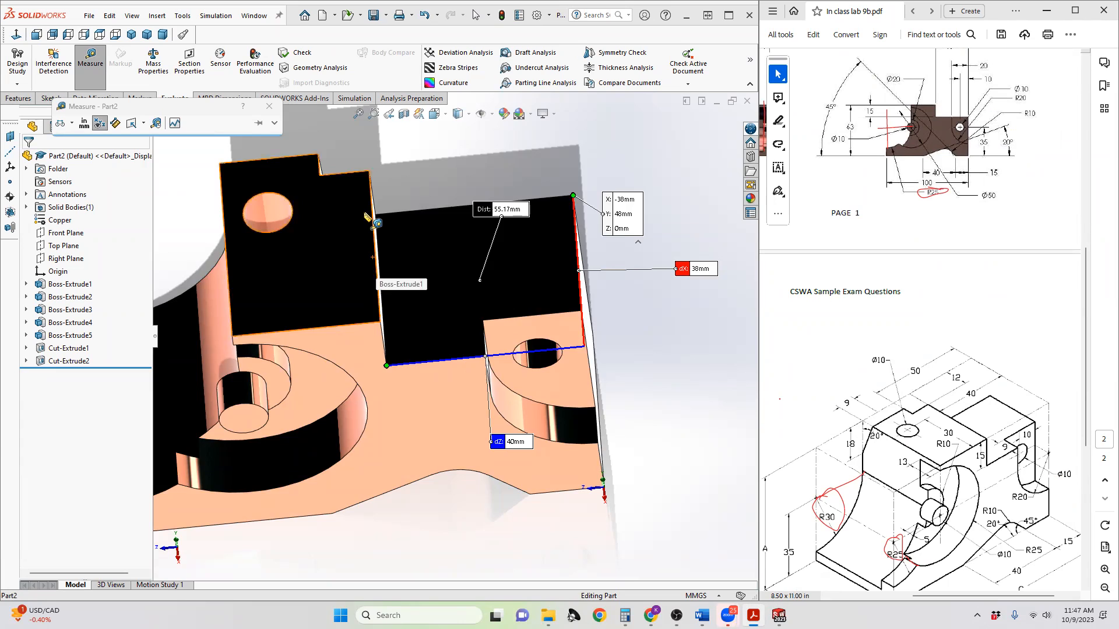
- Measure the distance from the angled face's lower inner corner to the adjacent inner corner of the lower block's top face
{"action": "scroll", "coordinate": [375, 223], "scroll_direction": "up", "scroll_amount": 3}
{"action": "middle_click_drag", "start_coordinate": [452, 248], "coordinate": [390, 274]}
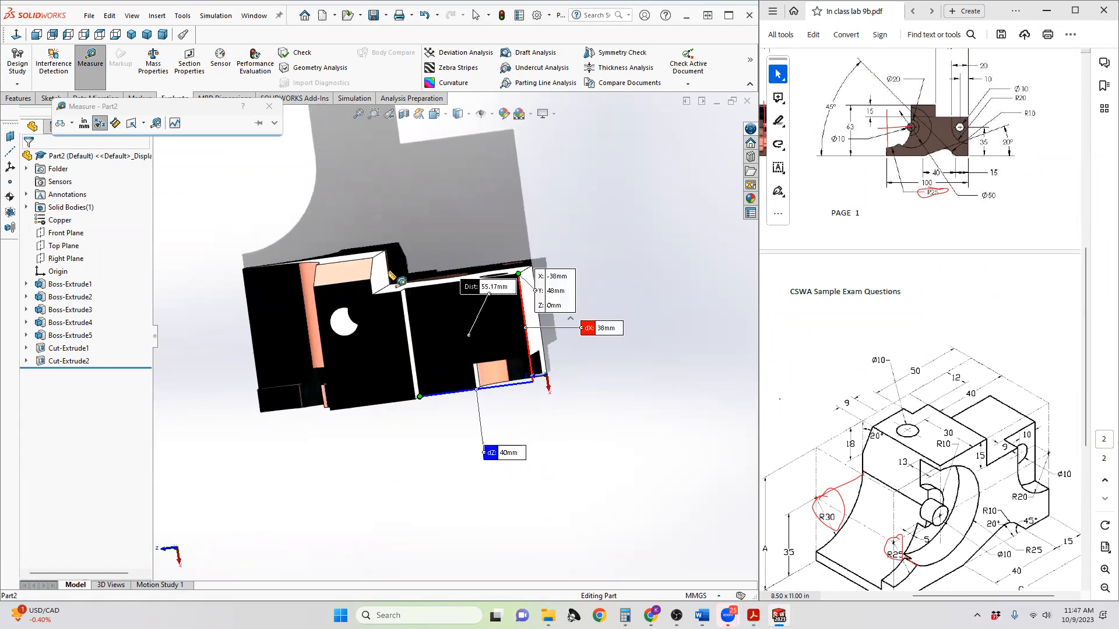
{"action": "left_click", "coordinate": [389, 220]}
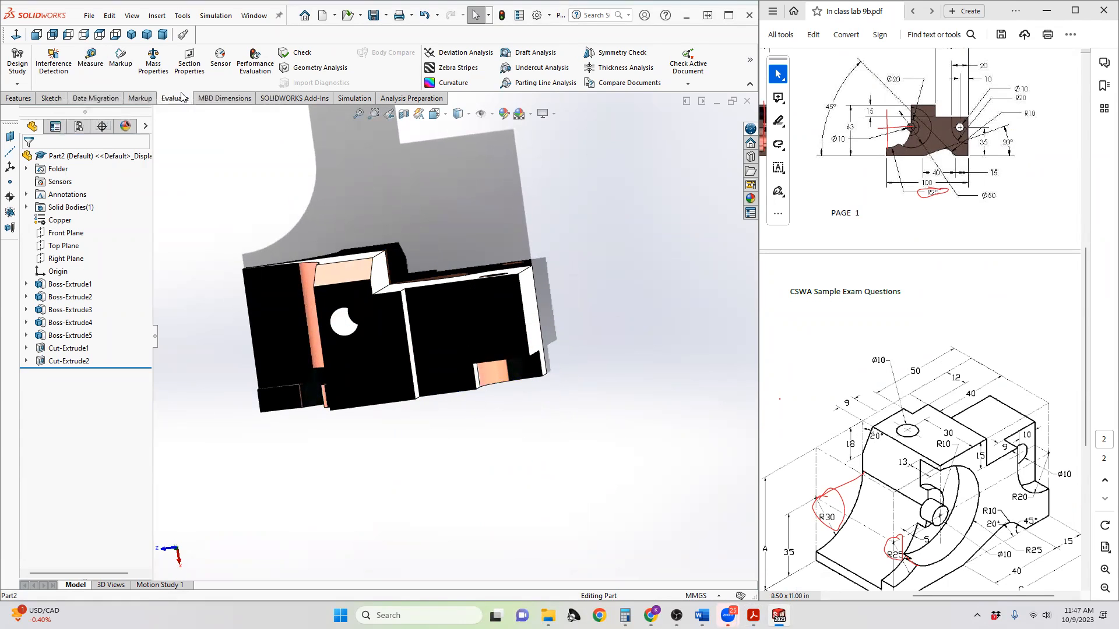
{"action": "scroll", "coordinate": [360, 247], "scroll_direction": "down", "scroll_amount": 3}
{"action": "scroll", "coordinate": [357, 245], "scroll_direction": "down", "scroll_amount": 2}
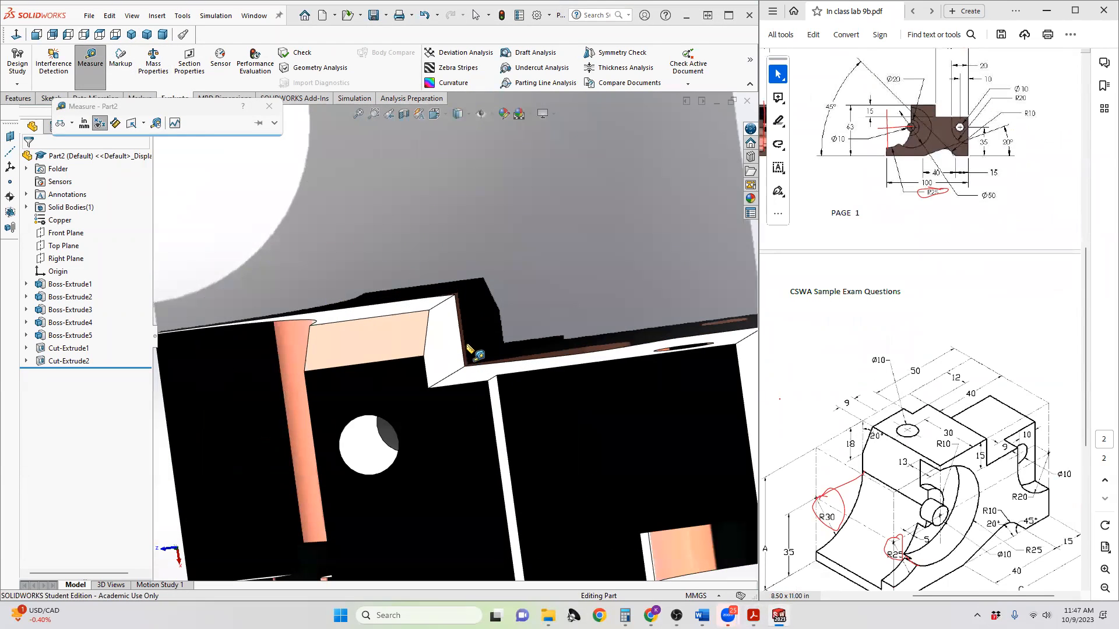
{"action": "left_click", "coordinate": [428, 311]}
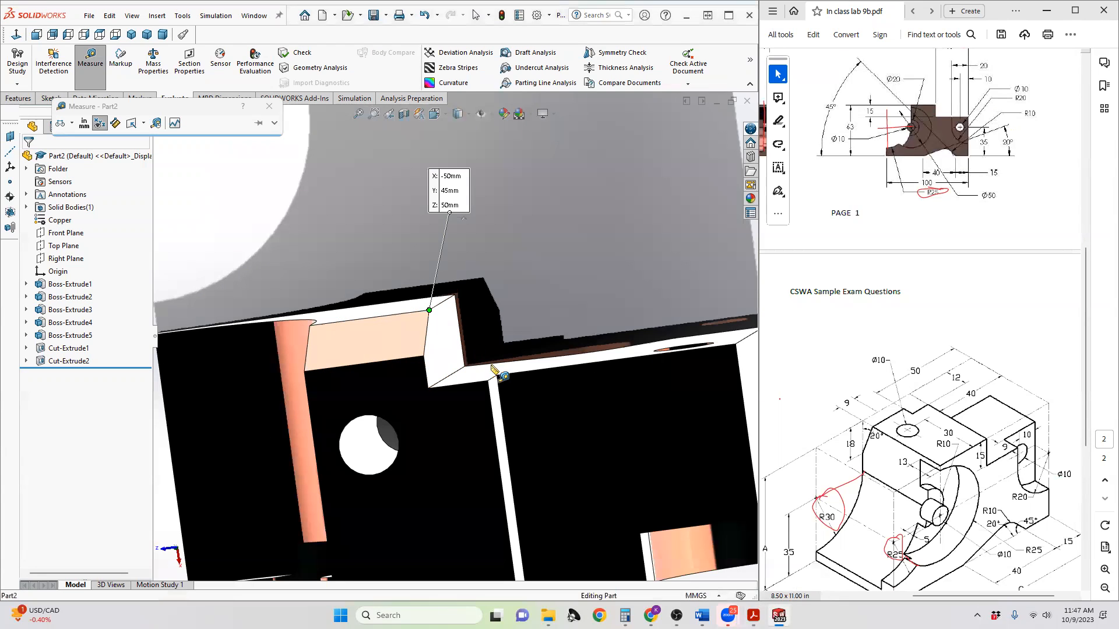
{"action": "left_click", "coordinate": [496, 376]}
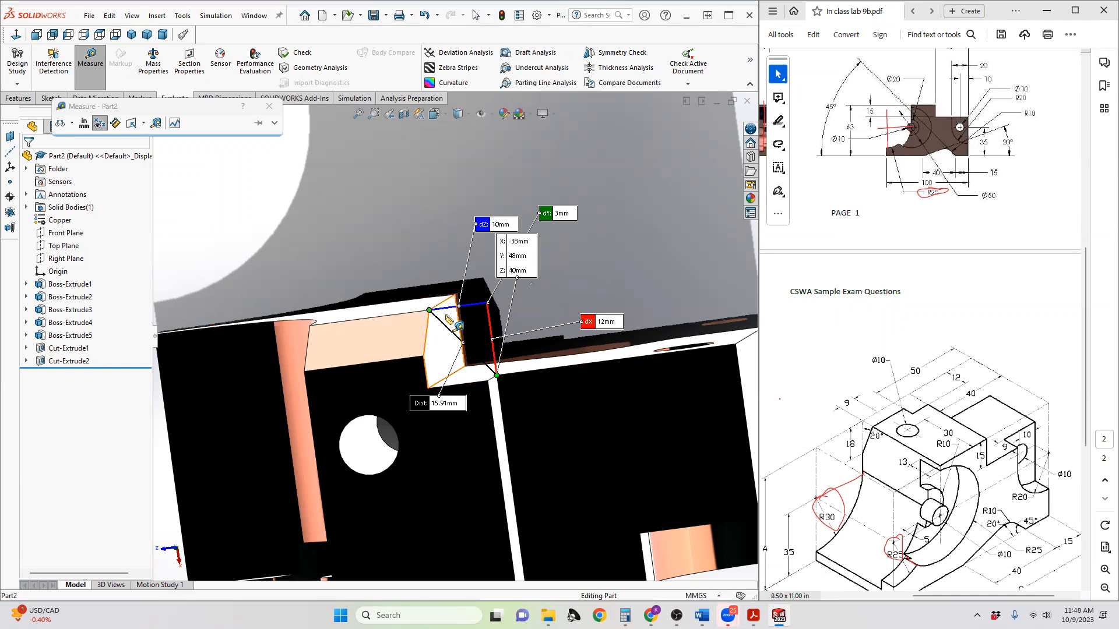
{"action": "middle_click_drag", "start_coordinate": [497, 380], "coordinate": [499, 363]}
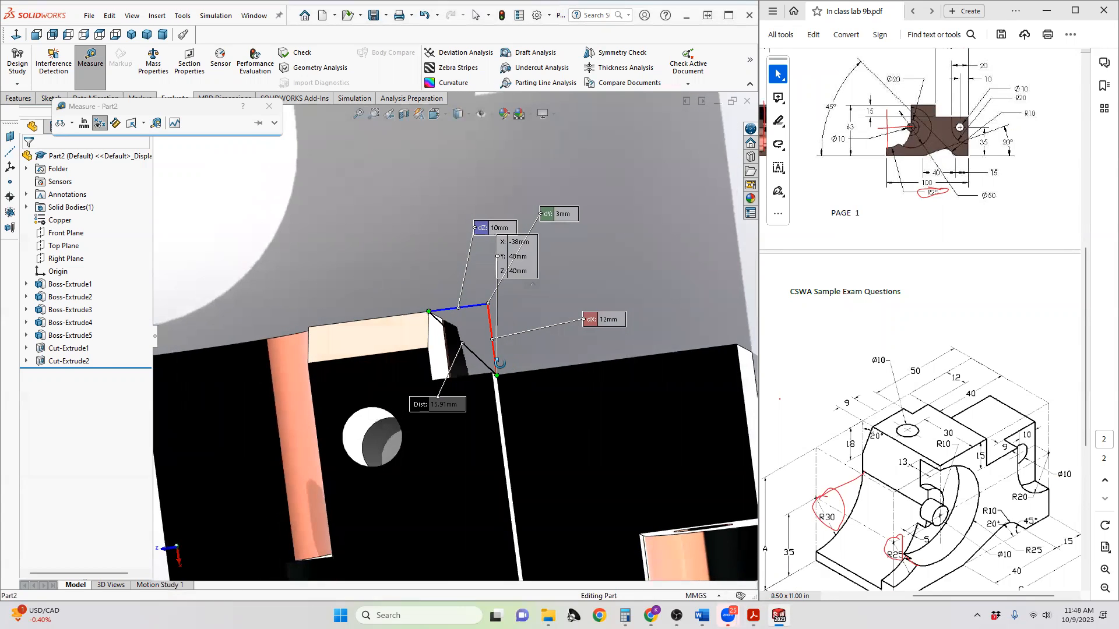
{"action": "scroll", "coordinate": [483, 331], "scroll_direction": "up", "scroll_amount": 3}
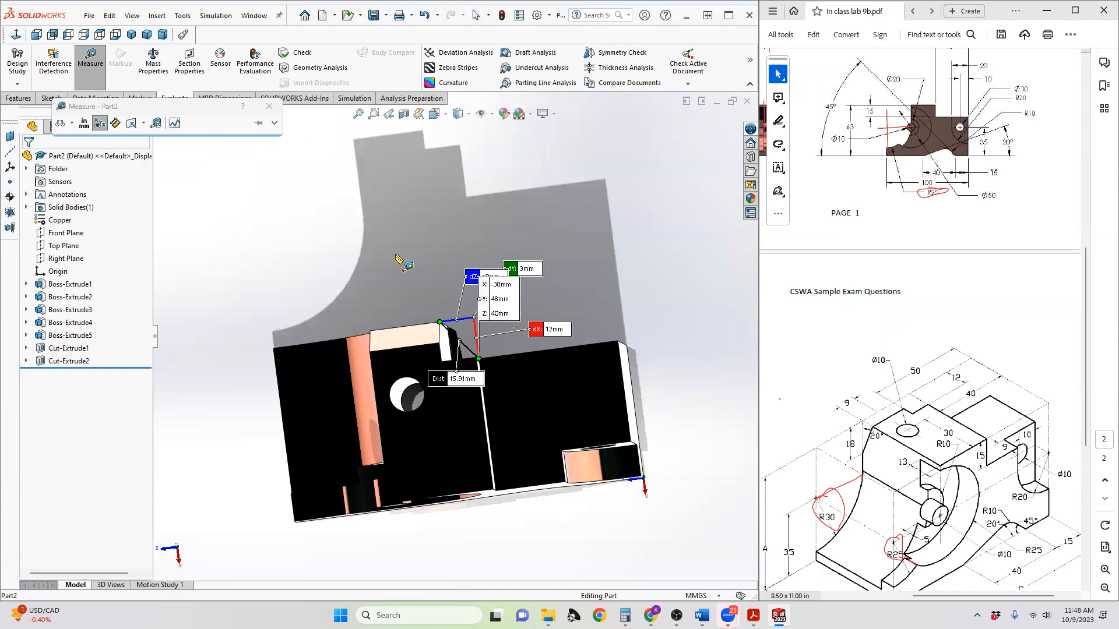
- Measure the angled face's front edge between its lower and upper corners
{"action": "key", "text": "Escape"}
{"action": "middle_click_drag", "start_coordinate": [511, 463], "coordinate": [618, 369]}
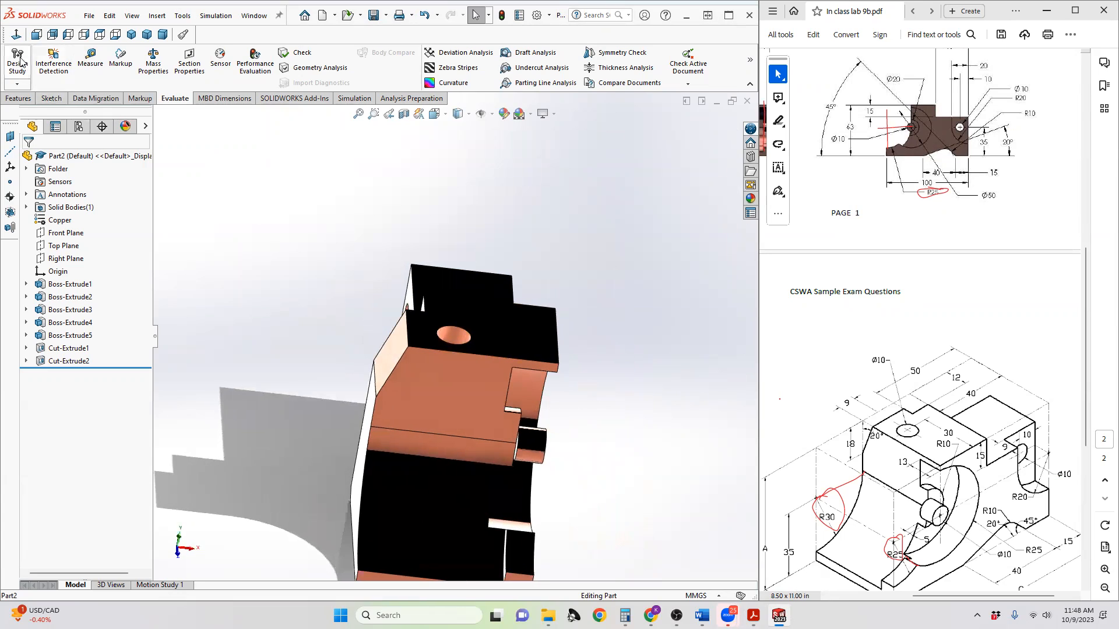
{"action": "left_click", "coordinate": [90, 60]}
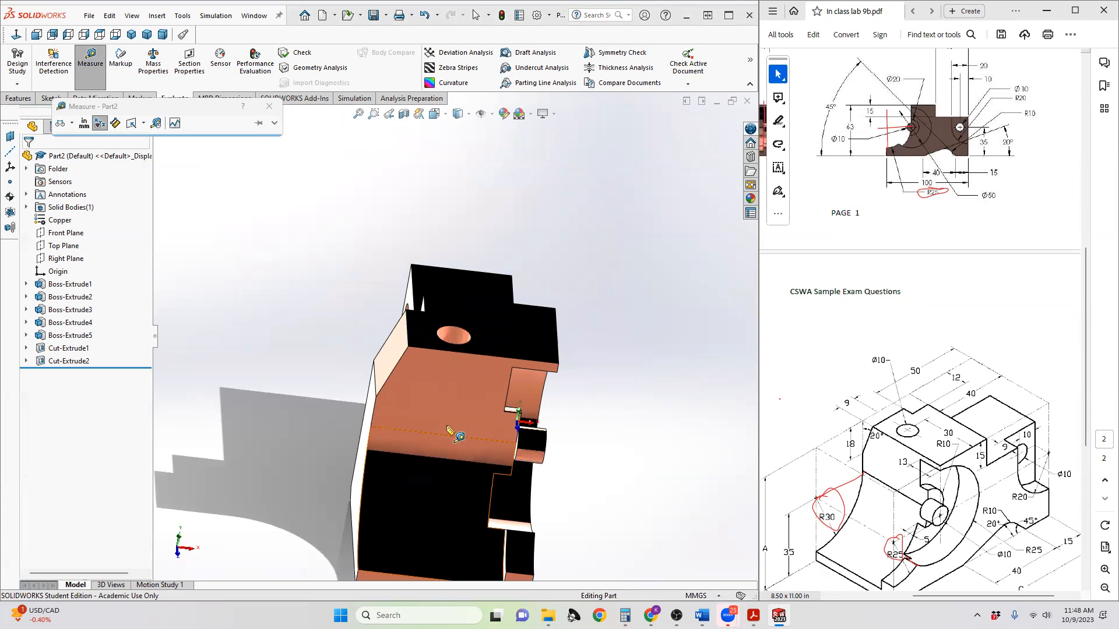
{"action": "left_click", "coordinate": [376, 397]}
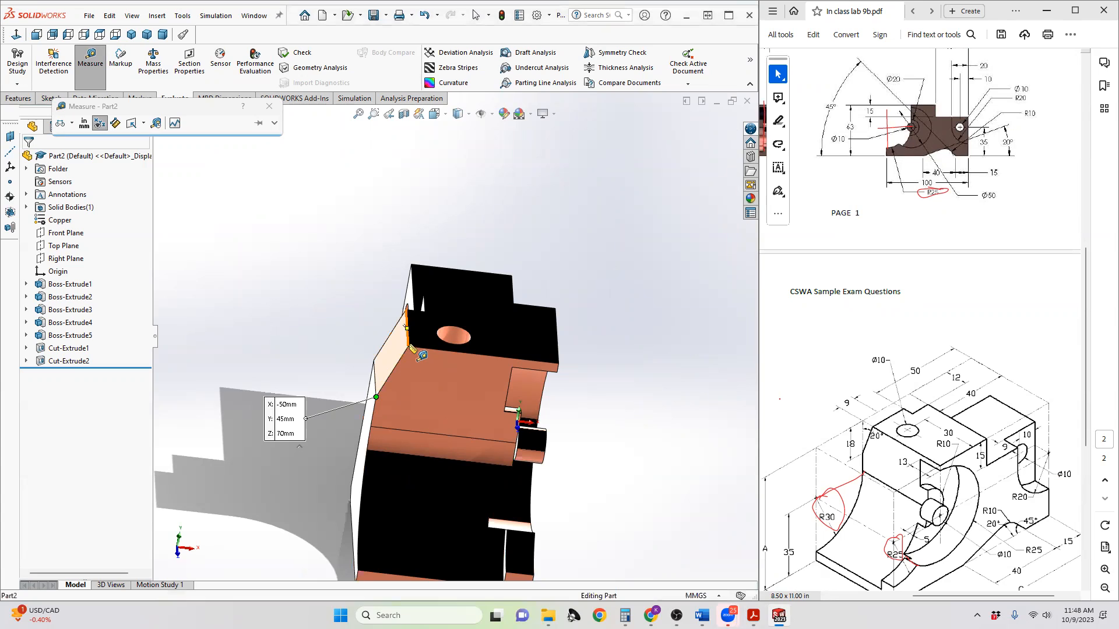
{"action": "left_click", "coordinate": [408, 347]}
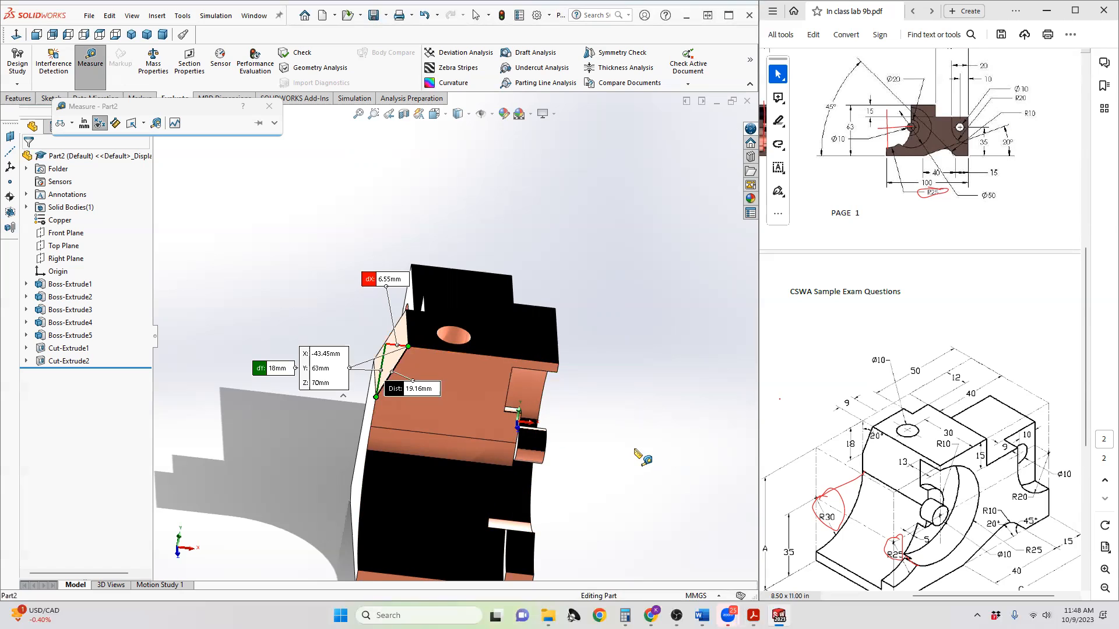
- Examine the part's circular recess, cylindrical boss and corner cutout against the PDF's isometric and side views
{"action": "scroll", "coordinate": [558, 477], "scroll_direction": "up", "scroll_amount": 2}
{"action": "middle_click_drag", "start_coordinate": [528, 443], "coordinate": [468, 445]}
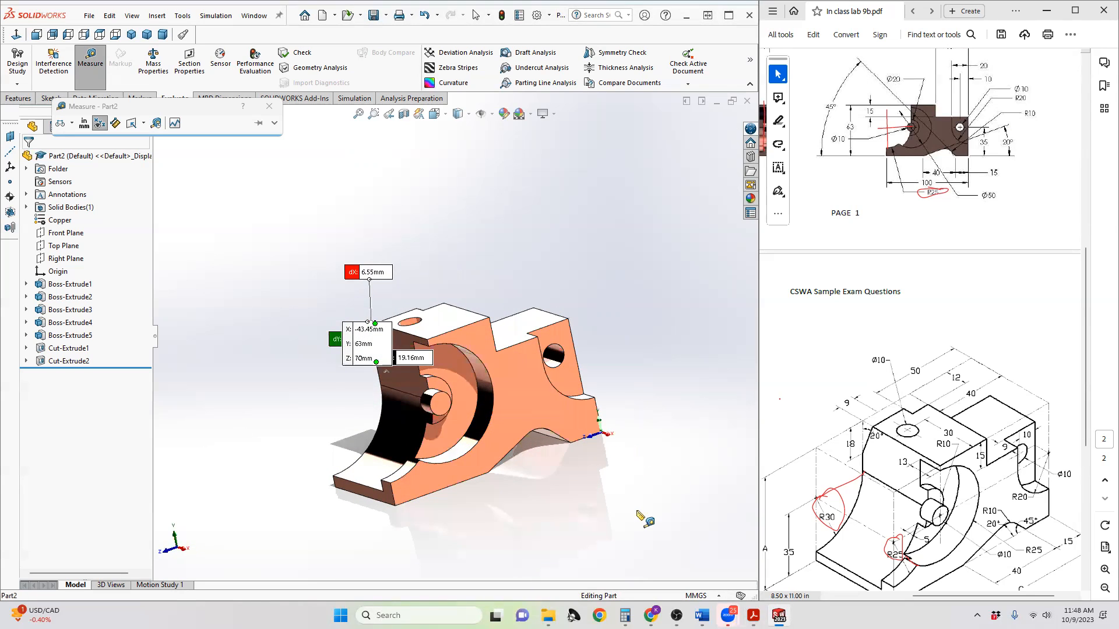
{"action": "middle_click_drag", "start_coordinate": [418, 466], "coordinate": [457, 459]}
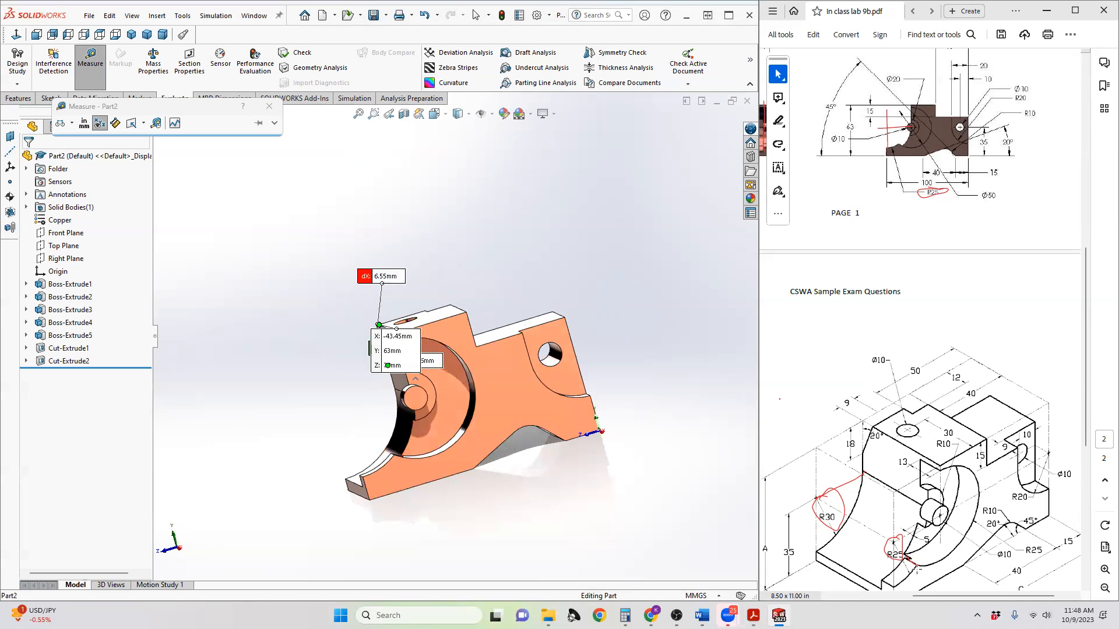
{"action": "scroll", "coordinate": [900, 583], "scroll_direction": "down", "scroll_amount": 2}
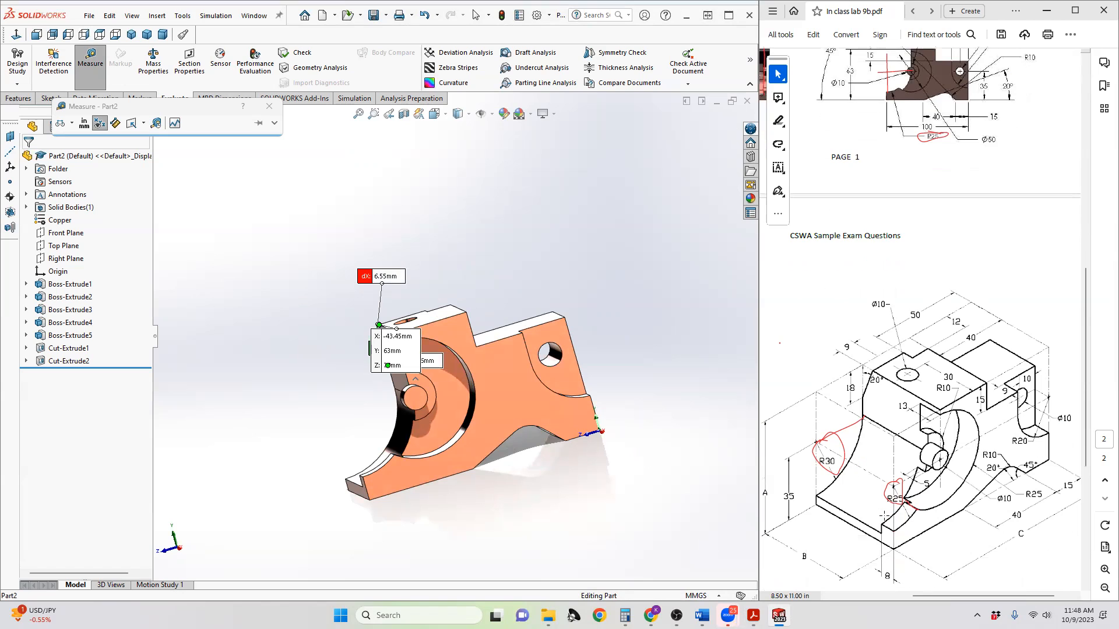
{"action": "middle_click_drag", "start_coordinate": [403, 432], "coordinate": [474, 432]}
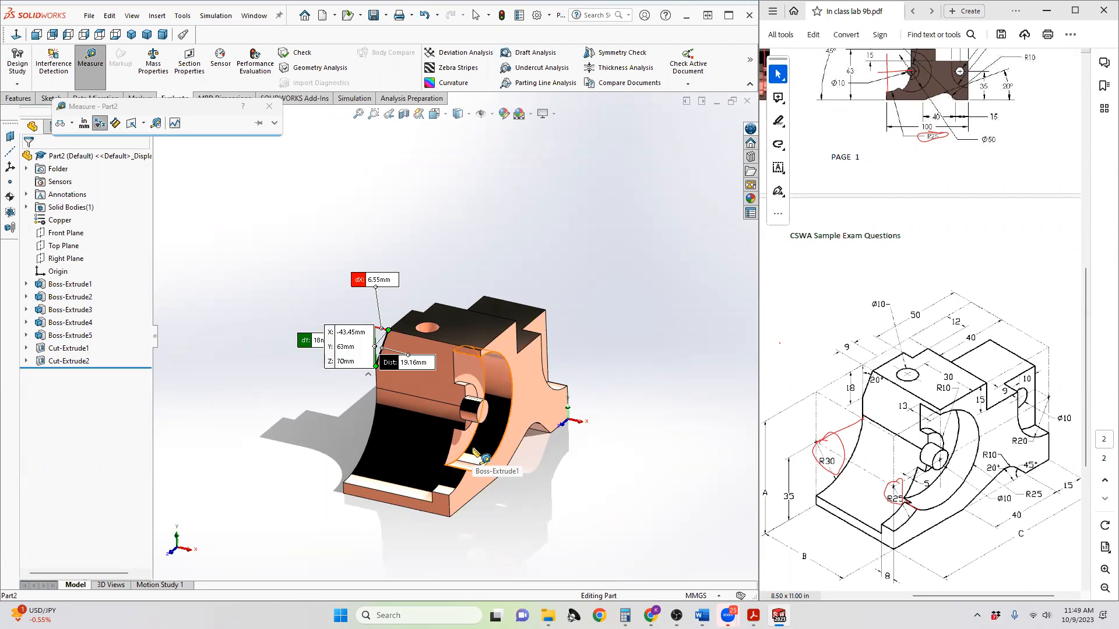
{"action": "scroll", "coordinate": [489, 432], "scroll_direction": "up", "scroll_amount": 1}
{"action": "middle_click_drag", "start_coordinate": [550, 407], "coordinate": [485, 430]}
{"action": "scroll", "coordinate": [580, 421], "scroll_direction": "down", "scroll_amount": 3}
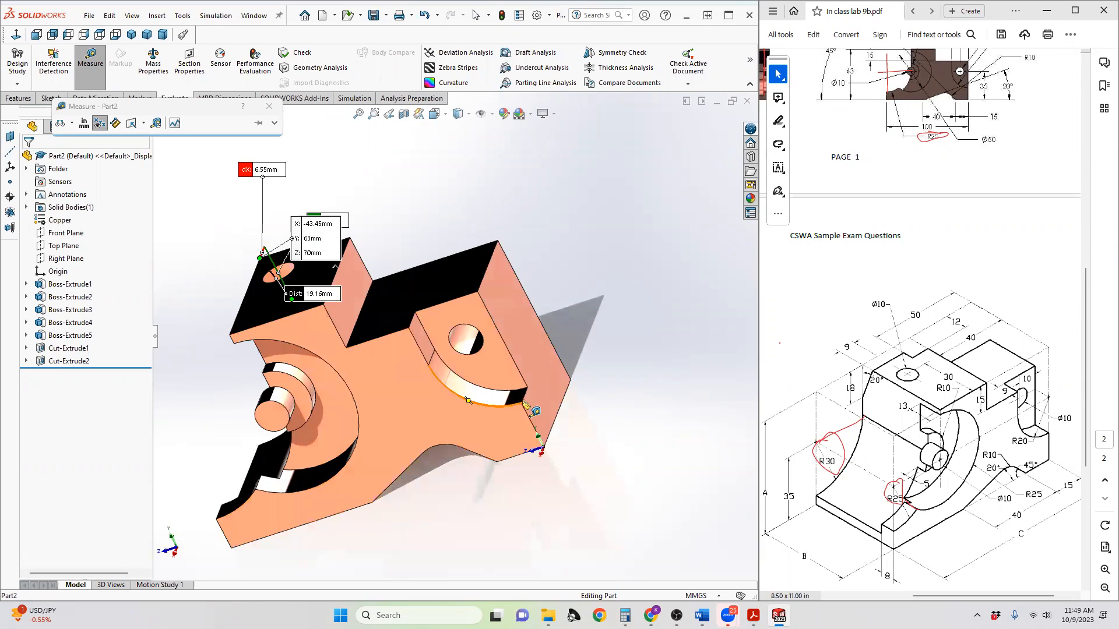
{"action": "scroll", "coordinate": [998, 404], "scroll_direction": "down", "scroll_amount": 1}
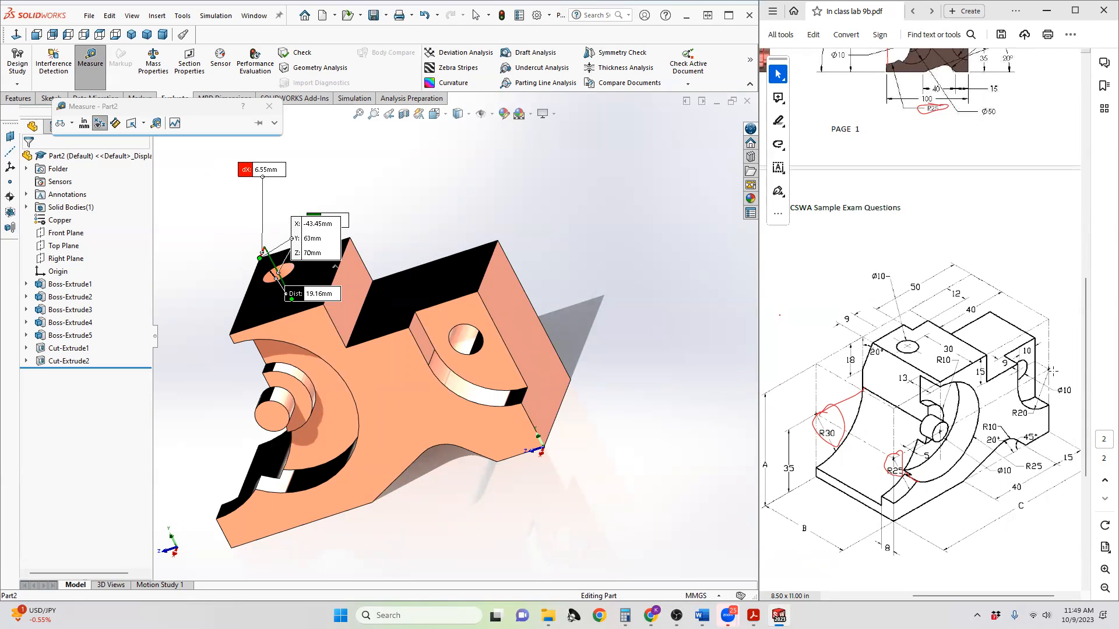
{"action": "mouse_move", "coordinate": [1014, 383]}
{"action": "middle_mouse_down"}
{"action": "mouse_move", "coordinate": [990, 408]}
{"action": "mouse_move", "coordinate": [1009, 495]}
{"action": "mouse_move", "coordinate": [973, 442]}
{"action": "mouse_move", "coordinate": [1023, 441]}
{"action": "middle_mouse_up"}
{"action": "scroll", "coordinate": [971, 415], "scroll_direction": "up", "scroll_amount": 3}
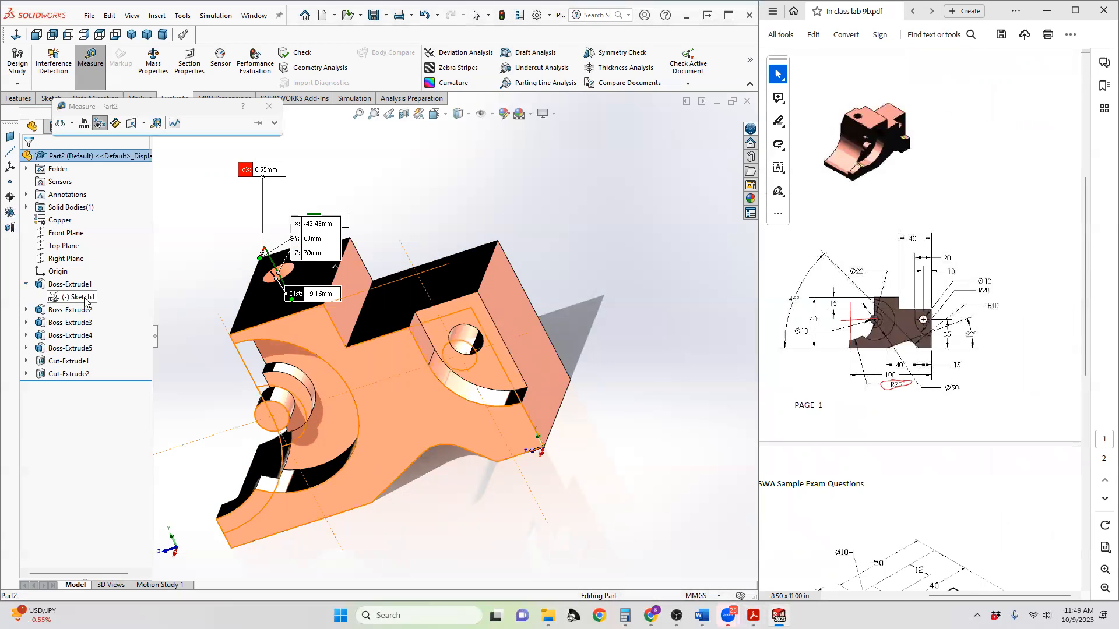
- Close the measurement and open Boss-Extrude1's Sketch1 for editing, with the full profile and its dimensions in view
{"action": "left_click", "coordinate": [25, 284]}
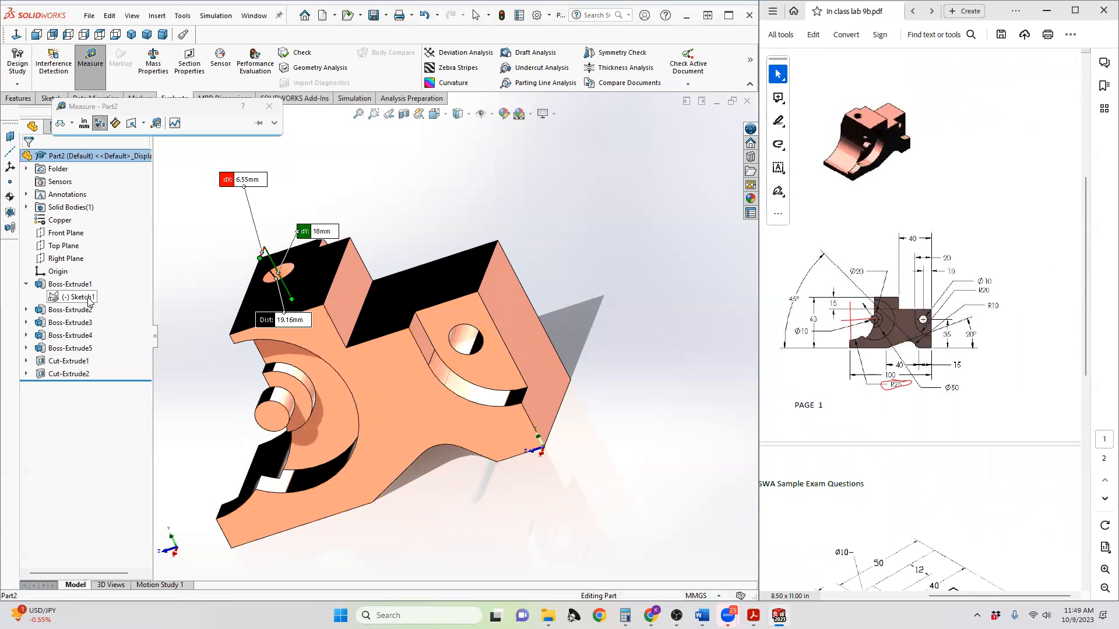
{"action": "left_click", "coordinate": [269, 106]}
{"action": "left_click", "coordinate": [18, 98]}
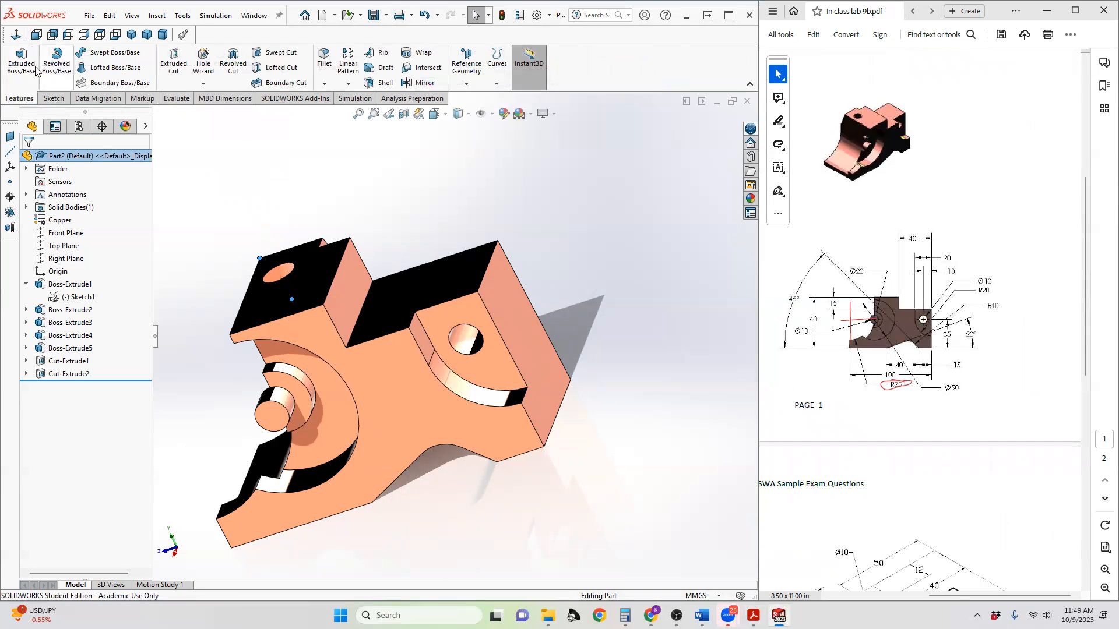
{"action": "left_click", "coordinate": [65, 296]}
{"action": "left_click", "coordinate": [68, 260]}
{"action": "mouse_move", "coordinate": [416, 394]}
{"action": "middle_mouse_down"}
{"action": "mouse_move", "coordinate": [567, 262]}
{"action": "mouse_move", "coordinate": [574, 280]}
{"action": "mouse_move", "coordinate": [566, 272]}
{"action": "middle_mouse_up"}
{"action": "scroll", "coordinate": [498, 233], "scroll_direction": "up", "scroll_amount": 3}
{"action": "mouse_move", "coordinate": [471, 199]}
{"action": "middle_mouse_down"}
{"action": "mouse_move", "coordinate": [457, 185]}
{"action": "mouse_move", "coordinate": [433, 229]}
{"action": "mouse_move", "coordinate": [457, 170]}
{"action": "mouse_move", "coordinate": [475, 232]}
{"action": "mouse_move", "coordinate": [495, 230]}
{"action": "middle_mouse_up"}
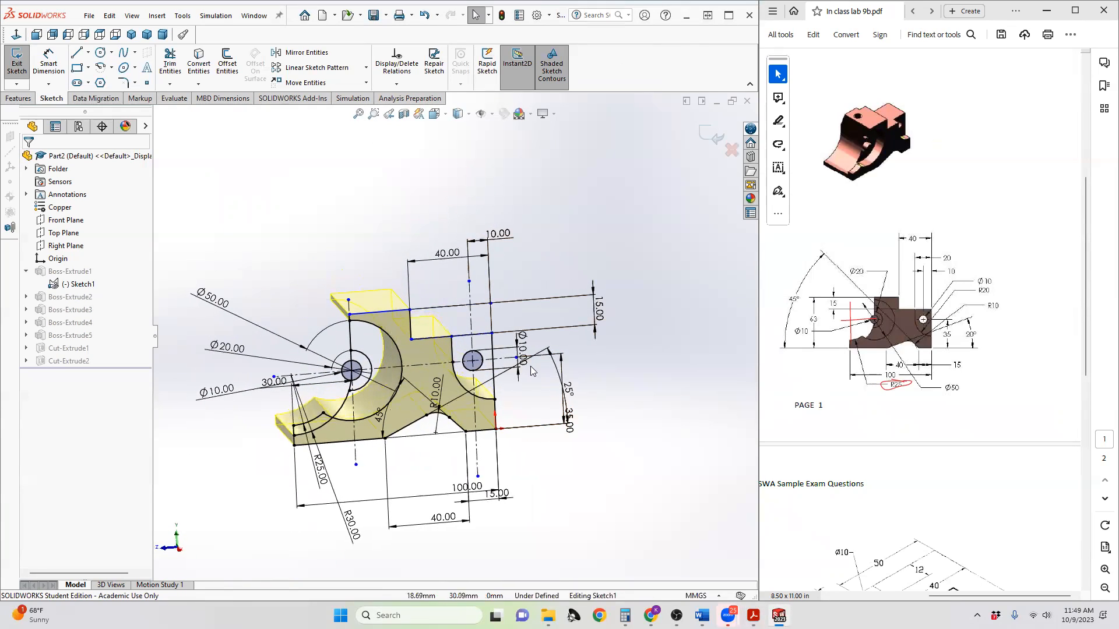
- Use trial dimensions to check the radius of the arc around the smaller hole and the cutout's horizontal width against the PDF
{"action": "scroll", "coordinate": [960, 315], "scroll_direction": "up", "scroll_amount": 3}
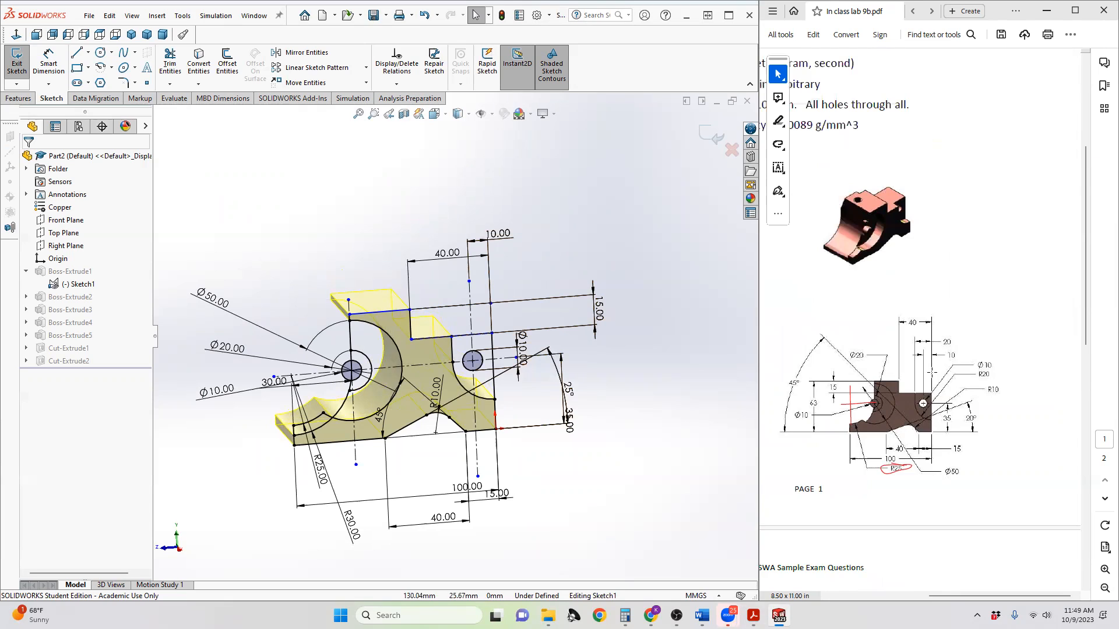
{"action": "scroll", "coordinate": [880, 307], "scroll_direction": "down", "scroll_amount": 2}
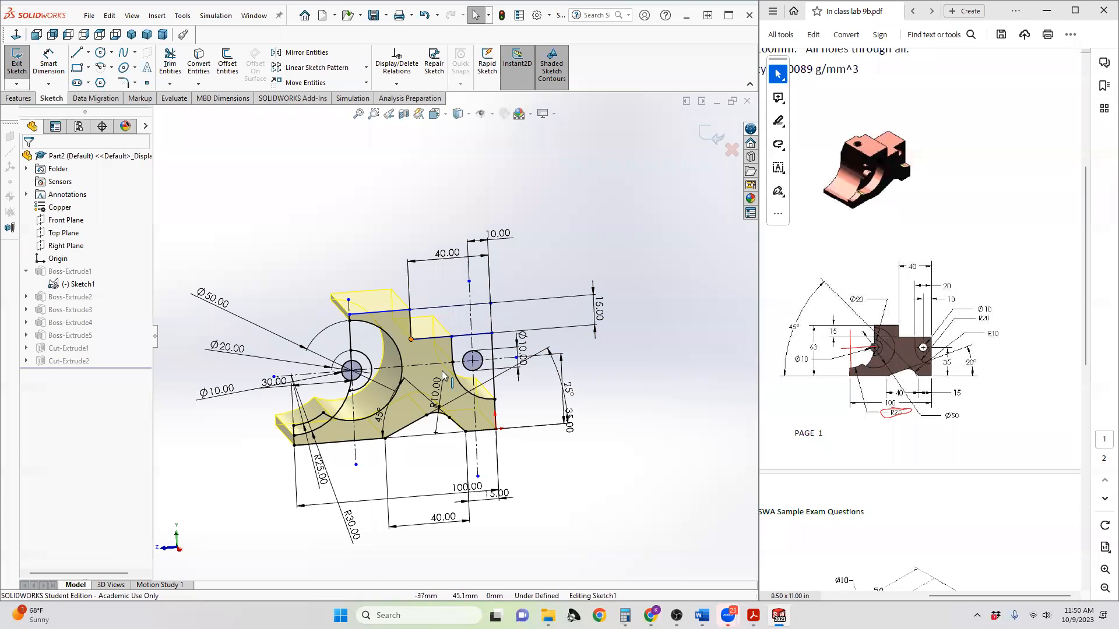
{"action": "left_click", "coordinate": [48, 64]}
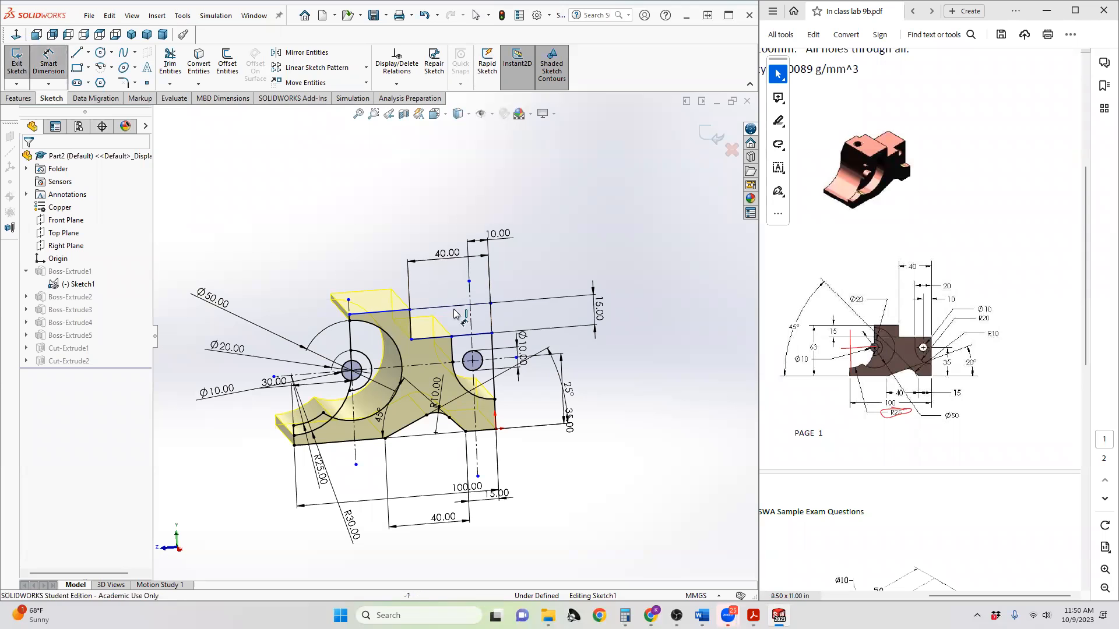
{"action": "left_click", "coordinate": [461, 384]}
{"action": "left_click", "coordinate": [308, 541]}
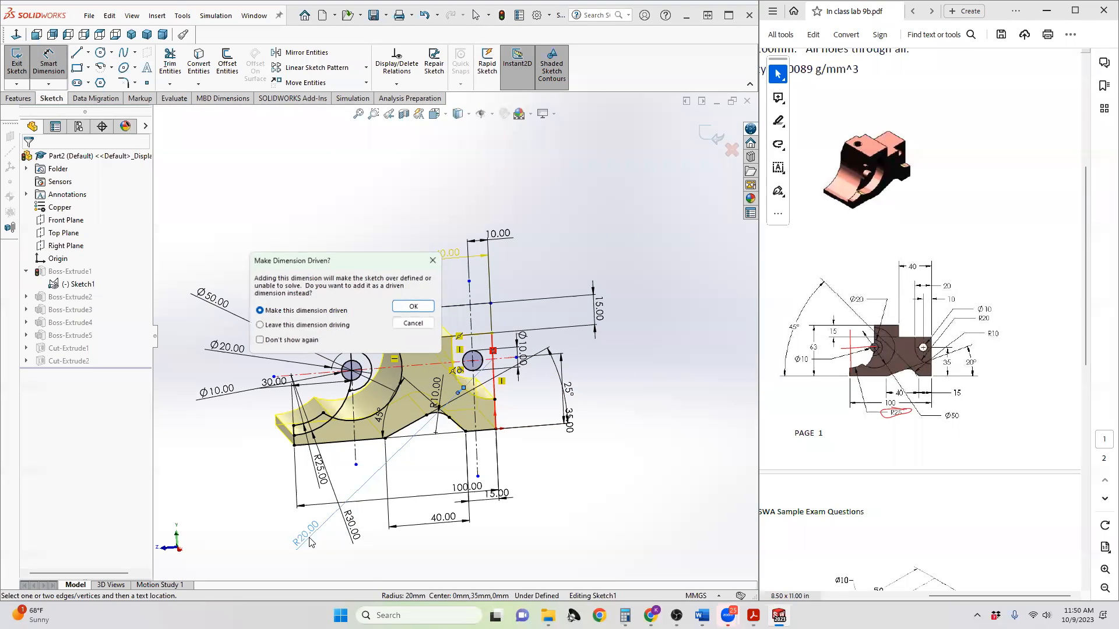
{"action": "left_click", "coordinate": [409, 325]}
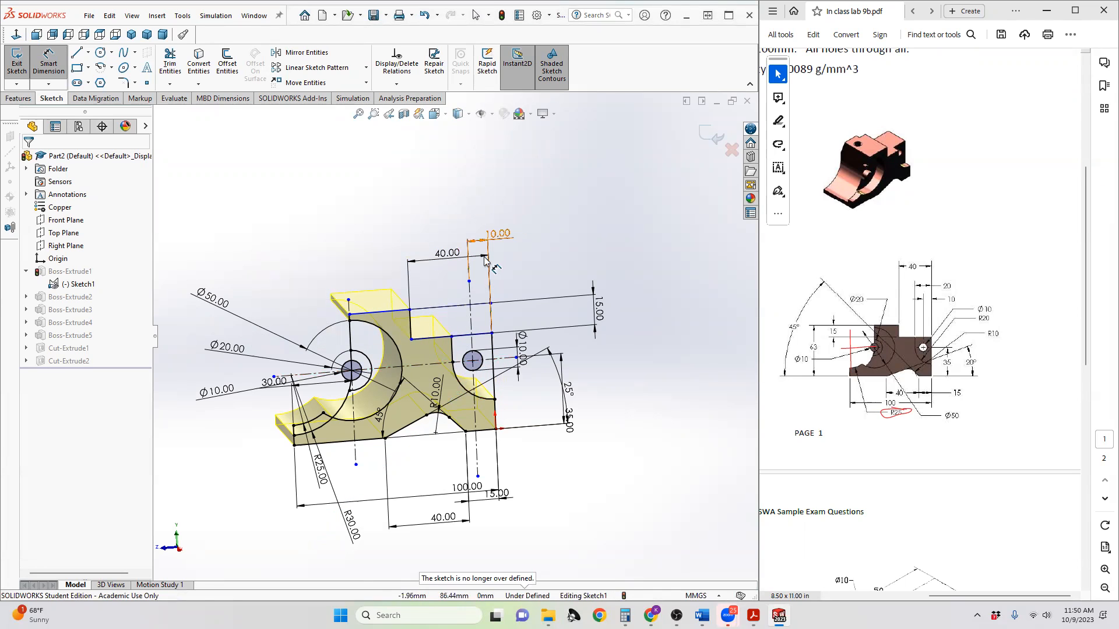
{"action": "left_click", "coordinate": [452, 349]}
{"action": "left_click", "coordinate": [493, 344]}
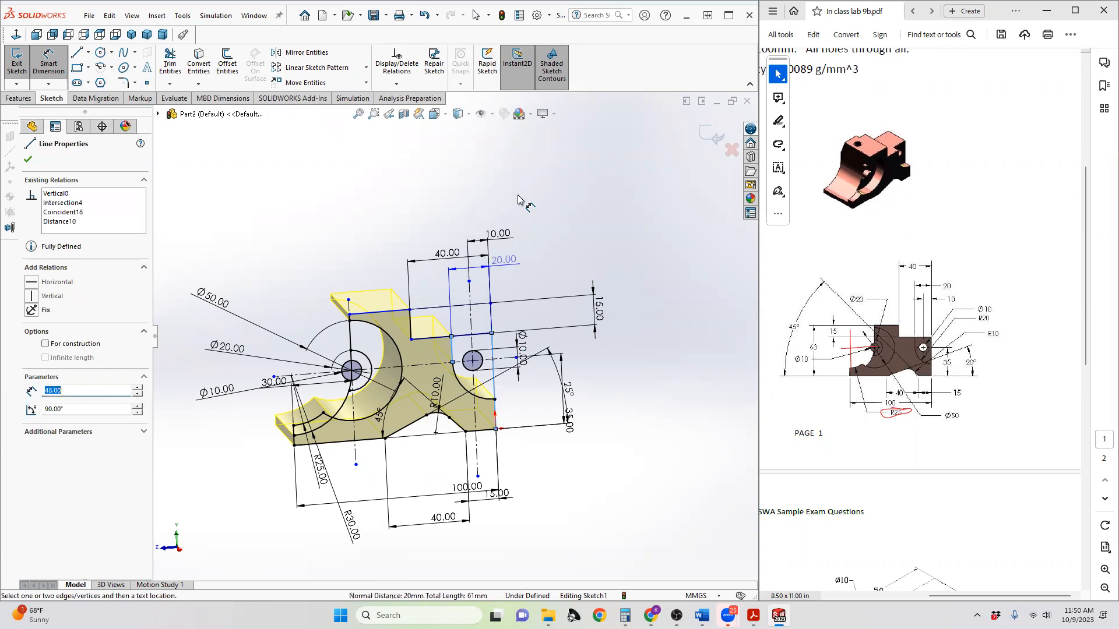
{"action": "key", "text": "Escape"}
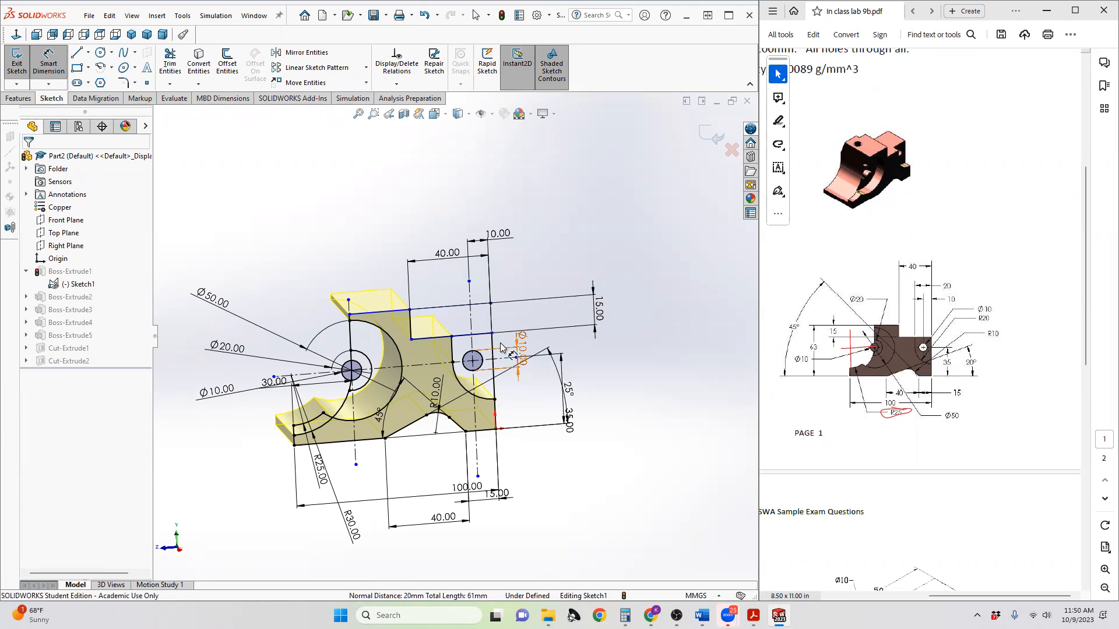
- Set the angle of the bottom notch's sloped line to 20° as in the PDF drawing, and exit the sketch to rebuild the part
{"action": "scroll", "coordinate": [507, 345], "scroll_direction": "down", "scroll_amount": 2}
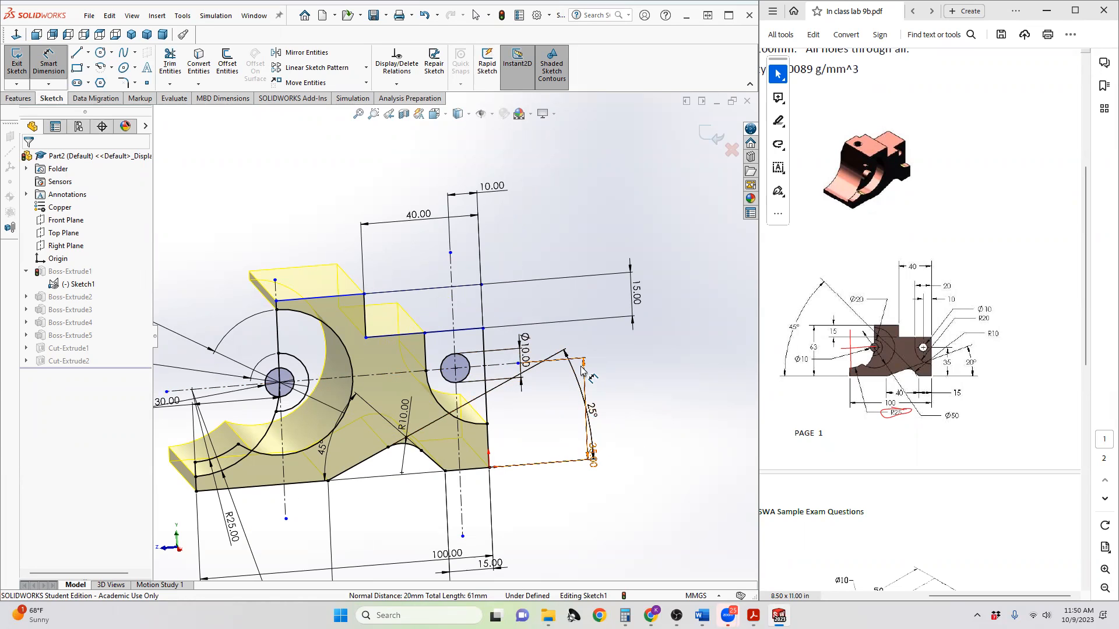
{"action": "scroll", "coordinate": [407, 365], "scroll_direction": "up", "scroll_amount": 2}
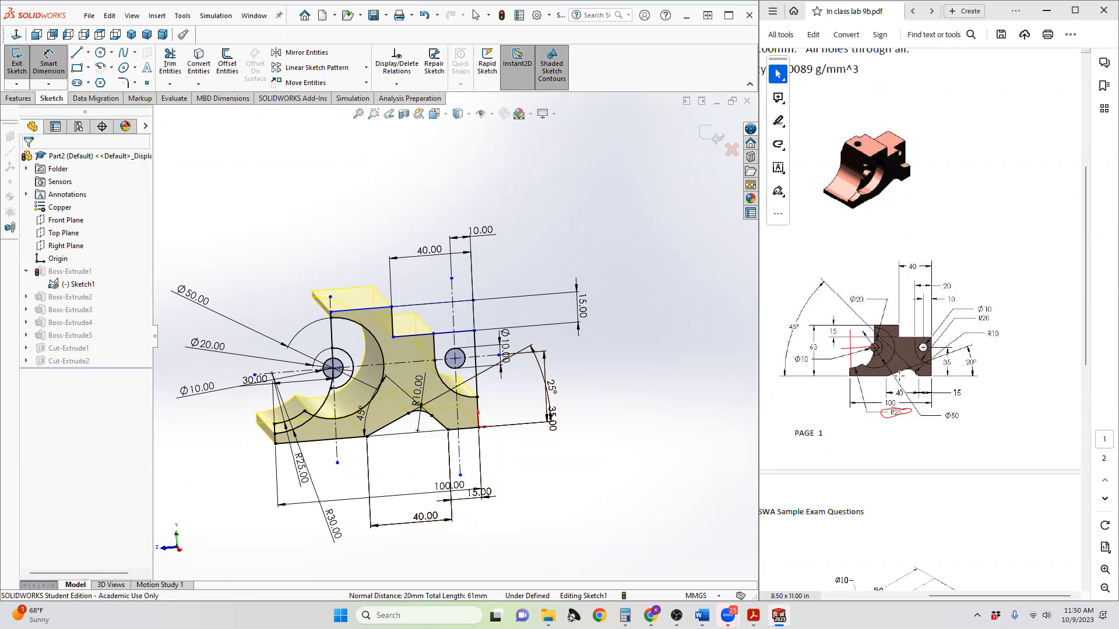
{"action": "scroll", "coordinate": [925, 387], "scroll_direction": "up", "scroll_amount": 1}
{"action": "scroll", "coordinate": [927, 388], "scroll_direction": "up", "scroll_amount": 2}
{"action": "scroll", "coordinate": [926, 390], "scroll_direction": "down", "scroll_amount": 3}
{"action": "double_click", "coordinate": [551, 387]}
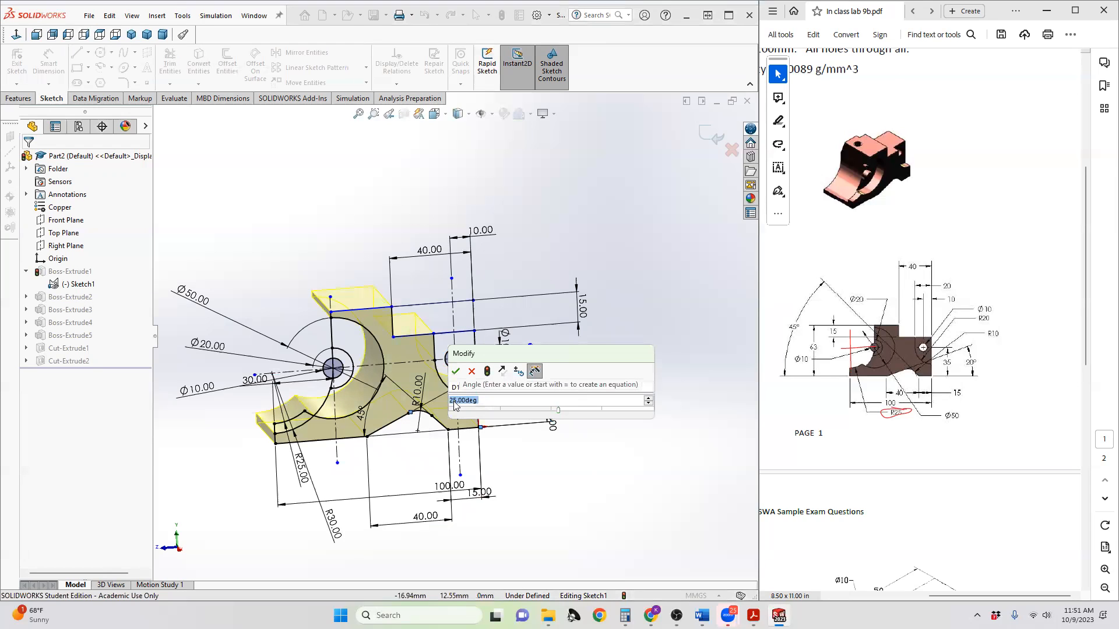
{"action": "type", "text": "20"}
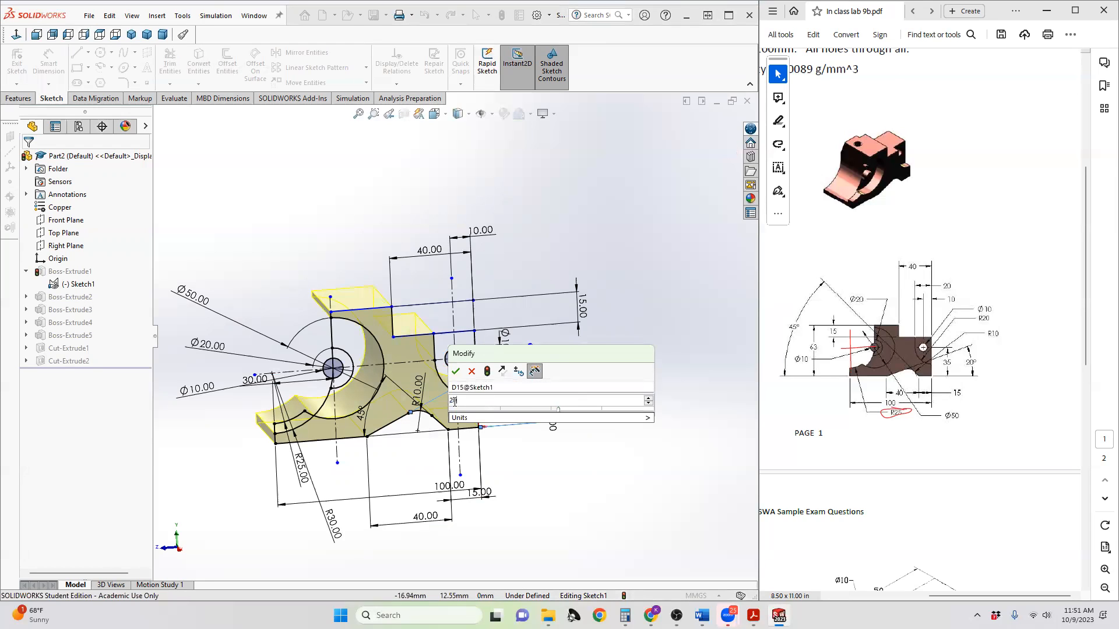
{"action": "key", "text": "Return"}
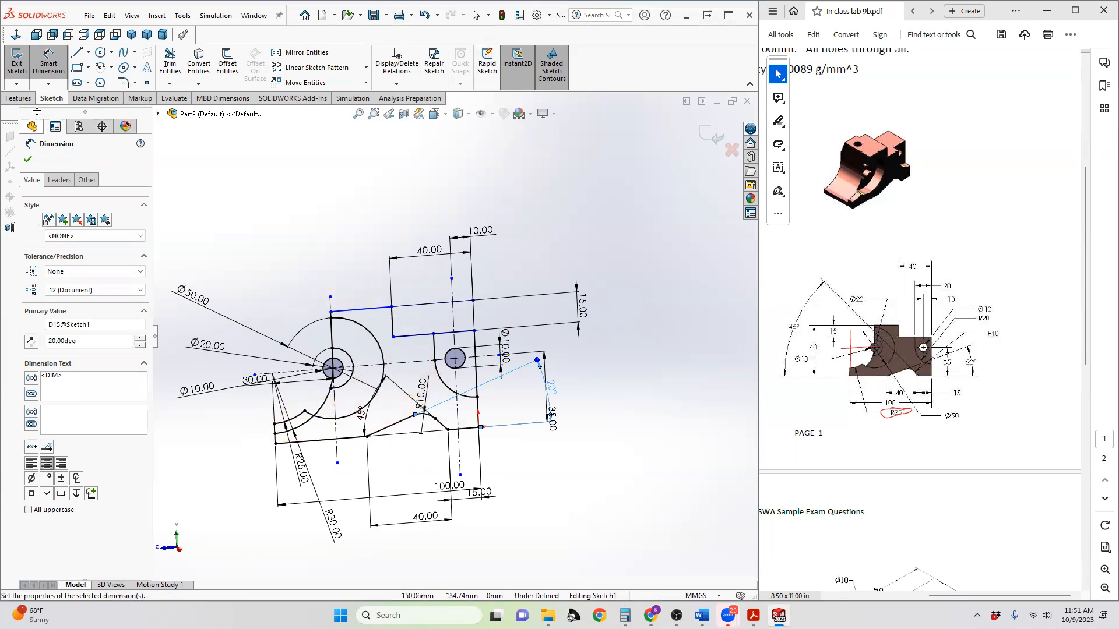
{"action": "left_click", "coordinate": [15, 66]}
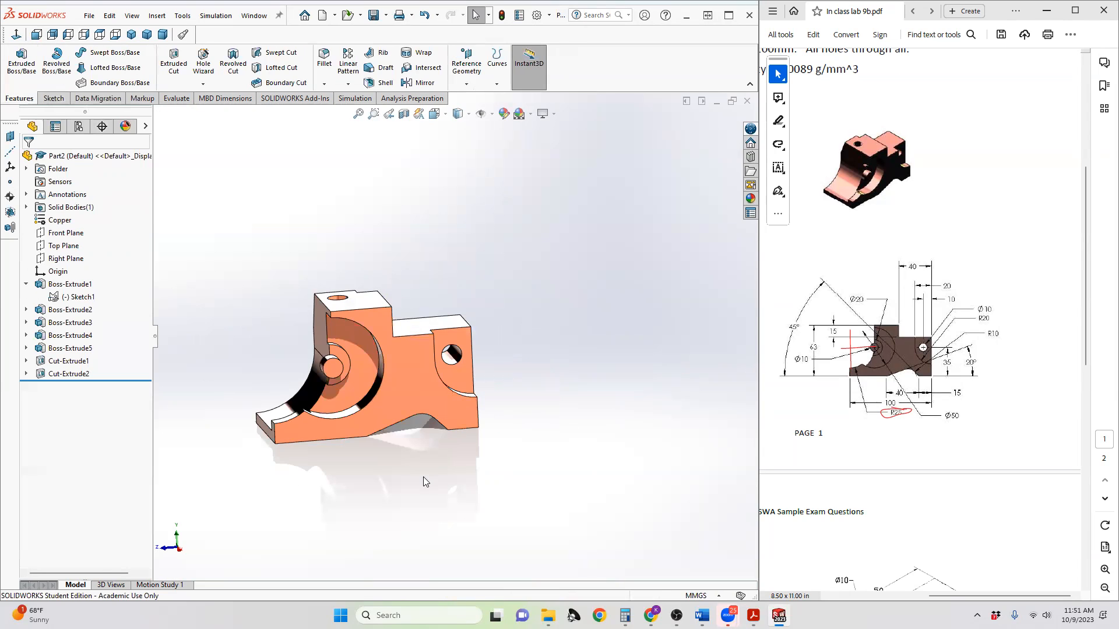
- Inspect the rebuilt part against the PDF's isometric drawing and evaluate its mass properties
{"action": "middle_click_drag", "start_coordinate": [482, 376], "coordinate": [512, 411]}
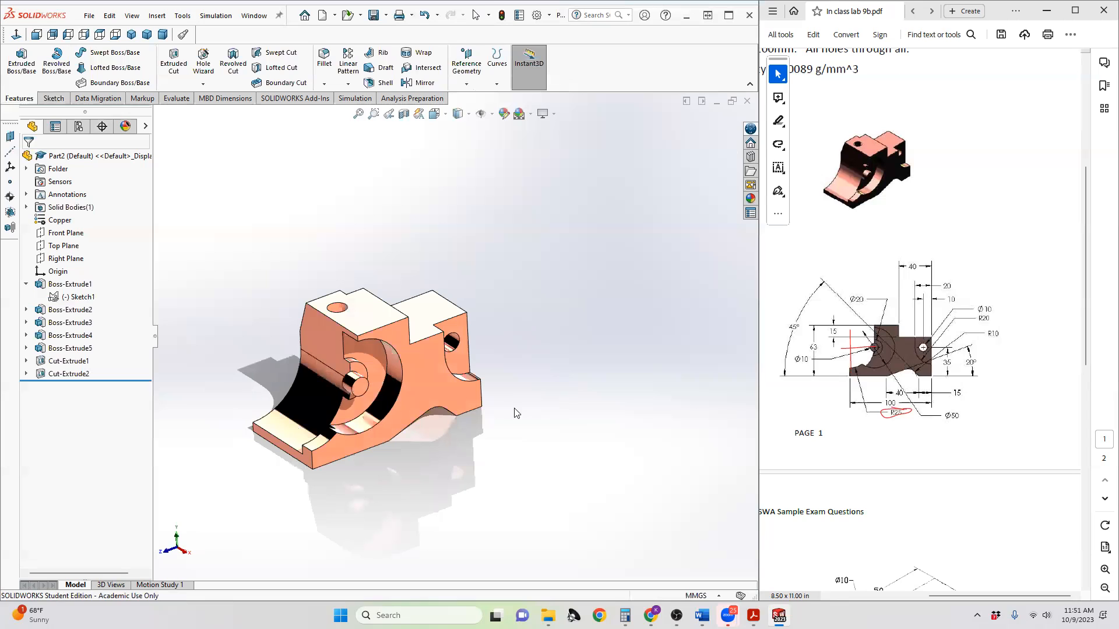
{"action": "scroll", "coordinate": [308, 334], "scroll_direction": "down", "scroll_amount": 3}
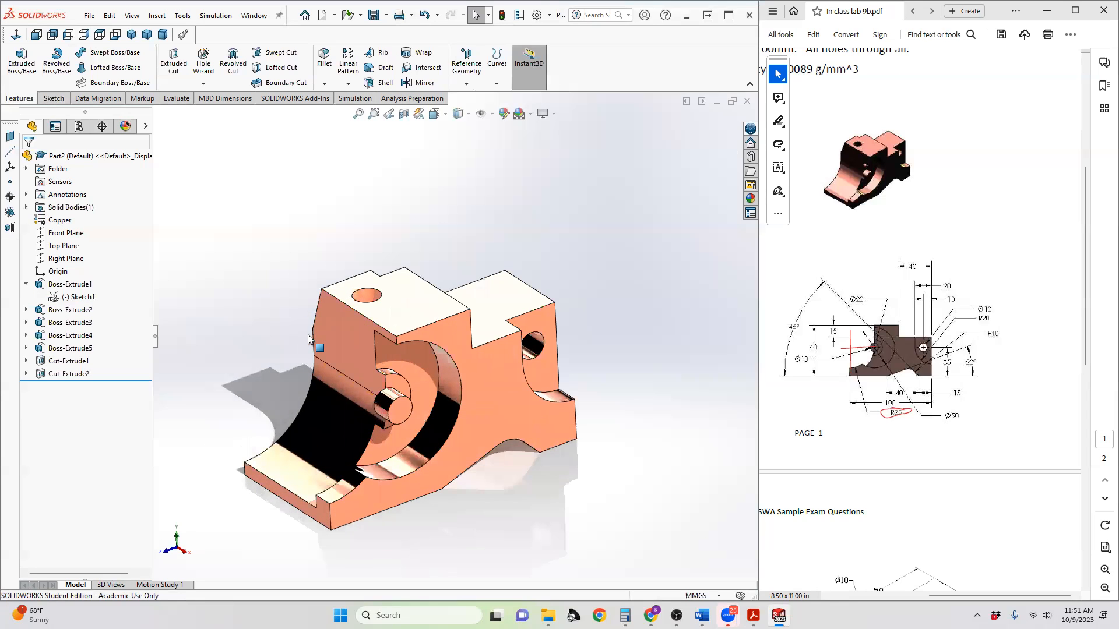
{"action": "scroll", "coordinate": [302, 353], "scroll_direction": "down", "scroll_amount": 3}
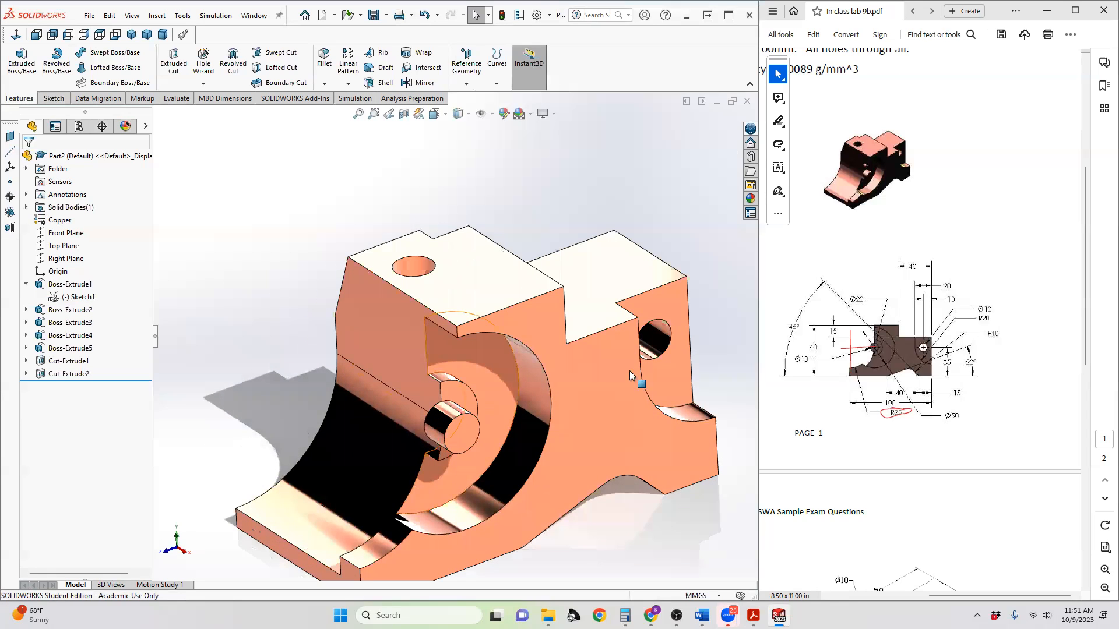
{"action": "scroll", "coordinate": [924, 288], "scroll_direction": "down", "scroll_amount": 5}
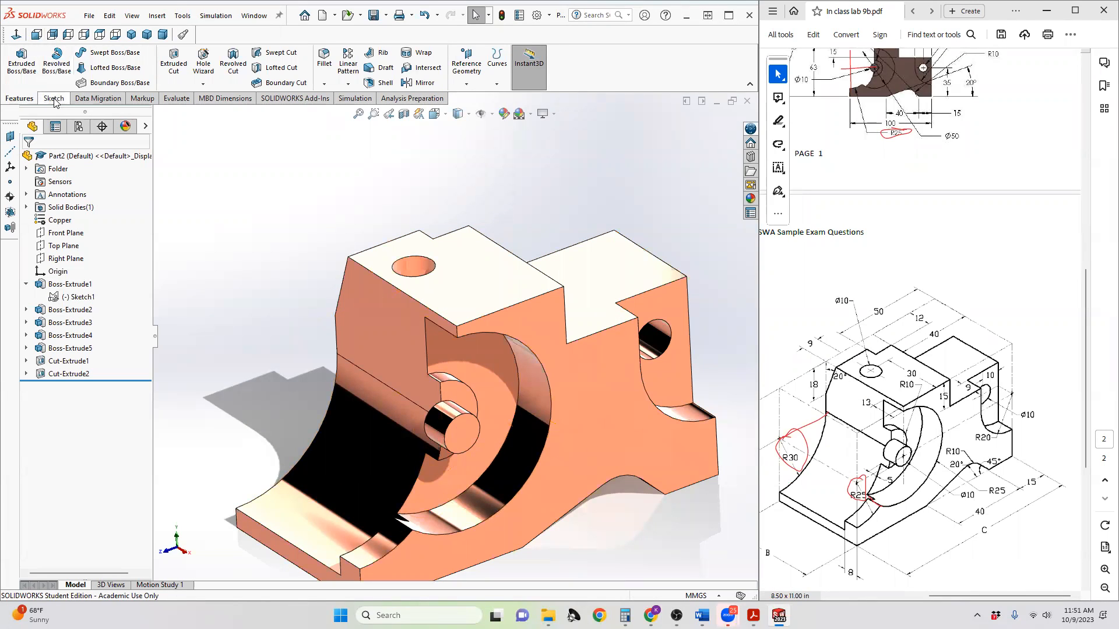
{"action": "left_click", "coordinate": [181, 101]}
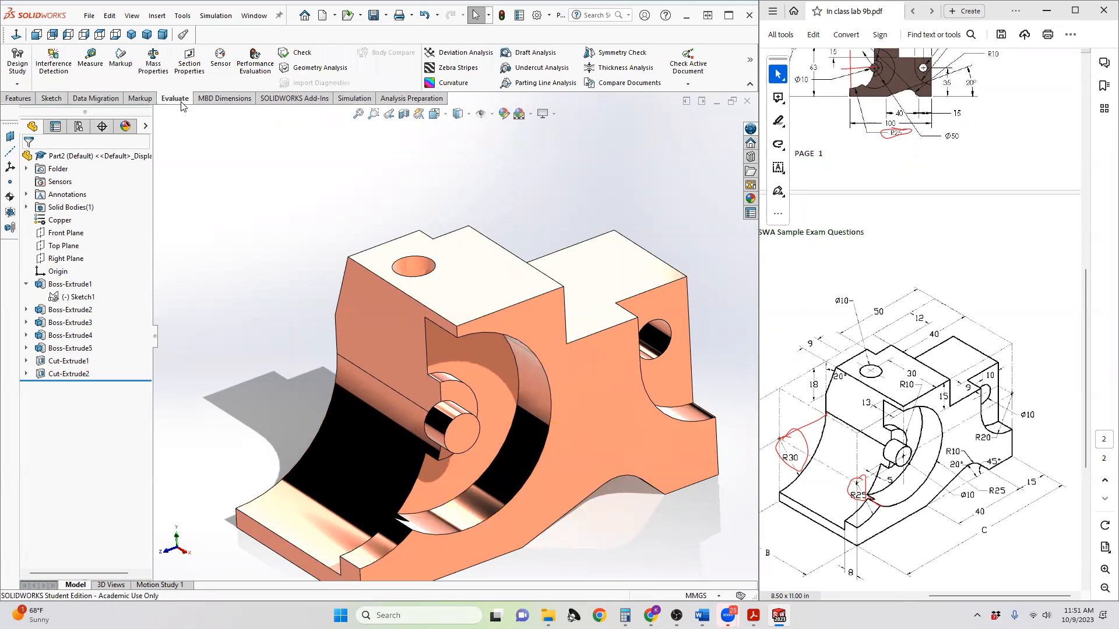
{"action": "left_click", "coordinate": [153, 65]}
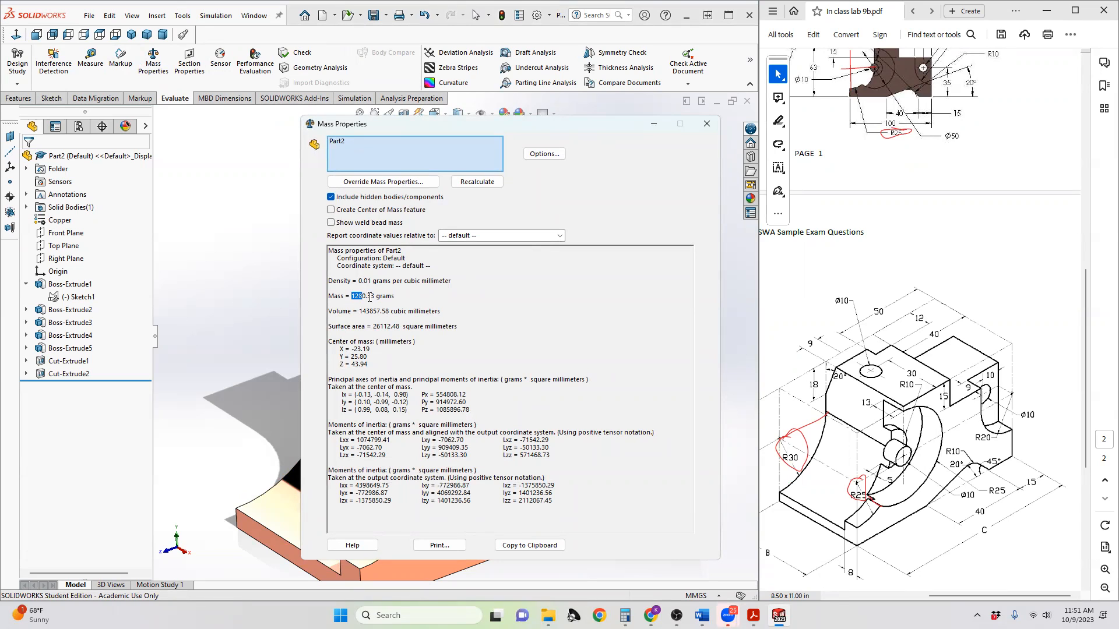
- Compare the part's reported mass with answer choice b) 1280 in the PDF's overall mass question
{"action": "left_click_drag", "start_coordinate": [974, 596], "coordinate": [882, 592]}
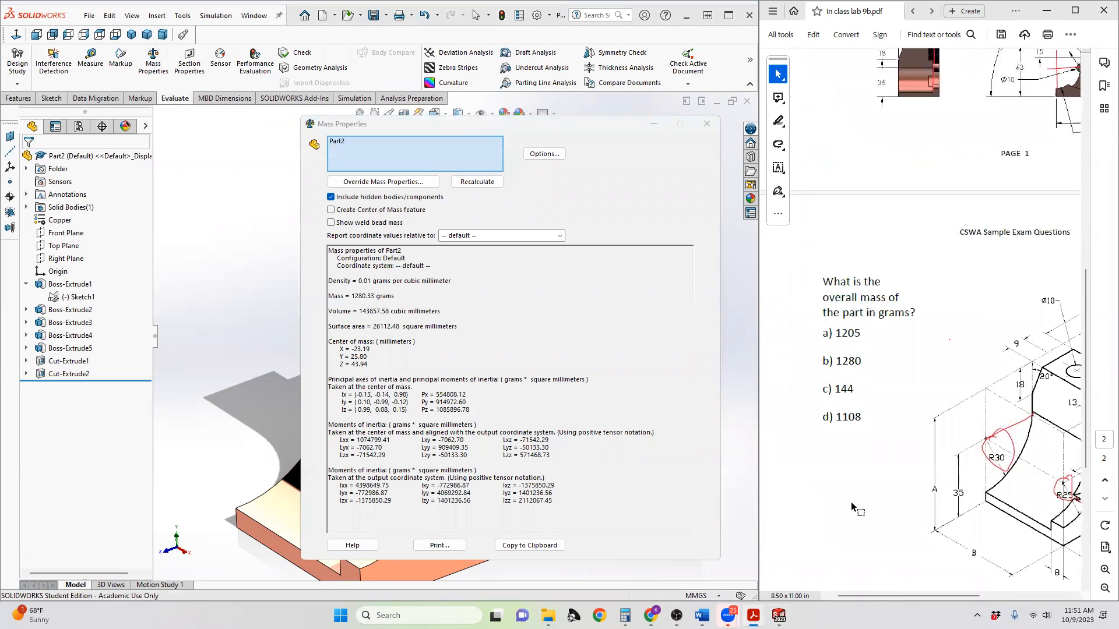
{"action": "left_click_drag", "start_coordinate": [839, 359], "coordinate": [862, 360]}
{"action": "left_click", "coordinate": [857, 372]}
{"action": "left_click_drag", "start_coordinate": [862, 361], "coordinate": [836, 362]}
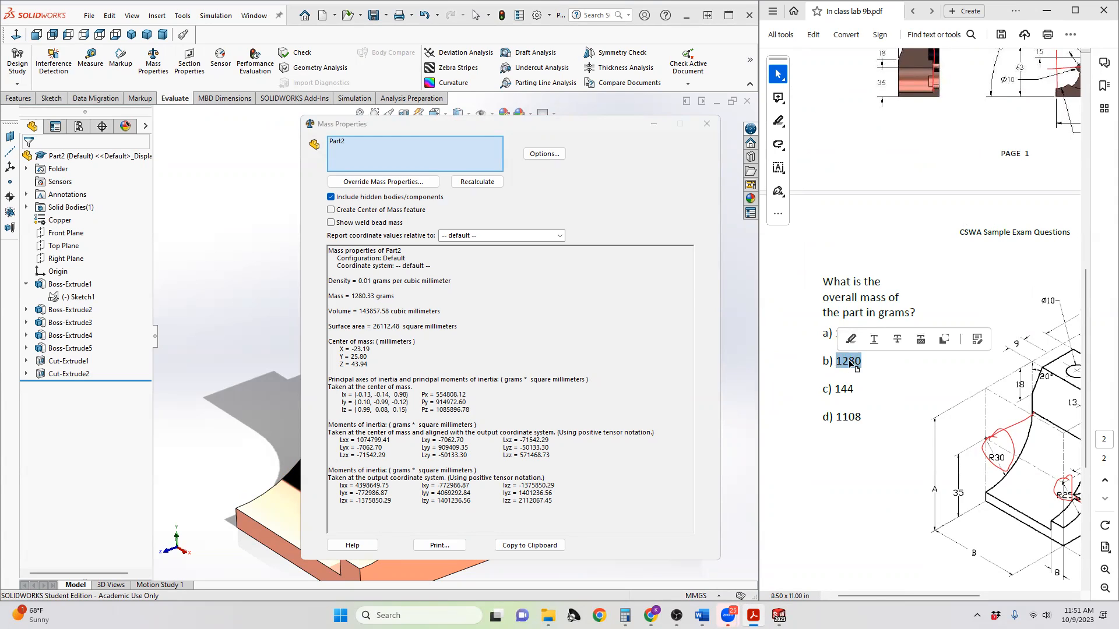
{"action": "left_click", "coordinate": [860, 392]}
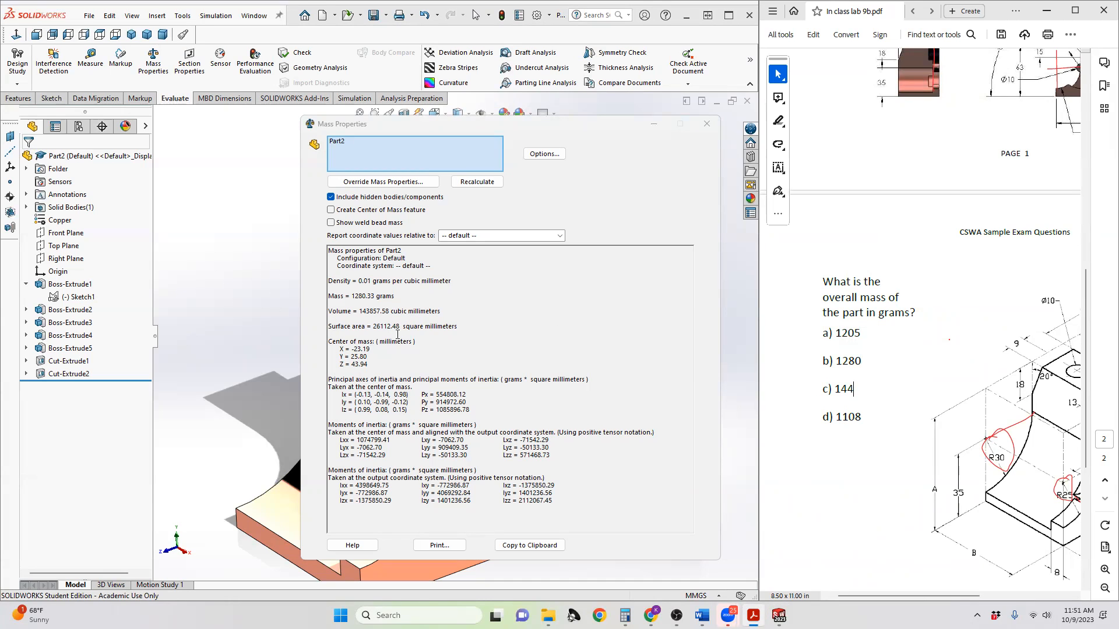
{"action": "double_click", "coordinate": [362, 297]}
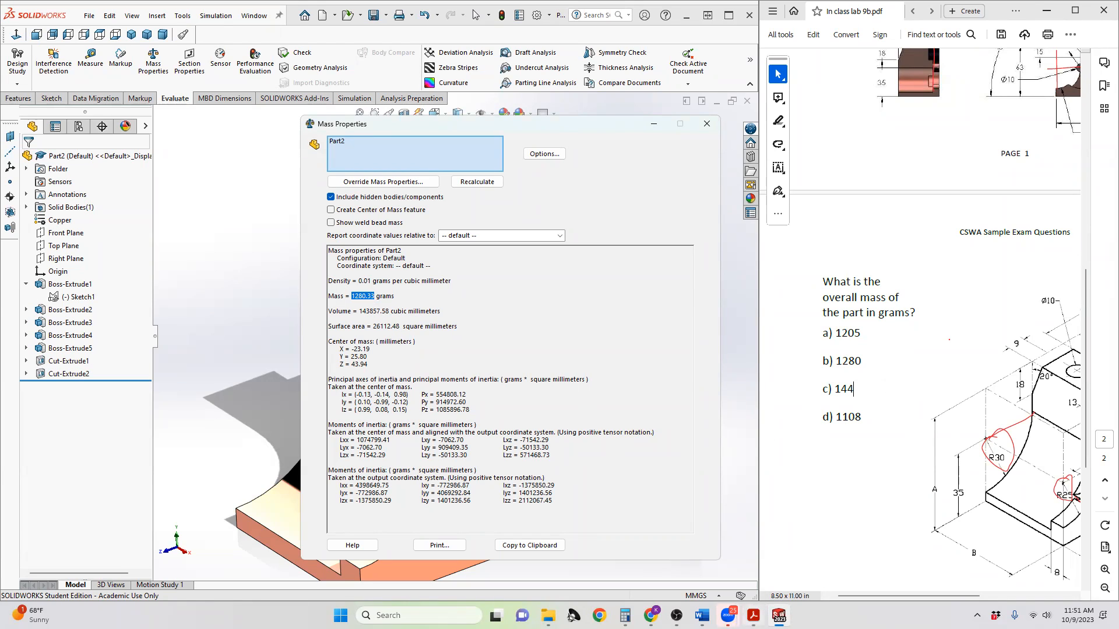
- Divide 1280.33 by 1280 in Calculator to check the deviation, and close both the calculator and the mass properties report
{"action": "left_click", "coordinate": [625, 615]}
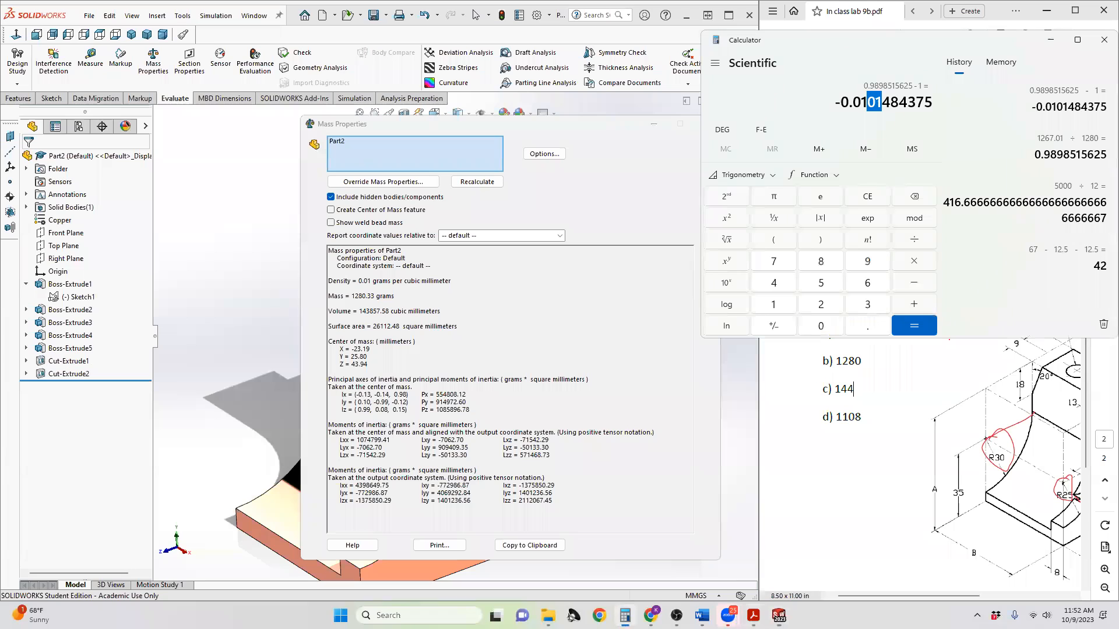
{"action": "type", "text": "1280."}
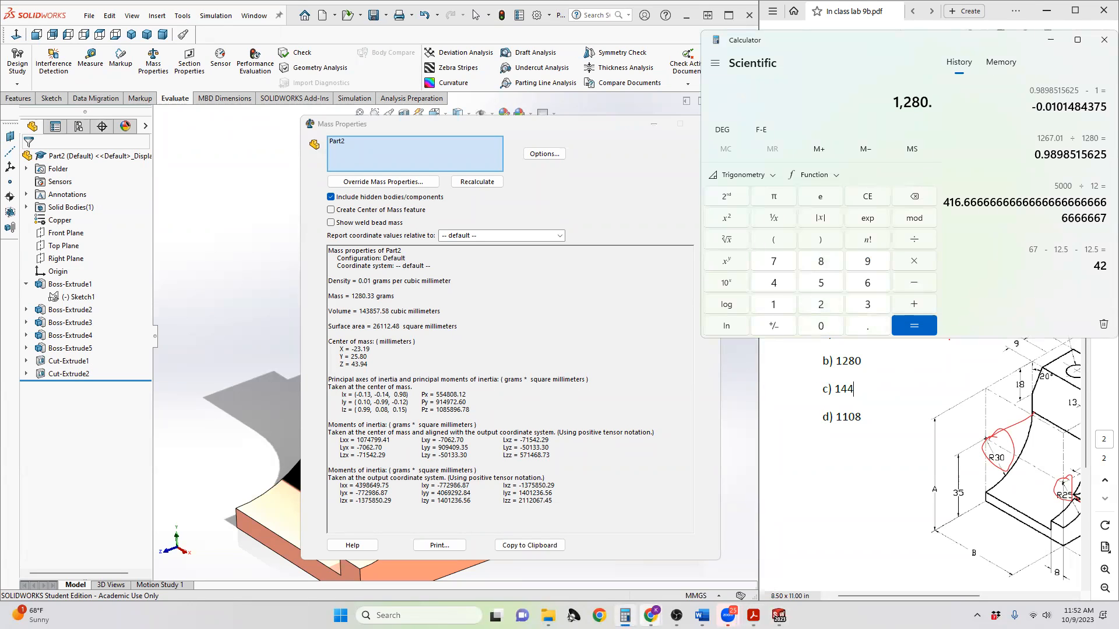
{"action": "type", "text": "33/1280"}
{"action": "key", "text": "Return"}
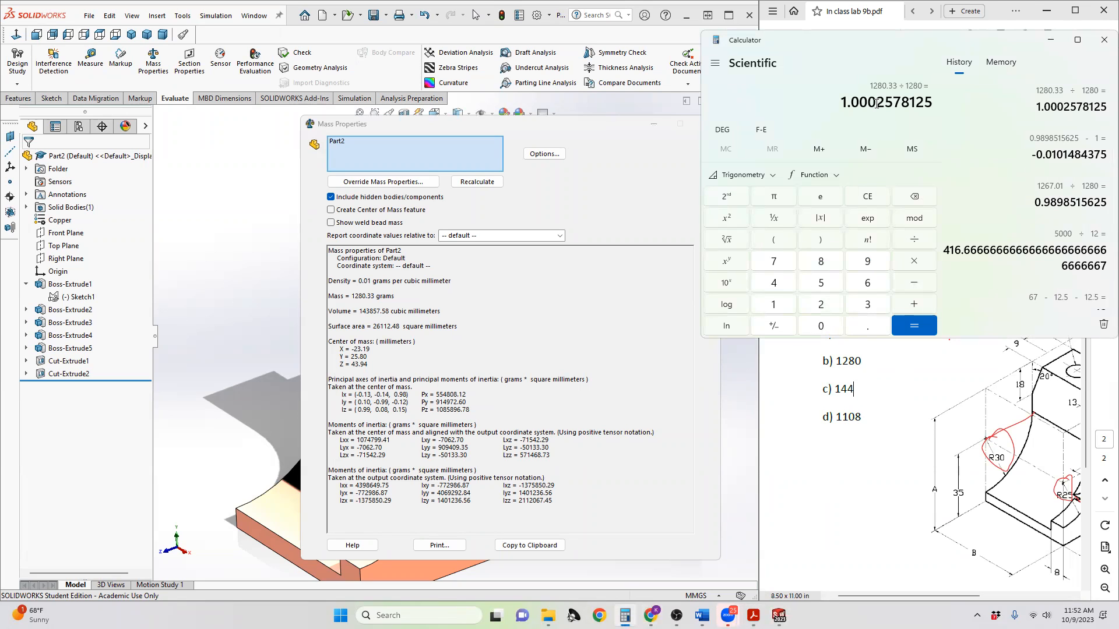
{"action": "left_click_drag", "start_coordinate": [878, 104], "coordinate": [883, 109]}
{"action": "left_click", "coordinate": [1098, 39]}
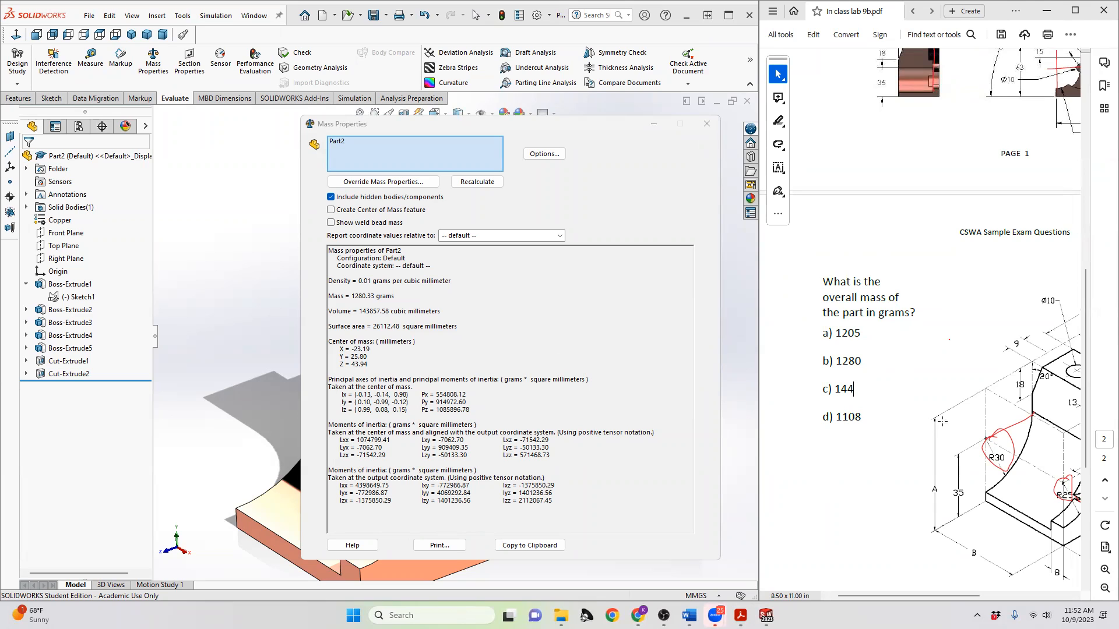
{"action": "left_click_drag", "start_coordinate": [912, 595], "coordinate": [1001, 599]}
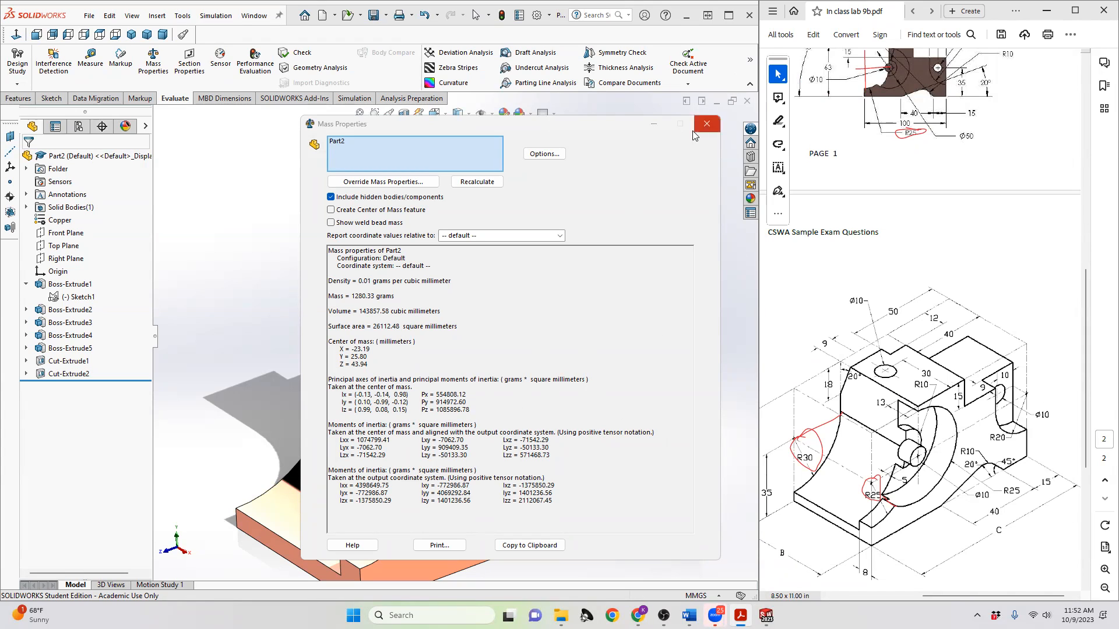
{"action": "left_click", "coordinate": [716, 122]}
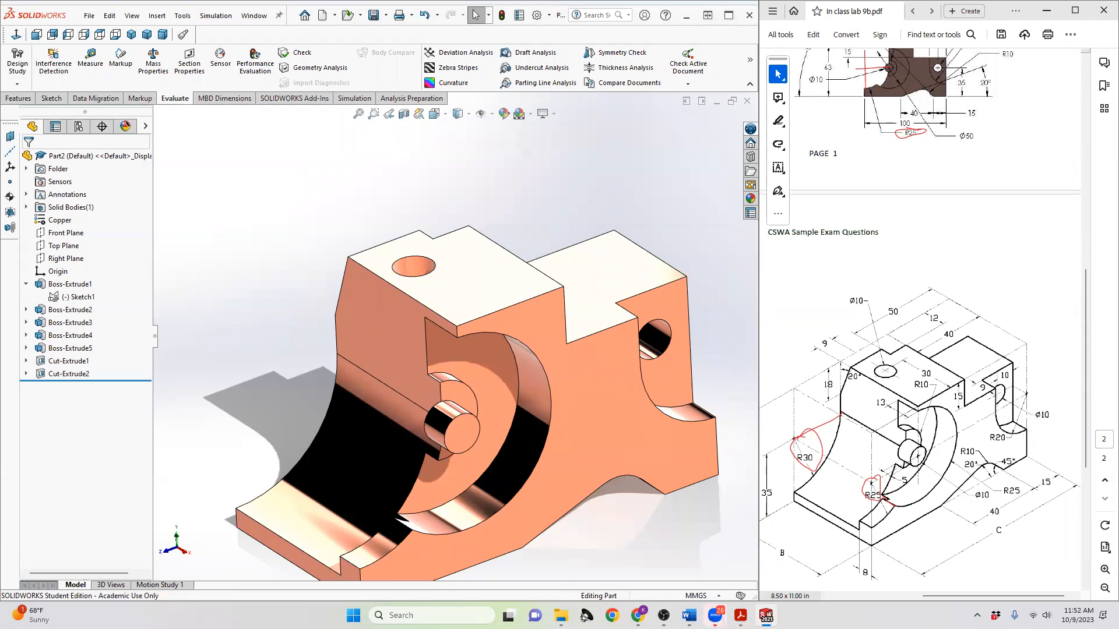
- Review the PDF's mass answer choices, isometric dimensions and page 1 side view once more
{"action": "left_click_drag", "start_coordinate": [985, 594], "coordinate": [885, 585]}
{"action": "left_click_drag", "start_coordinate": [876, 361], "coordinate": [852, 365]}
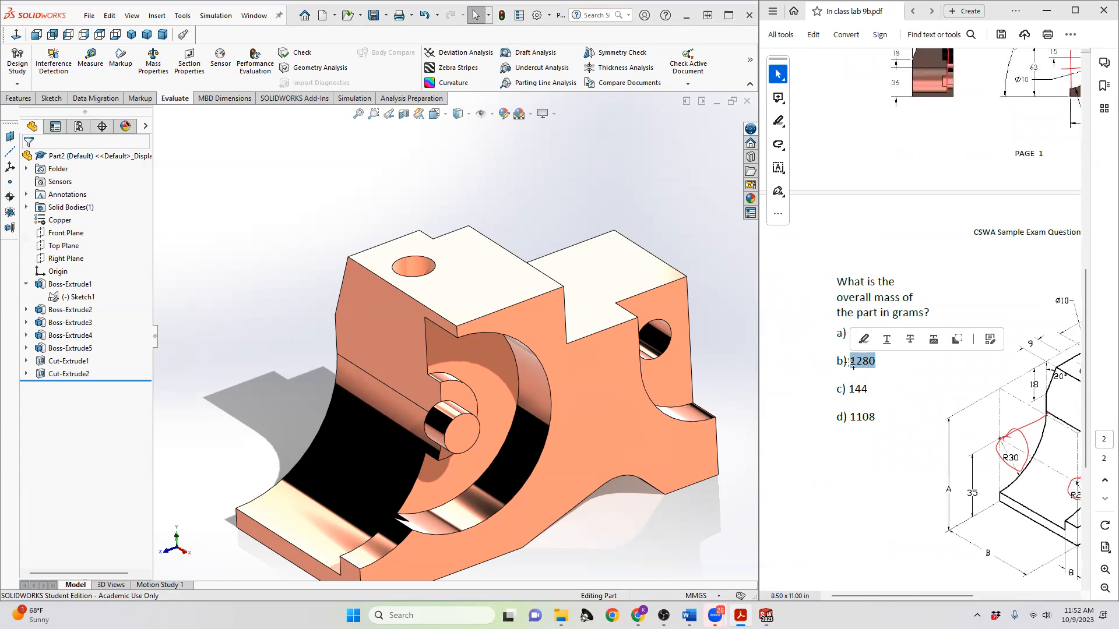
{"action": "left_click_drag", "start_coordinate": [912, 596], "coordinate": [1001, 584]}
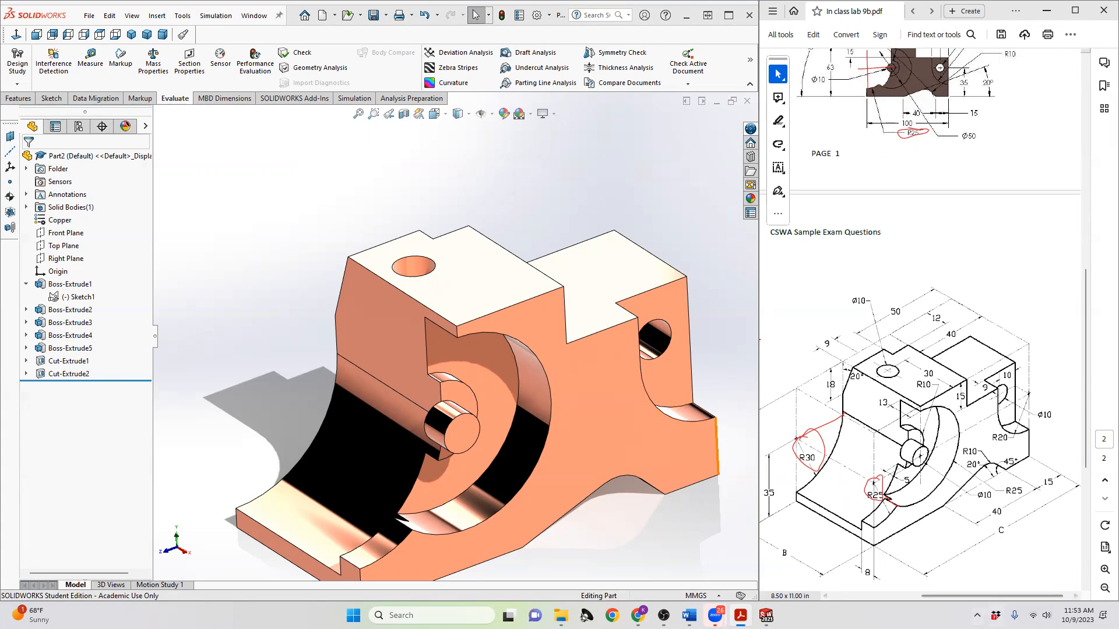
{"action": "mouse_move", "coordinate": [954, 593]}
{"action": "left_mouse_down"}
{"action": "mouse_move", "coordinate": [871, 590]}
{"action": "mouse_move", "coordinate": [894, 588]}
{"action": "left_mouse_up"}
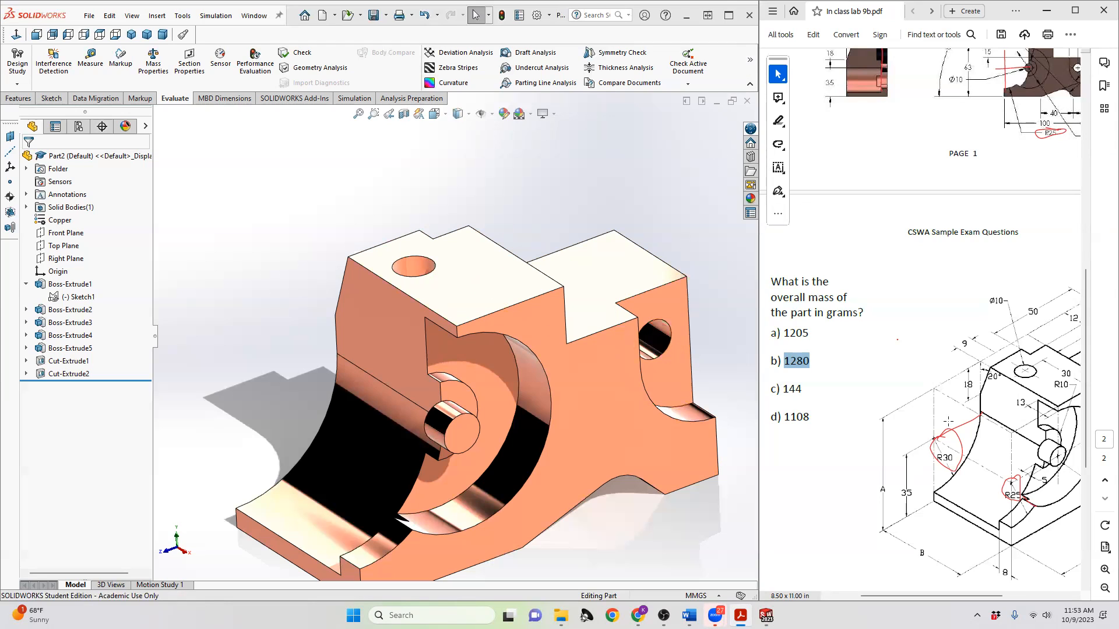
{"action": "left_click_drag", "start_coordinate": [915, 595], "coordinate": [964, 592]}
{"action": "scroll", "coordinate": [967, 442], "scroll_direction": "up", "scroll_amount": 5}
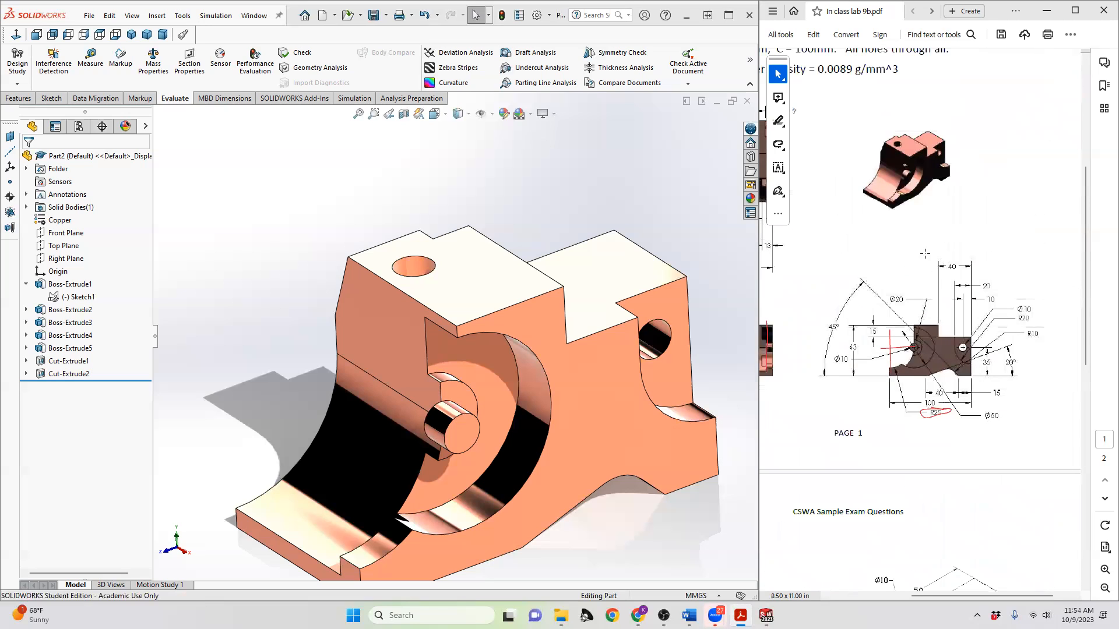
{"action": "scroll", "coordinate": [884, 311], "scroll_direction": "down", "scroll_amount": 7}
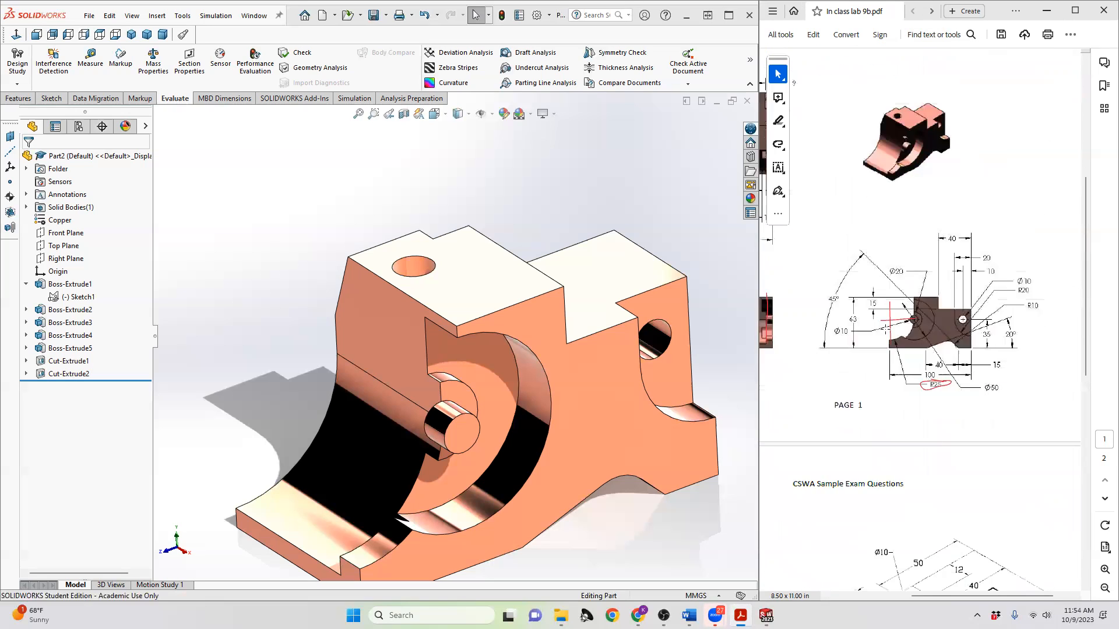
{"action": "scroll", "coordinate": [884, 311], "scroll_direction": "up", "scroll_amount": 9}
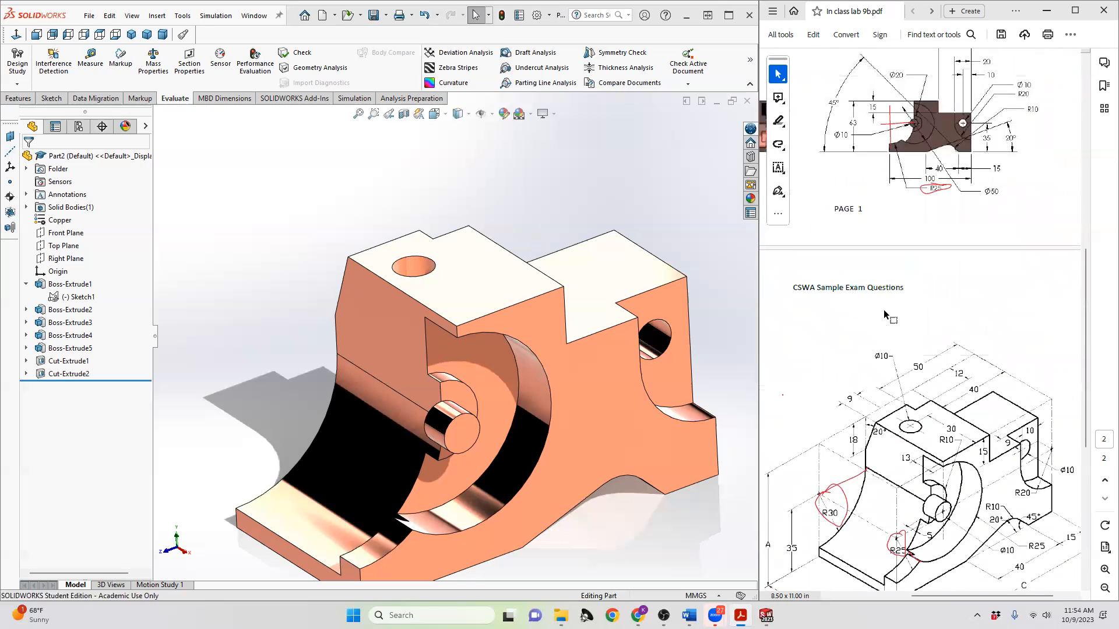
- Switch the PDF viewer to Practice exam 1.pdf and zoom out around its Part 2: Part Modeling drawings
{"action": "left_click", "coordinate": [931, 11]}
{"action": "left_click", "coordinate": [849, 13]}
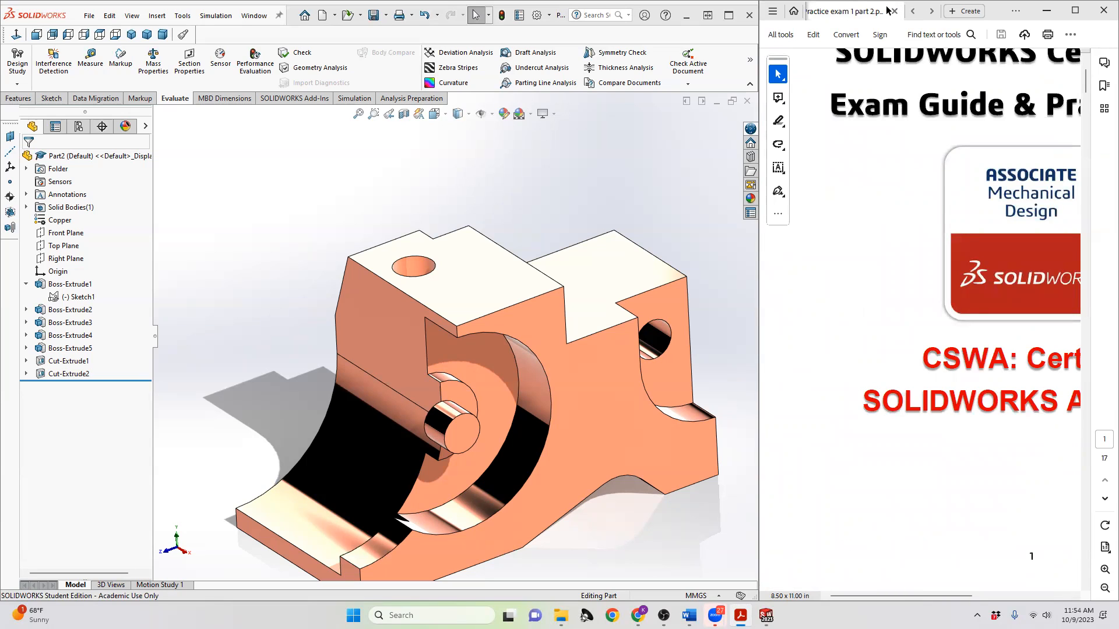
{"action": "left_click", "coordinate": [895, 12]}
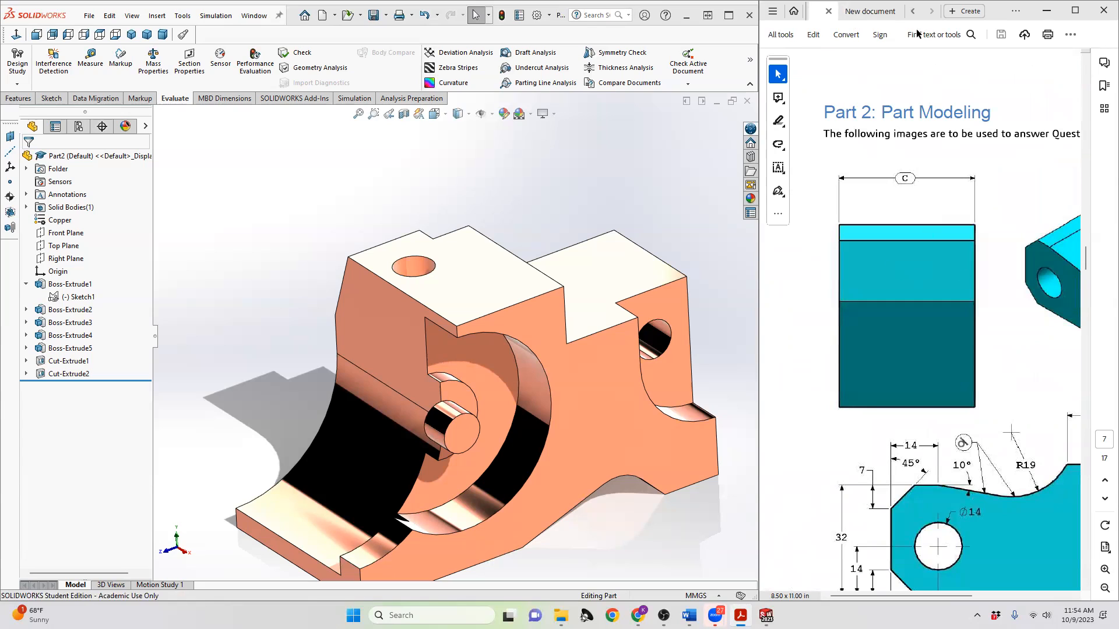
{"action": "left_click", "coordinate": [894, 11]}
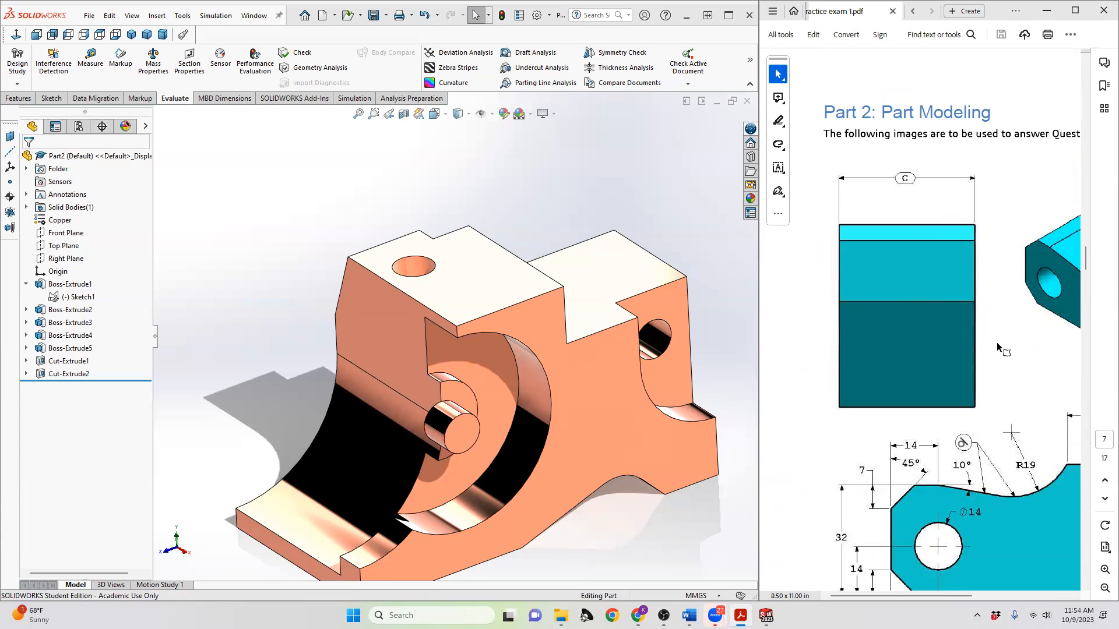
{"action": "left_click", "coordinate": [964, 11]}
{"action": "left_click", "coordinate": [955, 14]}
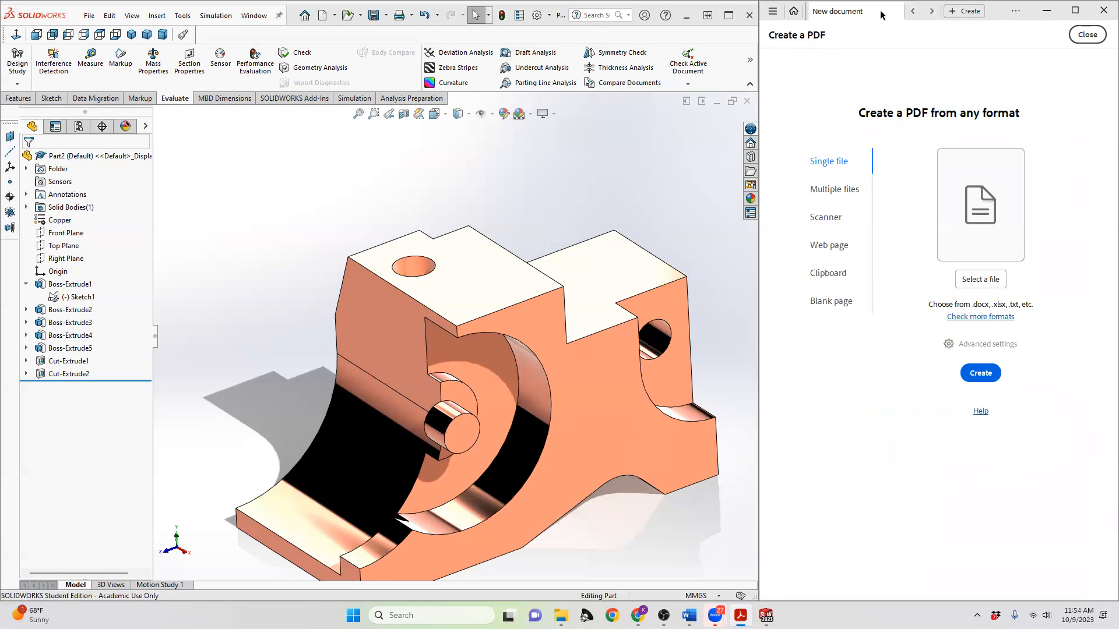
{"action": "left_click", "coordinate": [913, 13]}
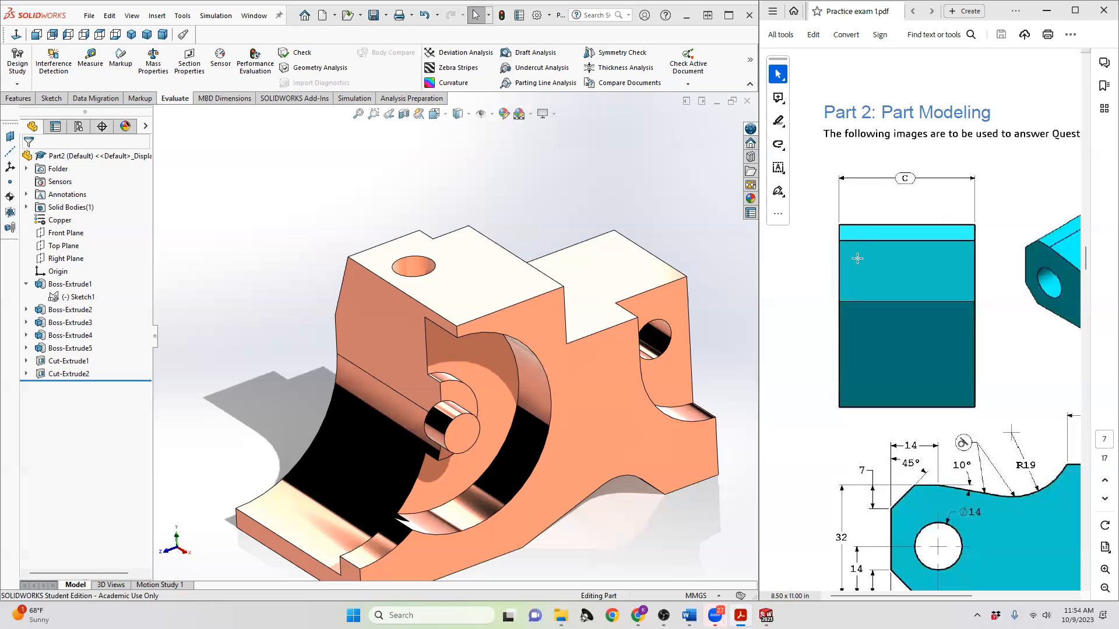
{"action": "scroll", "coordinate": [795, 313], "scroll_direction": "down", "scroll_amount": 2, "text": "ctrl"}
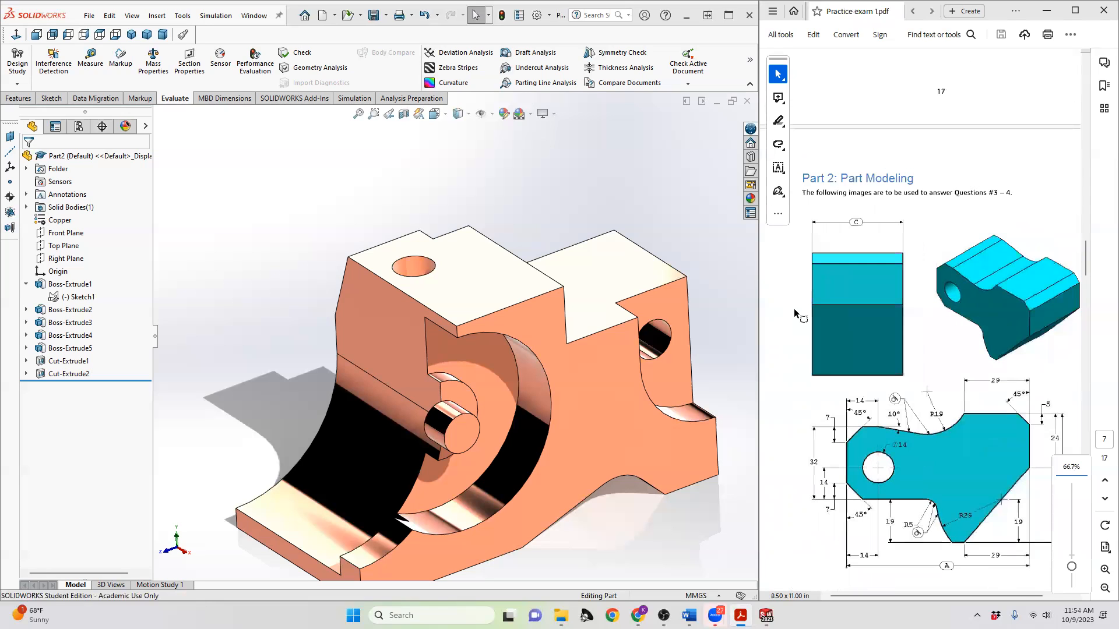
{"action": "scroll", "coordinate": [830, 290], "scroll_direction": "down", "scroll_amount": 2, "text": "ctrl"}
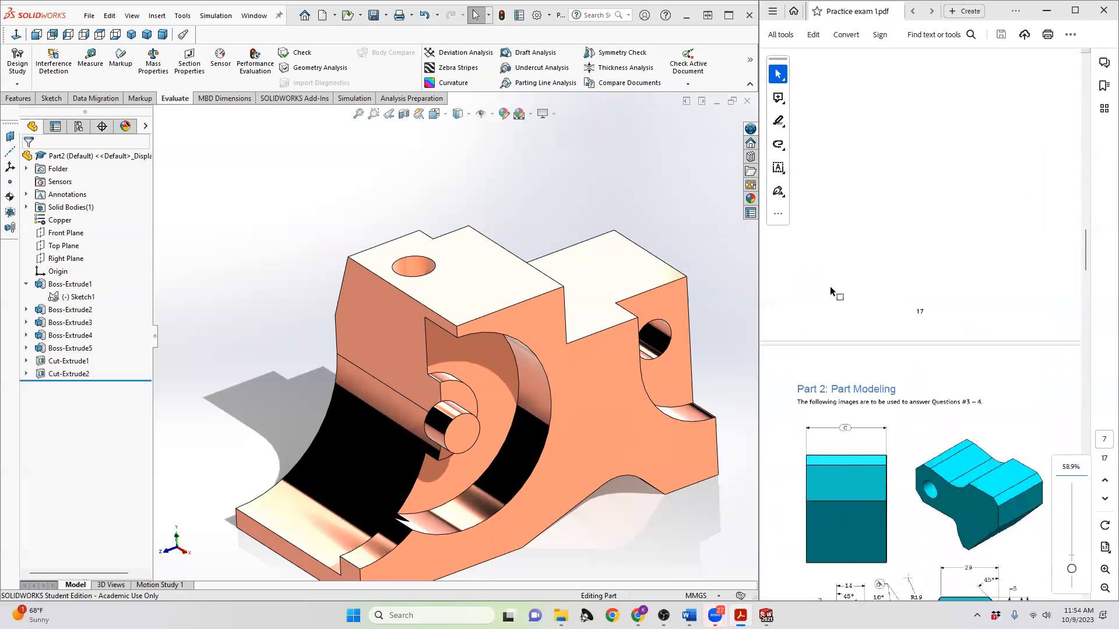
- Leave Practice exam 1's drafting questions and close the in class lab 9b PDF without saving its changes
{"action": "scroll", "coordinate": [830, 290], "scroll_direction": "up", "scroll_amount": 10}
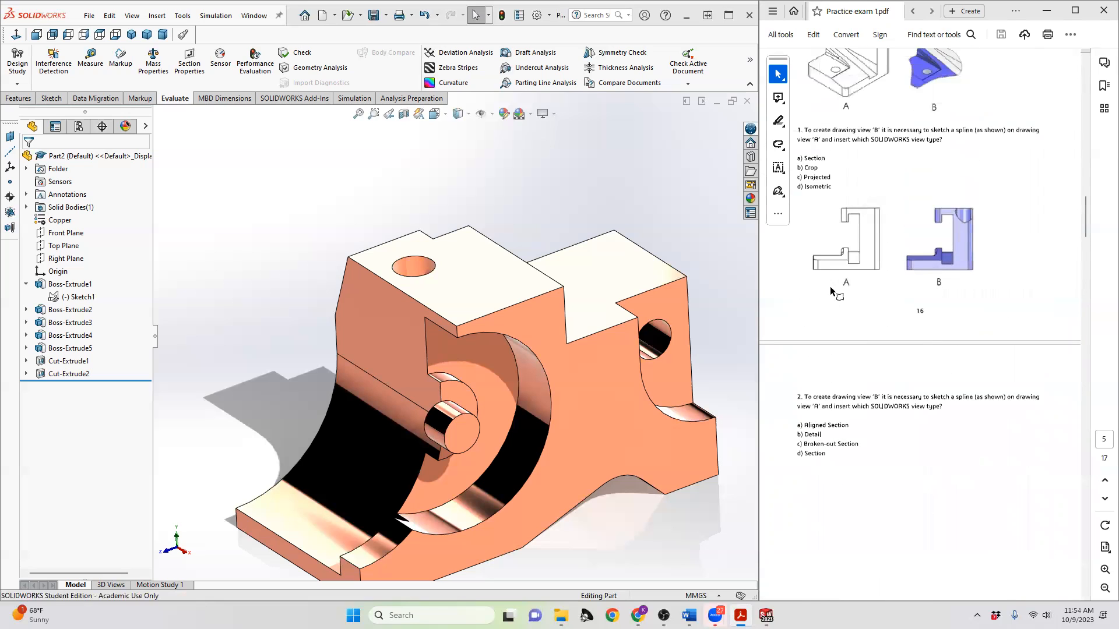
{"action": "scroll", "coordinate": [830, 289], "scroll_direction": "up", "scroll_amount": 5}
{"action": "scroll", "coordinate": [830, 286], "scroll_direction": "up", "scroll_amount": 2}
{"action": "scroll", "coordinate": [830, 285], "scroll_direction": "down", "scroll_amount": 6}
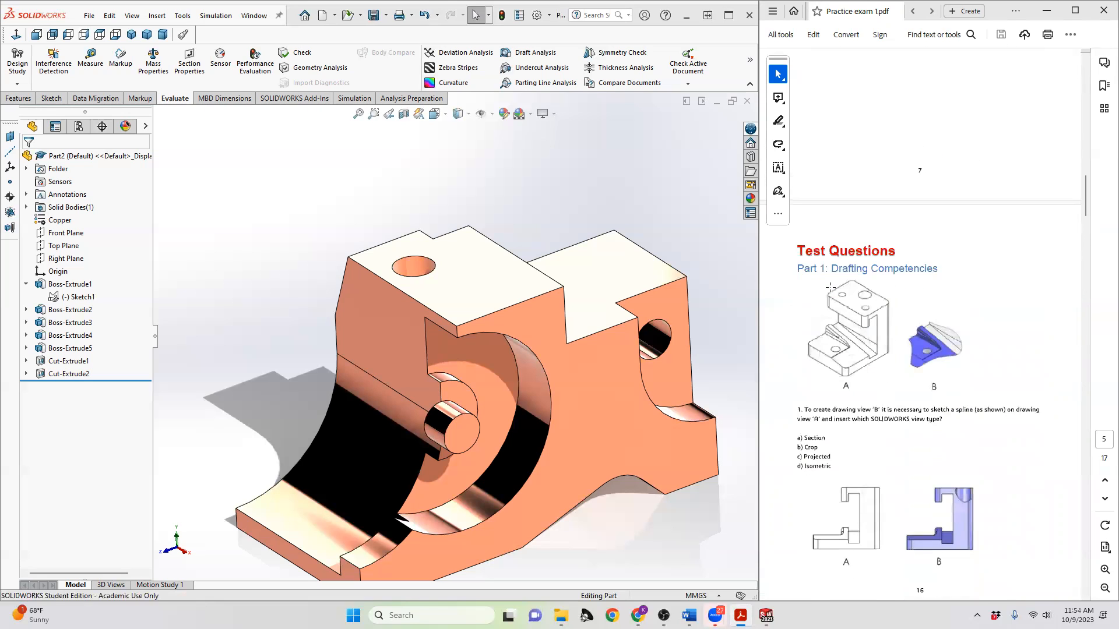
{"action": "left_click", "coordinate": [932, 12]}
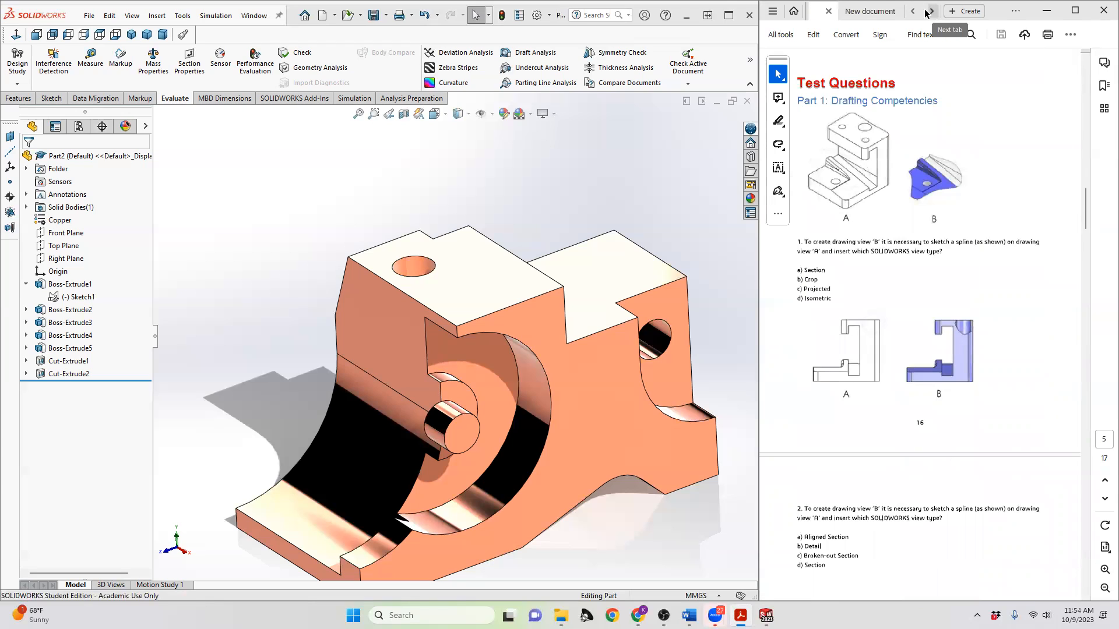
{"action": "left_click", "coordinate": [911, 12]}
{"action": "left_click", "coordinate": [911, 12]}
{"action": "left_click", "coordinate": [831, 11]}
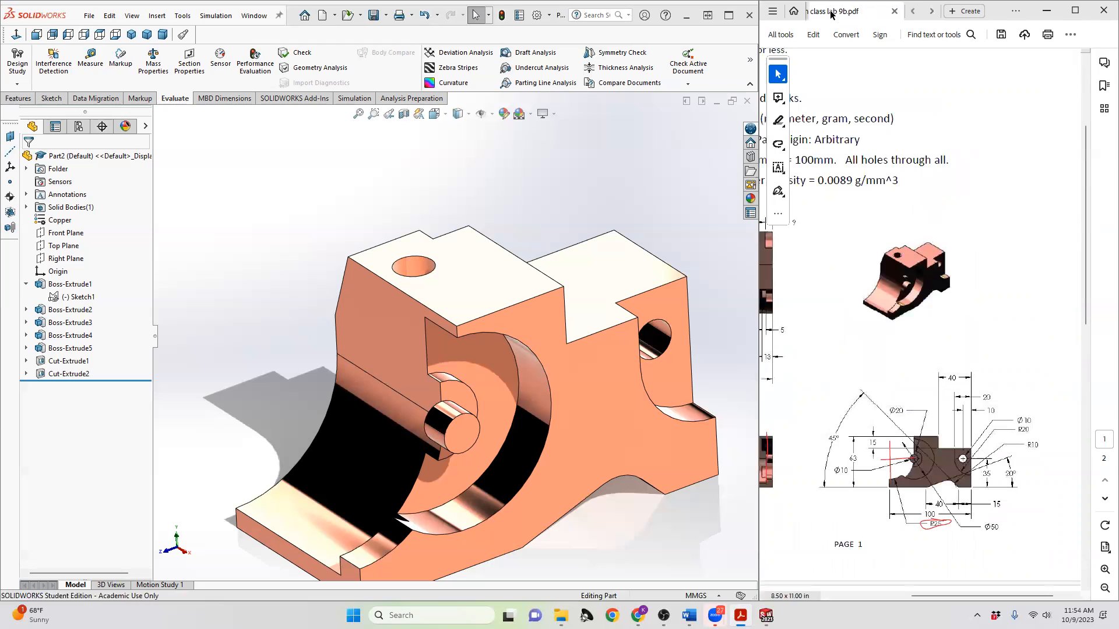
{"action": "left_click", "coordinate": [894, 11]}
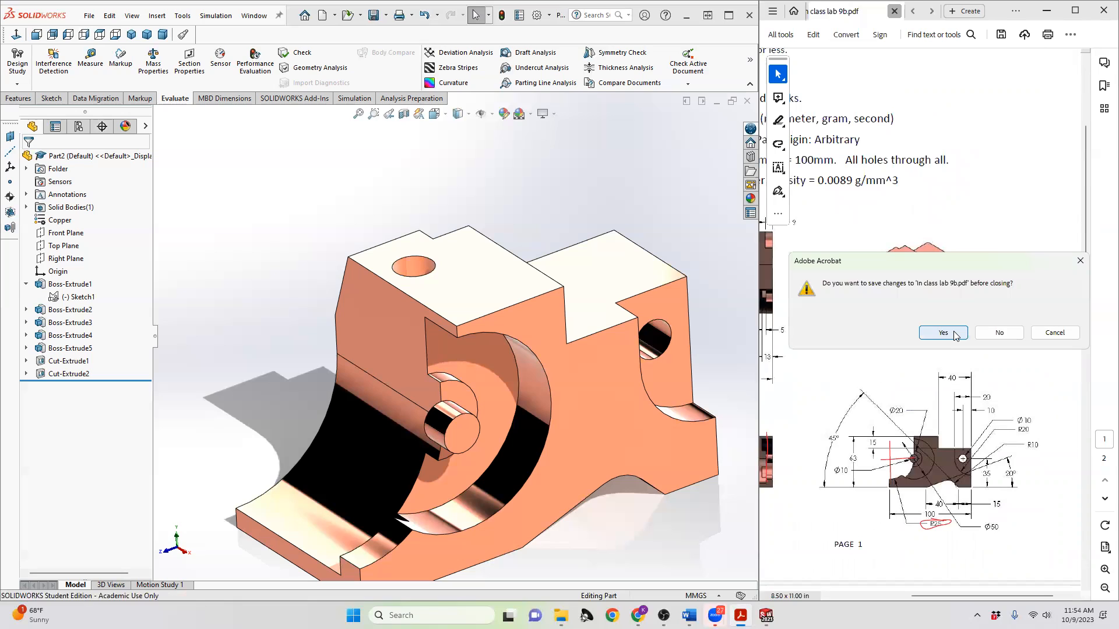
{"action": "left_click", "coordinate": [1000, 332]}
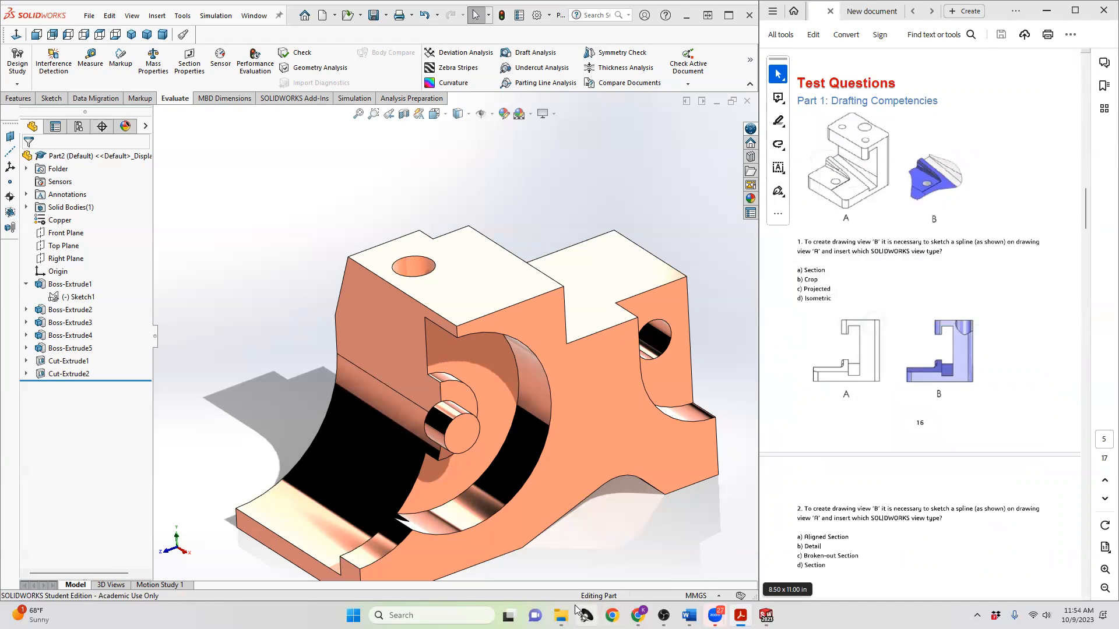
- Switch to File Explorer and go up to GCU Work, then into the ESG-250 folder under Fall 18
{"action": "left_click", "coordinate": [561, 615]}
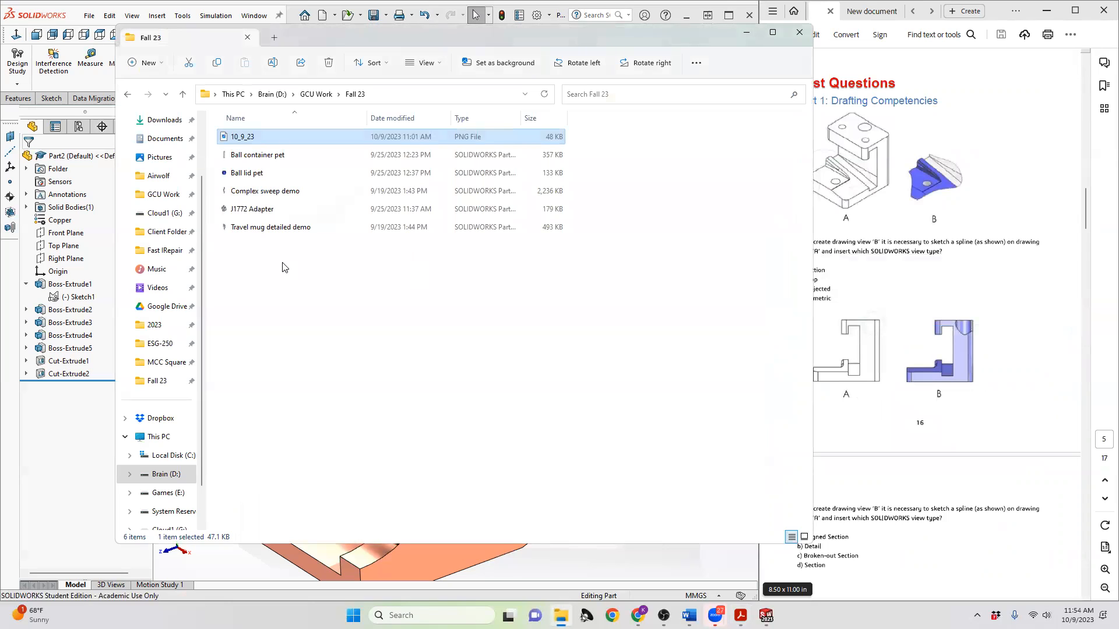
{"action": "key", "text": "alt+Up"}
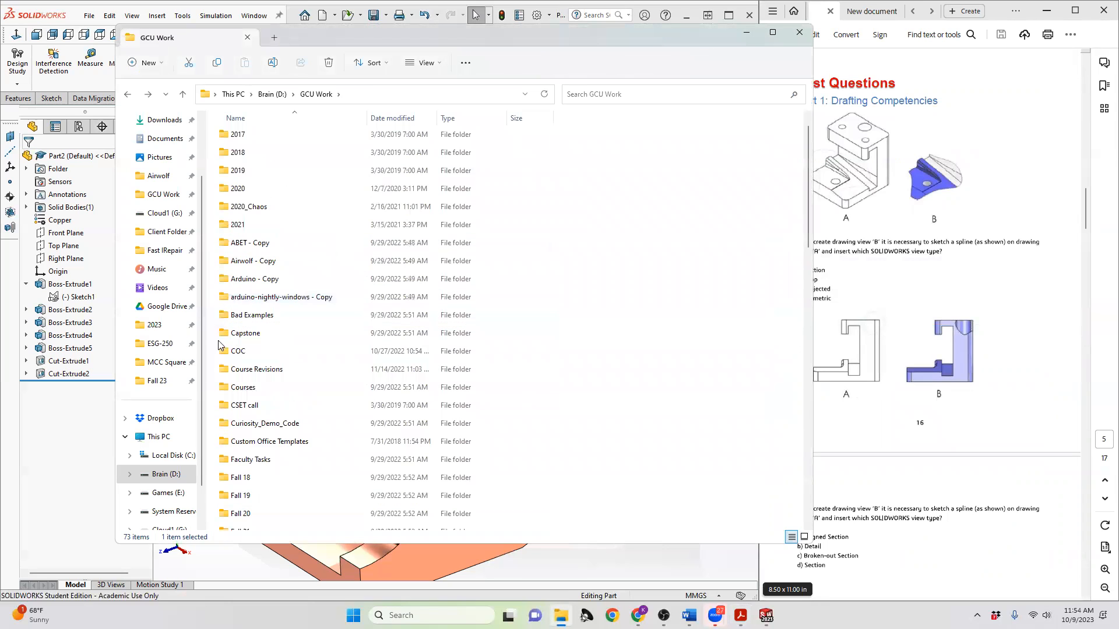
{"action": "left_click", "coordinate": [254, 483]}
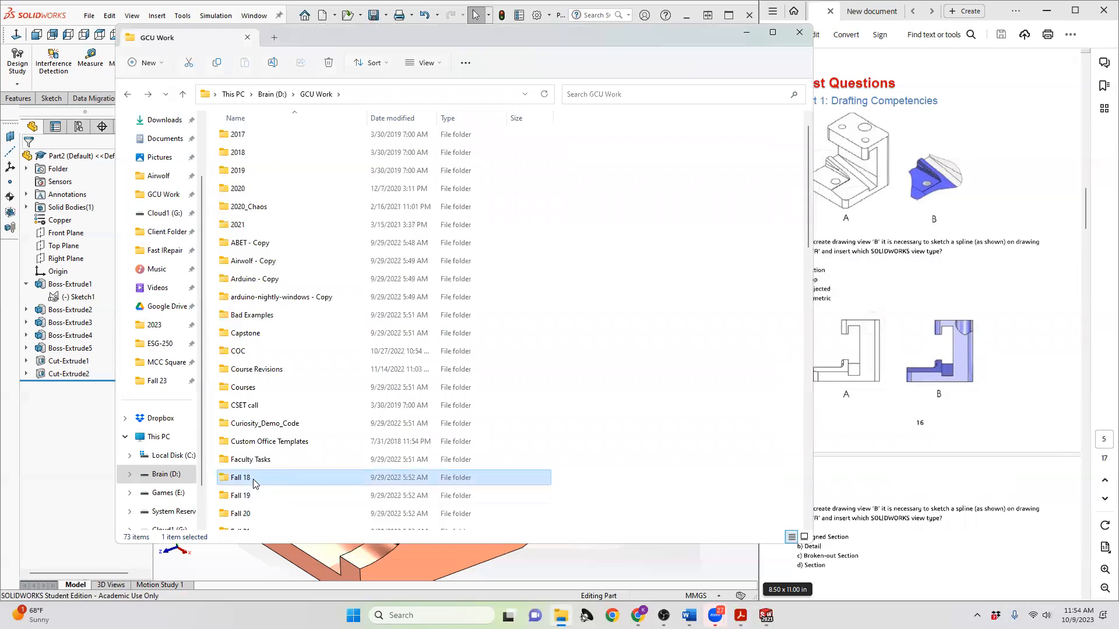
{"action": "double_click", "coordinate": [254, 483]}
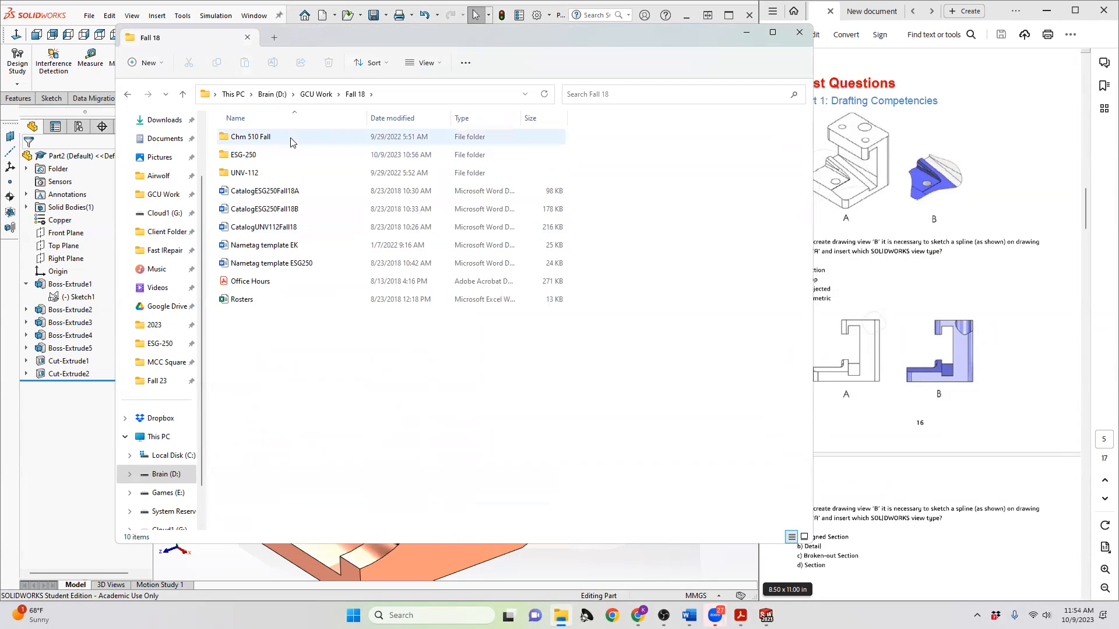
{"action": "double_click", "coordinate": [273, 154]}
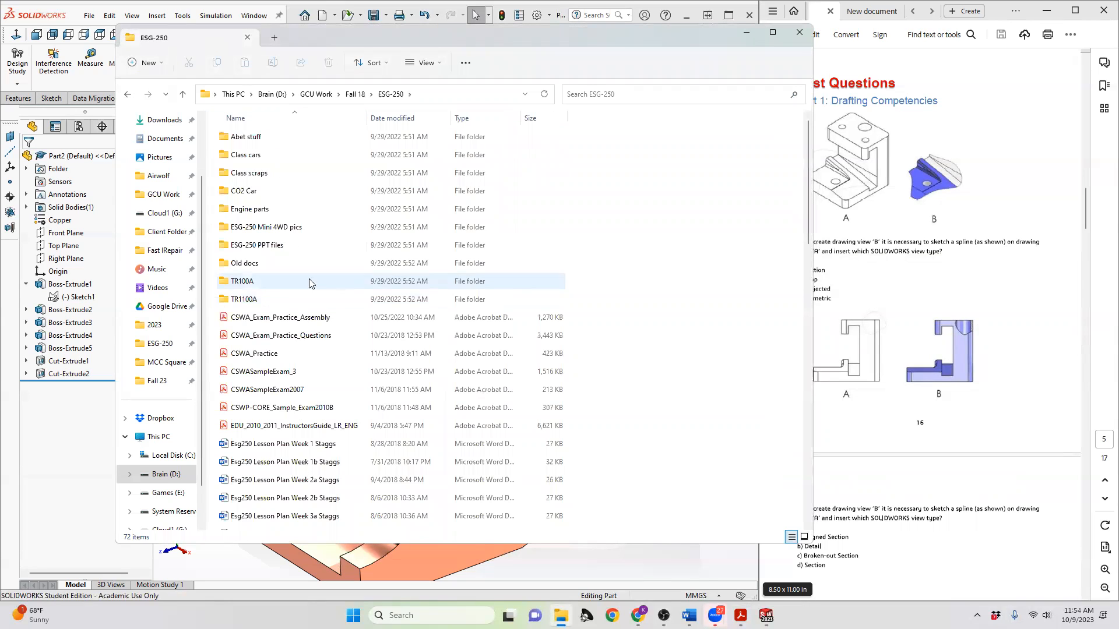
- Open the Practice CSWA section 2 PDF from the ESG-250 folder and return to the model beside it
{"action": "scroll", "coordinate": [308, 283], "scroll_direction": "down", "scroll_amount": 2}
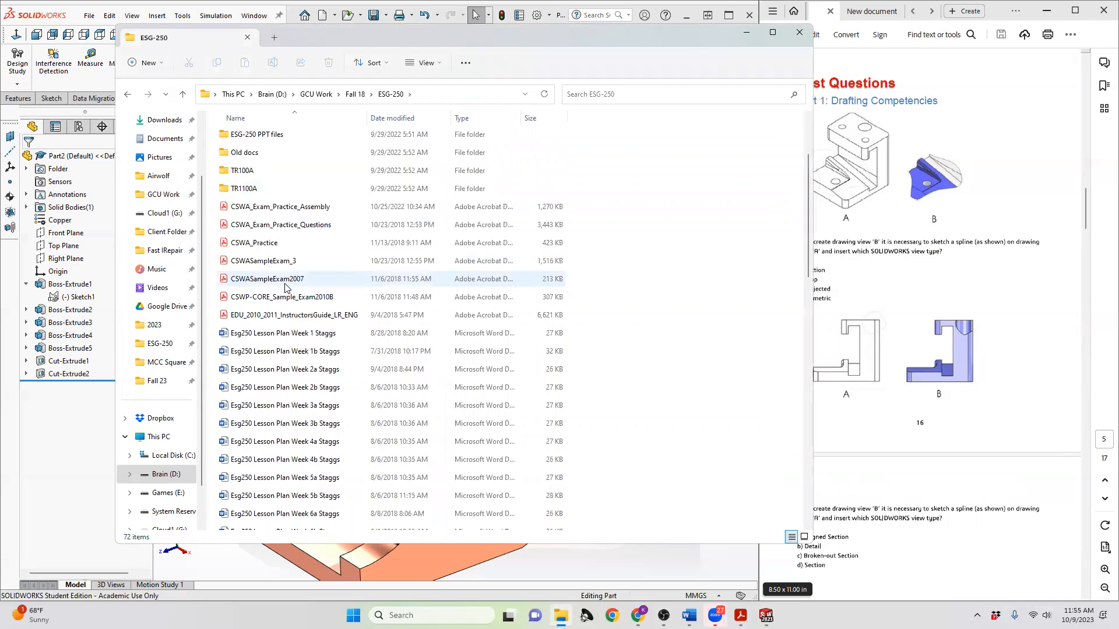
{"action": "scroll", "coordinate": [285, 288], "scroll_direction": "down", "scroll_amount": 15}
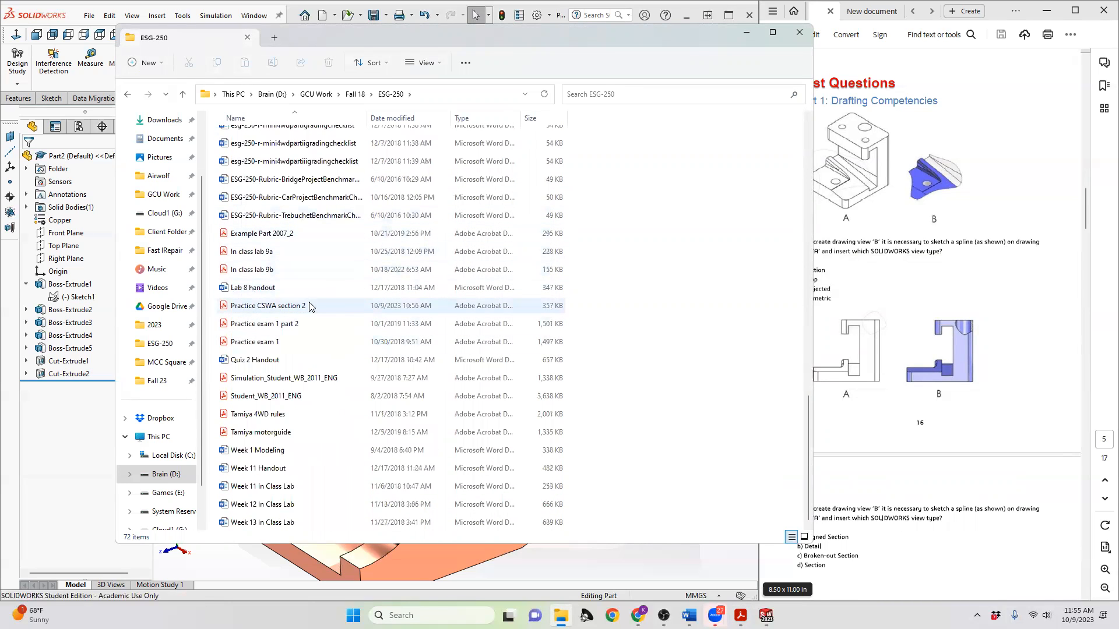
{"action": "left_click", "coordinate": [304, 309]}
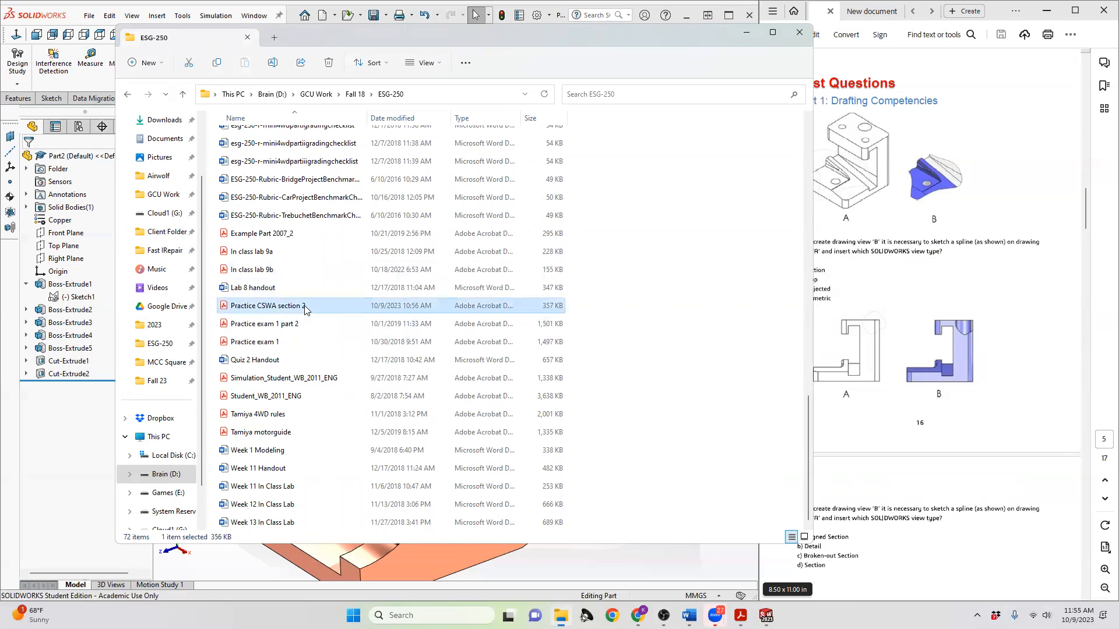
{"action": "double_click", "coordinate": [305, 309]}
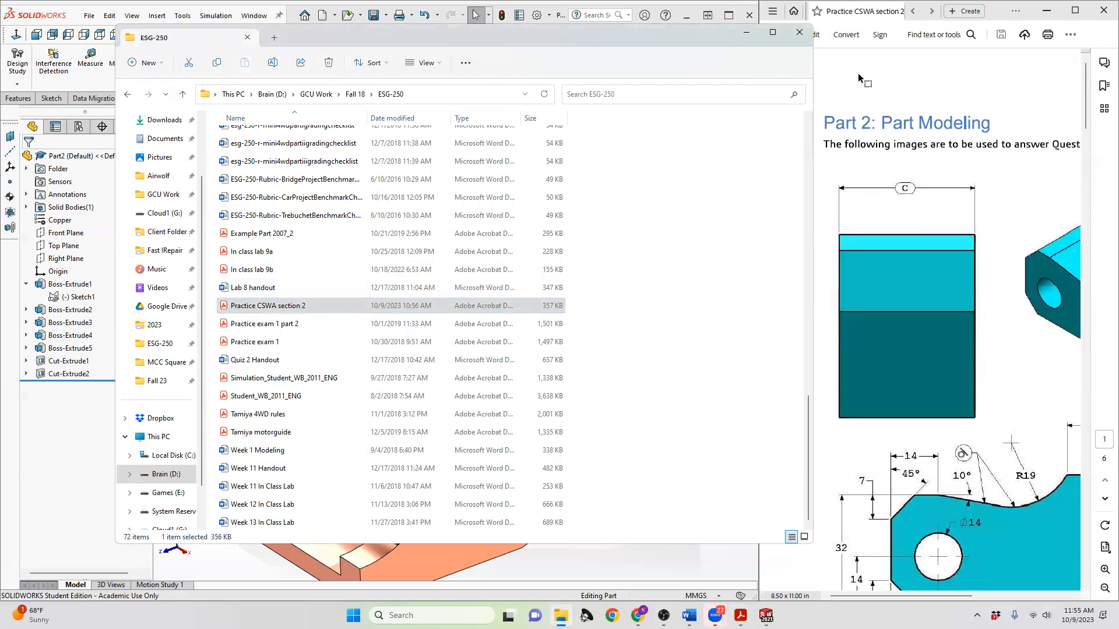
{"action": "left_click", "coordinate": [566, 7]}
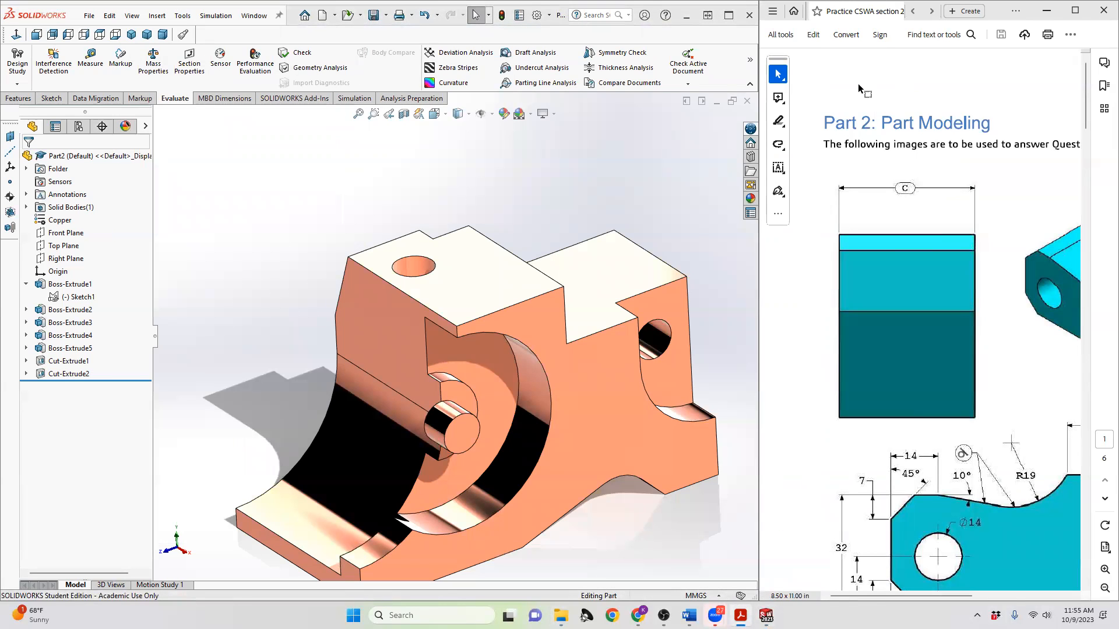
- Review the PDF's Part 2 tool block drawings, parameters and mass questions for Steps 1 to 3
{"action": "scroll", "coordinate": [874, 382], "scroll_direction": "down", "scroll_amount": 3, "text": "ctrl"}
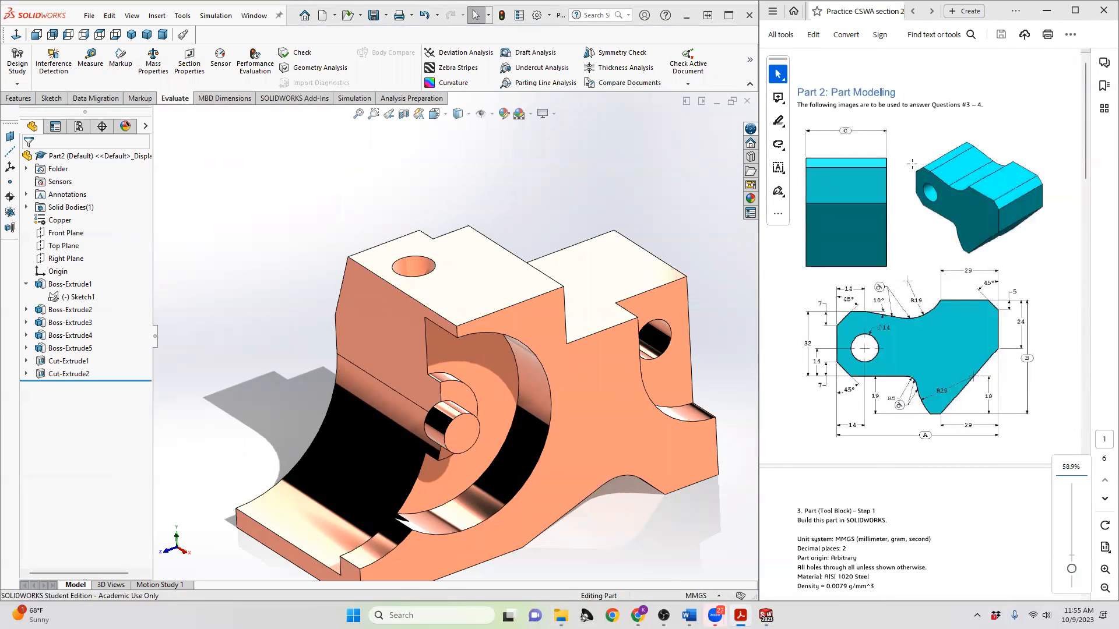
{"action": "scroll", "coordinate": [911, 164], "scroll_direction": "down", "scroll_amount": 10}
{"action": "scroll", "coordinate": [819, 382], "scroll_direction": "down", "scroll_amount": 15}
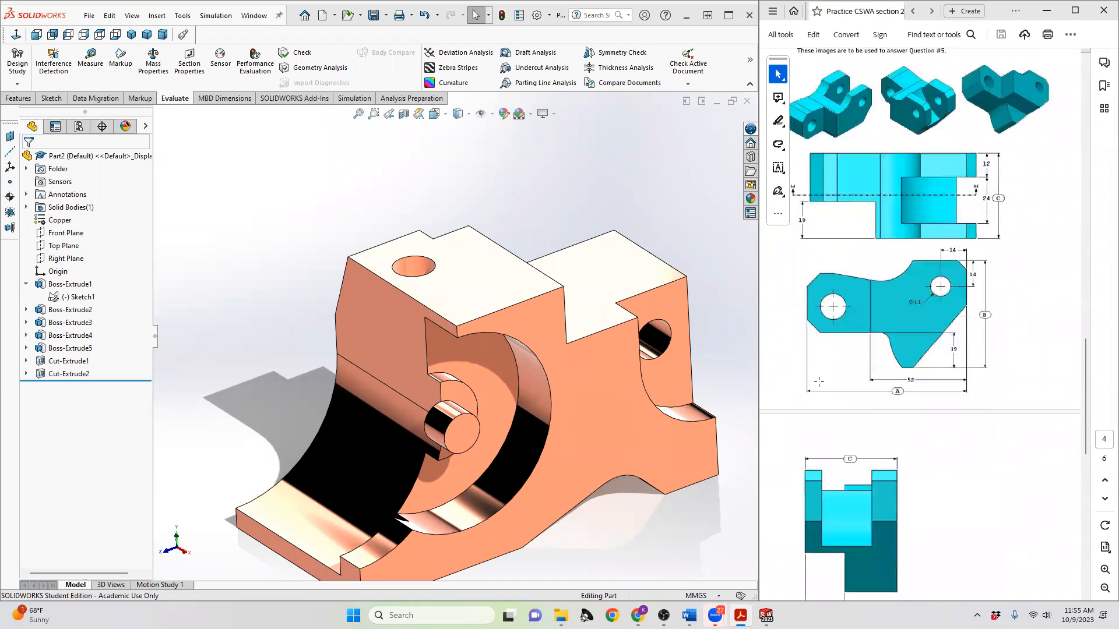
{"action": "scroll", "coordinate": [819, 381], "scroll_direction": "down", "scroll_amount": 15}
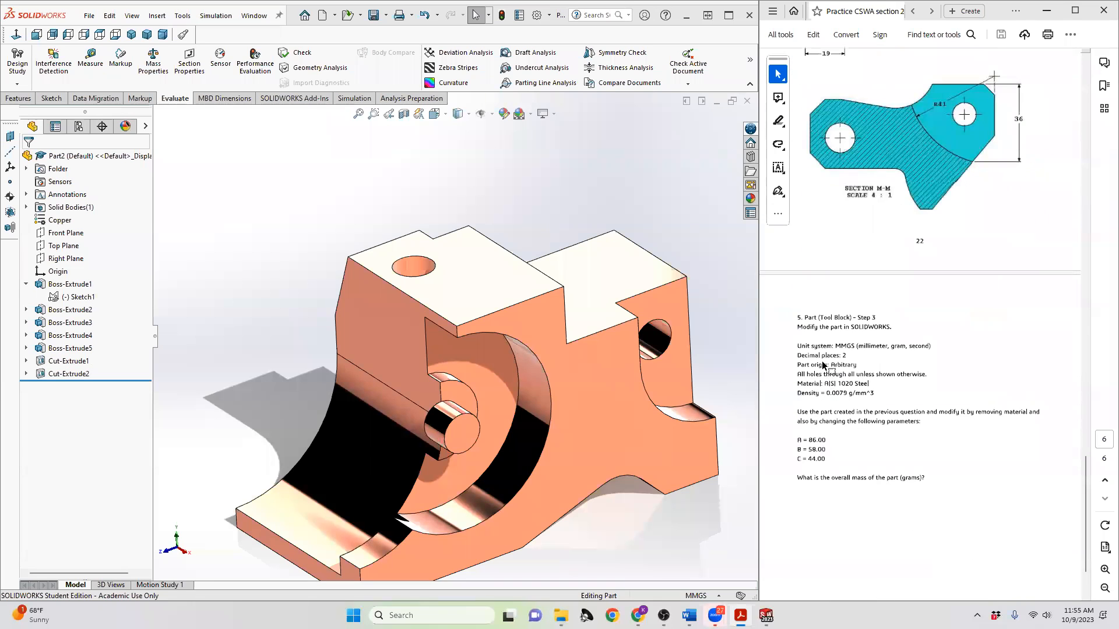
{"action": "scroll", "coordinate": [823, 365], "scroll_direction": "down", "scroll_amount": 2}
{"action": "scroll", "coordinate": [816, 317], "scroll_direction": "up", "scroll_amount": 3}
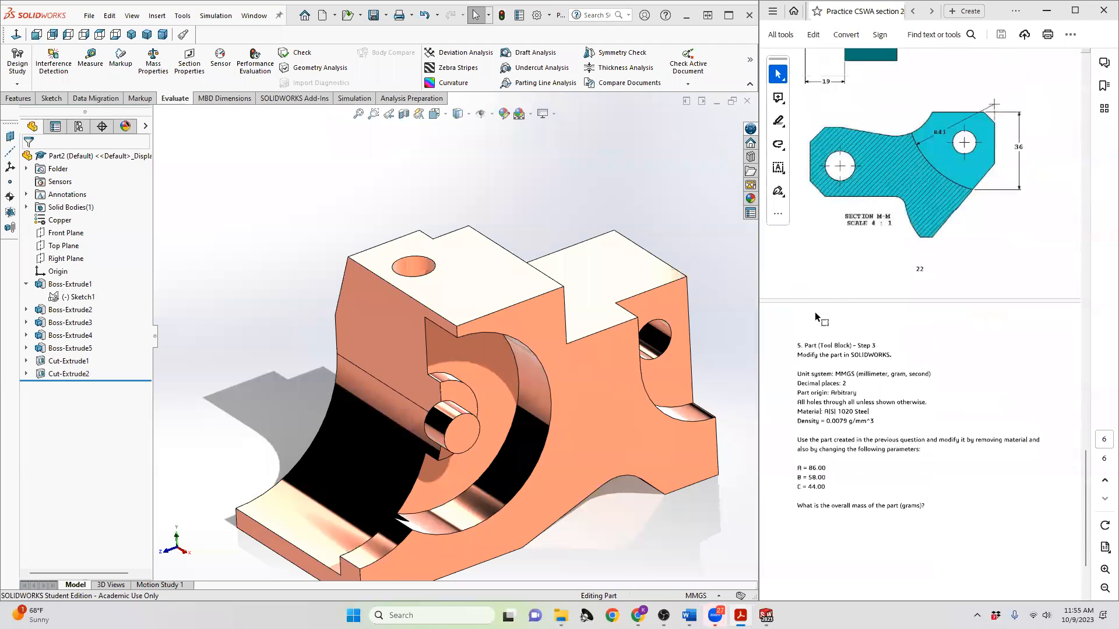
{"action": "scroll", "coordinate": [857, 402], "scroll_direction": "up", "scroll_amount": 1}
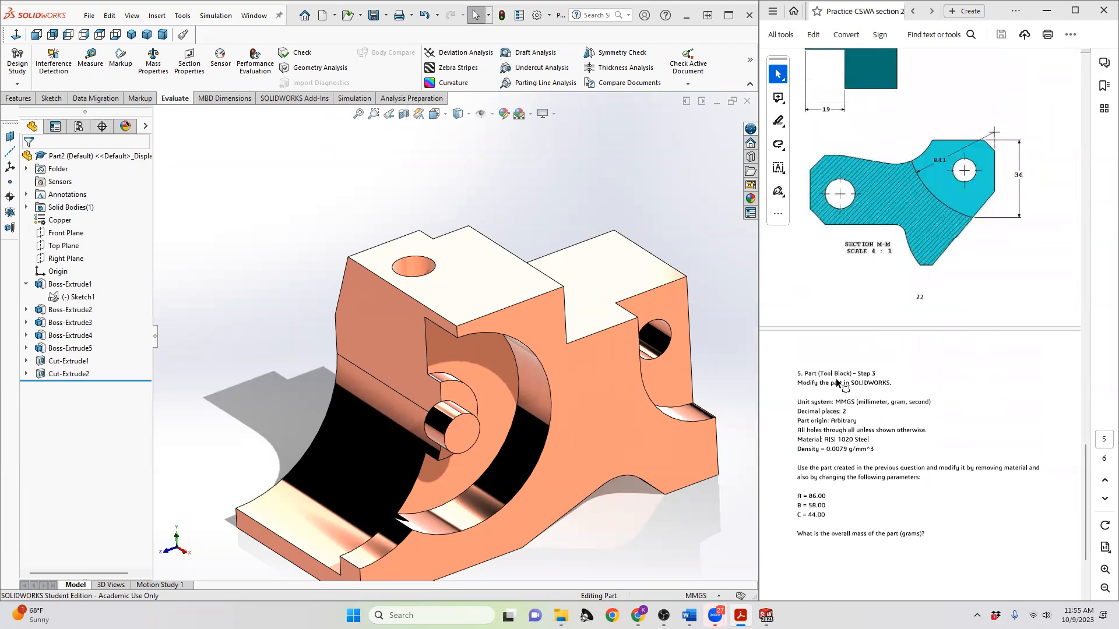
{"action": "scroll", "coordinate": [837, 382], "scroll_direction": "up", "scroll_amount": 8}
{"action": "scroll", "coordinate": [844, 405], "scroll_direction": "up", "scroll_amount": 15}
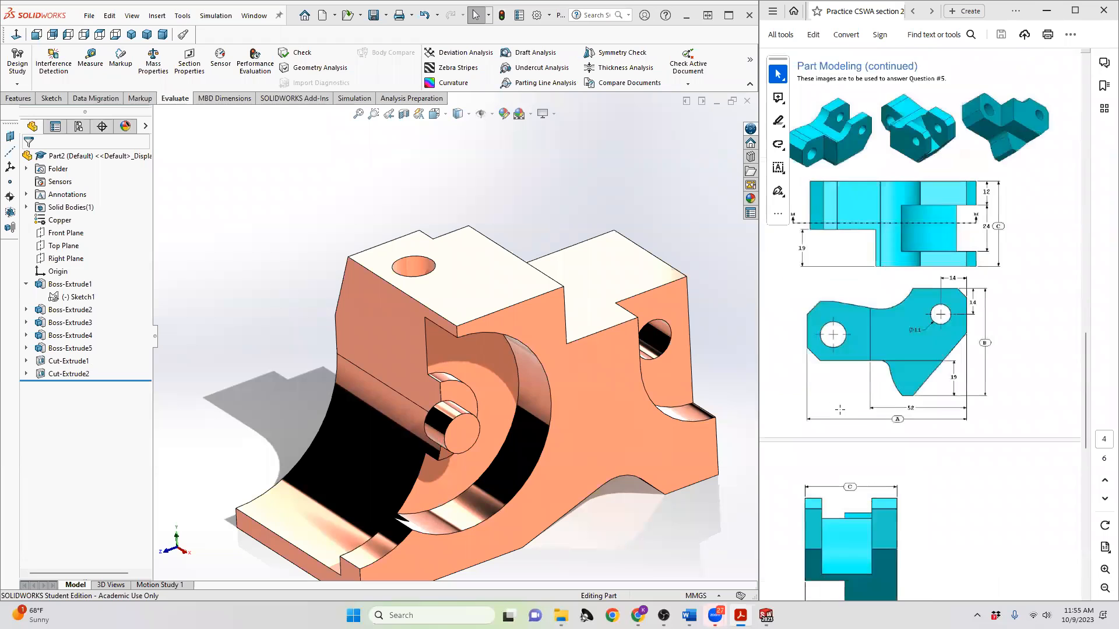
{"action": "scroll", "coordinate": [854, 392], "scroll_direction": "up", "scroll_amount": 12}
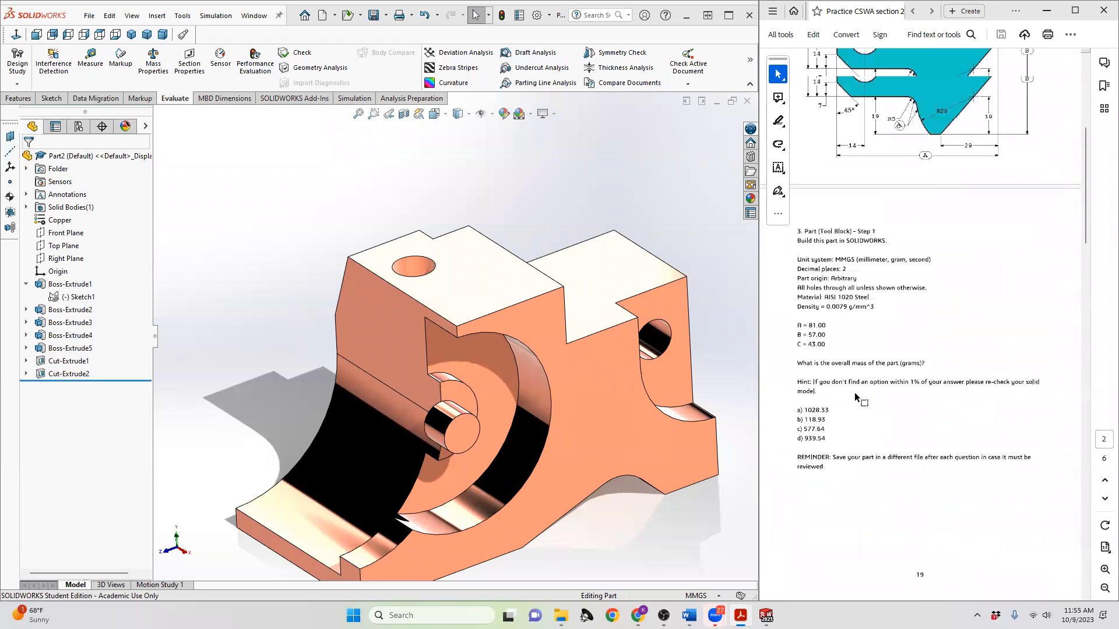
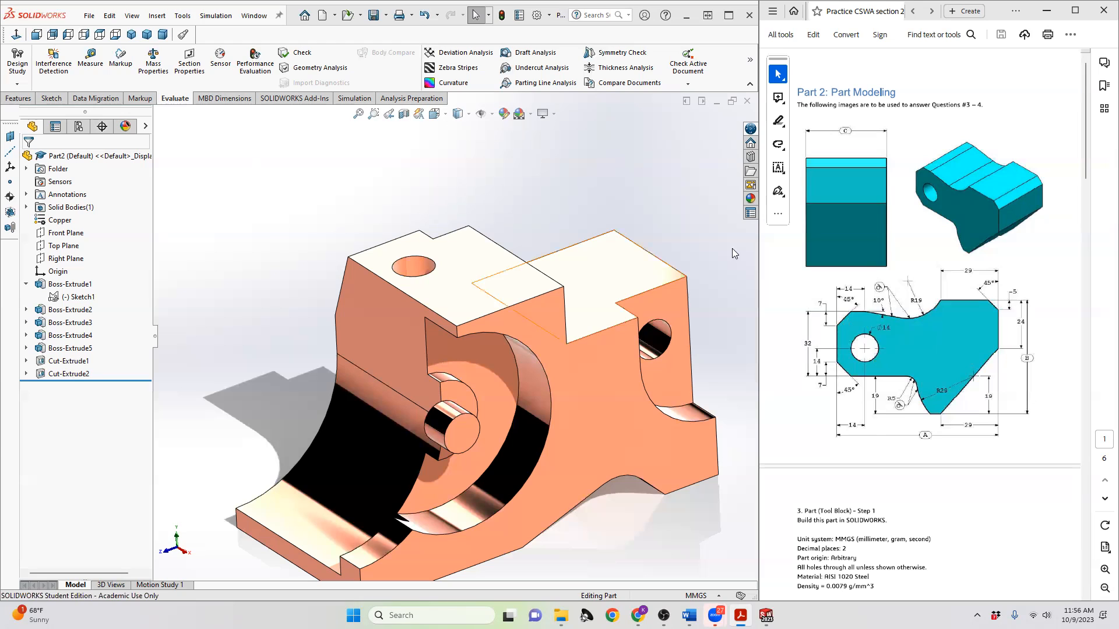
- Create a new SOLIDWORKS part document for the tool block, with the sketch tools at hand
{"action": "left_click", "coordinate": [32, 99]}
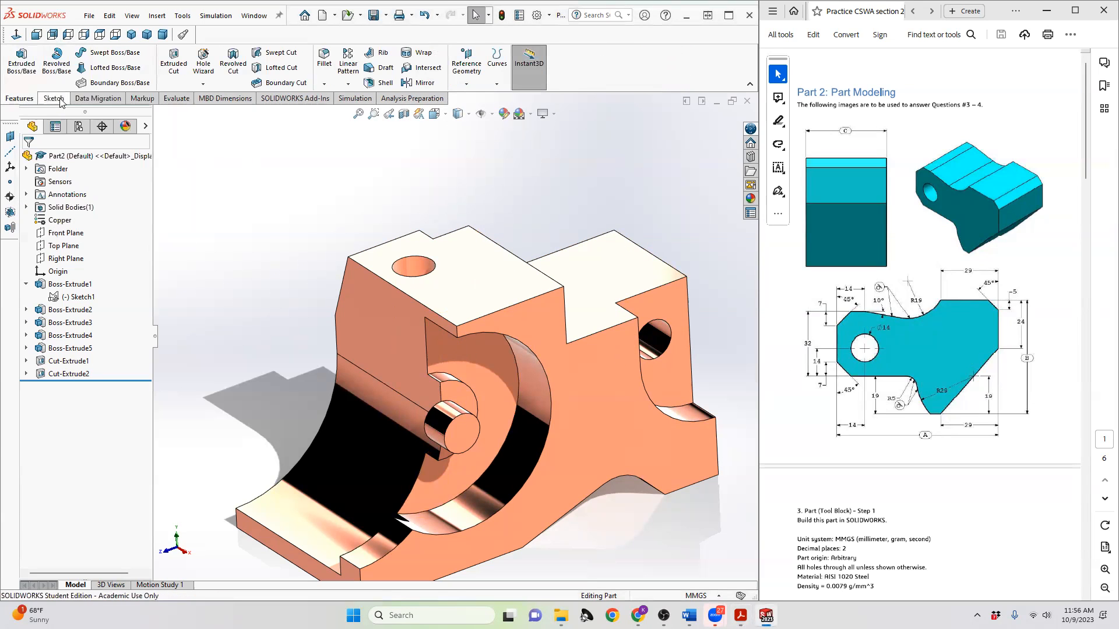
{"action": "left_click", "coordinate": [51, 98]}
{"action": "left_click", "coordinate": [322, 15]}
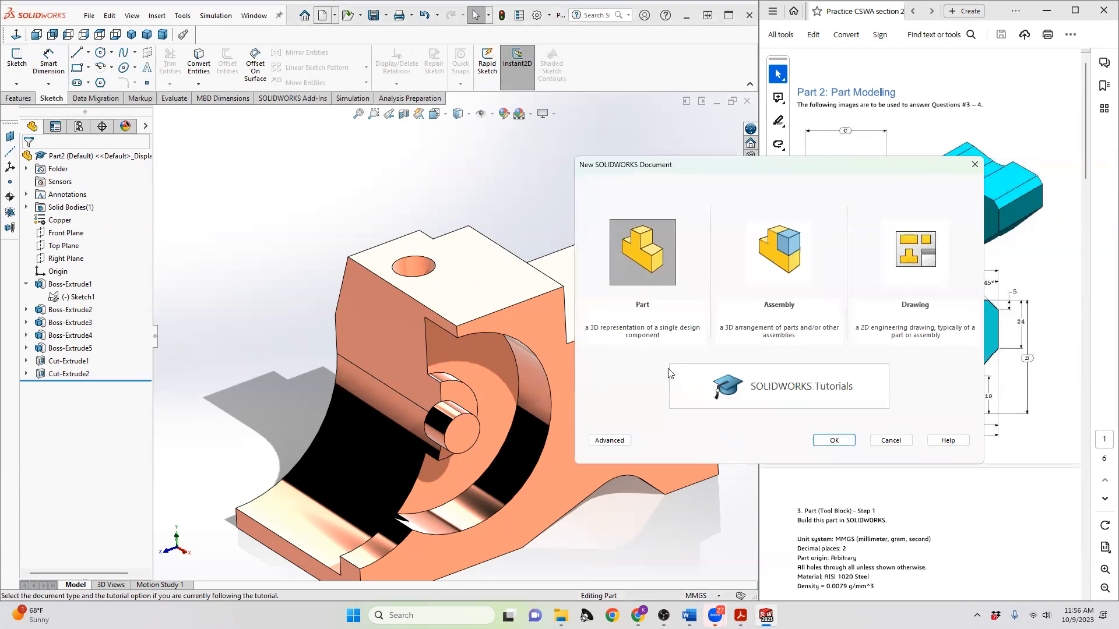
{"action": "double_click", "coordinate": [662, 234]}
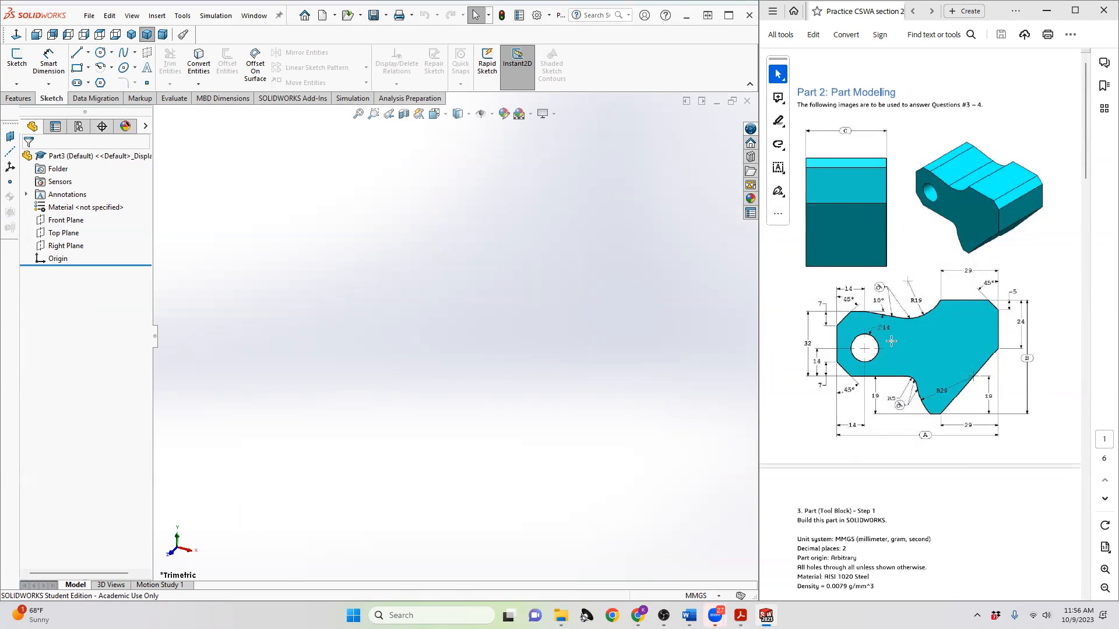
- Start a sketch on the Right Plane and draw a corner rectangle from the origin, about 152 mm wide
{"action": "scroll", "coordinate": [891, 341], "scroll_direction": "down", "scroll_amount": 3}
{"action": "scroll", "coordinate": [827, 530], "scroll_direction": "up", "scroll_amount": 2}
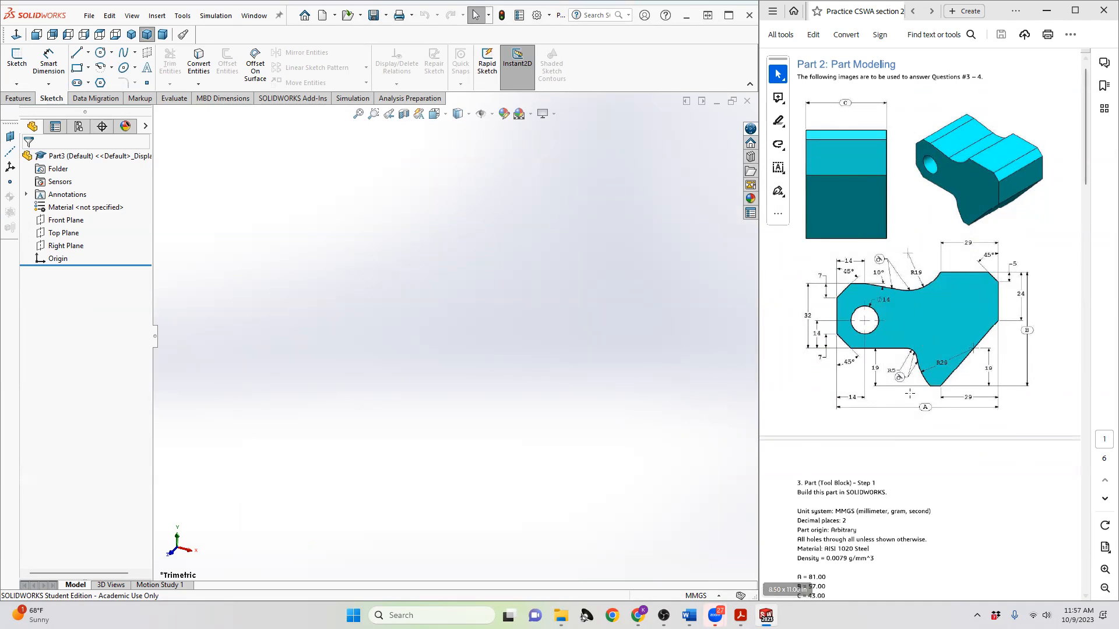
{"action": "left_click", "coordinate": [17, 58]}
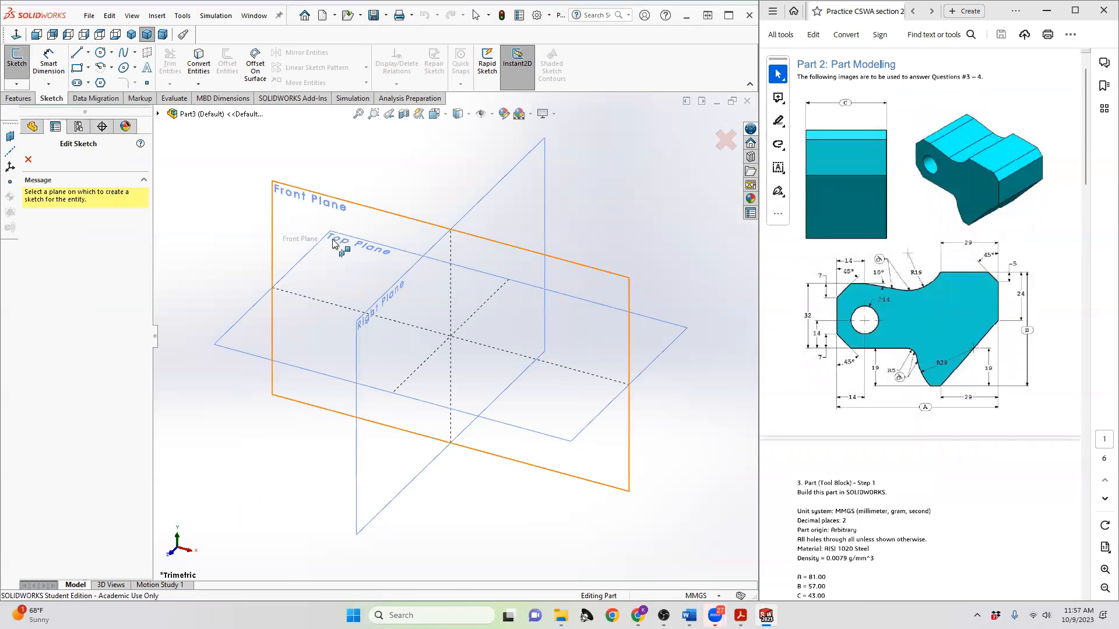
{"action": "left_click", "coordinate": [395, 305]}
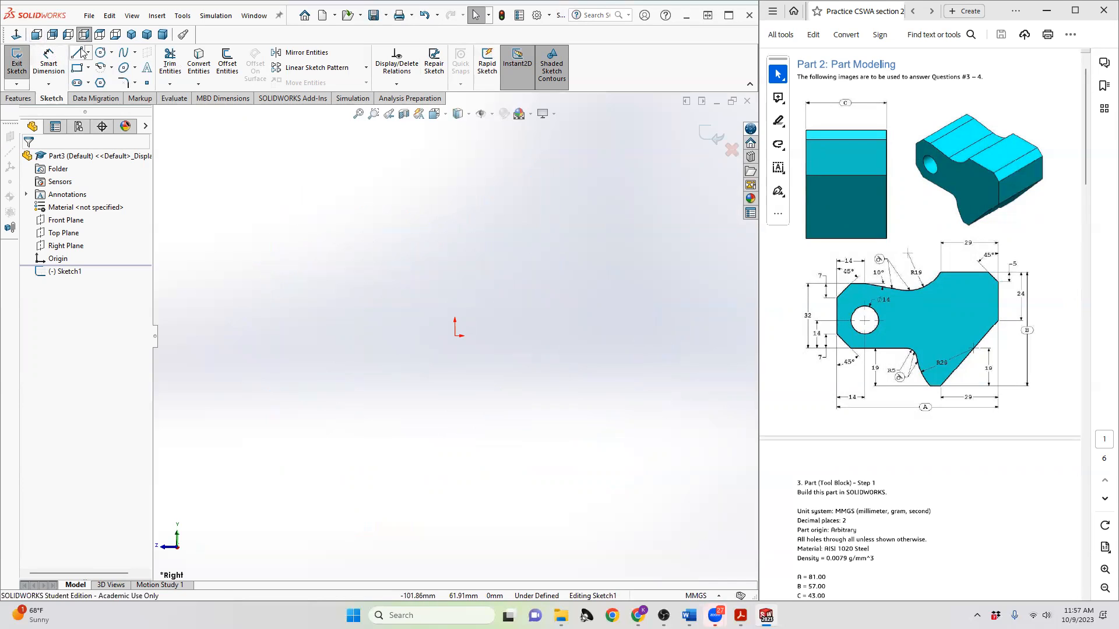
{"action": "left_click", "coordinate": [78, 68]}
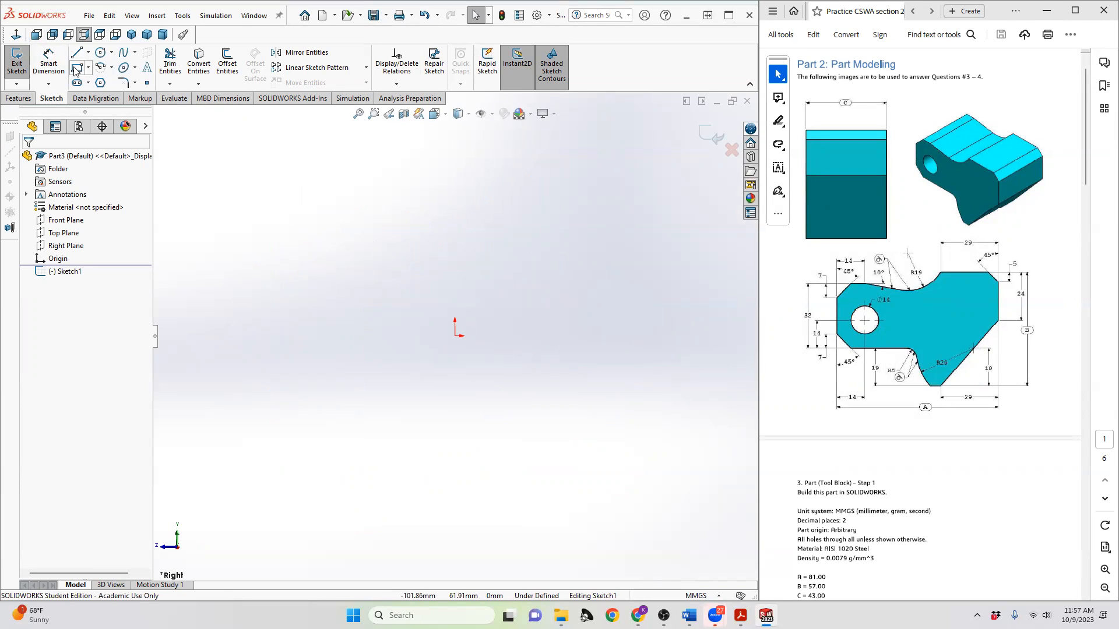
{"action": "left_click", "coordinate": [455, 335]}
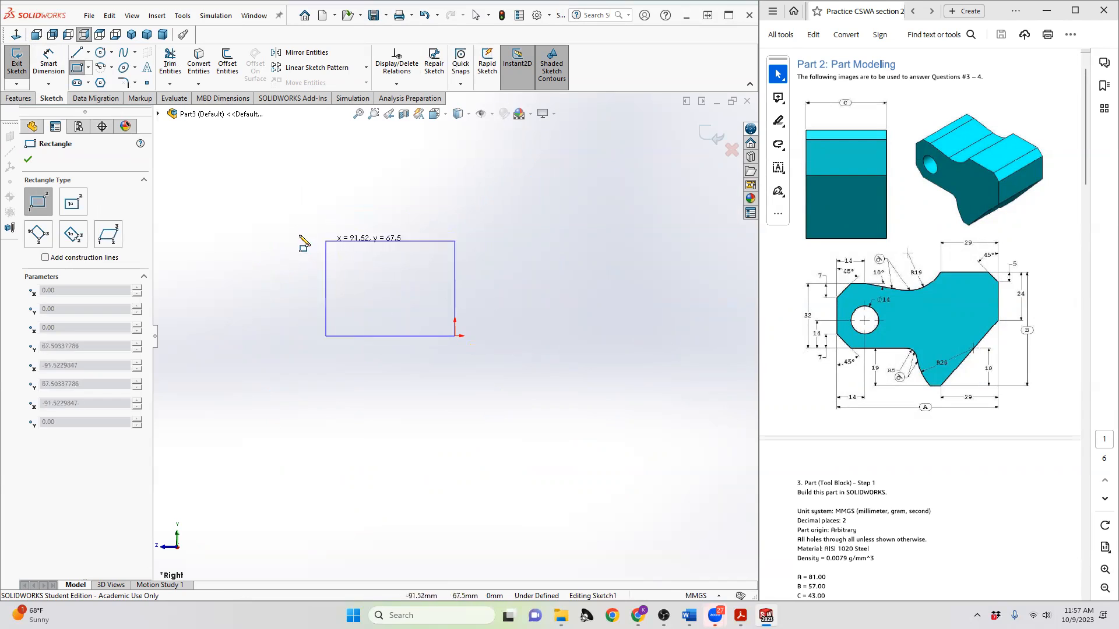
{"action": "left_click", "coordinate": [240, 217]}
- Dimension the sketch rectangle 81 mm wide and 57 mm high
{"action": "left_click", "coordinate": [38, 60]}
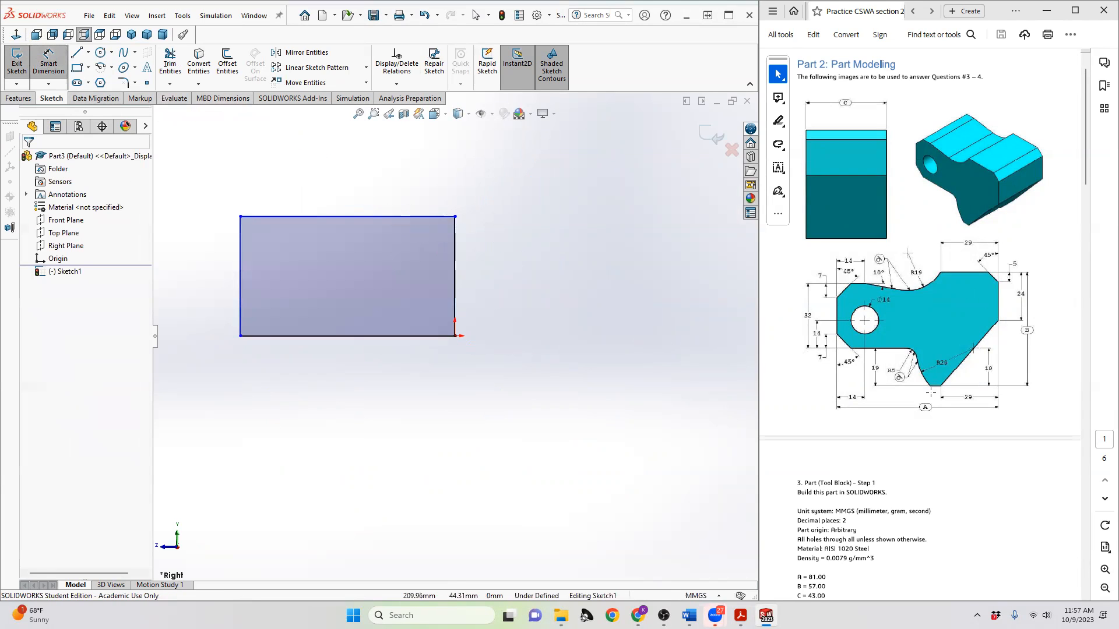
{"action": "left_click", "coordinate": [391, 337]}
{"action": "left_click", "coordinate": [402, 459]}
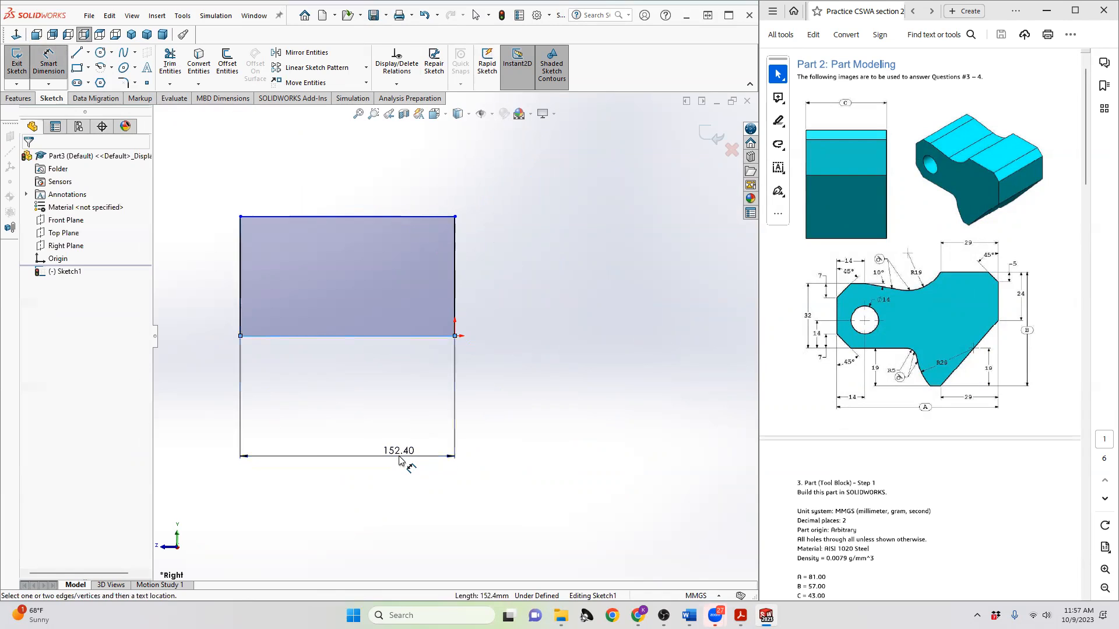
{"action": "type", "text": "81"}
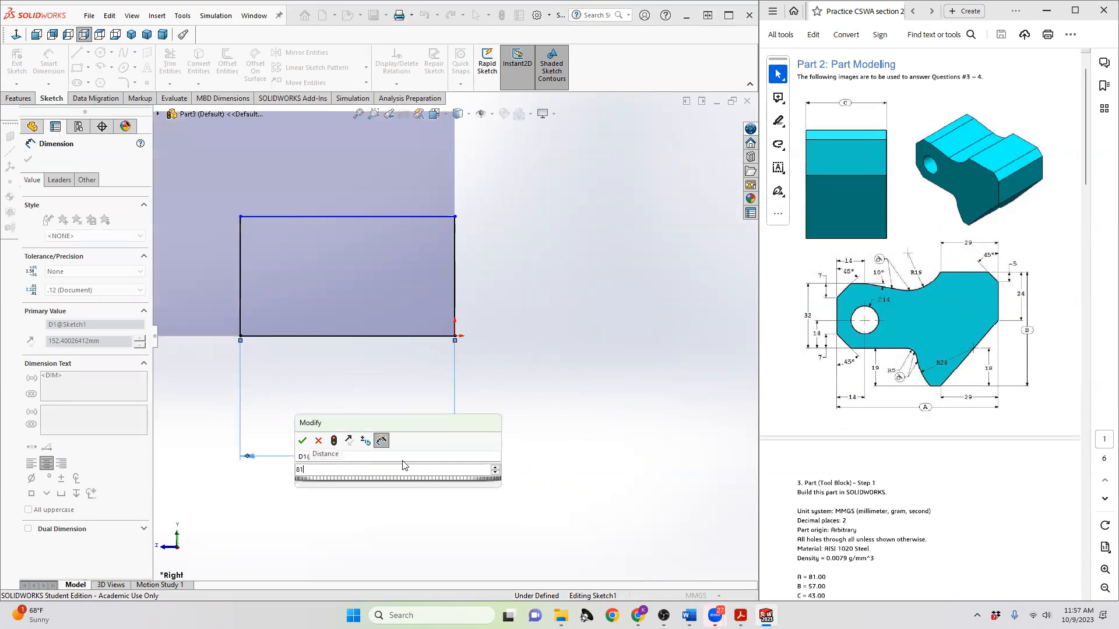
{"action": "key", "text": "Return"}
{"action": "left_click", "coordinate": [455, 294]}
{"action": "left_click", "coordinate": [621, 273]}
{"action": "type", "text": "57"}
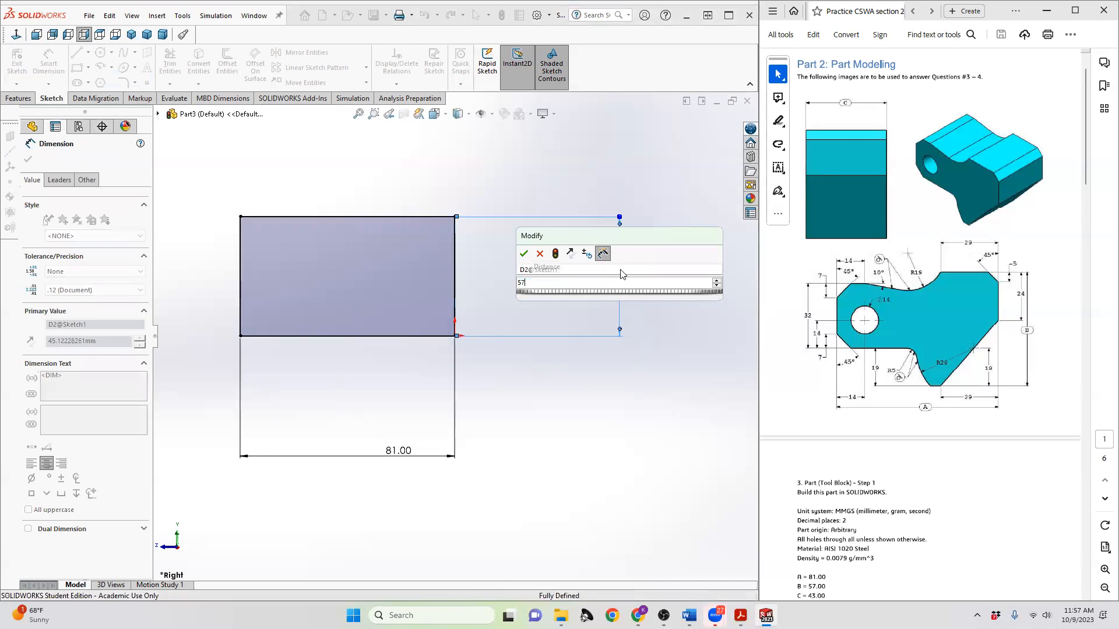
{"action": "key", "text": "Return"}
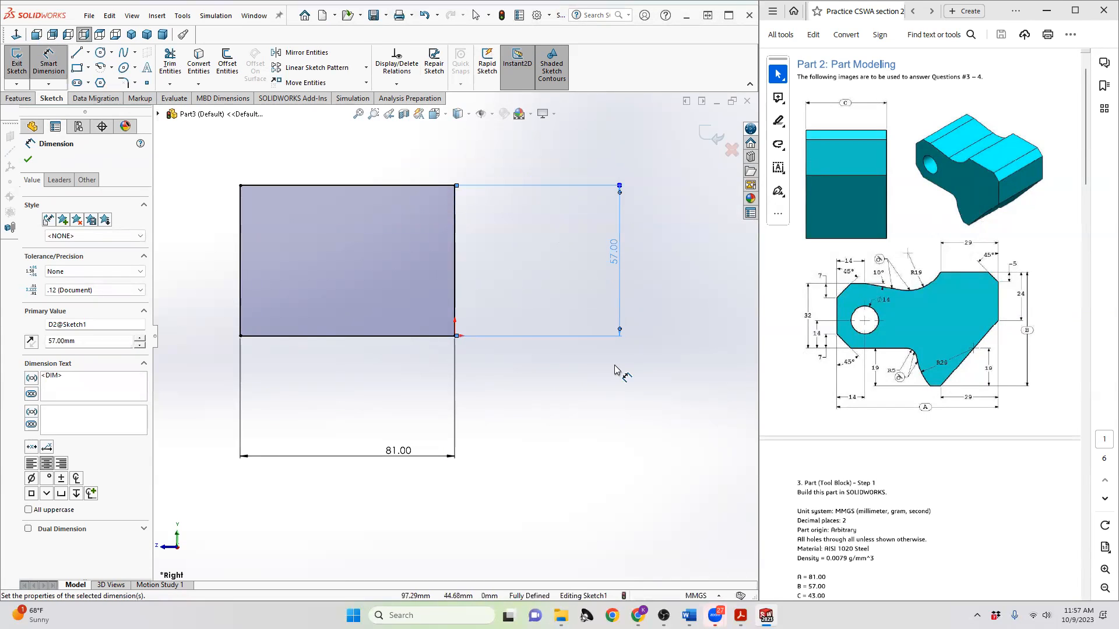
- Draw a diagonal line across the rectangle's lower-right corner, from its right edge down to its bottom edge
{"action": "scroll", "coordinate": [257, 325], "scroll_direction": "down", "scroll_amount": 3}
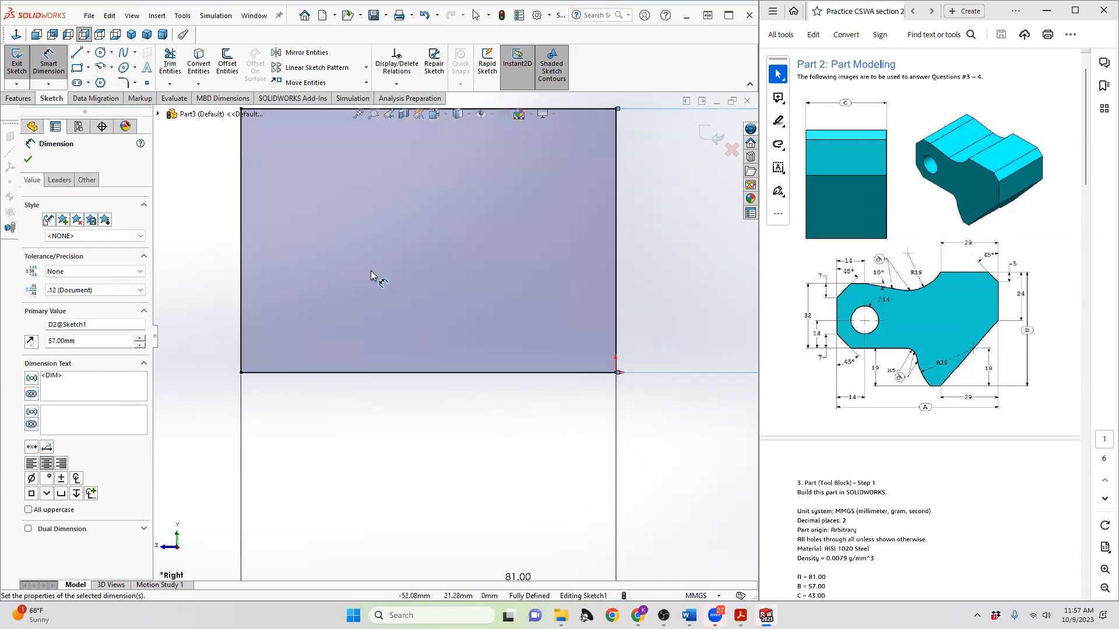
{"action": "middle_click_drag", "start_coordinate": [585, 422], "coordinate": [577, 506], "text": "ctrl"}
{"action": "scroll", "coordinate": [597, 367], "scroll_direction": "down", "scroll_amount": 1}
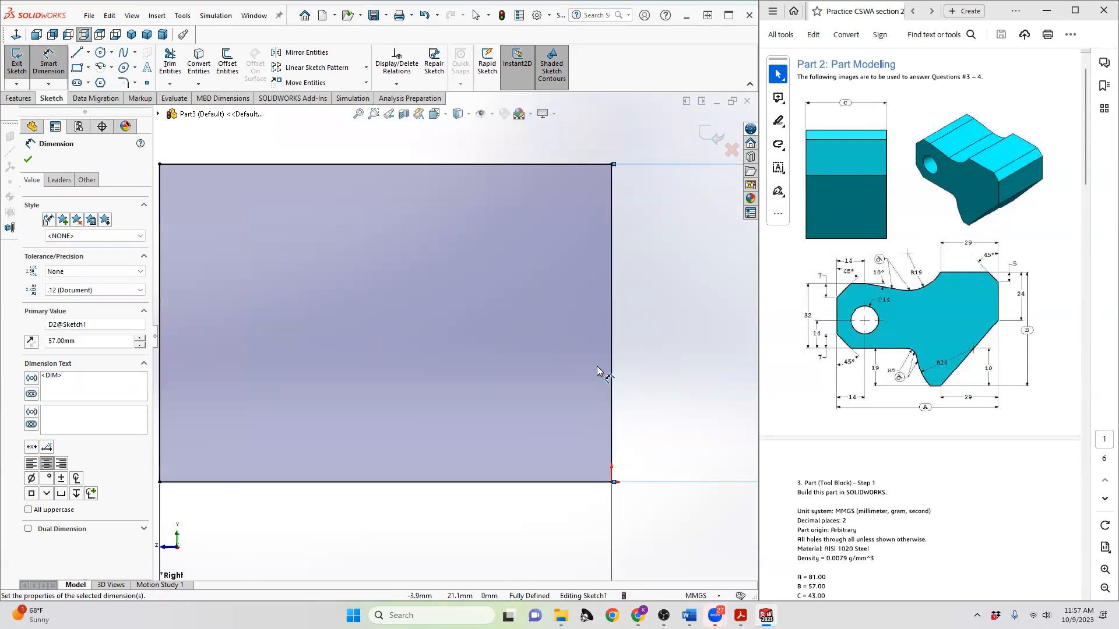
{"action": "middle_click_drag", "start_coordinate": [655, 358], "coordinate": [715, 386], "text": "ctrl"}
{"action": "key", "text": "z"}
{"action": "scroll", "coordinate": [712, 383], "scroll_direction": "down", "scroll_amount": 1}
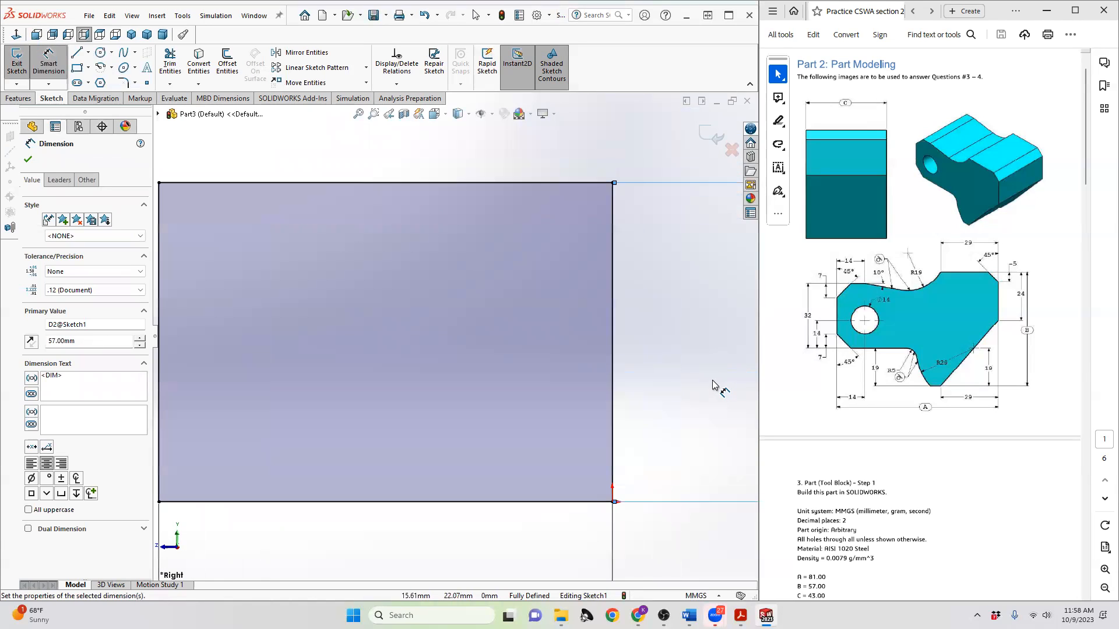
{"action": "middle_click_drag", "start_coordinate": [641, 382], "coordinate": [698, 377], "text": "ctrl"}
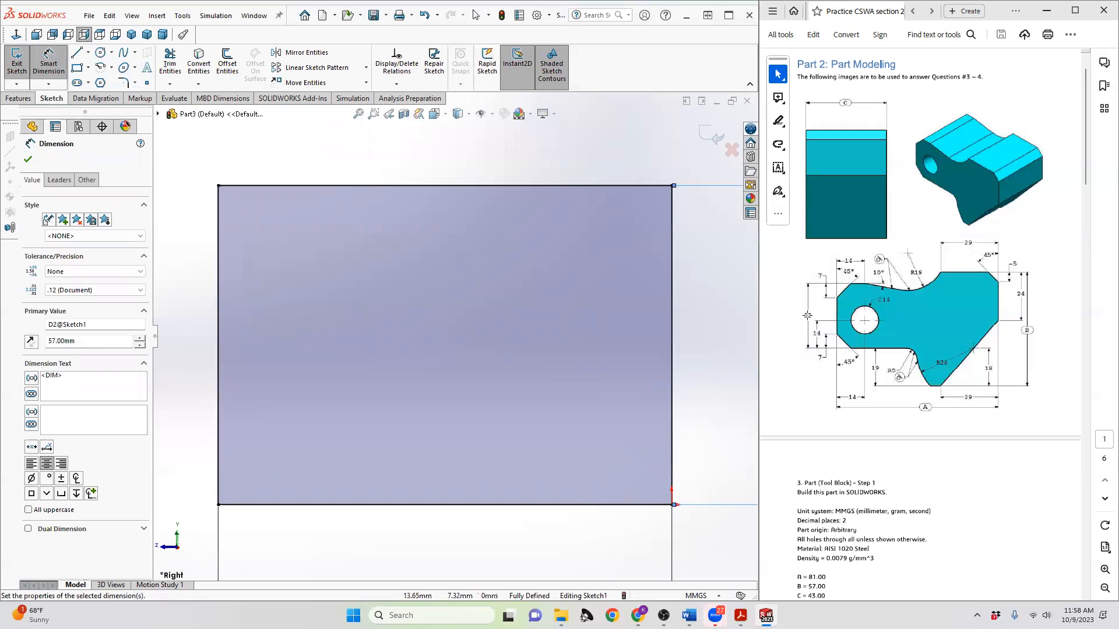
{"action": "left_click", "coordinate": [76, 53]}
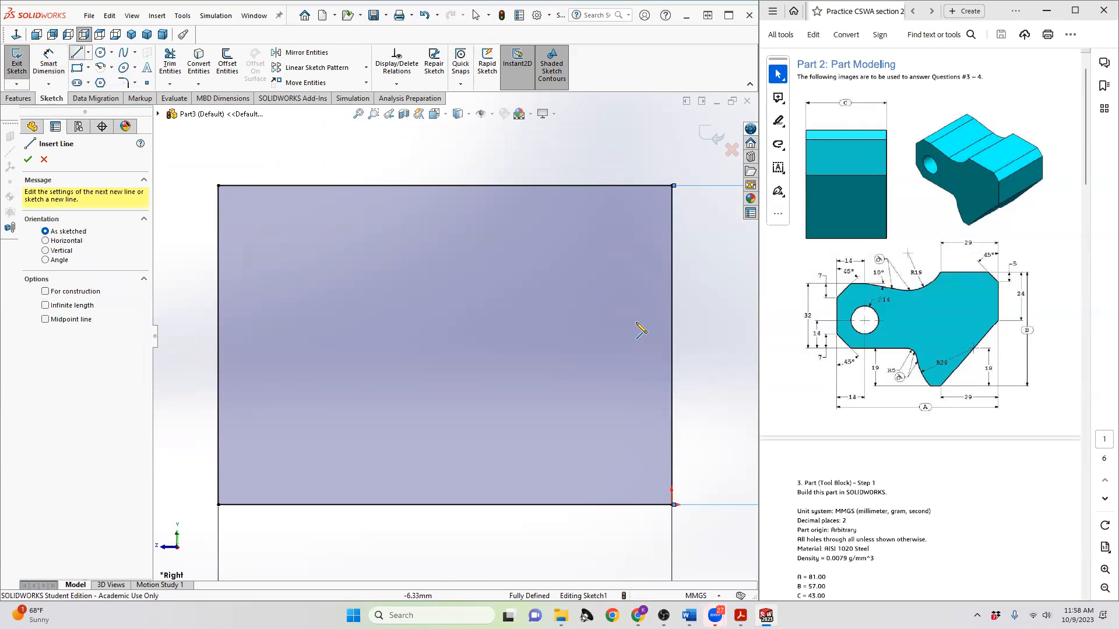
{"action": "left_click", "coordinate": [671, 356]}
{"action": "left_click", "coordinate": [576, 504]}
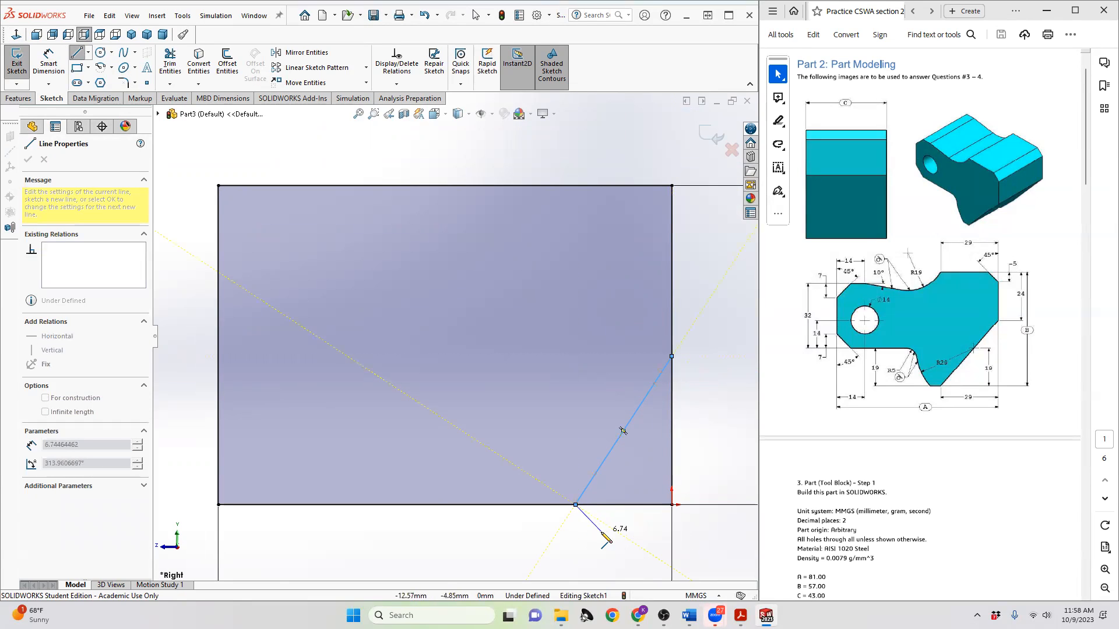
{"action": "key", "text": "Escape"}
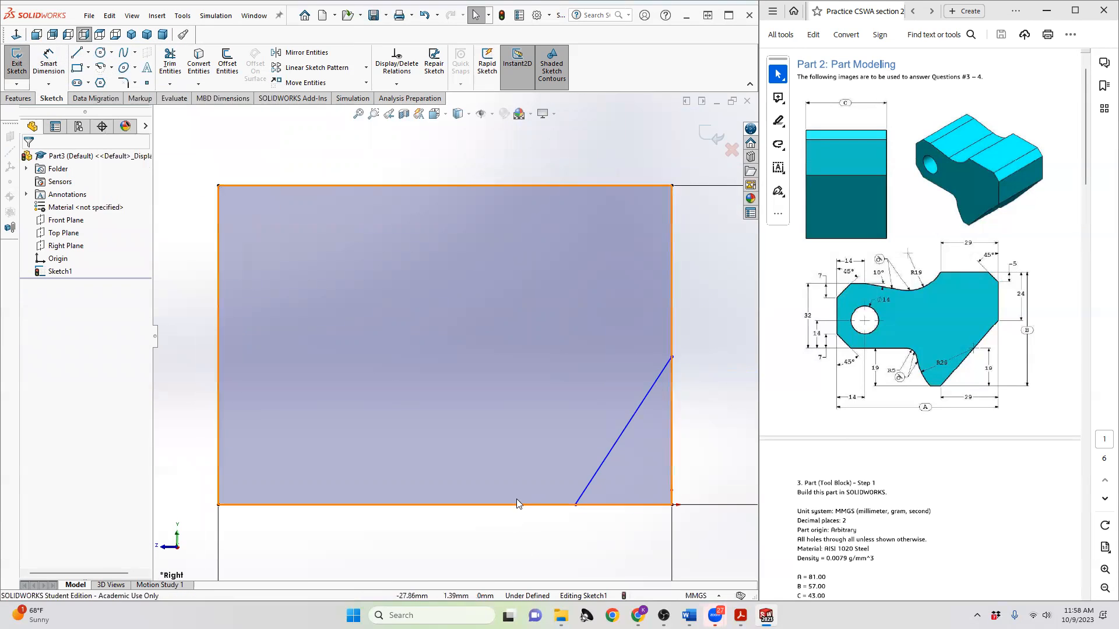
{"action": "left_click", "coordinate": [100, 67]}
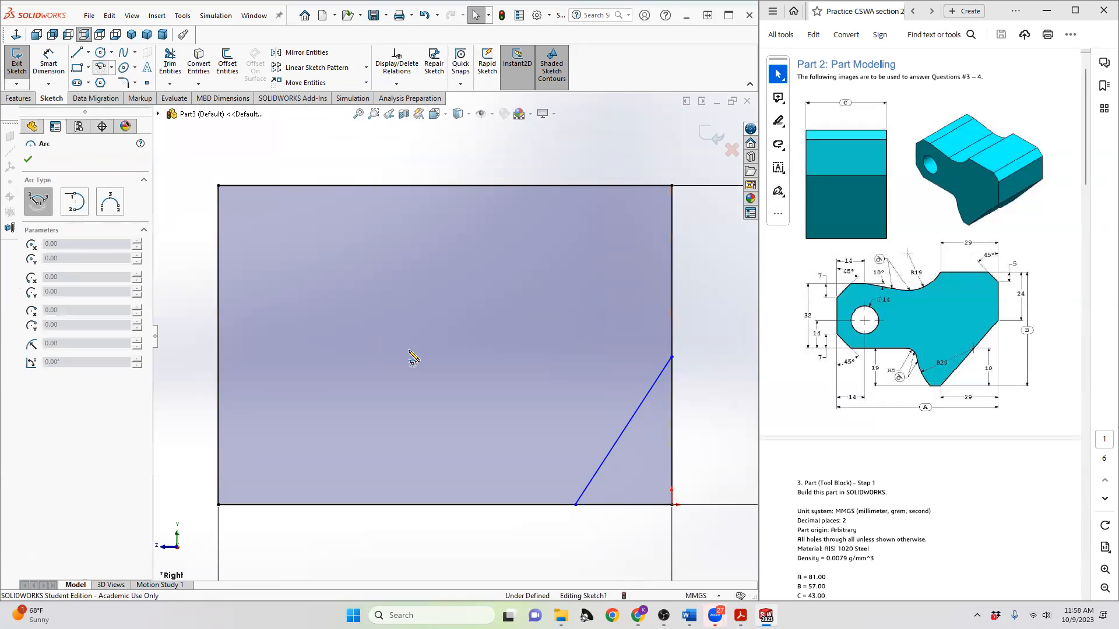
{"action": "left_click", "coordinate": [535, 505]}
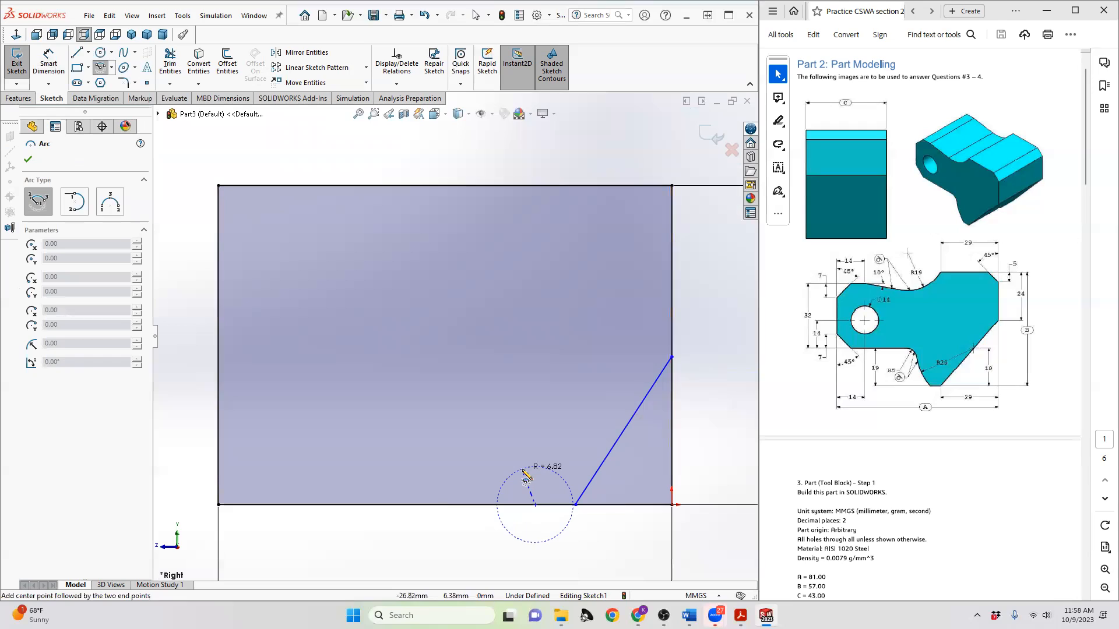
{"action": "key", "text": "Escape"}
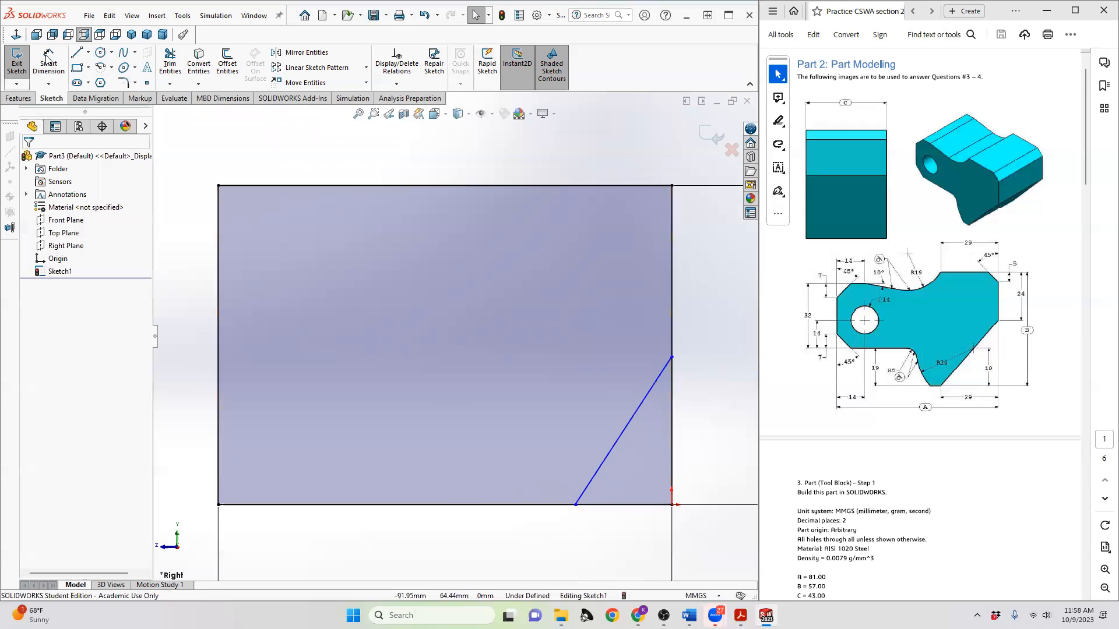
- Draw a 3 Point Arc of about 26.6 mm radius from the rectangle's bottom edge, left of the diagonal line, up into the rectangle
{"action": "left_click", "coordinate": [100, 68]}
{"action": "left_click", "coordinate": [111, 68]}
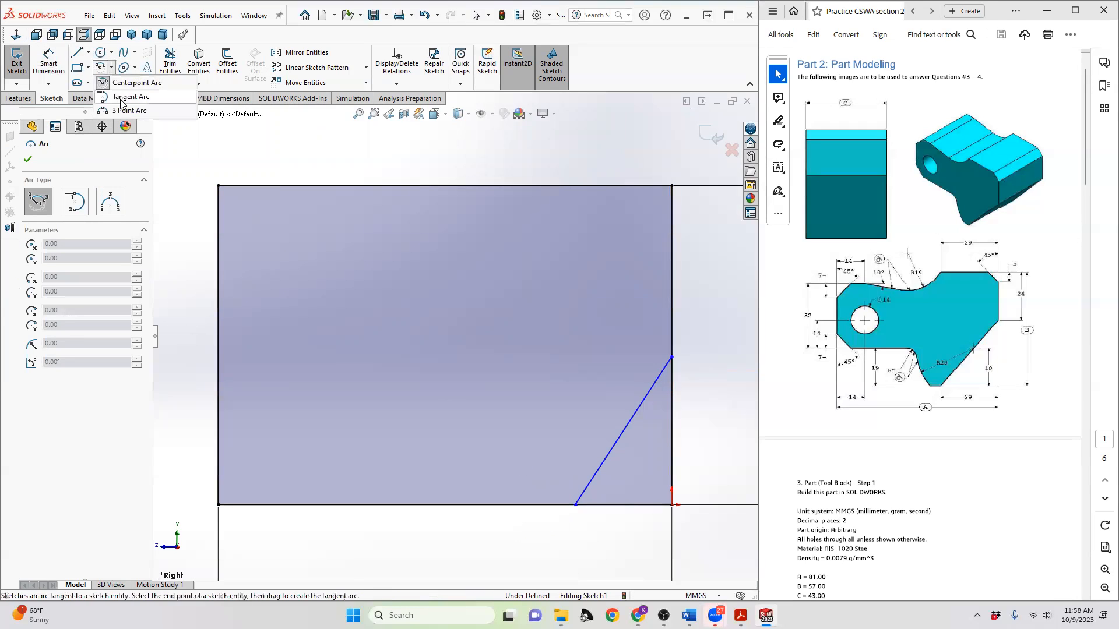
{"action": "left_click", "coordinate": [129, 110]}
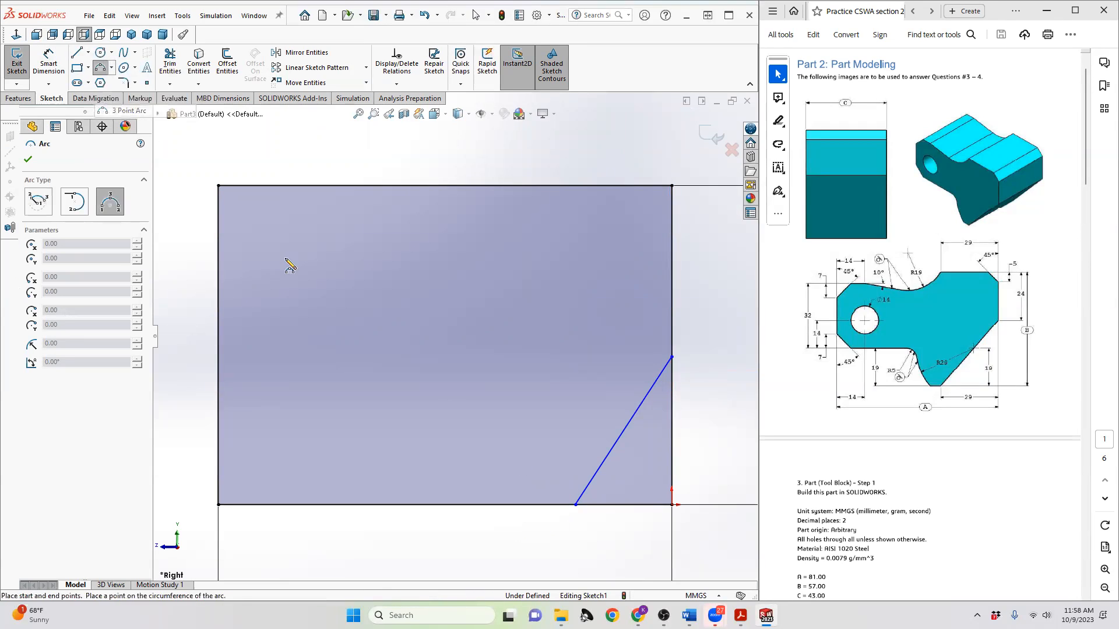
{"action": "left_click", "coordinate": [536, 504]}
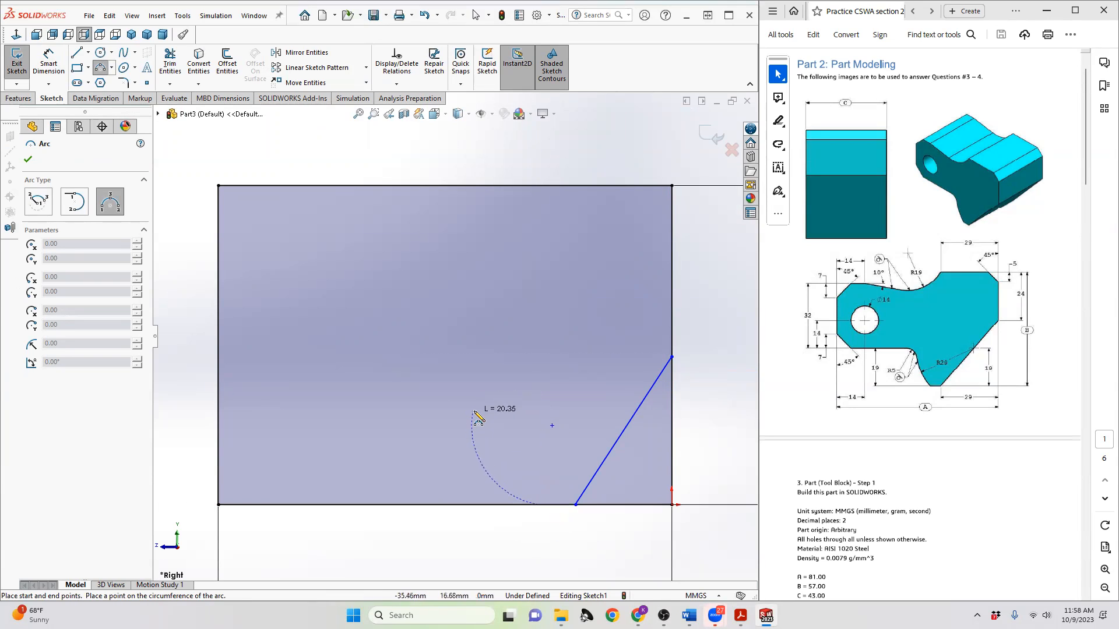
{"action": "left_click", "coordinate": [482, 414]}
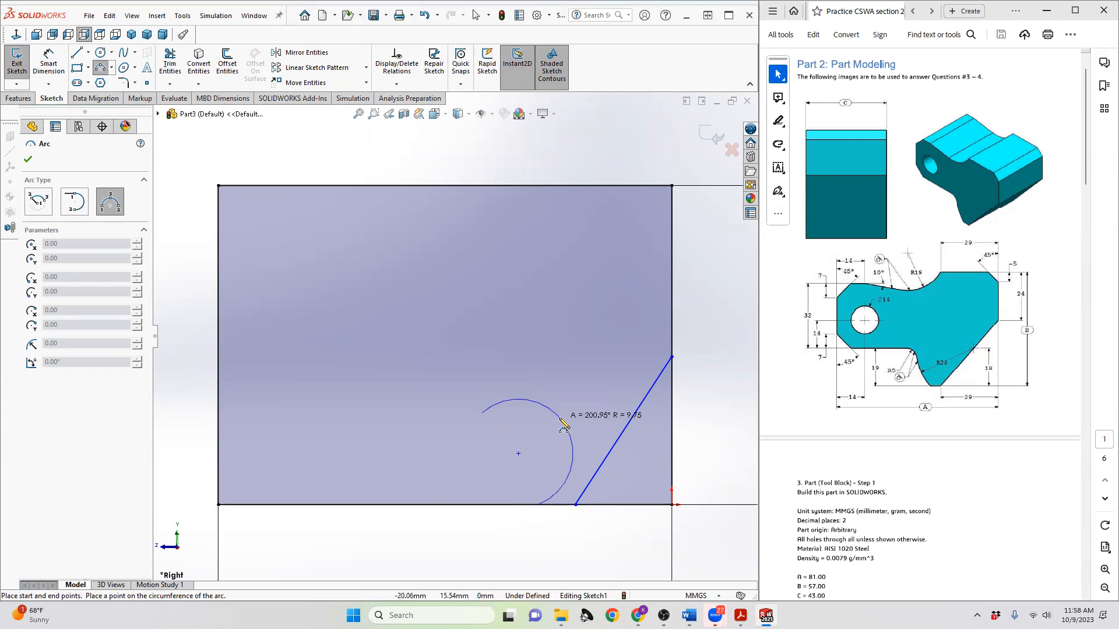
{"action": "left_click", "coordinate": [499, 460]}
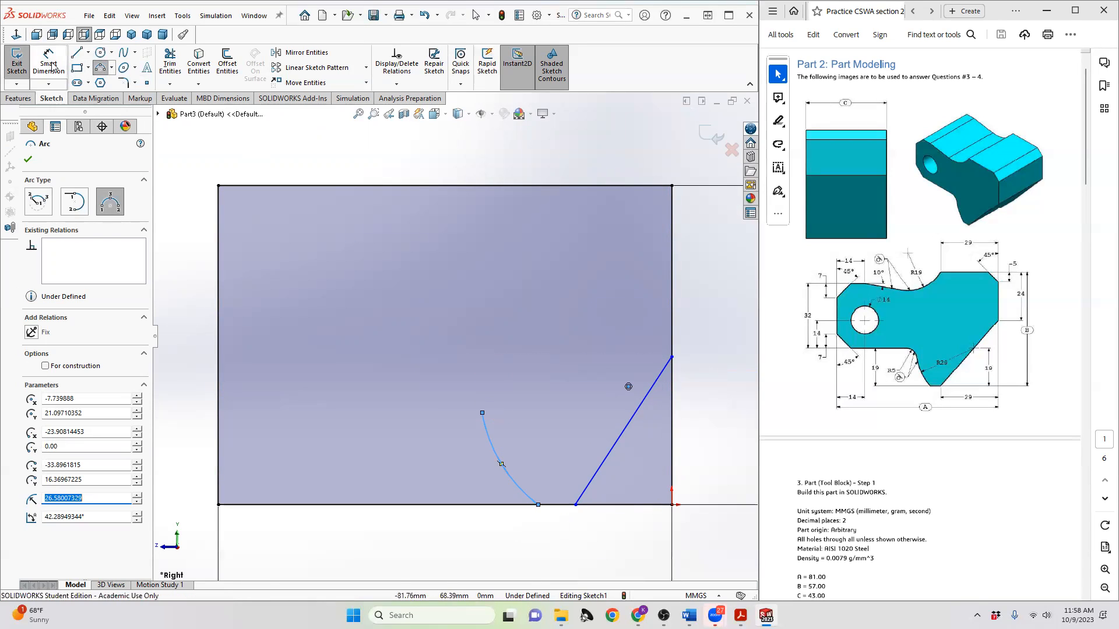
- Draw a horizontal line leftward from the arc's upper end and continue it with a slanted line up to the rectangle's left edge
{"action": "left_click", "coordinate": [77, 53]}
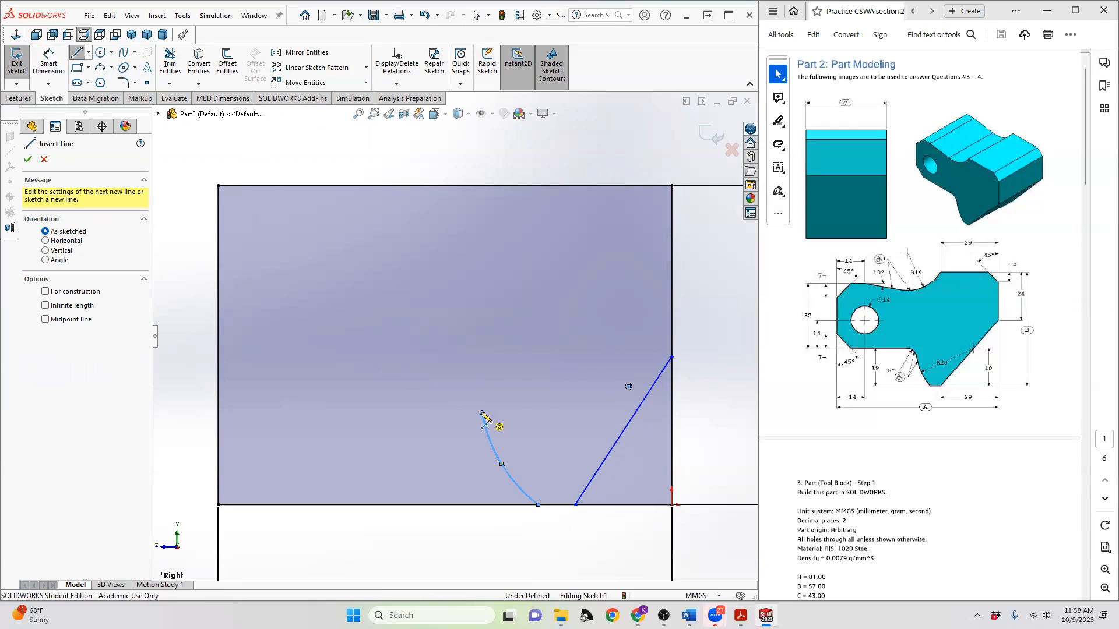
{"action": "left_click", "coordinate": [482, 413]}
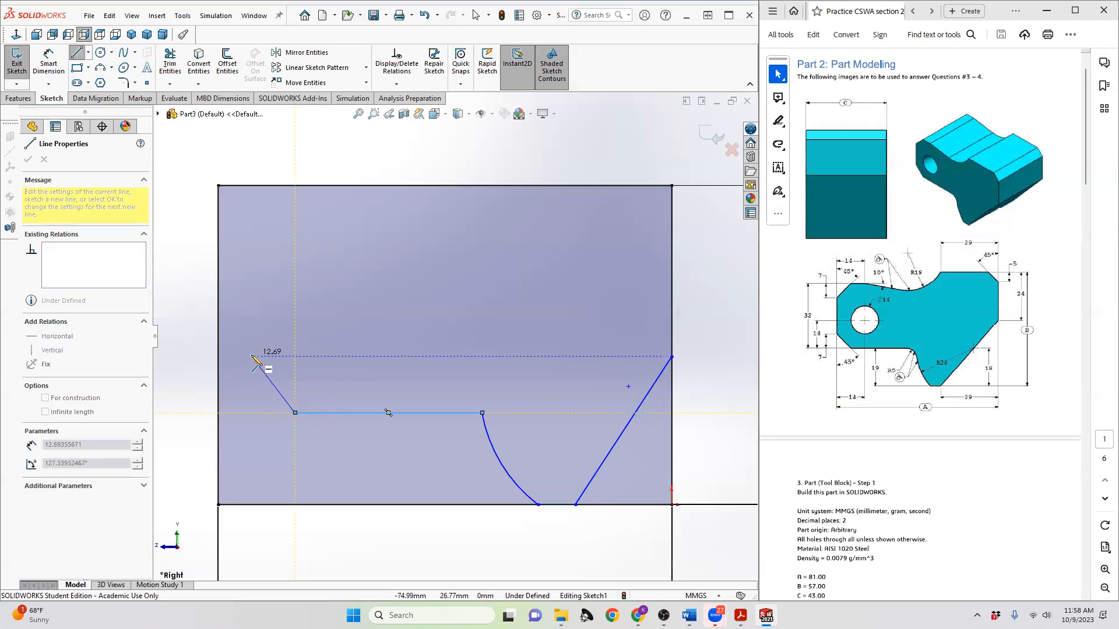
{"action": "left_click", "coordinate": [217, 365]}
{"action": "key", "text": "Escape"}
{"action": "key", "text": "Escape"}
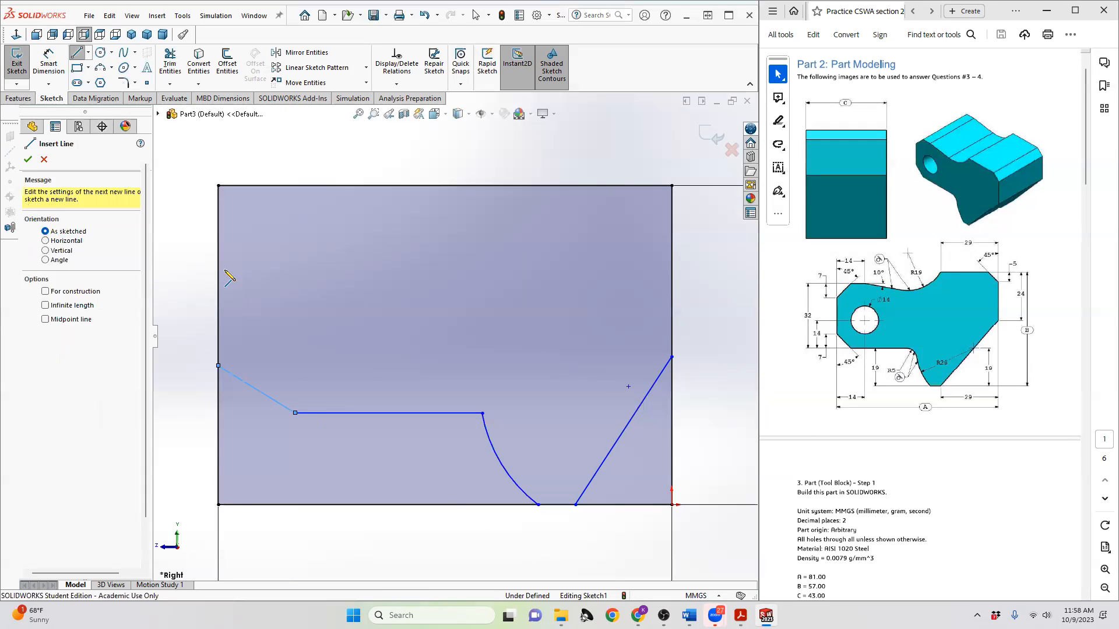
- Draw a slanted line about 7 mm long from the upper left edge of the rectangle, followed by a short horizontal line to the right
{"action": "left_click", "coordinate": [77, 53]}
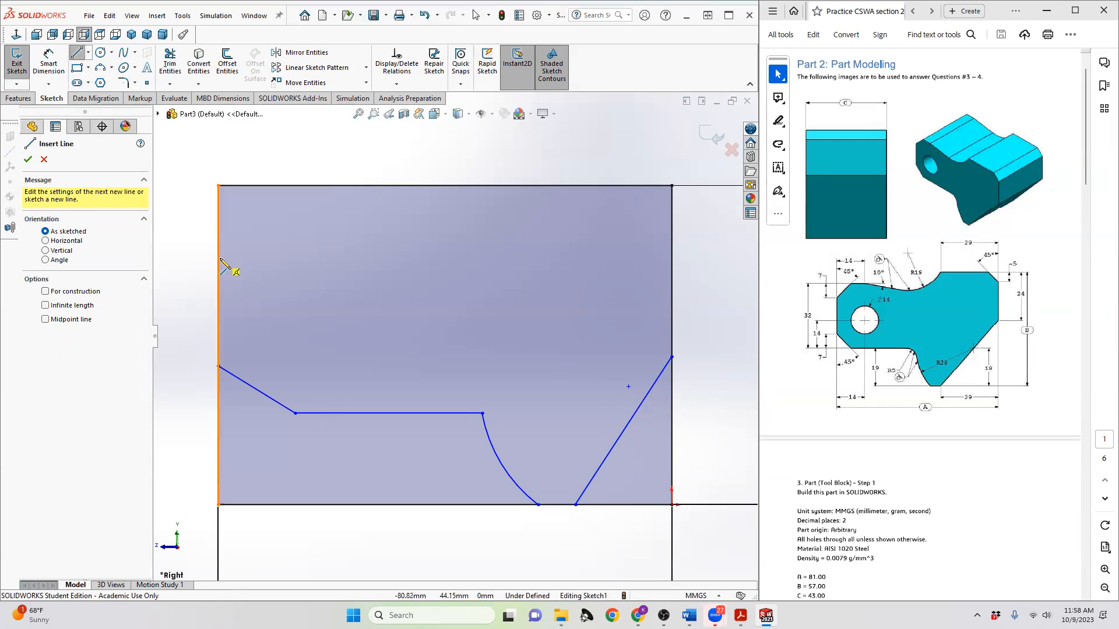
{"action": "left_click", "coordinate": [218, 258]}
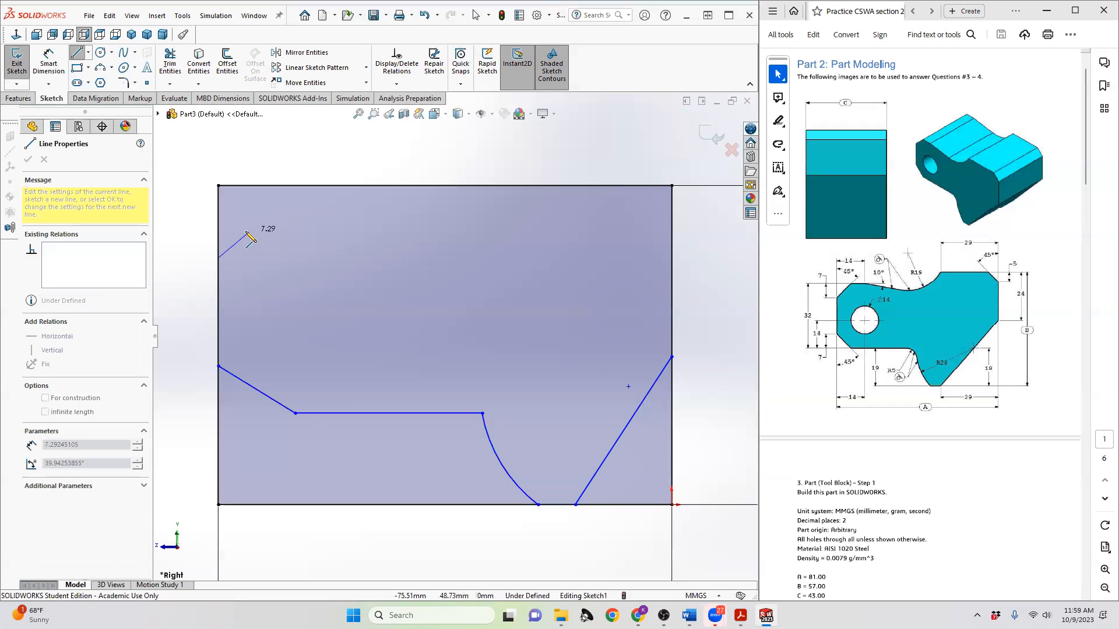
{"action": "left_click", "coordinate": [245, 231]}
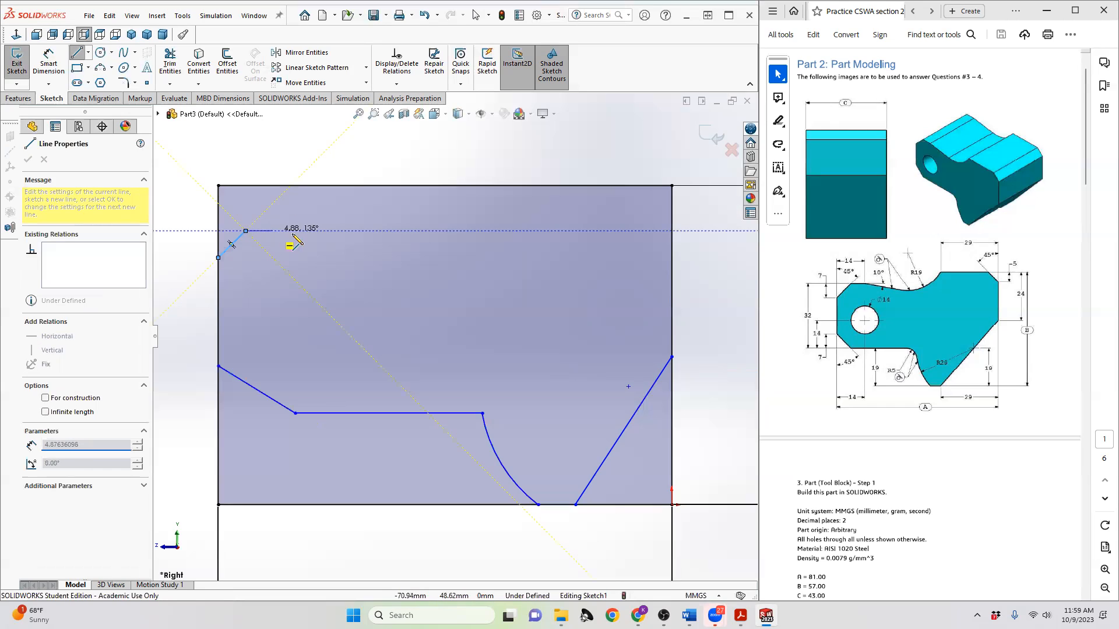
{"action": "left_click", "coordinate": [310, 231]}
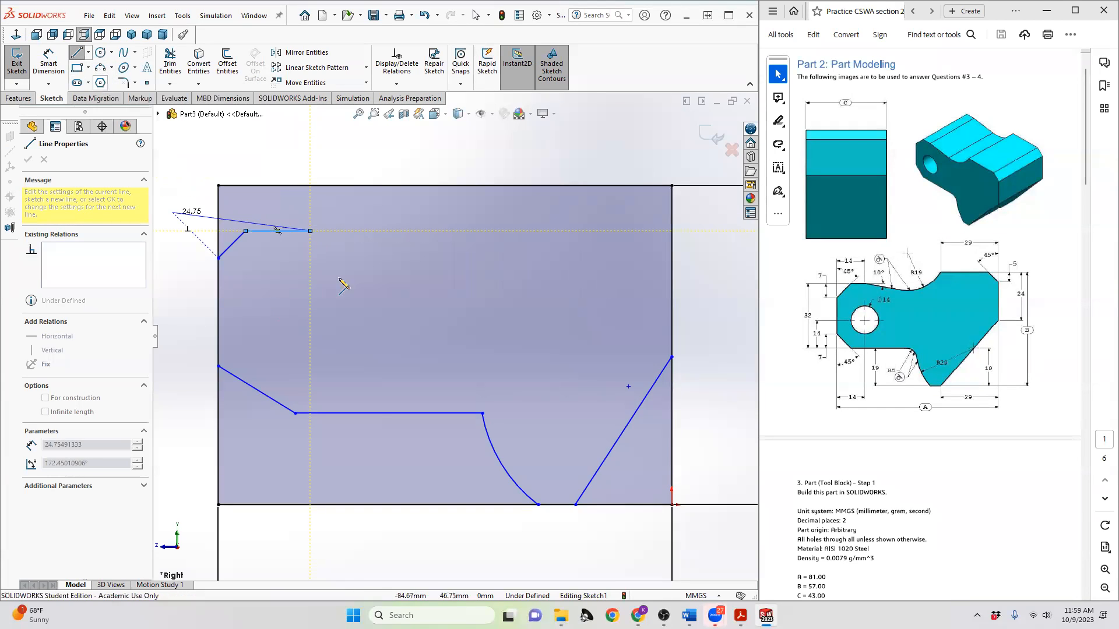
- Try a tangent arc of about 4.5 mm radius from the end of the short upper horizontal line and delete it
{"action": "mouse_move", "coordinate": [302, 231]}
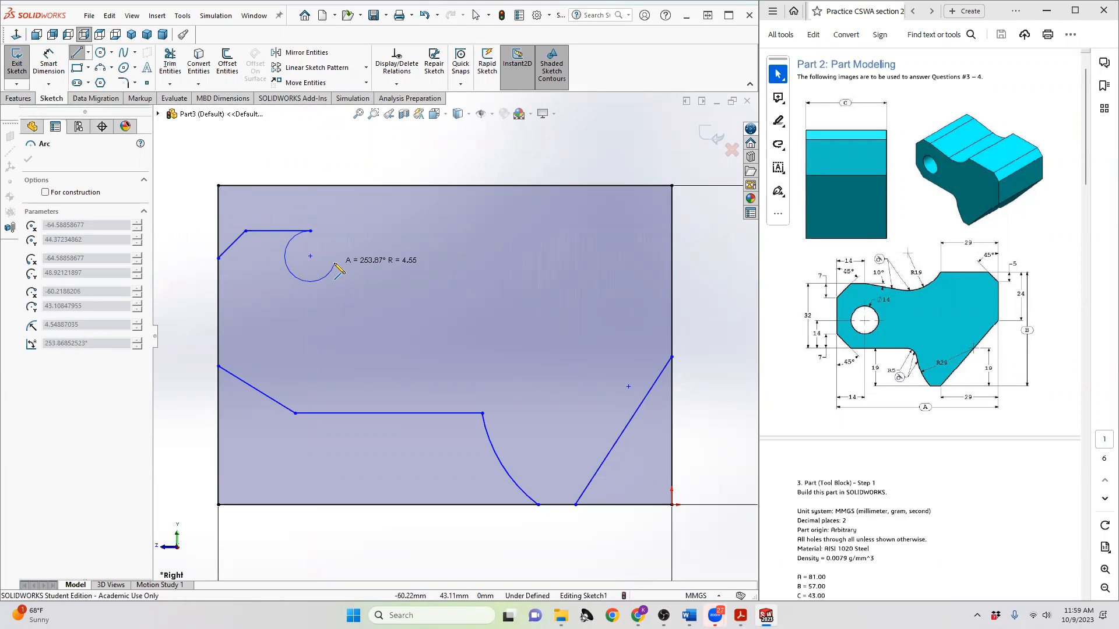
{"action": "left_click", "coordinate": [335, 263]}
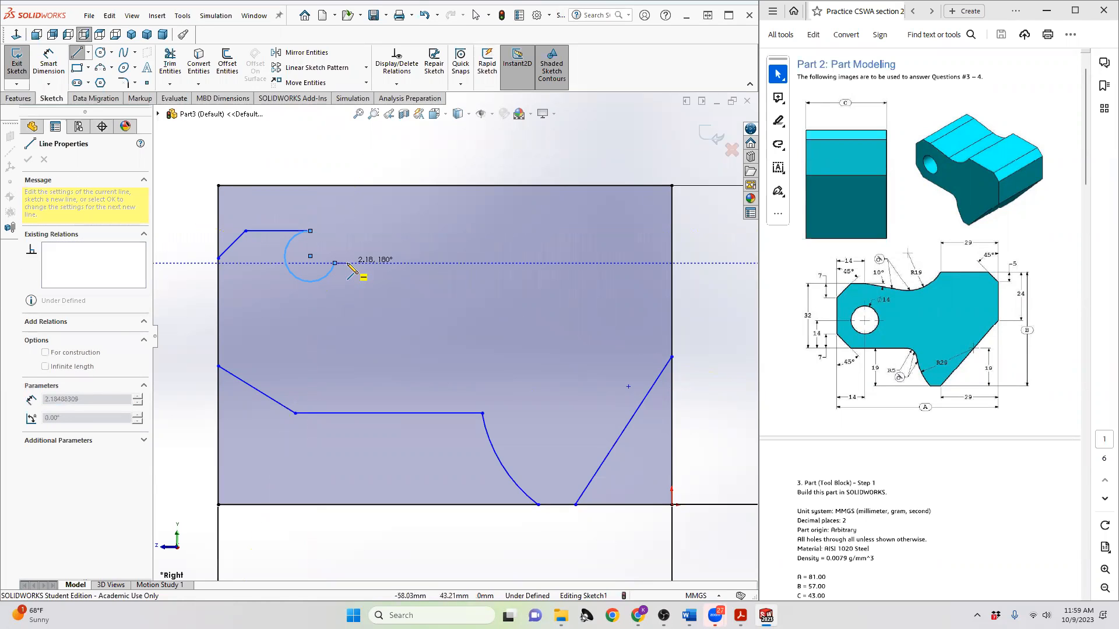
{"action": "key", "text": "Escape"}
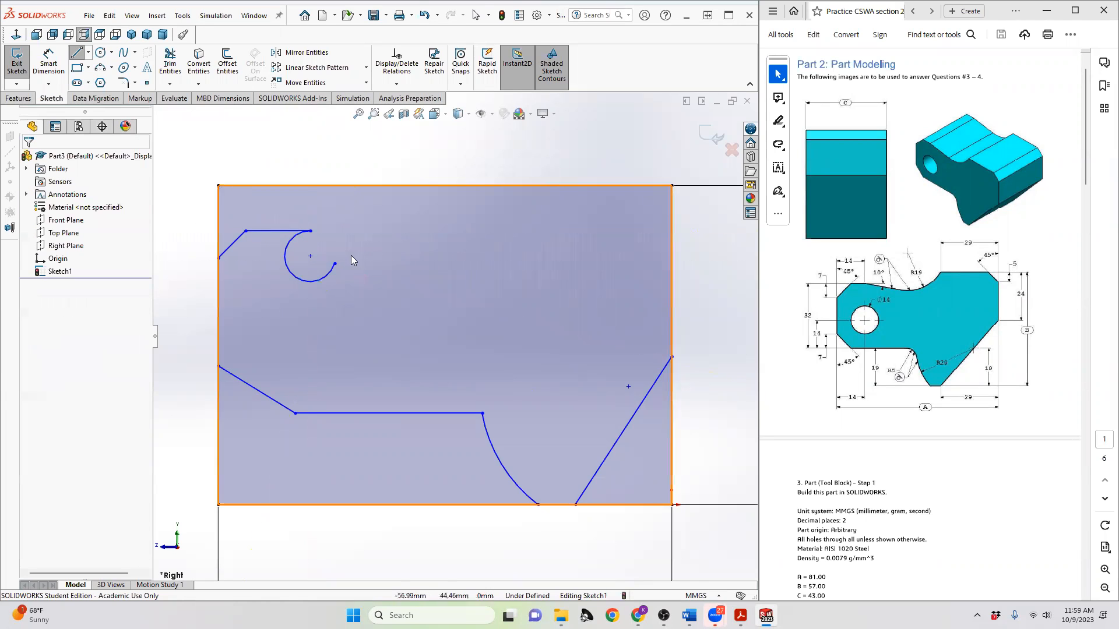
{"action": "mouse_move", "coordinate": [311, 257]}
{"action": "left_mouse_down"}
{"action": "mouse_move", "coordinate": [395, 262]}
{"action": "mouse_move", "coordinate": [347, 285]}
{"action": "mouse_move", "coordinate": [387, 253]}
{"action": "mouse_move", "coordinate": [342, 263]}
{"action": "mouse_move", "coordinate": [320, 250]}
{"action": "left_mouse_up"}
{"action": "left_click", "coordinate": [295, 259]}
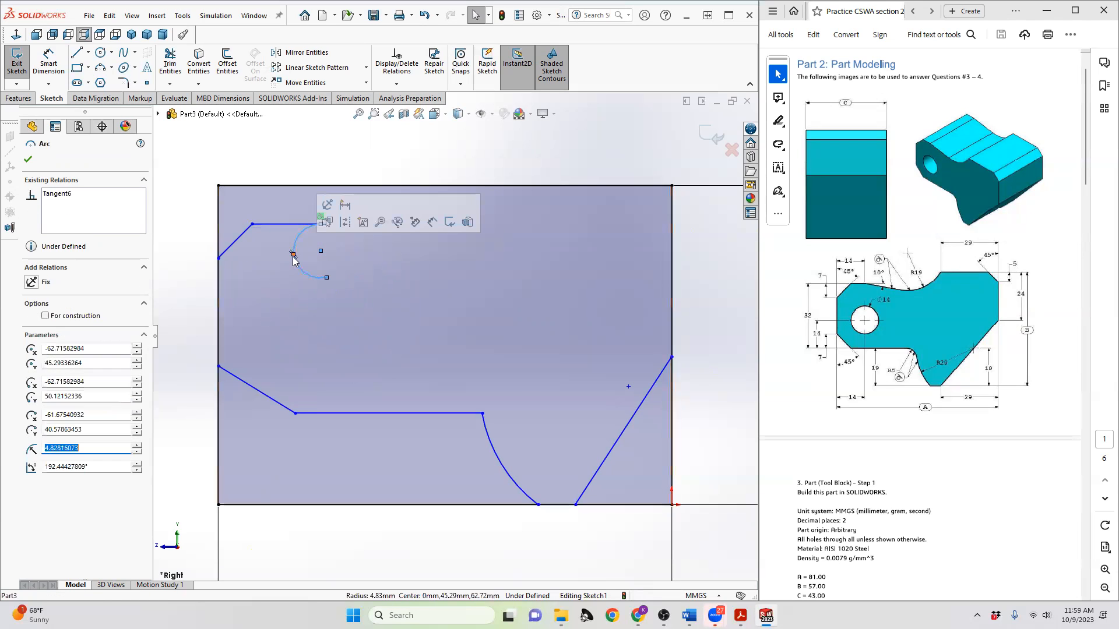
{"action": "key", "text": "Delete"}
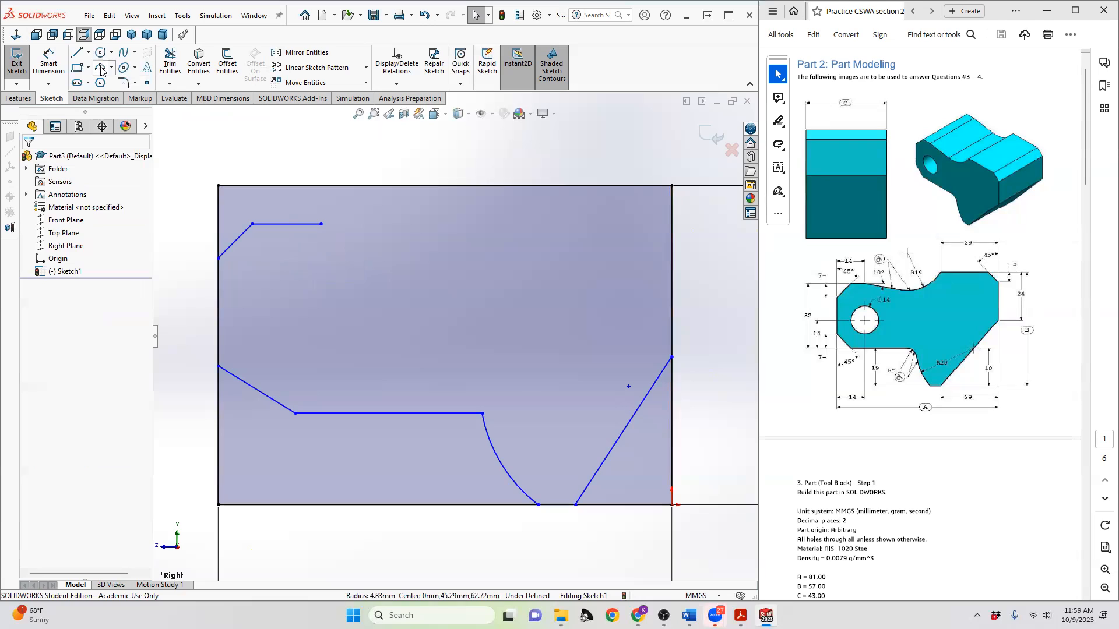
- Draw a line about 16.5 mm long sloping down to the right from the end of the short upper horizontal line
{"action": "left_click", "coordinate": [101, 69]}
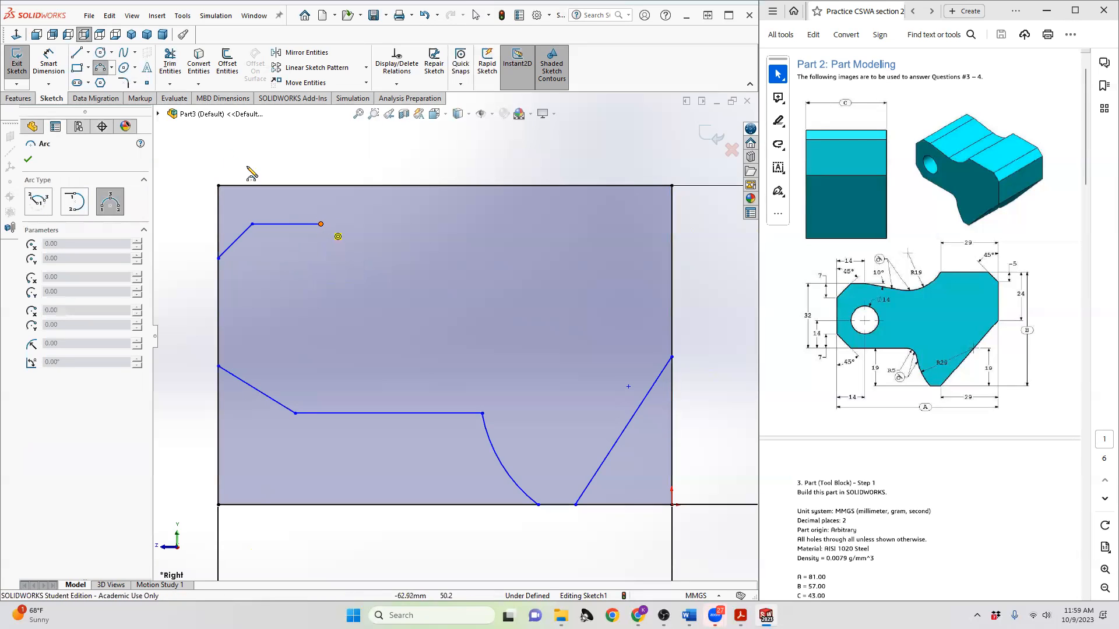
{"action": "left_click", "coordinate": [78, 53]}
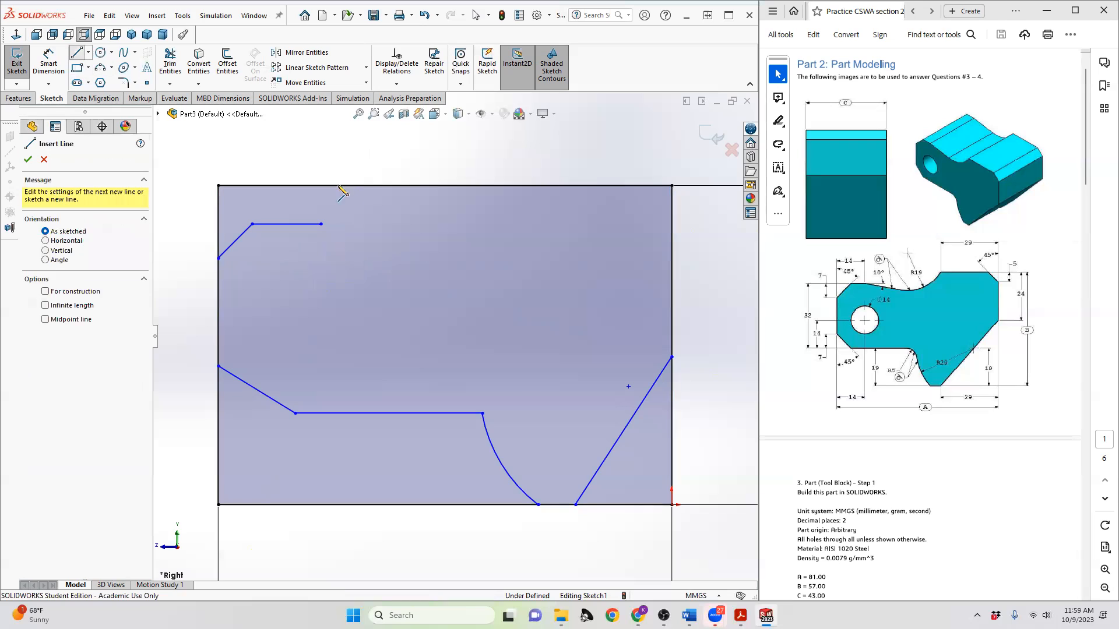
{"action": "left_click", "coordinate": [321, 224]}
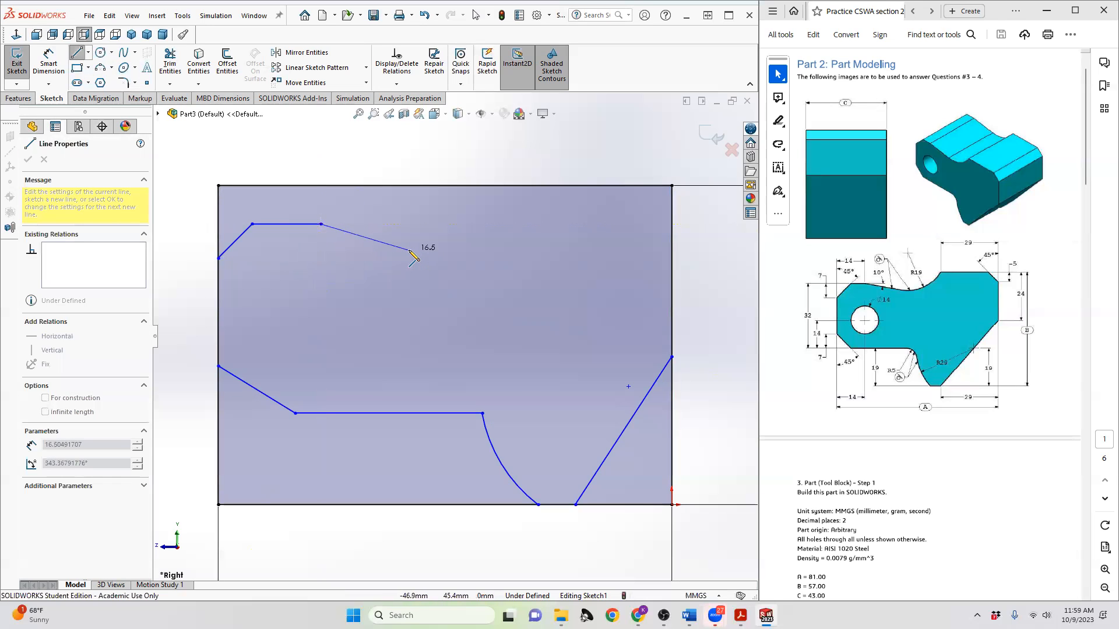
{"action": "left_click", "coordinate": [410, 250]}
{"action": "key", "text": "Escape"}
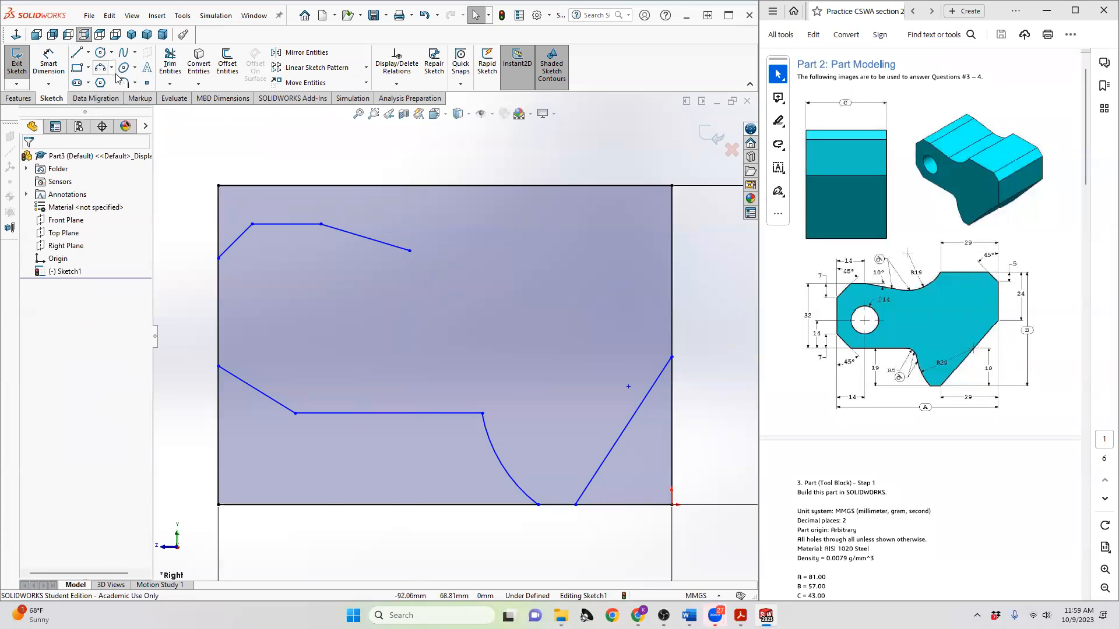
- Draw a 3 Point Arc of about 14.2 mm radius, sagging downward, from the sloping line's end up to the rectangle's top edge
{"action": "left_click", "coordinate": [99, 69]}
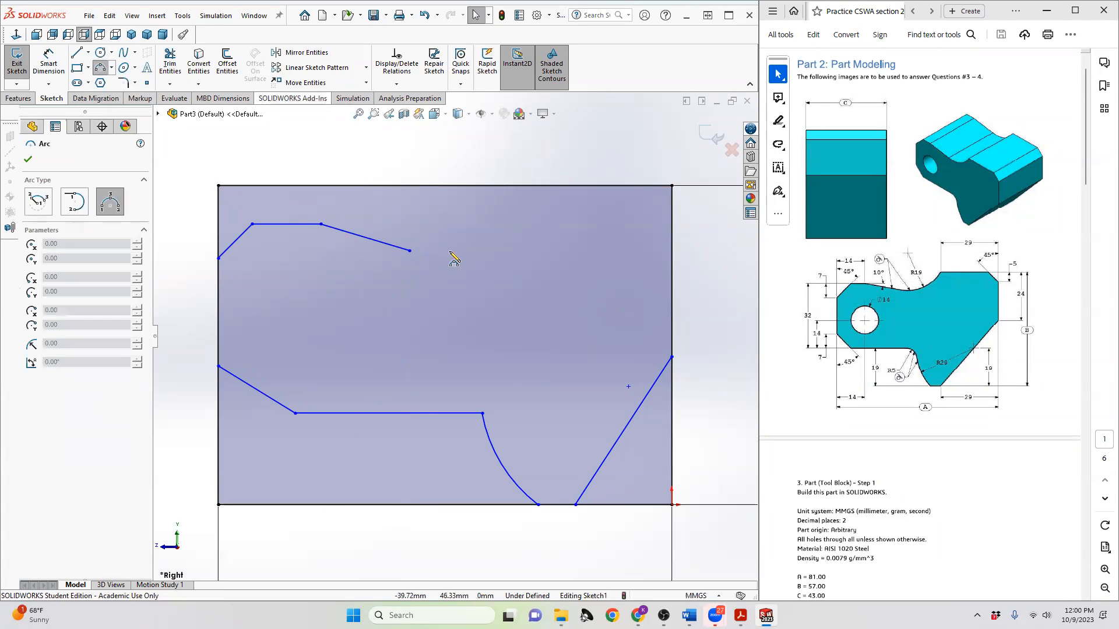
{"action": "left_click", "coordinate": [410, 250]}
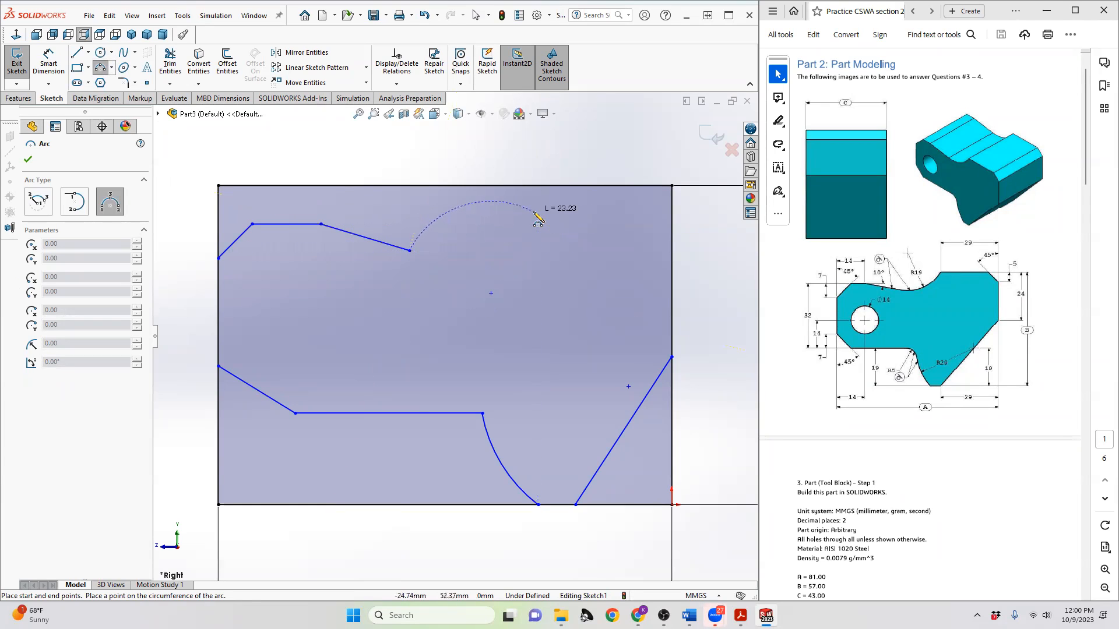
{"action": "left_click", "coordinate": [500, 185]}
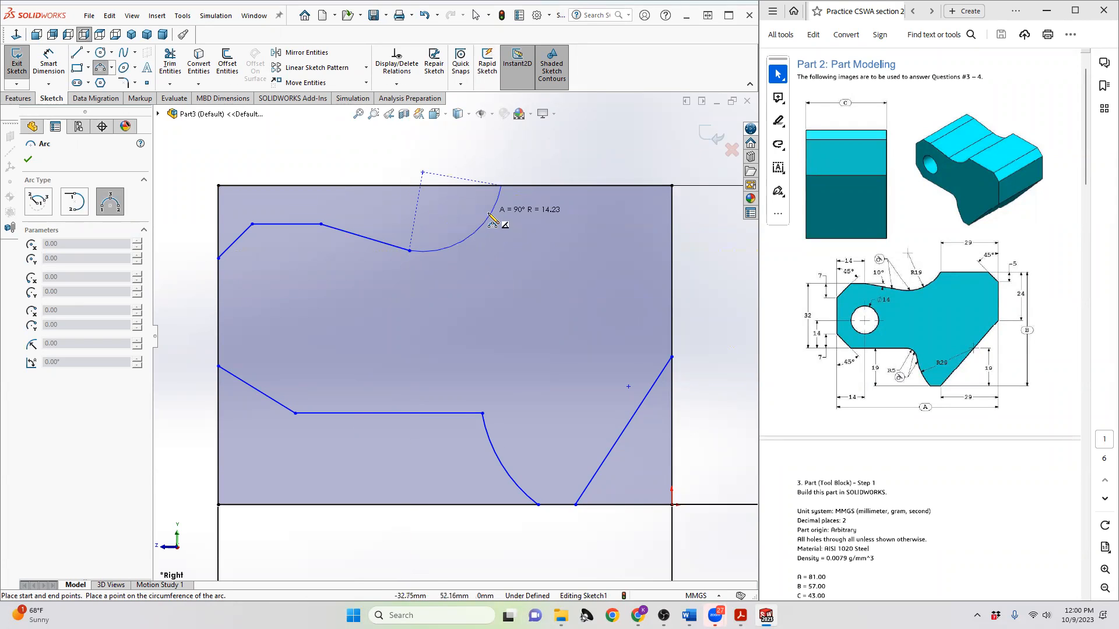
{"action": "left_click", "coordinate": [491, 220]}
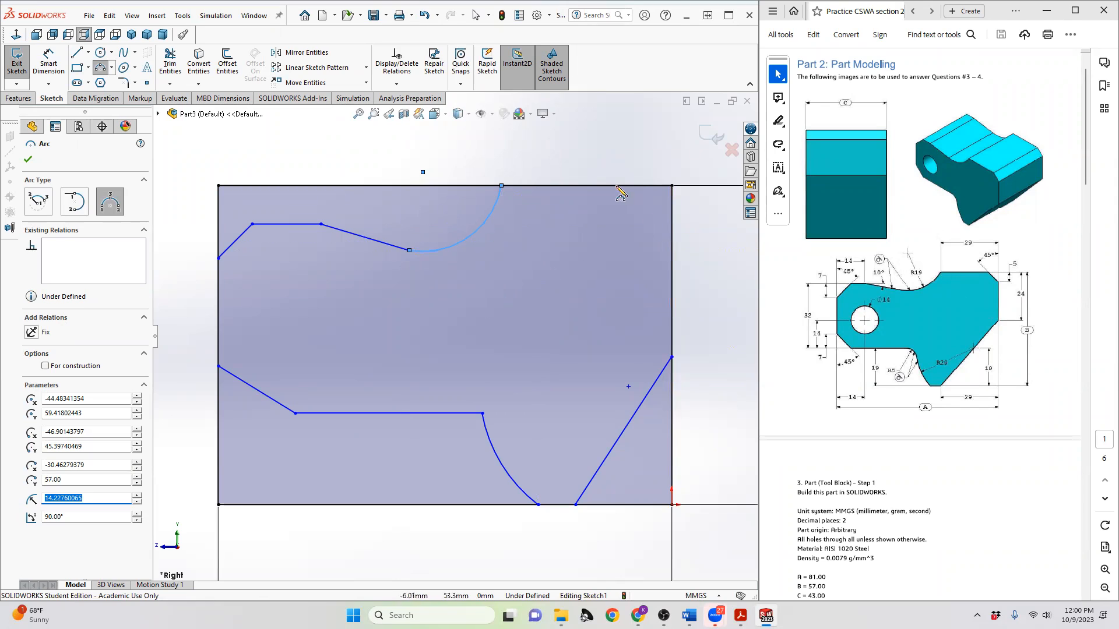
- Draw a slanted line across the rectangle's upper right corner, from the top edge to about 5.8 mm down the right edge
{"action": "key", "text": "l"}
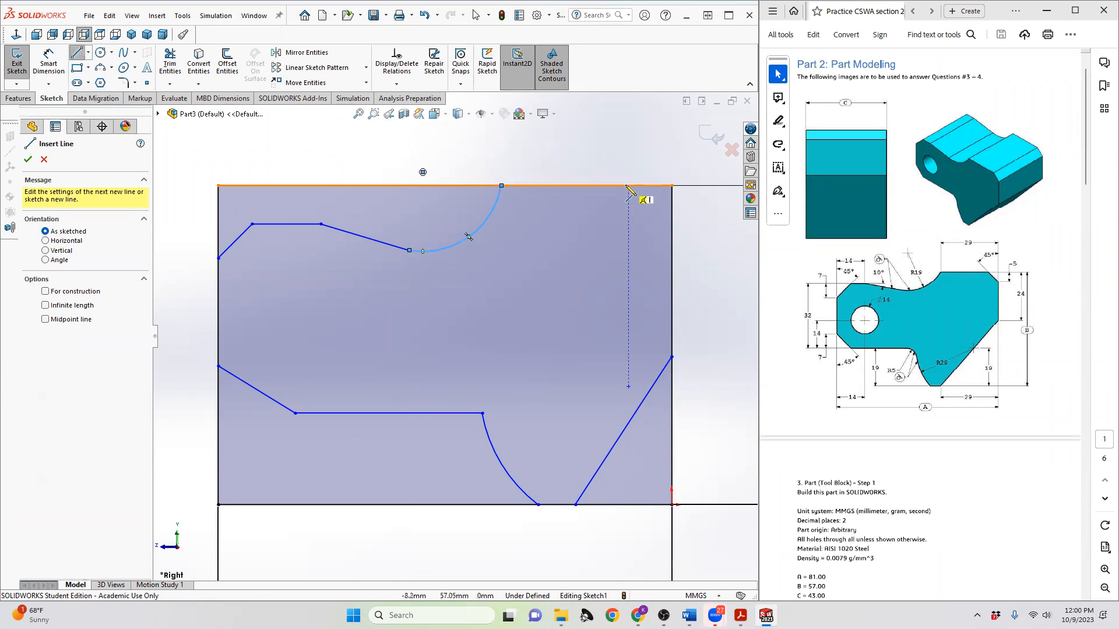
{"action": "left_click", "coordinate": [628, 186]}
{"action": "left_click", "coordinate": [672, 218]}
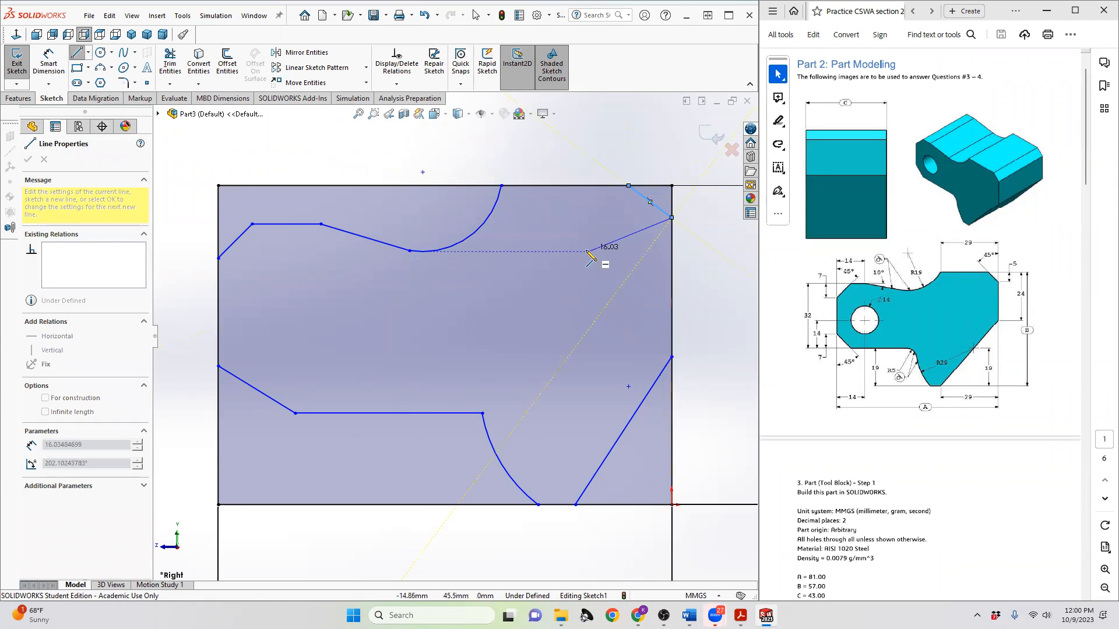
{"action": "key", "text": "Escape"}
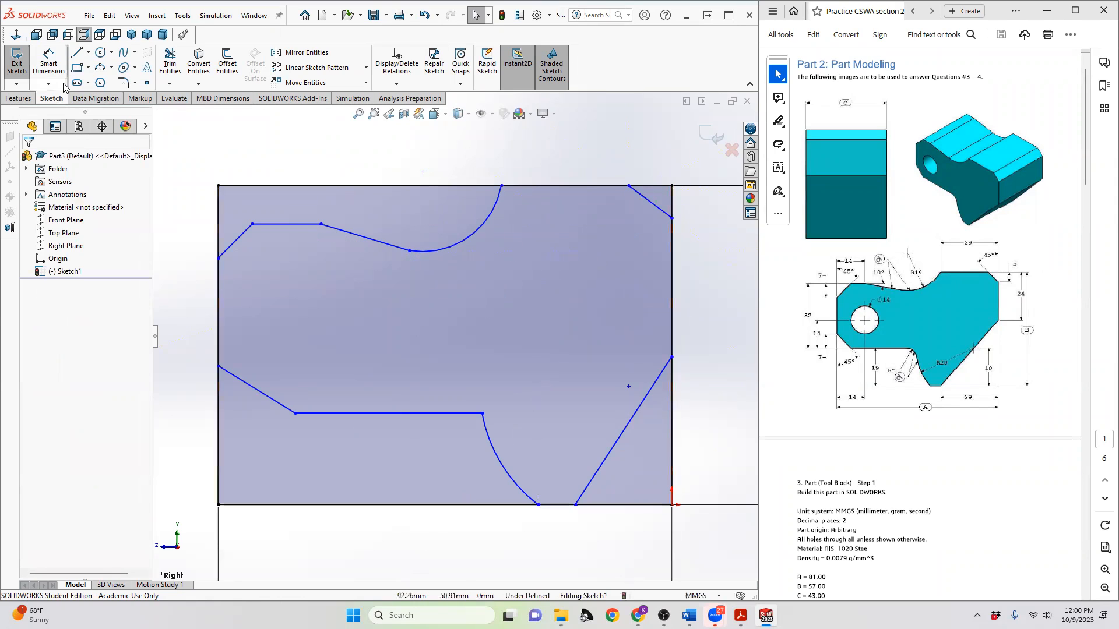
- Draw a circle of about 4.9 mm radius inside the profile's left end, between the upper and lower contours
{"action": "left_click", "coordinate": [101, 54]}
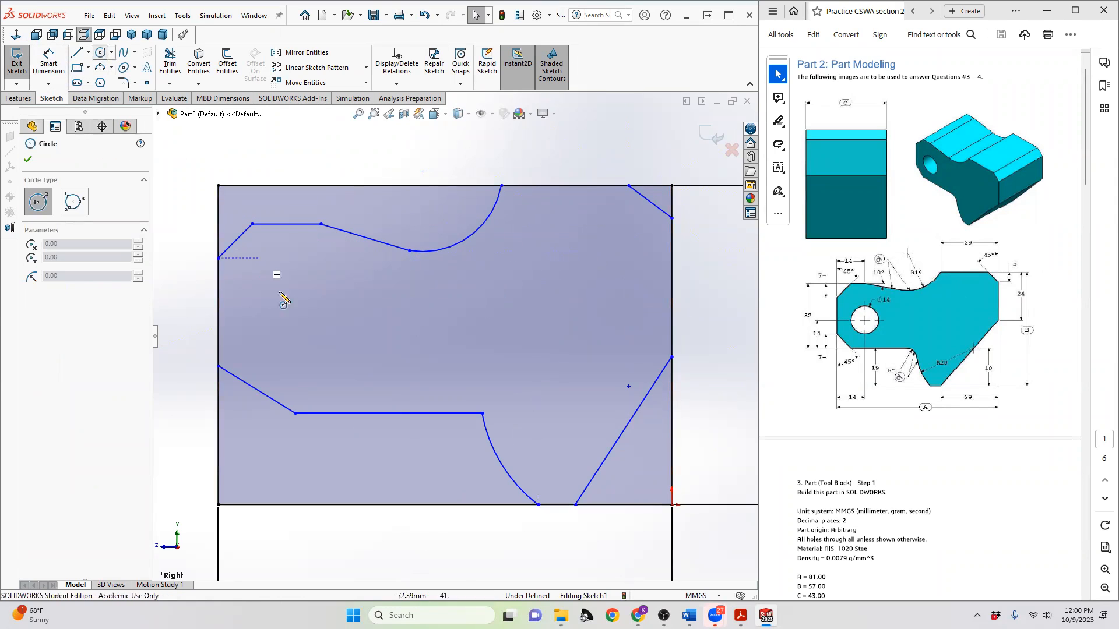
{"action": "left_click", "coordinate": [286, 324]}
{"action": "left_click", "coordinate": [260, 325]}
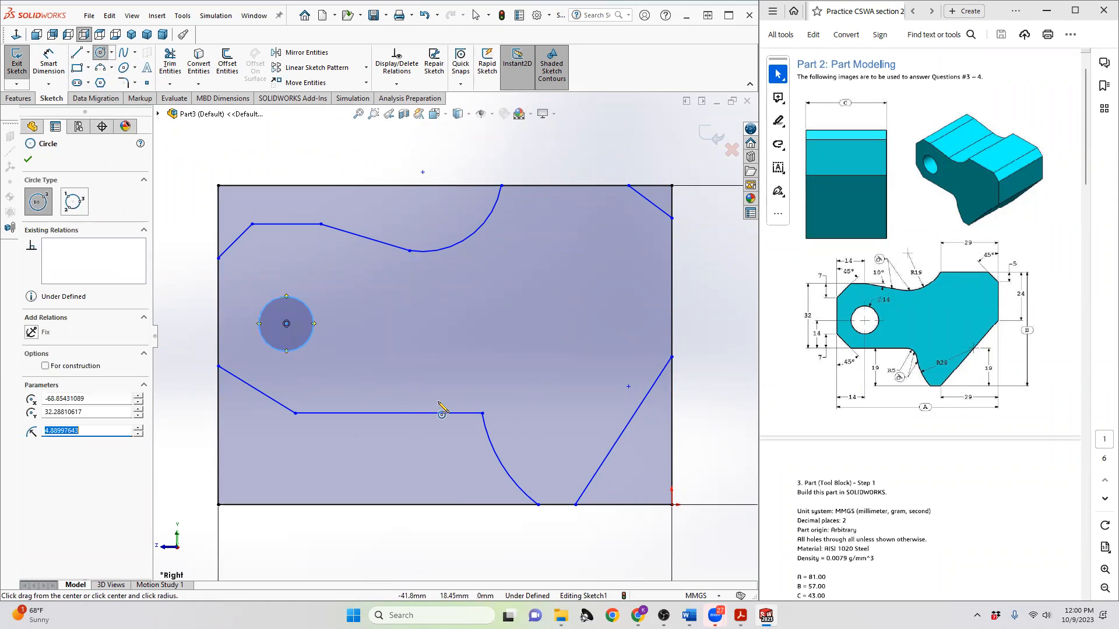
{"action": "key", "text": "Escape"}
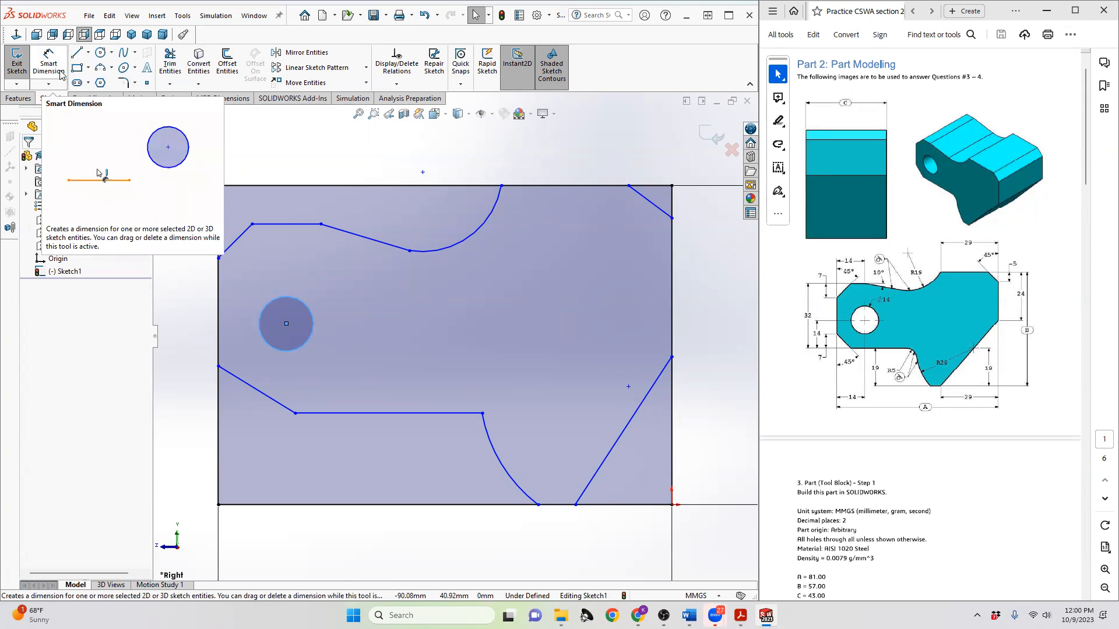
- Dimension the lower arc's centre point 19 mm above the rectangle's bottom edge
{"action": "left_click", "coordinate": [51, 62]}
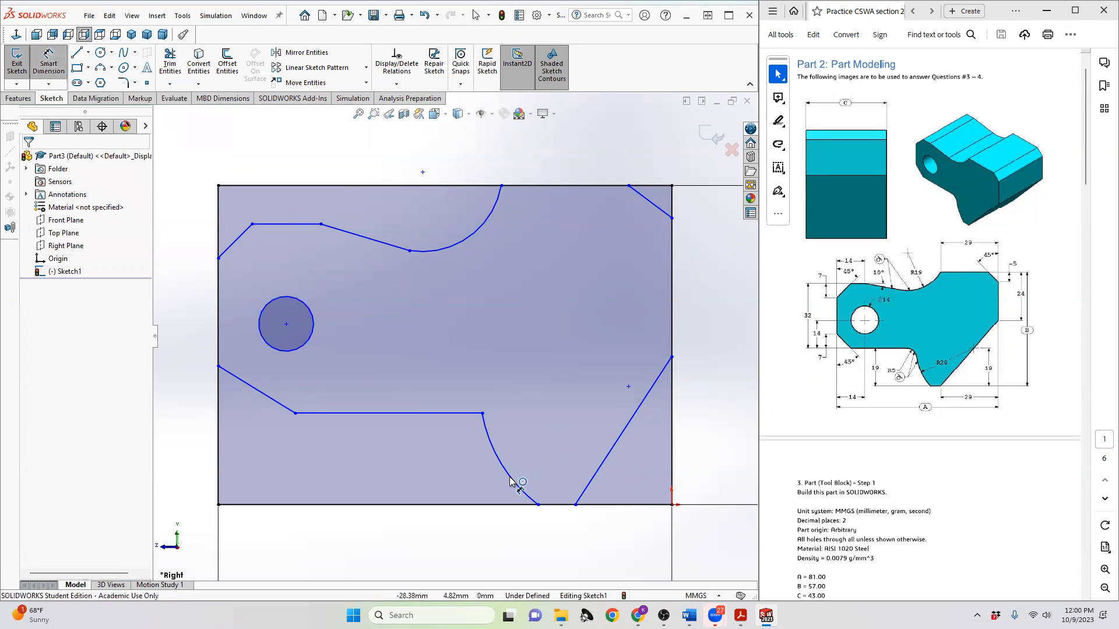
{"action": "left_click", "coordinate": [628, 388]}
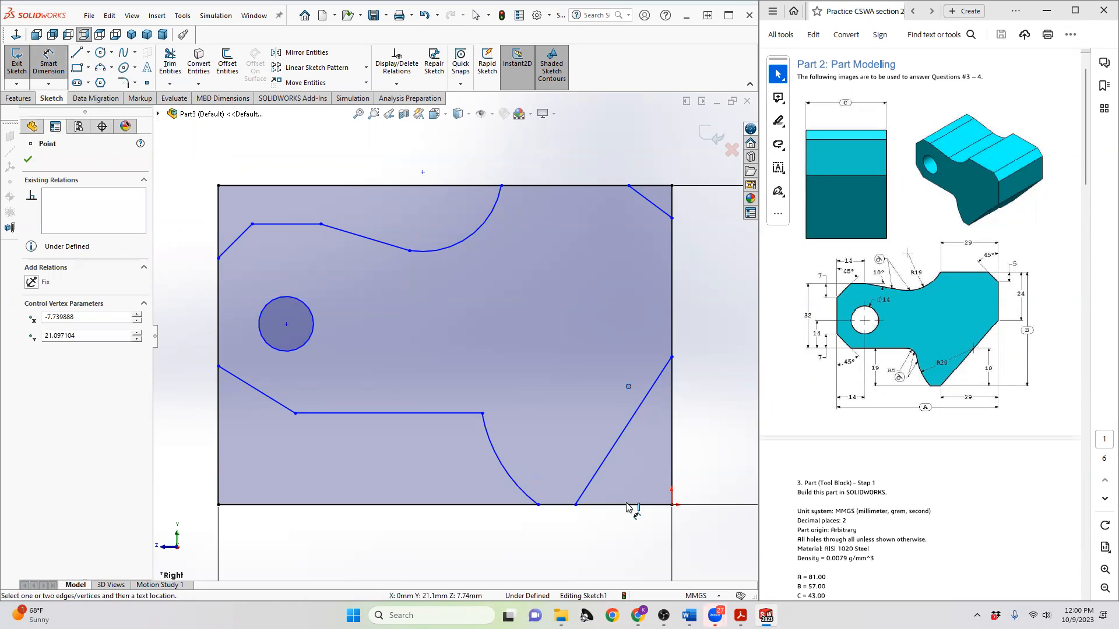
{"action": "left_click", "coordinate": [634, 504]}
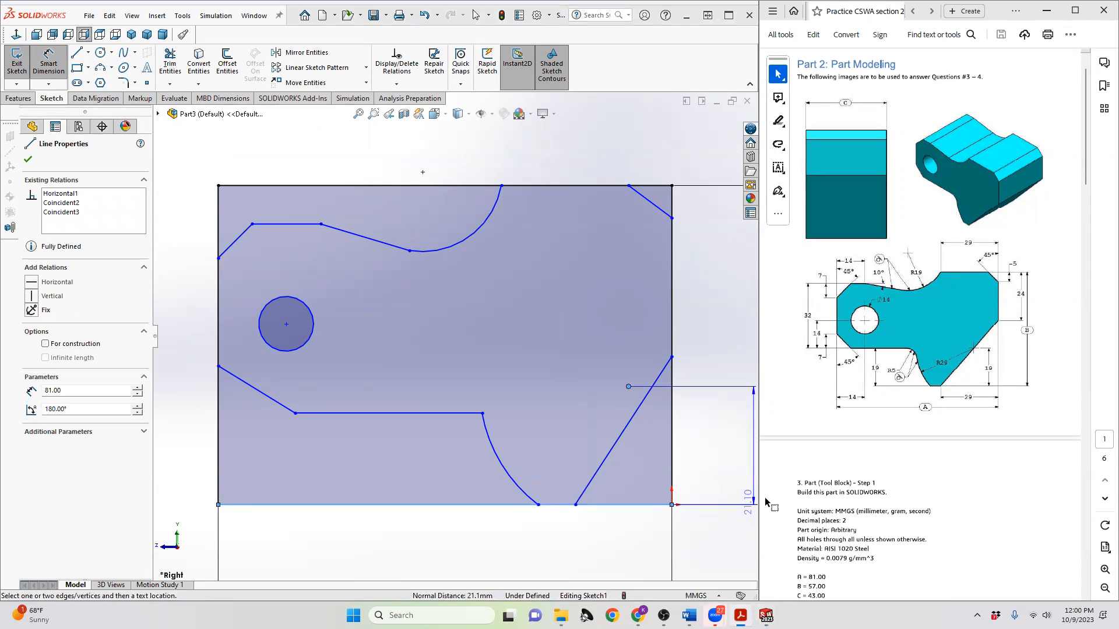
{"action": "left_click", "coordinate": [745, 489]}
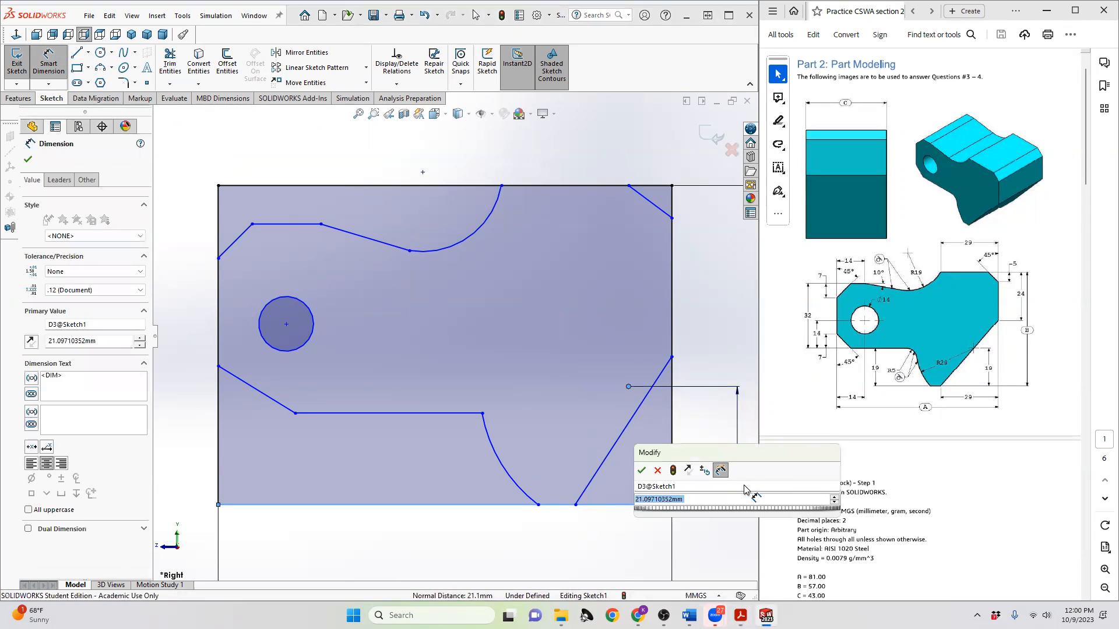
{"action": "type", "text": "19"}
{"action": "key", "text": "Return"}
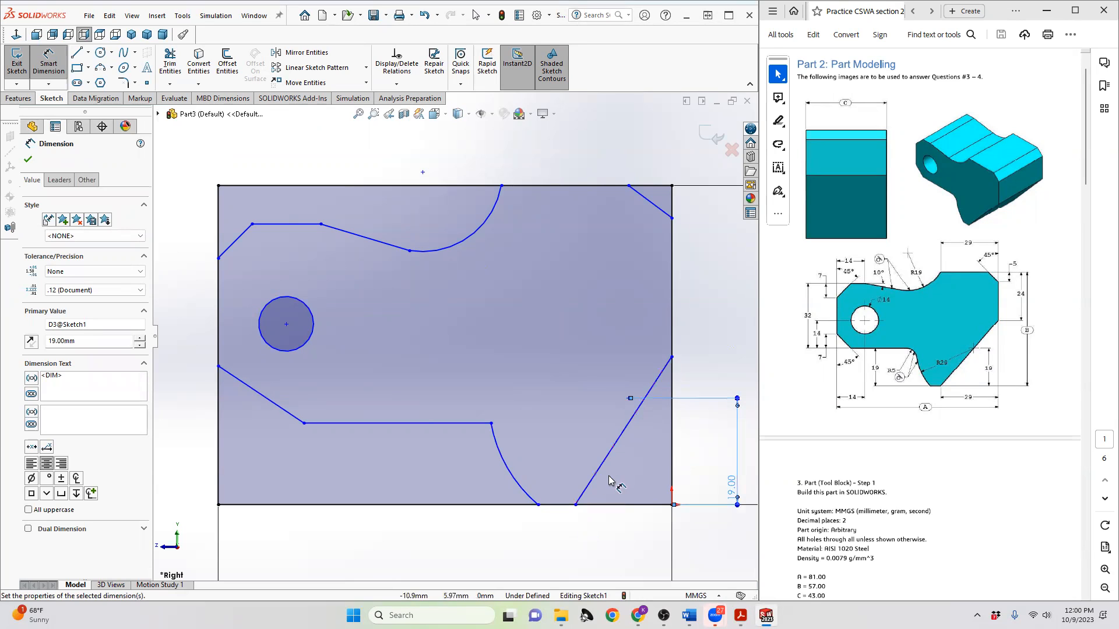
- Dimension the diagonal line's lower end 29 mm horizontally from the rectangle's lower right corner
{"action": "left_click", "coordinate": [575, 505]}
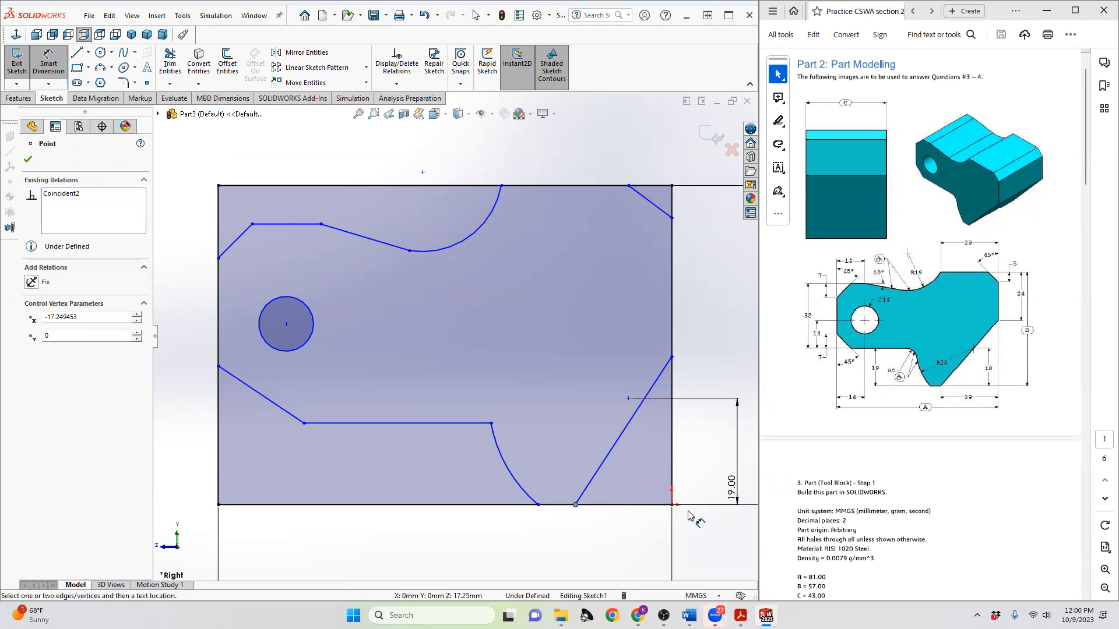
{"action": "left_click", "coordinate": [672, 505]}
{"action": "key", "text": "z"}
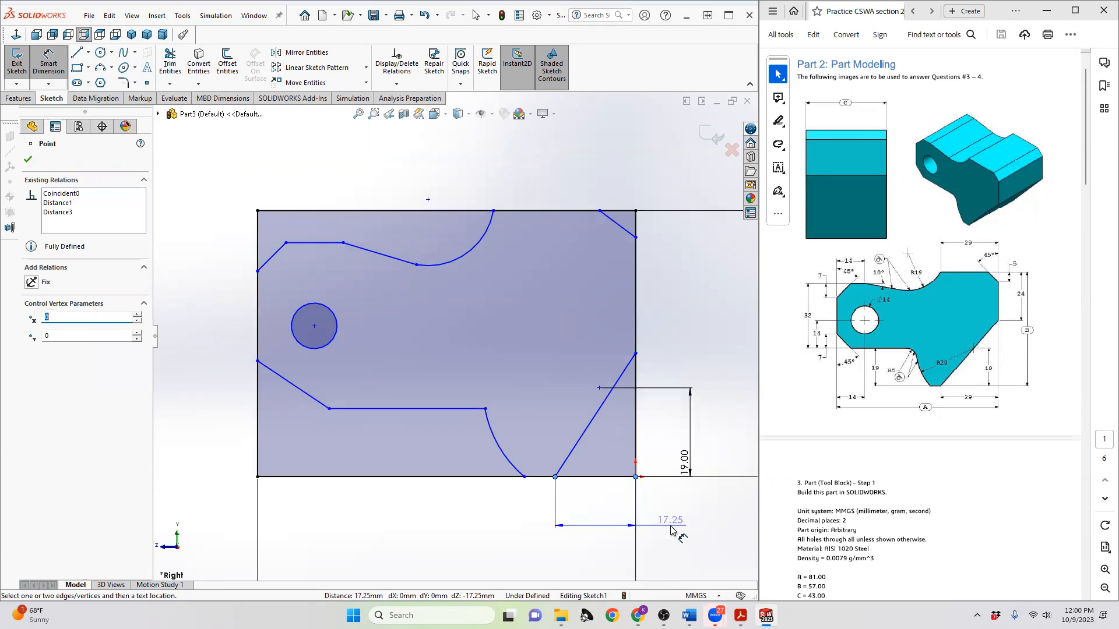
{"action": "left_click", "coordinate": [672, 529]}
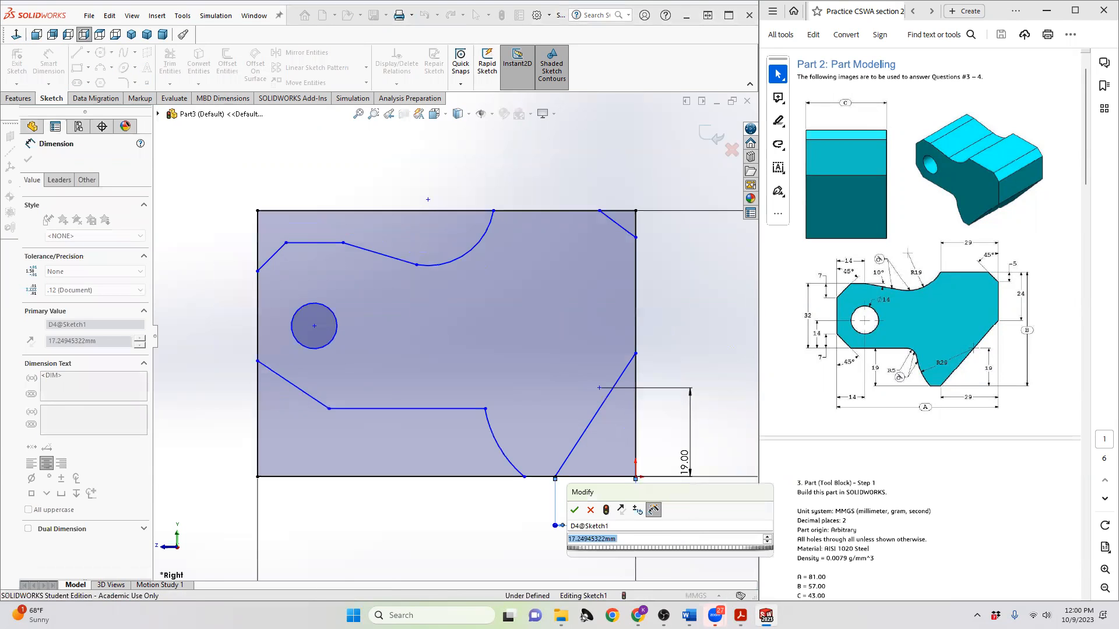
{"action": "type", "text": "29"}
{"action": "key", "text": "Return"}
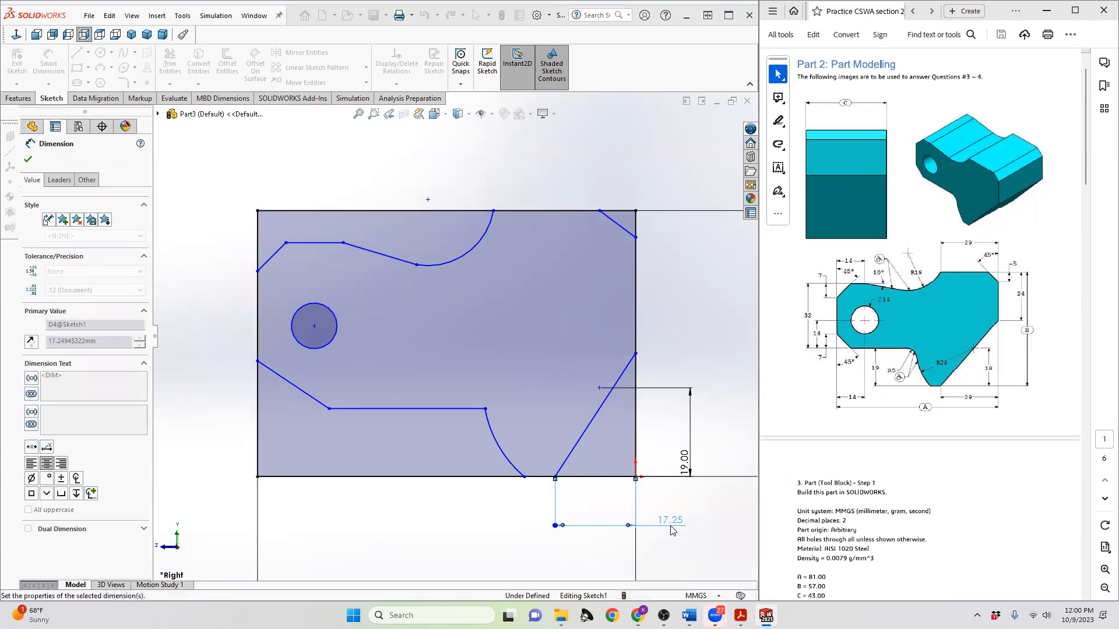
- Dimension the diagonal line's upper end 24 mm below the rectangle's top edge
{"action": "left_click", "coordinate": [636, 353]}
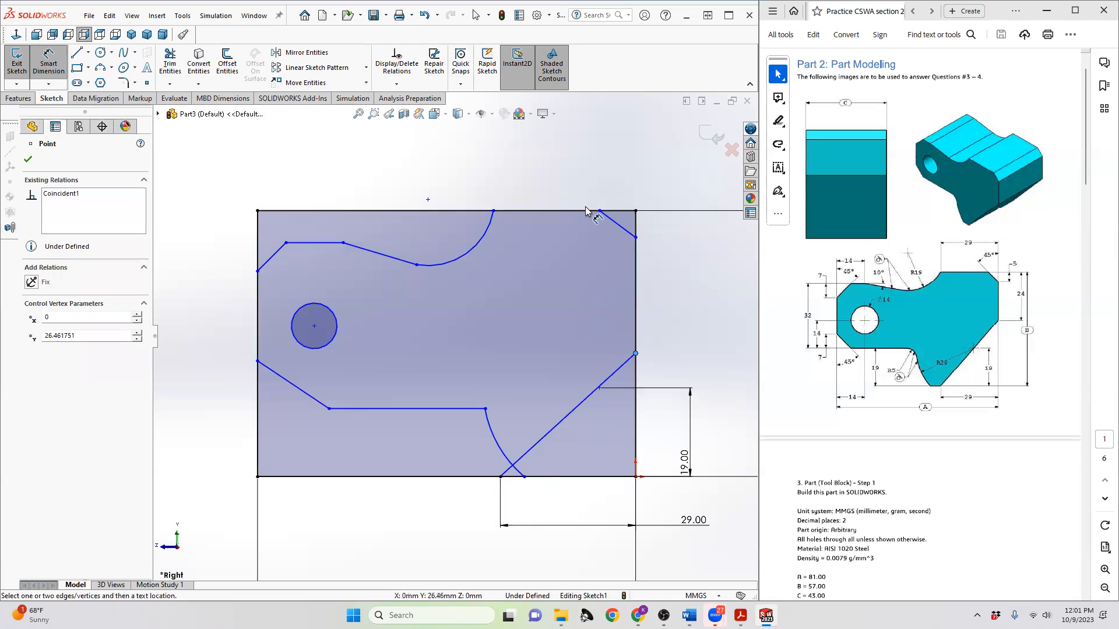
{"action": "left_click", "coordinate": [447, 210]}
{"action": "left_click", "coordinate": [736, 278]}
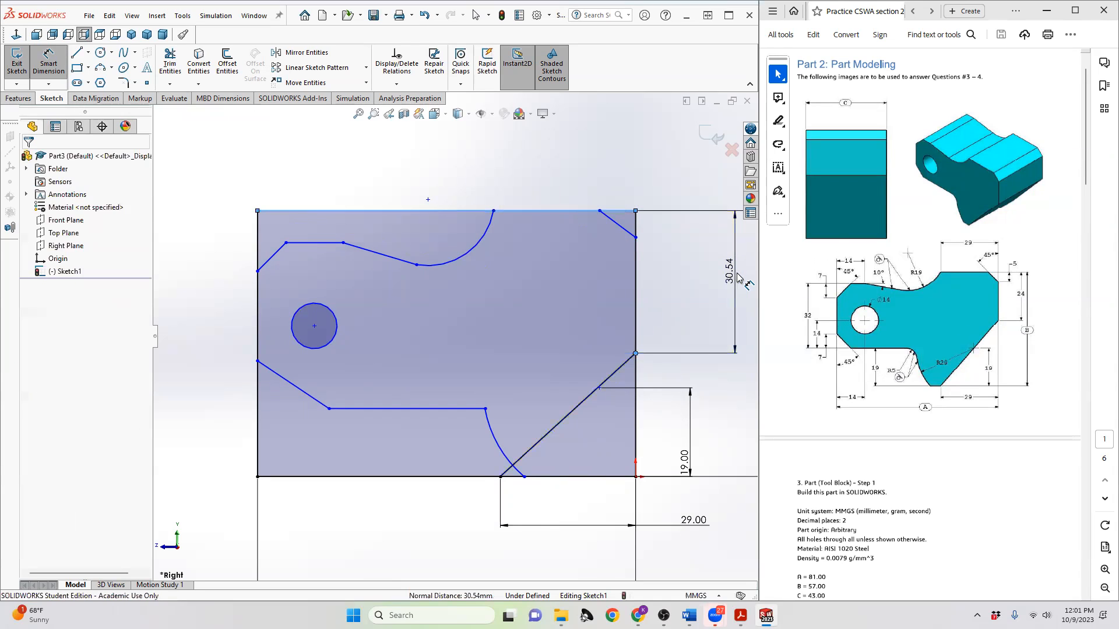
{"action": "type", "text": "29"}
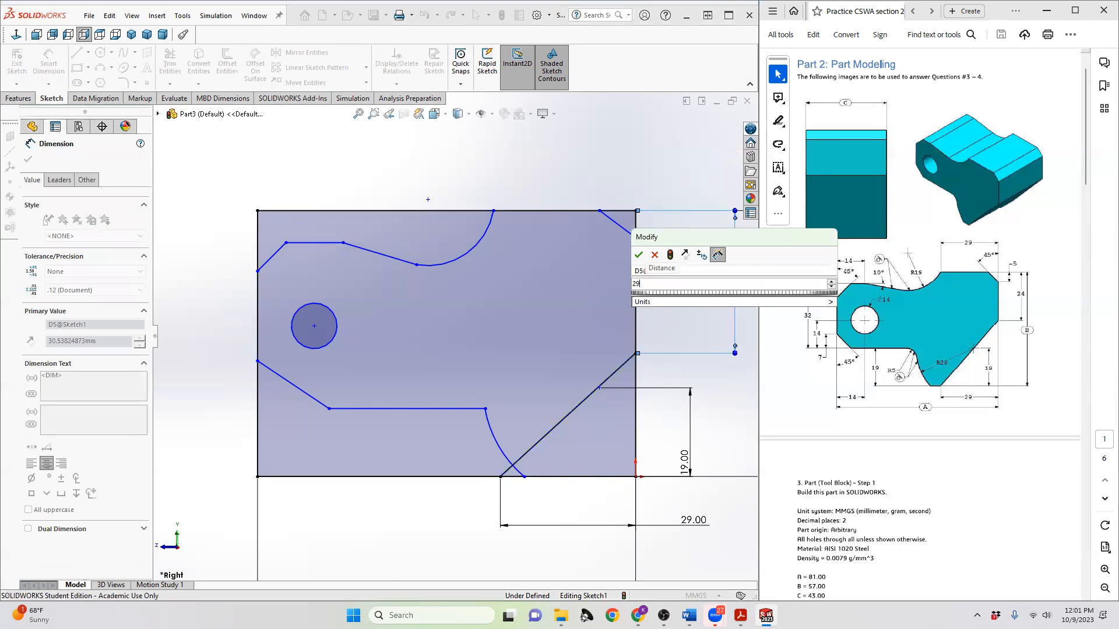
{"action": "key", "text": "Return"}
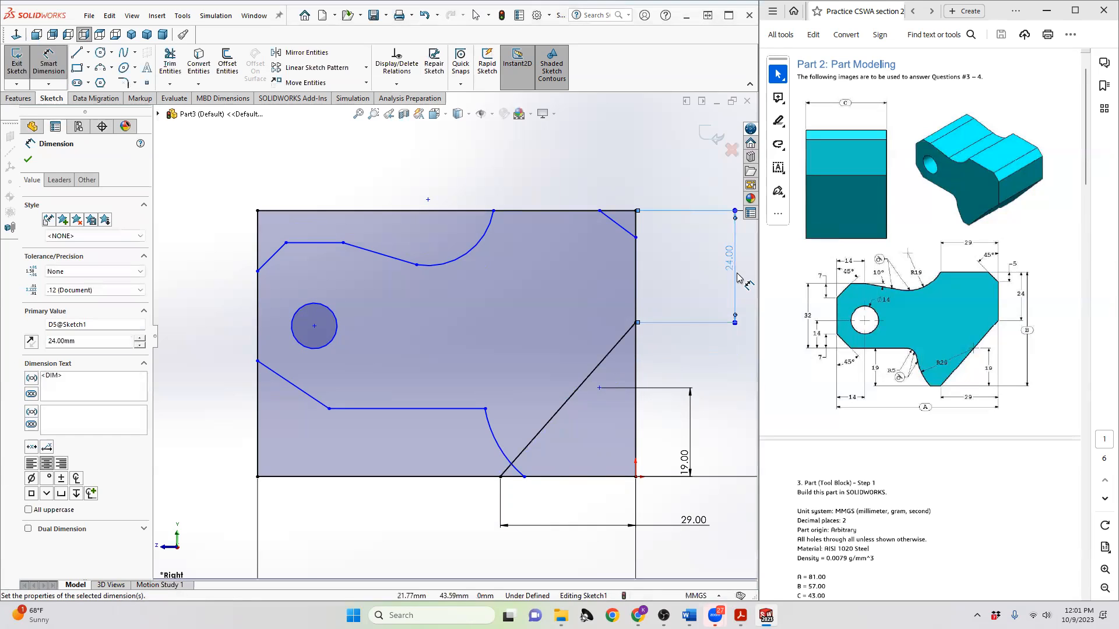
- Dimension the upper right corner line's lower end 5 mm below the rectangle's top right corner
{"action": "left_click", "coordinate": [636, 237]}
{"action": "left_click", "coordinate": [636, 211]}
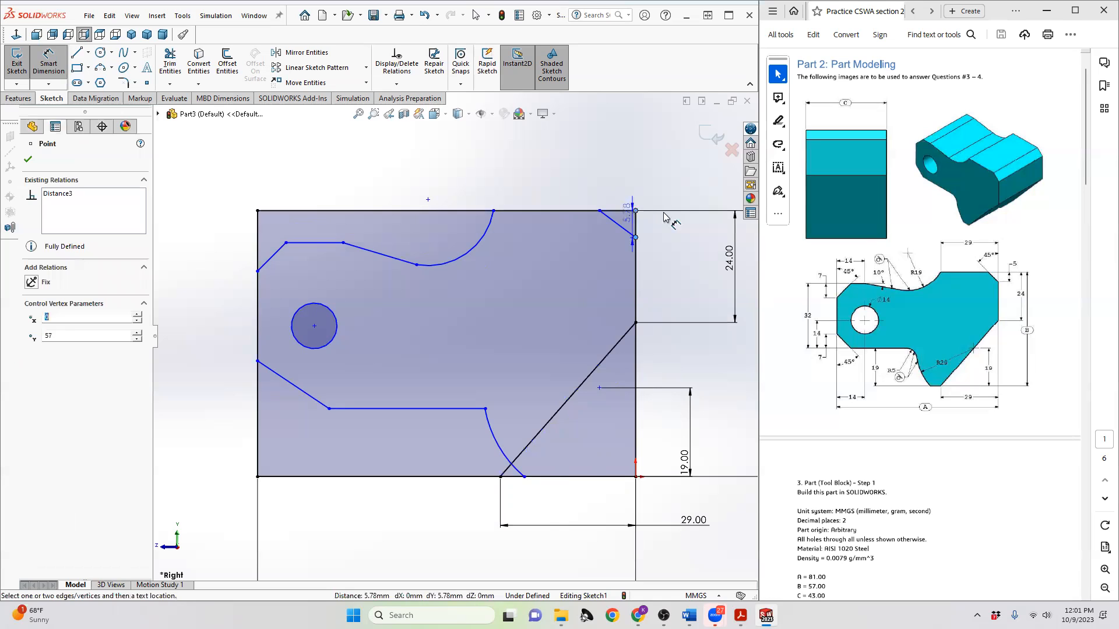
{"action": "left_click", "coordinate": [706, 224]}
{"action": "type", "text": "5"}
{"action": "key", "text": "Return"}
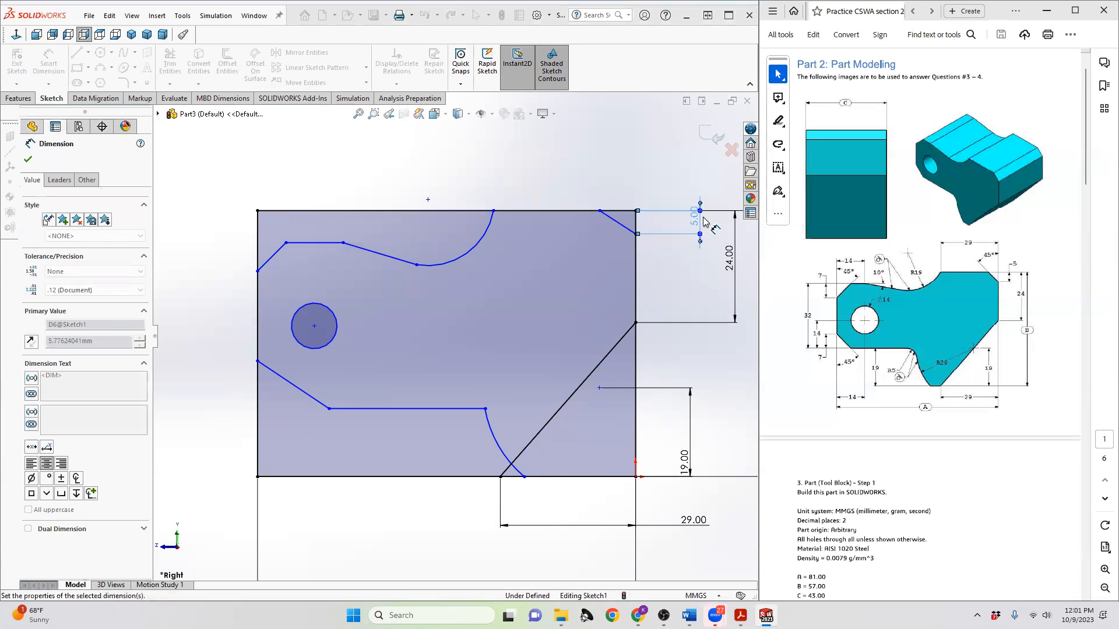
- Dimension the angle between the upper right corner line and the rectangle's right edge as 45°
{"action": "left_click", "coordinate": [622, 225]}
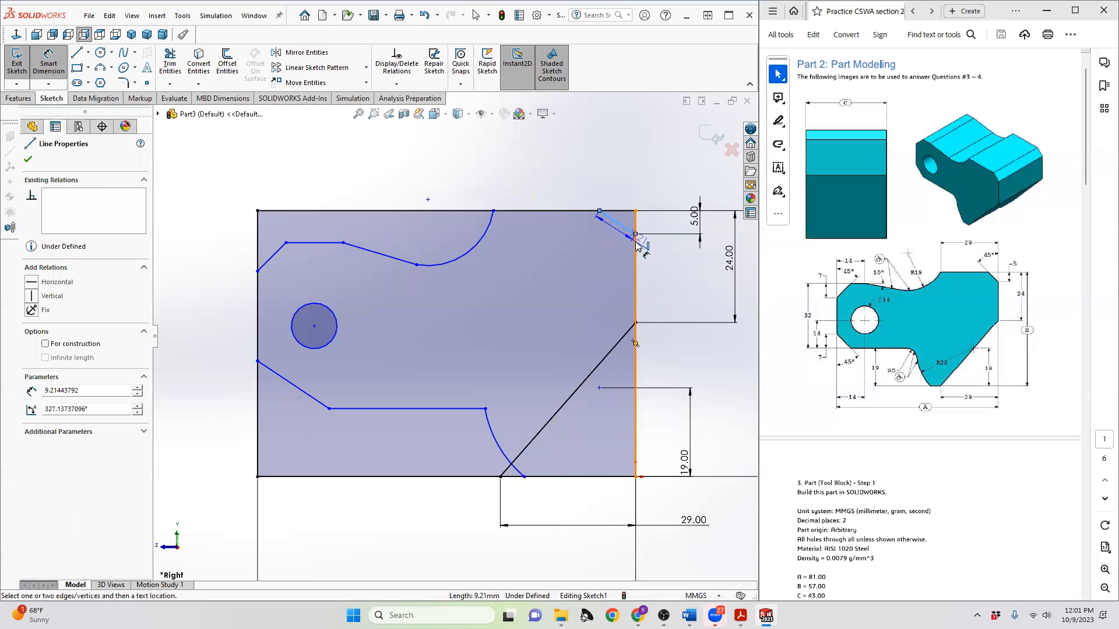
{"action": "left_click", "coordinate": [635, 244]}
{"action": "left_click", "coordinate": [600, 177]}
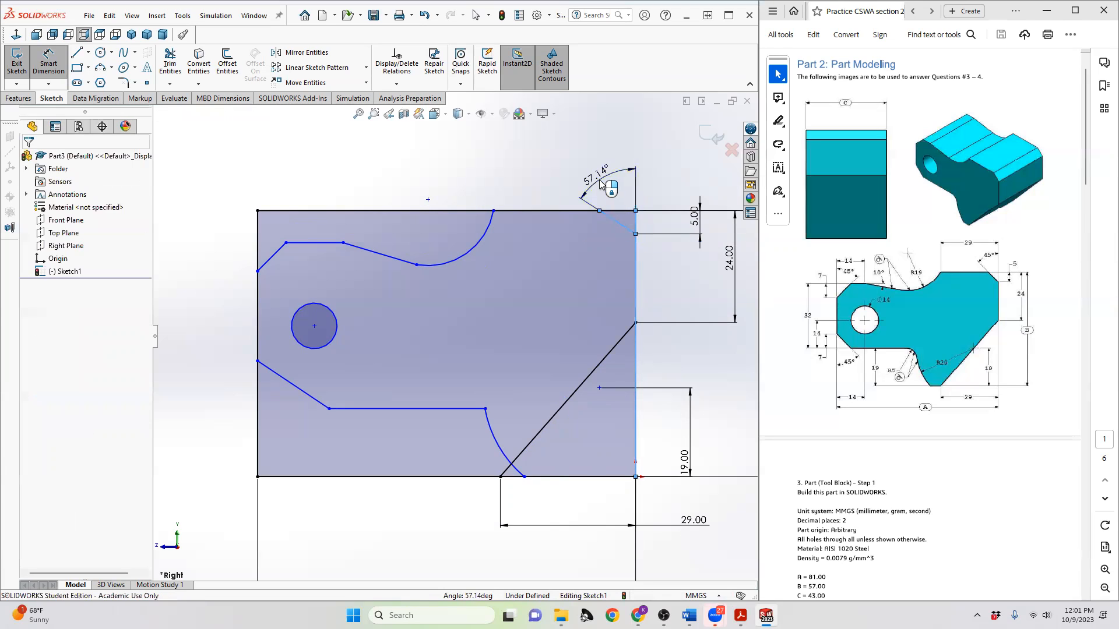
{"action": "type", "text": "45"}
{"action": "key", "text": "Return"}
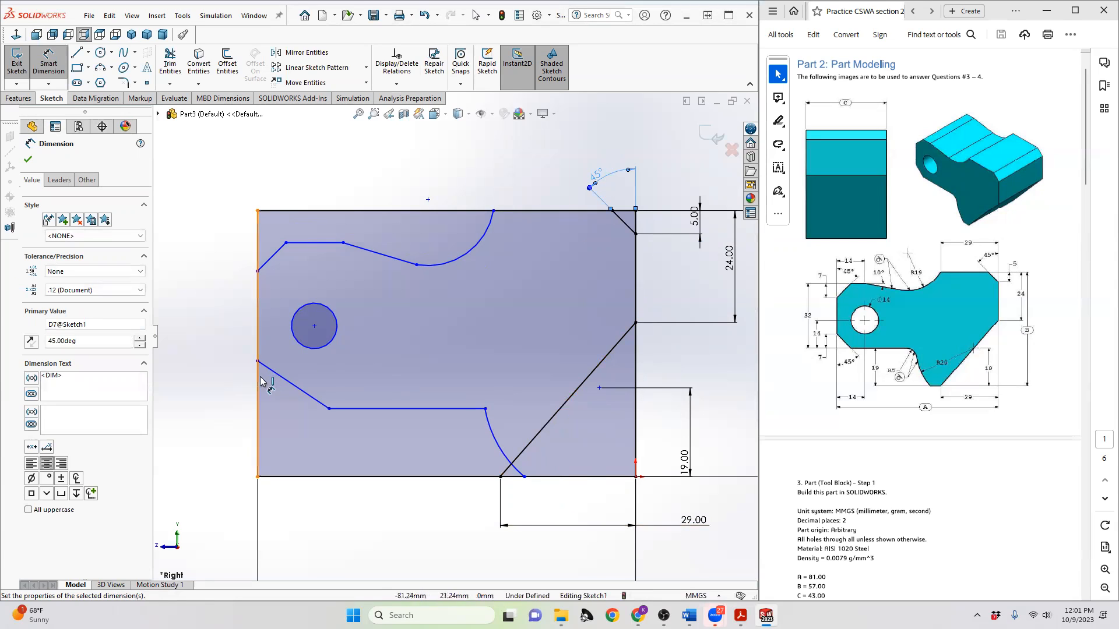
- Dimension the angle between the lower left slanted line and the adjoining horizontal line as 45°
{"action": "left_click", "coordinate": [284, 383]}
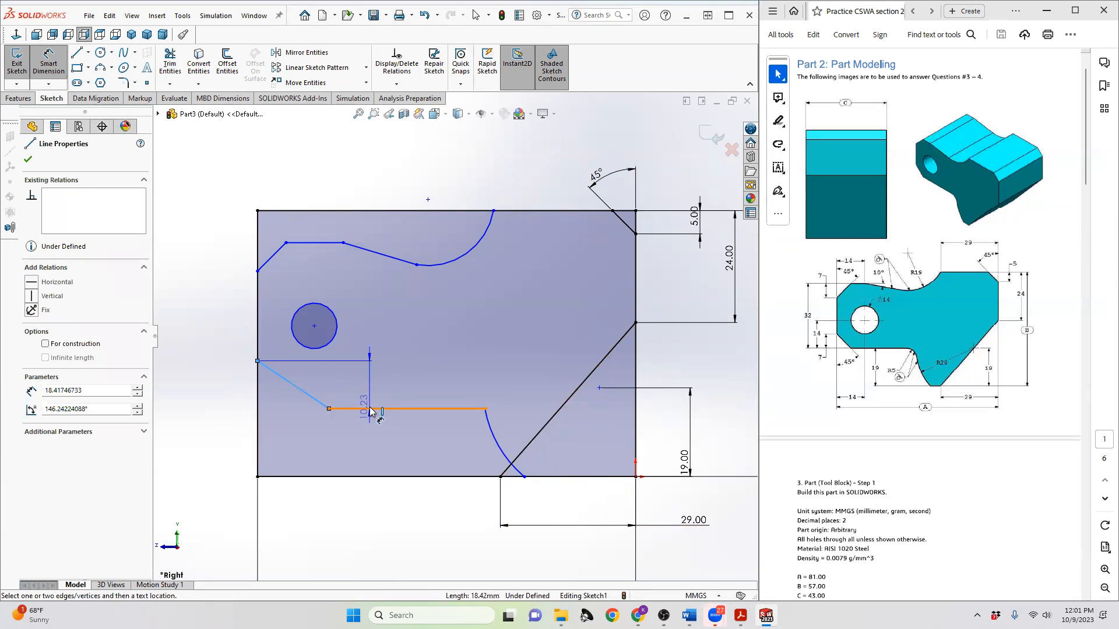
{"action": "left_click", "coordinate": [365, 409]}
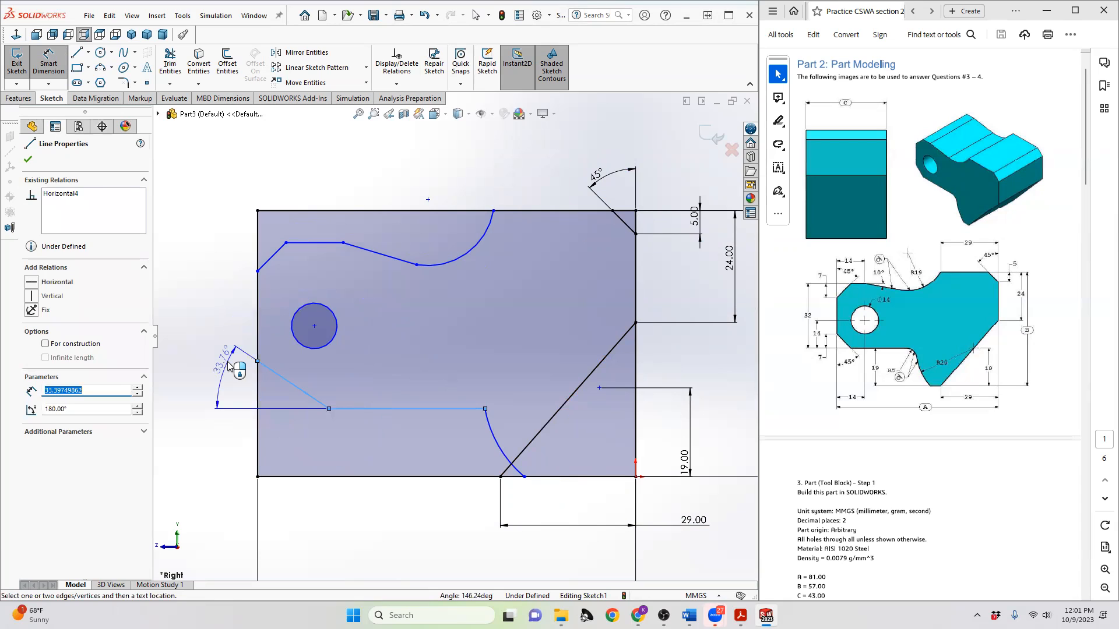
{"action": "left_click", "coordinate": [229, 366]}
{"action": "key", "text": "Return"}
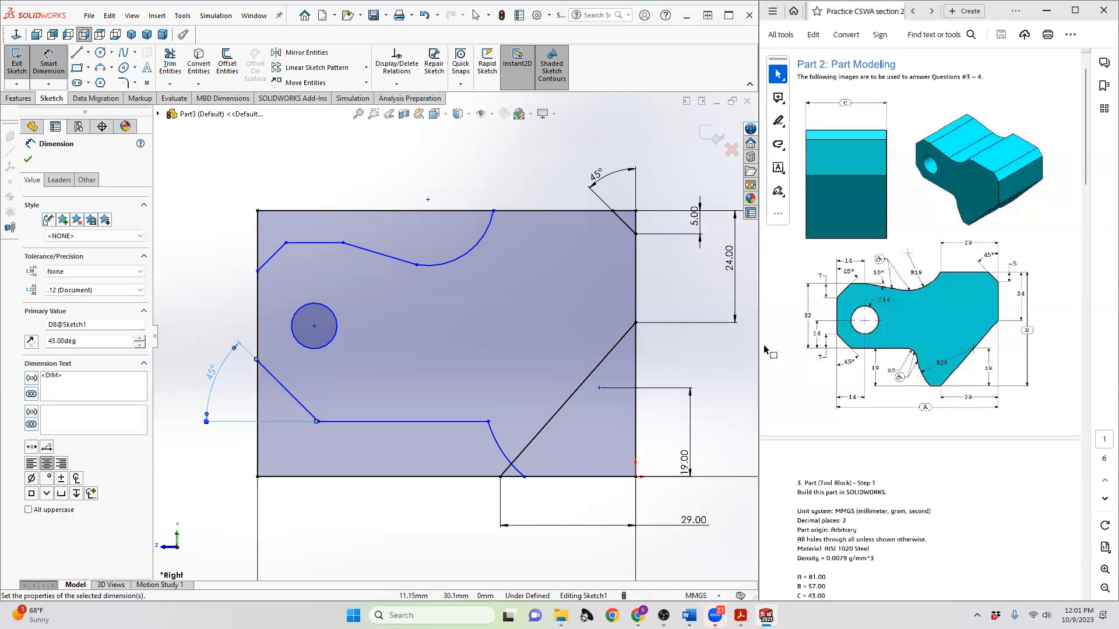
- Dimension the angle between the upper left slanted line and the rectangle's left edge as 45°
{"action": "left_click", "coordinate": [257, 252]}
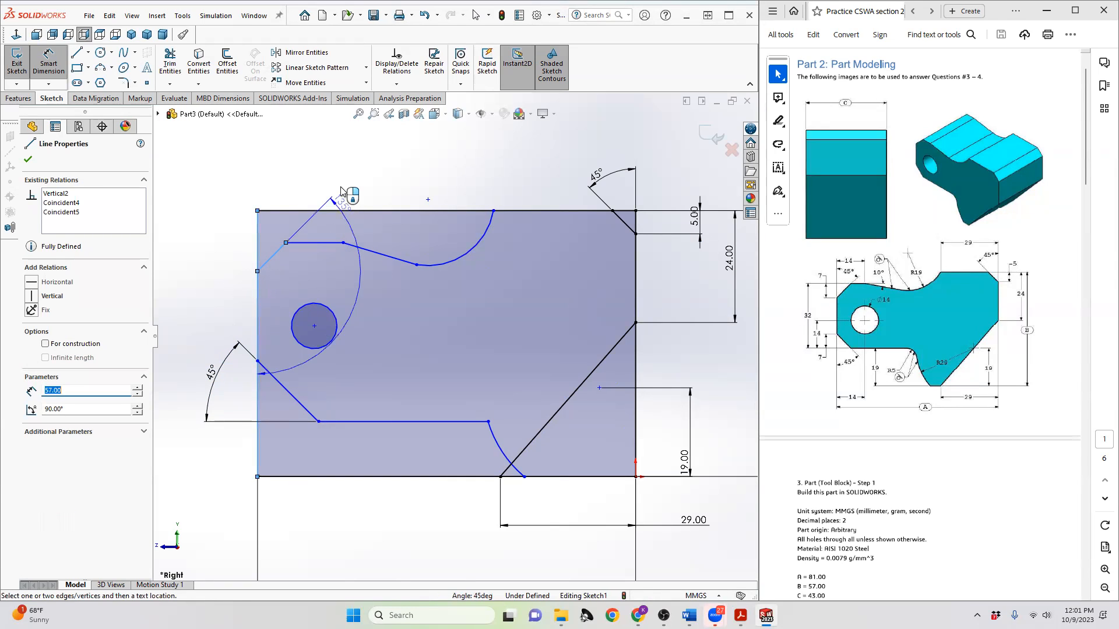
{"action": "left_click", "coordinate": [340, 169]}
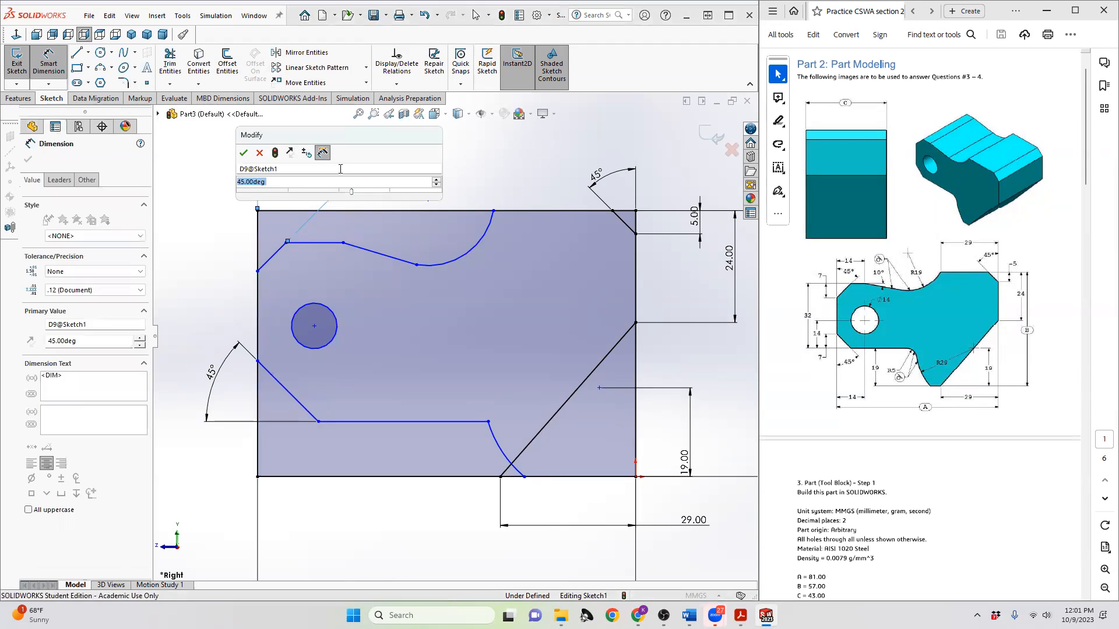
{"action": "type", "text": "4"}
{"action": "key", "text": "Return"}
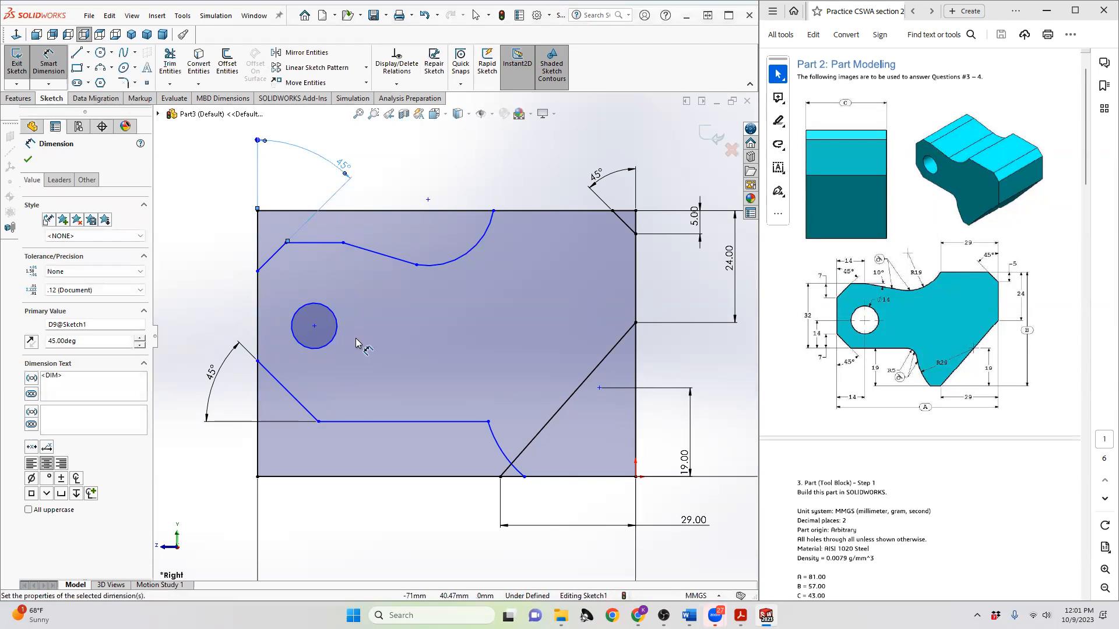
{"action": "left_click", "coordinate": [366, 254]}
{"action": "left_click", "coordinate": [312, 243]}
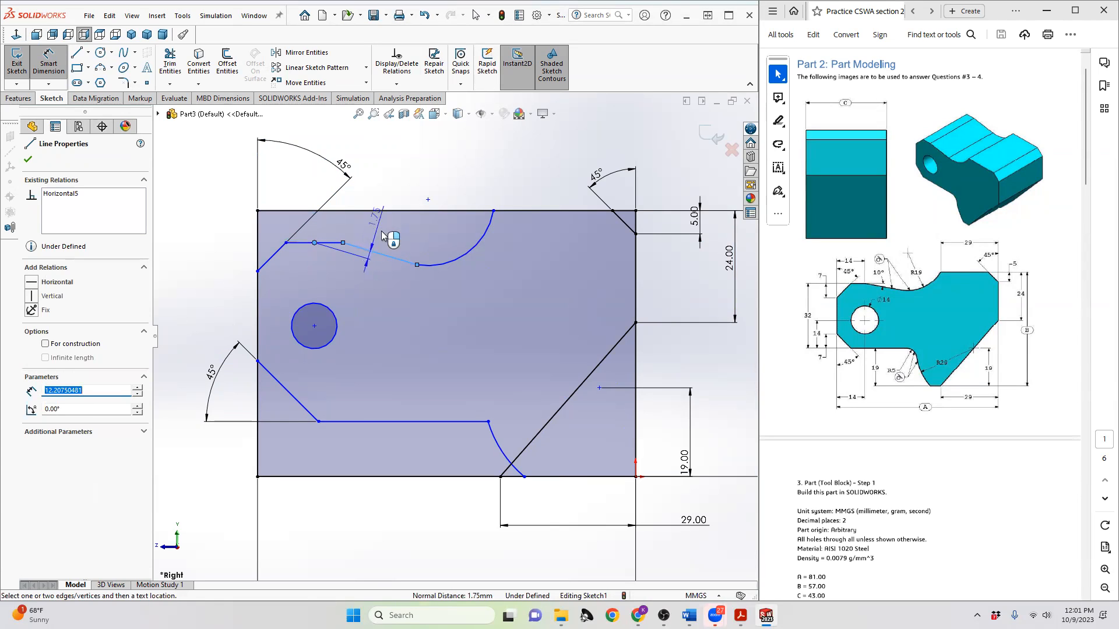
{"action": "key", "text": "Escape"}
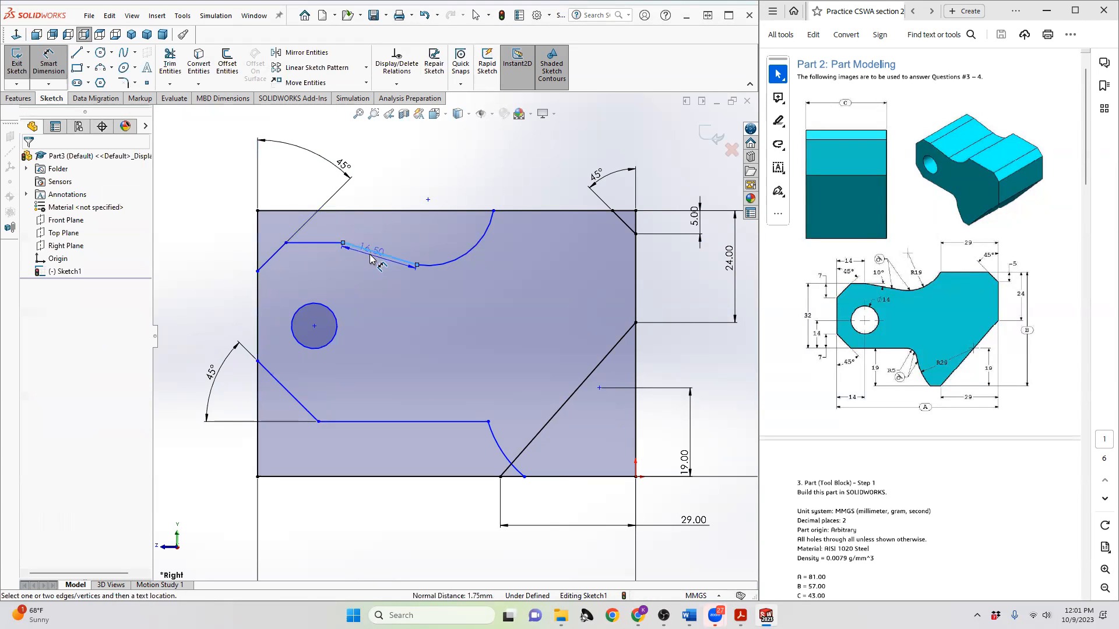
- Dimension the angle between the short upper horizontal line and the adjoining sloped line as 10°
{"action": "left_click", "coordinate": [371, 255]}
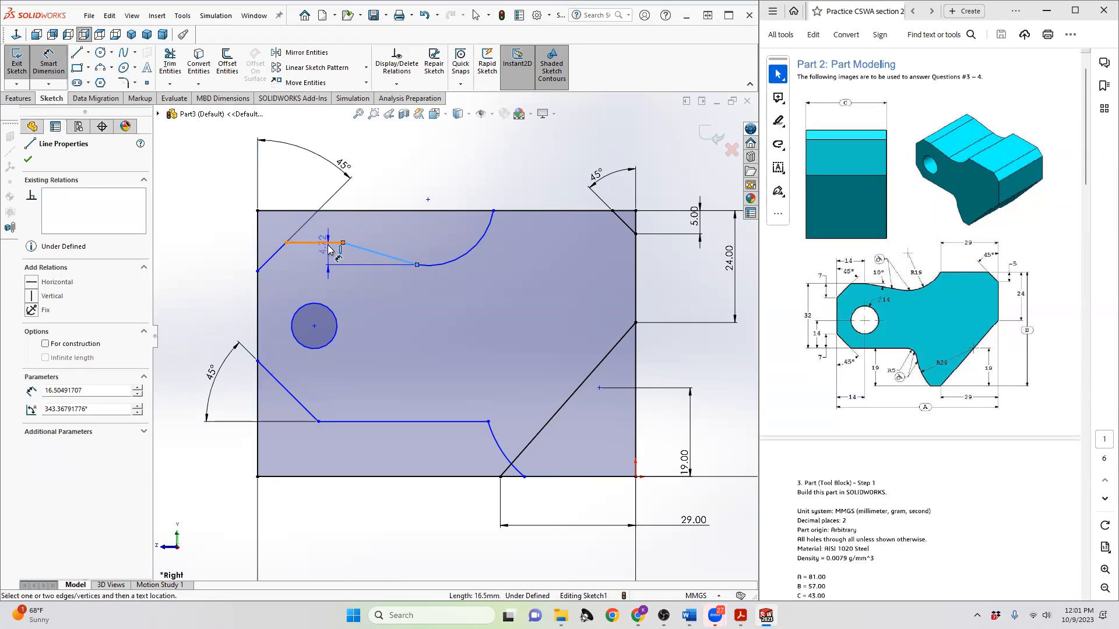
{"action": "left_click", "coordinate": [328, 243]}
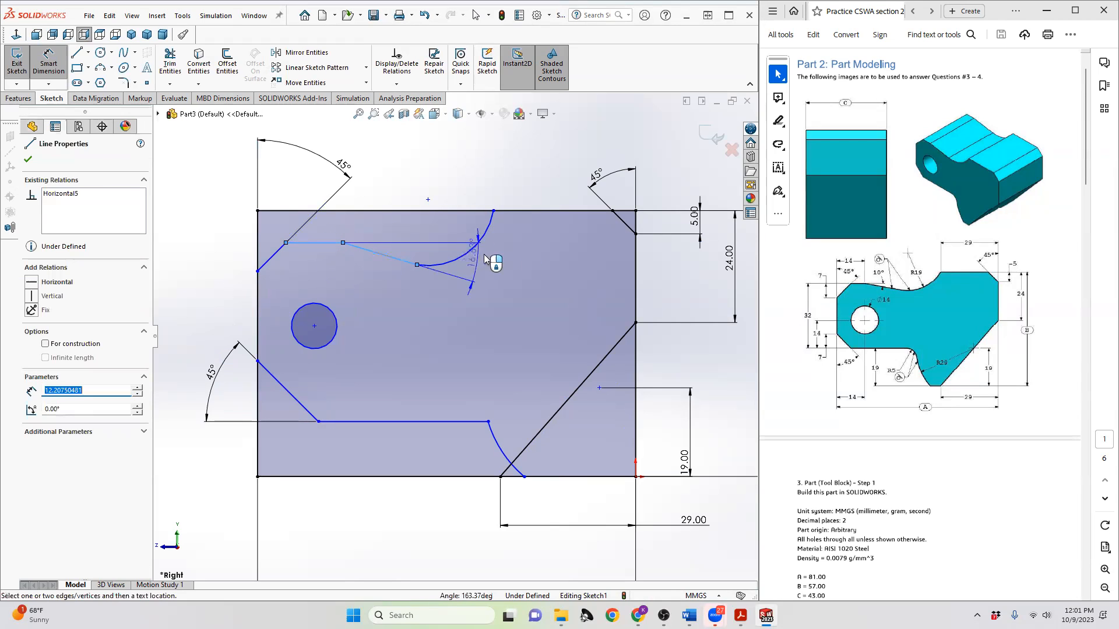
{"action": "left_click", "coordinate": [684, 272]}
{"action": "type", "text": "10"}
{"action": "key", "text": "Return"}
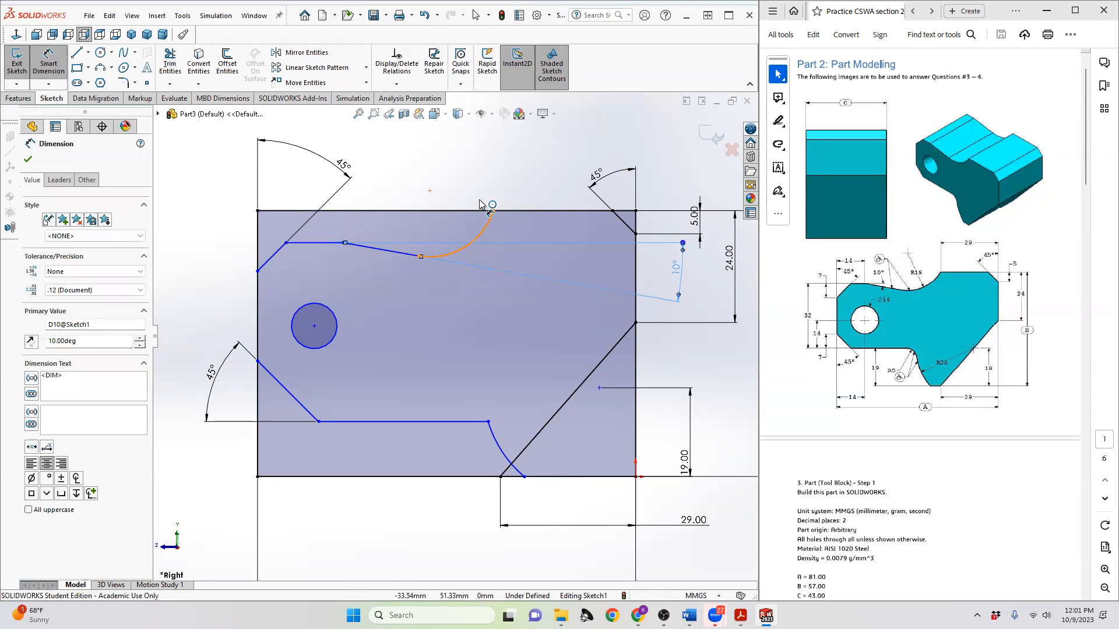
- Dimension the upper arc with a radius of 19 mm
{"action": "left_click", "coordinate": [480, 240]}
{"action": "left_click", "coordinate": [481, 182]}
{"action": "type", "text": "19"}
{"action": "key", "text": "Return"}
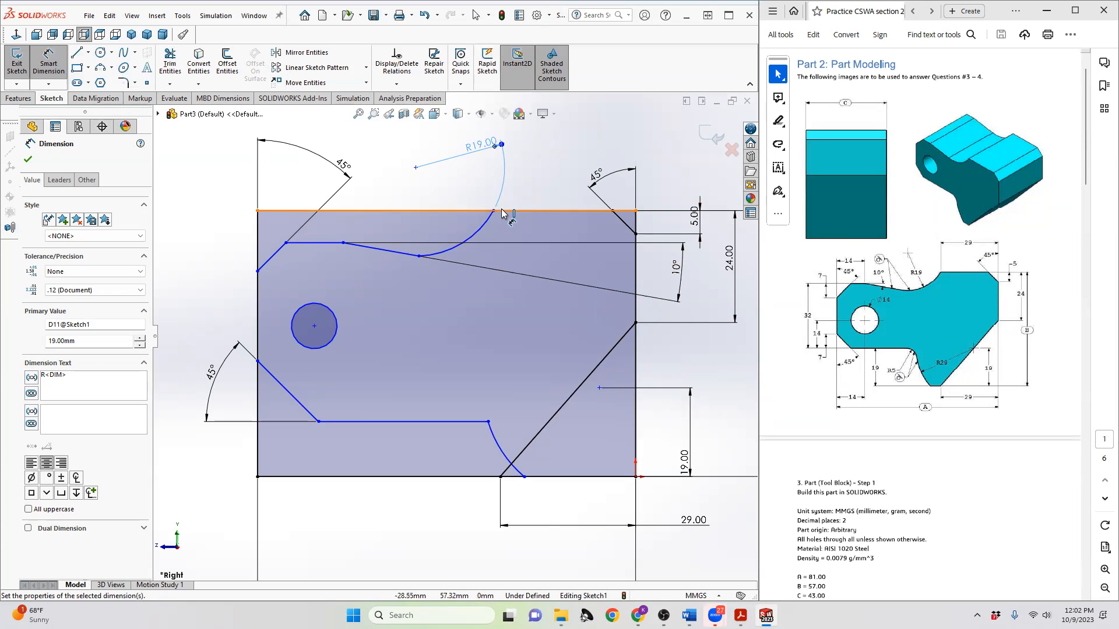
- Dimension the upper arc's end on the top edge 29 mm from the rectangle's right edge
{"action": "left_click", "coordinate": [637, 212]}
{"action": "left_click", "coordinate": [635, 240]}
{"action": "left_click", "coordinate": [638, 132]}
{"action": "type", "text": "29"}
{"action": "key", "text": "Return"}
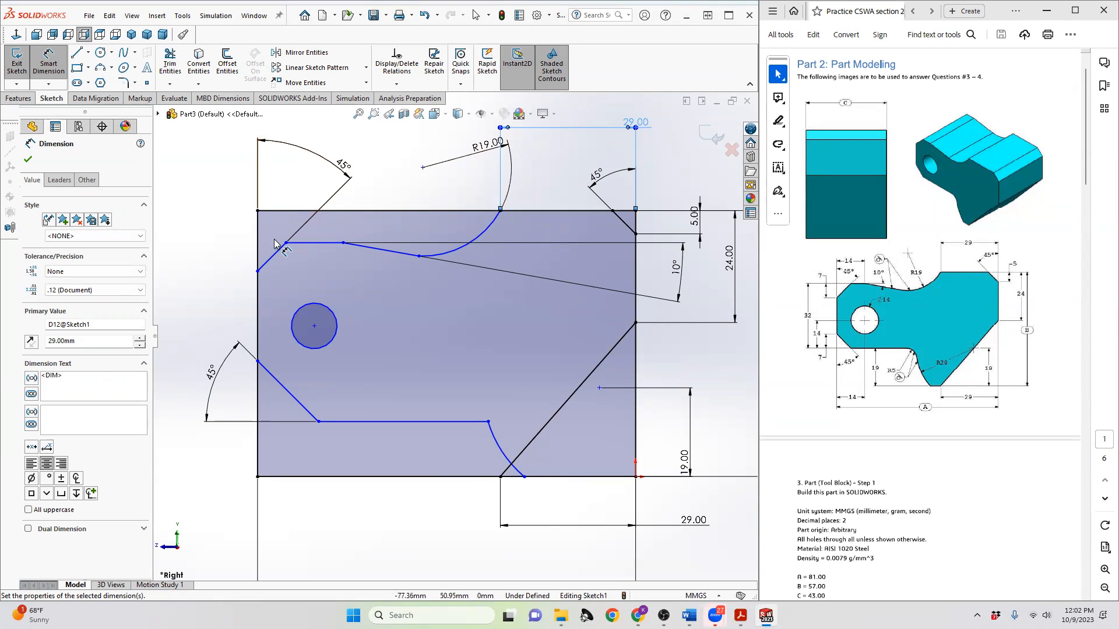
- Dimension the short upper horizontal line's right end 14 mm from the rectangle's left edge
{"action": "left_click", "coordinate": [342, 242]}
{"action": "left_click", "coordinate": [257, 291]}
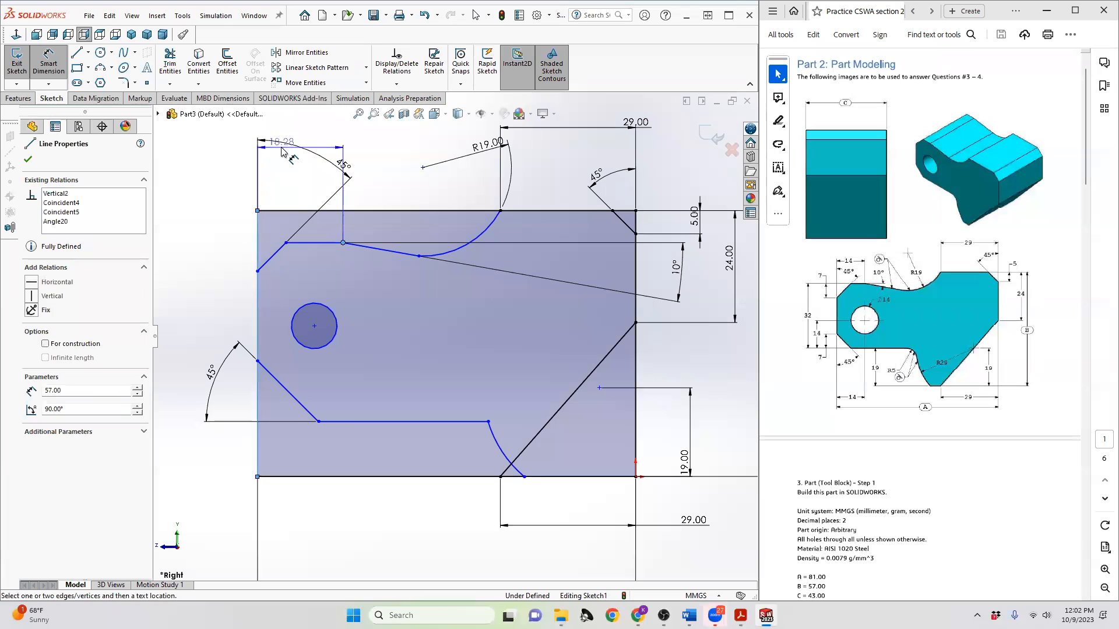
{"action": "left_click", "coordinate": [287, 127]}
{"action": "type", "text": "143"}
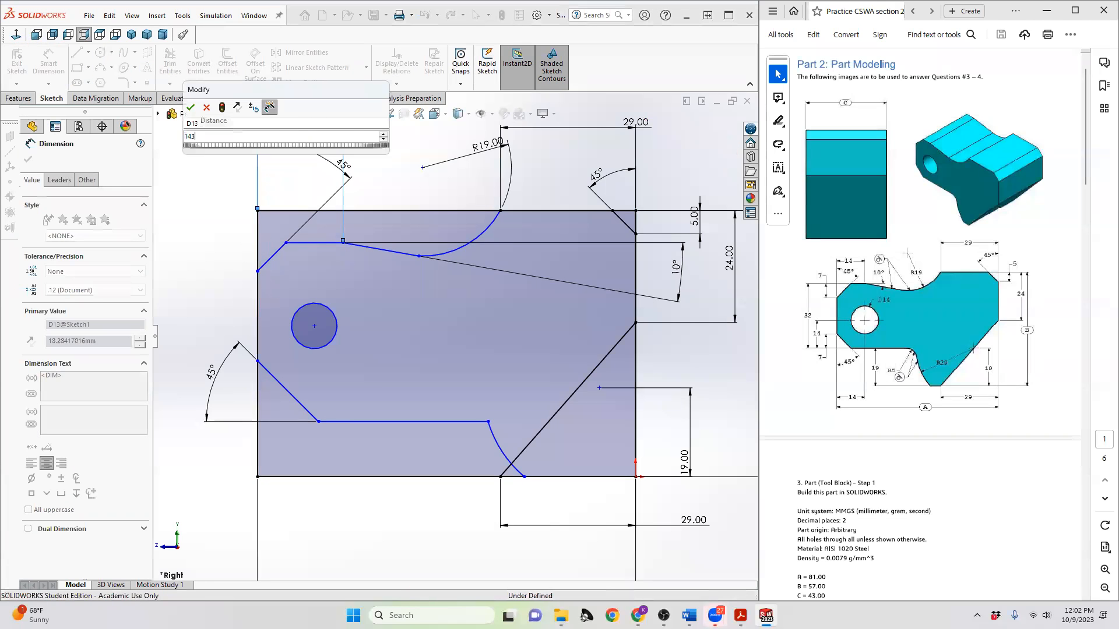
{"action": "key", "text": "Return"}
{"action": "key", "text": "f"}
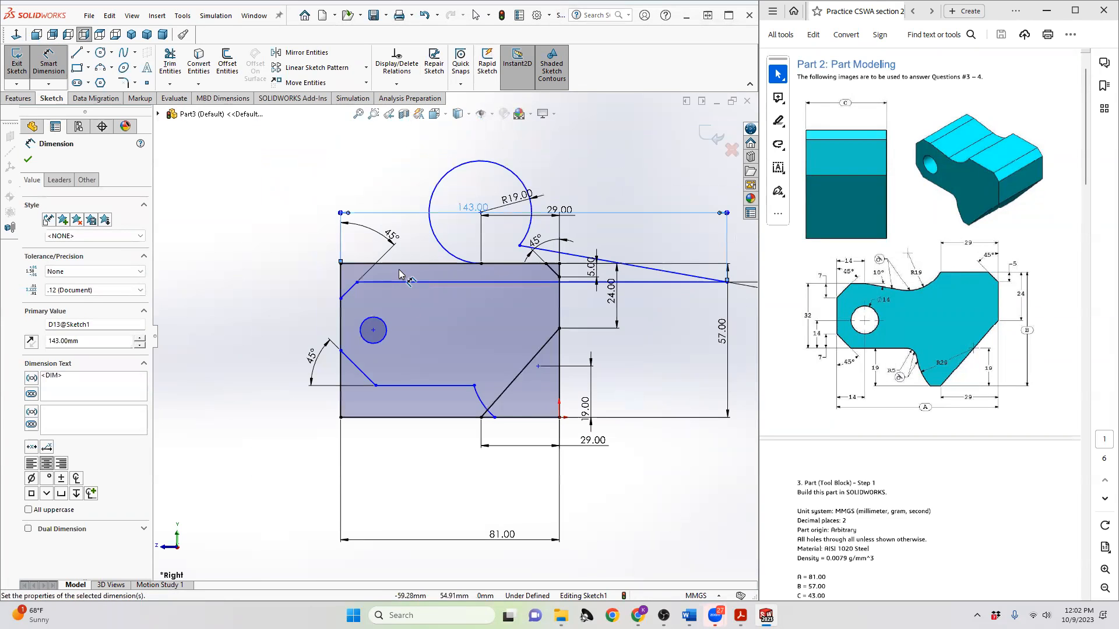
{"action": "key", "text": "ctrl+z"}
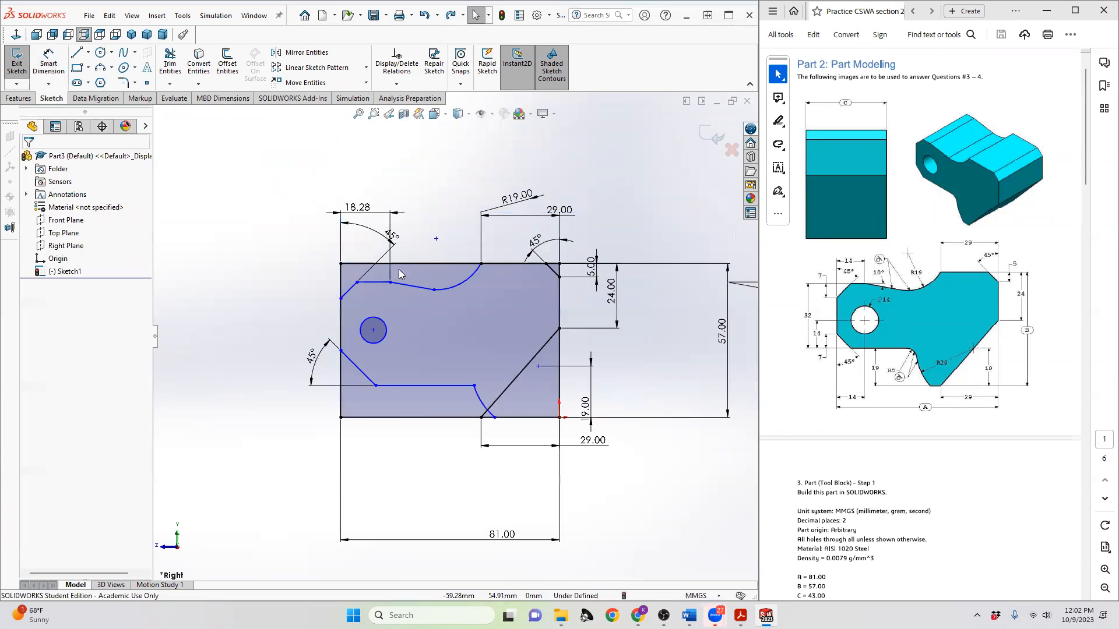
{"action": "double_click", "coordinate": [369, 208]}
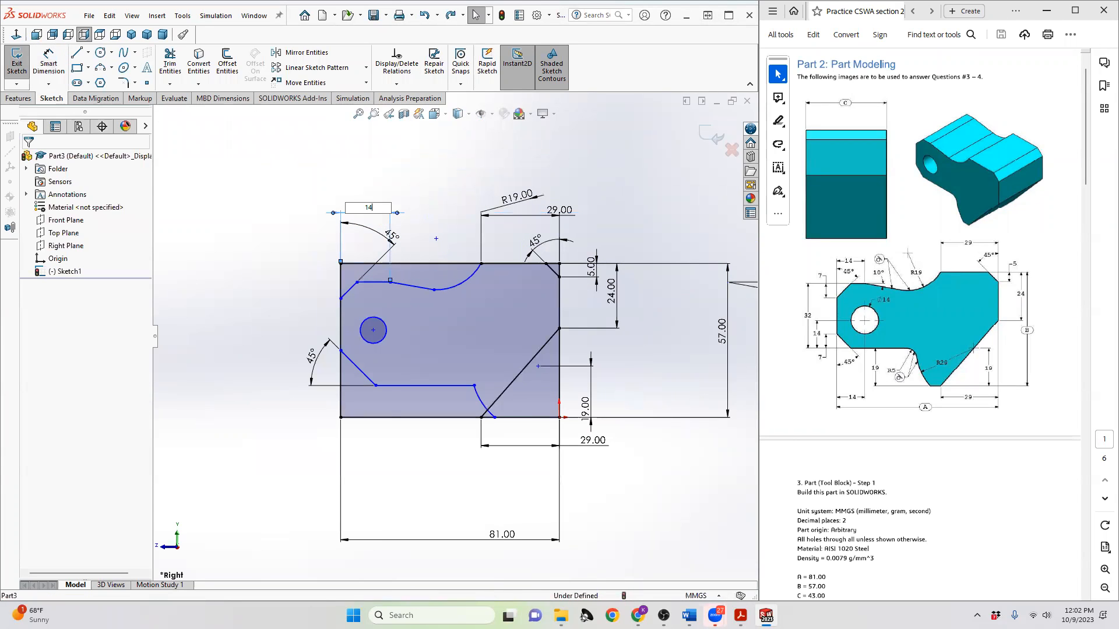
{"action": "type", "text": "14"}
{"action": "key", "text": "Return"}
- Dimension the upper left slanted line's lower end 7 mm below the short upper horizontal line
{"action": "scroll", "coordinate": [355, 250], "scroll_direction": "down", "scroll_amount": 2}
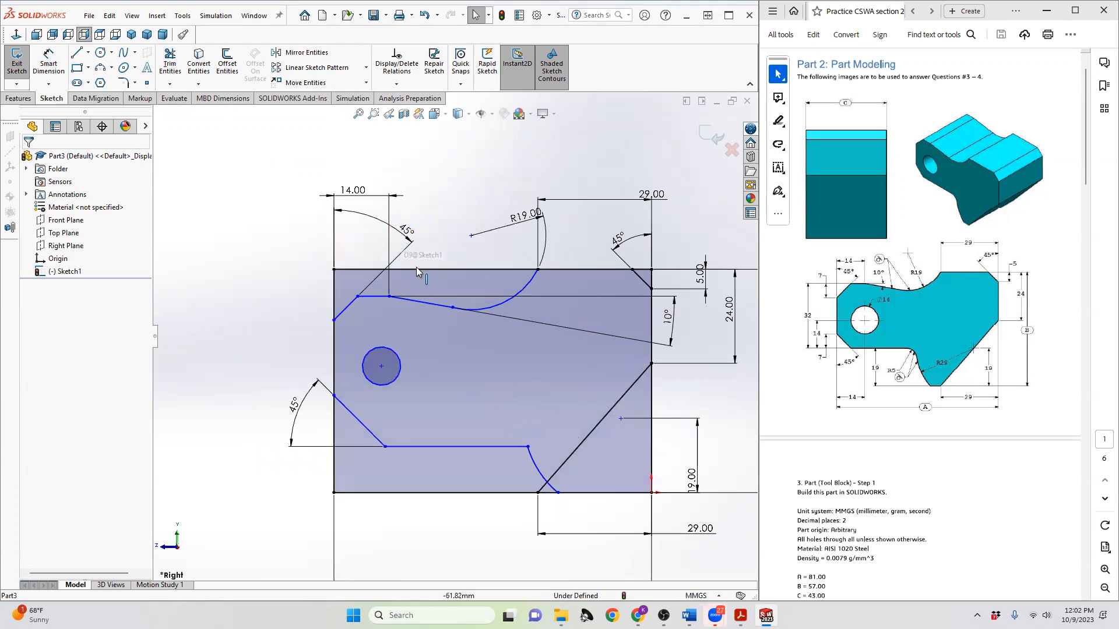
{"action": "scroll", "coordinate": [446, 280], "scroll_direction": "down", "scroll_amount": 1}
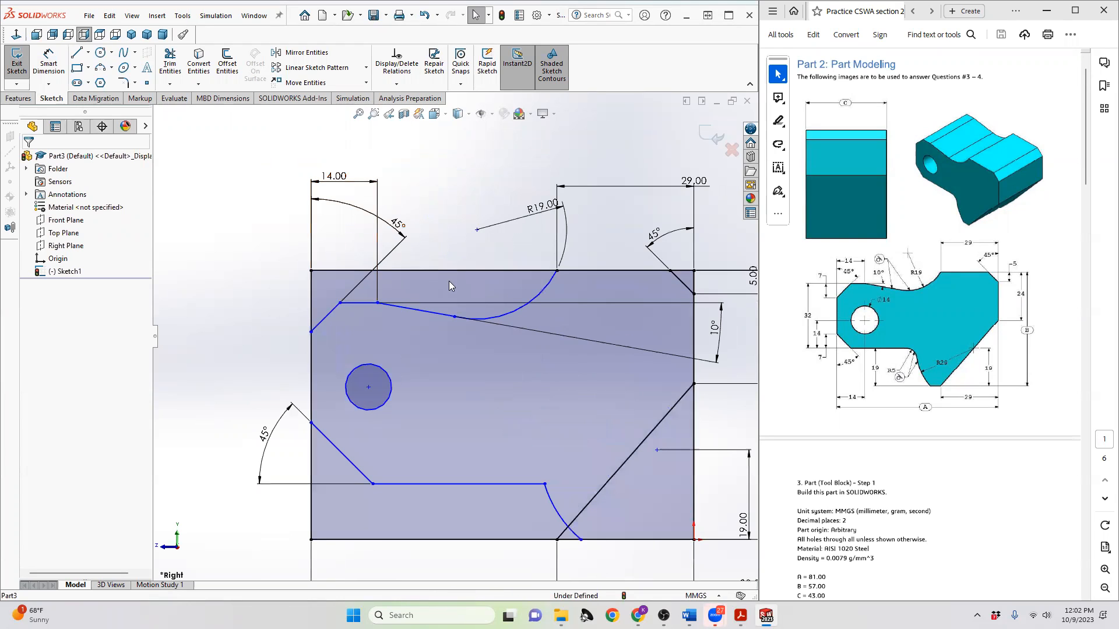
{"action": "left_click", "coordinate": [312, 332]}
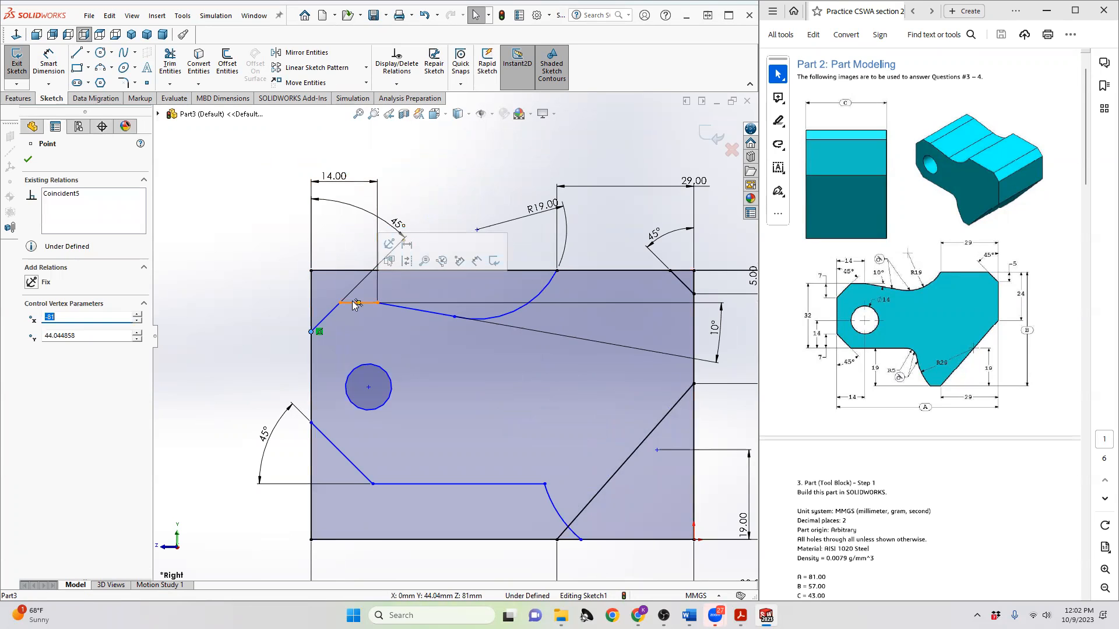
{"action": "left_click", "coordinate": [352, 303]}
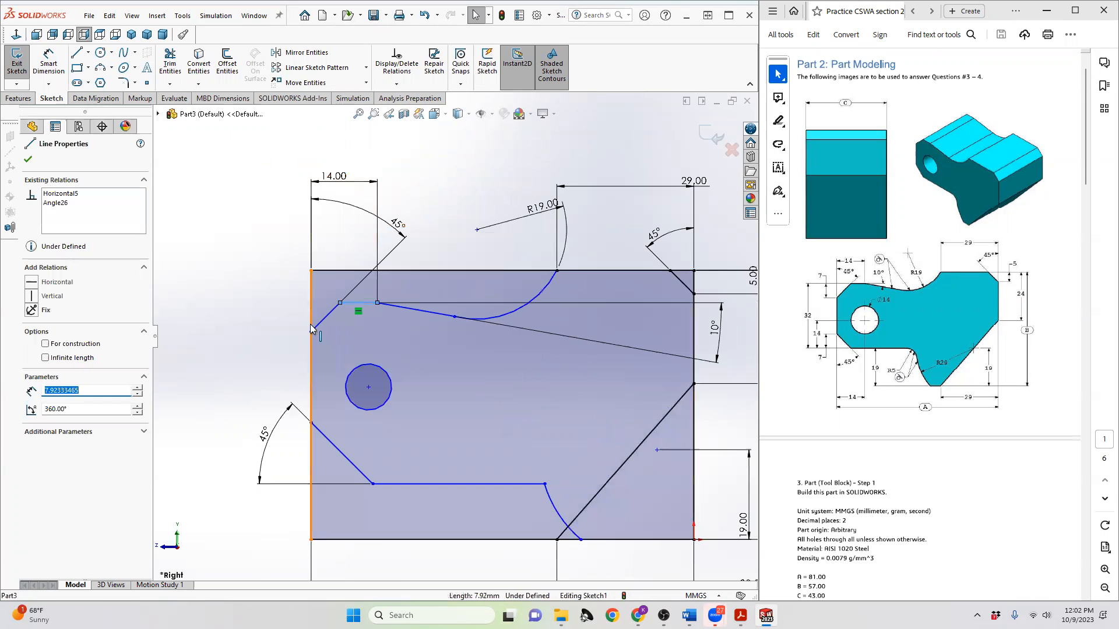
{"action": "left_click", "coordinate": [48, 61]}
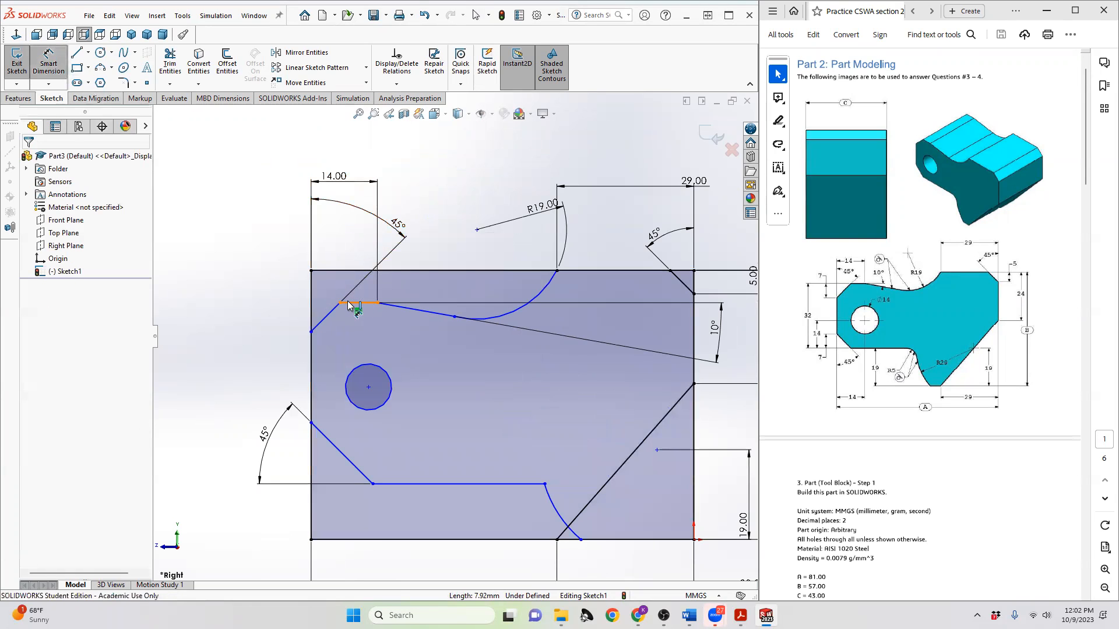
{"action": "left_click", "coordinate": [355, 303]}
{"action": "left_click", "coordinate": [310, 332]}
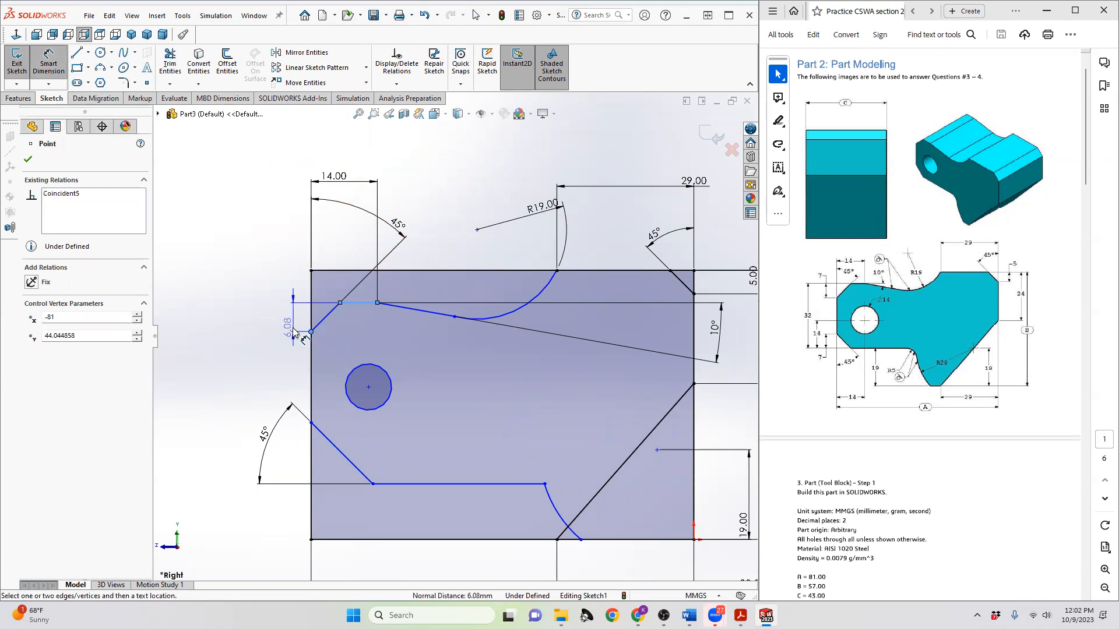
{"action": "left_click", "coordinate": [258, 332]}
{"action": "type", "text": "7"}
{"action": "key", "text": "Return"}
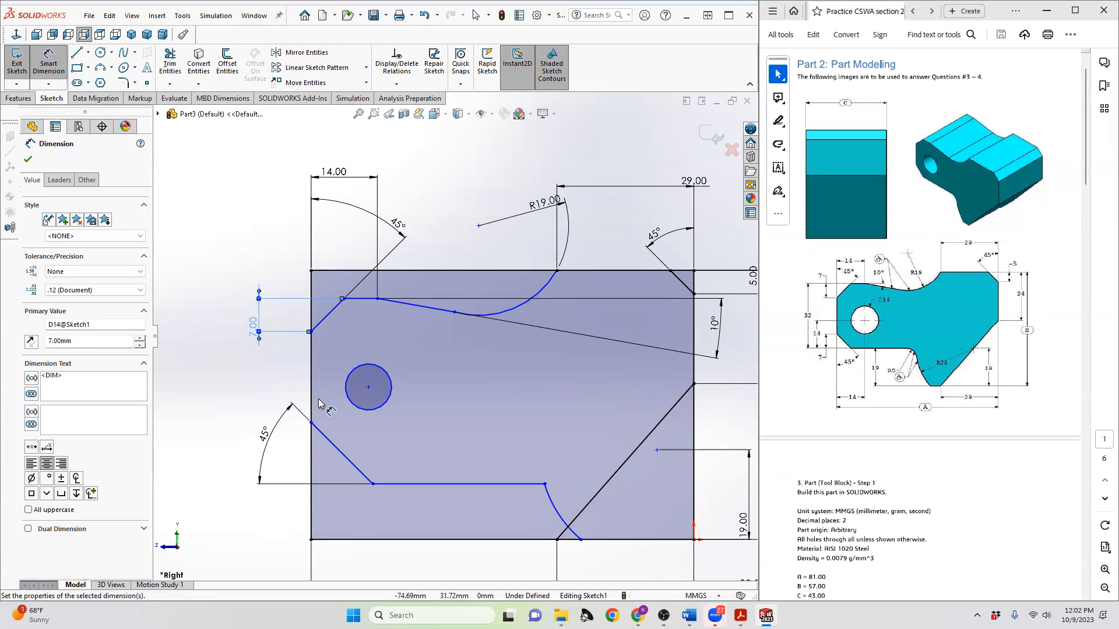
- Dimension the circle's center 14 mm horizontally from the rectangle's left edge
{"action": "left_click", "coordinate": [368, 388]}
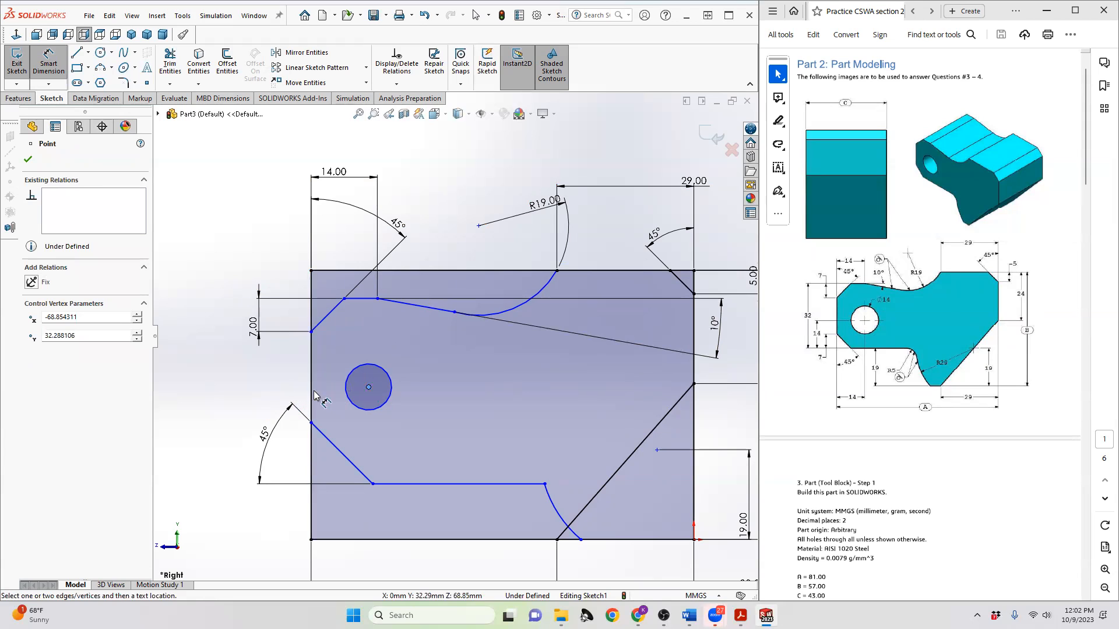
{"action": "left_click", "coordinate": [311, 400]}
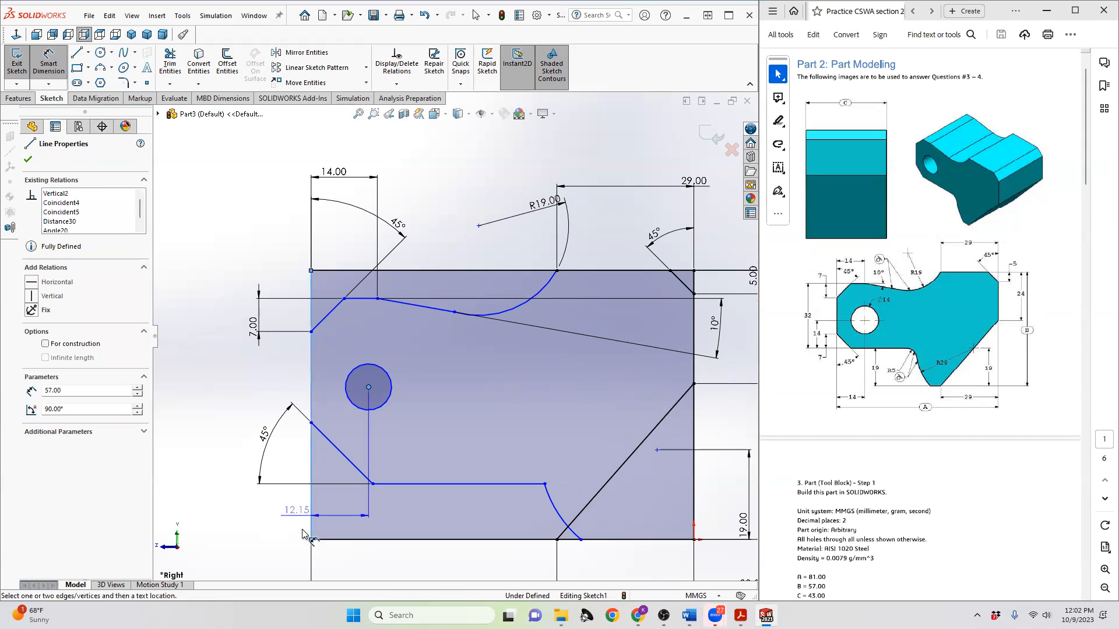
{"action": "left_click", "coordinate": [297, 574]}
{"action": "type", "text": "14"}
{"action": "key", "text": "Return"}
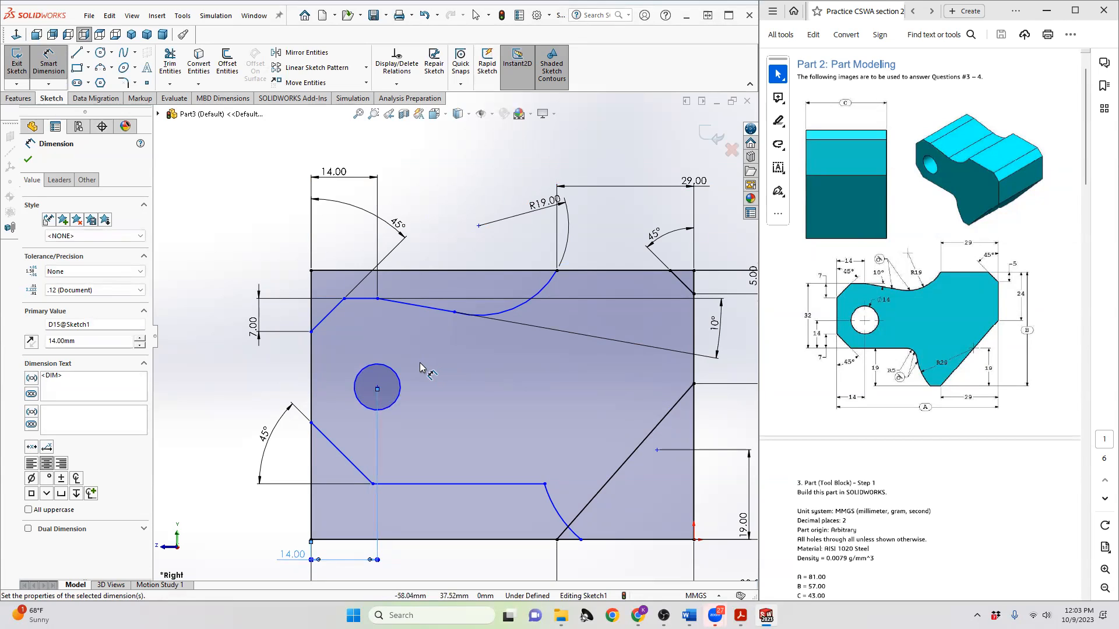
- Dimension the circle's center 14 mm above the lower horizontal line
{"action": "left_click", "coordinate": [377, 387]}
{"action": "left_click", "coordinate": [408, 484]}
{"action": "left_click", "coordinate": [211, 434]}
{"action": "type", "text": "14"}
{"action": "key", "text": "Return"}
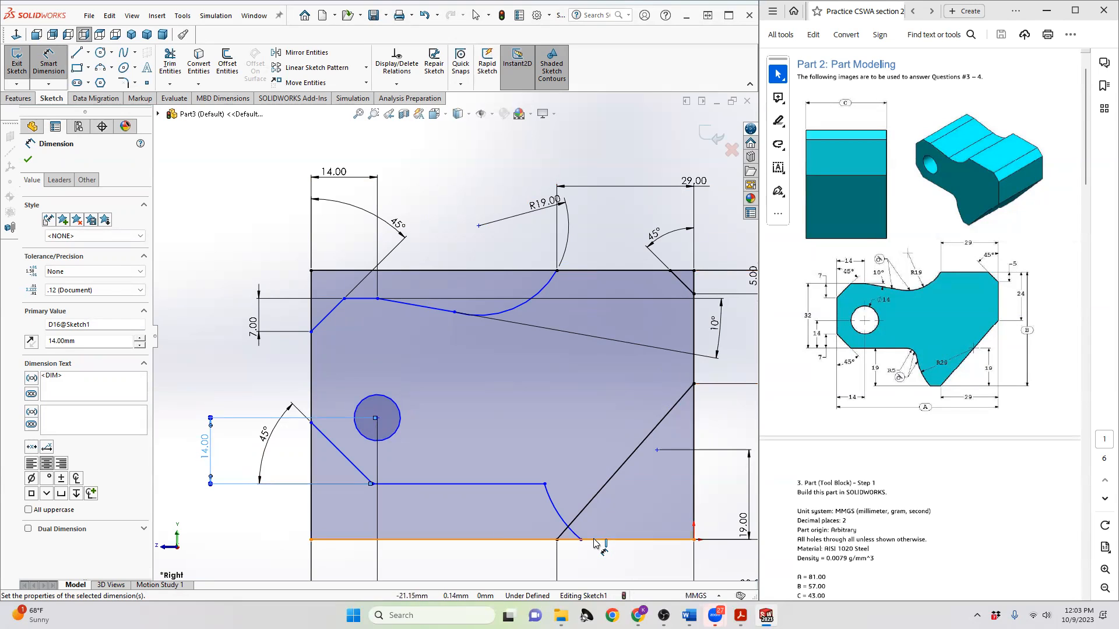
- Dimension the lower horizontal line 19 mm above the rectangle's bottom edge
{"action": "left_click", "coordinate": [595, 541]}
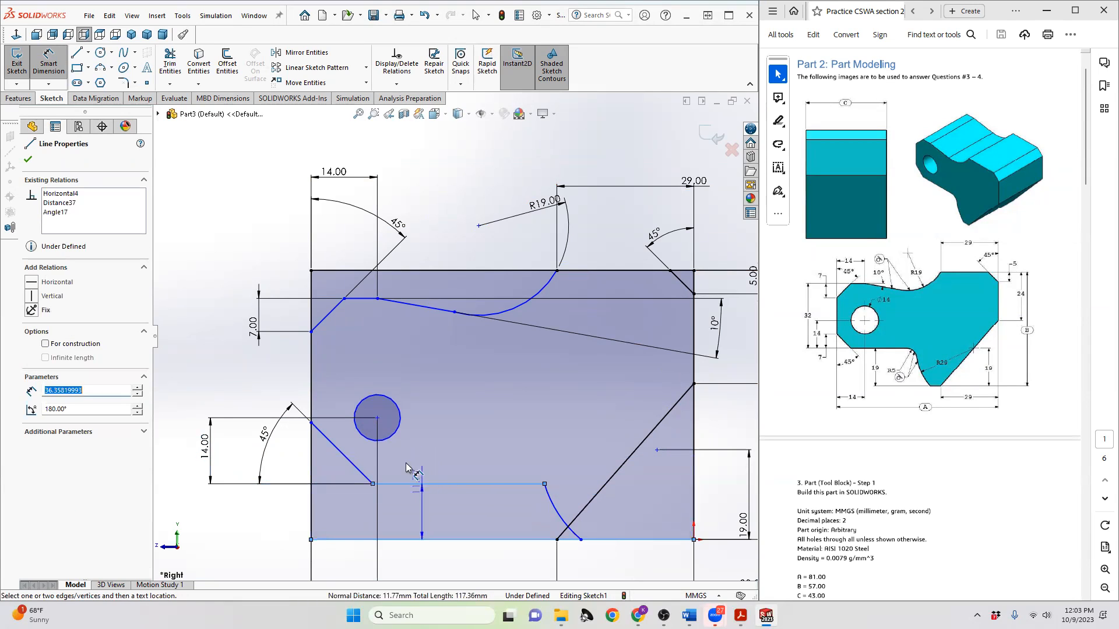
{"action": "left_click", "coordinate": [182, 382]}
{"action": "type", "text": "19"}
{"action": "key", "text": "Return"}
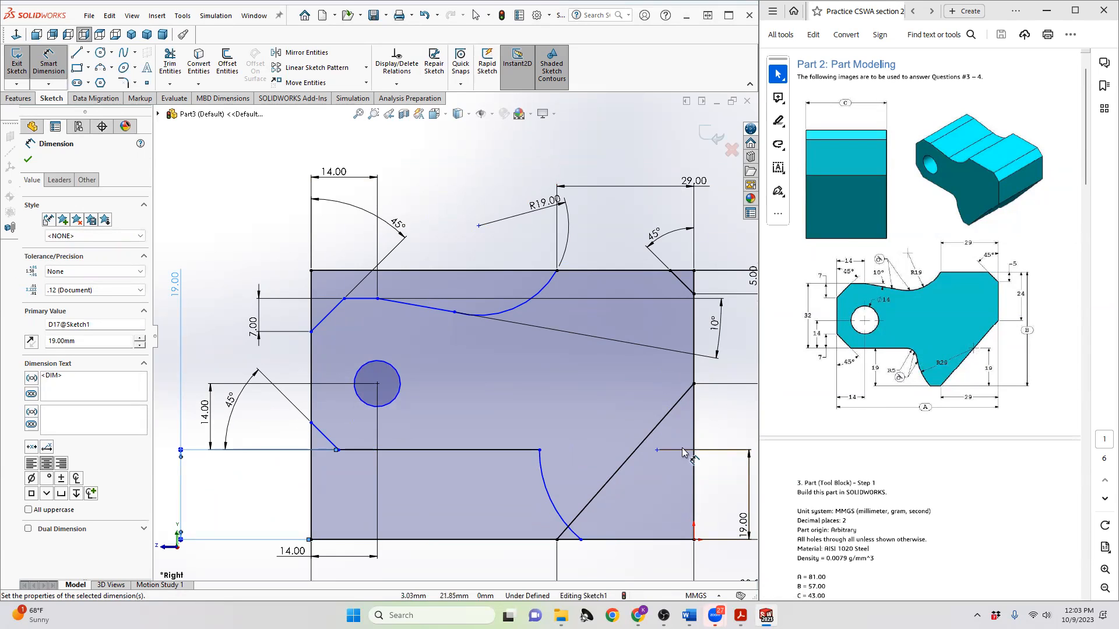
- Dimension the distance between the lower arc's center point and the lower right diagonal line as 0 mm
{"action": "left_click", "coordinate": [641, 452]}
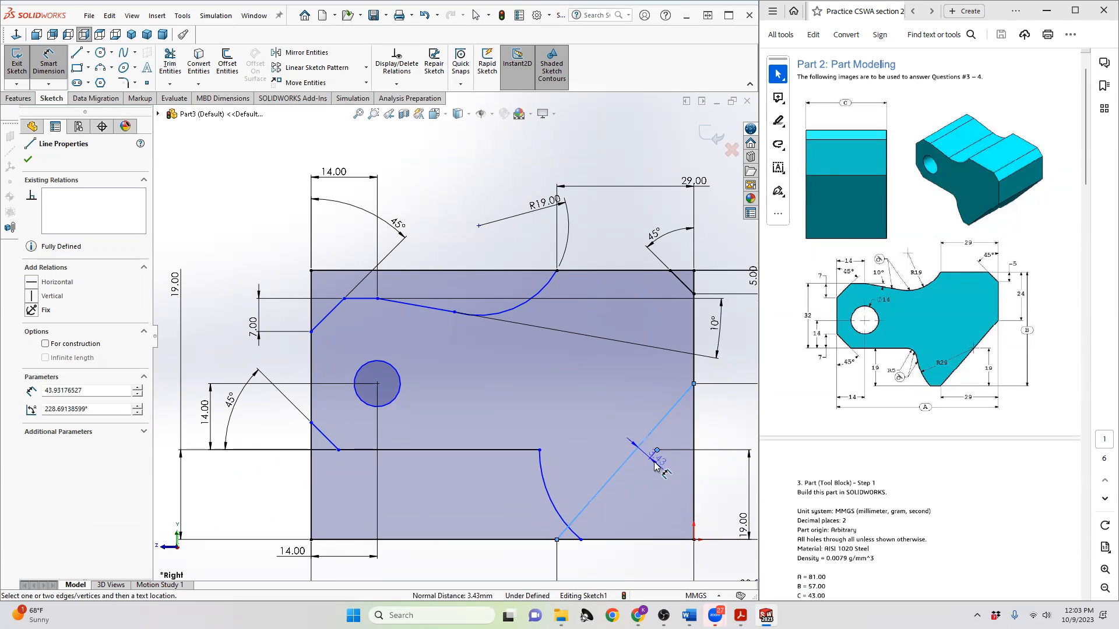
{"action": "left_click", "coordinate": [655, 464]}
{"action": "type", "text": "0"}
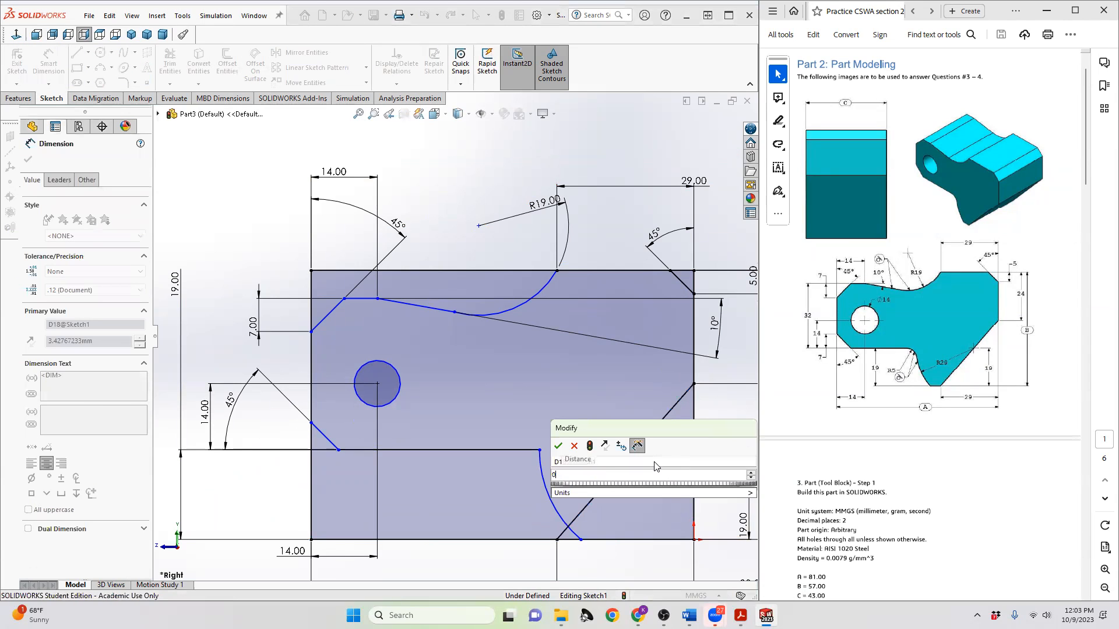
{"action": "key", "text": "Return"}
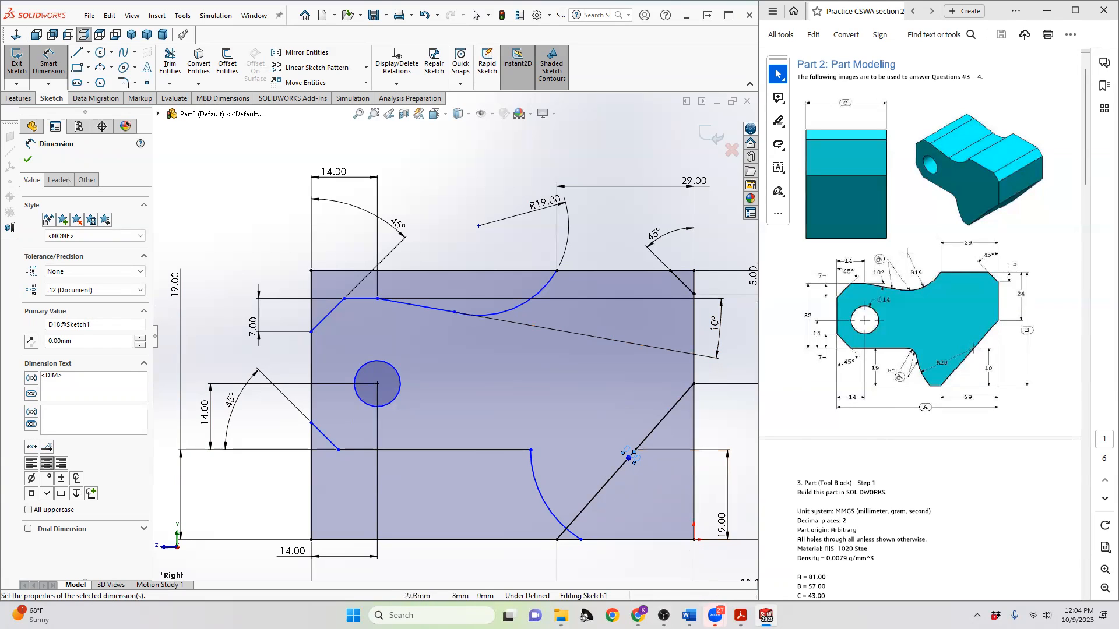
- Dimension the lower arc with a radius of 29 mm
{"action": "mouse_move", "coordinate": [541, 564]}
{"action": "middle_mouse_down", "text": "ctrl"}
{"action": "mouse_move", "coordinate": [465, 540]}
{"action": "mouse_move", "coordinate": [397, 539]}
{"action": "mouse_move", "coordinate": [470, 541]}
{"action": "middle_mouse_up", "text": "ctrl"}
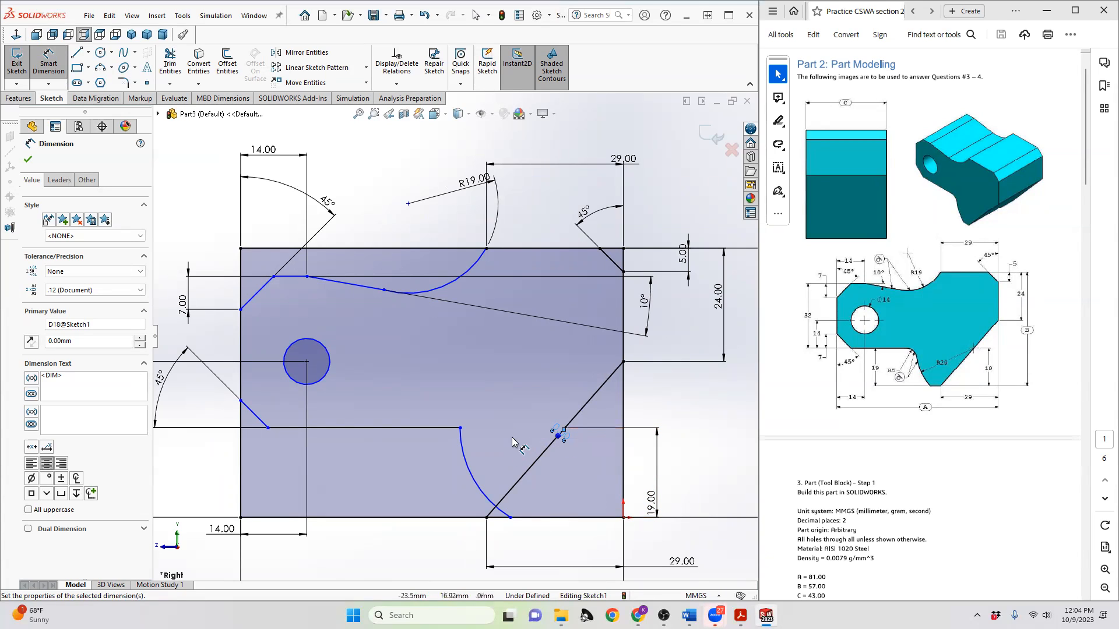
{"action": "left_click", "coordinate": [464, 466]}
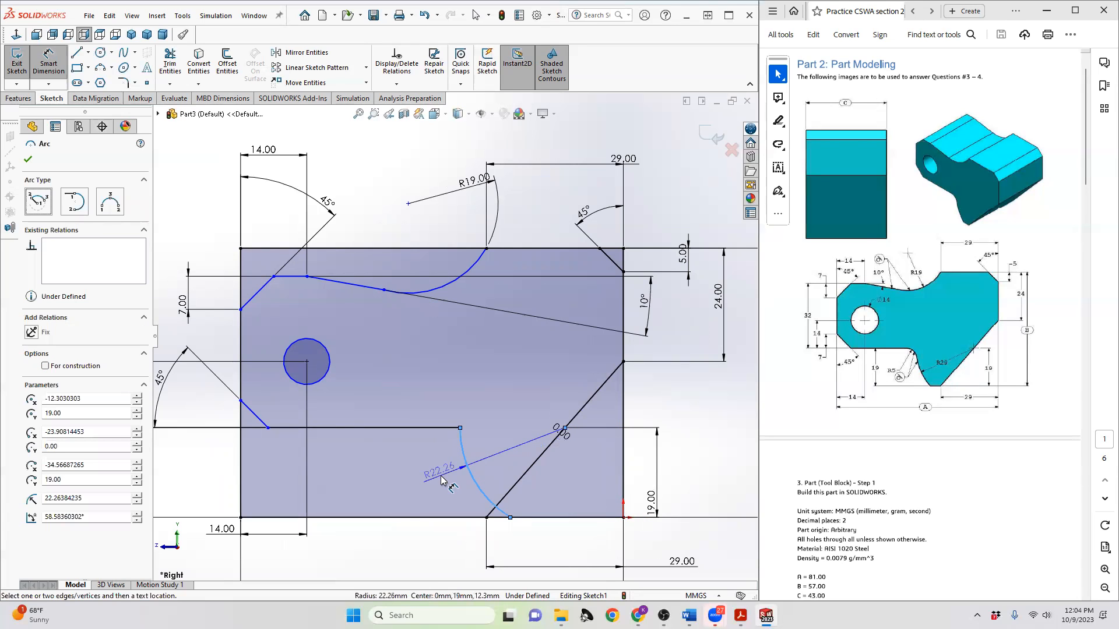
{"action": "left_click", "coordinate": [382, 561]}
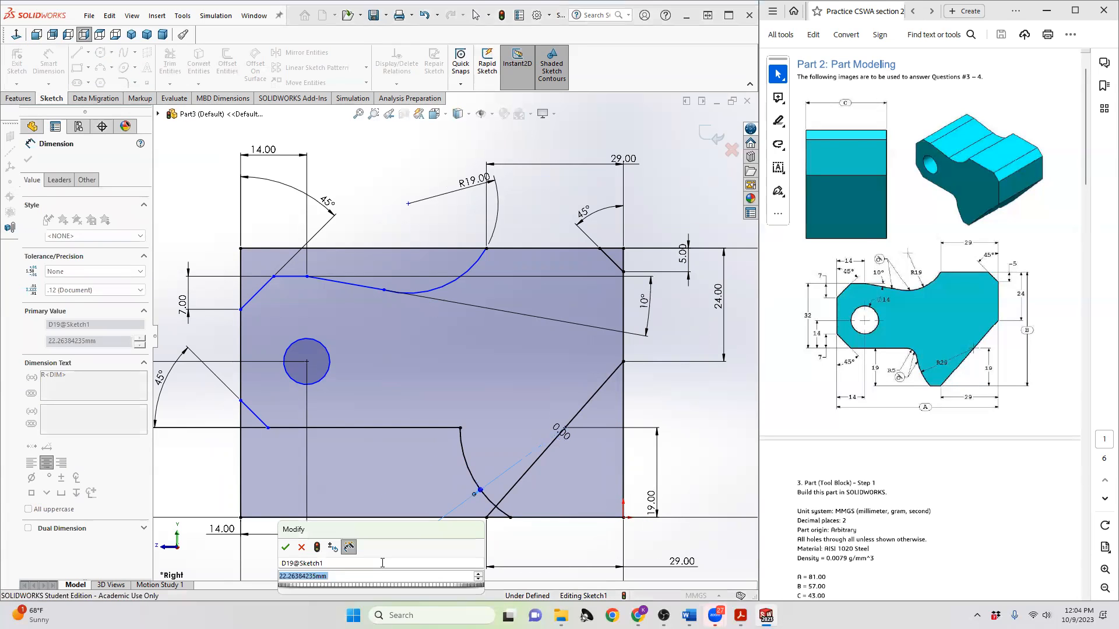
{"action": "type", "text": "29"}
{"action": "key", "text": "Return"}
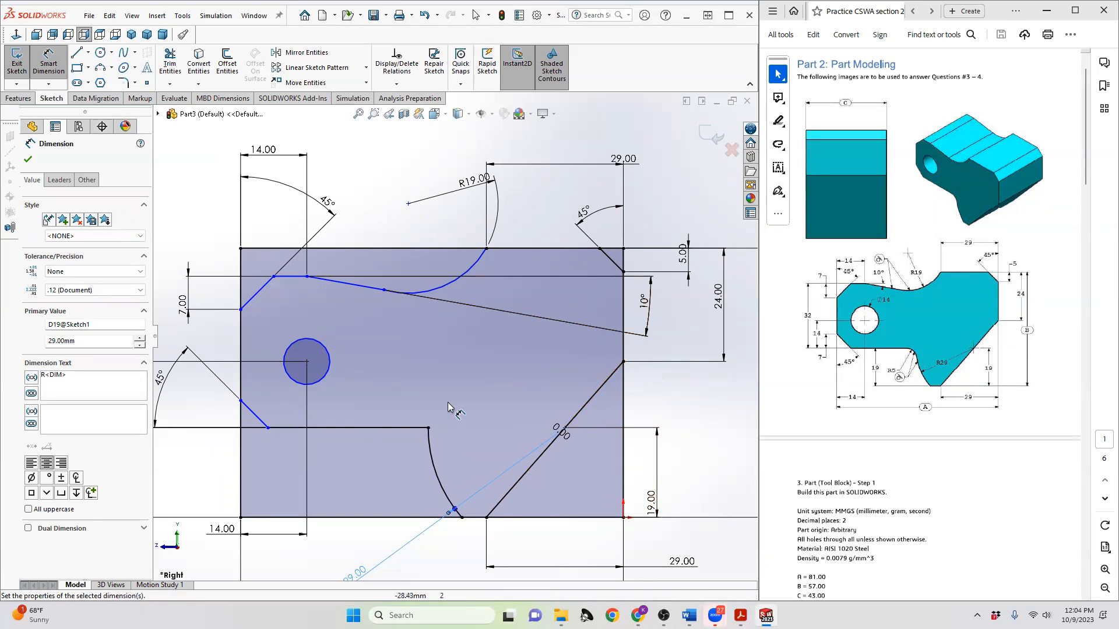
- Fillet the sketch corner between the lower horizontal line and the R29 arc with a 5 mm radius
{"action": "left_click", "coordinate": [123, 82]}
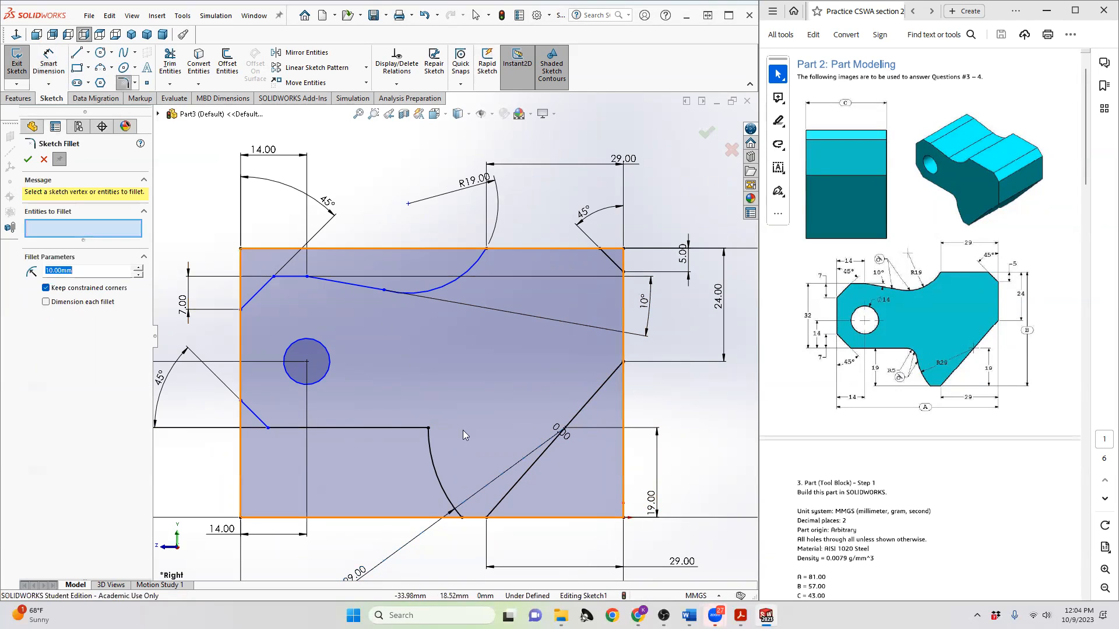
{"action": "left_click", "coordinate": [429, 429]}
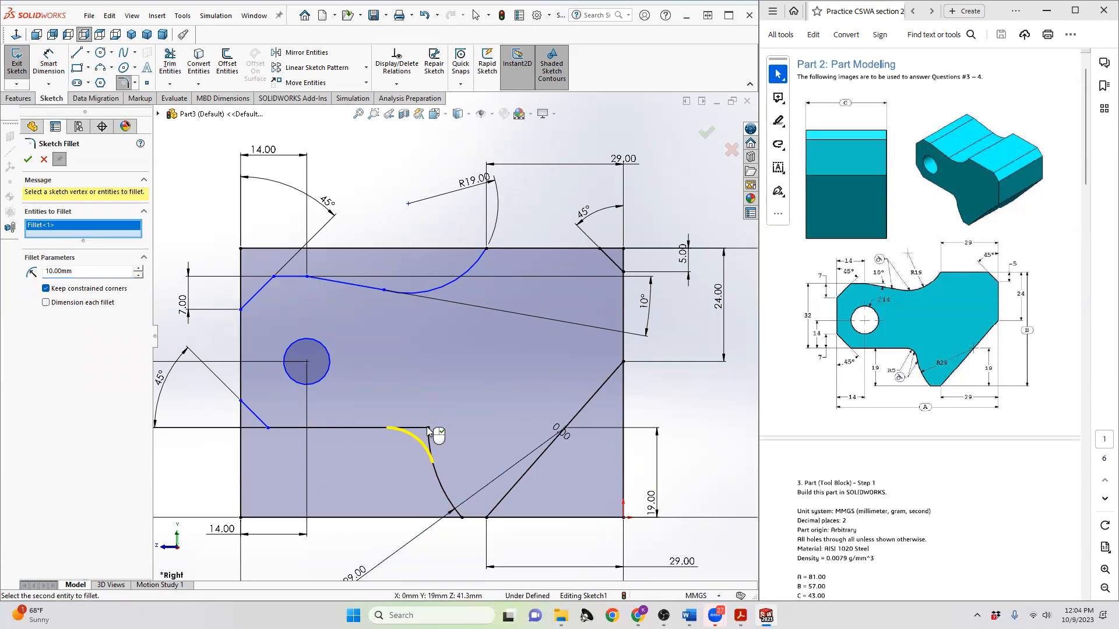
{"action": "left_click_drag", "start_coordinate": [52, 271], "coordinate": [33, 271]}
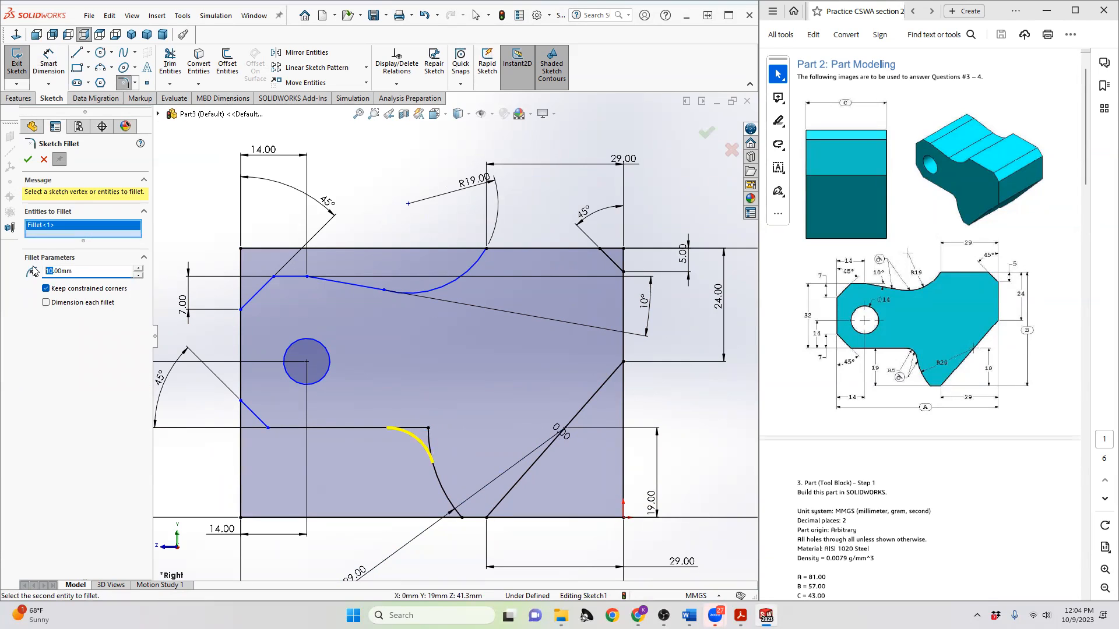
{"action": "type", "text": "5"}
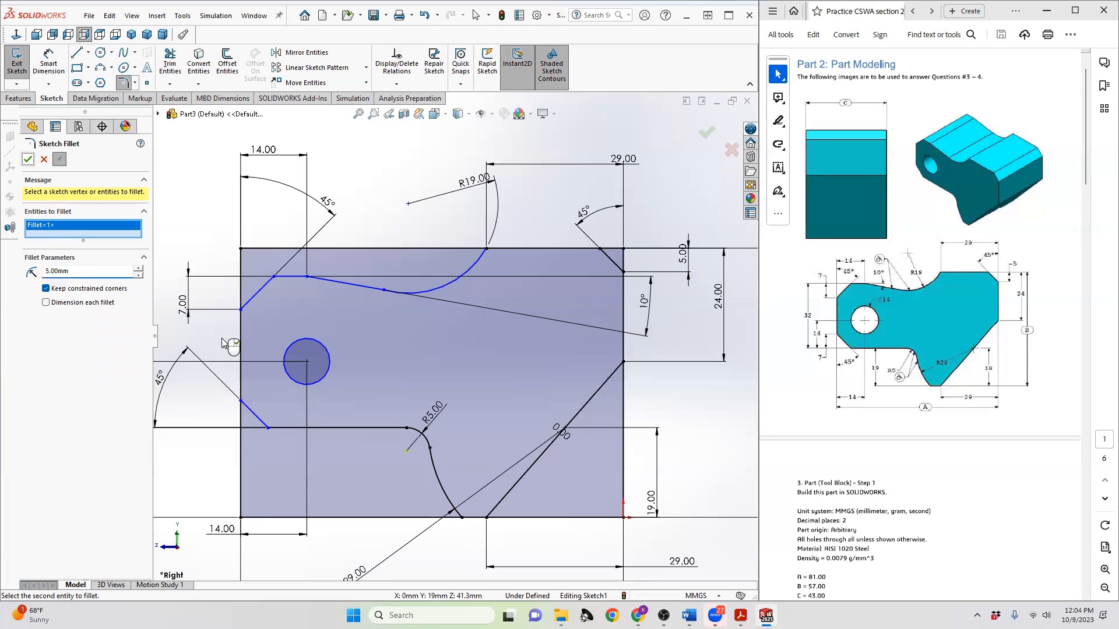
{"action": "left_click", "coordinate": [28, 159]}
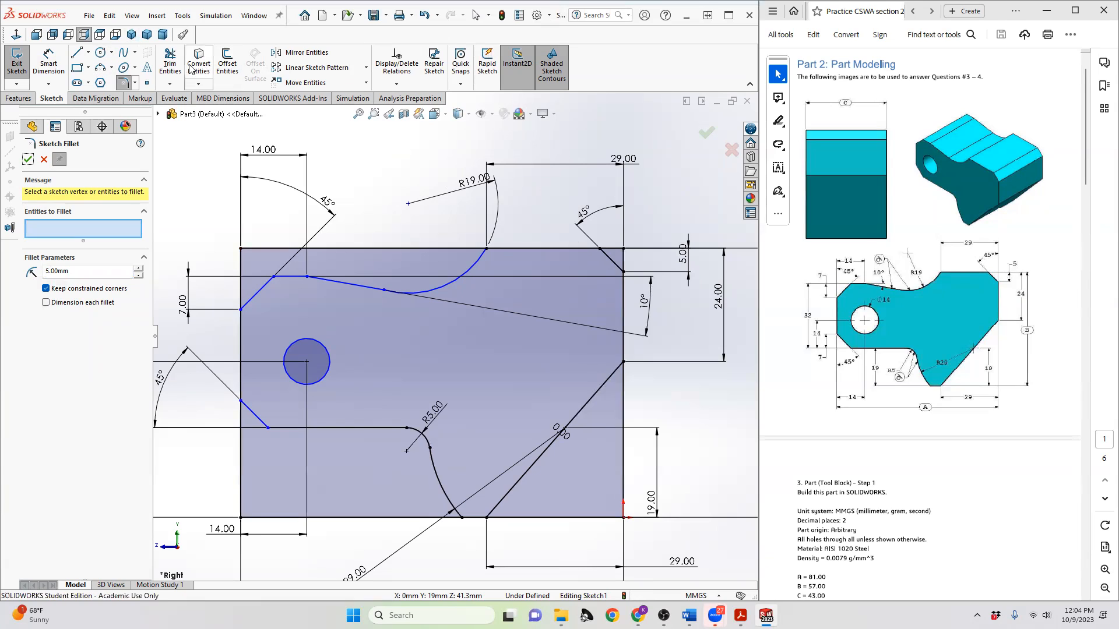
- Trim the leftover rectangle segments outside the tool block profile to the closest intersection, accepting deletion of their associated dimensions
{"action": "left_click", "coordinate": [170, 63]}
{"action": "left_click", "coordinate": [238, 279]}
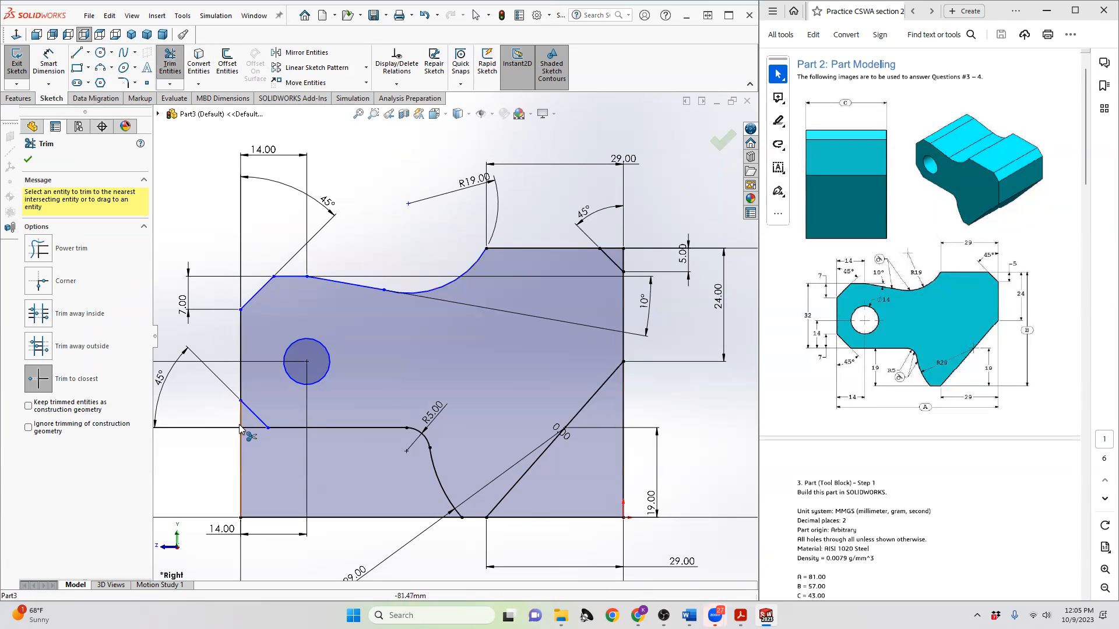
{"action": "left_click", "coordinate": [240, 438]}
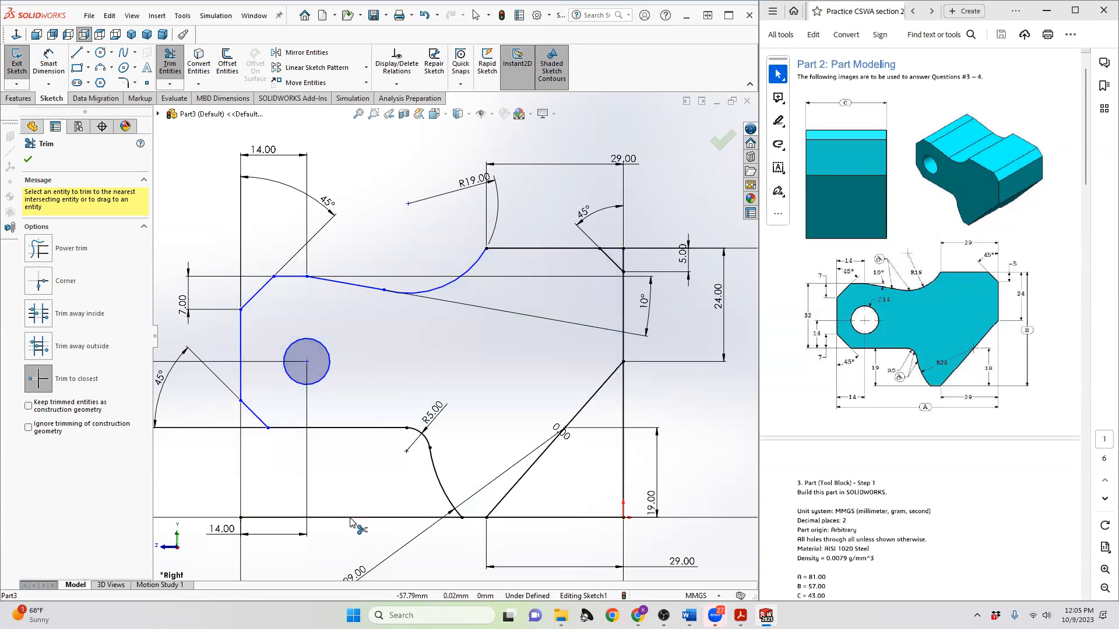
{"action": "left_click", "coordinate": [577, 514]}
{"action": "left_click", "coordinate": [591, 311]}
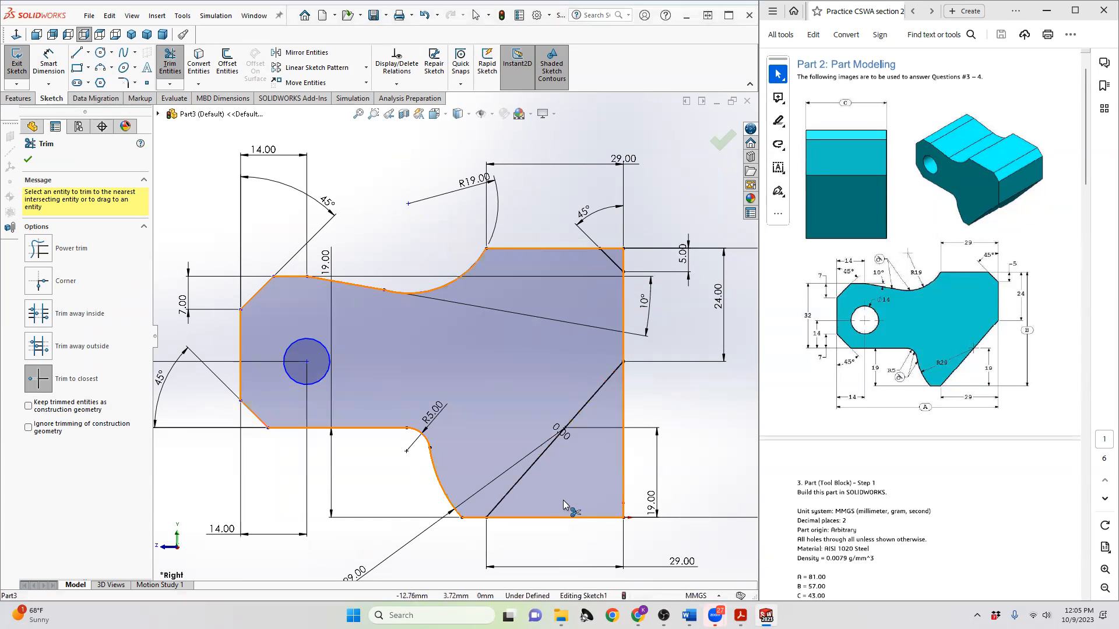
{"action": "left_click", "coordinate": [624, 423]}
{"action": "left_click", "coordinate": [588, 311]}
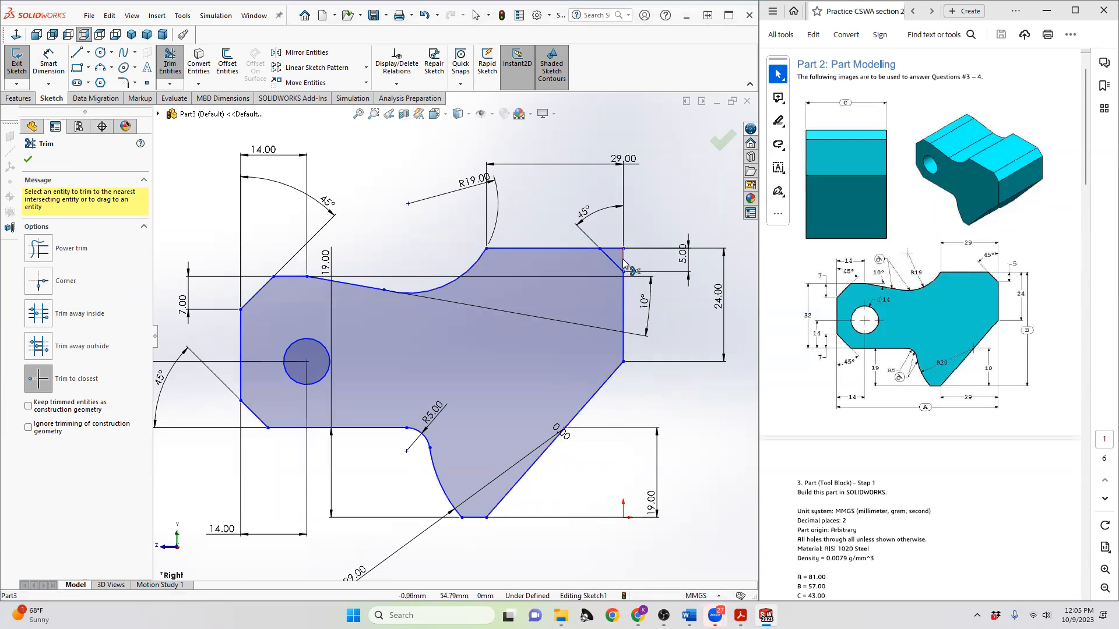
{"action": "left_click", "coordinate": [621, 257]}
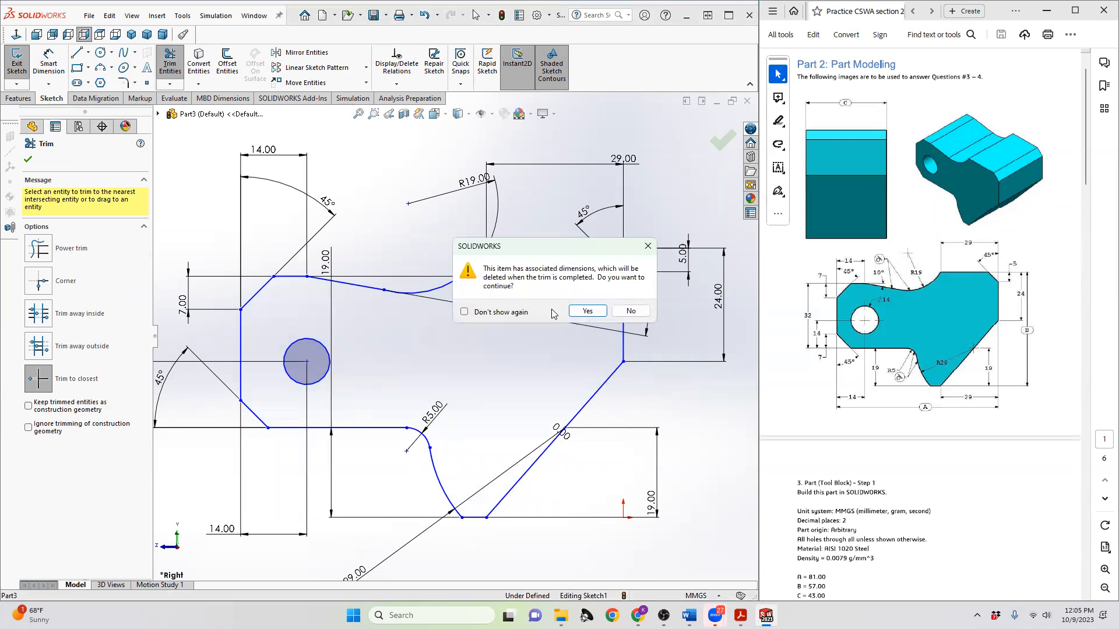
{"action": "left_click", "coordinate": [588, 310]}
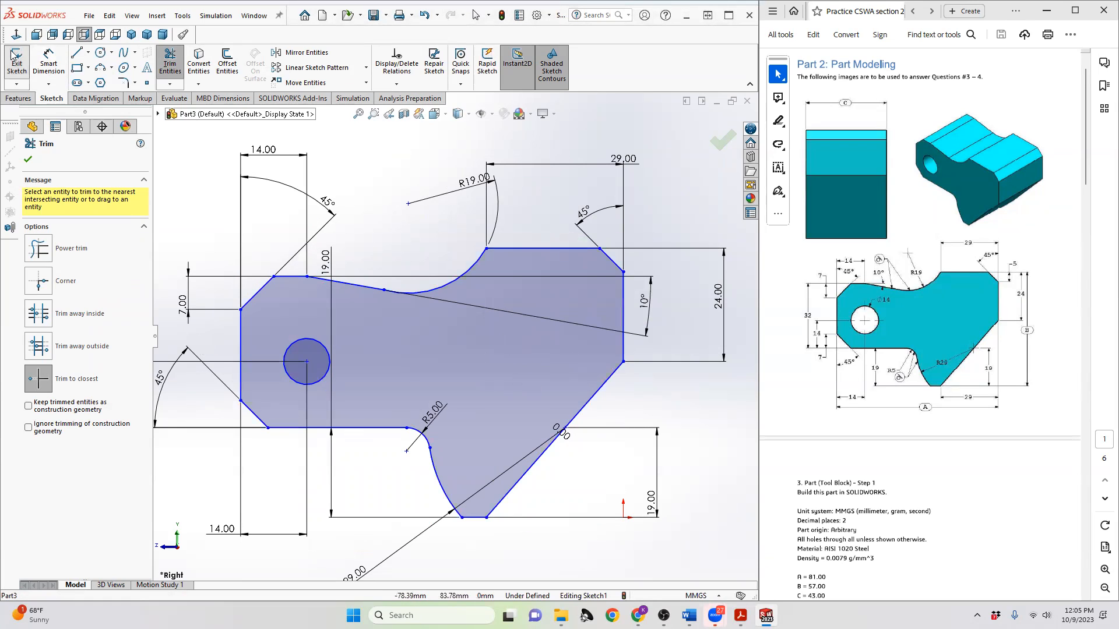
- Extrude the profile region around the circle as a Blind boss 43 mm deep, leaving the circle as a through hole
{"action": "left_click", "coordinate": [26, 103]}
{"action": "left_click", "coordinate": [22, 61]}
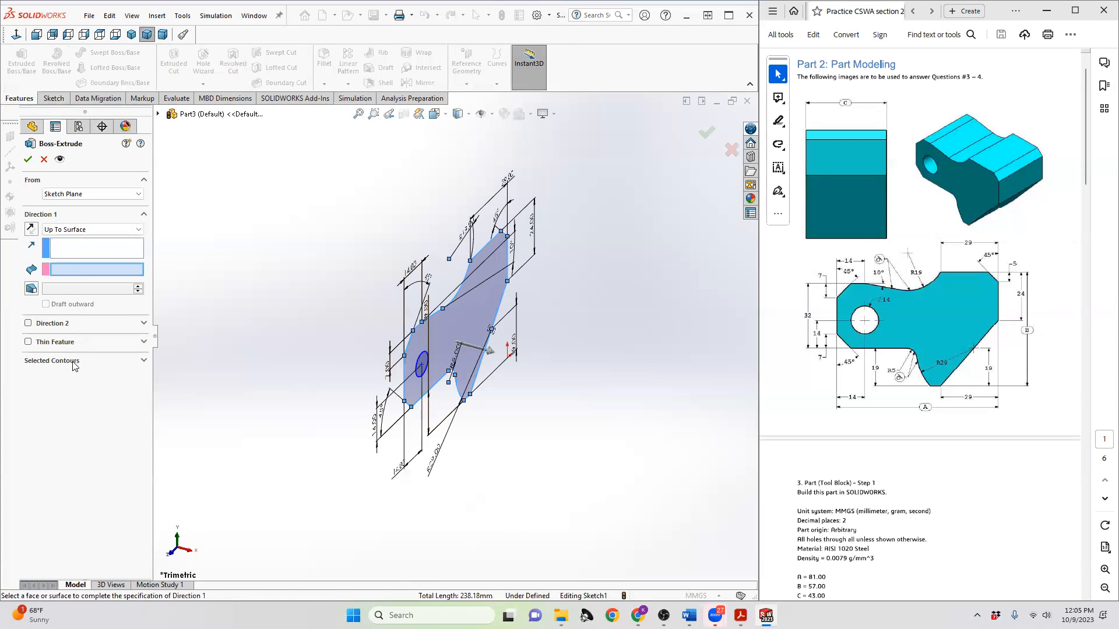
{"action": "left_click", "coordinate": [76, 361]}
{"action": "left_click", "coordinate": [451, 316]}
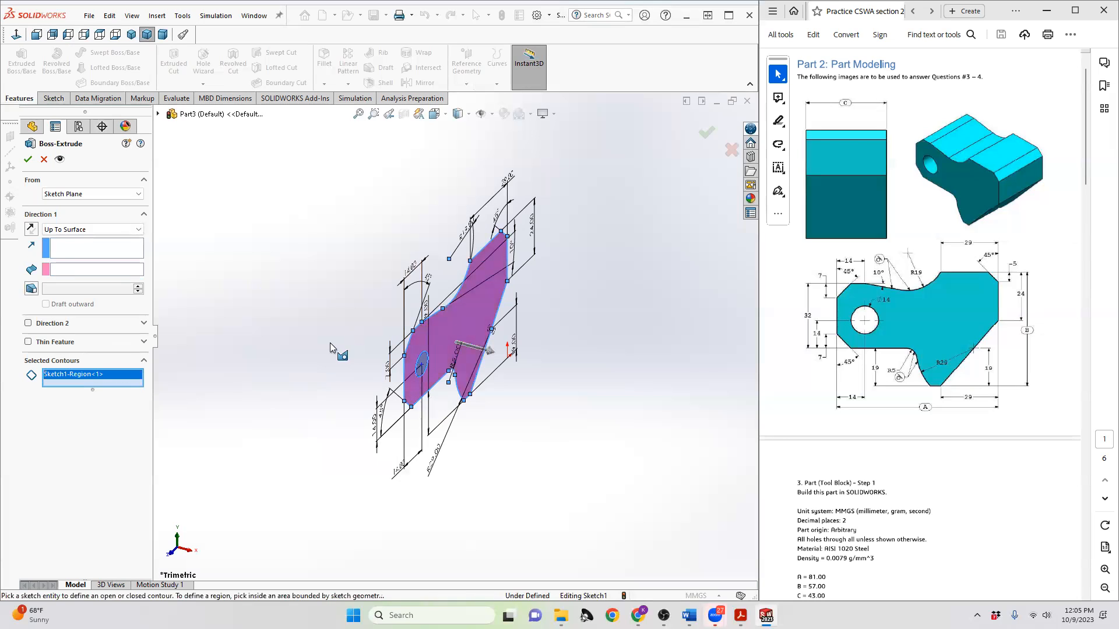
{"action": "left_click", "coordinate": [81, 229]}
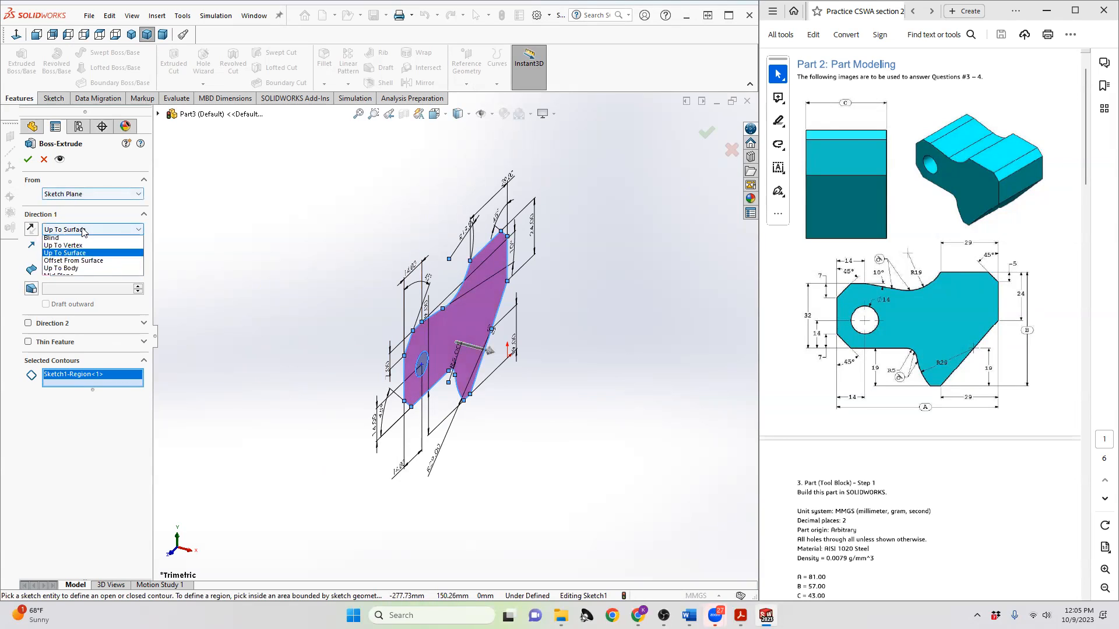
{"action": "left_click", "coordinate": [75, 244]}
{"action": "left_click", "coordinate": [51, 271]}
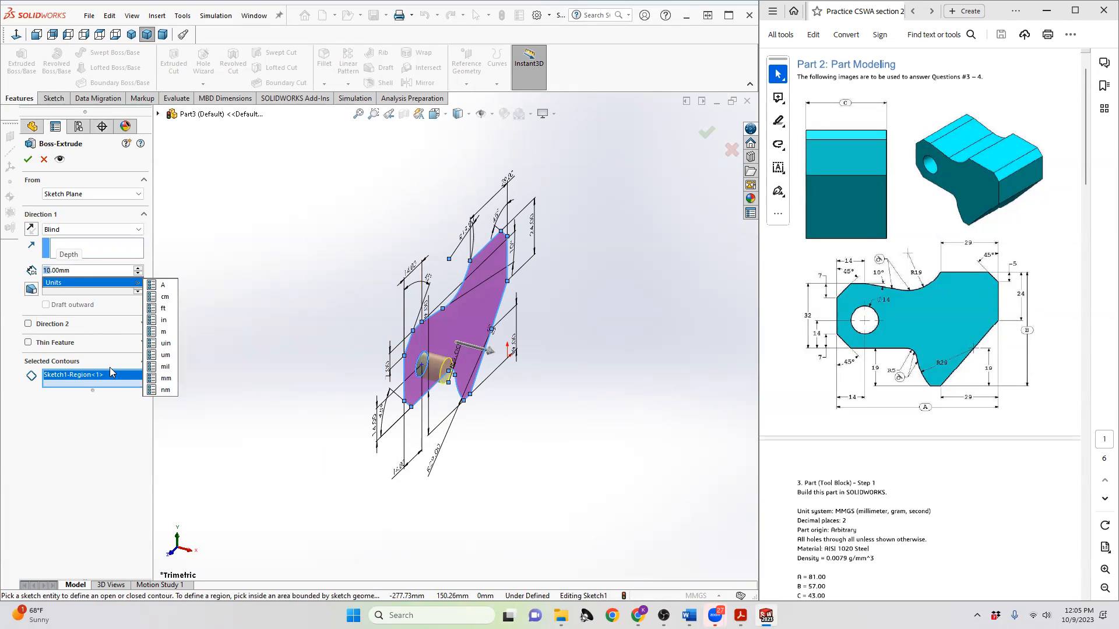
{"action": "type", "text": "43"}
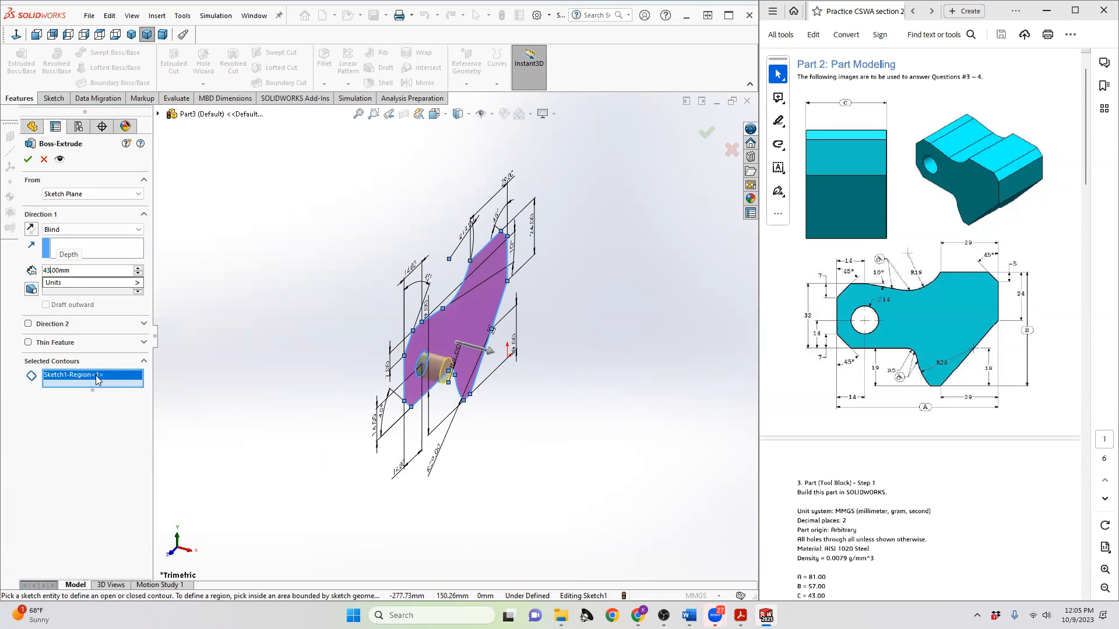
{"action": "key", "text": "Return"}
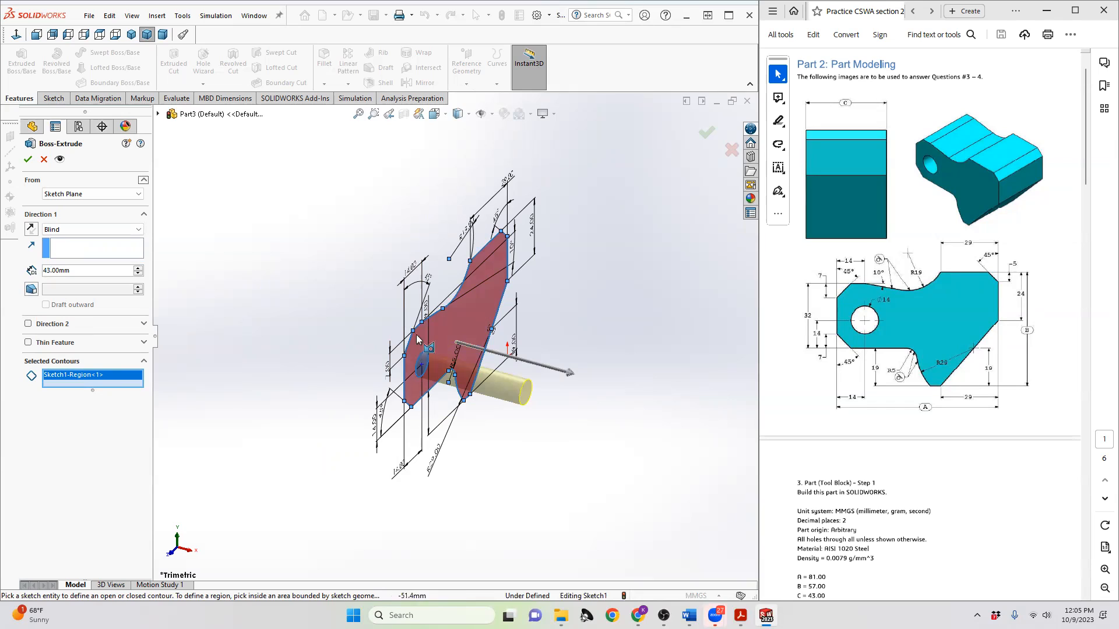
{"action": "left_click", "coordinate": [459, 315]}
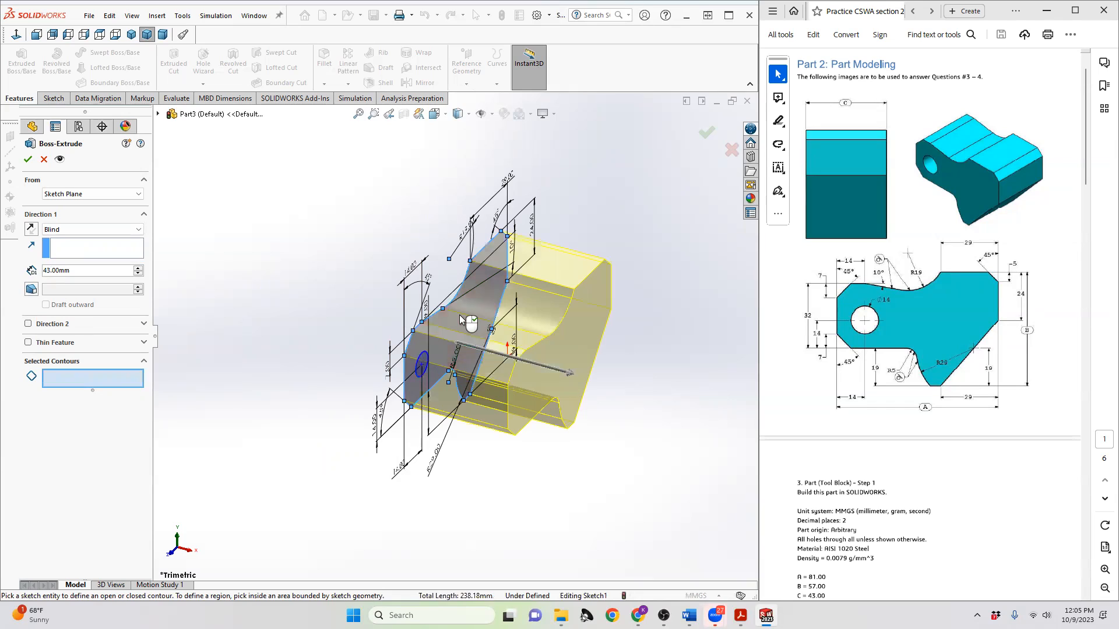
{"action": "left_click", "coordinate": [423, 364]}
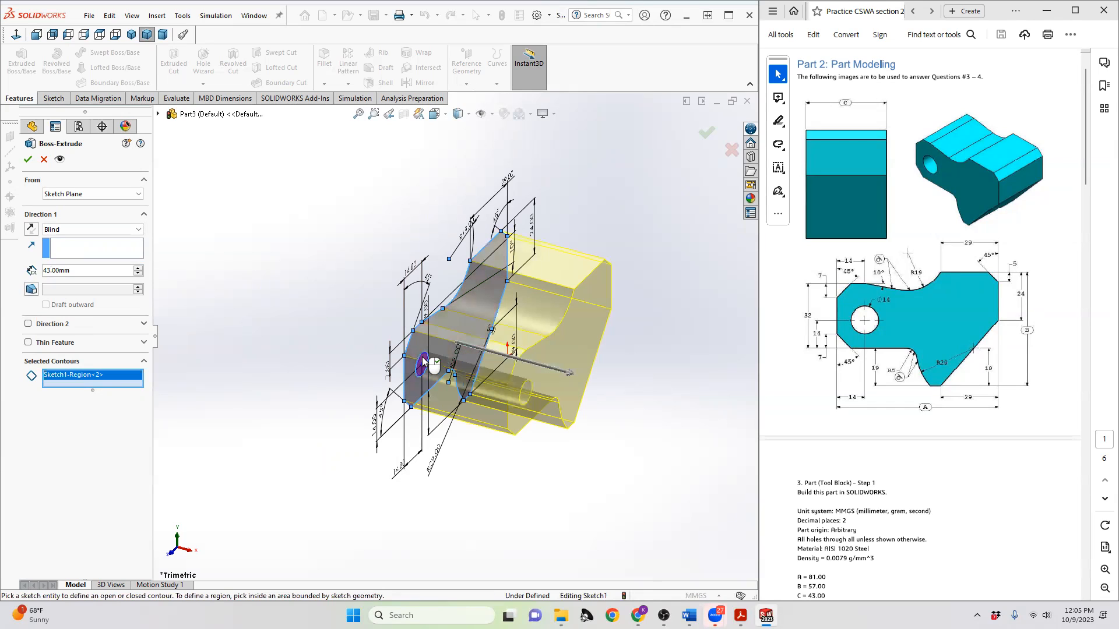
{"action": "left_click", "coordinate": [28, 159]}
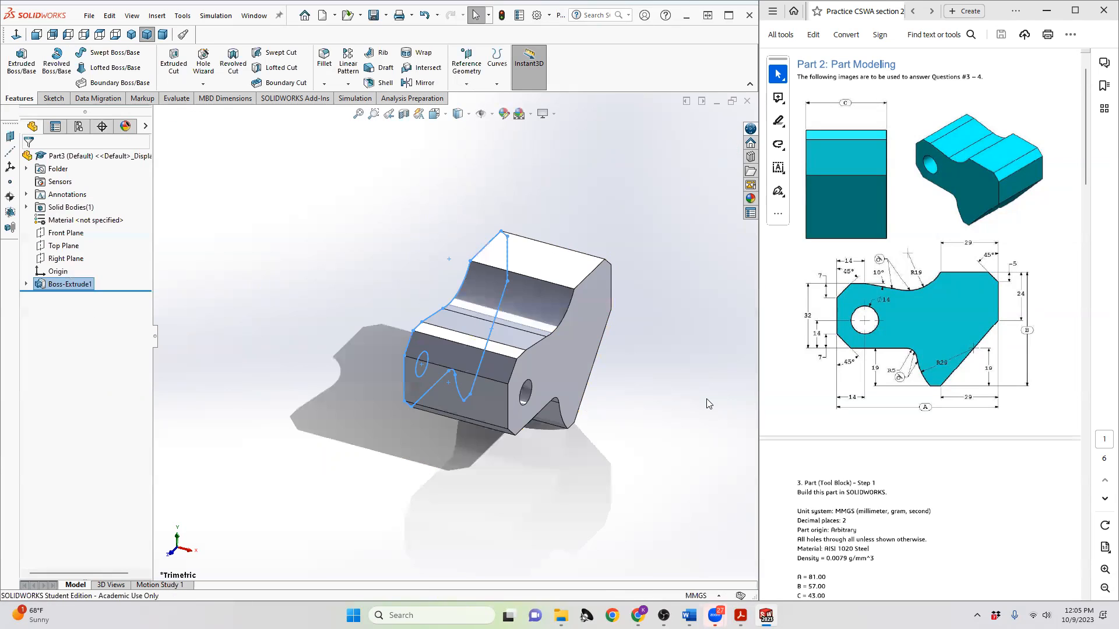
- Apply the AISI 1020 steel material to the part
{"action": "middle_click_drag", "start_coordinate": [510, 379], "coordinate": [604, 423]}
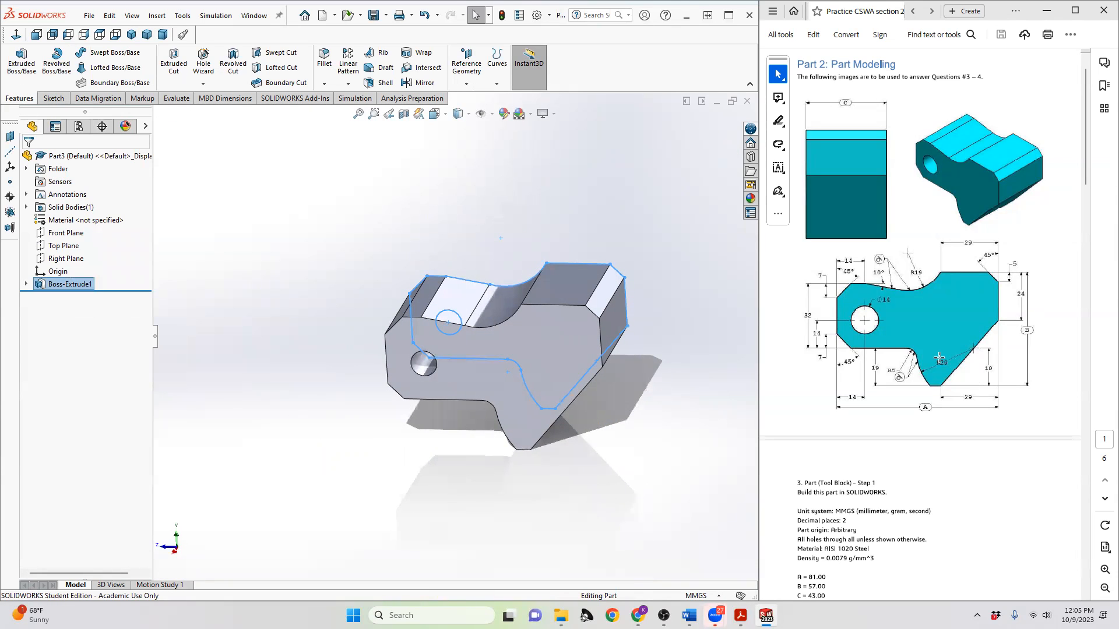
{"action": "right_click", "coordinate": [70, 220]}
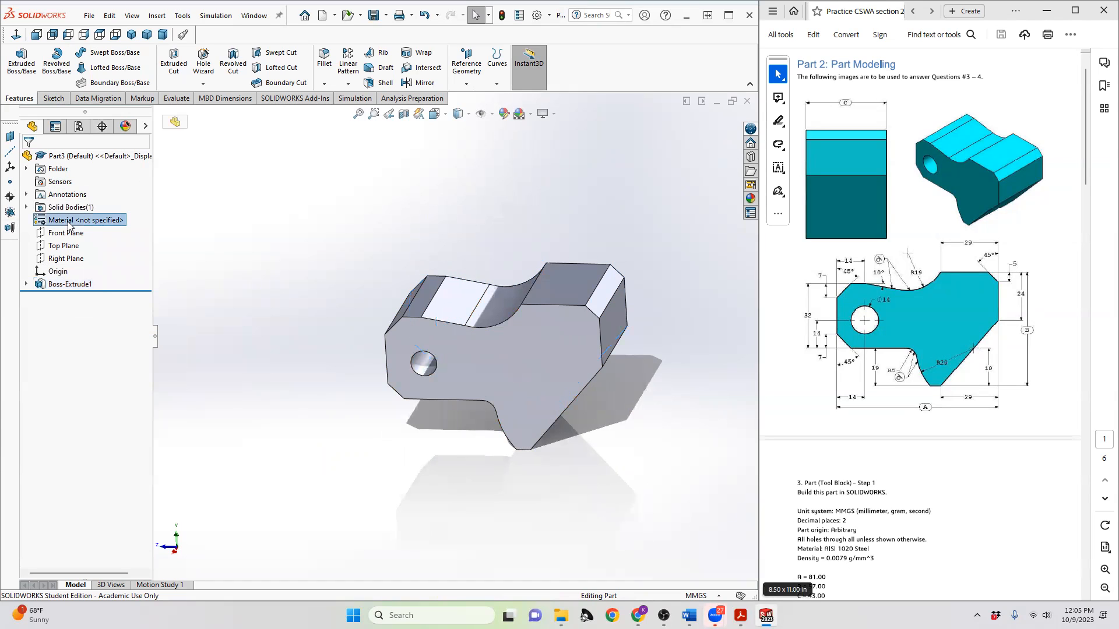
{"action": "left_click", "coordinate": [105, 230]}
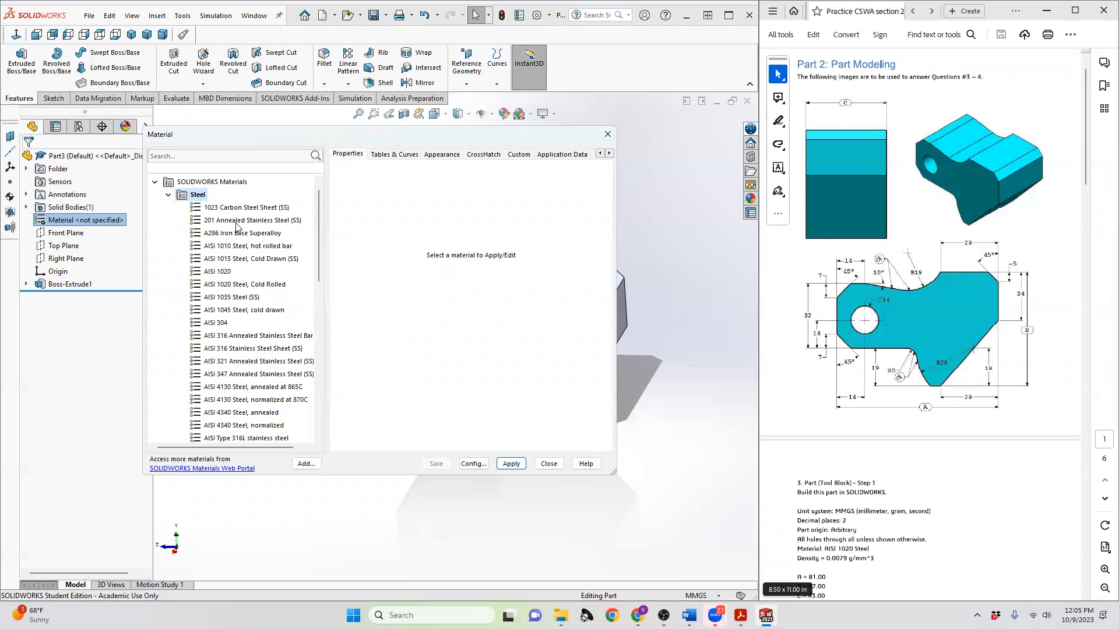
{"action": "left_click", "coordinate": [219, 271]}
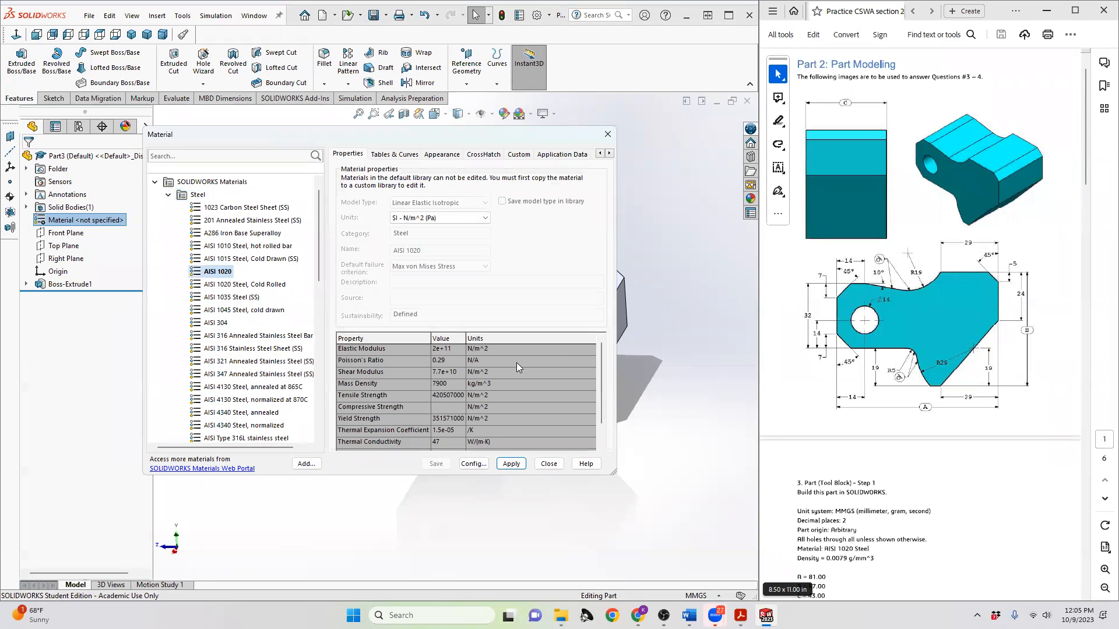
{"action": "left_click", "coordinate": [516, 466]}
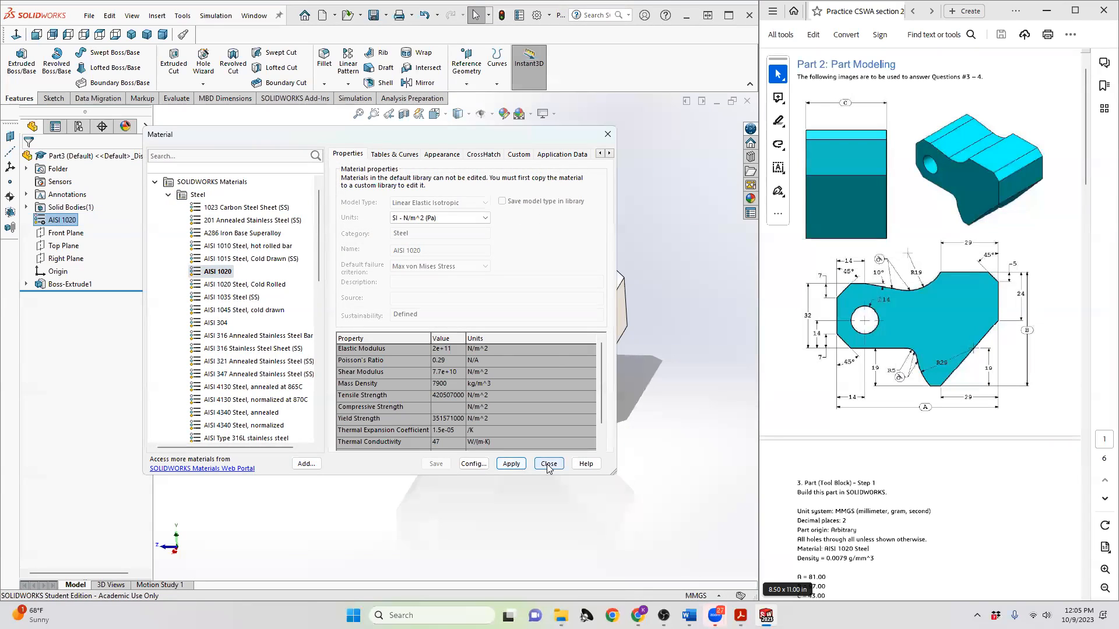
{"action": "left_click", "coordinate": [548, 464]}
- Evaluate the part's mass properties and compare the mass with the answer options for question 3
{"action": "scroll", "coordinate": [861, 504], "scroll_direction": "down", "scroll_amount": 4}
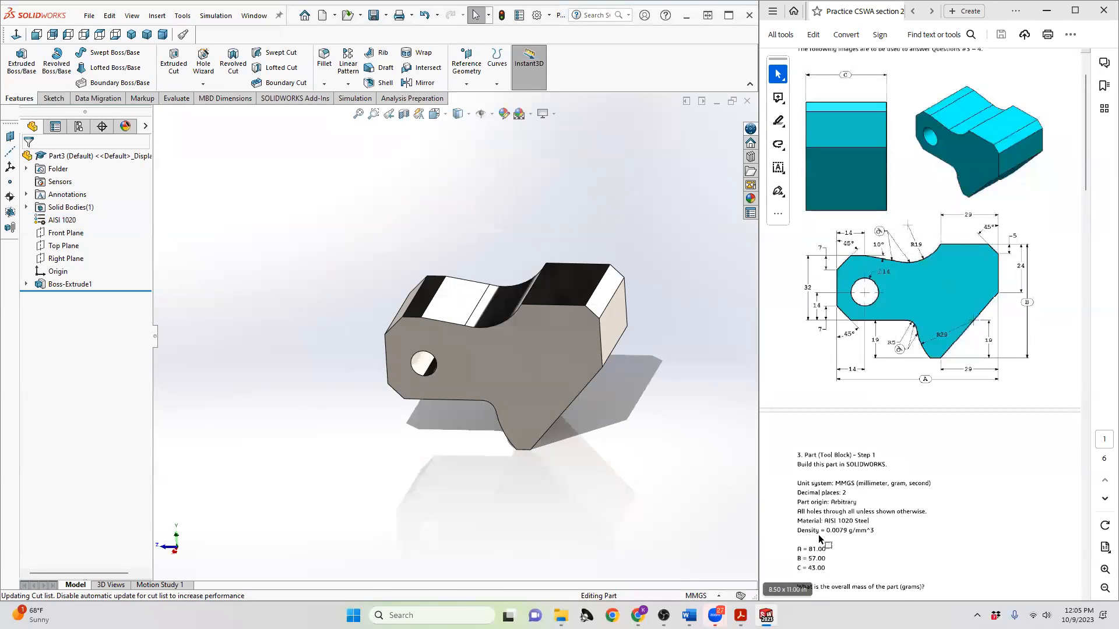
{"action": "scroll", "coordinate": [828, 477], "scroll_direction": "down", "scroll_amount": 2}
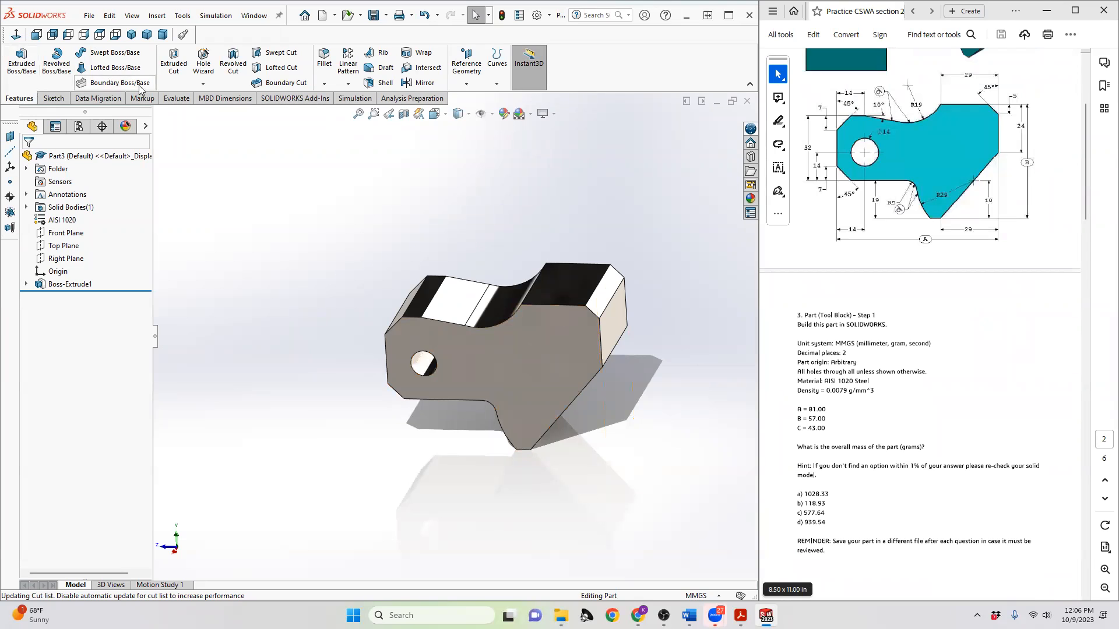
{"action": "left_click", "coordinate": [168, 99]}
{"action": "left_click", "coordinate": [152, 59]}
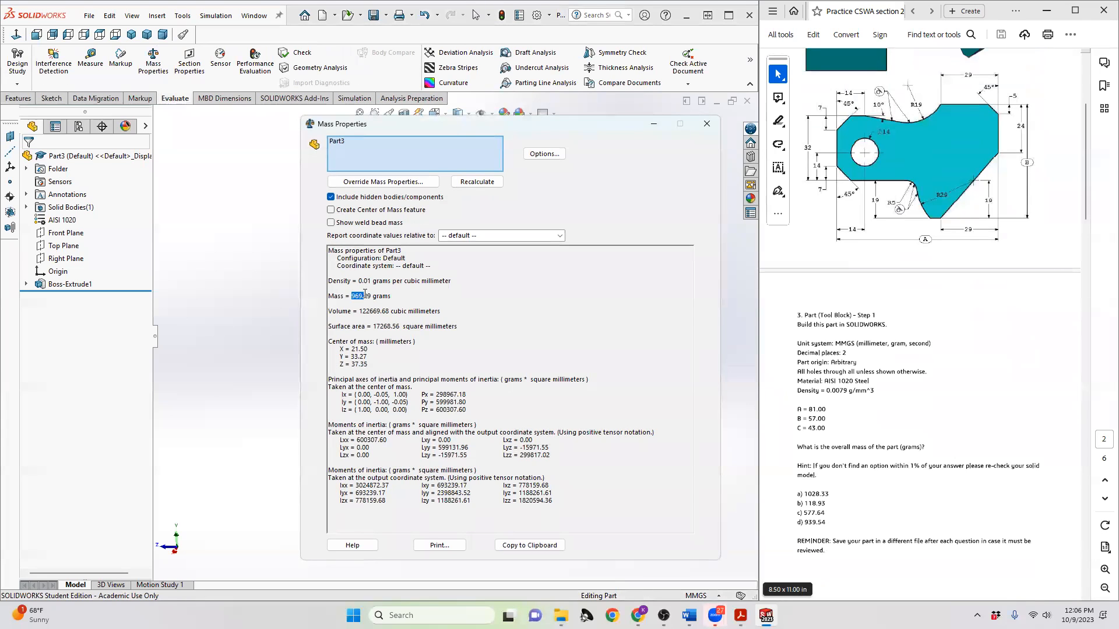
{"action": "left_click", "coordinate": [811, 527]}
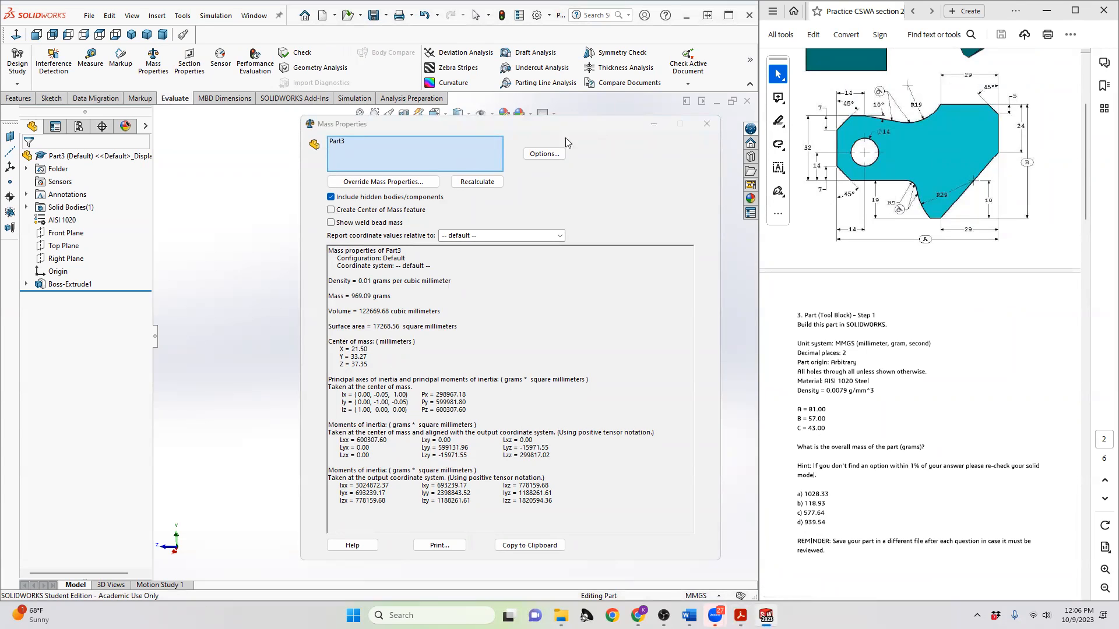
{"action": "left_click", "coordinate": [706, 125]}
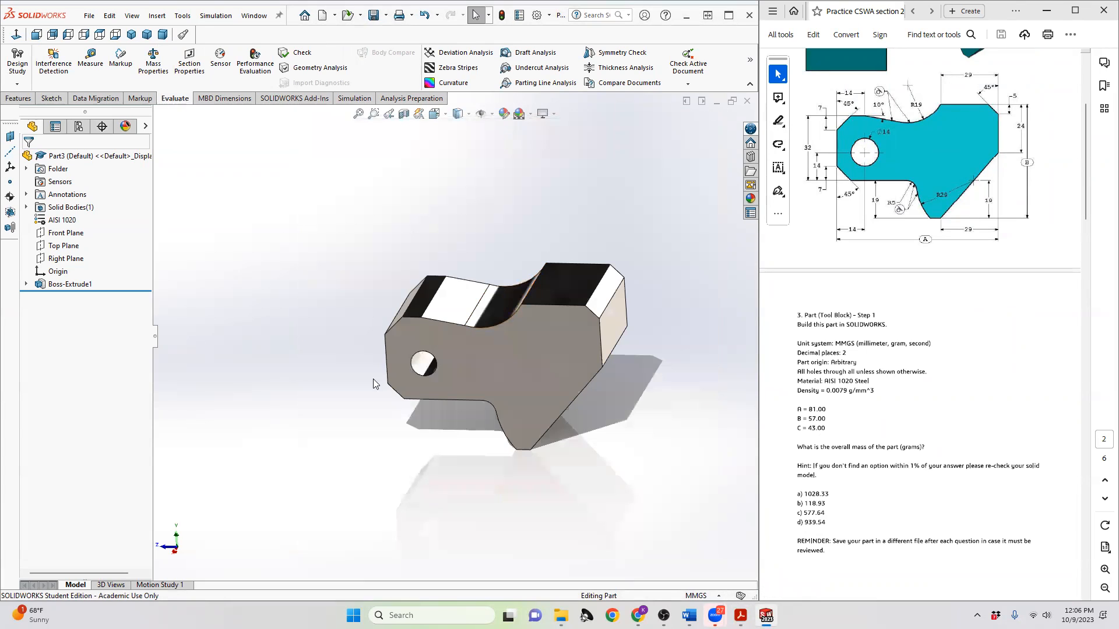
- Reopen the extrusion's profile sketch for editing and show it from the Right view
{"action": "left_click", "coordinate": [26, 285]}
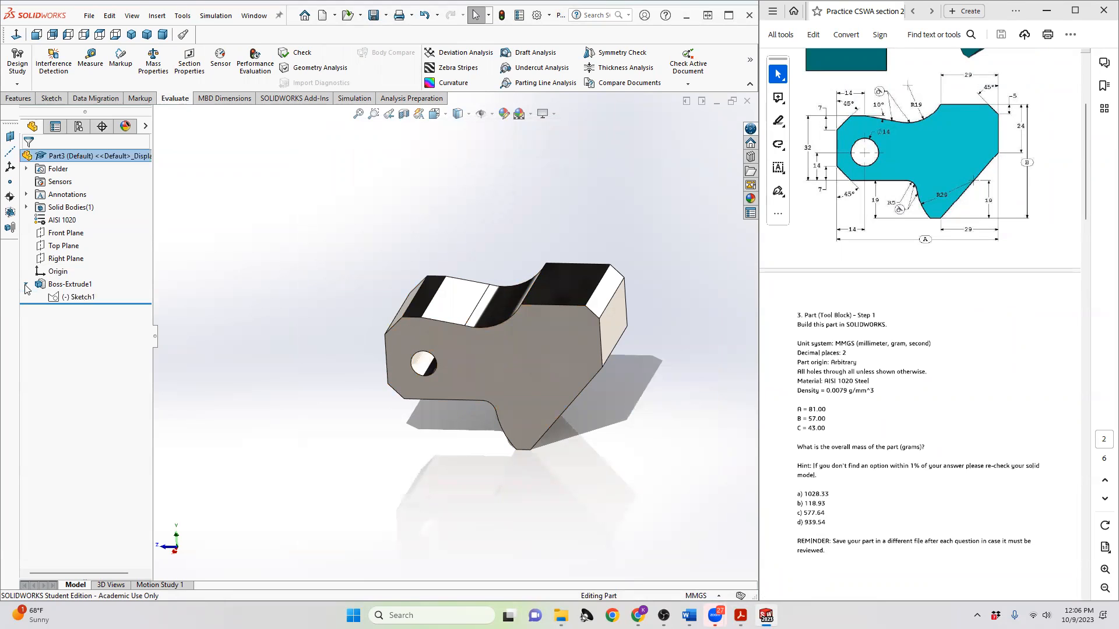
{"action": "left_click", "coordinate": [74, 298]}
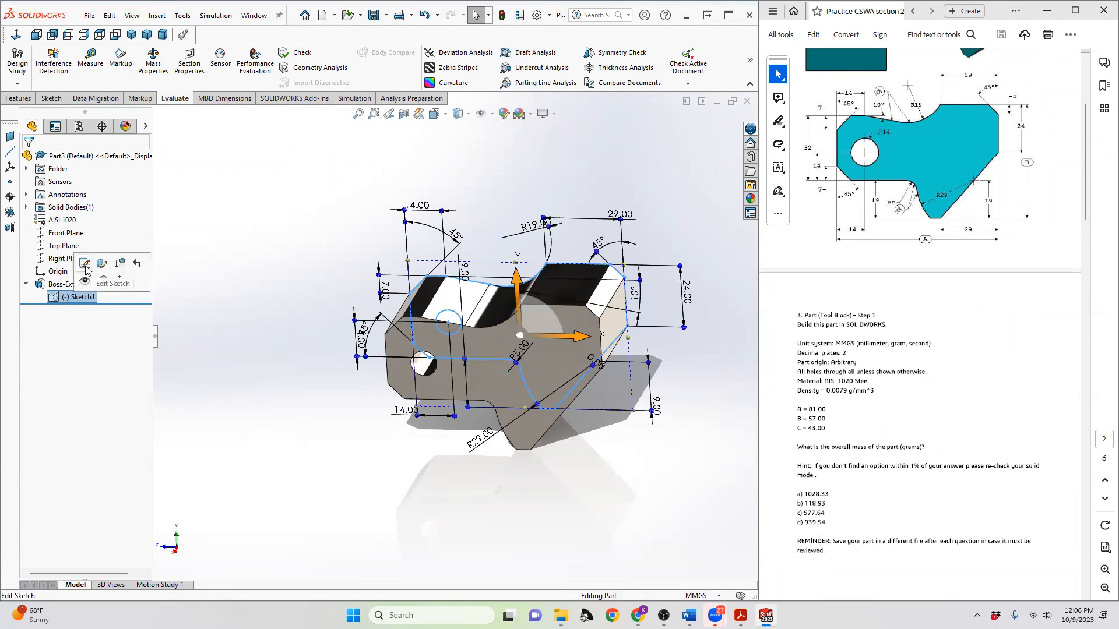
{"action": "left_click", "coordinate": [85, 265]}
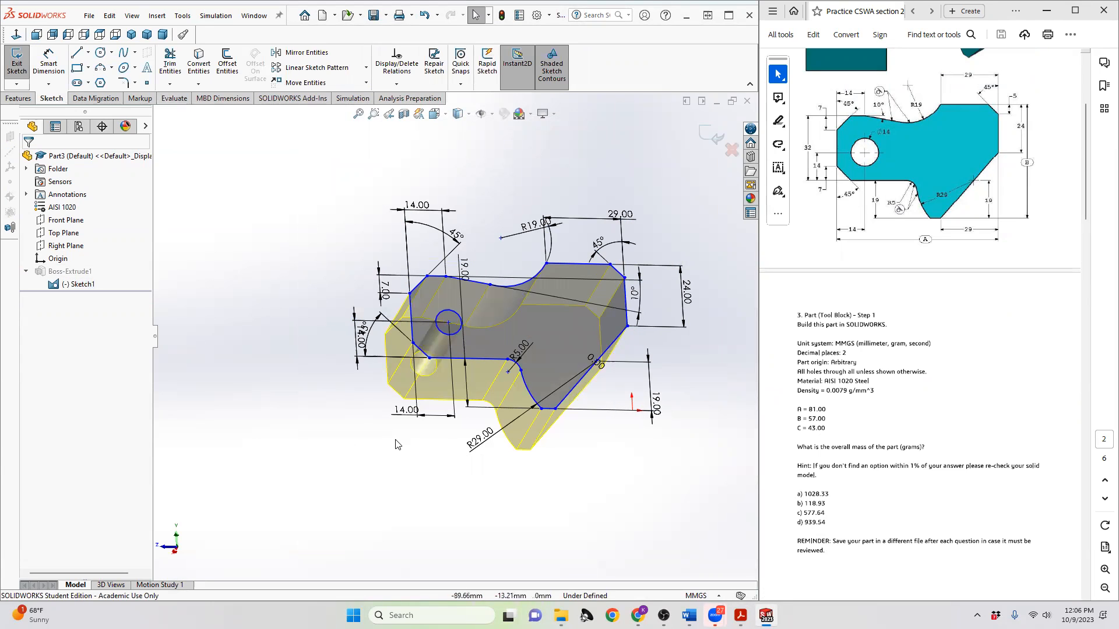
{"action": "left_click", "coordinate": [438, 114]}
{"action": "left_click", "coordinate": [370, 381]}
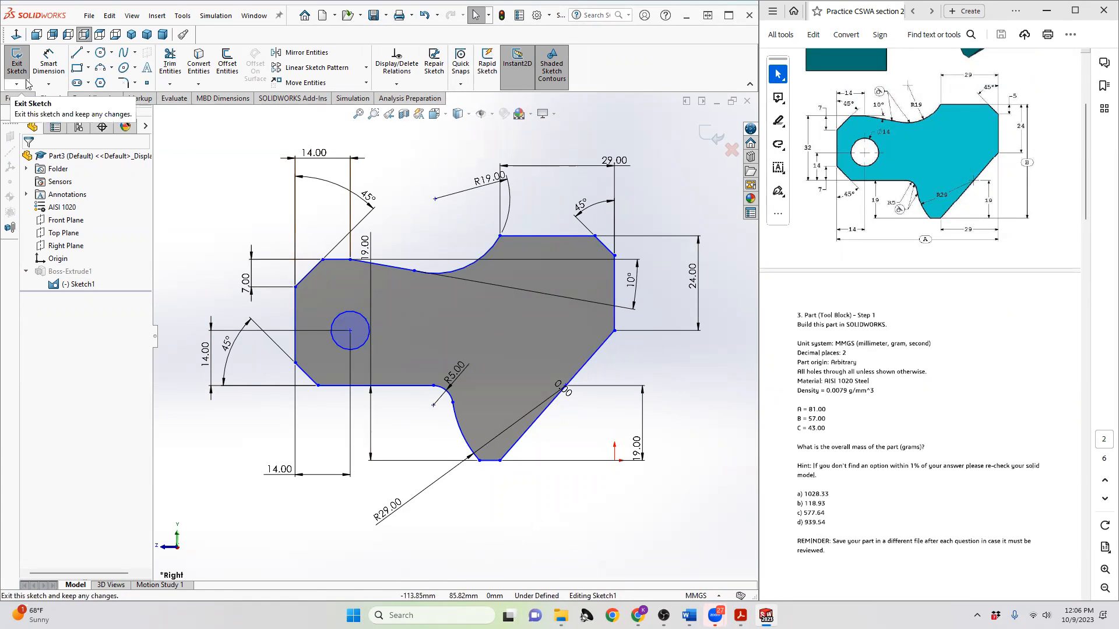
- Dimension the vertical distance between the lower horizontal line and the short upper horizontal line above the circle
{"action": "left_click", "coordinate": [49, 63]}
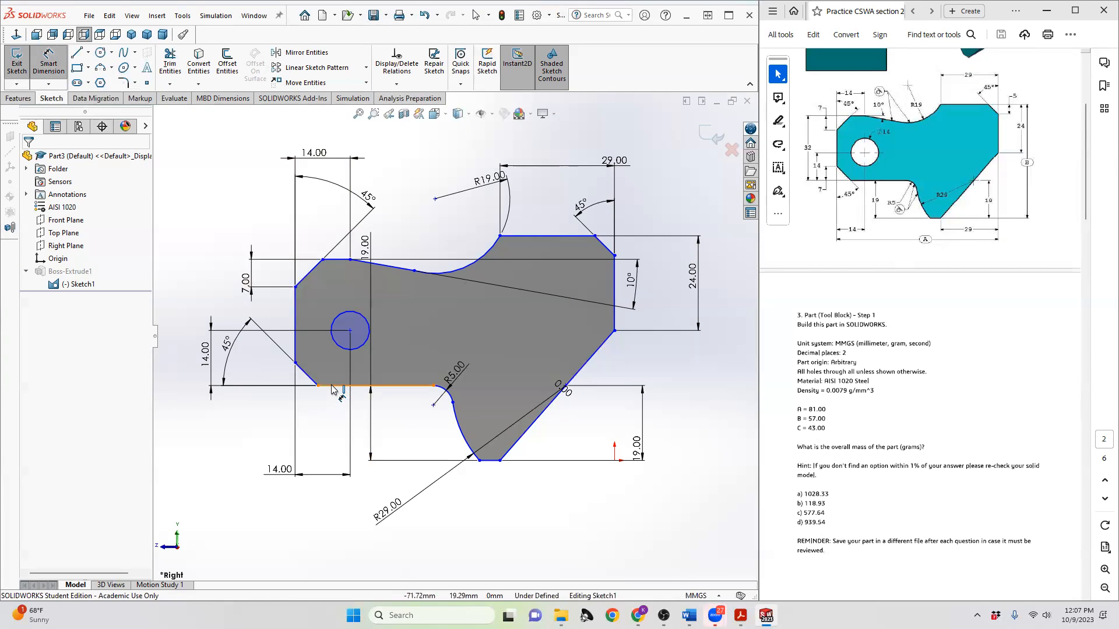
{"action": "left_click", "coordinate": [332, 386]}
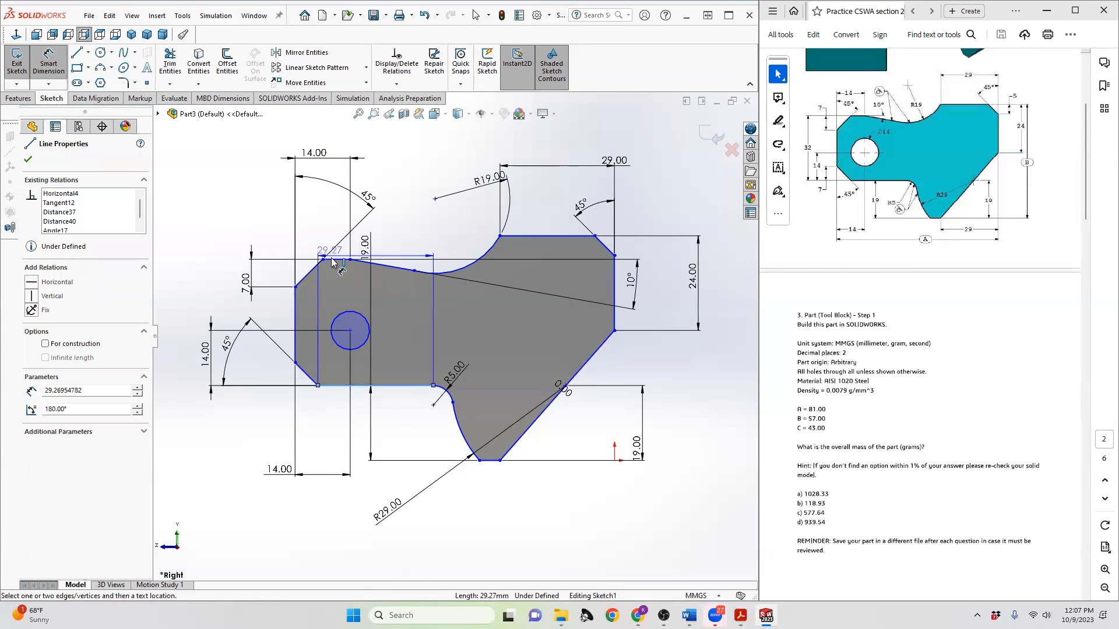
{"action": "left_click", "coordinate": [336, 259]}
{"action": "left_click", "coordinate": [177, 283]}
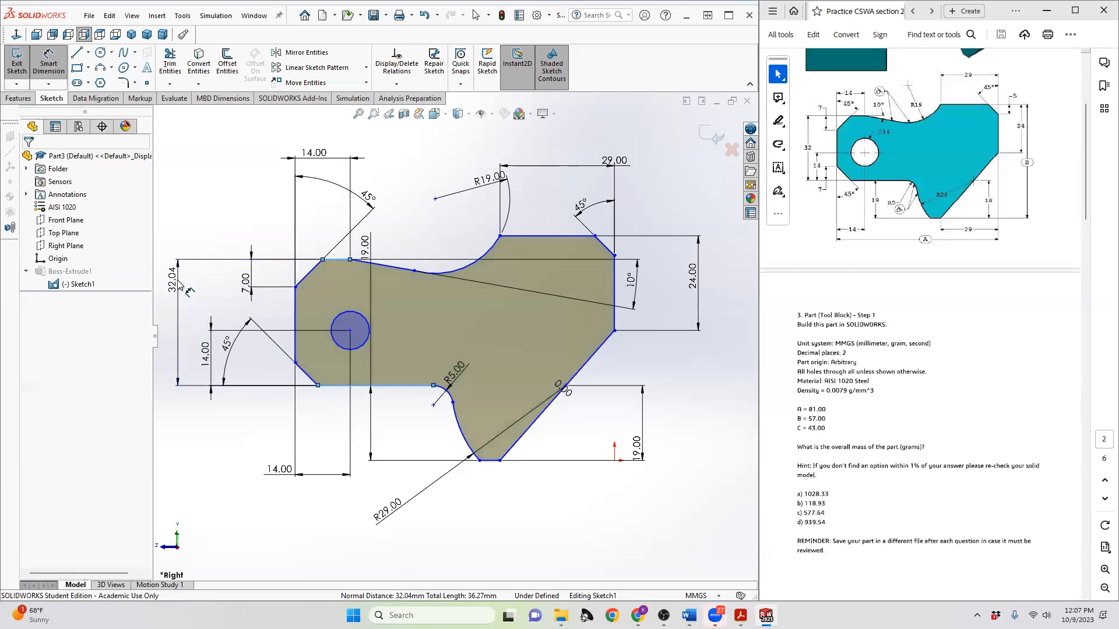
- Set the height of the profile's hole end to 32 mm and dimension the upper-right corner chamfer's vertical leg as 5 mm
{"action": "type", "text": "32"}
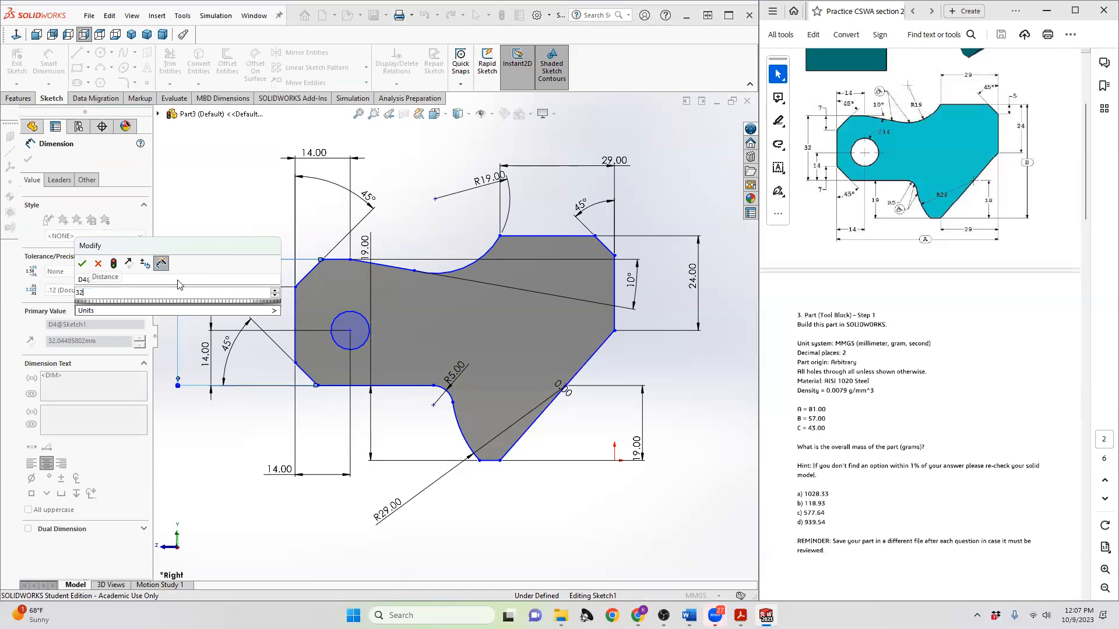
{"action": "key", "text": "Return"}
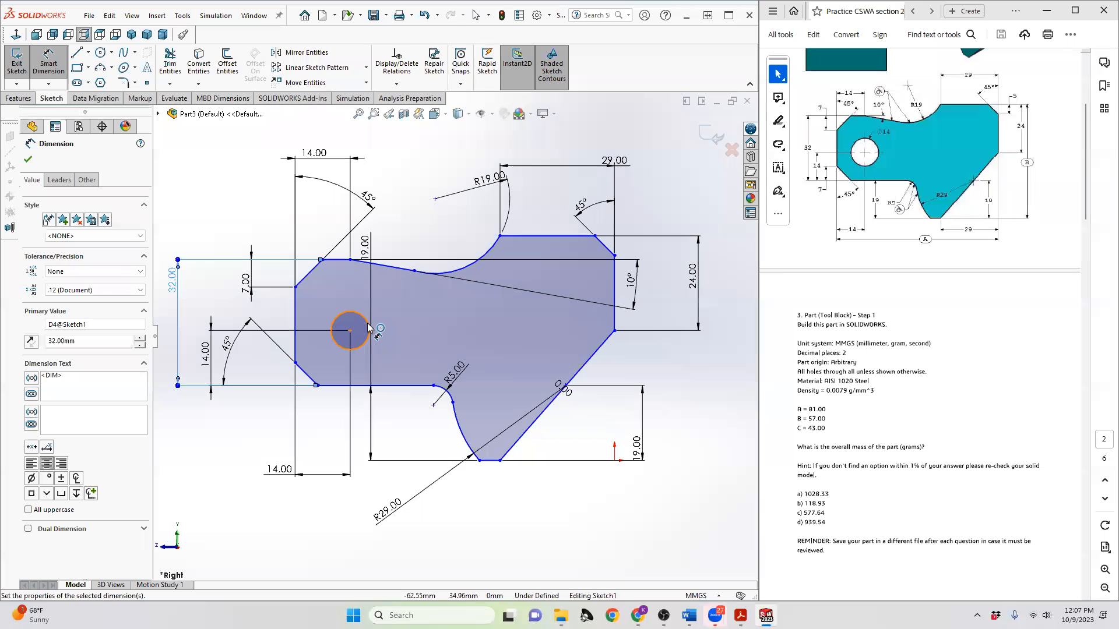
{"action": "left_click", "coordinate": [594, 236]}
{"action": "left_click", "coordinate": [614, 255]}
{"action": "left_click", "coordinate": [733, 257]}
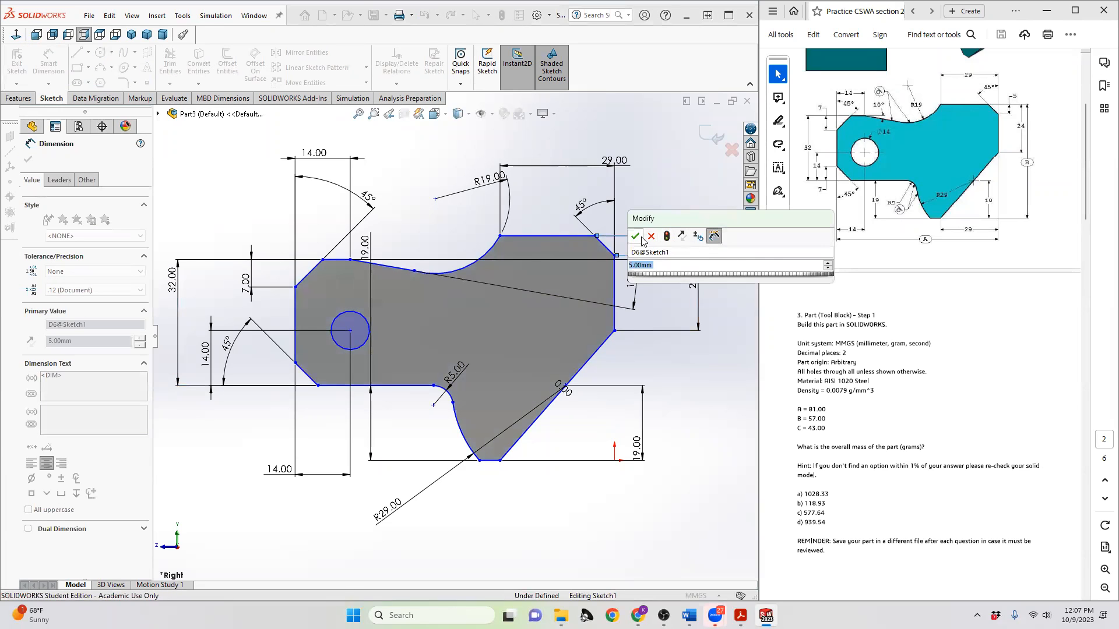
{"action": "left_click", "coordinate": [637, 236]}
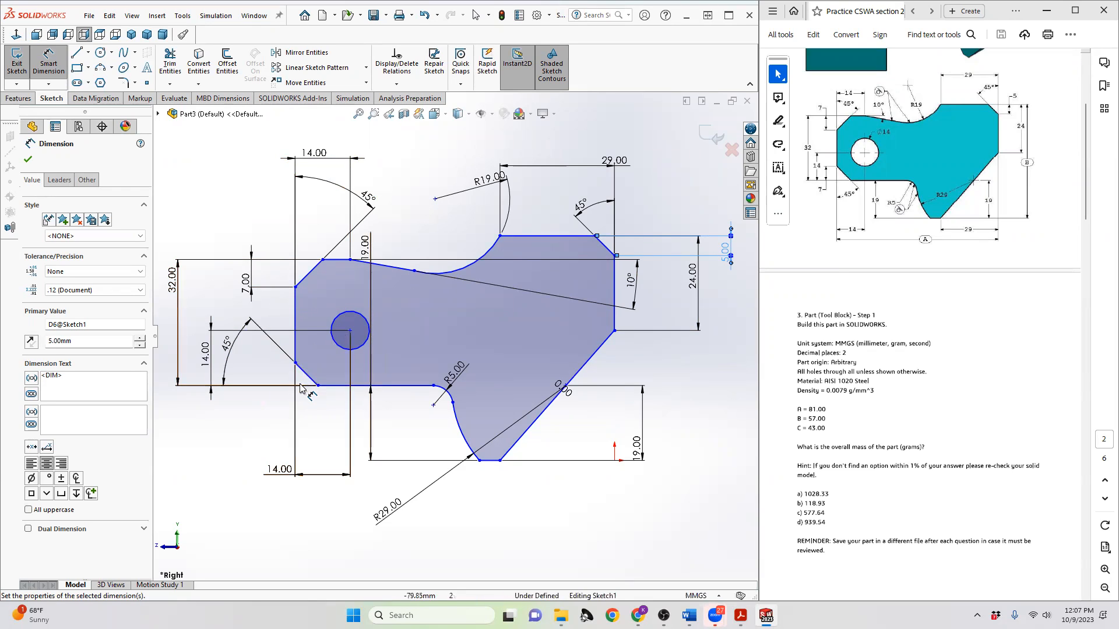
- Dimension the vertical leg of the lower-left chamfer as 7 mm and exit the sketch to rebuild the extrusion
{"action": "mouse_move", "coordinate": [297, 366]}
{"action": "left_mouse_down"}
{"action": "mouse_move", "coordinate": [251, 402]}
{"action": "mouse_move", "coordinate": [183, 392]}
{"action": "left_mouse_up"}
{"action": "left_click", "coordinate": [170, 377]}
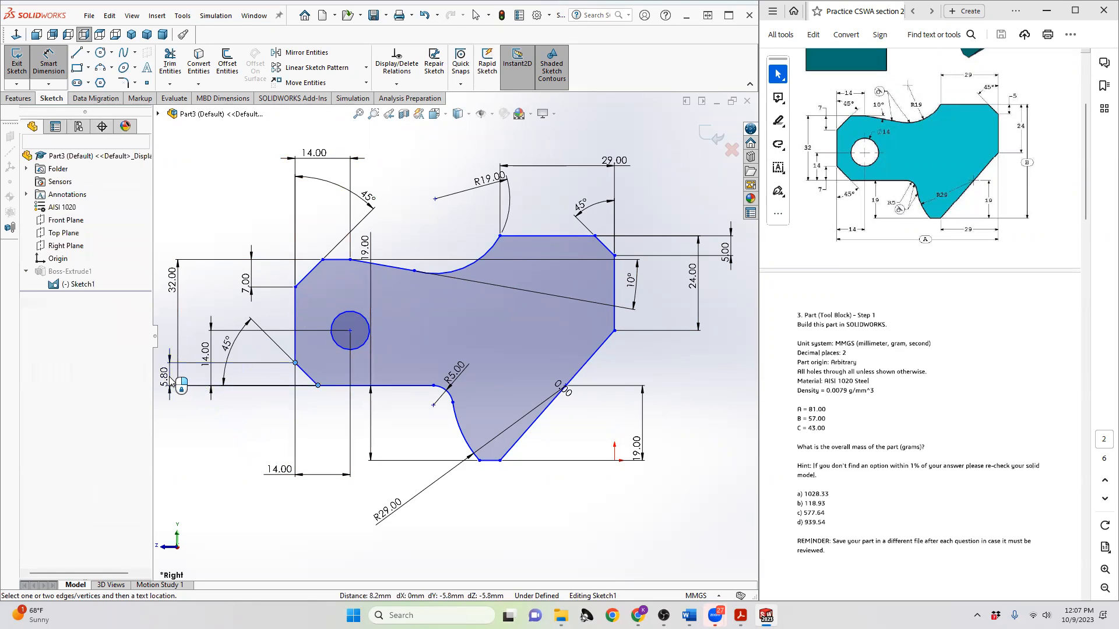
{"action": "type", "text": "7"}
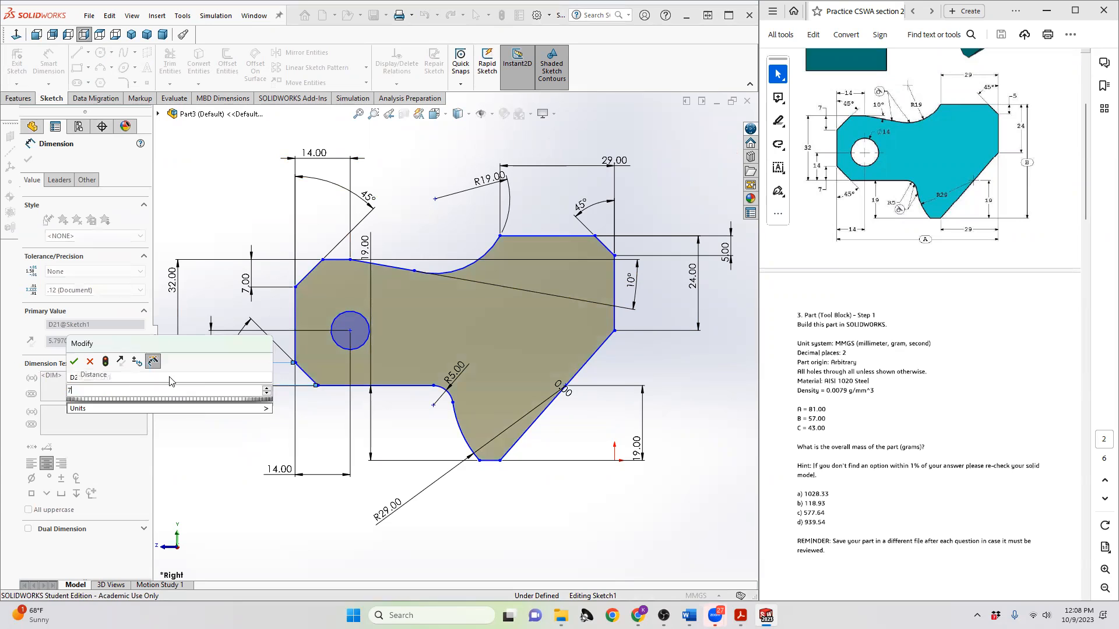
{"action": "key", "text": "Return"}
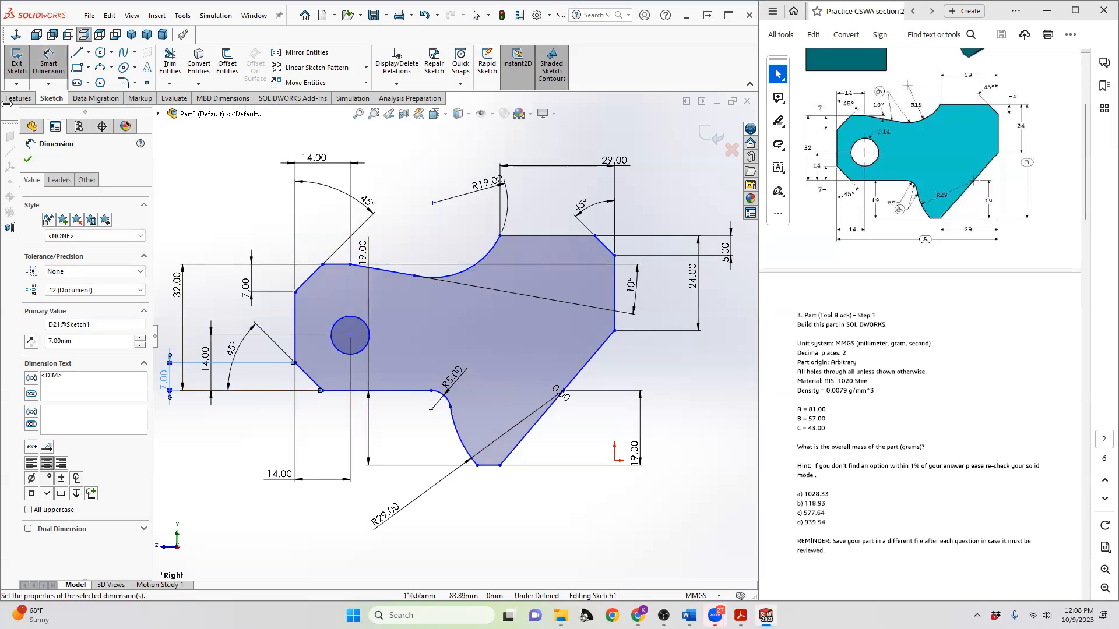
{"action": "left_click", "coordinate": [17, 65]}
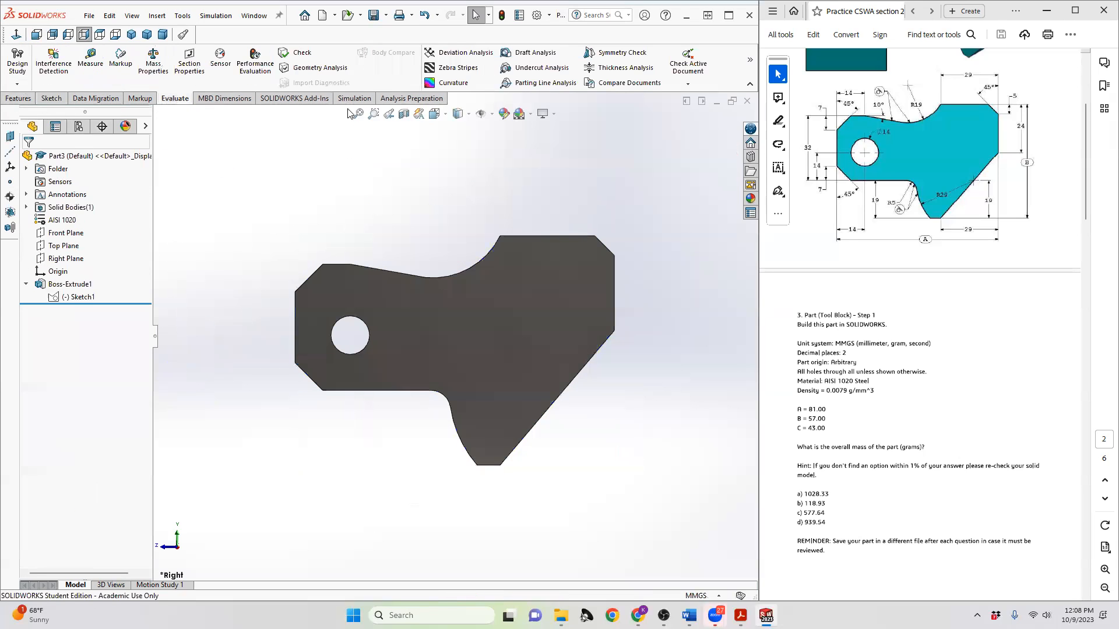
- Check the part's mass against the answer options in the practice question
{"action": "left_click", "coordinate": [153, 61]}
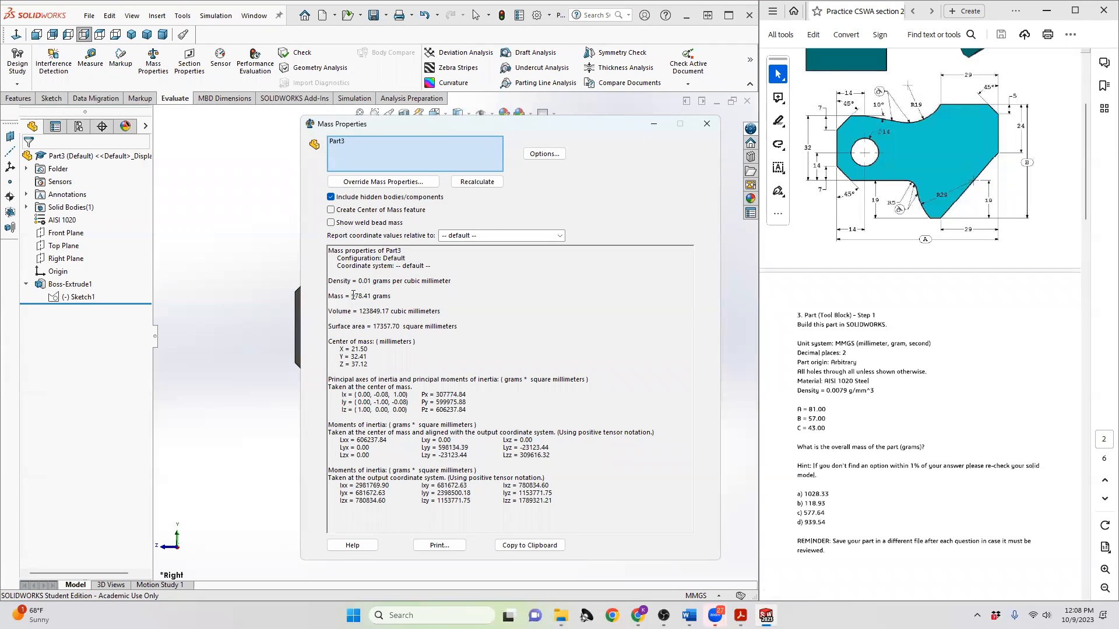
{"action": "left_click", "coordinate": [810, 527]}
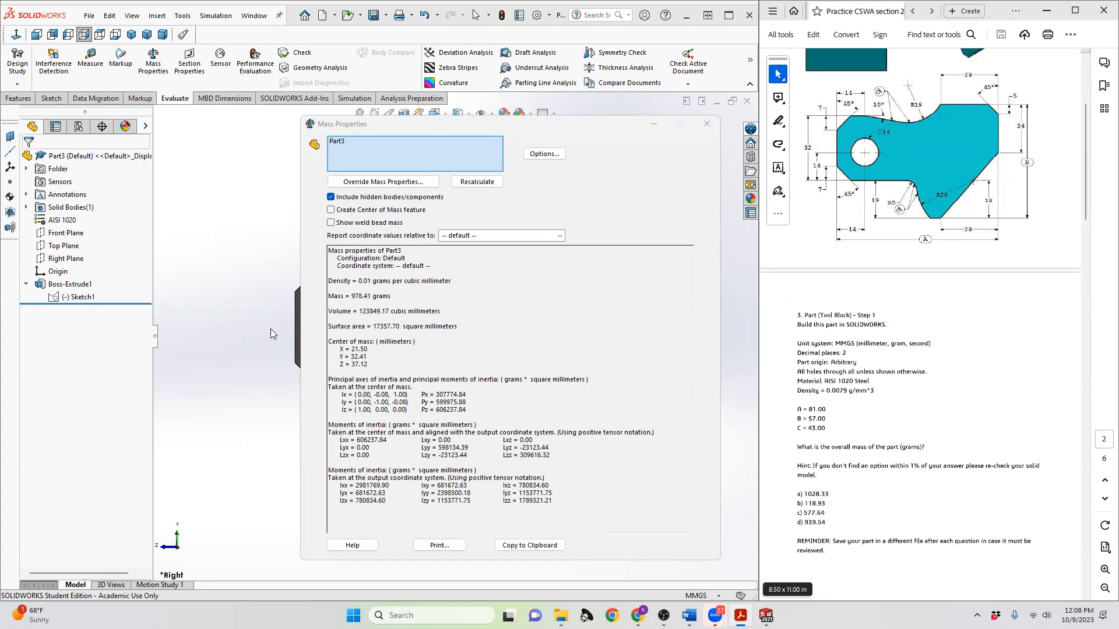
{"action": "left_click", "coordinate": [706, 125]}
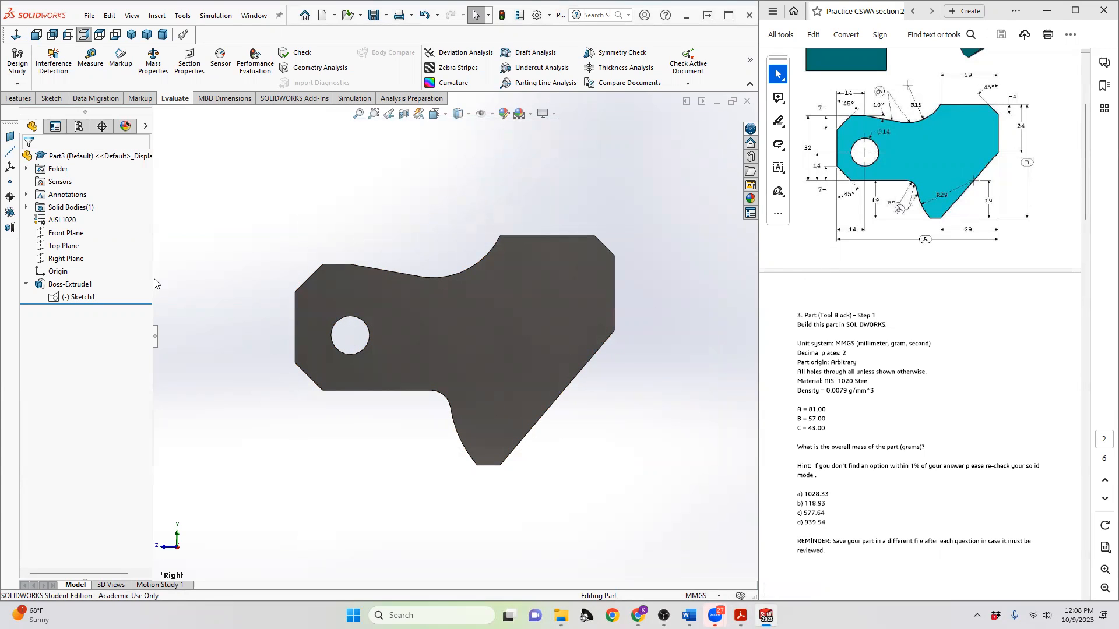
- Edit the extrusion's sketch, set the hole's diameter to 14 mm, and exit the sketch
{"action": "left_click", "coordinate": [78, 296]}
{"action": "left_click", "coordinate": [86, 257]}
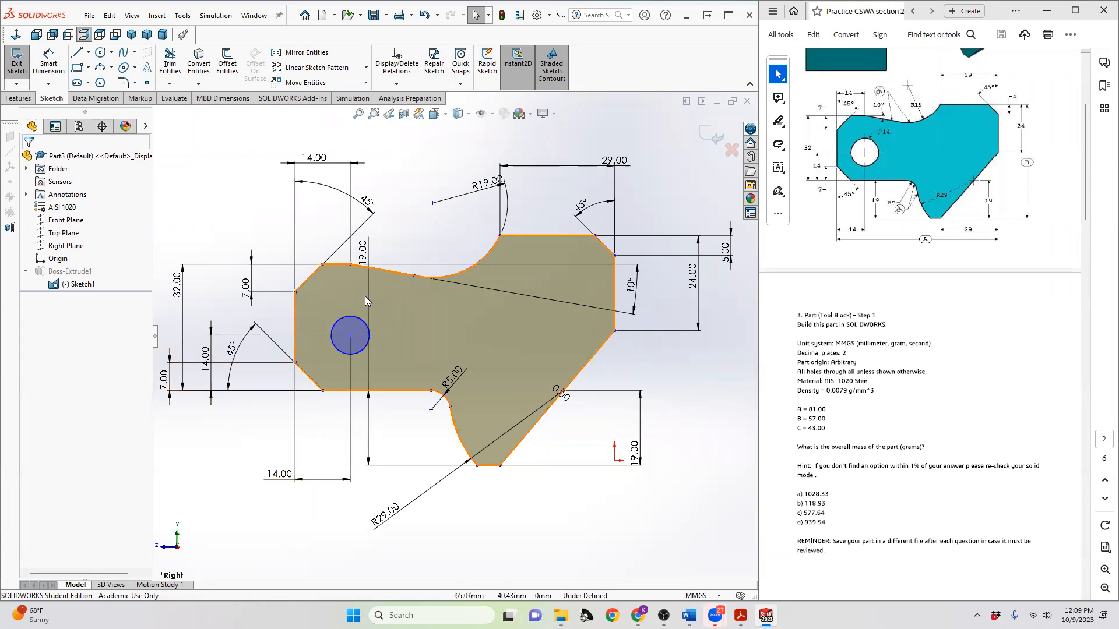
{"action": "left_click", "coordinate": [42, 53]}
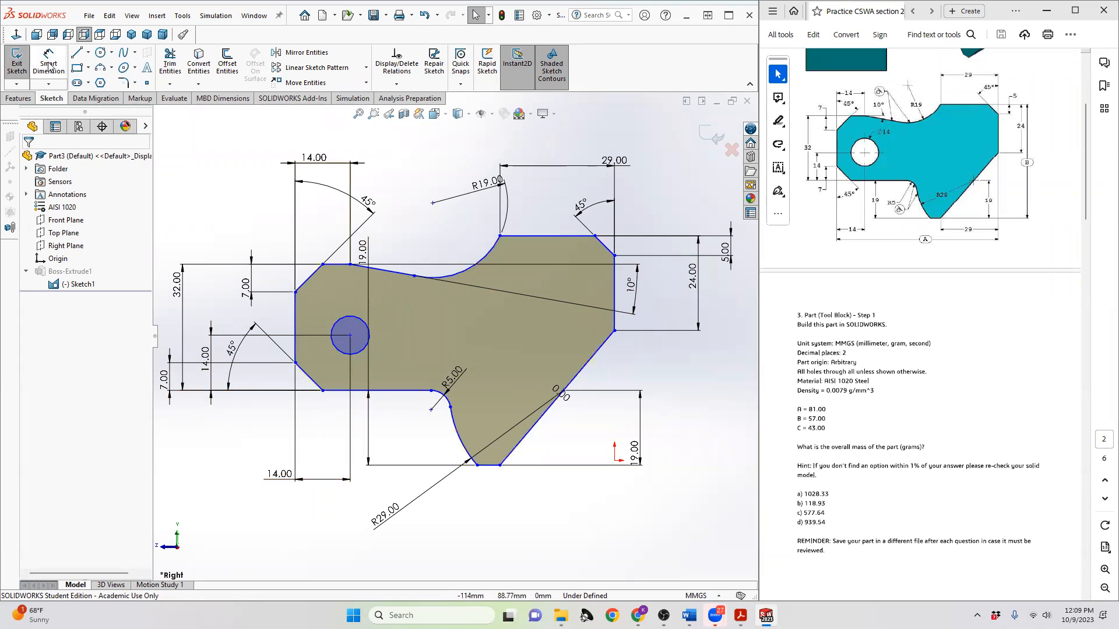
{"action": "left_click", "coordinate": [349, 318]}
{"action": "left_click", "coordinate": [236, 454]}
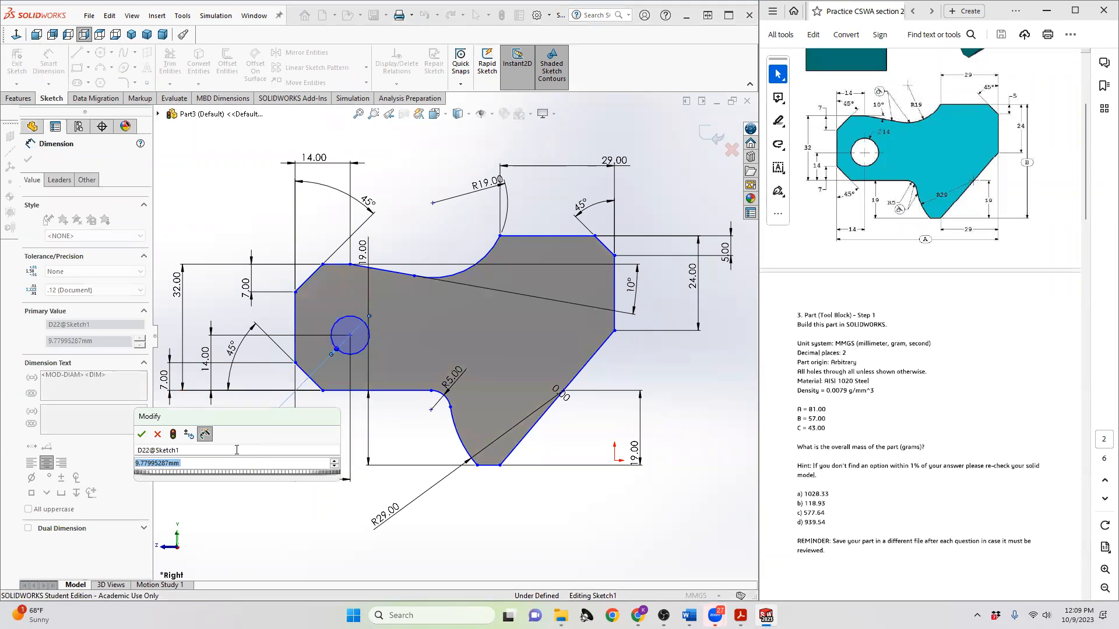
{"action": "type", "text": "14"}
{"action": "key", "text": "Return"}
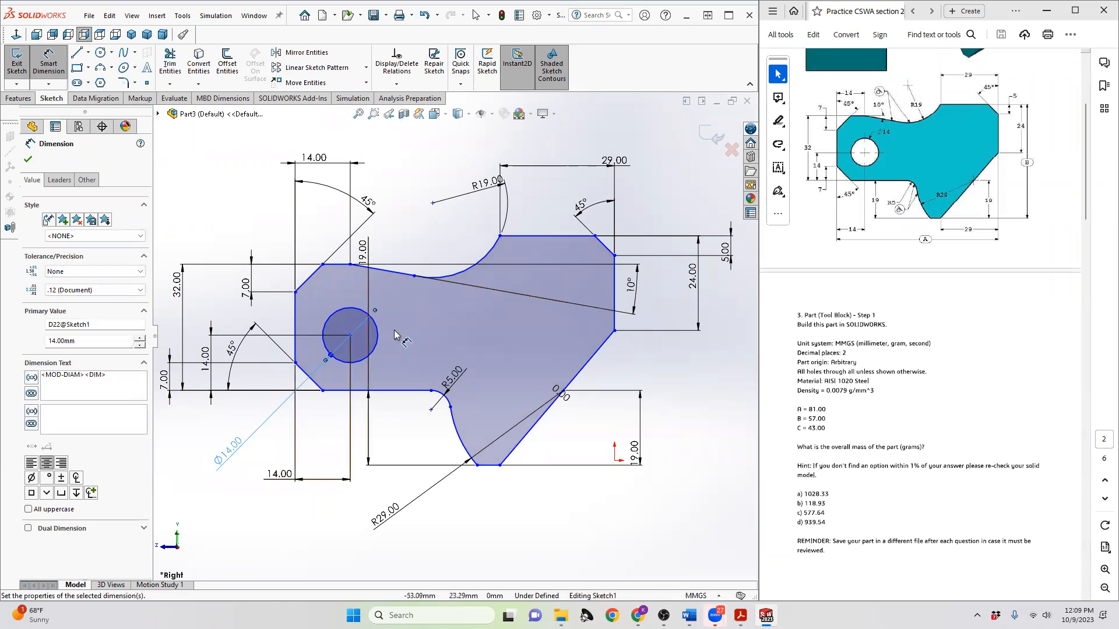
{"action": "left_click", "coordinate": [17, 63]}
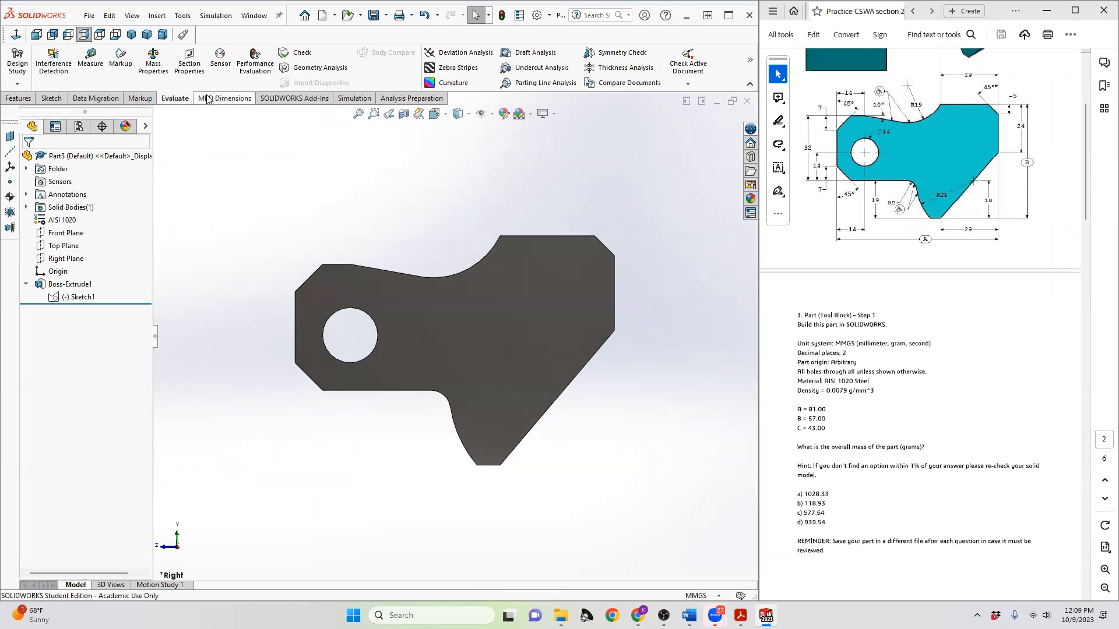
- Recheck the mass of the part with the resized hole against the listed answers
{"action": "left_click", "coordinate": [152, 66]}
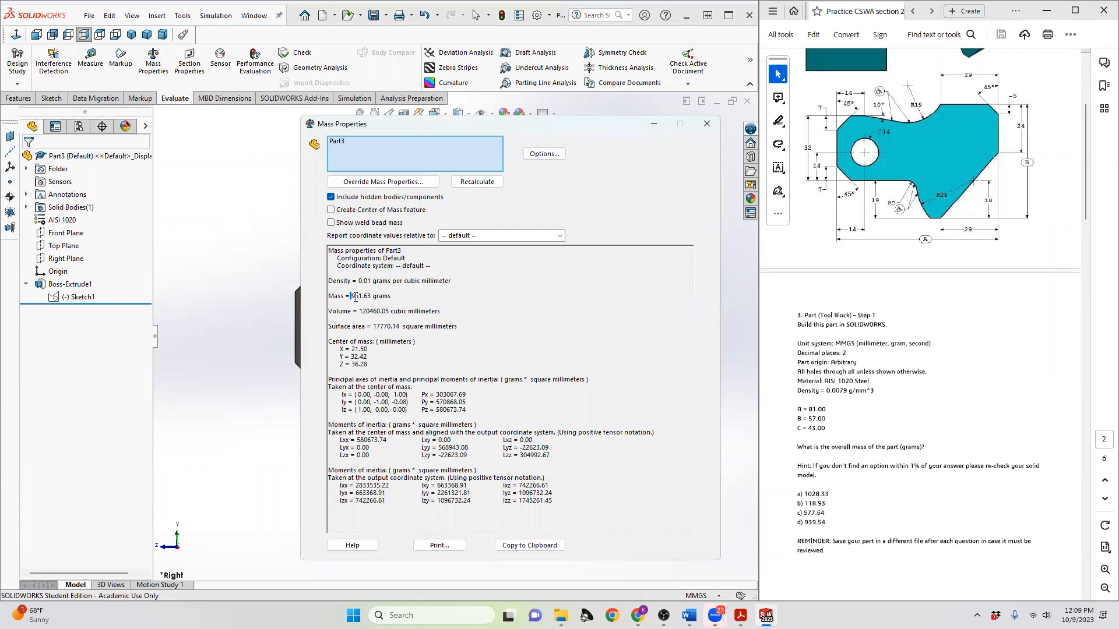
{"action": "left_click", "coordinate": [807, 525]}
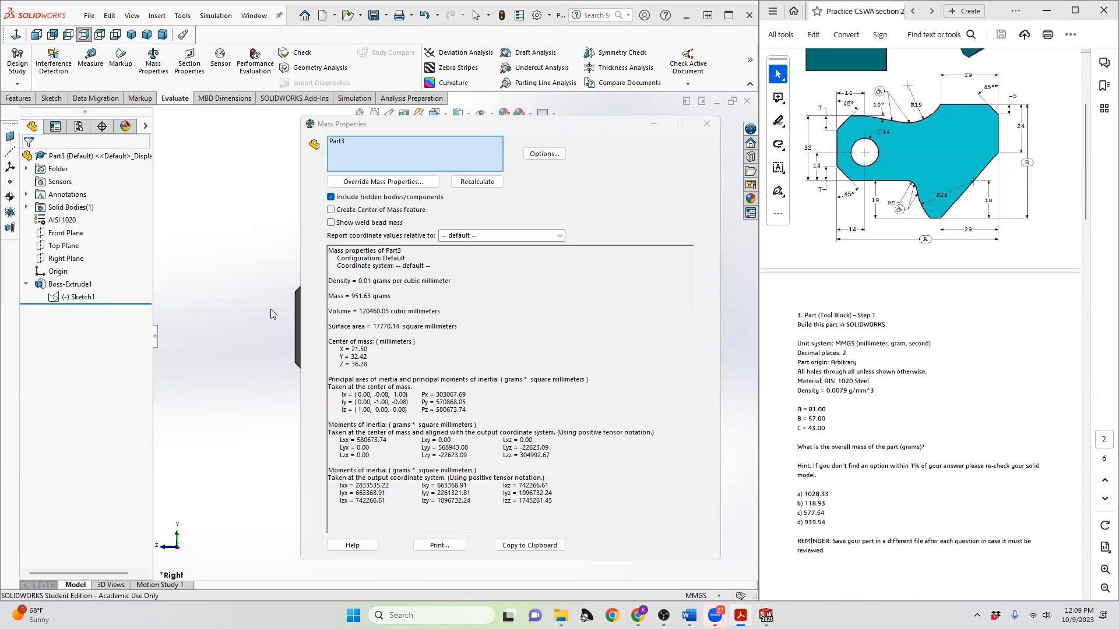
{"action": "left_click", "coordinate": [706, 123]}
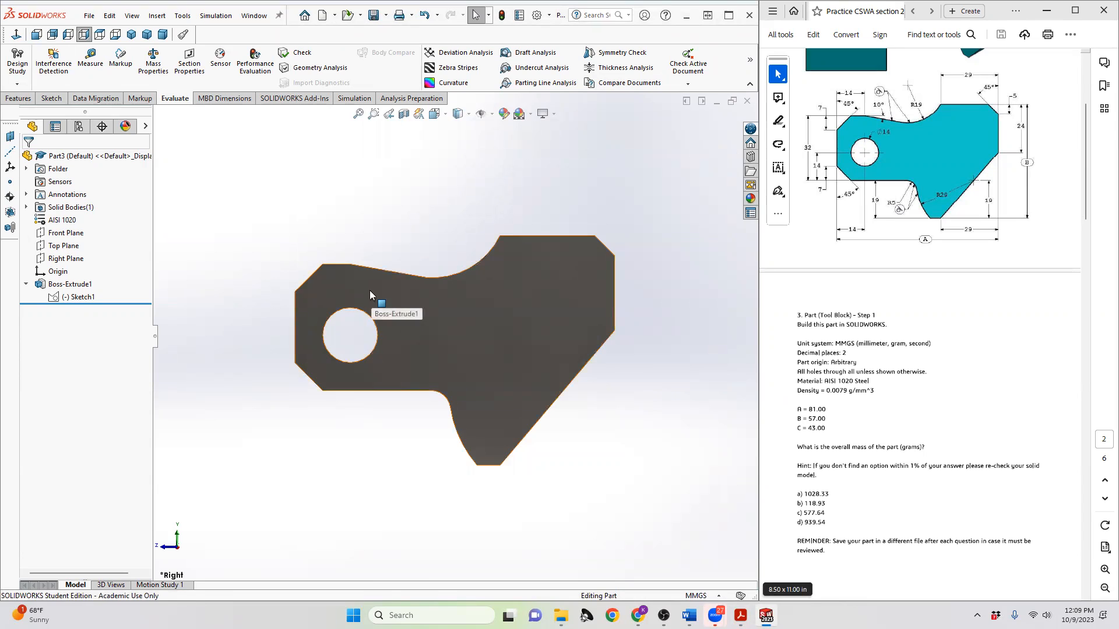
- Compare the profile sketch with the reference drawing and inspect the boss extrusion's depth setting
{"action": "double_click", "coordinate": [57, 297]}
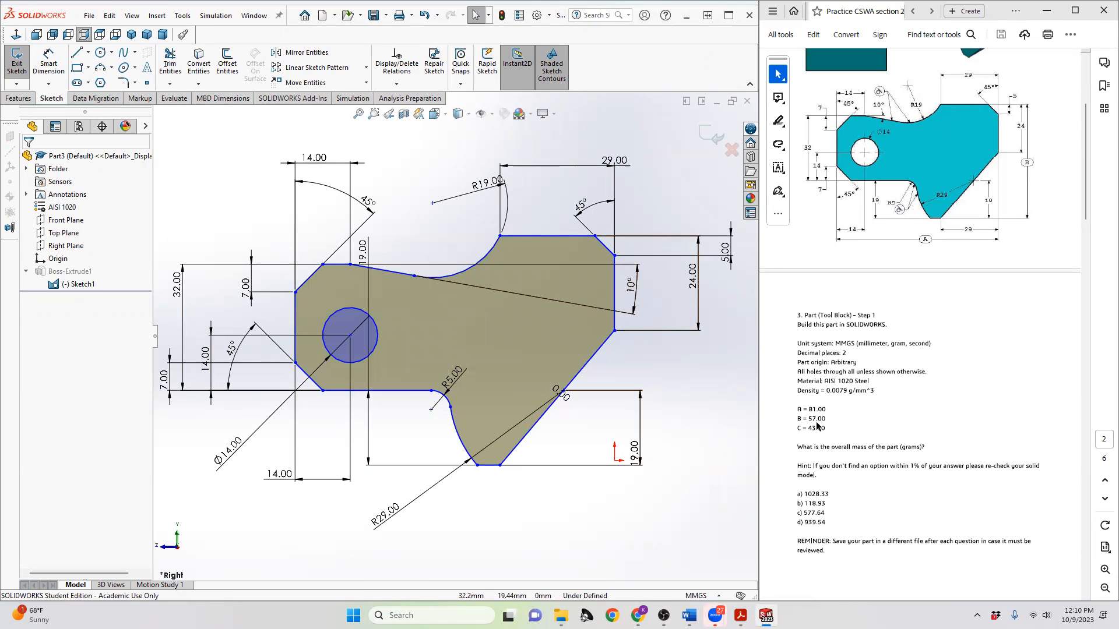
{"action": "scroll", "coordinate": [914, 208], "scroll_direction": "up", "scroll_amount": 3}
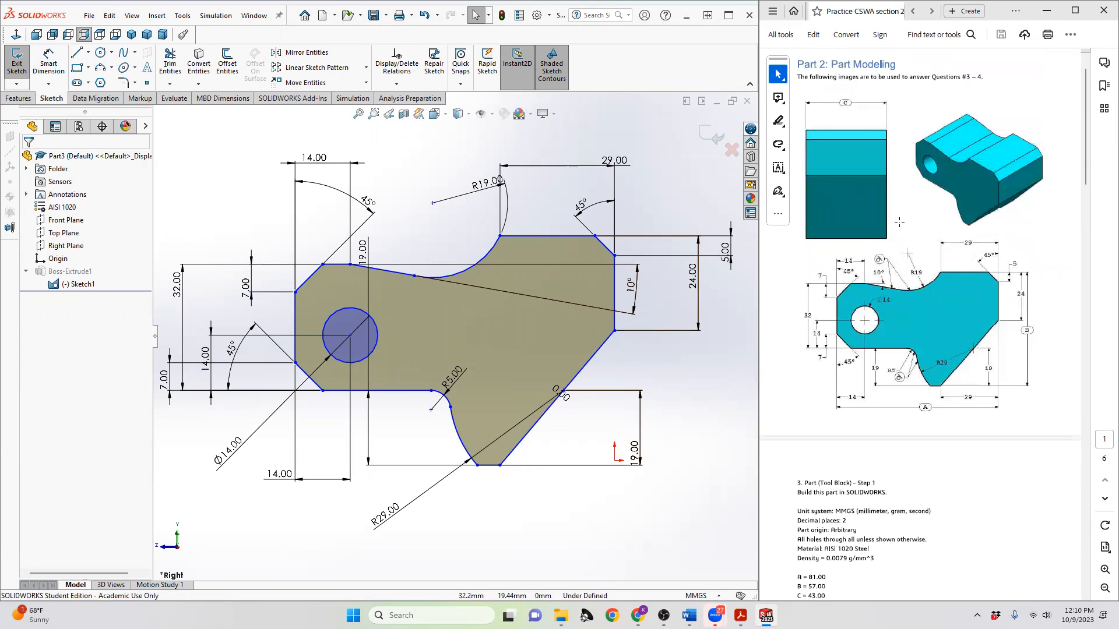
{"action": "scroll", "coordinate": [896, 416], "scroll_direction": "down", "scroll_amount": 1}
{"action": "scroll", "coordinate": [897, 416], "scroll_direction": "up", "scroll_amount": 1}
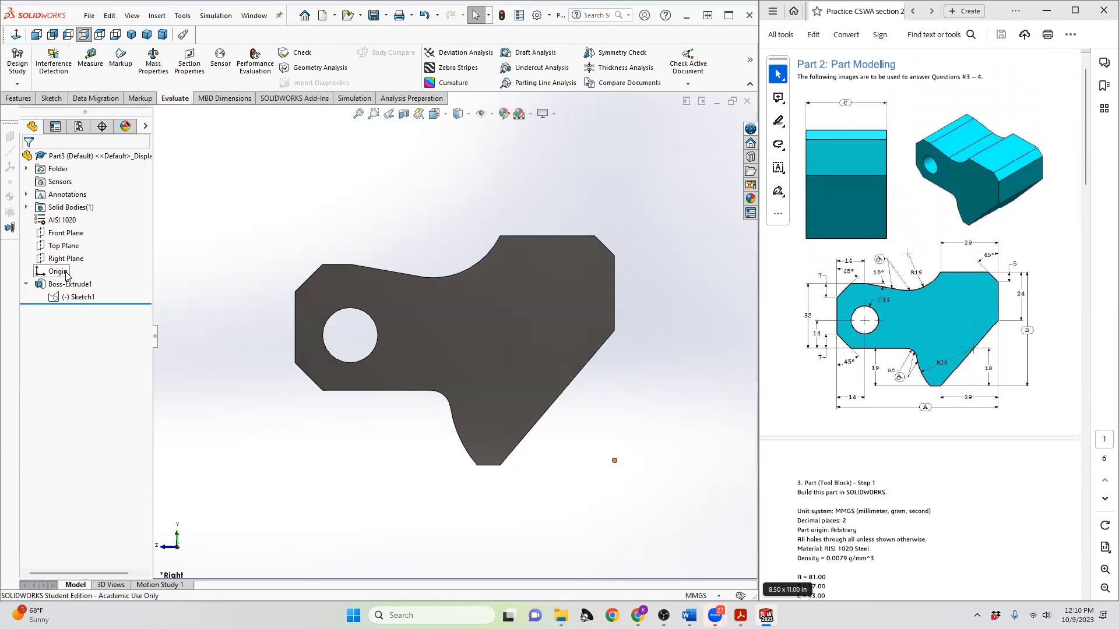
{"action": "left_click", "coordinate": [67, 284]}
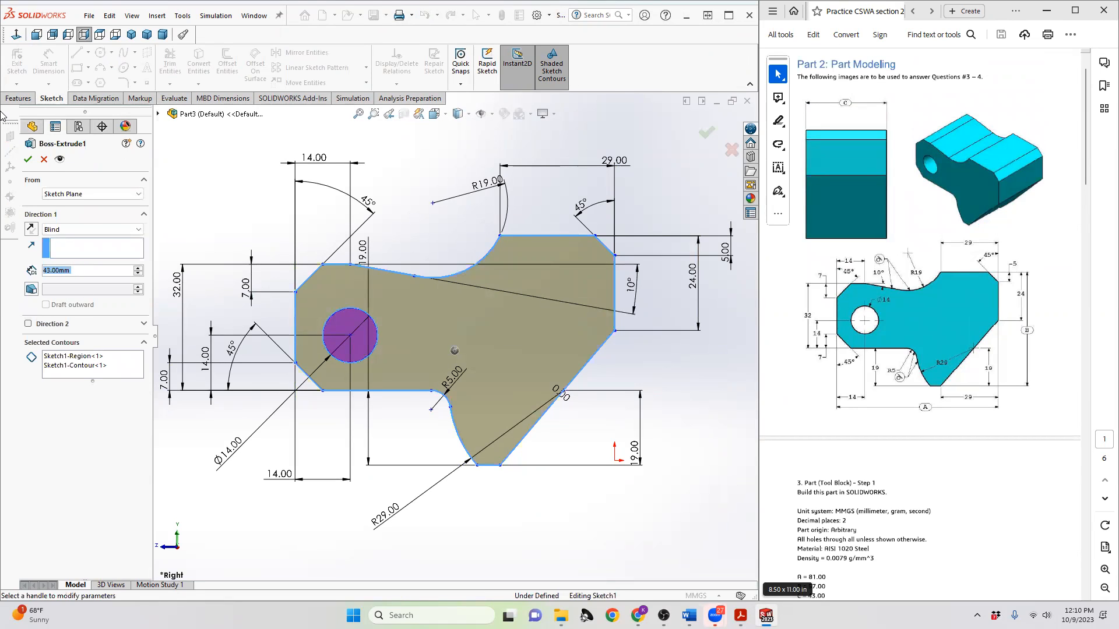
{"action": "left_click", "coordinate": [45, 161]}
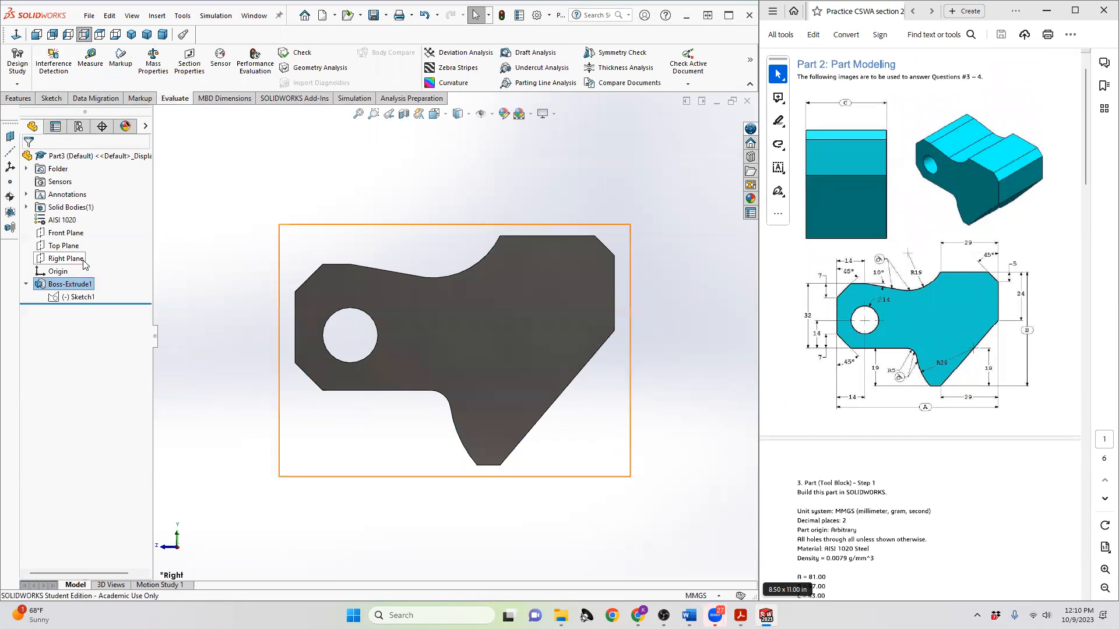
- Edit the extrusion's sketch and dimension the overall width between the outermost vertical edges as 81 mm
{"action": "left_click", "coordinate": [77, 299]}
{"action": "left_click", "coordinate": [88, 260]}
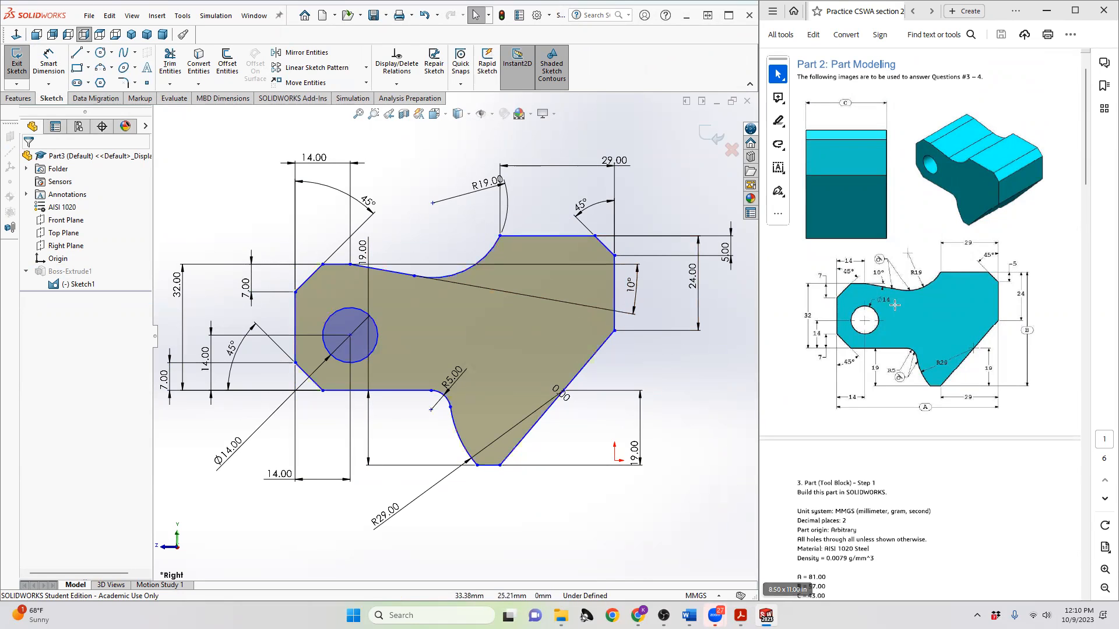
{"action": "left_click", "coordinate": [48, 61]}
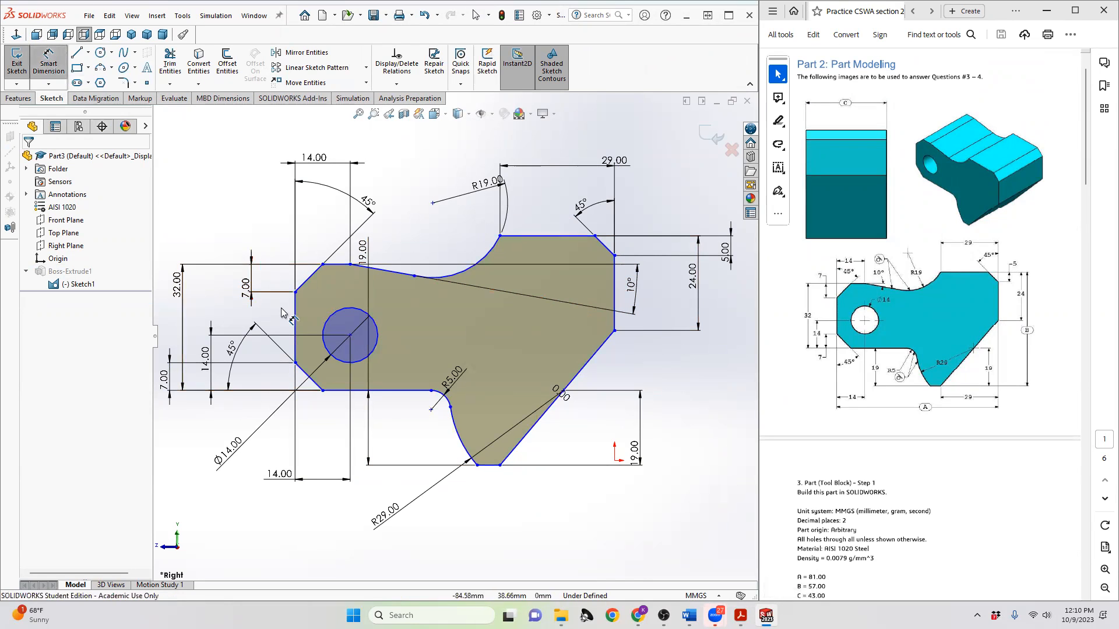
{"action": "left_click", "coordinate": [295, 320]}
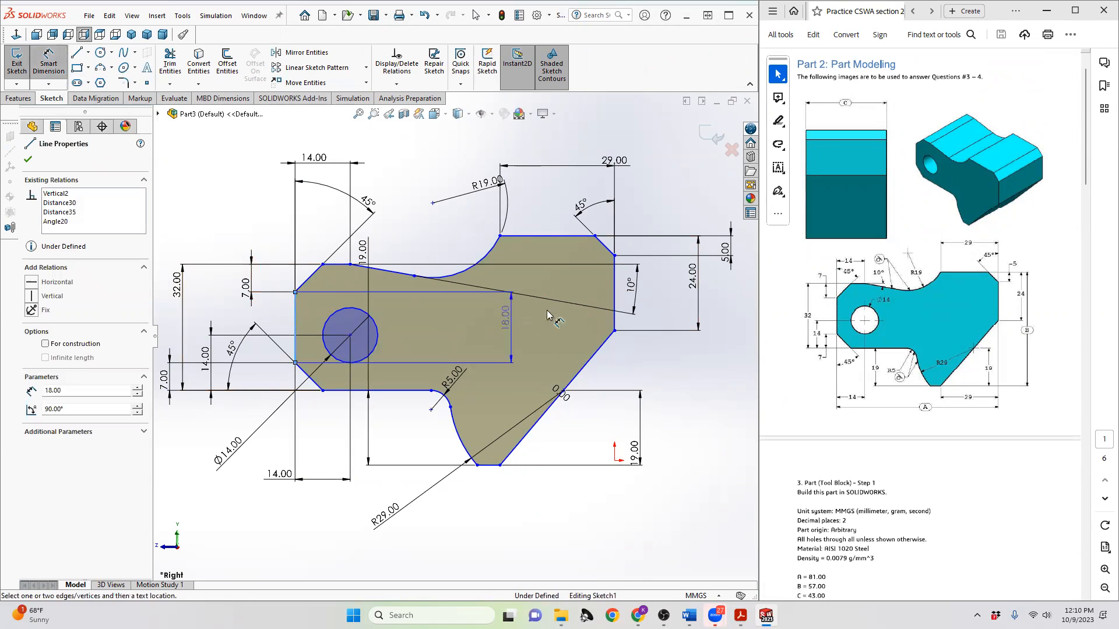
{"action": "left_click", "coordinate": [614, 300]}
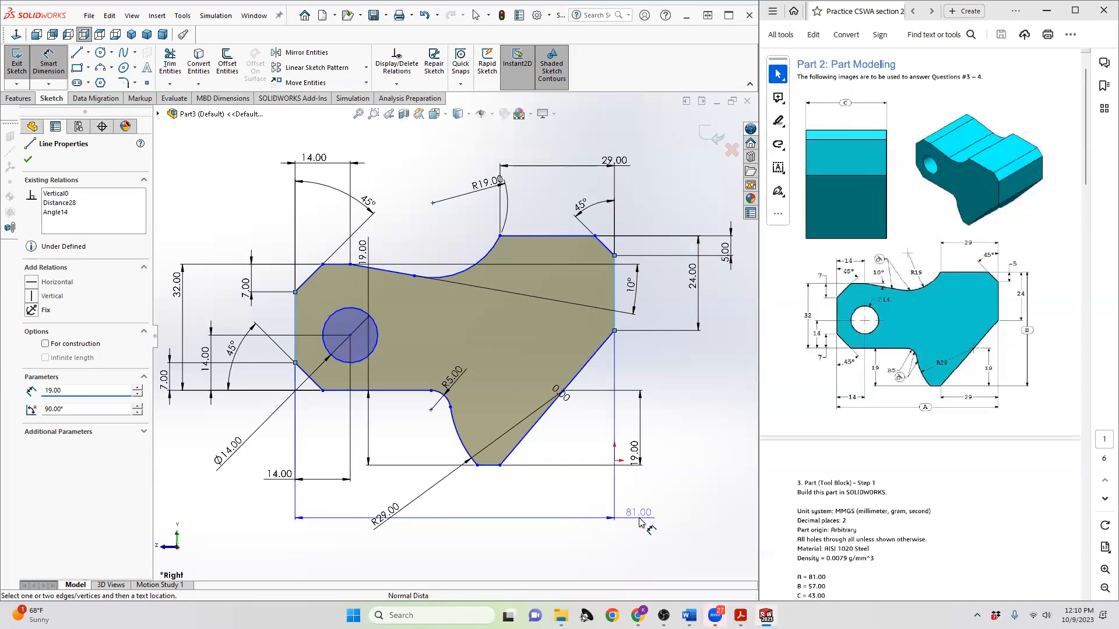
{"action": "left_click", "coordinate": [638, 521]}
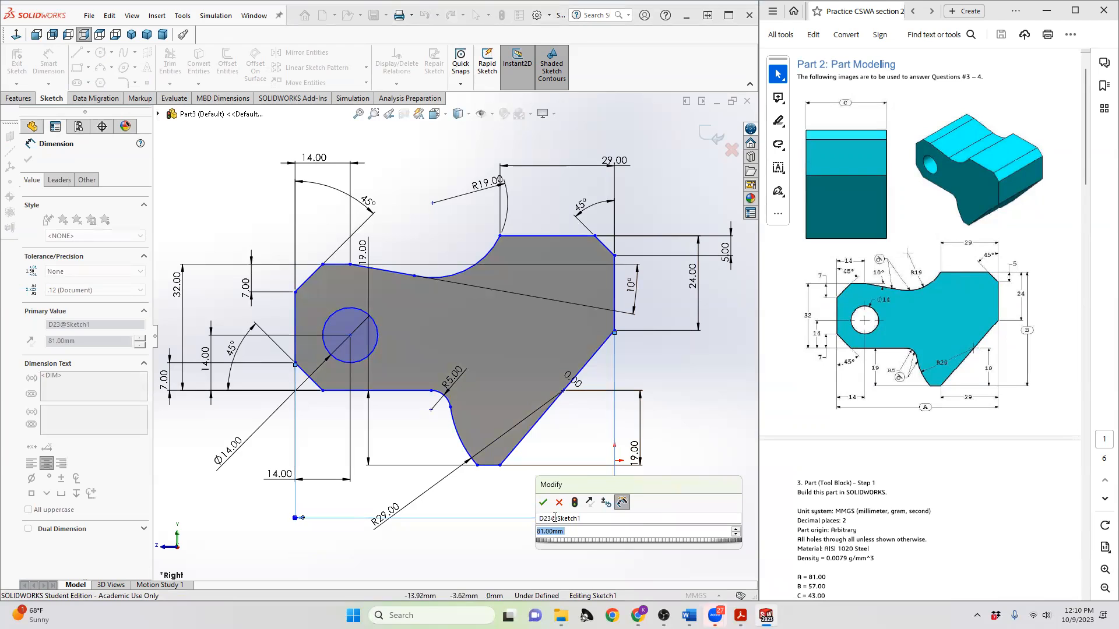
{"action": "left_click", "coordinate": [542, 503]}
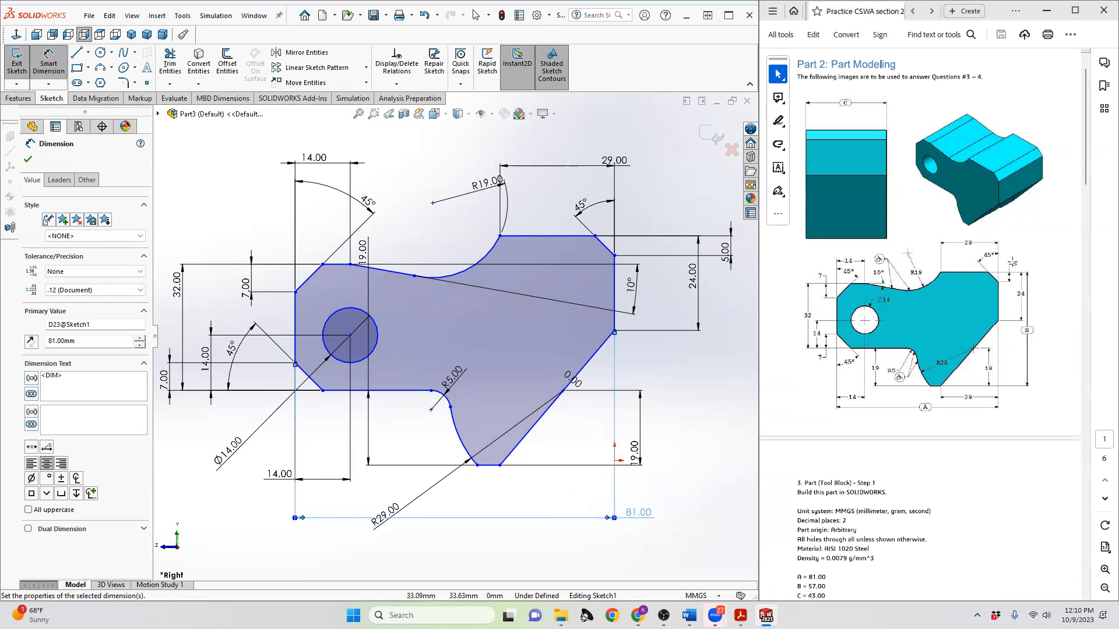
- Dimension the profile's overall height from its bottom edge to its top edge as 57 mm
{"action": "left_click", "coordinate": [490, 465]}
{"action": "left_click", "coordinate": [564, 236]}
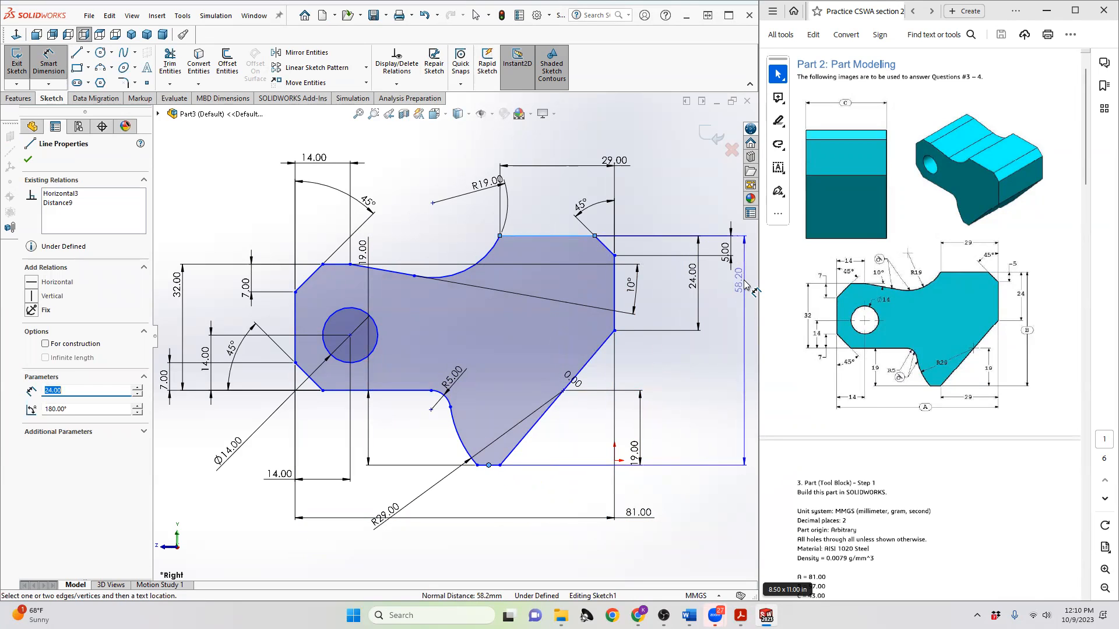
{"action": "left_click", "coordinate": [747, 286]}
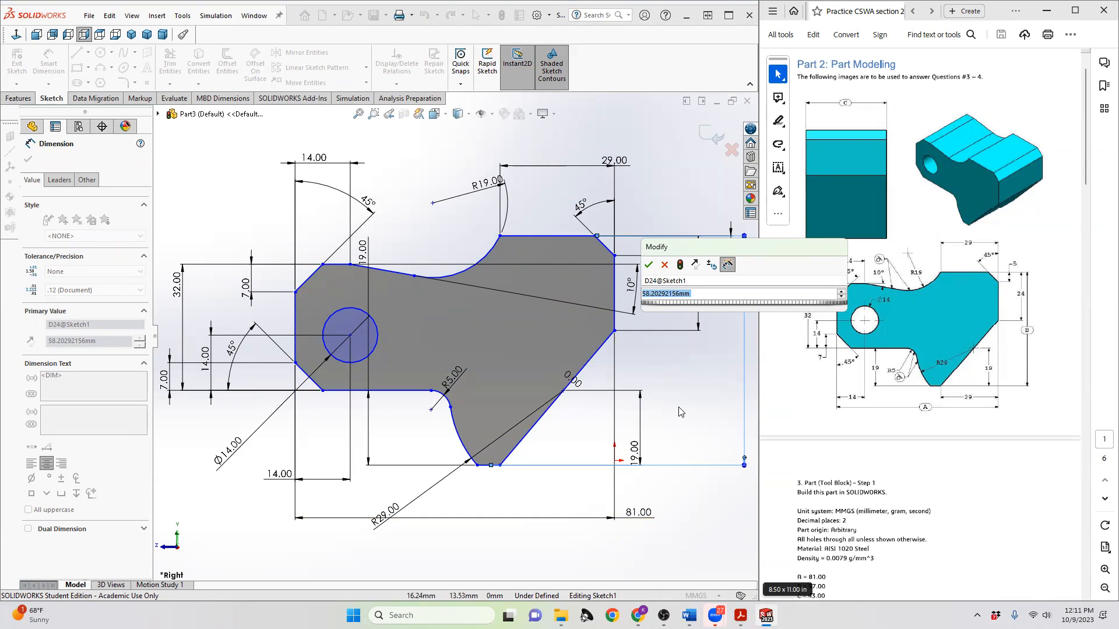
{"action": "type", "text": "57"}
{"action": "key", "text": "Return"}
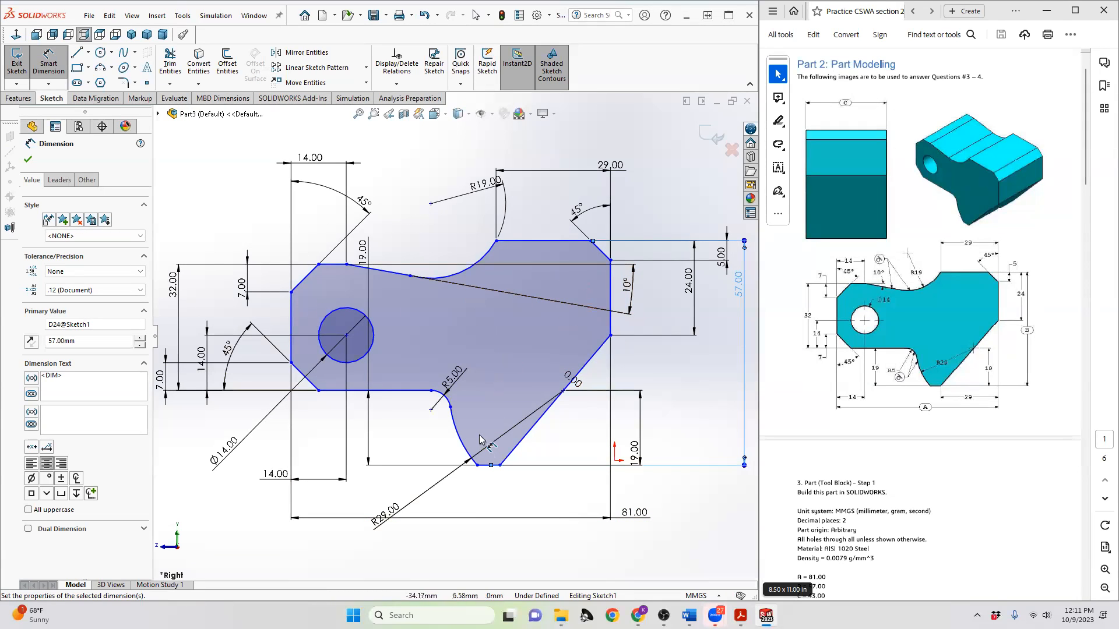
- Dimension the horizontal distance between the origin and the profile's right vertical edge as 0 mm
{"action": "left_click", "coordinate": [615, 461]}
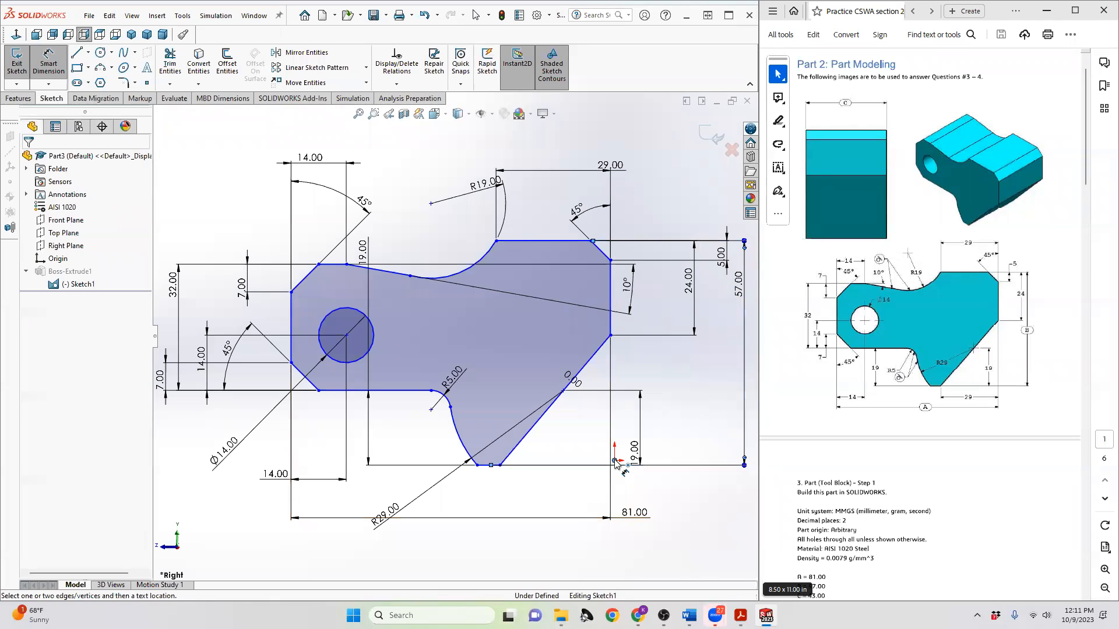
{"action": "left_click", "coordinate": [611, 330]}
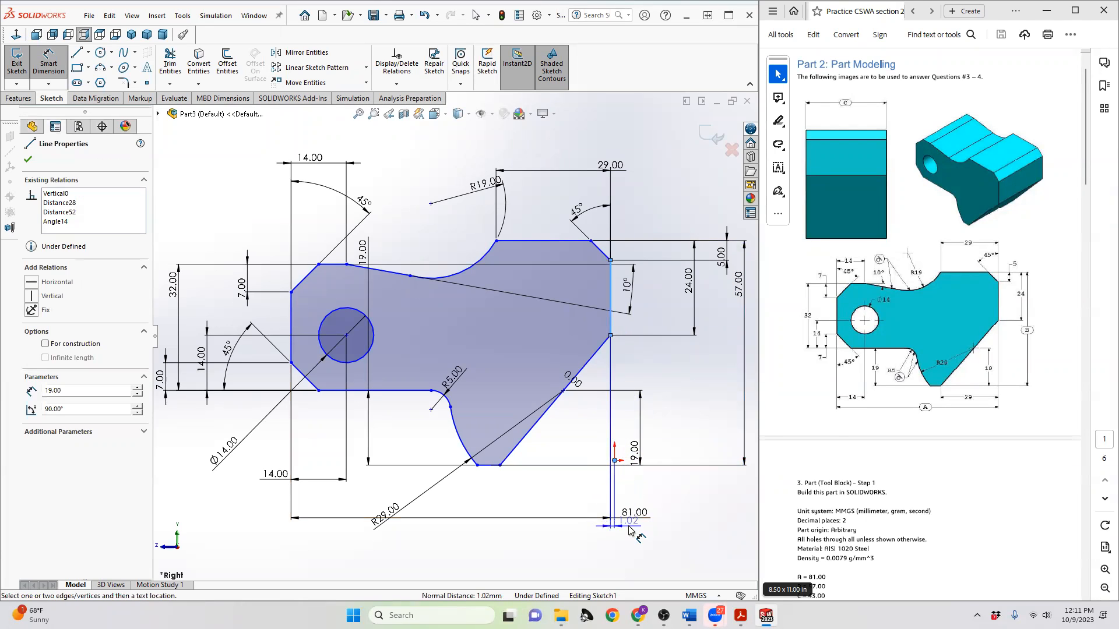
{"action": "left_click", "coordinate": [628, 539]}
{"action": "type", "text": "0"}
{"action": "key", "text": "Return"}
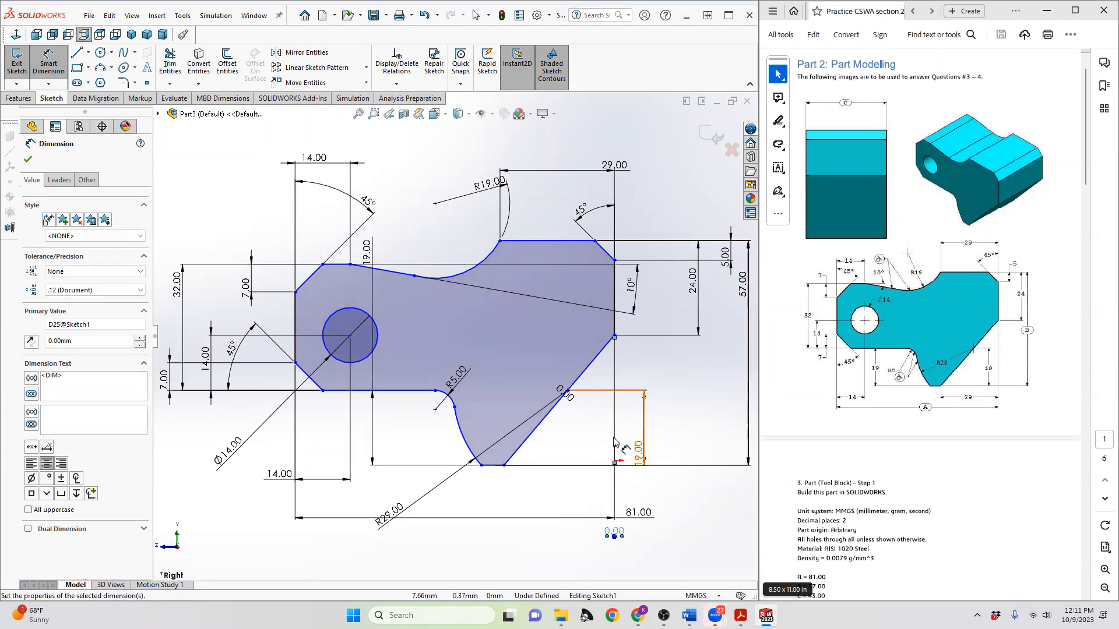
{"action": "key", "text": "Escape"}
{"action": "mouse_move", "coordinate": [690, 615]}
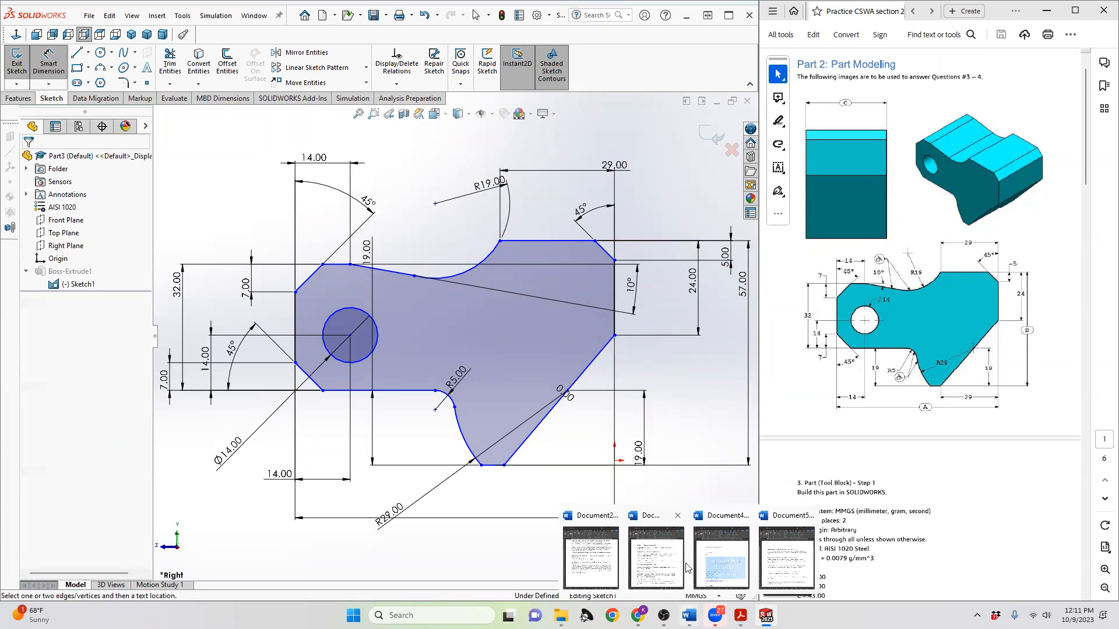
{"action": "left_click", "coordinate": [503, 465]}
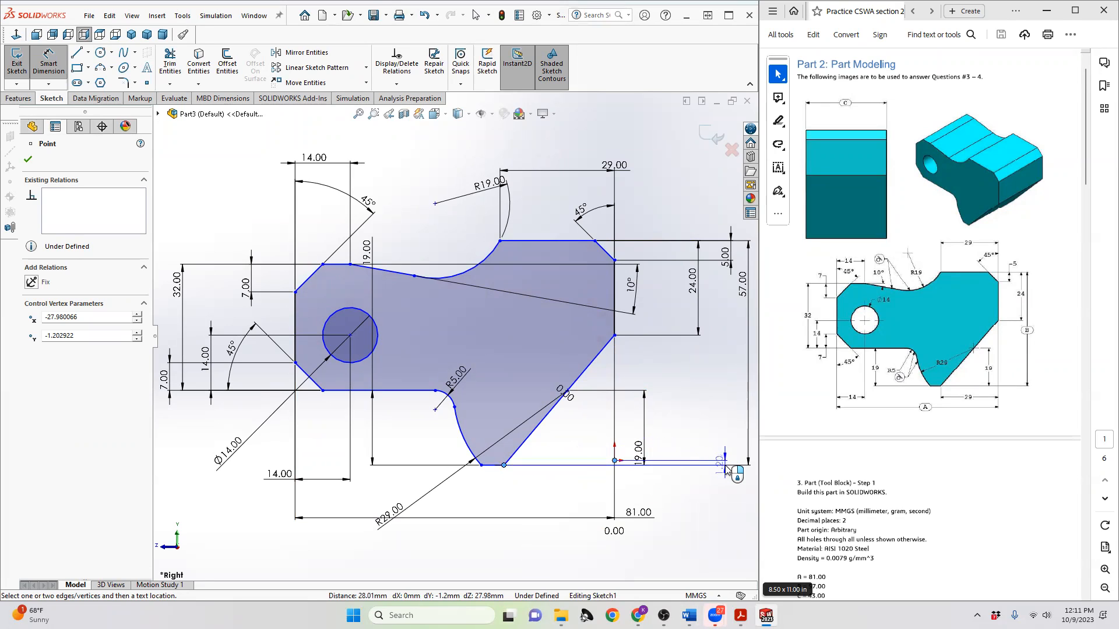
{"action": "left_click", "coordinate": [724, 465]}
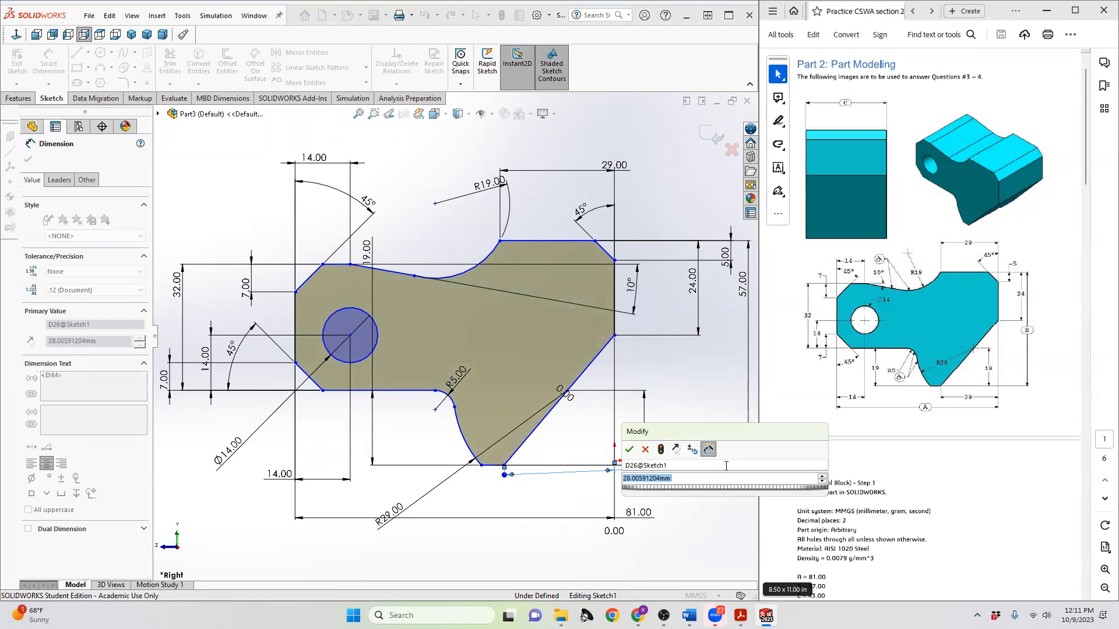
{"action": "left_click", "coordinate": [644, 451]}
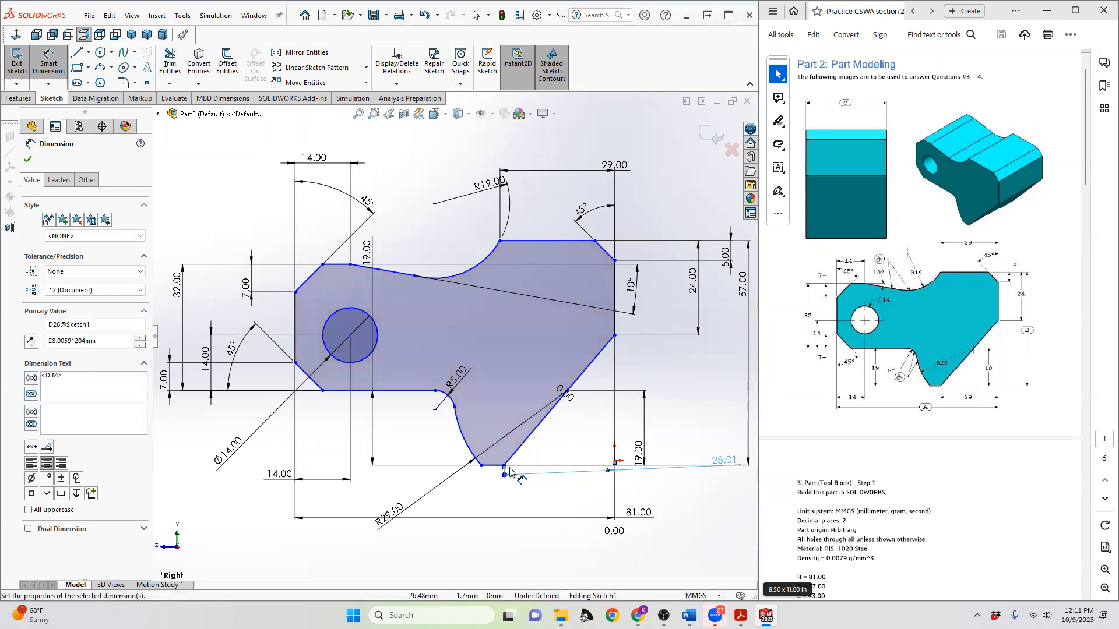
{"action": "key", "text": "Escape"}
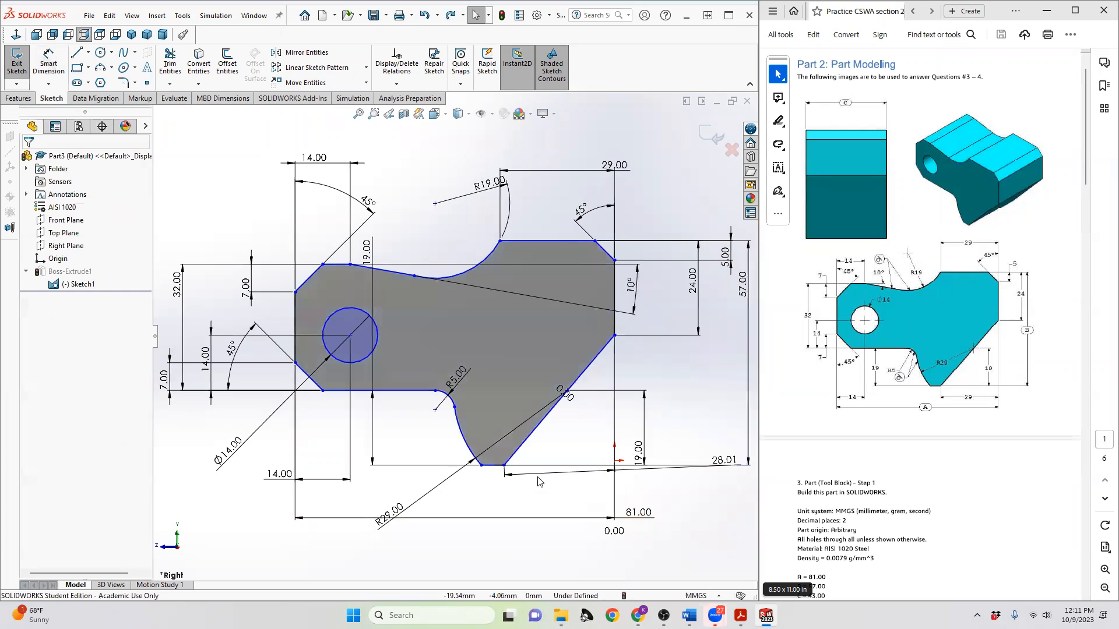
{"action": "key", "text": "ctrl+z"}
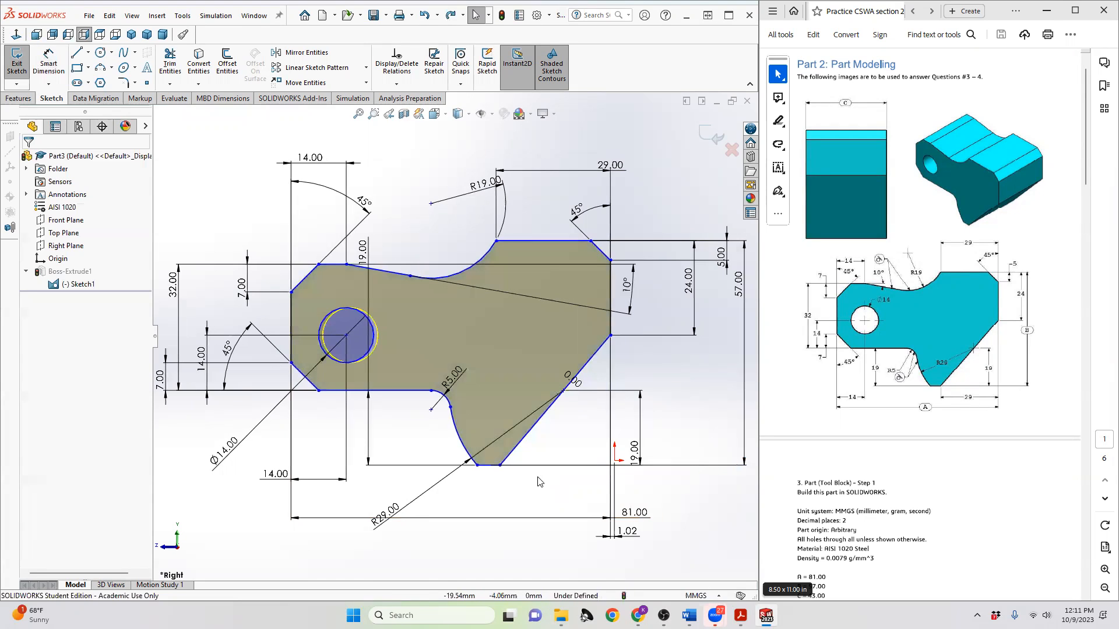
- Set the horizontal dimension between the right vertical edge and the origin back to 0 mm
{"action": "left_click", "coordinate": [633, 532]}
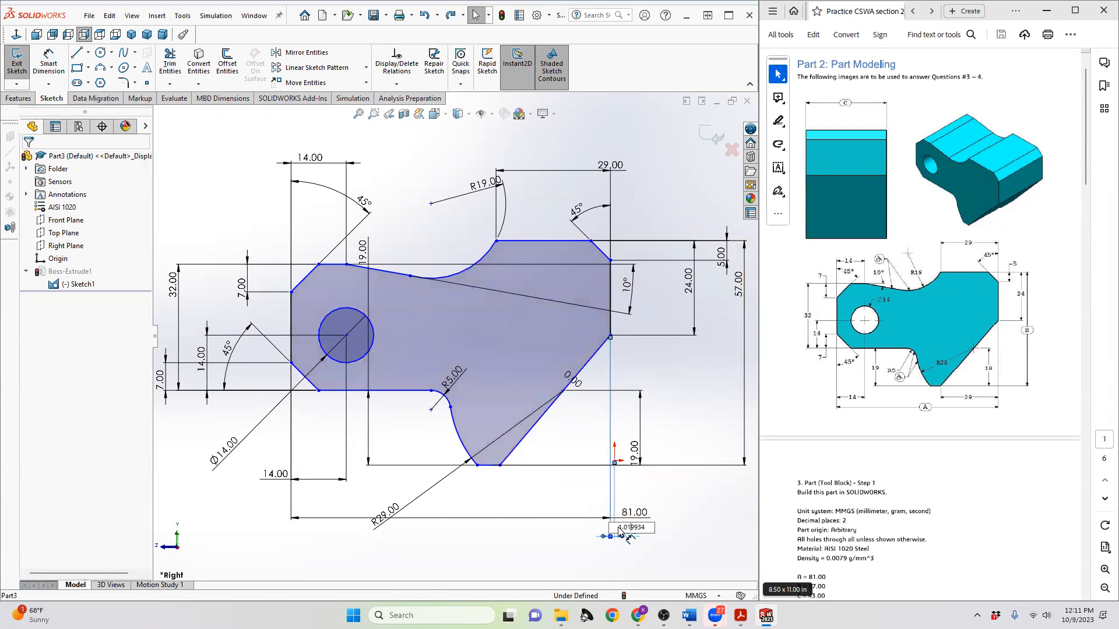
{"action": "type", "text": "0"}
{"action": "key", "text": "Return"}
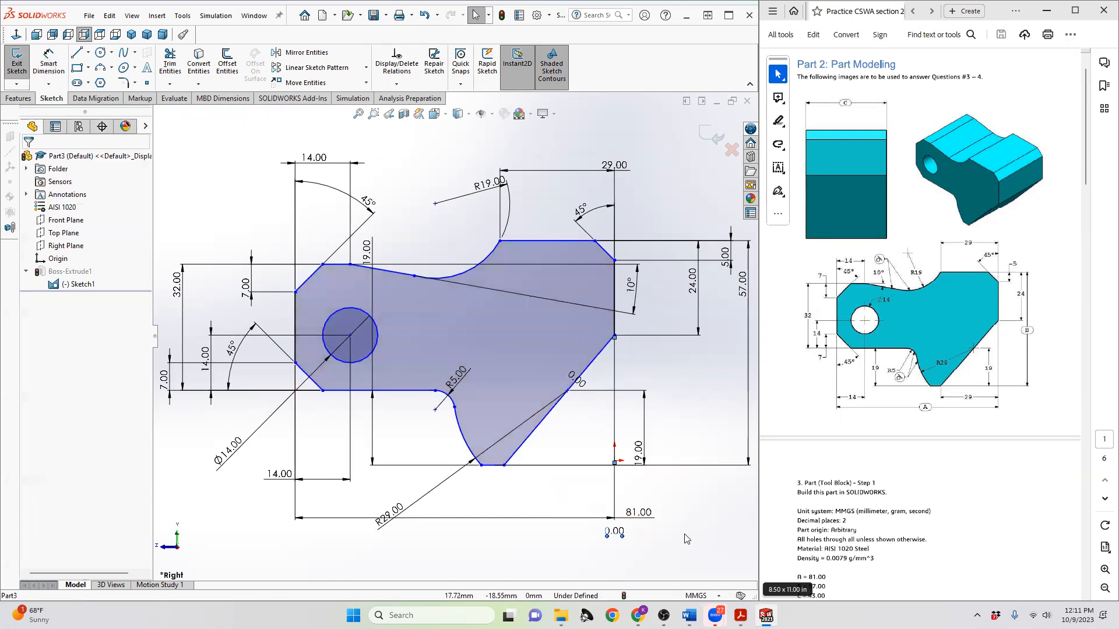
- Dimension the vertical distance between the bottom edge's right corner and the origin as 0 mm
{"action": "left_click", "coordinate": [46, 64]}
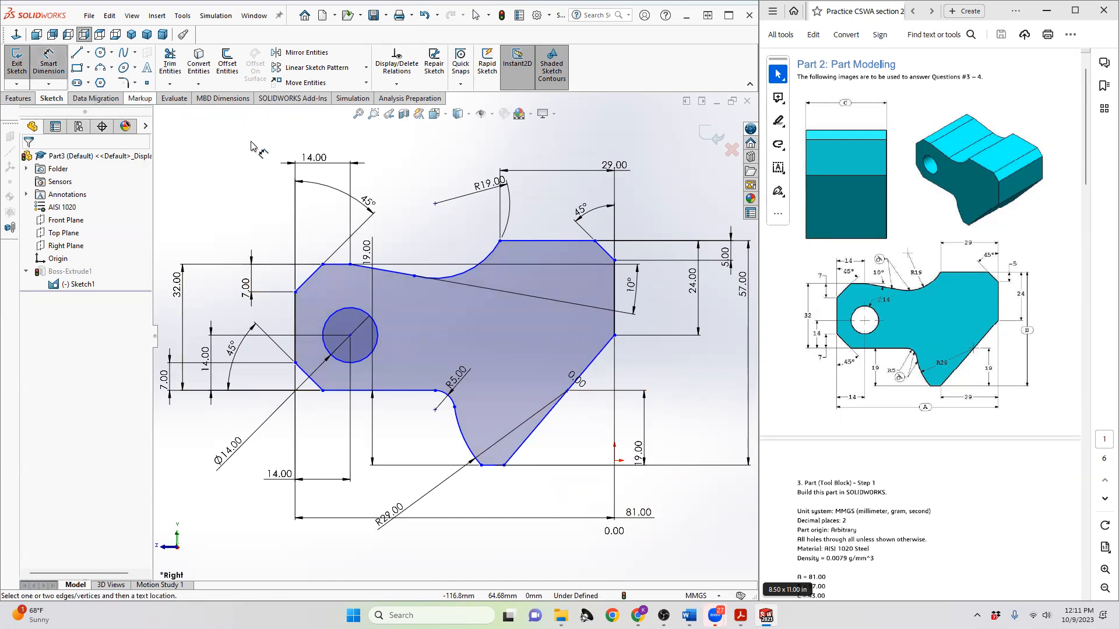
{"action": "left_click", "coordinate": [504, 465]}
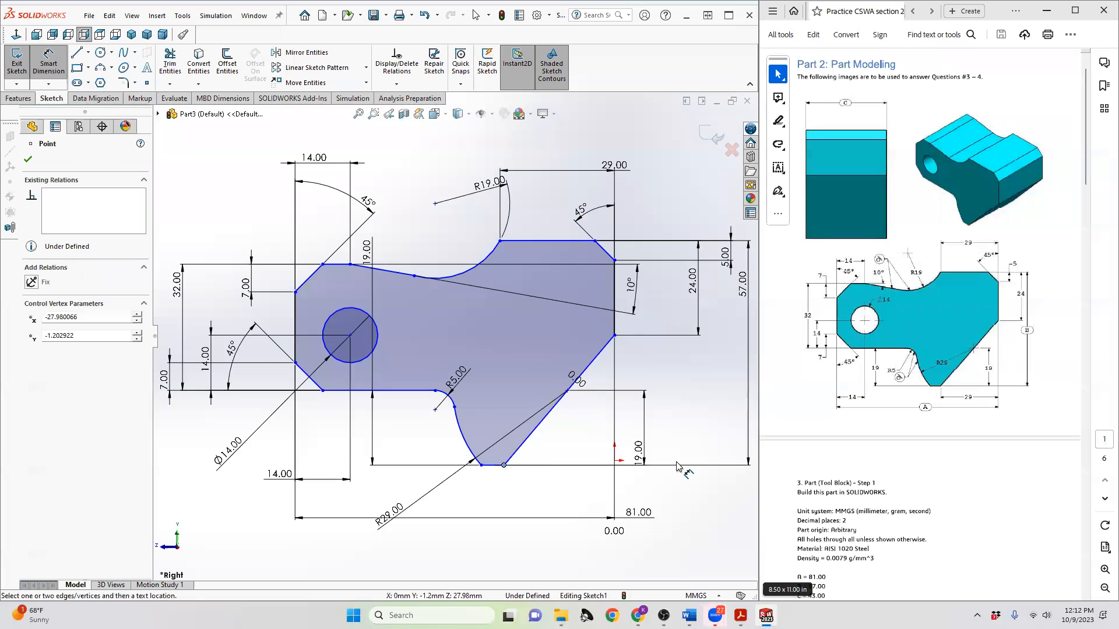
{"action": "scroll", "coordinate": [615, 463], "scroll_direction": "down", "scroll_amount": 5}
{"action": "left_click", "coordinate": [476, 418]}
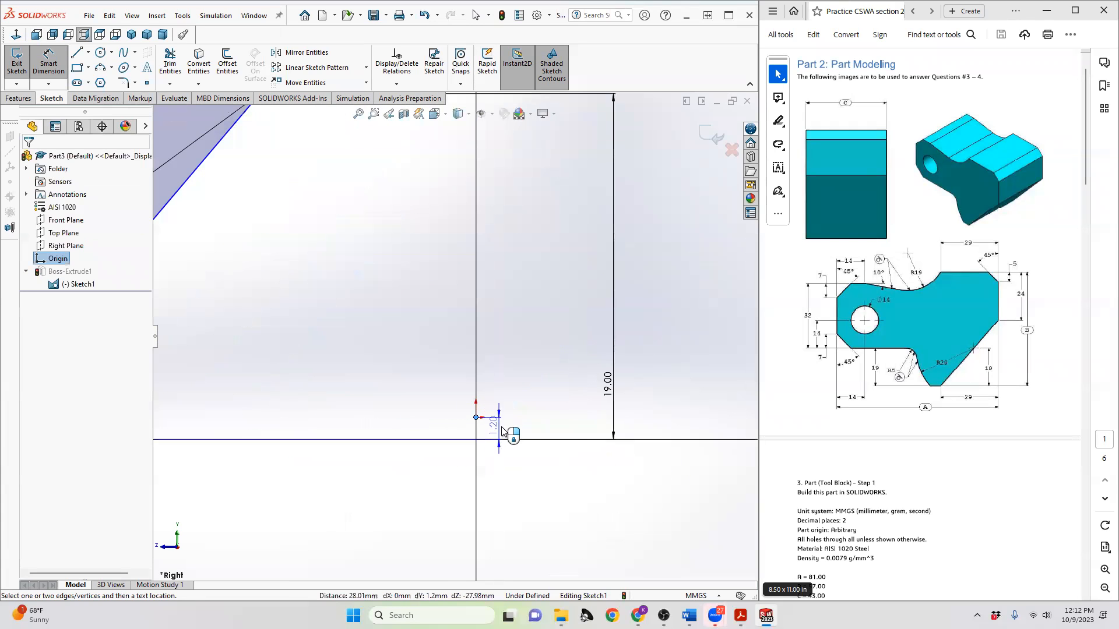
{"action": "left_click", "coordinate": [691, 437]}
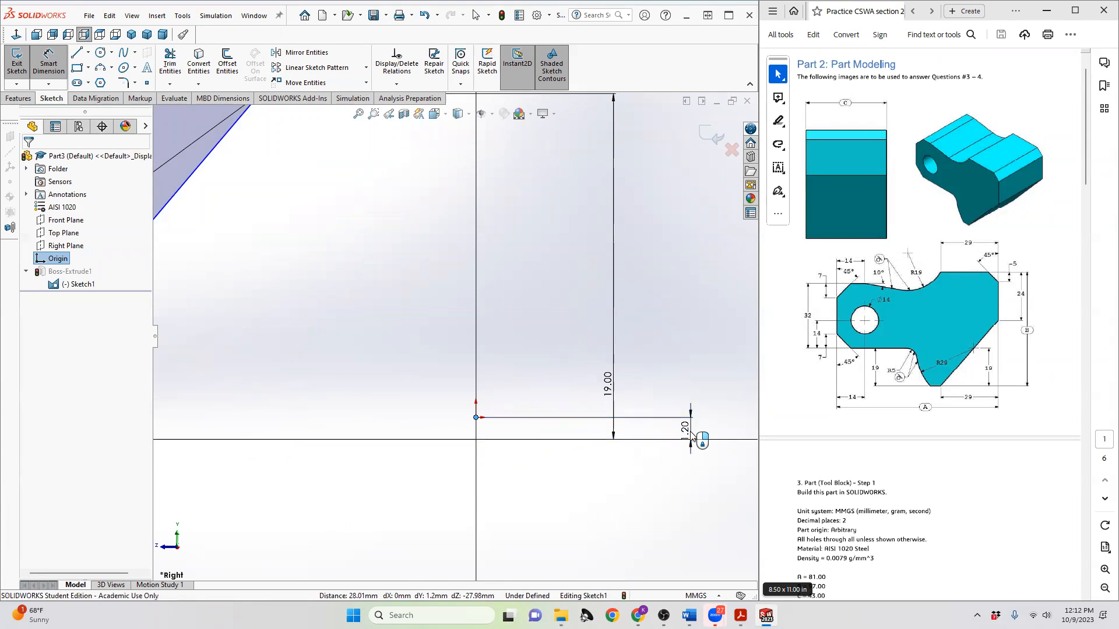
{"action": "type", "text": "0"}
{"action": "key", "text": "Return"}
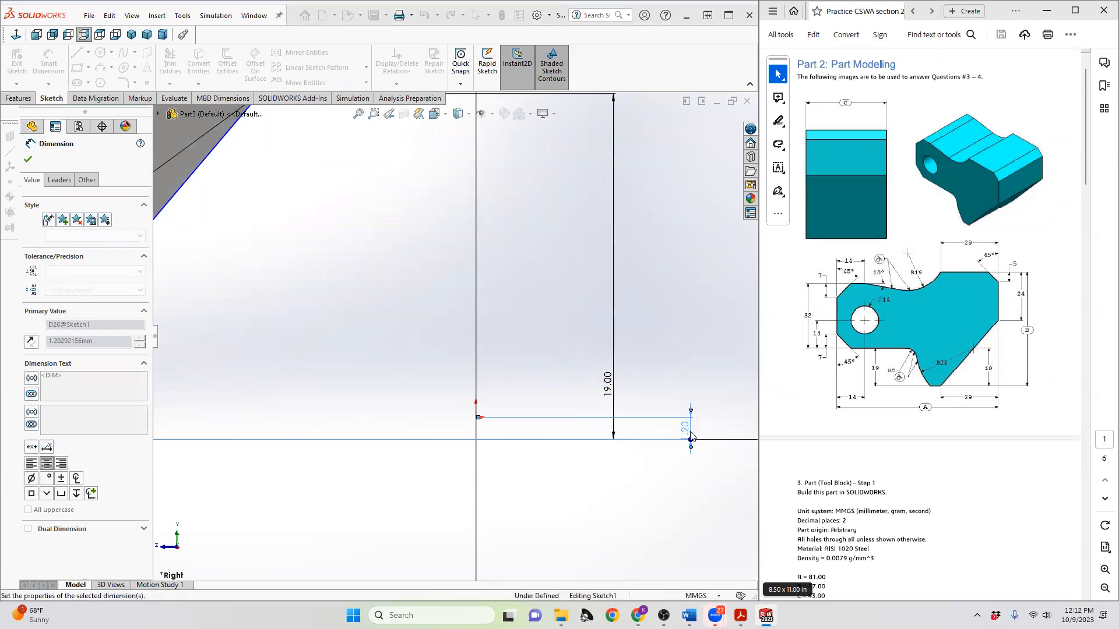
{"action": "scroll", "coordinate": [569, 397], "scroll_direction": "up", "scroll_amount": 8}
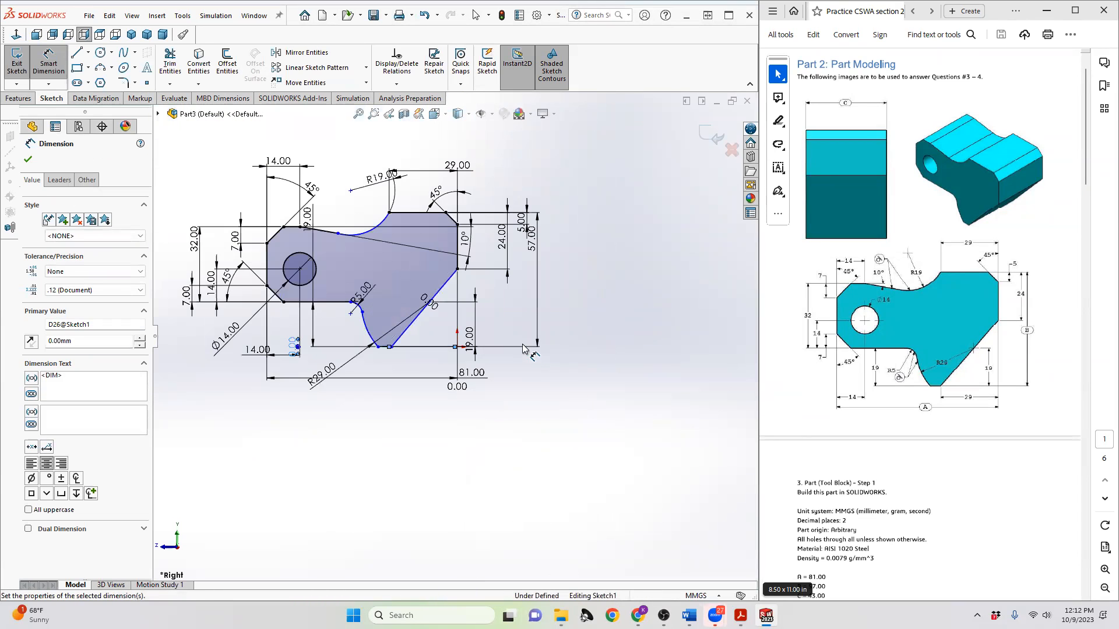
{"action": "left_click", "coordinate": [515, 307]}
- Dimension the horizontal distance from the bottom edge's right corner to the origin as 29 mm
{"action": "scroll", "coordinate": [334, 301], "scroll_direction": "down", "scroll_amount": 2}
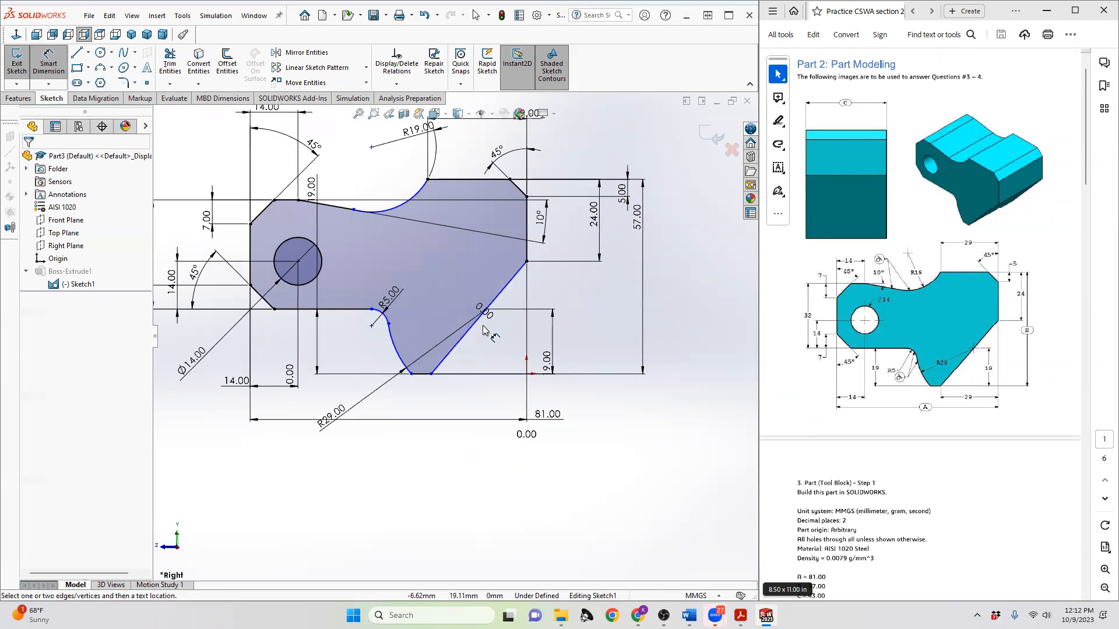
{"action": "scroll", "coordinate": [483, 330], "scroll_direction": "down", "scroll_amount": 1}
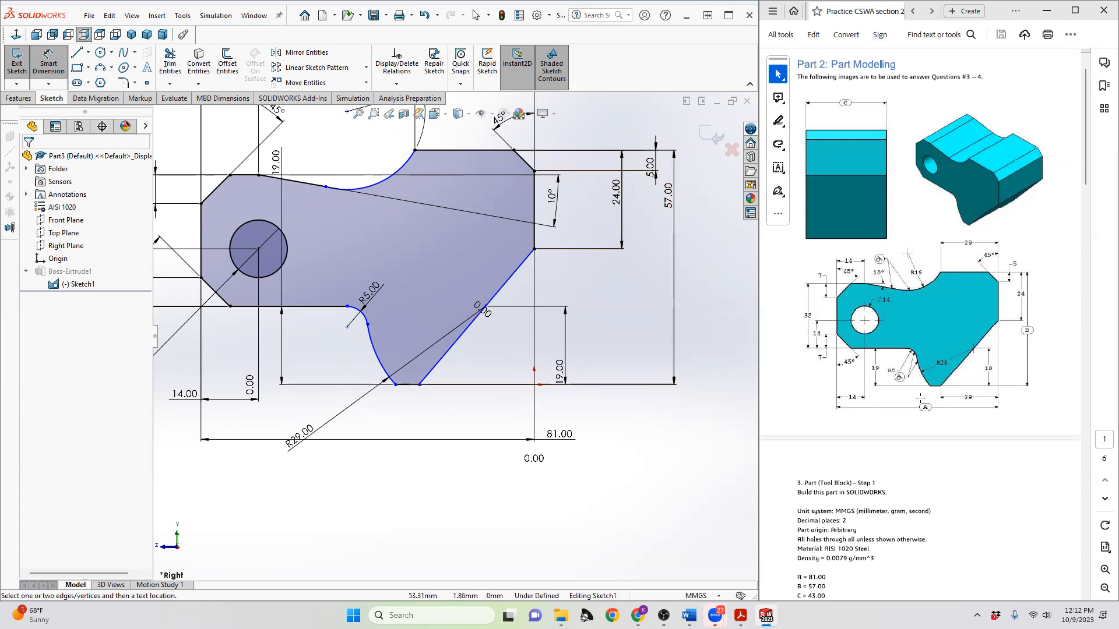
{"action": "left_click", "coordinate": [420, 385]}
{"action": "left_click", "coordinate": [534, 385]}
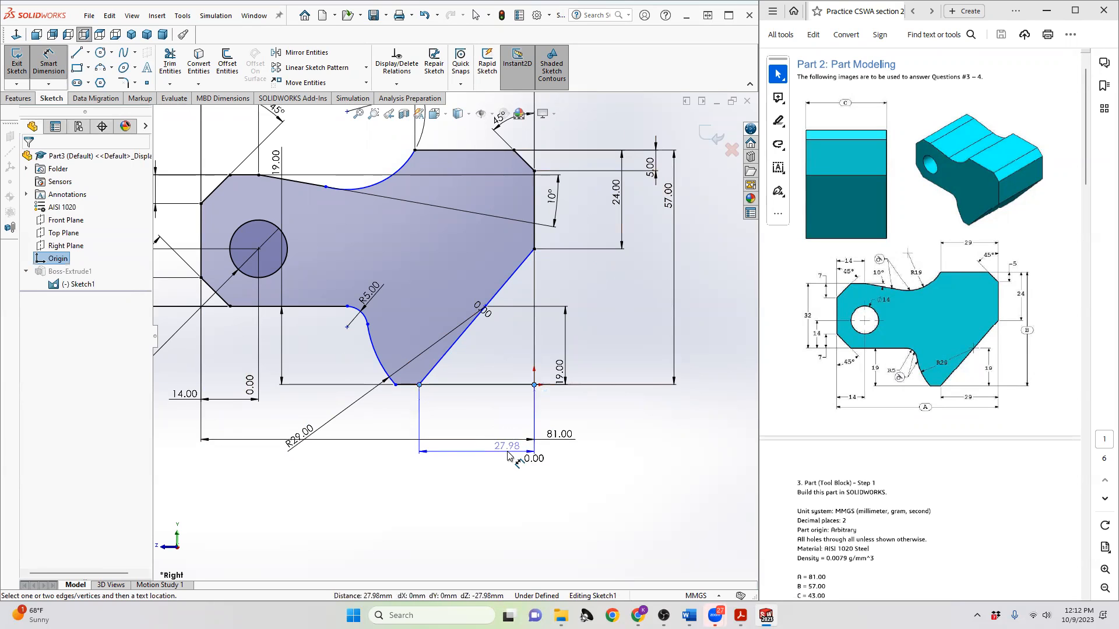
{"action": "left_click", "coordinate": [494, 473]}
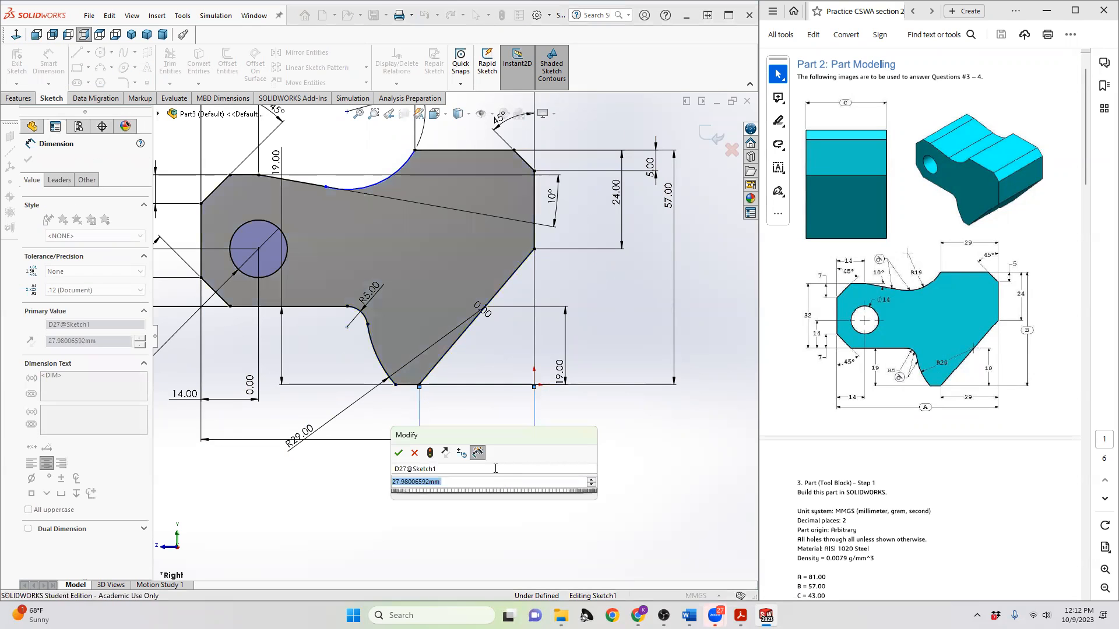
{"action": "type", "text": "29"}
{"action": "key", "text": "Return"}
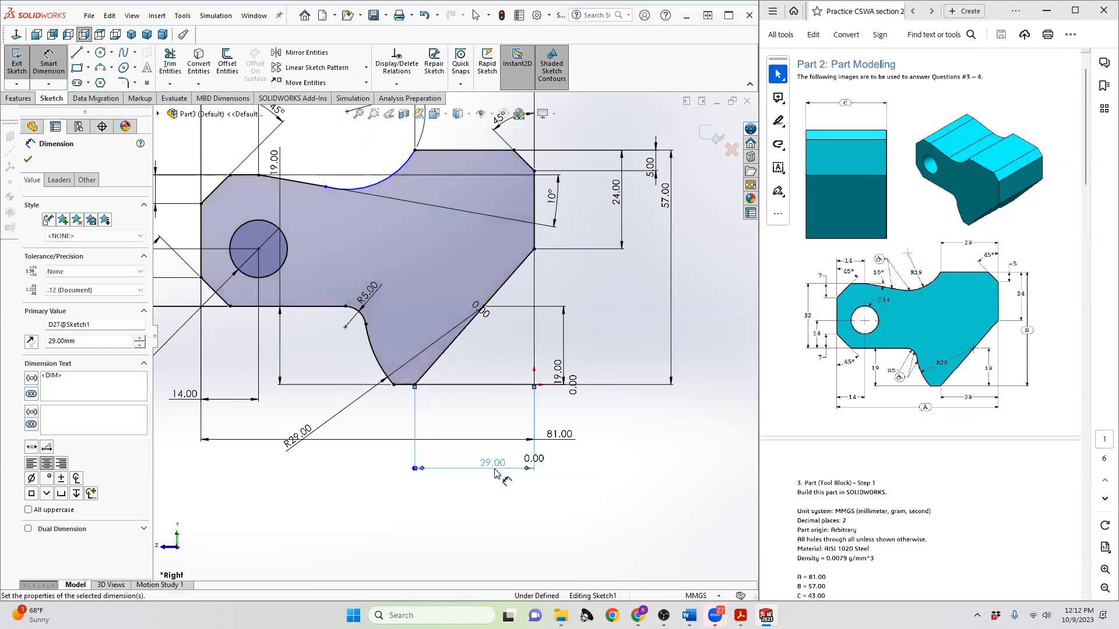
{"action": "left_click", "coordinate": [496, 419]}
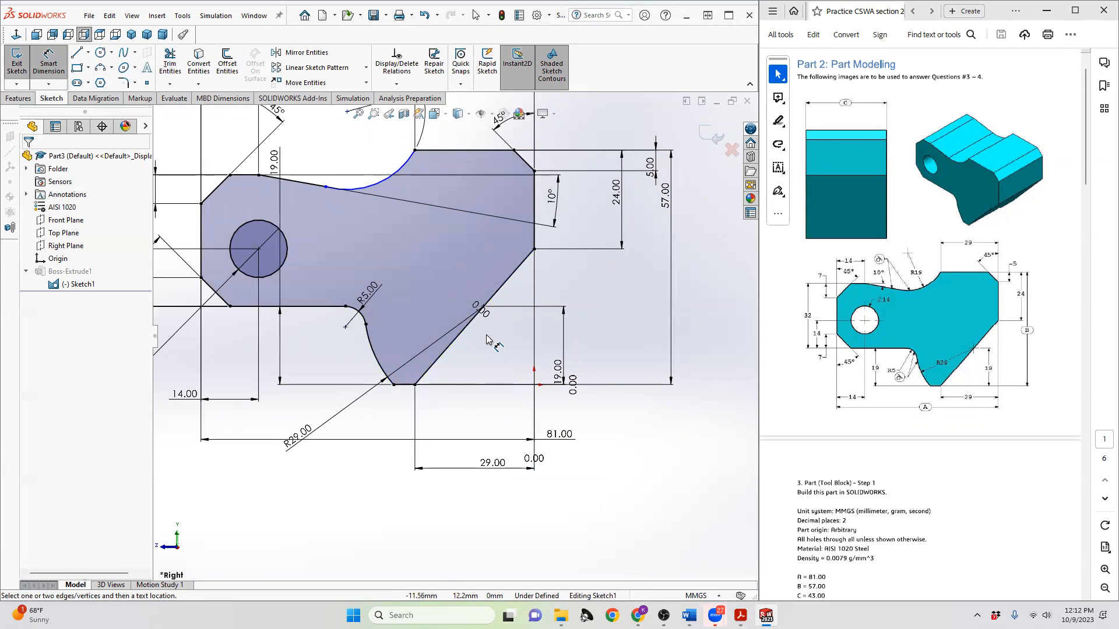
- Look over the dimensioned profile and exit the sketch to rebuild the extruded part
{"action": "key", "text": "f"}
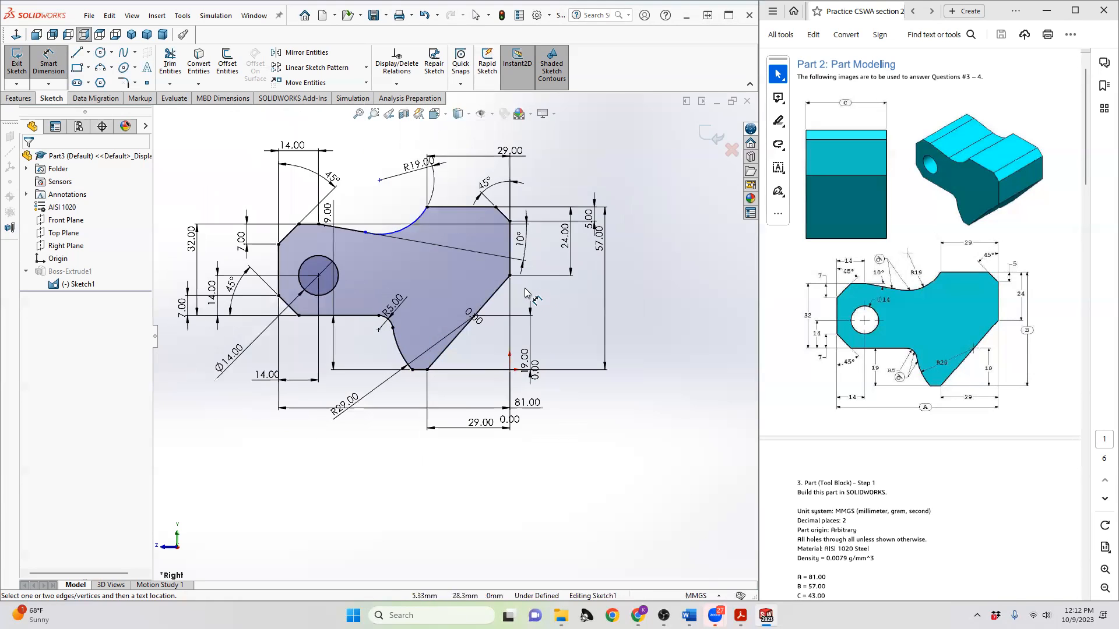
{"action": "scroll", "coordinate": [317, 226], "scroll_direction": "down", "scroll_amount": 1}
{"action": "scroll", "coordinate": [256, 195], "scroll_direction": "down", "scroll_amount": 2}
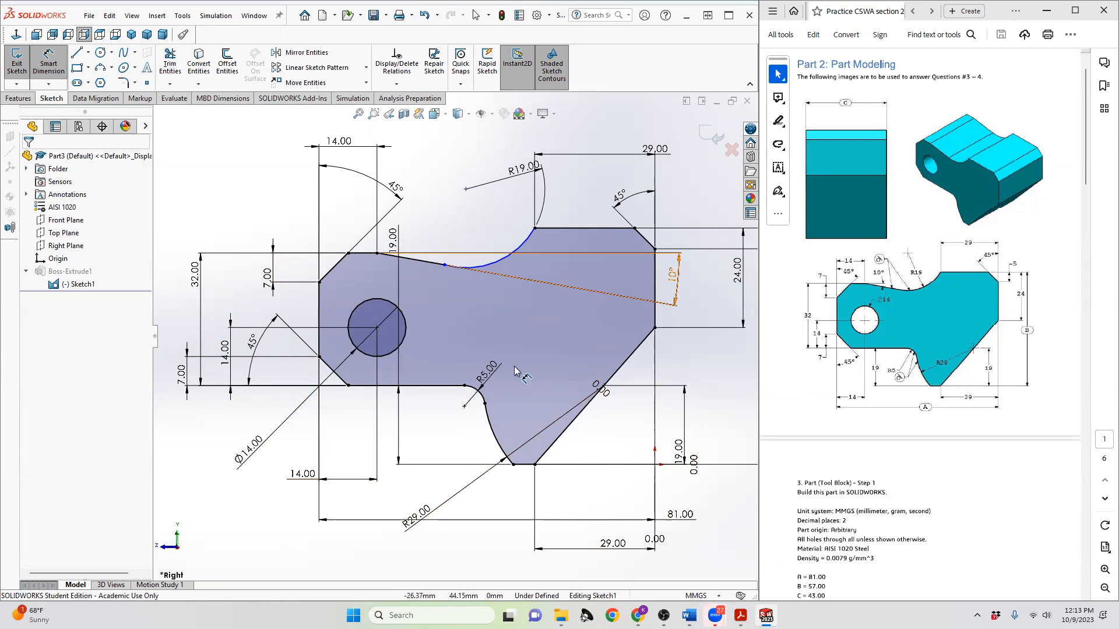
{"action": "left_click", "coordinate": [49, 84]}
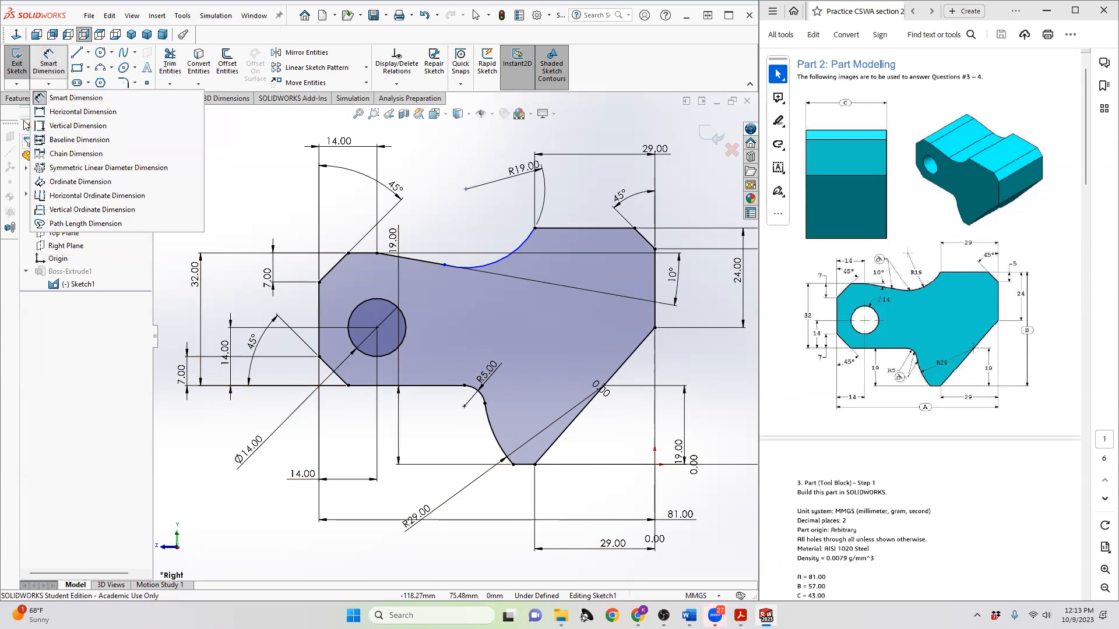
{"action": "left_click", "coordinate": [32, 97]}
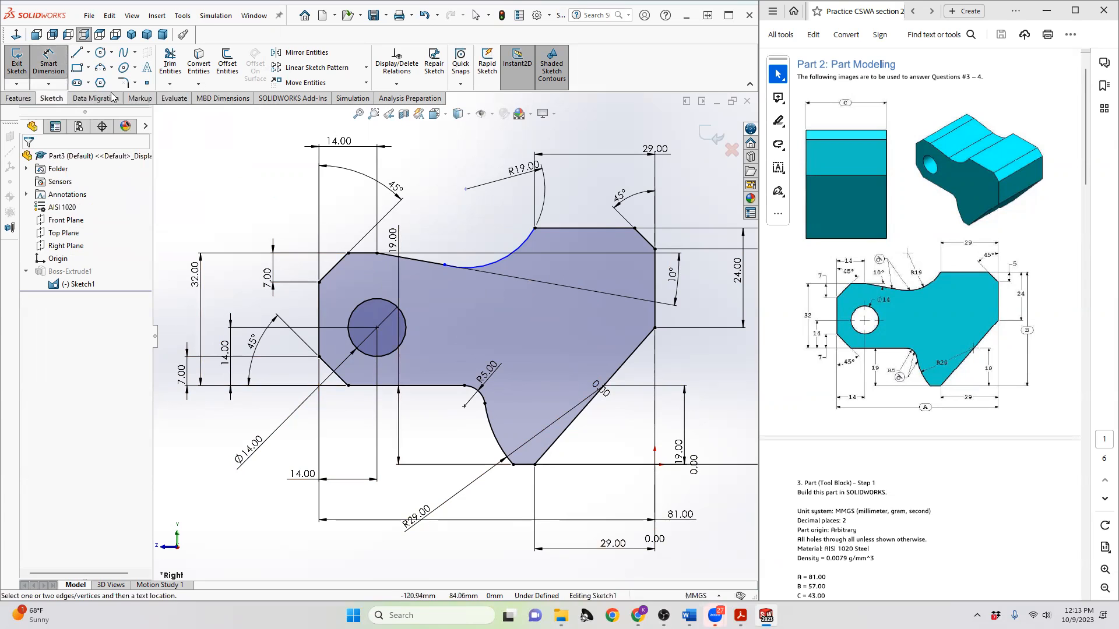
{"action": "left_click", "coordinate": [17, 61]}
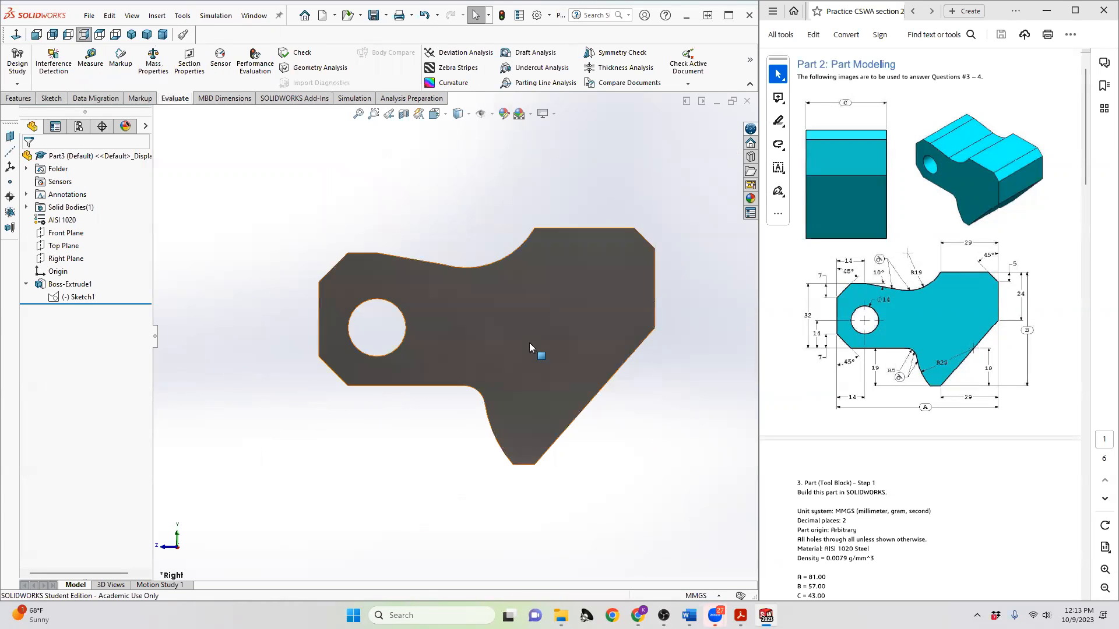
- Check the rebuilt part's mass properties and compare its mass with the listed answer options
{"action": "mouse_move", "coordinate": [593, 304]}
{"action": "middle_mouse_down"}
{"action": "mouse_move", "coordinate": [606, 314]}
{"action": "mouse_move", "coordinate": [584, 319]}
{"action": "middle_mouse_up"}
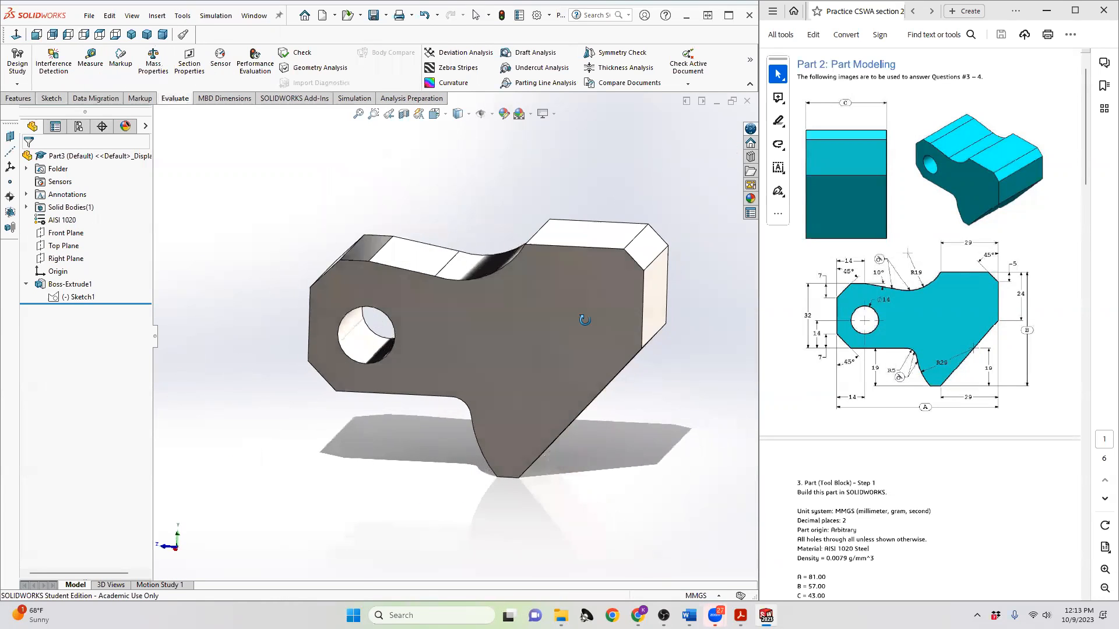
{"action": "left_click", "coordinate": [153, 61]}
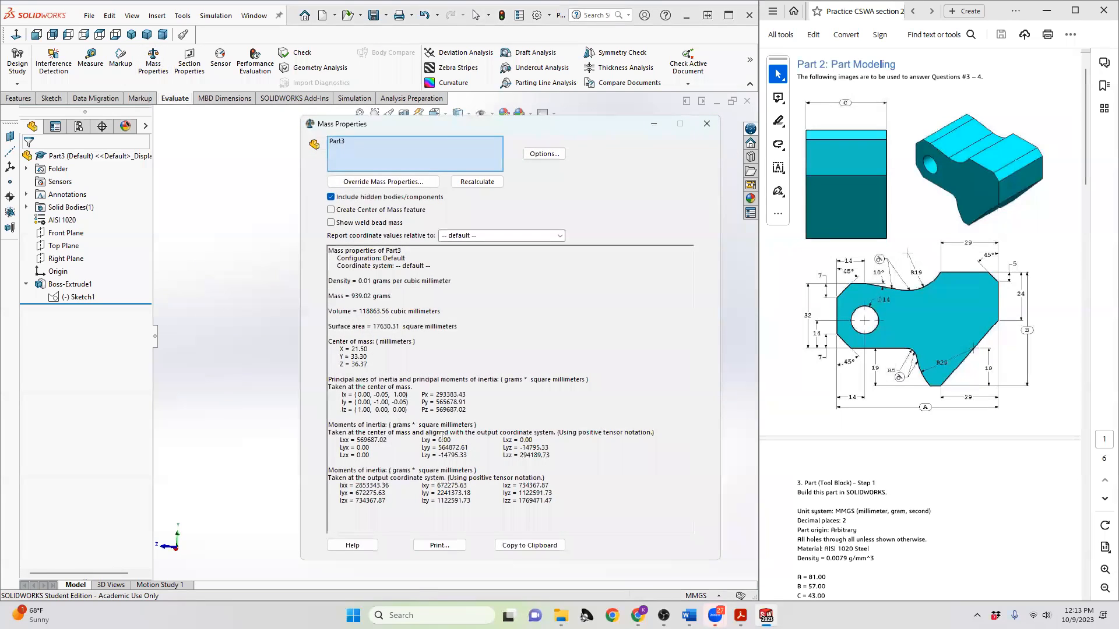
{"action": "left_click_drag", "start_coordinate": [352, 296], "coordinate": [372, 299]}
{"action": "scroll", "coordinate": [817, 506], "scroll_direction": "down", "scroll_amount": 5}
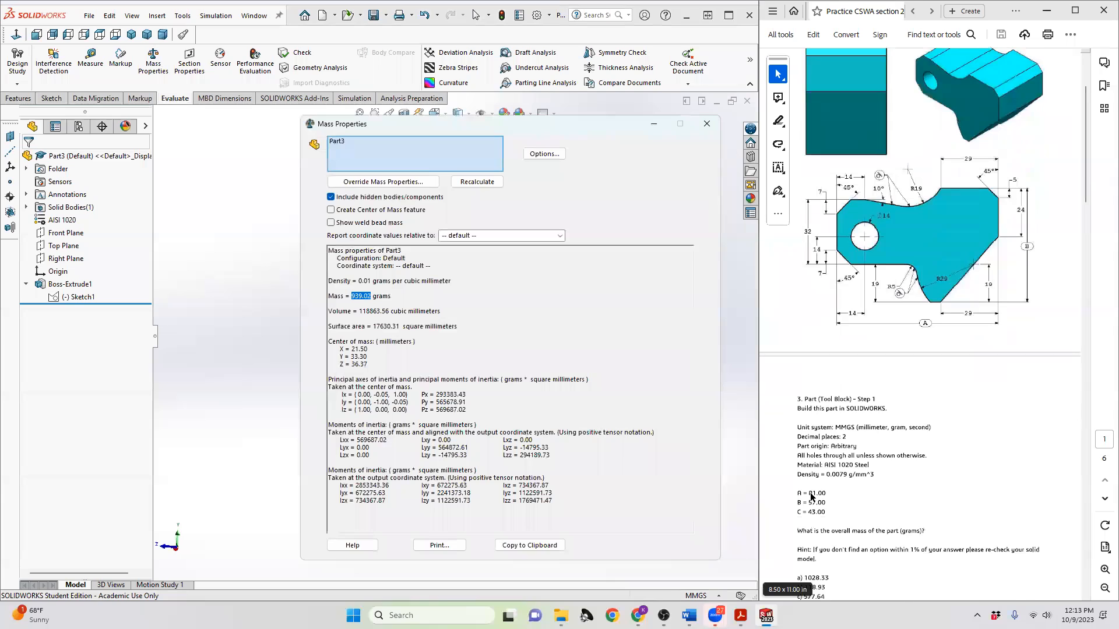
{"action": "left_click", "coordinate": [822, 548]}
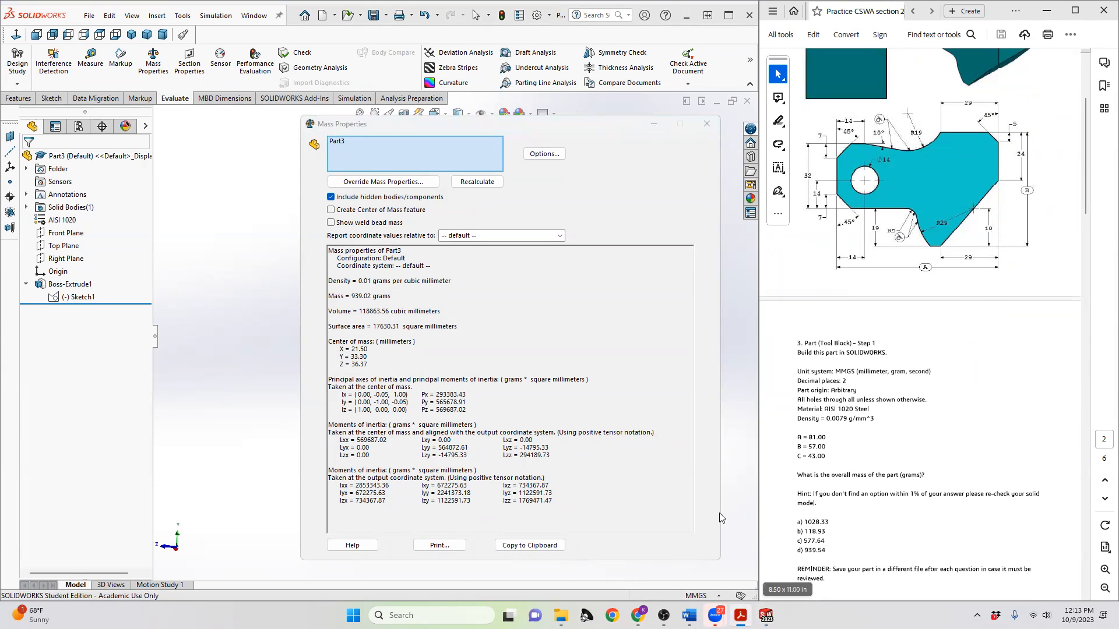
{"action": "left_click", "coordinate": [276, 354]}
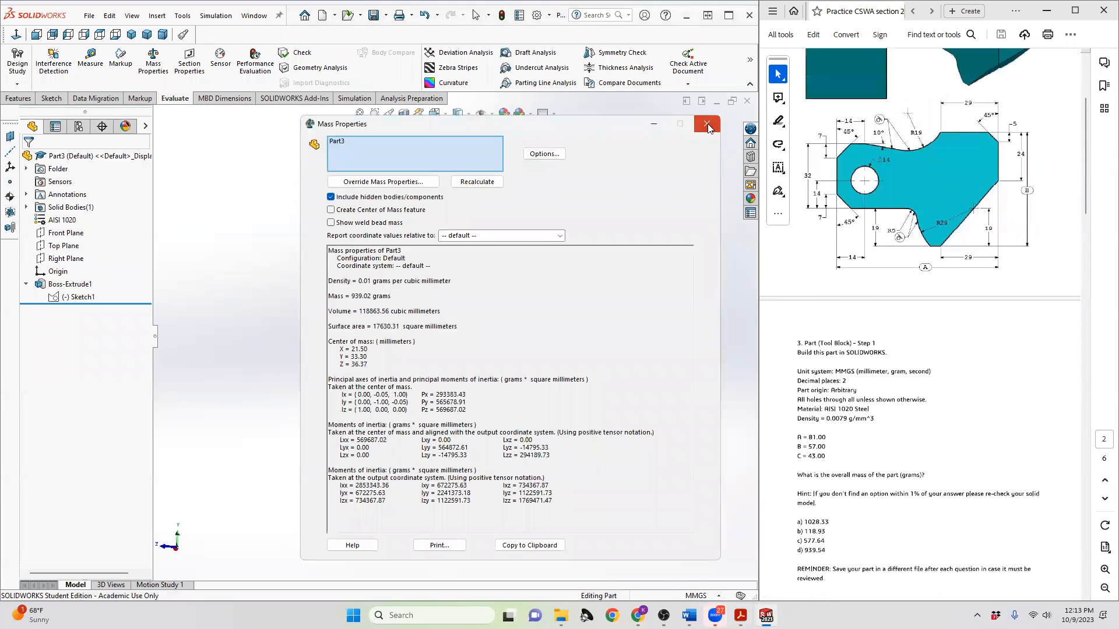
{"action": "left_click", "coordinate": [708, 126]}
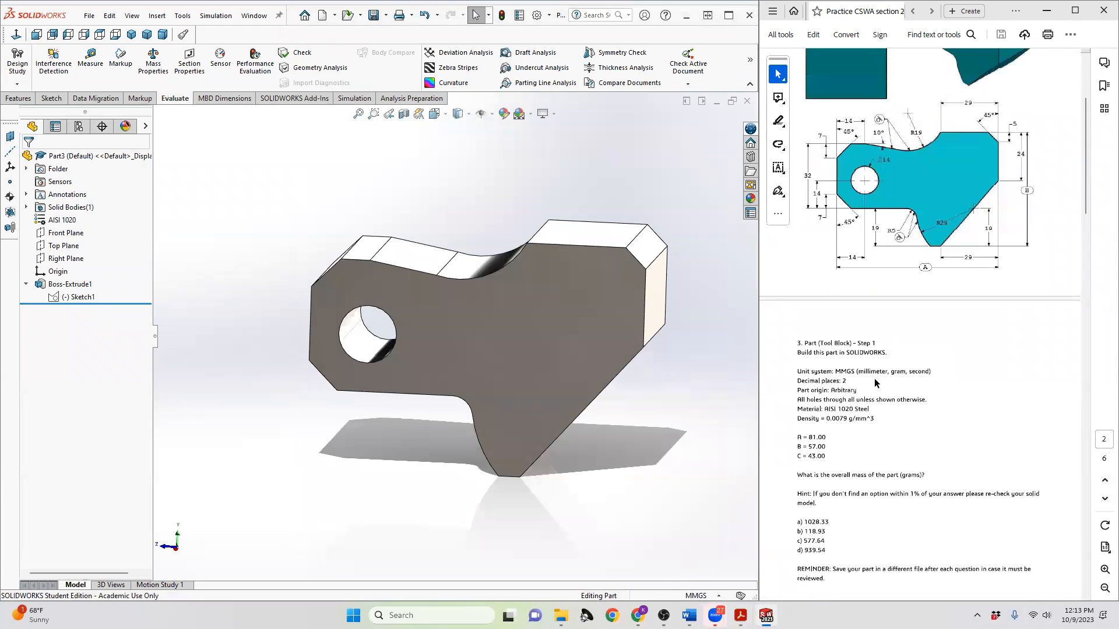
- Read question 4's parameters A, B and C and compare them with question 3's values and dimensioned drawing
{"action": "scroll", "coordinate": [876, 385], "scroll_direction": "down", "scroll_amount": 1}
{"action": "scroll", "coordinate": [835, 357], "scroll_direction": "down", "scroll_amount": 15}
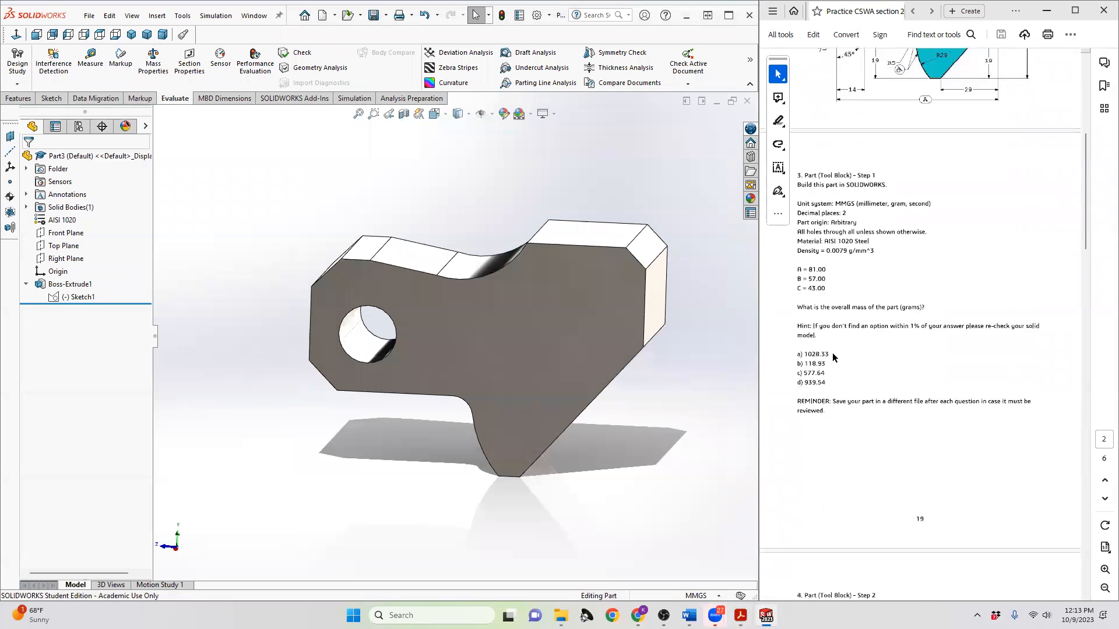
{"action": "scroll", "coordinate": [833, 357], "scroll_direction": "down", "scroll_amount": 3}
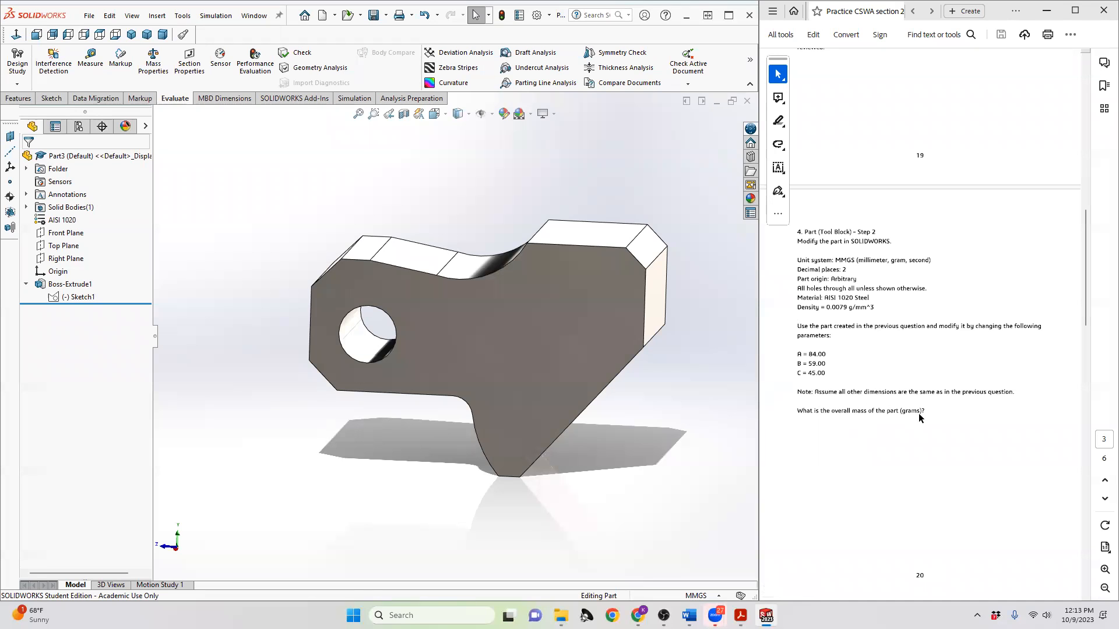
{"action": "scroll", "coordinate": [855, 443], "scroll_direction": "up", "scroll_amount": 10}
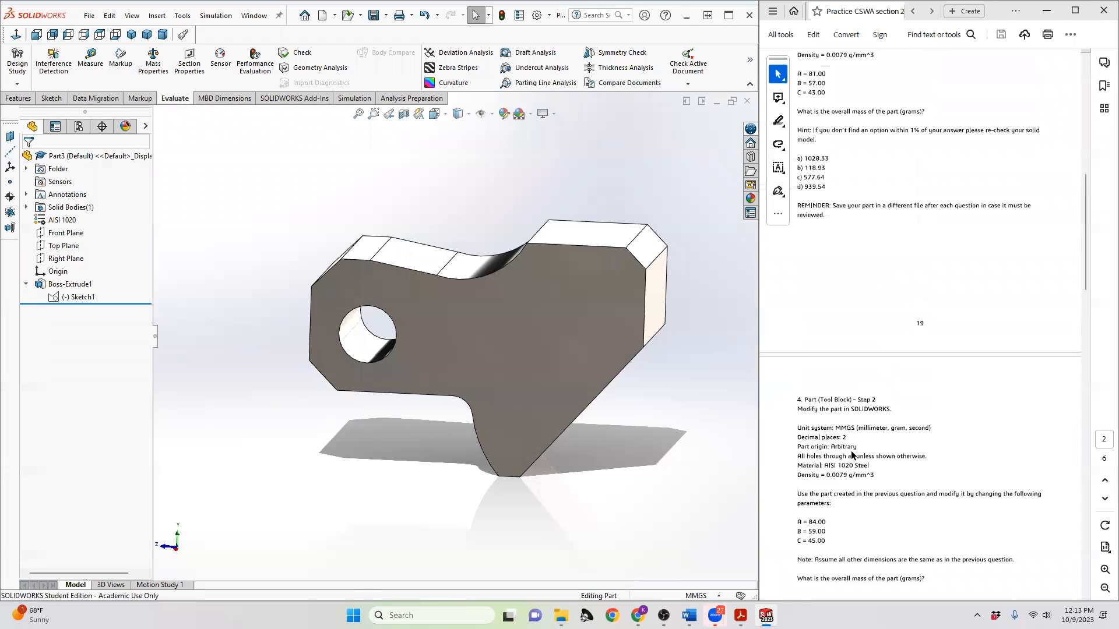
{"action": "scroll", "coordinate": [852, 455], "scroll_direction": "up", "scroll_amount": 3}
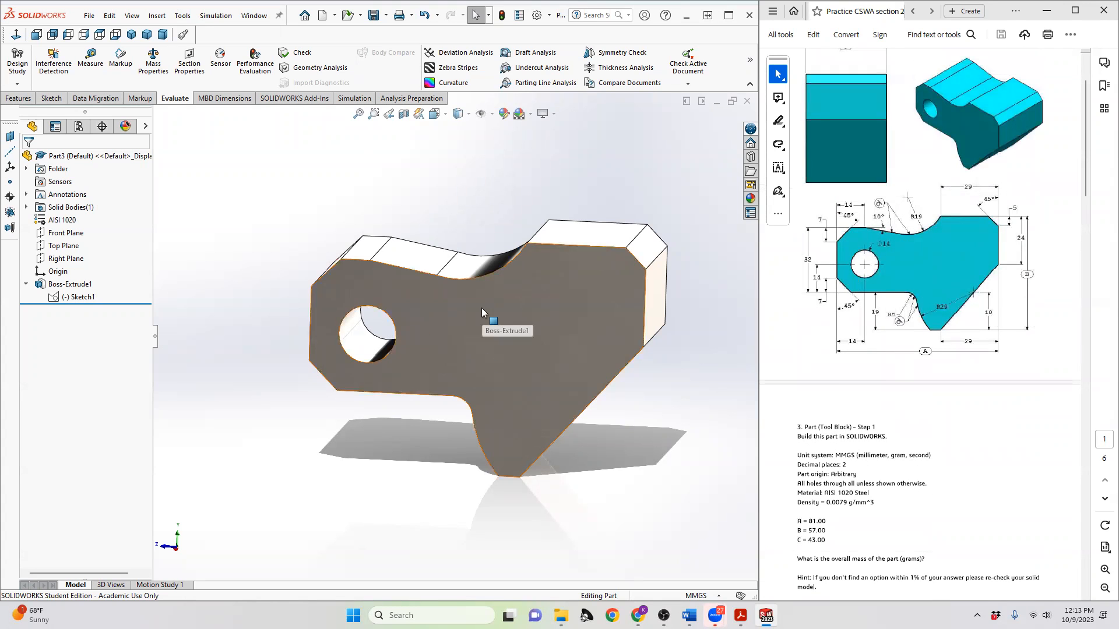
{"action": "scroll", "coordinate": [835, 427], "scroll_direction": "down", "scroll_amount": 9}
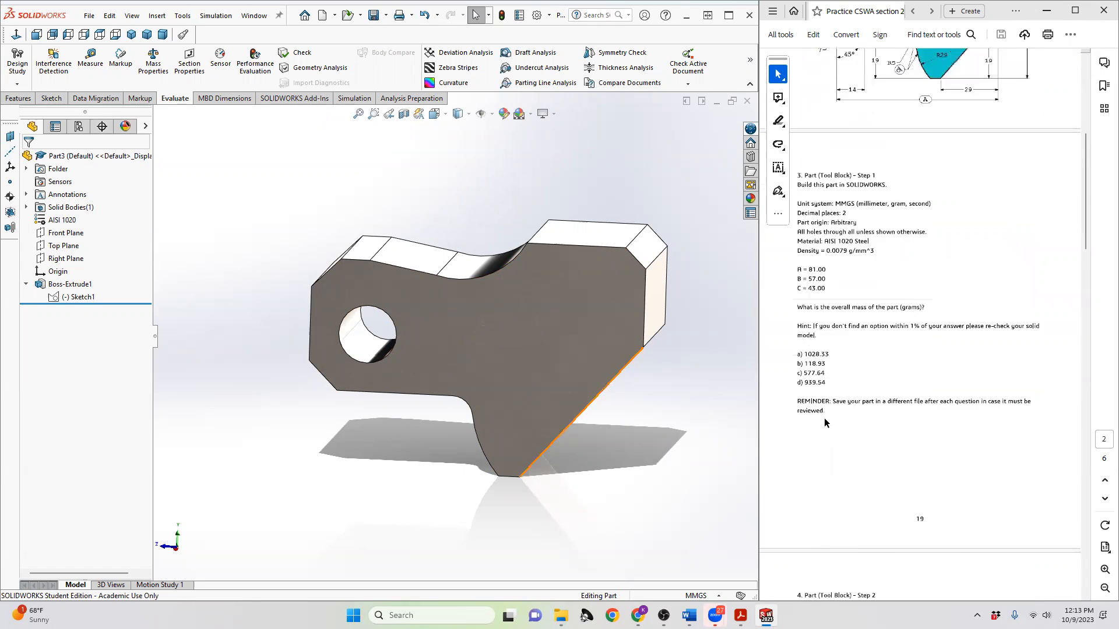
{"action": "scroll", "coordinate": [856, 389], "scroll_direction": "down", "scroll_amount": 2}
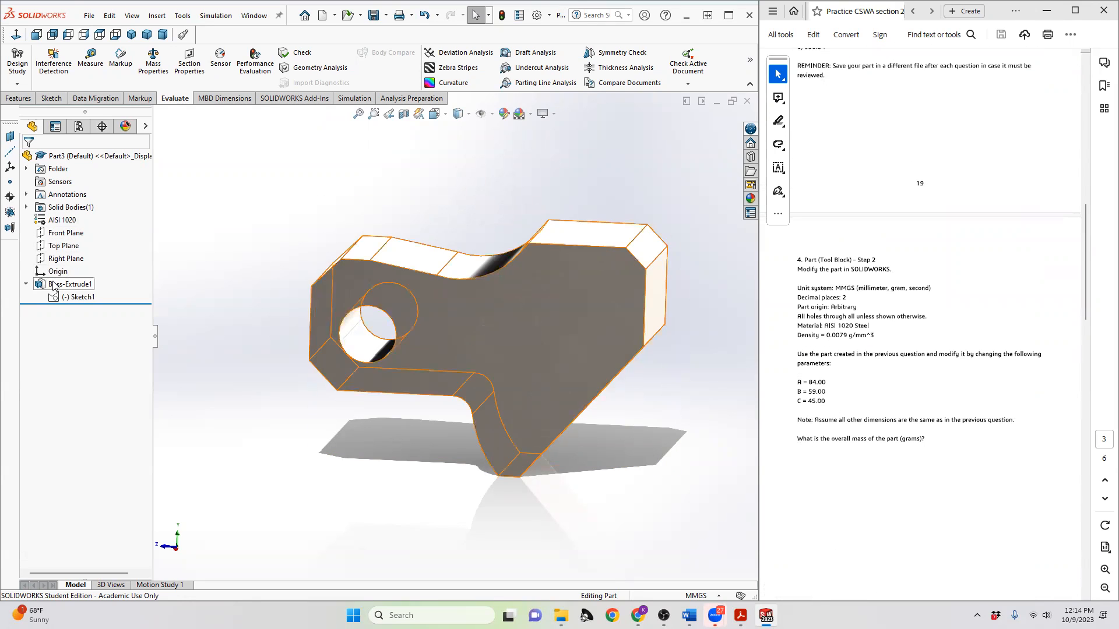
- Open the base sketch of the extrusion for editing and set the profile's overall width to 84 mm
{"action": "left_click", "coordinate": [66, 298]}
{"action": "left_click", "coordinate": [77, 260]}
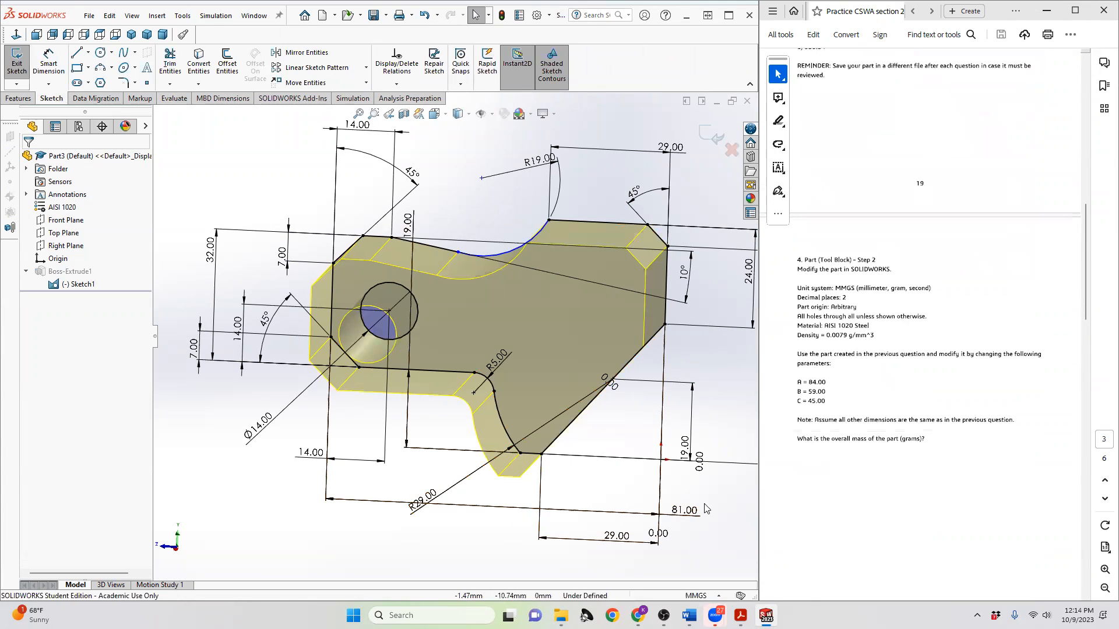
{"action": "double_click", "coordinate": [680, 510]}
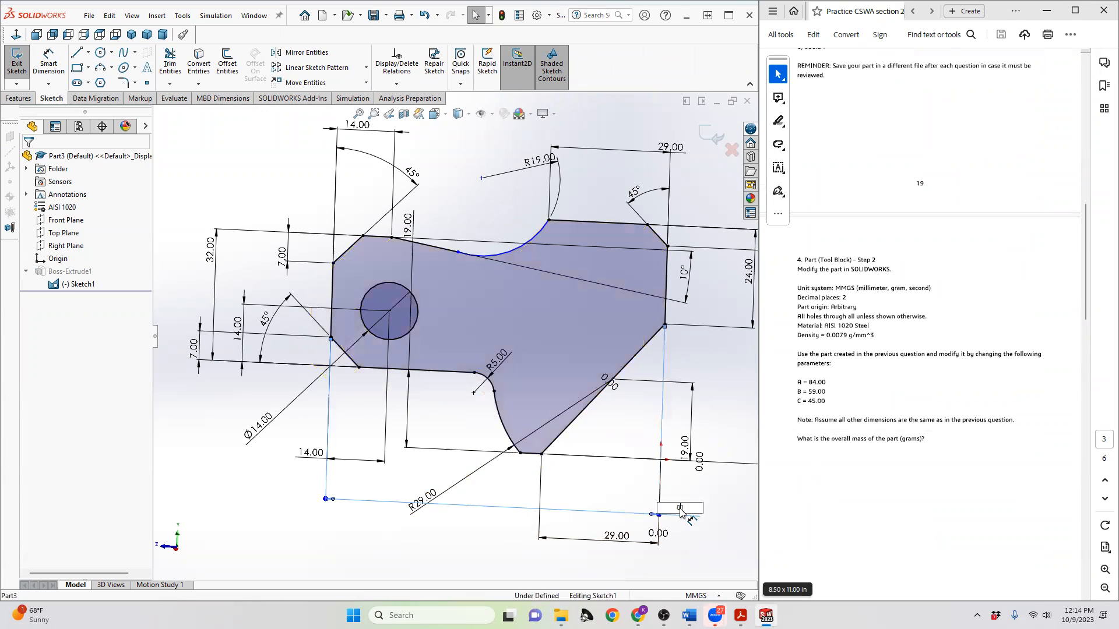
{"action": "type", "text": "84"}
{"action": "key", "text": "Return"}
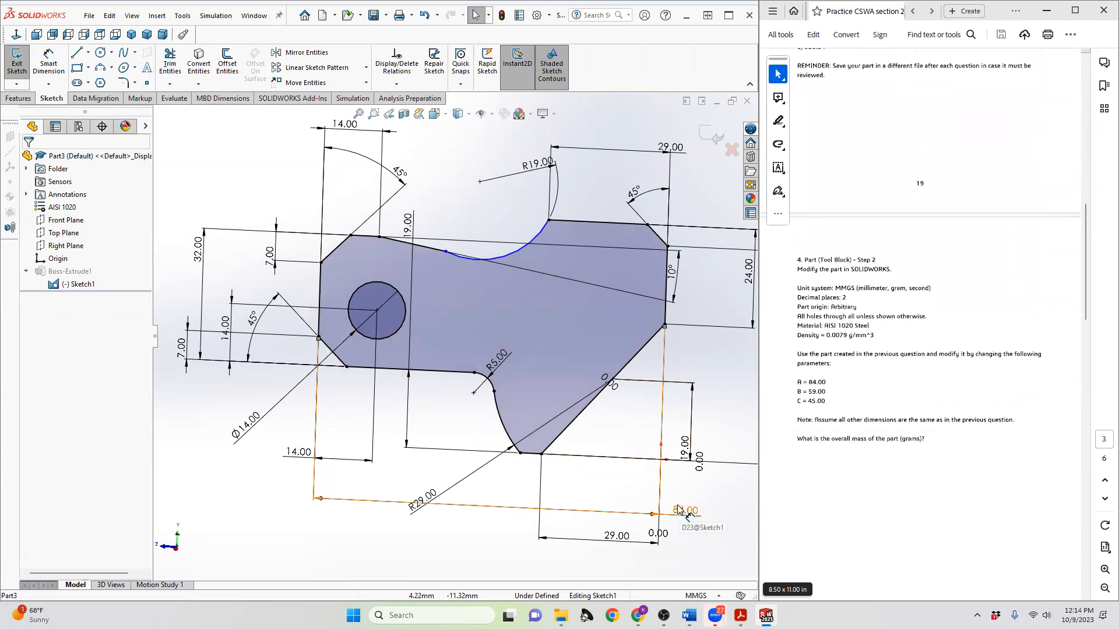
- Set the profile's overall height to 59 mm and exit the sketch to rebuild the part
{"action": "scroll", "coordinate": [672, 361], "scroll_direction": "up", "scroll_amount": 2}
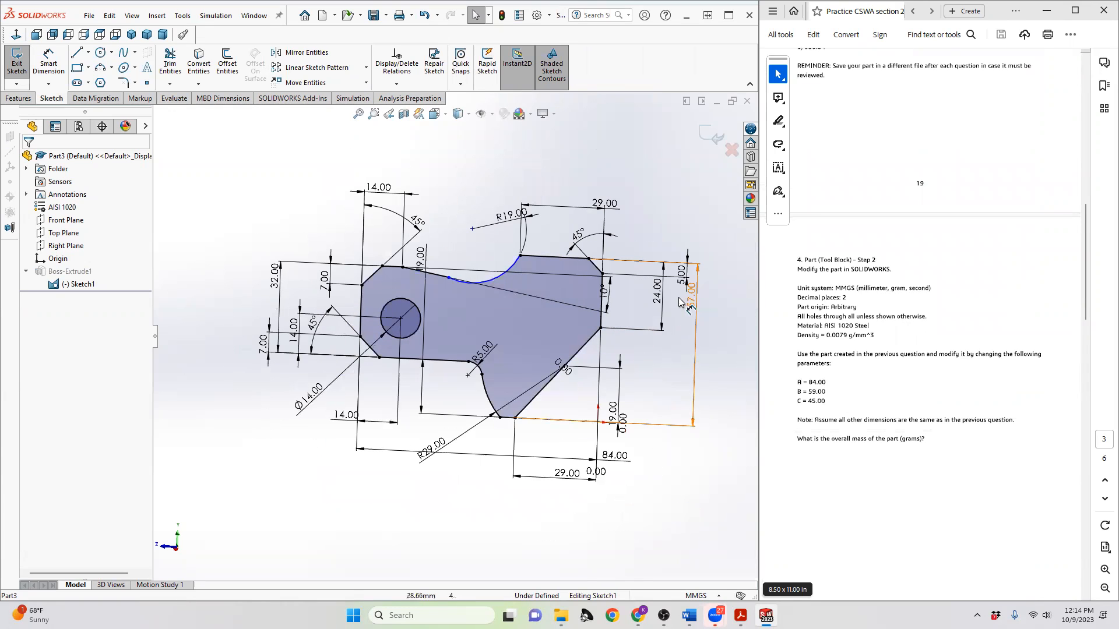
{"action": "left_click", "coordinate": [688, 299]}
{"action": "type", "text": "59"}
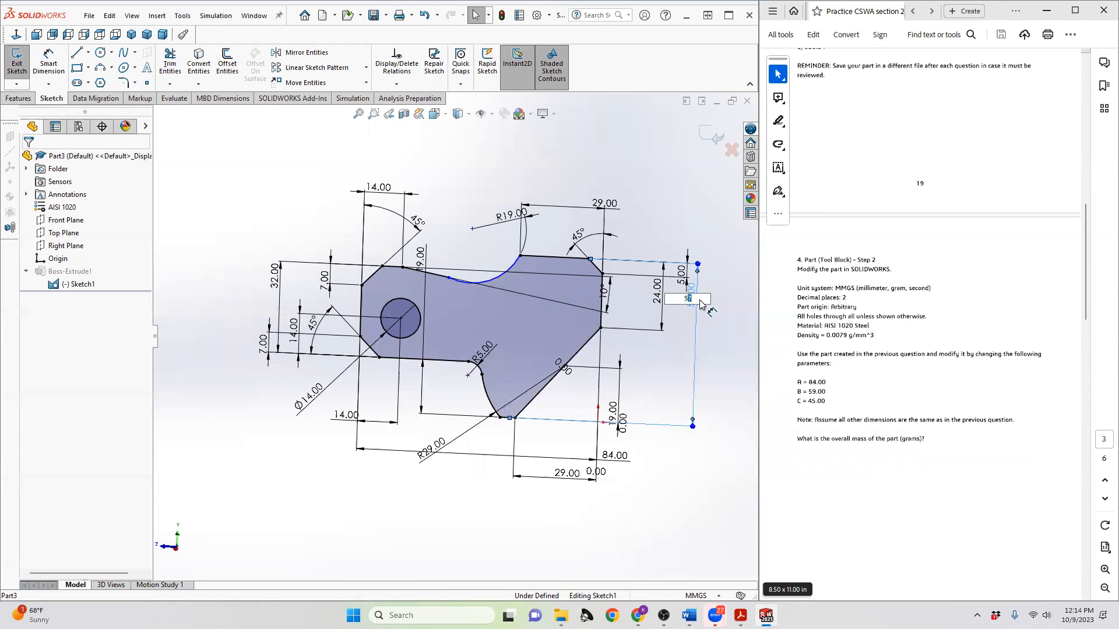
{"action": "key", "text": "Return"}
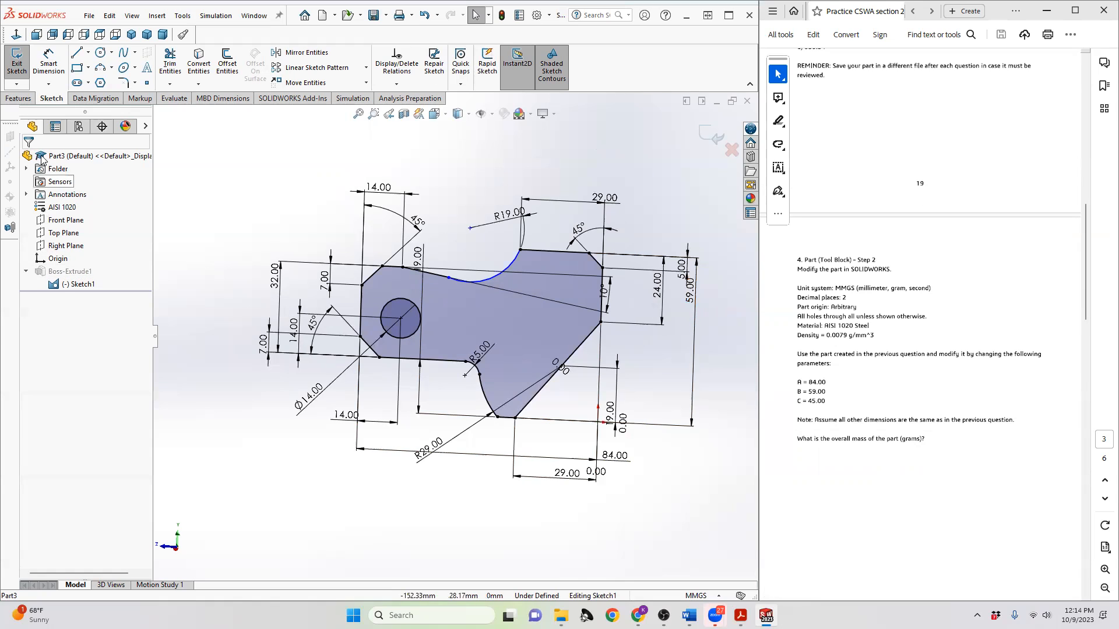
{"action": "left_click", "coordinate": [17, 66]}
- Edit the block's boss extrusion and set its blind depth to 45 mm
{"action": "left_click", "coordinate": [70, 284]}
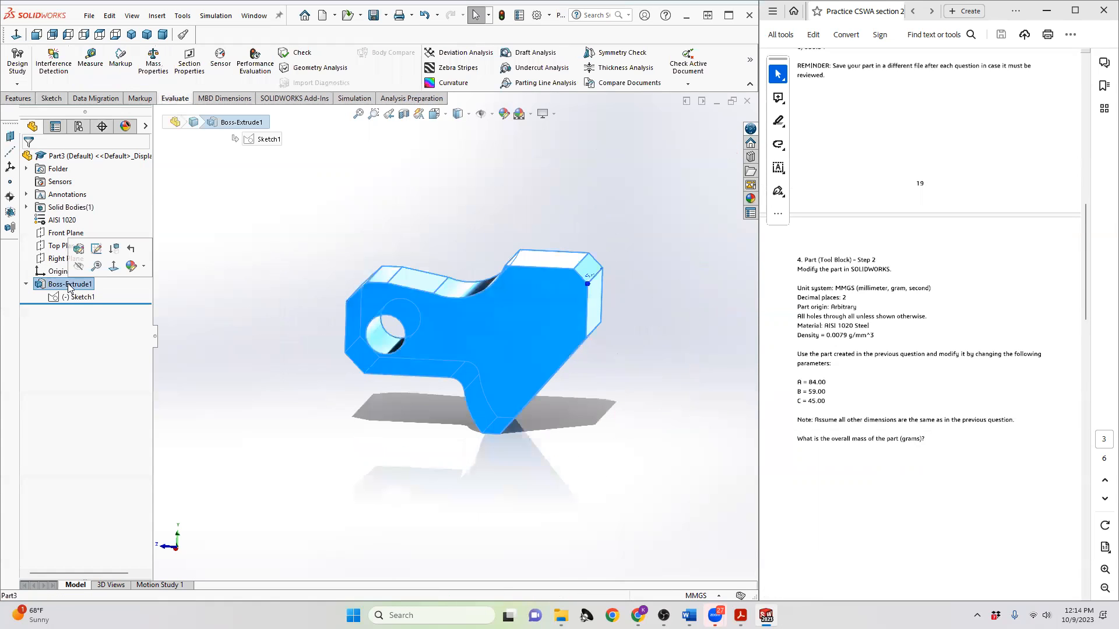
{"action": "left_click", "coordinate": [78, 249]}
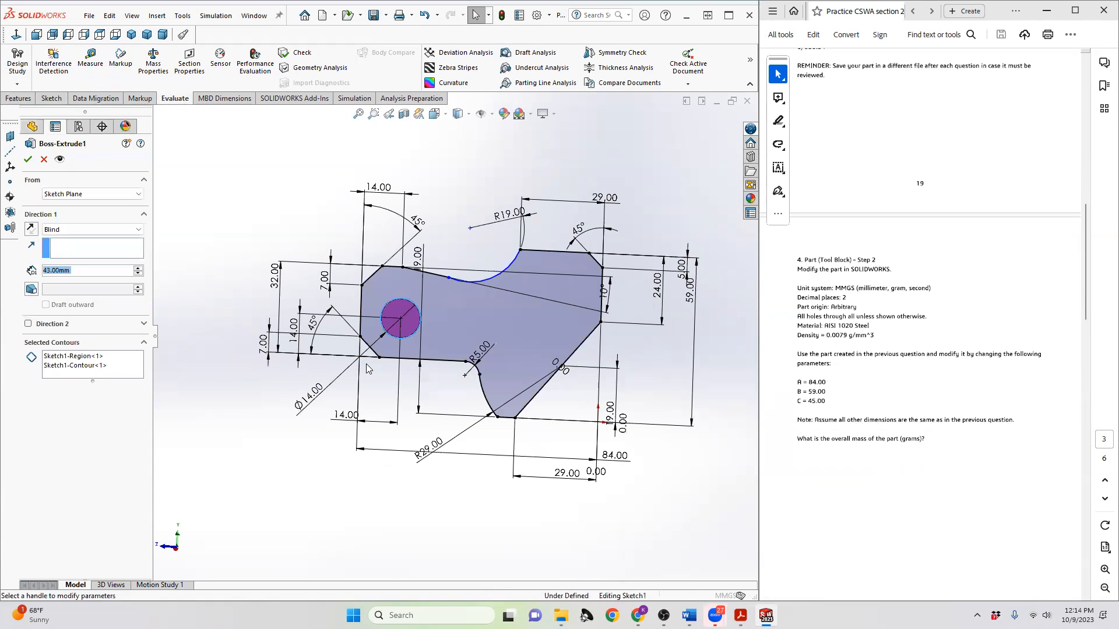
{"action": "type", "text": "45"}
{"action": "key", "text": "Return"}
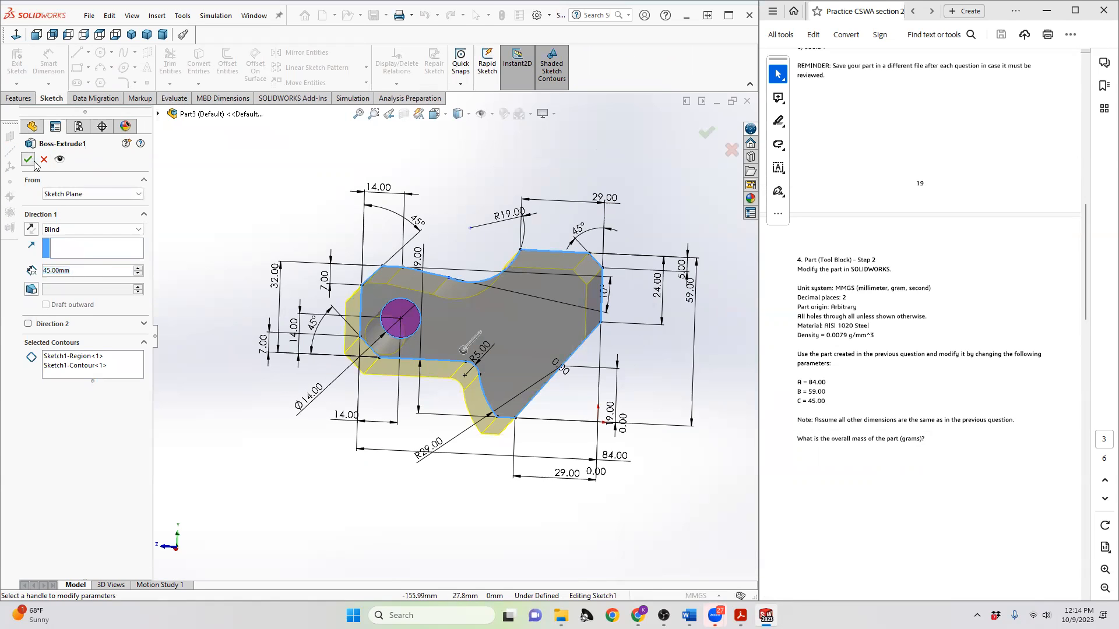
{"action": "left_click", "coordinate": [27, 160]}
- Evaluate the modified part's mass properties and check the mass against the text of questions 3 and 4
{"action": "left_click", "coordinate": [153, 60]}
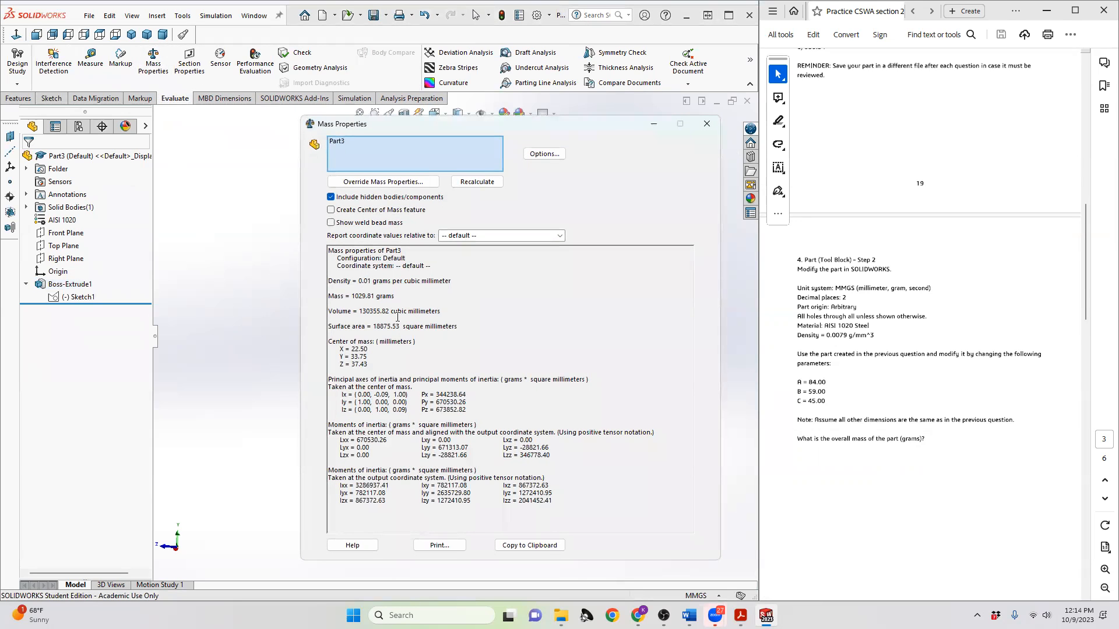
{"action": "left_click_drag", "start_coordinate": [353, 295], "coordinate": [367, 295]}
{"action": "scroll", "coordinate": [867, 366], "scroll_direction": "up", "scroll_amount": 3}
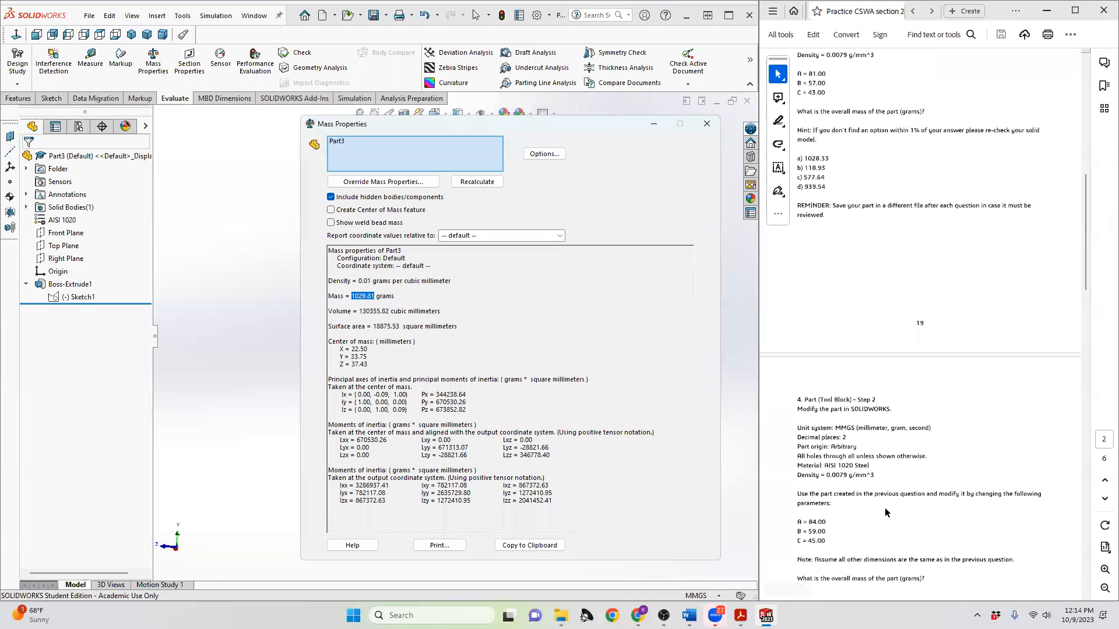
{"action": "scroll", "coordinate": [835, 448], "scroll_direction": "down", "scroll_amount": 2}
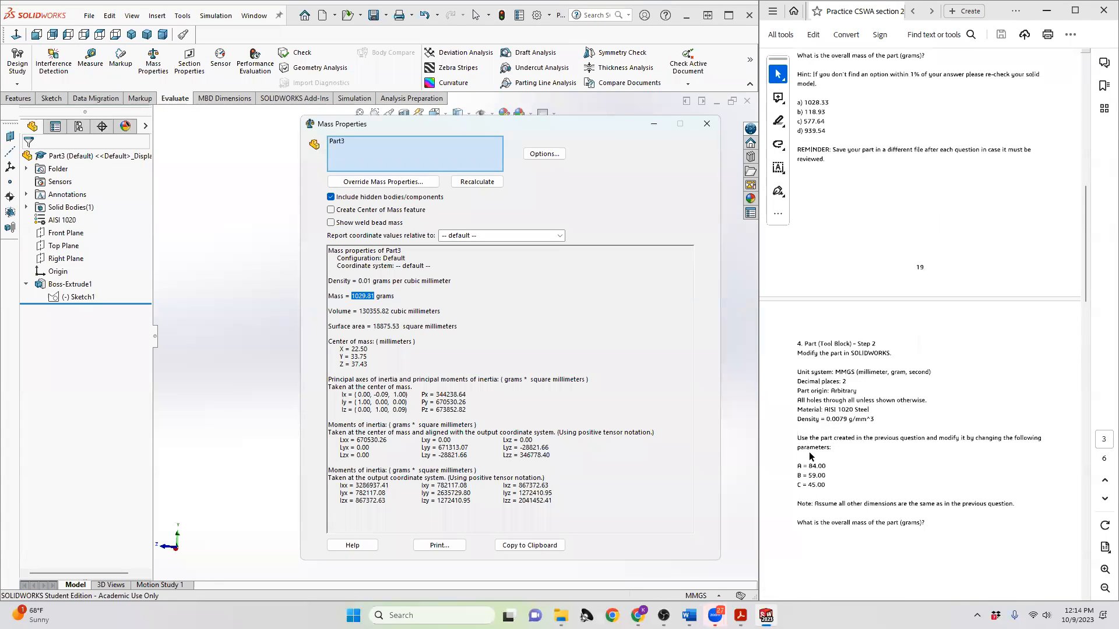
{"action": "scroll", "coordinate": [834, 446], "scroll_direction": "up", "scroll_amount": 1}
{"action": "scroll", "coordinate": [832, 446], "scroll_direction": "up", "scroll_amount": 3}
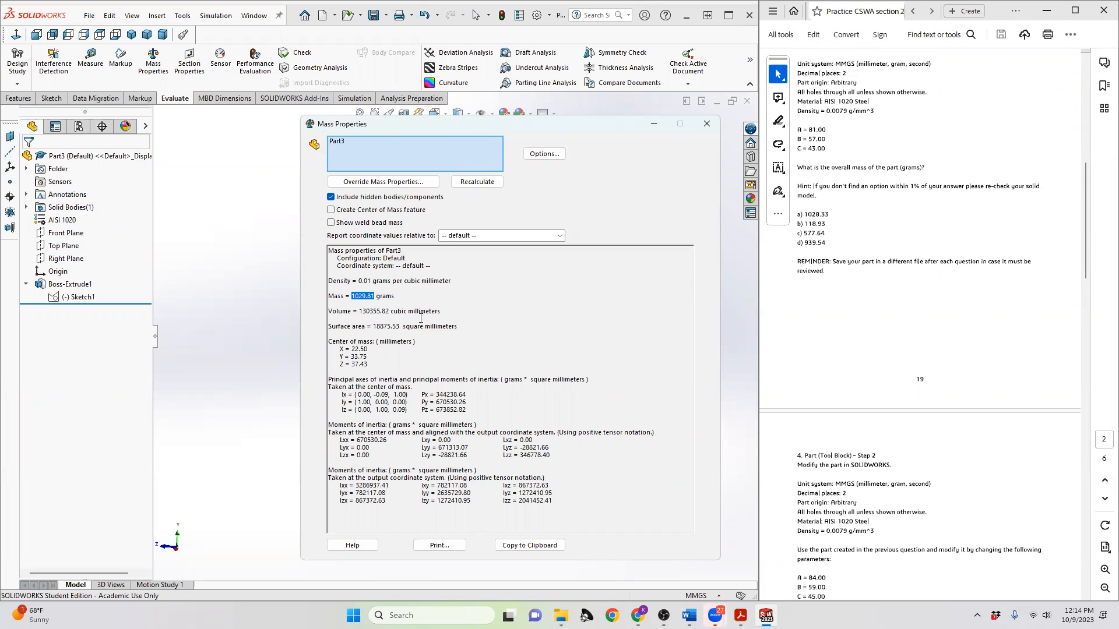
{"action": "scroll", "coordinate": [811, 294], "scroll_direction": "down", "scroll_amount": 5}
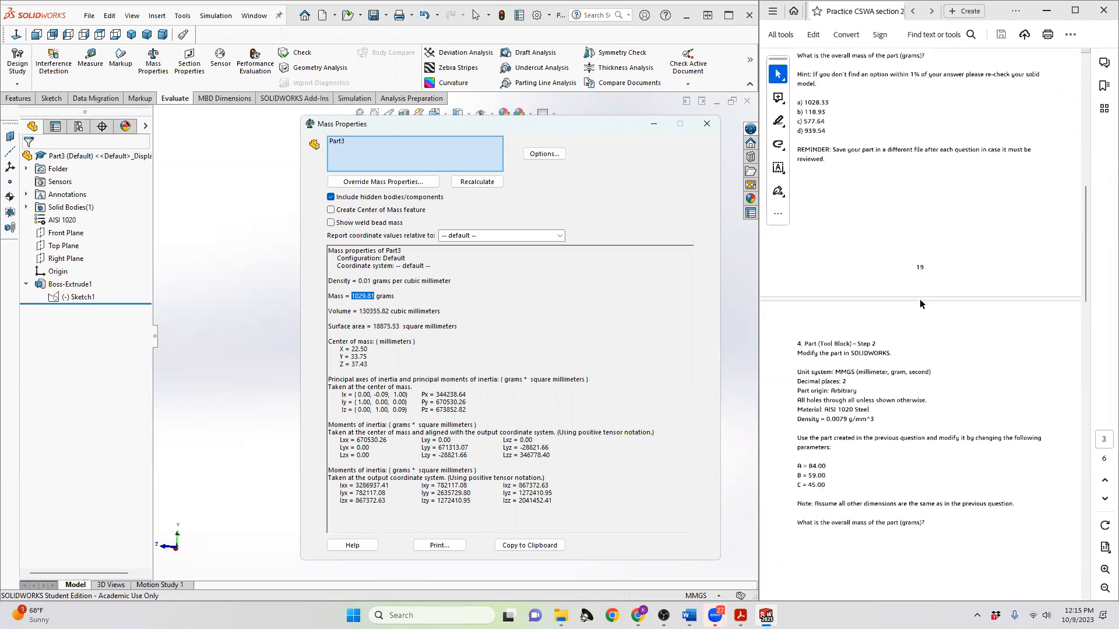
- Study question 5's drawing views, section M-M and modified parameters A, B and C
{"action": "scroll", "coordinate": [817, 306], "scroll_direction": "down", "scroll_amount": 4}
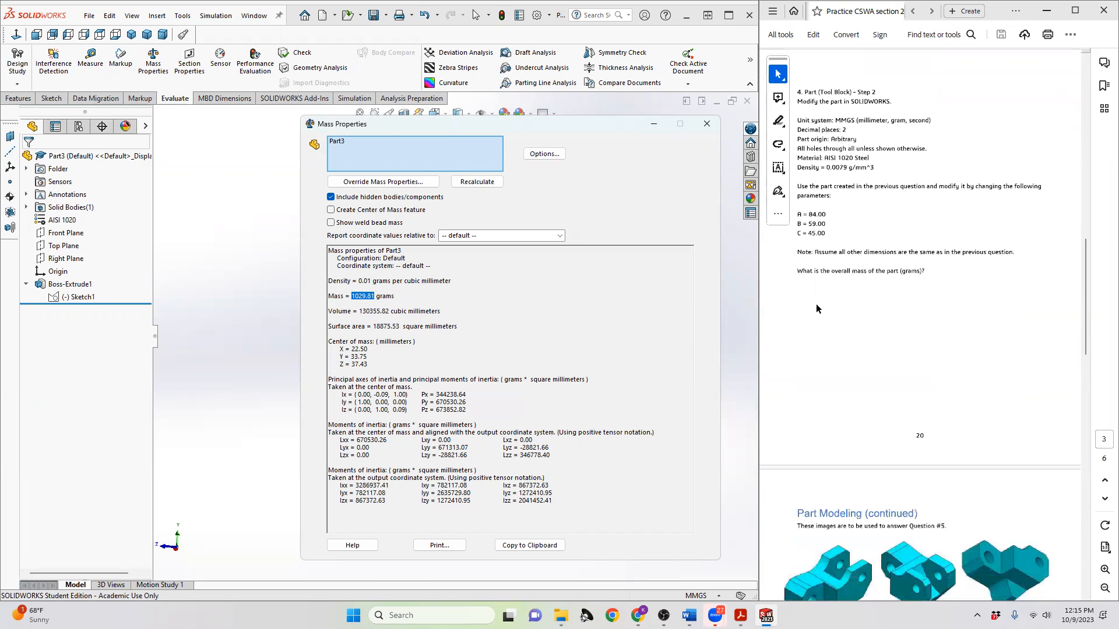
{"action": "scroll", "coordinate": [816, 309], "scroll_direction": "down", "scroll_amount": 2}
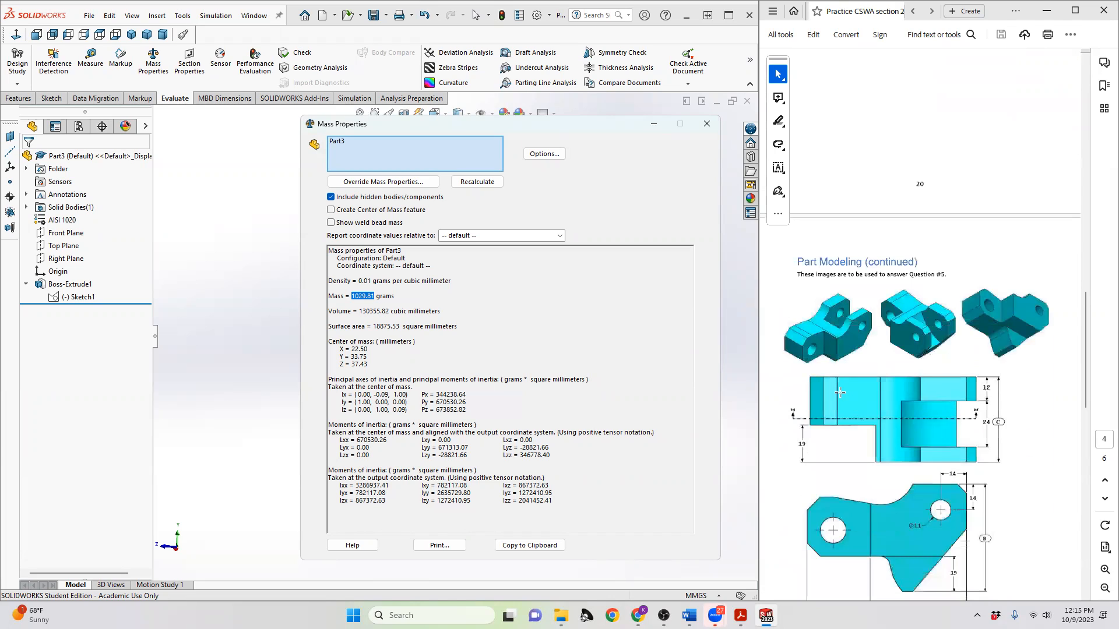
{"action": "scroll", "coordinate": [840, 393], "scroll_direction": "down", "scroll_amount": 1}
{"action": "scroll", "coordinate": [872, 426], "scroll_direction": "down", "scroll_amount": 1}
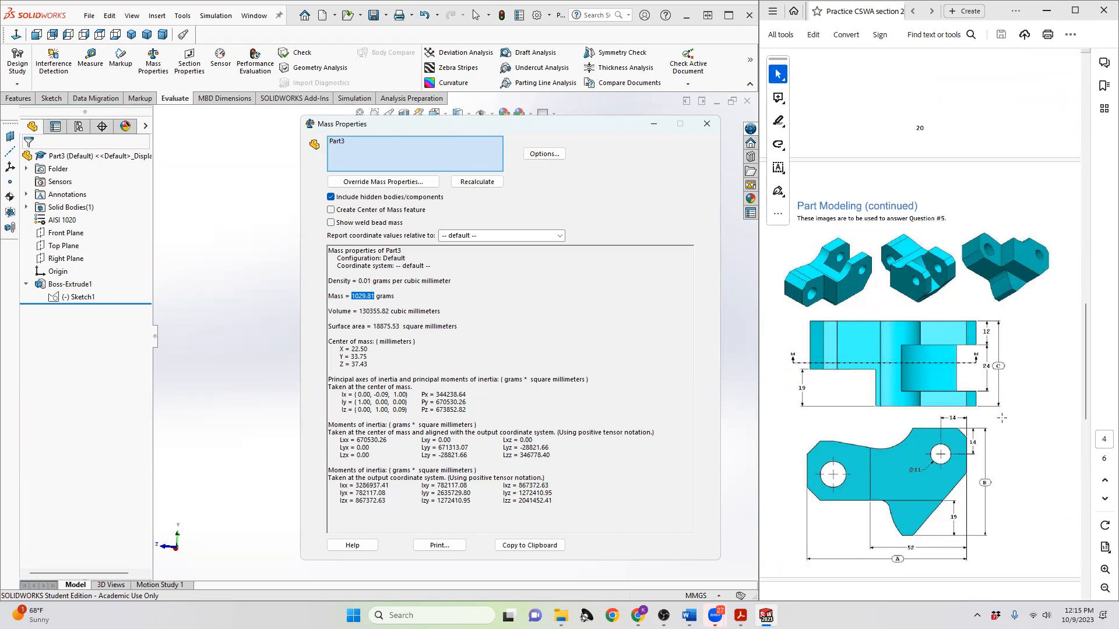
{"action": "scroll", "coordinate": [883, 417], "scroll_direction": "down", "scroll_amount": 3}
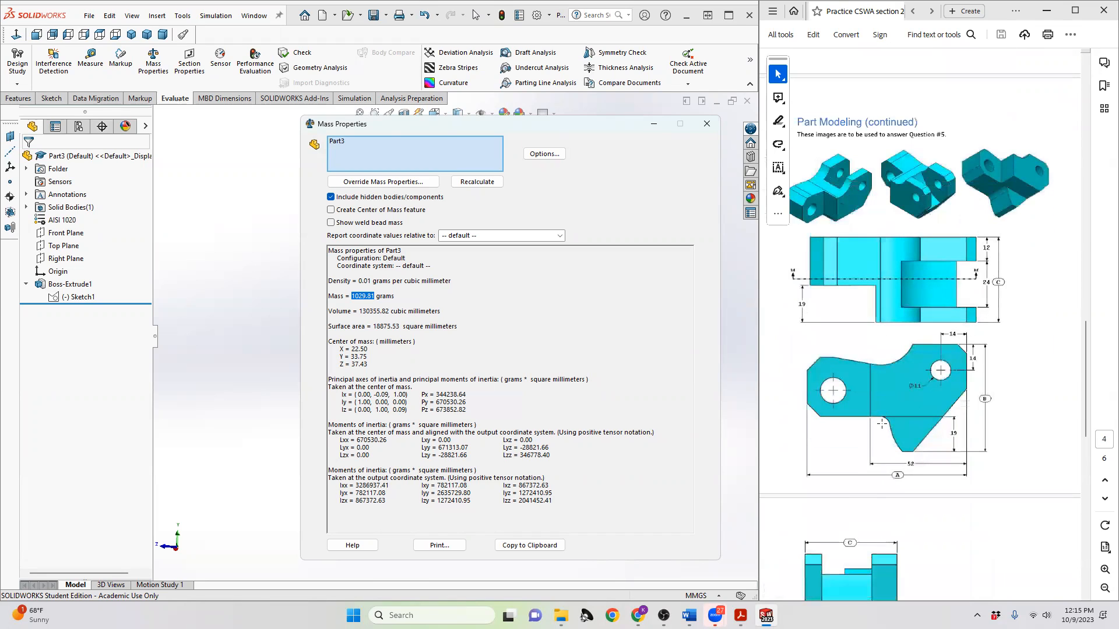
{"action": "scroll", "coordinate": [881, 419], "scroll_direction": "up", "scroll_amount": 5}
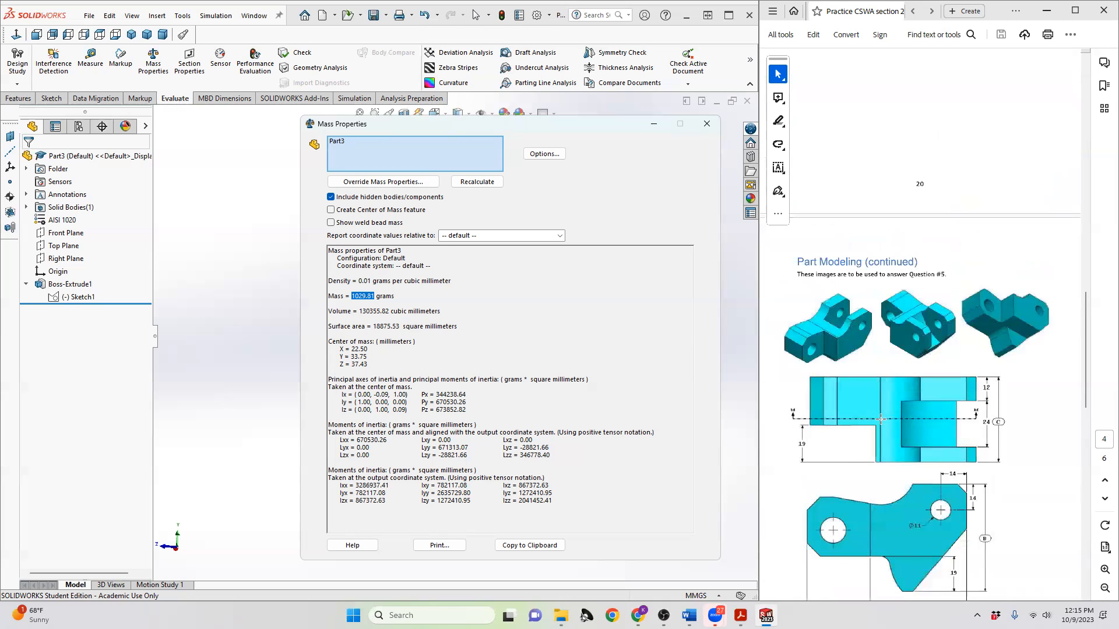
{"action": "scroll", "coordinate": [880, 419], "scroll_direction": "down", "scroll_amount": 10}
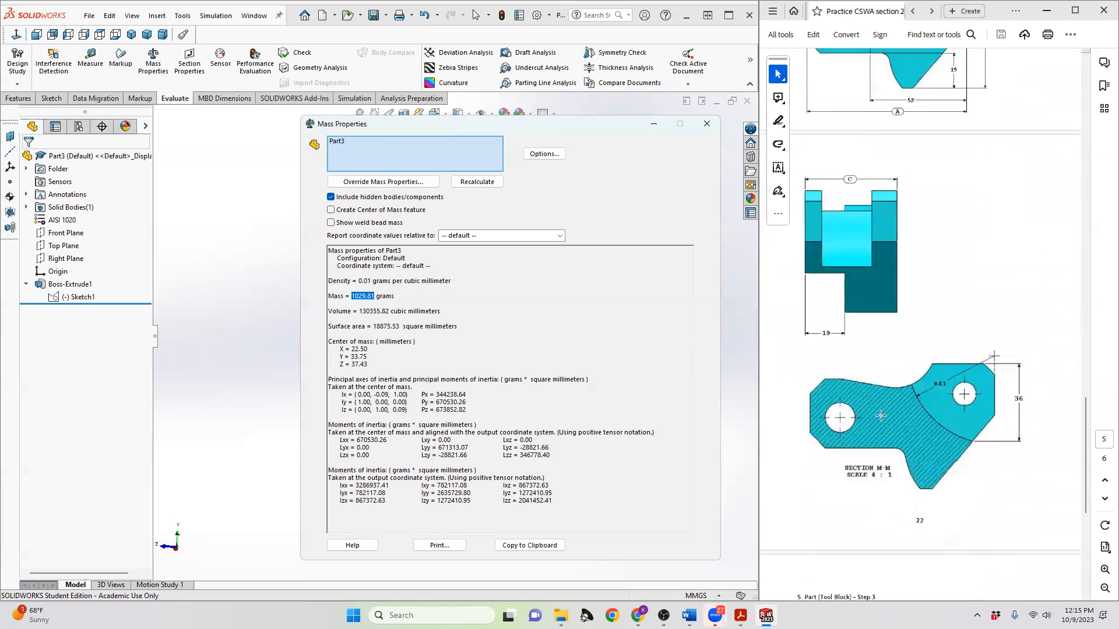
{"action": "scroll", "coordinate": [881, 419], "scroll_direction": "down", "scroll_amount": 2}
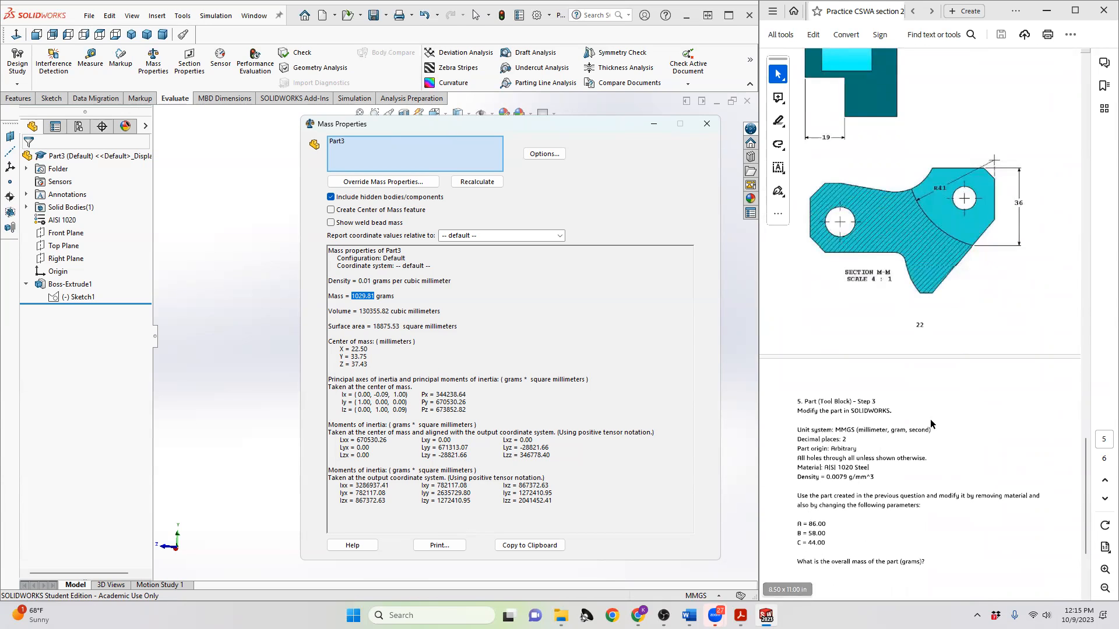
{"action": "scroll", "coordinate": [930, 418], "scroll_direction": "up", "scroll_amount": 6}
{"action": "scroll", "coordinate": [930, 418], "scroll_direction": "up", "scroll_amount": 15}
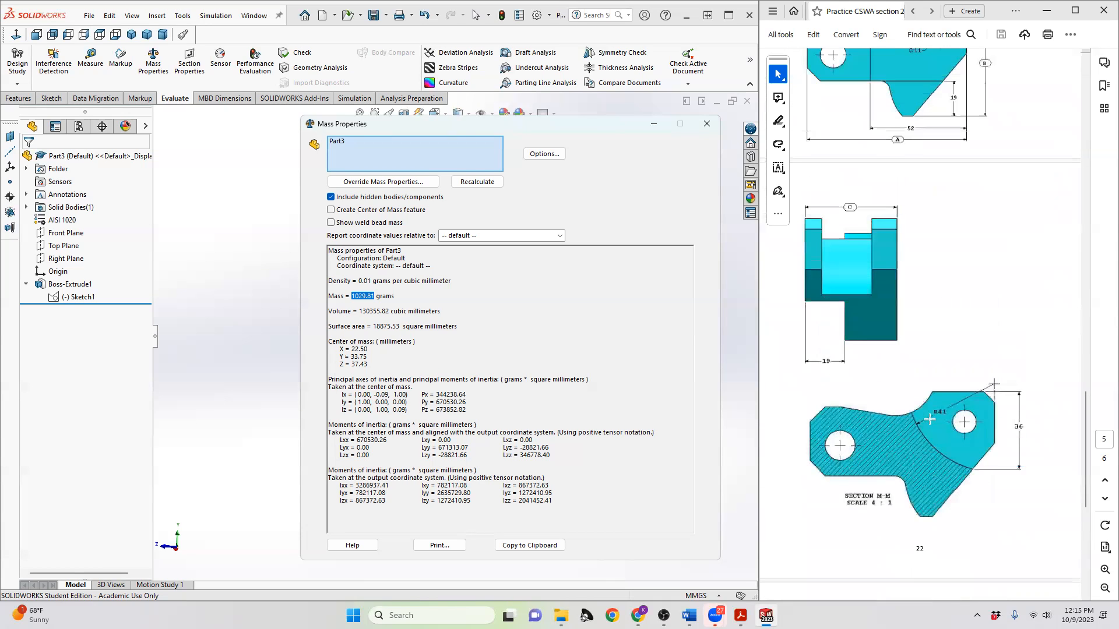
{"action": "scroll", "coordinate": [896, 441], "scroll_direction": "up", "scroll_amount": 5}
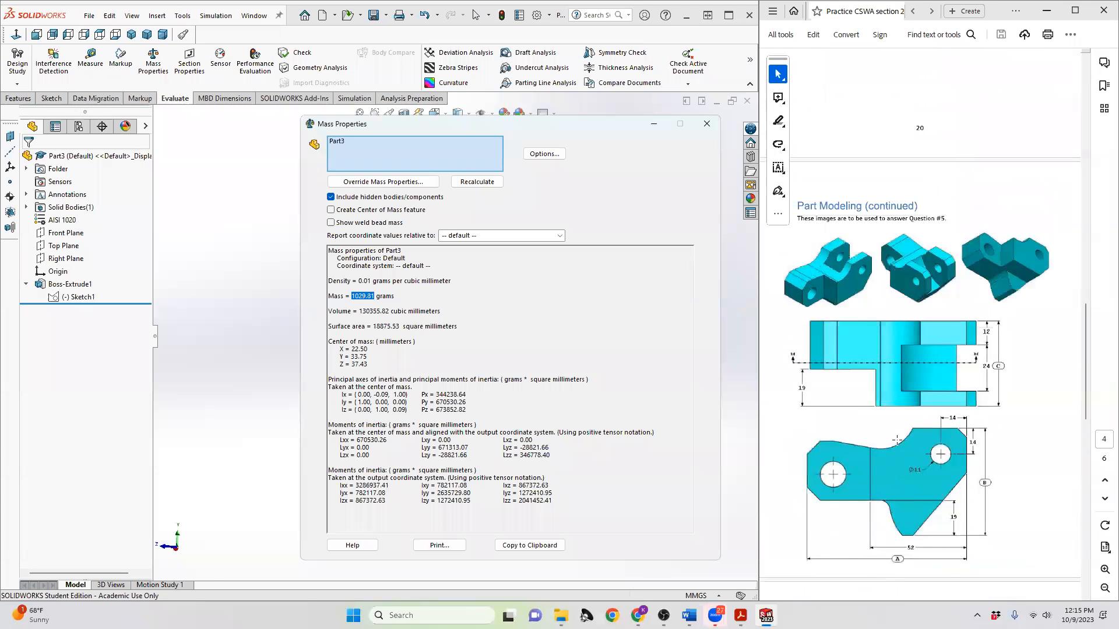
{"action": "scroll", "coordinate": [883, 365], "scroll_direction": "down", "scroll_amount": 3}
{"action": "scroll", "coordinate": [863, 350], "scroll_direction": "down", "scroll_amount": 4}
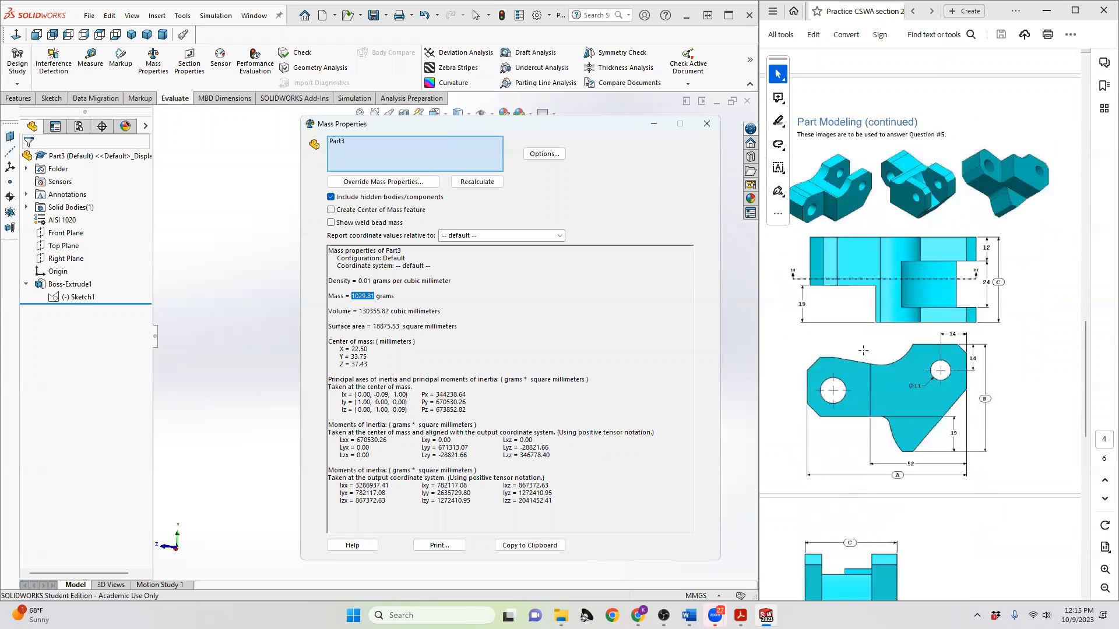
- Recheck the material and parameters listed in questions 3 and 4 and close the mass properties report
{"action": "scroll", "coordinate": [830, 290], "scroll_direction": "up", "scroll_amount": 10}
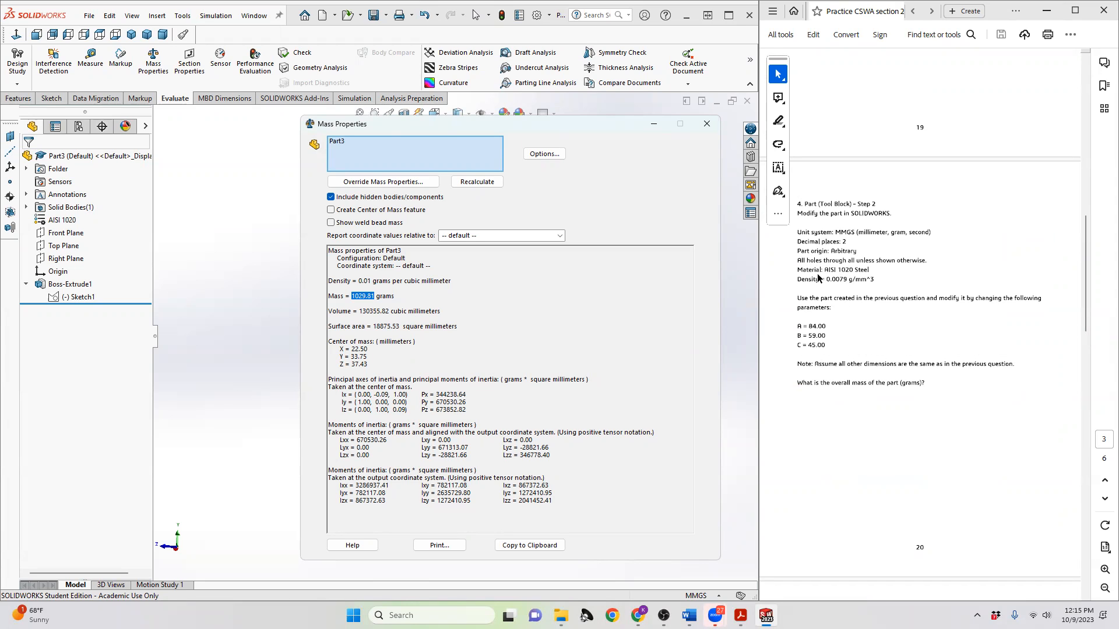
{"action": "scroll", "coordinate": [817, 279], "scroll_direction": "up", "scroll_amount": 7}
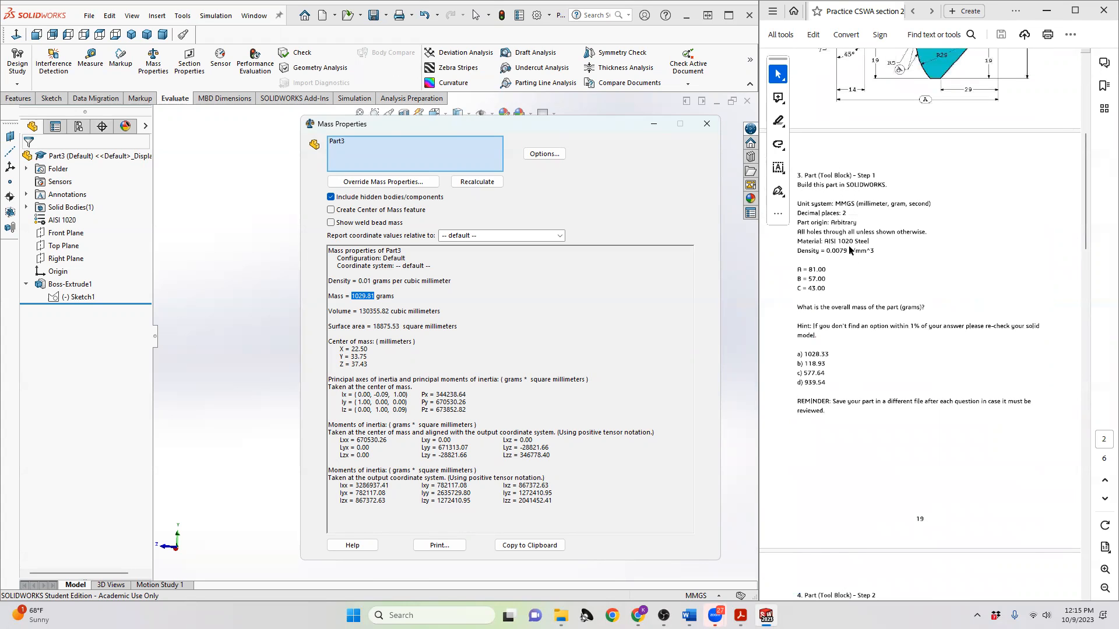
{"action": "scroll", "coordinate": [849, 251], "scroll_direction": "down", "scroll_amount": 7}
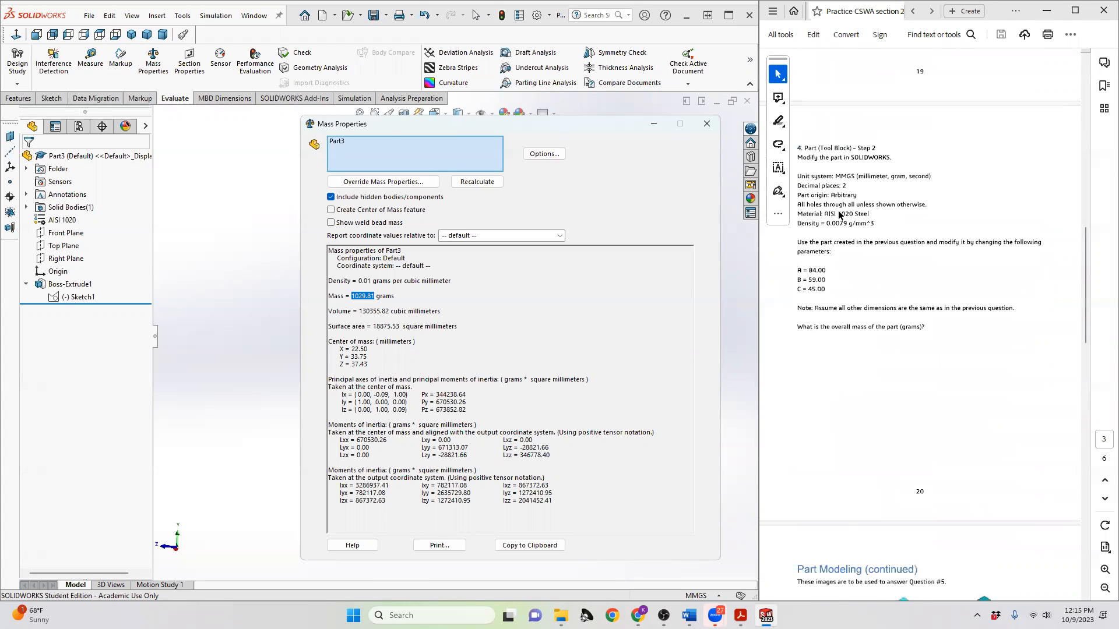
{"action": "left_click", "coordinate": [707, 123]}
- Examine question 5's isometric, top and front views to compare the required cuts with the current part
{"action": "scroll", "coordinate": [871, 263], "scroll_direction": "down", "scroll_amount": 5}
{"action": "scroll", "coordinate": [871, 266], "scroll_direction": "down", "scroll_amount": 4}
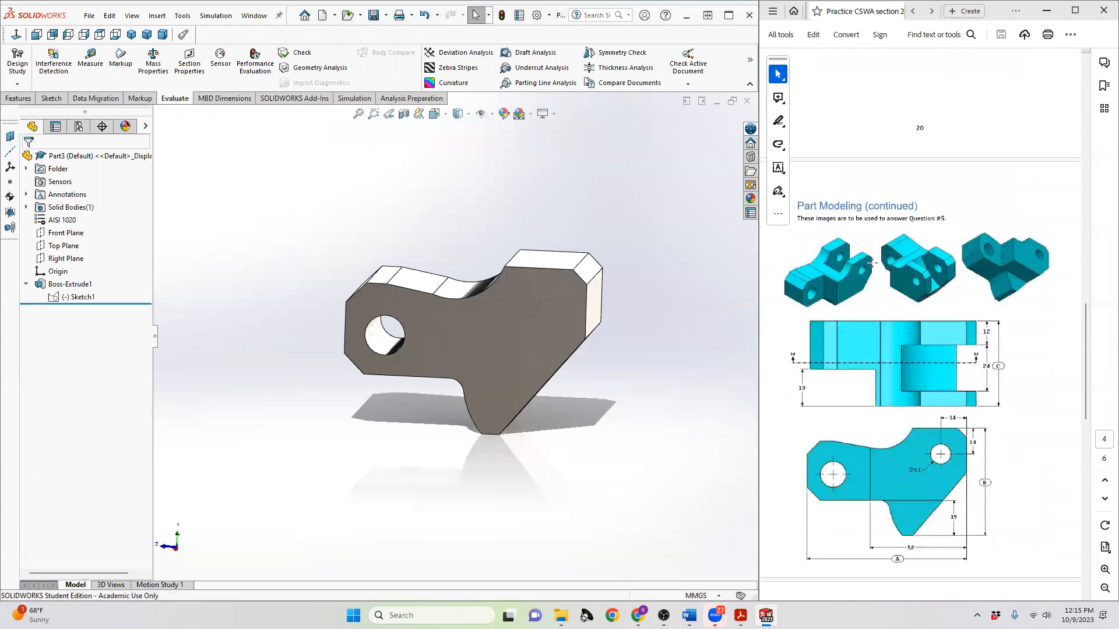
{"action": "scroll", "coordinate": [850, 306], "scroll_direction": "up", "scroll_amount": 1}
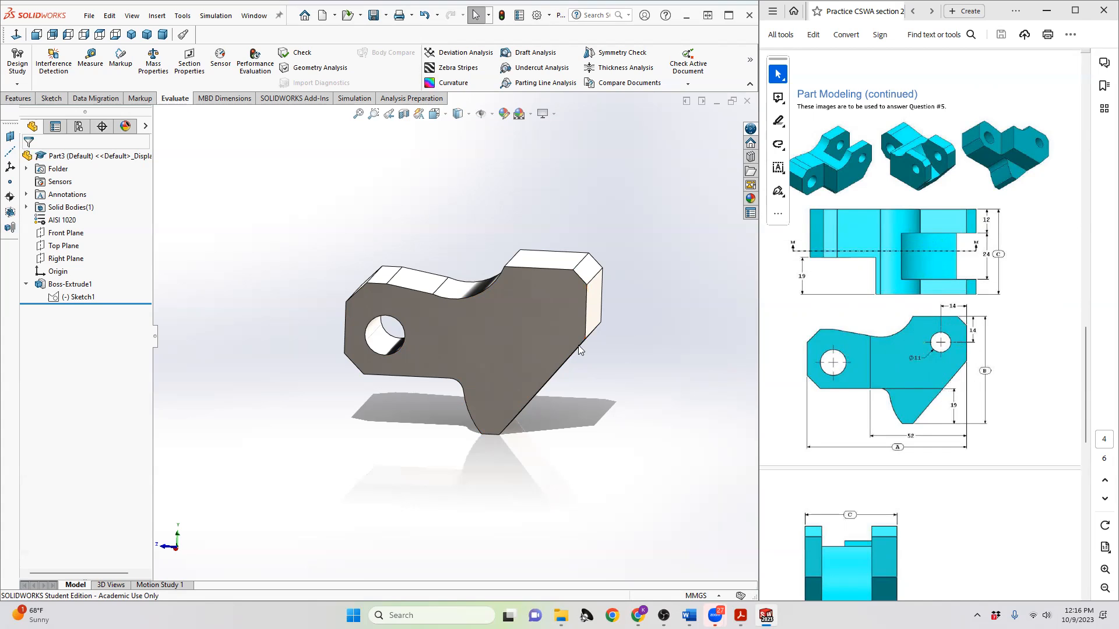
- Open the extrusion's base sketch for editing in the right view and sketch a circle about 13.6 mm in diameter in the upper-right lobe
{"action": "left_click", "coordinate": [78, 298]}
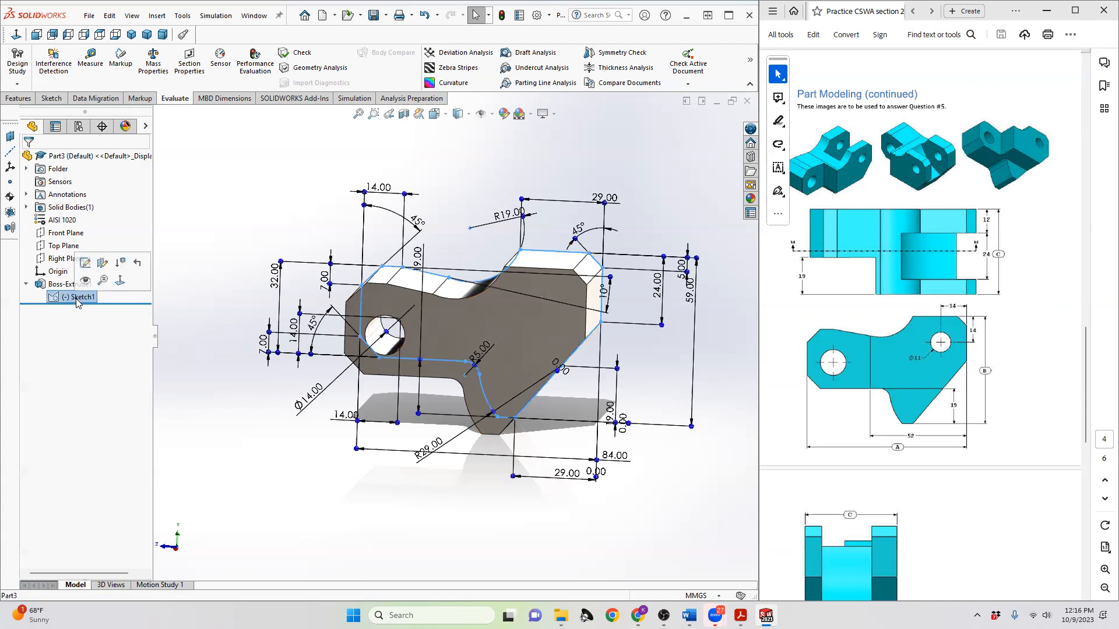
{"action": "left_click", "coordinate": [85, 264]}
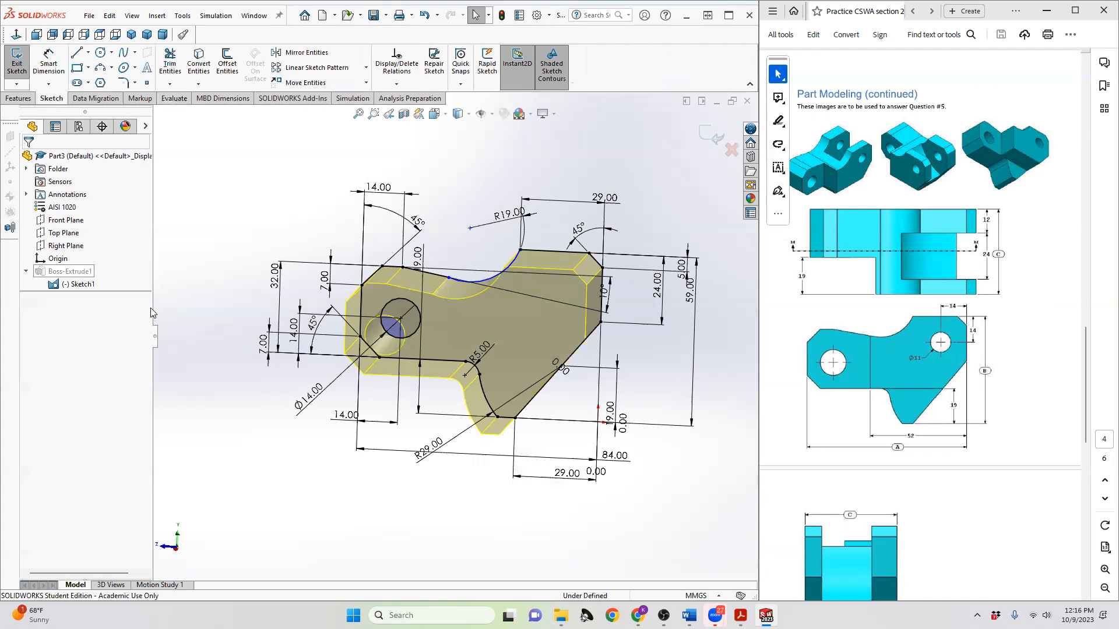
{"action": "left_click", "coordinate": [434, 114]}
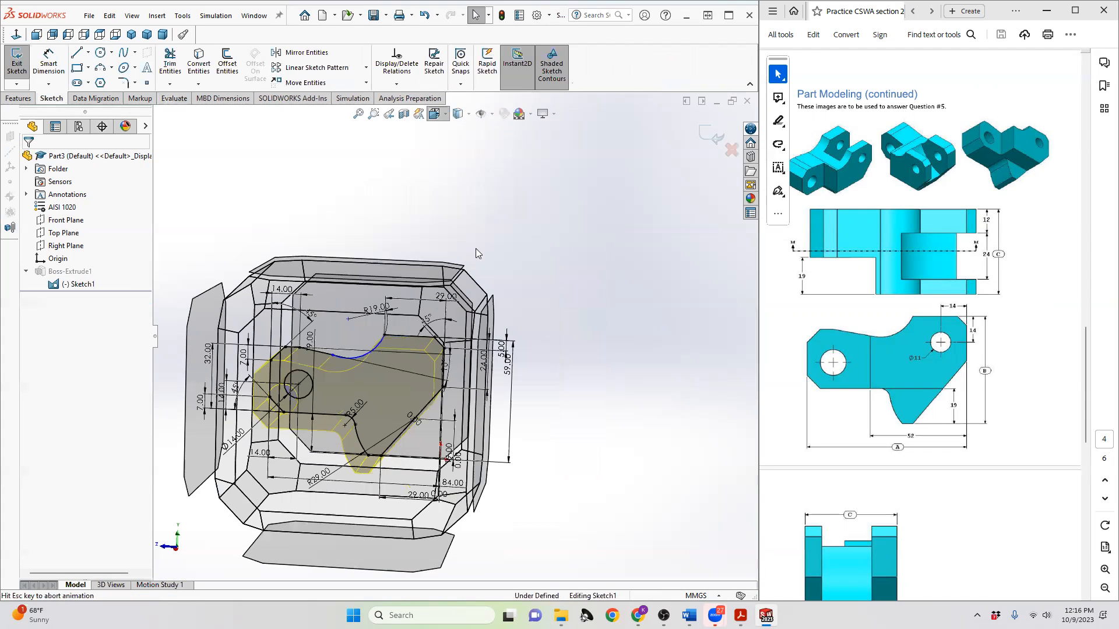
{"action": "left_click", "coordinate": [335, 338]}
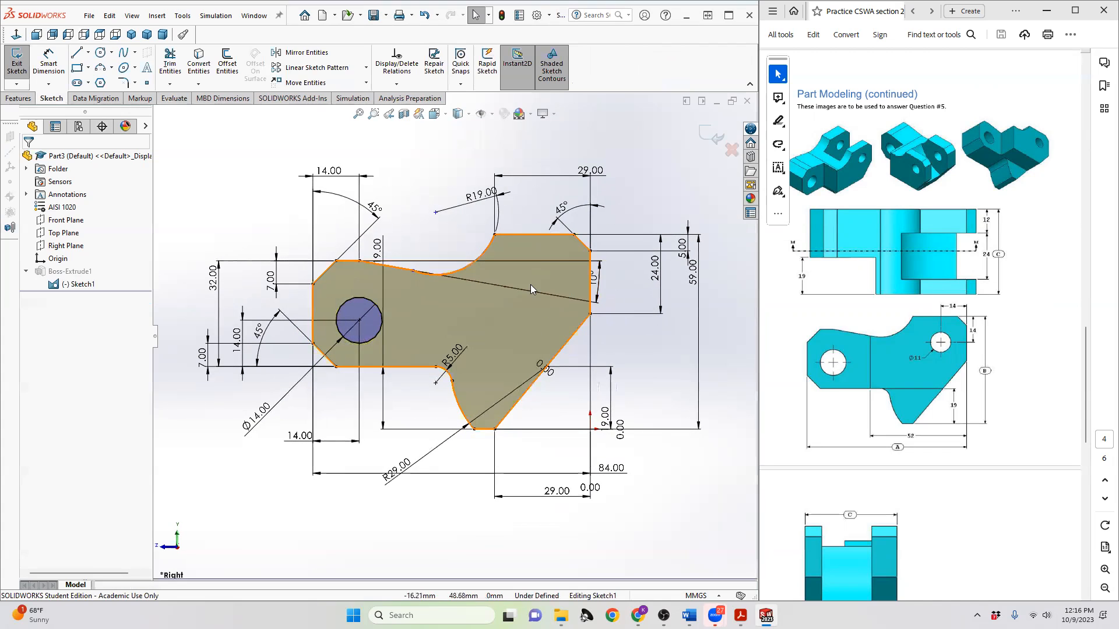
{"action": "left_click", "coordinate": [100, 53]}
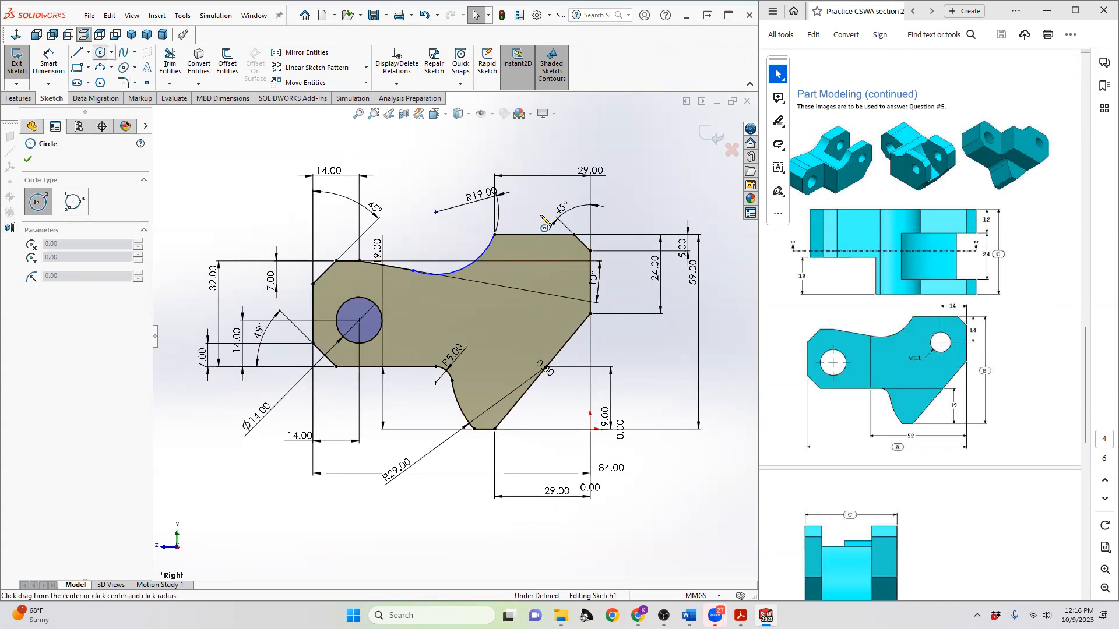
{"action": "left_click", "coordinate": [553, 267]}
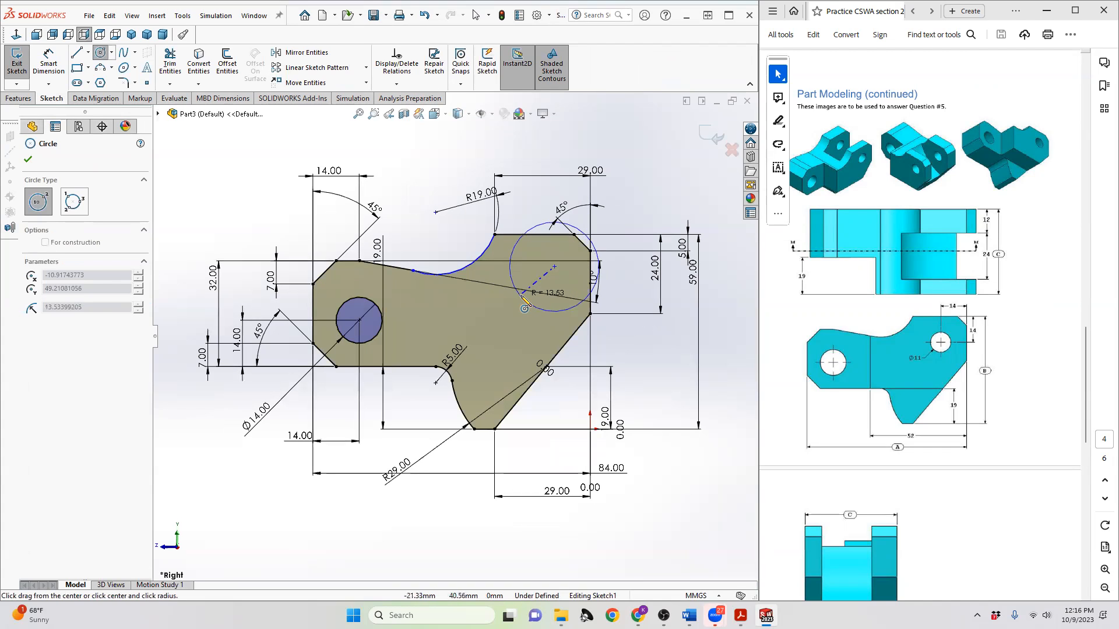
{"action": "left_click", "coordinate": [558, 289]}
- Locate the new circle's centre 14 mm from the profile's right vertical edge and 14 mm below its top edge
{"action": "left_click", "coordinate": [49, 63]}
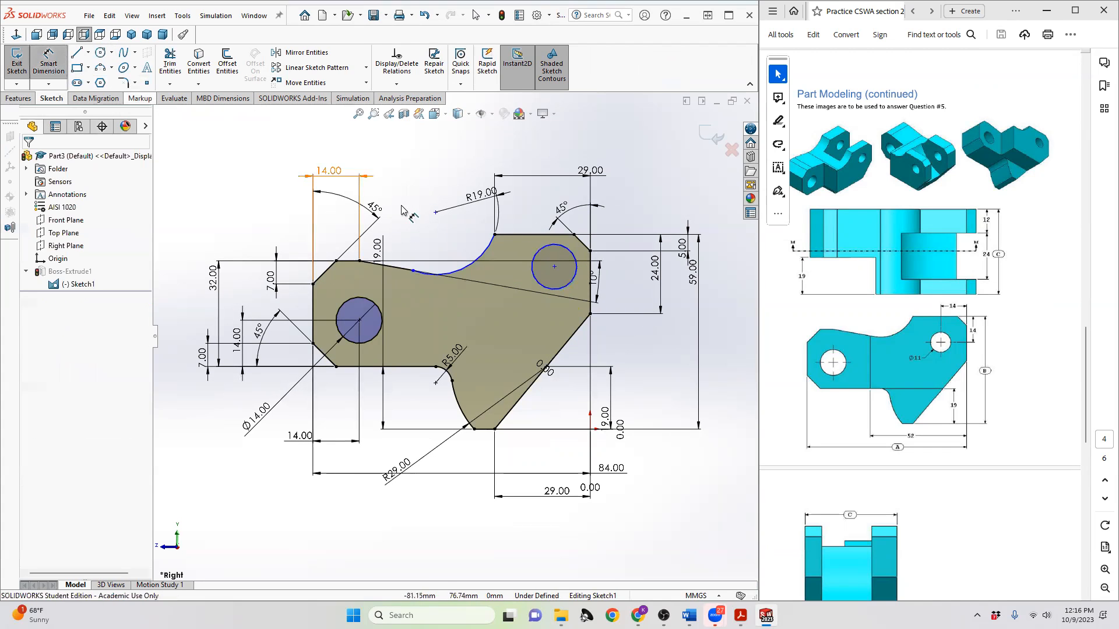
{"action": "left_click", "coordinate": [554, 267]}
{"action": "left_click", "coordinate": [591, 281]}
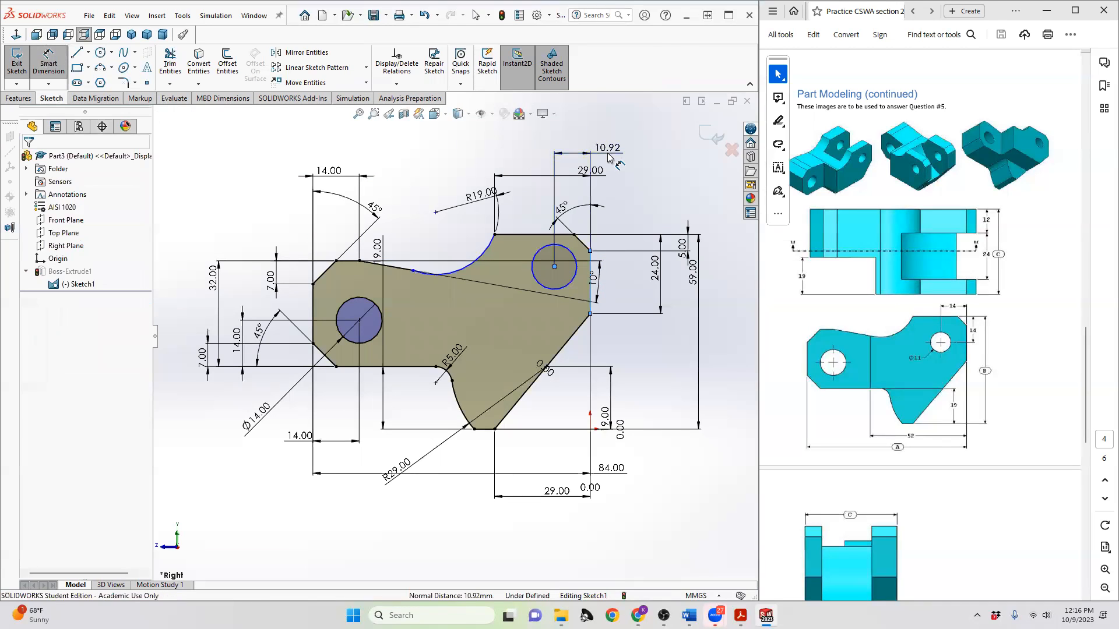
{"action": "left_click", "coordinate": [609, 156]}
{"action": "type", "text": "14"}
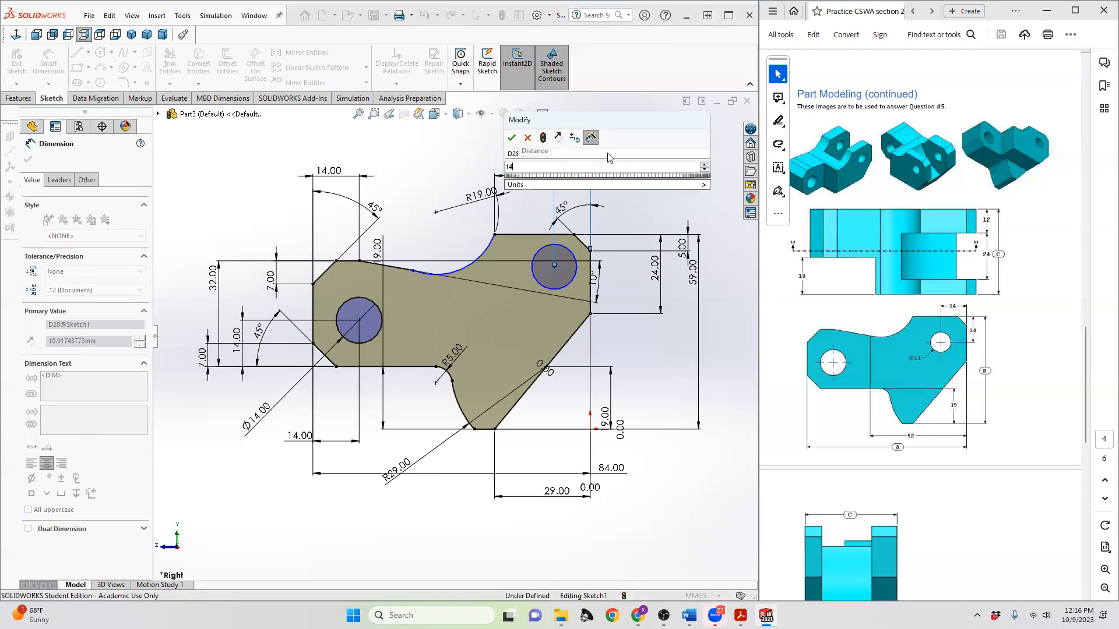
{"action": "key", "text": "Return"}
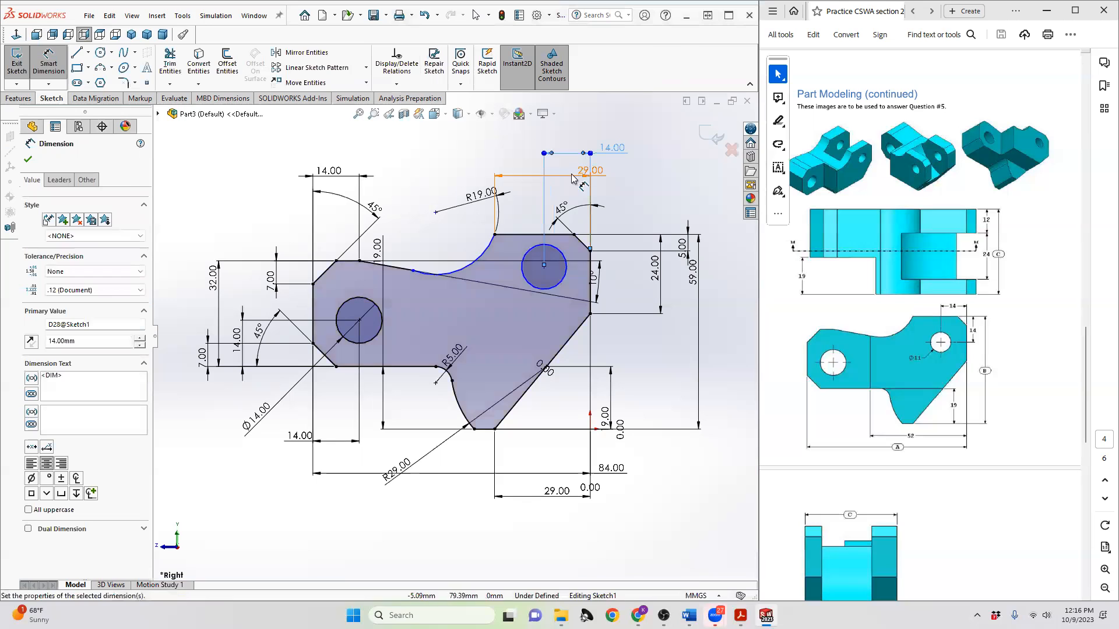
{"action": "left_click", "coordinate": [543, 266]}
{"action": "left_click", "coordinate": [541, 234]}
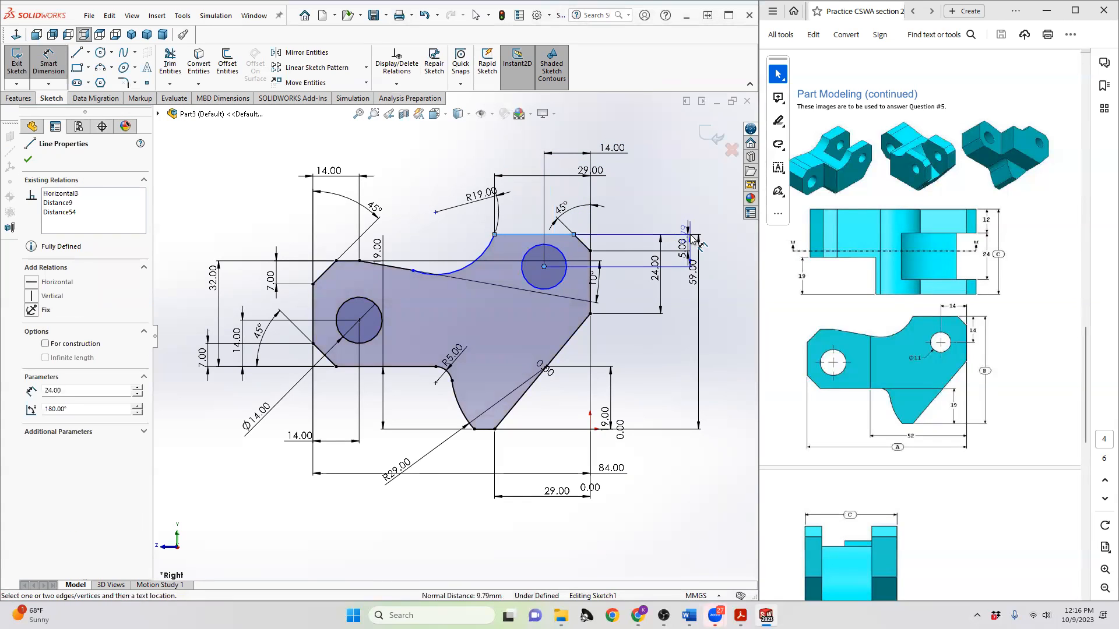
{"action": "left_click", "coordinate": [725, 239]}
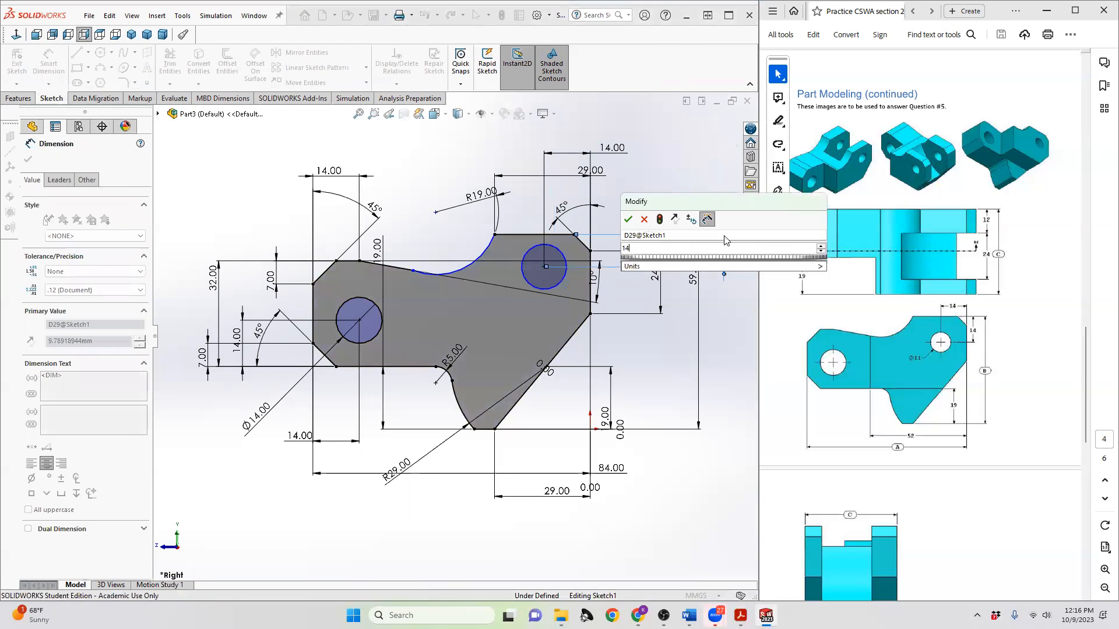
{"action": "type", "text": "14"}
{"action": "key", "text": "Return"}
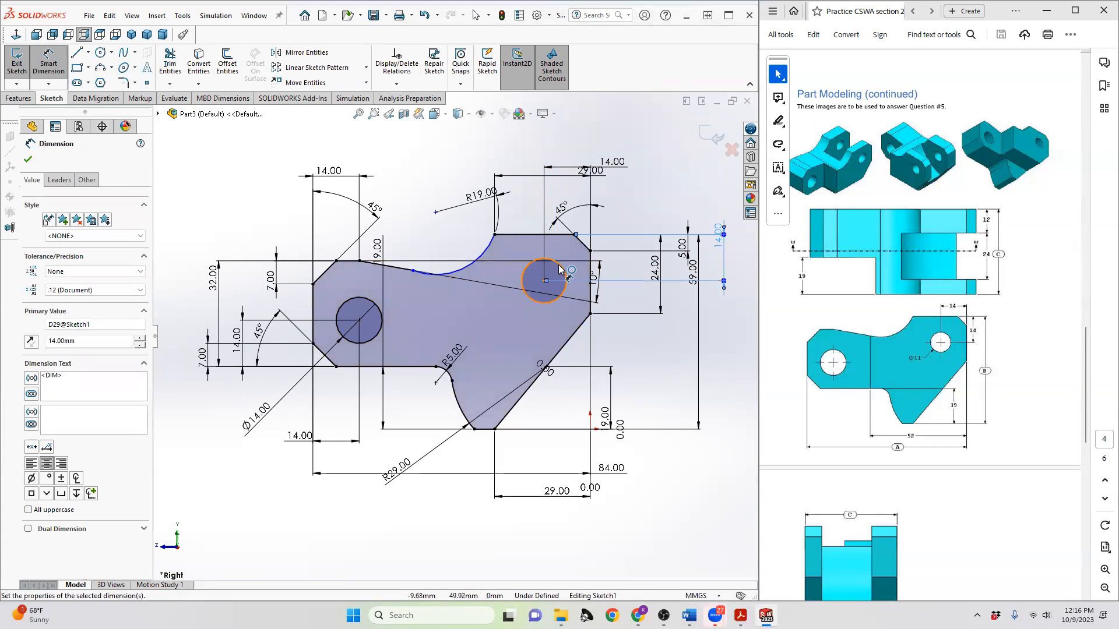
- Dimension the new circle in the upper-right lobe with a diameter of 11 mm
{"action": "left_click", "coordinate": [559, 268]}
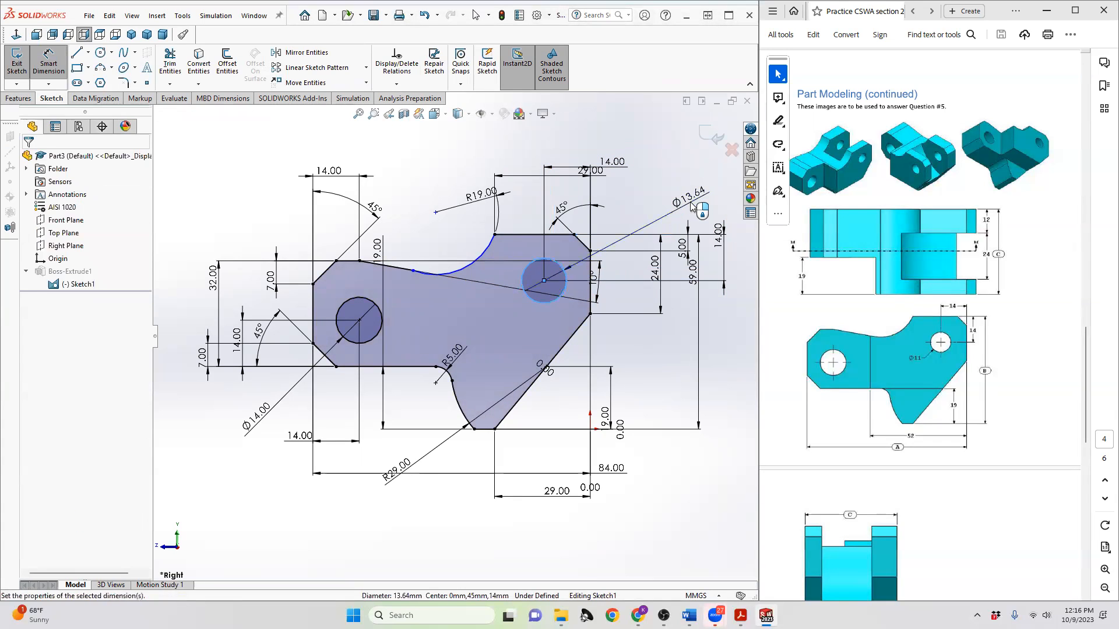
{"action": "left_click", "coordinate": [691, 204]}
{"action": "type", "text": "11"}
{"action": "key", "text": "Return"}
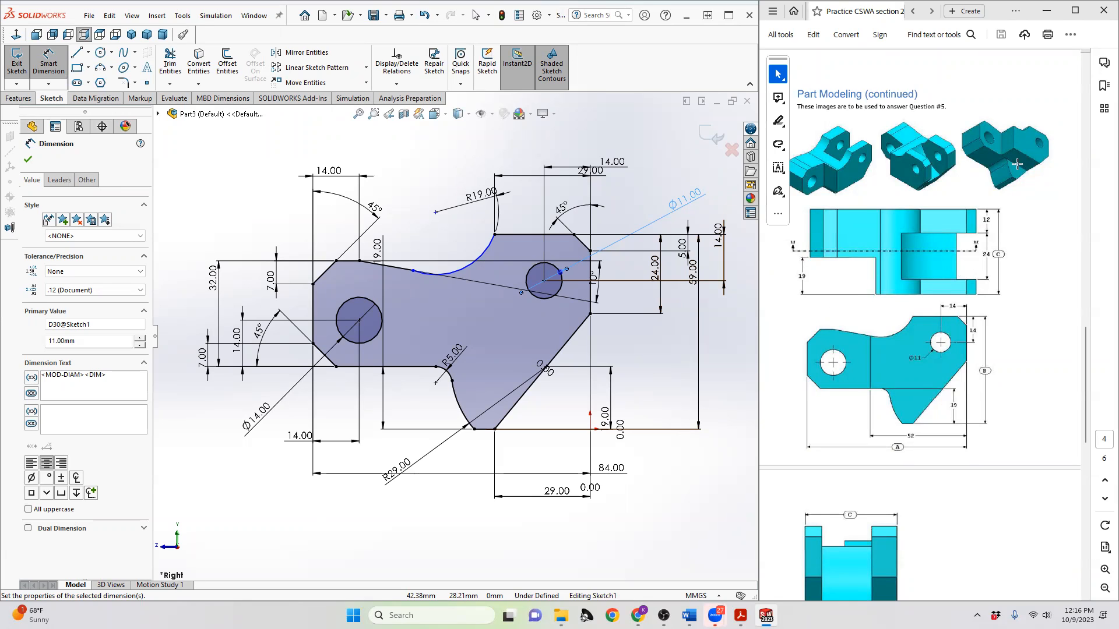
- Examine question 5's end view, section M-M, top view and front view to work out where material must be removed
{"action": "scroll", "coordinate": [988, 172], "scroll_direction": "down", "scroll_amount": 3}
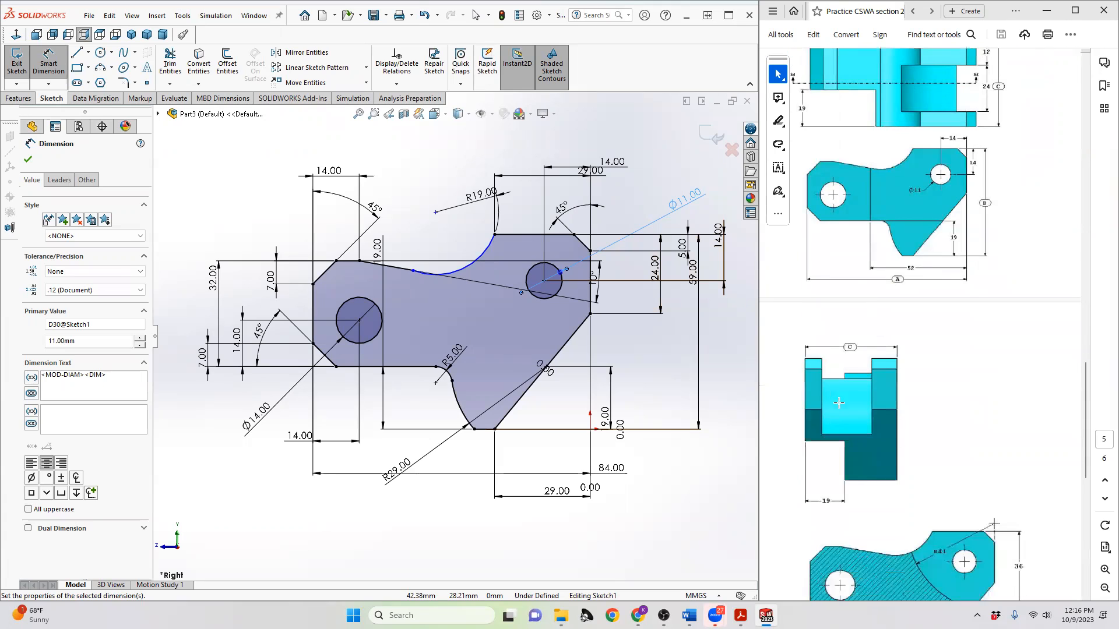
{"action": "scroll", "coordinate": [839, 403], "scroll_direction": "down", "scroll_amount": 1}
{"action": "scroll", "coordinate": [839, 431], "scroll_direction": "down", "scroll_amount": 1}
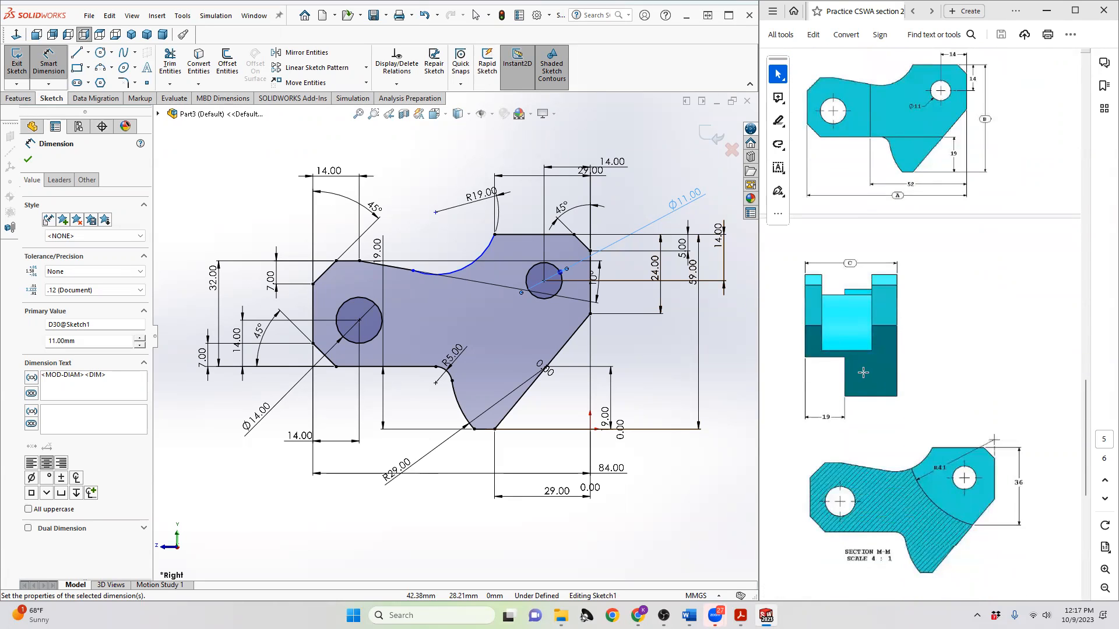
{"action": "scroll", "coordinate": [851, 376], "scroll_direction": "up", "scroll_amount": 3}
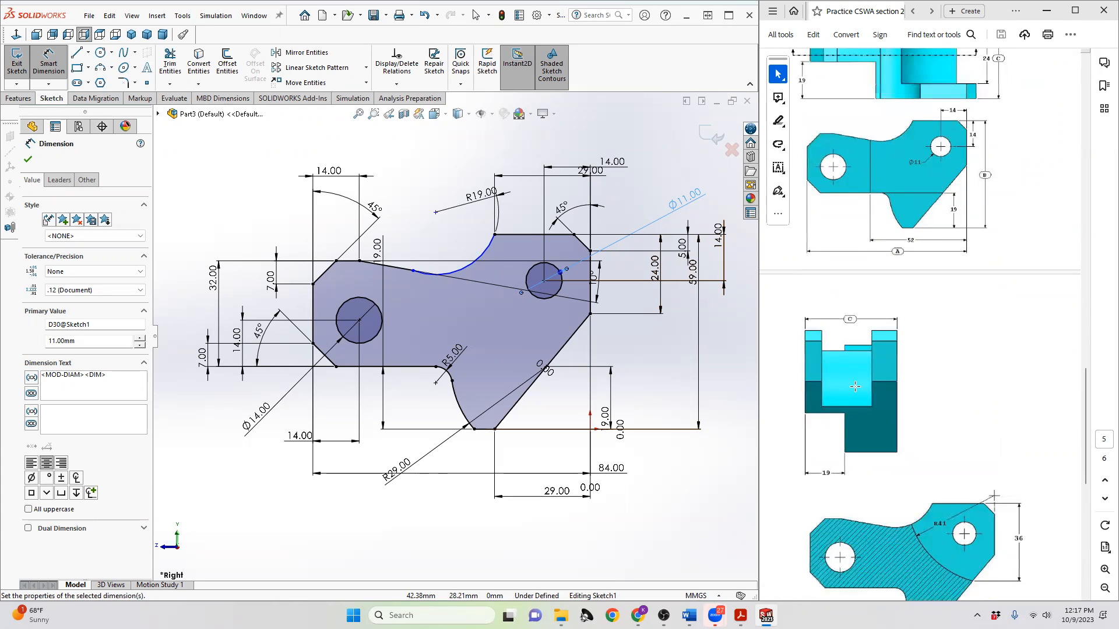
{"action": "scroll", "coordinate": [912, 330], "scroll_direction": "up", "scroll_amount": 1}
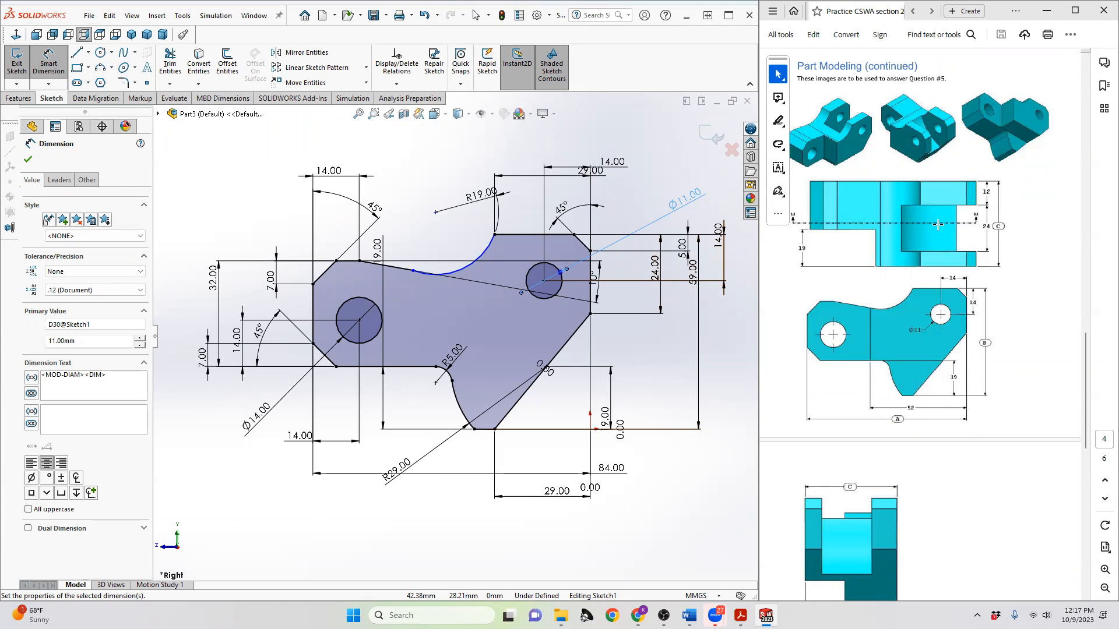
{"action": "scroll", "coordinate": [938, 226], "scroll_direction": "up", "scroll_amount": 1}
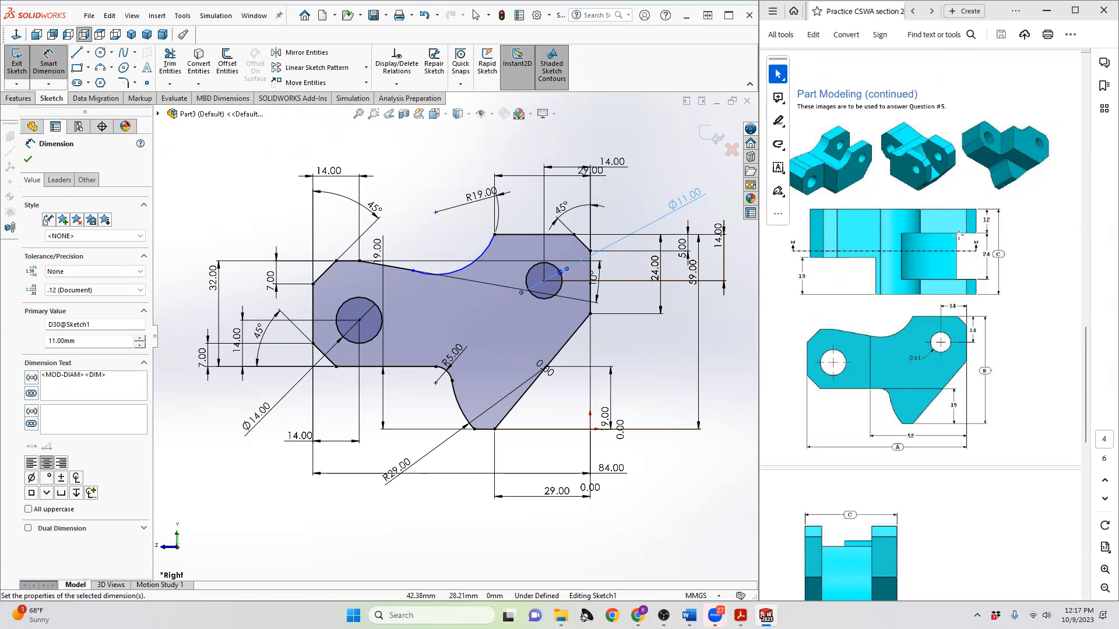
{"action": "scroll", "coordinate": [954, 244], "scroll_direction": "down", "scroll_amount": 1}
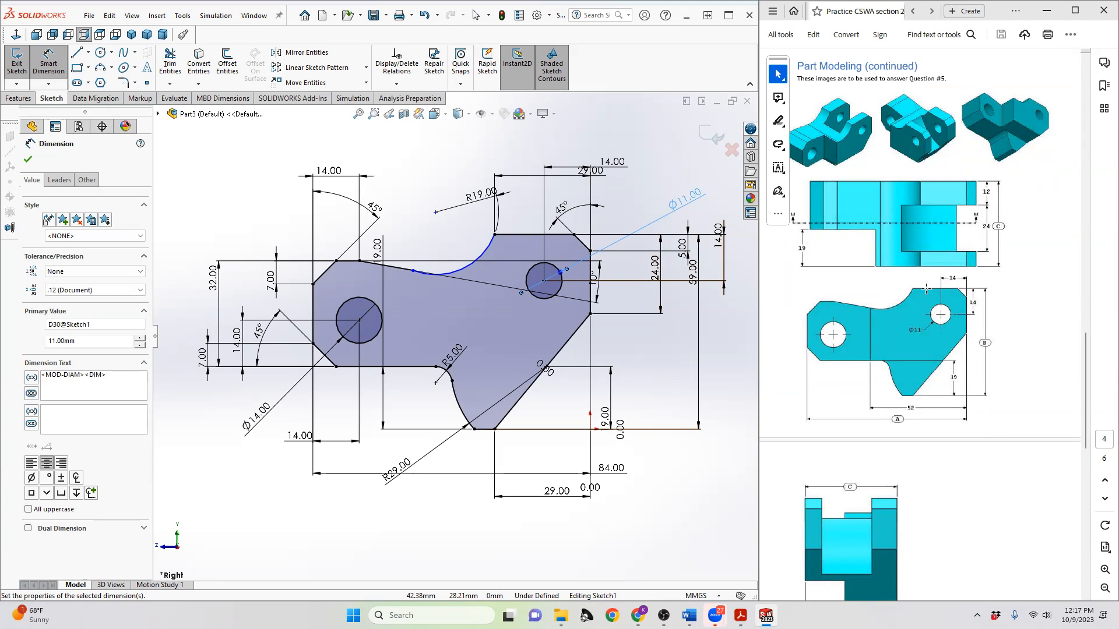
{"action": "scroll", "coordinate": [926, 289], "scroll_direction": "down", "scroll_amount": 1}
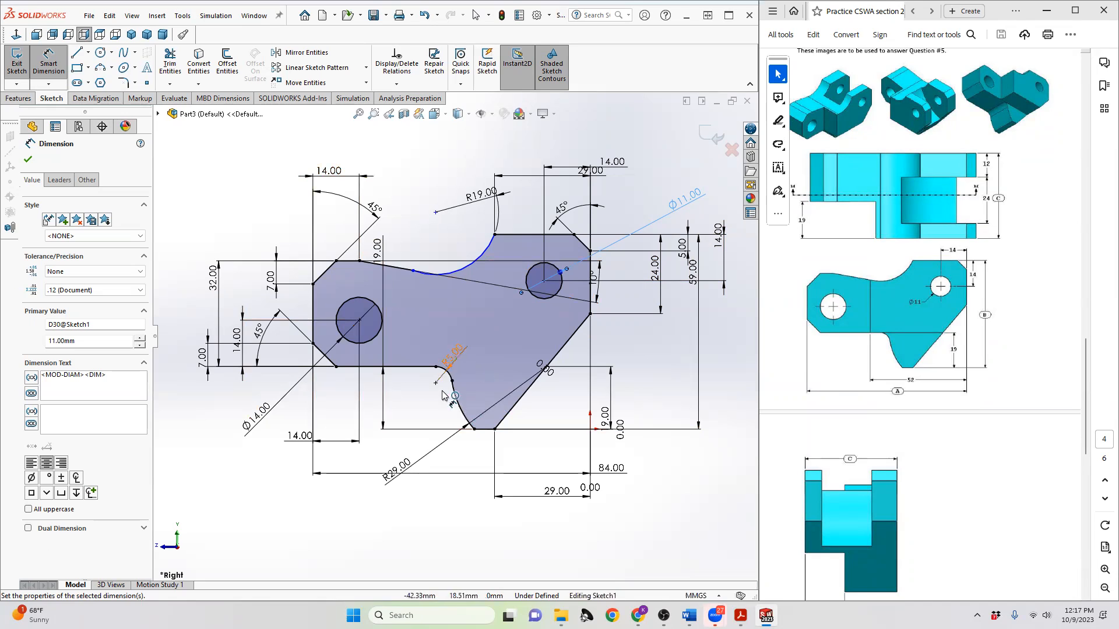
- Sketch a horizontal line about 34 mm long from the R5 fillet's upper end to the slanted right edge
{"action": "left_click", "coordinate": [77, 54]}
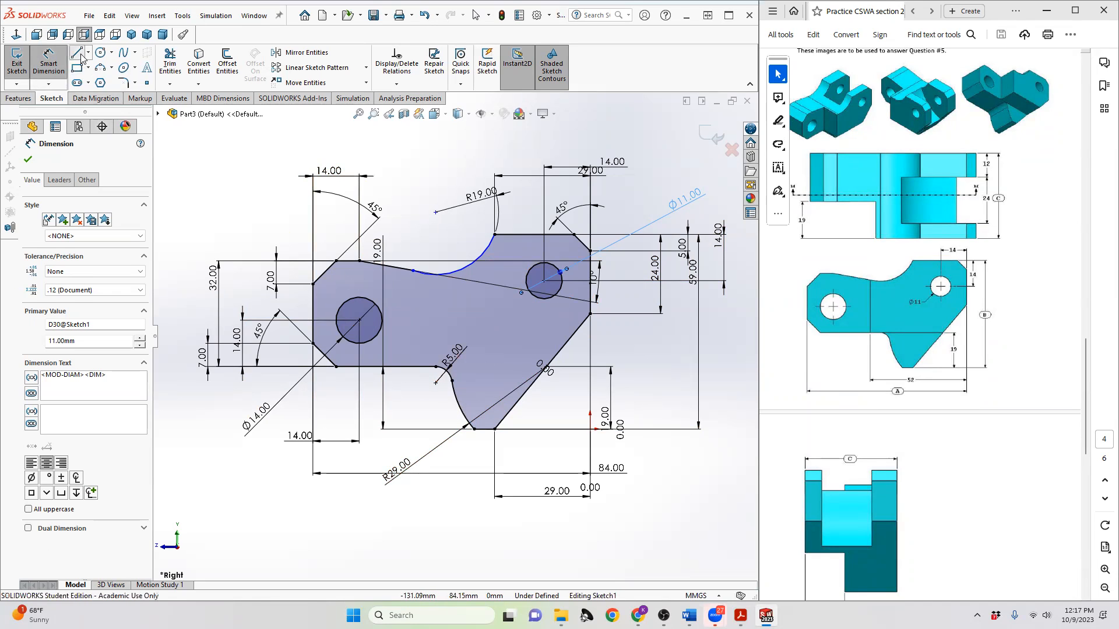
{"action": "left_click", "coordinate": [436, 367]}
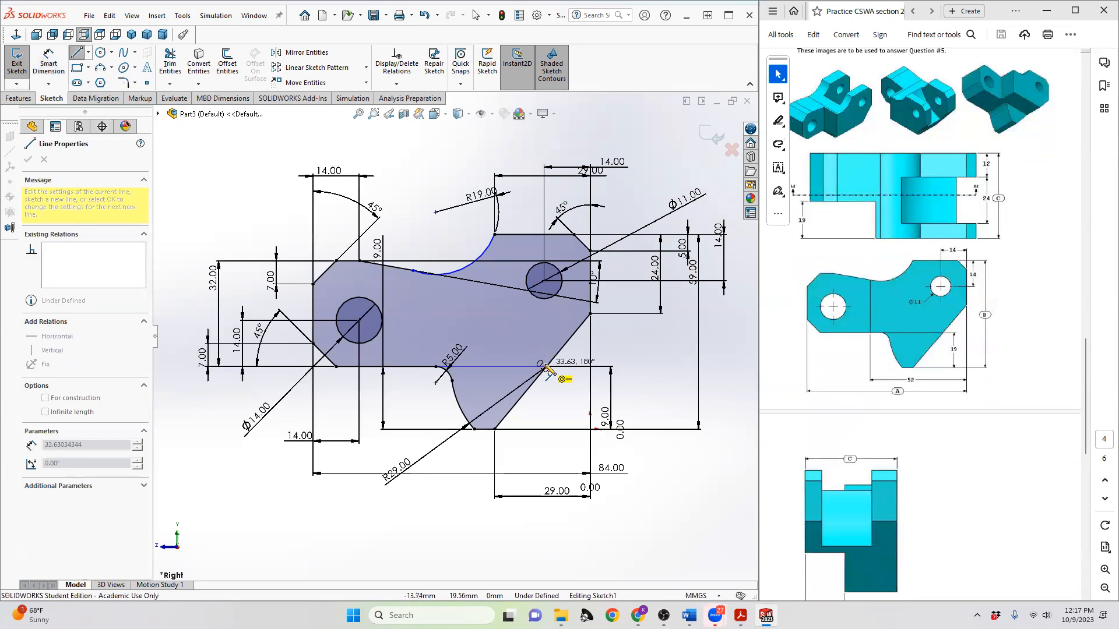
{"action": "left_click", "coordinate": [546, 367]}
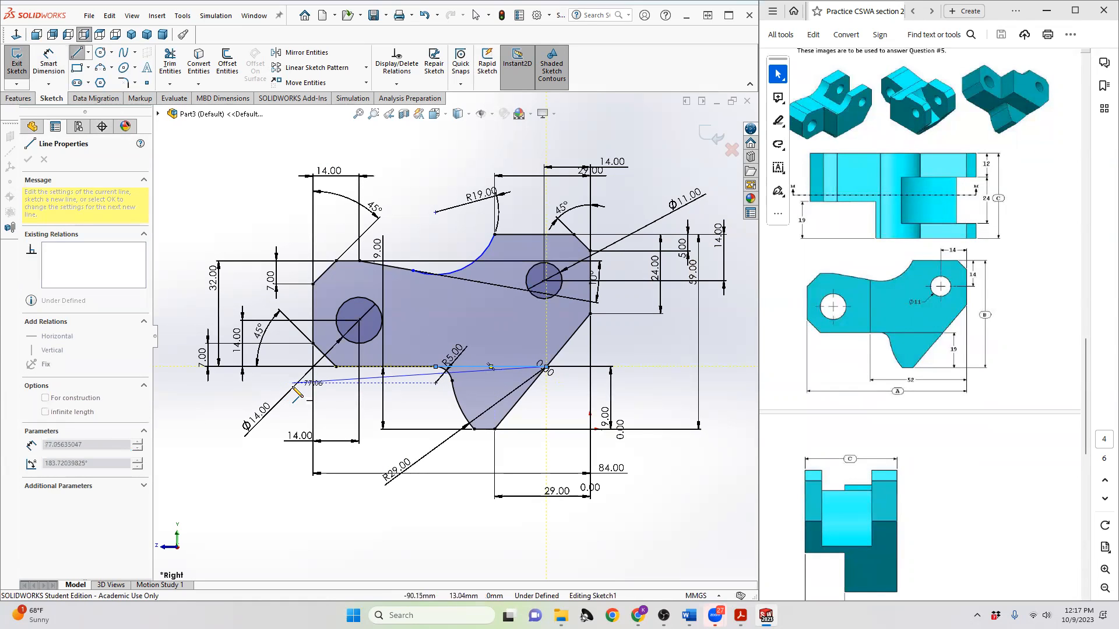
{"action": "key", "text": "Escape"}
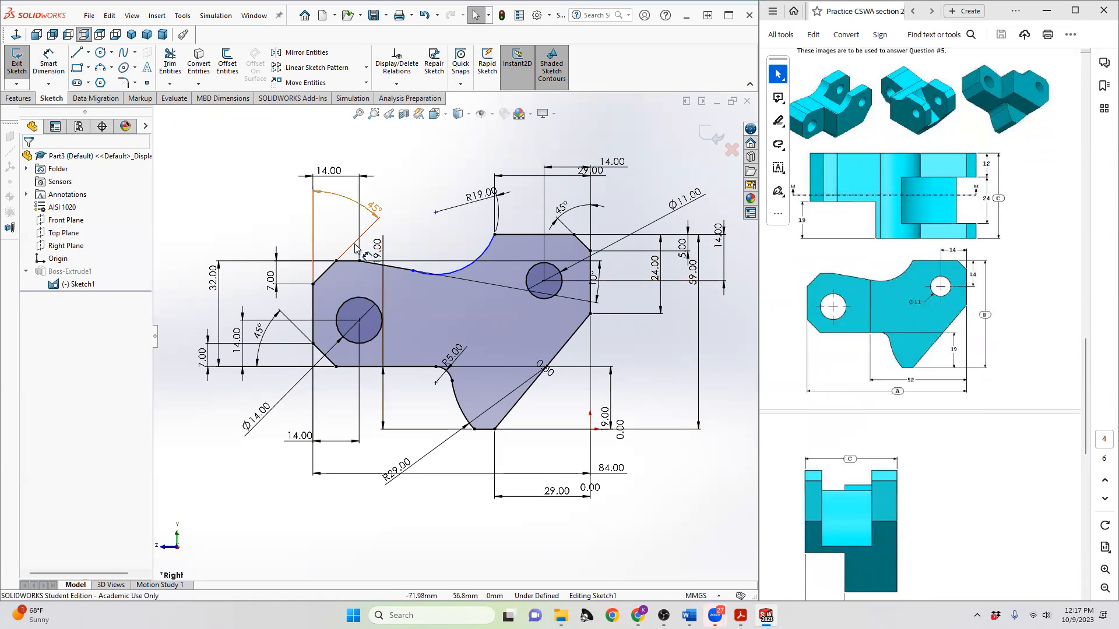
- Sketch a vertical line about 29 mm long from the left arm's lower edge up to its sloped upper edge
{"action": "left_click", "coordinate": [74, 56]}
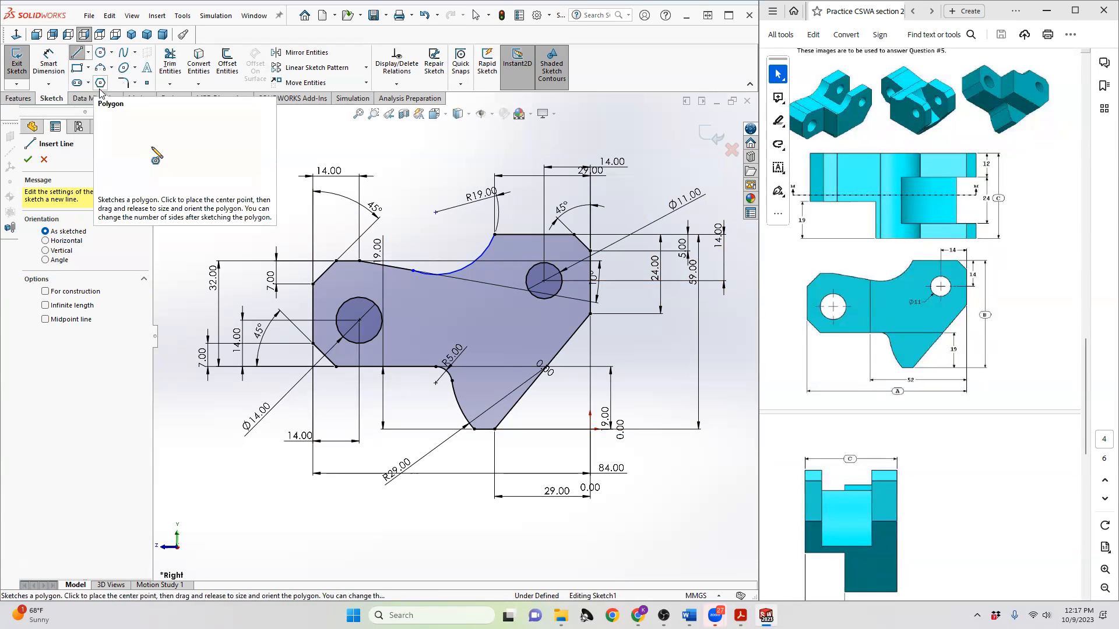
{"action": "left_click", "coordinate": [407, 367]}
{"action": "left_click", "coordinate": [407, 270]}
{"action": "key", "text": "Escape"}
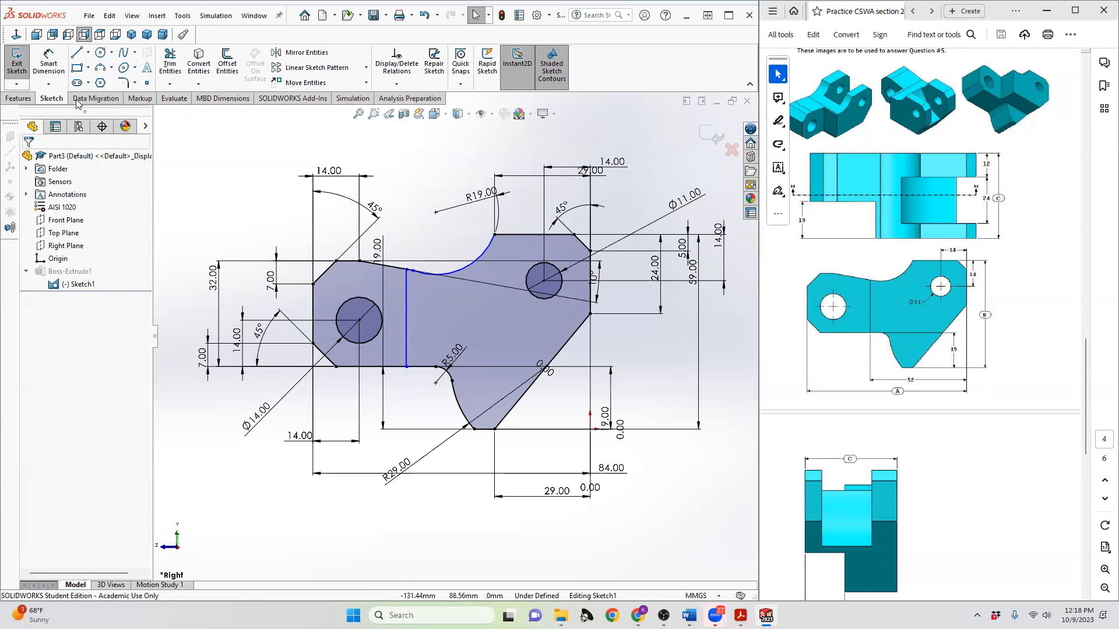
- Dimension the new vertical line 52 mm from the profile's right vertical edge
{"action": "left_click", "coordinate": [48, 63]}
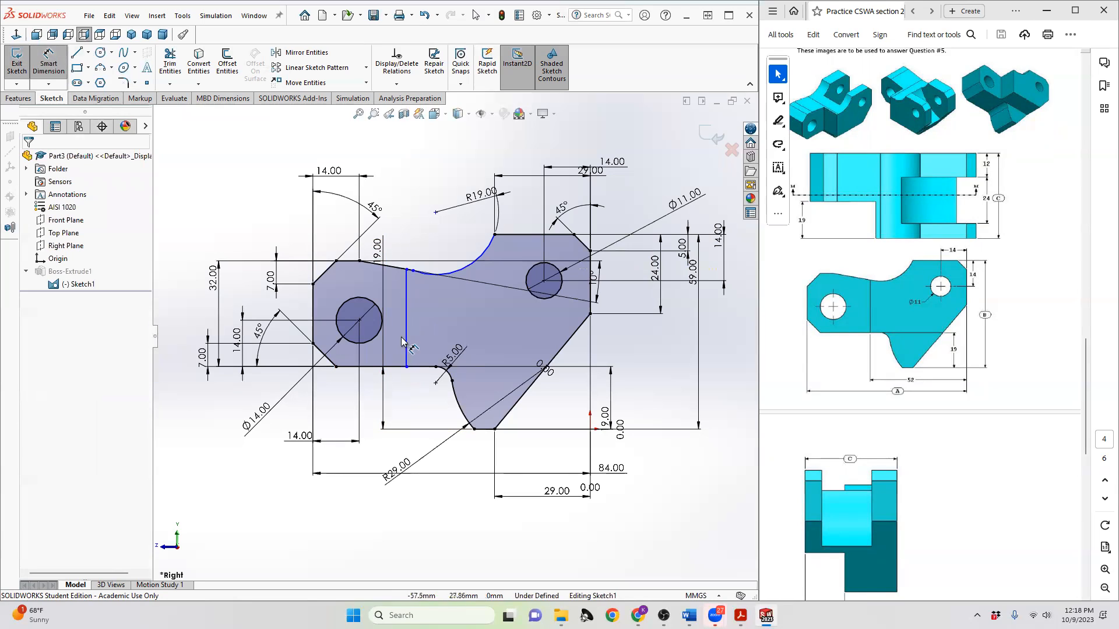
{"action": "left_click", "coordinate": [406, 329]}
{"action": "left_click", "coordinate": [592, 312]}
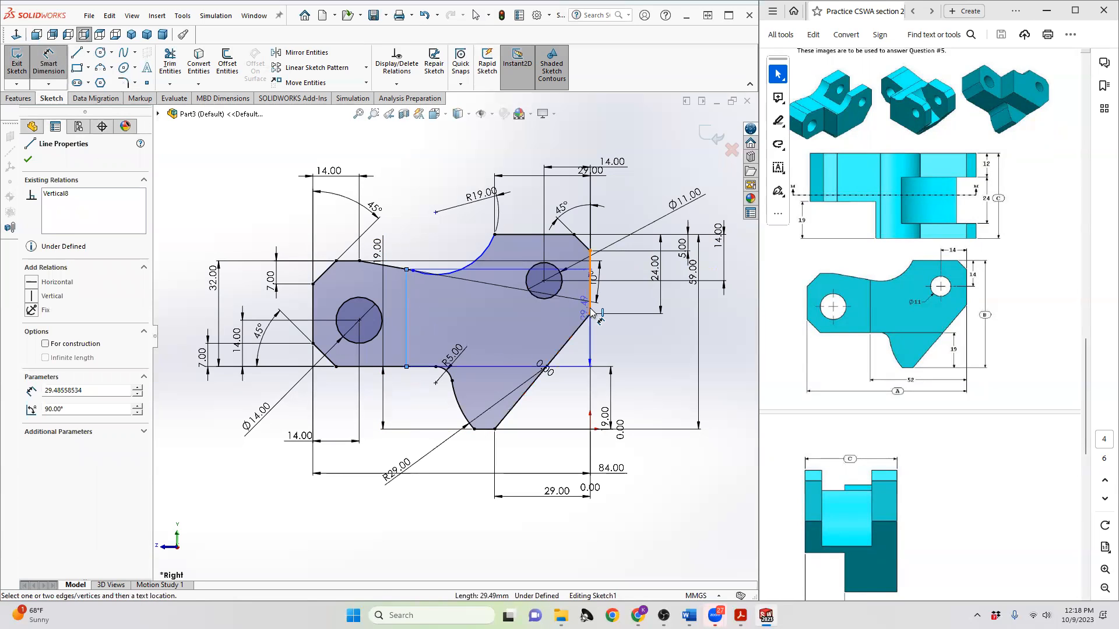
{"action": "left_click", "coordinate": [602, 525]}
{"action": "type", "text": "52"}
{"action": "key", "text": "Return"}
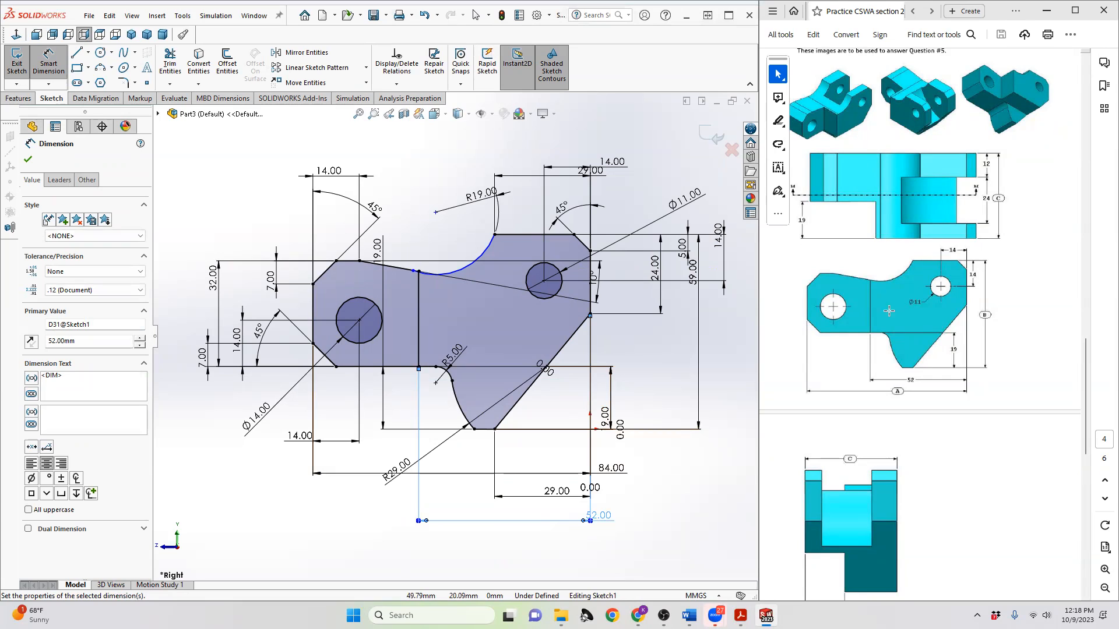
- Look up the new A, B and C values in question 5 and set the profile's overall width A to 86 mm
{"action": "scroll", "coordinate": [888, 311], "scroll_direction": "up", "scroll_amount": 1}
{"action": "scroll", "coordinate": [879, 320], "scroll_direction": "down", "scroll_amount": 2}
{"action": "scroll", "coordinate": [879, 321], "scroll_direction": "down", "scroll_amount": 15}
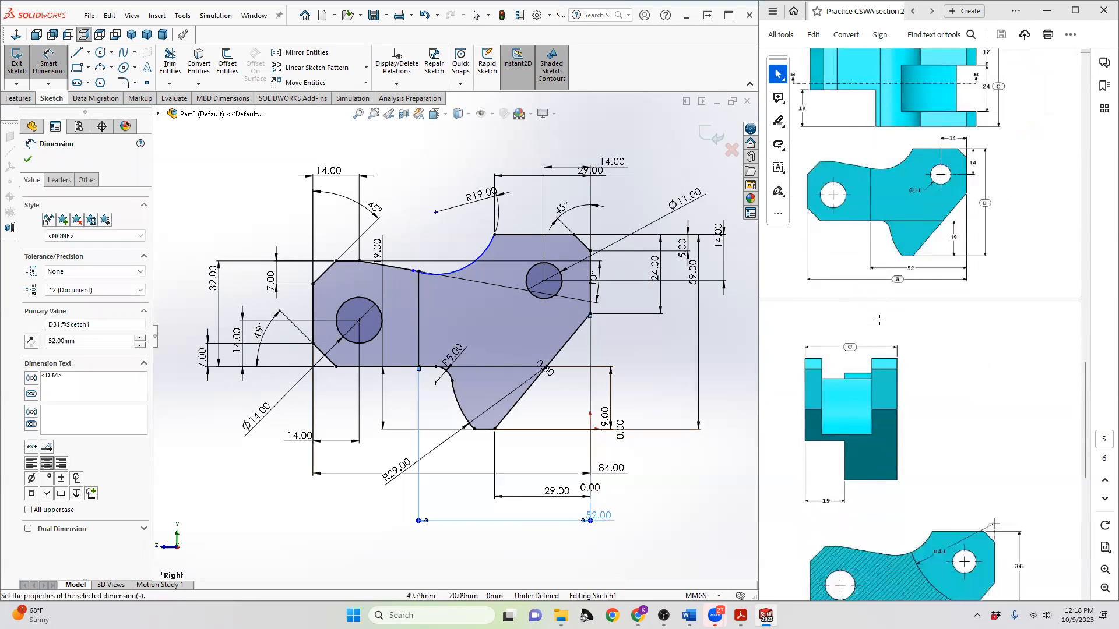
{"action": "scroll", "coordinate": [879, 324], "scroll_direction": "down", "scroll_amount": 2}
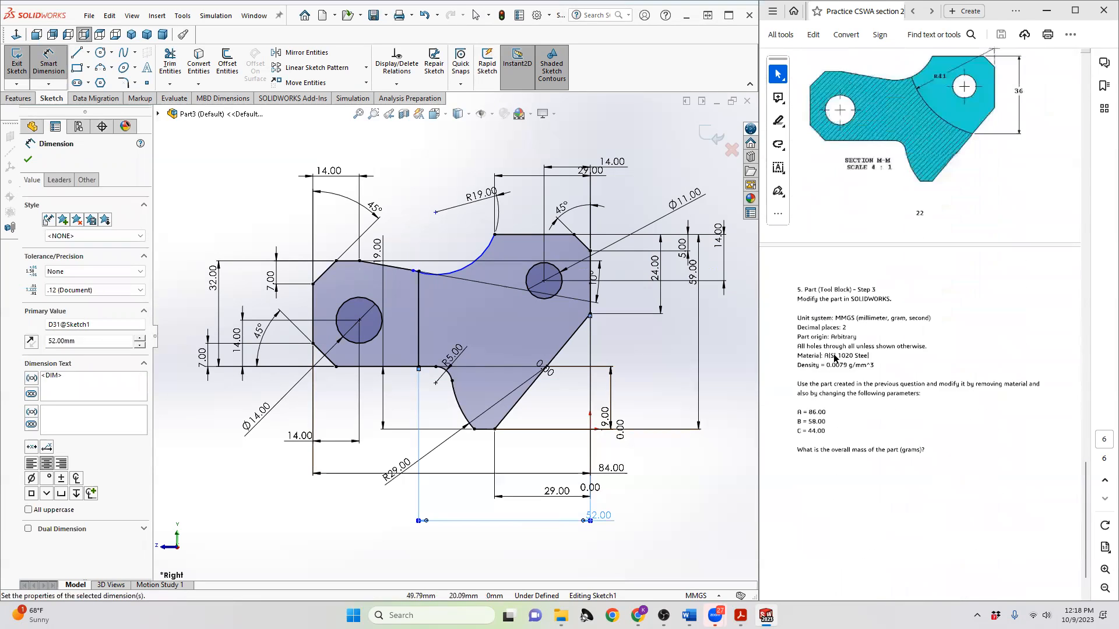
{"action": "scroll", "coordinate": [819, 412], "scroll_direction": "up", "scroll_amount": 1}
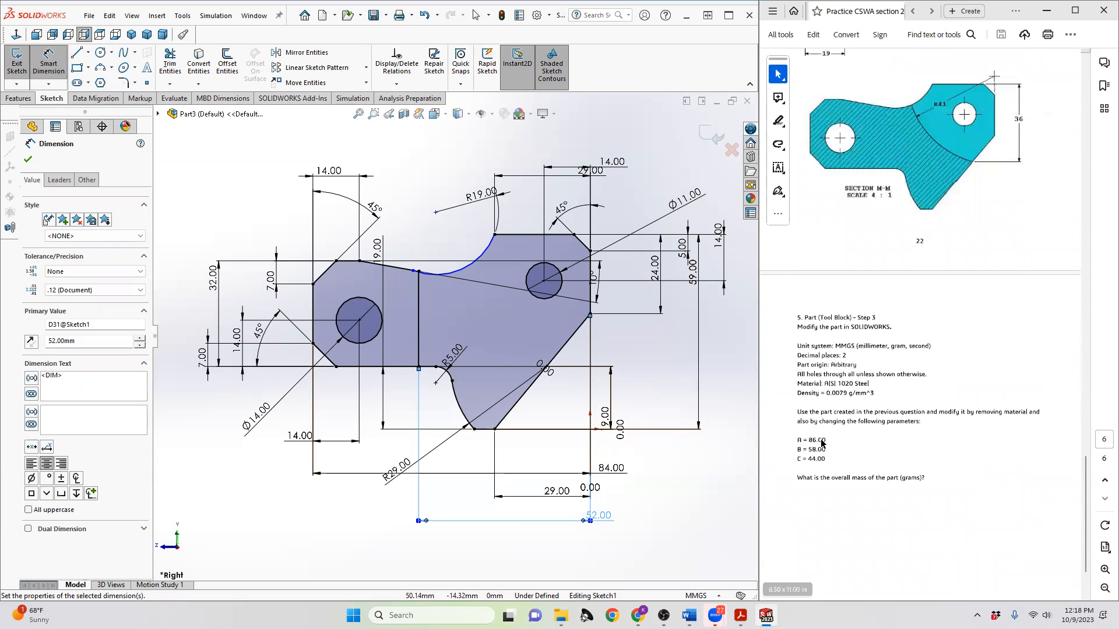
{"action": "double_click", "coordinate": [609, 469]}
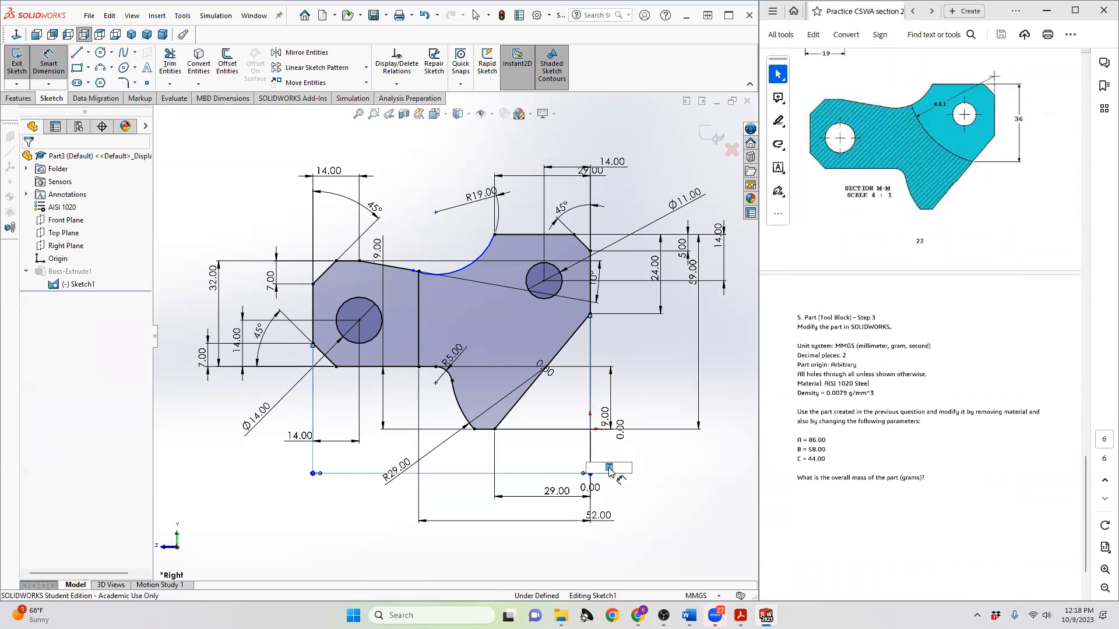
{"action": "type", "text": "86"}
{"action": "key", "text": "Return"}
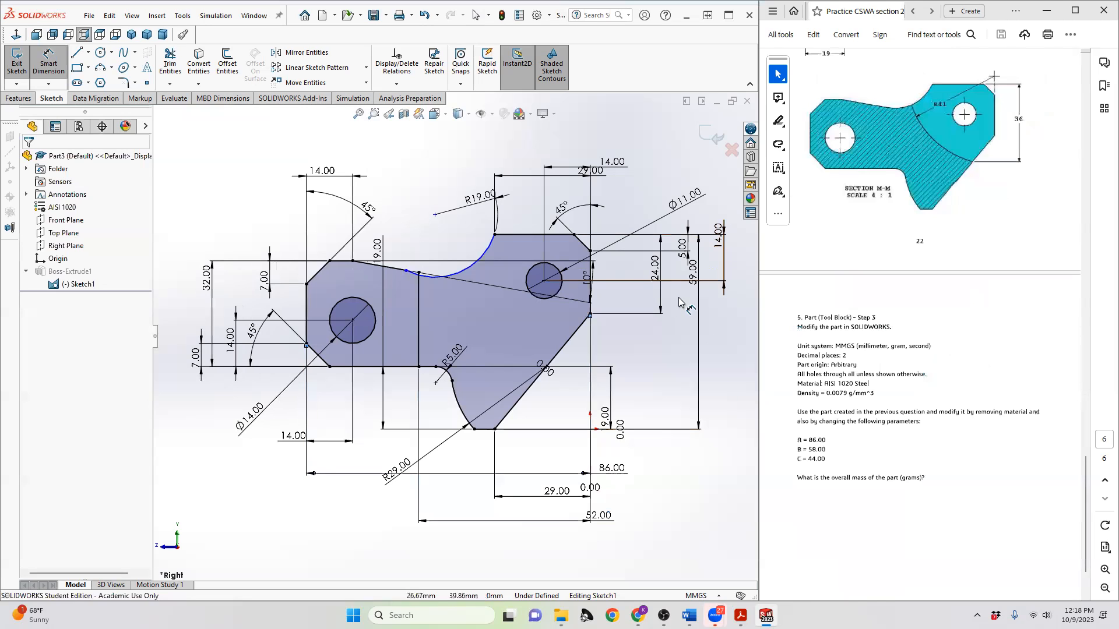
- Set the profile's overall height B to 58 mm and finish editing the sketch
{"action": "double_click", "coordinate": [693, 279]}
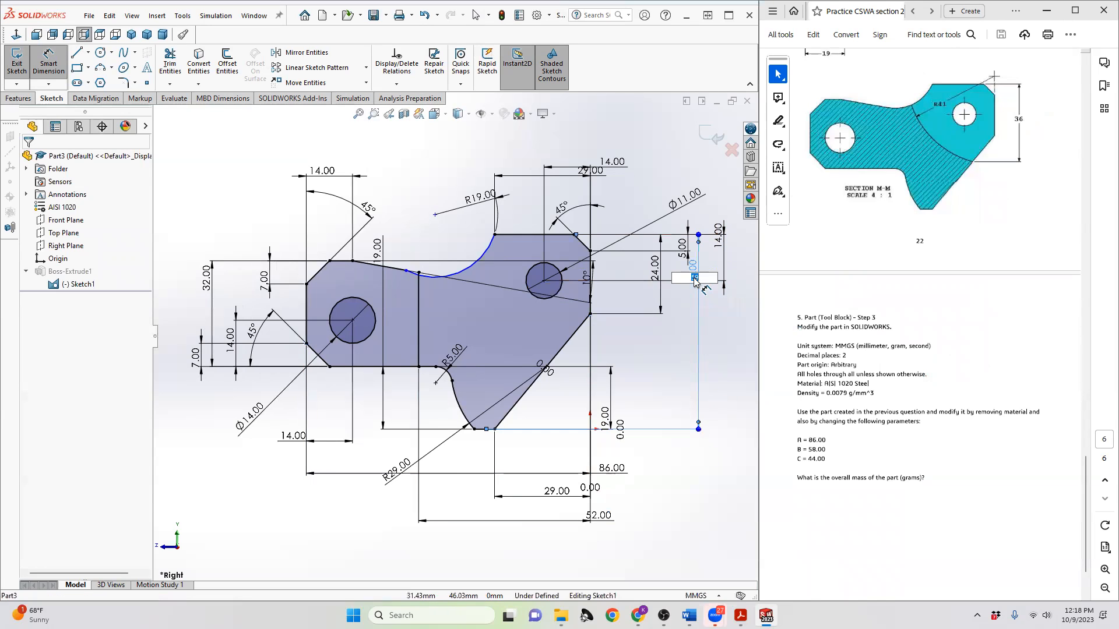
{"action": "type", "text": "58"}
{"action": "key", "text": "Return"}
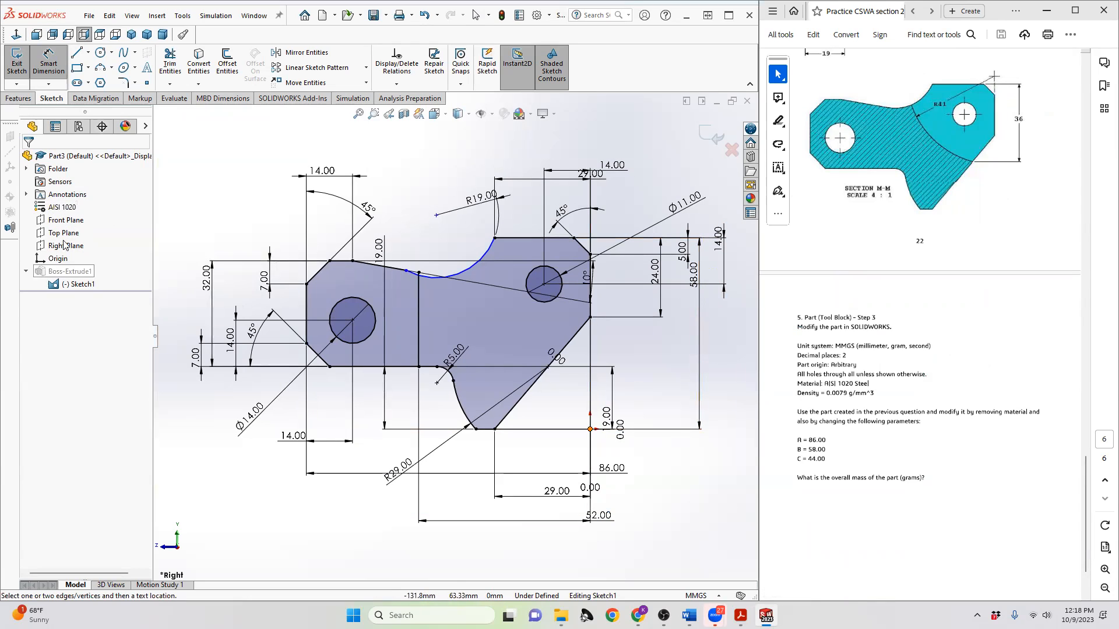
{"action": "left_click", "coordinate": [16, 56]}
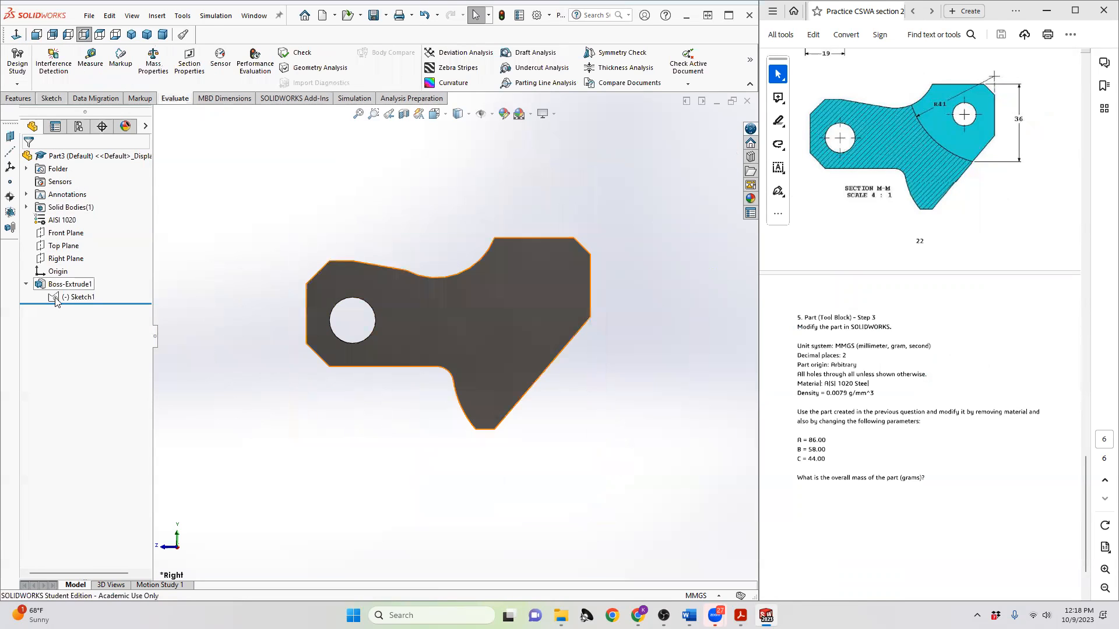
- Set the base extrusion's blind depth to 44 mm
{"action": "left_click", "coordinate": [61, 285]}
{"action": "left_click", "coordinate": [88, 247]}
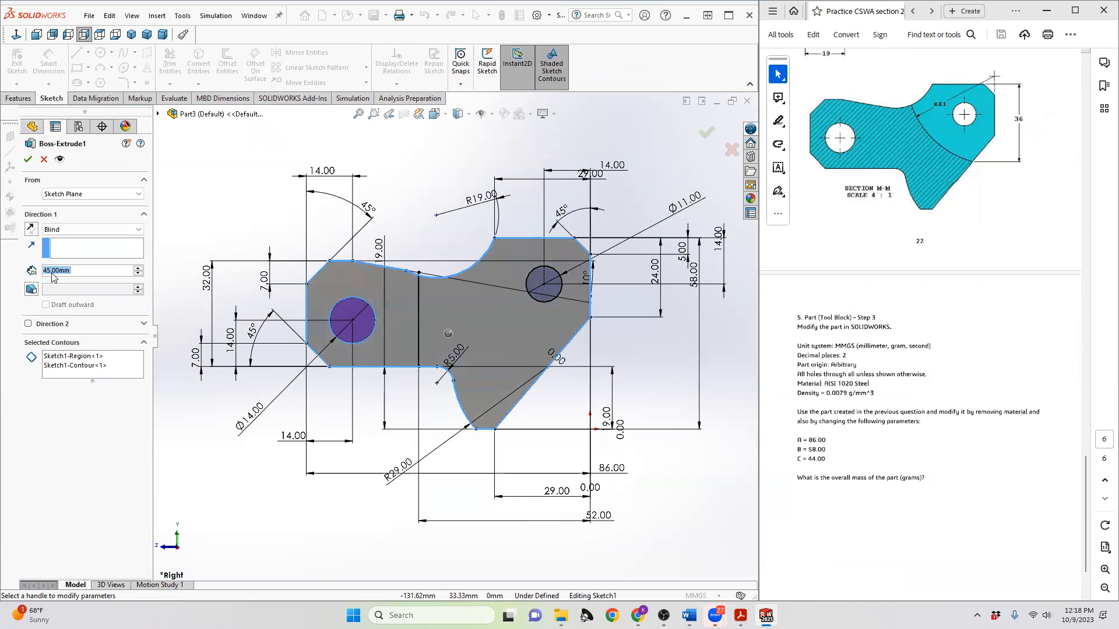
{"action": "type", "text": "44"}
{"action": "key", "text": "Return"}
{"action": "left_click", "coordinate": [28, 159]}
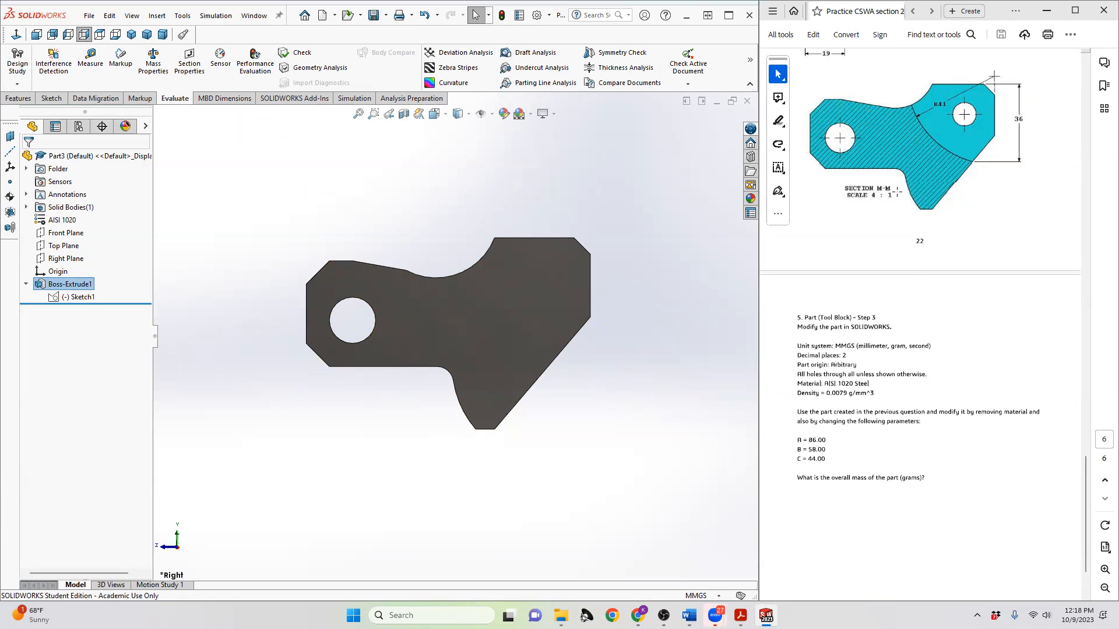
- Return to question 5's front view and reopen the base extrusion's sketch for editing
{"action": "scroll", "coordinate": [896, 192], "scroll_direction": "up", "scroll_amount": 6}
{"action": "scroll", "coordinate": [891, 282], "scroll_direction": "up", "scroll_amount": 3}
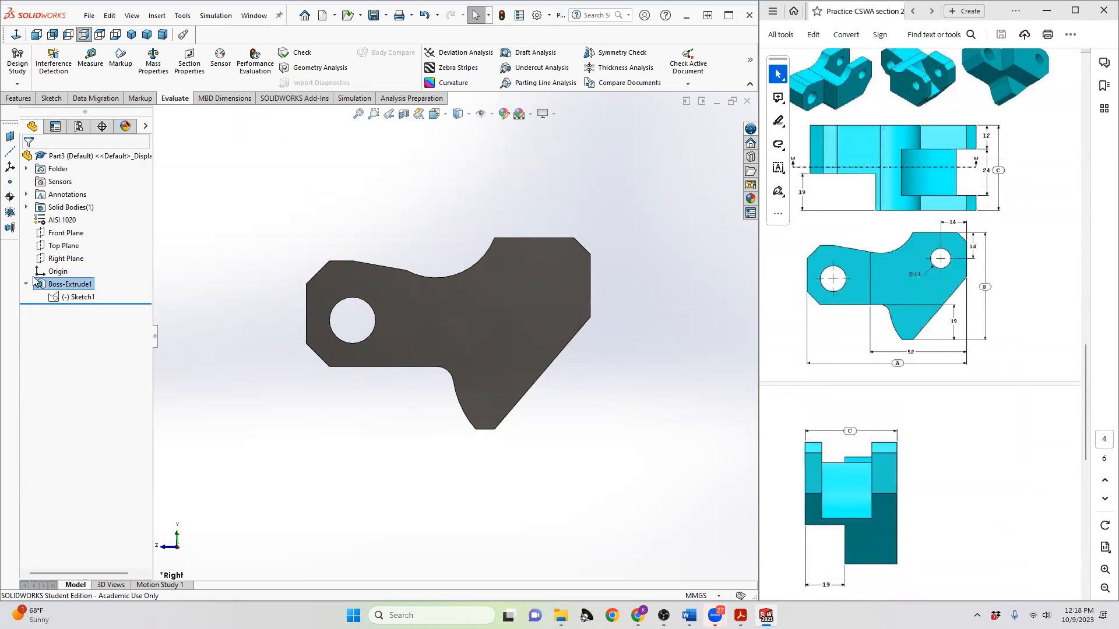
{"action": "left_click", "coordinate": [60, 296]}
{"action": "left_click", "coordinate": [64, 261]}
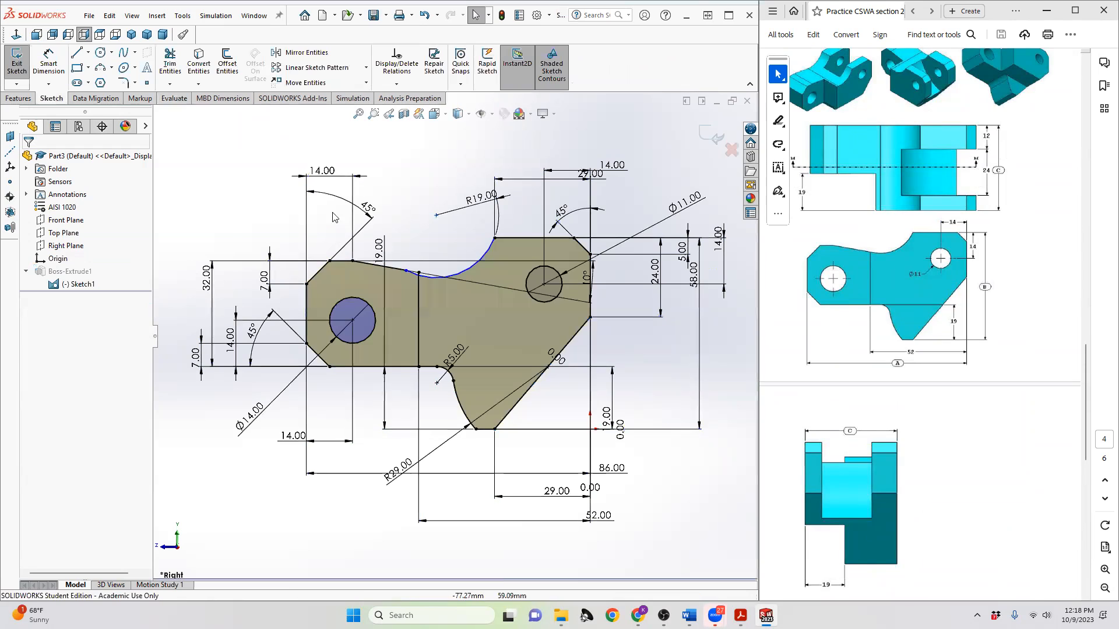
- Try moving the R19 arc's centre point to test how it is constrained
{"action": "left_click", "coordinate": [436, 215]}
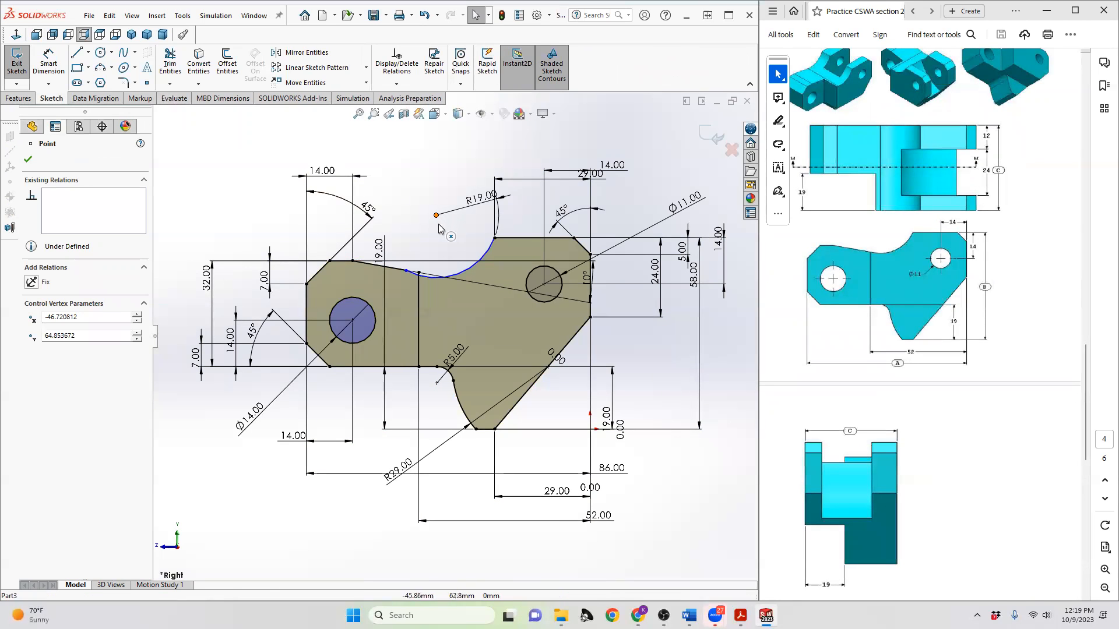
{"action": "mouse_move", "coordinate": [439, 236]}
{"action": "left_mouse_down"}
{"action": "mouse_move", "coordinate": [456, 236]}
{"action": "mouse_move", "coordinate": [442, 239]}
{"action": "mouse_move", "coordinate": [445, 223]}
{"action": "left_mouse_up"}
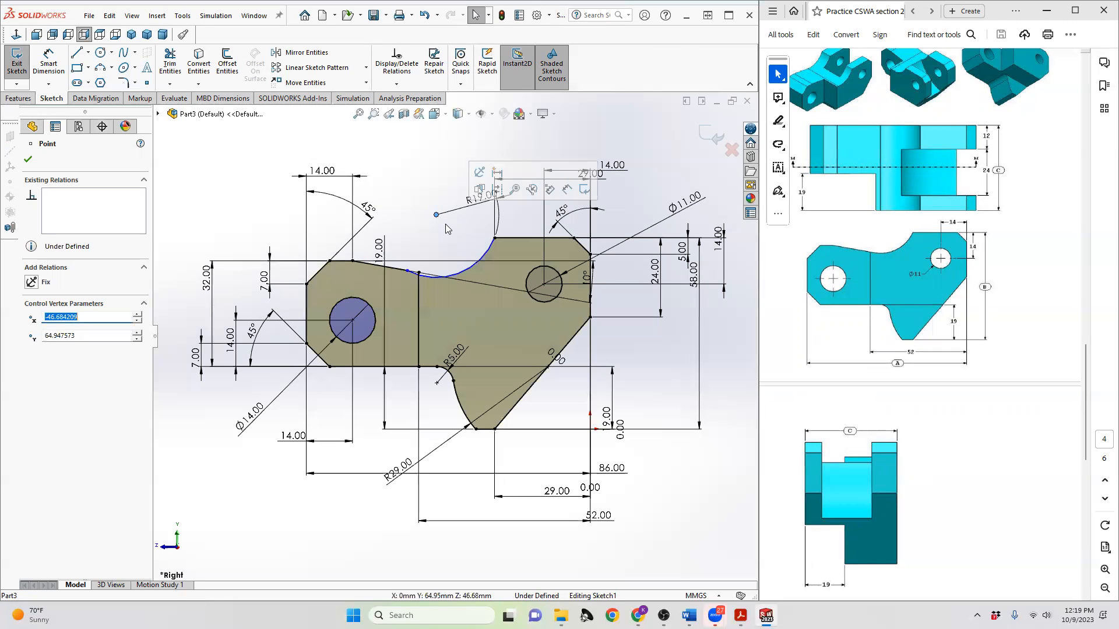
{"action": "key", "text": "Escape"}
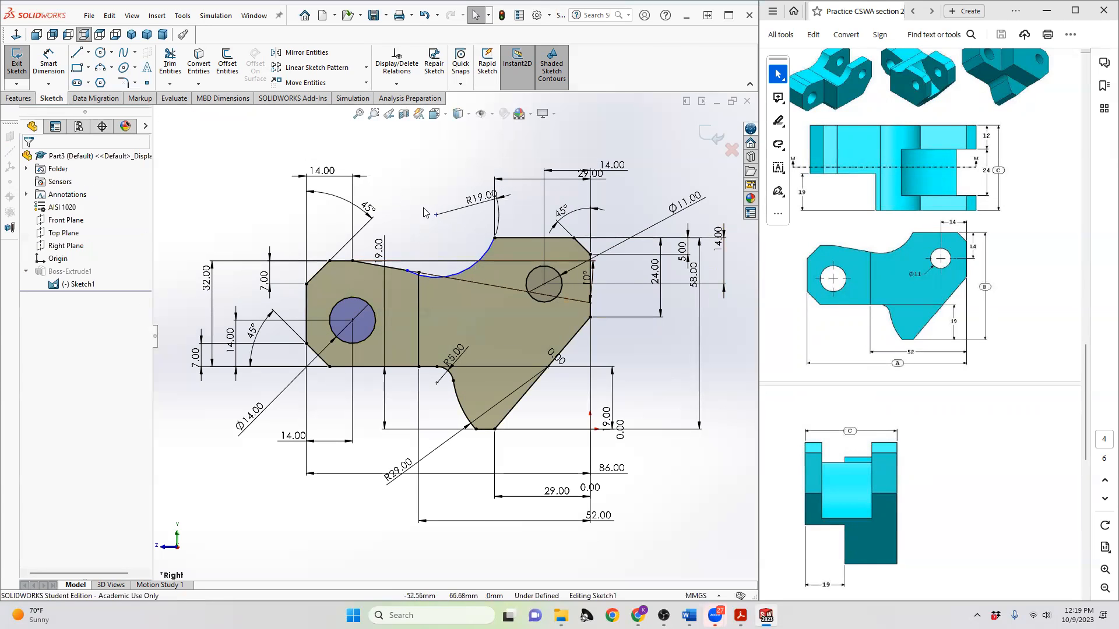
{"action": "left_click_drag", "start_coordinate": [438, 218], "coordinate": [448, 226]}
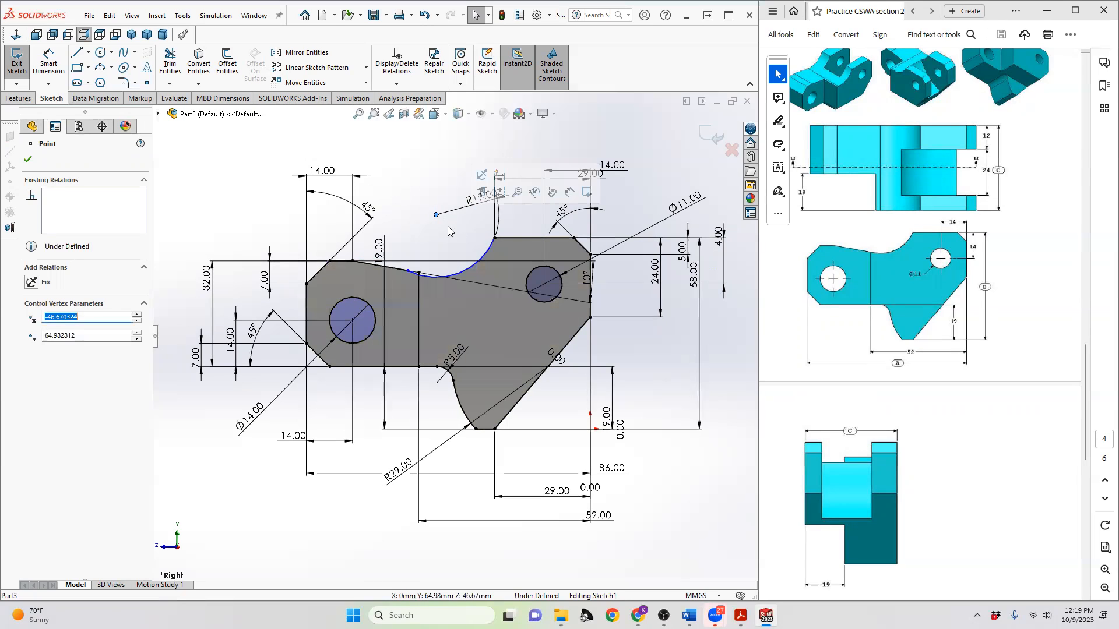
- Try to dimension the R19 arc's centre 46 mm horizontally from the profile's right vertical edge, and delete that dimension
{"action": "left_click", "coordinate": [50, 64]}
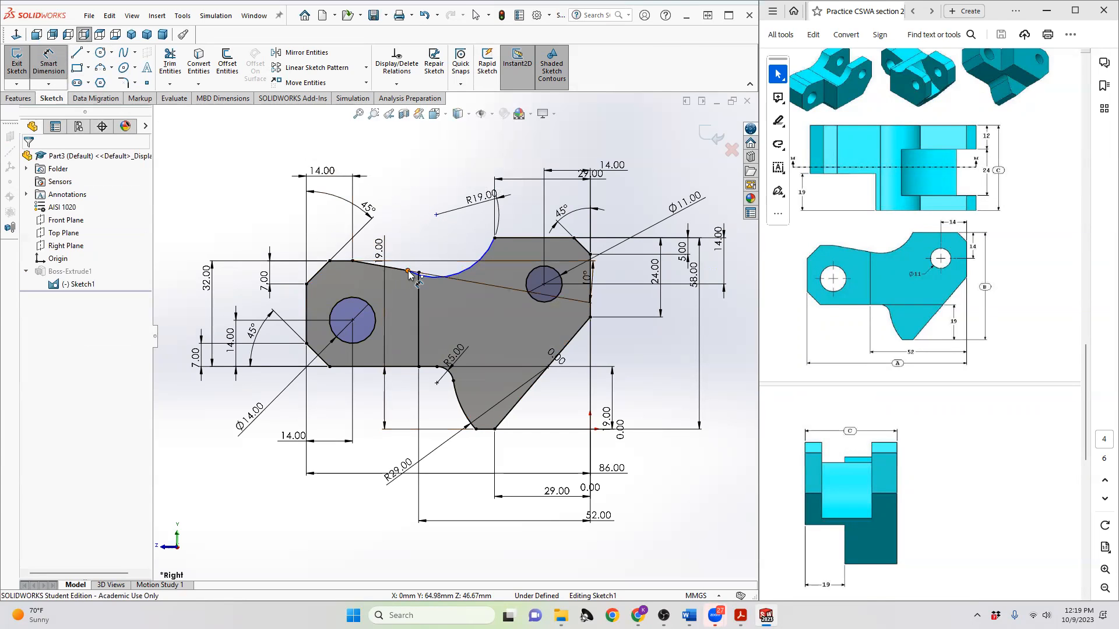
{"action": "left_click", "coordinate": [436, 215]}
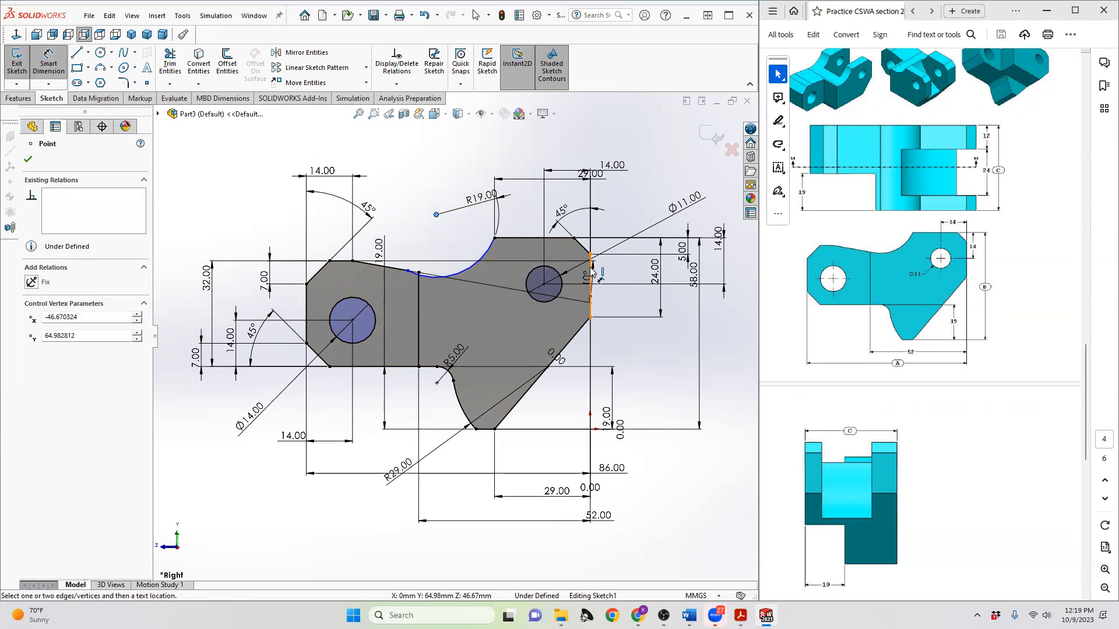
{"action": "left_click", "coordinate": [592, 271]}
{"action": "left_click", "coordinate": [578, 153]}
{"action": "type", "text": "46"}
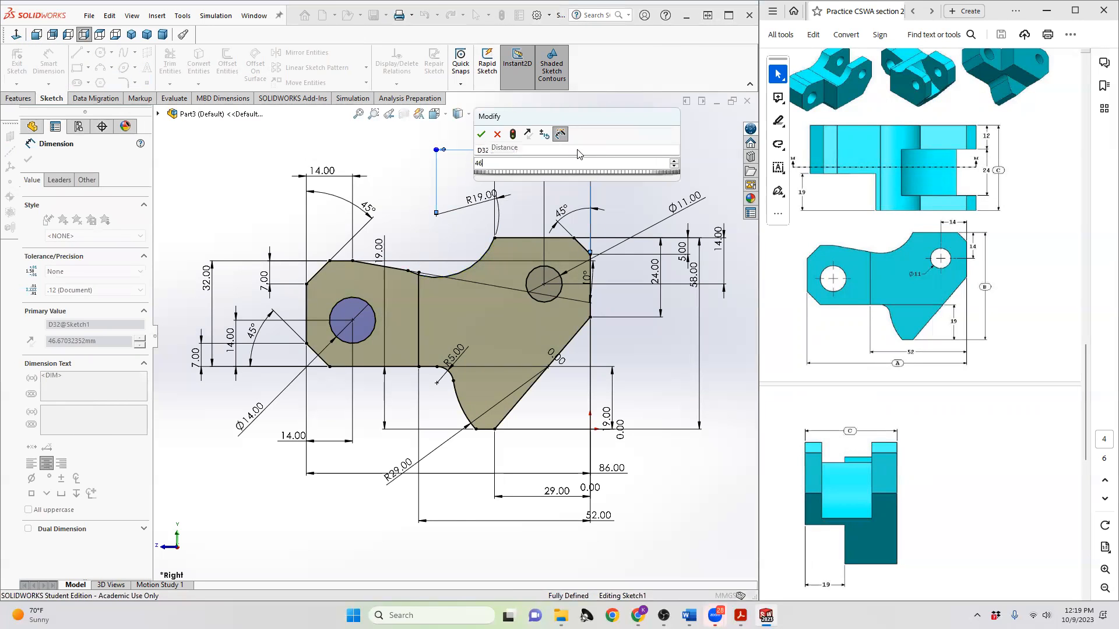
{"action": "key", "text": "Return"}
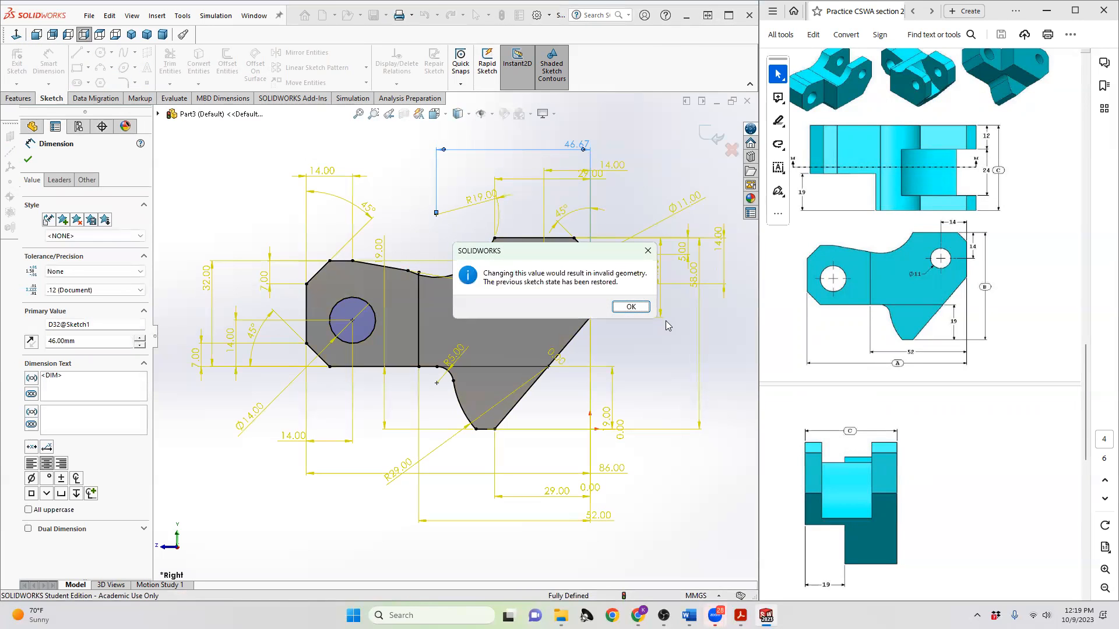
{"action": "left_click", "coordinate": [630, 307]}
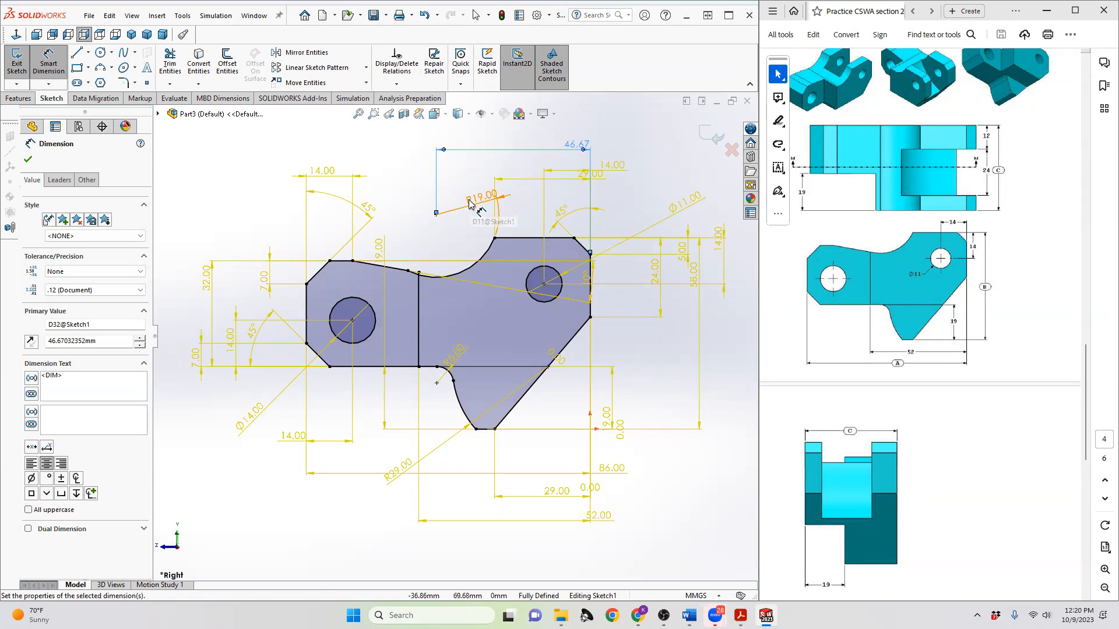
{"action": "key", "text": "Delete"}
{"action": "key", "text": "Escape"}
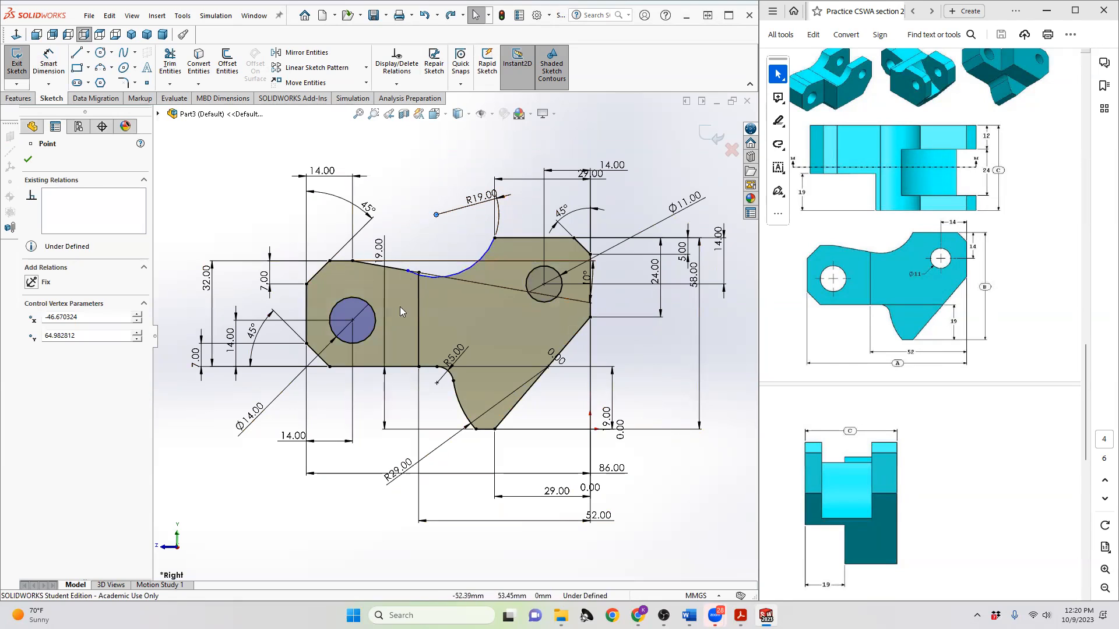
- Dimension the R19 arc's left end 0 mm horizontally from the upper end of the inner vertical line
{"action": "left_click", "coordinate": [406, 274]}
{"action": "left_click_drag", "start_coordinate": [407, 274], "coordinate": [419, 273]}
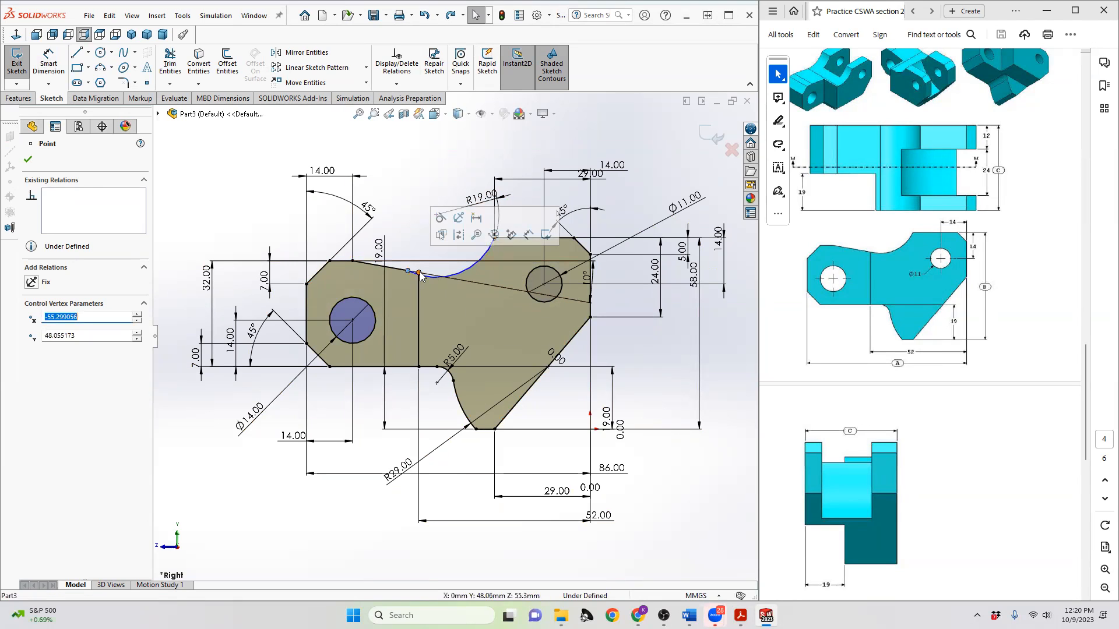
{"action": "left_click", "coordinate": [41, 64]}
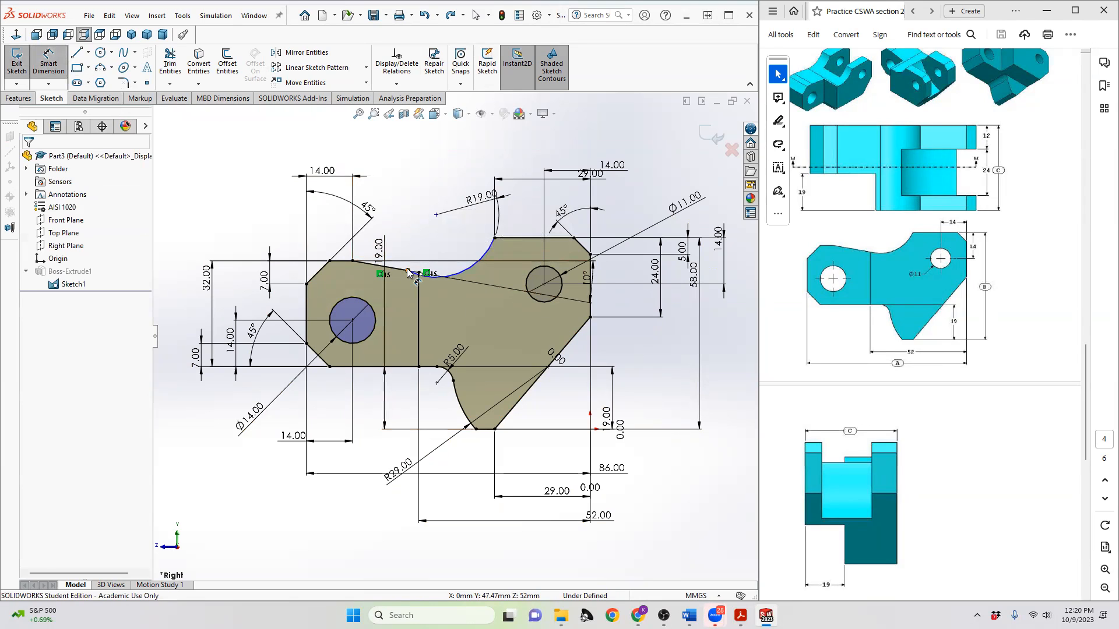
{"action": "left_click", "coordinate": [407, 272]}
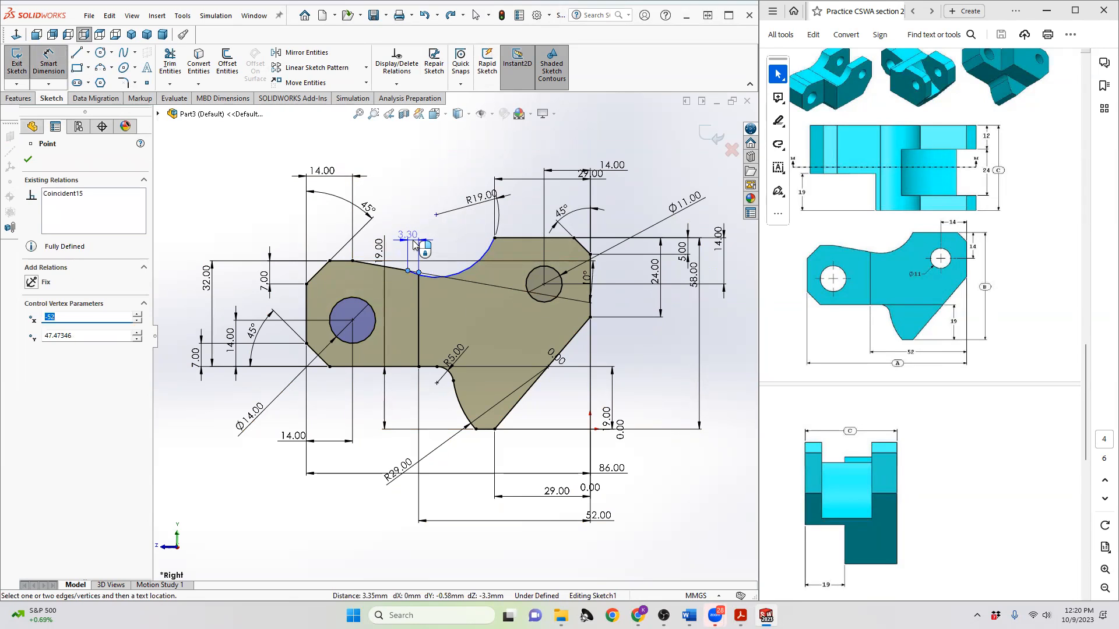
{"action": "left_click", "coordinate": [412, 240]}
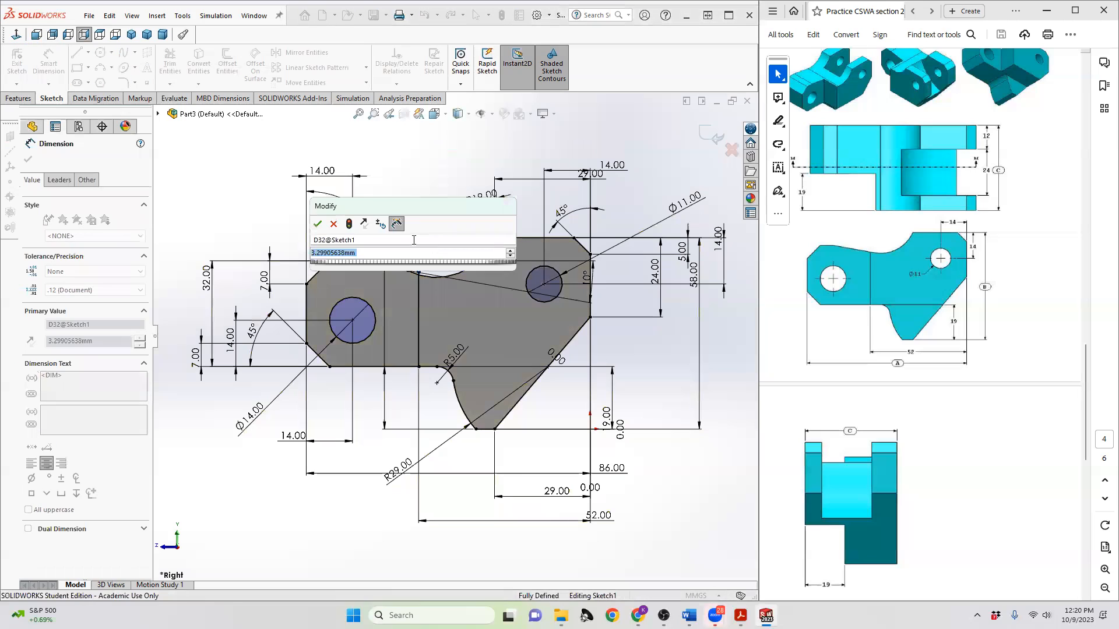
{"action": "type", "text": "0"}
{"action": "key", "text": "Return"}
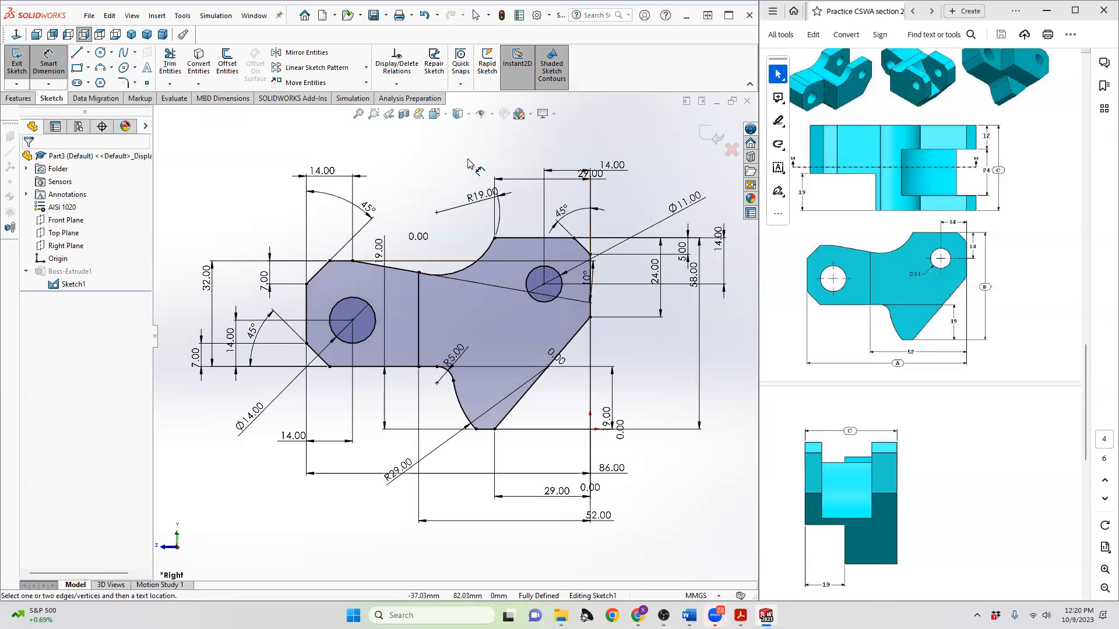
{"action": "left_click", "coordinate": [49, 61]}
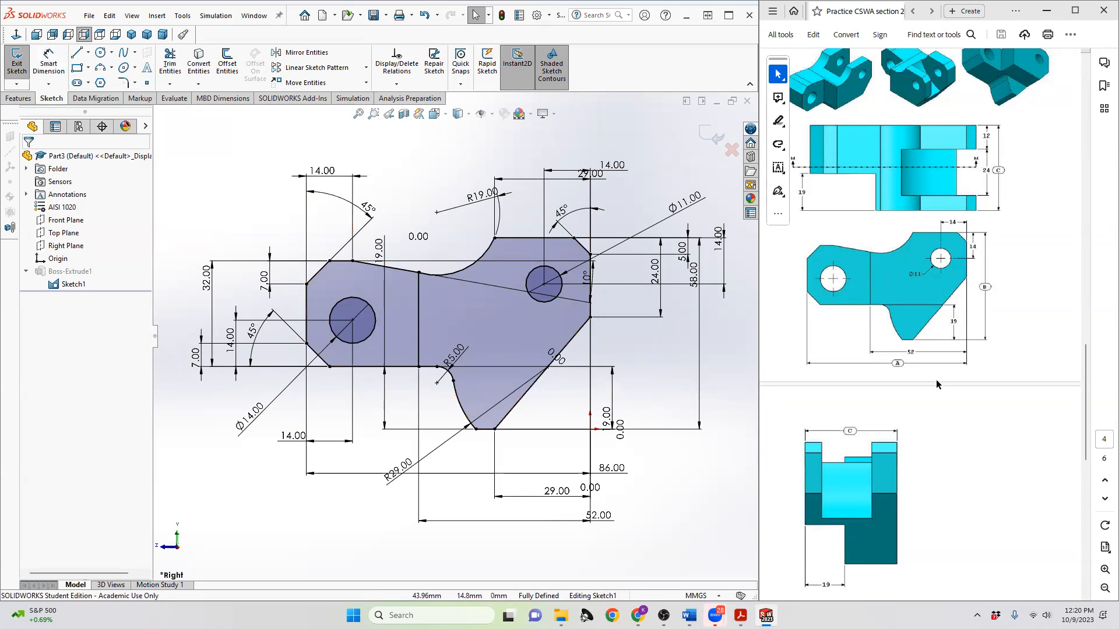
- Sketch a three-point arc of about 40 mm radius from the slanted right edge to the R19 arc, as in section M-M
{"action": "scroll", "coordinate": [901, 418], "scroll_direction": "down", "scroll_amount": 5}
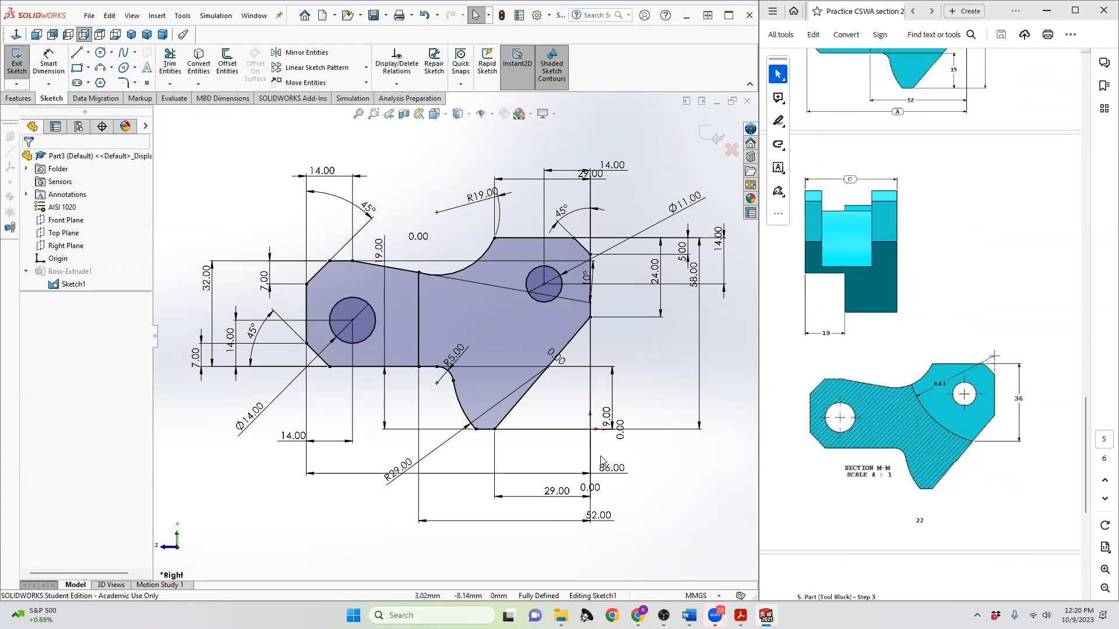
{"action": "left_click", "coordinate": [100, 70]}
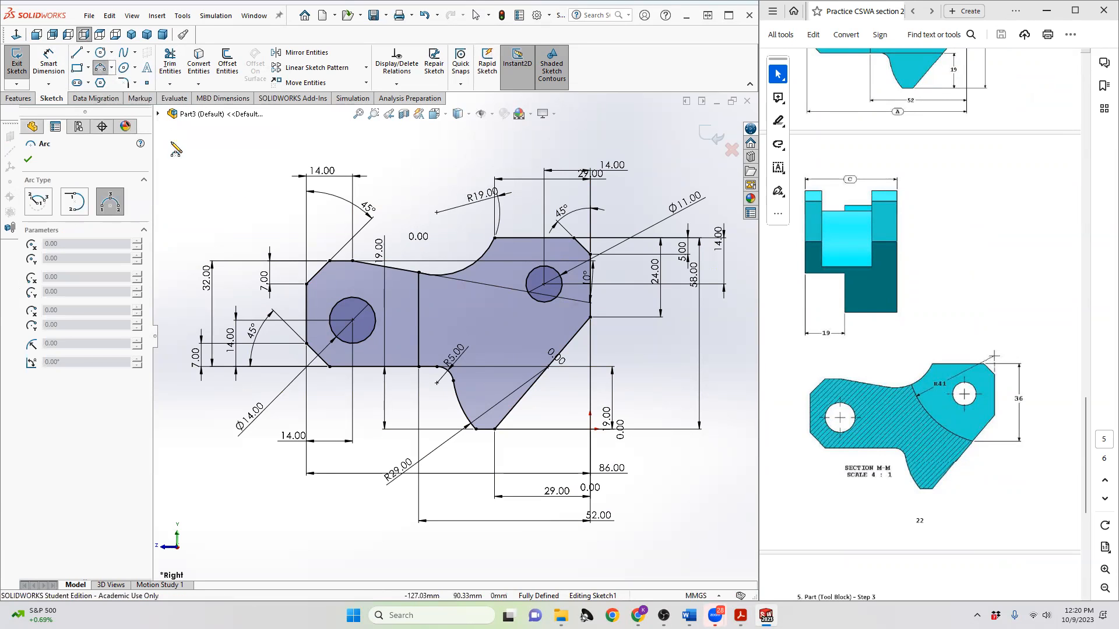
{"action": "left_click", "coordinate": [561, 351]}
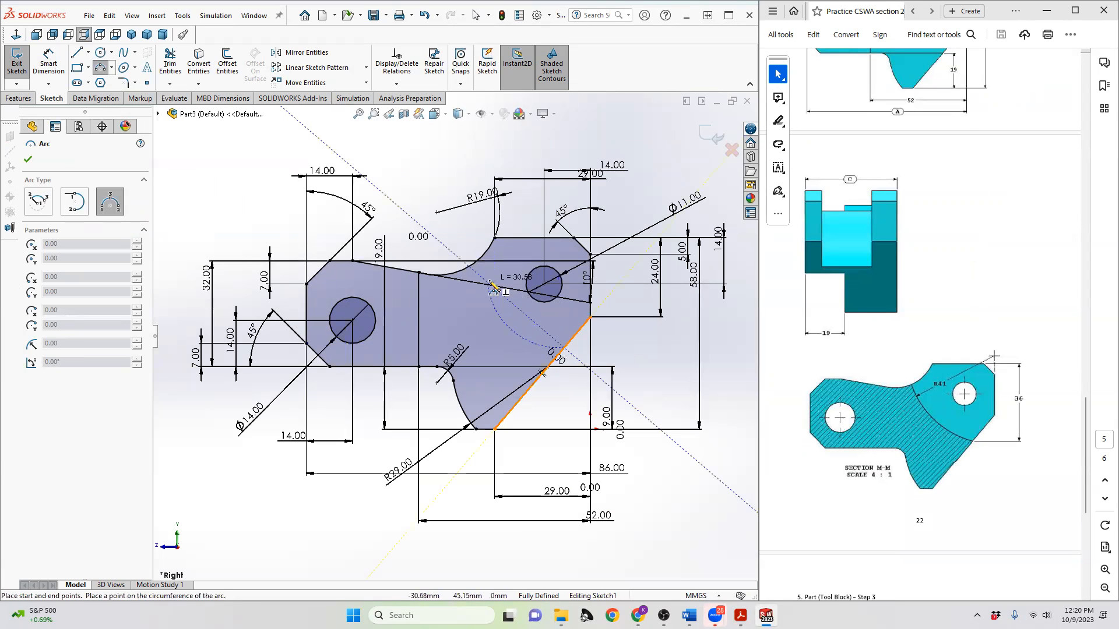
{"action": "left_click", "coordinate": [469, 269]}
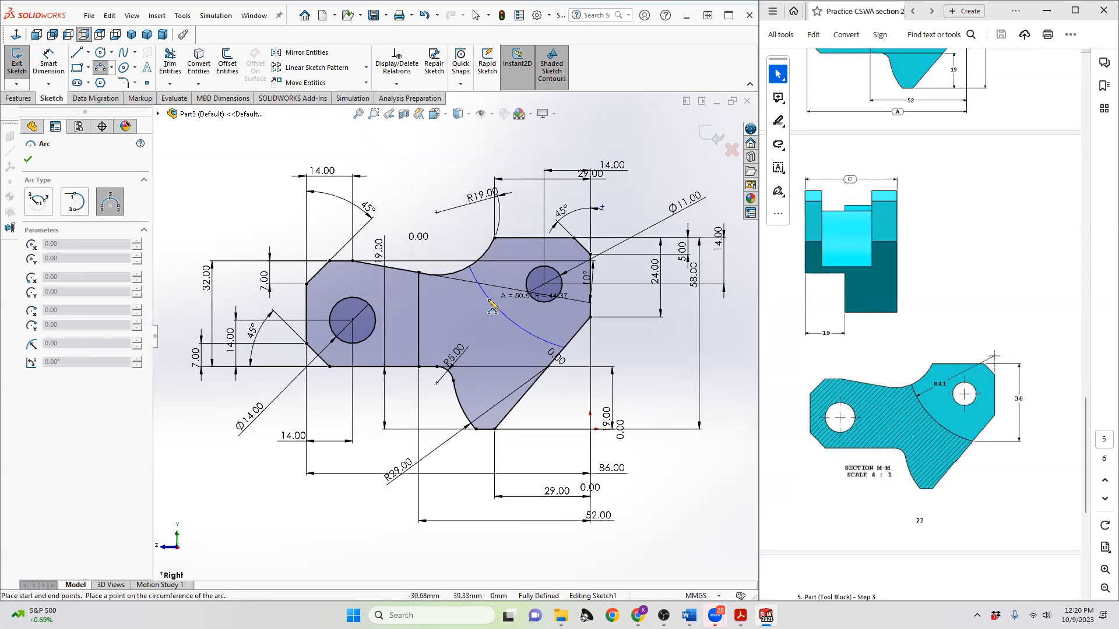
{"action": "left_click", "coordinate": [490, 302]}
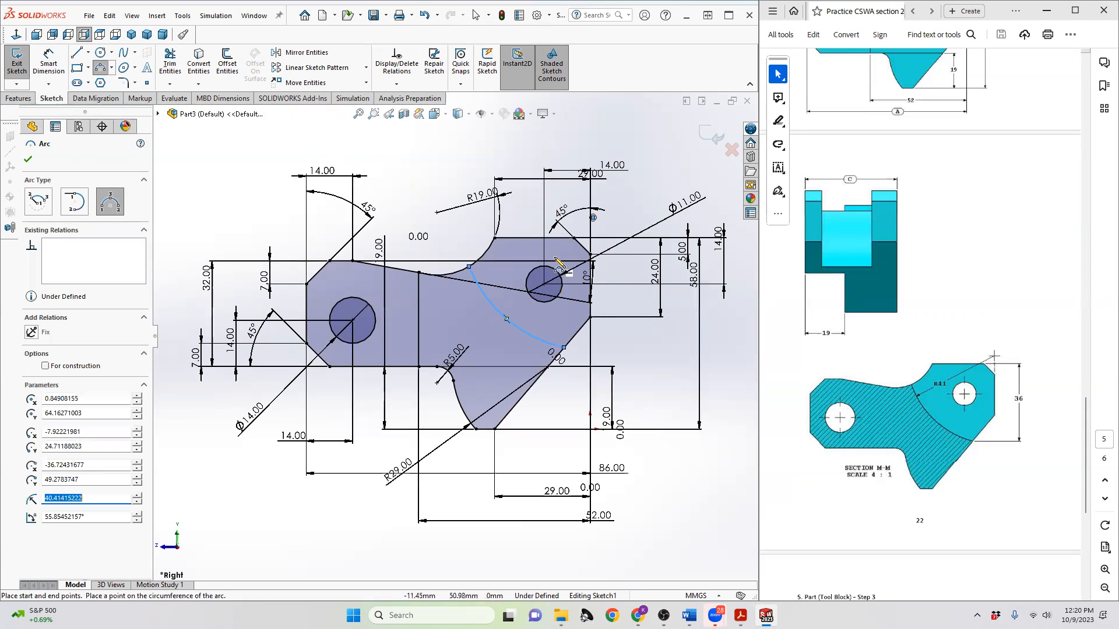
- Dimension the radius of the new arc from section M-M as 41 mm
{"action": "left_click", "coordinate": [50, 65]}
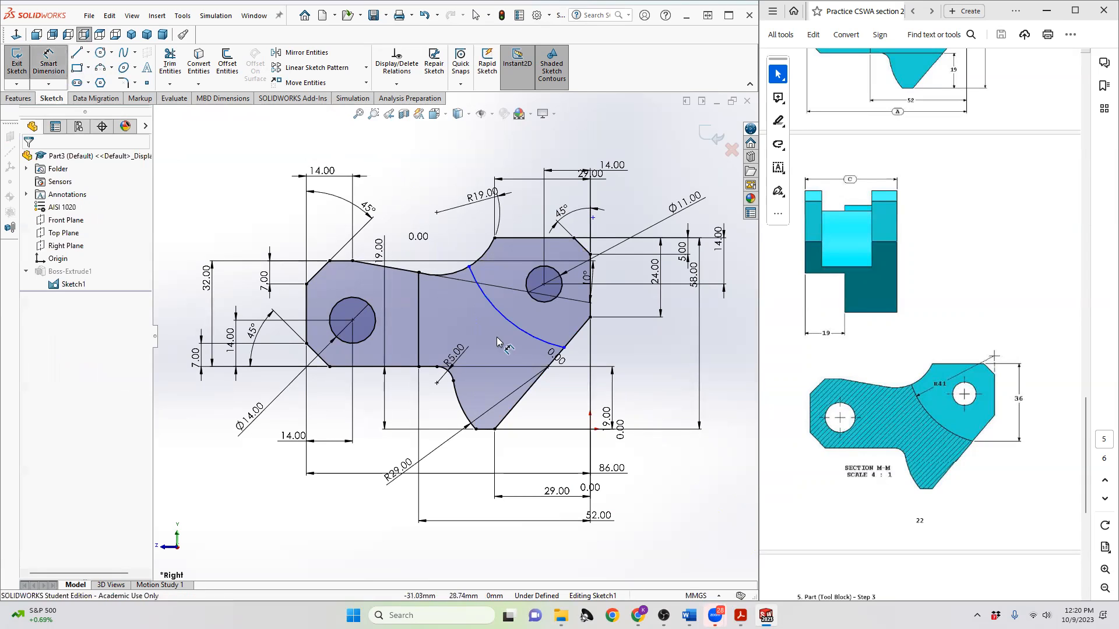
{"action": "left_click", "coordinate": [521, 330]}
{"action": "left_click", "coordinate": [492, 345]}
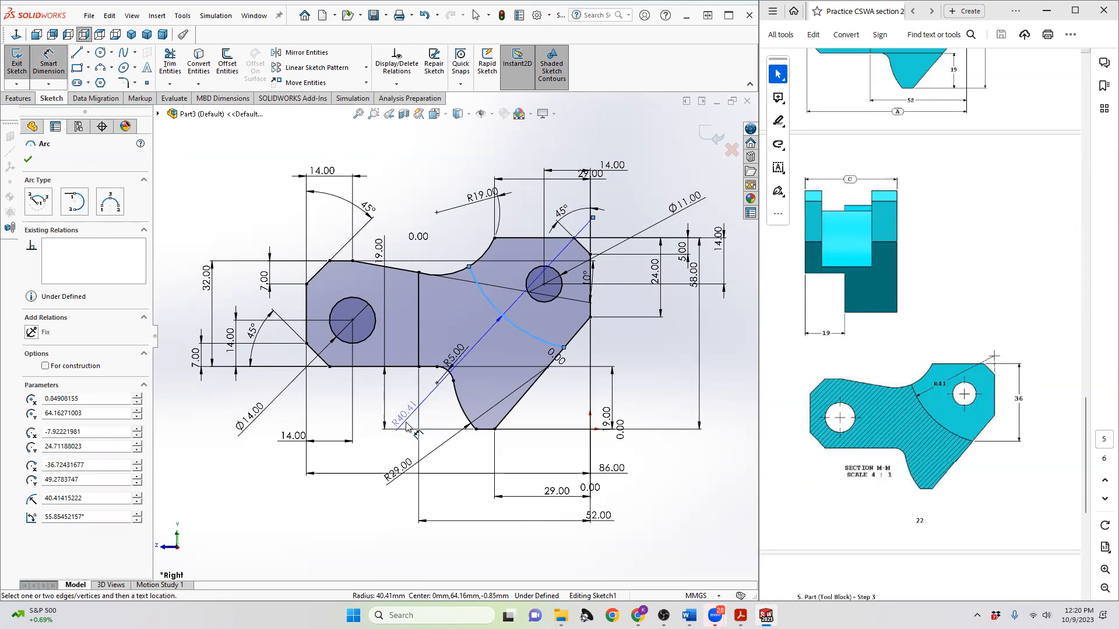
{"action": "left_click", "coordinate": [391, 473]}
{"action": "type", "text": "41"}
{"action": "key", "text": "Return"}
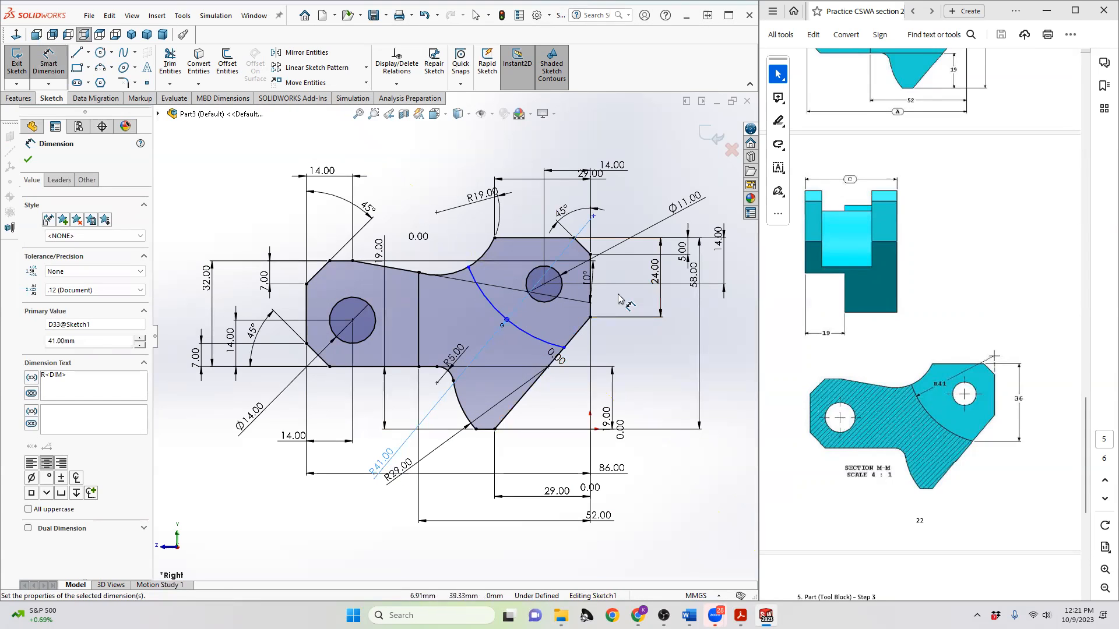
- Dimension the R41 arc's centre 0 mm horizontally from the upper end of the profile's right vertical edge
{"action": "left_click", "coordinate": [593, 217]}
{"action": "left_click", "coordinate": [589, 254]}
{"action": "left_click", "coordinate": [593, 139]}
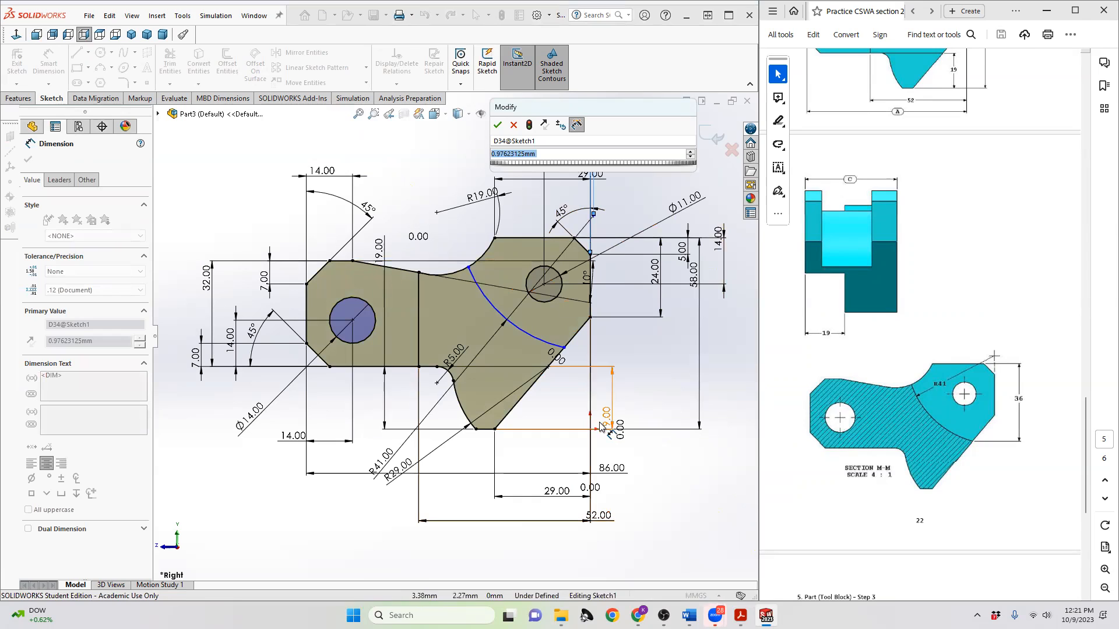
{"action": "type", "text": "0"}
{"action": "key", "text": "Return"}
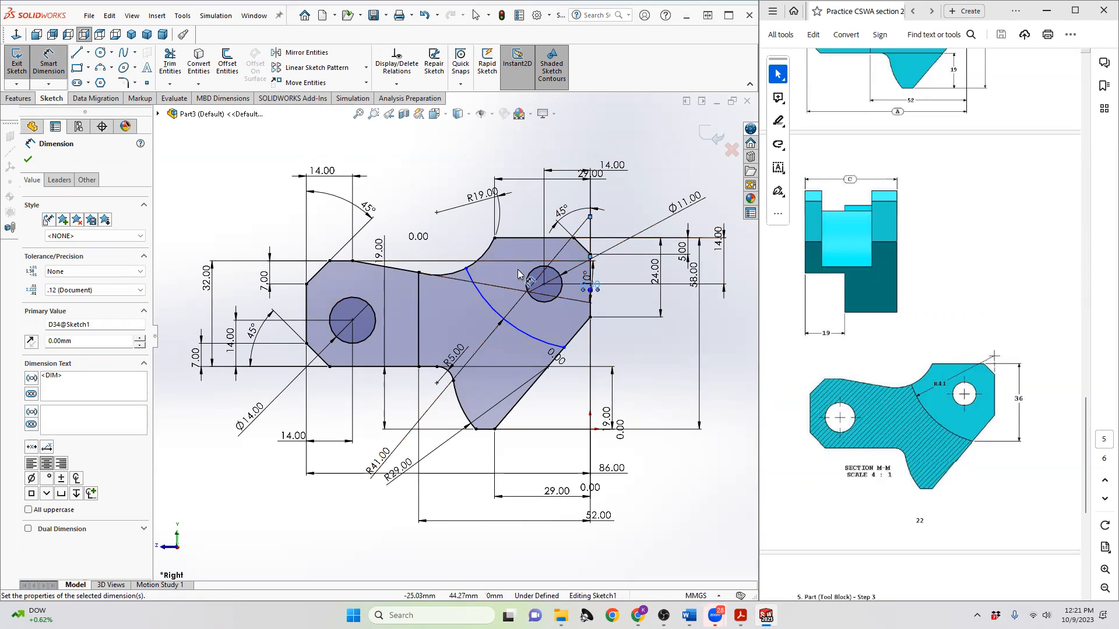
- Try to dimension the R41 arc's centre 6 mm vertically from the profile's top edge, and undo it together with the centre's 0 mm value
{"action": "left_click", "coordinate": [590, 216]}
{"action": "left_click", "coordinate": [566, 238]}
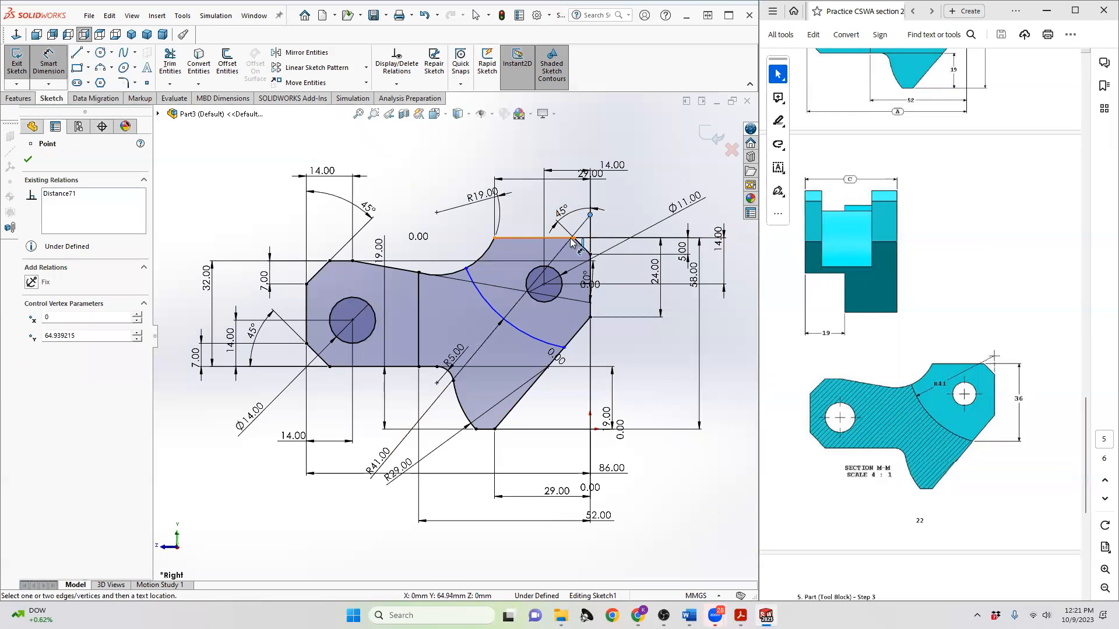
{"action": "left_click", "coordinate": [613, 236]}
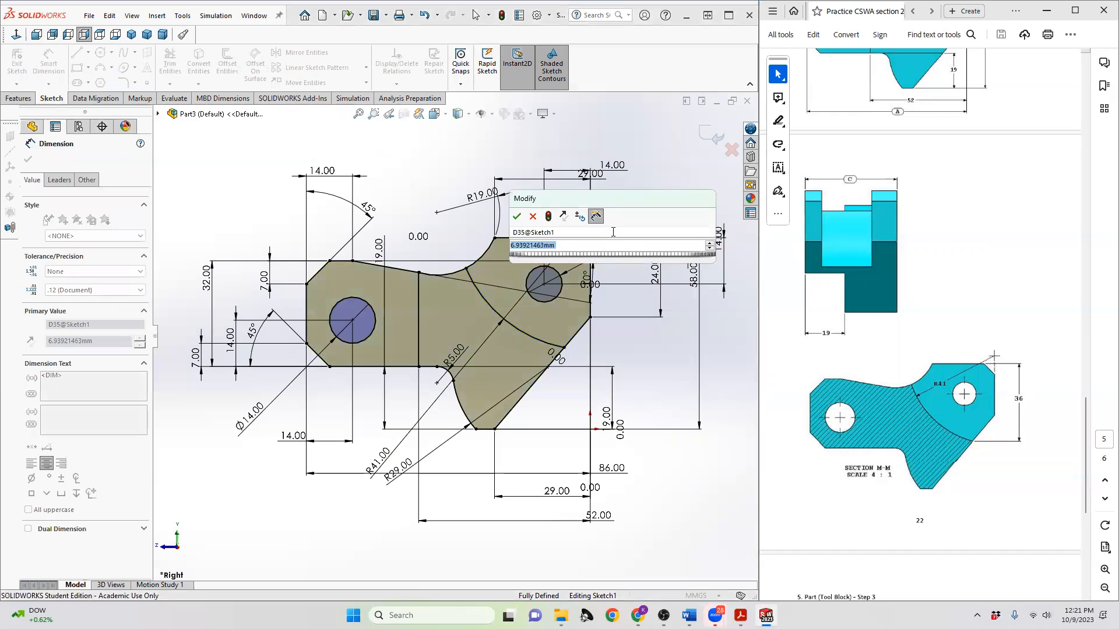
{"action": "key", "text": "Return"}
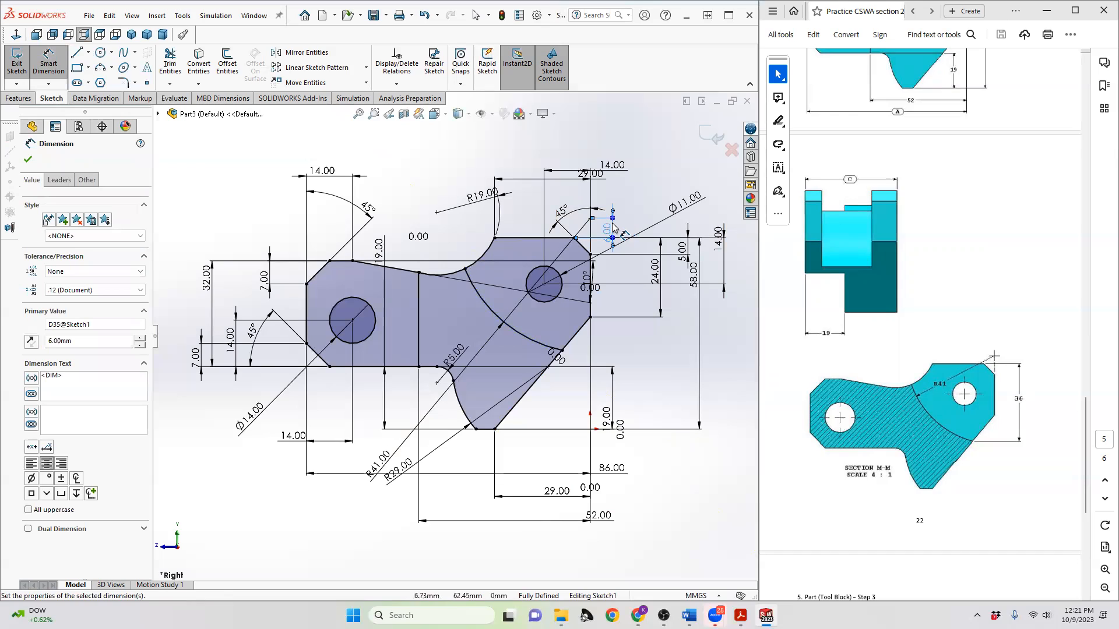
{"action": "key", "text": "ctrl+z"}
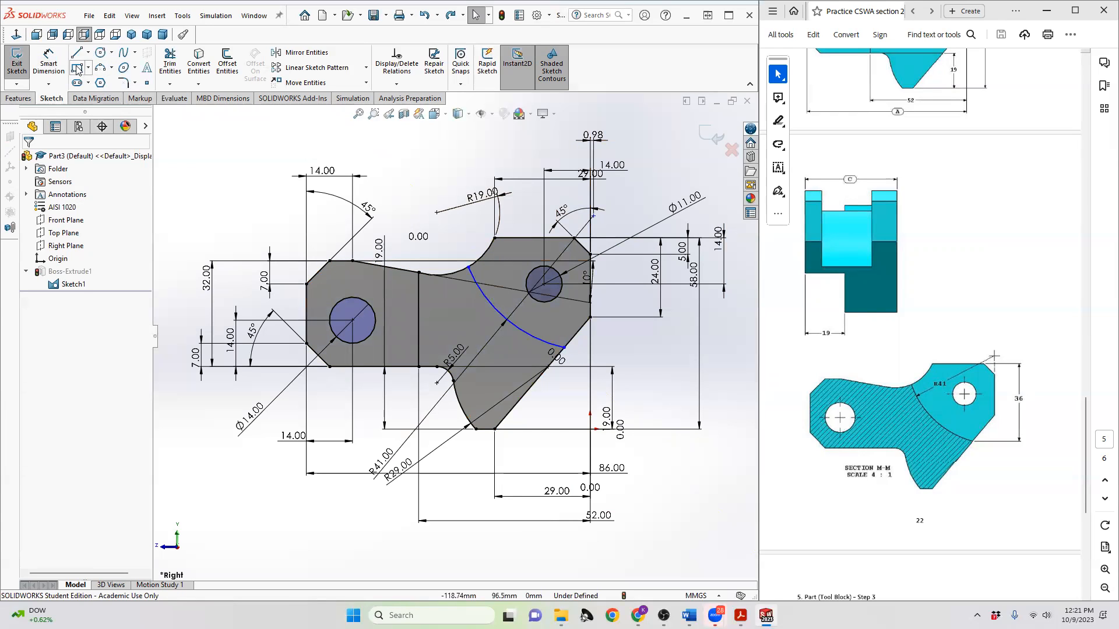
- Dimension the R41 arc's lower end 36 mm vertically from the profile's top edge
{"action": "left_click", "coordinate": [51, 63]}
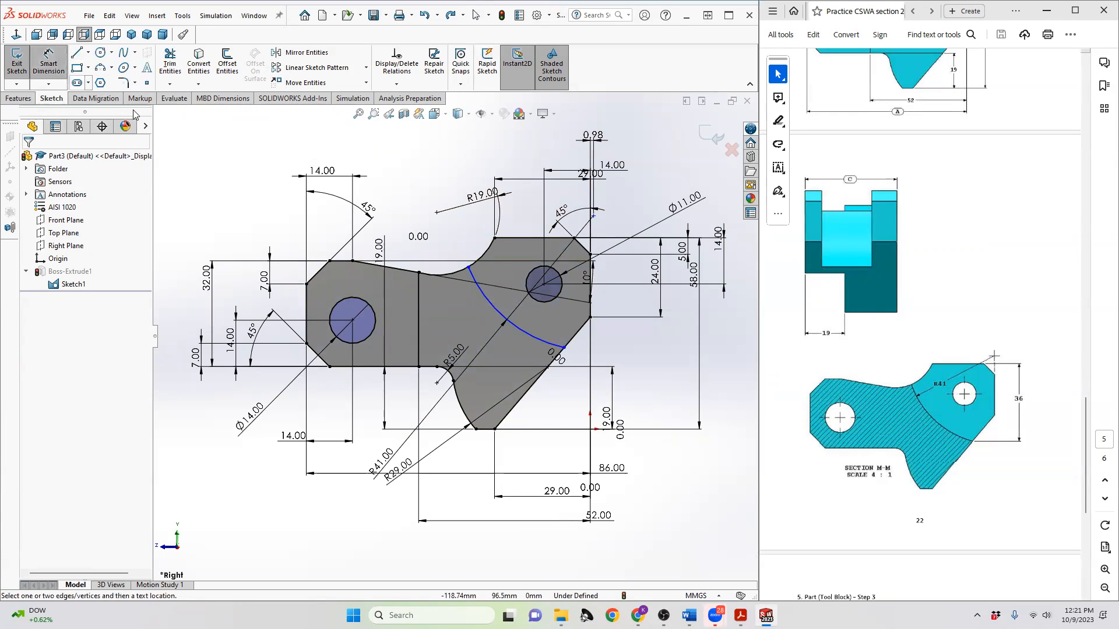
{"action": "left_click", "coordinate": [563, 349]}
{"action": "left_click", "coordinate": [545, 238]}
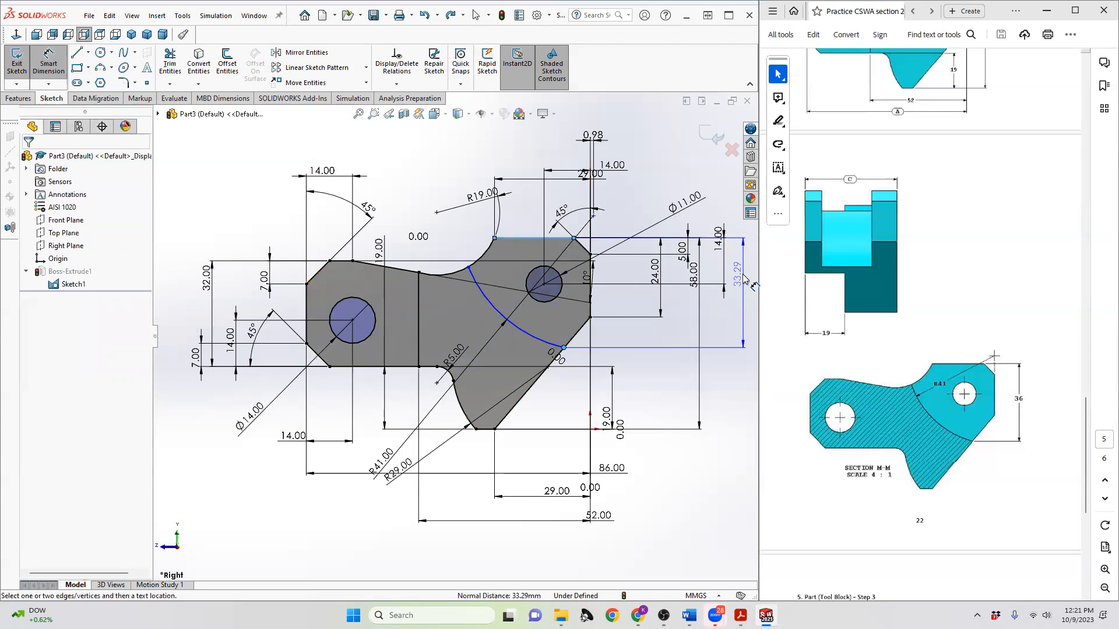
{"action": "left_click", "coordinate": [744, 279]}
{"action": "key", "text": "Return"}
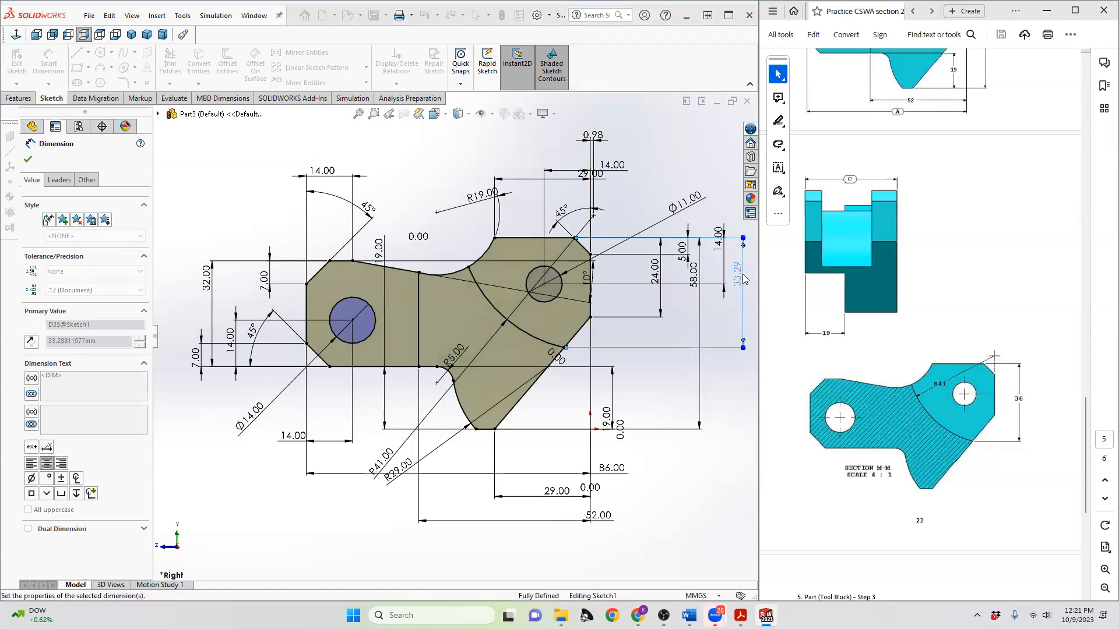
- Consult the Question #5 views in the practice document and finish editing the base sketch
{"action": "double_click", "coordinate": [425, 234]}
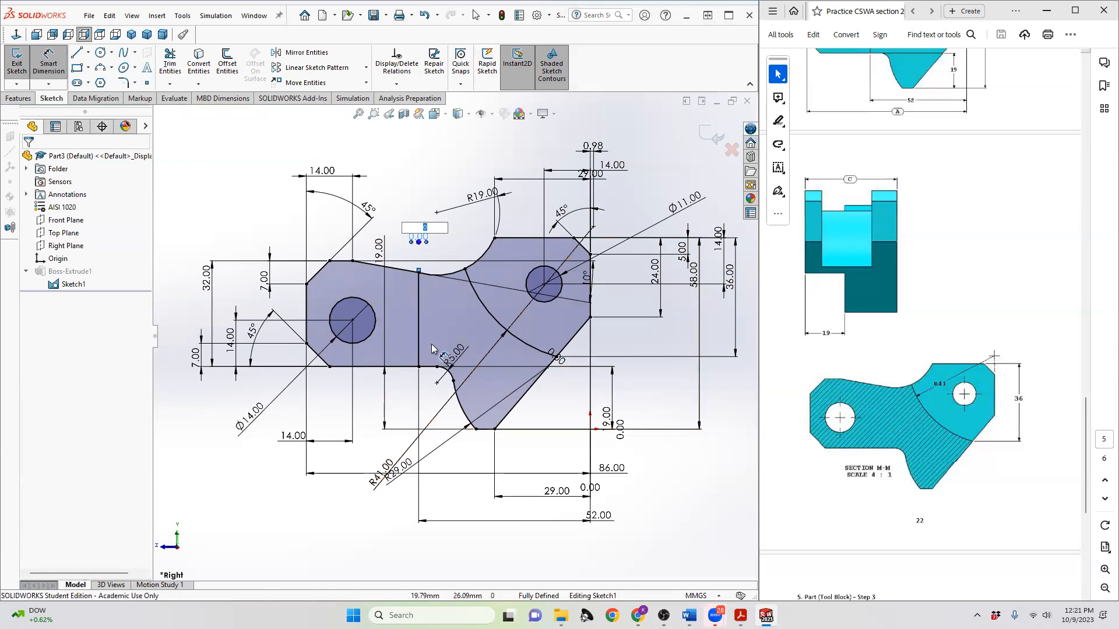
{"action": "scroll", "coordinate": [882, 349], "scroll_direction": "up", "scroll_amount": 5}
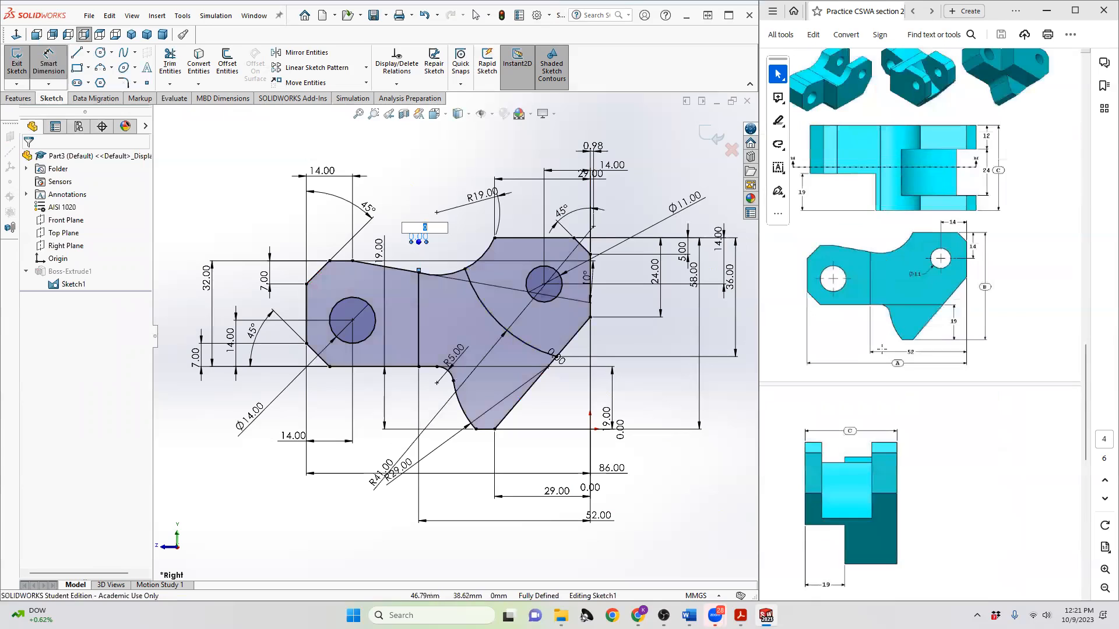
{"action": "scroll", "coordinate": [881, 349], "scroll_direction": "up", "scroll_amount": 3}
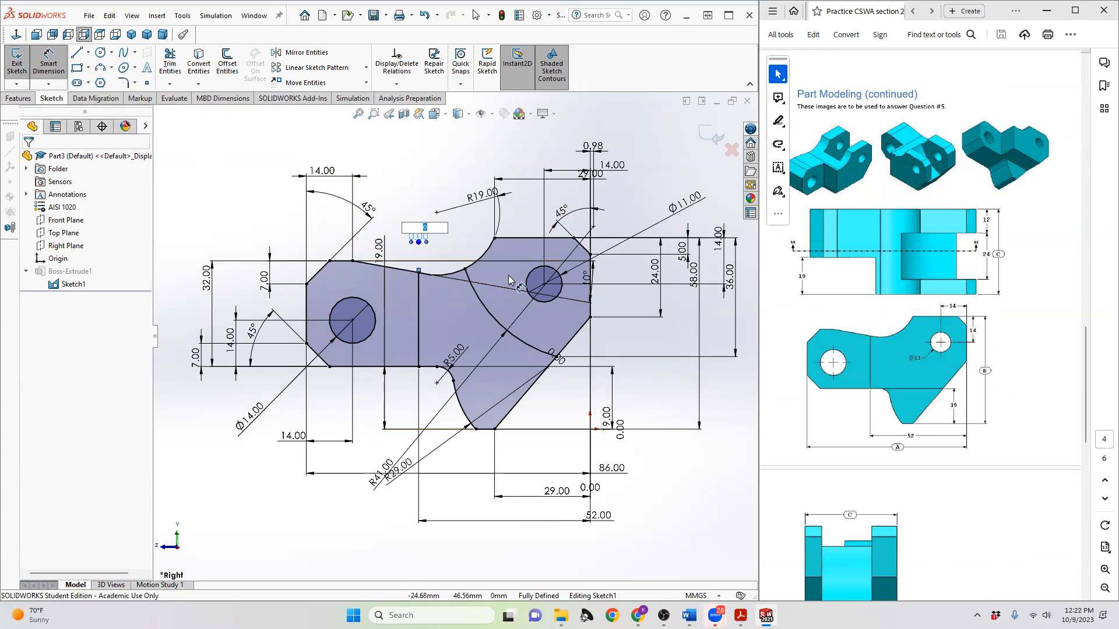
{"action": "left_click", "coordinate": [21, 62]}
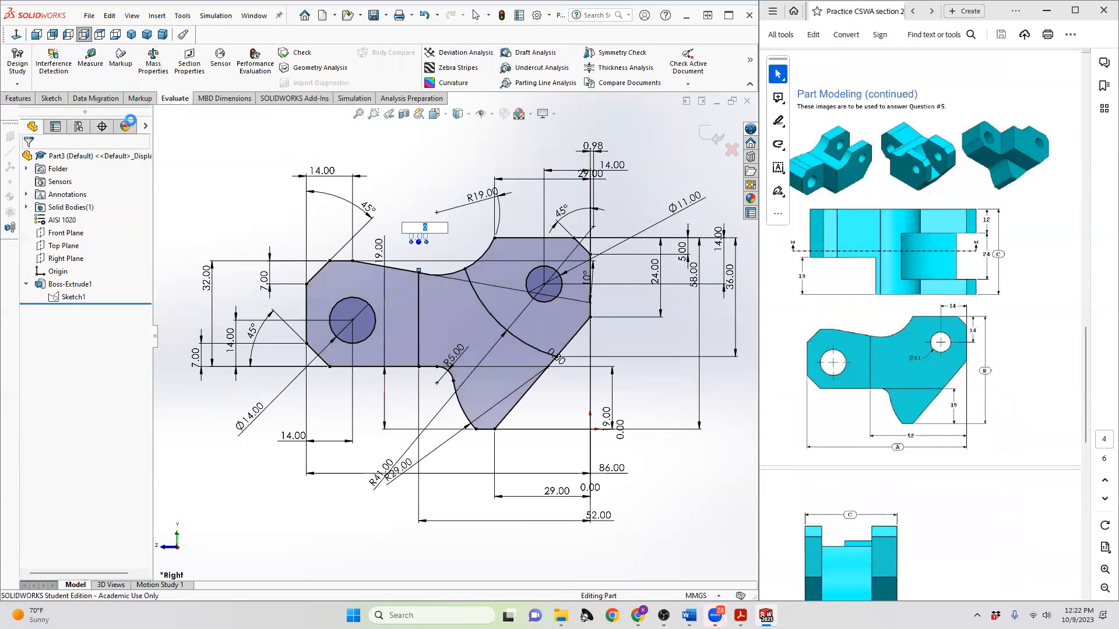
{"action": "mouse_move", "coordinate": [440, 273]}
{"action": "middle_mouse_down"}
{"action": "mouse_move", "coordinate": [469, 335]}
{"action": "mouse_move", "coordinate": [445, 315]}
{"action": "mouse_move", "coordinate": [443, 288]}
{"action": "middle_mouse_up"}
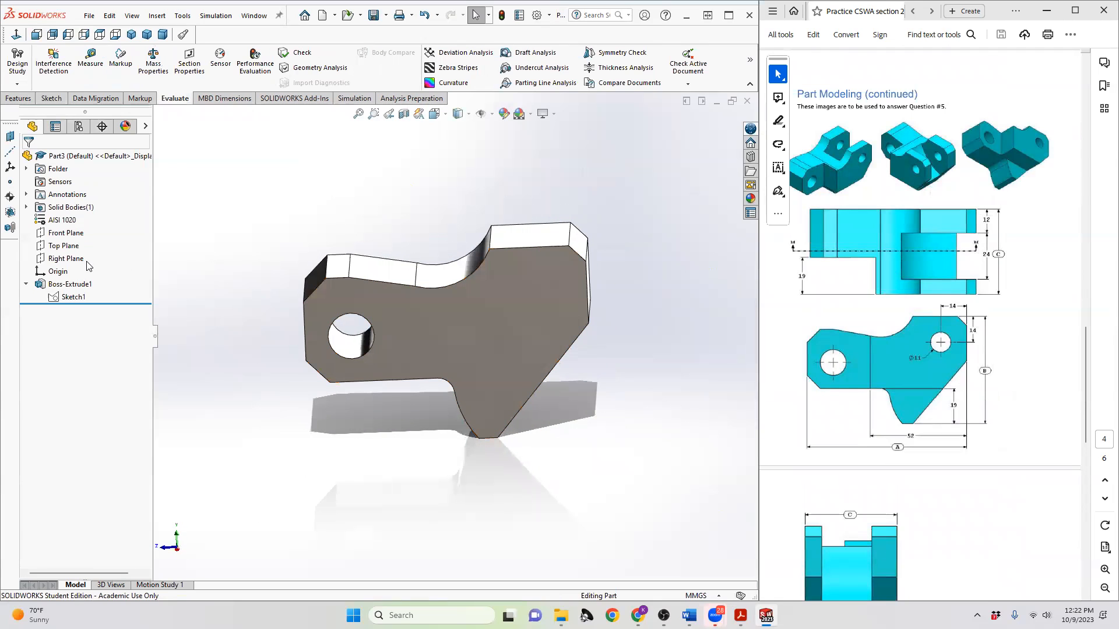
- Start an extruded cut from the base sketch, using the section with the 14 mm hole and the lower tip as contours
{"action": "left_click", "coordinate": [18, 98]}
{"action": "left_click", "coordinate": [174, 63]}
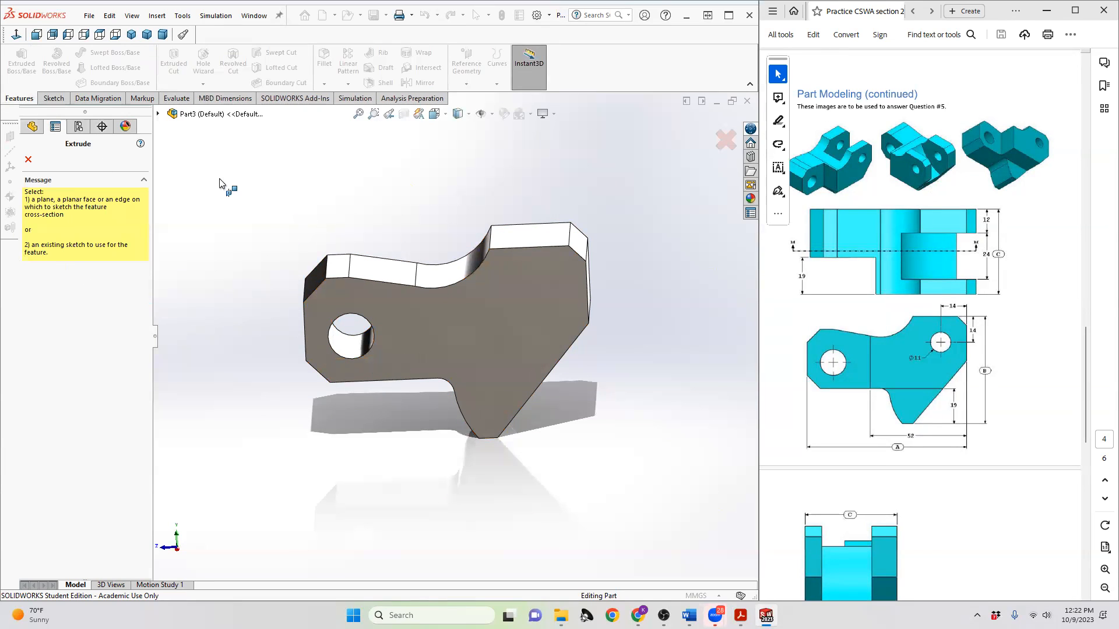
{"action": "left_click", "coordinate": [159, 114]}
{"action": "left_click", "coordinate": [171, 242]}
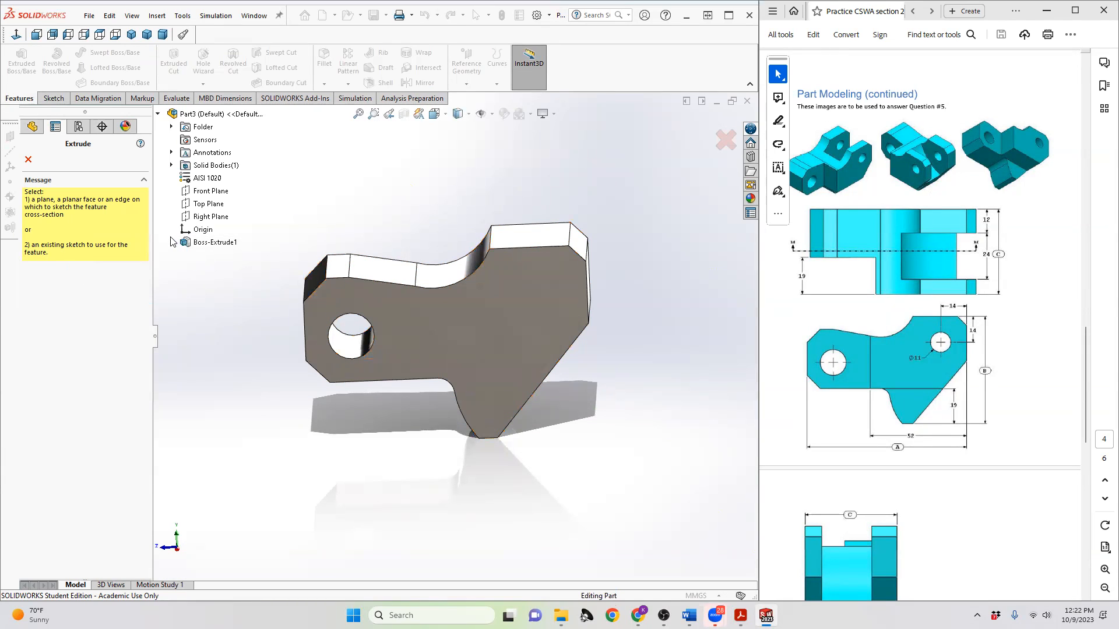
{"action": "left_click", "coordinate": [219, 255]}
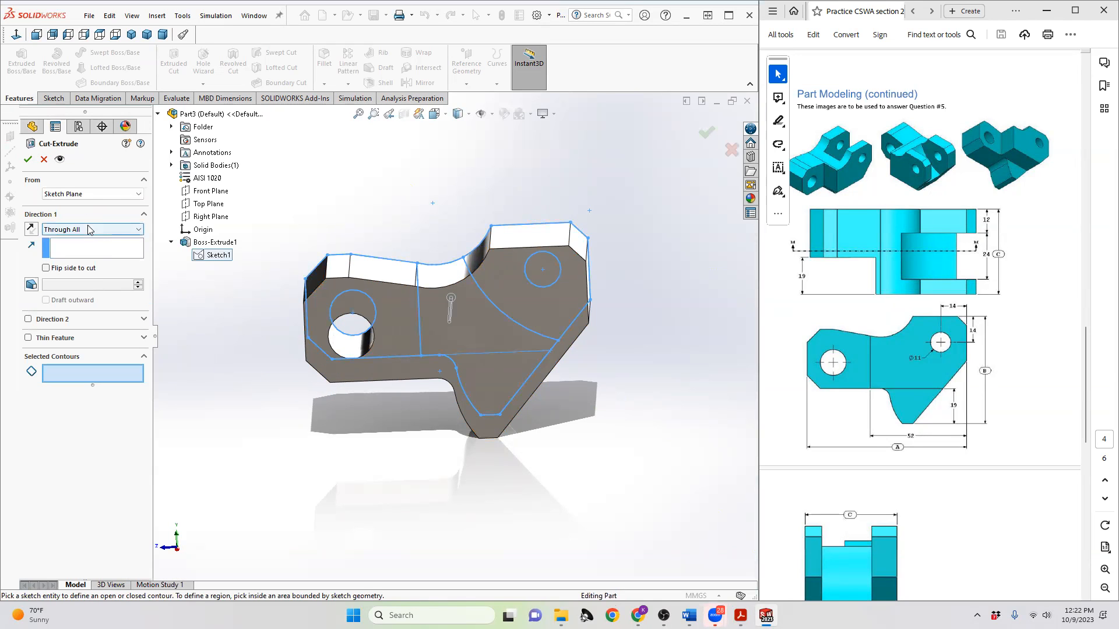
{"action": "middle_click_drag", "start_coordinate": [390, 375], "coordinate": [394, 324]}
{"action": "left_click", "coordinate": [395, 311]}
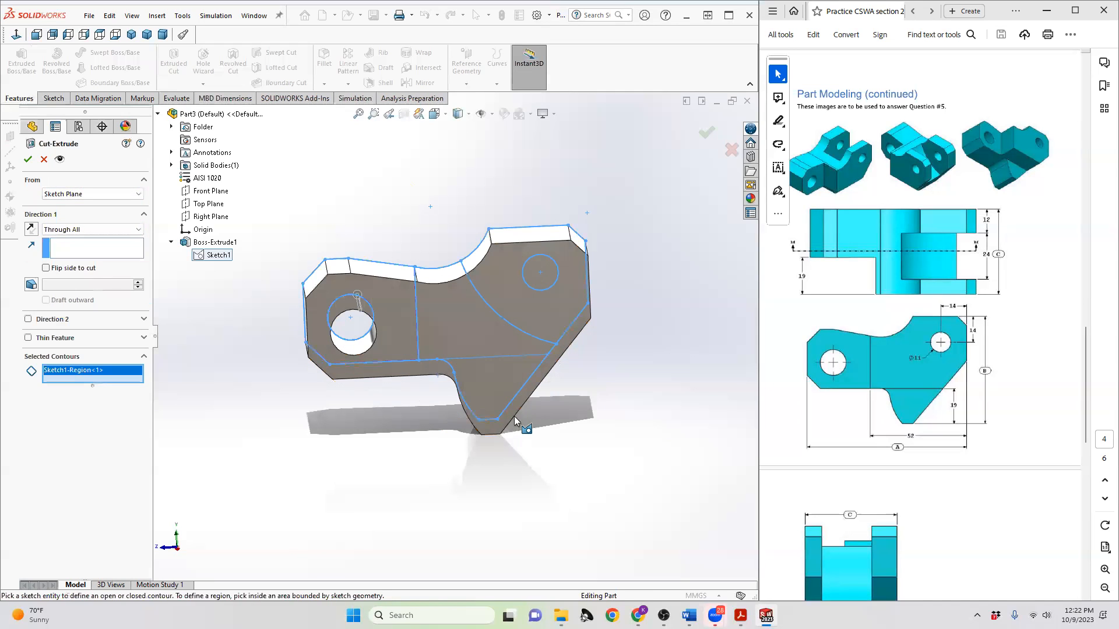
{"action": "left_click", "coordinate": [499, 398]}
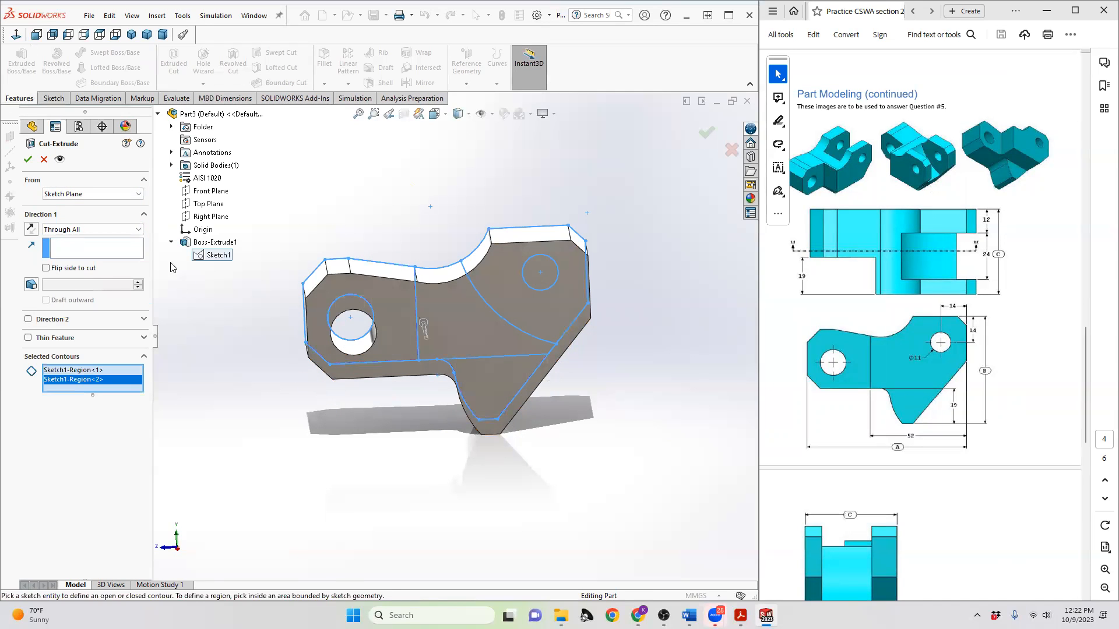
- Start the cut from the body's large side face opposite the sketch plane and cut 19 mm deep with a Blind end condition
{"action": "left_click", "coordinate": [127, 196]}
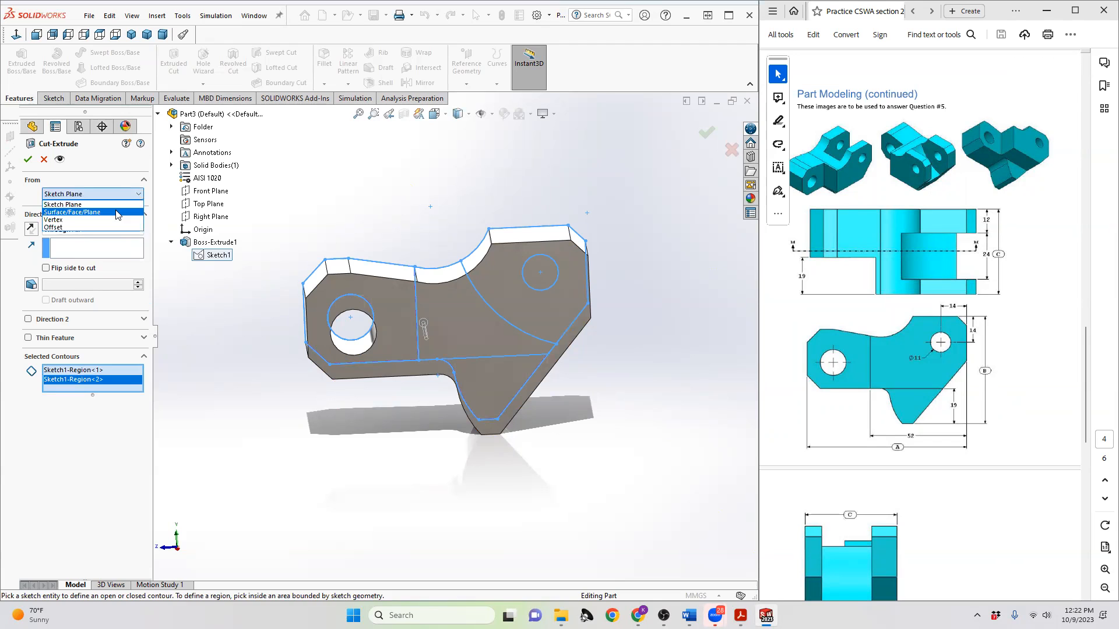
{"action": "left_click", "coordinate": [76, 206]}
{"action": "left_click", "coordinate": [474, 384]}
{"action": "middle_click_drag", "start_coordinate": [446, 412], "coordinate": [545, 404]}
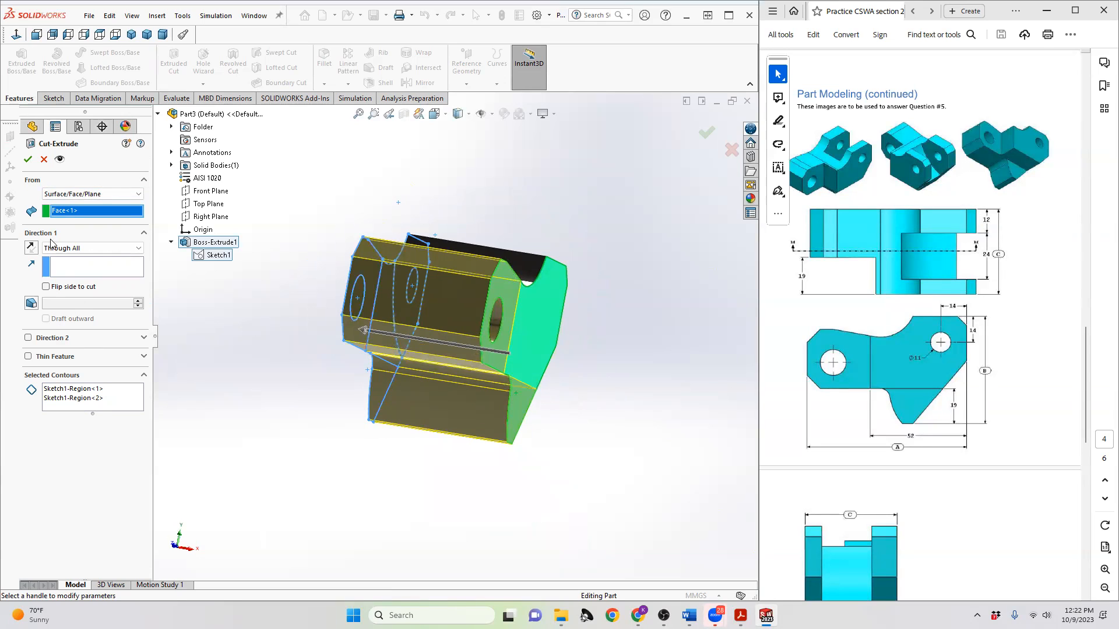
{"action": "left_click", "coordinate": [110, 248]}
{"action": "left_click", "coordinate": [73, 257]}
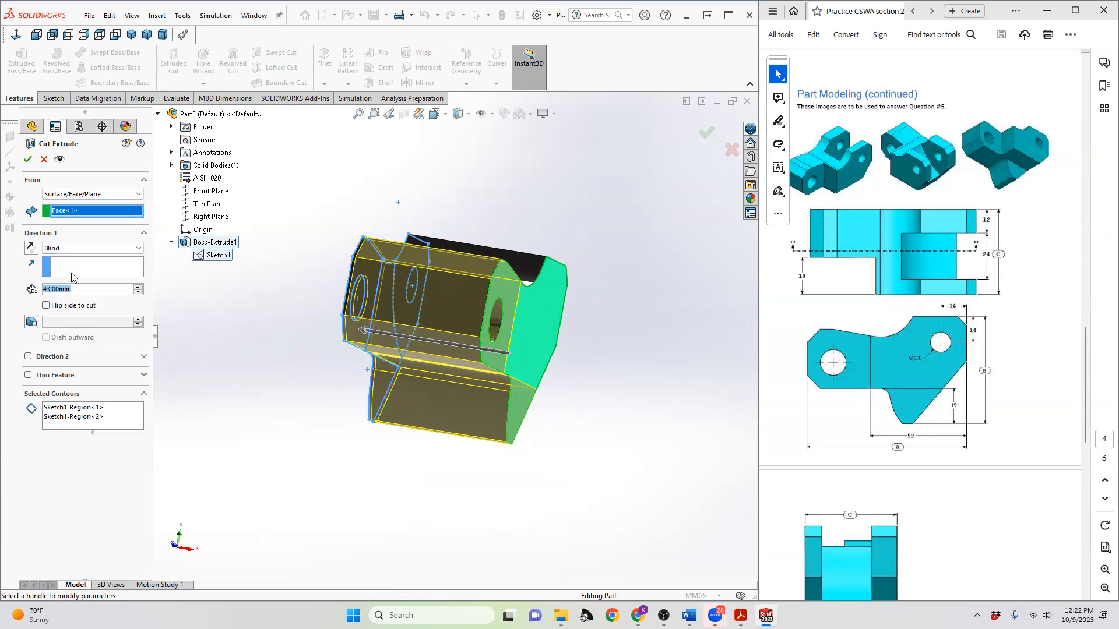
{"action": "left_click", "coordinate": [51, 289]}
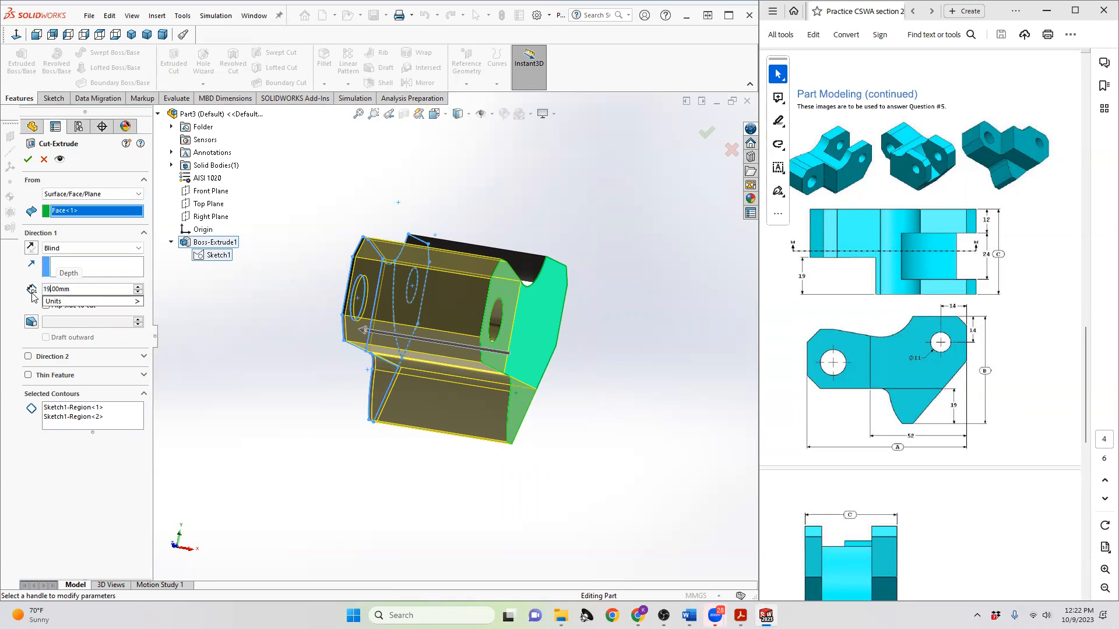
{"action": "key", "text": "Return"}
{"action": "mouse_move", "coordinate": [445, 379]}
{"action": "middle_mouse_down"}
{"action": "mouse_move", "coordinate": [434, 431]}
{"action": "mouse_move", "coordinate": [350, 372]}
{"action": "middle_mouse_up"}
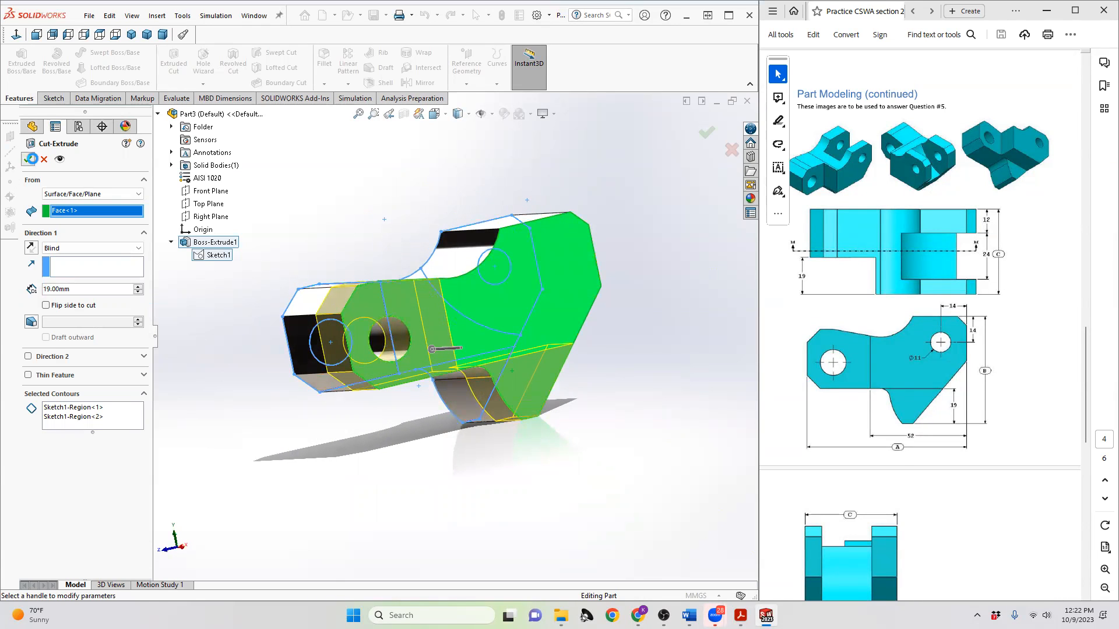
{"action": "left_click", "coordinate": [31, 159]}
- Start a second extruded cut from the base sketch, using the region around the 11 mm hole bounded by the R41 arc
{"action": "middle_click_drag", "start_coordinate": [591, 368], "coordinate": [604, 425]}
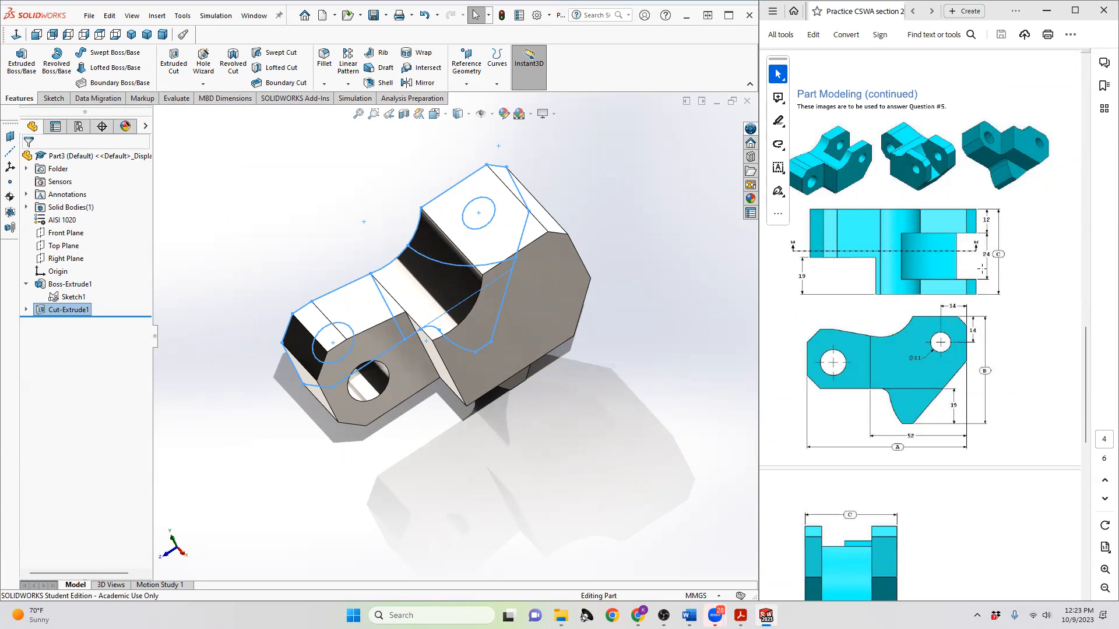
{"action": "scroll", "coordinate": [935, 338], "scroll_direction": "down", "scroll_amount": 3}
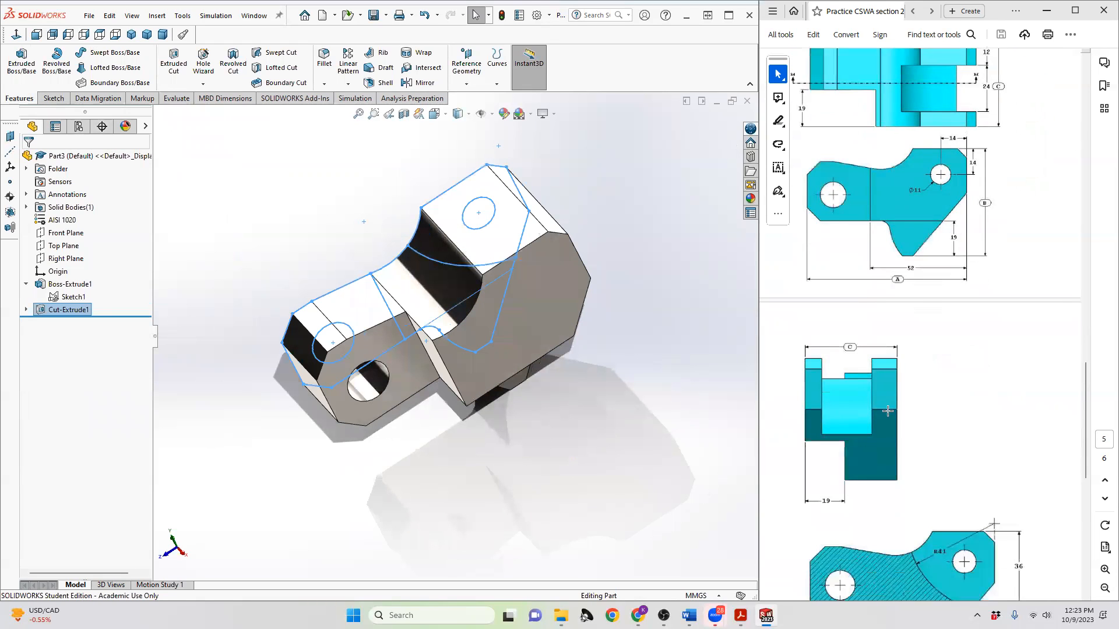
{"action": "scroll", "coordinate": [860, 413], "scroll_direction": "up", "scroll_amount": 1}
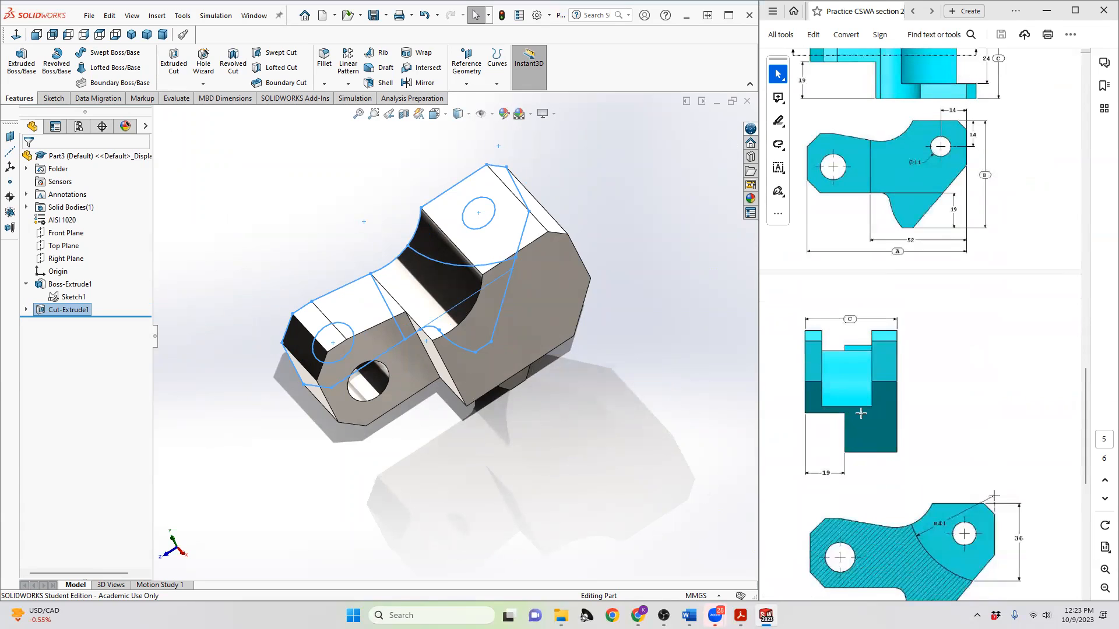
{"action": "scroll", "coordinate": [860, 414], "scroll_direction": "up", "scroll_amount": 3}
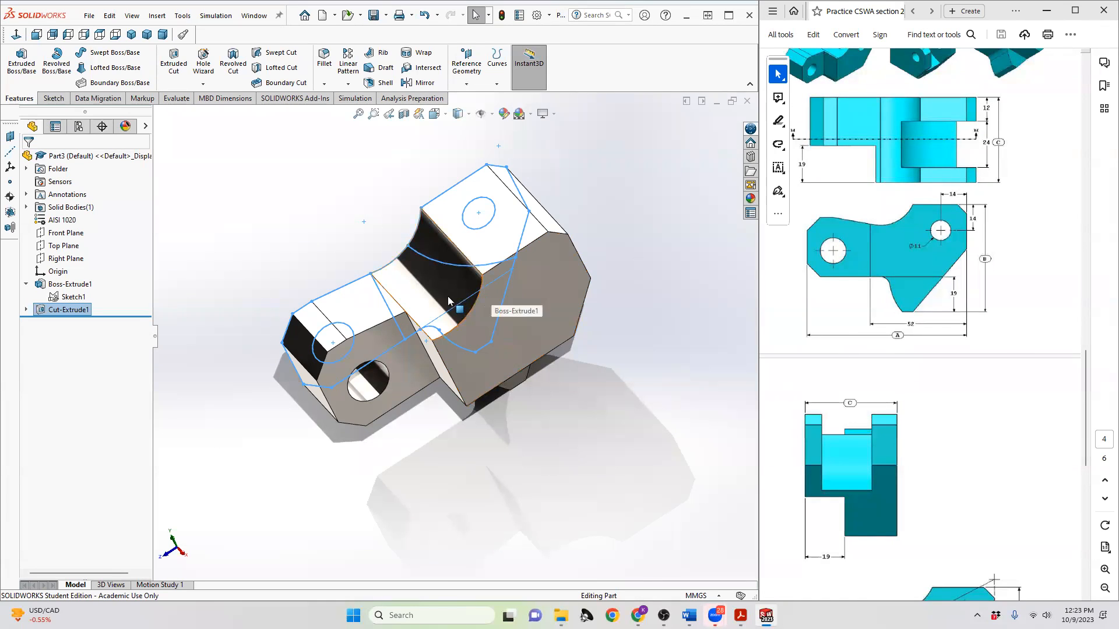
{"action": "middle_click_drag", "start_coordinate": [447, 295], "coordinate": [471, 265]}
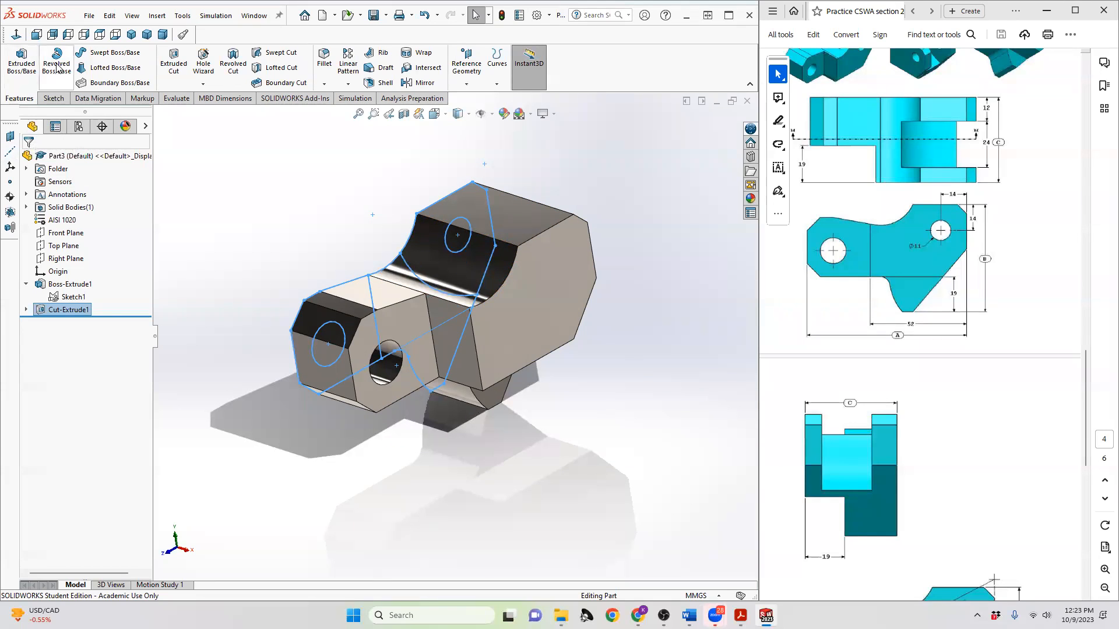
{"action": "left_click", "coordinate": [177, 81]}
{"action": "left_click", "coordinate": [218, 254]}
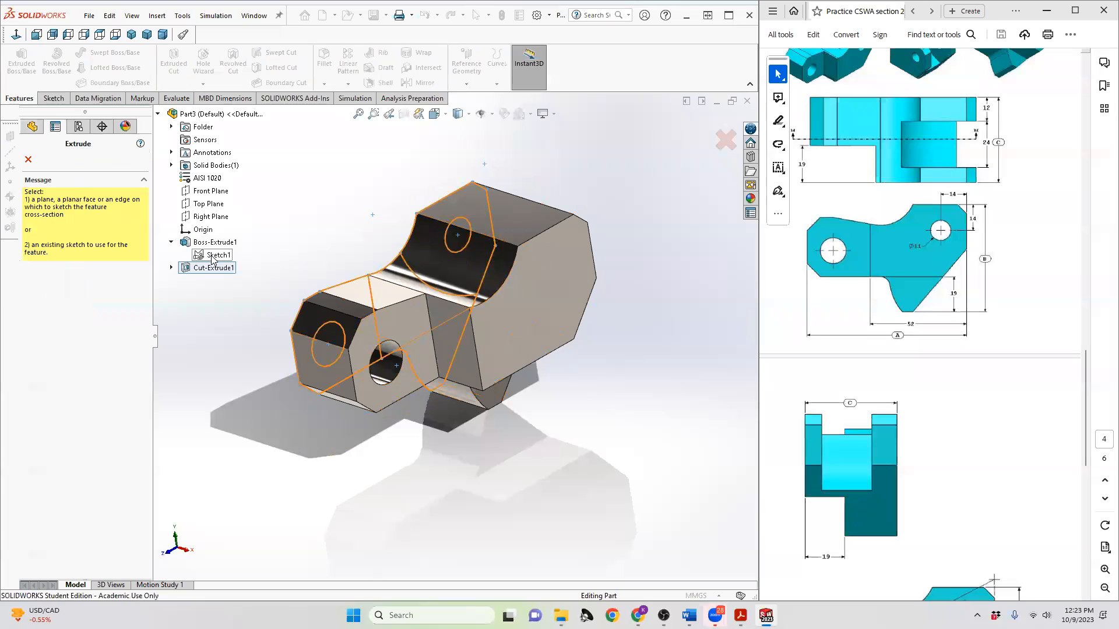
{"action": "left_click", "coordinate": [434, 257]}
- Start the second cut at a 12 mm offset from the sketch plane and reverse its direction into the body
{"action": "left_click", "coordinate": [87, 194]}
{"action": "left_click", "coordinate": [80, 226]}
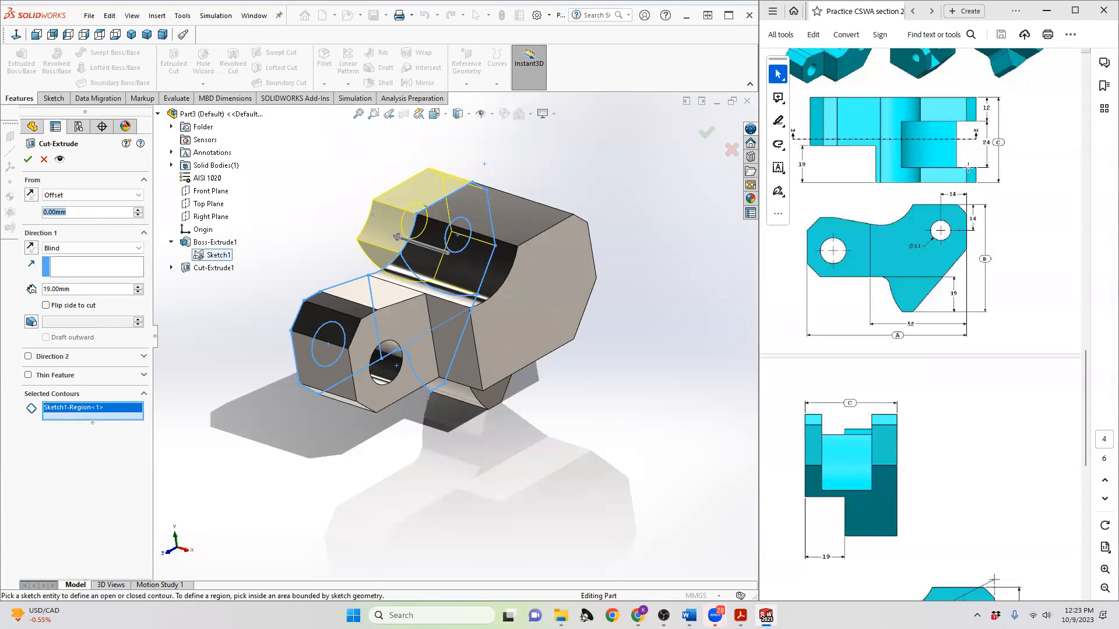
{"action": "type", "text": "12"}
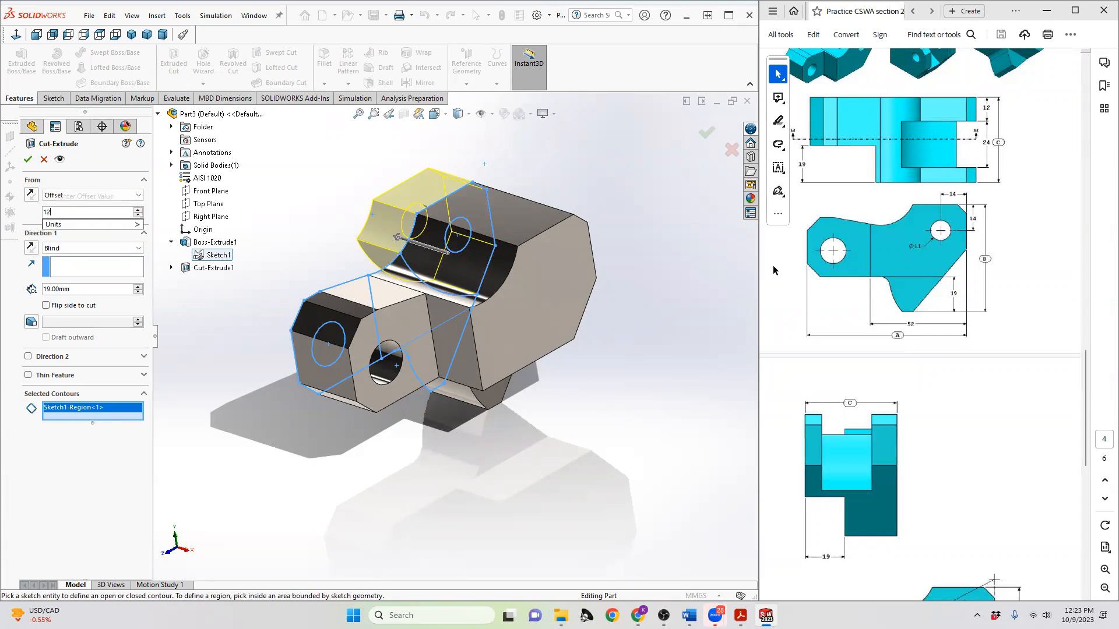
{"action": "key", "text": "Return"}
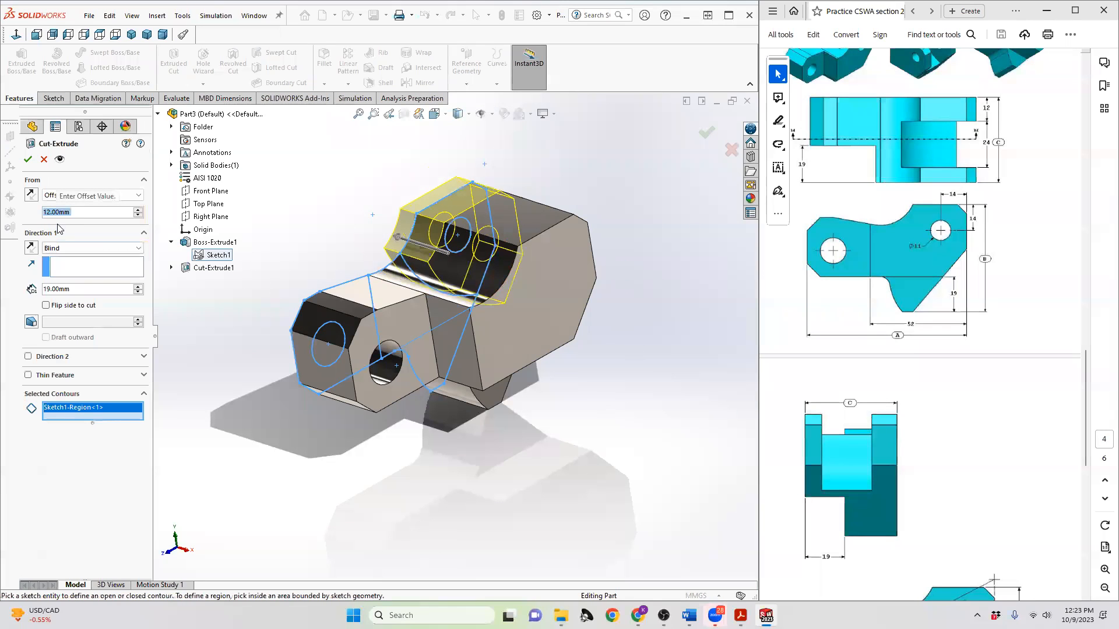
{"action": "left_click", "coordinate": [30, 248]}
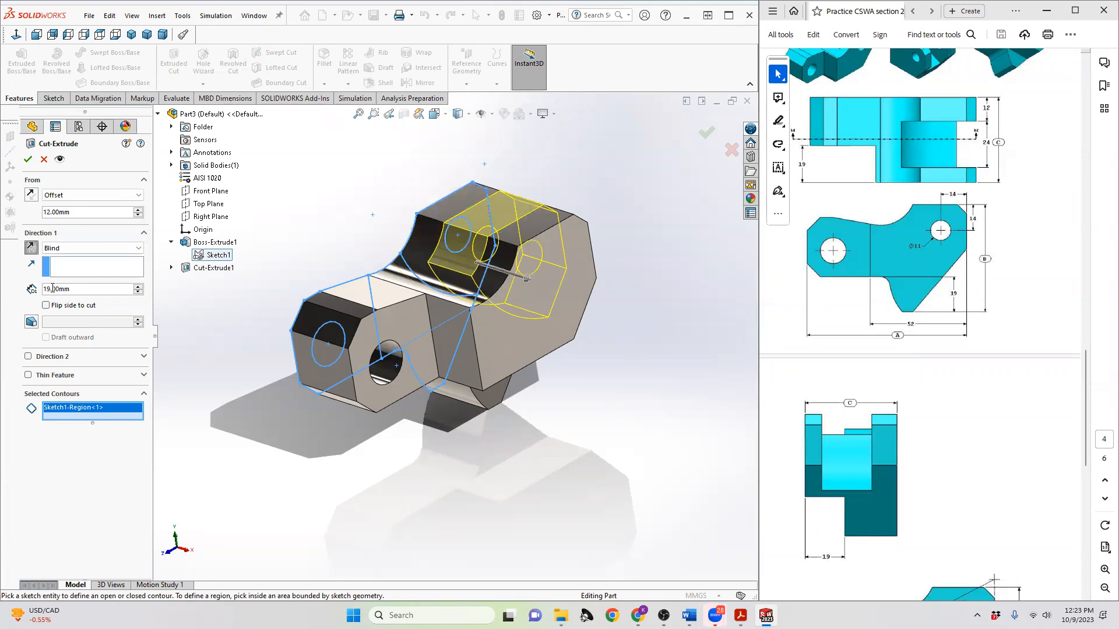
- Set the offset cut's Blind depth to 24 mm and finish the slot
{"action": "left_click", "coordinate": [51, 289]}
{"action": "type", "text": "24"}
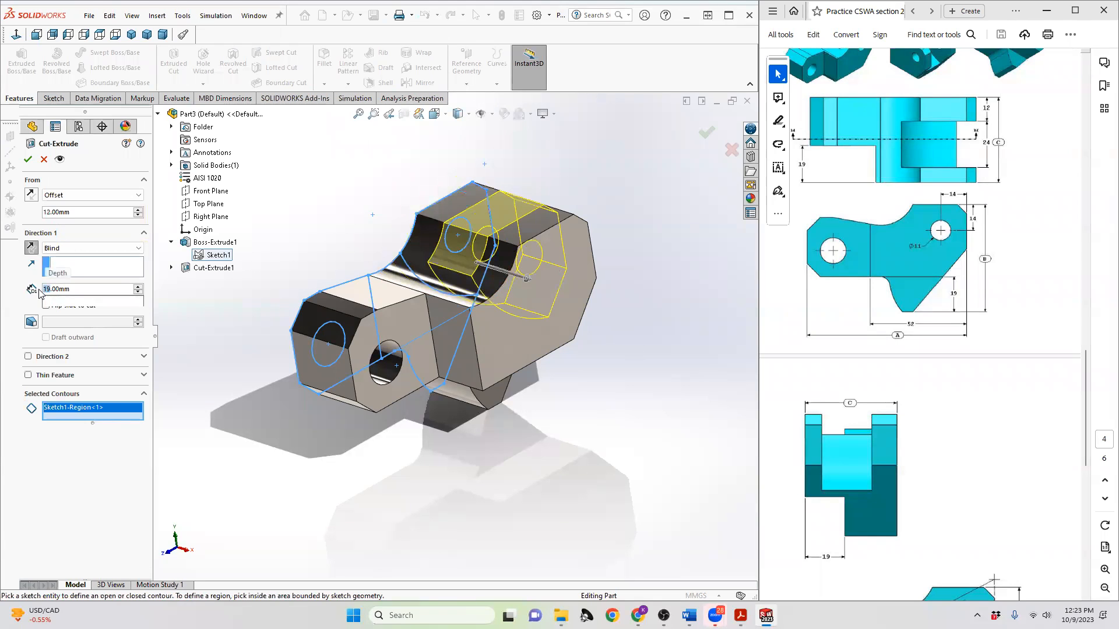
{"action": "key", "text": "Return"}
{"action": "middle_click_drag", "start_coordinate": [498, 316], "coordinate": [442, 274]}
{"action": "left_click", "coordinate": [28, 159]}
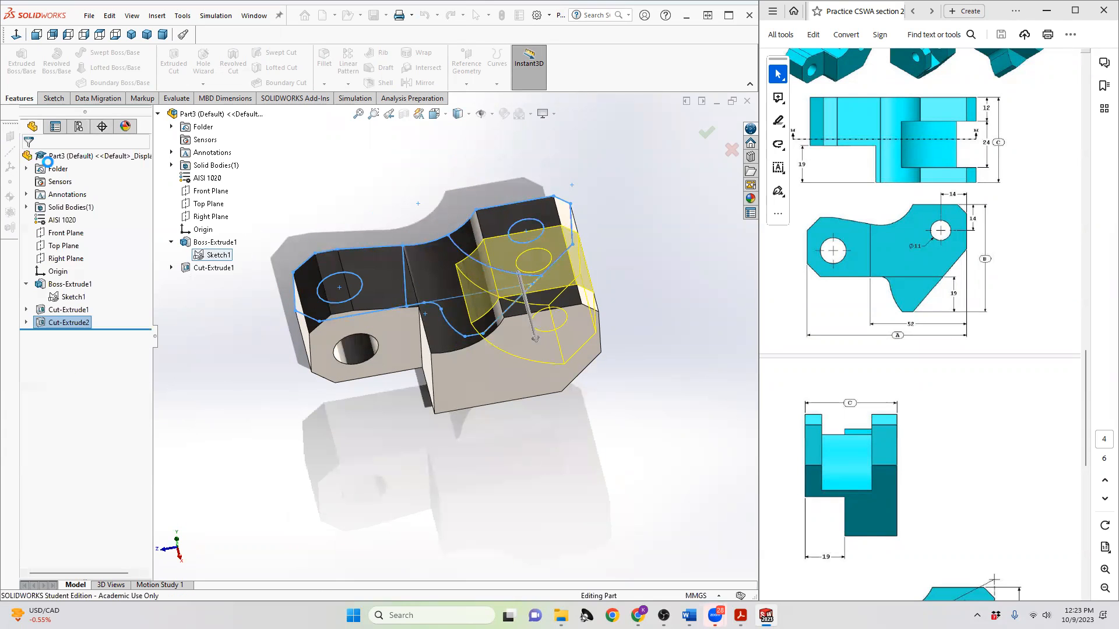
{"action": "middle_click_drag", "start_coordinate": [558, 294], "coordinate": [522, 240]}
{"action": "key", "text": "Escape"}
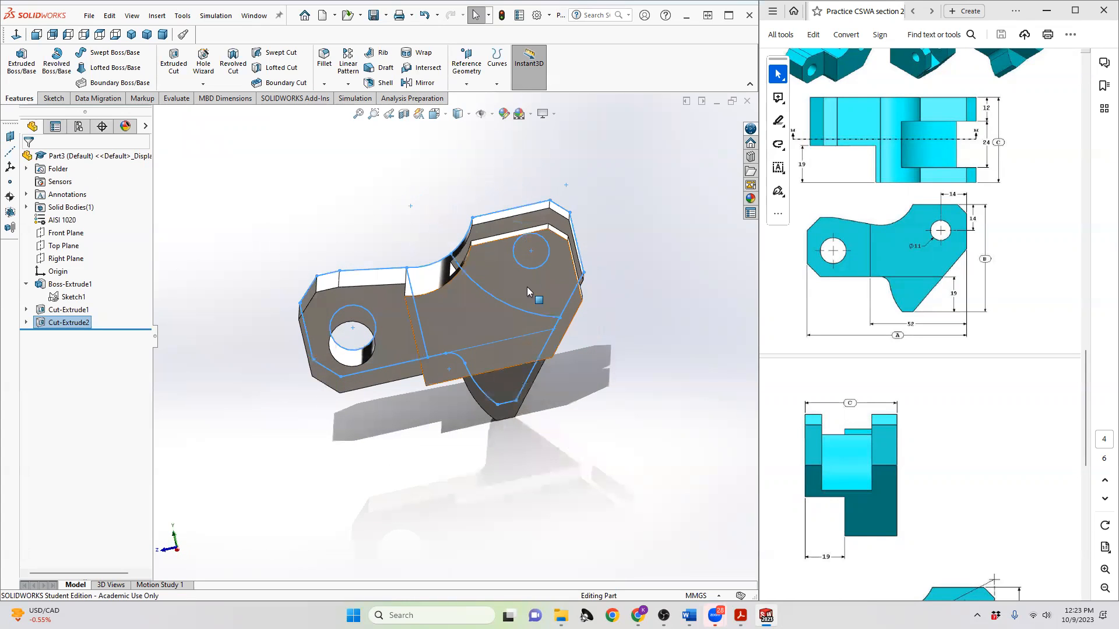
- Start an extruded cut from the base sketch, using the 11 mm hole circle as contour with a Through All end condition
{"action": "left_click", "coordinate": [175, 74]}
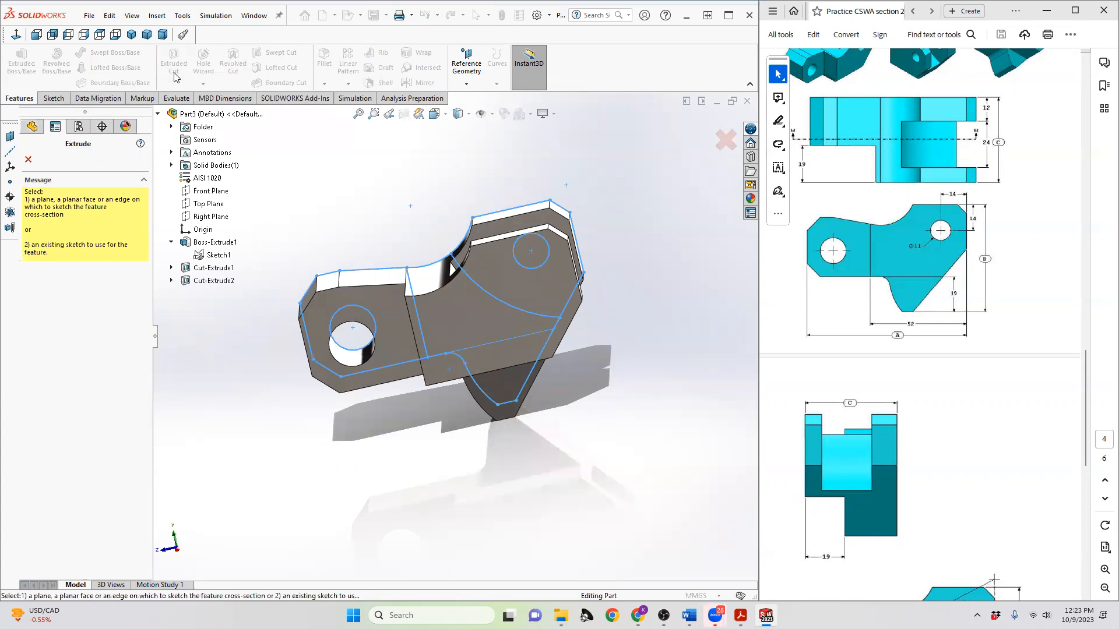
{"action": "left_click", "coordinate": [213, 255]}
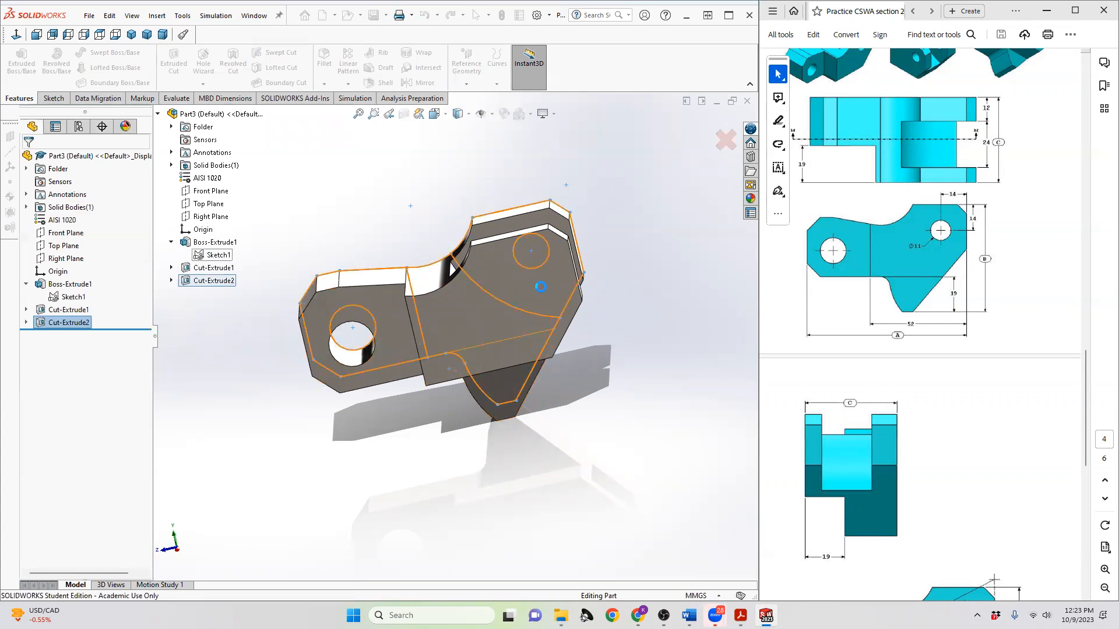
{"action": "left_click", "coordinate": [528, 254]}
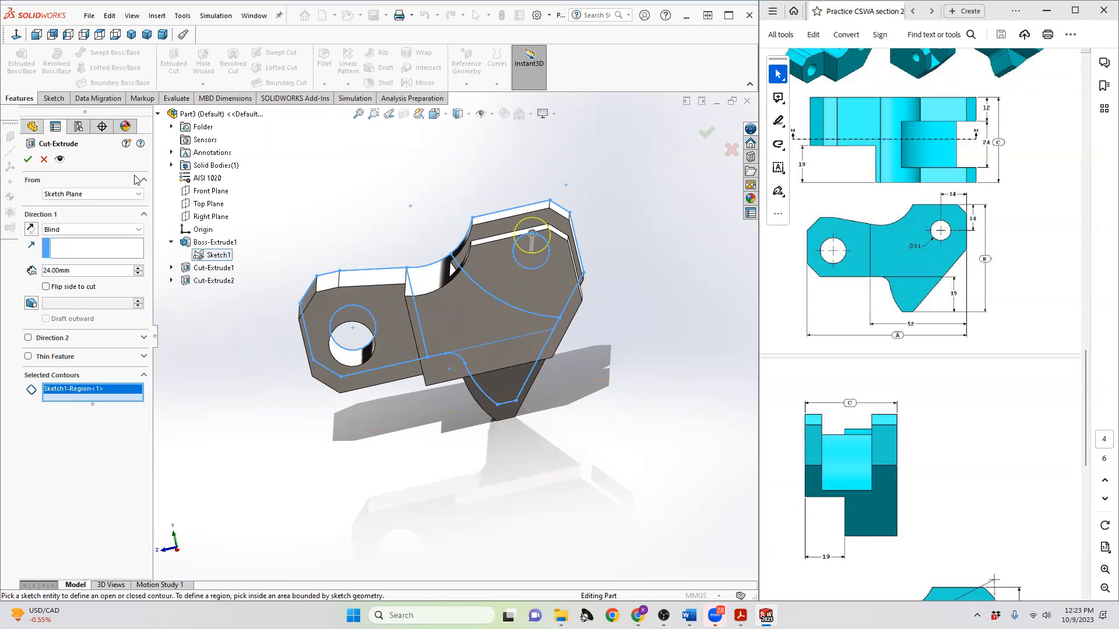
{"action": "left_click", "coordinate": [90, 229]}
{"action": "left_click", "coordinate": [64, 247]}
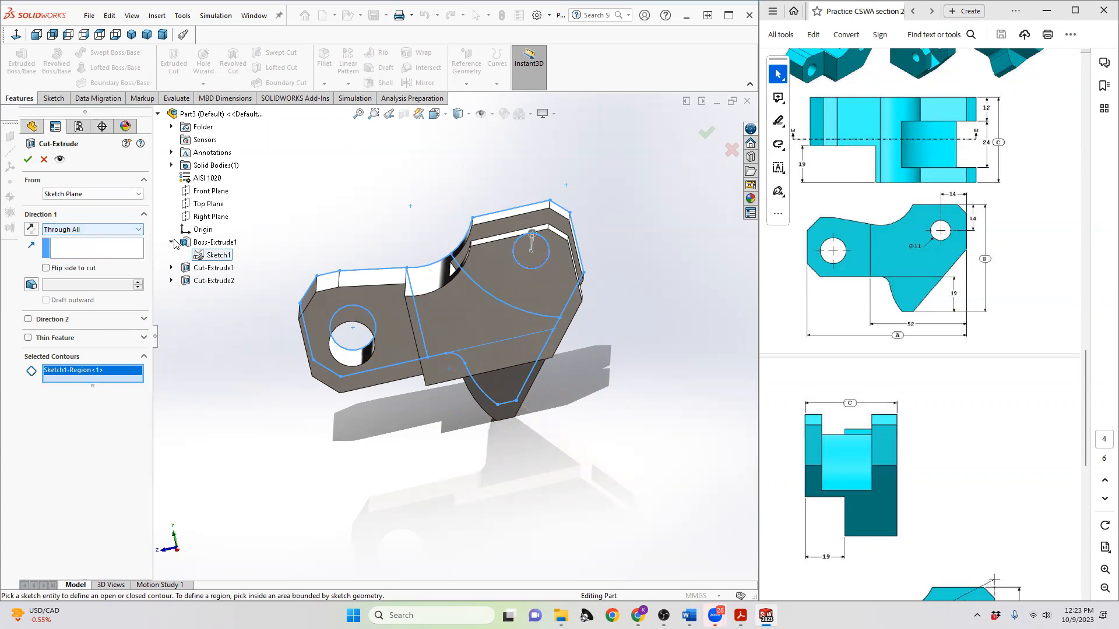
{"action": "key", "text": "ctrl+7"}
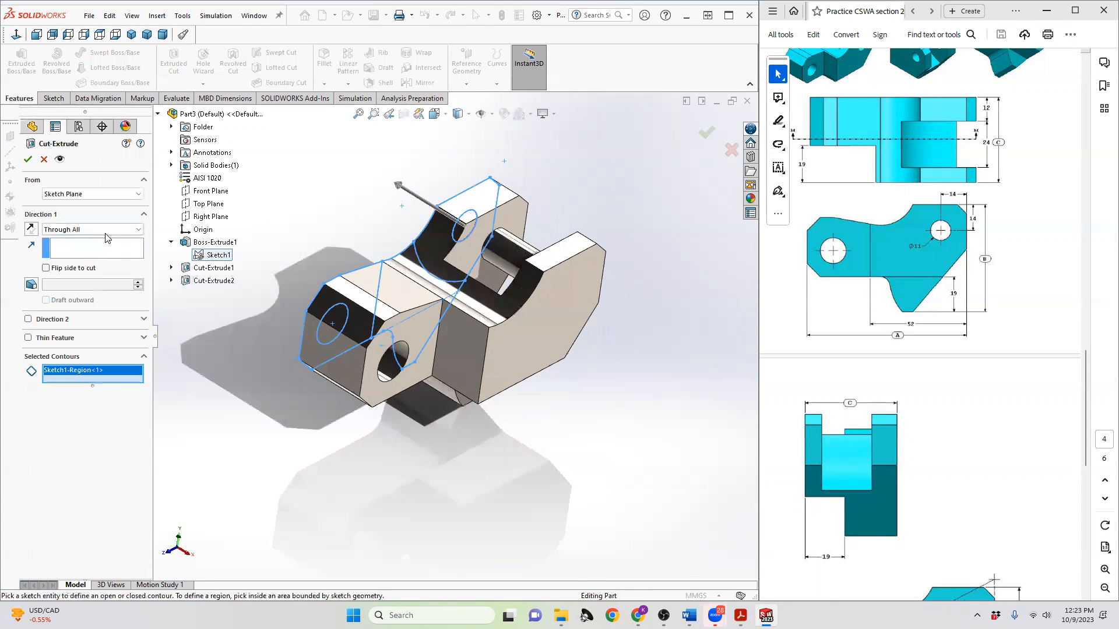
- Extend the 11 mm hole cut to both sides of the sketch plane, with Through All for Direction 1 and Direction 2
{"action": "left_click", "coordinate": [106, 233]}
{"action": "left_click", "coordinate": [104, 261]}
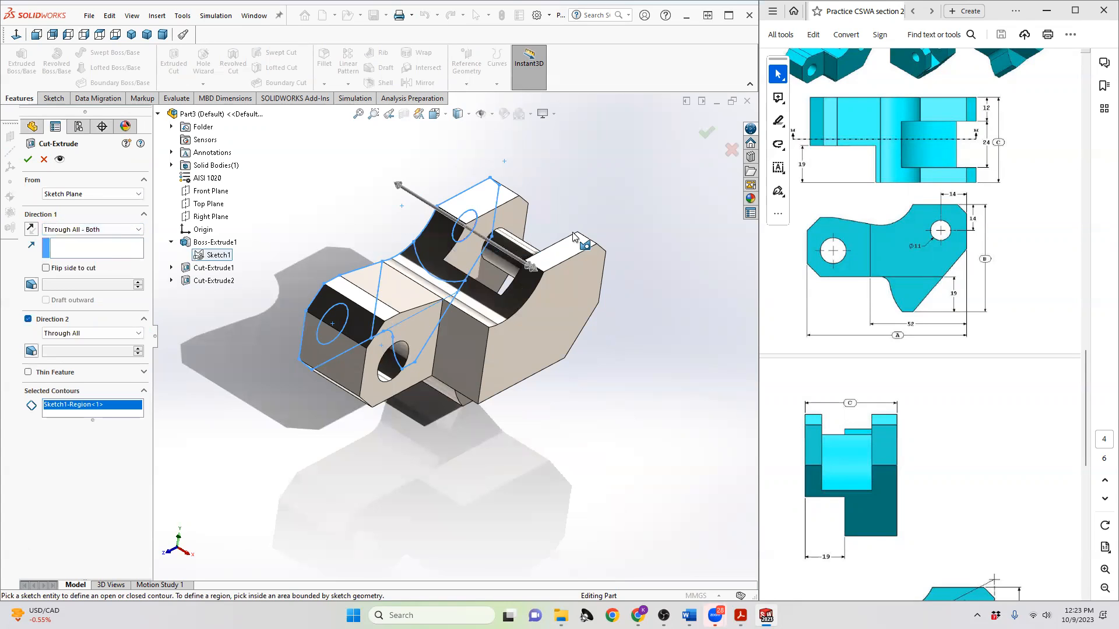
{"action": "left_click", "coordinate": [29, 161]}
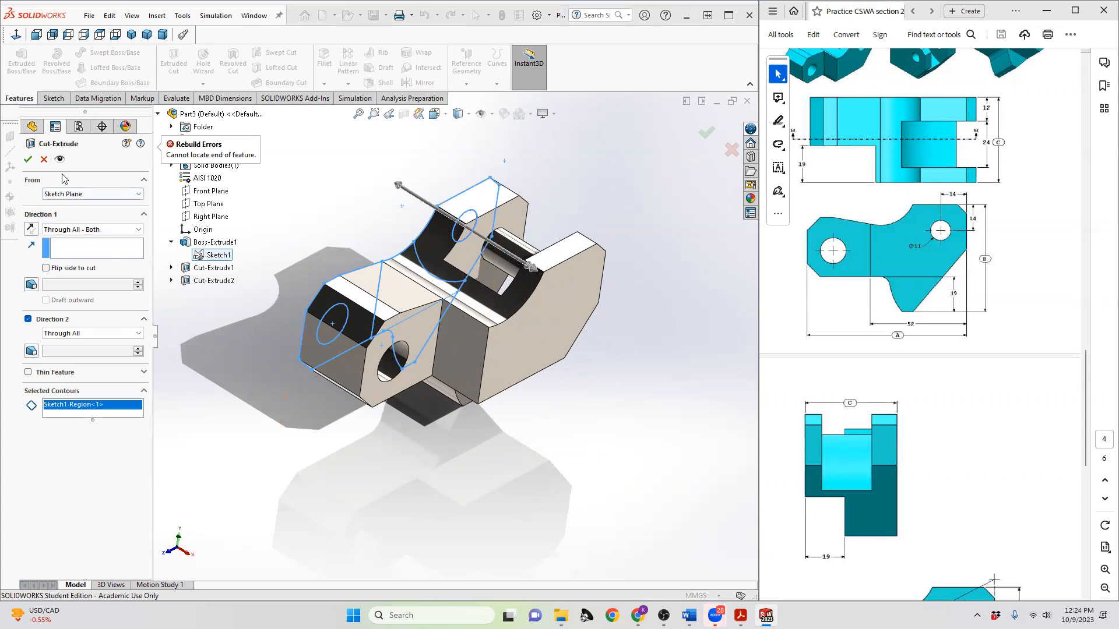
{"action": "left_click", "coordinate": [85, 229]}
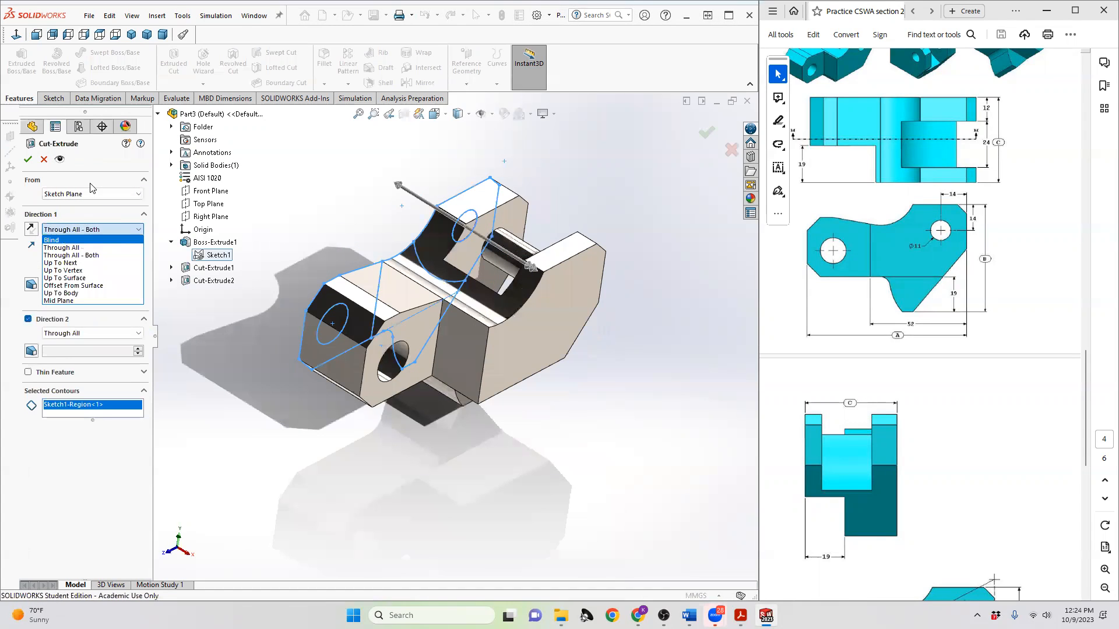
{"action": "left_click", "coordinate": [89, 248]}
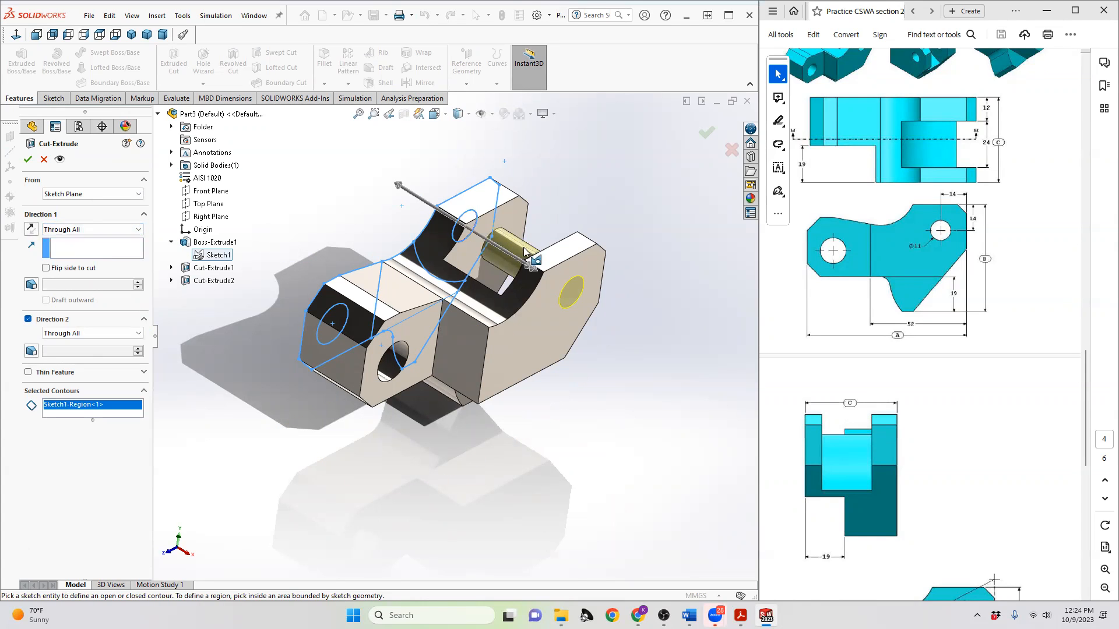
{"action": "left_click", "coordinate": [28, 159]}
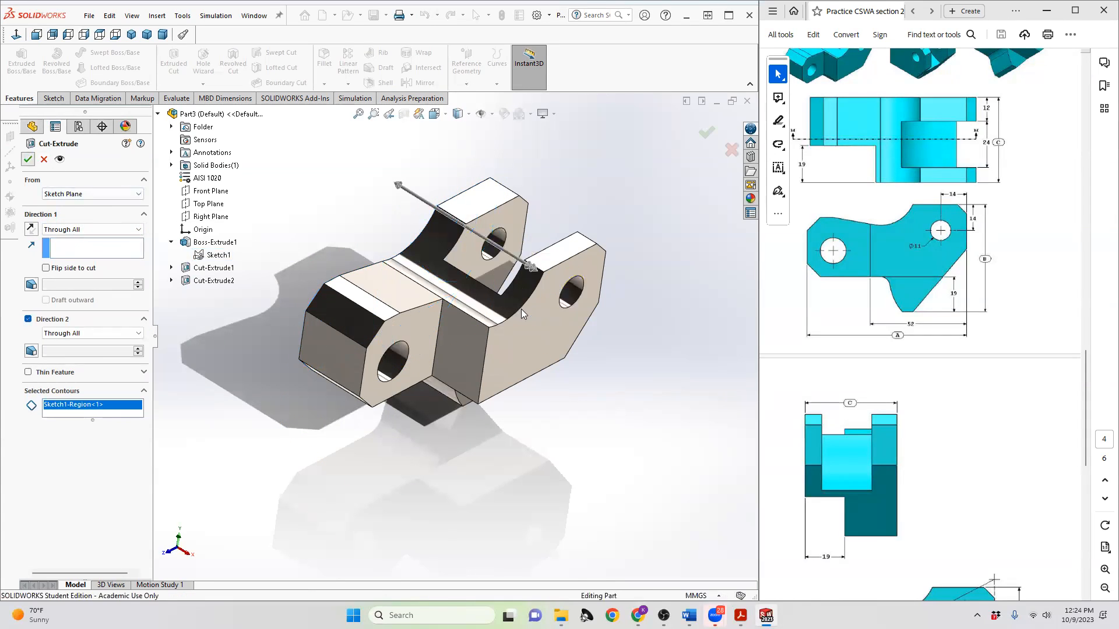
- Compare the cut model from several angles with the Question #5 views in the practice document
{"action": "middle_click_drag", "start_coordinate": [659, 322], "coordinate": [617, 327]}
{"action": "scroll", "coordinate": [940, 250], "scroll_direction": "down", "scroll_amount": 3}
{"action": "scroll", "coordinate": [941, 247], "scroll_direction": "down", "scroll_amount": 2}
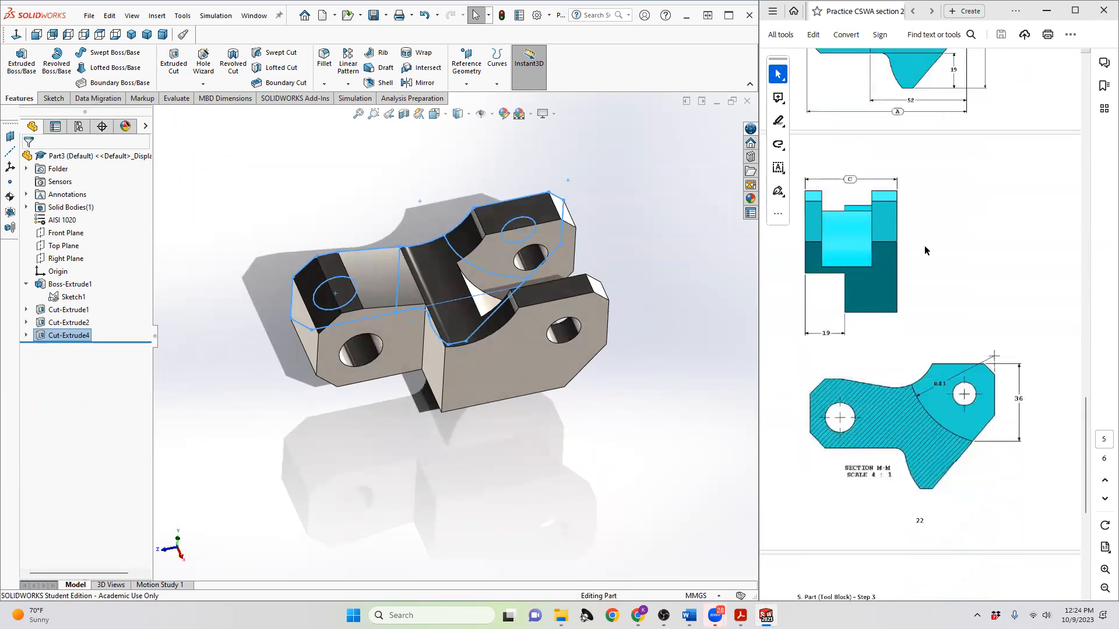
{"action": "scroll", "coordinate": [914, 244], "scroll_direction": "down", "scroll_amount": 2}
{"action": "scroll", "coordinate": [915, 248], "scroll_direction": "up", "scroll_amount": 3}
{"action": "scroll", "coordinate": [915, 251], "scroll_direction": "up", "scroll_amount": 1}
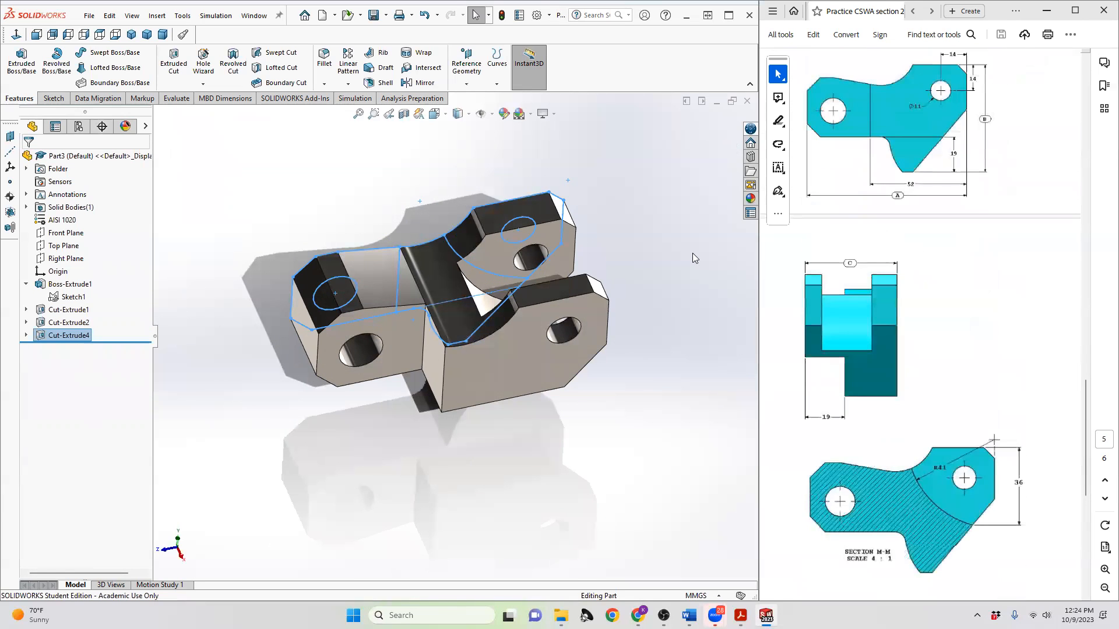
{"action": "middle_click_drag", "start_coordinate": [694, 324], "coordinate": [707, 391]}
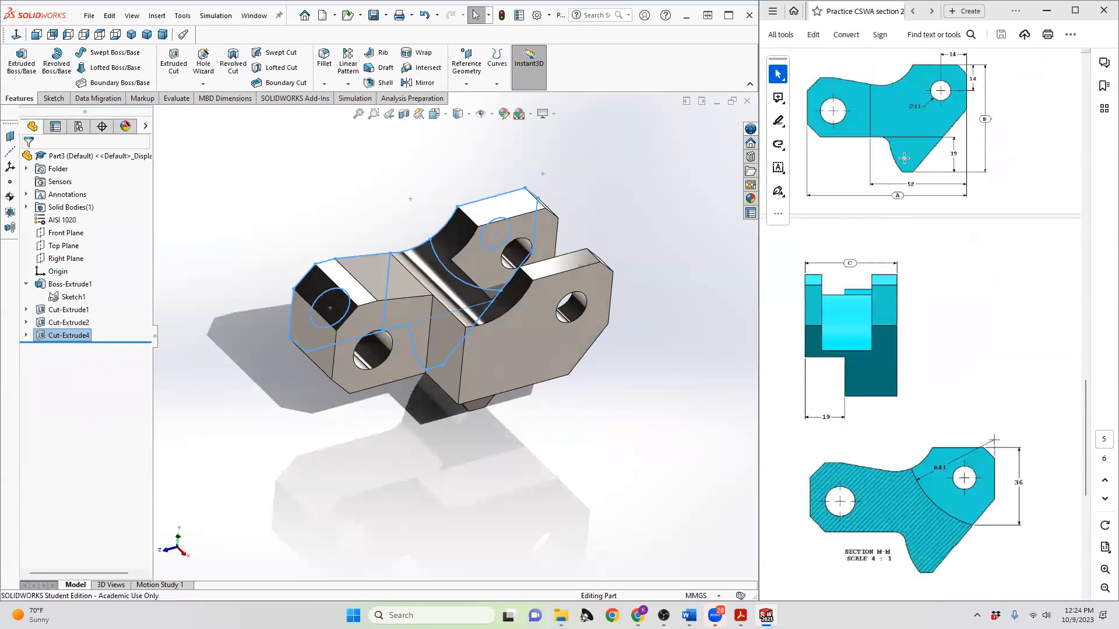
{"action": "scroll", "coordinate": [903, 159], "scroll_direction": "up", "scroll_amount": 6}
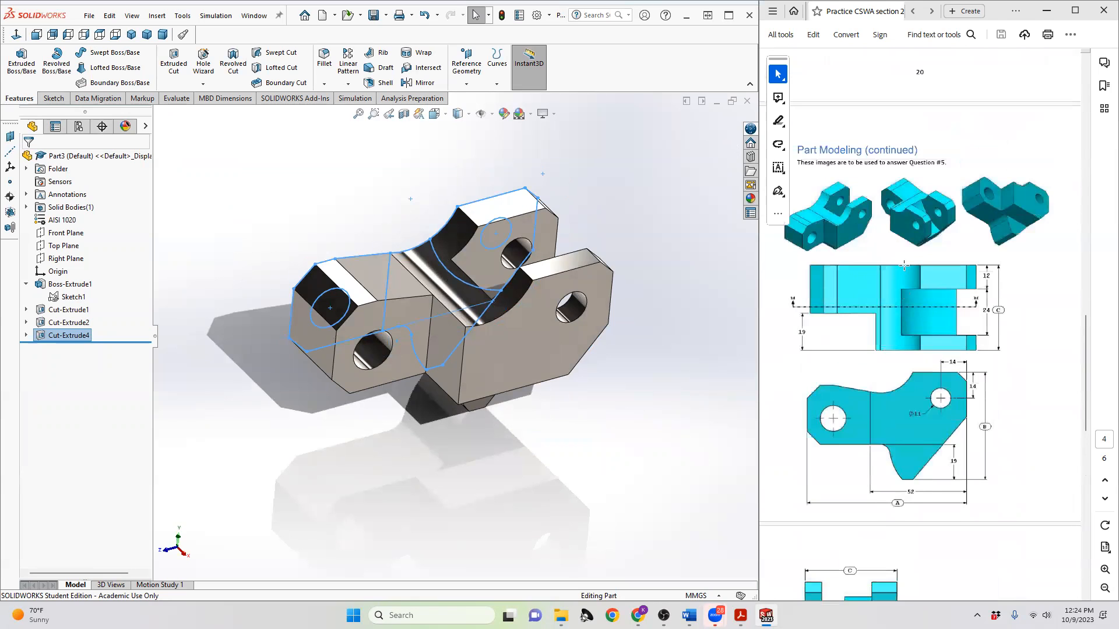
{"action": "mouse_move", "coordinate": [517, 262]}
{"action": "middle_mouse_down"}
{"action": "mouse_move", "coordinate": [491, 351]}
{"action": "mouse_move", "coordinate": [500, 180]}
{"action": "mouse_move", "coordinate": [520, 138]}
{"action": "mouse_move", "coordinate": [533, 142]}
{"action": "mouse_move", "coordinate": [473, 251]}
{"action": "mouse_move", "coordinate": [483, 311]}
{"action": "mouse_move", "coordinate": [452, 425]}
{"action": "middle_mouse_up"}
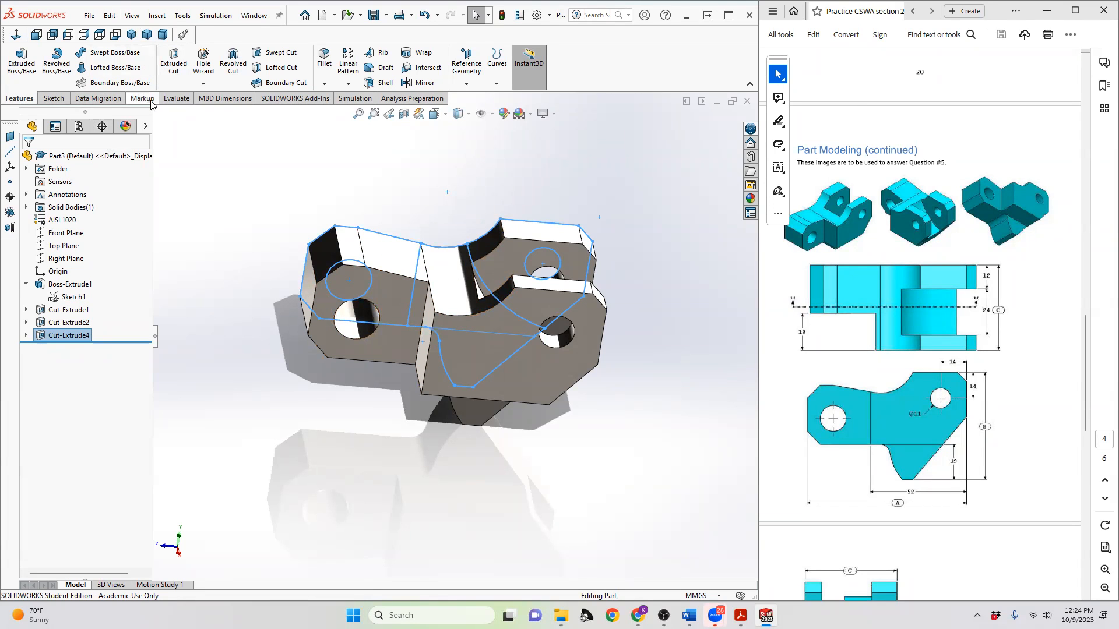
- Evaluate the part's mass properties and read the Step 3 question in the practice document
{"action": "left_click", "coordinate": [176, 99]}
{"action": "left_click", "coordinate": [153, 63]}
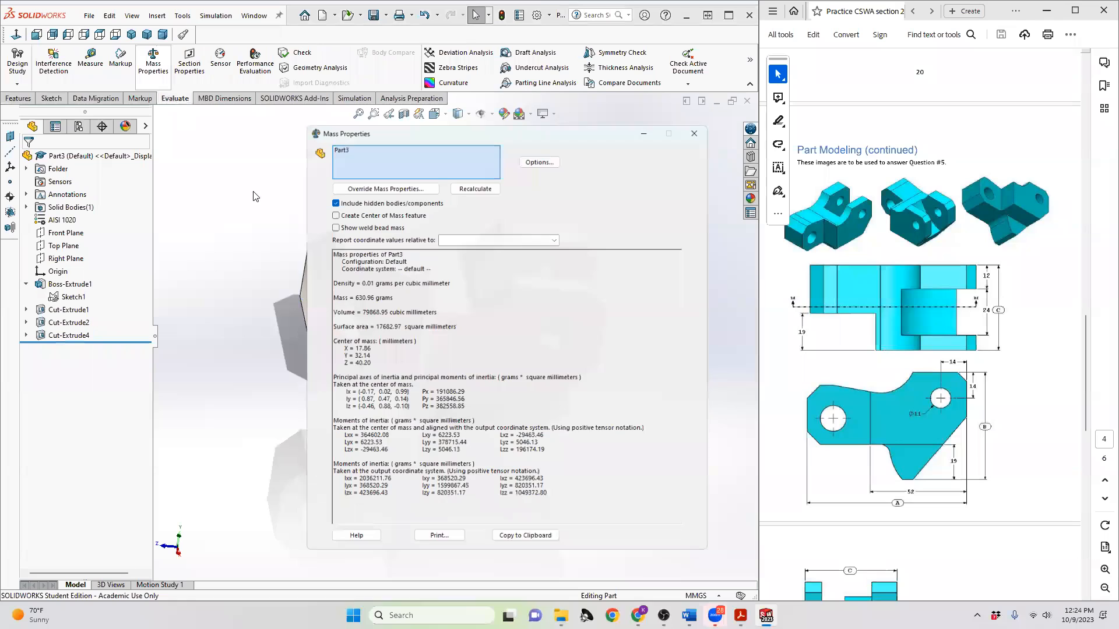
{"action": "scroll", "coordinate": [854, 327], "scroll_direction": "down", "scroll_amount": 15}
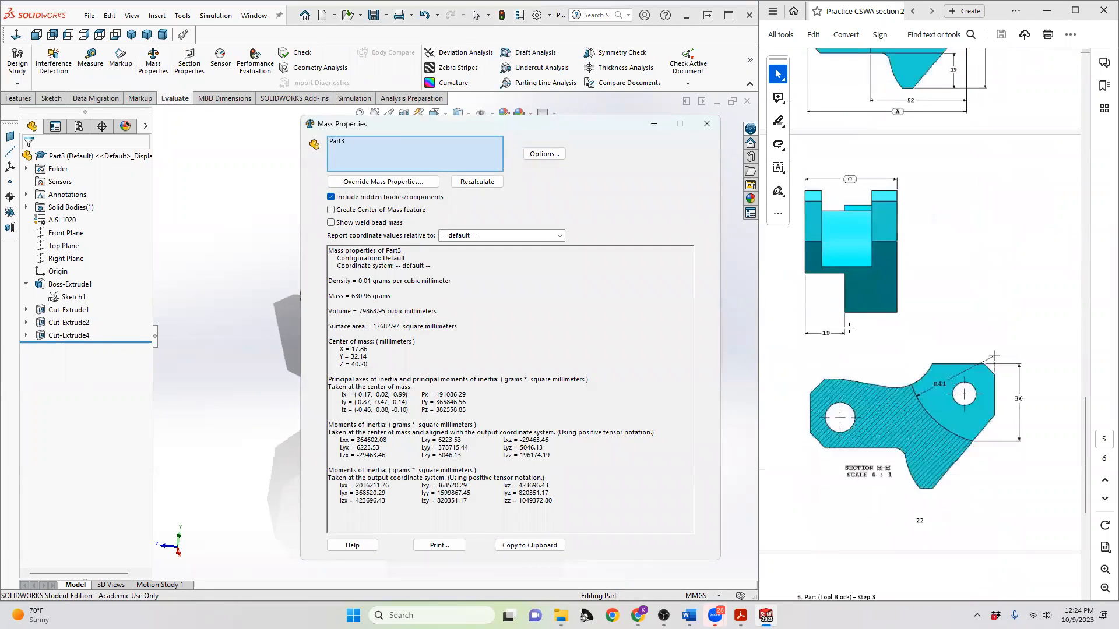
{"action": "scroll", "coordinate": [851, 333], "scroll_direction": "down", "scroll_amount": 4}
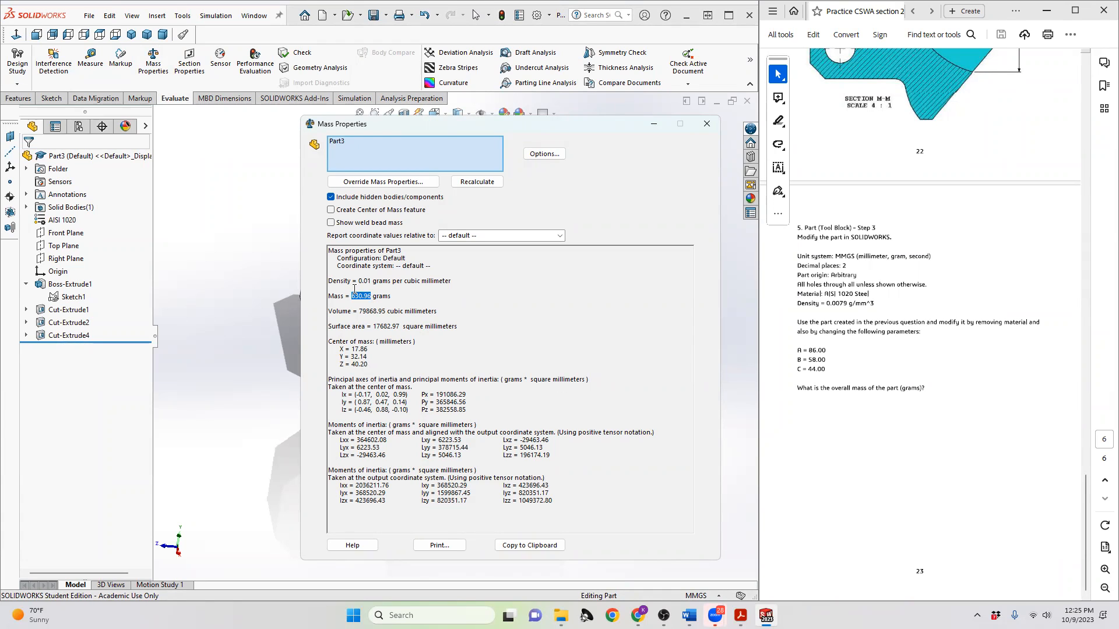
{"action": "left_click", "coordinate": [281, 282]}
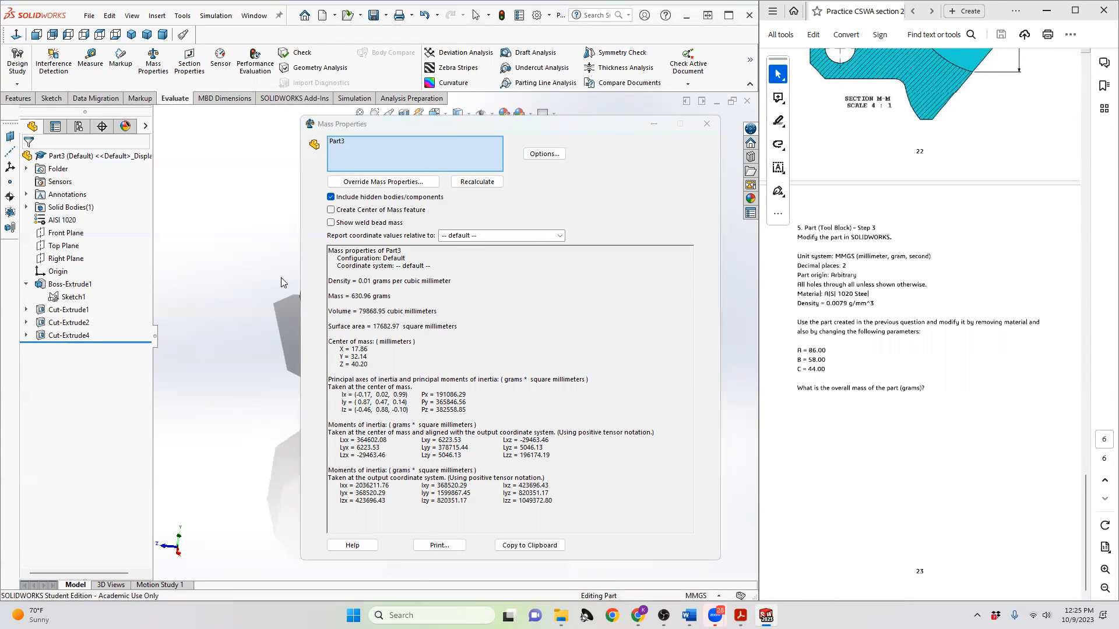
{"action": "left_click", "coordinate": [708, 124]}
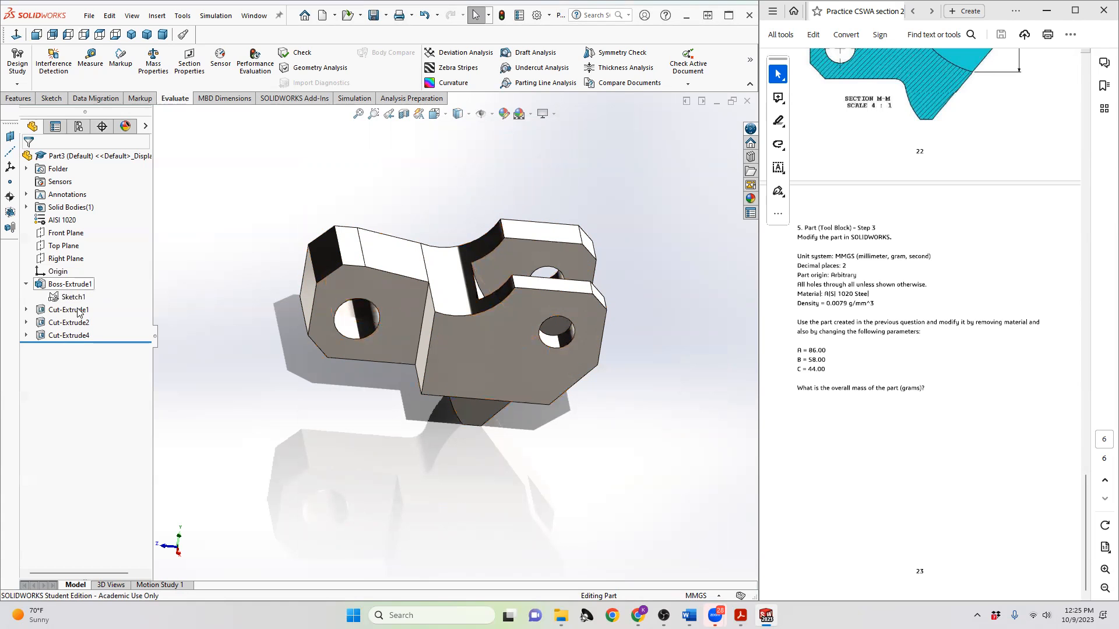
- Open the base sketch under the first boss extrusion for editing
{"action": "left_click", "coordinate": [69, 336]}
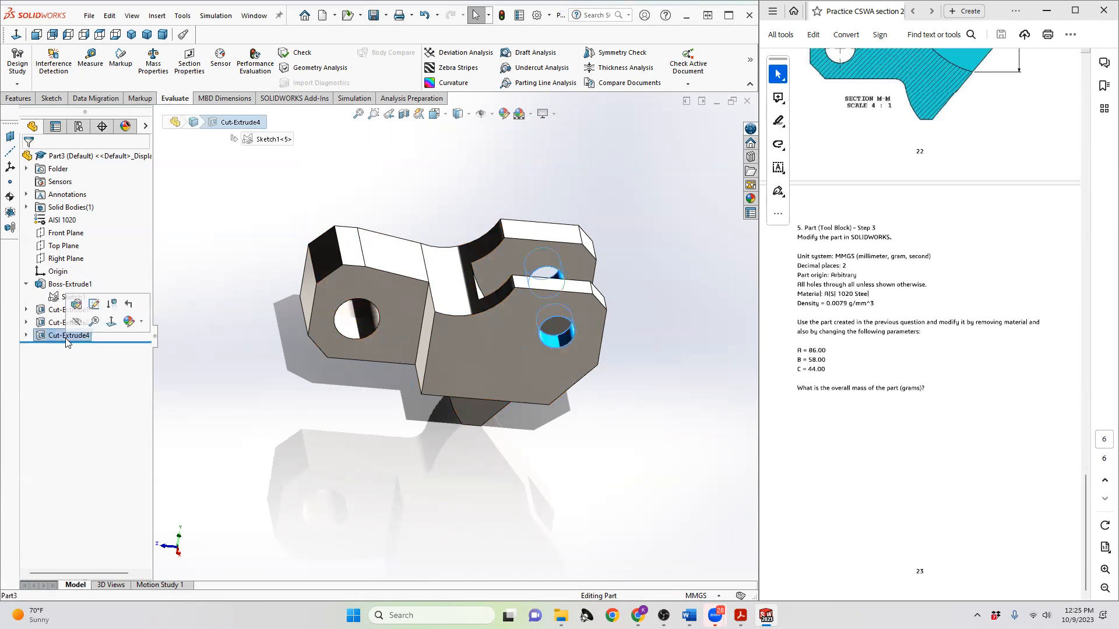
{"action": "left_click", "coordinate": [63, 297]}
{"action": "left_click", "coordinate": [65, 258]}
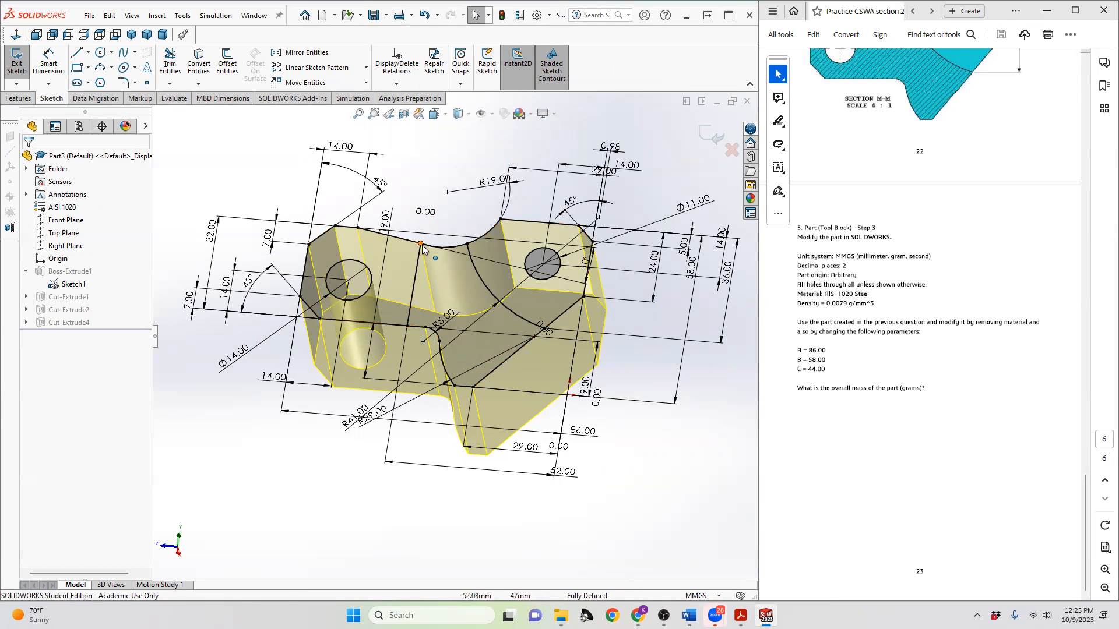
- Examine where the vertical line at the 52 mm dimension meets the upper profile in the Question #5 front view
{"action": "scroll", "coordinate": [845, 267], "scroll_direction": "up", "scroll_amount": 4}
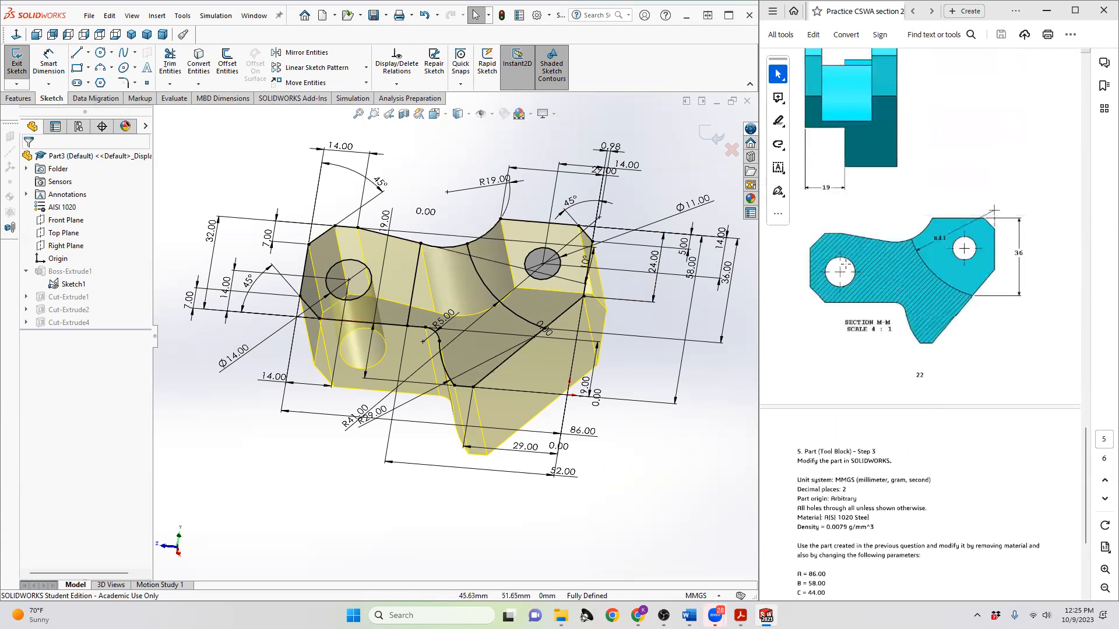
{"action": "scroll", "coordinate": [845, 266], "scroll_direction": "up", "scroll_amount": 4}
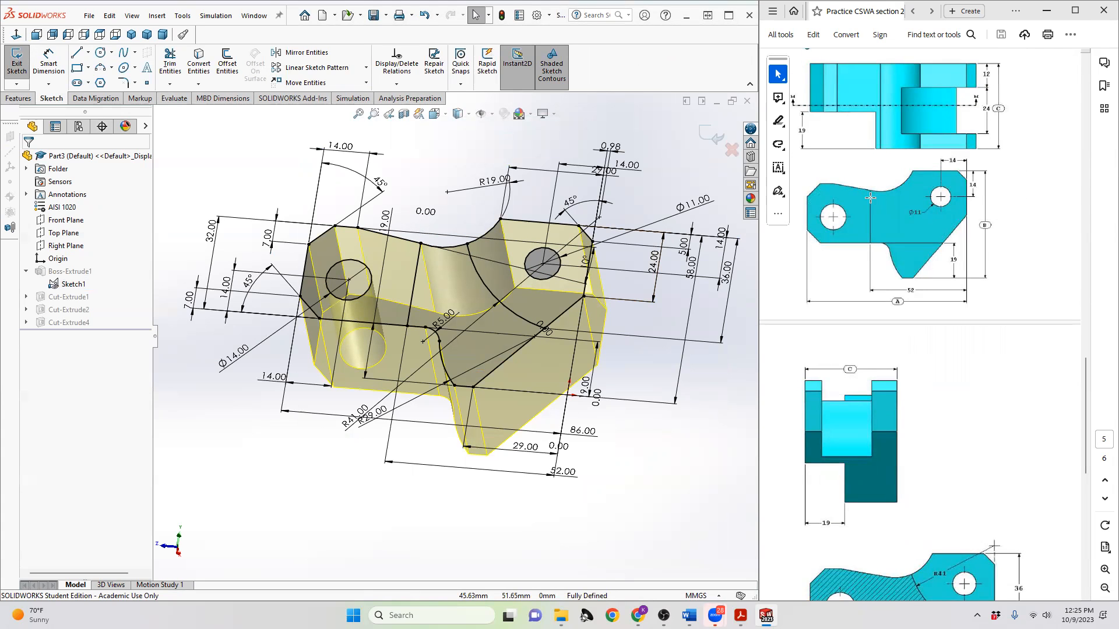
{"action": "scroll", "coordinate": [870, 198], "scroll_direction": "up", "scroll_amount": 1}
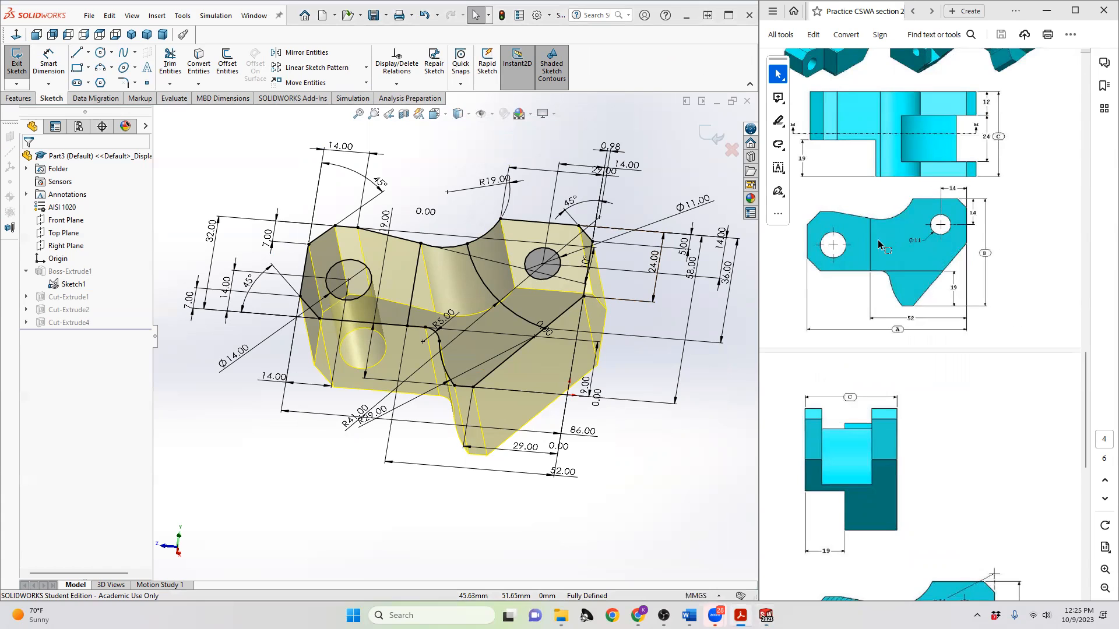
{"action": "scroll", "coordinate": [862, 222], "scroll_direction": "up", "scroll_amount": 5, "text": "ctrl"}
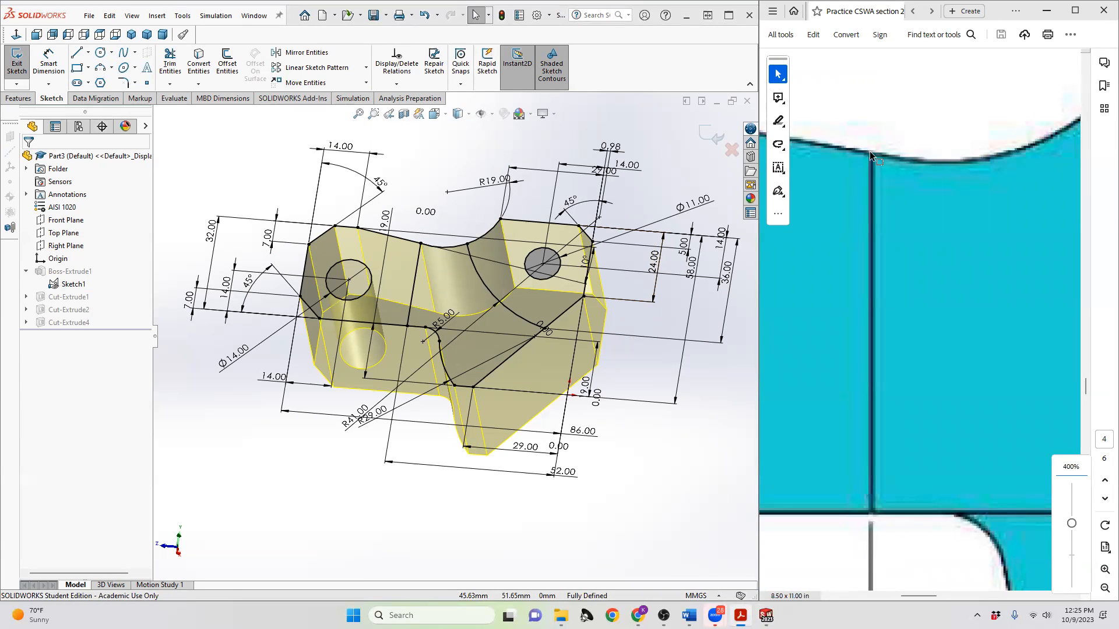
{"action": "scroll", "coordinate": [870, 151], "scroll_direction": "down", "scroll_amount": 5, "text": "ctrl"}
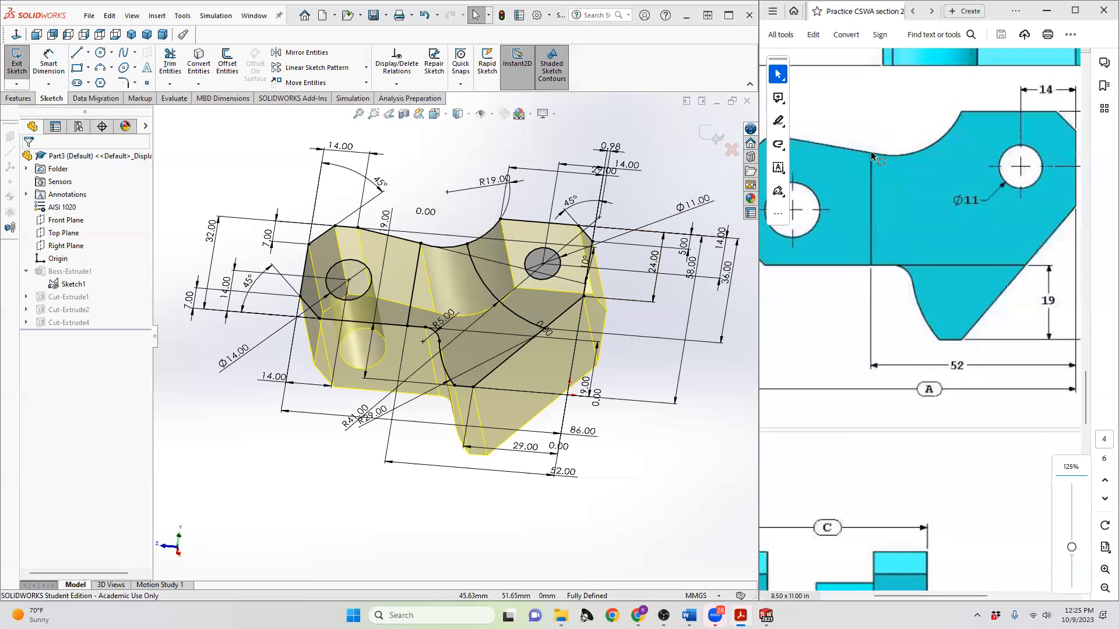
{"action": "scroll", "coordinate": [869, 159], "scroll_direction": "down", "scroll_amount": 1, "text": "ctrl"}
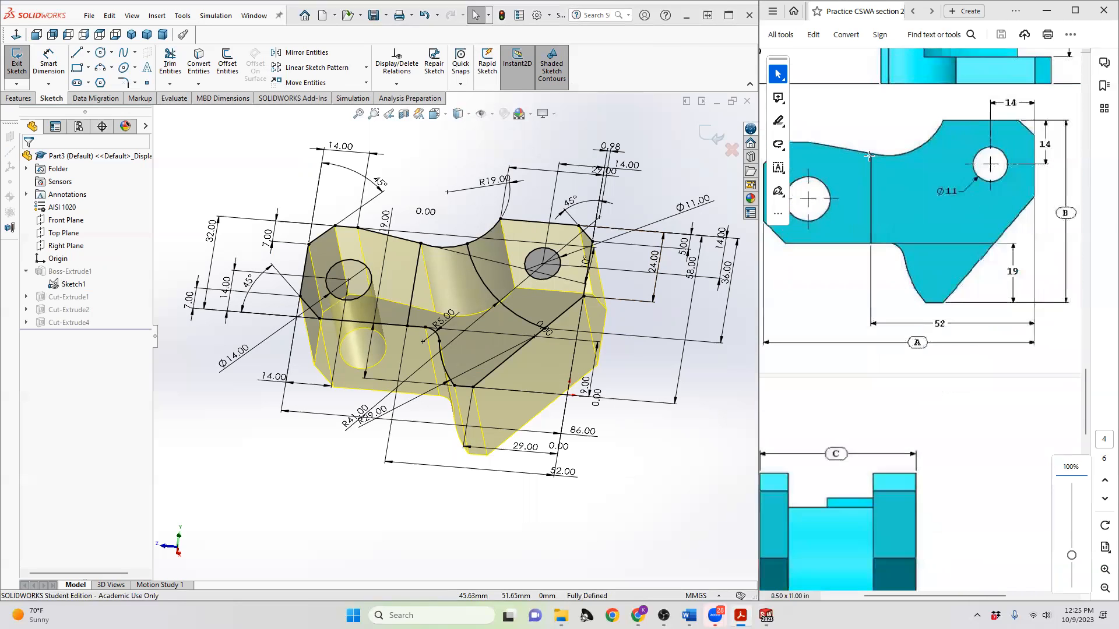
- Examine the Question #5 views and section M-M in the practice document, and exit the base sketch
{"action": "scroll", "coordinate": [867, 162], "scroll_direction": "up", "scroll_amount": 4}
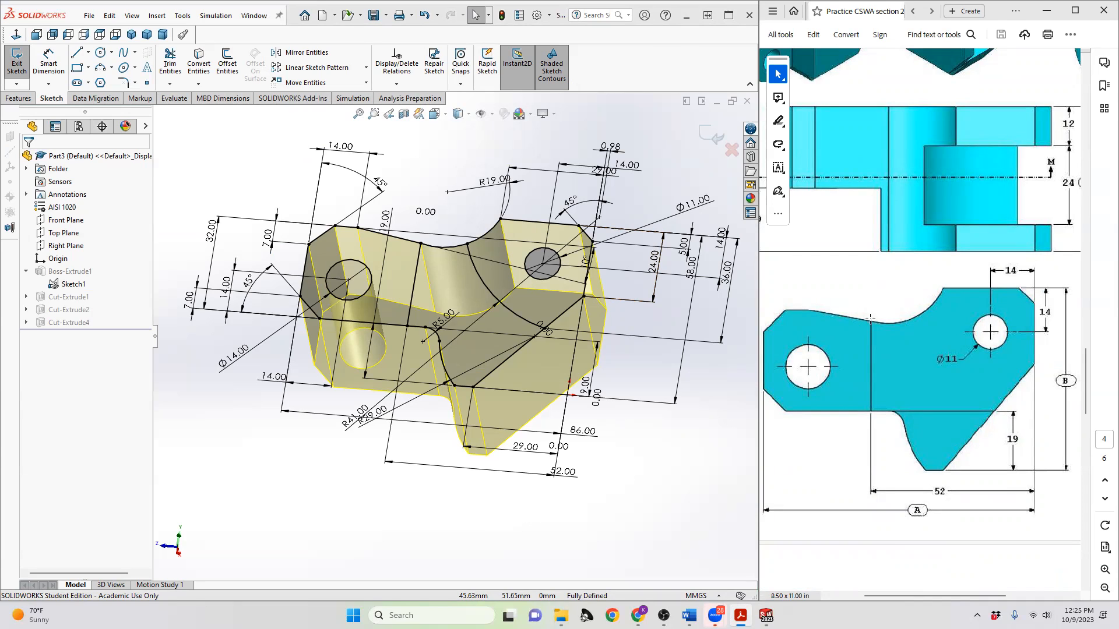
{"action": "scroll", "coordinate": [870, 319], "scroll_direction": "up", "scroll_amount": 1}
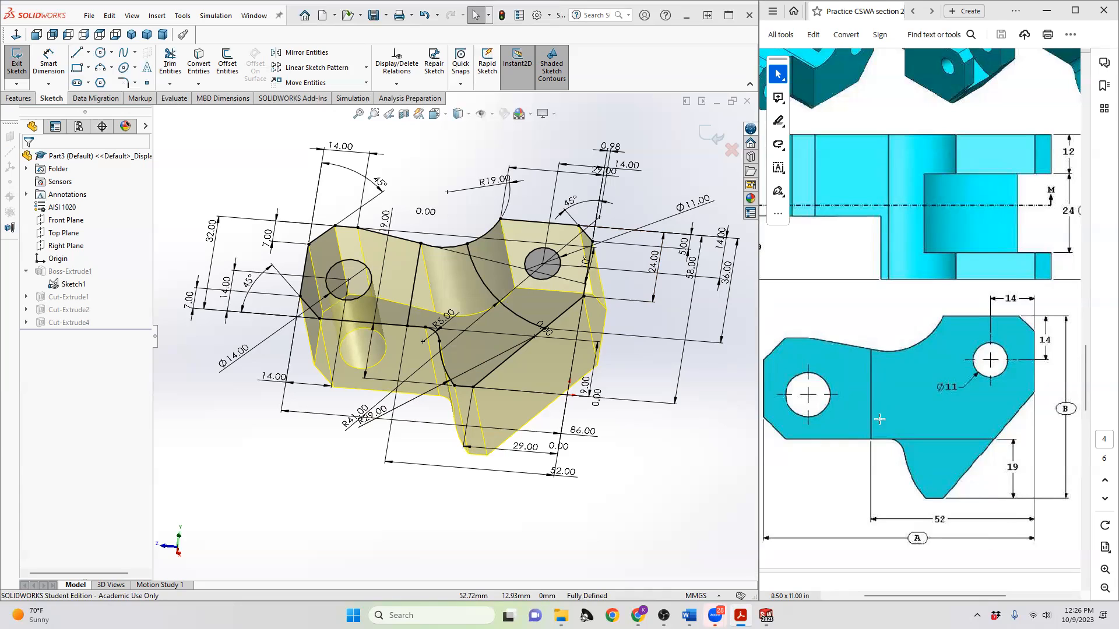
{"action": "scroll", "coordinate": [867, 373], "scroll_direction": "down", "scroll_amount": 1}
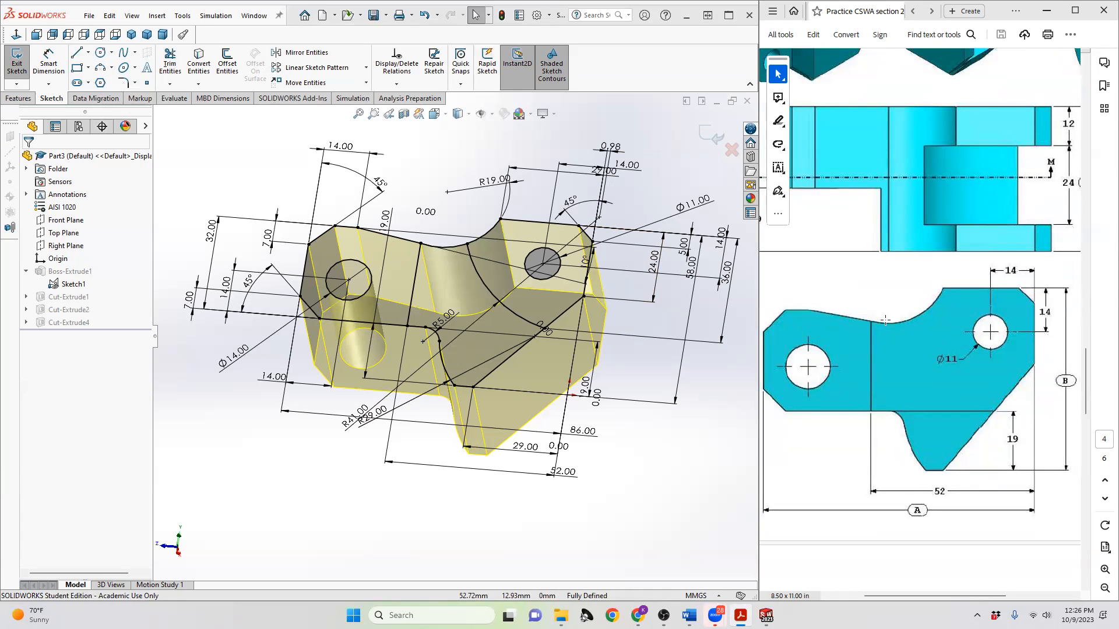
{"action": "scroll", "coordinate": [885, 320], "scroll_direction": "up", "scroll_amount": 3}
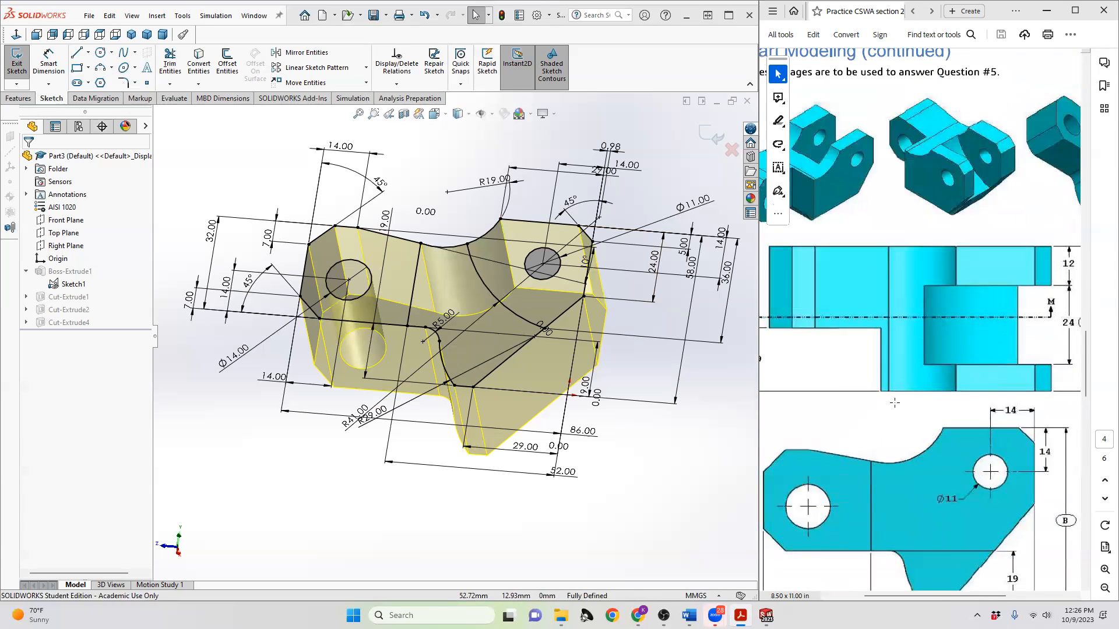
{"action": "scroll", "coordinate": [894, 402], "scroll_direction": "down", "scroll_amount": 3, "text": "ctrl"}
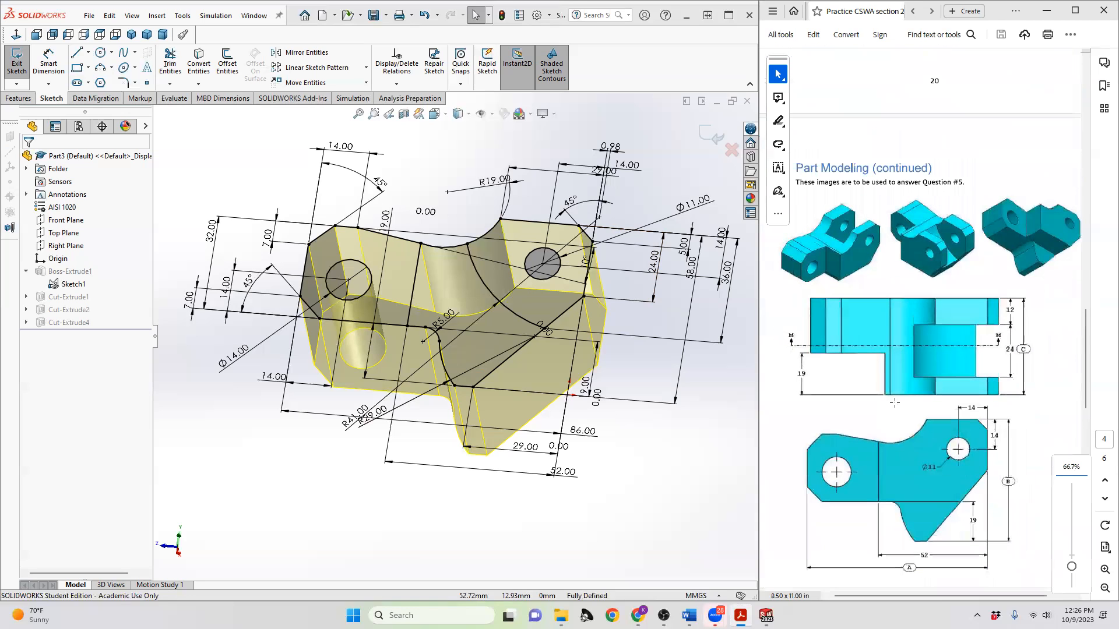
{"action": "scroll", "coordinate": [894, 402], "scroll_direction": "down", "scroll_amount": 10}
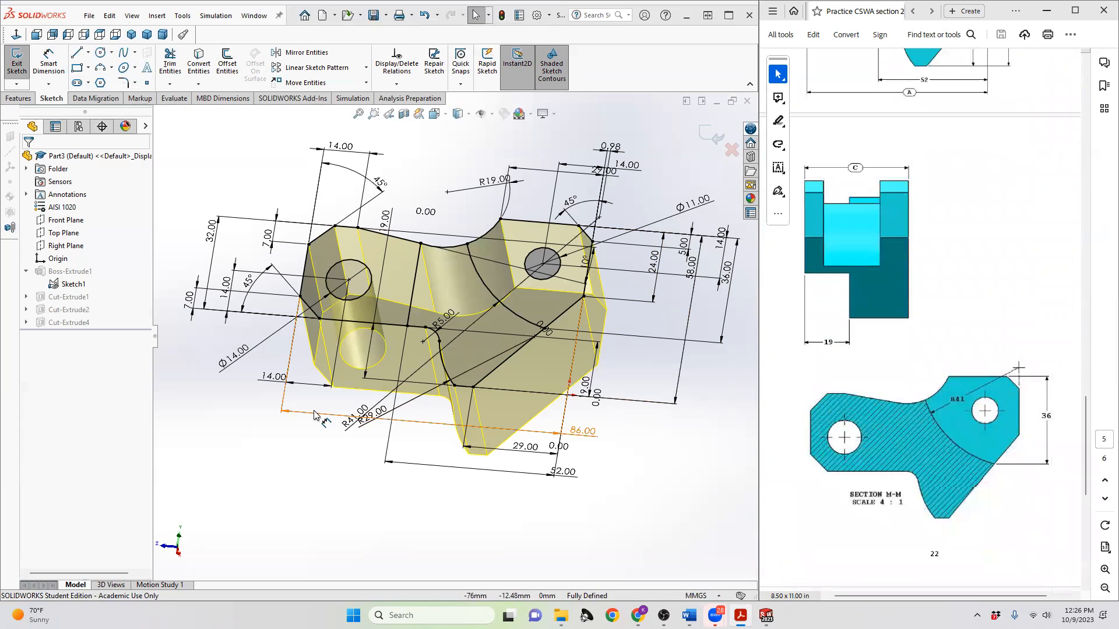
{"action": "left_click", "coordinate": [17, 63]}
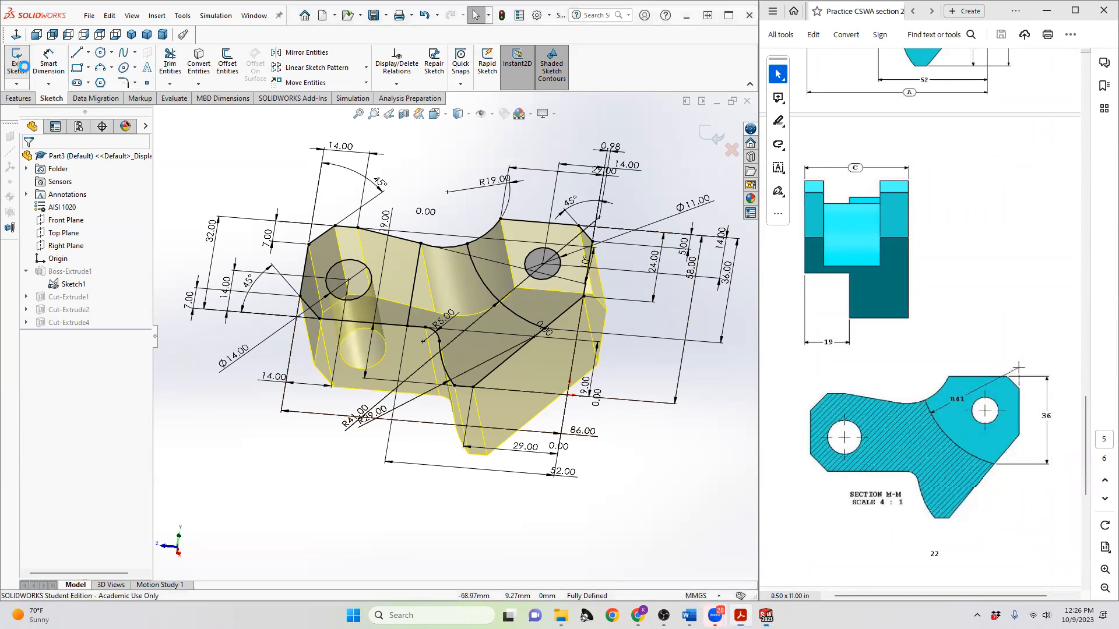
- Compare the model's cut and upper surfaces with the section M-M, side and front views in the practice document
{"action": "middle_click_drag", "start_coordinate": [599, 415], "coordinate": [596, 390]}
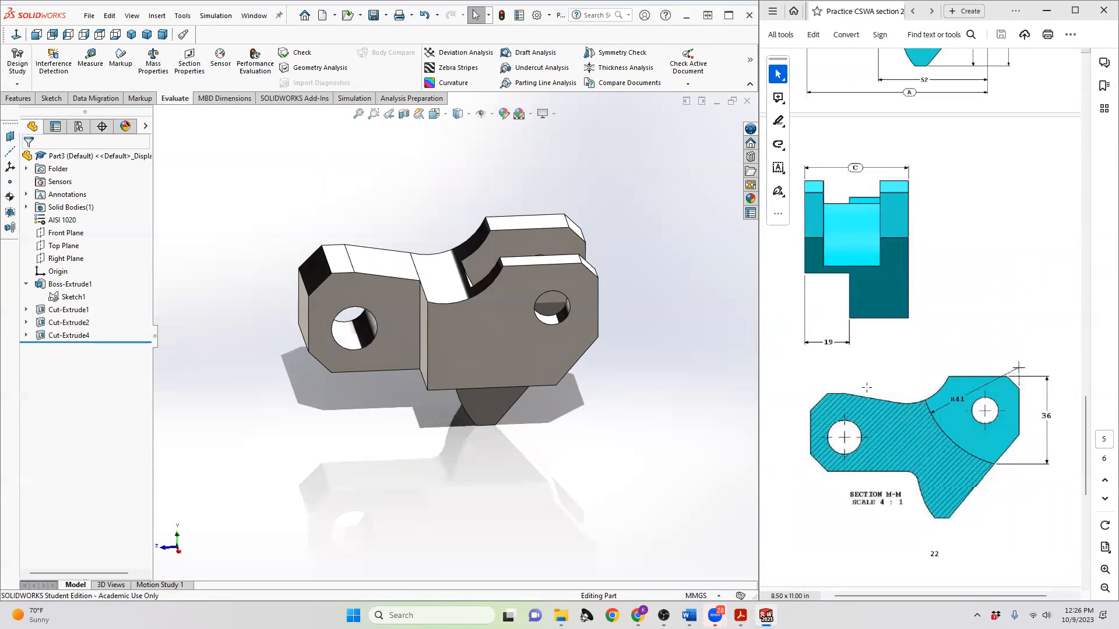
{"action": "scroll", "coordinate": [903, 337], "scroll_direction": "down", "scroll_amount": 1}
{"action": "scroll", "coordinate": [902, 337], "scroll_direction": "down", "scroll_amount": 2}
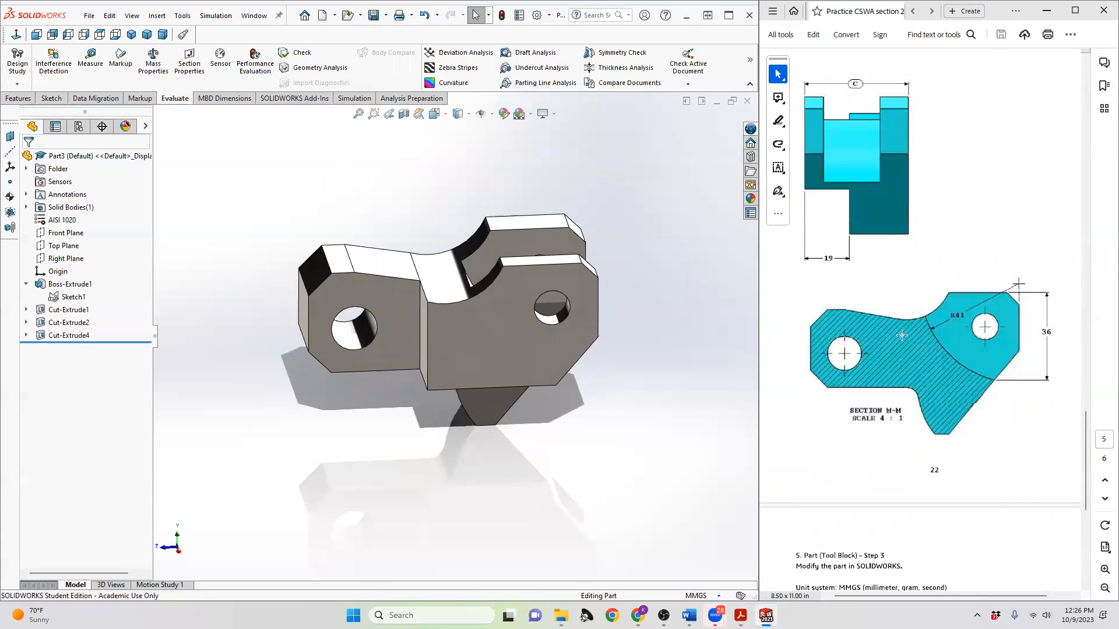
{"action": "scroll", "coordinate": [899, 333], "scroll_direction": "down", "scroll_amount": 1}
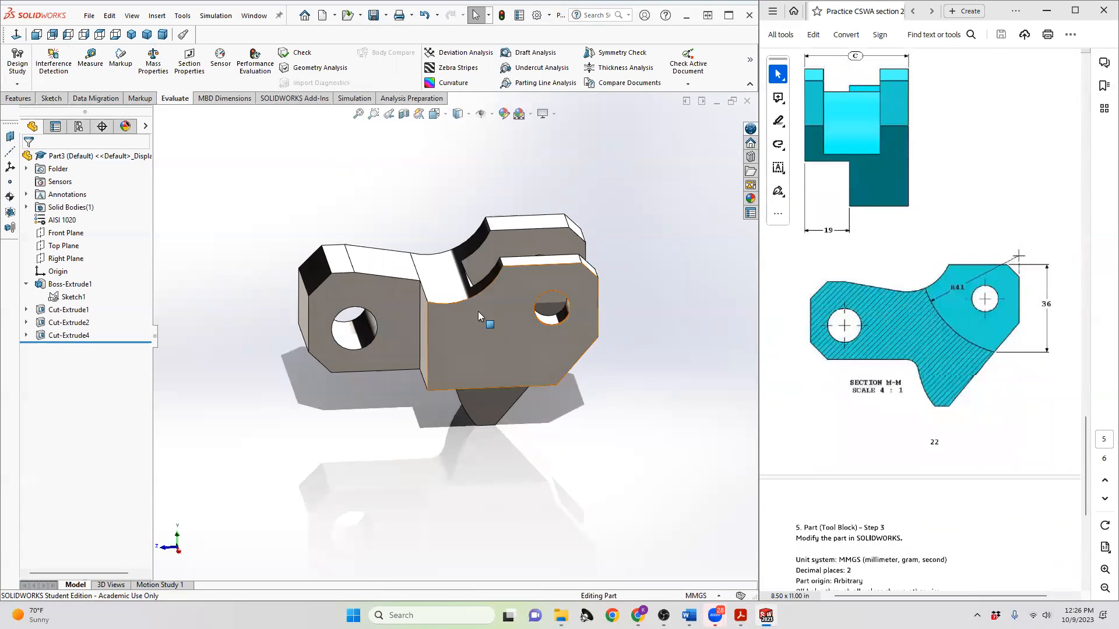
{"action": "scroll", "coordinate": [881, 286], "scroll_direction": "up", "scroll_amount": 2}
{"action": "scroll", "coordinate": [881, 287], "scroll_direction": "up", "scroll_amount": 12}
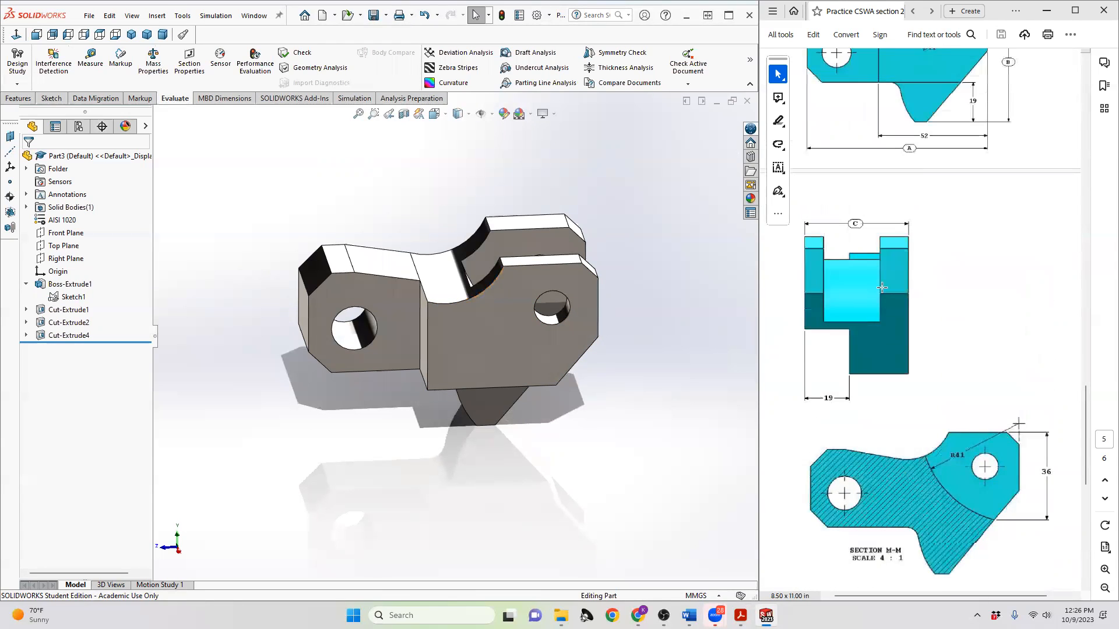
{"action": "scroll", "coordinate": [898, 211], "scroll_direction": "up", "scroll_amount": 2}
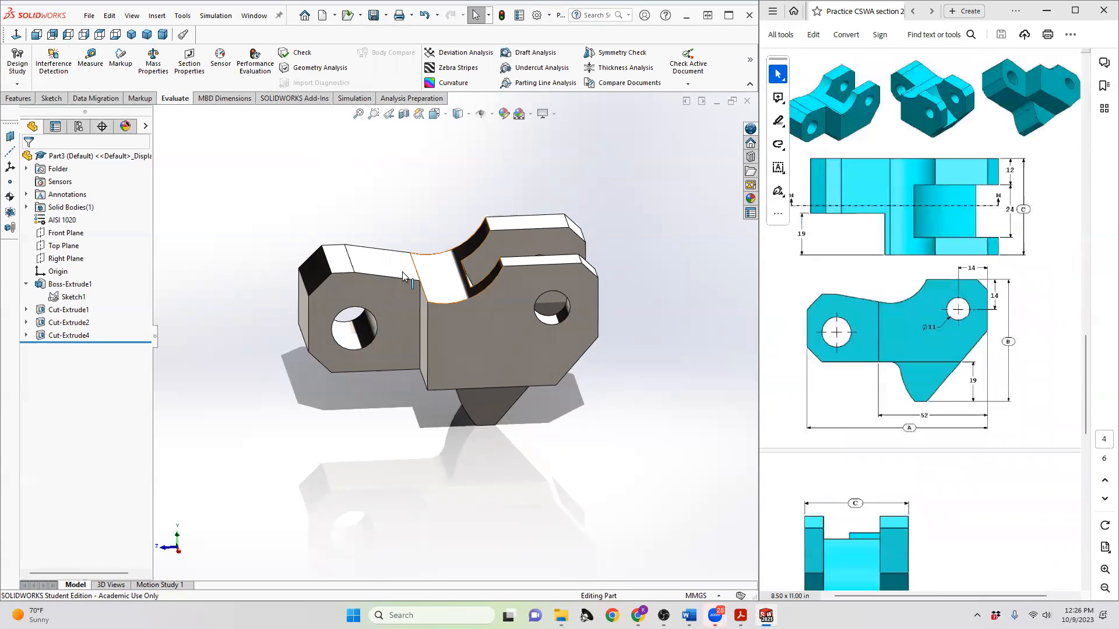
- Evaluate the part's mass properties with the base sketch's dimensions shown on the model
{"action": "left_click", "coordinate": [67, 297]}
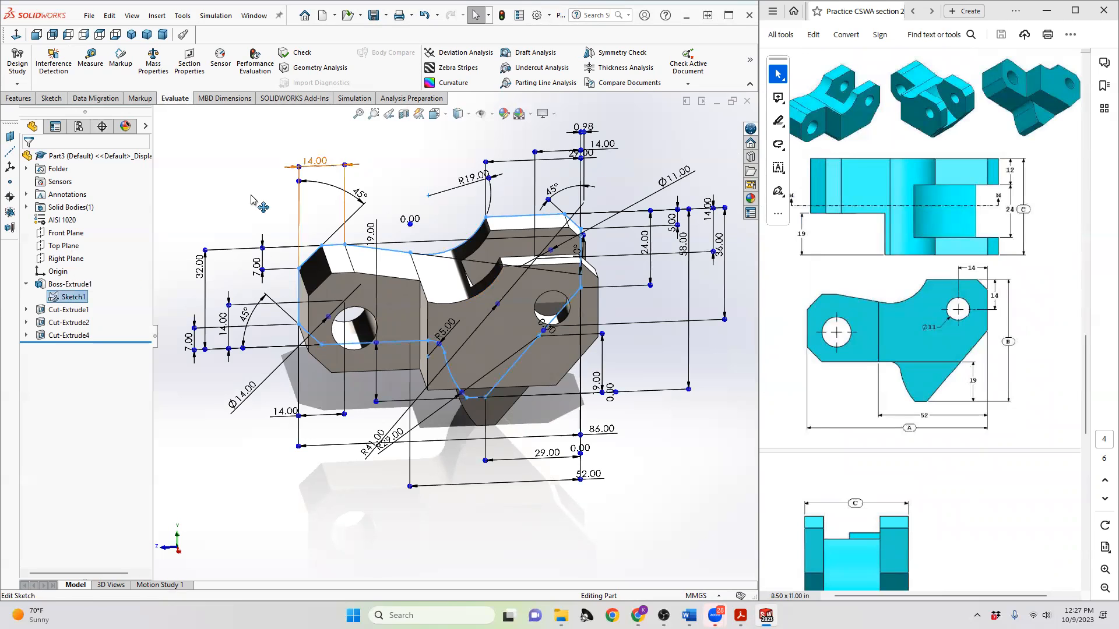
{"action": "left_click", "coordinate": [155, 58]}
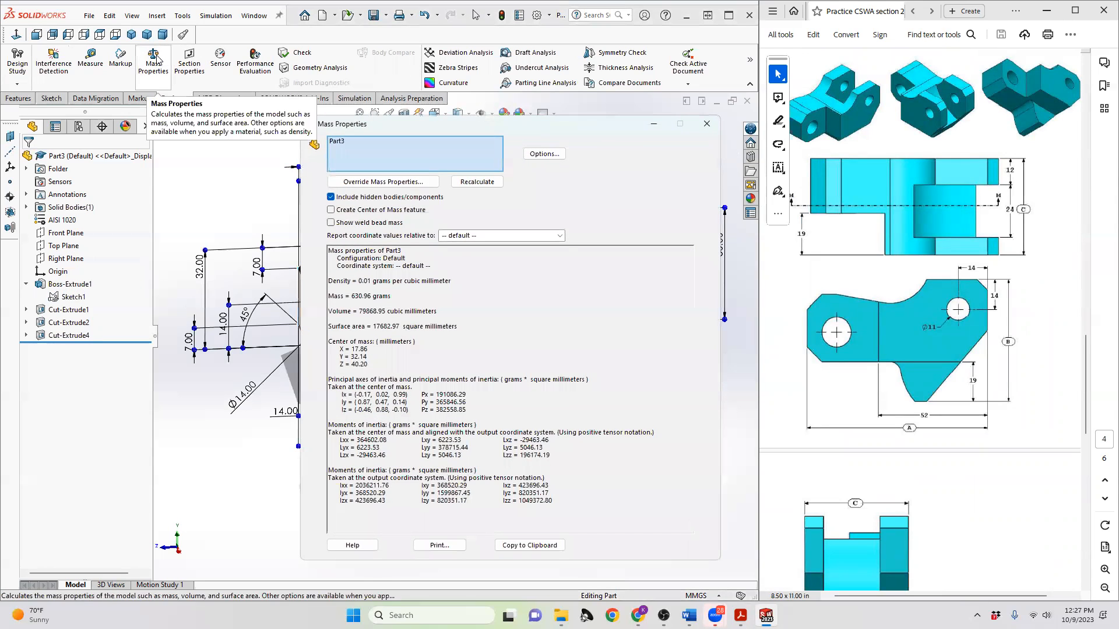
{"action": "left_click", "coordinate": [707, 123]}
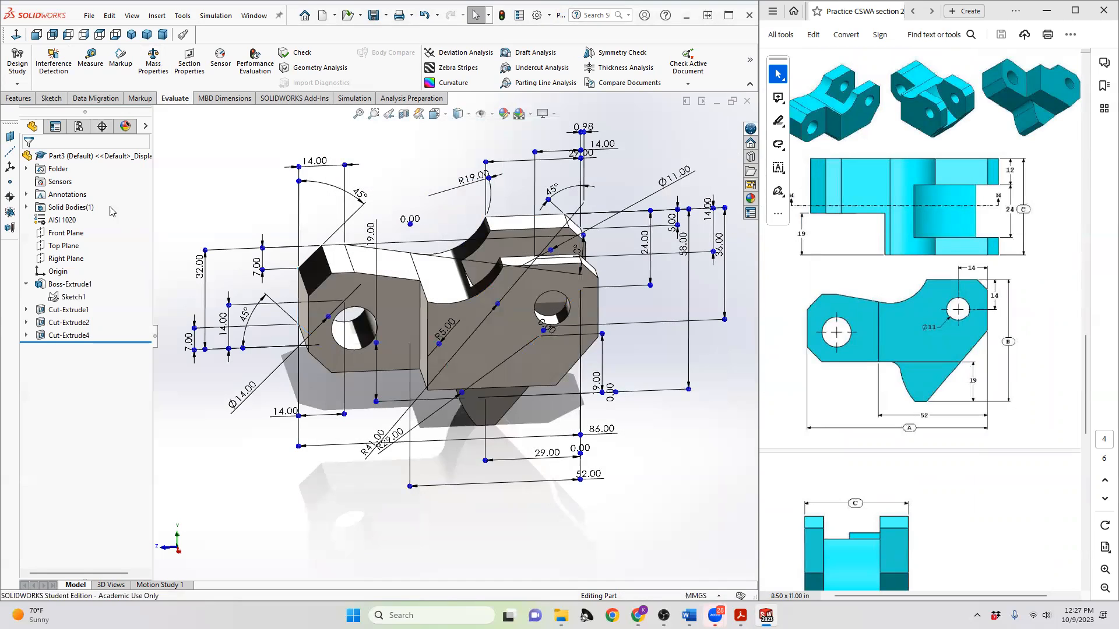
- Edit the base sketch to set the zero offset between the vertical line and the start of the upper arc to 2 mm
{"action": "left_click", "coordinate": [83, 298]}
{"action": "left_click", "coordinate": [86, 261]}
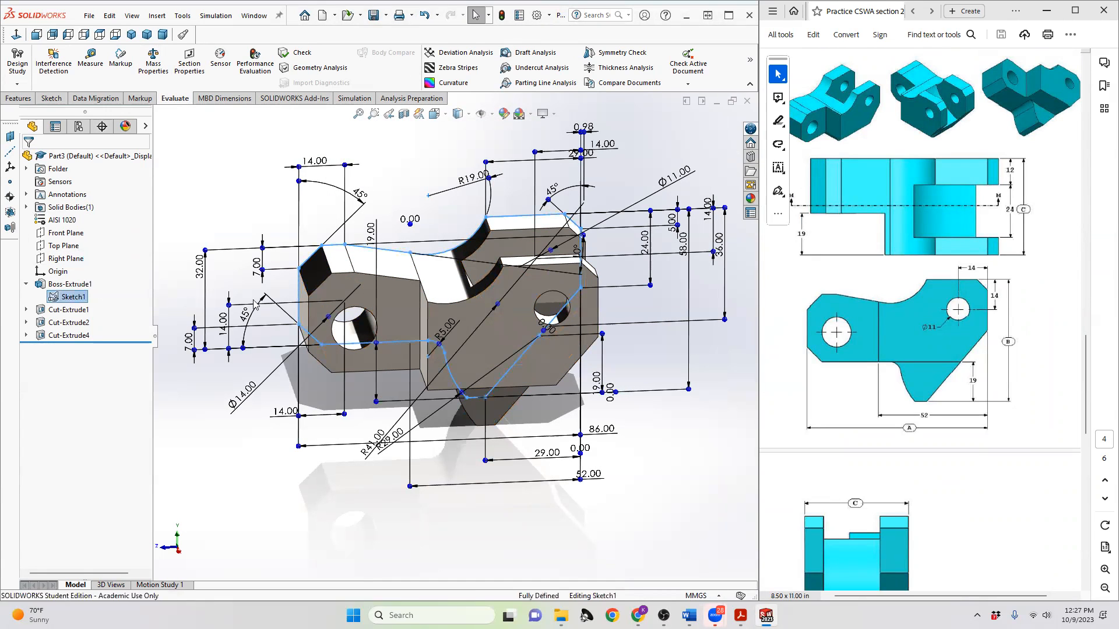
{"action": "double_click", "coordinate": [411, 219]}
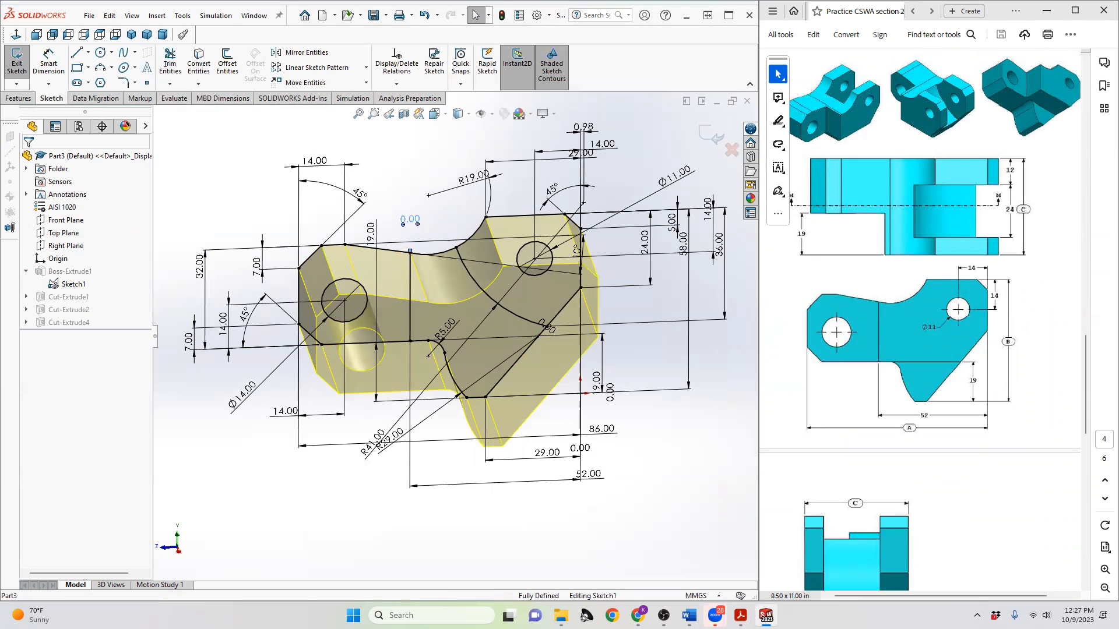
{"action": "double_click", "coordinate": [412, 219]}
{"action": "type", "text": "2"}
{"action": "key", "text": "Return"}
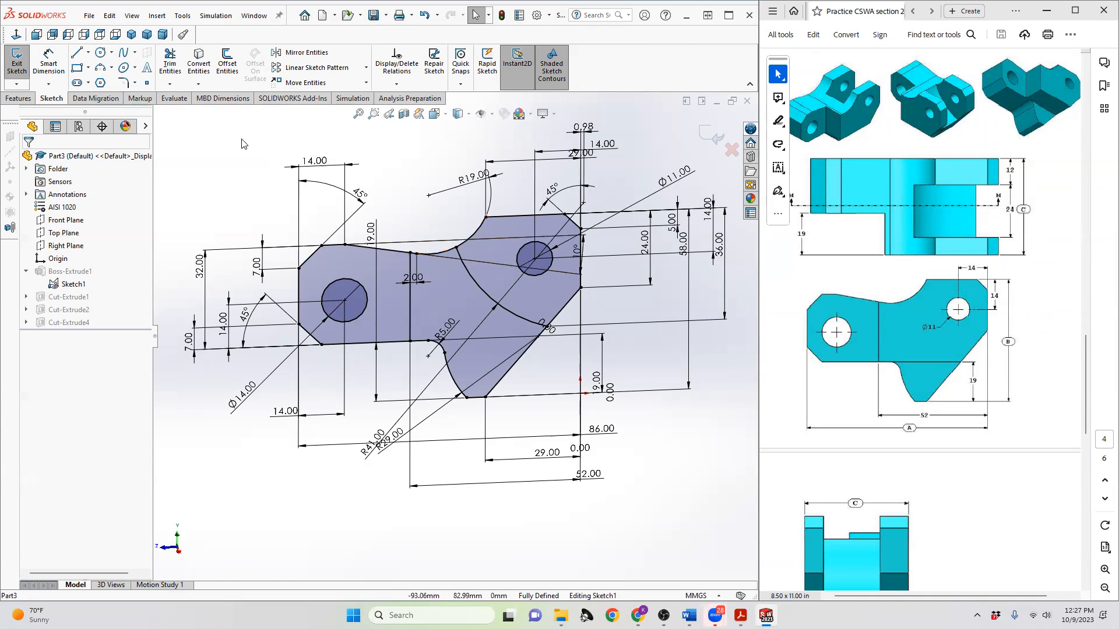
{"action": "left_click", "coordinate": [18, 64]}
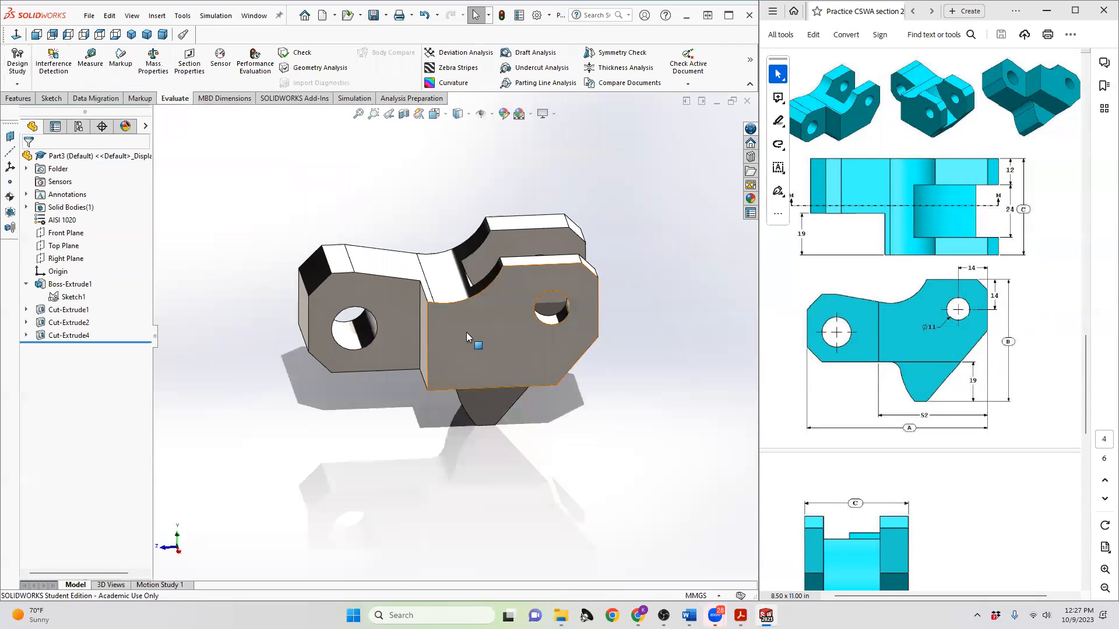
- Inspect the modified upper profile from above and the front, and evaluate the part's mass properties again
{"action": "middle_click_drag", "start_coordinate": [433, 298], "coordinate": [433, 382]}
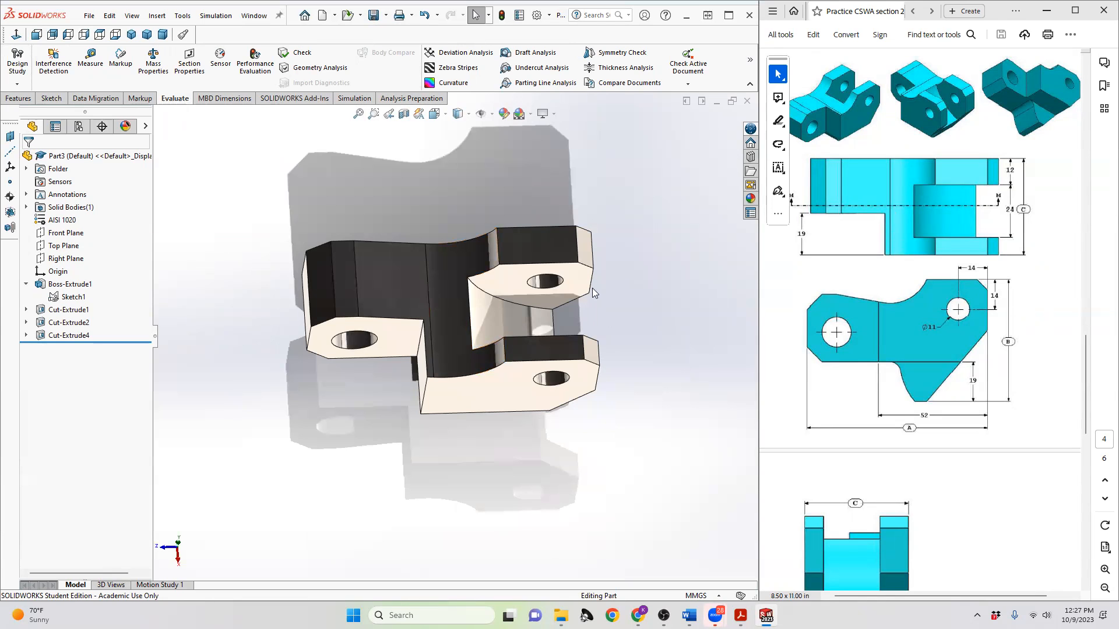
{"action": "middle_click_drag", "start_coordinate": [442, 335], "coordinate": [439, 250]}
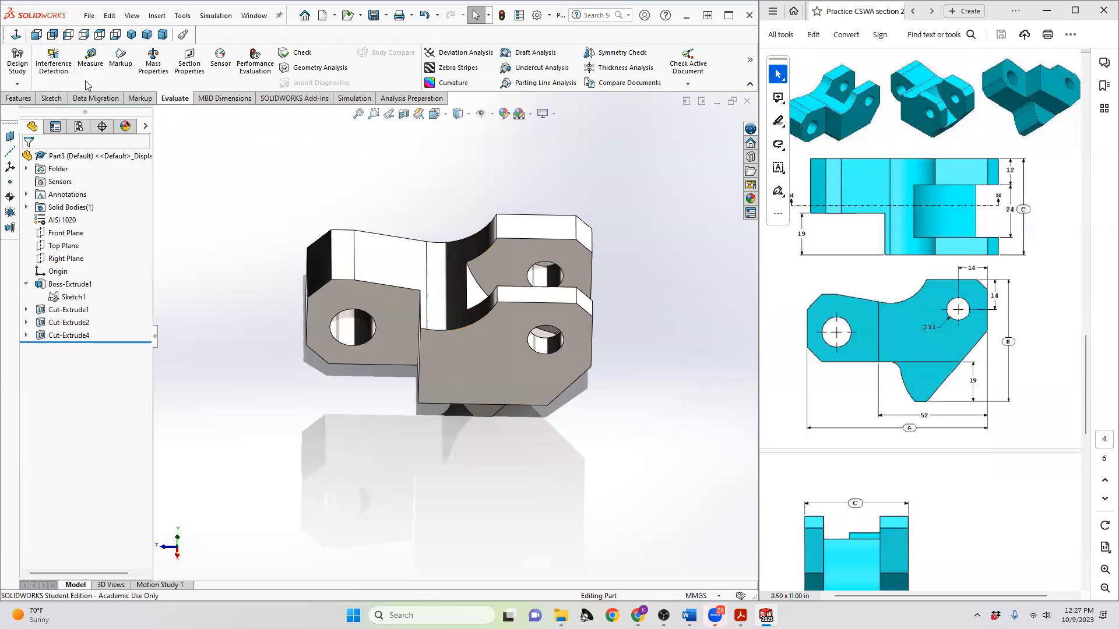
{"action": "left_click", "coordinate": [153, 62]}
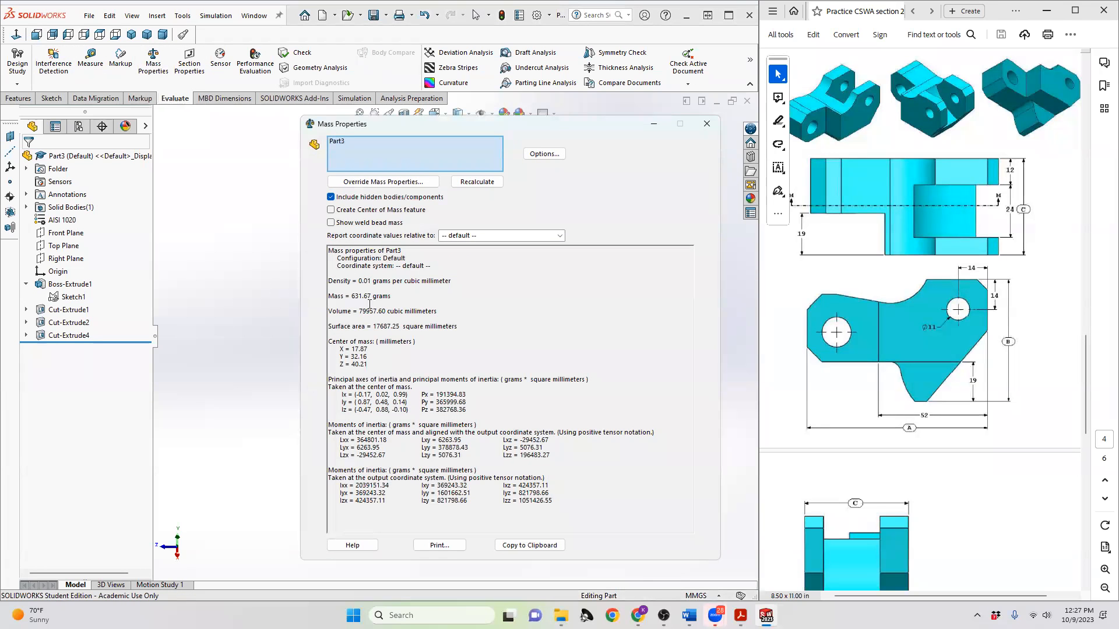
{"action": "left_click_drag", "start_coordinate": [363, 295], "coordinate": [368, 297]}
- Switch to Calculator, multiply 630.96 by 0.01 for the mass tolerance, compare it with the part's mass, and close the mass report
{"action": "key", "text": "super"}
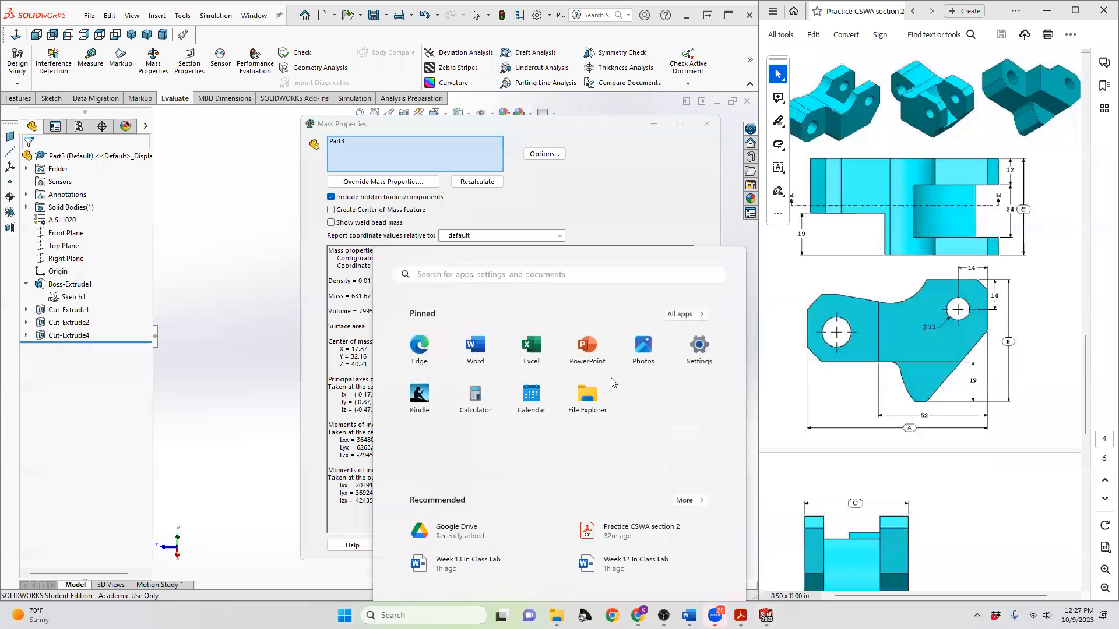
{"action": "type", "text": "630.96"}
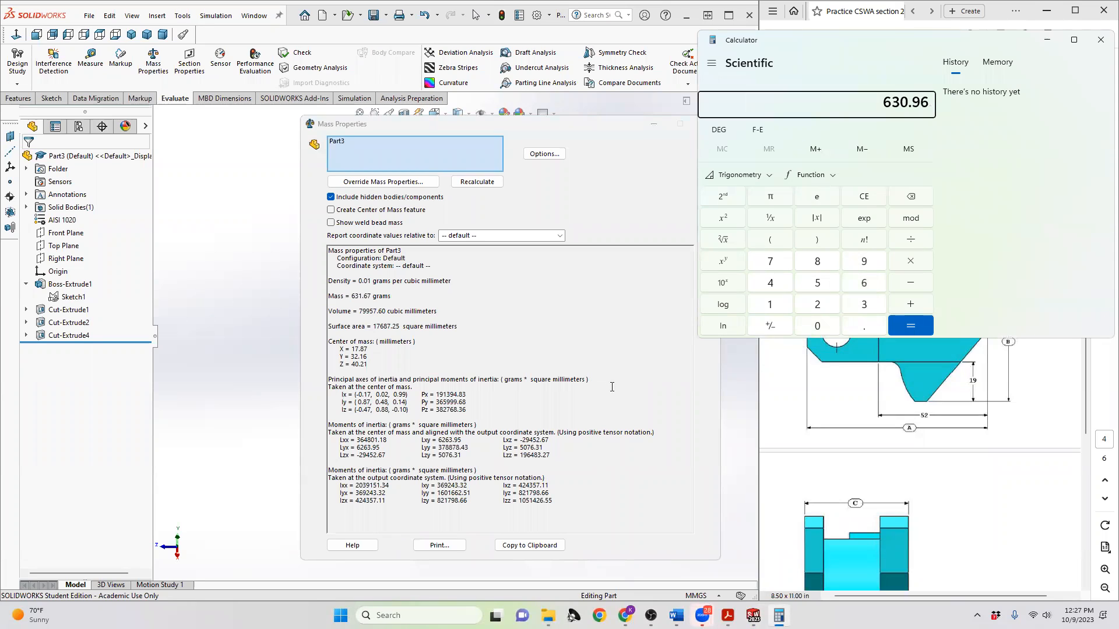
{"action": "type", "text": "*0.01"}
{"action": "key", "text": "Return"}
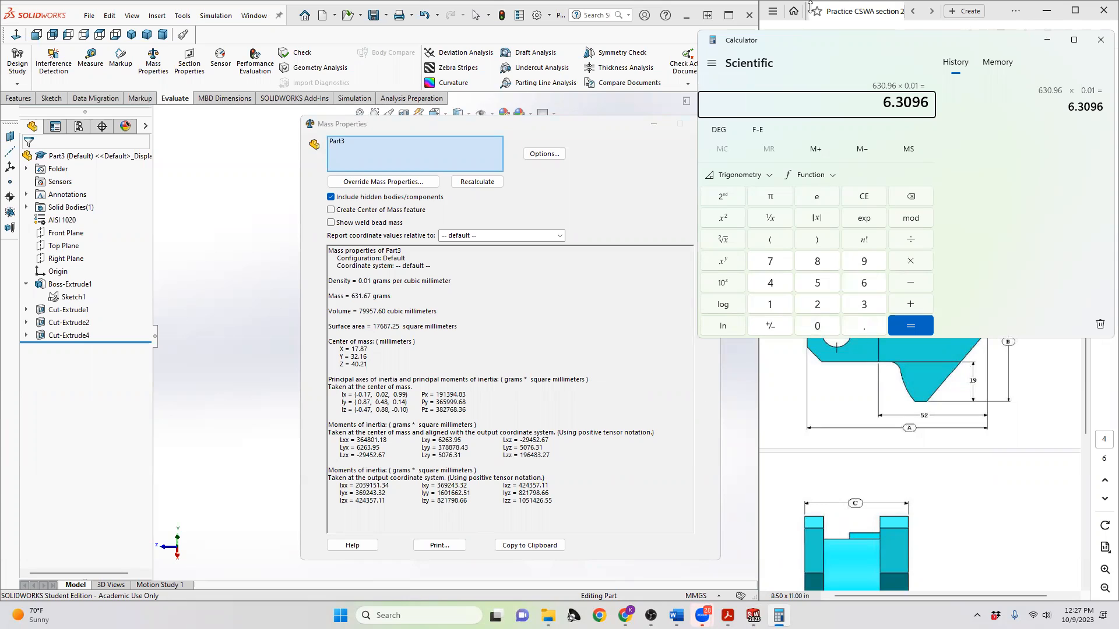
{"action": "left_click_drag", "start_coordinate": [884, 102], "coordinate": [922, 102]}
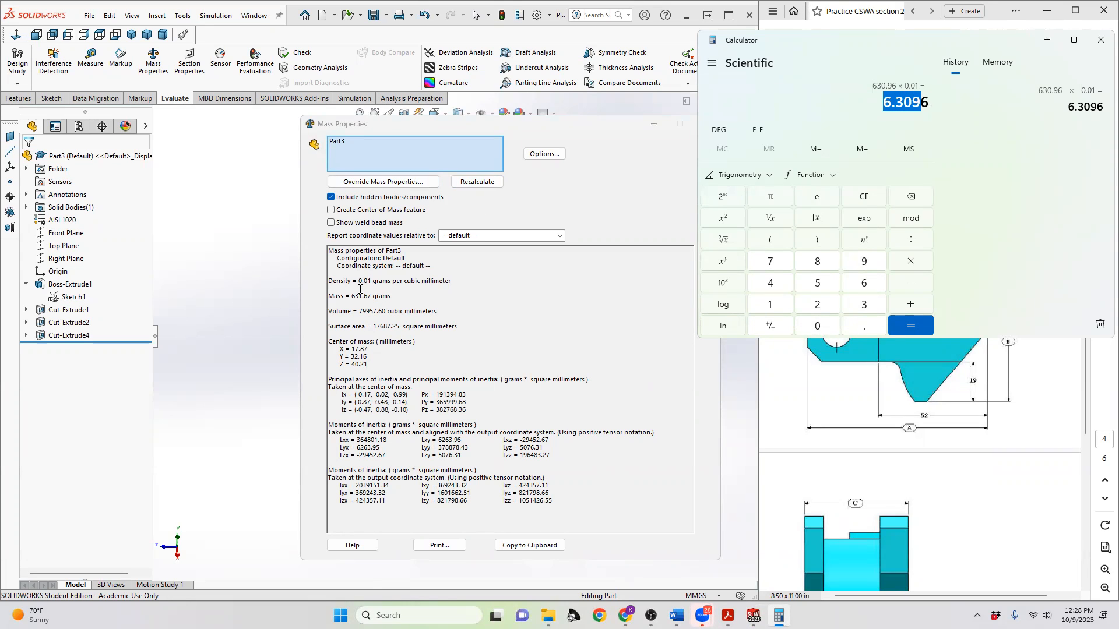
{"action": "left_click_drag", "start_coordinate": [351, 295], "coordinate": [370, 298]}
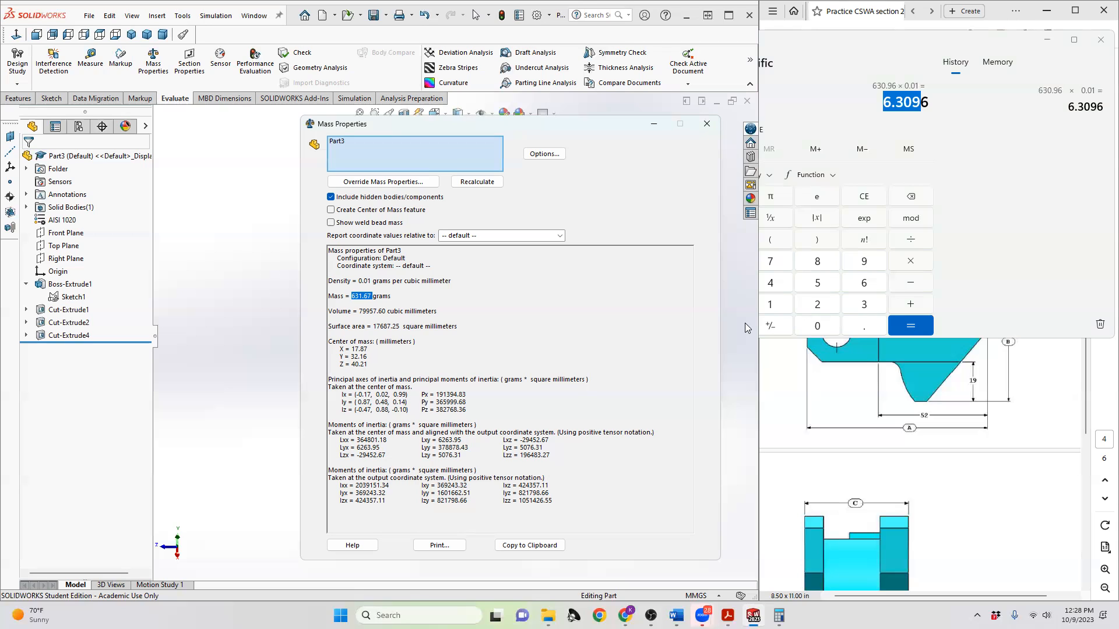
{"action": "left_click", "coordinate": [776, 390]}
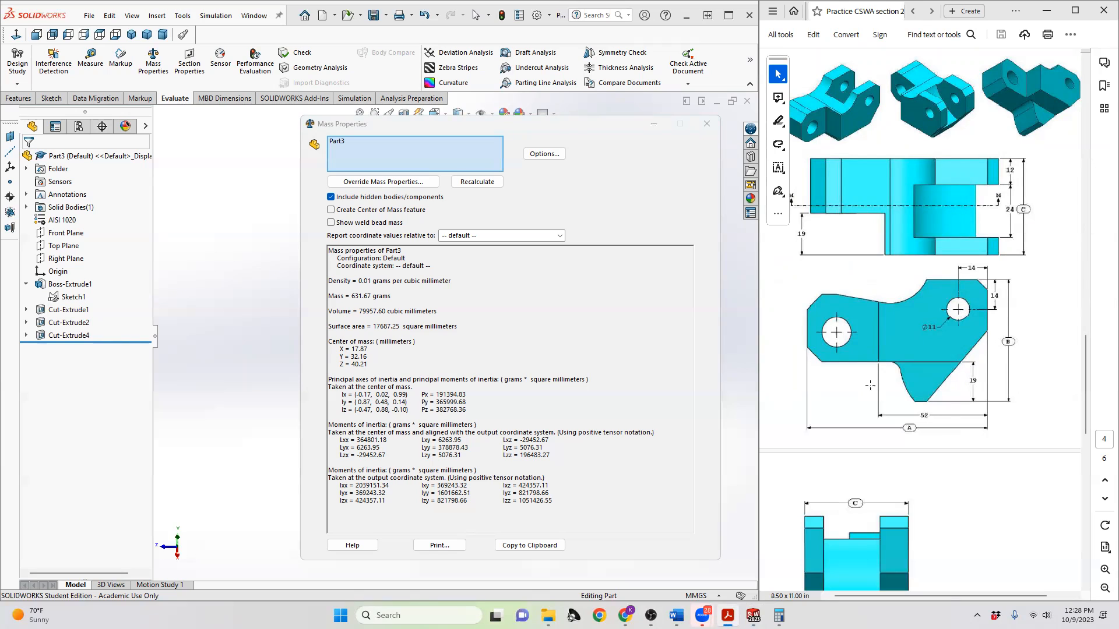
{"action": "left_click", "coordinate": [706, 125]}
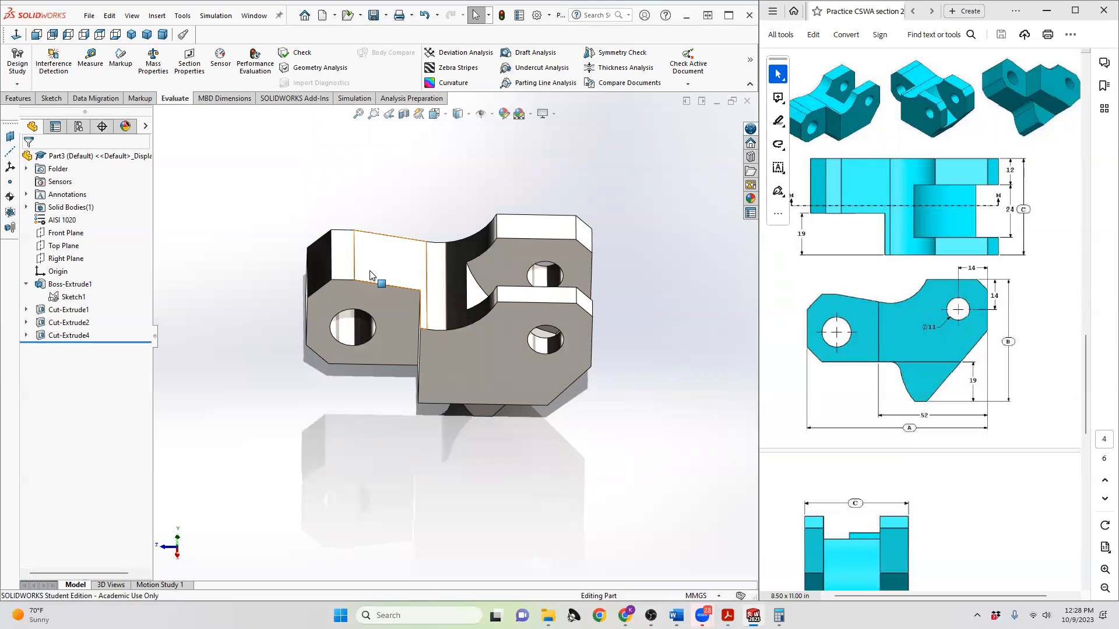
{"action": "left_click", "coordinate": [12, 102]}
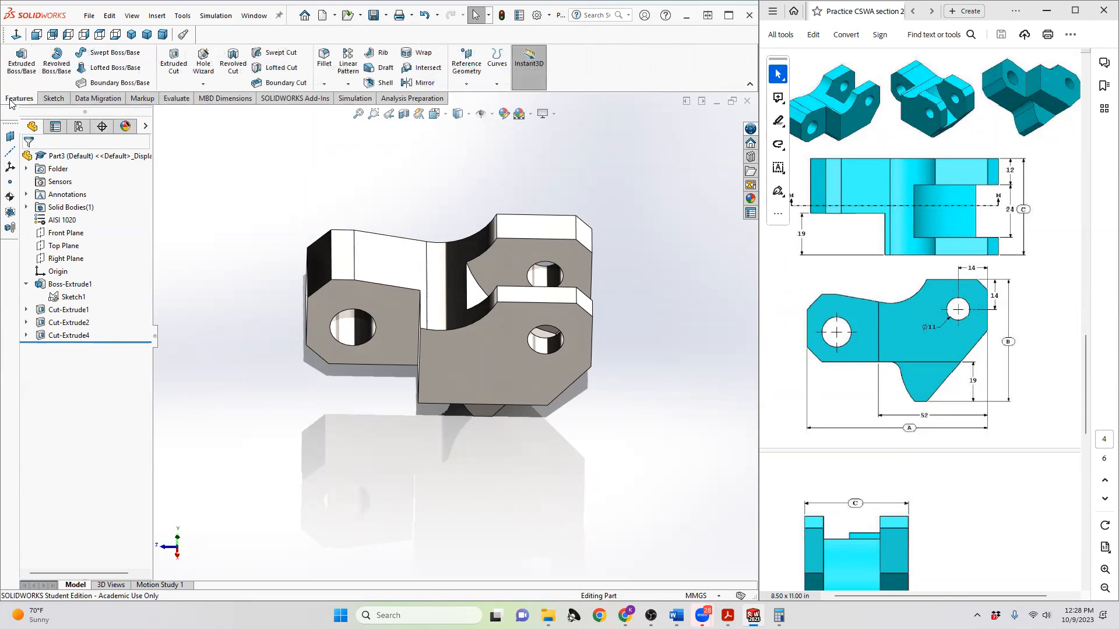
{"action": "left_click", "coordinate": [58, 100]}
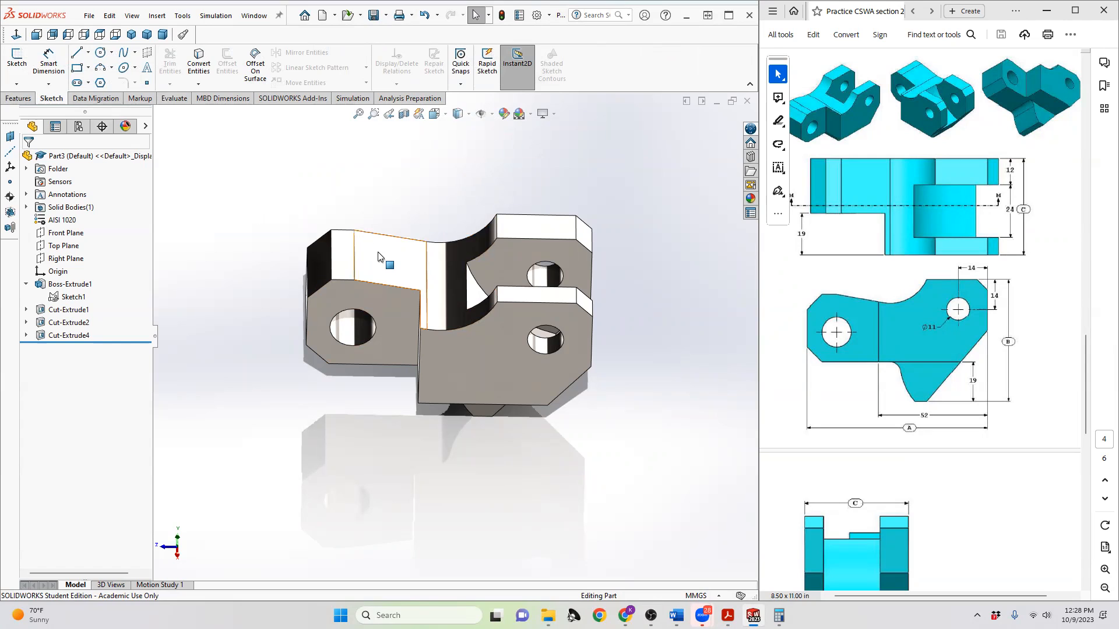
{"action": "left_click", "coordinate": [457, 85]}
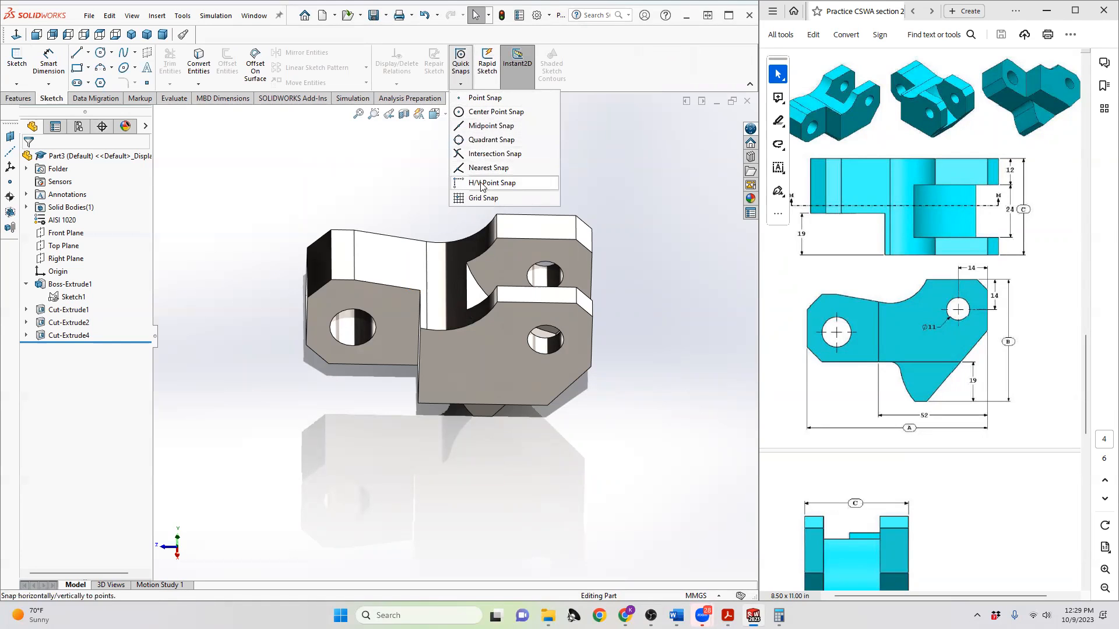
{"action": "left_click", "coordinate": [408, 168]}
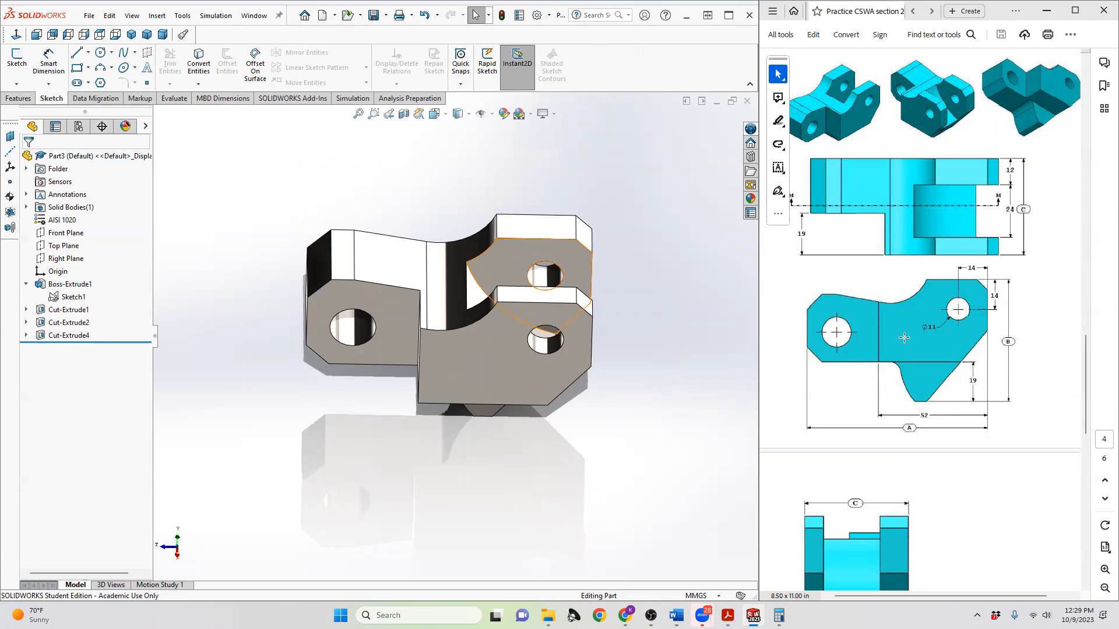
- Review the Question #5 views and the Step 3 instructions in the practice document
{"action": "scroll", "coordinate": [903, 338], "scroll_direction": "up", "scroll_amount": 3}
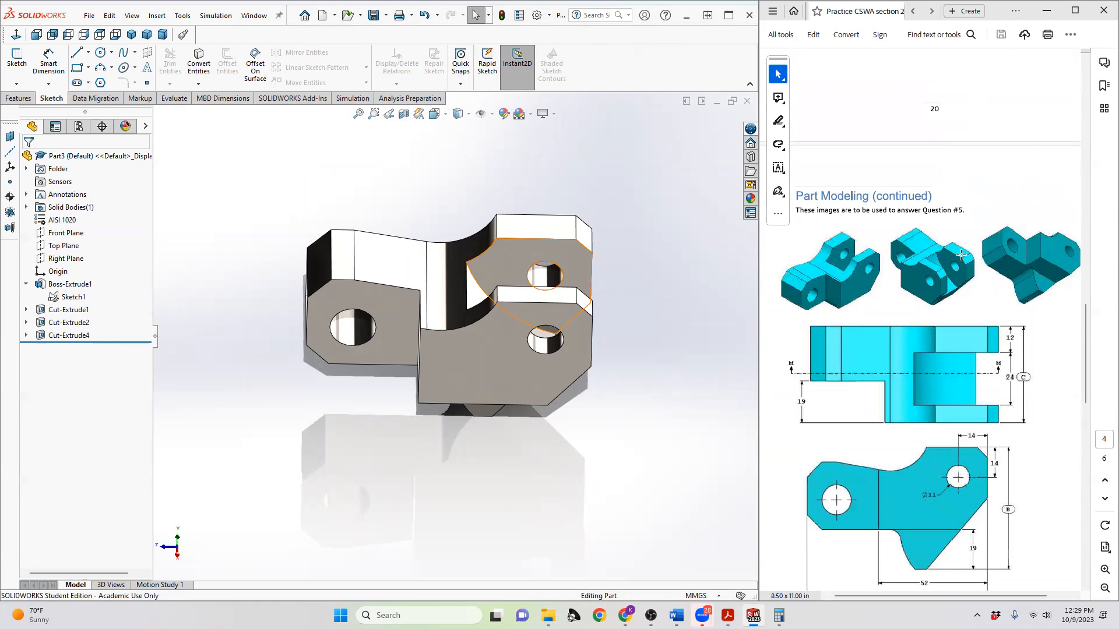
{"action": "scroll", "coordinate": [837, 366], "scroll_direction": "down", "scroll_amount": 10}
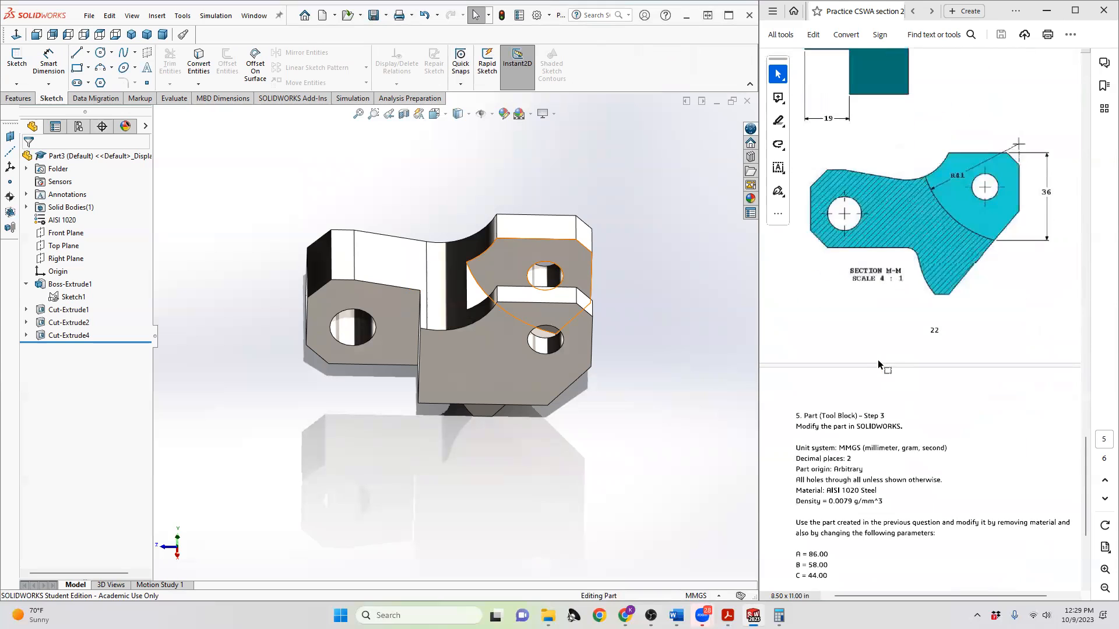
- Recheck the Step 3 parameters and Question #5 views, and return to the Part 2 drawing for Questions #3–4
{"action": "scroll", "coordinate": [843, 265], "scroll_direction": "down", "scroll_amount": 3}
{"action": "scroll", "coordinate": [854, 310], "scroll_direction": "up", "scroll_amount": 7}
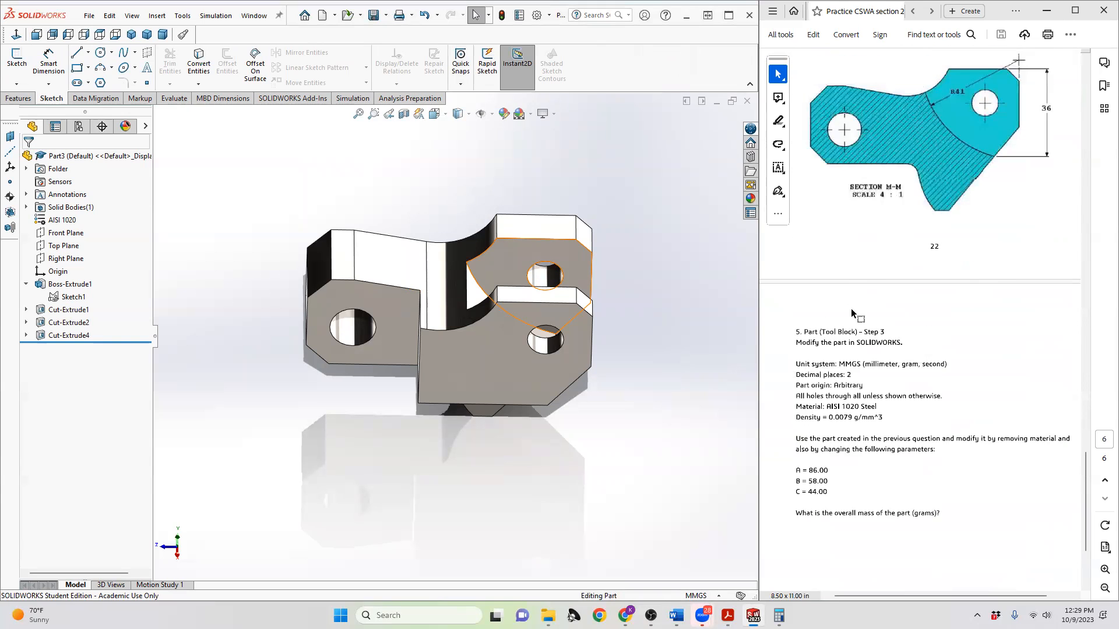
{"action": "scroll", "coordinate": [854, 309], "scroll_direction": "up", "scroll_amount": 15}
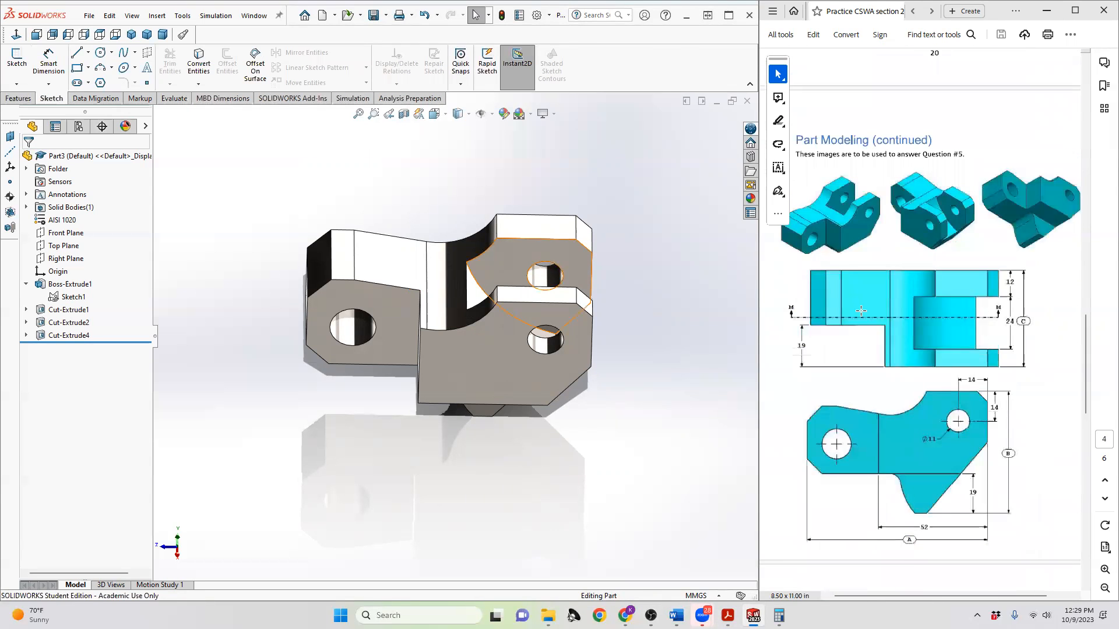
{"action": "scroll", "coordinate": [865, 317], "scroll_direction": "up", "scroll_amount": 10}
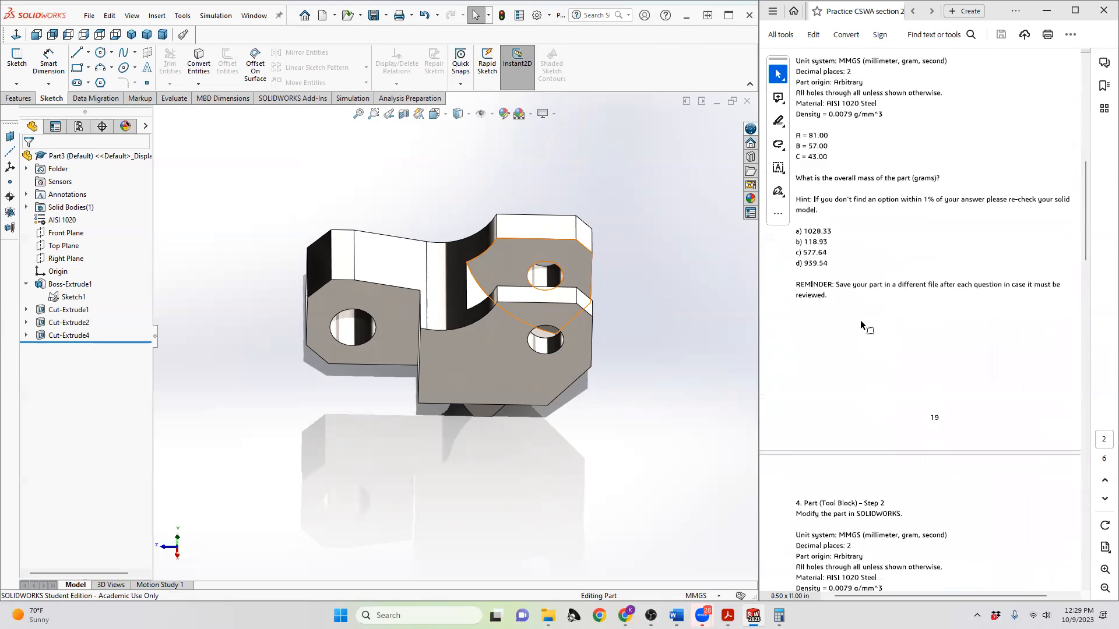
{"action": "scroll", "coordinate": [861, 325], "scroll_direction": "up", "scroll_amount": 6}
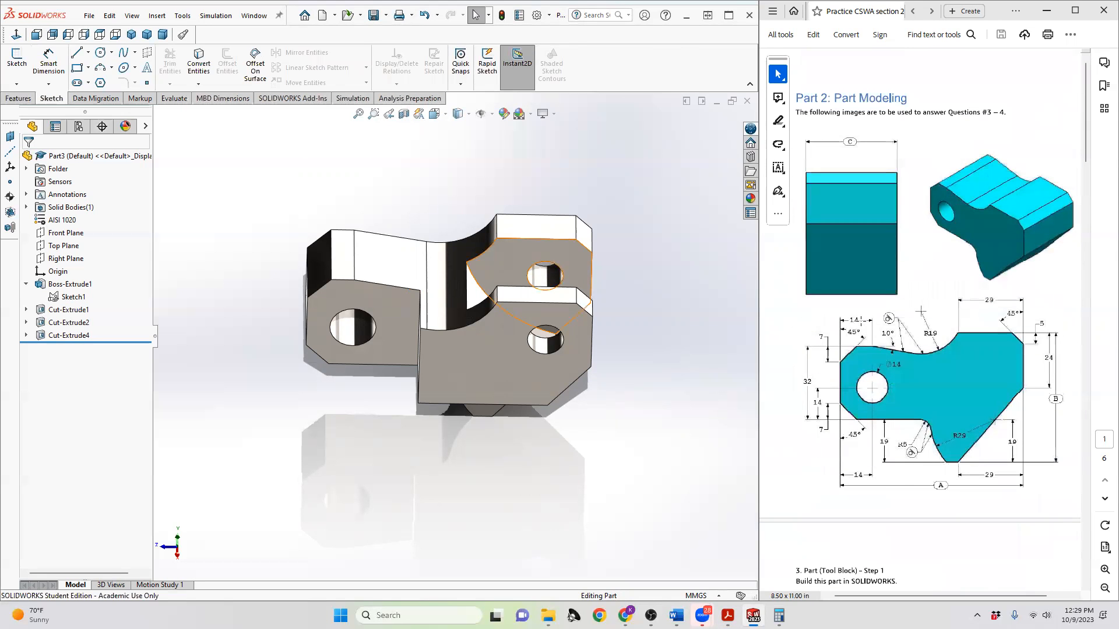
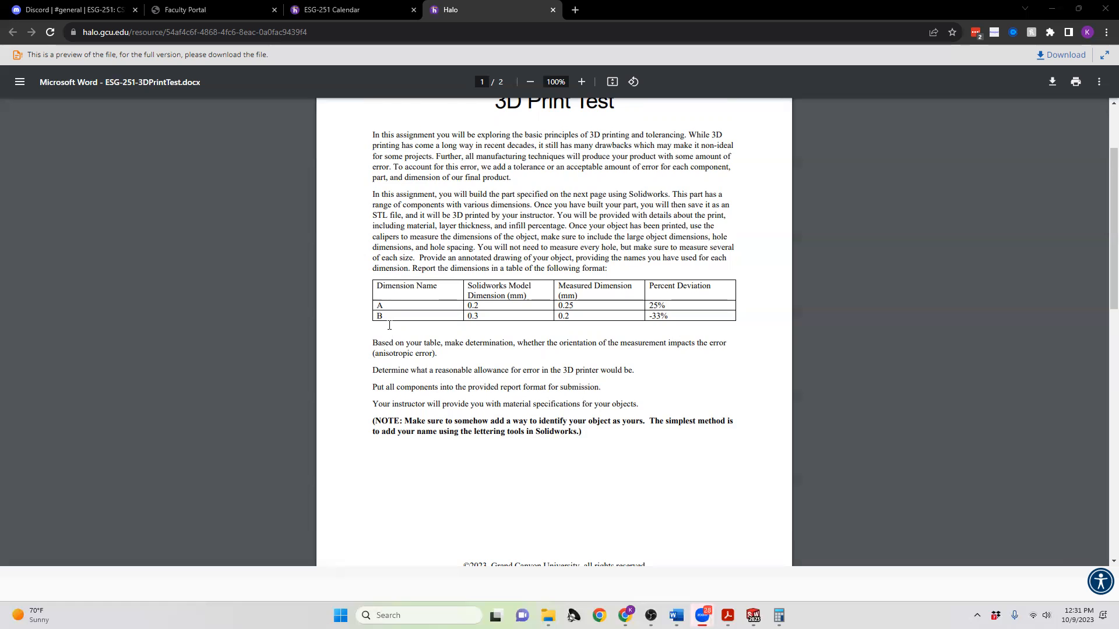
- Switch to the browser and examine the 3D Print Test assignment's reporting instructions, part dimensions, section views and isometric view
{"action": "scroll", "coordinate": [389, 325], "scroll_direction": "down", "scroll_amount": 3}
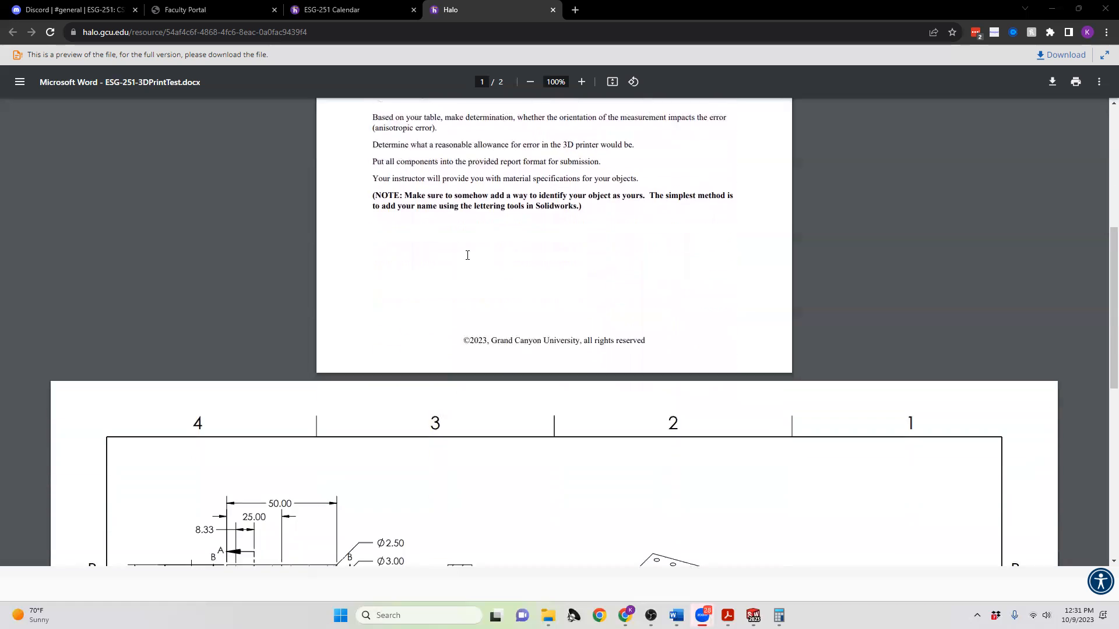
{"action": "scroll", "coordinate": [467, 256], "scroll_direction": "up", "scroll_amount": 3}
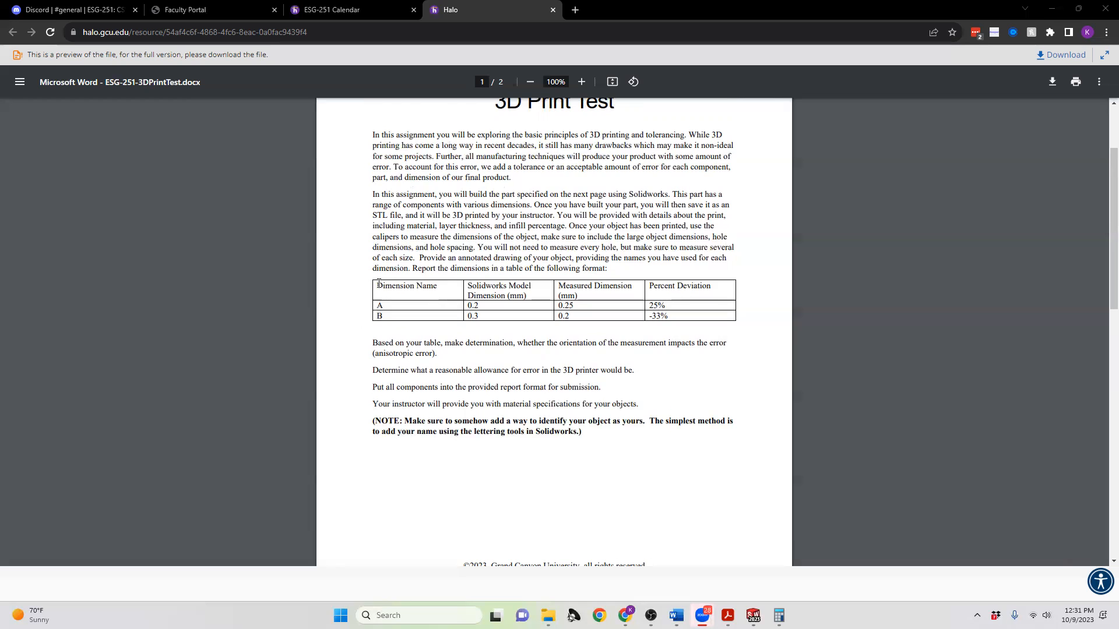
{"action": "scroll", "coordinate": [394, 304], "scroll_direction": "down", "scroll_amount": 10}
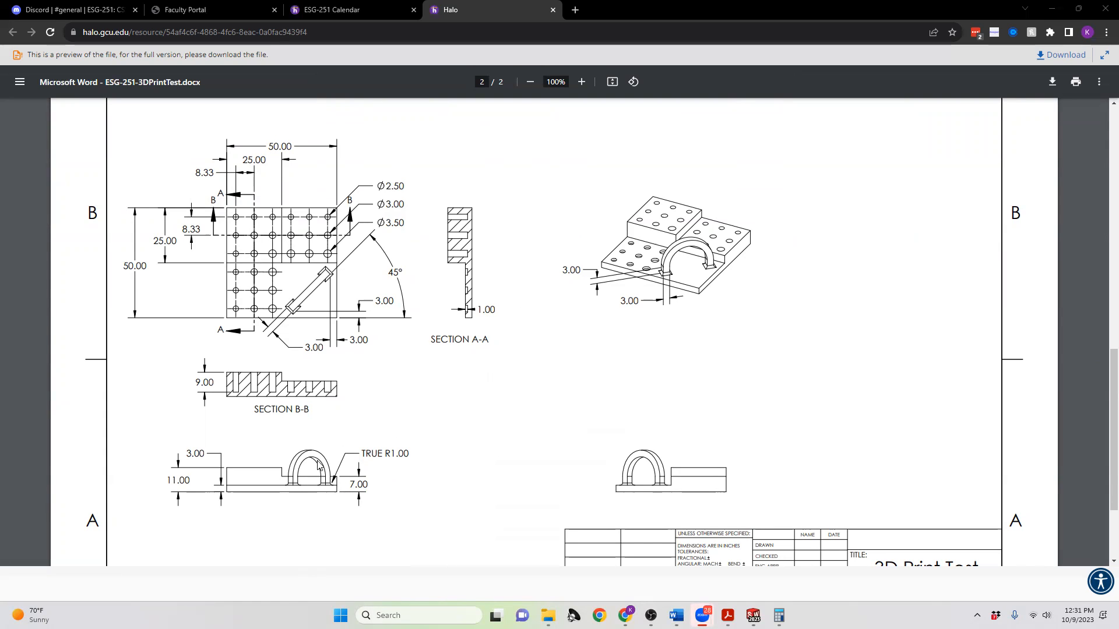
{"action": "scroll", "coordinate": [327, 303], "scroll_direction": "down", "scroll_amount": 2}
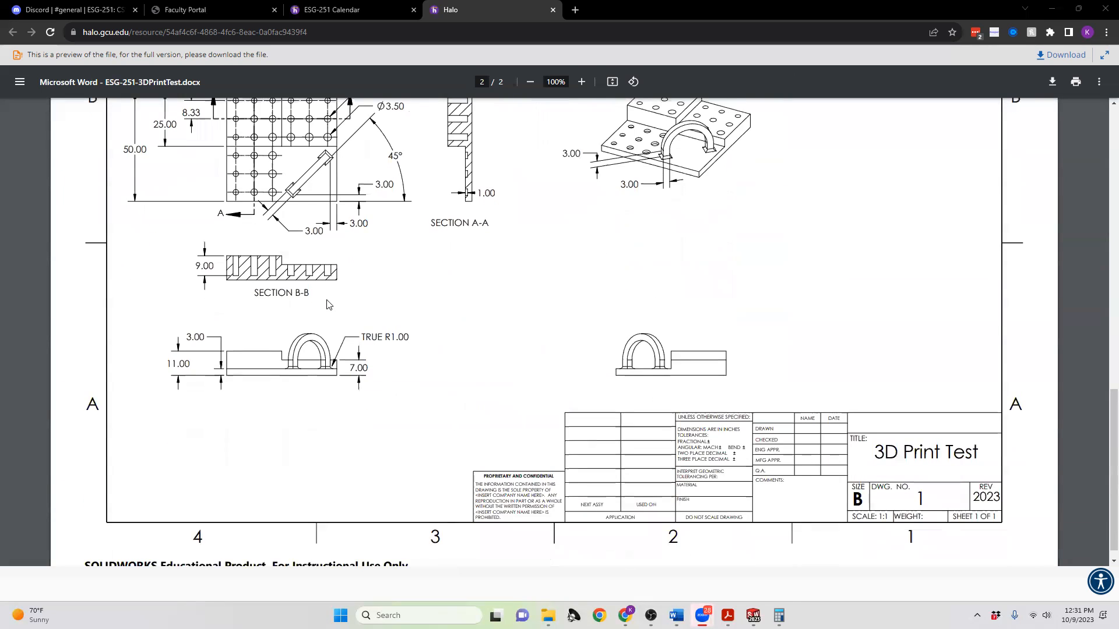
{"action": "scroll", "coordinate": [328, 304], "scroll_direction": "up", "scroll_amount": 5}
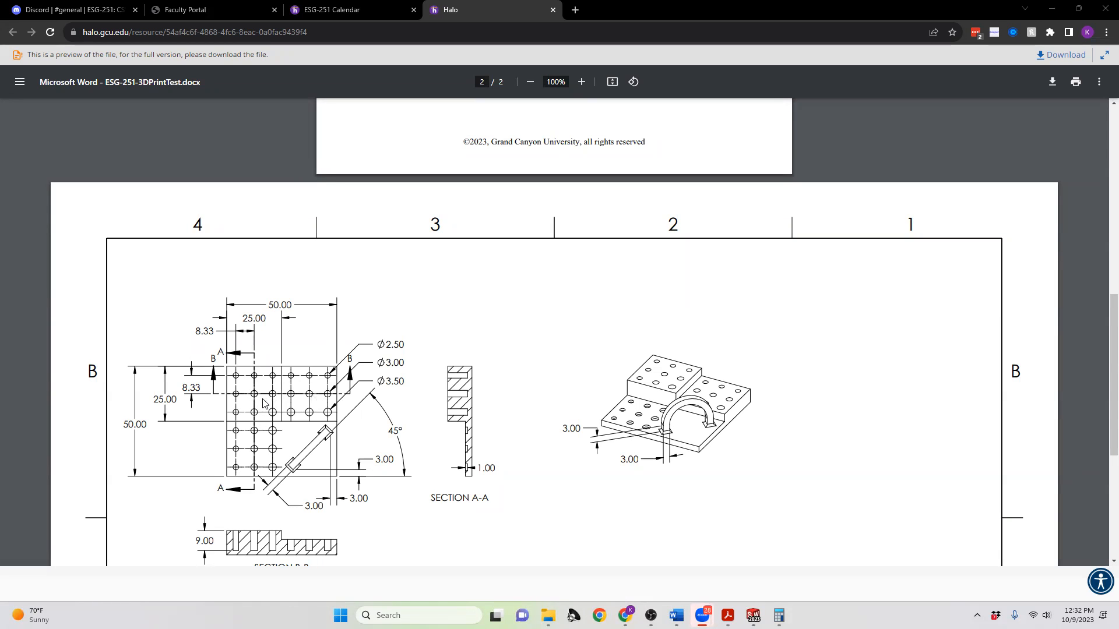
{"action": "scroll", "coordinate": [264, 403], "scroll_direction": "down", "scroll_amount": 4}
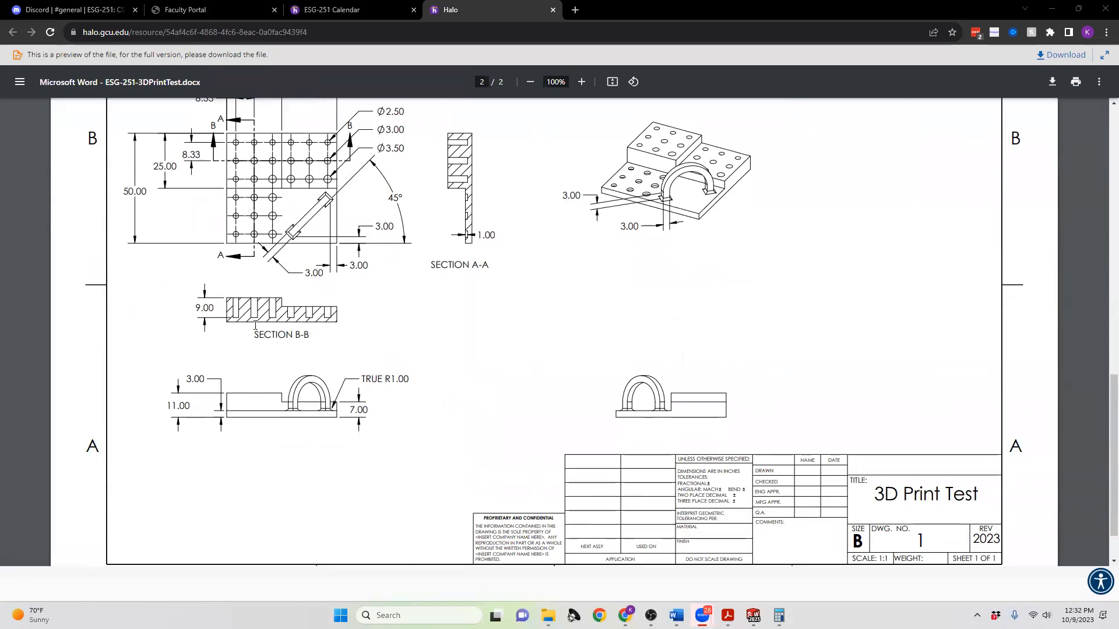
{"action": "scroll", "coordinate": [256, 325], "scroll_direction": "up", "scroll_amount": 3}
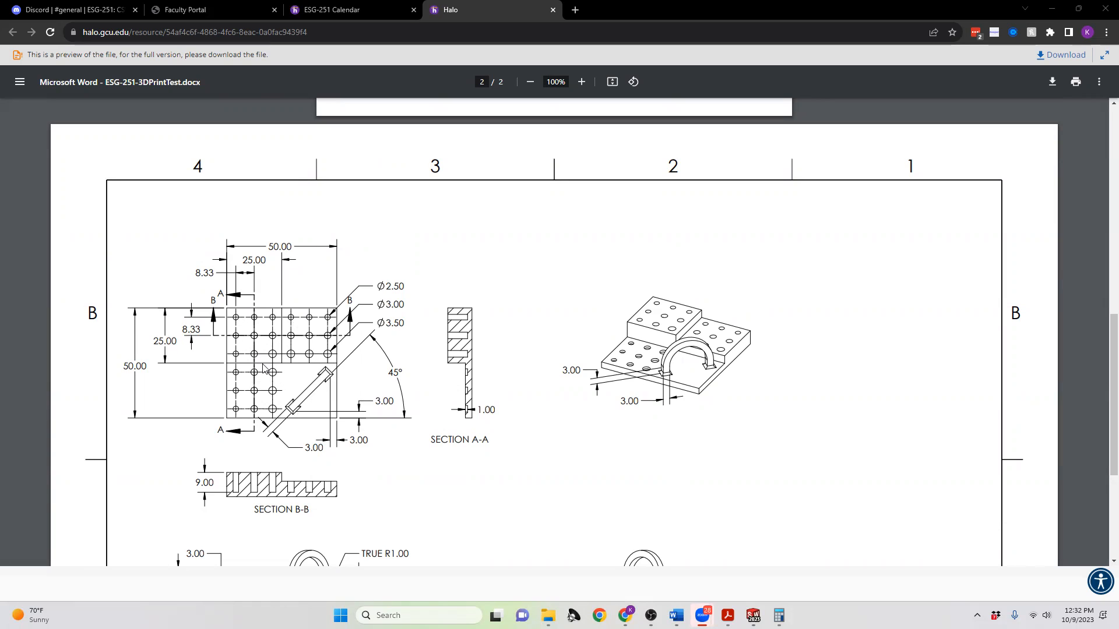
{"action": "scroll", "coordinate": [258, 318], "scroll_direction": "down", "scroll_amount": 1}
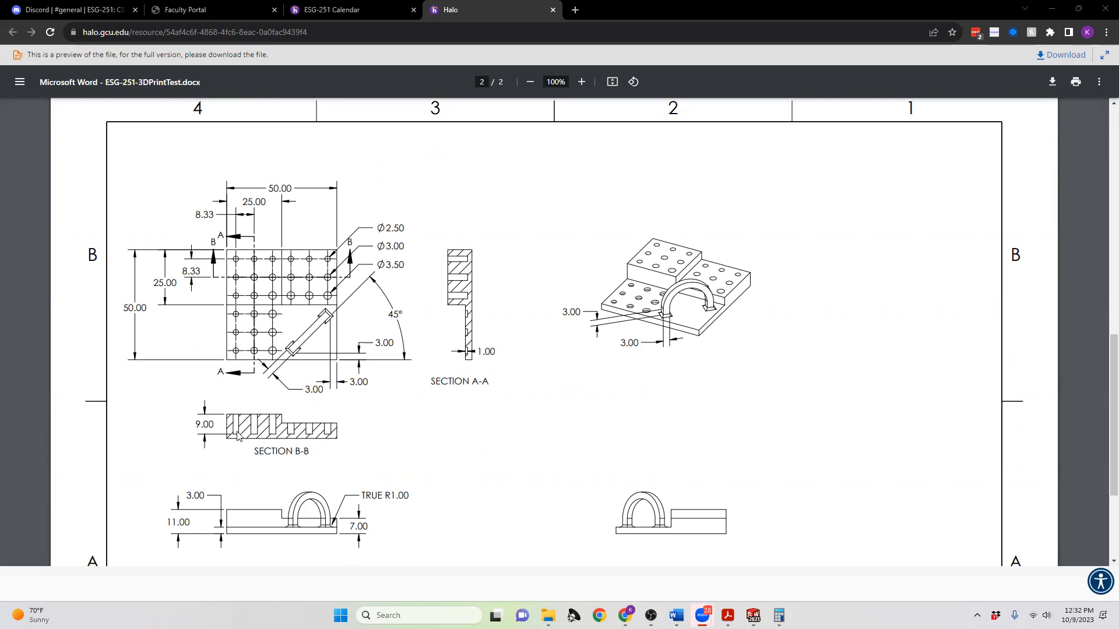
{"action": "scroll", "coordinate": [323, 432], "scroll_direction": "down", "scroll_amount": 2}
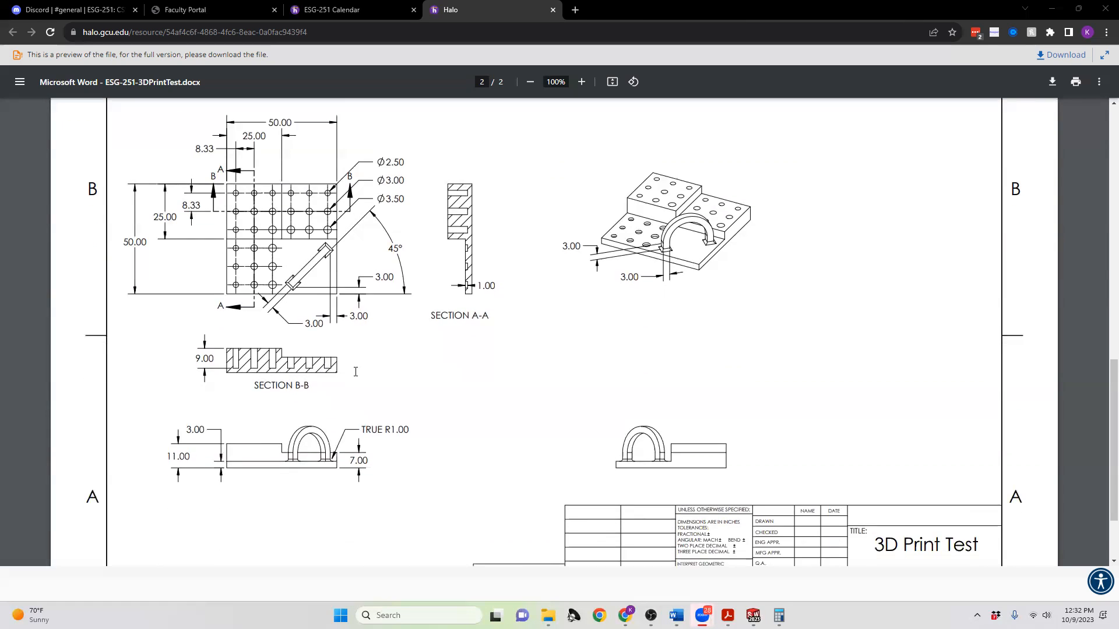
{"action": "scroll", "coordinate": [455, 367], "scroll_direction": "up", "scroll_amount": 2}
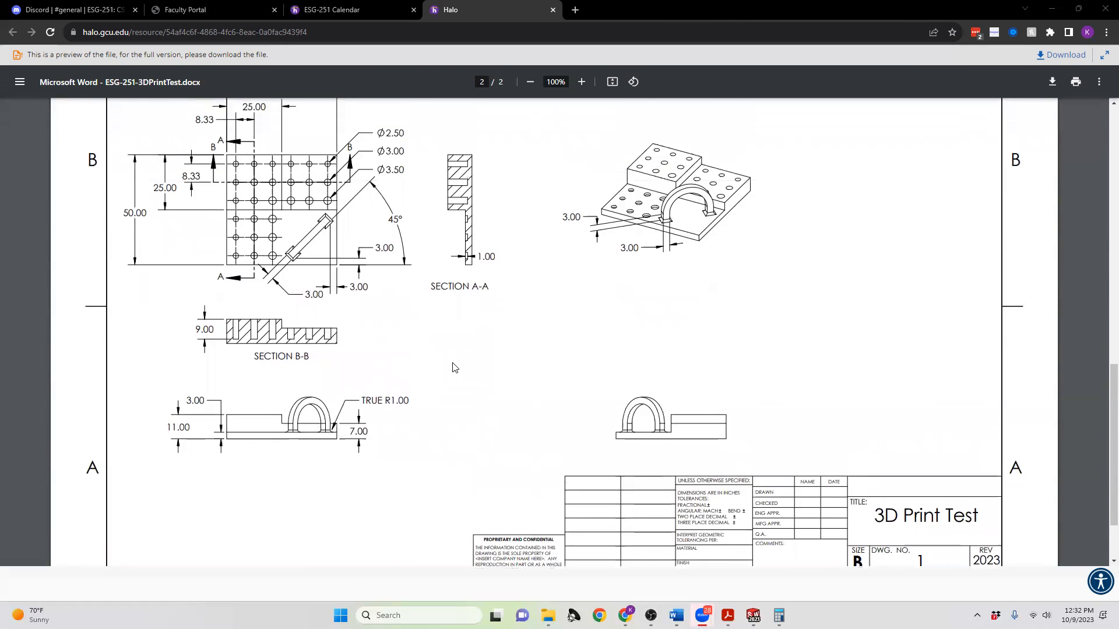
{"action": "scroll", "coordinate": [408, 461], "scroll_direction": "up", "scroll_amount": 3}
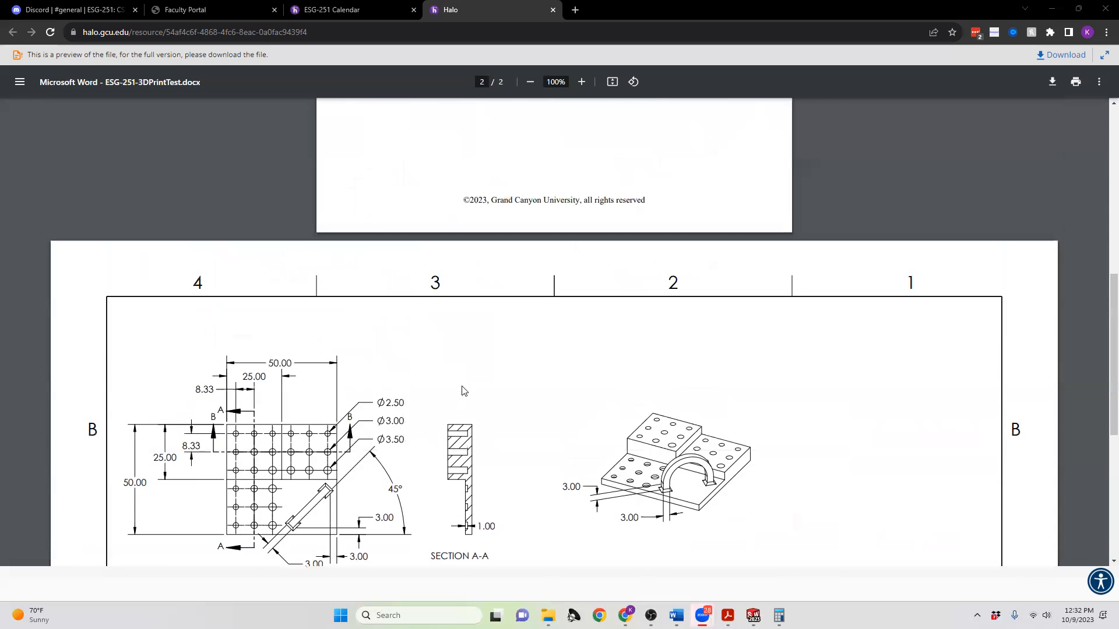
{"action": "scroll", "coordinate": [463, 391], "scroll_direction": "down", "scroll_amount": 1}
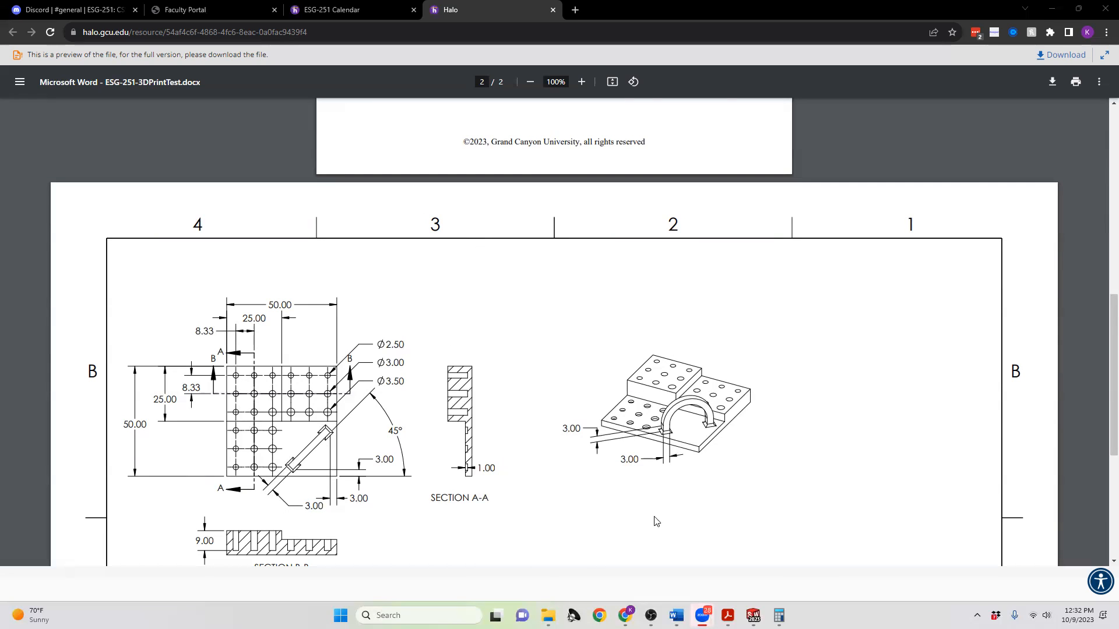
- Switch to Part1 in SOLIDWORKS, leave its empty Right Plane sketch, and start a new sketch on the Top Plane
{"action": "mouse_move", "coordinate": [753, 615]}
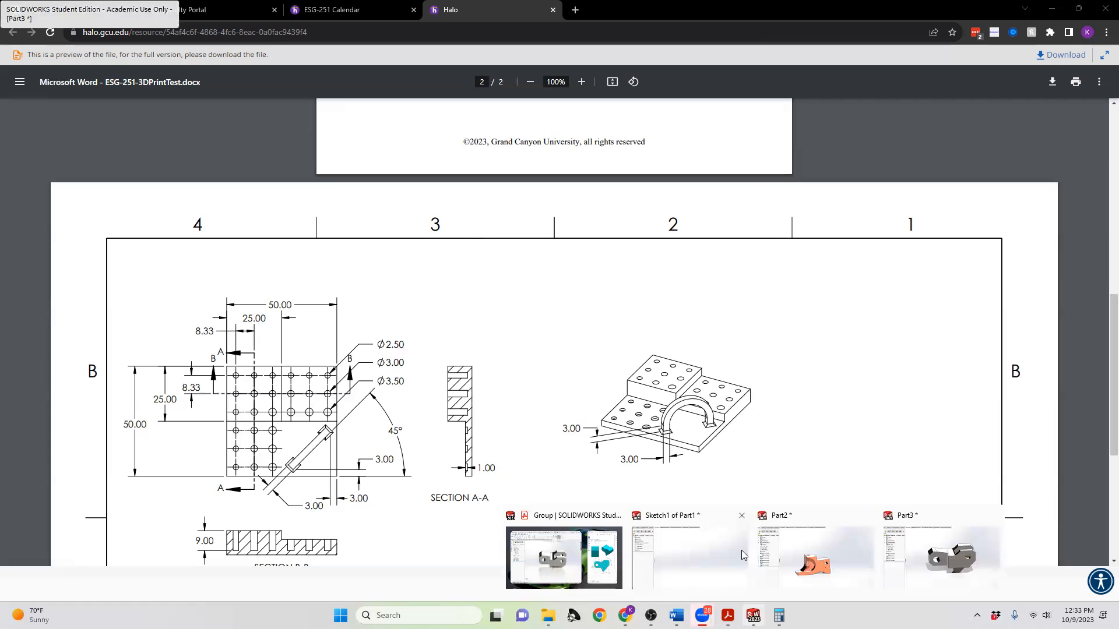
{"action": "left_click", "coordinate": [717, 547]}
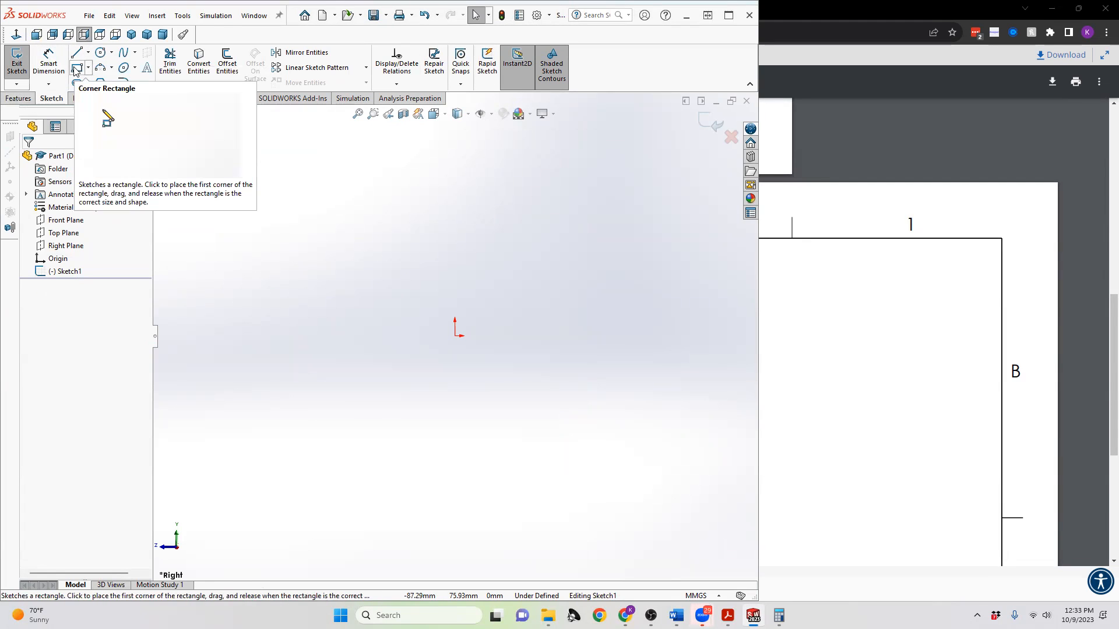
{"action": "left_click", "coordinate": [17, 67]}
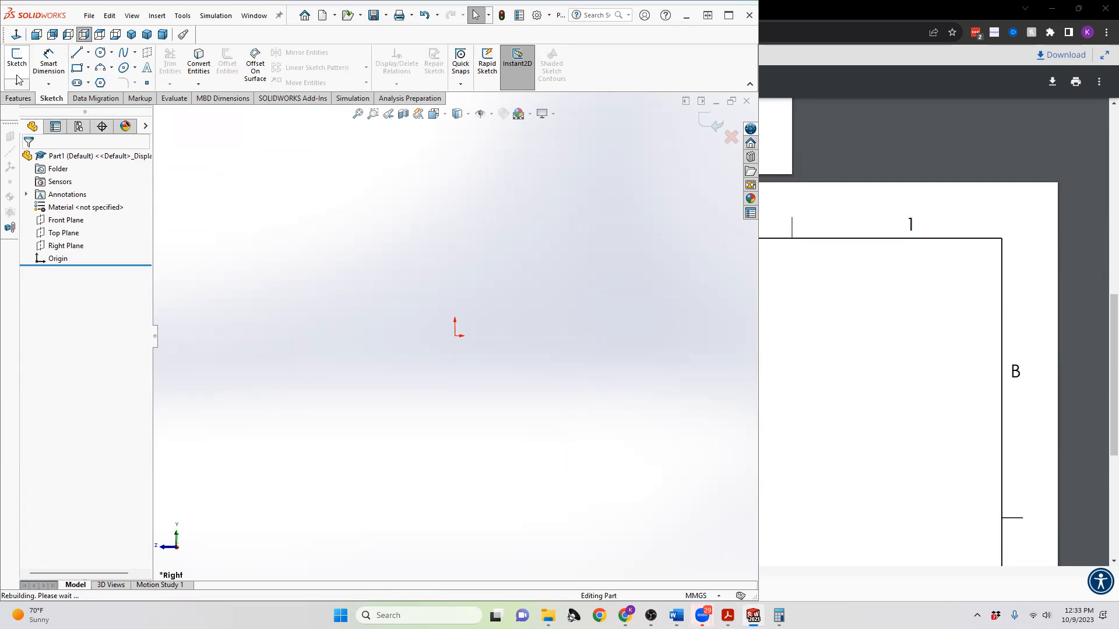
{"action": "left_click", "coordinate": [17, 77]}
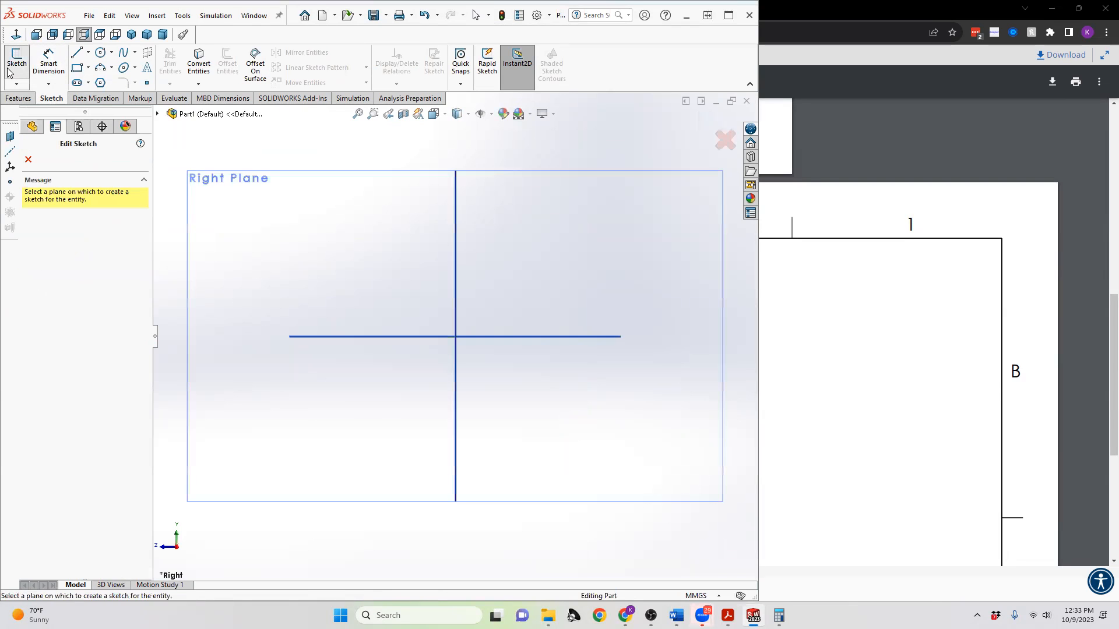
{"action": "left_click", "coordinate": [158, 114]}
{"action": "left_click", "coordinate": [207, 191]}
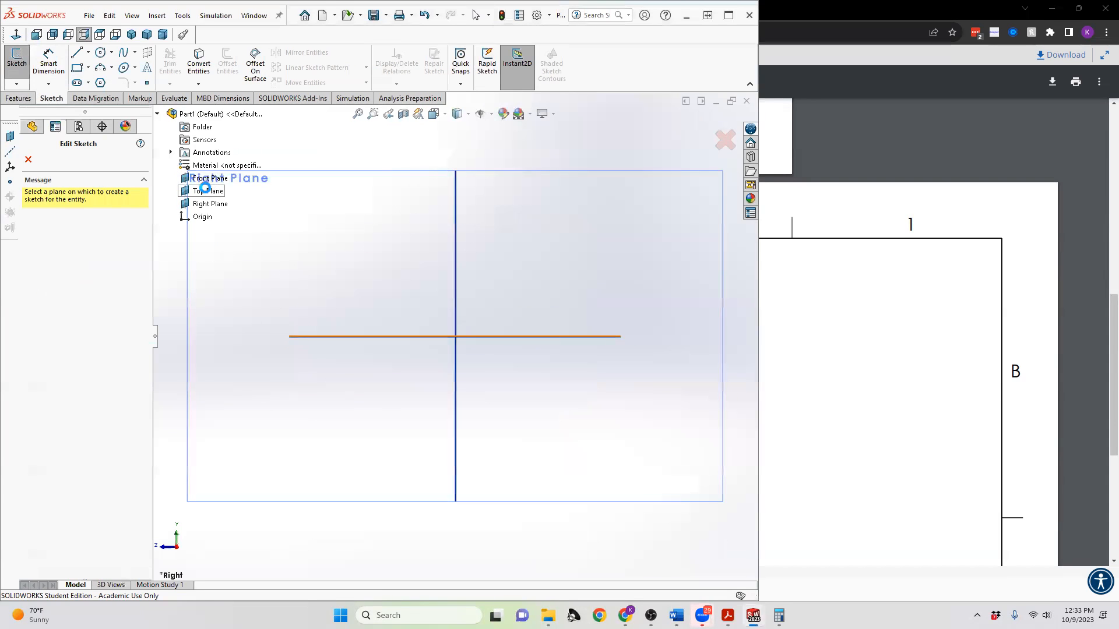
- Sketch a corner rectangle about 5.17 mm square from the origin and dimension its horizontal edge to 100 mm
{"action": "left_click", "coordinate": [75, 70]}
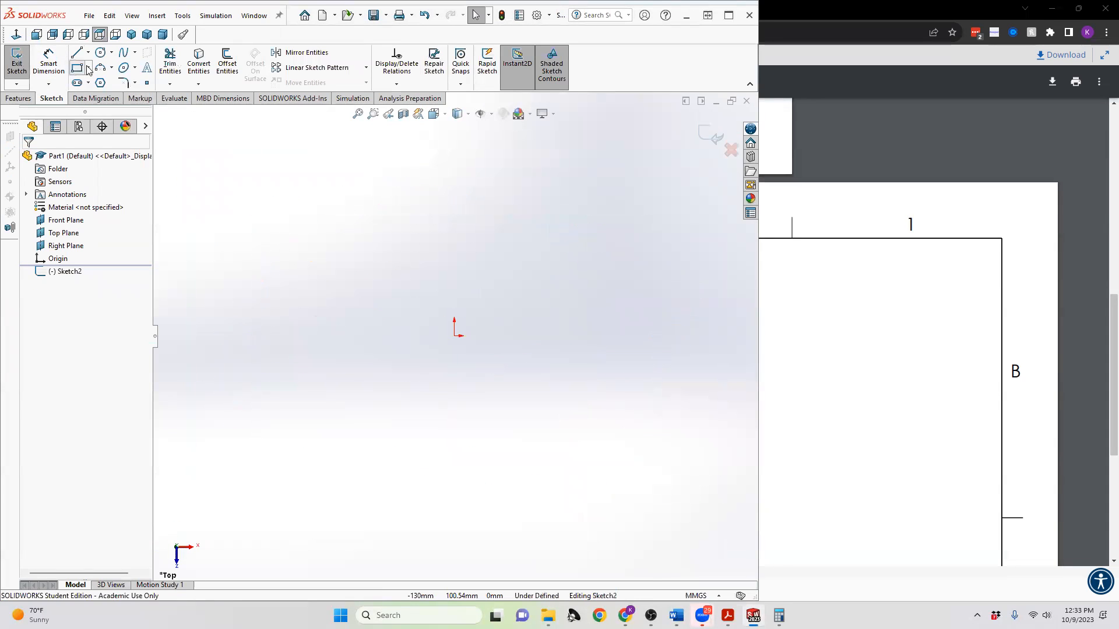
{"action": "left_click", "coordinate": [454, 336]}
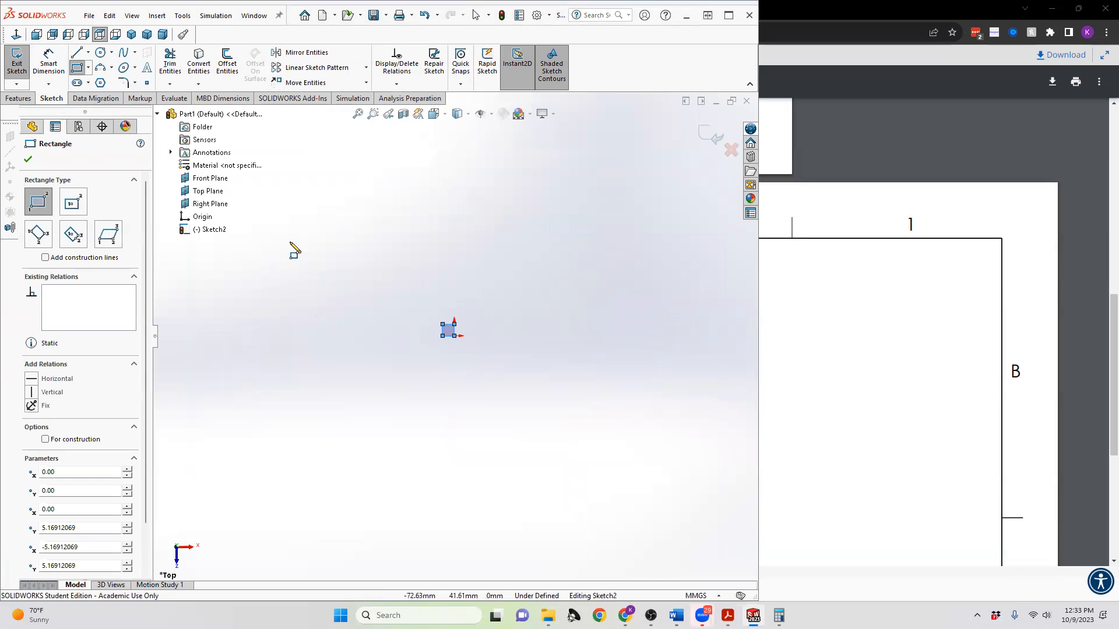
{"action": "left_click", "coordinate": [49, 62]}
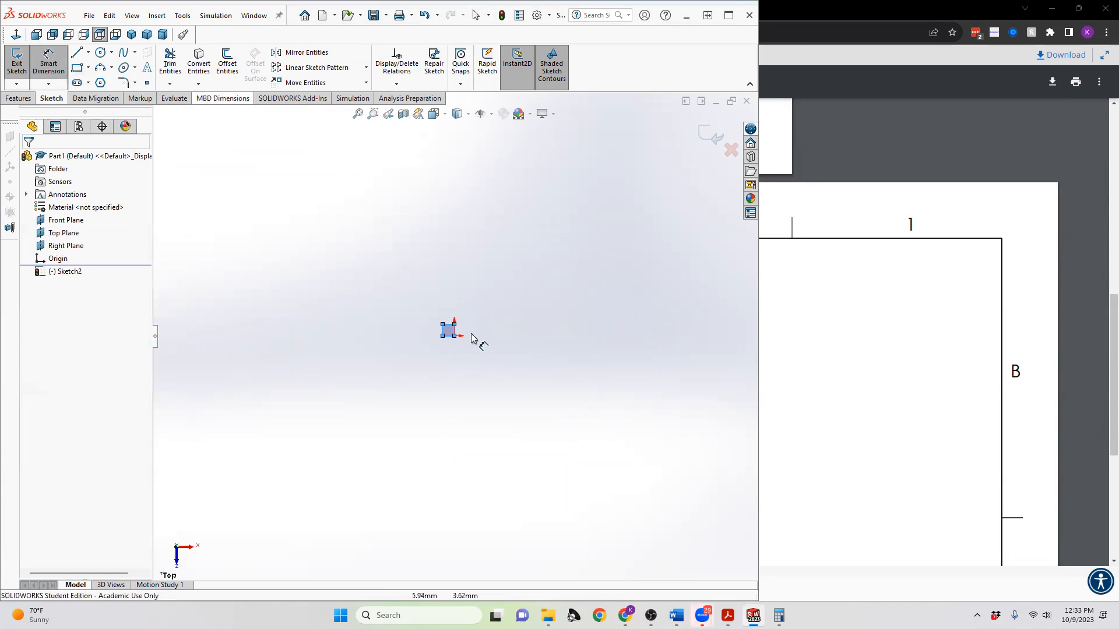
{"action": "left_click", "coordinate": [448, 324]}
{"action": "left_click", "coordinate": [446, 266]}
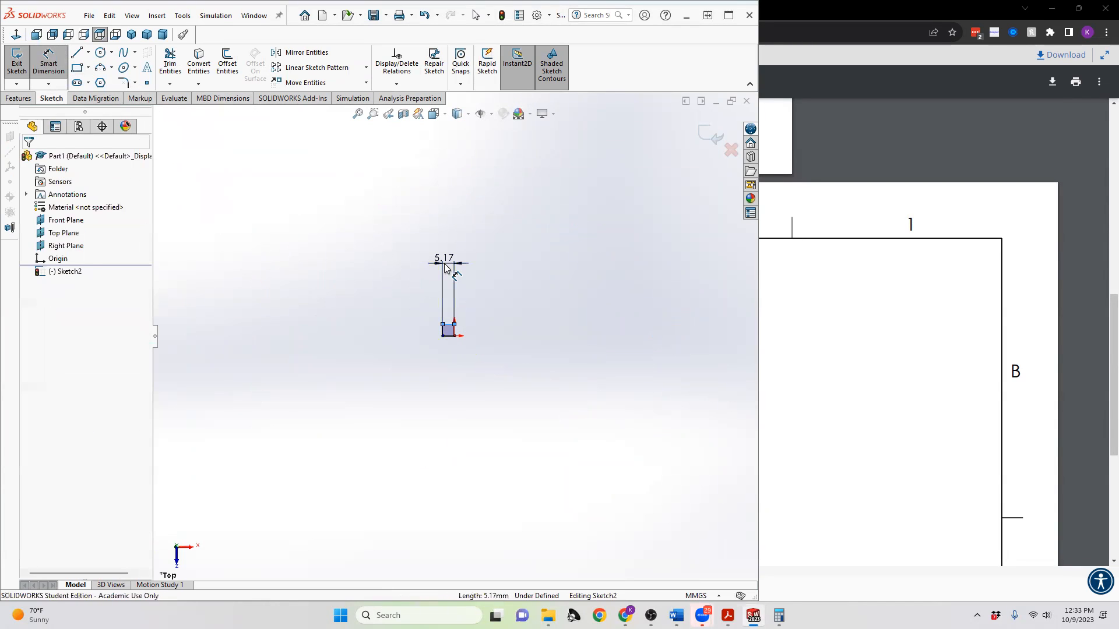
{"action": "type", "text": "100"}
{"action": "key", "text": "Return"}
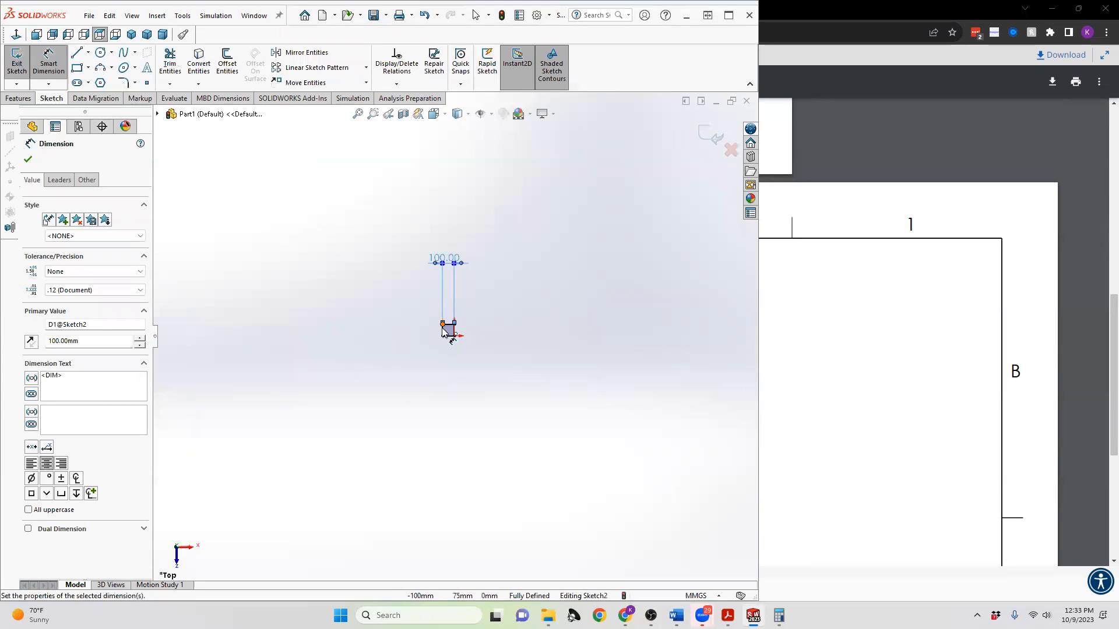
- Dimension the rectangle's vertical edge and accept it as a driven dimension
{"action": "left_click", "coordinate": [444, 330]}
{"action": "left_click", "coordinate": [387, 334]}
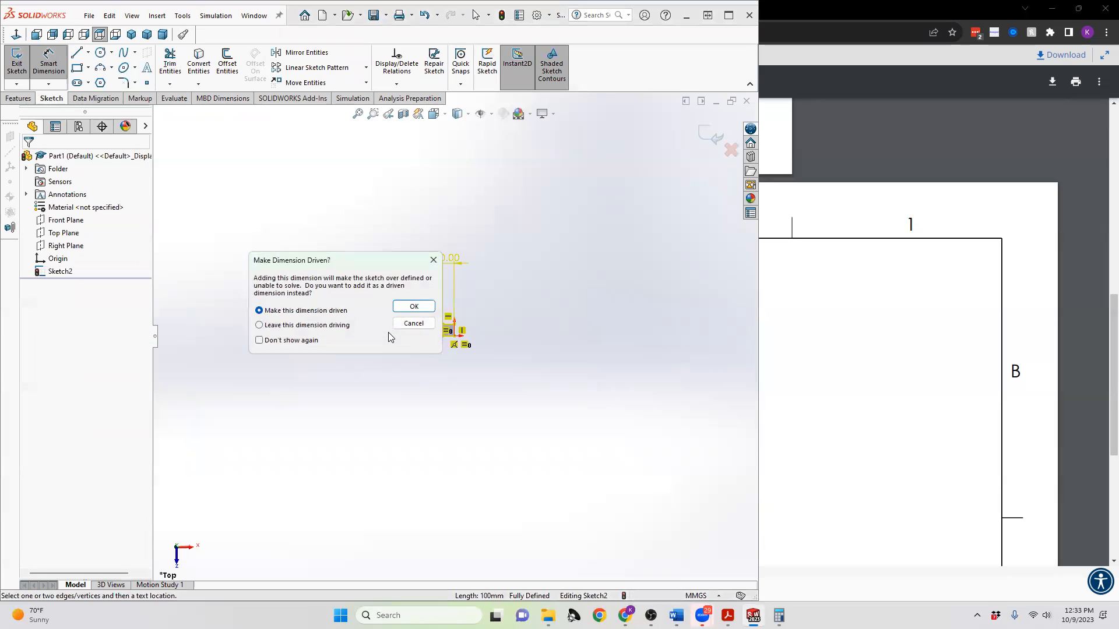
{"action": "left_click", "coordinate": [428, 307]}
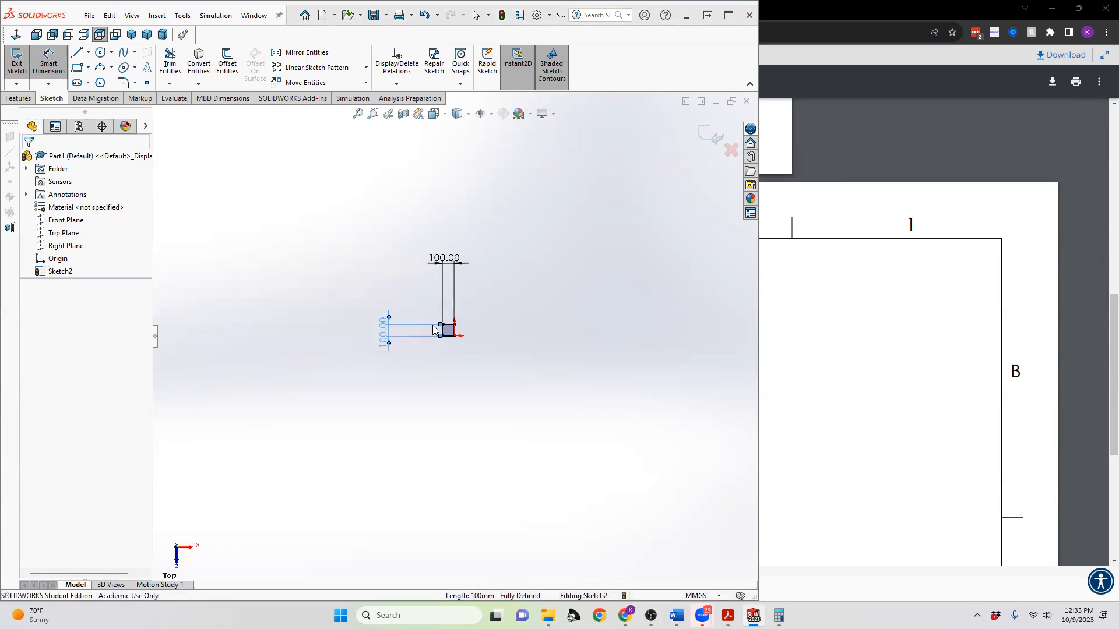
- Sketch a diagonal line across the square's corner at the origin, joining its lower horizontal edge to the vertical edge through the origin
{"action": "scroll", "coordinate": [465, 344], "scroll_direction": "up", "scroll_amount": 10}
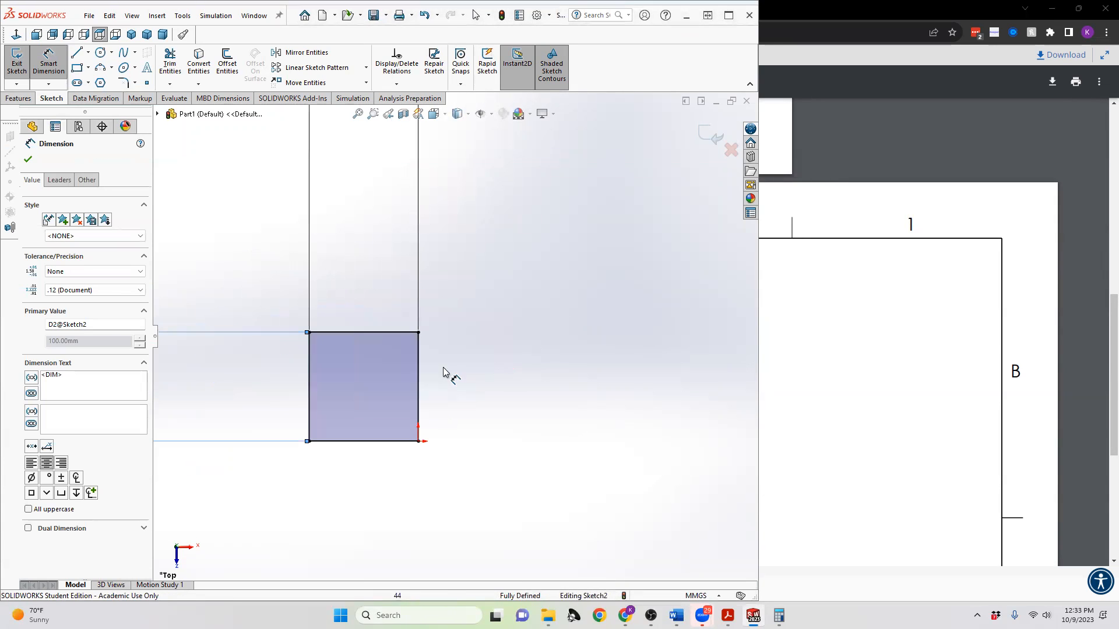
{"action": "scroll", "coordinate": [375, 391], "scroll_direction": "down", "scroll_amount": 5}
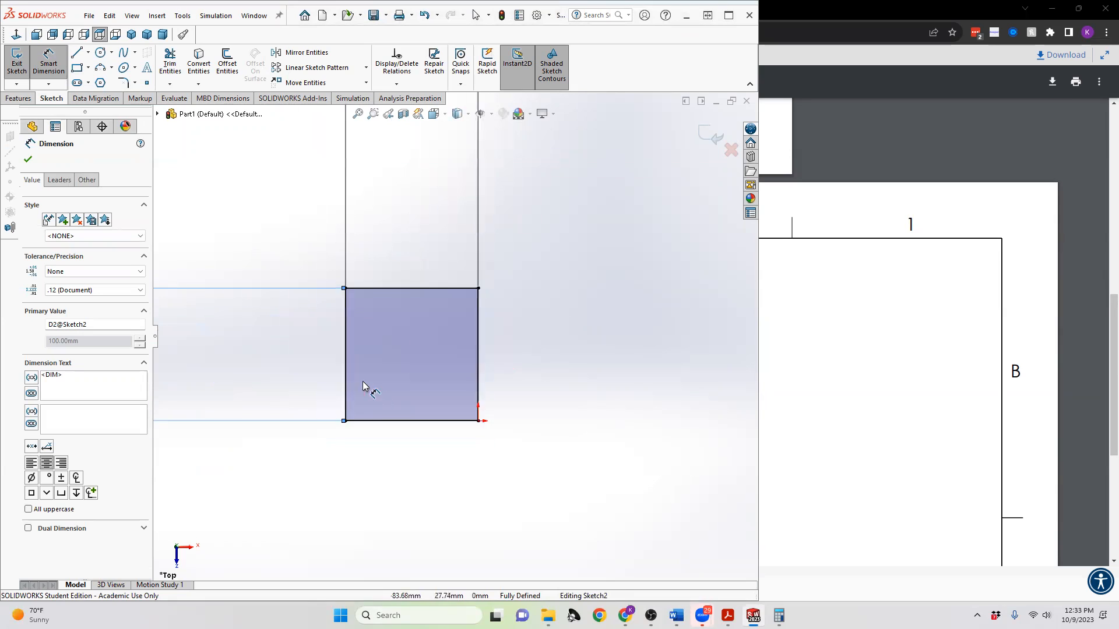
{"action": "scroll", "coordinate": [457, 370], "scroll_direction": "up", "scroll_amount": 4}
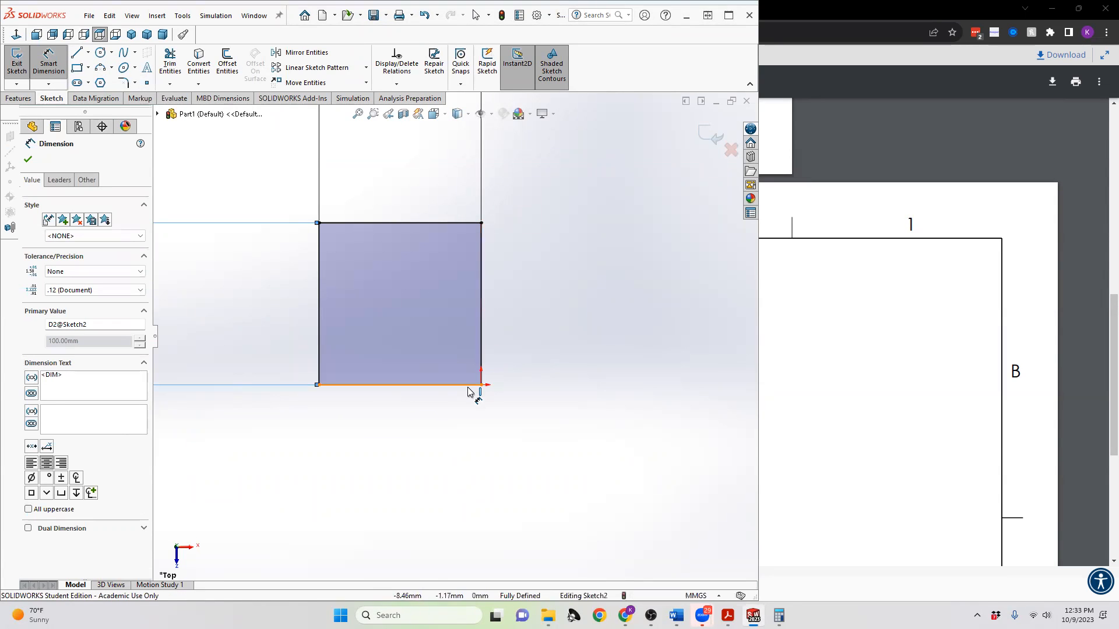
{"action": "left_click", "coordinate": [76, 55]}
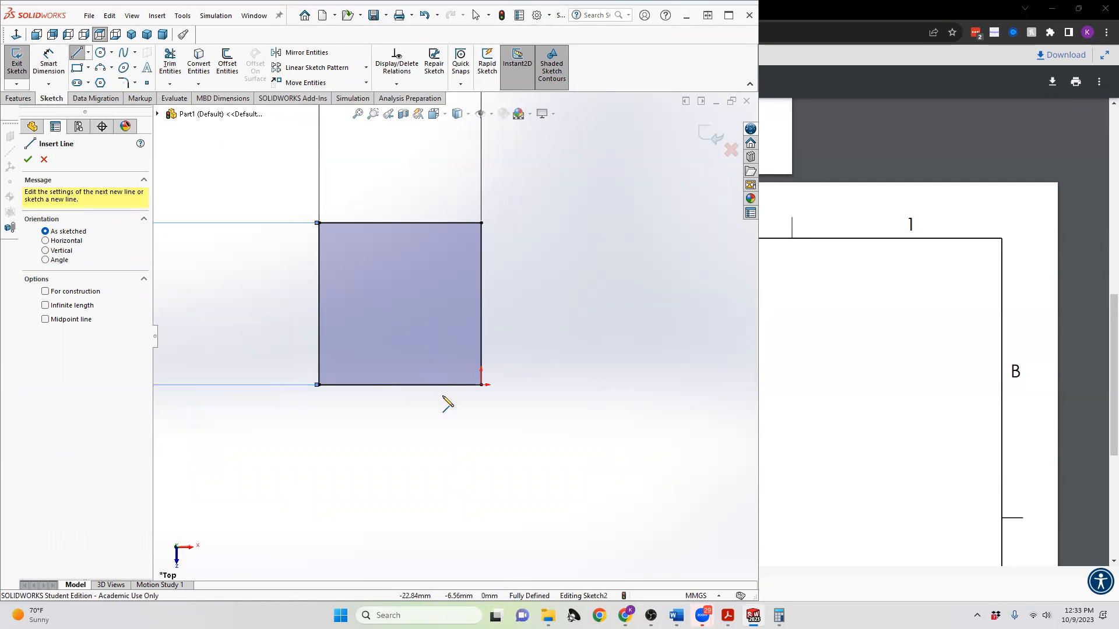
{"action": "left_click", "coordinate": [430, 385]}
{"action": "left_click", "coordinate": [480, 338]}
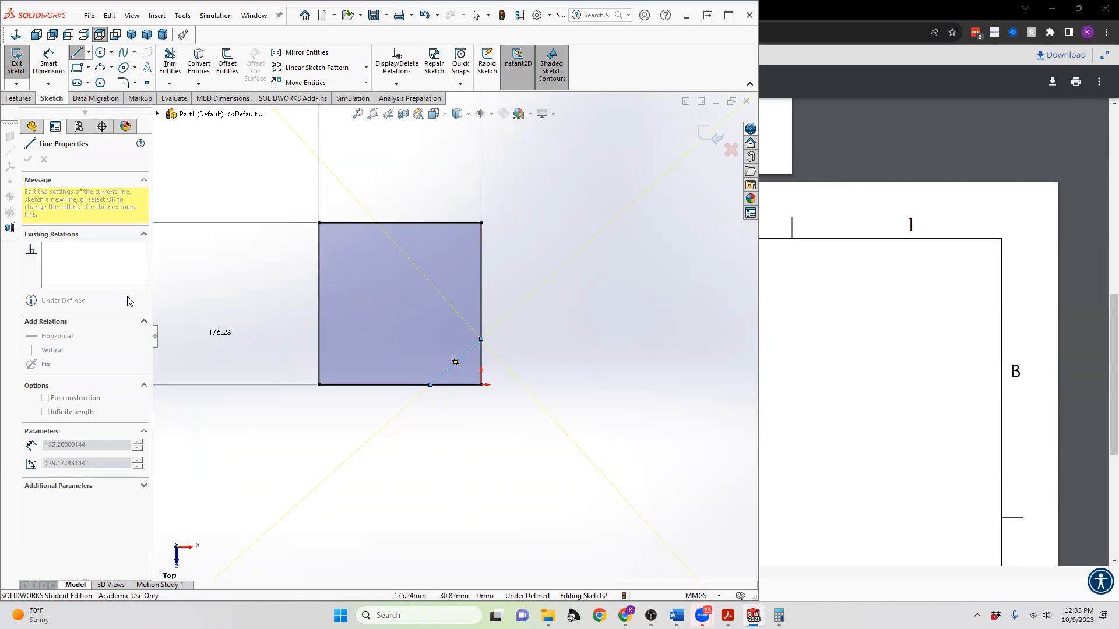
{"action": "key", "text": "Escape"}
- Dimension the angle between the diagonal line and the square's lower edge to 45° and exit the sketch
{"action": "left_click", "coordinate": [49, 58]}
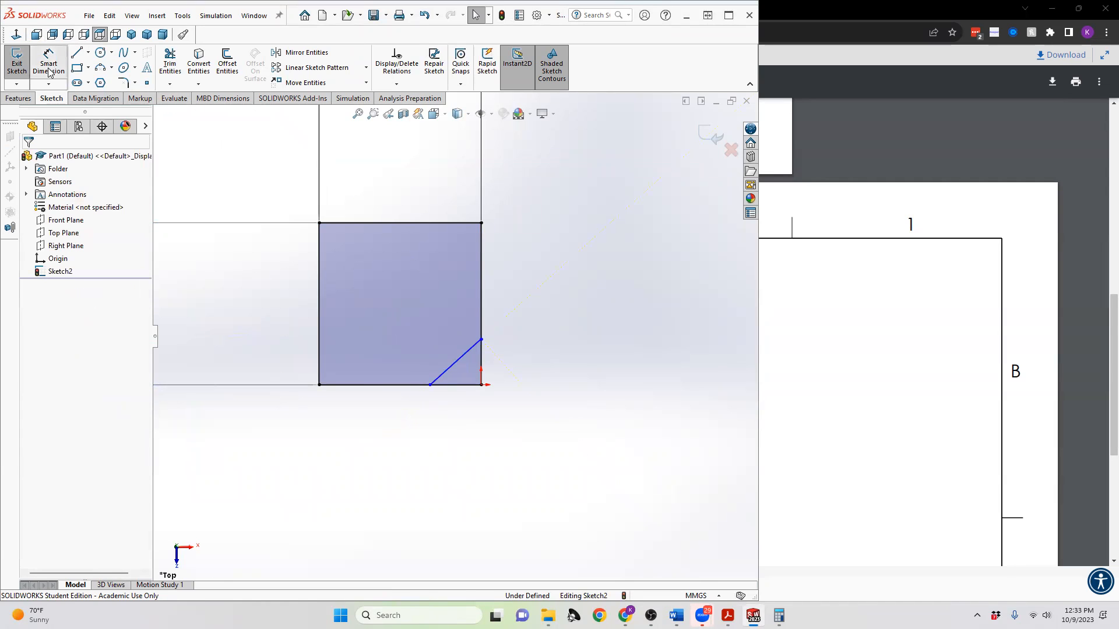
{"action": "left_click", "coordinate": [458, 384]}
{"action": "left_click", "coordinate": [454, 364]}
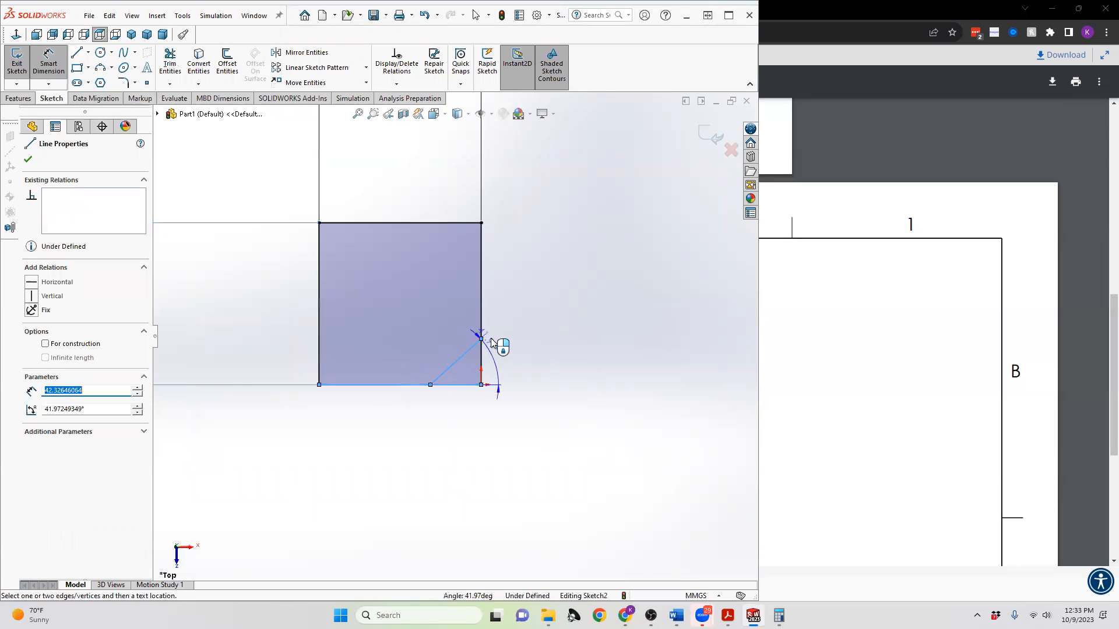
{"action": "left_click", "coordinate": [528, 328]}
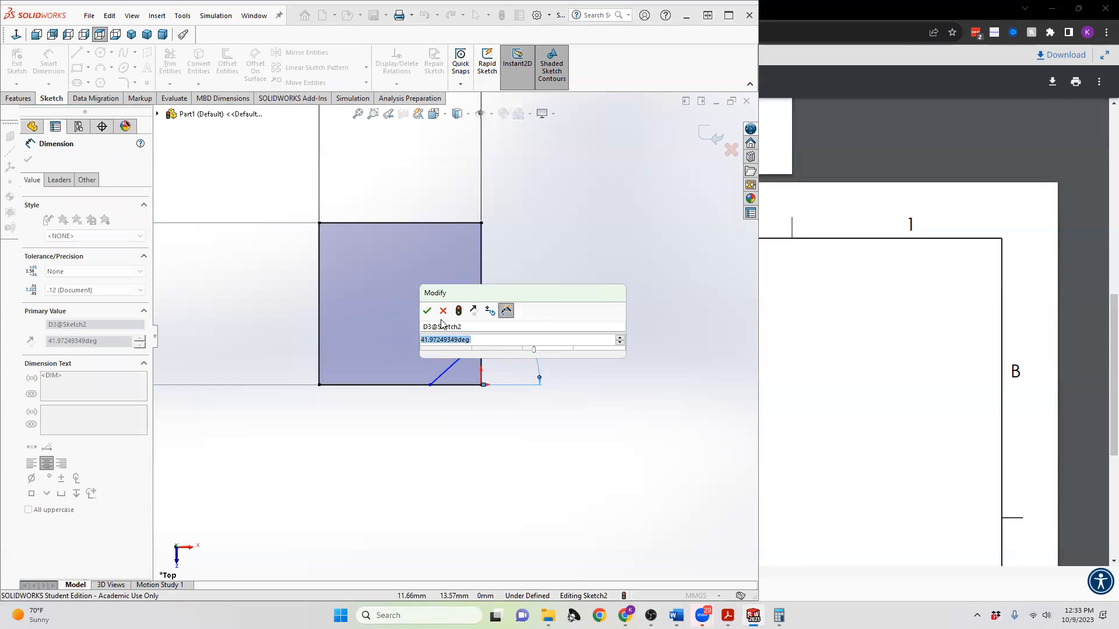
{"action": "type", "text": "45"}
{"action": "left_click", "coordinate": [424, 309]}
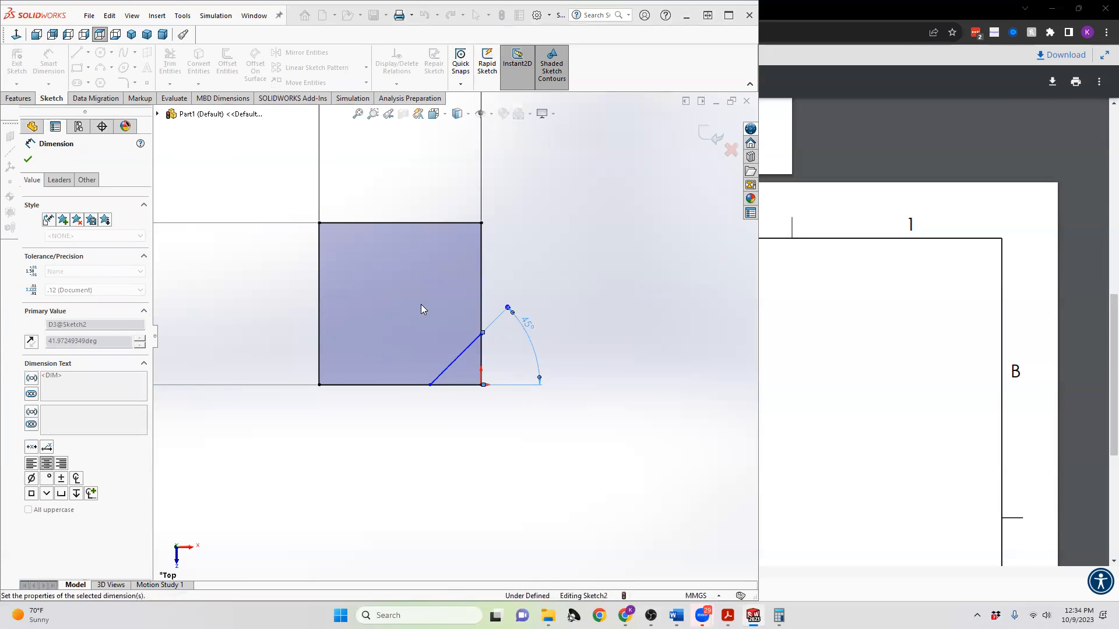
{"action": "left_click", "coordinate": [532, 289]}
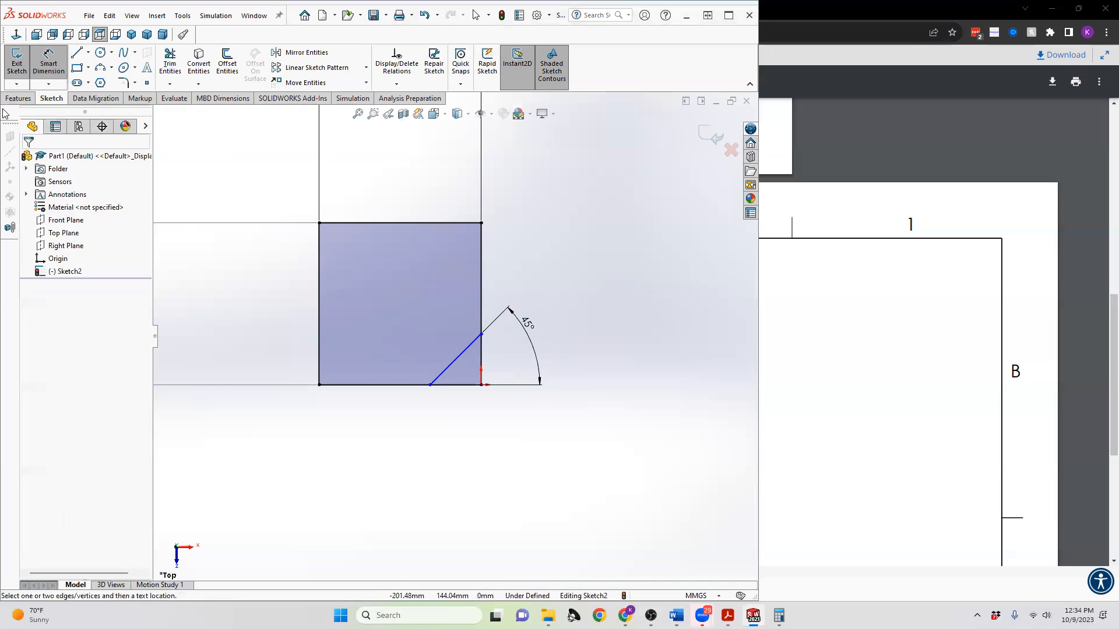
{"action": "left_click", "coordinate": [17, 62]}
{"action": "mouse_move", "coordinate": [510, 417]}
{"action": "middle_mouse_down"}
{"action": "mouse_move", "coordinate": [512, 339]}
{"action": "mouse_move", "coordinate": [497, 313]}
{"action": "middle_mouse_up"}
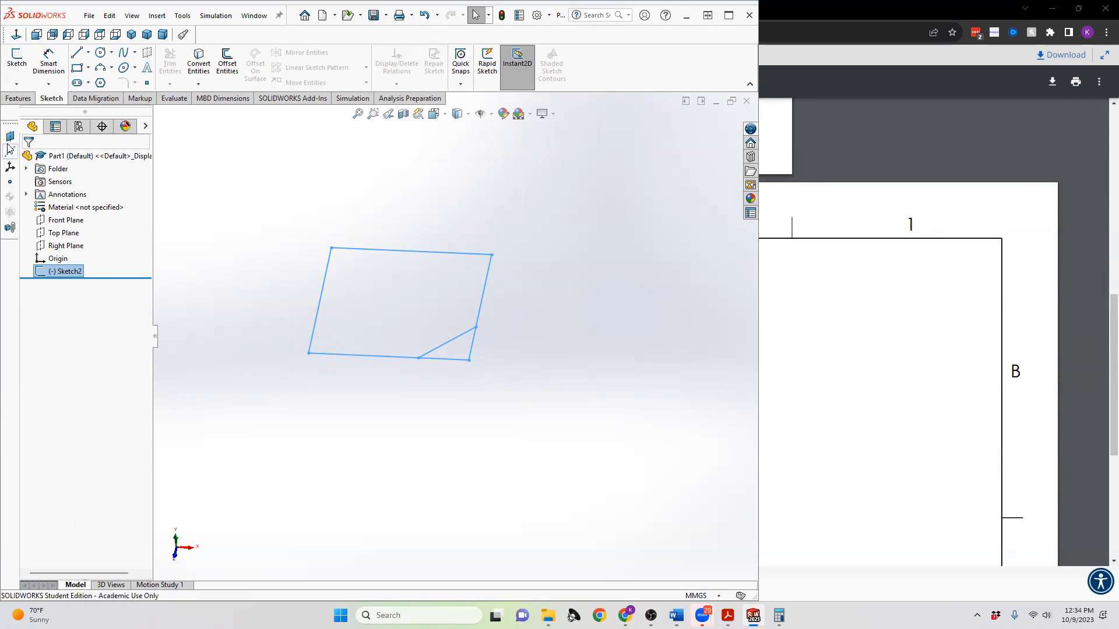
{"action": "left_click", "coordinate": [18, 97]}
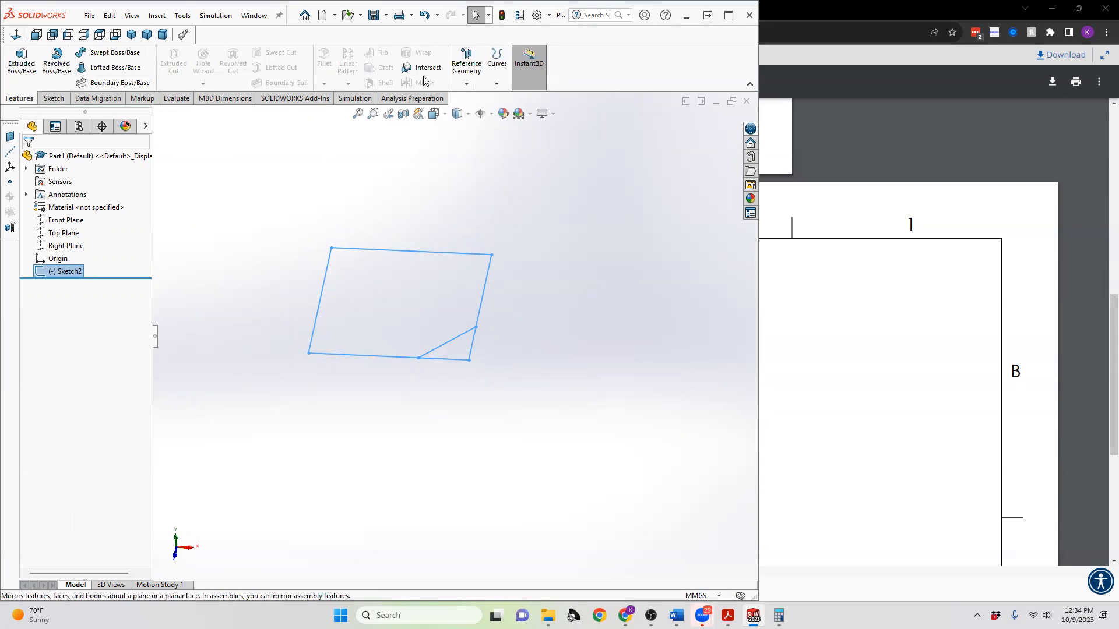
{"action": "left_click", "coordinate": [9, 137]}
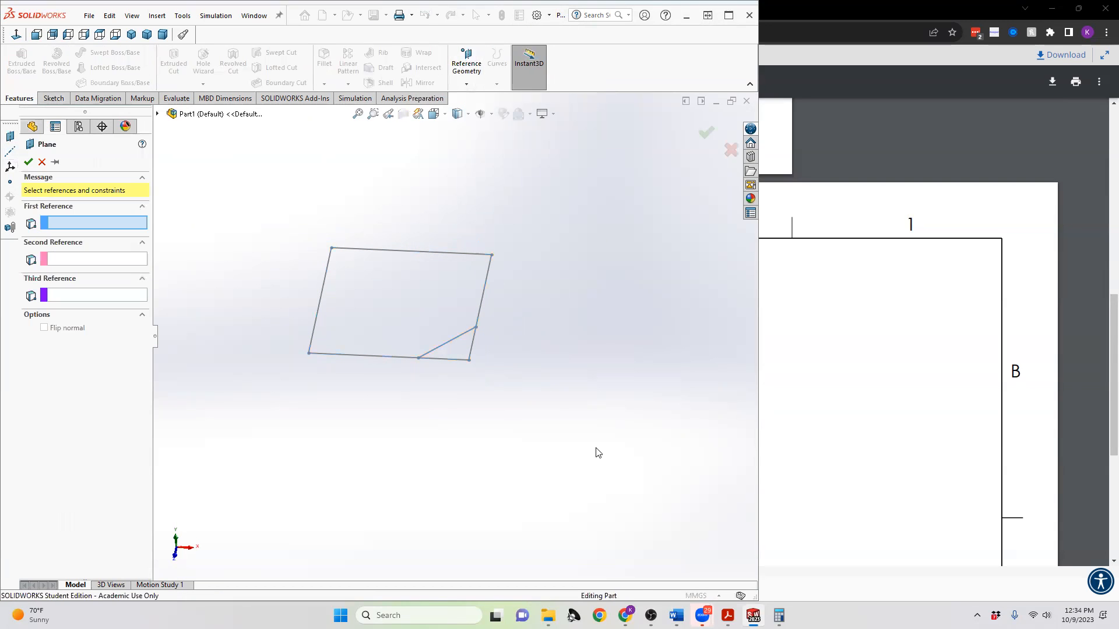
{"action": "left_click", "coordinate": [417, 359]}
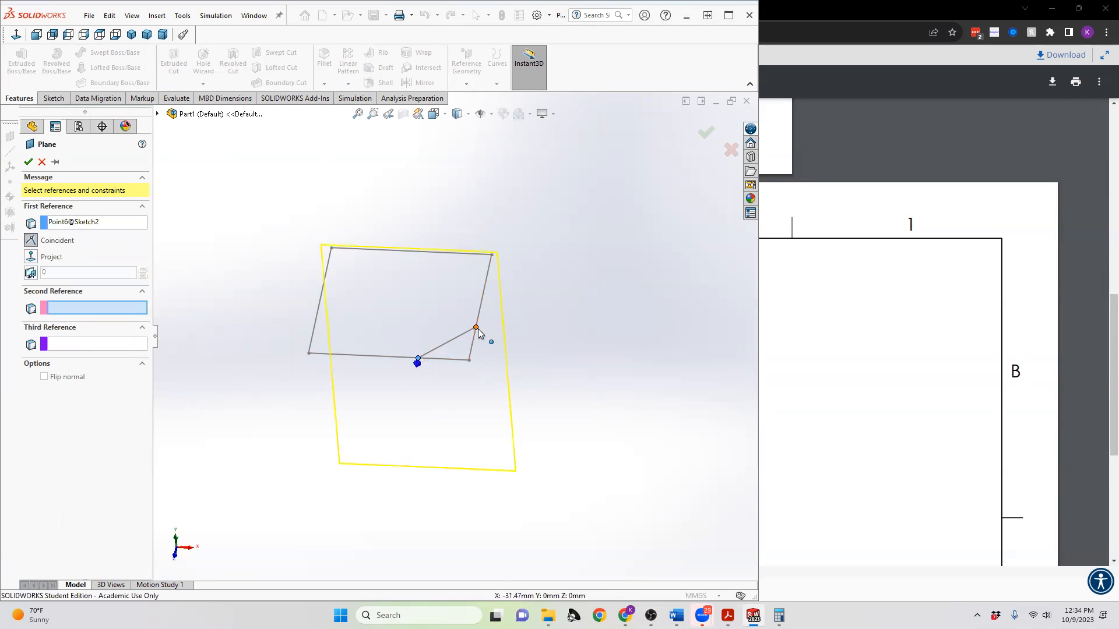
{"action": "left_click", "coordinate": [476, 327]}
{"action": "mouse_move", "coordinate": [432, 406]}
{"action": "middle_mouse_down"}
{"action": "mouse_move", "coordinate": [456, 345]}
{"action": "mouse_move", "coordinate": [509, 320]}
{"action": "mouse_move", "coordinate": [497, 352]}
{"action": "middle_mouse_up"}
{"action": "middle_click_drag", "start_coordinate": [490, 354], "coordinate": [462, 365]}
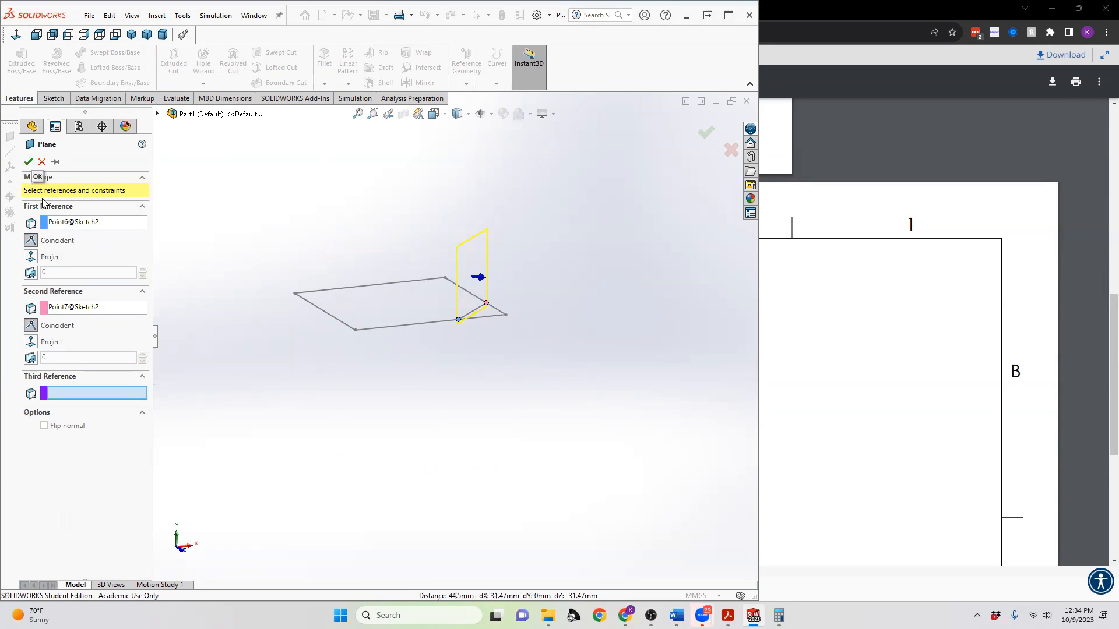
{"action": "scroll", "coordinate": [474, 318], "scroll_direction": "down", "scroll_amount": 5}
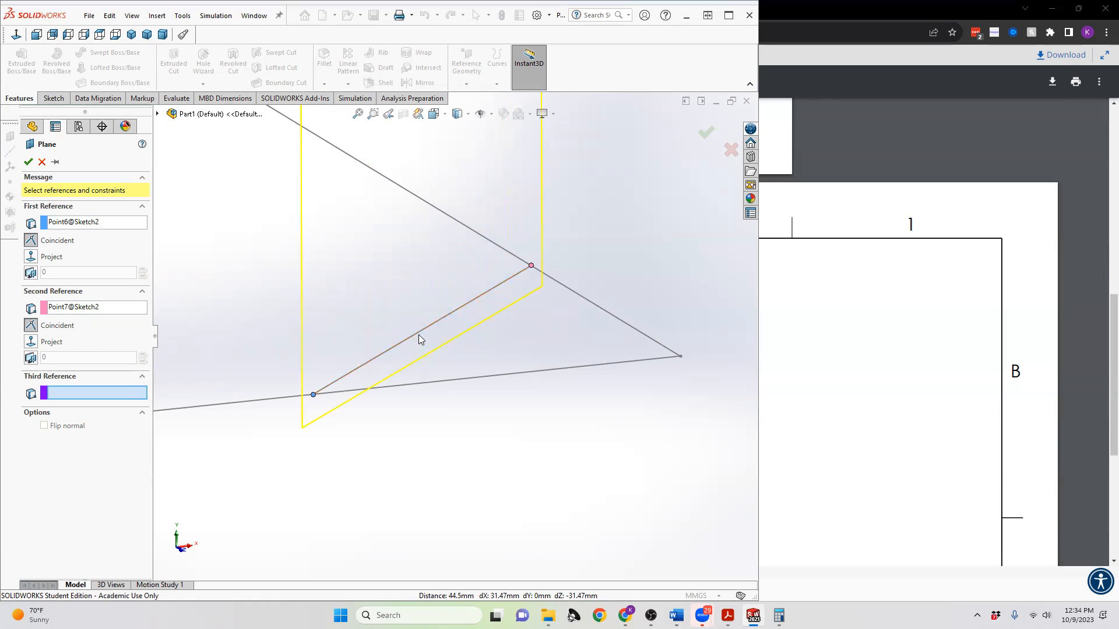
{"action": "scroll", "coordinate": [441, 309], "scroll_direction": "up", "scroll_amount": 5}
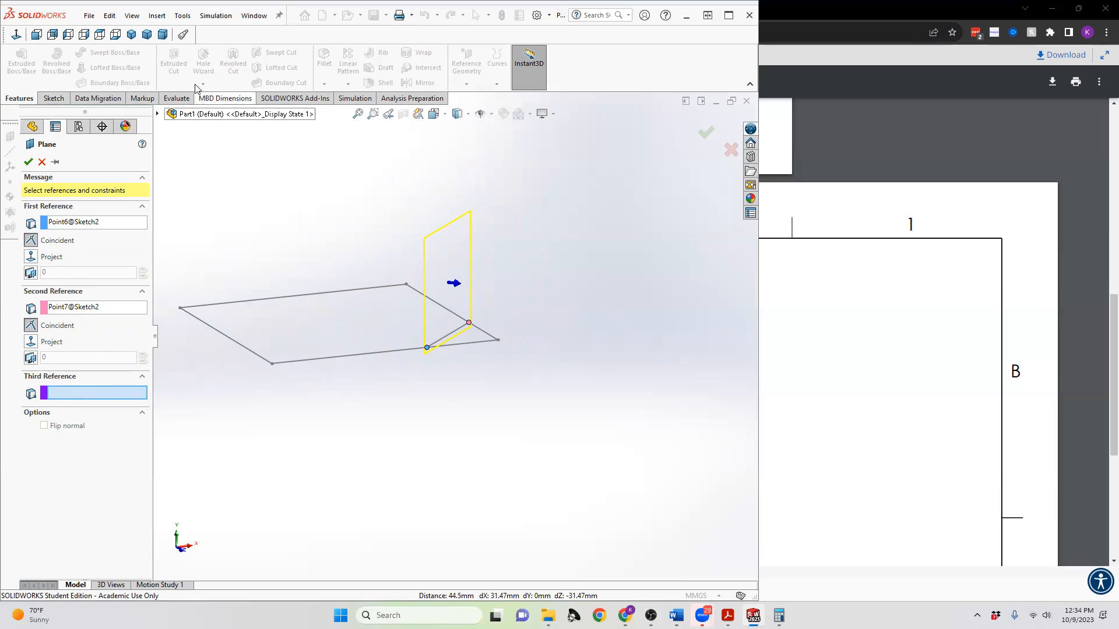
{"action": "left_click", "coordinate": [39, 160]}
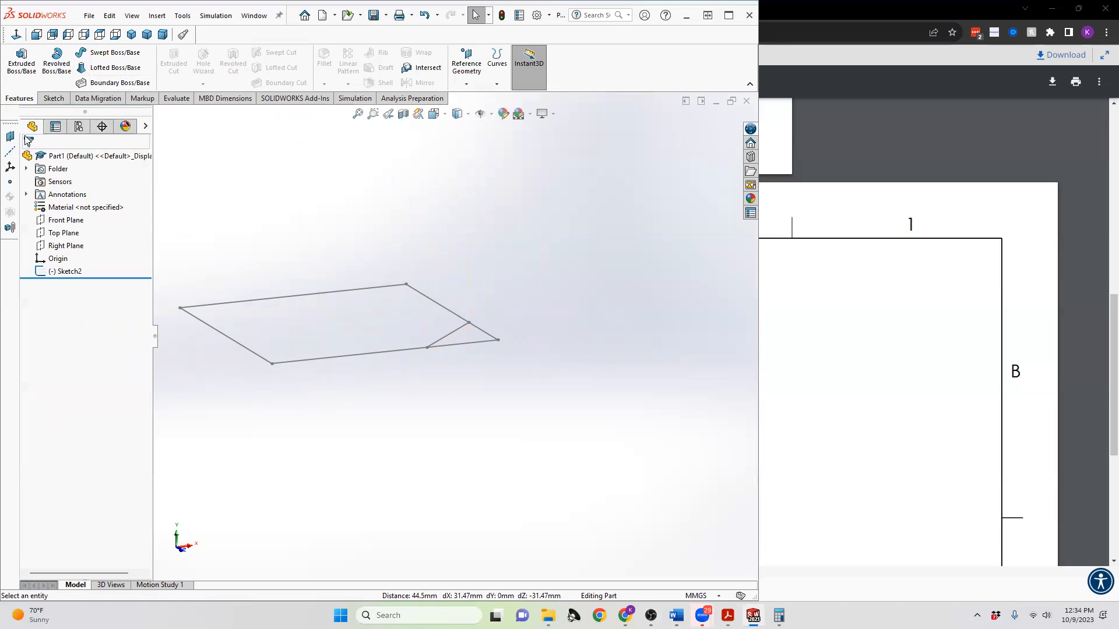
- Create a reference plane perpendicular to the Top Plane and coincident with both endpoints of the diagonal line
{"action": "left_click", "coordinate": [10, 137]}
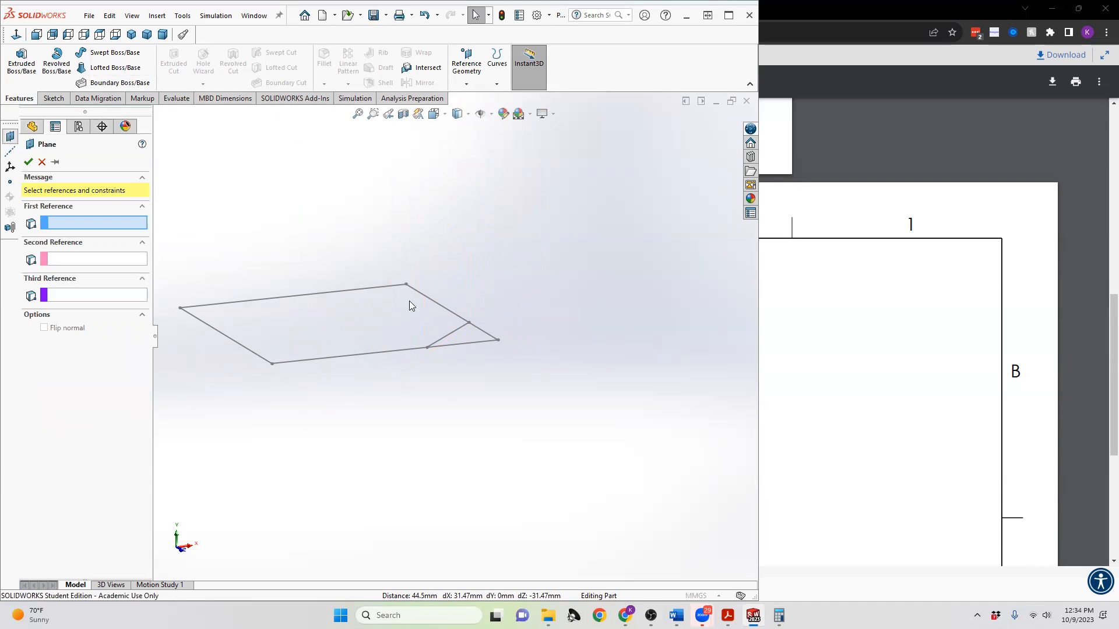
{"action": "left_click", "coordinate": [438, 347]}
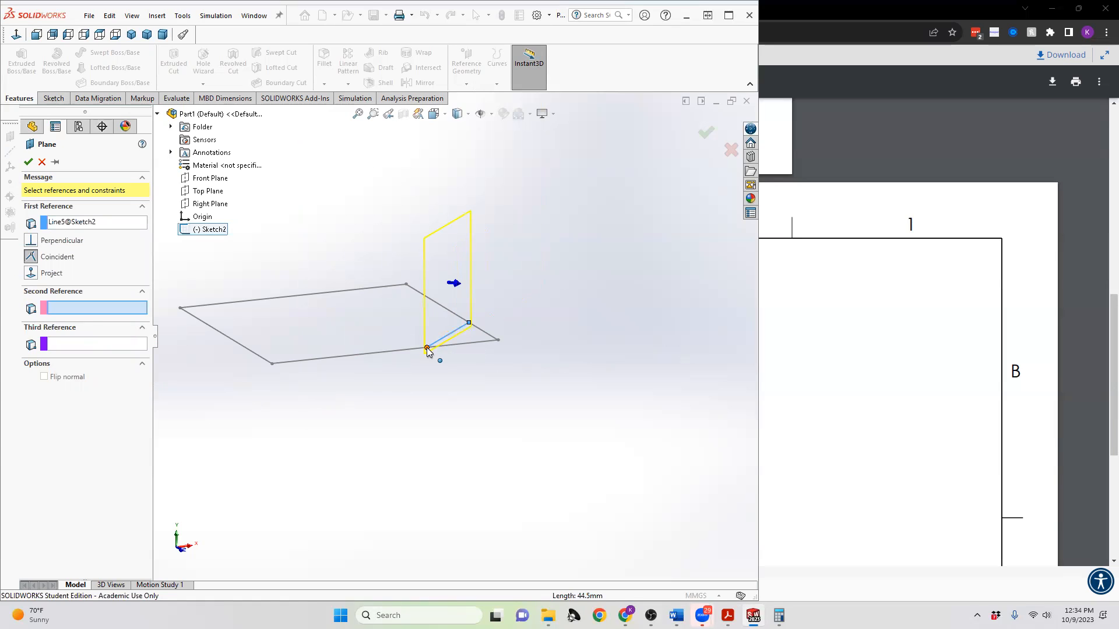
{"action": "left_click", "coordinate": [428, 349]}
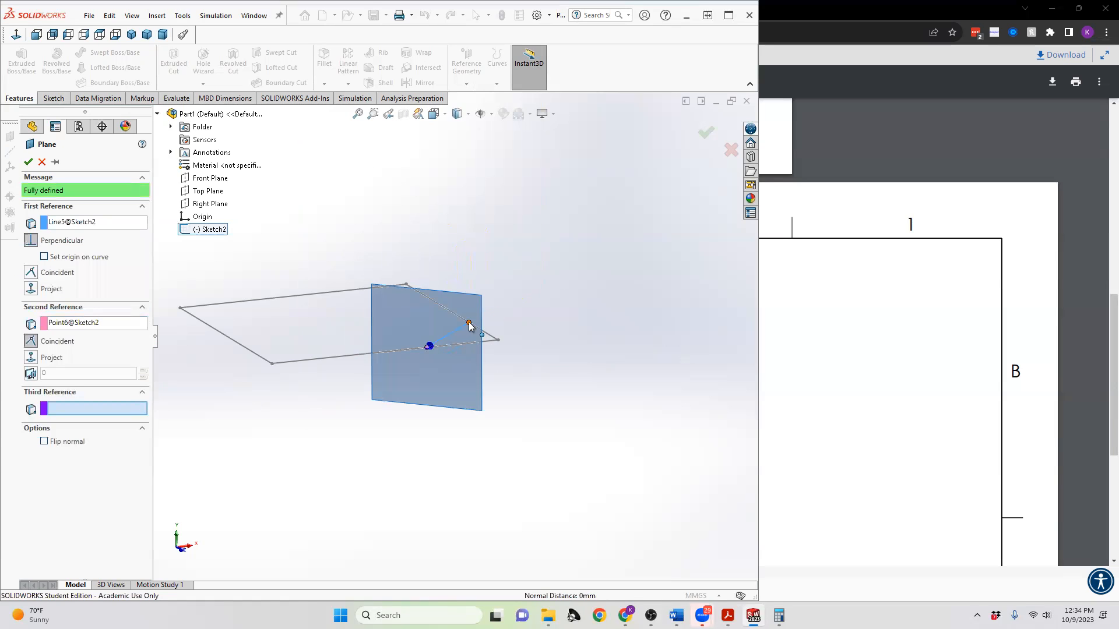
{"action": "left_click", "coordinate": [469, 323]}
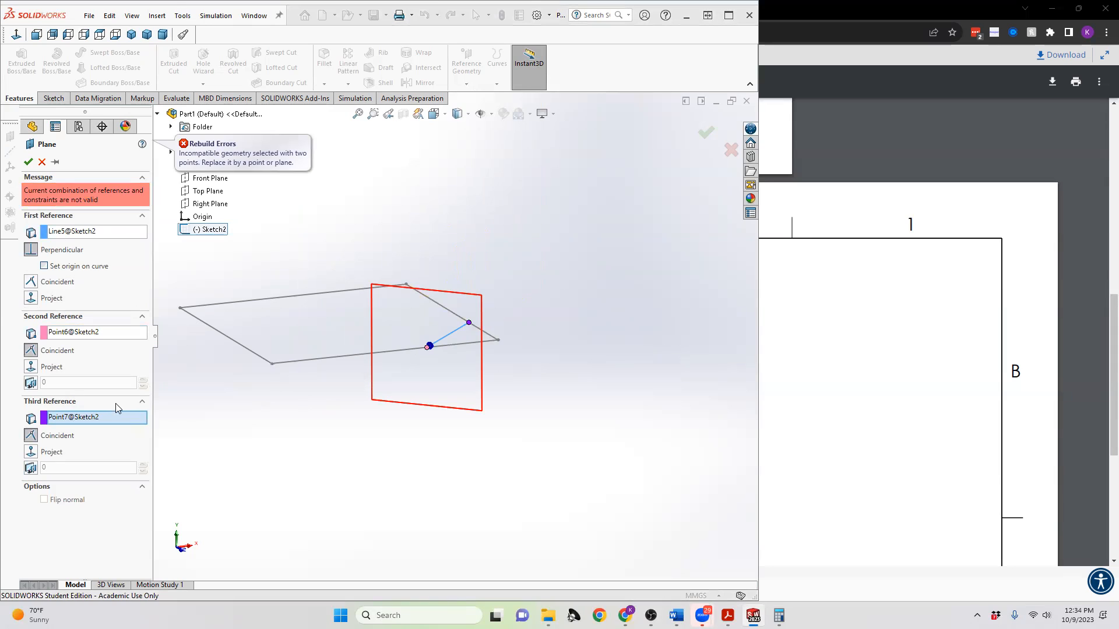
{"action": "left_click", "coordinate": [102, 233]}
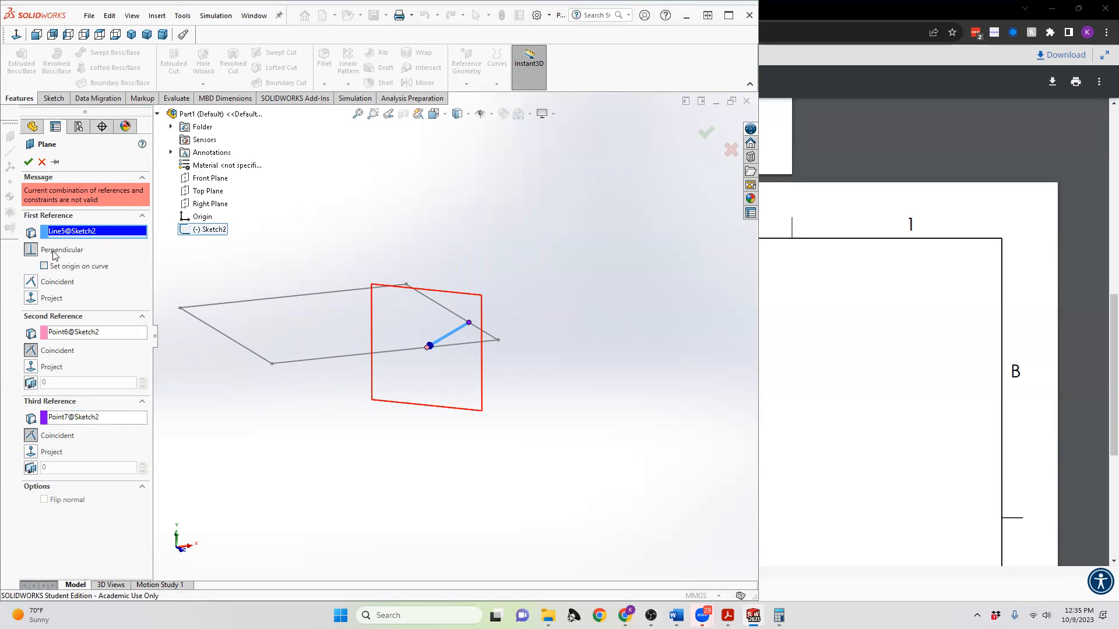
{"action": "left_click", "coordinate": [201, 191]}
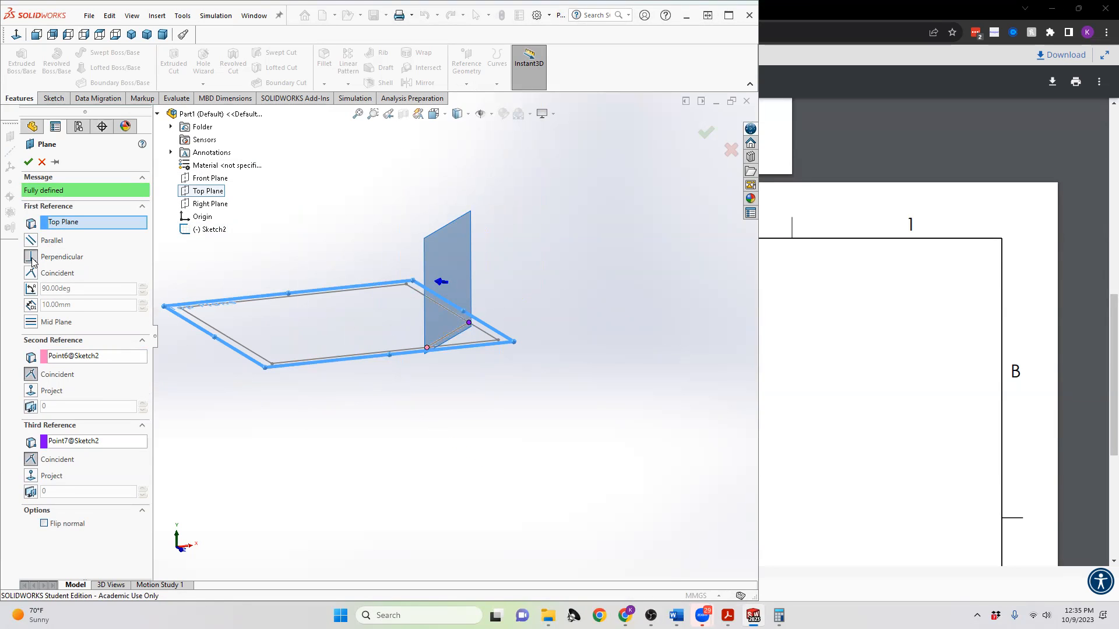
{"action": "left_click", "coordinate": [99, 357]}
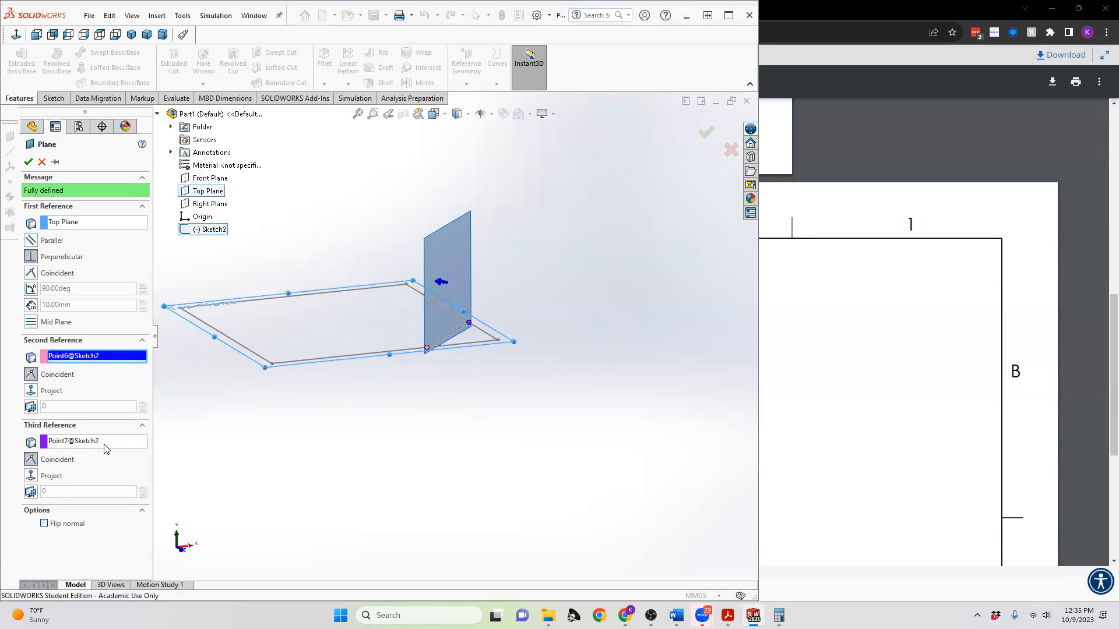
{"action": "left_click", "coordinate": [108, 442]}
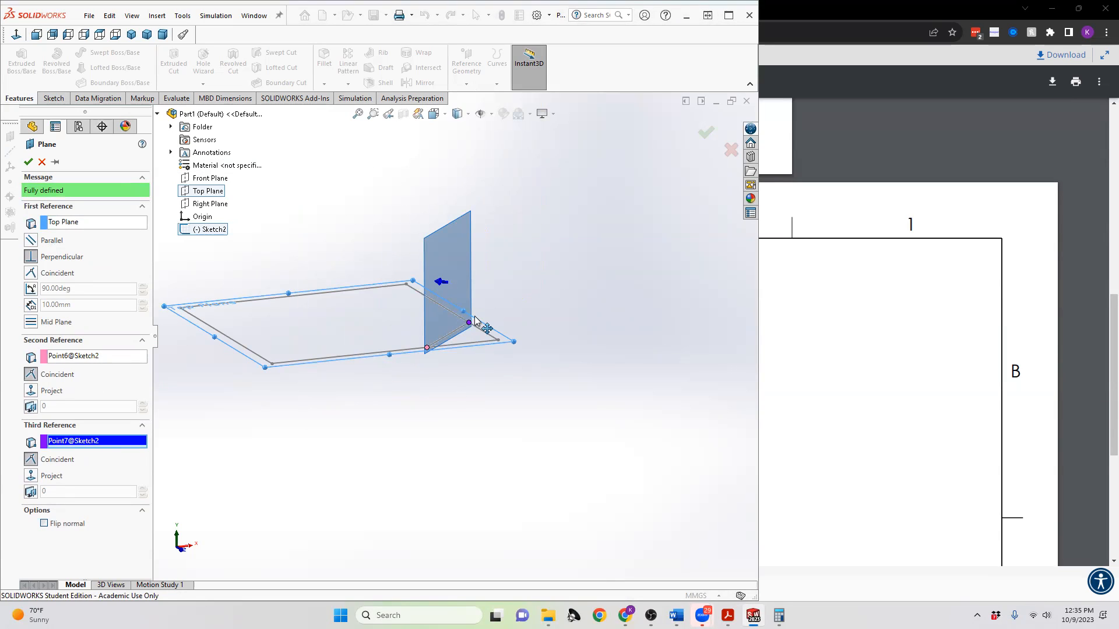
{"action": "left_click", "coordinate": [28, 162]}
- Inspect the new plane from several angles and close Part1 without saving its changes
{"action": "mouse_move", "coordinate": [492, 269]}
{"action": "middle_mouse_down"}
{"action": "mouse_move", "coordinate": [463, 275]}
{"action": "mouse_move", "coordinate": [400, 242]}
{"action": "mouse_move", "coordinate": [512, 404]}
{"action": "mouse_move", "coordinate": [476, 348]}
{"action": "mouse_move", "coordinate": [470, 302]}
{"action": "middle_mouse_up"}
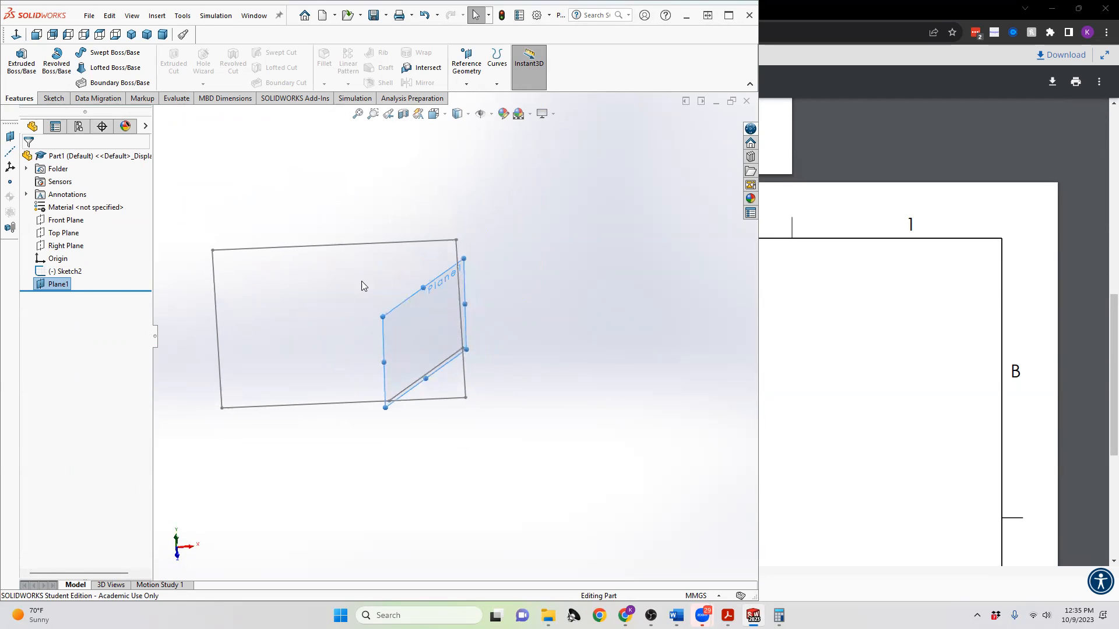
{"action": "mouse_move", "coordinate": [389, 354]}
{"action": "middle_mouse_down"}
{"action": "mouse_move", "coordinate": [394, 332]}
{"action": "mouse_move", "coordinate": [340, 325]}
{"action": "mouse_move", "coordinate": [425, 347]}
{"action": "mouse_move", "coordinate": [424, 370]}
{"action": "mouse_move", "coordinate": [452, 323]}
{"action": "mouse_move", "coordinate": [460, 362]}
{"action": "mouse_move", "coordinate": [407, 342]}
{"action": "mouse_move", "coordinate": [379, 357]}
{"action": "mouse_move", "coordinate": [379, 375]}
{"action": "middle_mouse_up"}
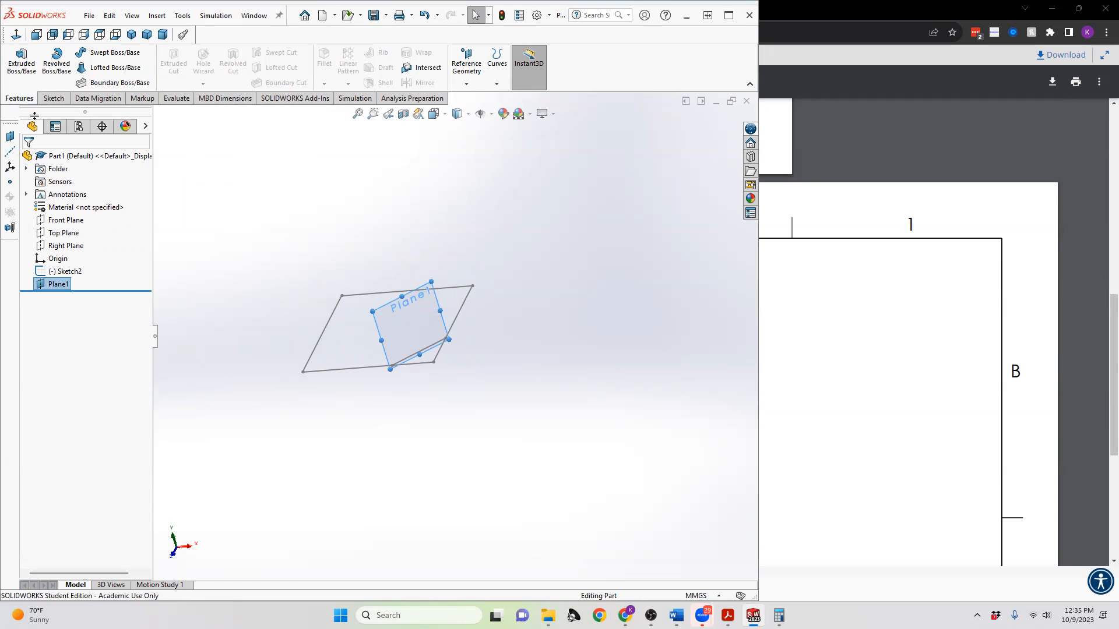
{"action": "middle_click_drag", "start_coordinate": [423, 293], "coordinate": [442, 286]}
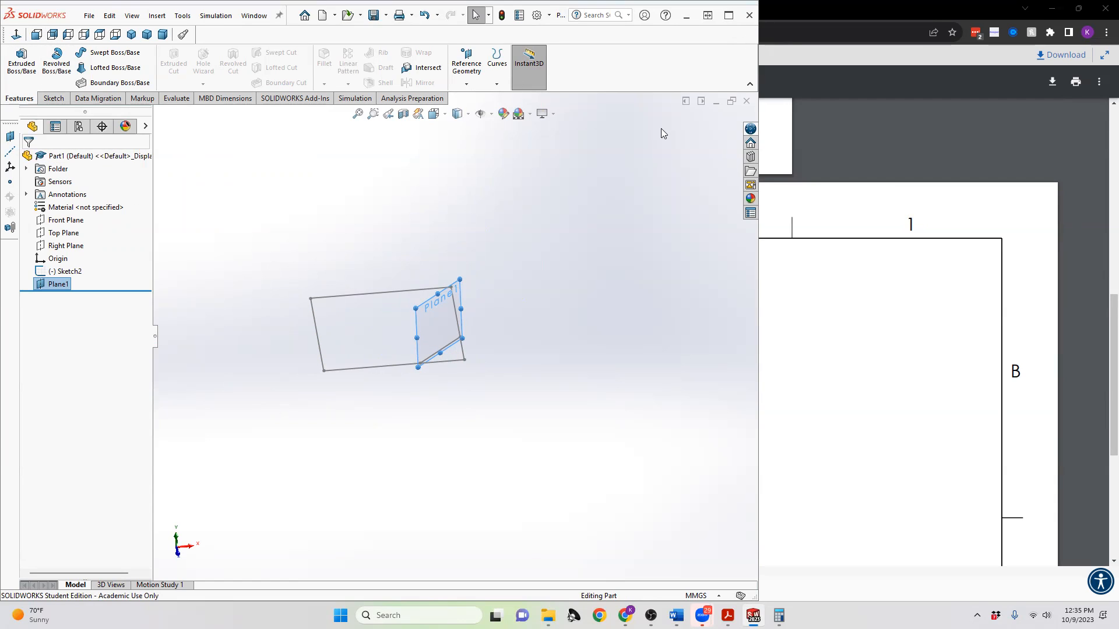
{"action": "left_click", "coordinate": [747, 101]}
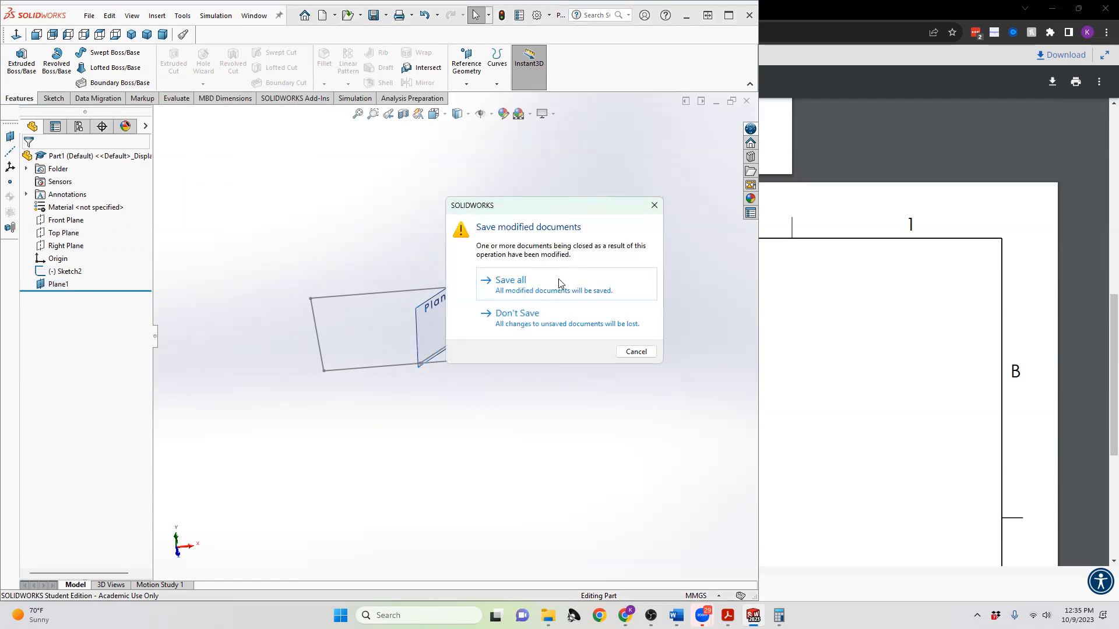
{"action": "left_click", "coordinate": [501, 317]}
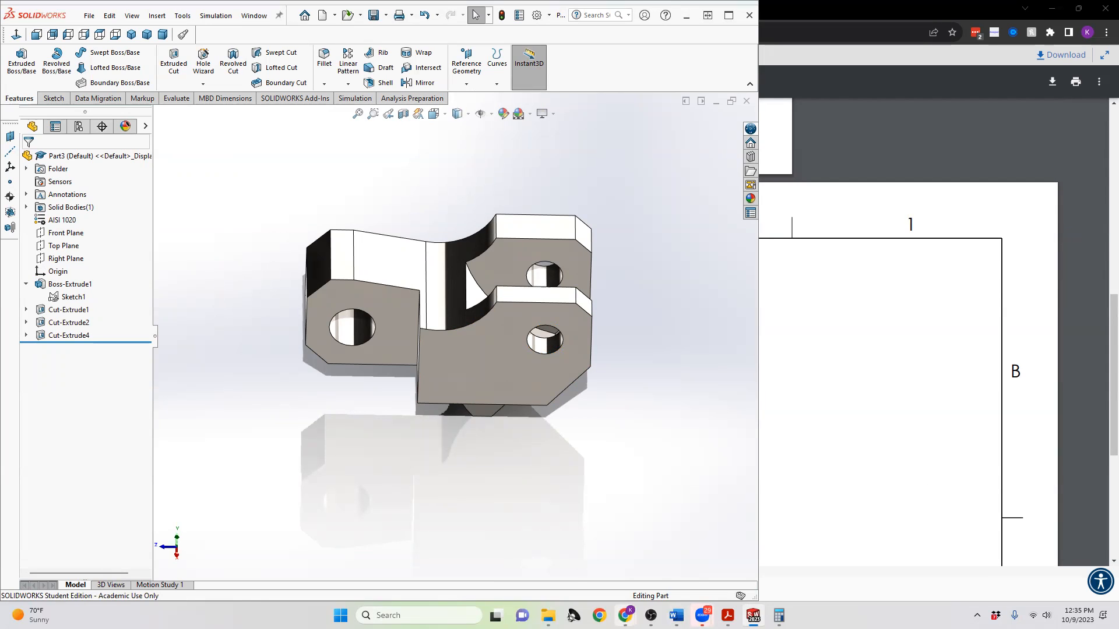
- Switch to the 3D Print Test document in Chrome and examine its part drawing and written instructions, highlighting "STL file" in the text
{"action": "mouse_move", "coordinate": [625, 616]}
{"action": "left_click", "coordinate": [686, 556]}
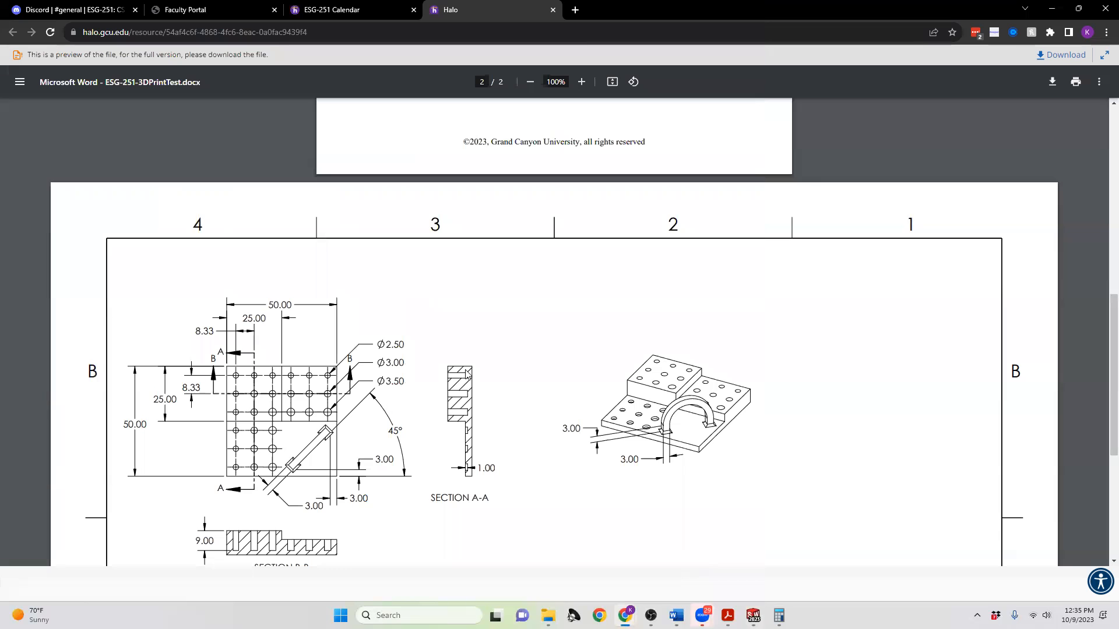
{"action": "scroll", "coordinate": [468, 373], "scroll_direction": "down", "scroll_amount": 1}
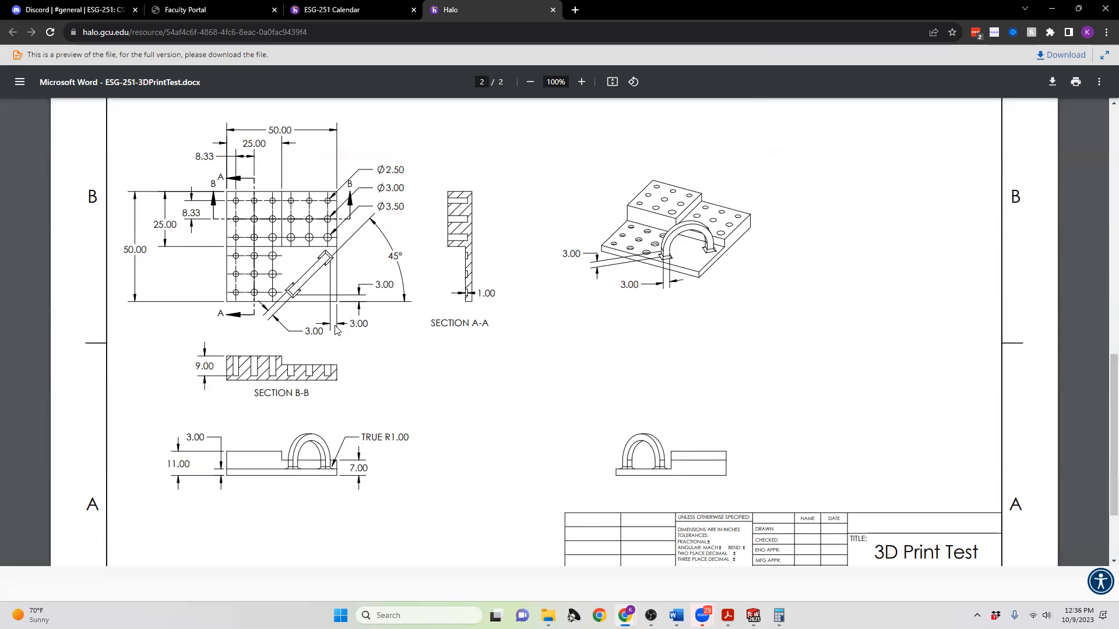
{"action": "scroll", "coordinate": [542, 317], "scroll_direction": "up", "scroll_amount": 3}
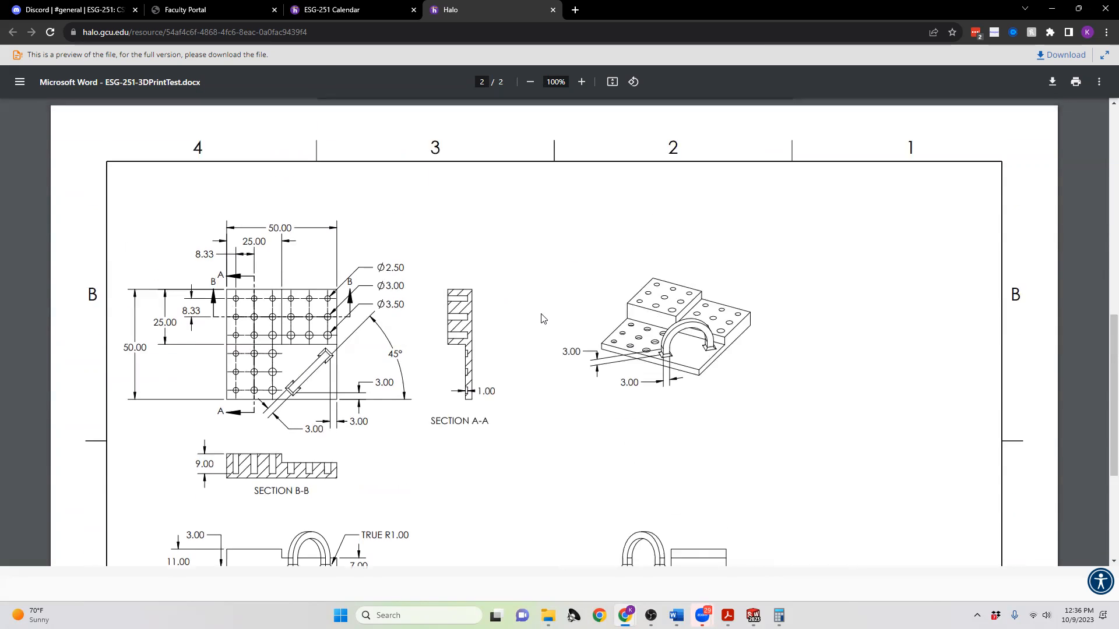
{"action": "scroll", "coordinate": [571, 345], "scroll_direction": "up", "scroll_amount": 9}
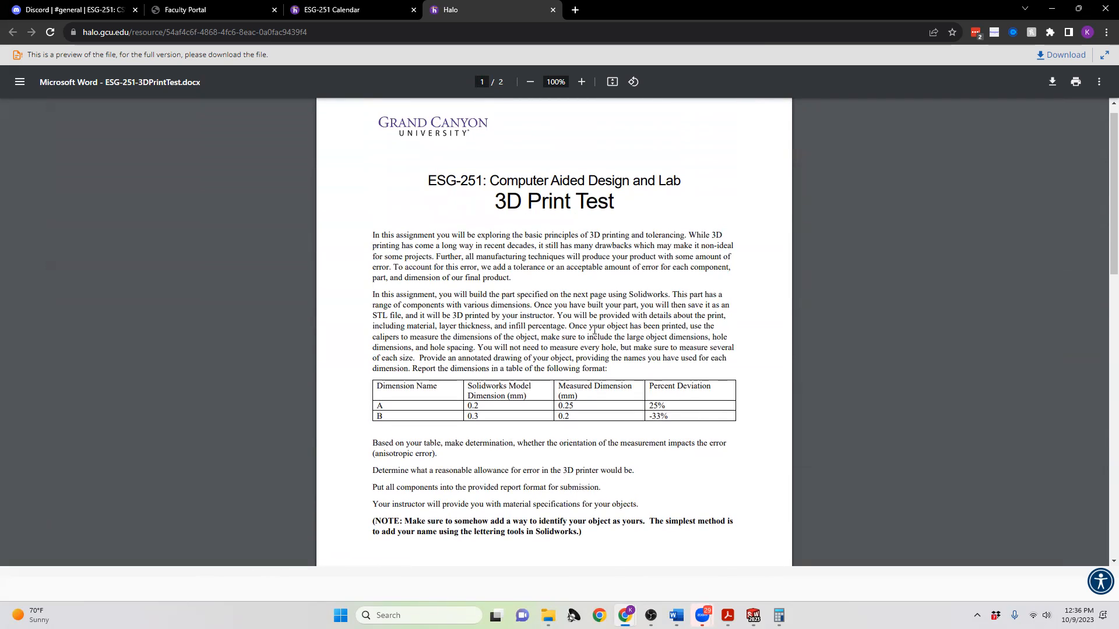
{"action": "scroll", "coordinate": [396, 329], "scroll_direction": "up", "scroll_amount": 1}
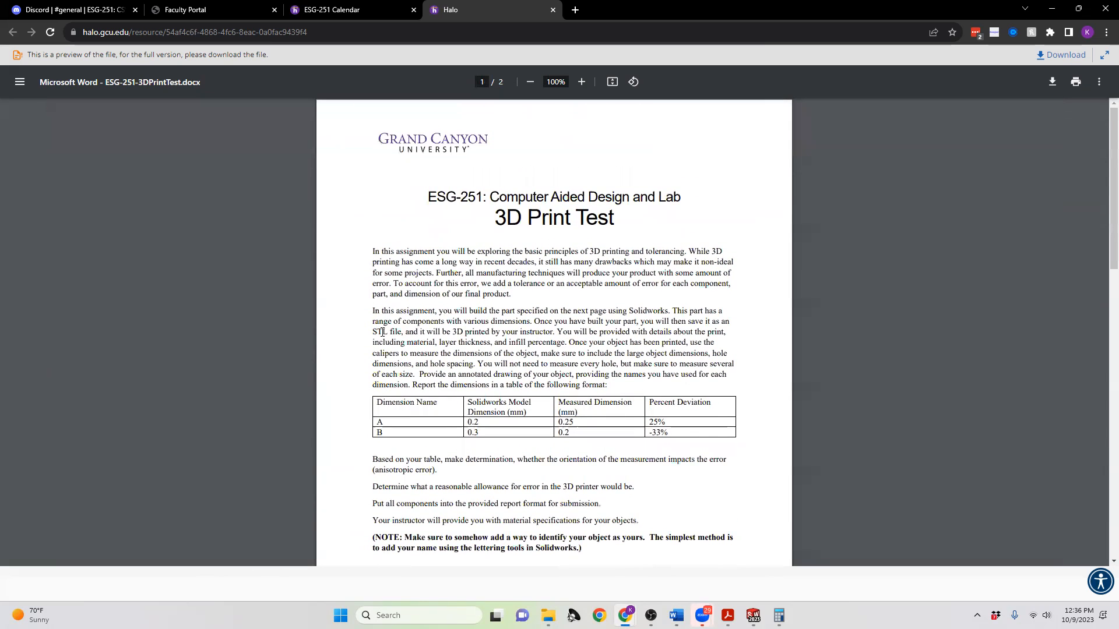
{"action": "left_click_drag", "start_coordinate": [371, 331], "coordinate": [401, 331]}
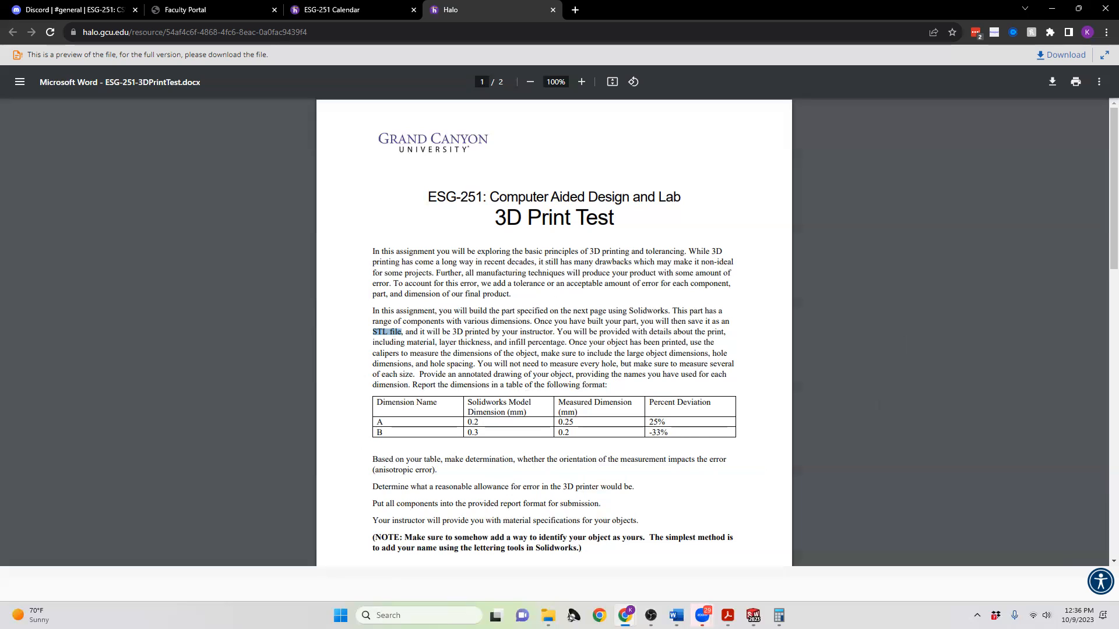
{"action": "scroll", "coordinate": [893, 398], "scroll_direction": "down", "scroll_amount": 12}
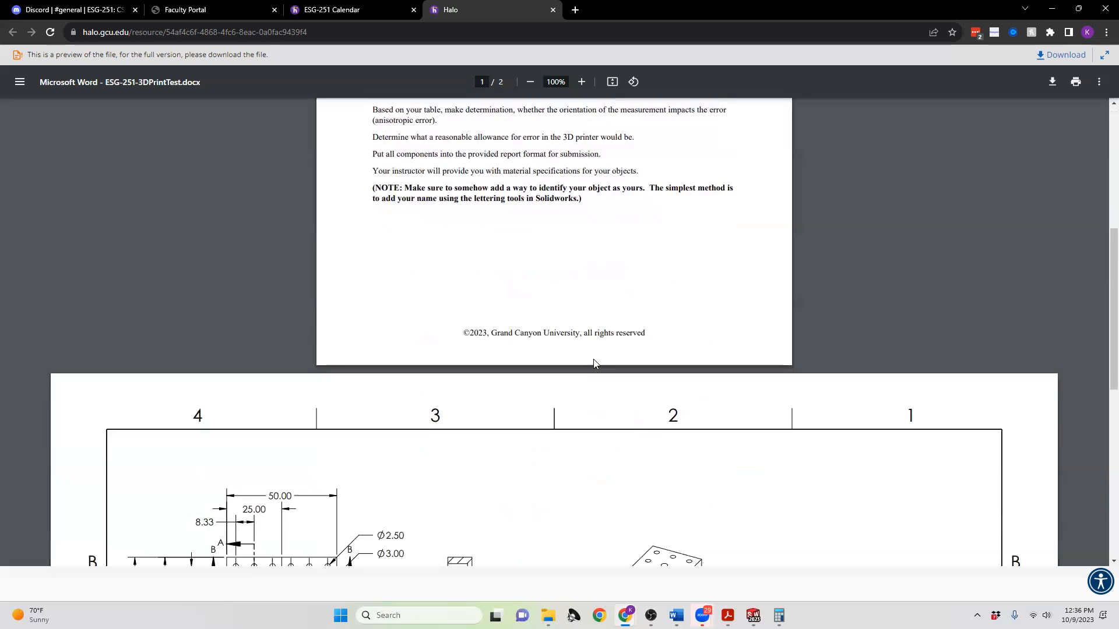